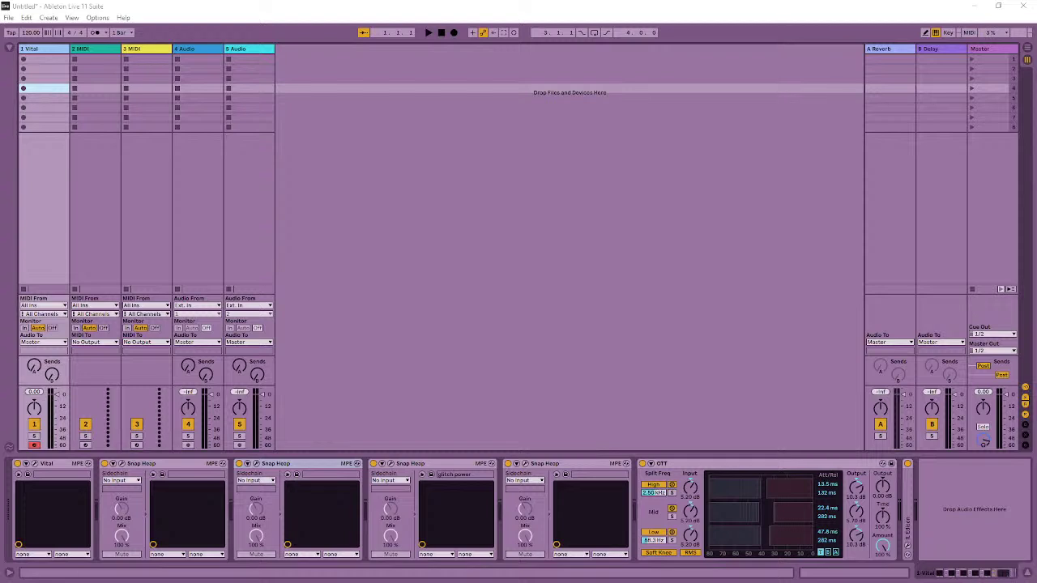
# - Bypass all four Snap Heap devices on the Vital track and play notes to hear the sound without them
pyautogui.click(461, 358)
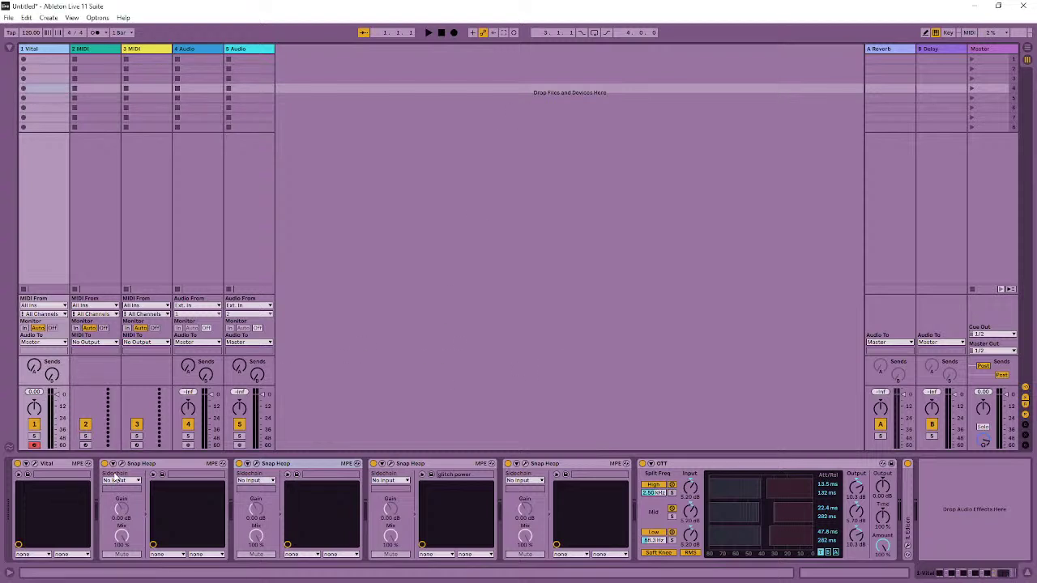
pyautogui.click(299, 466)
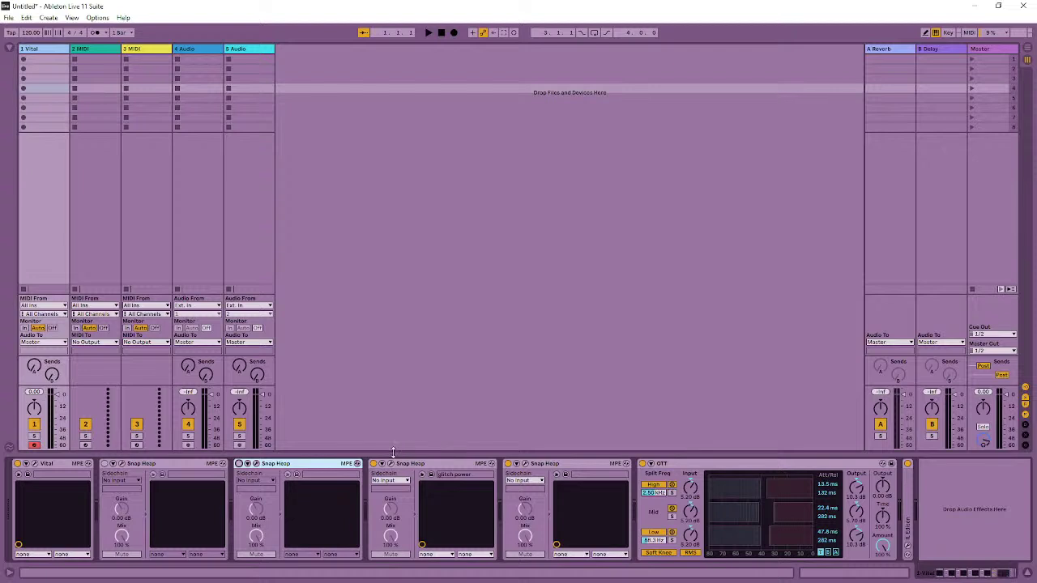
pyautogui.click(497, 420)
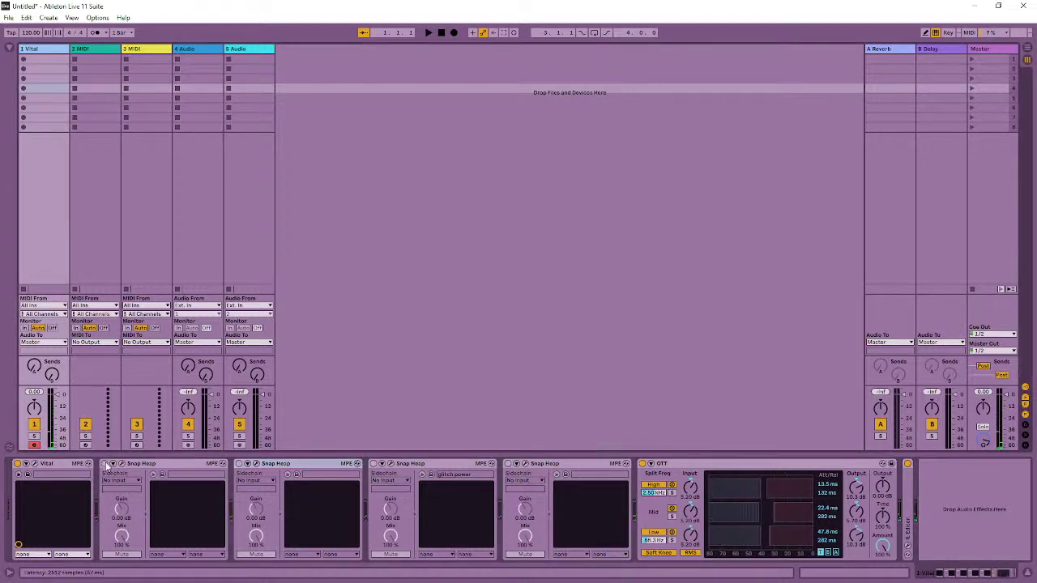
pyautogui.press('z')
pyautogui.press('a')
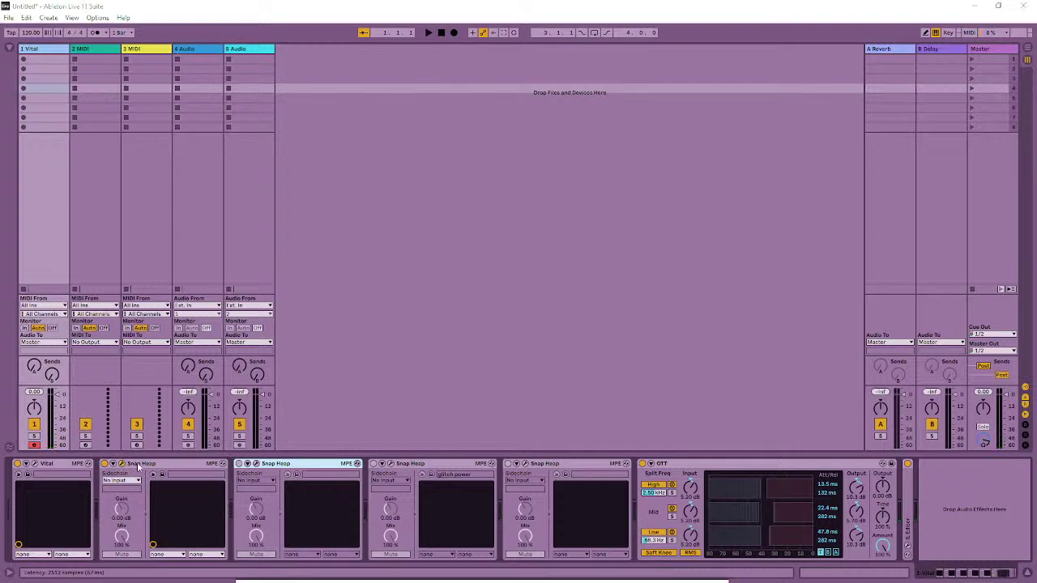
# - Examine the first Snap Heap's effect buses and random modulators, collapsing the modulator group beside the Chain Selector
pyautogui.click(254, 464)
pyautogui.moveTo(356, 72); pyautogui.dragTo(336, 19)
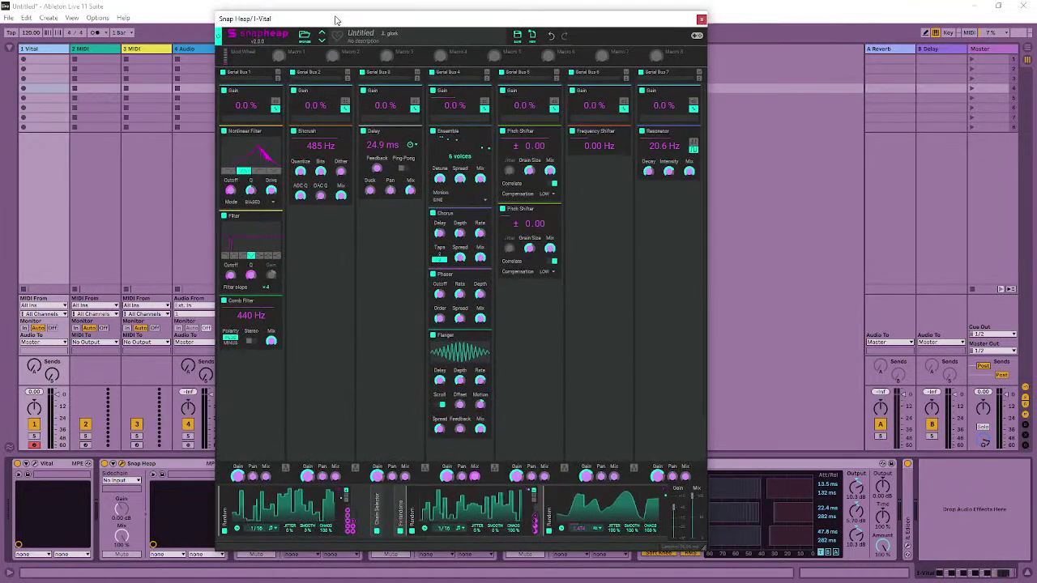
pyautogui.click(400, 502)
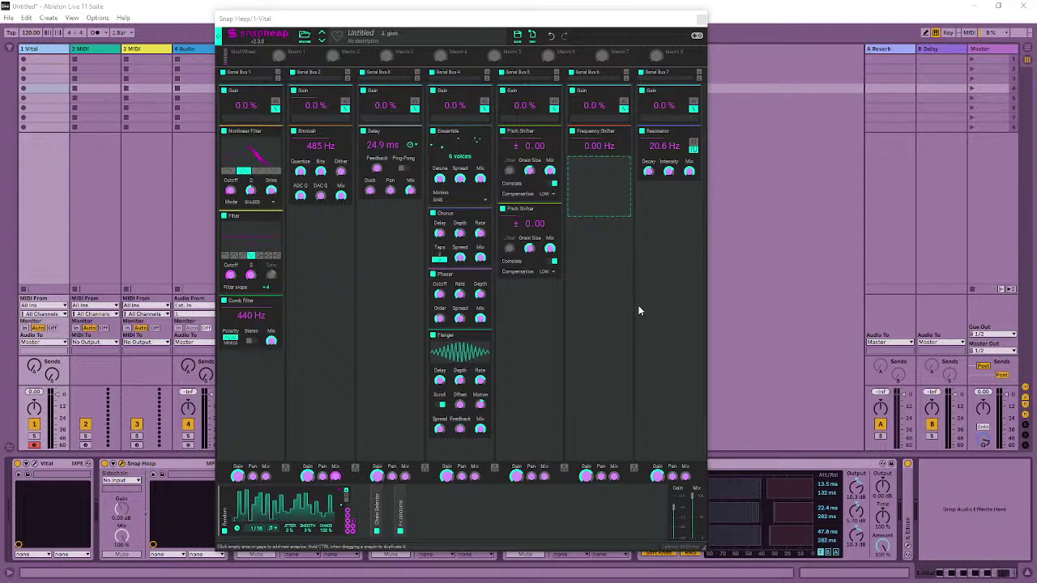
pyautogui.click(701, 18)
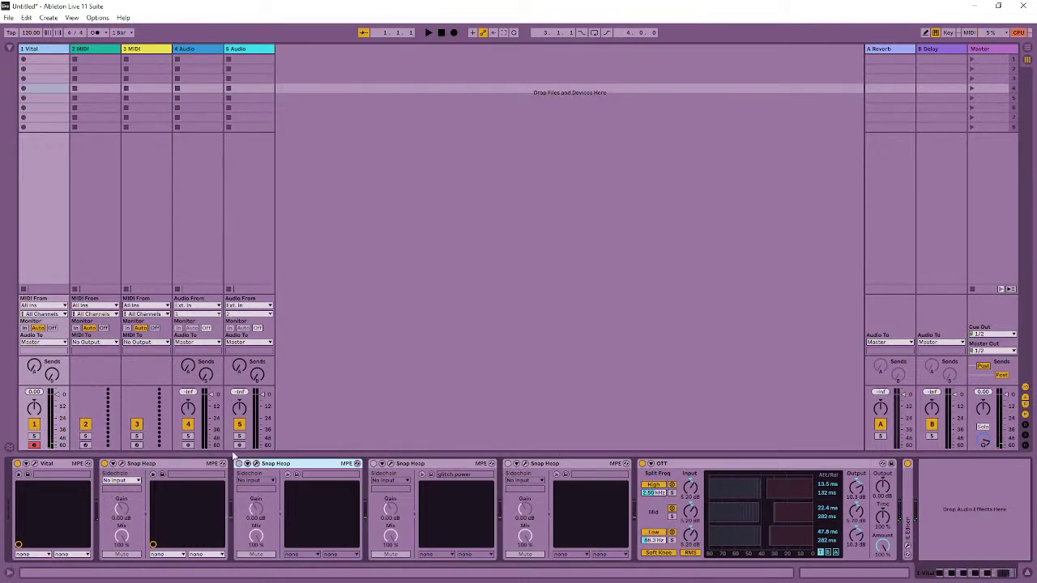
pyautogui.click(141, 464)
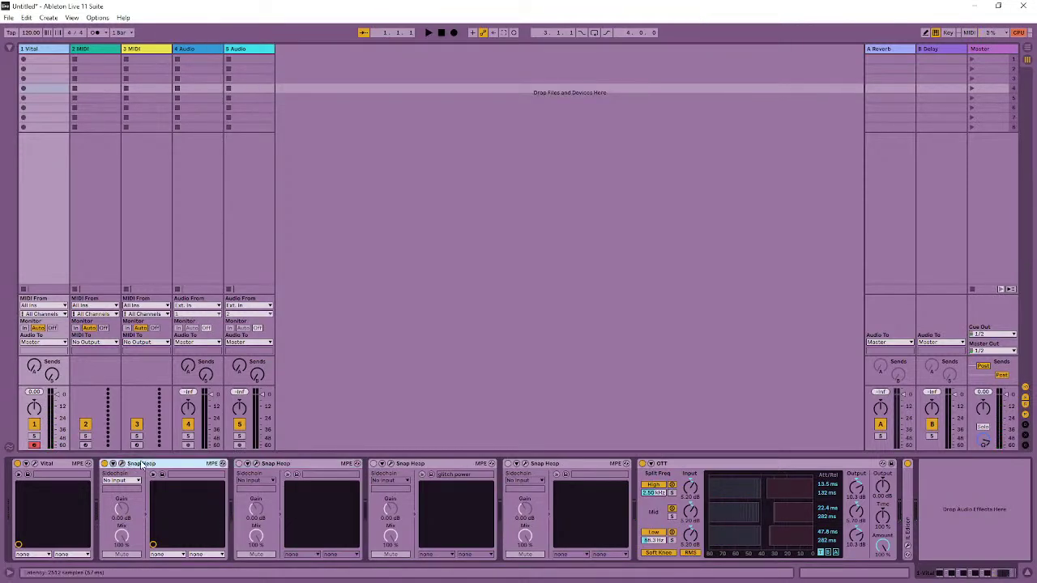
pyautogui.click(92, 70)
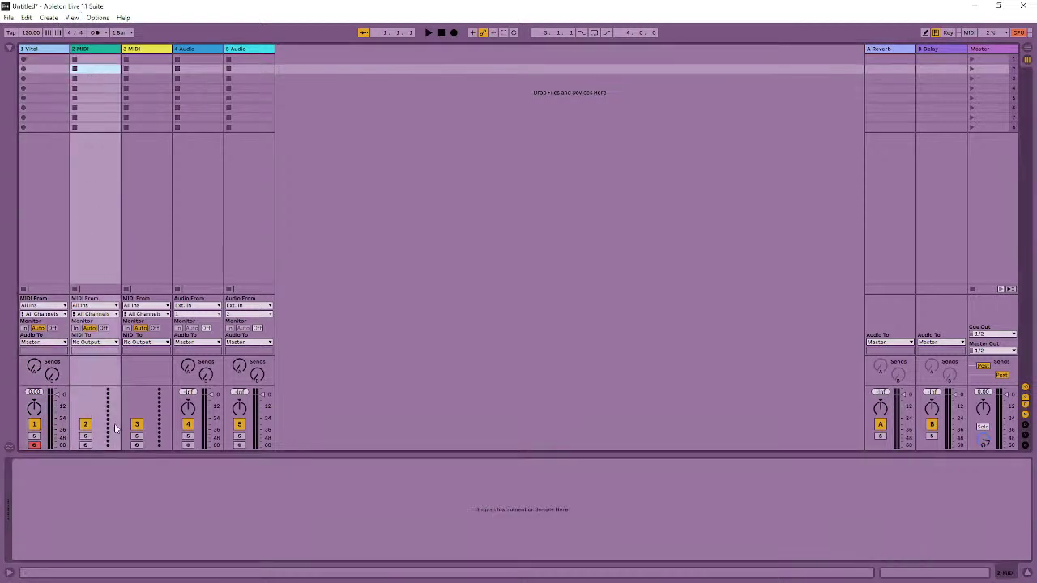
pyautogui.click(41, 98)
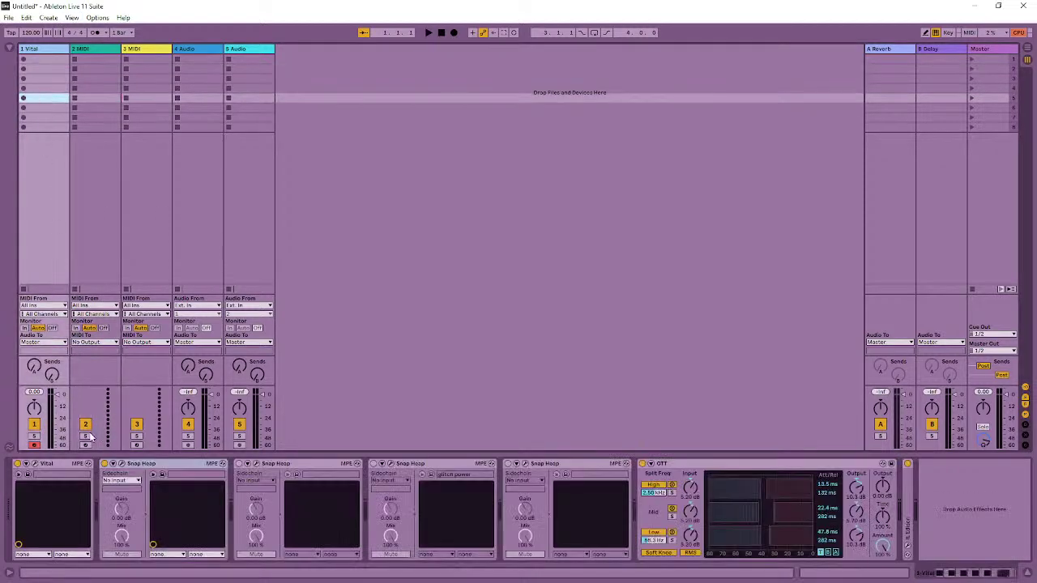
# - Expand the Chain Selector in the first Snap Heap and examine its Remap modulators and their bus gain targets
pyautogui.click(121, 465)
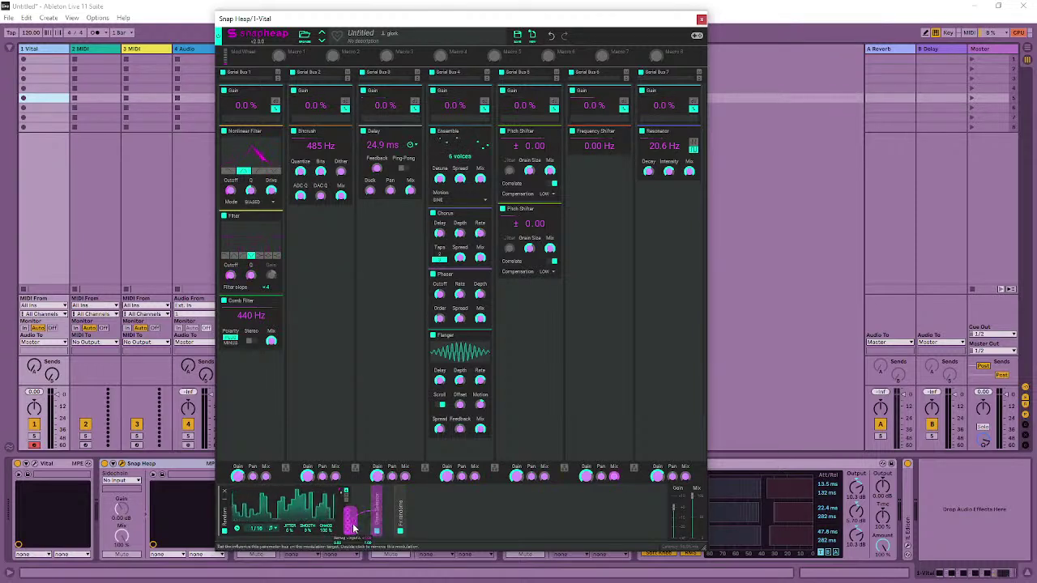
pyautogui.click(376, 510)
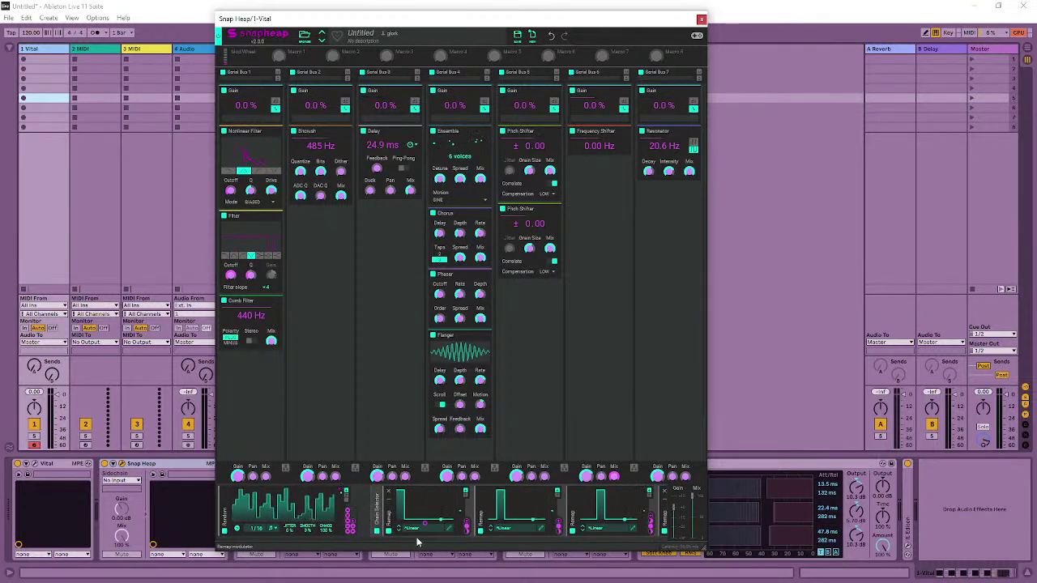
pyautogui.moveTo(406, 539); pyautogui.dragTo(482, 547)
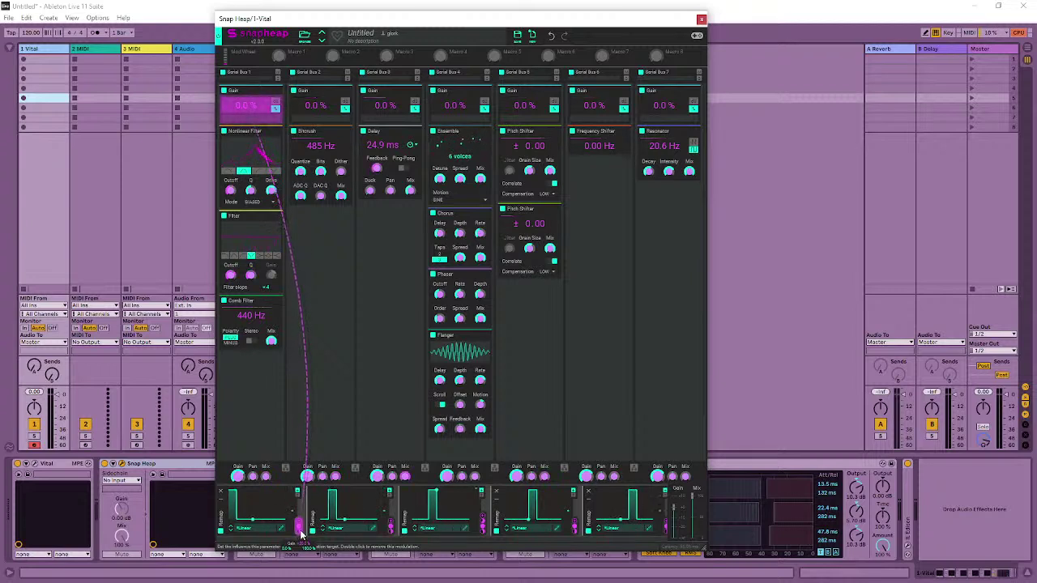
pyautogui.moveTo(299, 531); pyautogui.dragTo(251, 106)
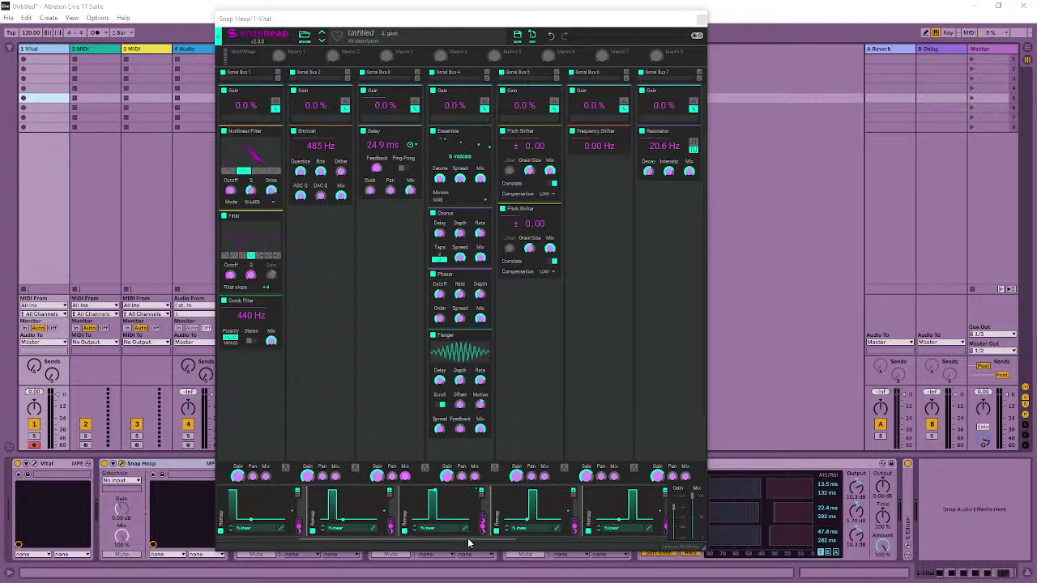
pyautogui.moveTo(468, 542); pyautogui.dragTo(322, 544)
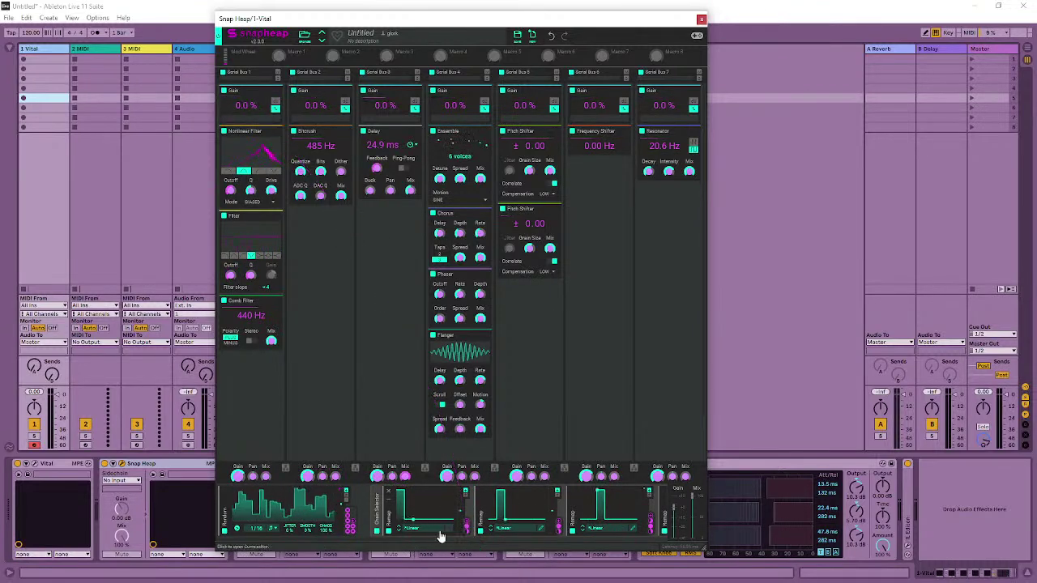
# - Inspect the first Remap modulator's curve in the Remap Editor, closing the editor and the Snap Heap window when done
pyautogui.click(400, 496)
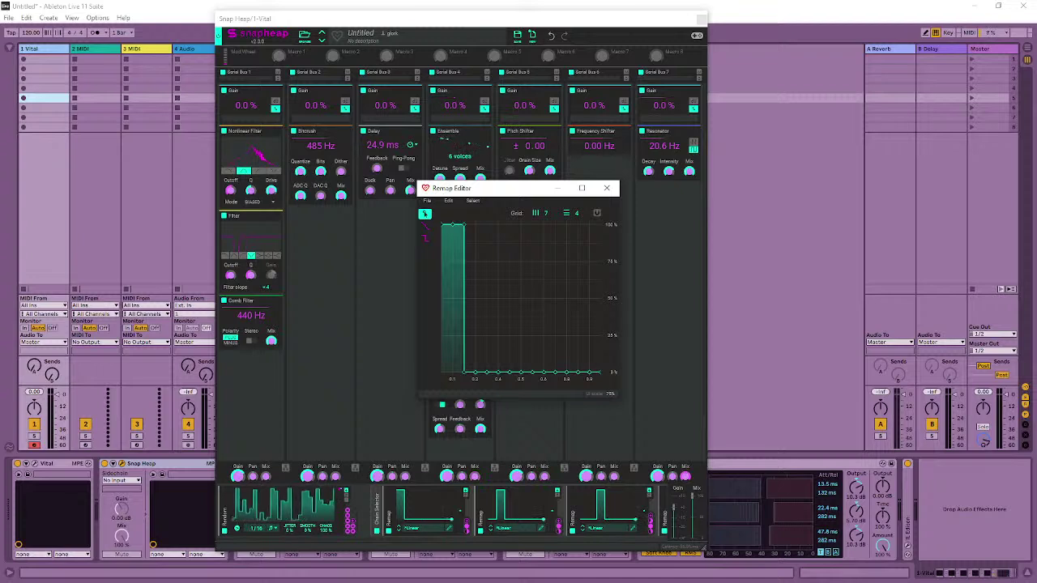
pyautogui.click(353, 295)
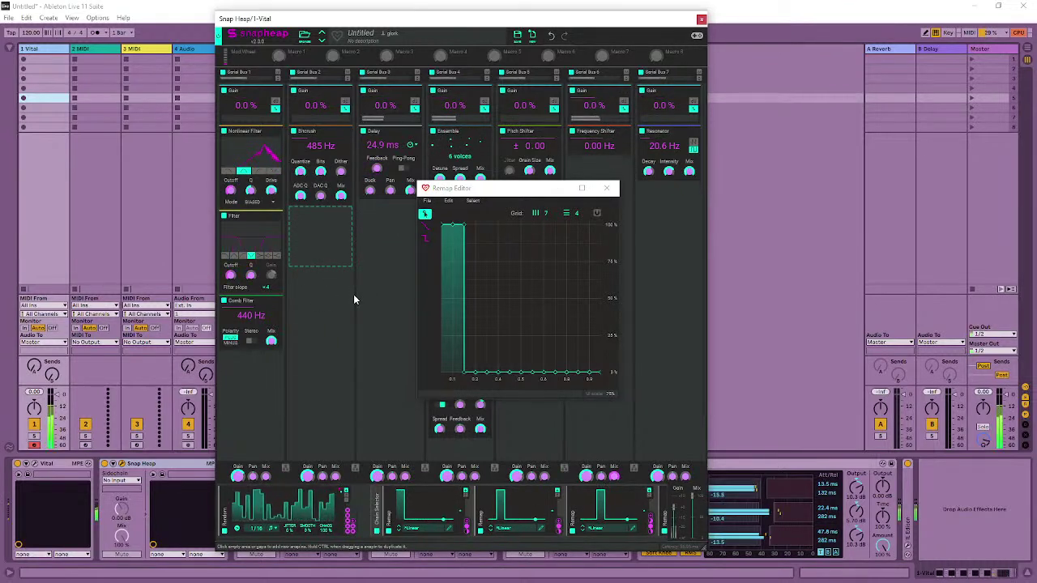
pyautogui.click(608, 188)
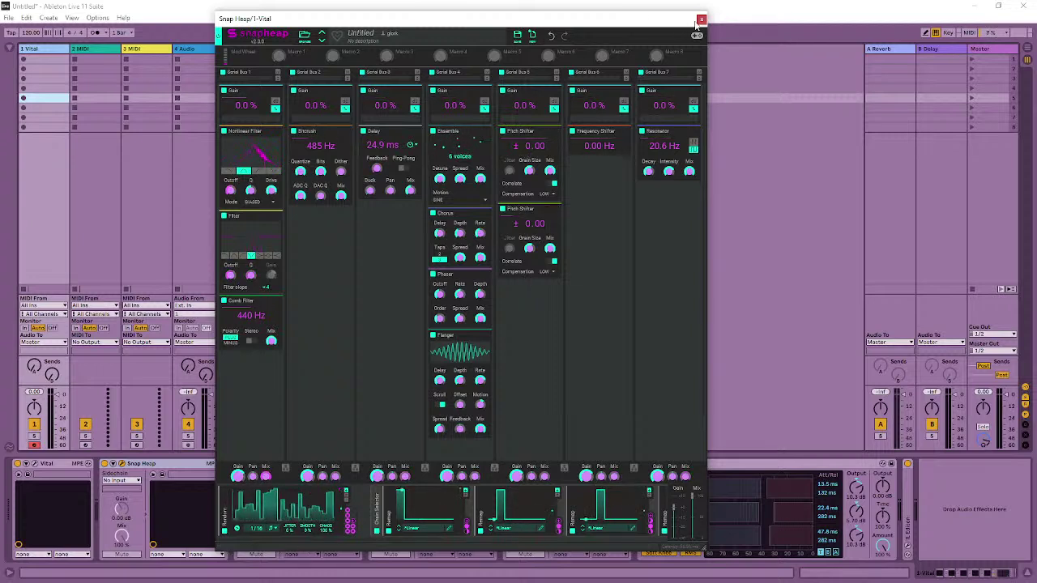
pyautogui.click(702, 19)
# - Examine the glitch power Snap Heap's chains and macros, switching the first Snap Heap off and back on
pyautogui.click(109, 465)
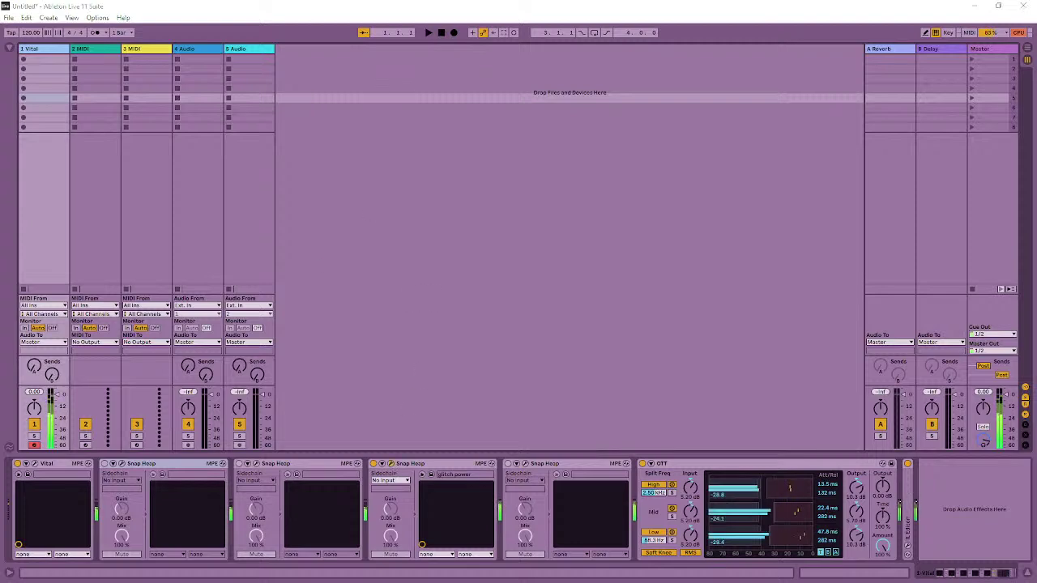
pyautogui.click(390, 464)
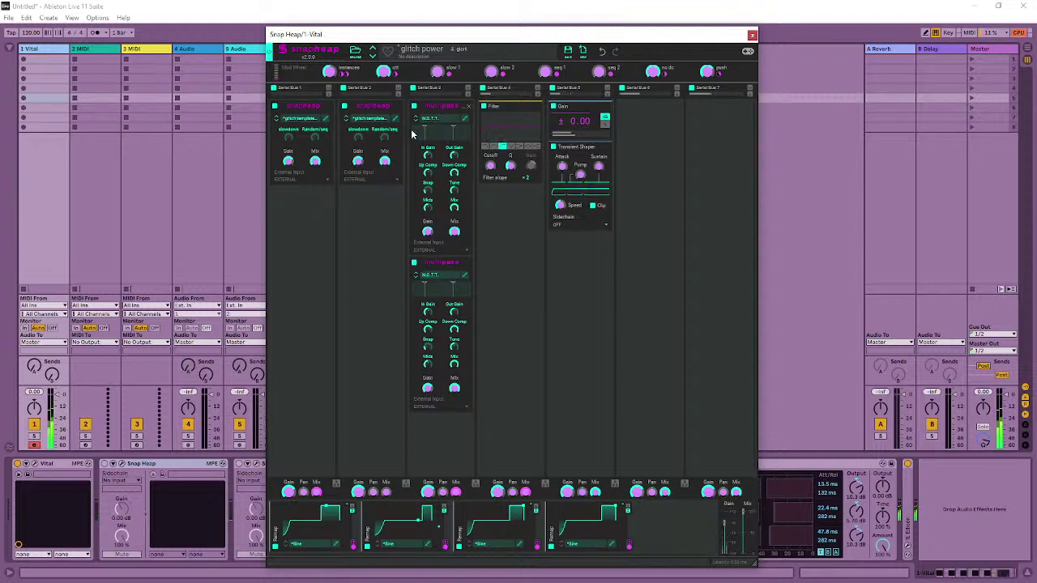
pyautogui.click(109, 468)
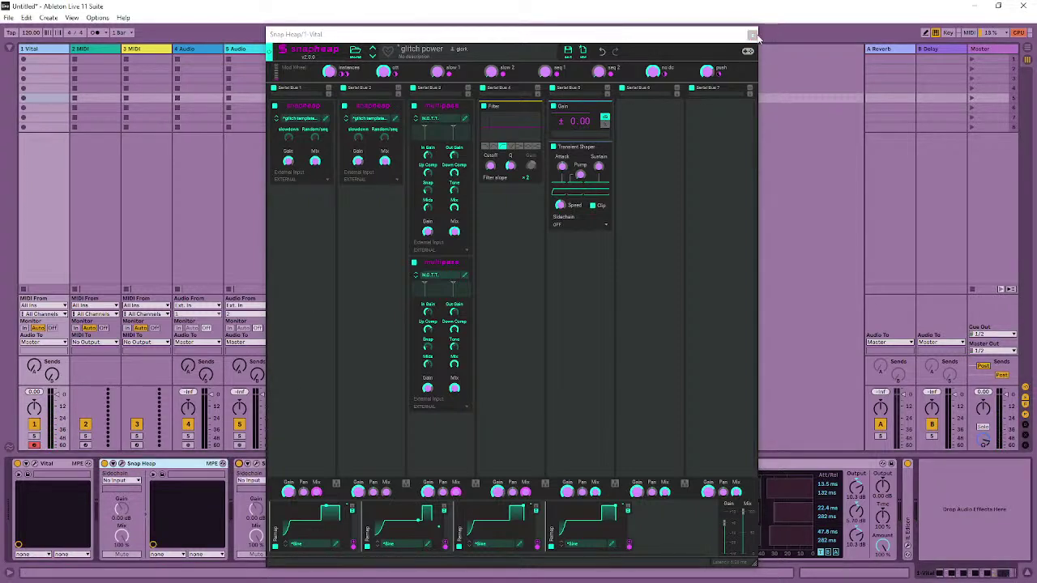
pyautogui.click(748, 35)
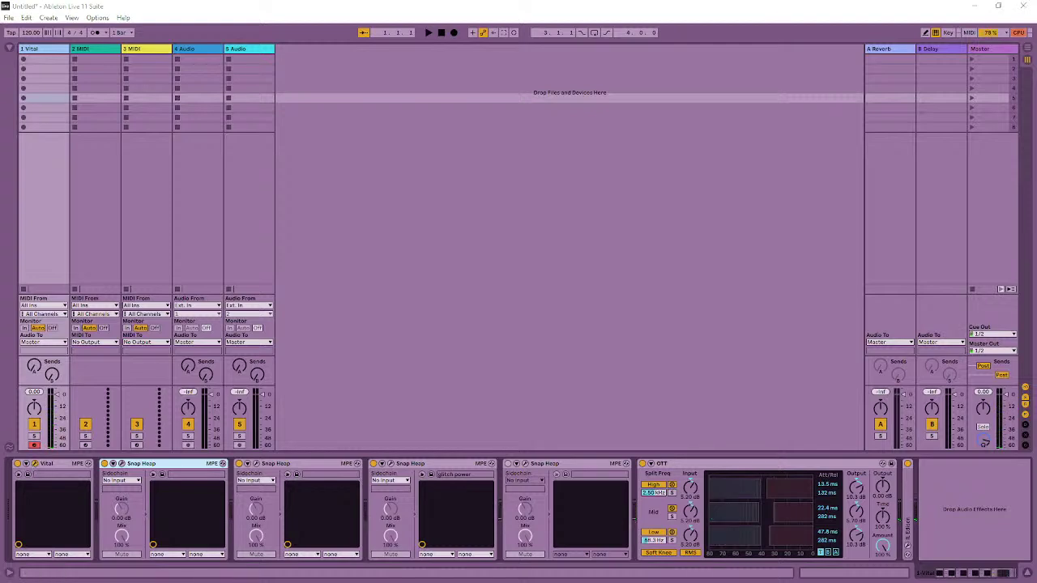
# - Open the Vital synth on the track and switch its sound source from oscillator 2 to oscillator 1
pyautogui.hotkey('ctrl', 'alt', 'p')
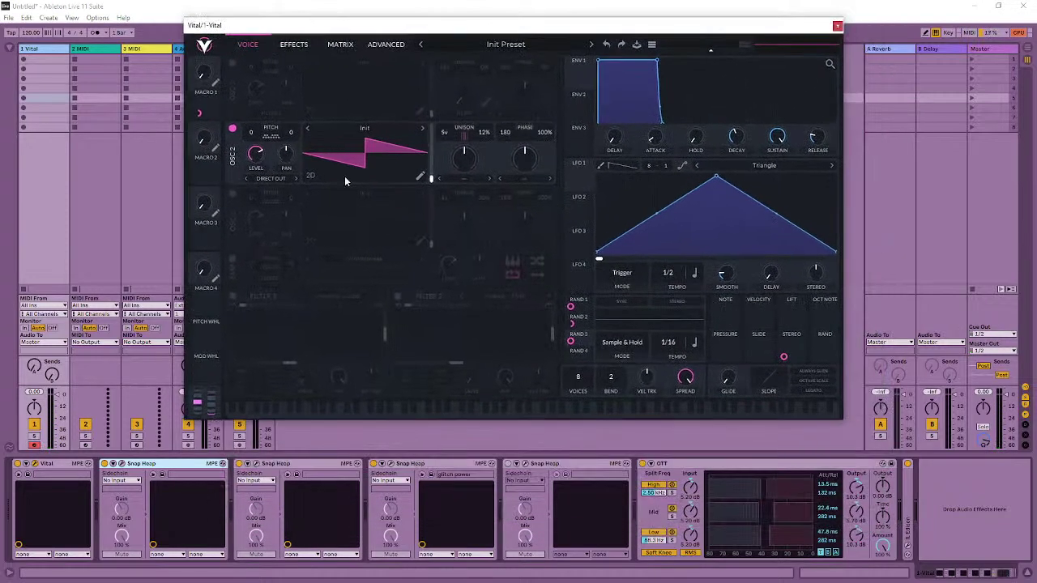
pyautogui.click(232, 131)
pyautogui.click(233, 64)
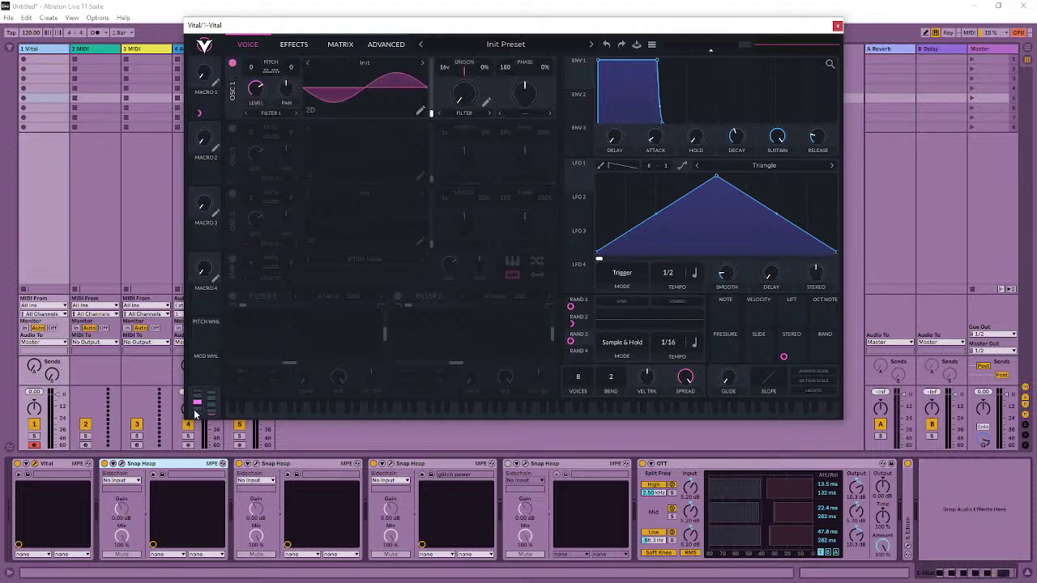
# - Bypass the Snap Heap devices again while playing a note to hear oscillator 1 alone
pyautogui.click(183, 475)
pyautogui.press('a')
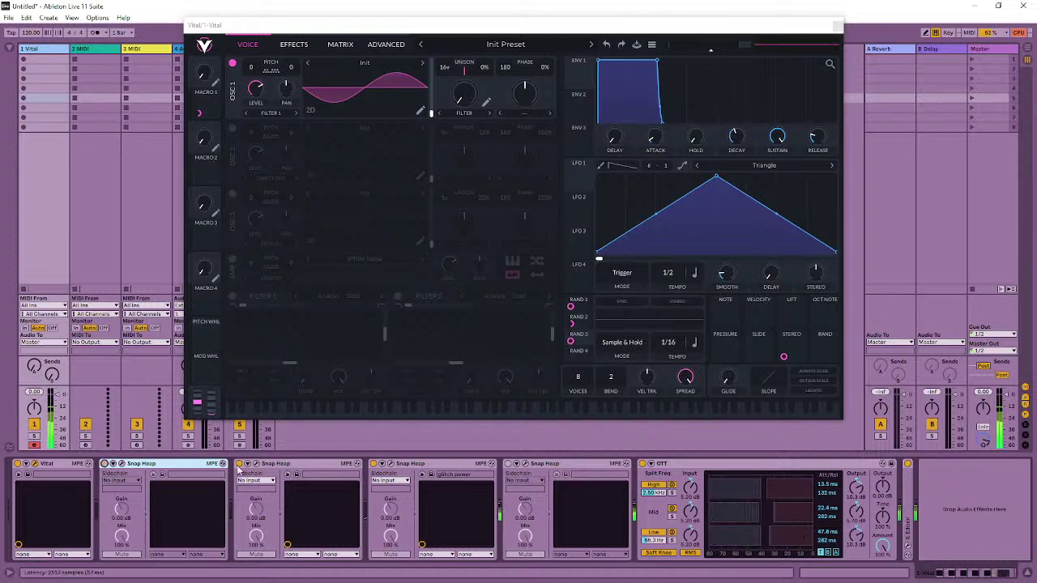
pyautogui.click(239, 464)
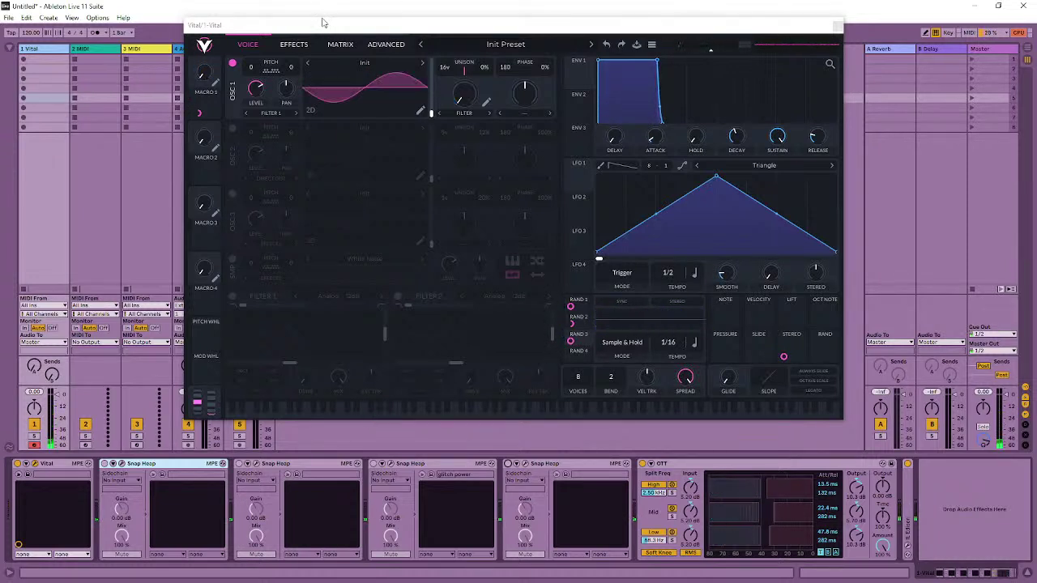
# - Examine oscillator 1's Harmonics unison stack, the Filter warp curve and the spectral spread setting
pyautogui.click(388, 44)
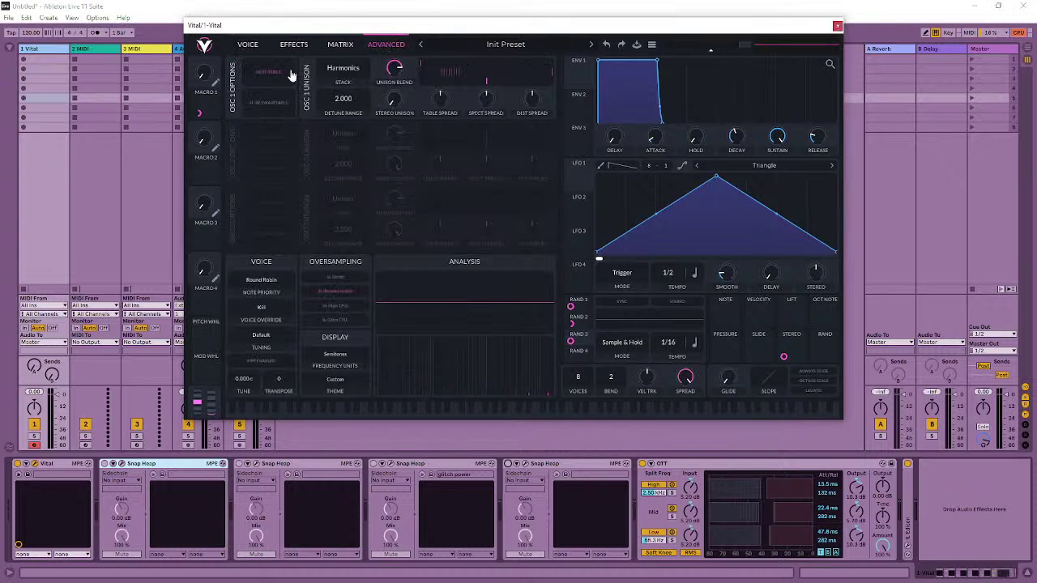
pyautogui.click(254, 41)
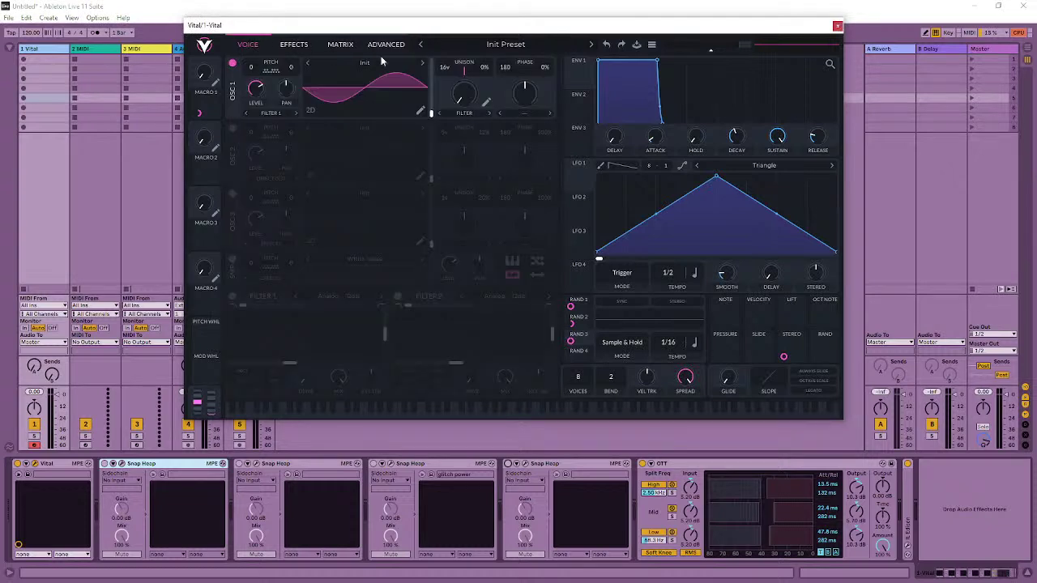
pyautogui.click(488, 105)
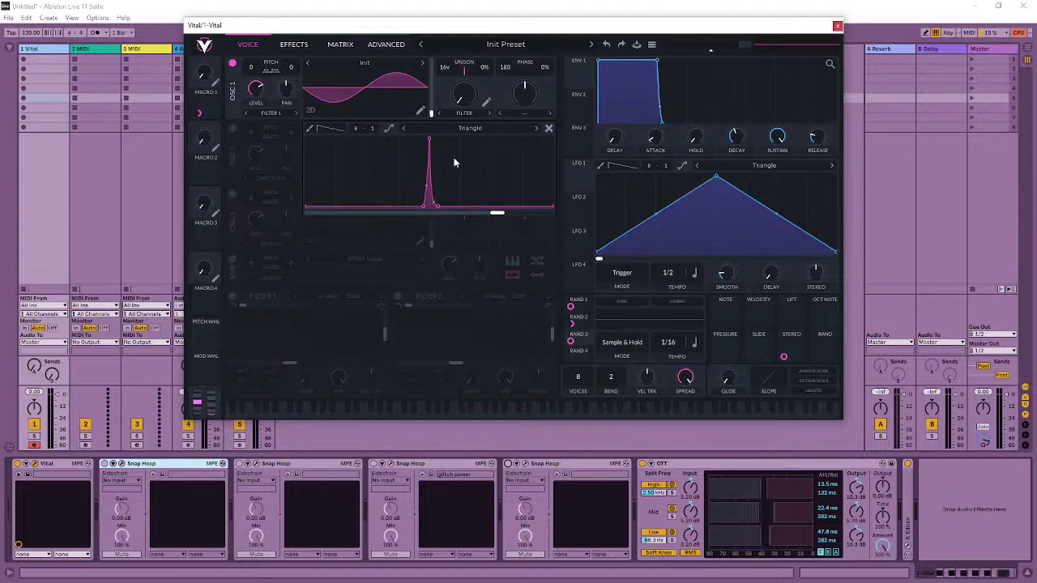
pyautogui.click(392, 48)
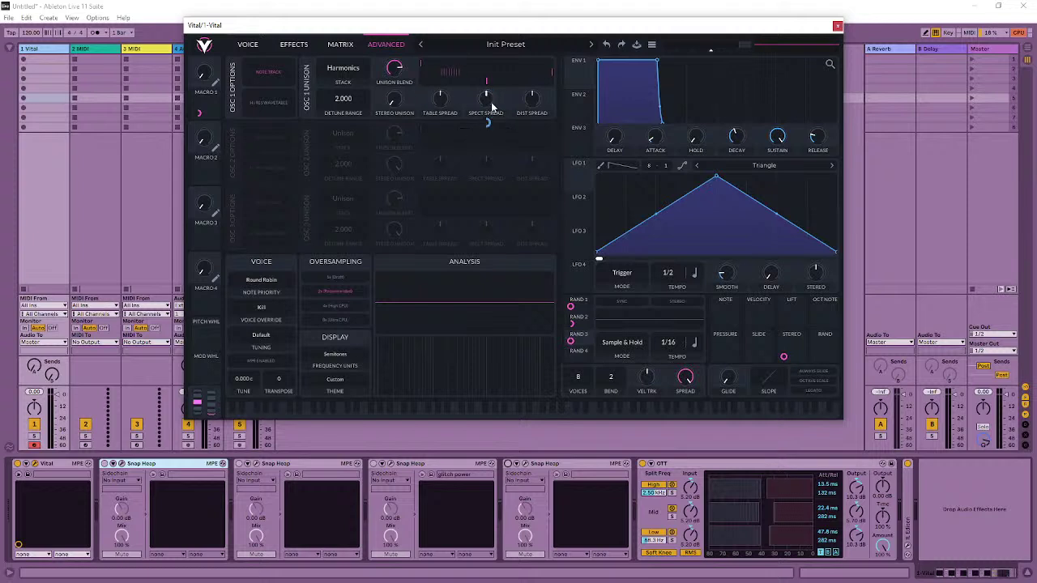
pyautogui.moveTo(487, 106); pyautogui.dragTo(487, 106)
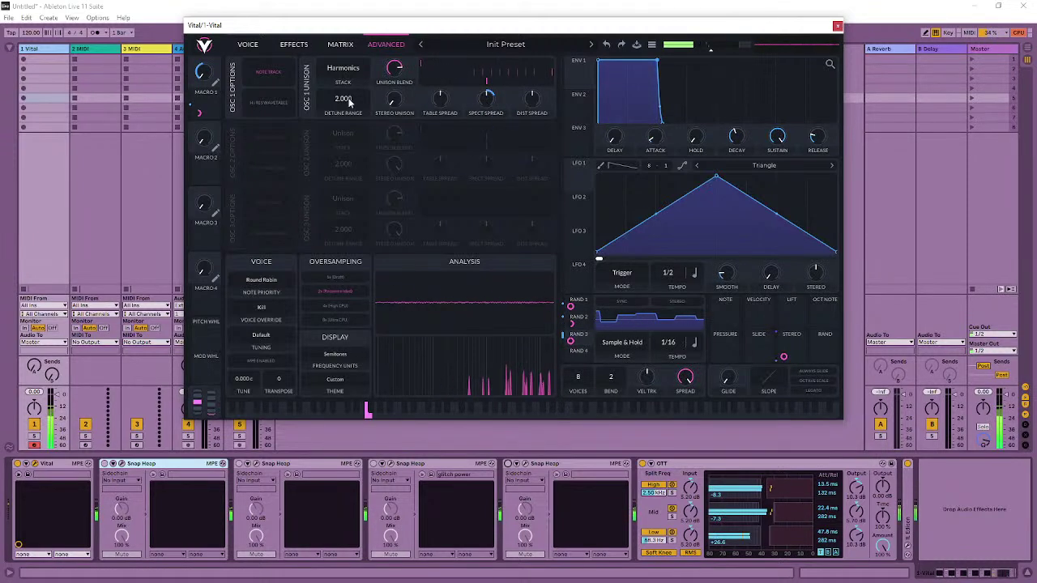
# - Check Rand 1's modulation of Macro 1 and oscillator 1's advanced unison settings
pyautogui.click(250, 45)
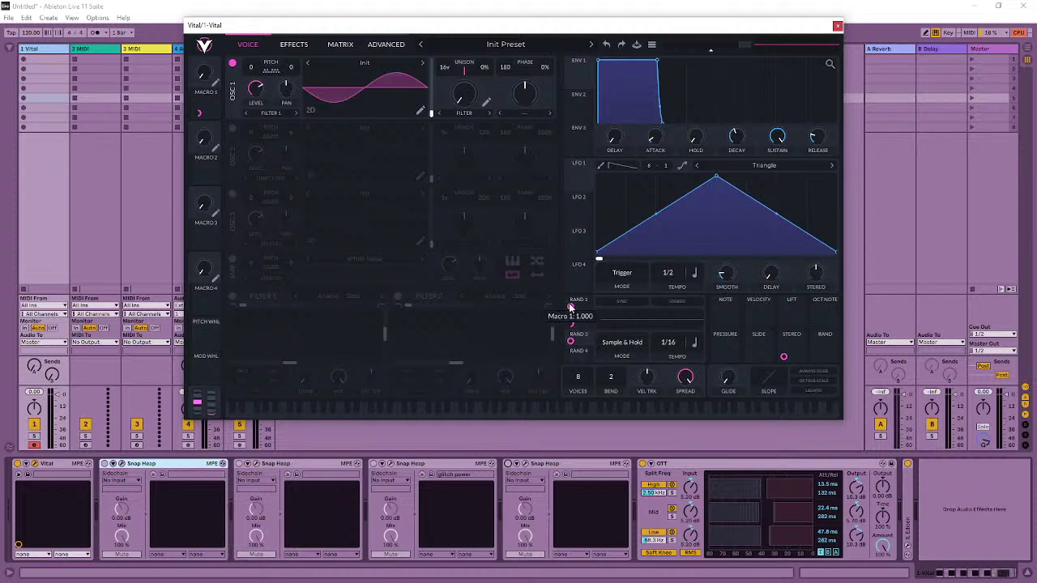
pyautogui.moveTo(570, 311); pyautogui.dragTo(204, 91)
pyautogui.click(381, 45)
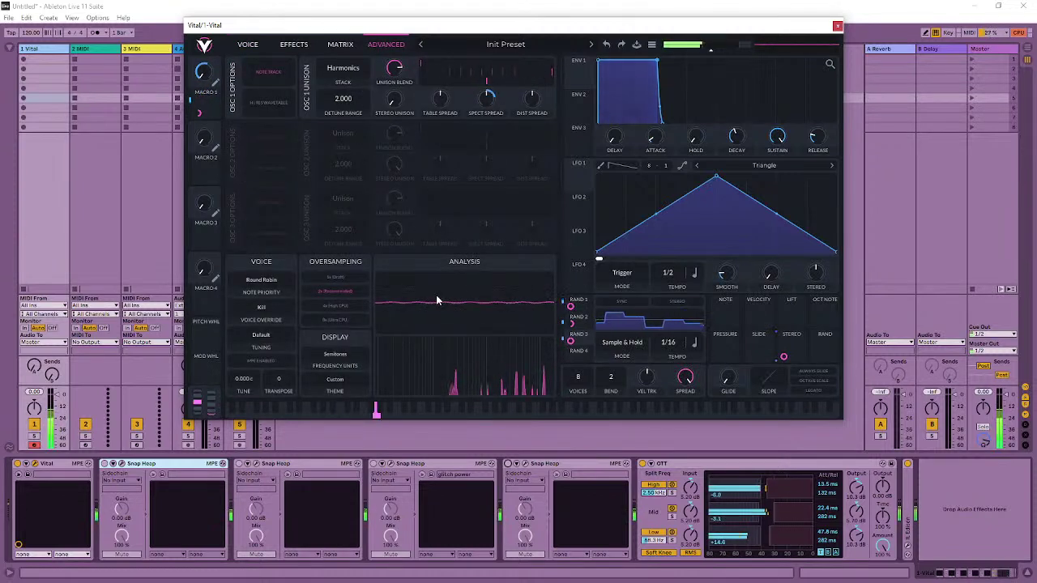
pyautogui.click(248, 44)
# - Assign Macro 1 and Rand 2 to modulate oscillator 1's Filter warp amount
pyautogui.moveTo(470, 122)
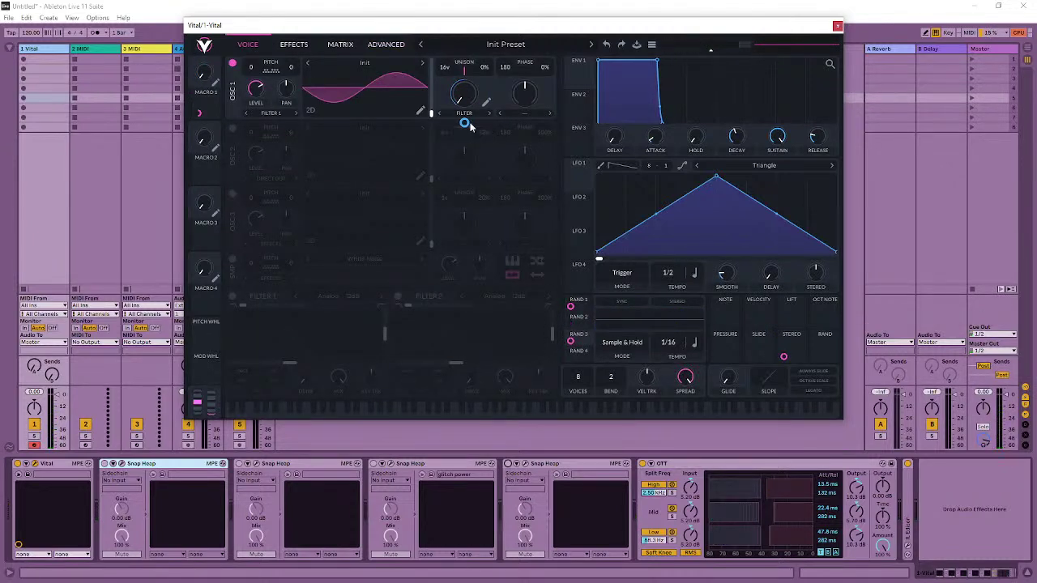
pyautogui.moveTo(215, 85); pyautogui.dragTo(454, 120)
pyautogui.moveTo(580, 323); pyautogui.dragTo(468, 140)
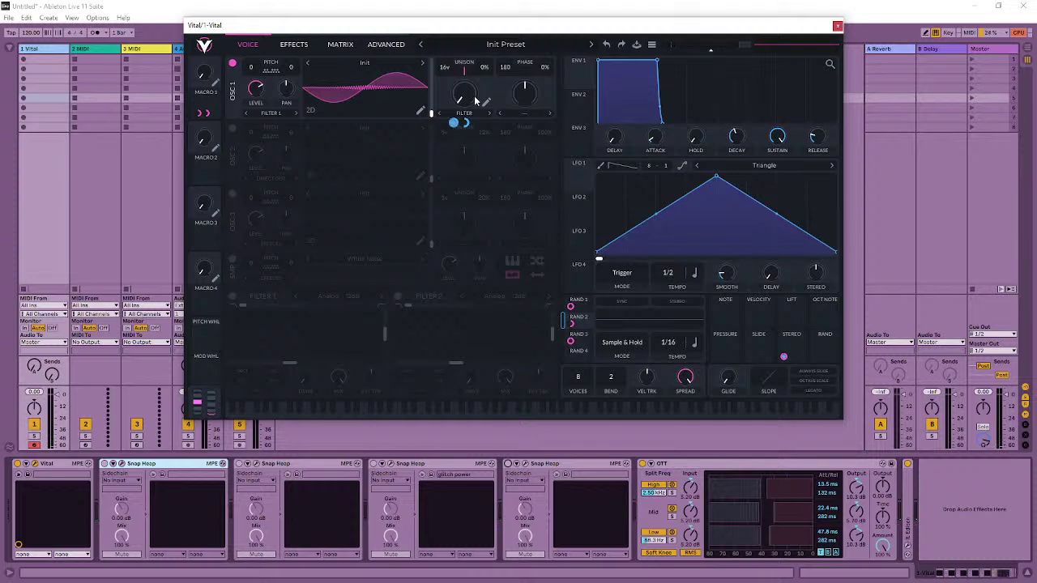
# - Re-enable the first Snap Heap to review its serial buses and modulators, and close both plugin windows when done
pyautogui.click(387, 45)
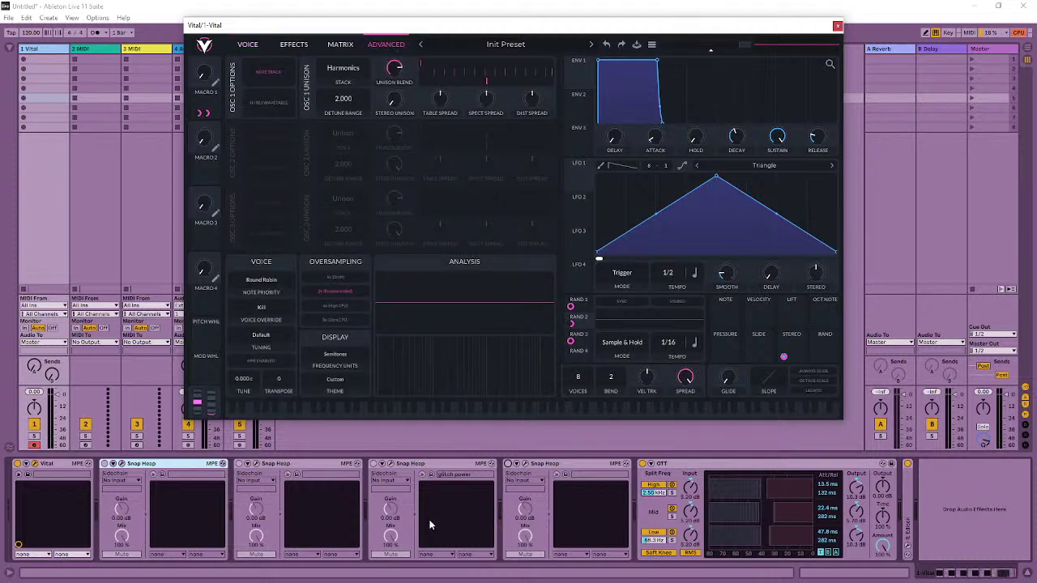
pyautogui.click(103, 467)
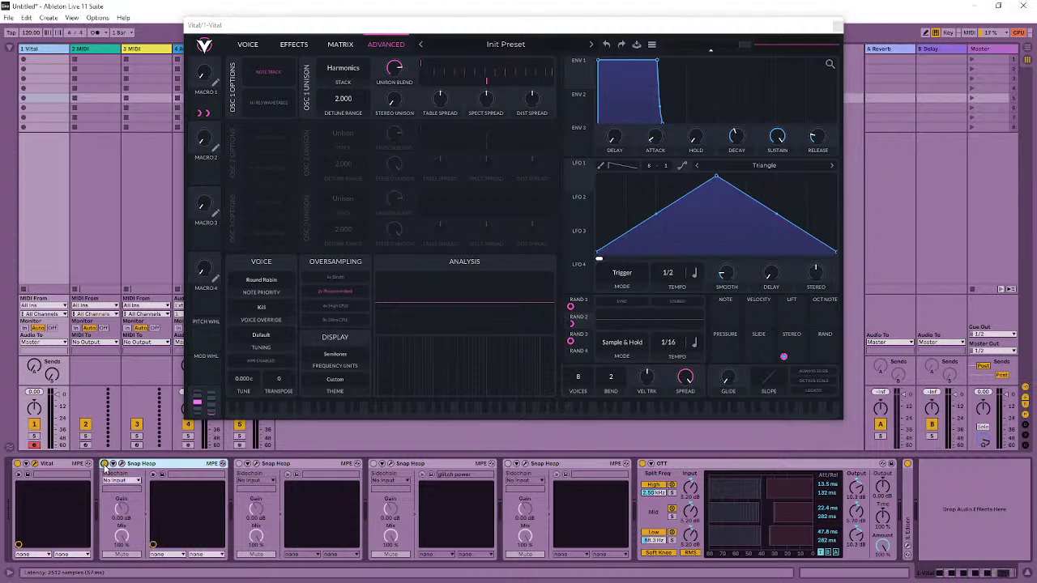
pyautogui.click(122, 464)
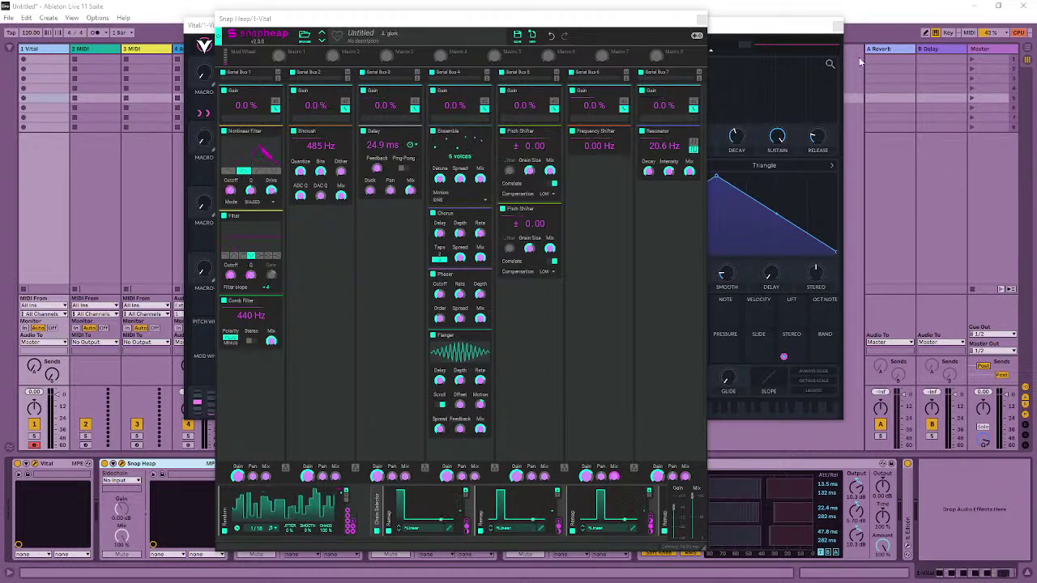
pyautogui.click(839, 26)
pyautogui.click(702, 18)
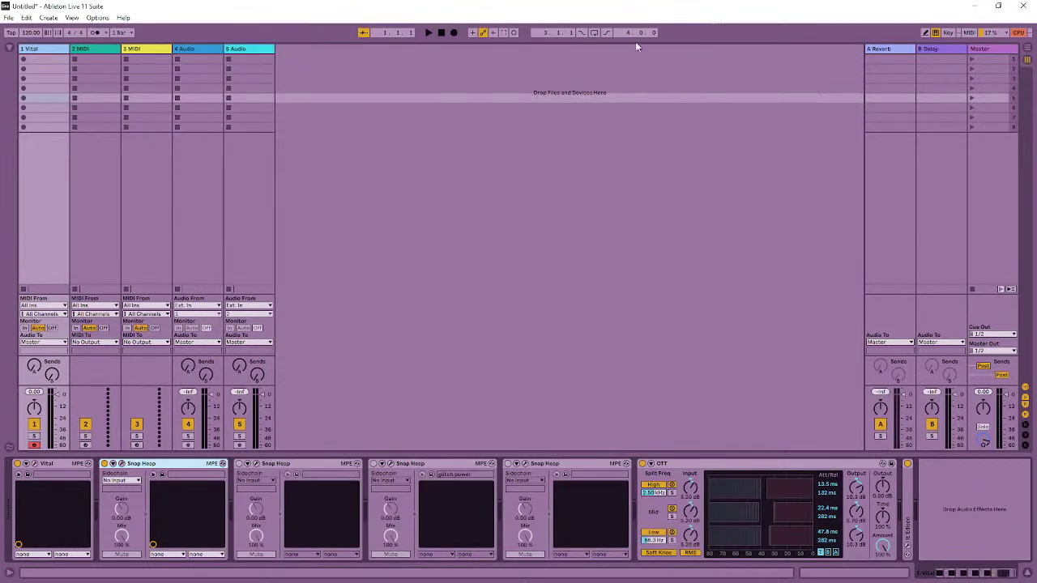
# - Load Phase Plant from the synth collection onto the 2 MIDI track
pyautogui.click(91, 79)
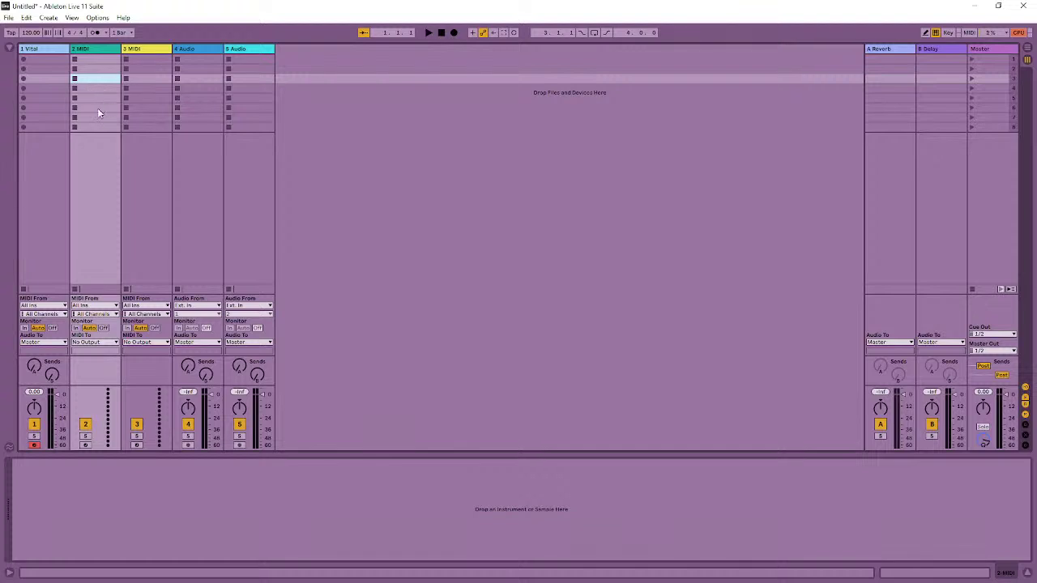
pyautogui.click(9, 49)
pyautogui.click(53, 339)
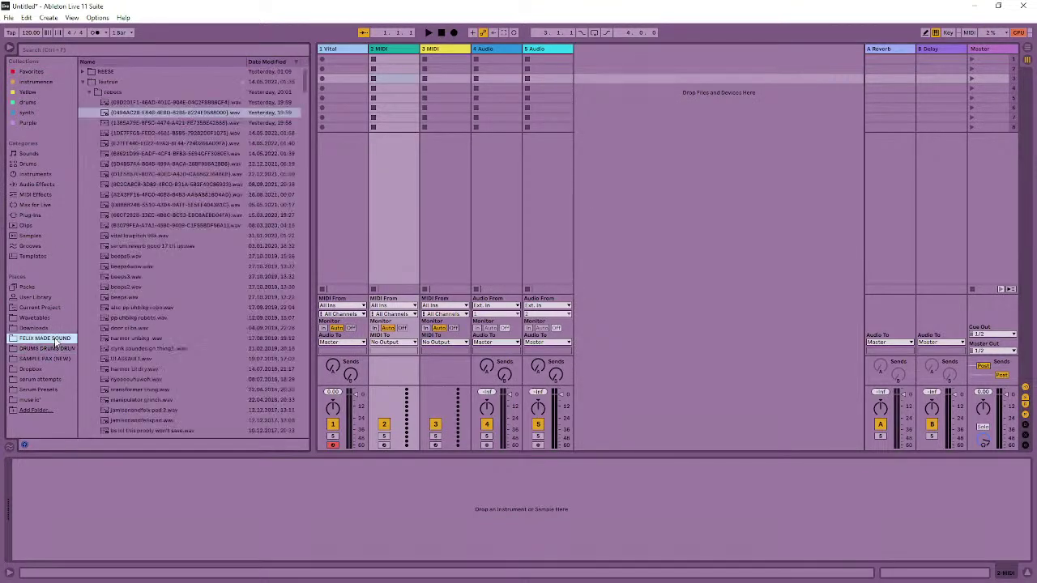
pyautogui.click(27, 113)
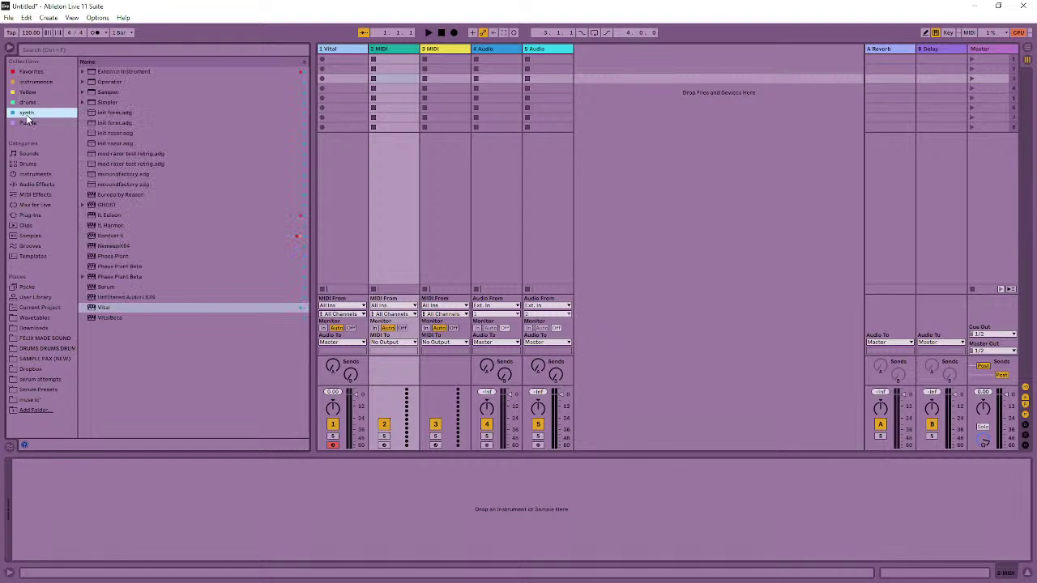
pyautogui.moveTo(103, 259); pyautogui.dragTo(334, 147)
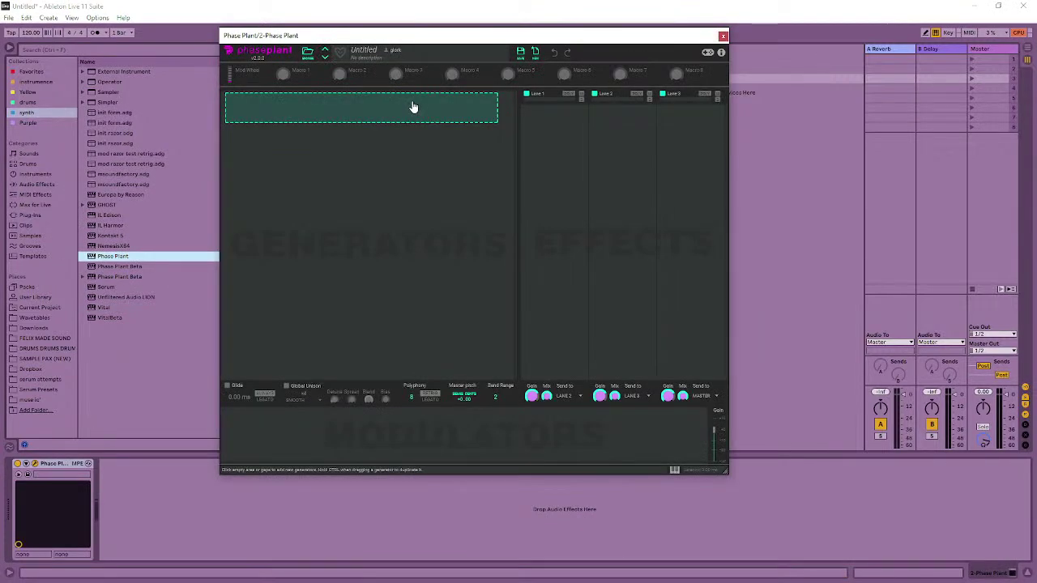
# - Add an Analog oscillator to the Phase Plant generators and enable its unison
pyautogui.click(413, 107)
pyautogui.click(425, 133)
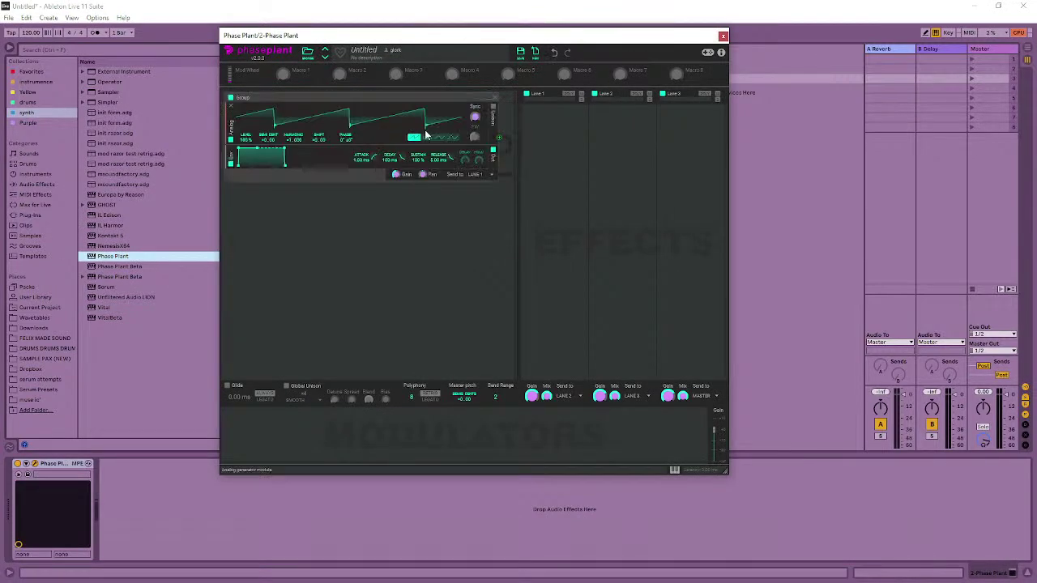
pyautogui.click(541, 118)
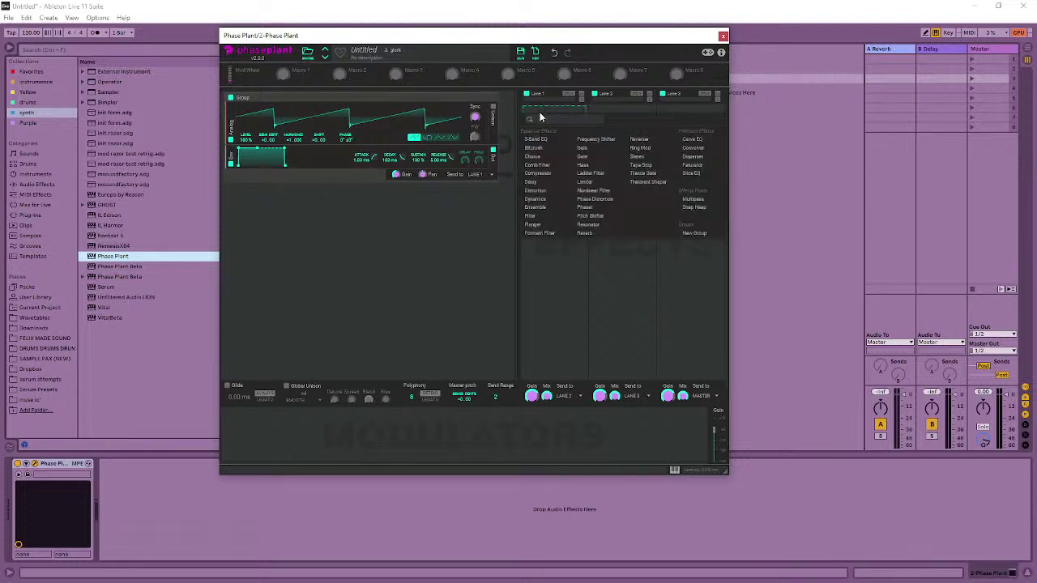
pyautogui.click(443, 260)
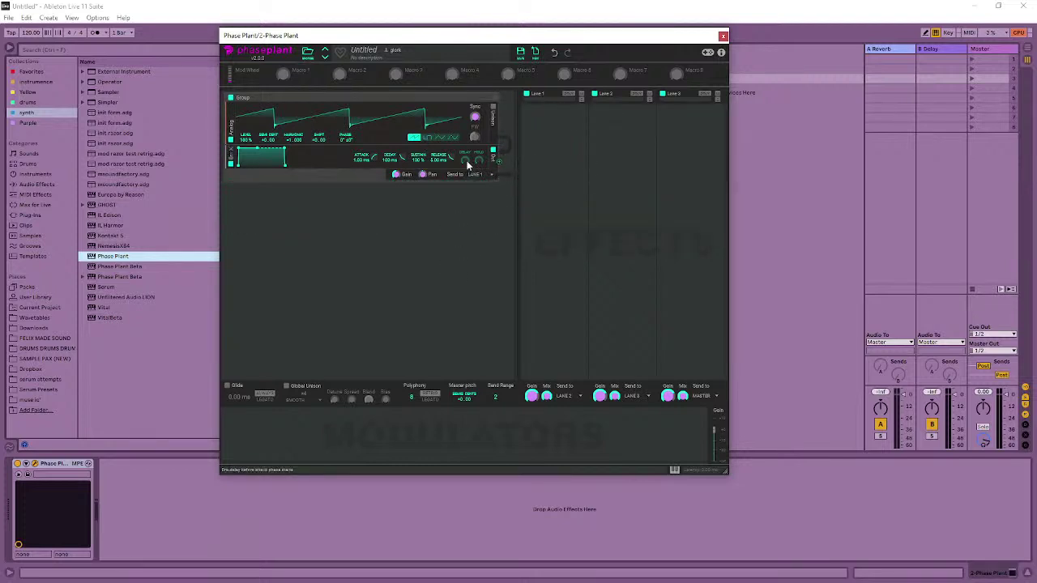
pyautogui.click(535, 128)
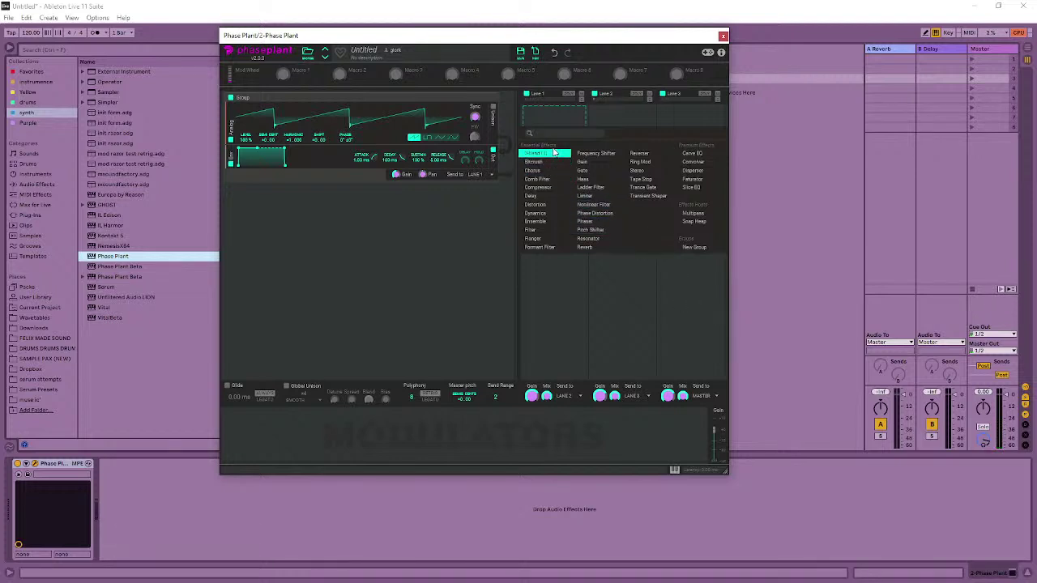
pyautogui.click(492, 111)
pyautogui.click(492, 110)
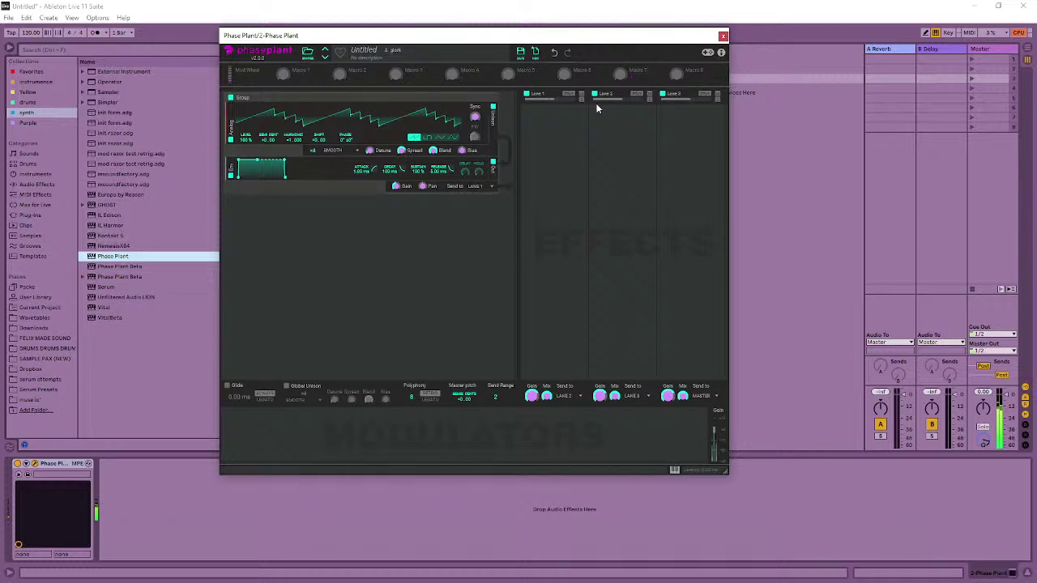
# - Add a Snap Heap effect to Lane 1 and open its editor
pyautogui.click(570, 122)
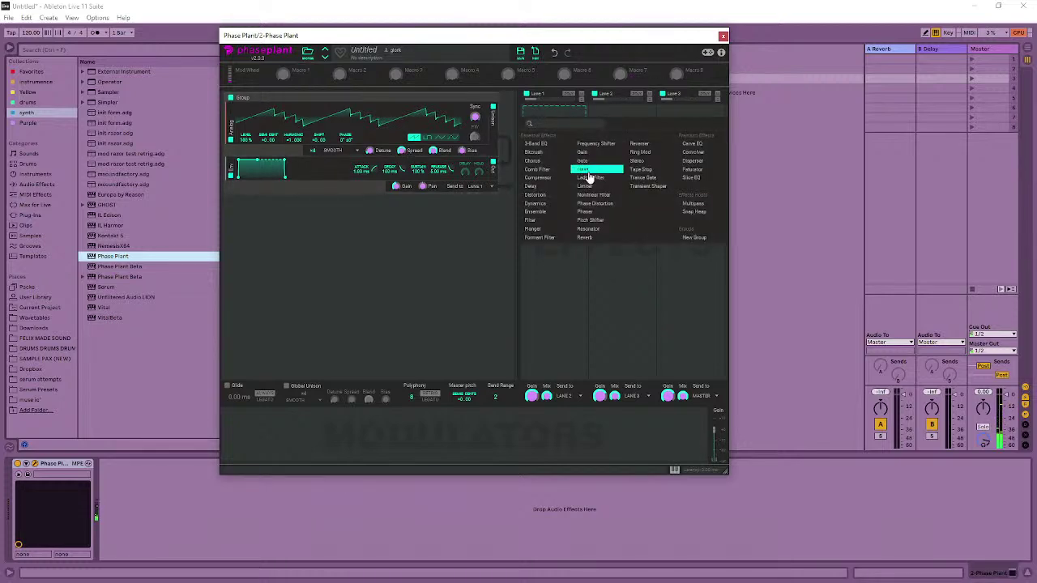
pyautogui.click(704, 215)
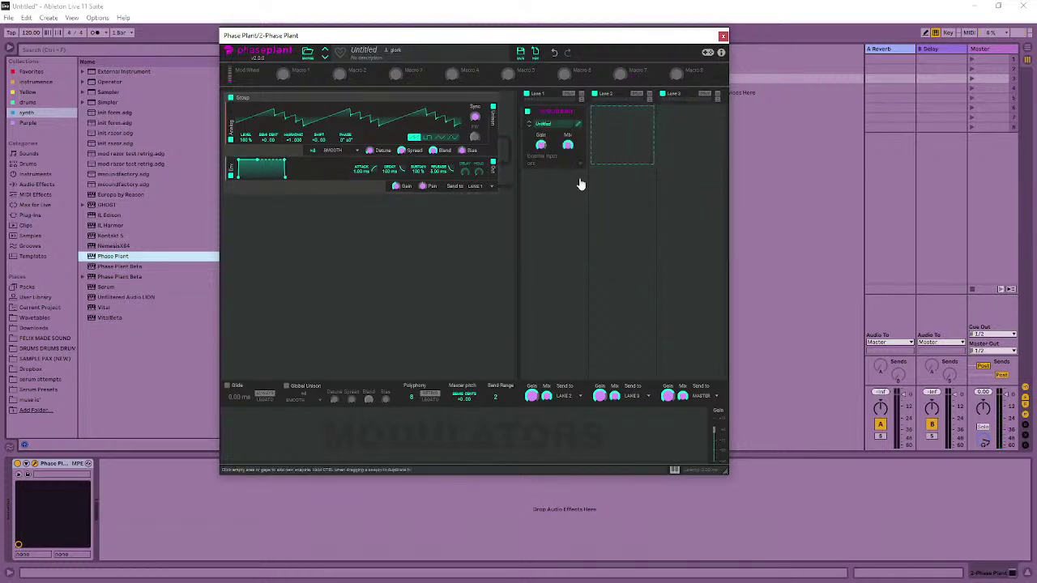
pyautogui.click(580, 128)
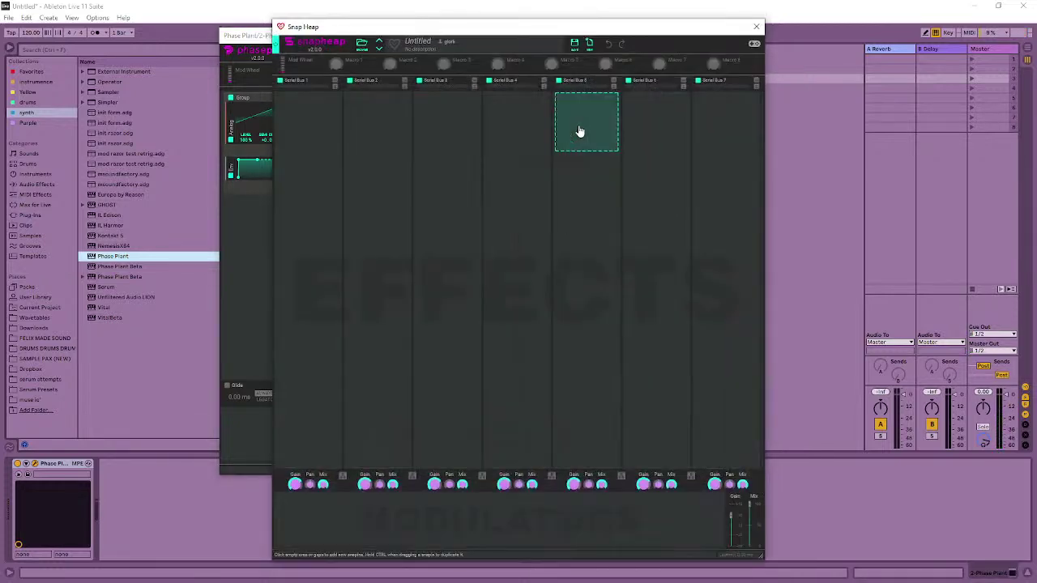
pyautogui.click(311, 135)
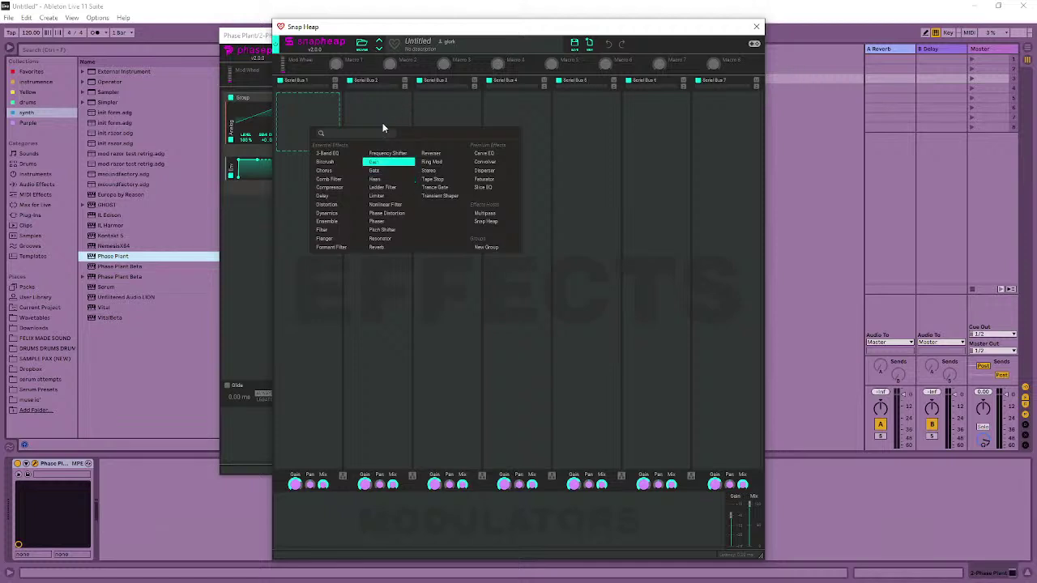
pyautogui.click(313, 530)
pyautogui.click(319, 521)
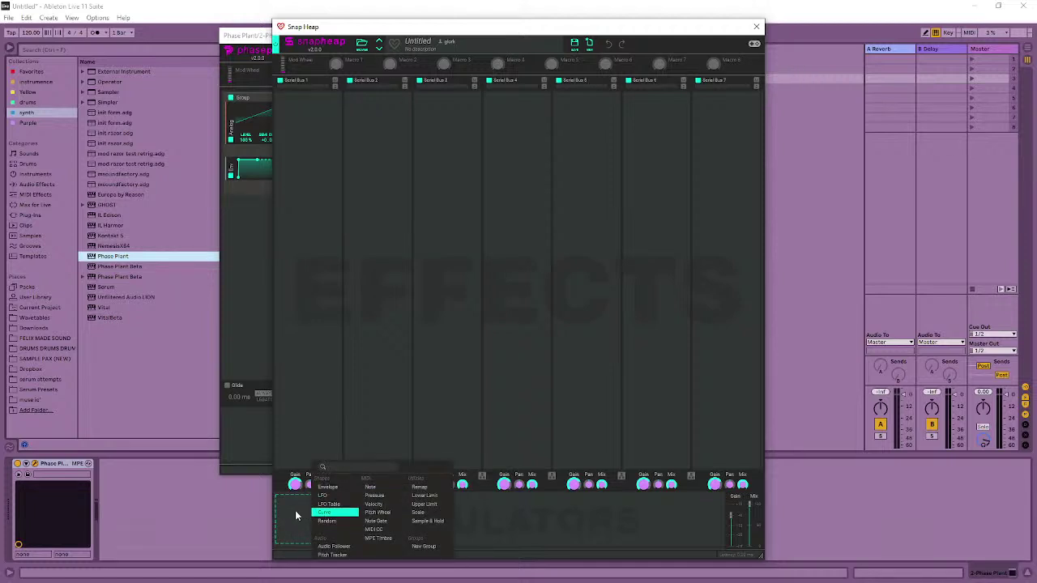
pyautogui.click(339, 364)
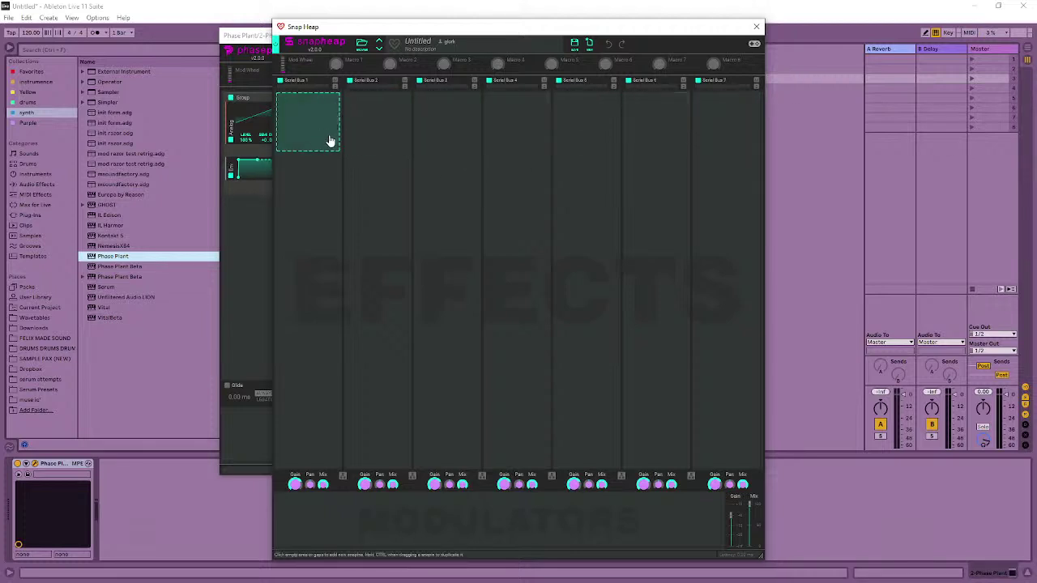
# - Add a Random modulator in Snap Heap and sync its rate to 1/16
pyautogui.click(317, 527)
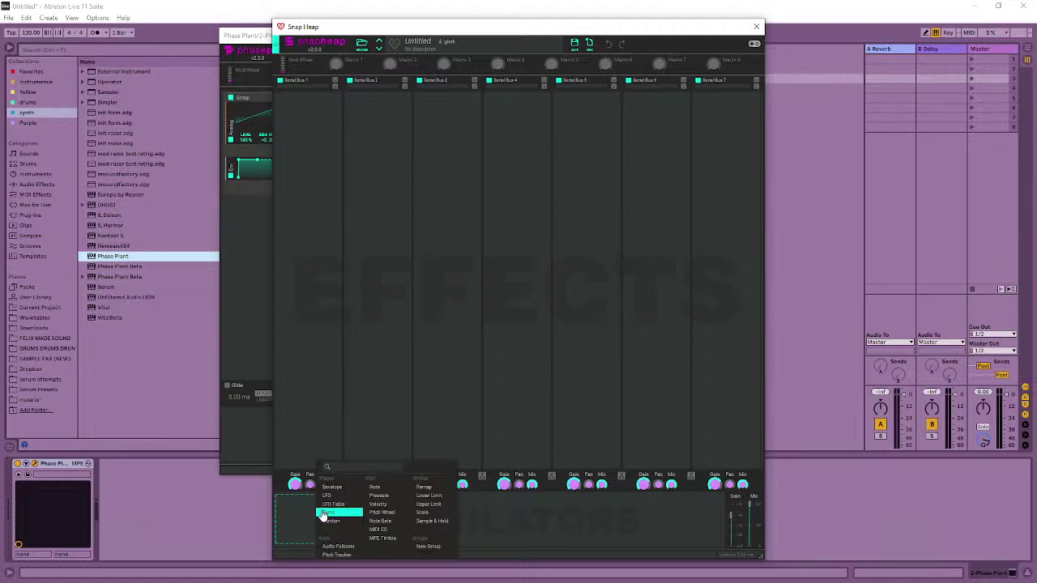
pyautogui.click(329, 523)
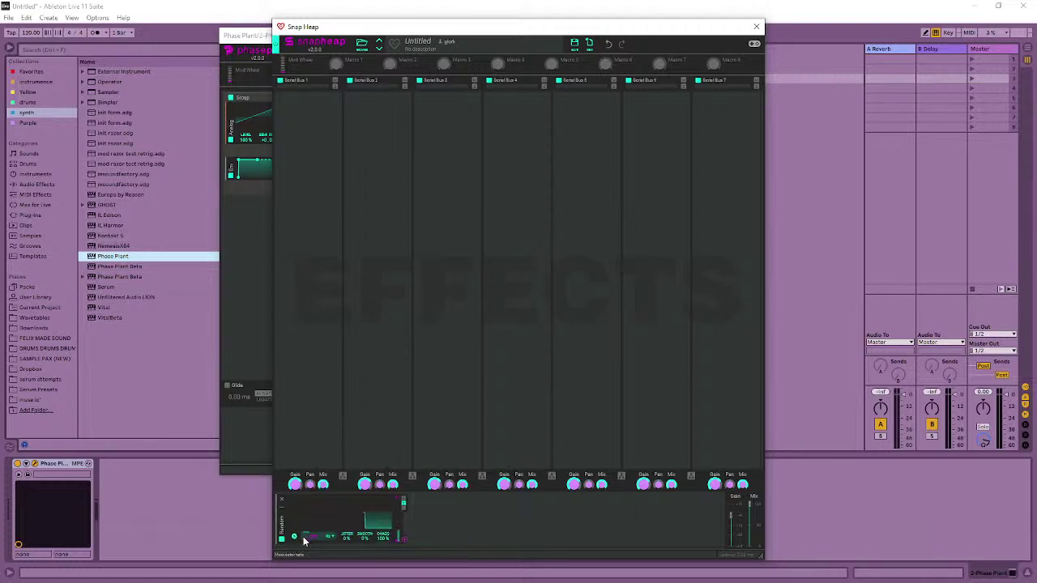
pyautogui.click(331, 537)
pyautogui.click(335, 545)
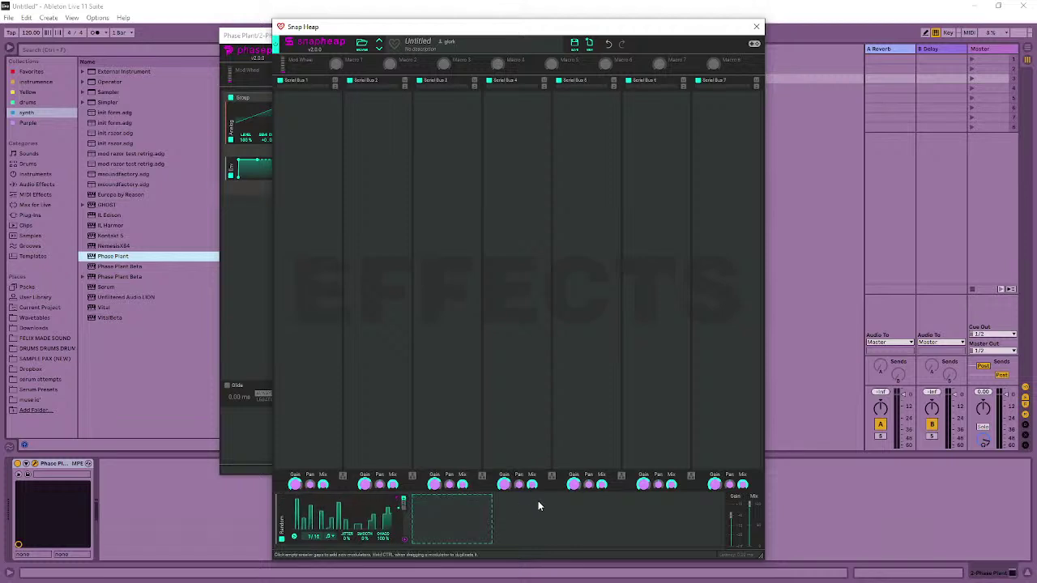
# - Add a Remap modulator after the Random one and feed the Random output into it
pyautogui.click(445, 523)
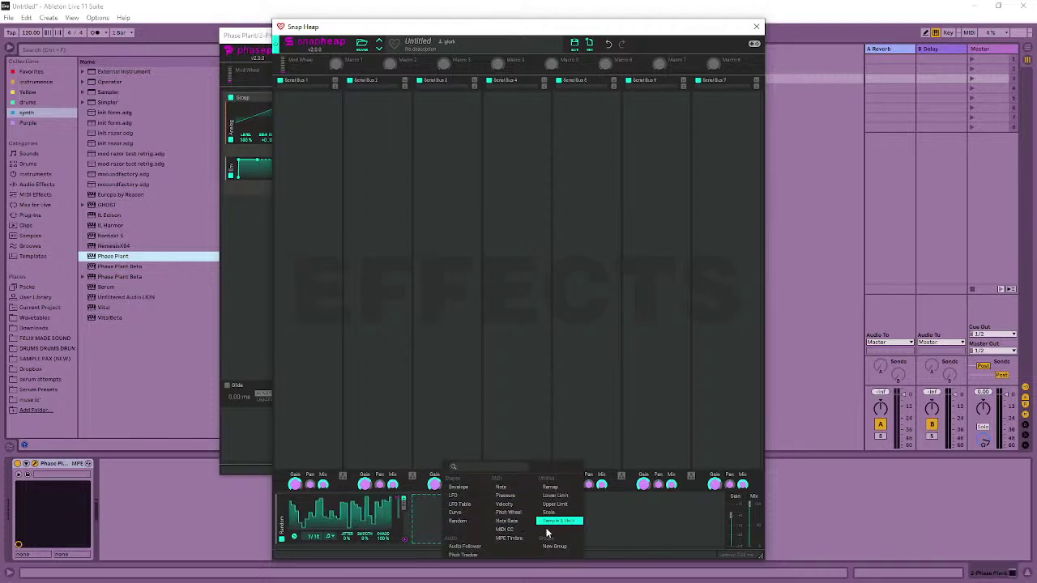
pyautogui.click(553, 487)
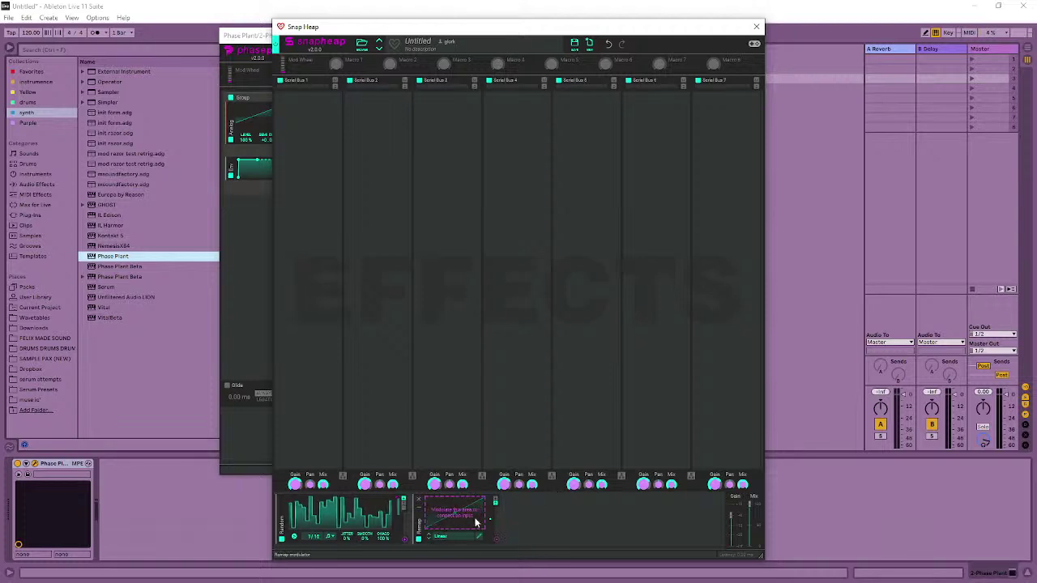
pyautogui.click(404, 543)
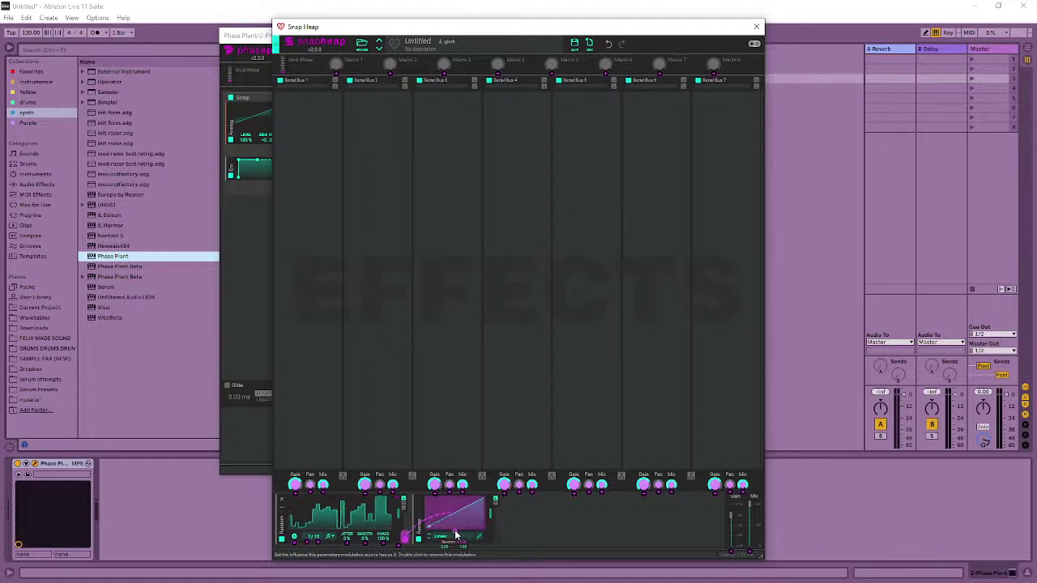
pyautogui.click(455, 533)
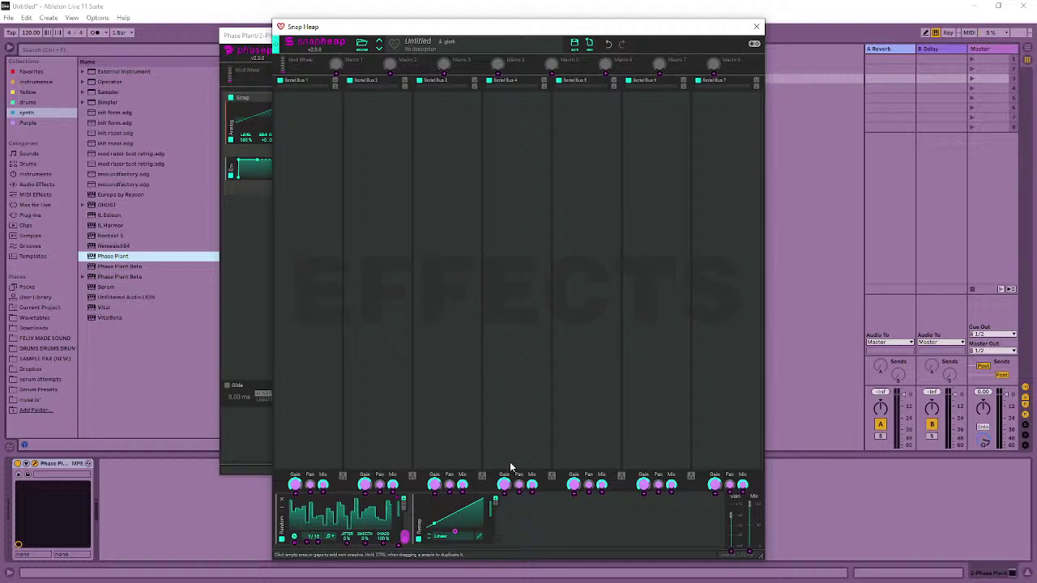
# - Bend the Remap curve into a late, steep rise with a point at about 0.8 input and 25% output
pyautogui.click(478, 536)
pyautogui.moveTo(492, 189); pyautogui.dragTo(387, 193)
pyautogui.moveTo(406, 303); pyautogui.dragTo(459, 339)
pyautogui.moveTo(389, 192); pyautogui.dragTo(511, 193)
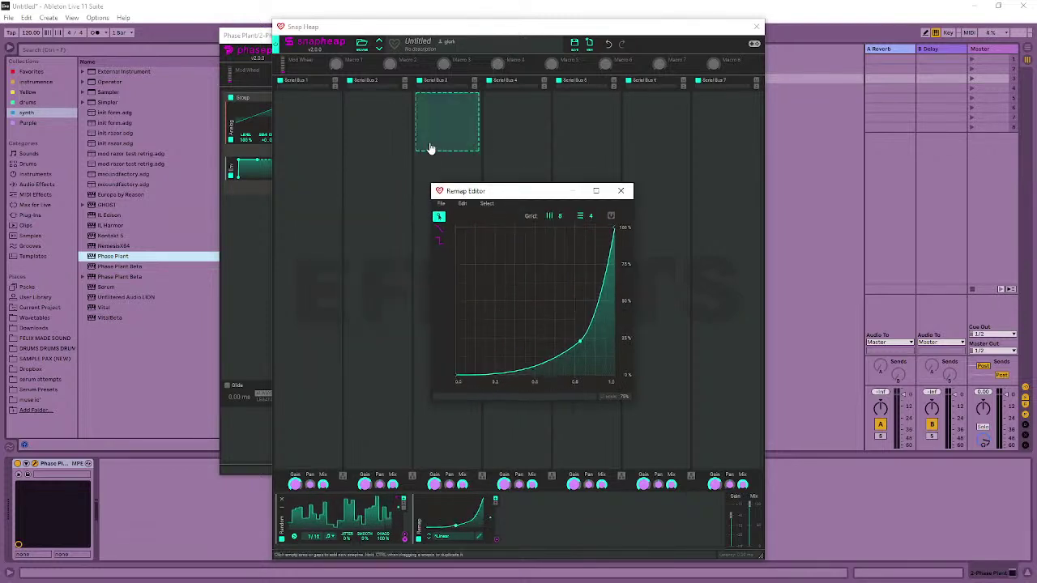
# - Add a Filter effect to serial bus 1
pyautogui.click(288, 123)
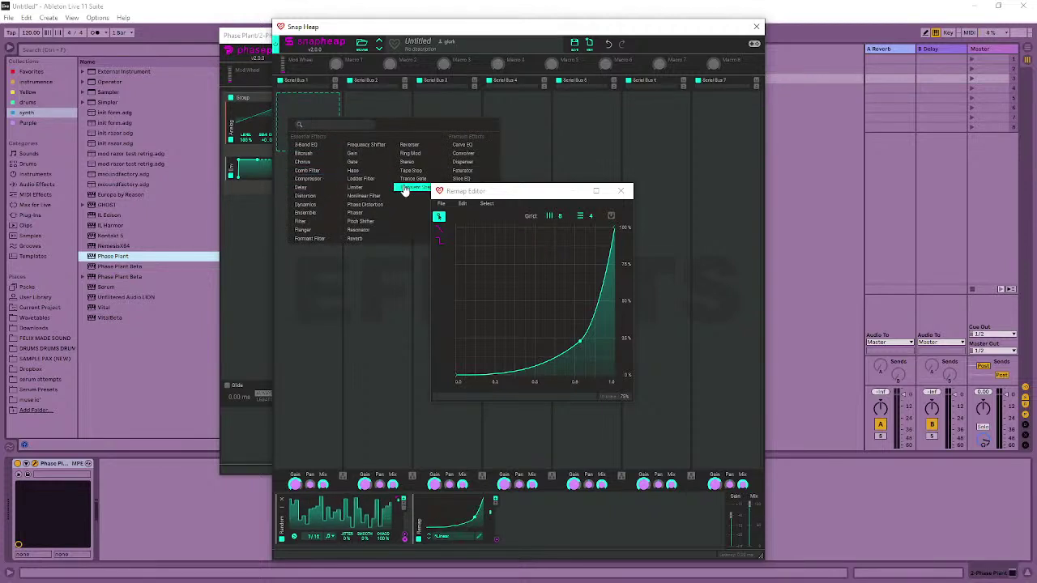
pyautogui.moveTo(474, 195); pyautogui.dragTo(576, 201)
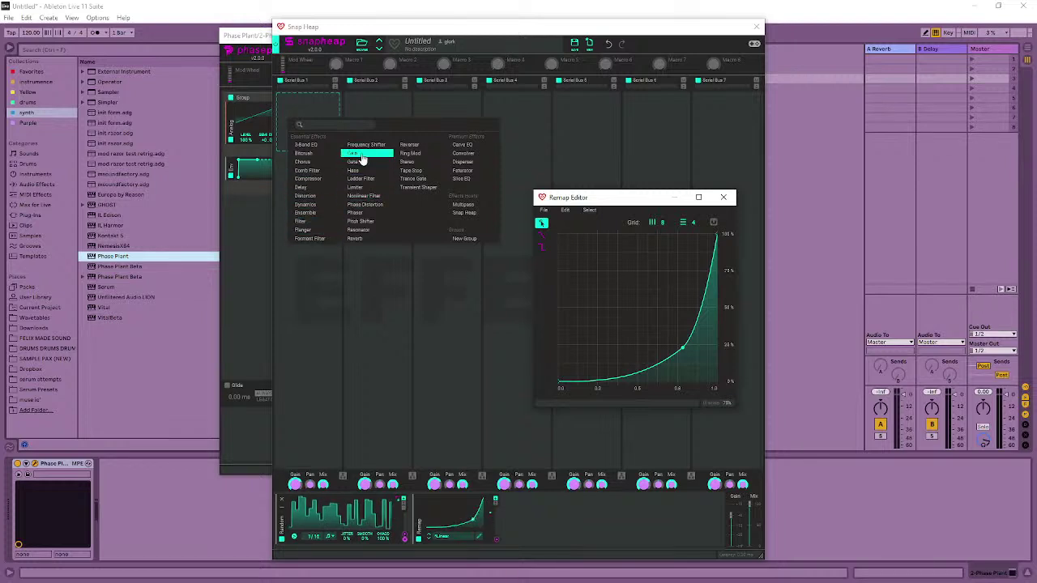
pyautogui.click(301, 222)
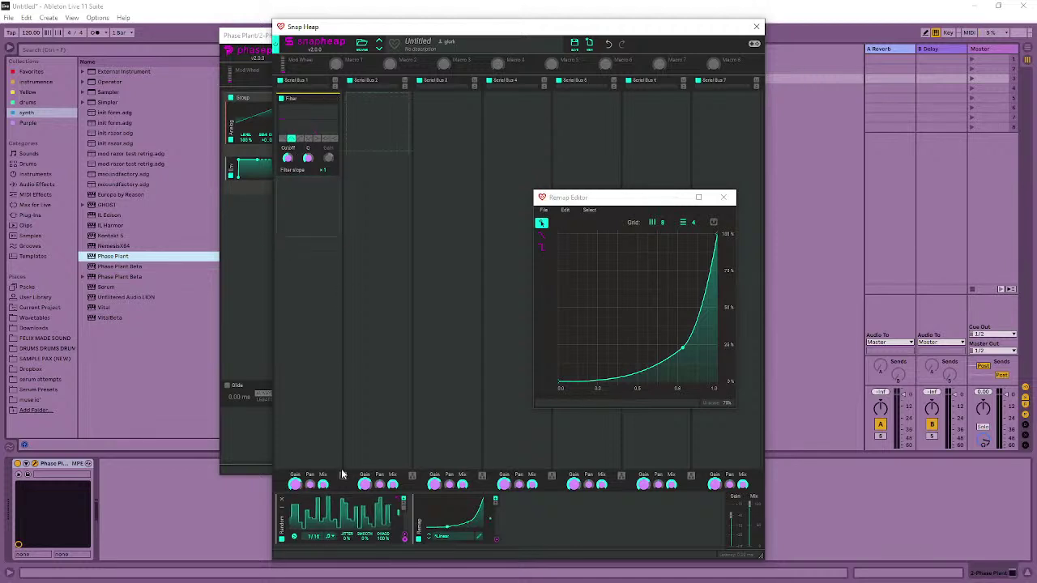
# - Try modulating the Filter's cutoff with the Remap output, and remove the Remap modulator after hearing it
pyautogui.click(498, 542)
pyautogui.click(288, 158)
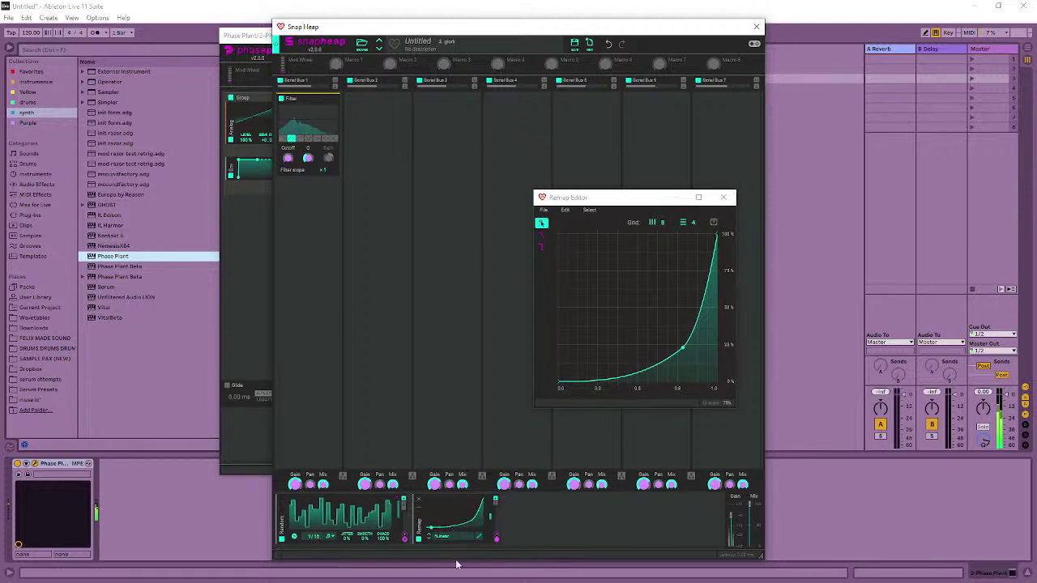
pyautogui.moveTo(421, 506); pyautogui.dragTo(440, 523)
pyautogui.click(440, 523)
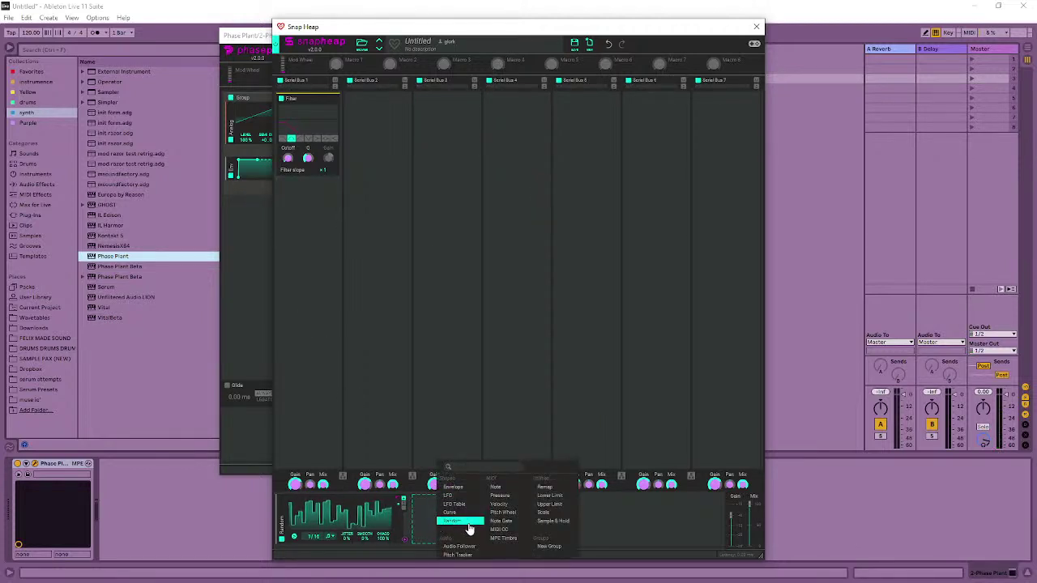
pyautogui.click(329, 486)
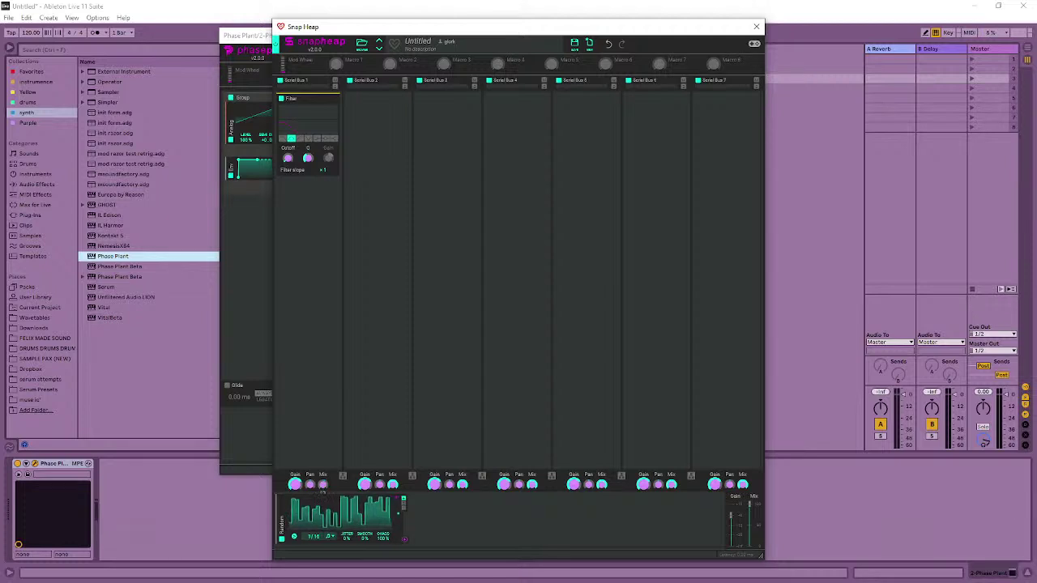
pyautogui.click(447, 527)
pyautogui.click(467, 525)
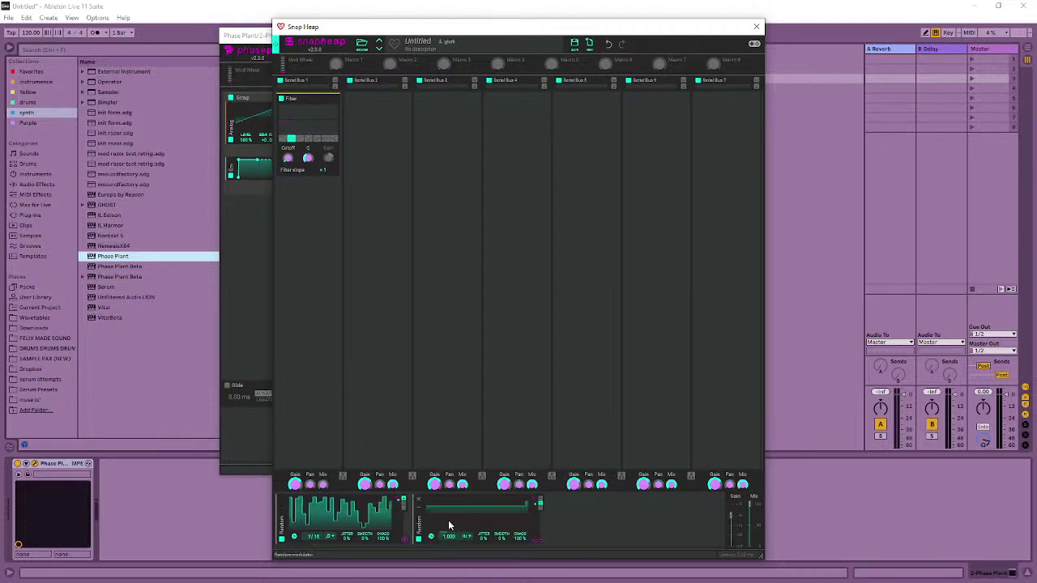
pyautogui.click(418, 499)
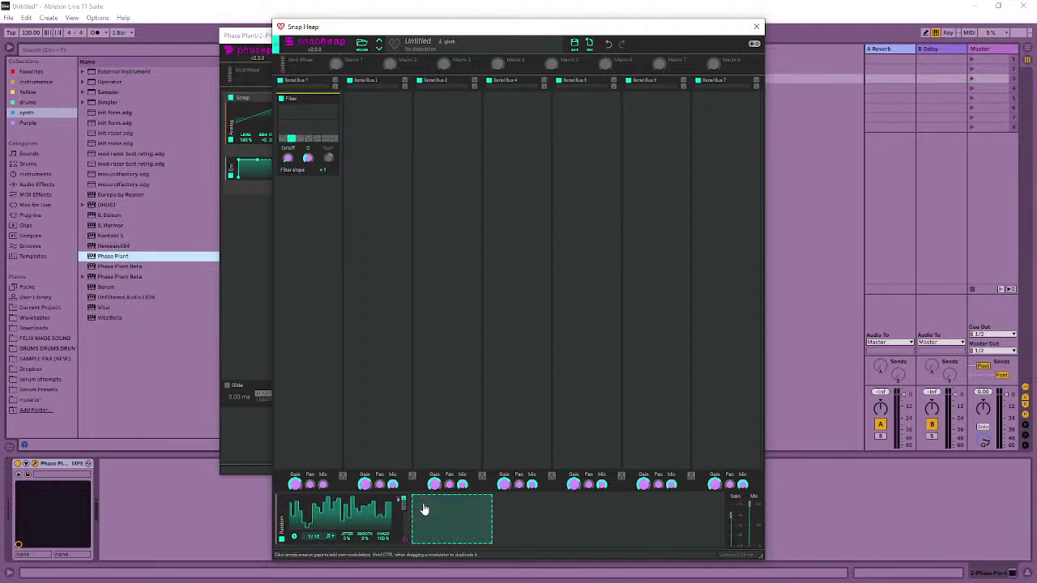
# - Add a Remap modulator after the Random one and connect the Random output to its input
pyautogui.click(424, 509)
pyautogui.moveTo(488, 511)
pyautogui.click(527, 493)
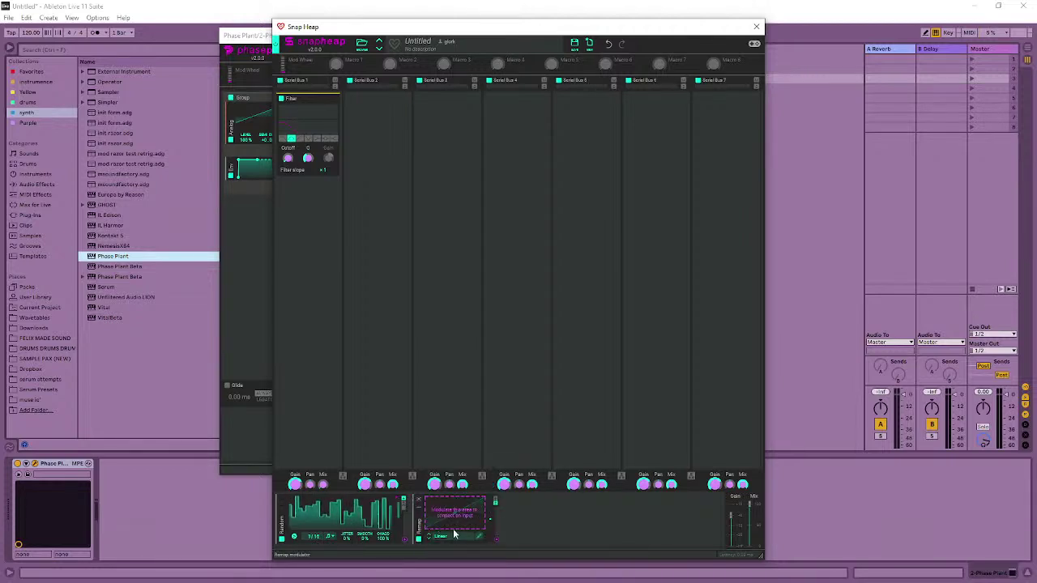
pyautogui.moveTo(405, 539); pyautogui.dragTo(457, 529)
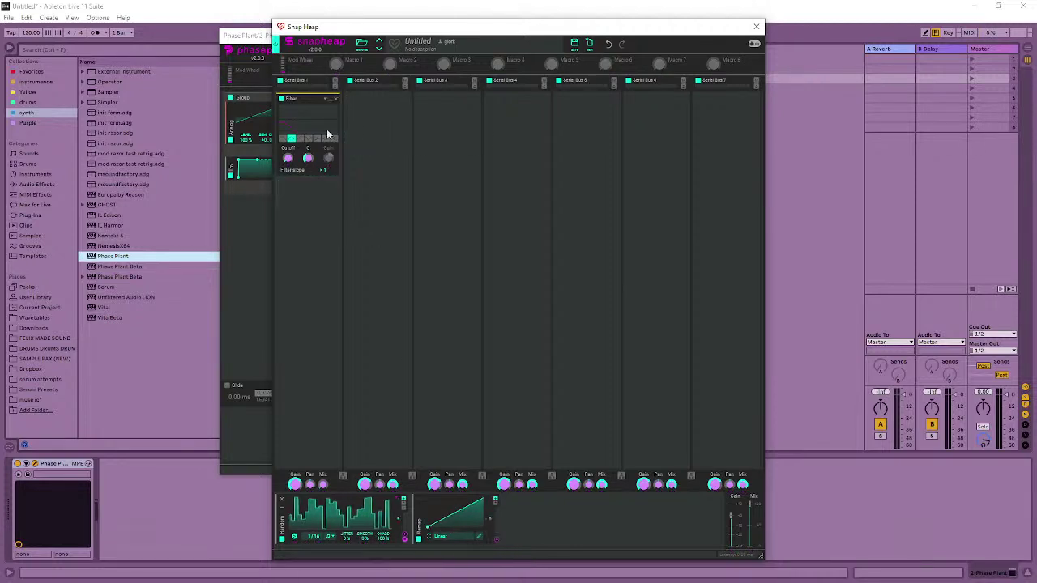
# - Set the Remap editor's horizontal grid to 7 and draw a stepped curve at 100% in the first division and 0% elsewhere
pyautogui.click(479, 537)
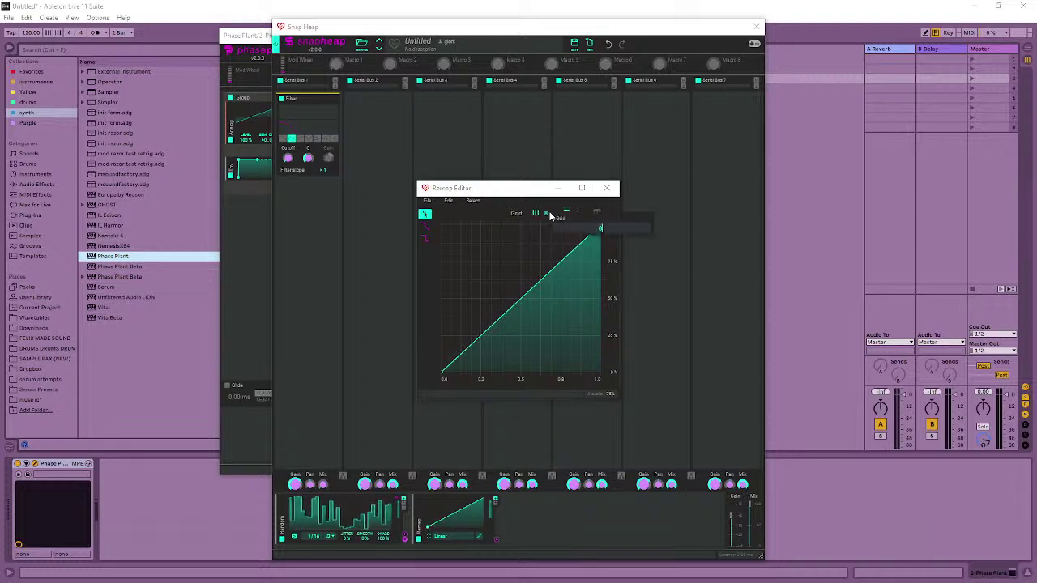
pyautogui.scroll(3, 551, 216)
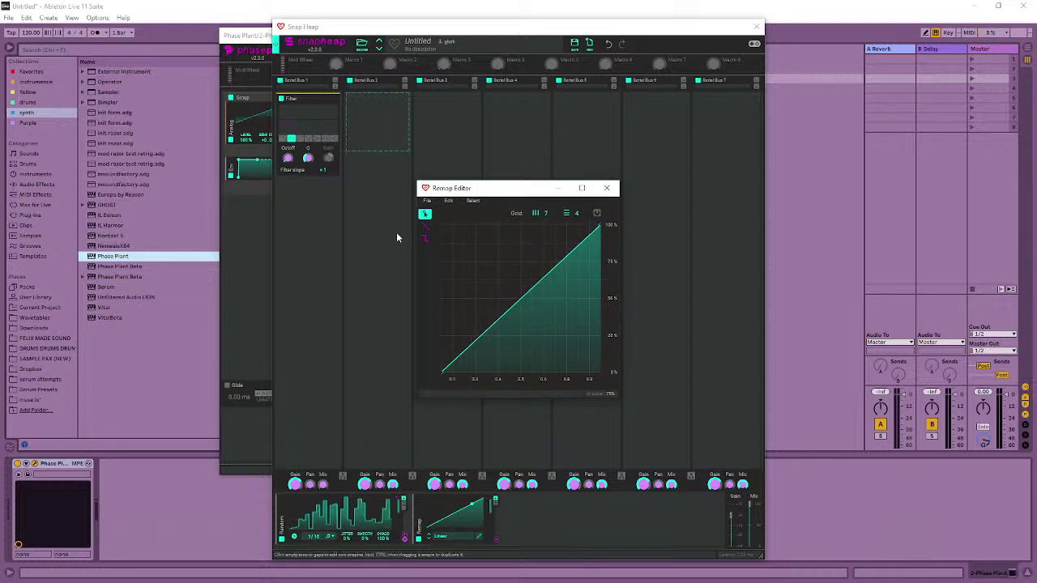
pyautogui.click(448, 221)
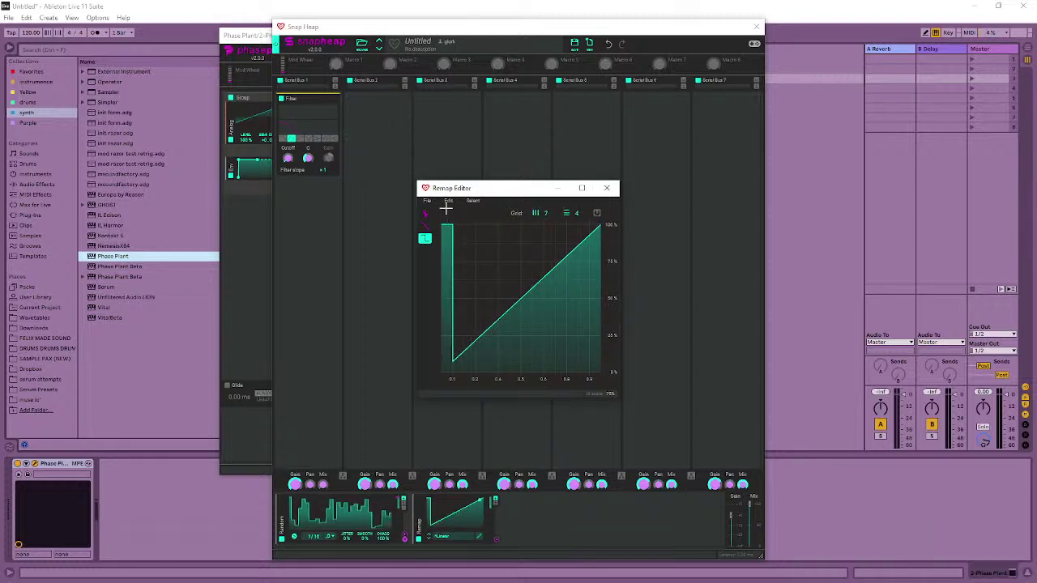
pyautogui.moveTo(445, 209); pyautogui.dragTo(458, 204)
pyautogui.moveTo(492, 318)
pyautogui.mouseDown()
pyautogui.moveTo(479, 423)
pyautogui.moveTo(608, 435)
pyautogui.mouseUp()
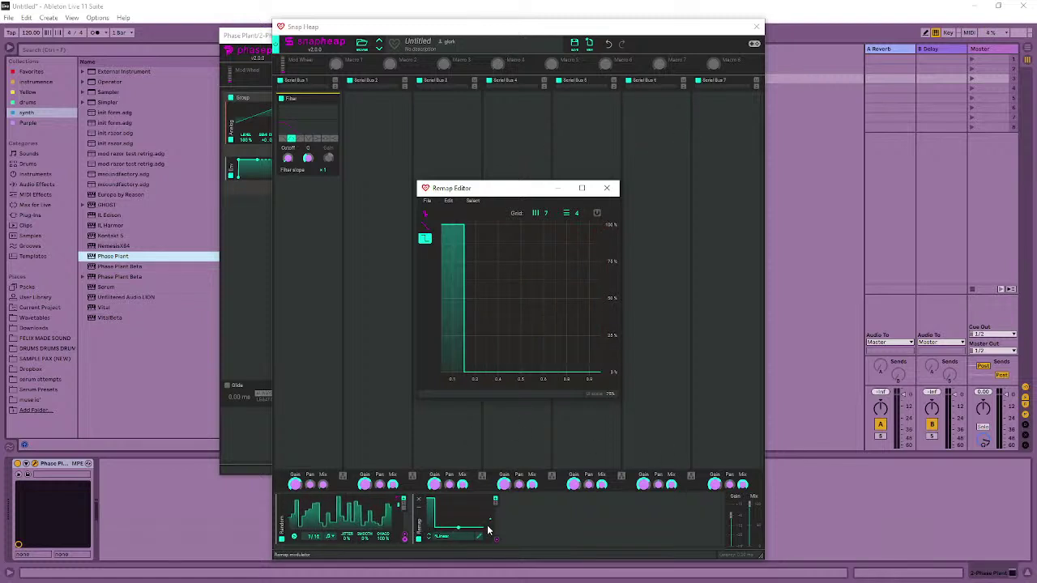
# - Duplicate the Remap modulator and redraw the copy's stepped curve so only the second of the seven divisions is at 100%
pyautogui.moveTo(414, 527); pyautogui.dragTo(423, 526)
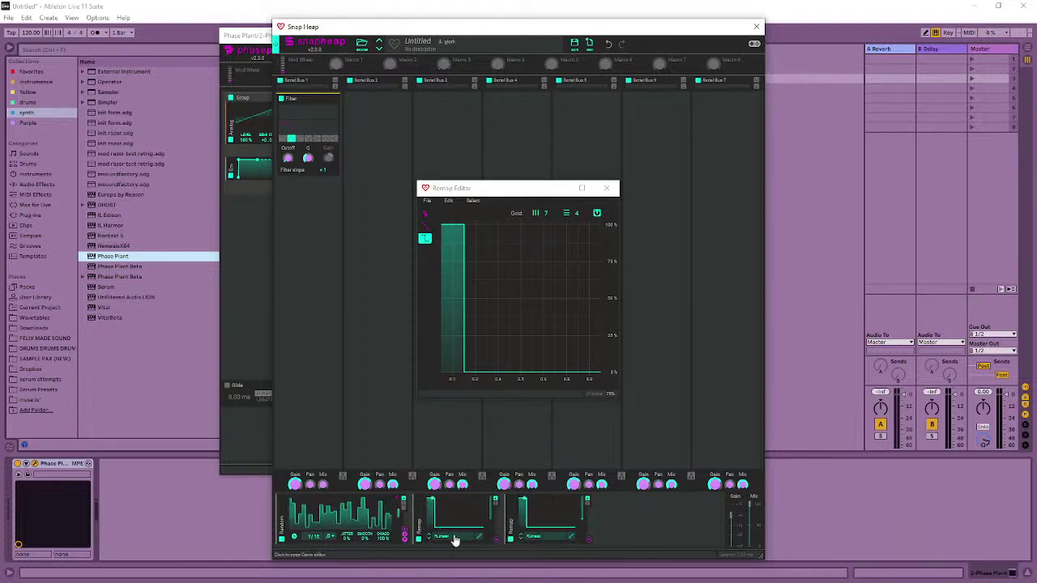
pyautogui.click(573, 540)
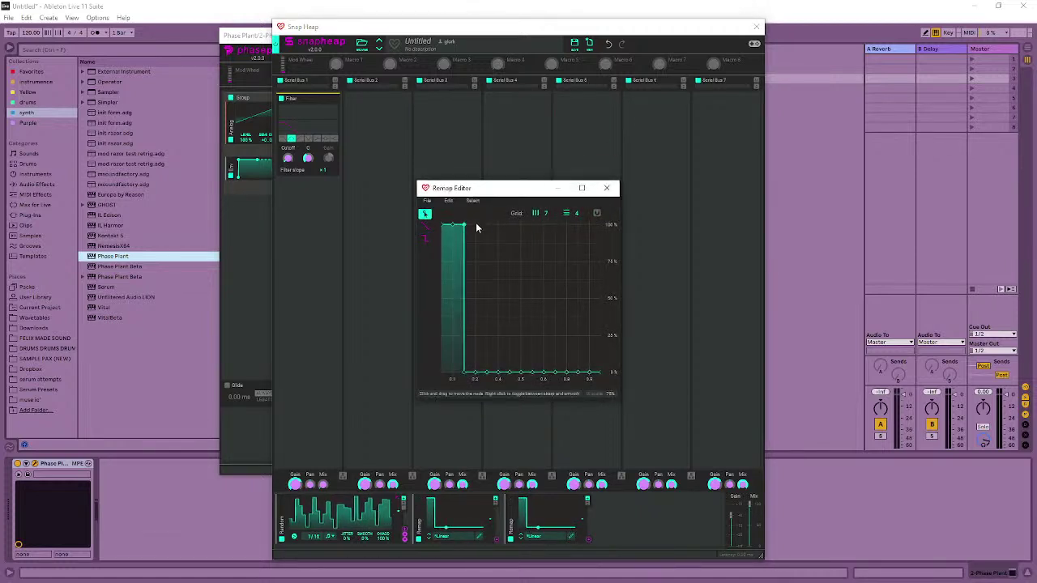
pyautogui.click(422, 237)
pyautogui.moveTo(445, 284)
pyautogui.mouseDown()
pyautogui.moveTo(446, 397)
pyautogui.moveTo(472, 407)
pyautogui.moveTo(470, 208)
pyautogui.moveTo(481, 208)
pyautogui.mouseUp()
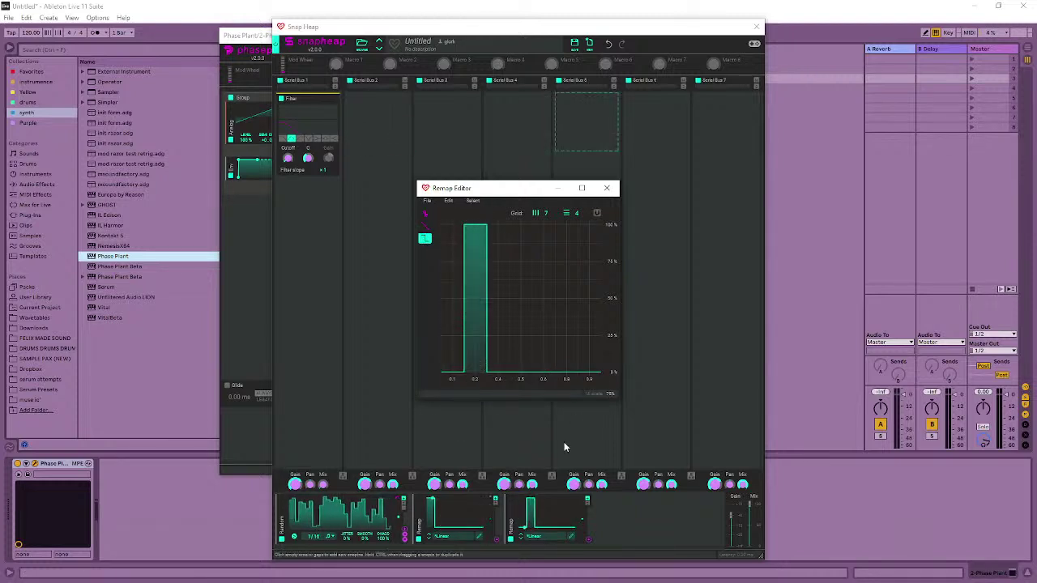
# - Duplicate the second Remap modulator and redraw the copy's curve so only the third division is at 100%
pyautogui.moveTo(513, 527); pyautogui.dragTo(637, 527)
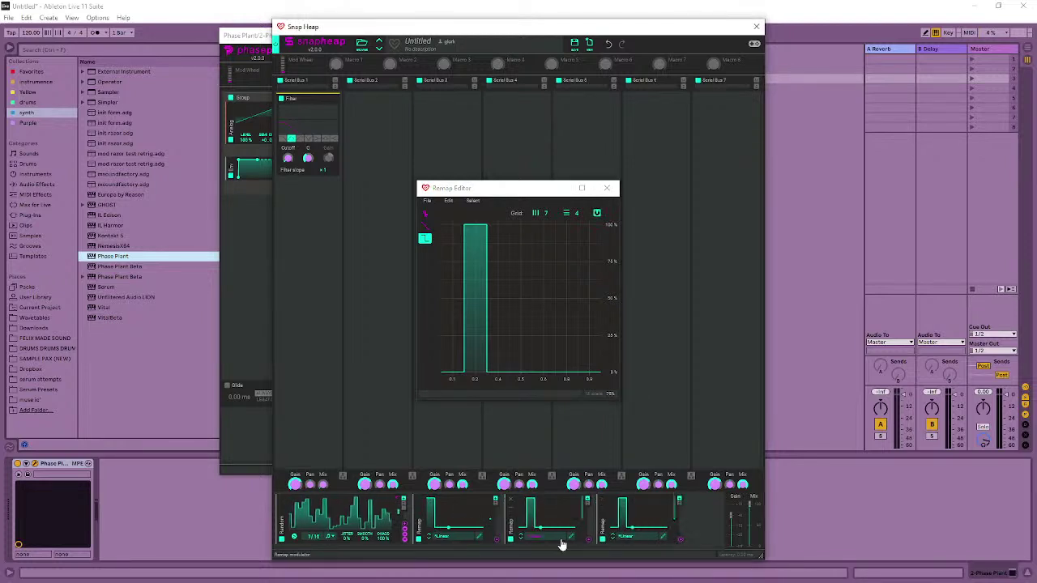
pyautogui.moveTo(443, 552); pyautogui.dragTo(567, 560)
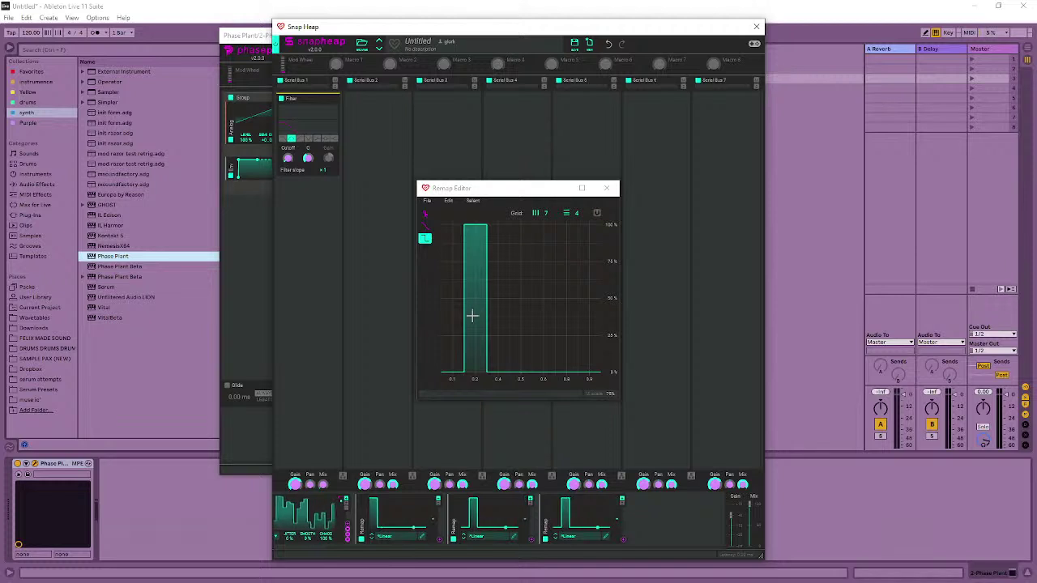
pyautogui.click(606, 537)
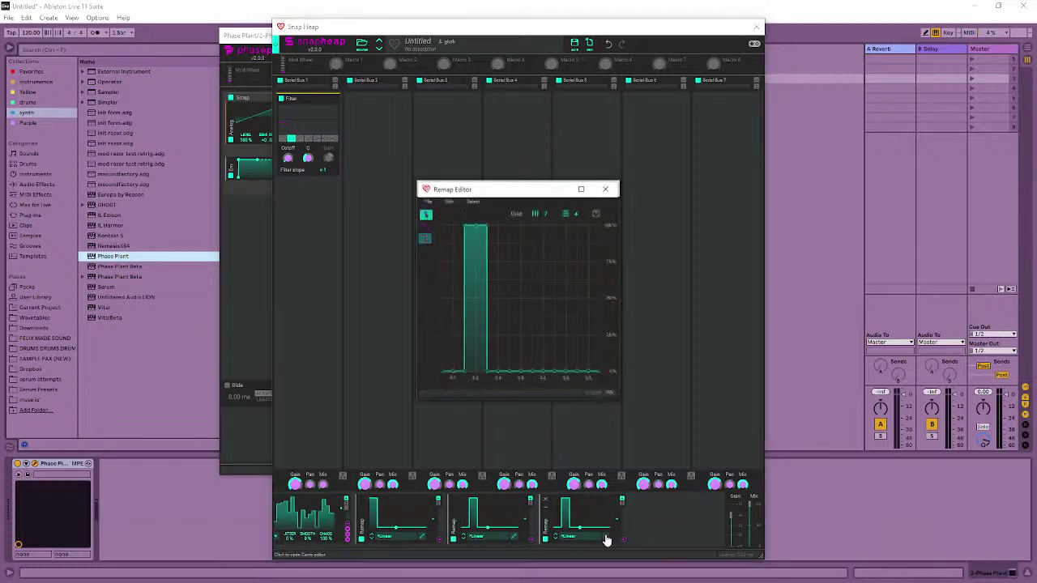
pyautogui.click(425, 238)
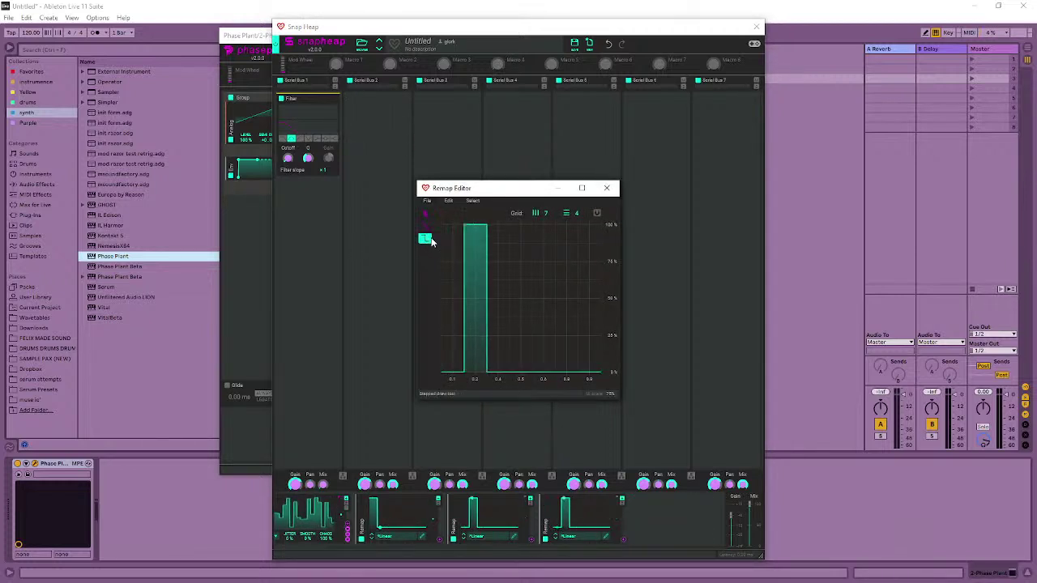
pyautogui.moveTo(485, 239)
pyautogui.mouseDown()
pyautogui.moveTo(459, 419)
pyautogui.moveTo(477, 440)
pyautogui.moveTo(498, 212)
pyautogui.mouseUp()
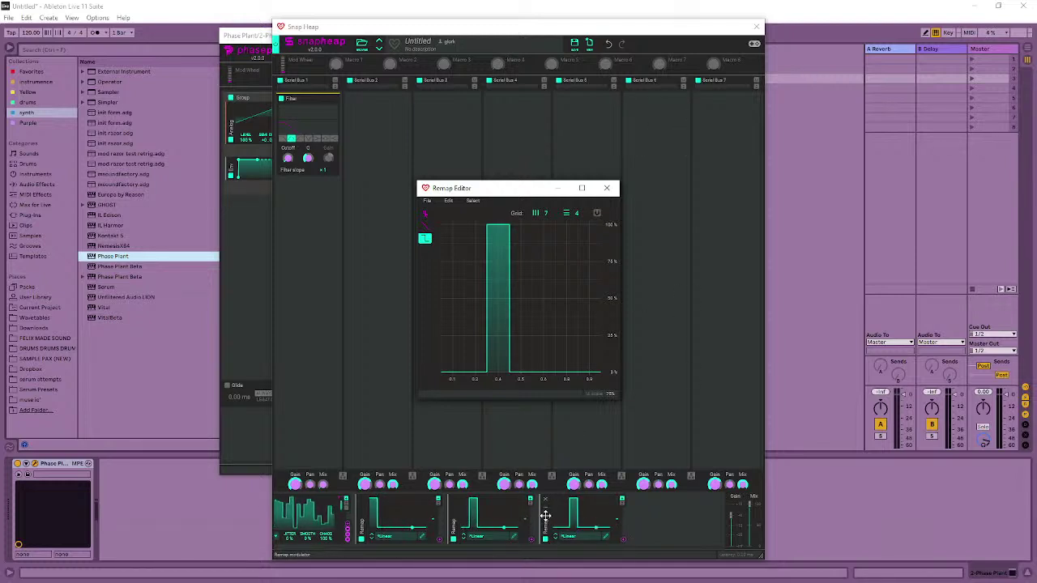
# - Duplicate the third Remap modulator and redraw the copy's curve so only the fourth division is at 100%
pyautogui.moveTo(546, 515); pyautogui.dragTo(659, 519)
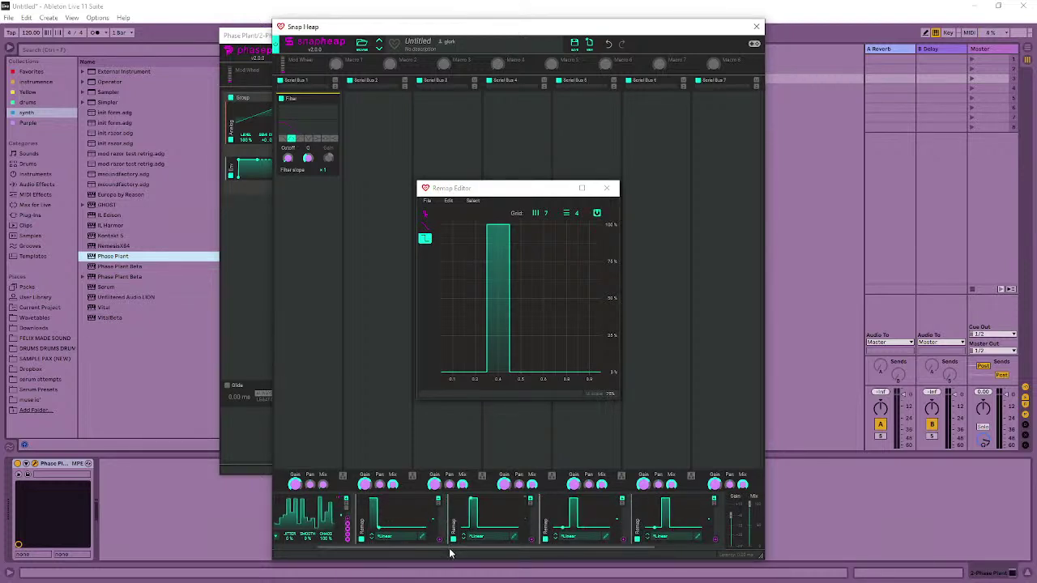
pyautogui.moveTo(451, 551); pyautogui.dragTo(592, 556)
pyautogui.click(606, 537)
pyautogui.moveTo(512, 248)
pyautogui.mouseDown()
pyautogui.moveTo(502, 388)
pyautogui.moveTo(522, 219)
pyautogui.mouseUp()
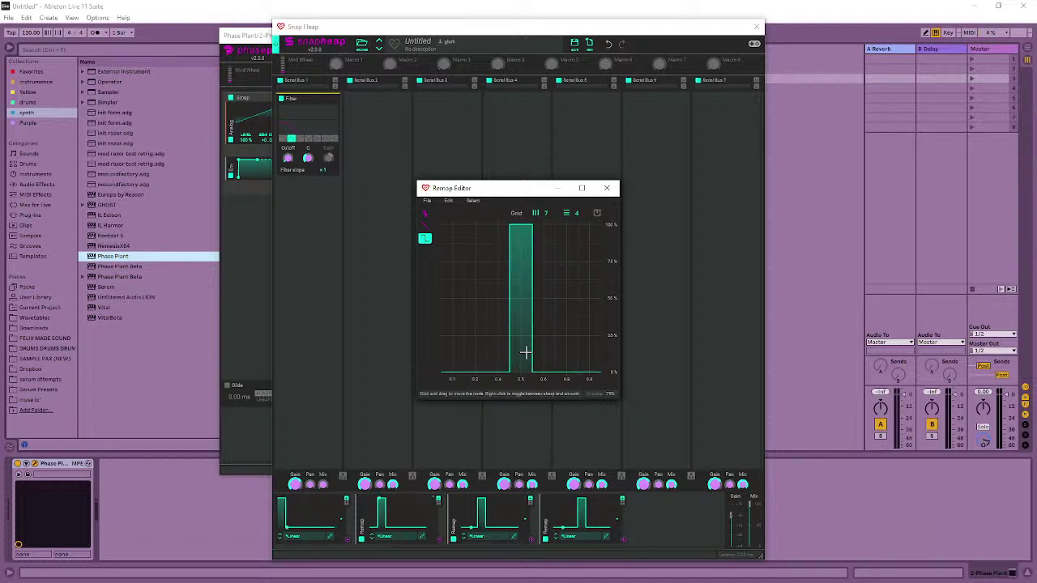
# - Duplicate the fourth Remap modulator and redraw the copy's curve so only the fifth division is at 100%
pyautogui.moveTo(545, 526); pyautogui.dragTo(630, 526)
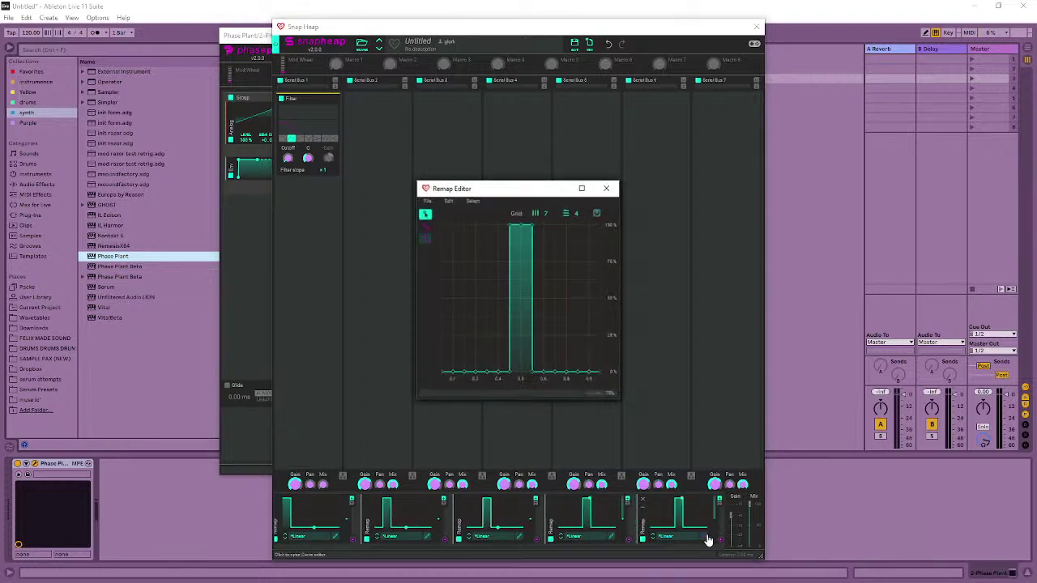
pyautogui.click(428, 240)
pyautogui.moveTo(509, 231)
pyautogui.mouseDown()
pyautogui.moveTo(524, 380)
pyautogui.moveTo(535, 363)
pyautogui.moveTo(538, 212)
pyautogui.moveTo(554, 214)
pyautogui.mouseUp()
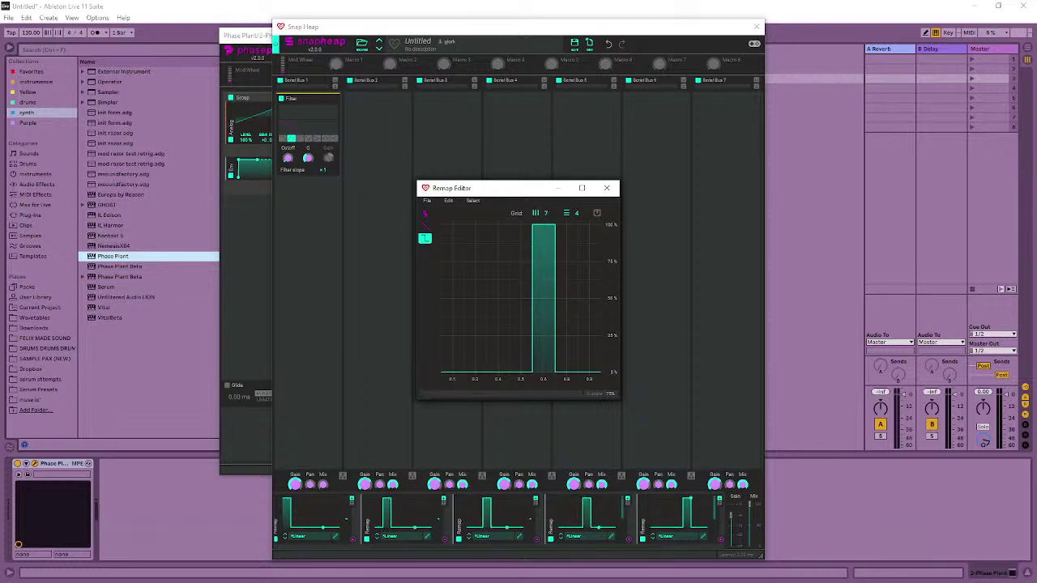
# - Duplicate the fifth Remap modulator and redraw the copy's curve so only the sixth division is at 100%
pyautogui.click(636, 500)
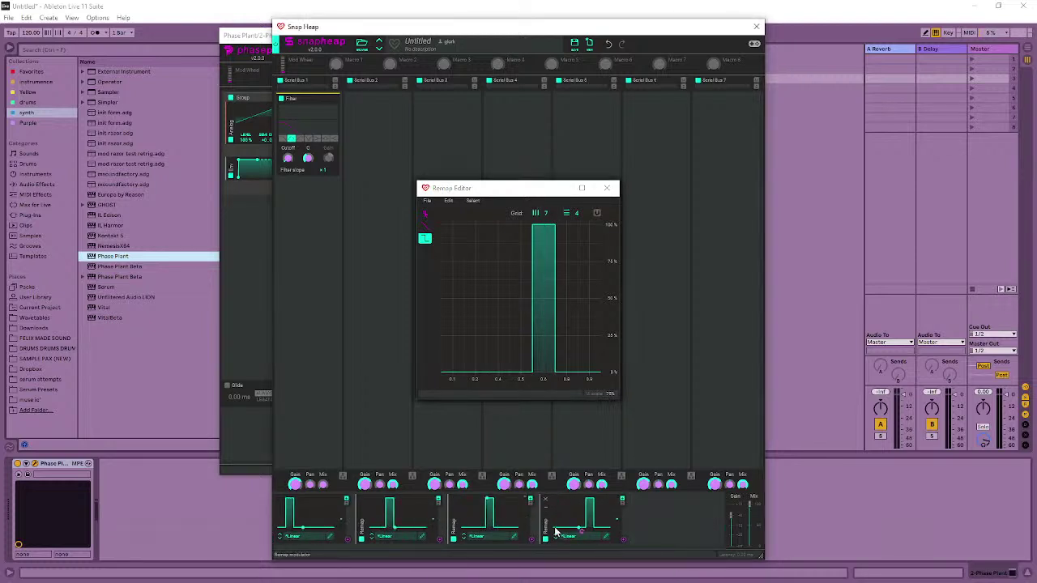
pyautogui.moveTo(549, 520); pyautogui.dragTo(637, 527)
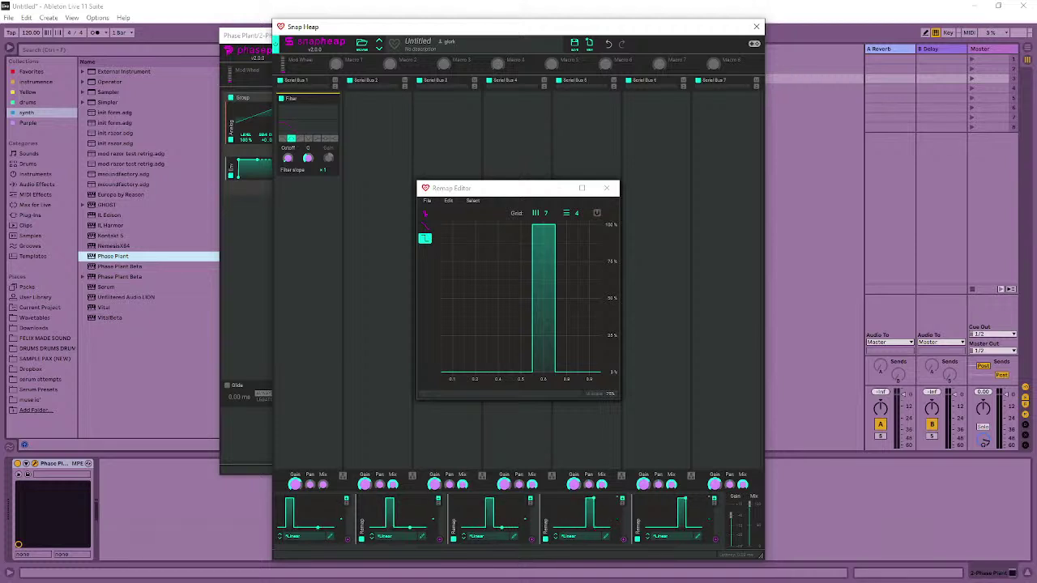
pyautogui.click(698, 541)
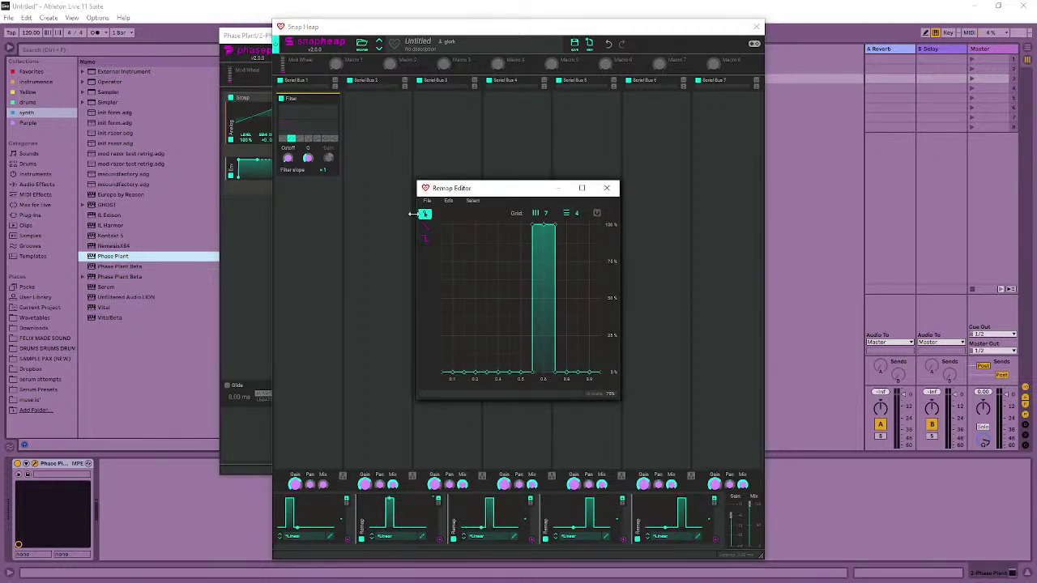
pyautogui.moveTo(540, 292)
pyautogui.mouseDown()
pyautogui.moveTo(537, 398)
pyautogui.moveTo(553, 398)
pyautogui.moveTo(569, 219)
pyautogui.mouseUp()
# - Duplicate the sixth Remap modulator, redraw the copy's curve so only the seventh division is at 100%, and close the Remap editor
pyautogui.click(640, 525)
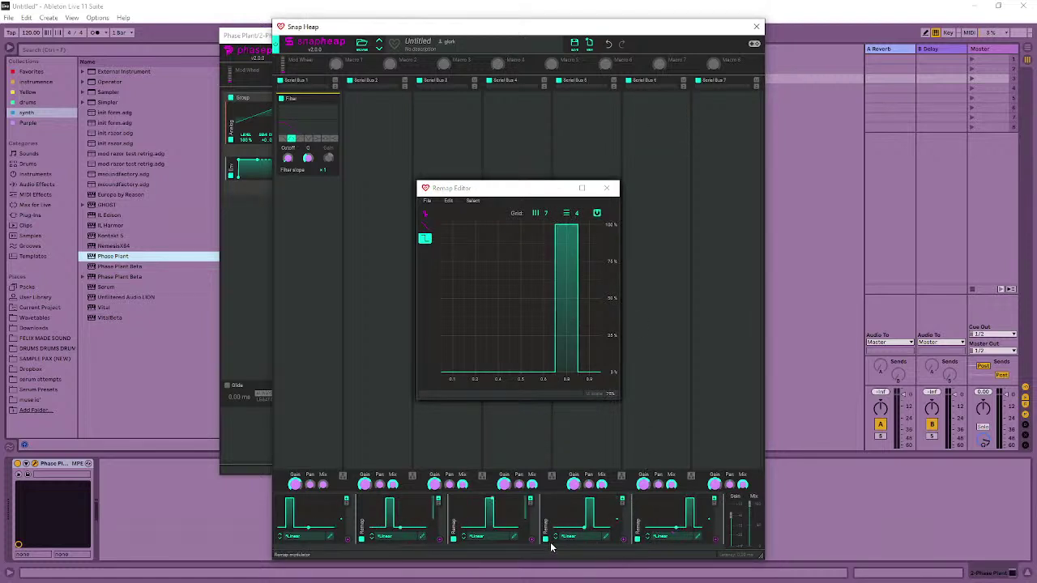
pyautogui.scroll(-2, 558, 556)
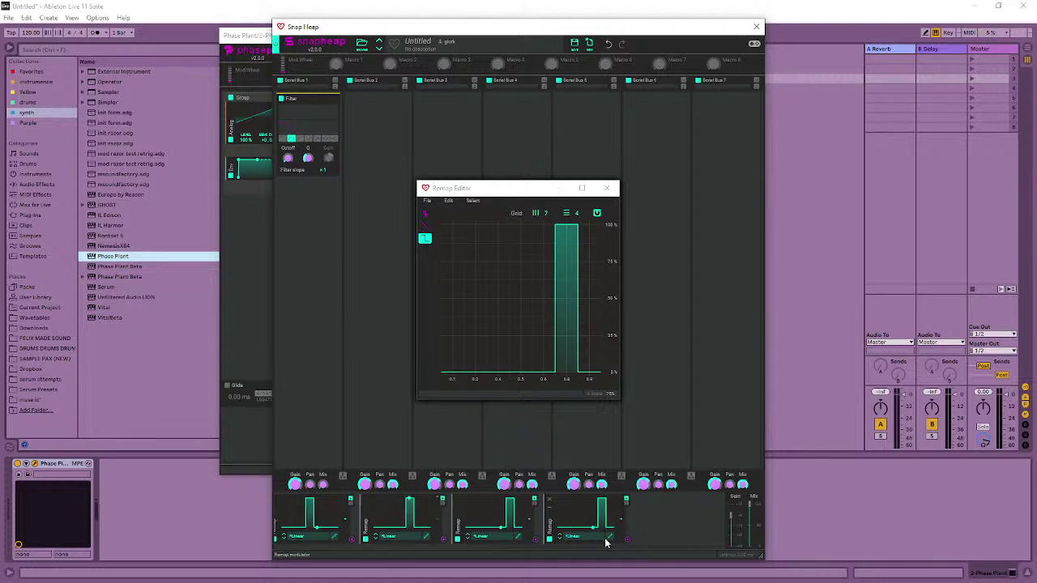
pyautogui.click(609, 538)
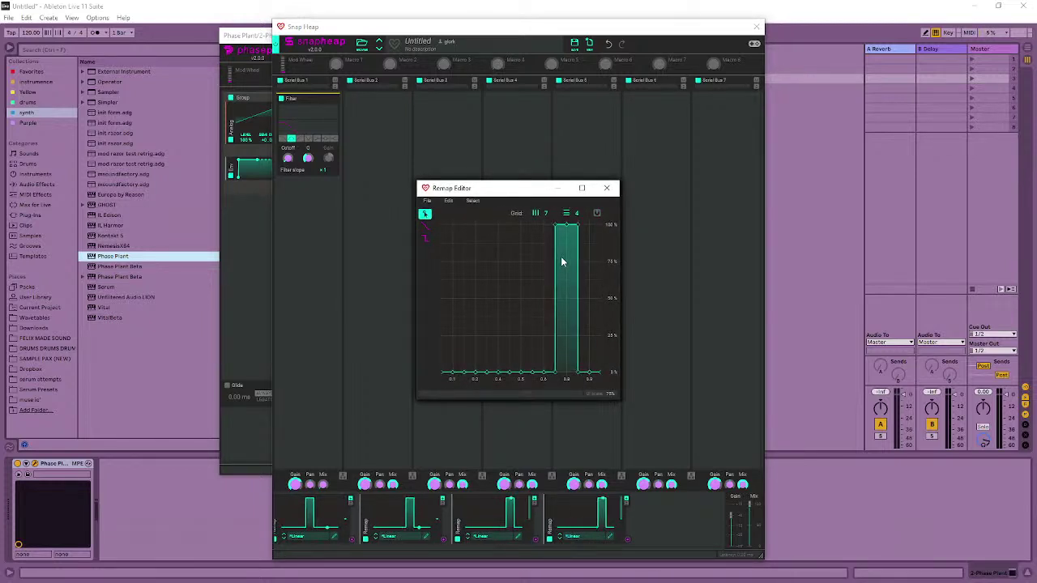
pyautogui.moveTo(570, 238)
pyautogui.mouseDown()
pyautogui.moveTo(560, 409)
pyautogui.moveTo(598, 378)
pyautogui.moveTo(597, 208)
pyautogui.moveTo(585, 188)
pyautogui.mouseUp()
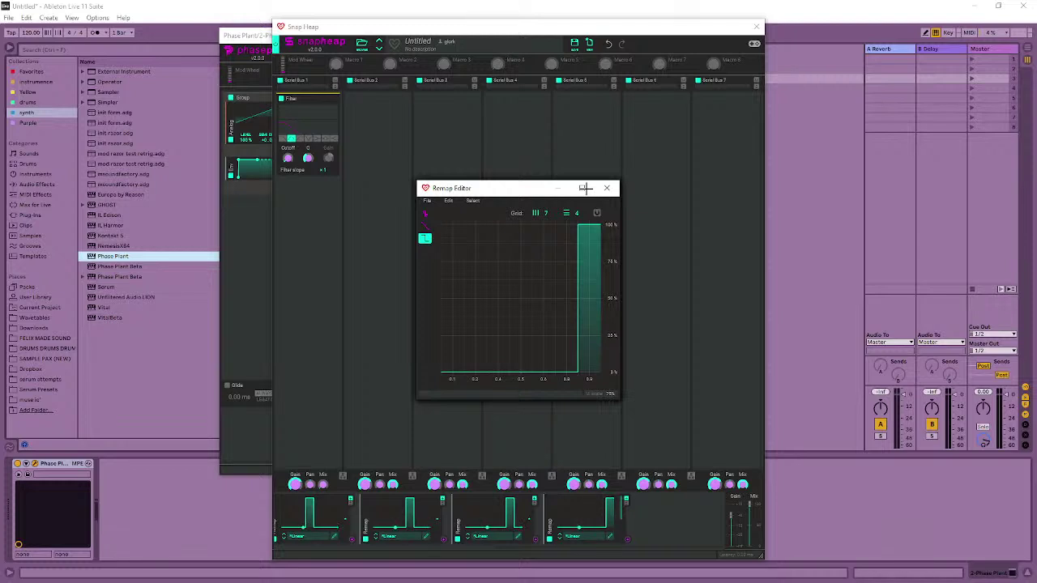
pyautogui.hotkey('ctrl', 'z')
pyautogui.hotkey('ctrl', 'z')
pyautogui.hotkey('ctrl', 'z')
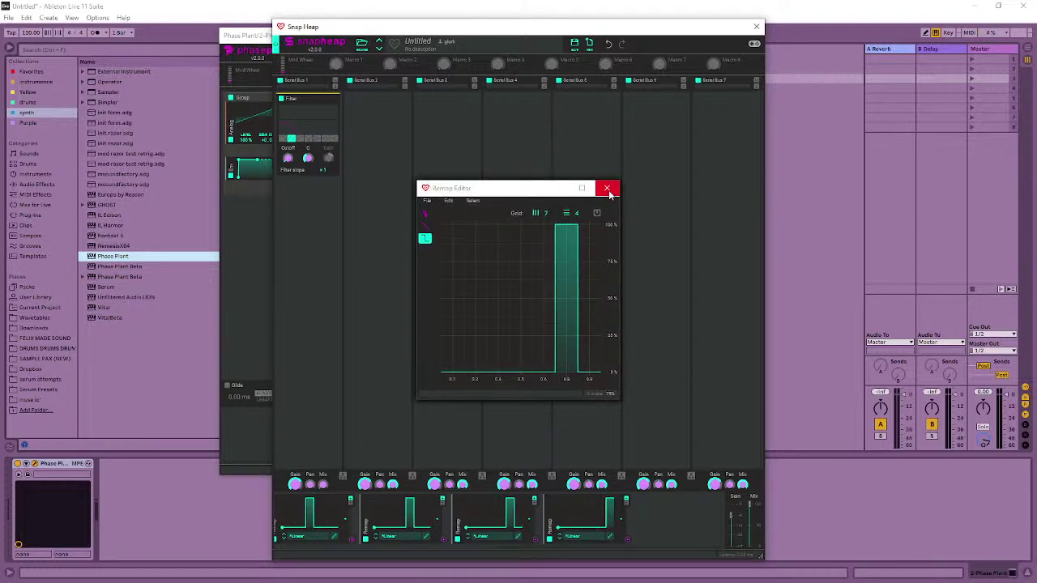
pyautogui.hotkey('ctrl', 'z')
pyautogui.click(609, 189)
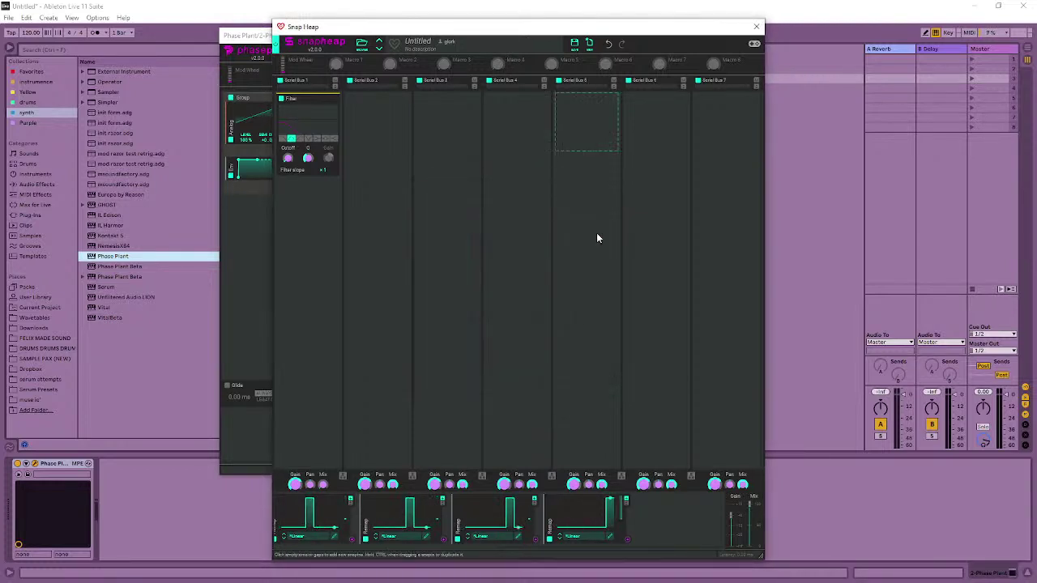
# - Insert a new modulator group between the Random modulator and the first Remap modulator
pyautogui.click(649, 549)
pyautogui.moveTo(644, 551); pyautogui.dragTo(330, 552)
pyautogui.doubleClick(408, 523)
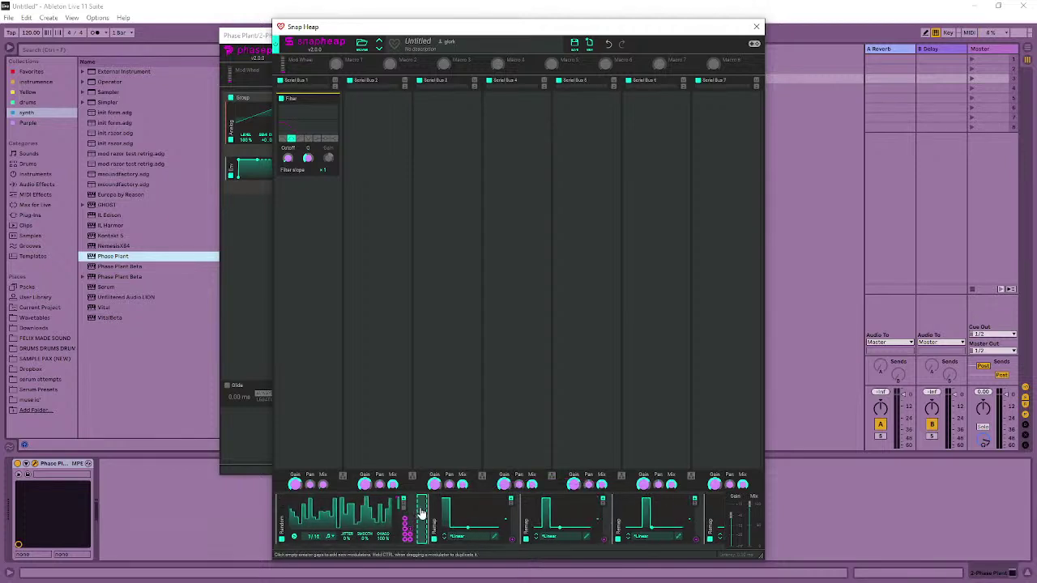
pyautogui.click(421, 514)
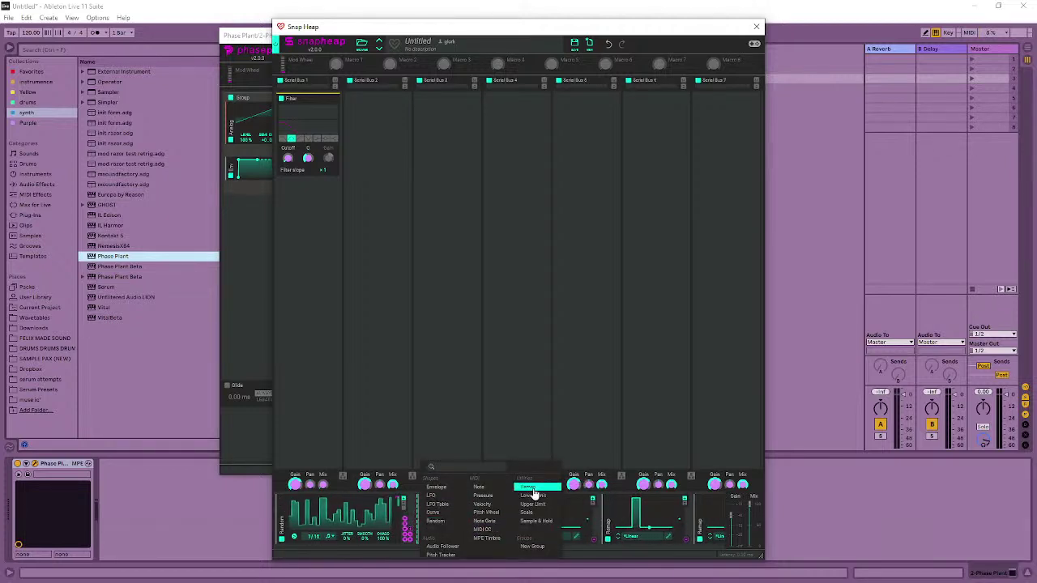
pyautogui.click(530, 547)
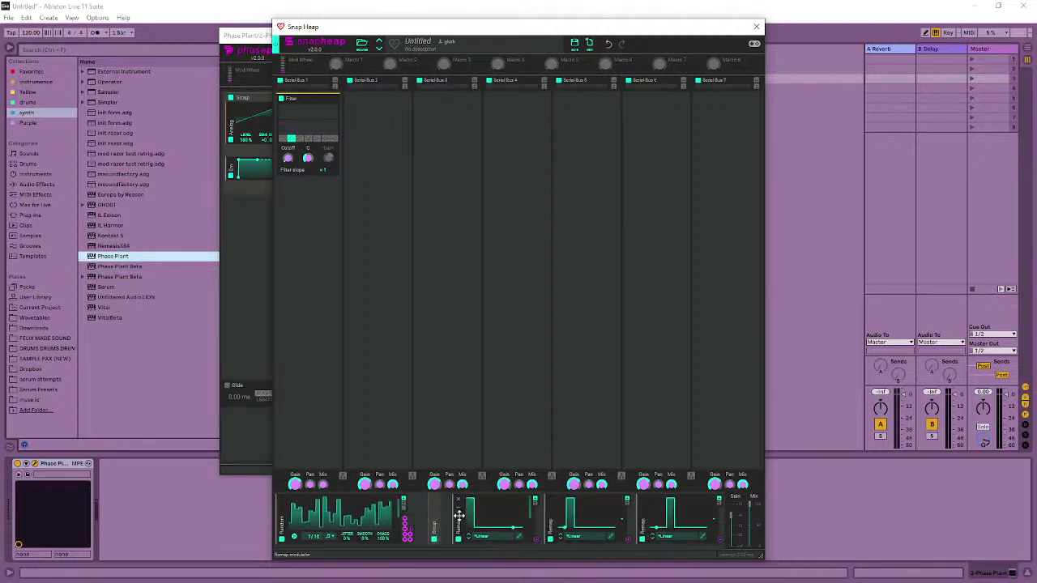
# - Move all seven Remap modulators into the new group, keeping their order
pyautogui.moveTo(455, 521)
pyautogui.mouseDown()
pyautogui.moveTo(435, 516)
pyautogui.moveTo(447, 522)
pyautogui.mouseUp()
pyautogui.moveTo(548, 519); pyautogui.dragTo(528, 523)
pyautogui.moveTo(643, 517); pyautogui.dragTo(624, 520)
pyautogui.moveTo(440, 552); pyautogui.dragTo(618, 565)
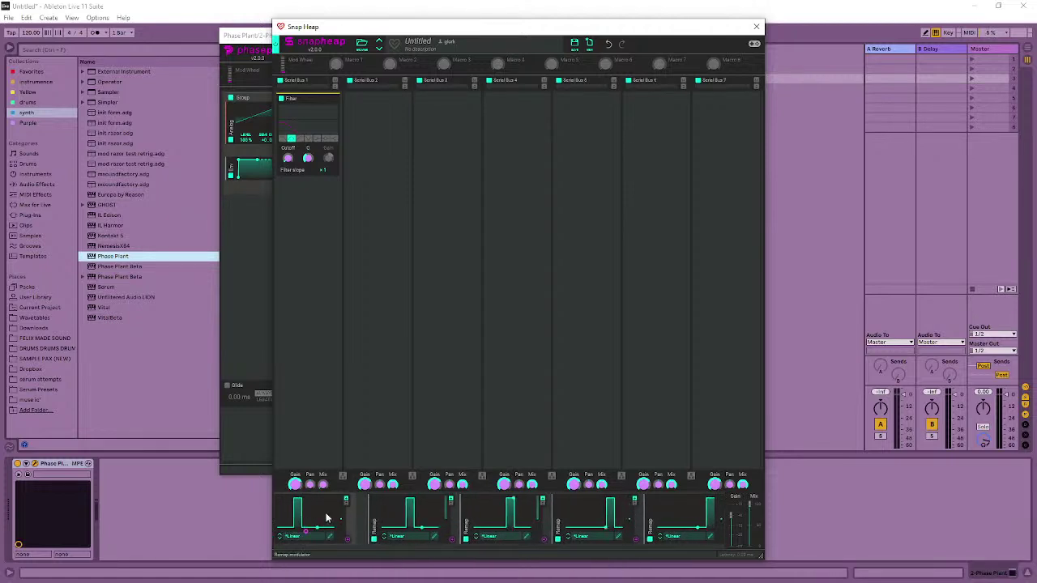
pyautogui.moveTo(375, 514); pyautogui.dragTo(356, 518)
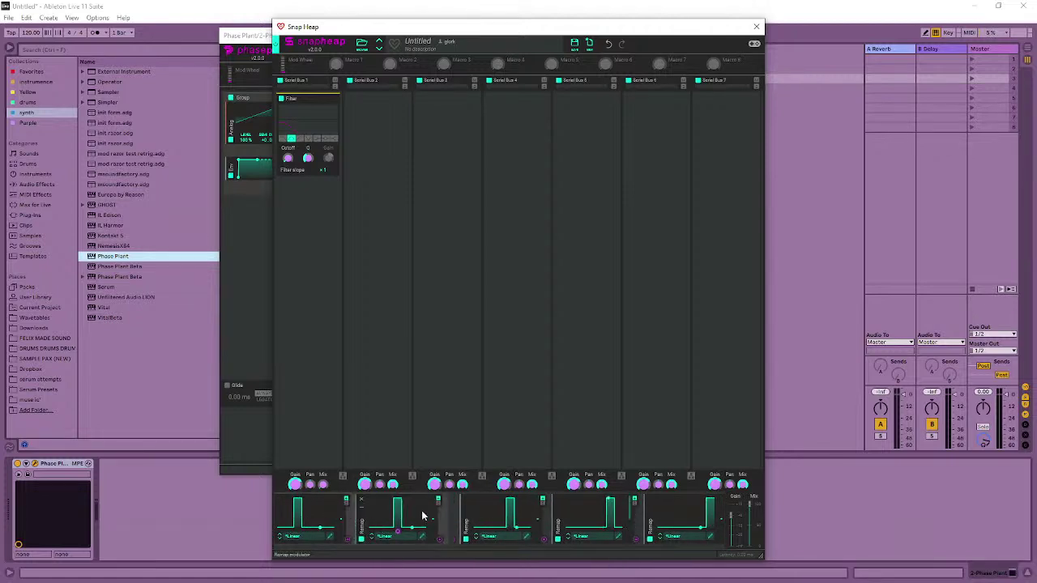
pyautogui.moveTo(463, 526)
pyautogui.mouseDown()
pyautogui.moveTo(435, 514)
pyautogui.moveTo(444, 518)
pyautogui.mouseUp()
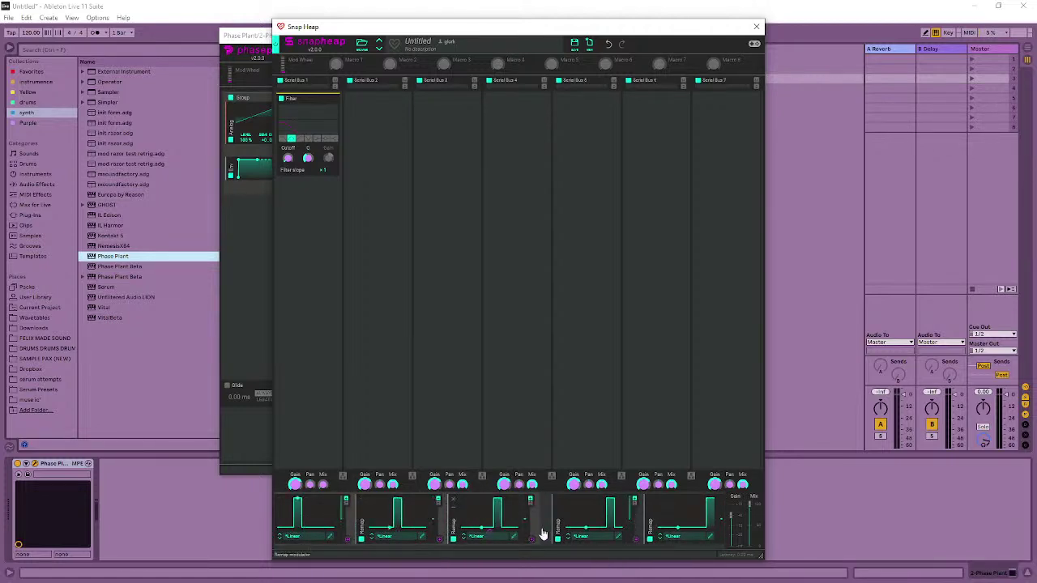
pyautogui.moveTo(556, 519); pyautogui.dragTo(540, 520)
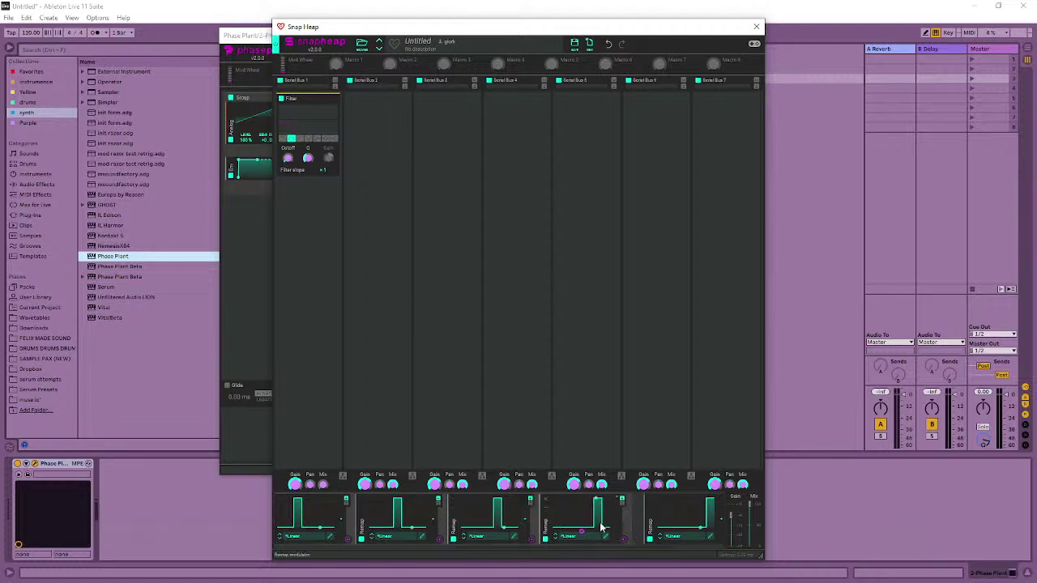
pyautogui.moveTo(653, 519); pyautogui.dragTo(630, 523)
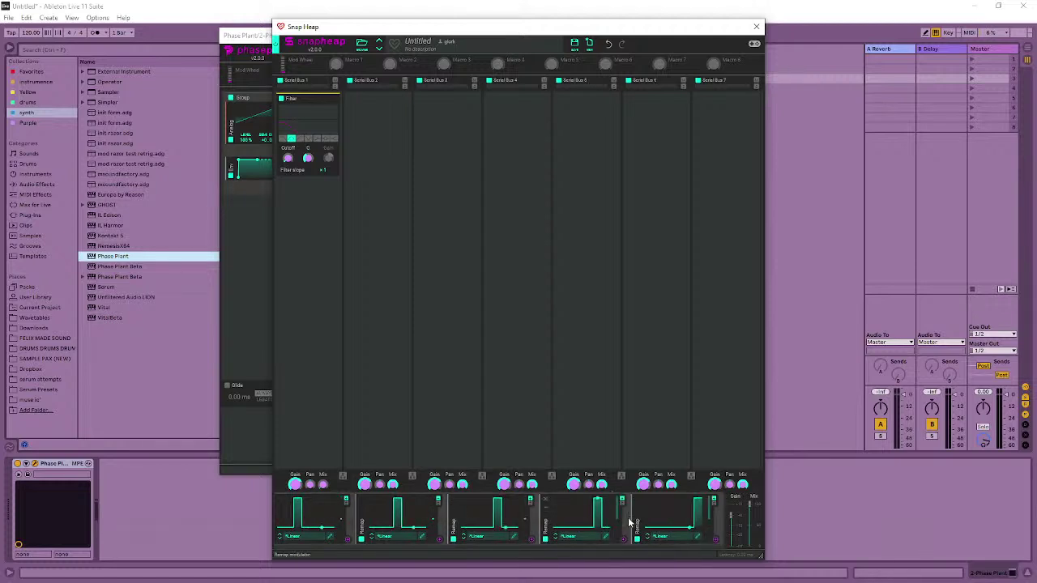
# - Assign each of the seven Remap modulators to the Mix knob of its matching serial bus, from Serial Bus 1 to 7
pyautogui.moveTo(539, 551); pyautogui.dragTo(354, 562)
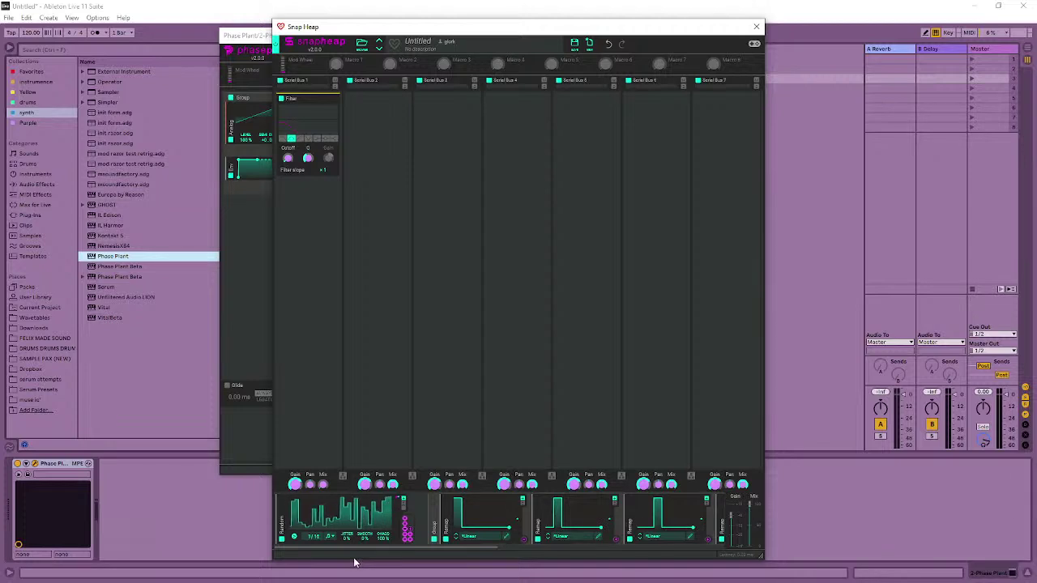
pyautogui.moveTo(429, 555); pyautogui.dragTo(370, 567)
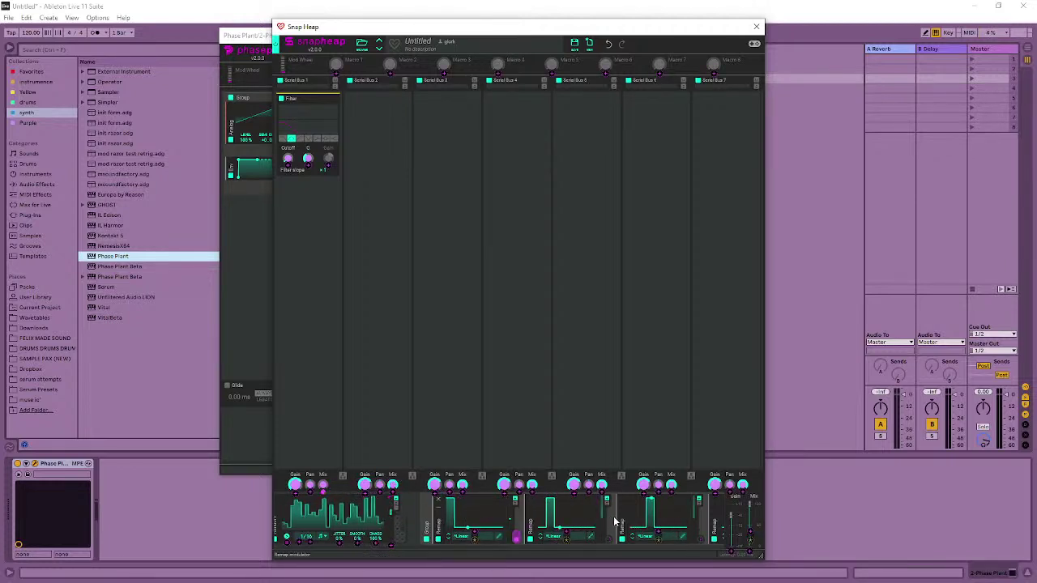
pyautogui.moveTo(396, 499); pyautogui.dragTo(607, 537)
pyautogui.moveTo(697, 537); pyautogui.dragTo(465, 490)
pyautogui.moveTo(494, 548); pyautogui.dragTo(620, 568)
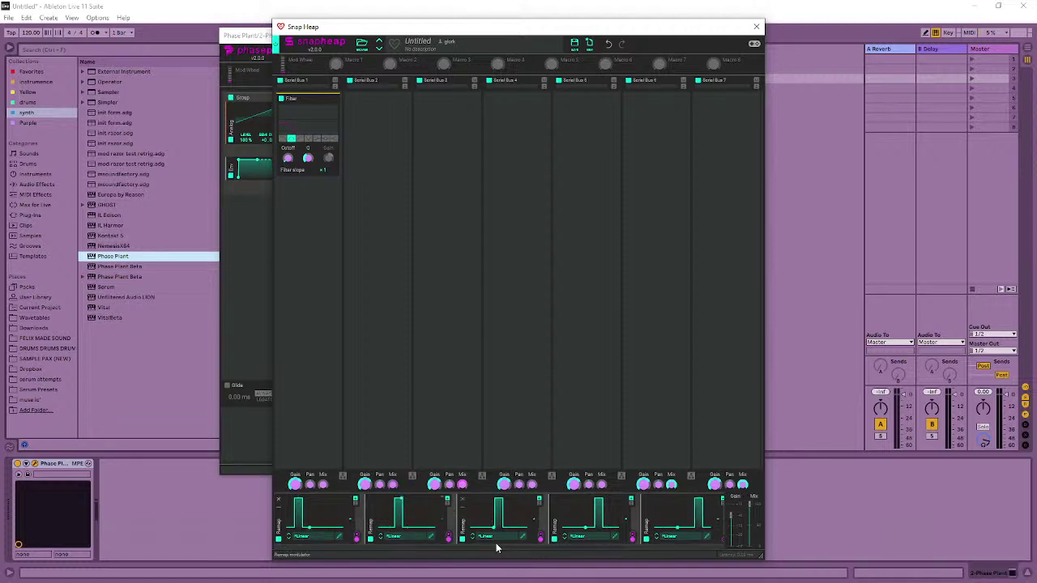
pyautogui.click(646, 499)
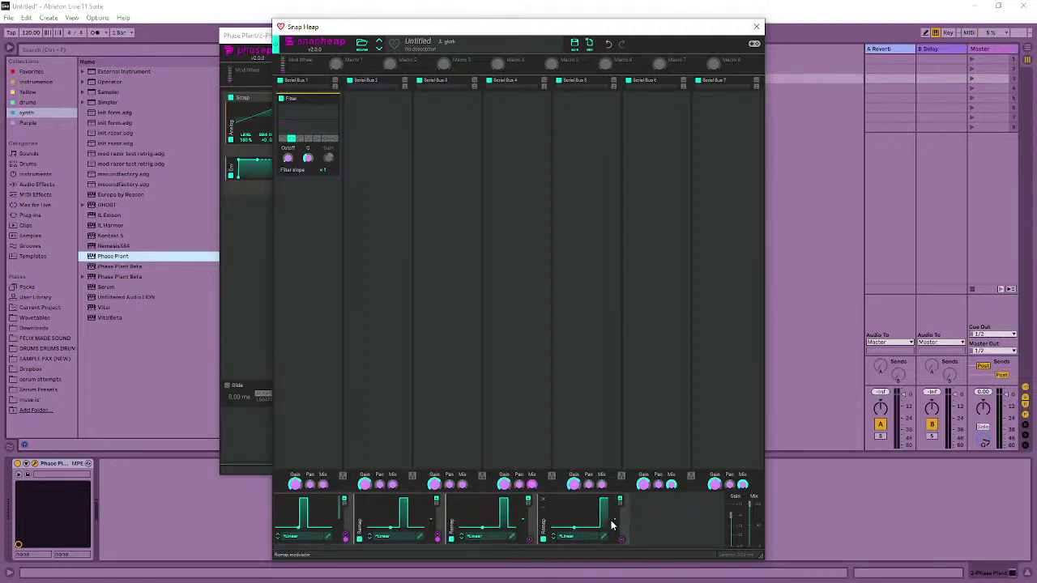
pyautogui.moveTo(622, 539); pyautogui.dragTo(670, 501)
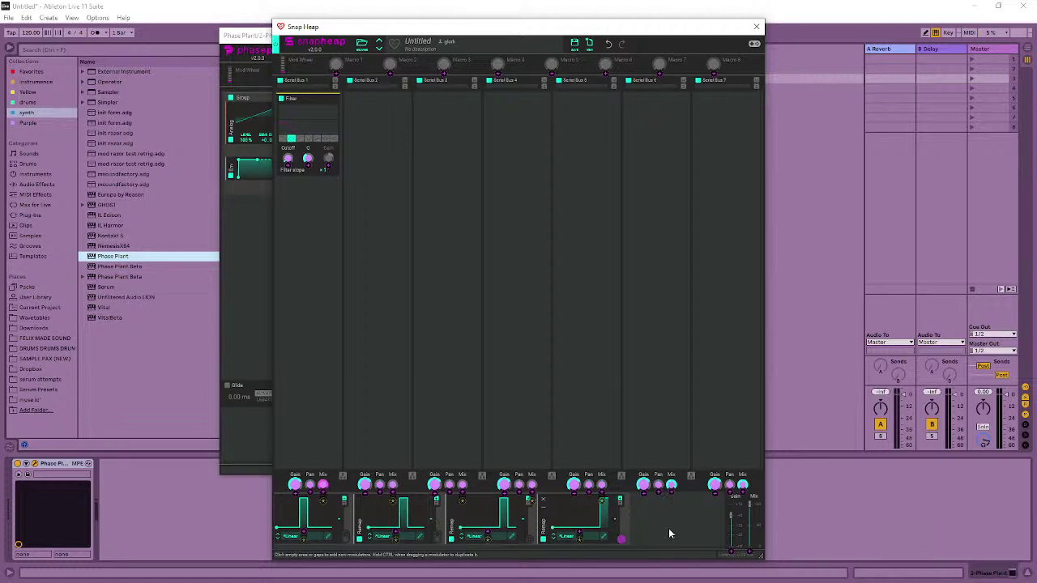
pyautogui.moveTo(527, 543); pyautogui.dragTo(672, 491)
pyautogui.moveTo(623, 538); pyautogui.dragTo(715, 486)
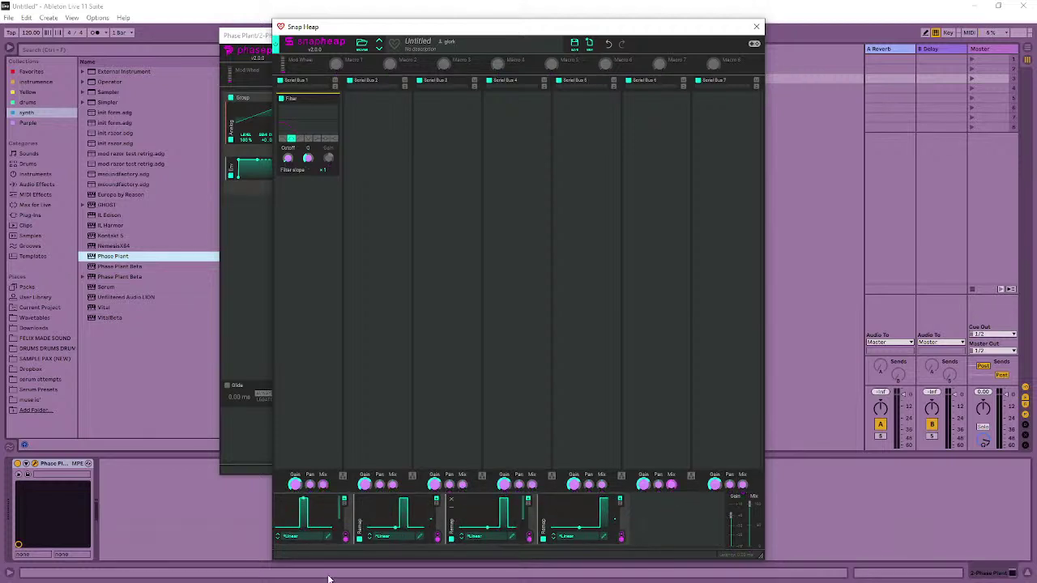
# - Add a Gain effect above the Filter on Serial Bus 1
pyautogui.moveTo(641, 551); pyautogui.dragTo(240, 580)
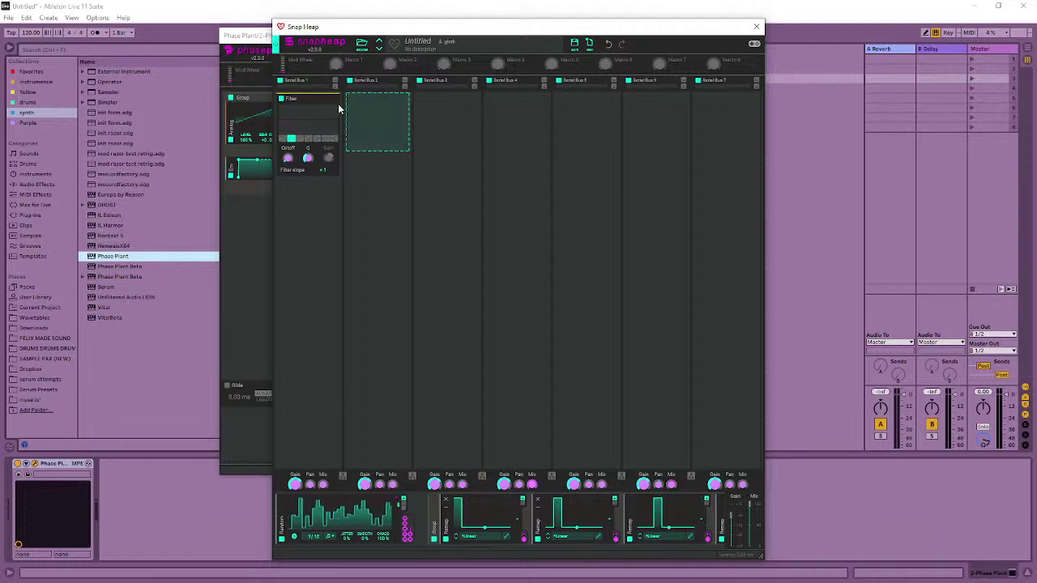
pyautogui.moveTo(308, 98); pyautogui.dragTo(306, 127)
pyautogui.click(307, 98)
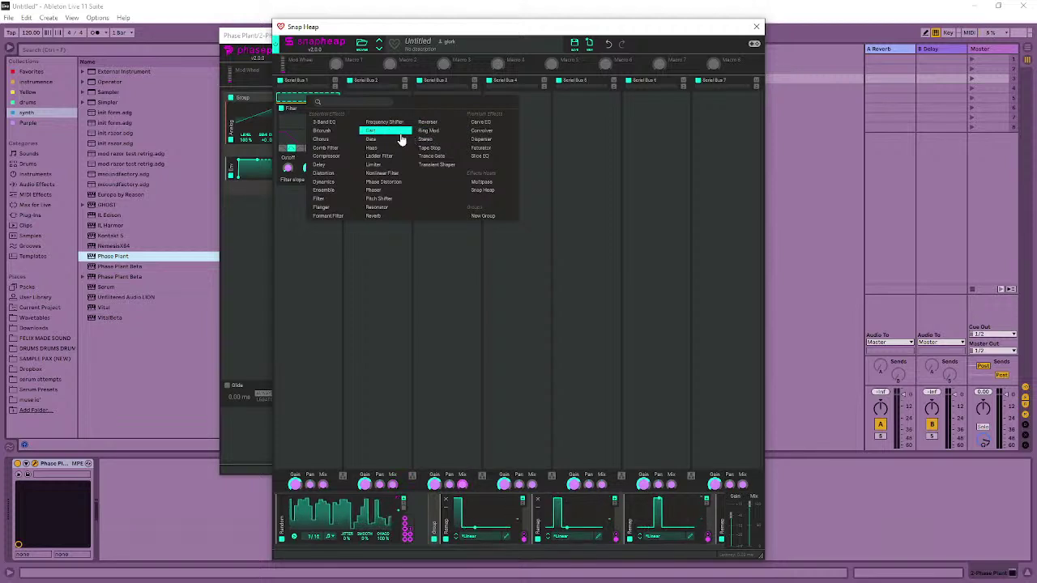
pyautogui.click(371, 130)
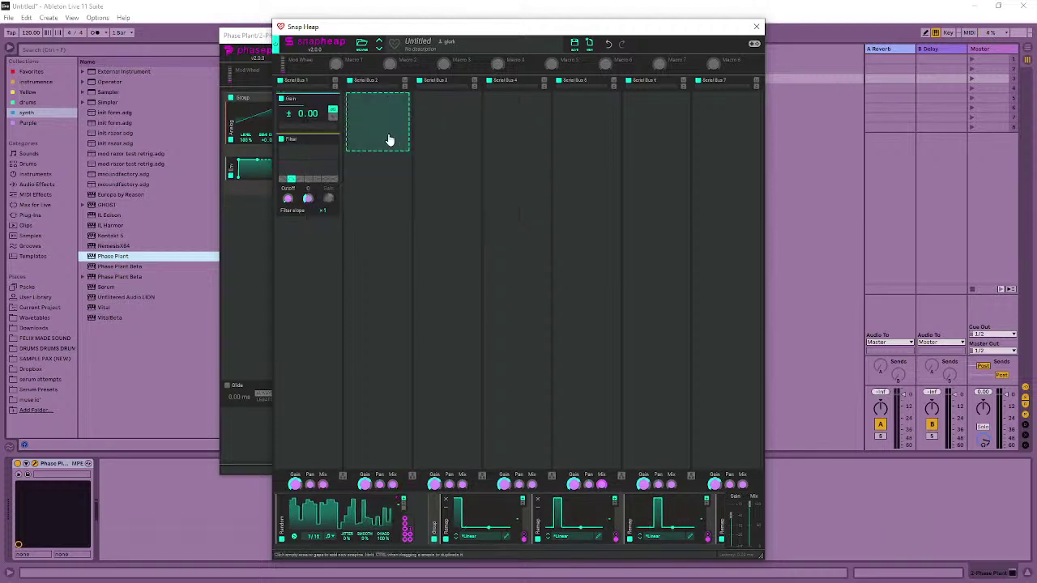
# - Switch the Gain effect to percent, set it to 0.0%, and duplicate it onto Serial Buses 2 to 7
pyautogui.click(331, 112)
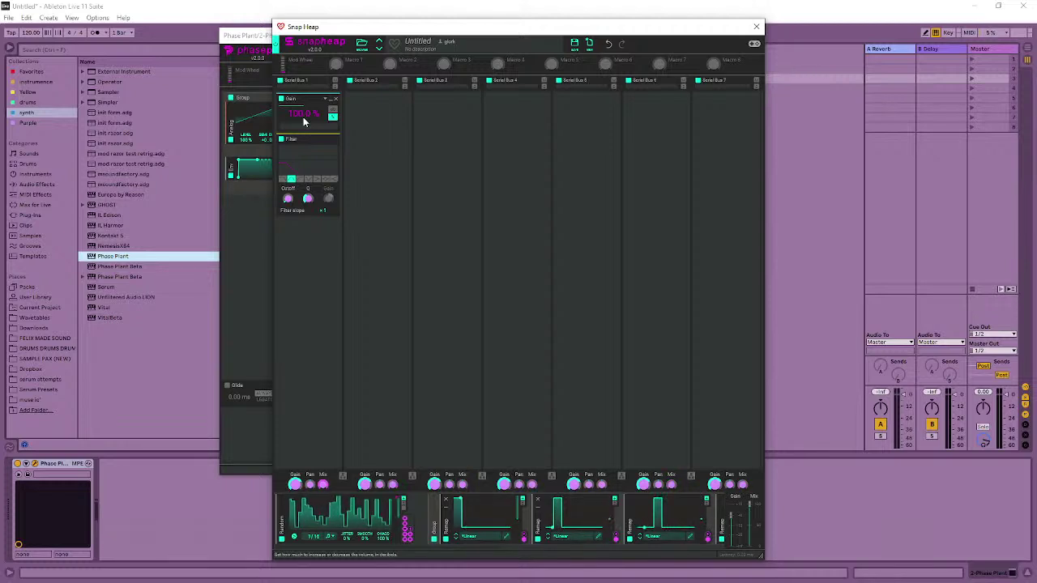
pyautogui.moveTo(303, 116); pyautogui.dragTo(306, 119)
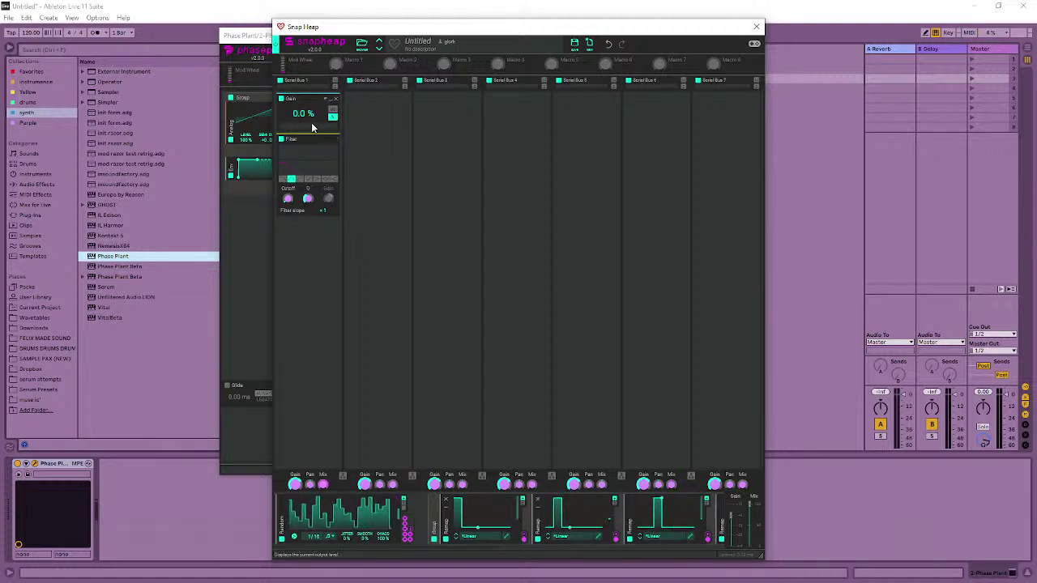
pyautogui.moveTo(298, 115); pyautogui.dragTo(312, 227)
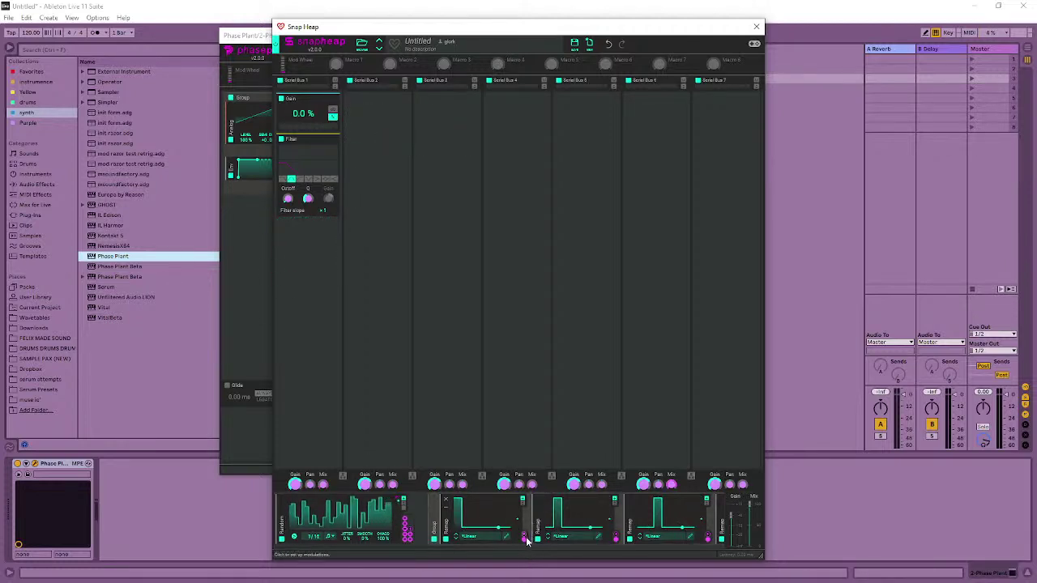
pyautogui.moveTo(302, 98); pyautogui.dragTo(721, 97)
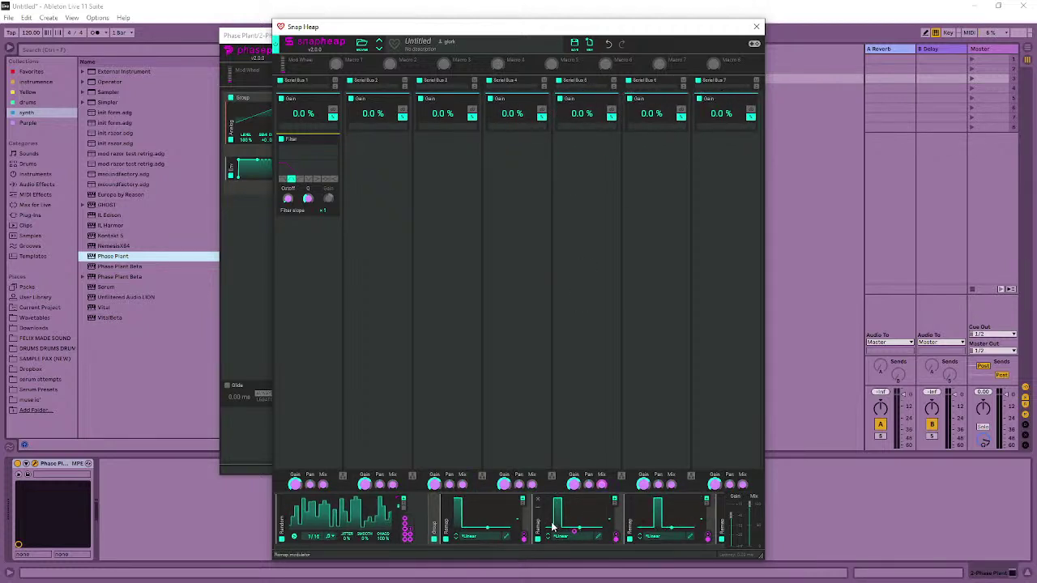
# - Assign the first five Remap modulators to the gain amounts of the Gain effects on Serial Buses 1 to 5, in matching order
pyautogui.moveTo(525, 537); pyautogui.dragTo(302, 127)
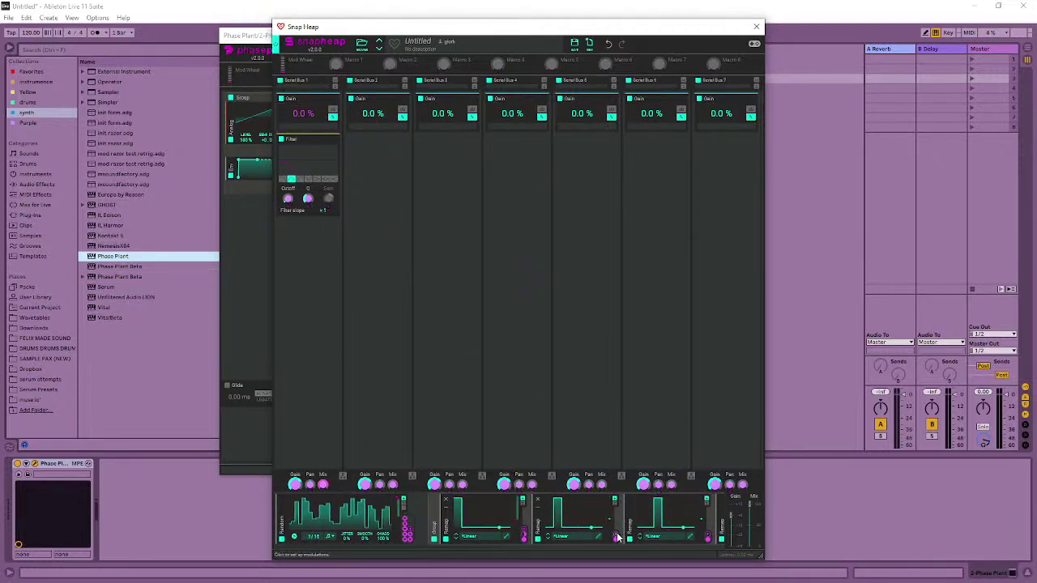
pyautogui.moveTo(375, 103); pyautogui.dragTo(372, 127)
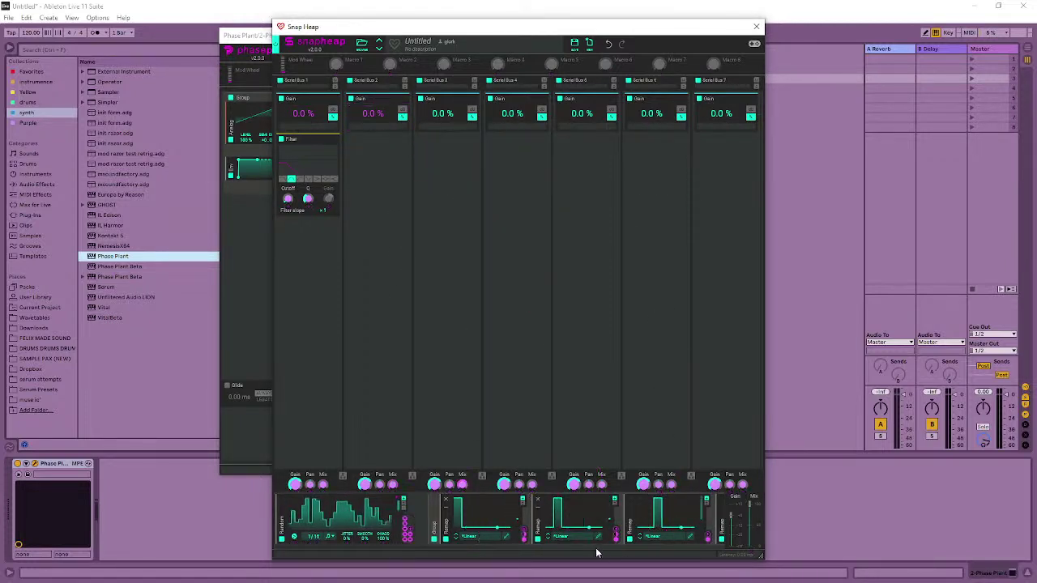
pyautogui.moveTo(454, 553); pyautogui.dragTo(578, 556)
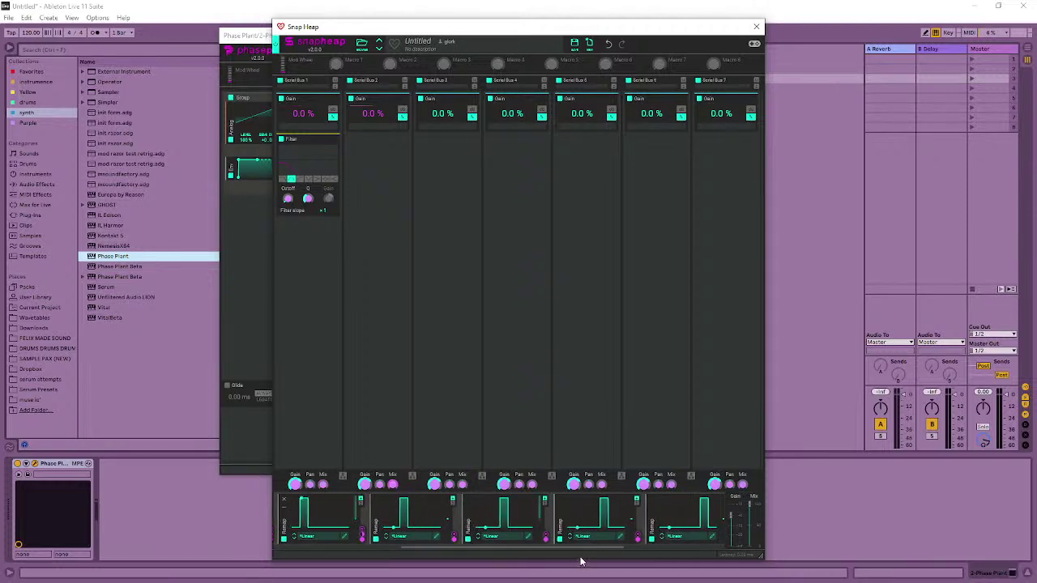
pyautogui.moveTo(457, 538); pyautogui.dragTo(446, 127)
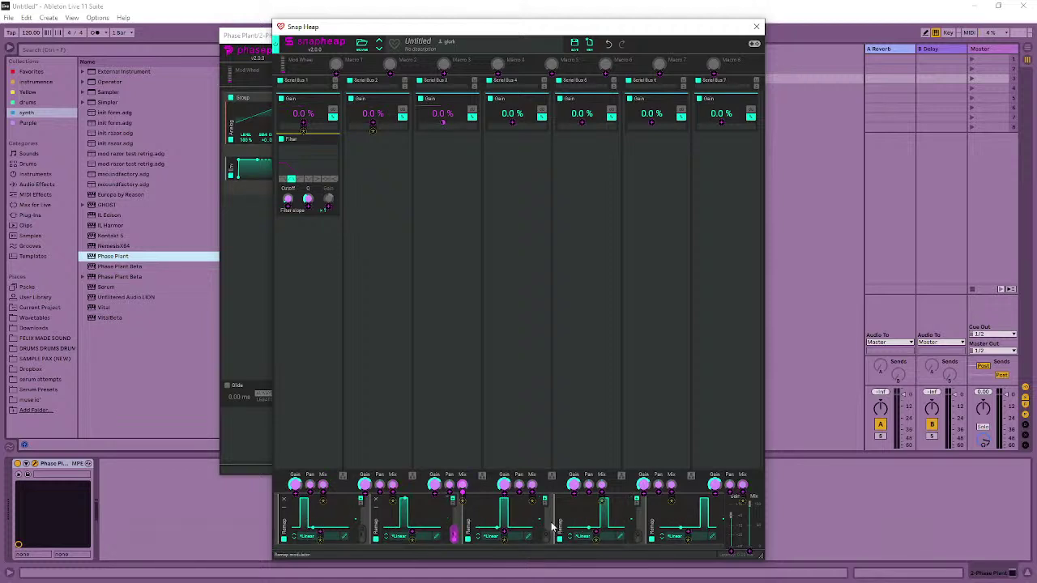
pyautogui.moveTo(547, 538); pyautogui.dragTo(512, 128)
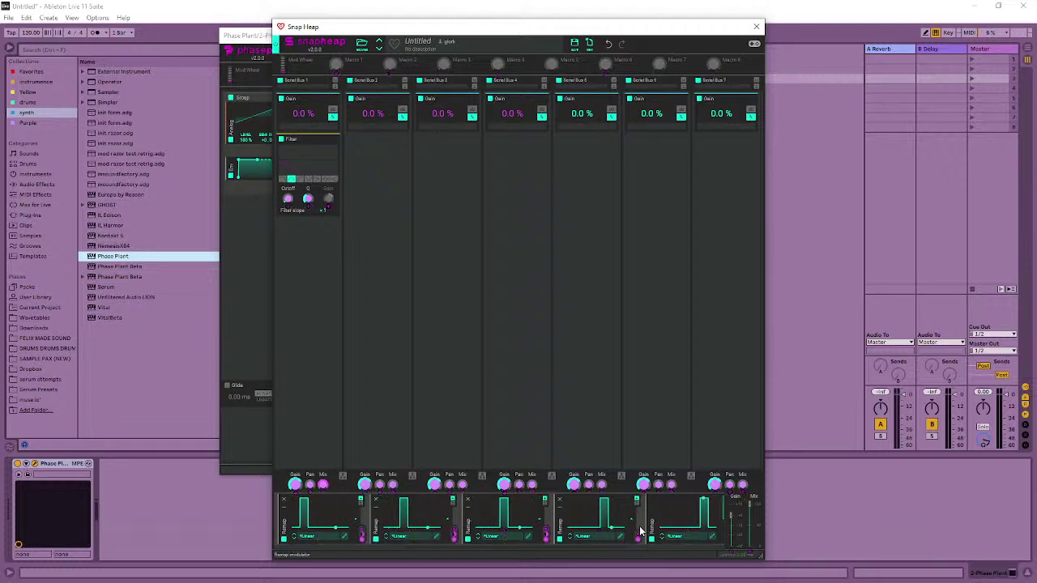
pyautogui.moveTo(640, 538); pyautogui.dragTo(580, 126)
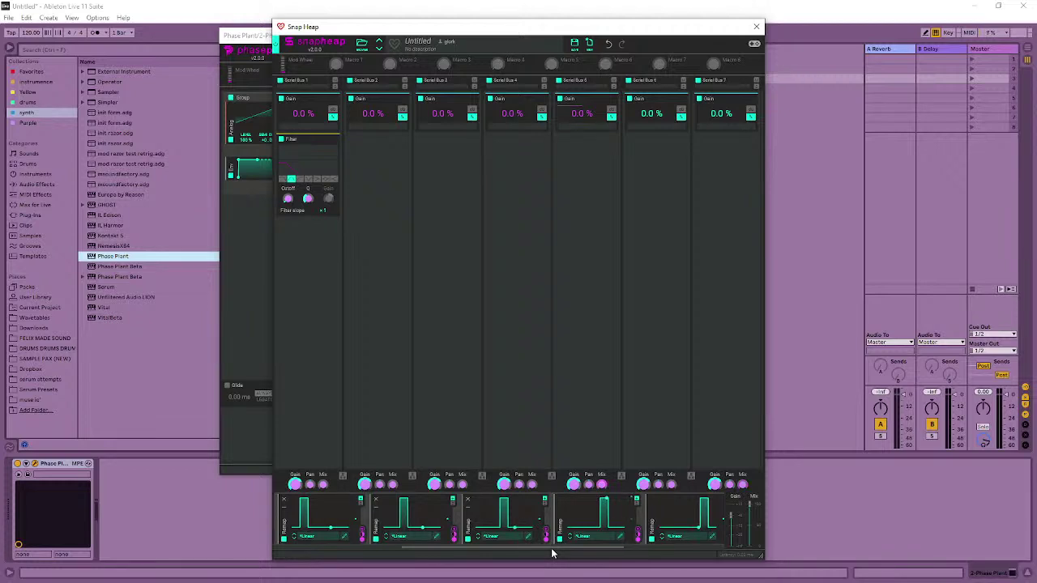
# - Assign the sixth and seventh Remap modulators to the gain amounts of the Gain effects on Serial Buses 6 and 7
pyautogui.hscroll(3, 640, 555)
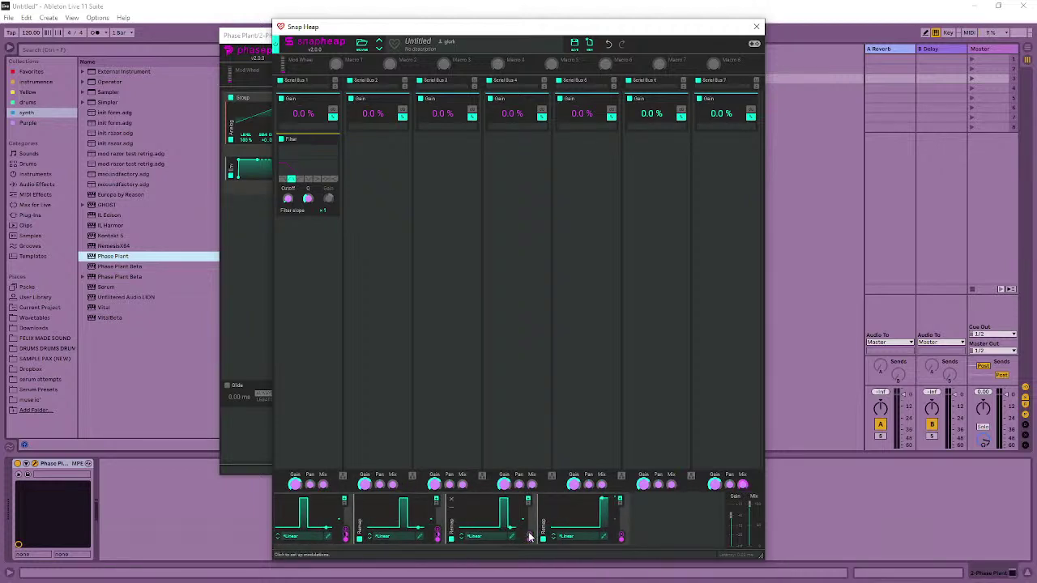
pyautogui.rightClick(651, 126)
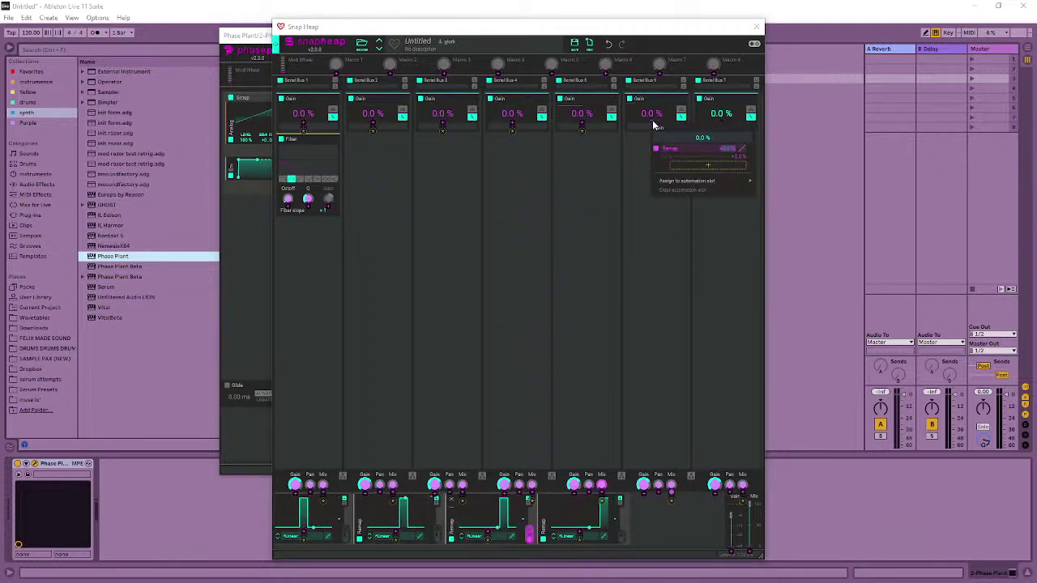
pyautogui.click(653, 122)
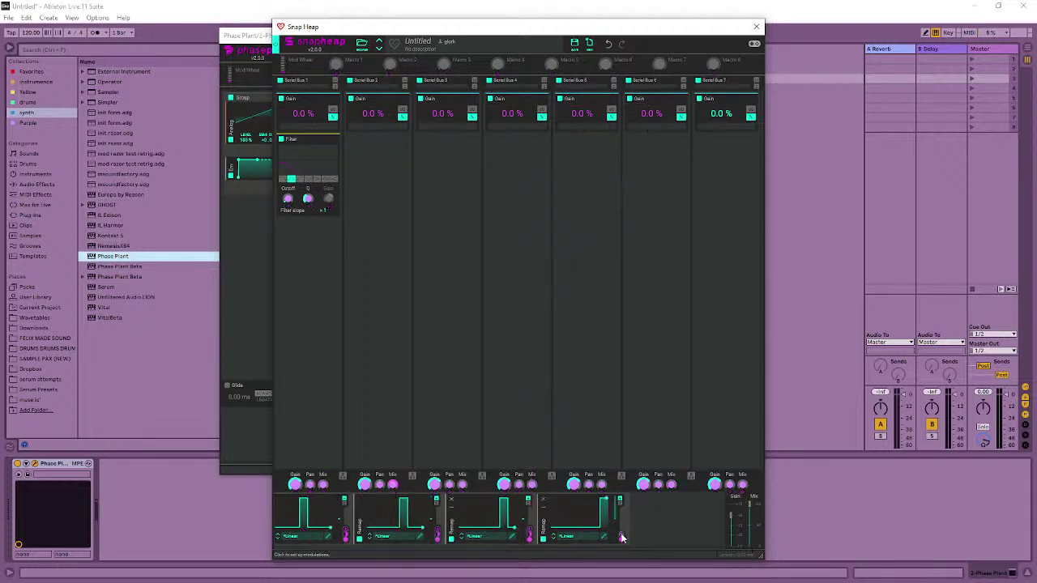
pyautogui.moveTo(621, 533); pyautogui.dragTo(721, 127)
pyautogui.click(720, 127)
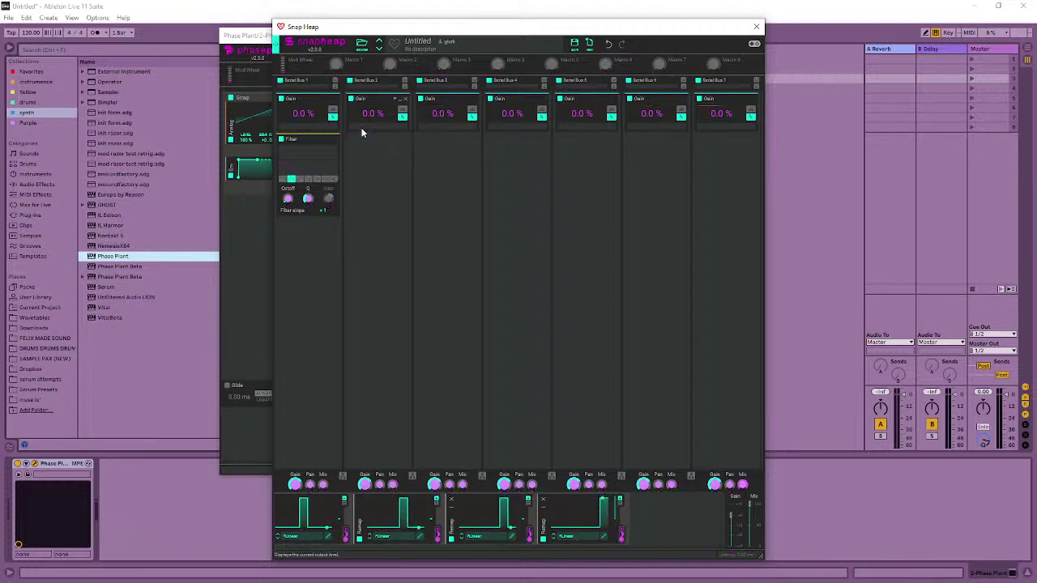
pyautogui.click(363, 167)
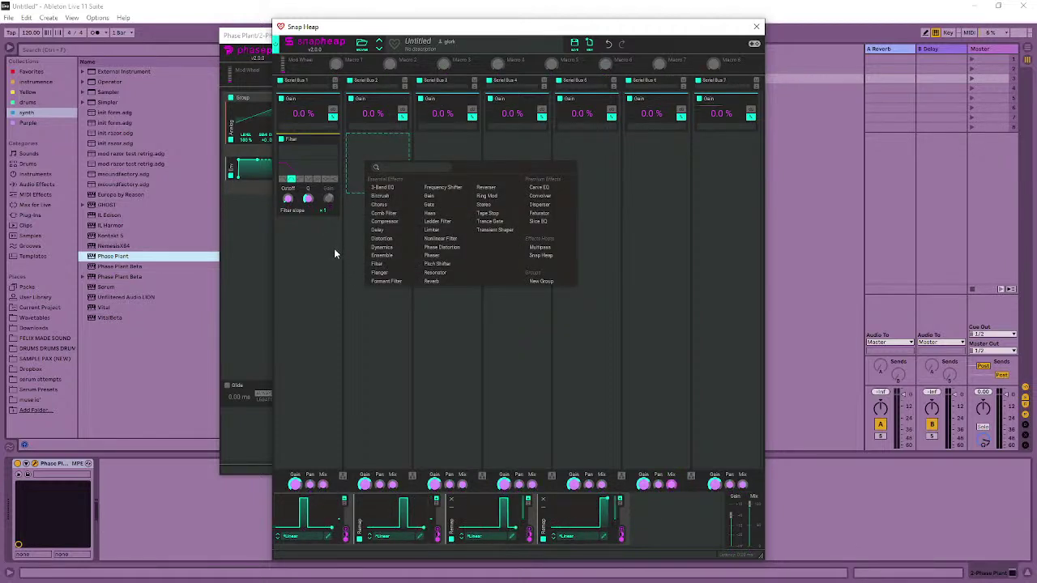
pyautogui.click(336, 248)
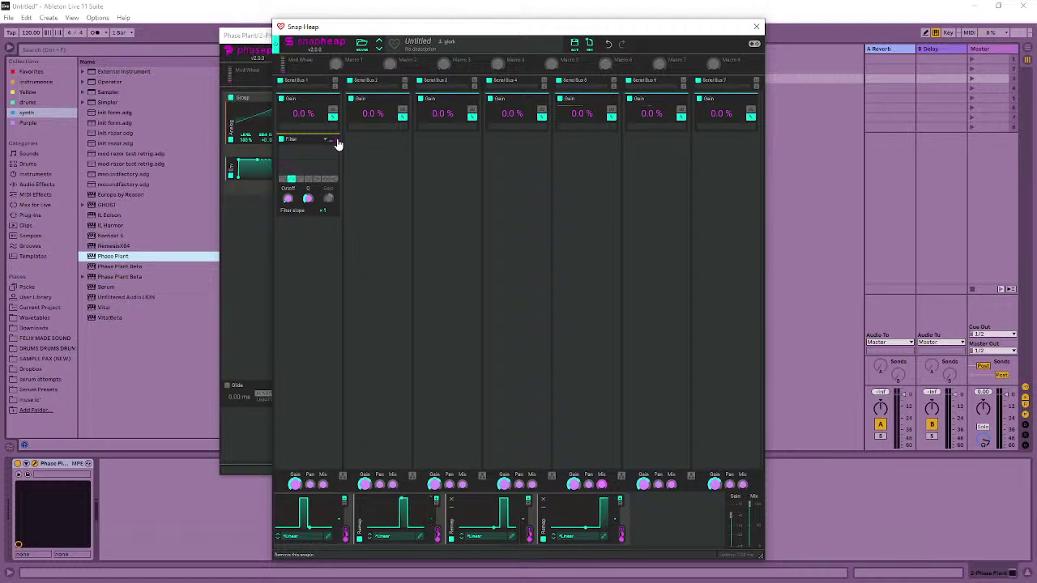
pyautogui.moveTo(554, 553); pyautogui.dragTo(267, 560)
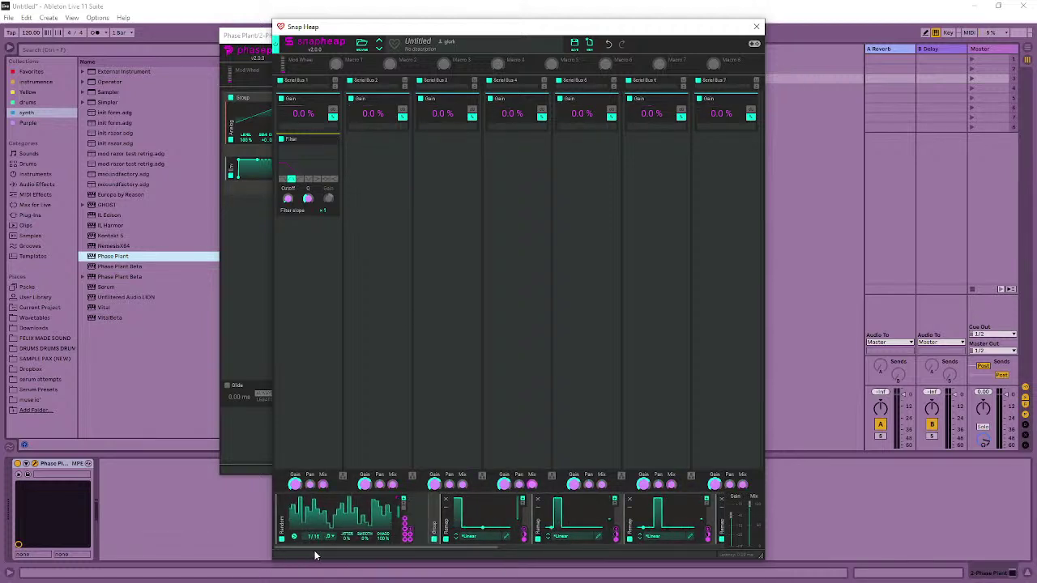
pyautogui.click(420, 527)
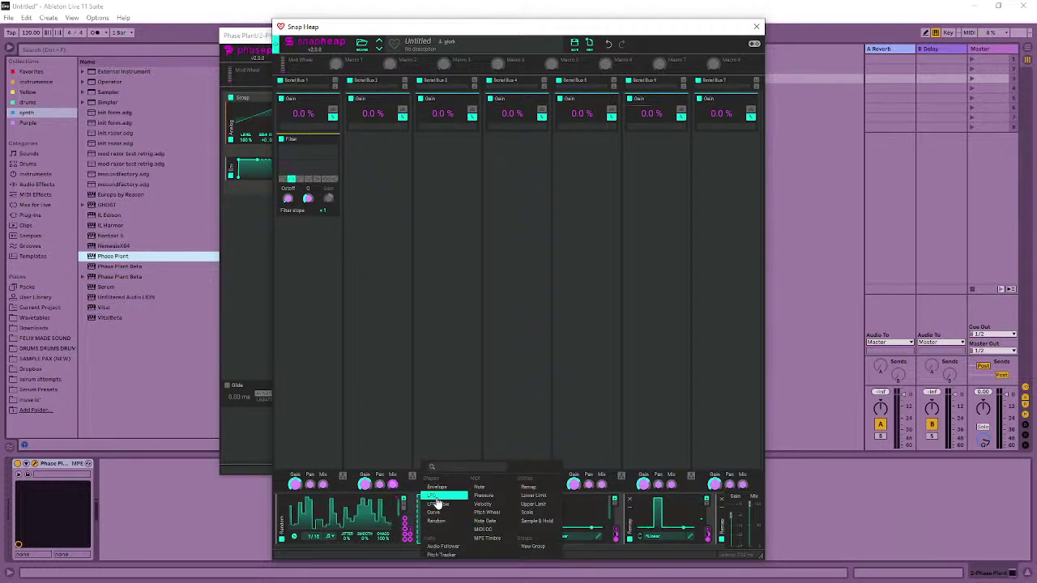
pyautogui.click(484, 429)
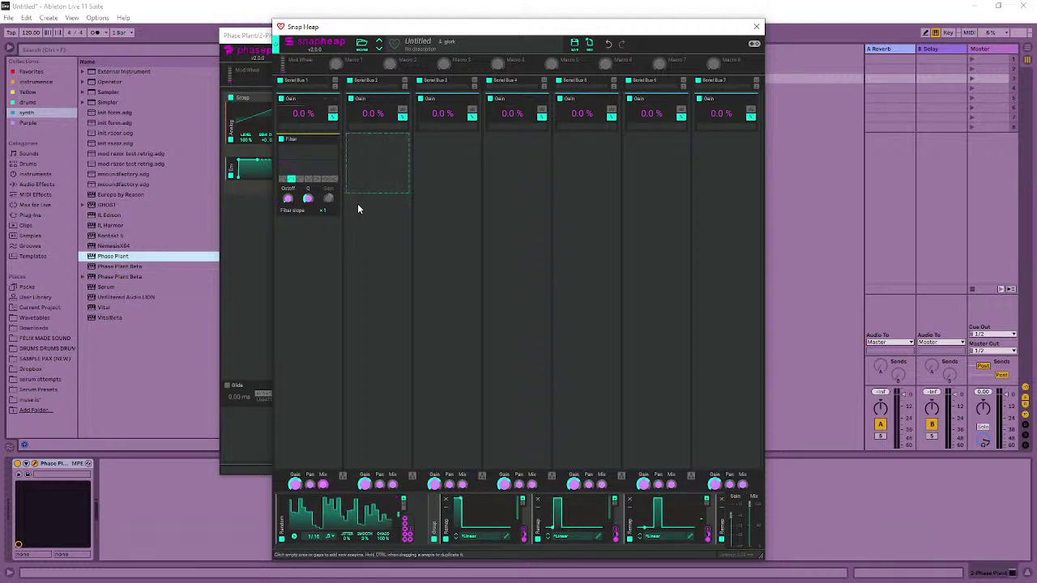
# - Switch the Filter on Serial Bus 1 to its third filter type and rename the modulator group as Chain Selector
pyautogui.click(299, 179)
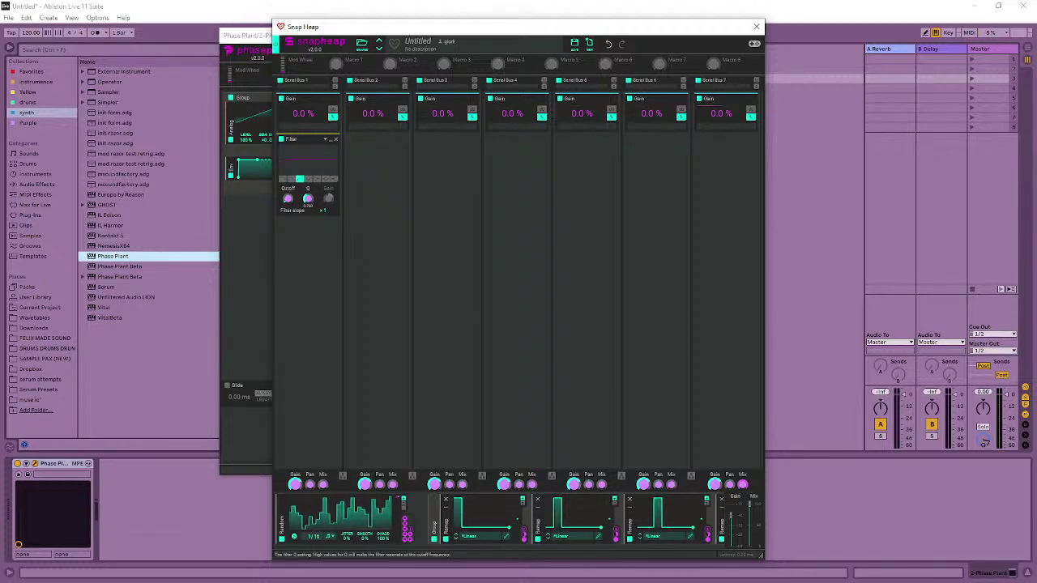
pyautogui.moveTo(356, 30); pyautogui.dragTo(454, 10)
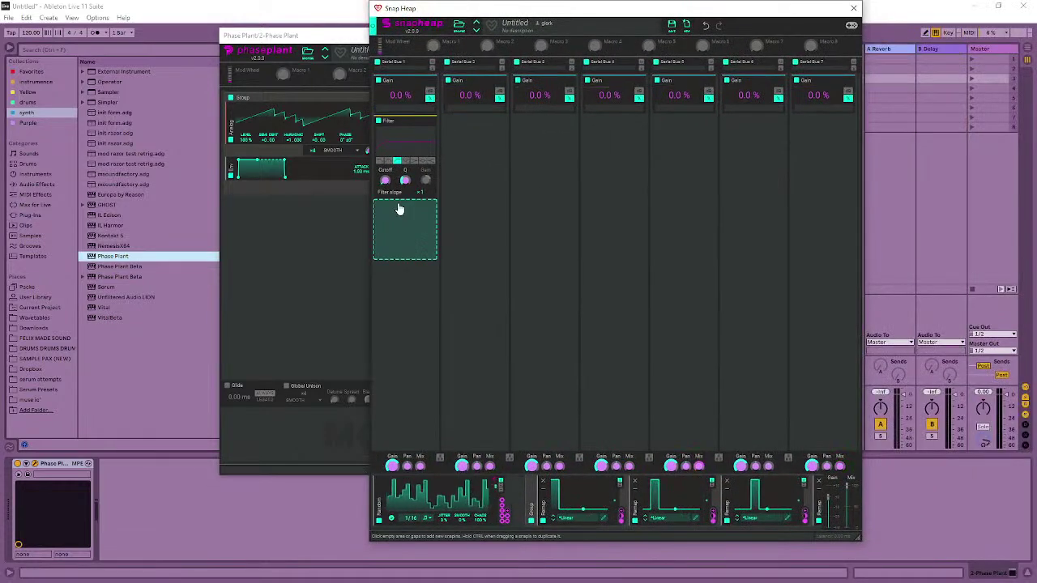
pyautogui.click(404, 209)
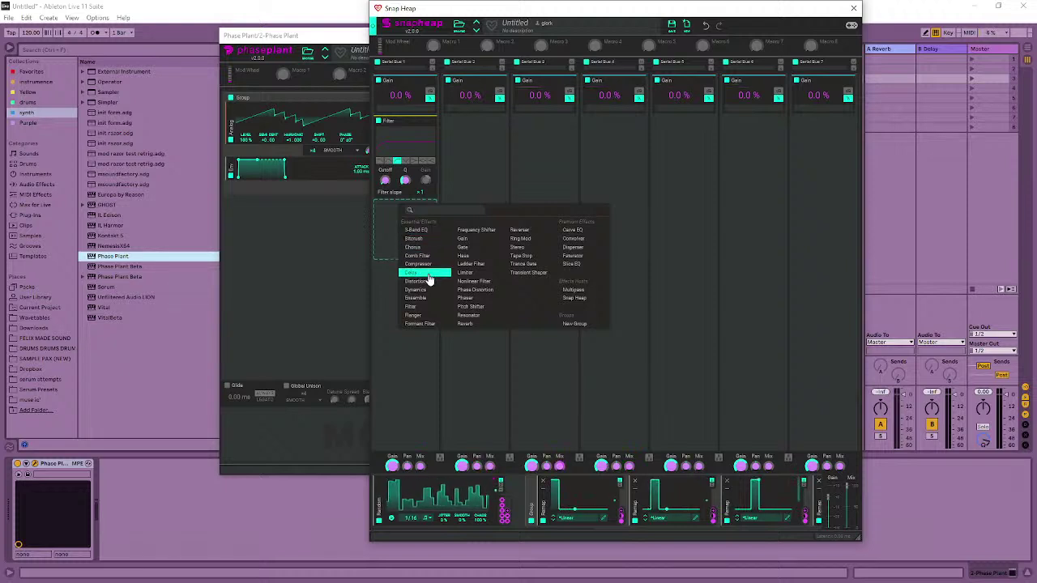
pyautogui.click(379, 263)
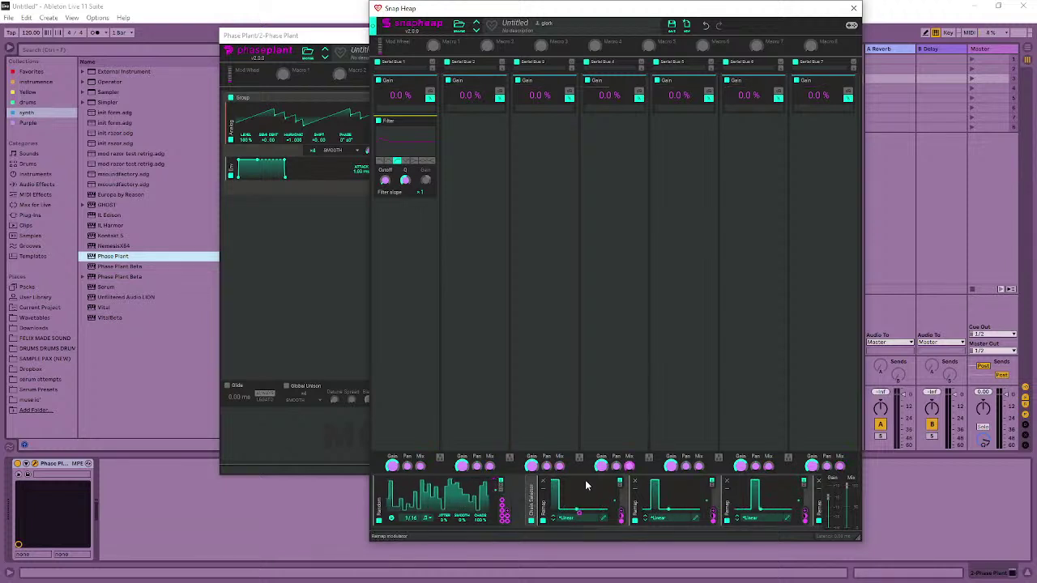
# - Collapse the Chain Selector modulator group and add an LFO modulator after it
pyautogui.click(537, 492)
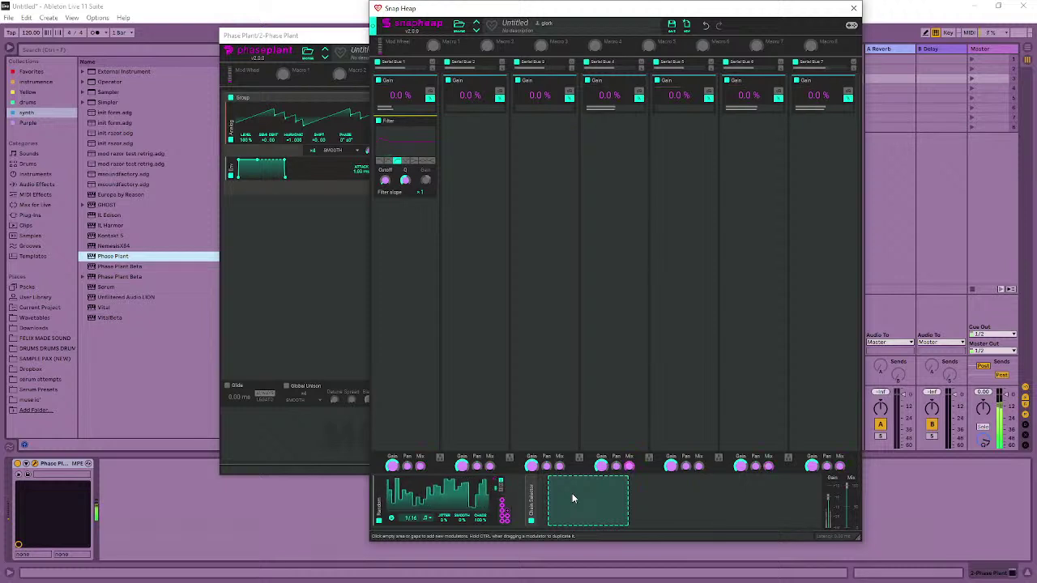
pyautogui.click(572, 496)
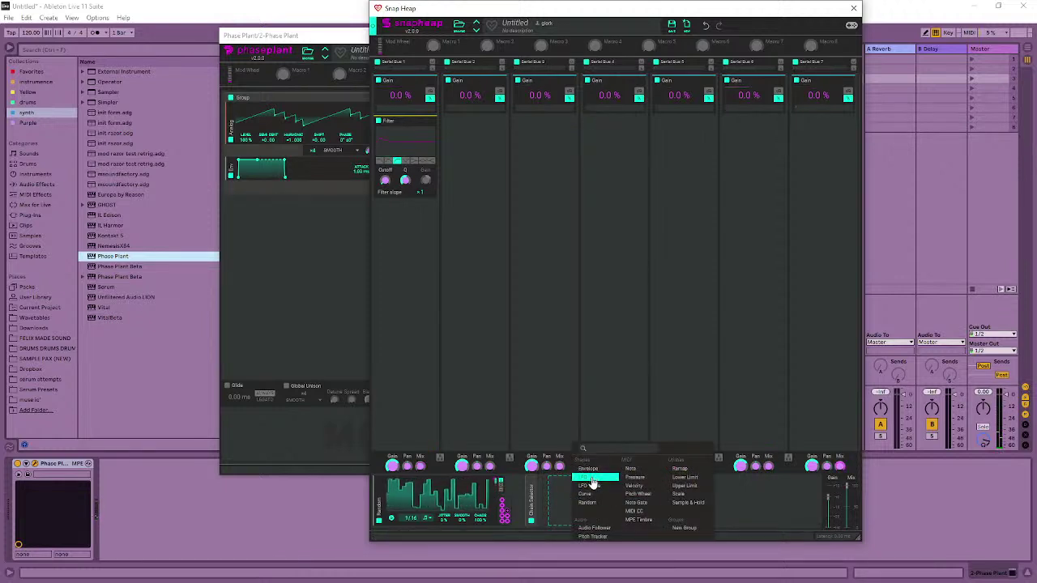
pyautogui.click(589, 478)
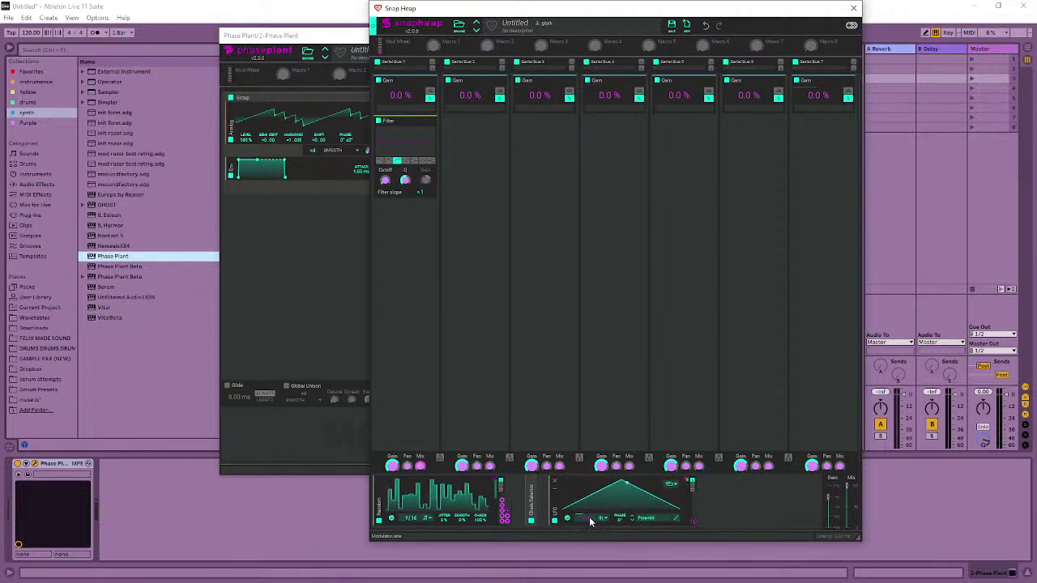
# - Set the LFO's rate in Hz and reshape its curve into a slow-starting rise, a slightly earlier peak and a rounded fall
pyautogui.click(601, 519)
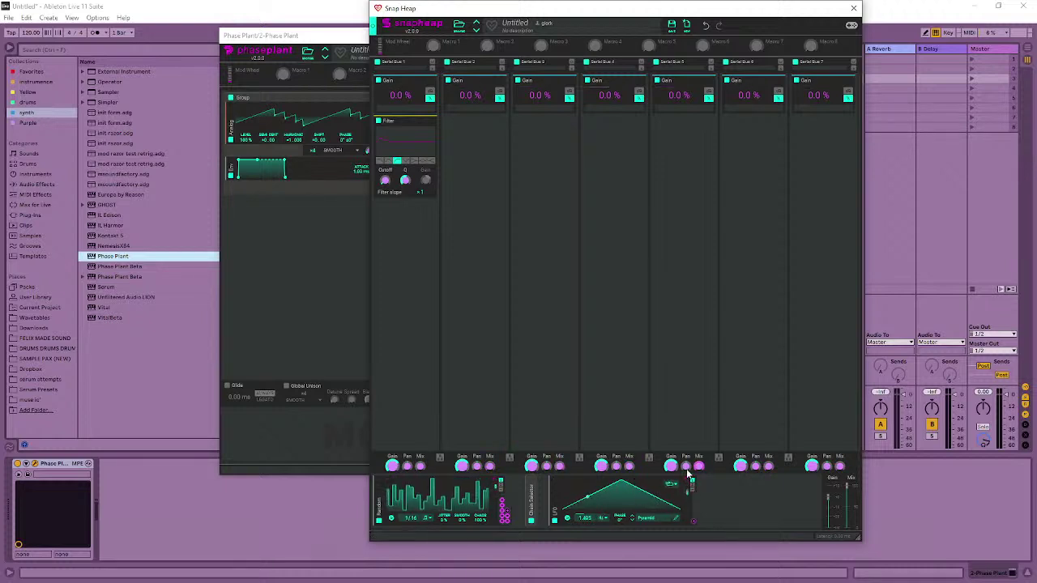
pyautogui.click(674, 513)
pyautogui.moveTo(590, 300); pyautogui.dragTo(584, 275)
pyautogui.moveTo(492, 297)
pyautogui.mouseDown()
pyautogui.moveTo(470, 300)
pyautogui.moveTo(478, 324)
pyautogui.moveTo(484, 313)
pyautogui.mouseUp()
pyautogui.moveTo(519, 265); pyautogui.dragTo(505, 264)
pyautogui.moveTo(584, 269); pyautogui.dragTo(583, 286)
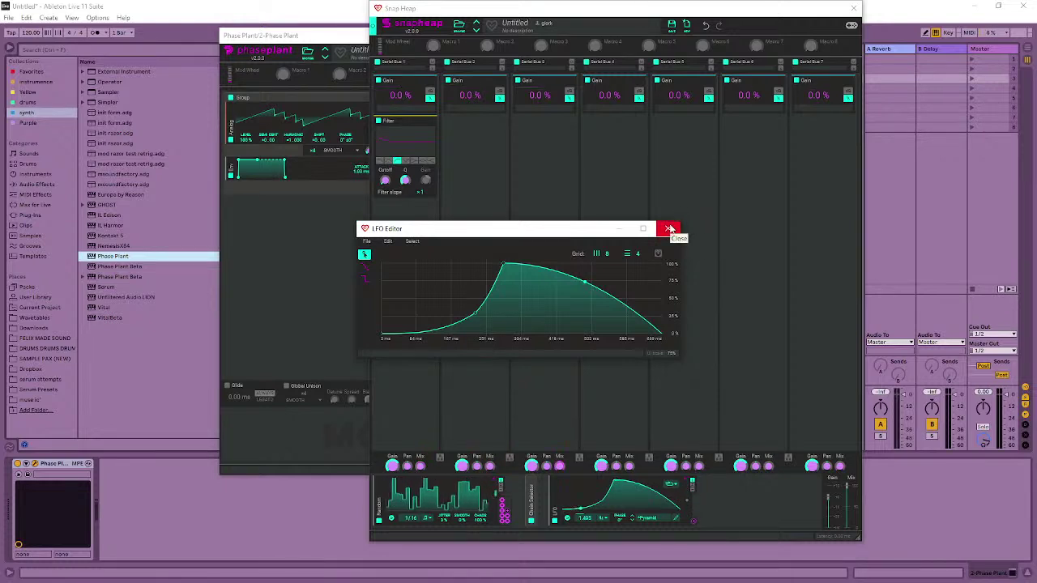
pyautogui.click(669, 229)
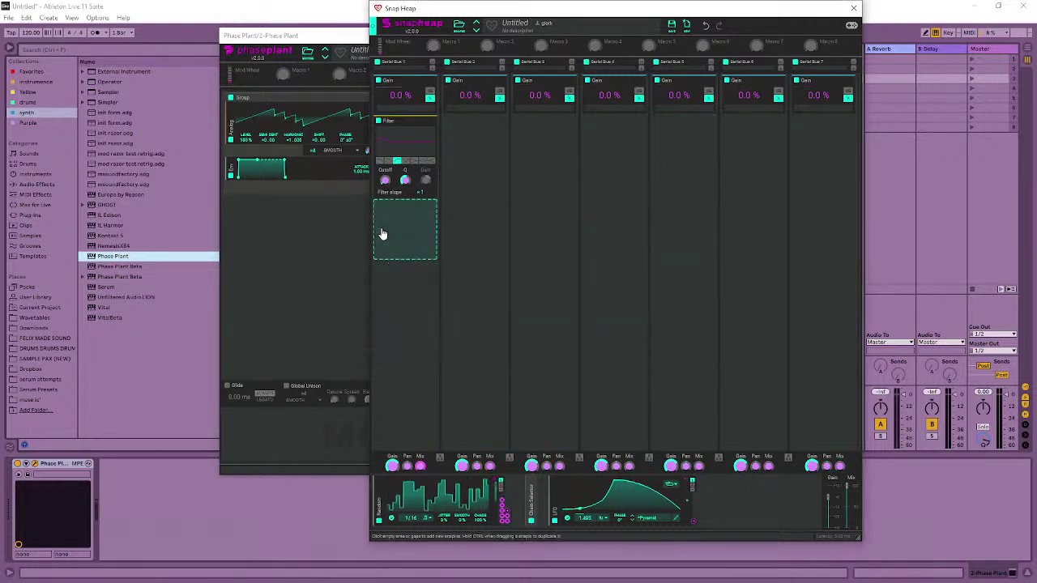
# - Assign the LFO to the cutoff of the Filter on Serial Bus 1
pyautogui.click(390, 226)
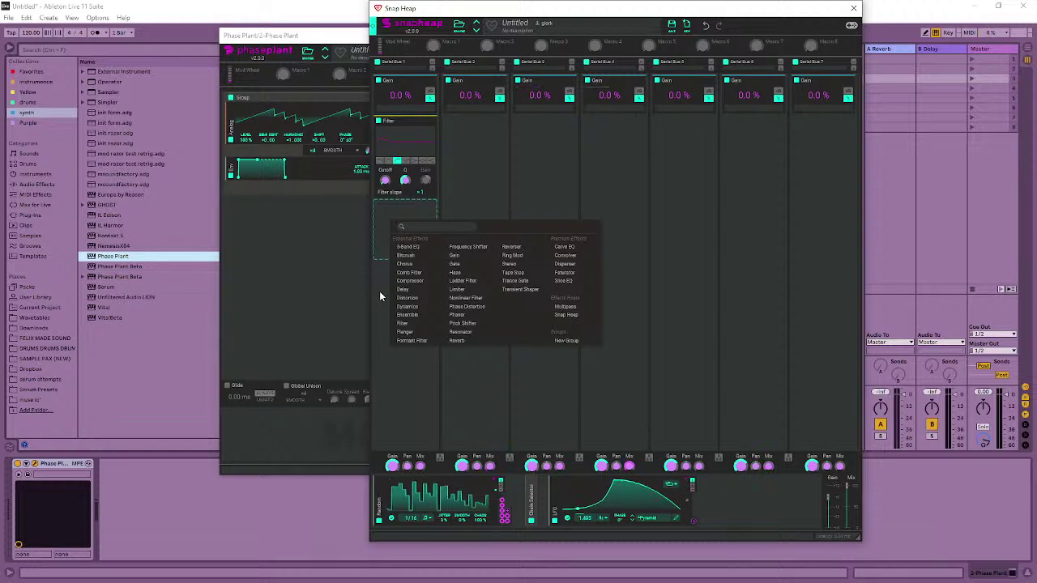
pyautogui.click(615, 393)
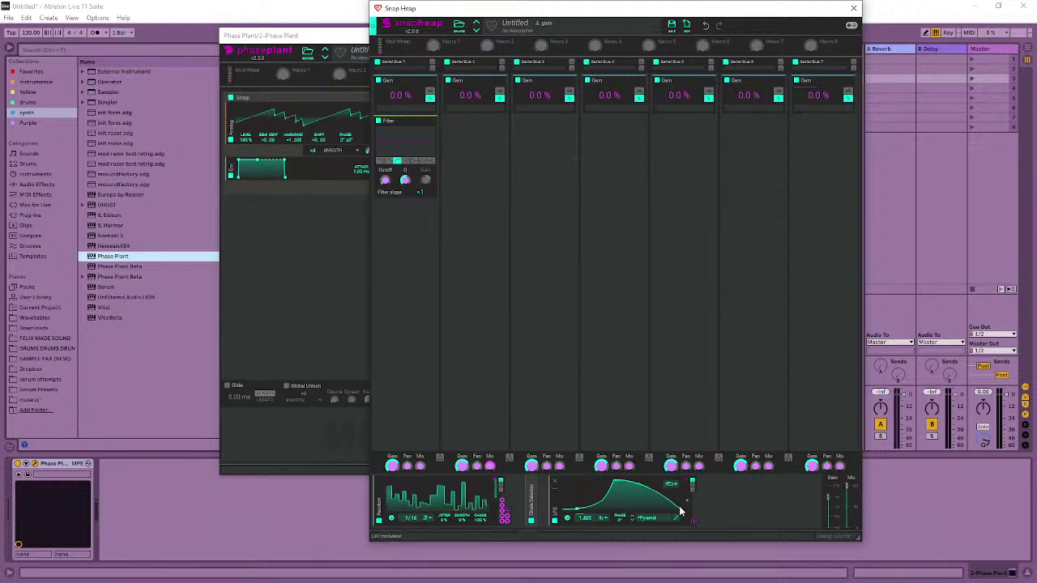
pyautogui.moveTo(693, 520); pyautogui.dragTo(385, 179)
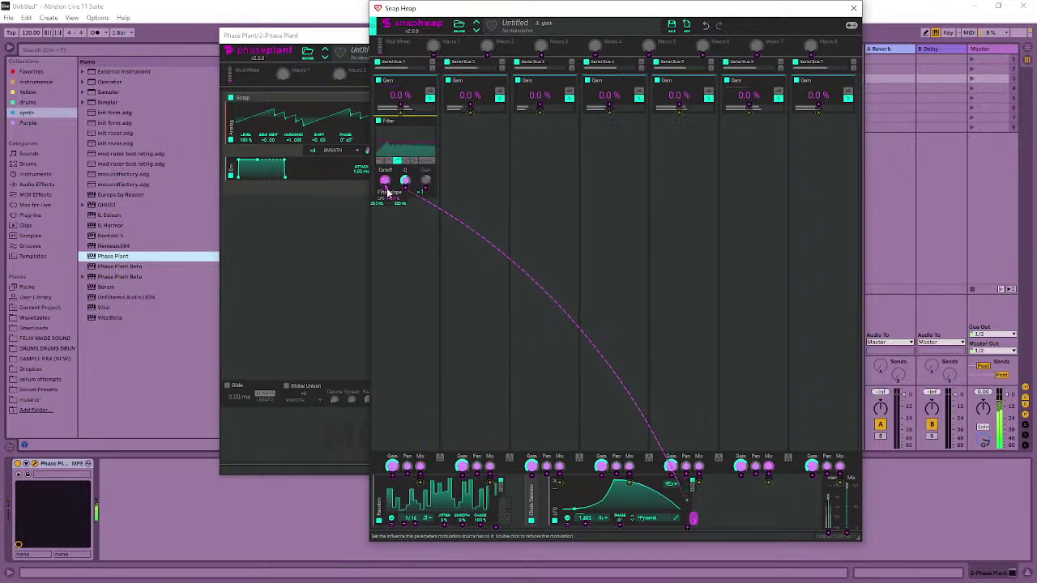
# - Solo Serial Bus 1 and bypass its Gain effect
pyautogui.moveTo(694, 519); pyautogui.dragTo(432, 71)
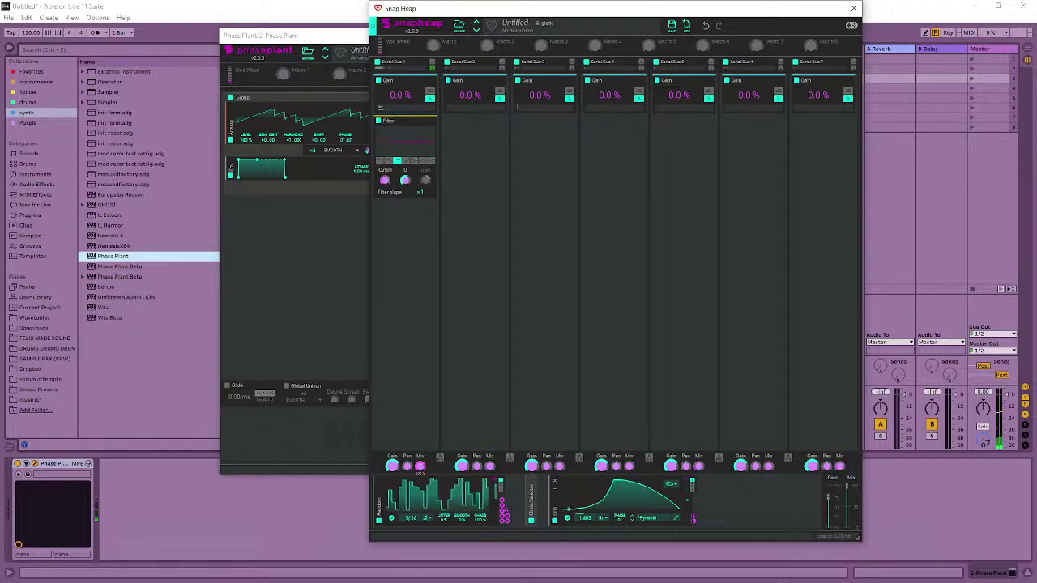
pyautogui.moveTo(376, 77); pyautogui.dragTo(416, 220)
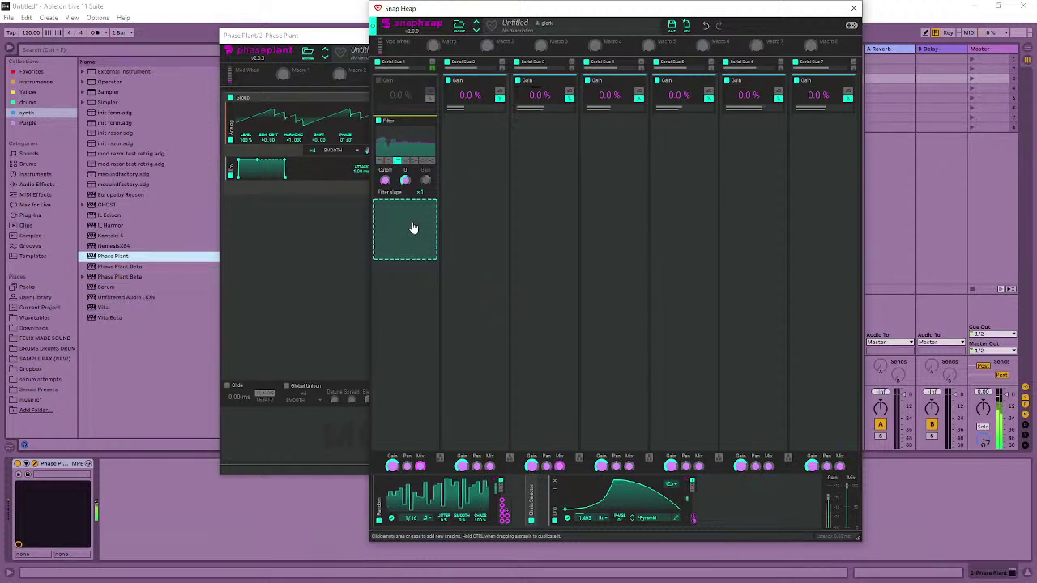
# - Add a second Filter to Serial Bus 1, using the fourth filter type with slope 2, and assign the LFO to its cutoff
pyautogui.click(405, 234)
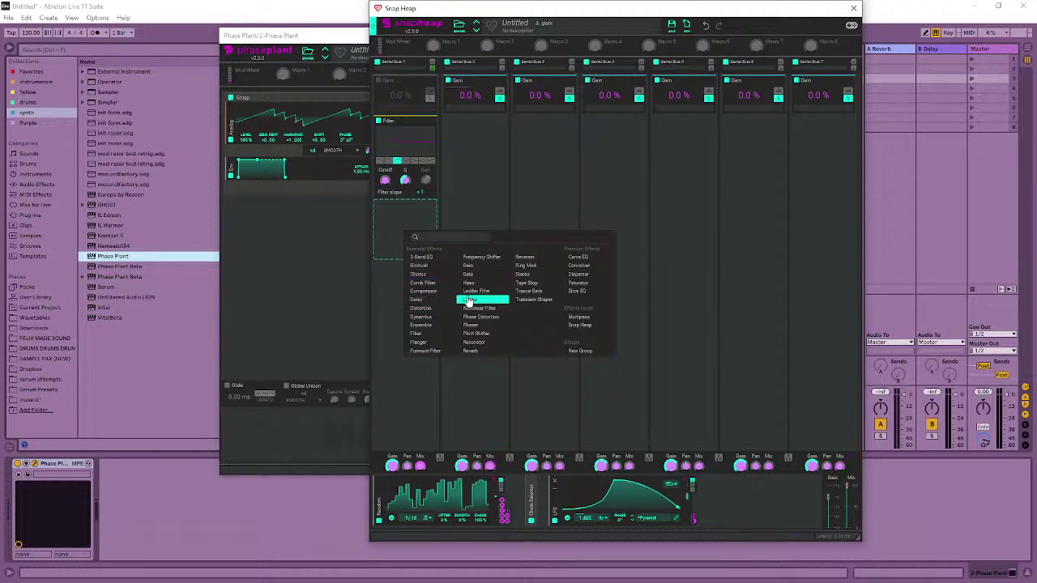
pyautogui.click(433, 333)
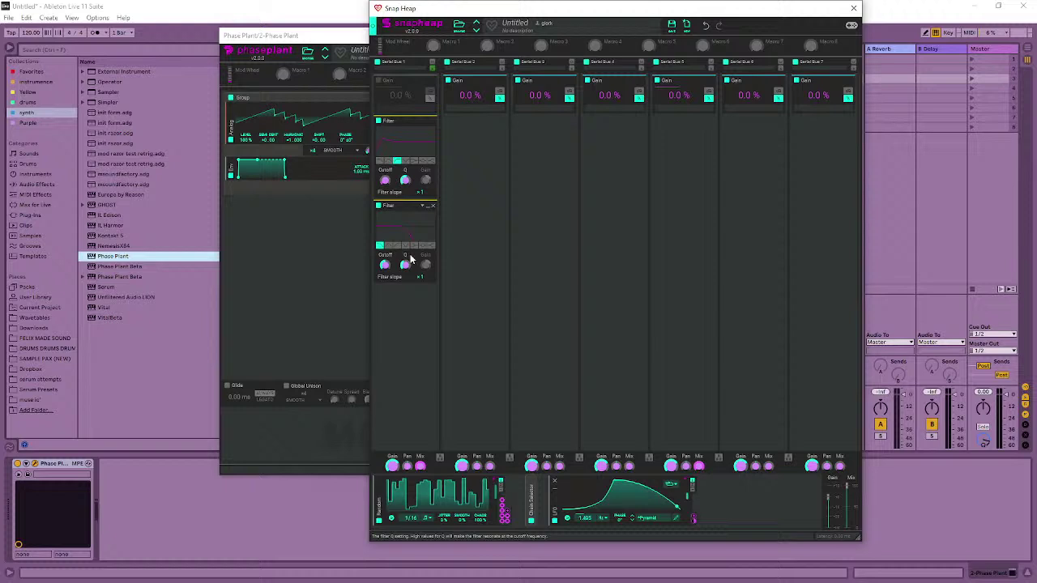
pyautogui.click(406, 246)
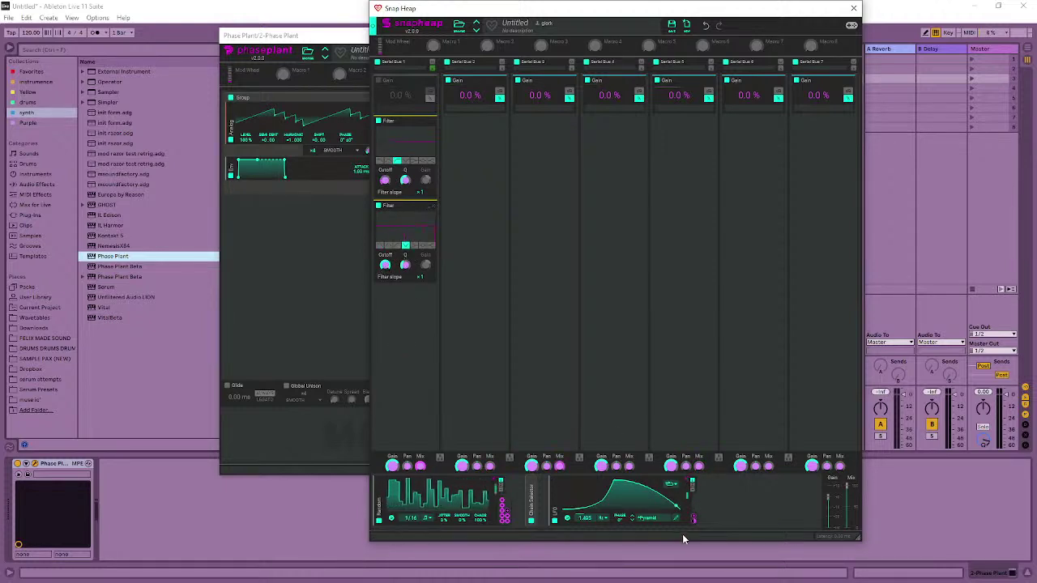
pyautogui.moveTo(694, 519); pyautogui.dragTo(420, 281)
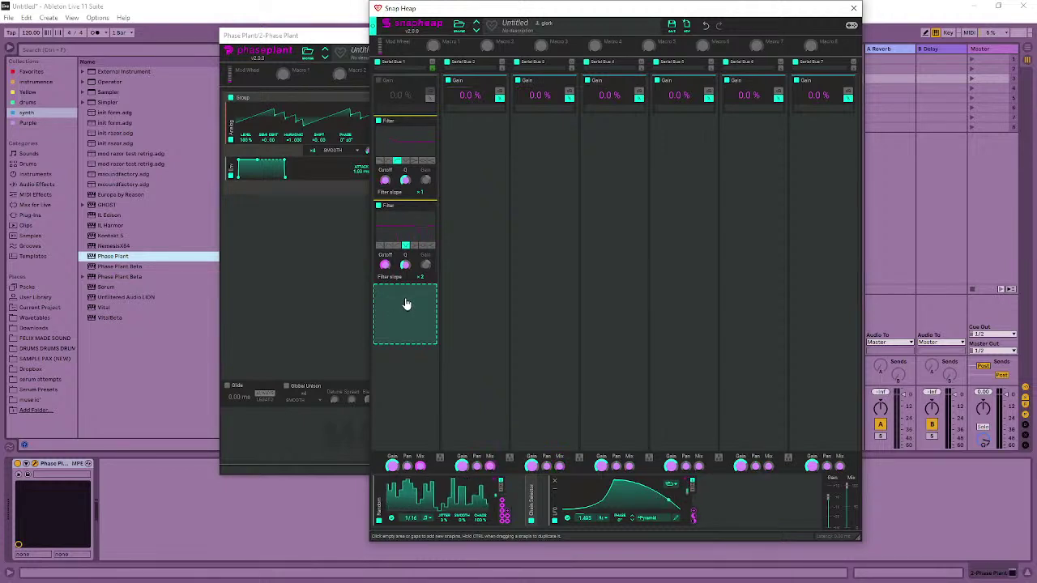
# - Try a Resonator after the two Filters on Serial Bus 1 with its pitch driven by a Note modulator, and remove both again
pyautogui.click(406, 304)
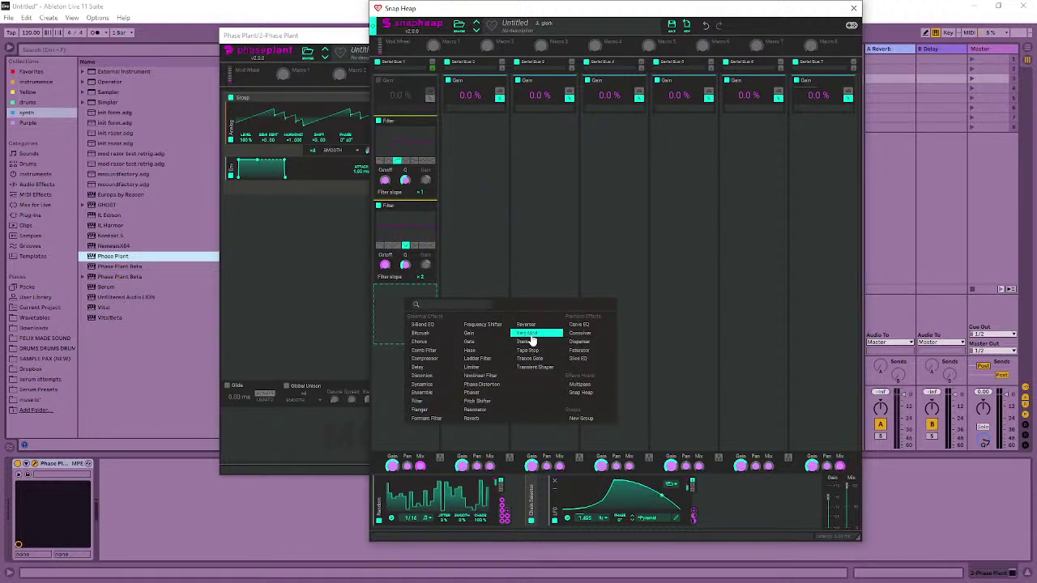
pyautogui.click(480, 409)
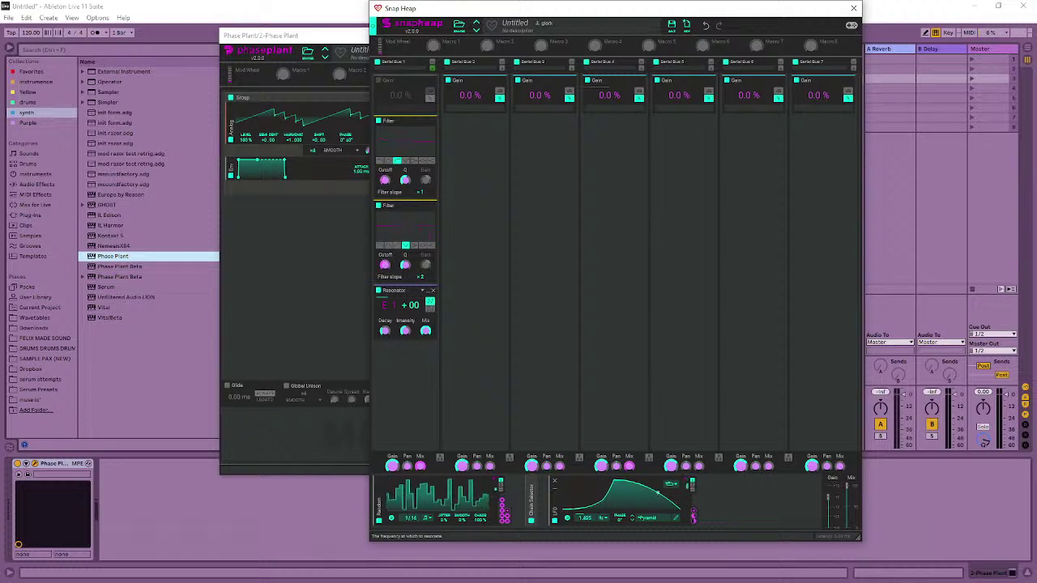
pyautogui.click(709, 502)
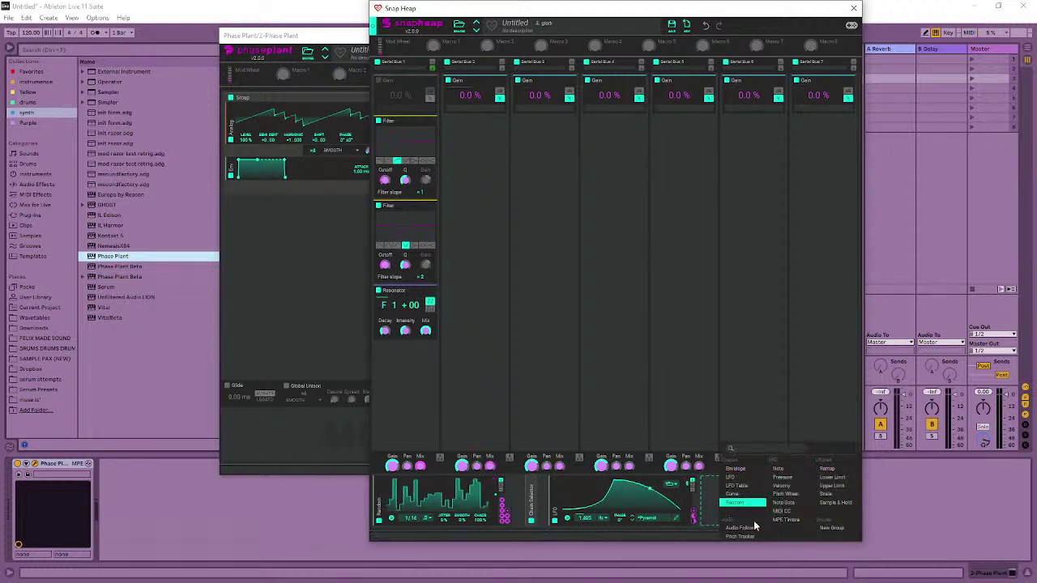
pyautogui.click(793, 469)
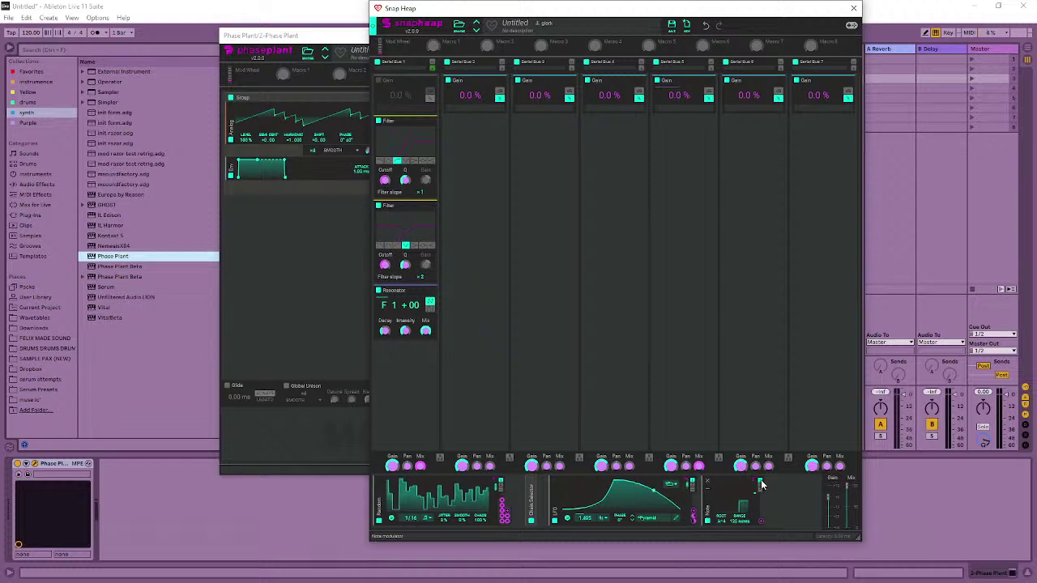
pyautogui.click(761, 524)
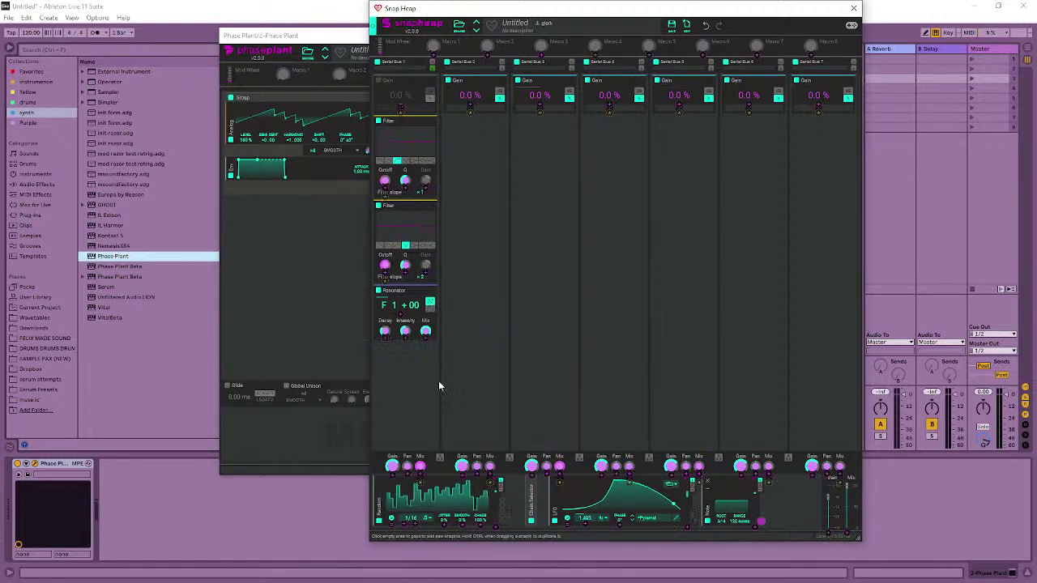
pyautogui.click(397, 305)
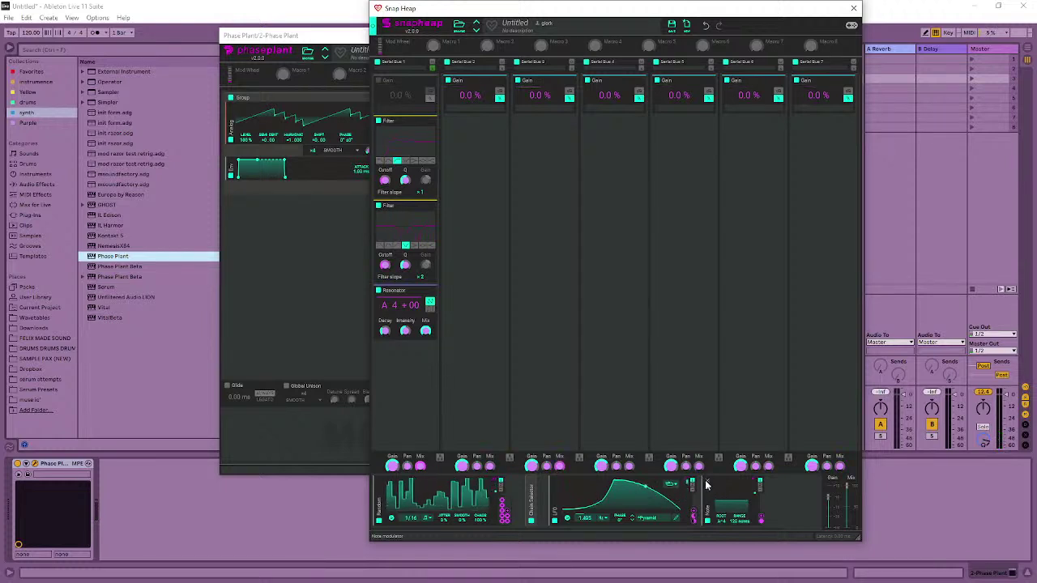
pyautogui.moveTo(707, 484); pyautogui.dragTo(408, 308)
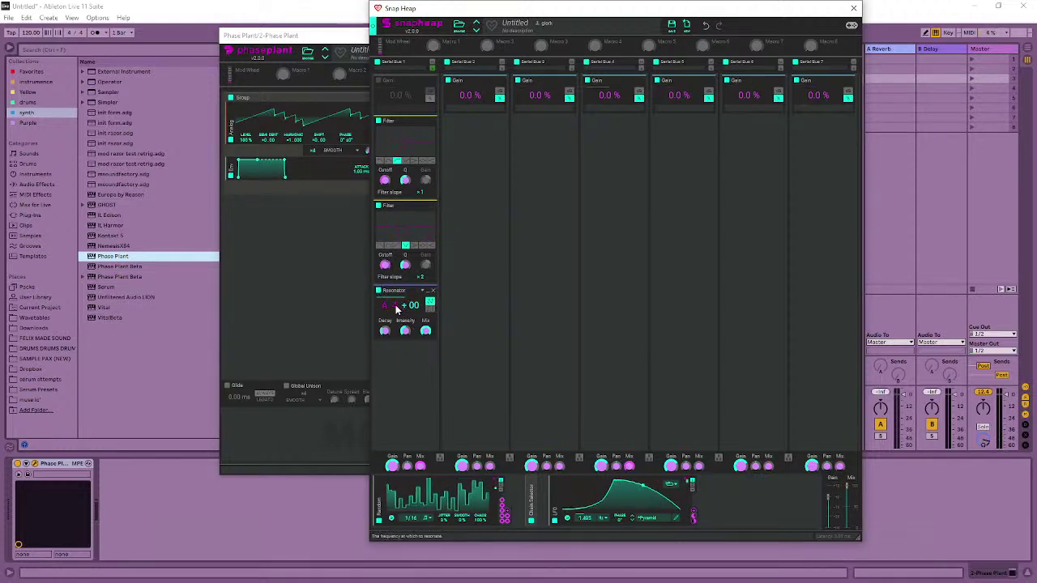
pyautogui.click(432, 290)
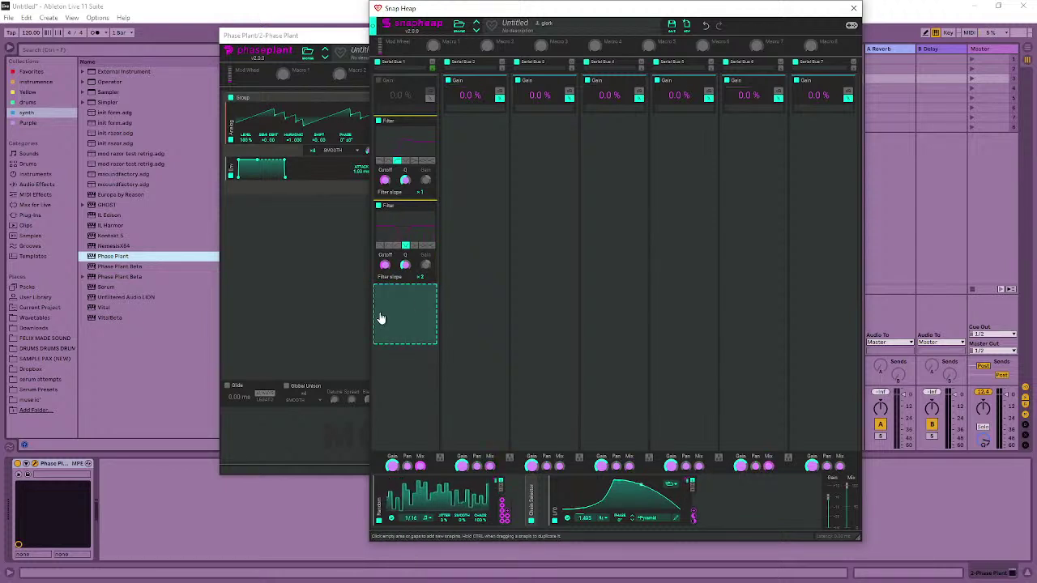
# - Try a Ring Mod with the Self modulator and adjusted bias after the two Filters on Serial Bus 1, and remove it again
pyautogui.click(397, 305)
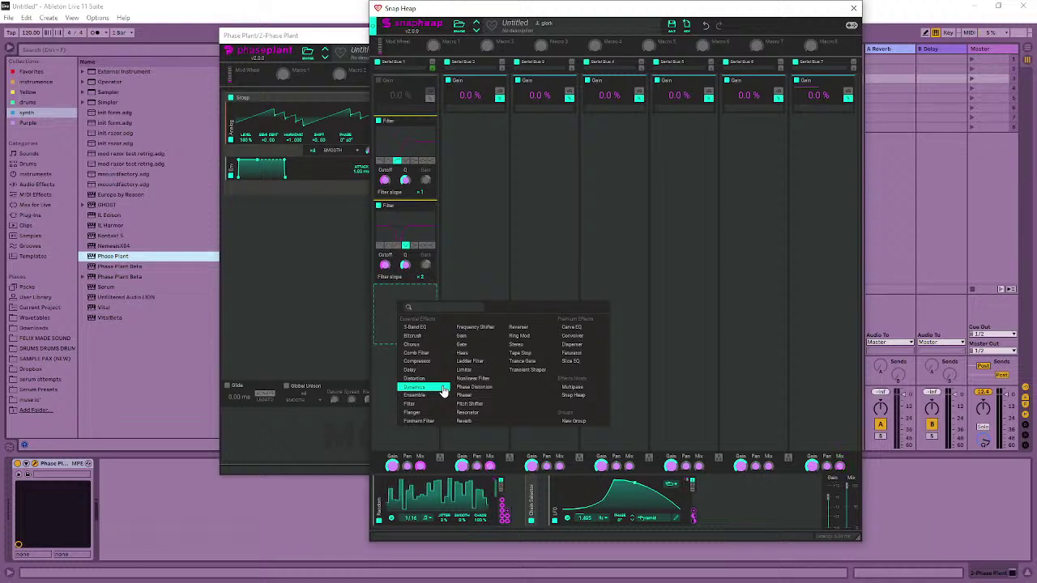
pyautogui.click(518, 336)
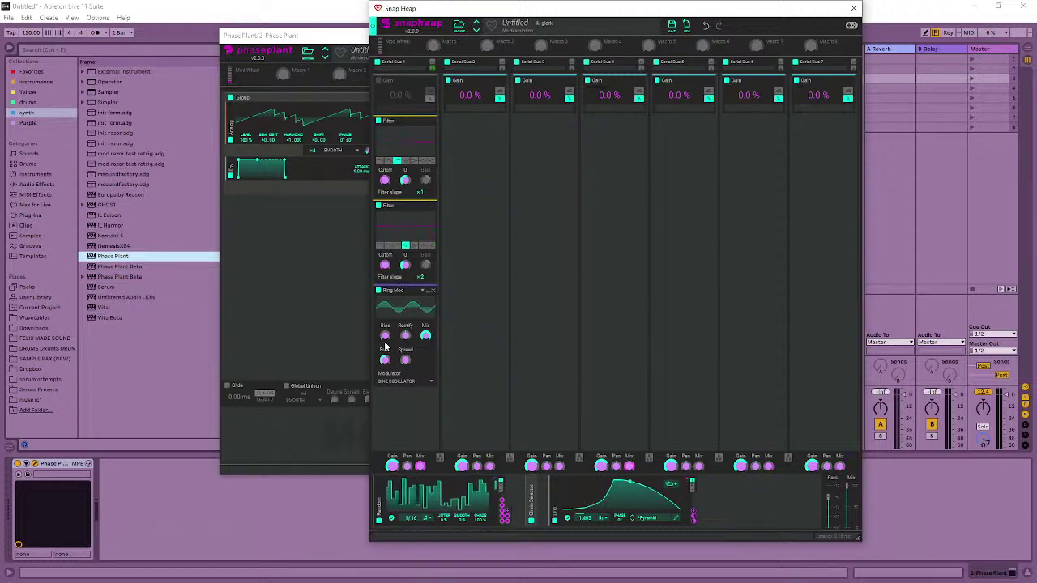
pyautogui.click(394, 382)
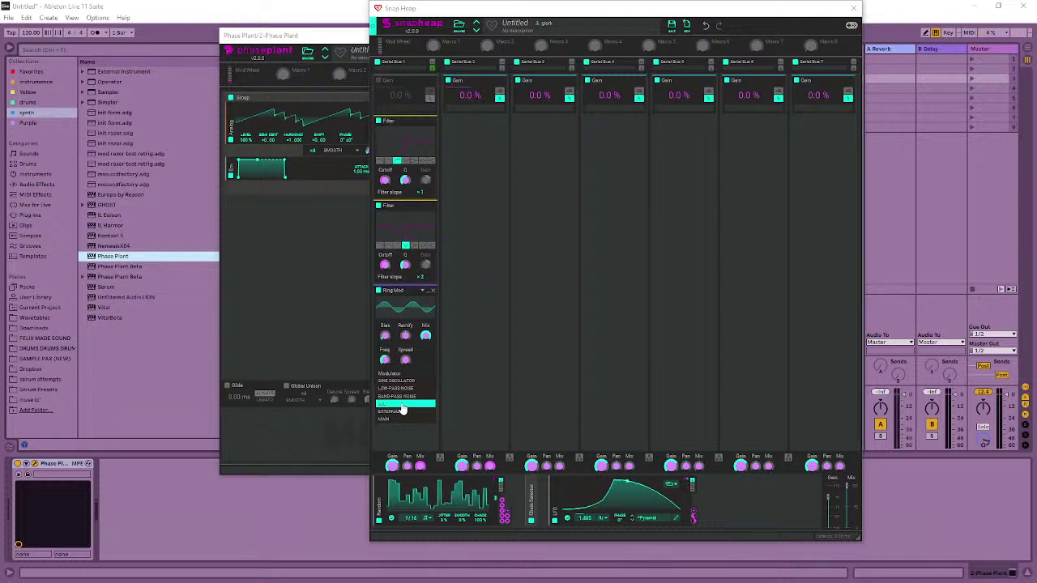
pyautogui.click(403, 404)
pyautogui.moveTo(386, 336); pyautogui.dragTo(386, 328)
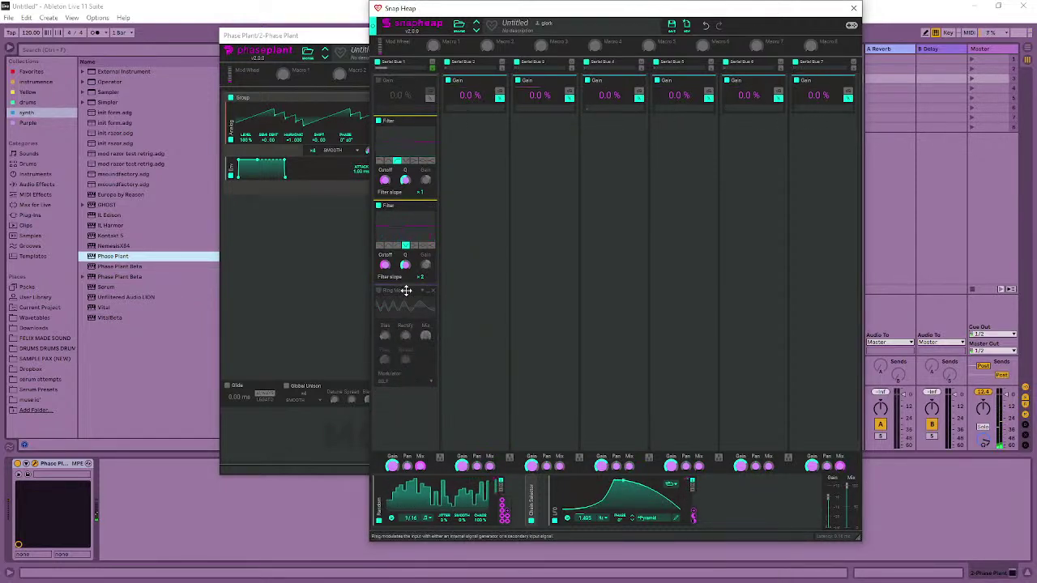
pyautogui.click(433, 291)
# - Add a Nonlinear Filter in Biased mode to Serial Bus 1, adjust its cutoff and move it above both Filters
pyautogui.click(417, 298)
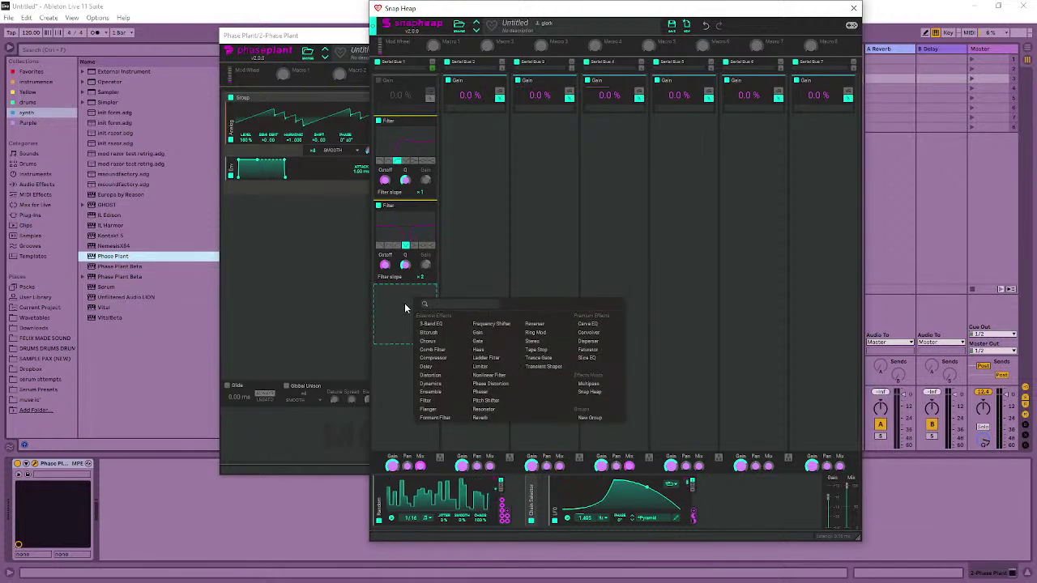
pyautogui.click(491, 375)
pyautogui.moveTo(408, 346); pyautogui.dragTo(407, 345)
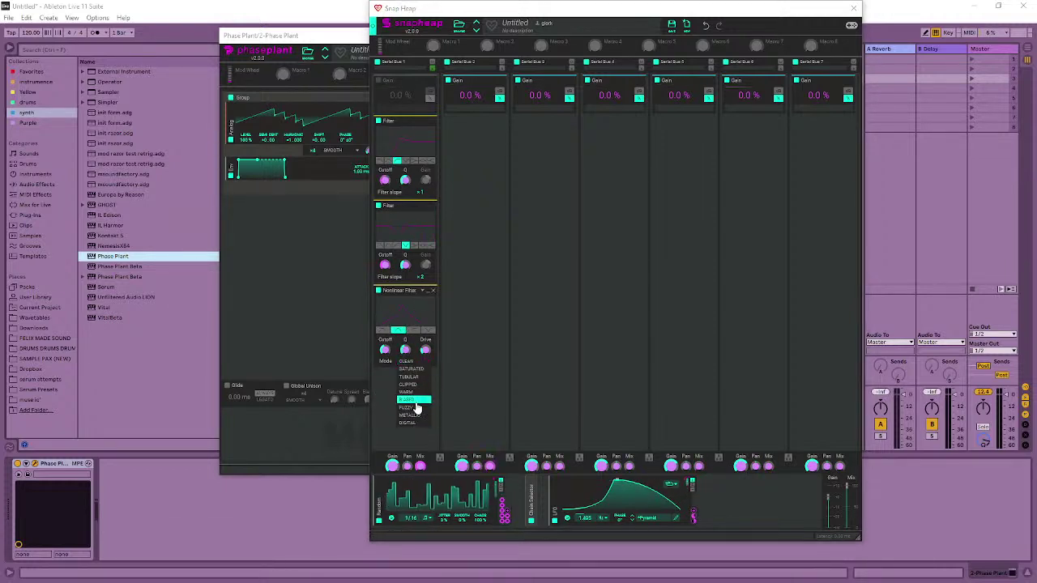
pyautogui.click(414, 399)
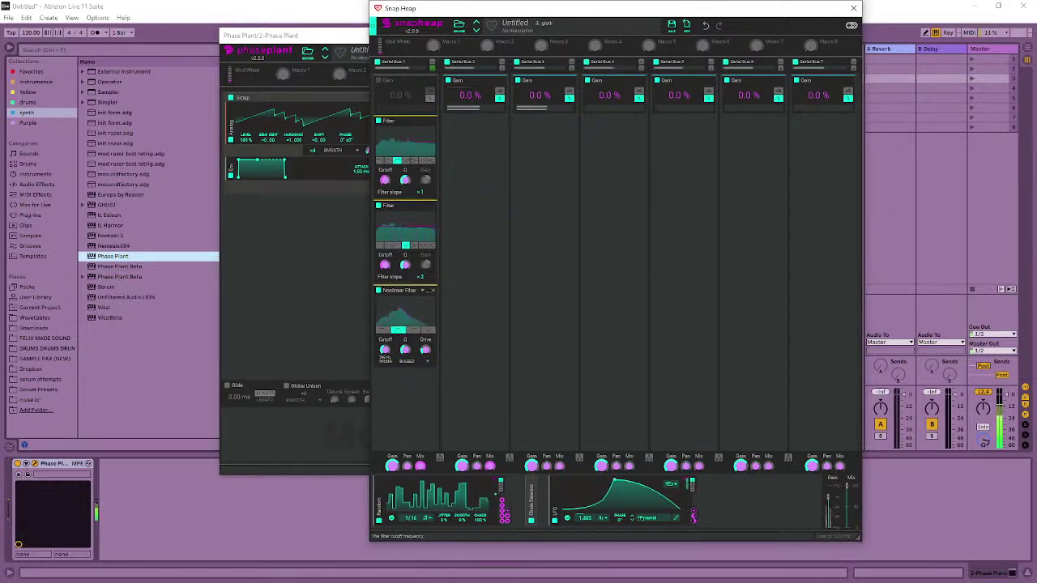
pyautogui.moveTo(385, 350); pyautogui.dragTo(384, 347)
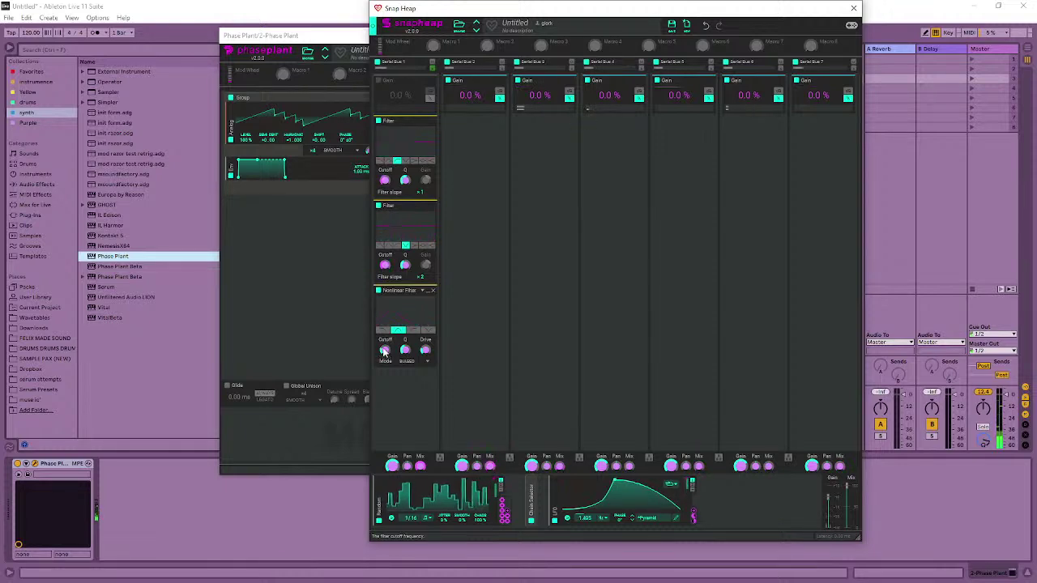
pyautogui.moveTo(394, 289); pyautogui.dragTo(407, 124)
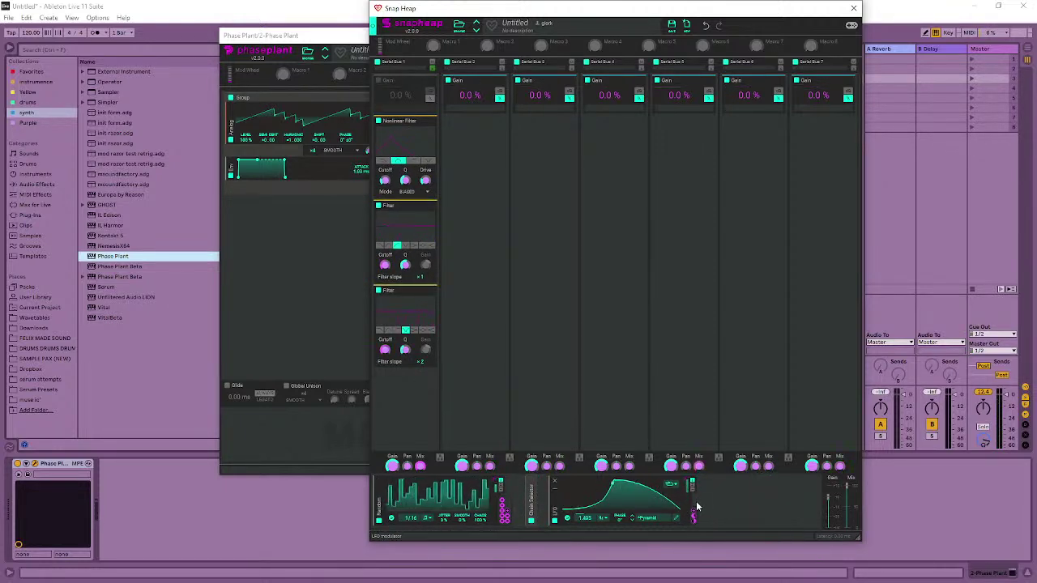
# - Load the OTT preset from the favorites onto the track after Phase Plant
pyautogui.click(41, 72)
pyautogui.moveTo(173, 329); pyautogui.dragTo(171, 490)
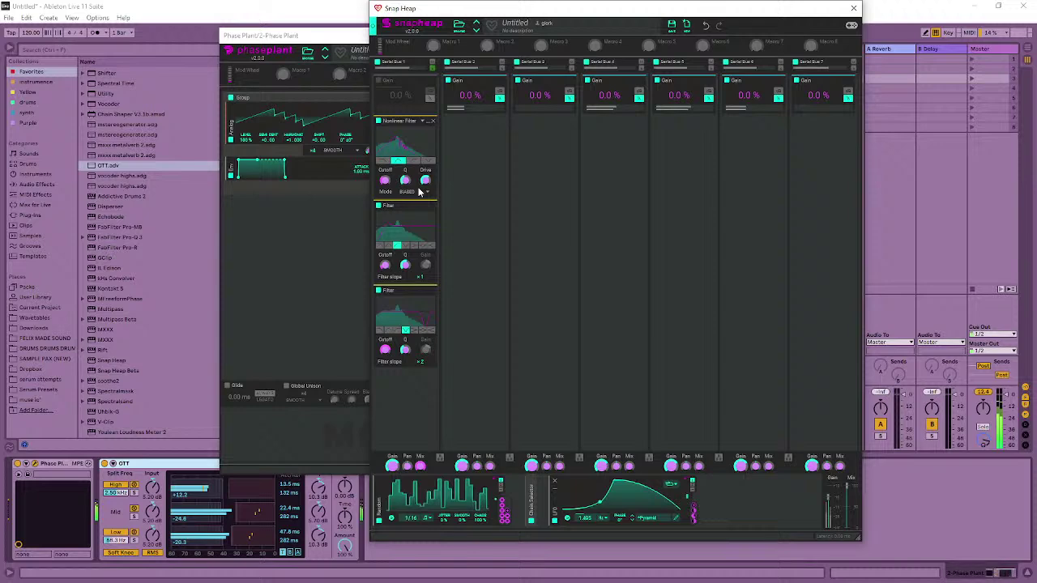
# - Set the Phase Plant Analog oscillator to 4 unison voices in Hard mode, and re-enable the Gain effect on Serial Bus 1
pyautogui.click(301, 117)
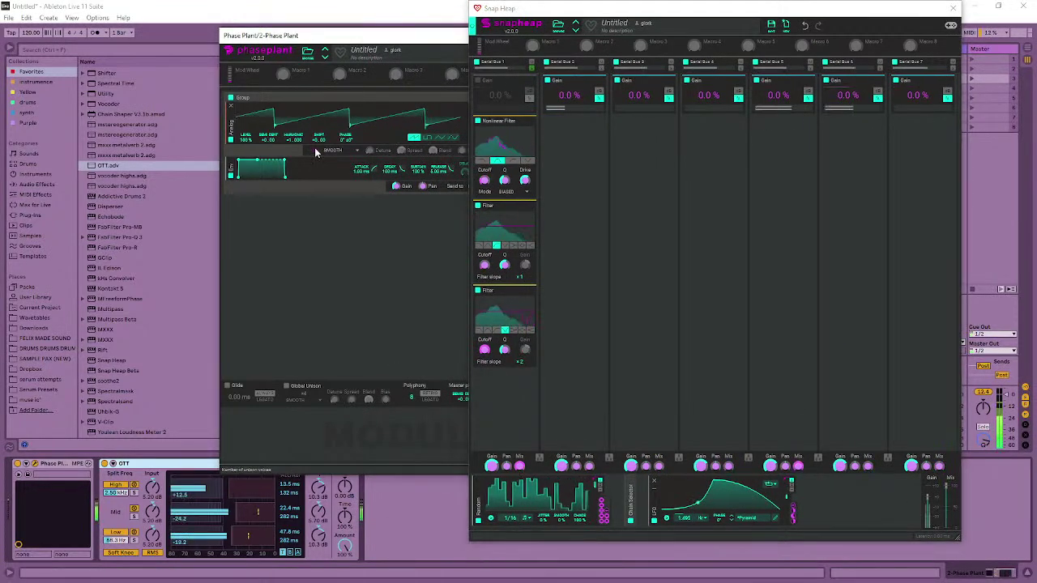
pyautogui.scroll(2, 316, 152)
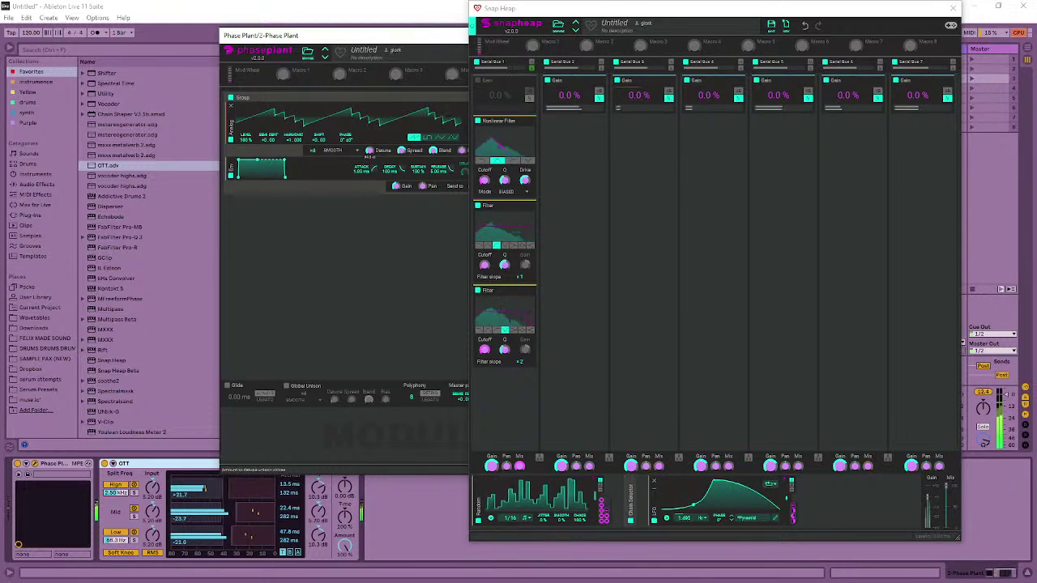
pyautogui.click(345, 155)
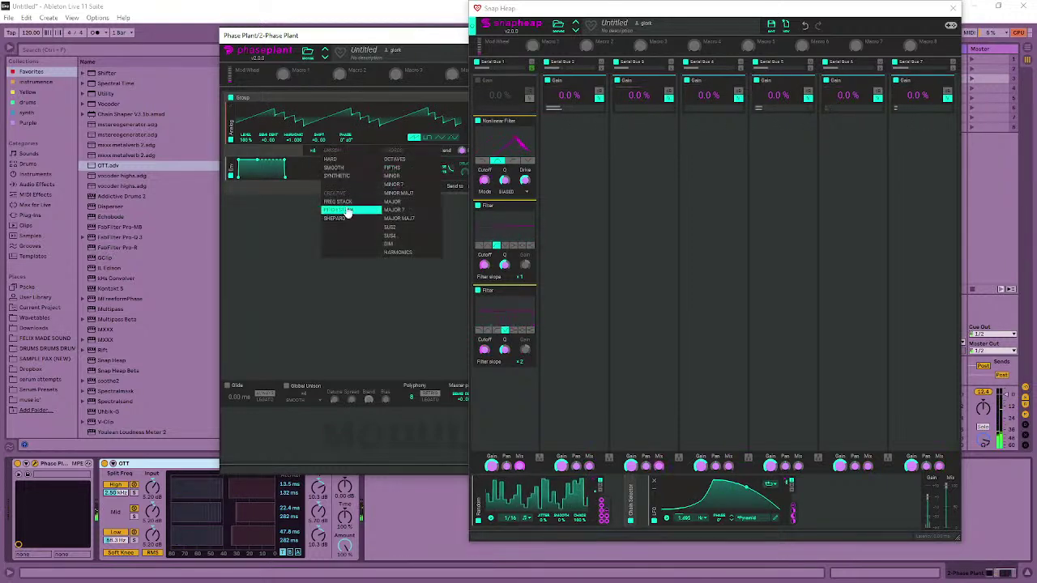
pyautogui.click(360, 162)
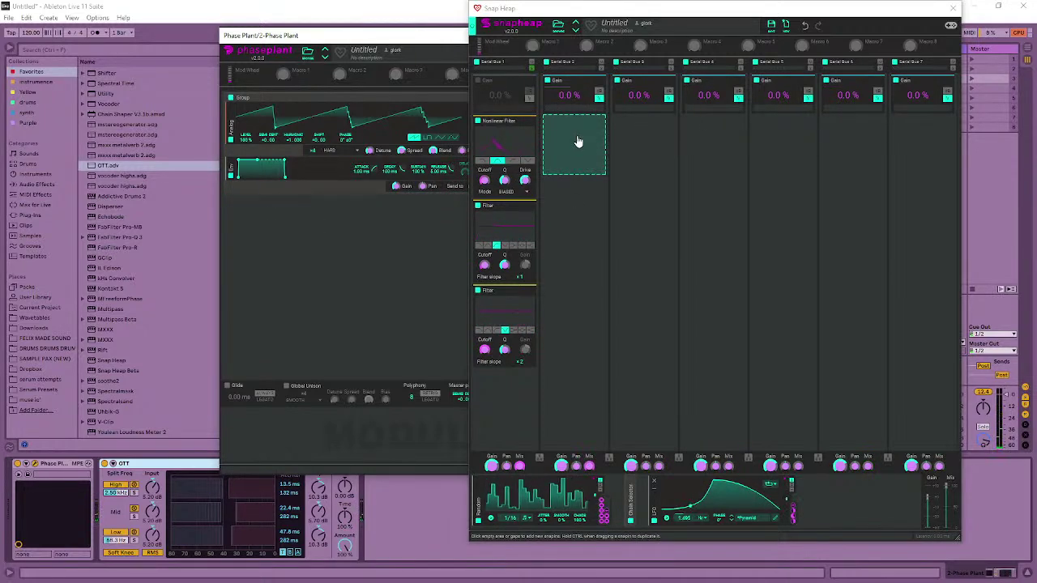
pyautogui.click(475, 83)
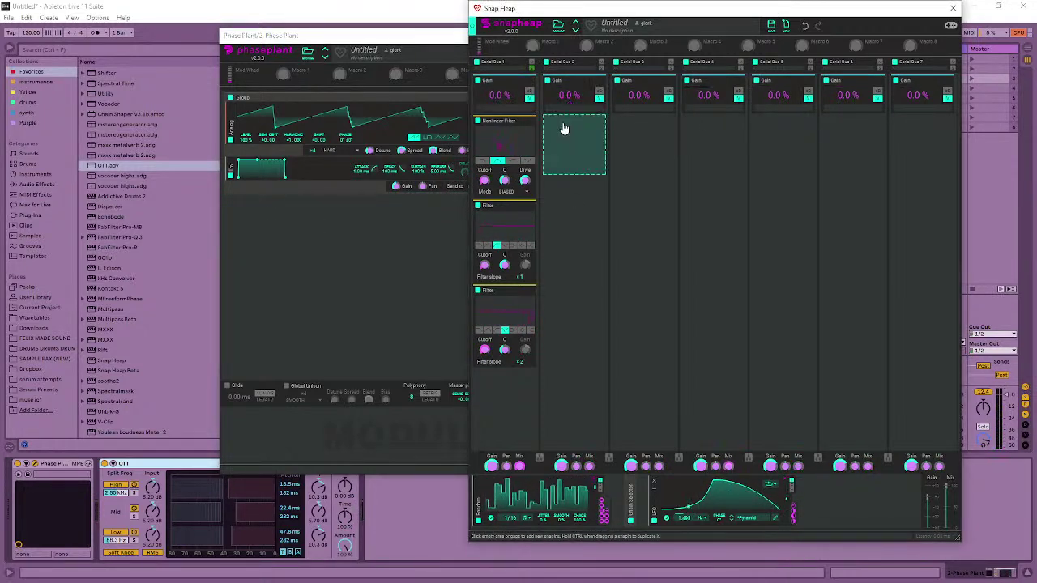
# - Add a Reverser at 76.8 ms to Serial Bus 2 and modulate its time with a new 1 Hz Random modulator
pyautogui.click(565, 128)
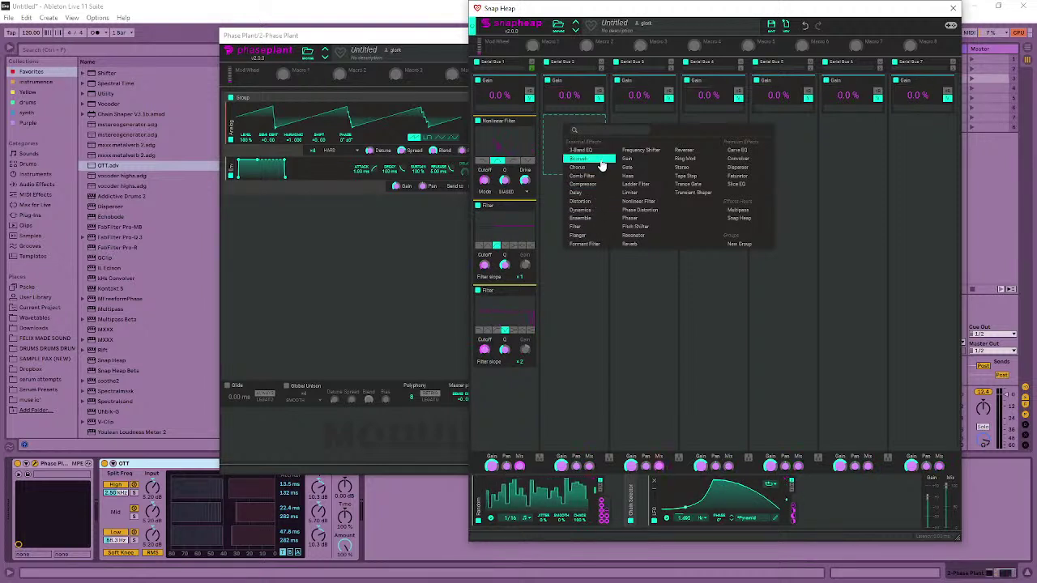
pyautogui.click(694, 153)
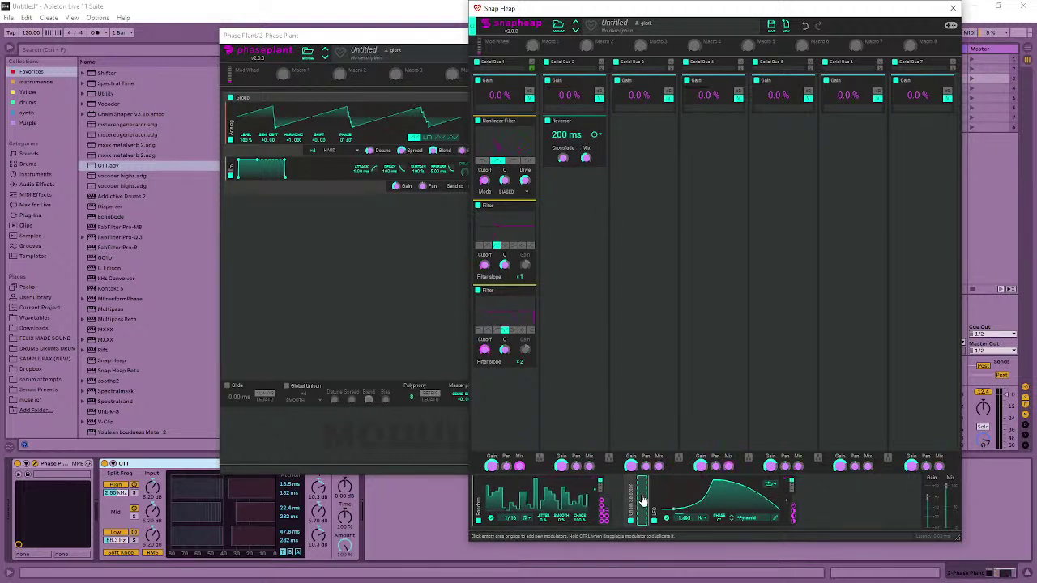
pyautogui.click(676, 504)
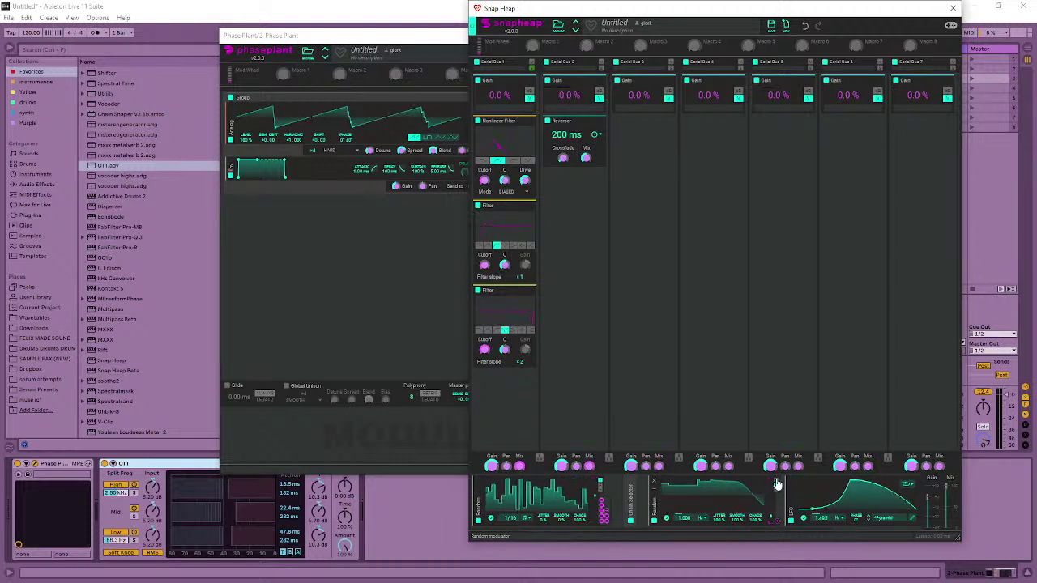
pyautogui.moveTo(779, 525); pyautogui.dragTo(608, 55)
pyautogui.moveTo(565, 138); pyautogui.dragTo(586, 158)
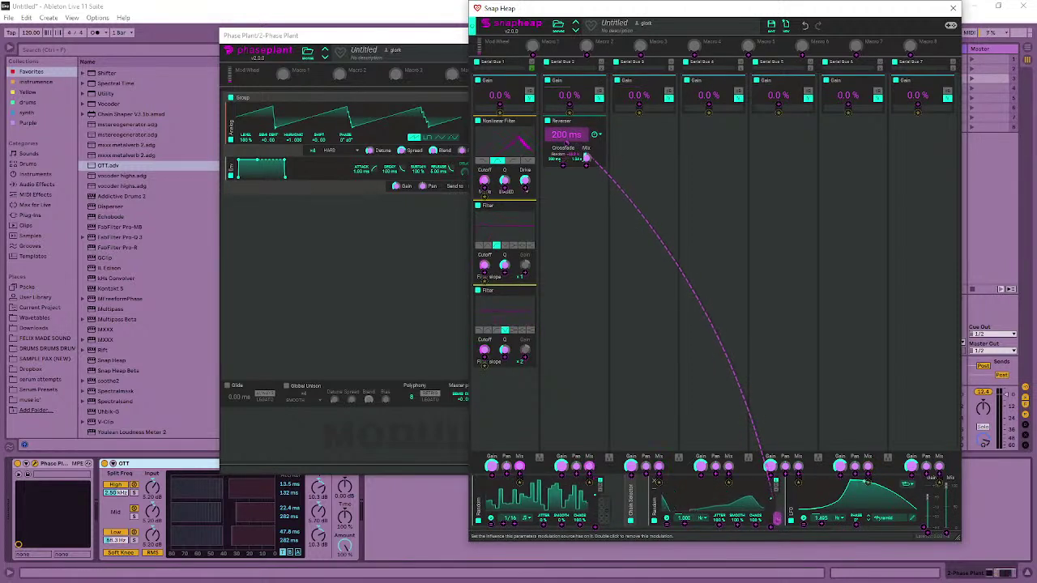
pyautogui.click(572, 181)
pyautogui.click(644, 138)
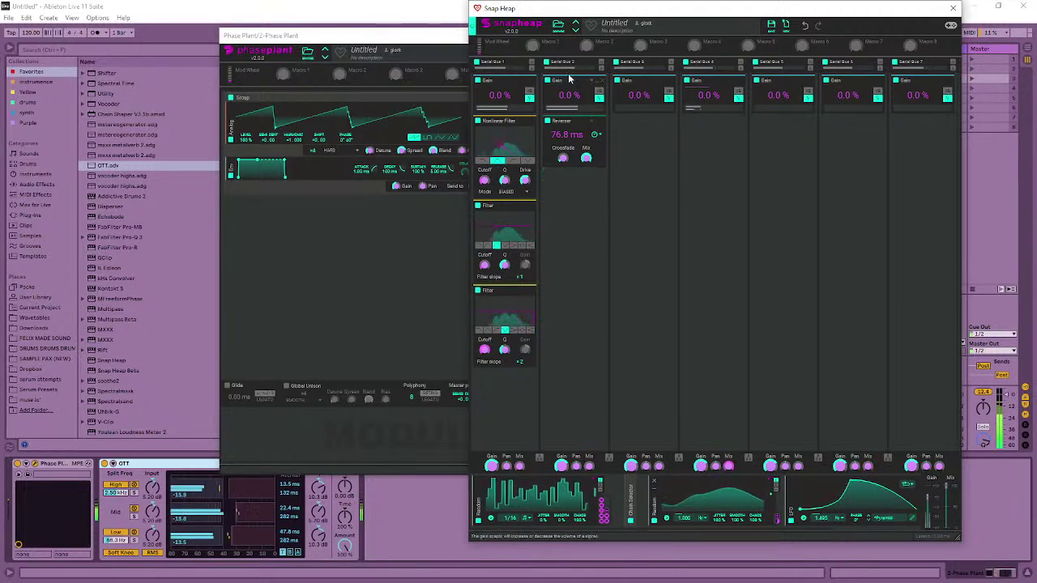
# - Add a Delay effect and place it below the Reverser on Serial Bus 2
pyautogui.click(625, 139)
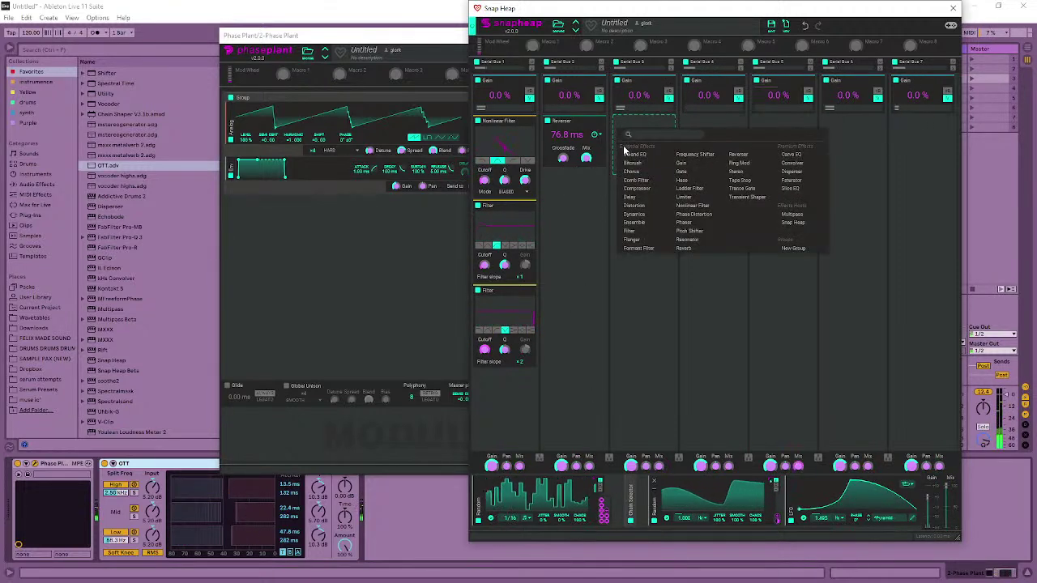
pyautogui.click(647, 198)
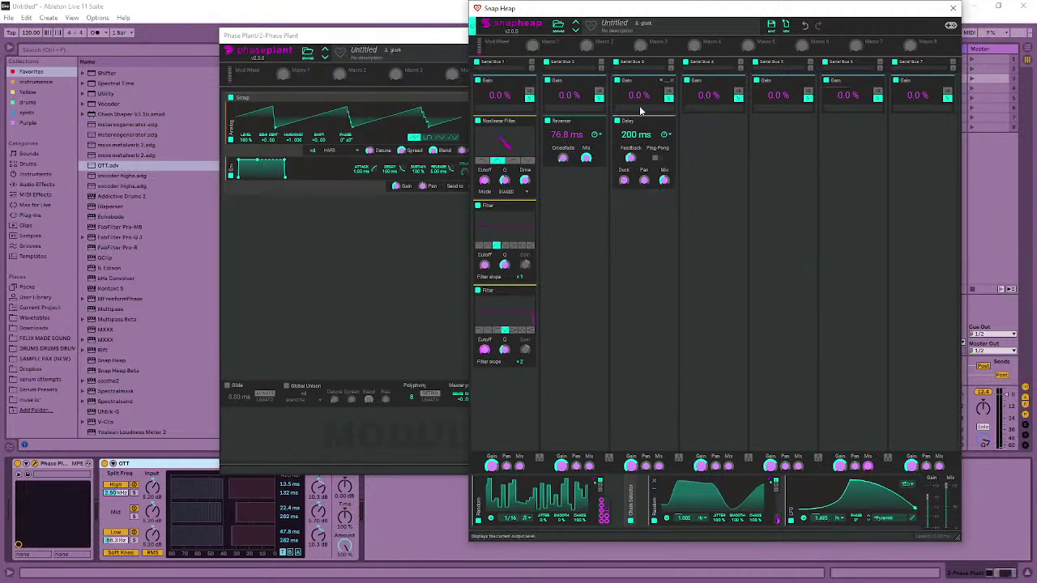
pyautogui.moveTo(636, 122); pyautogui.dragTo(567, 176)
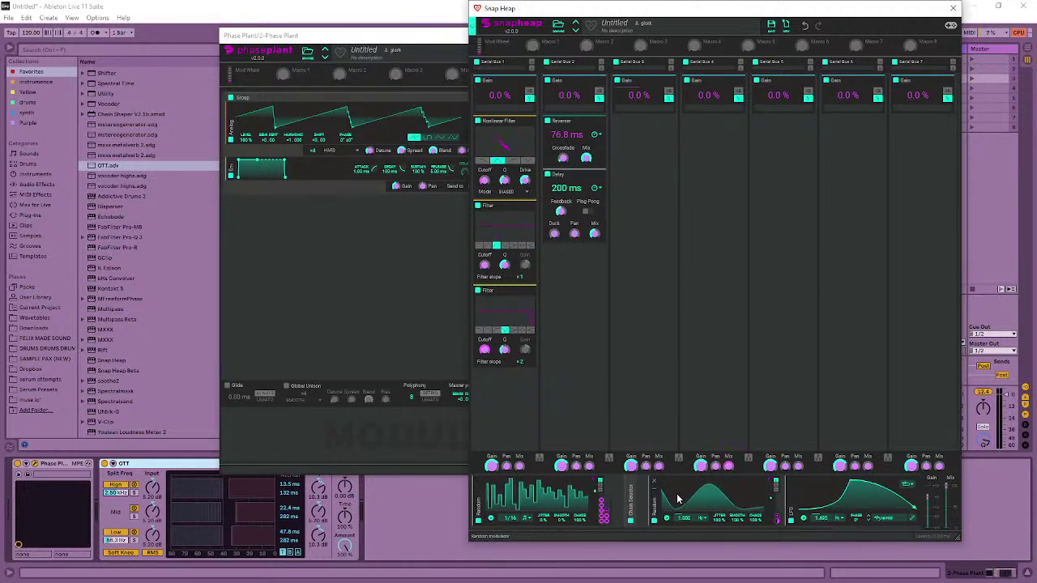
# - Add another Random modulator with smooth at 100% and use it to modulate the Delay's time
pyautogui.click(646, 512)
pyautogui.click(664, 492)
pyautogui.moveTo(748, 521); pyautogui.dragTo(740, 527)
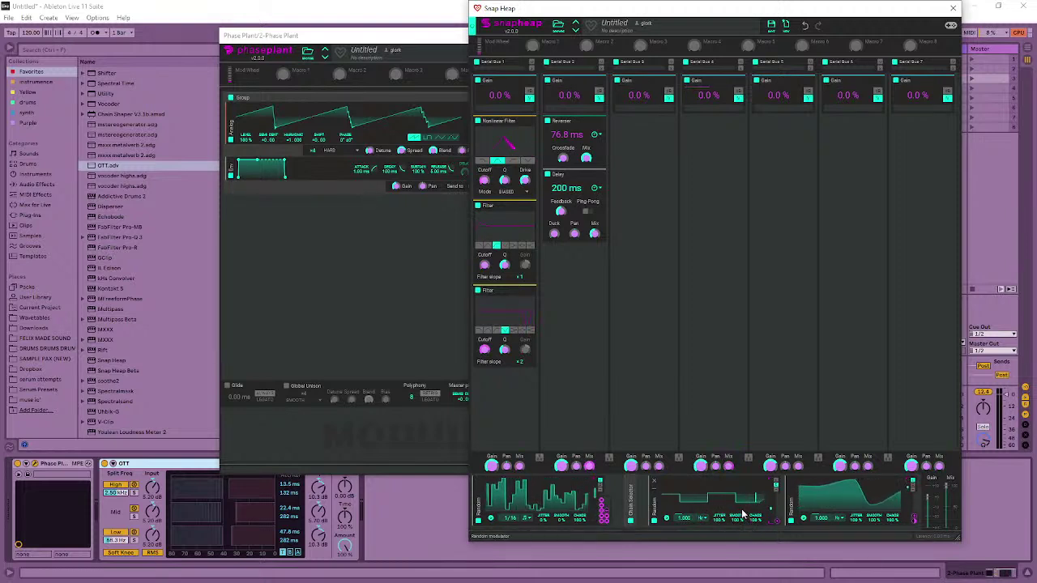
pyautogui.moveTo(776, 525); pyautogui.dragTo(520, 158)
pyautogui.moveTo(578, 210); pyautogui.dragTo(567, 193)
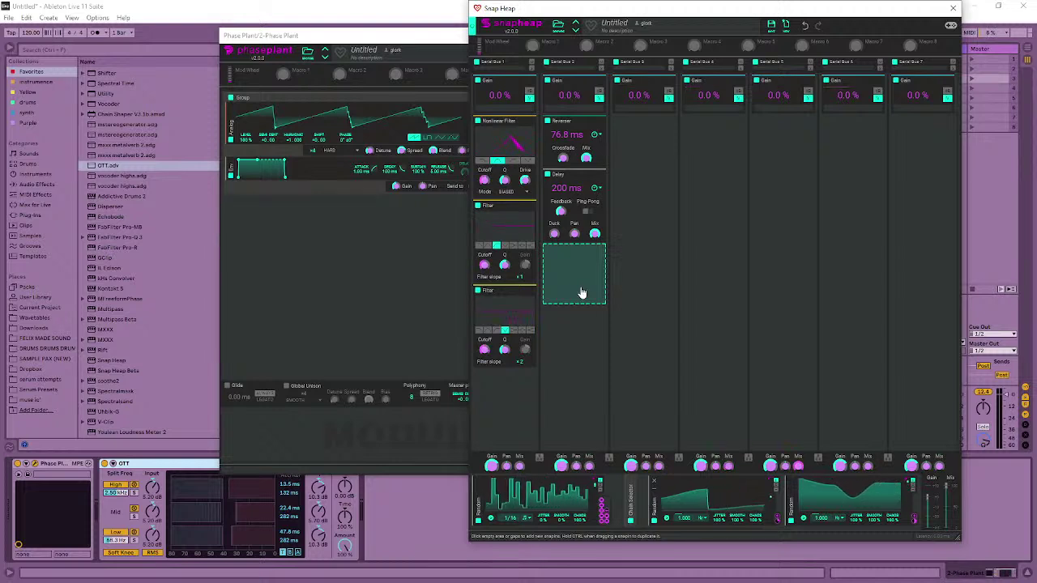
# - Add a Comb Filter below the Filters on Serial Bus 1 and modulate its frequency with a 1 Hz Random modulator
pyautogui.click(647, 140)
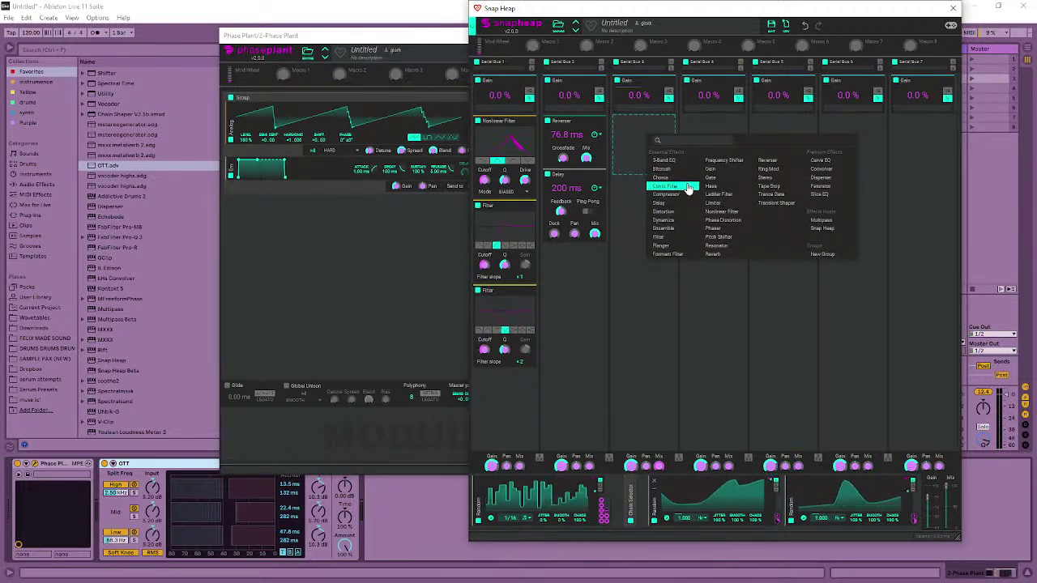
pyautogui.click(478, 390)
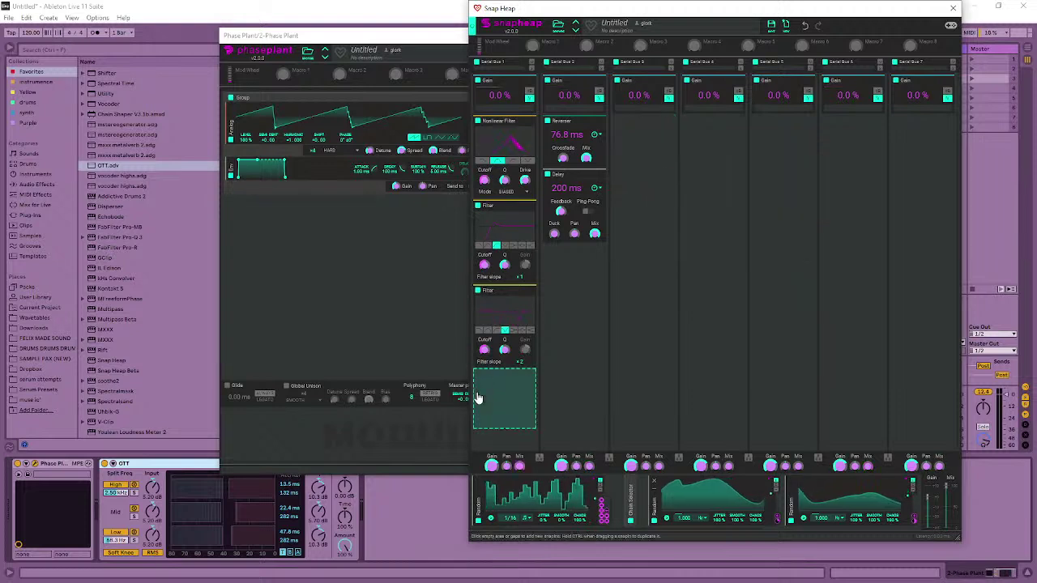
pyautogui.click(483, 391)
pyautogui.click(522, 438)
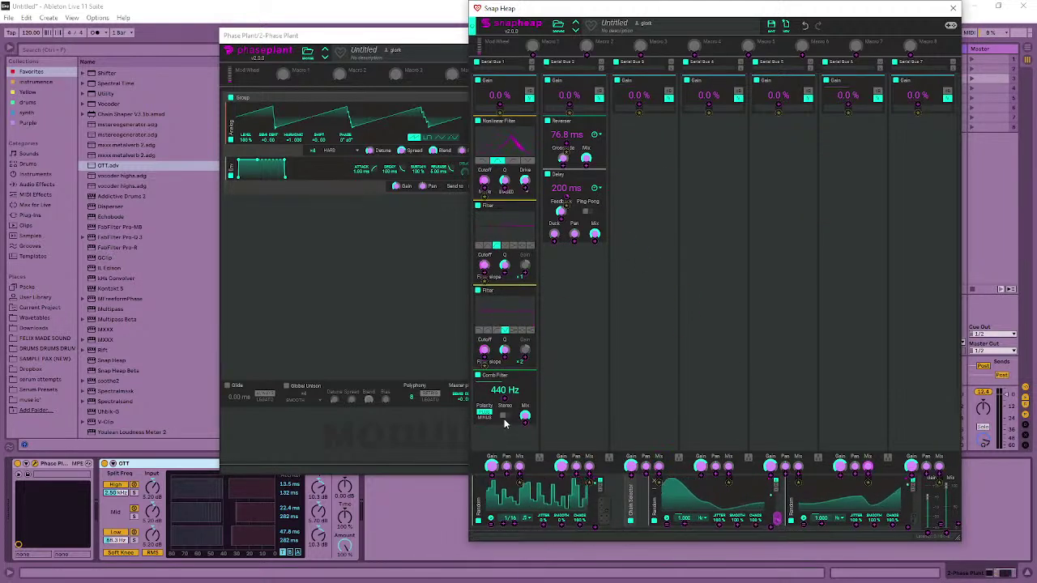
pyautogui.moveTo(776, 521); pyautogui.dragTo(505, 390)
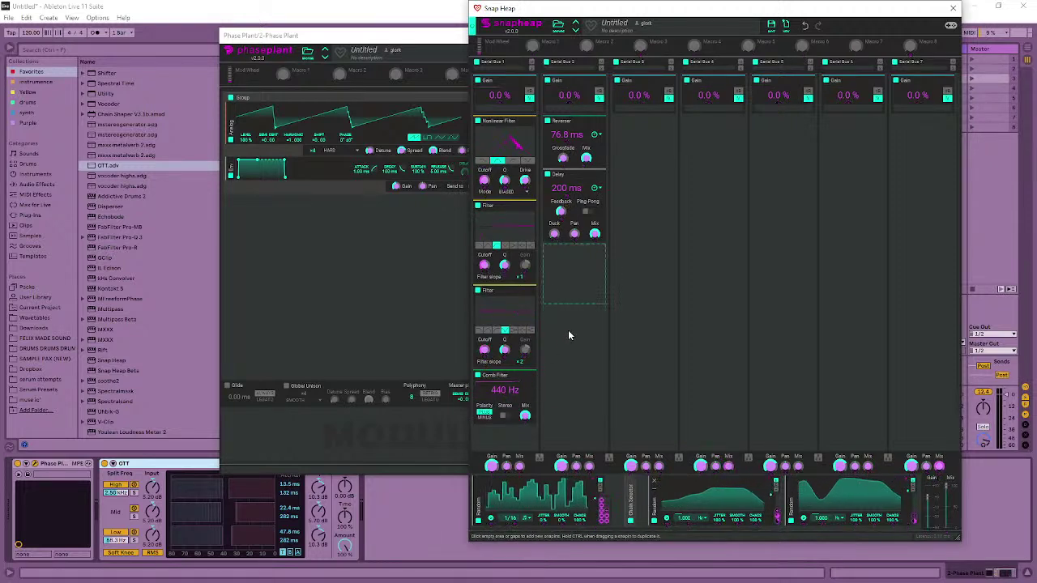
# - Add a Ring Mod followed by a Frequency Shifter to Serial Bus 3
pyautogui.click(639, 138)
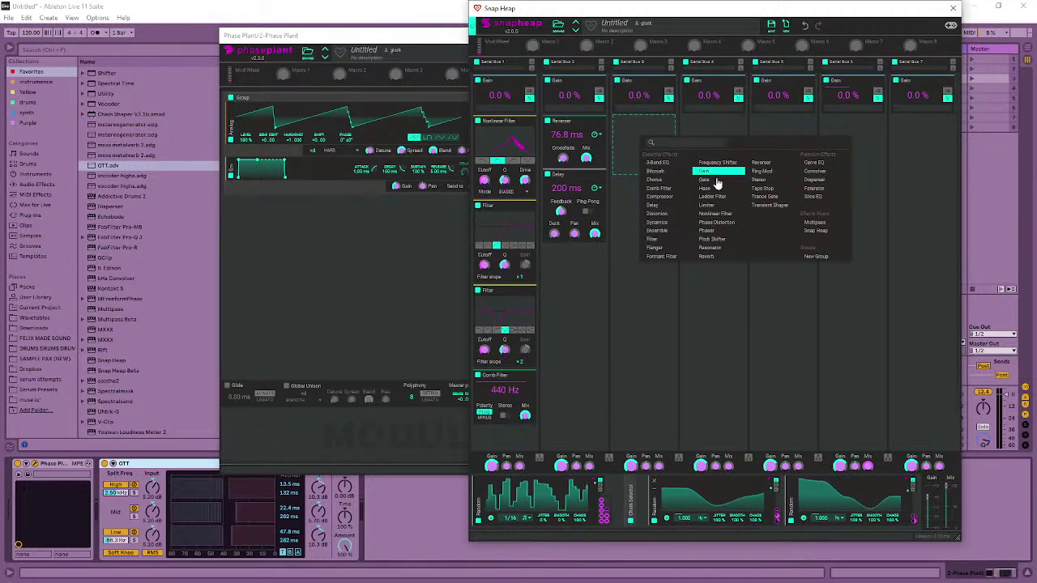
pyautogui.click(771, 172)
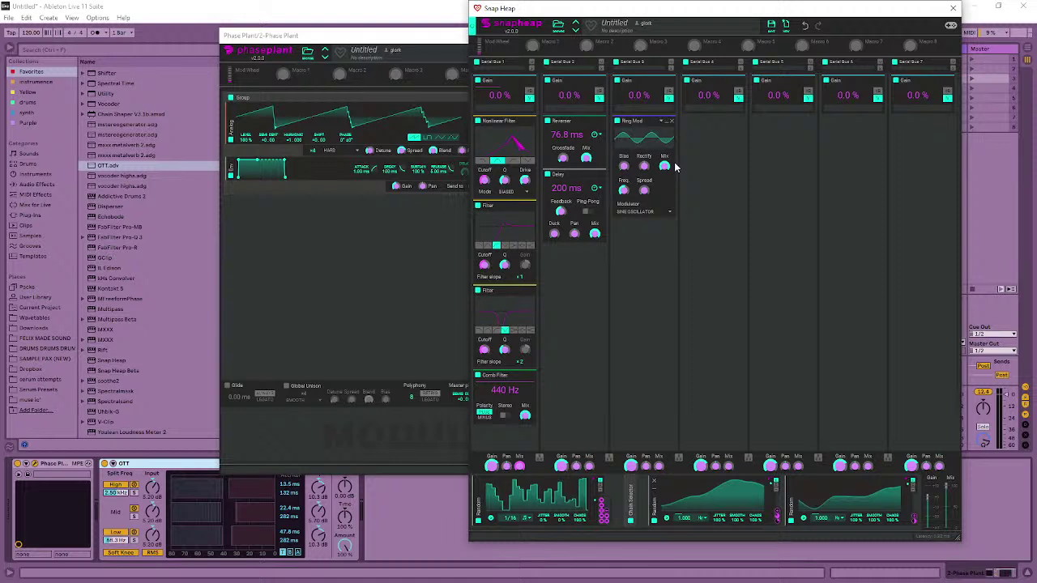
pyautogui.click(636, 243)
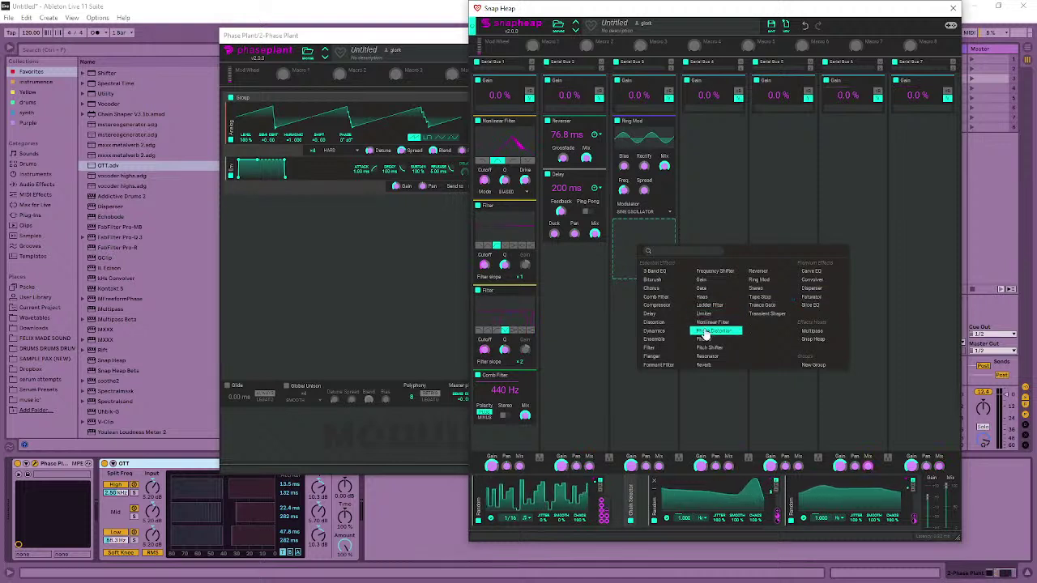
pyautogui.click(710, 271)
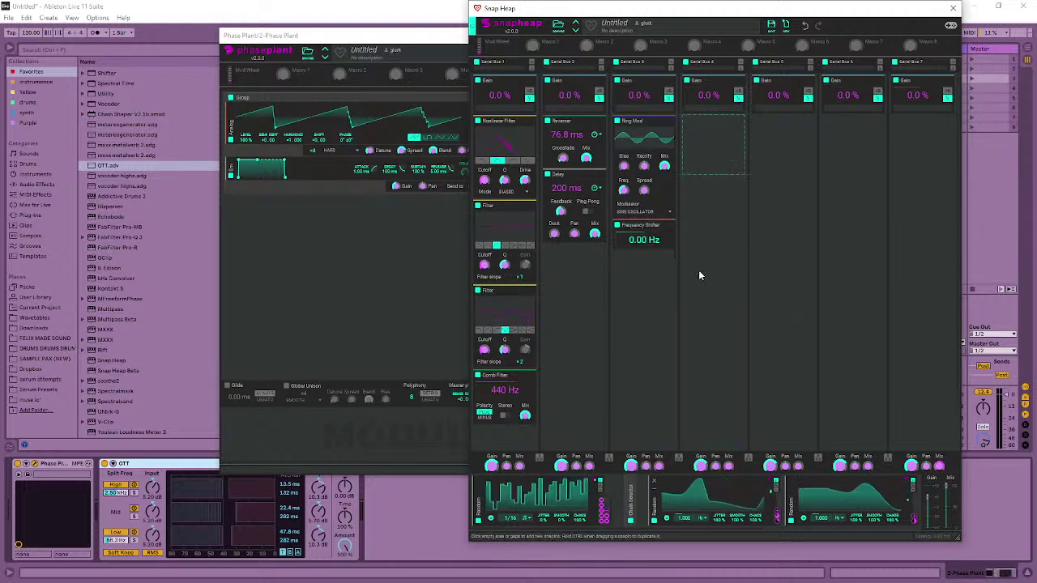
# - Add a Random modulator synced to 1/16 before the LFO and use it to modulate the Frequency Shifter's frequency
pyautogui.moveTo(671, 528); pyautogui.dragTo(841, 526)
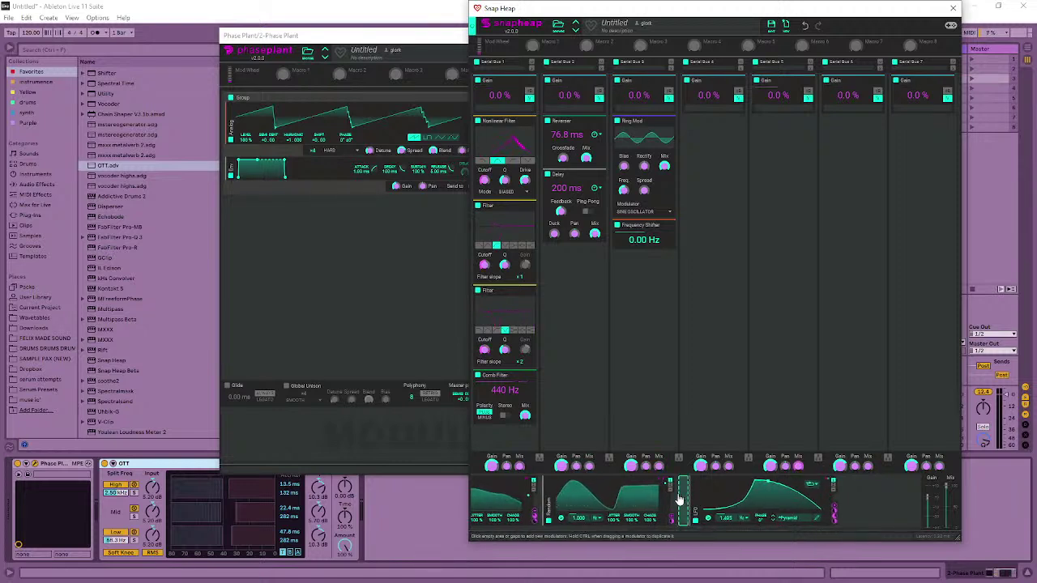
pyautogui.click(684, 501)
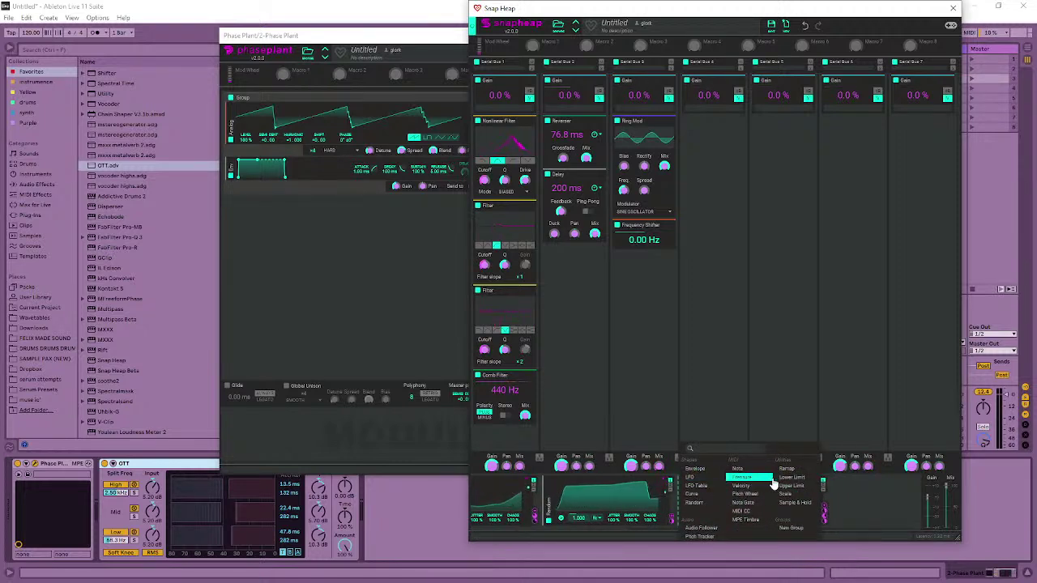
pyautogui.click(705, 503)
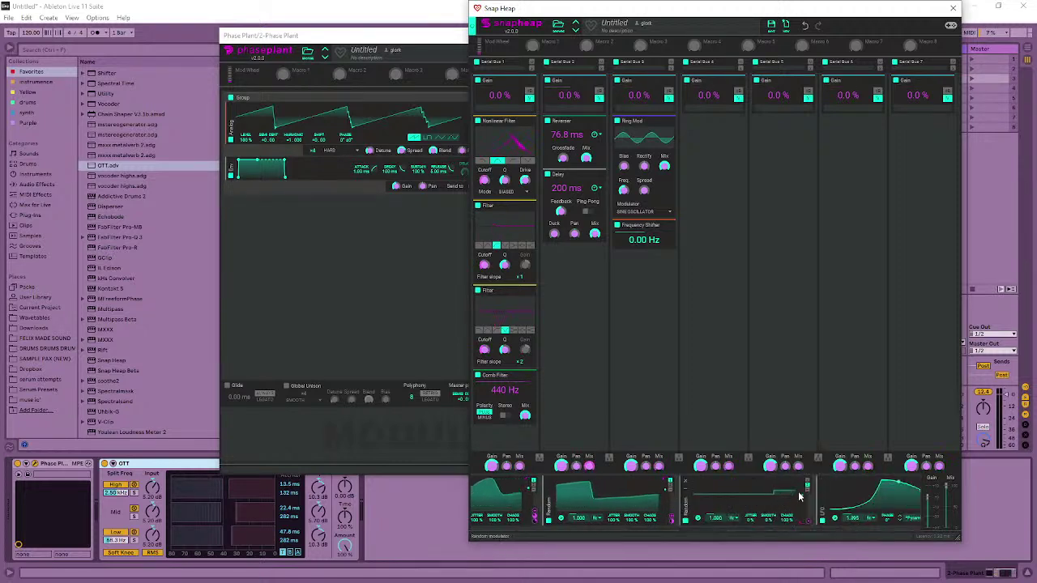
pyautogui.click(733, 518)
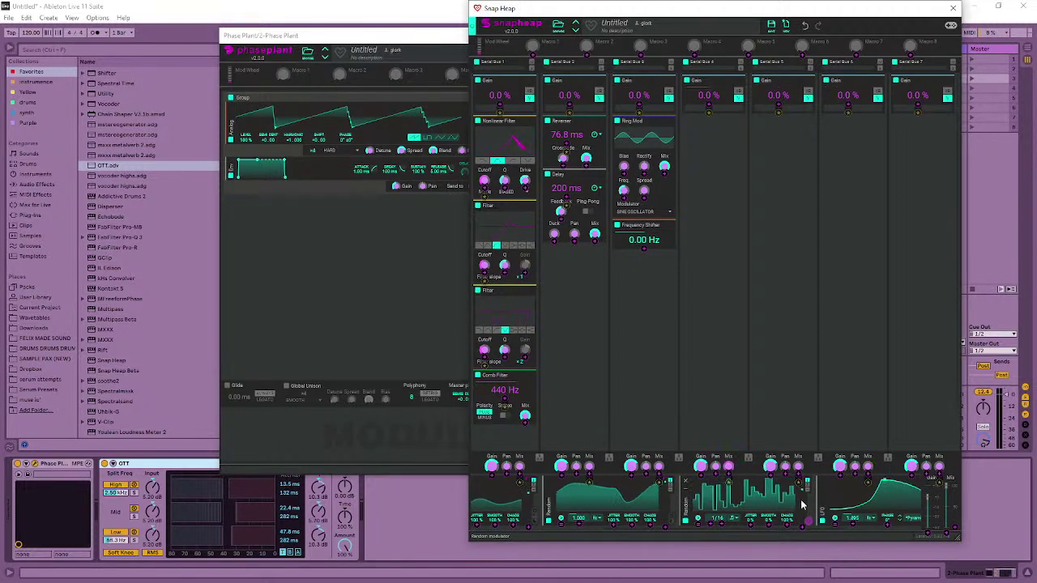
pyautogui.moveTo(804, 485); pyautogui.dragTo(642, 247)
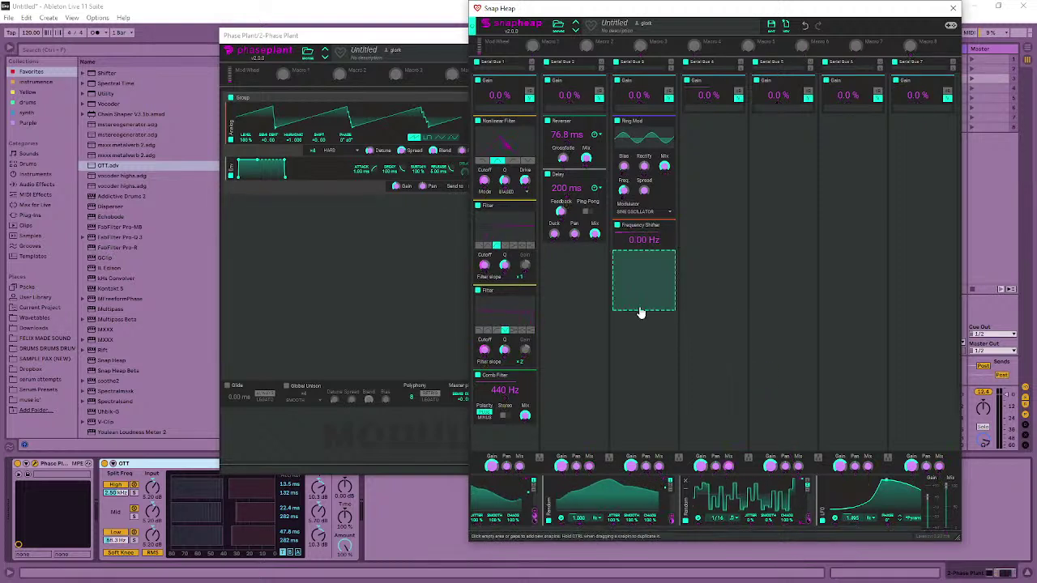
# - Modulate the Ring Mod's frequency on Serial Bus 3 with the smooth 1 Hz Random modulator and adjust its base frequency
pyautogui.moveTo(671, 520); pyautogui.dragTo(671, 521)
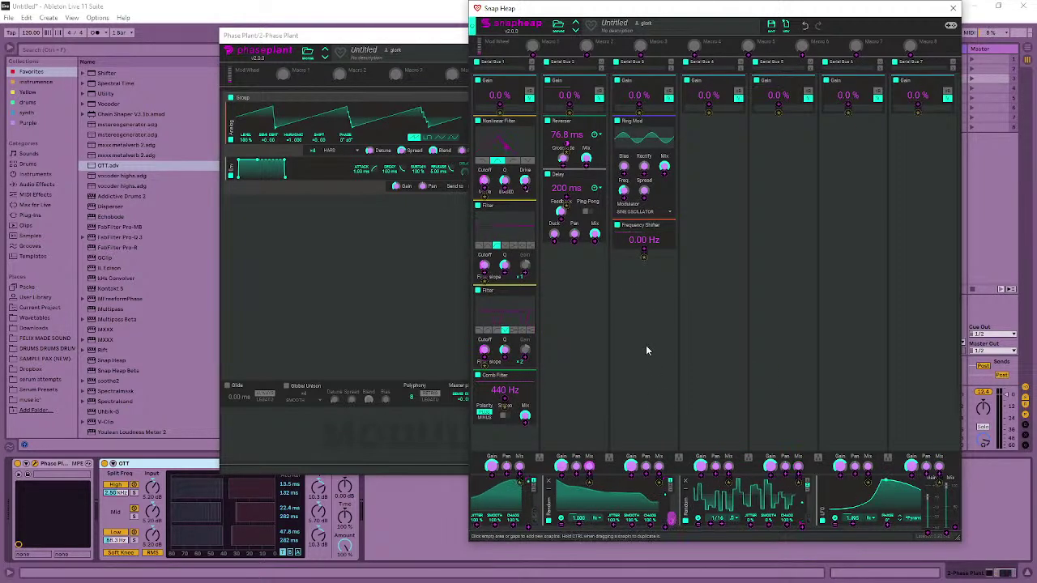
pyautogui.click(644, 251)
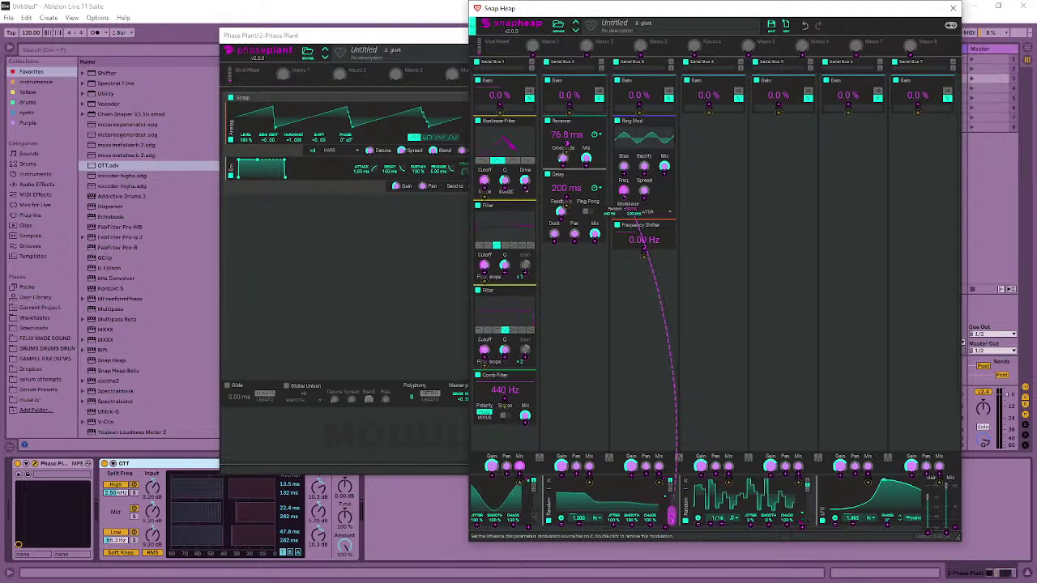
pyautogui.moveTo(644, 251); pyautogui.dragTo(643, 251)
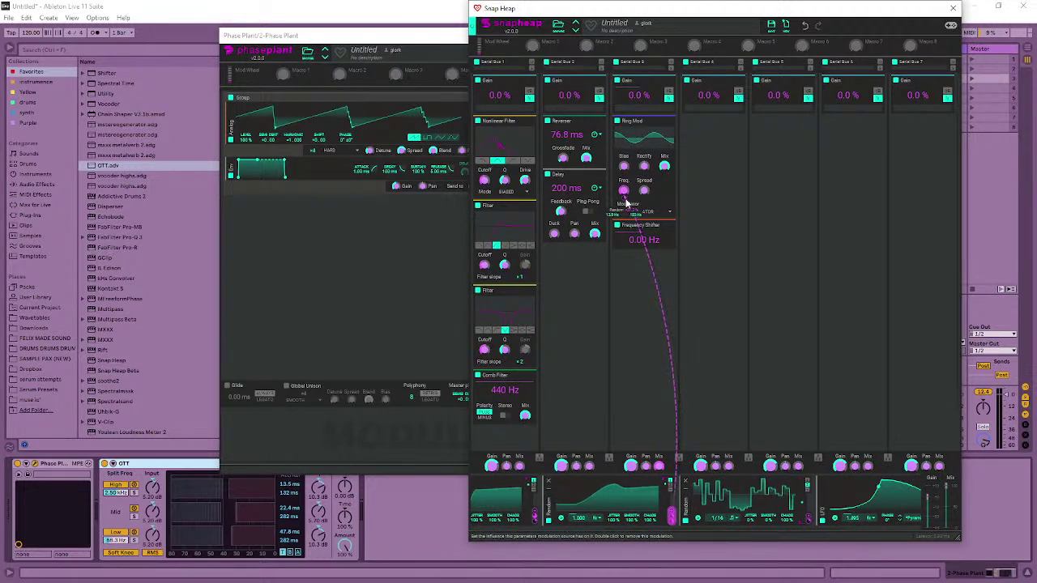
# - Add a Trance Gate with 1/64 resolution to Serial Bus 4
pyautogui.click(713, 145)
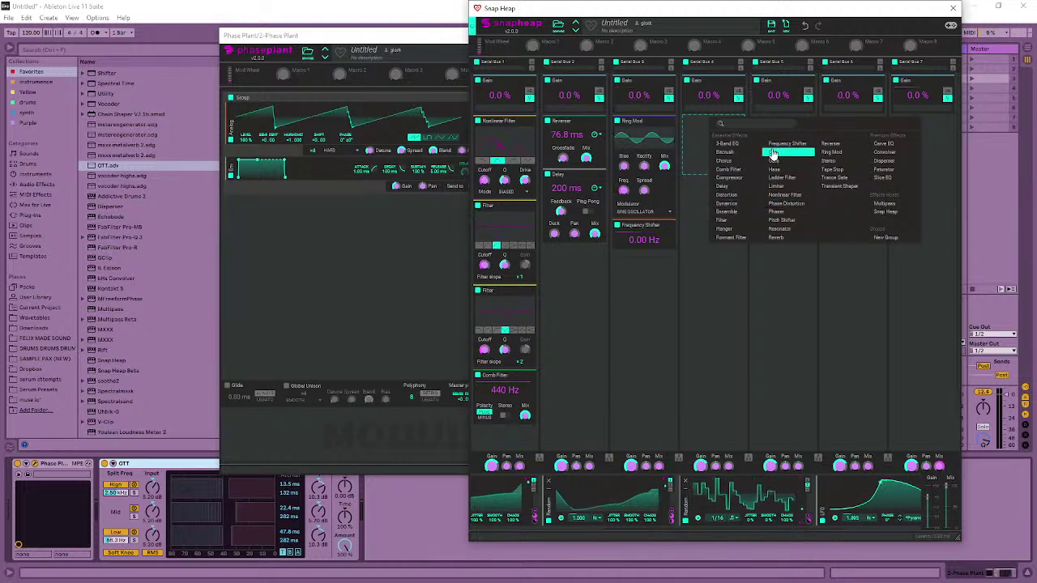
pyautogui.click(845, 178)
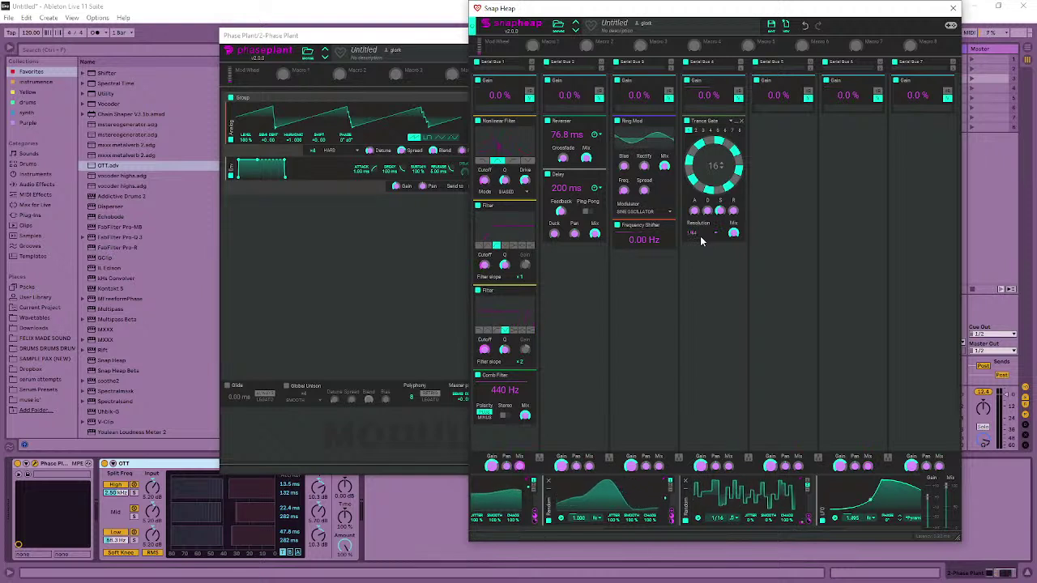
pyautogui.click(774, 128)
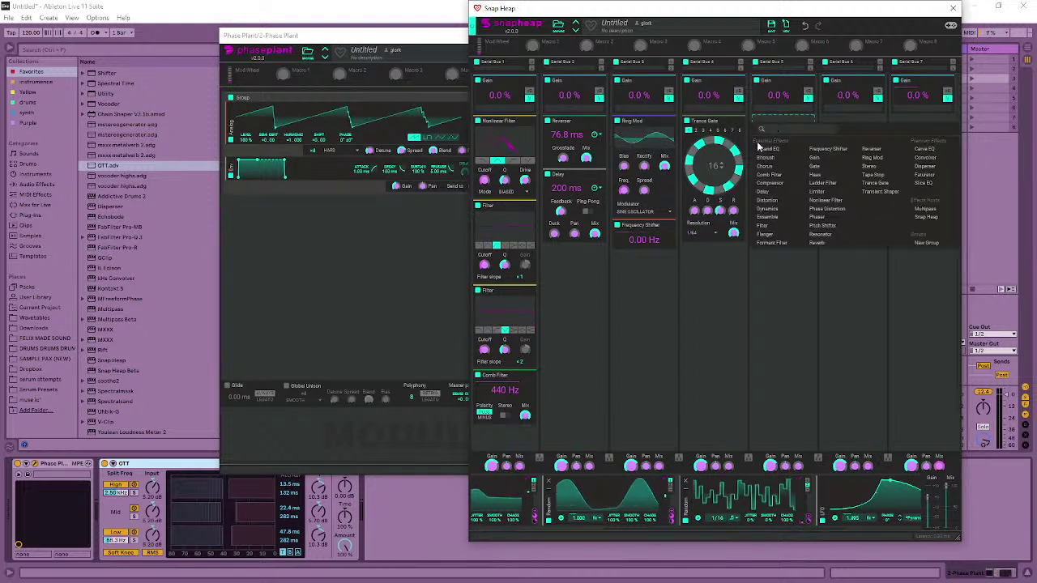
pyautogui.click(701, 269)
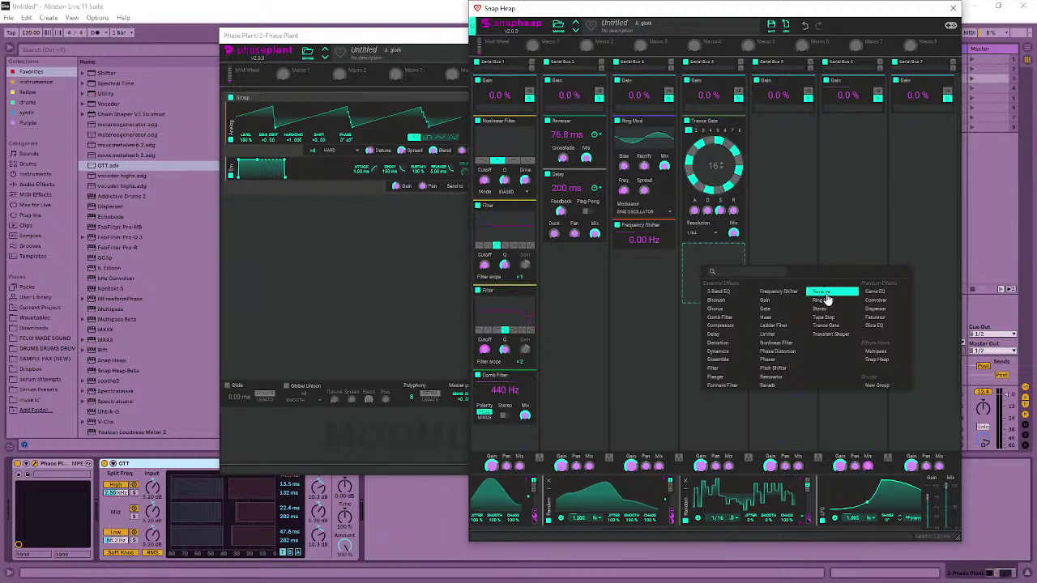
# - Add a Resonator at 8.18 Hz to Serial Bus 5 and modulate its frequency with the smooth 1 Hz Random modulator
pyautogui.click(779, 134)
pyautogui.click(777, 130)
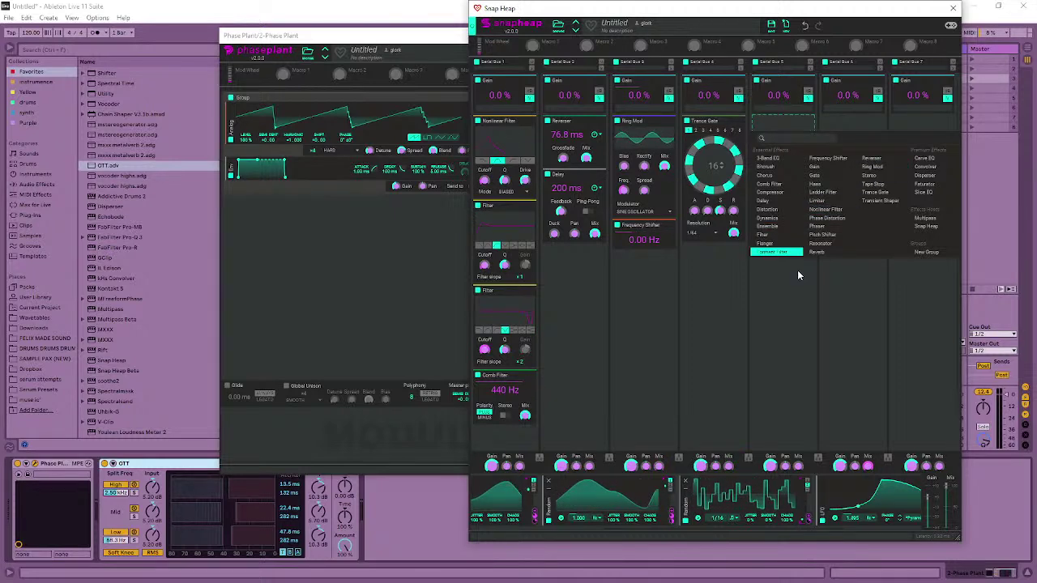
pyautogui.click(820, 247)
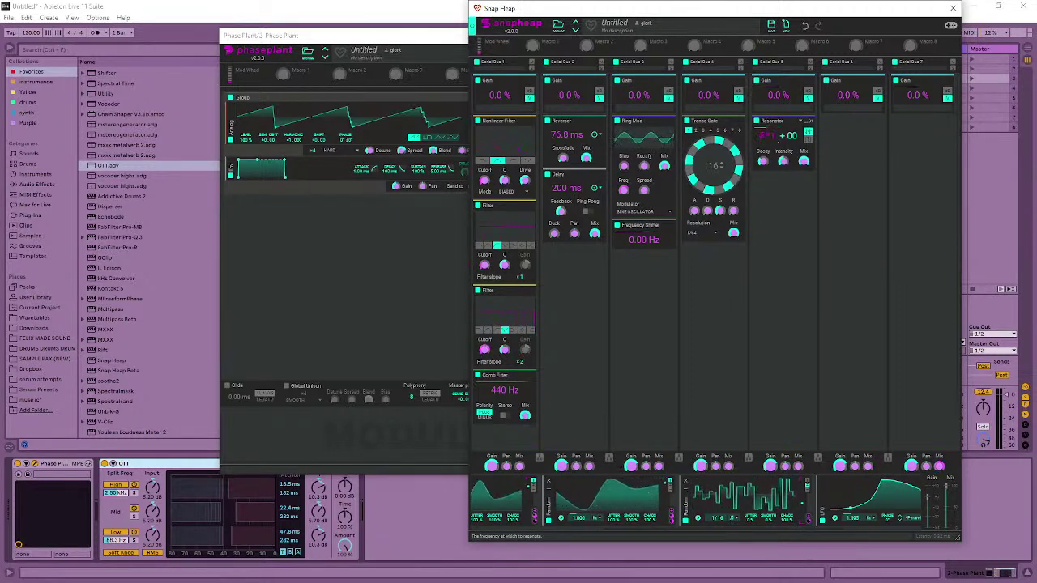
pyautogui.click(672, 516)
# - Duplicate the Resonator twice on Serial Bus 5, modulating the copies' frequencies with the 1/16 Random and a smooth 1 Hz Random modulator
pyautogui.moveTo(777, 144); pyautogui.dragTo(778, 200)
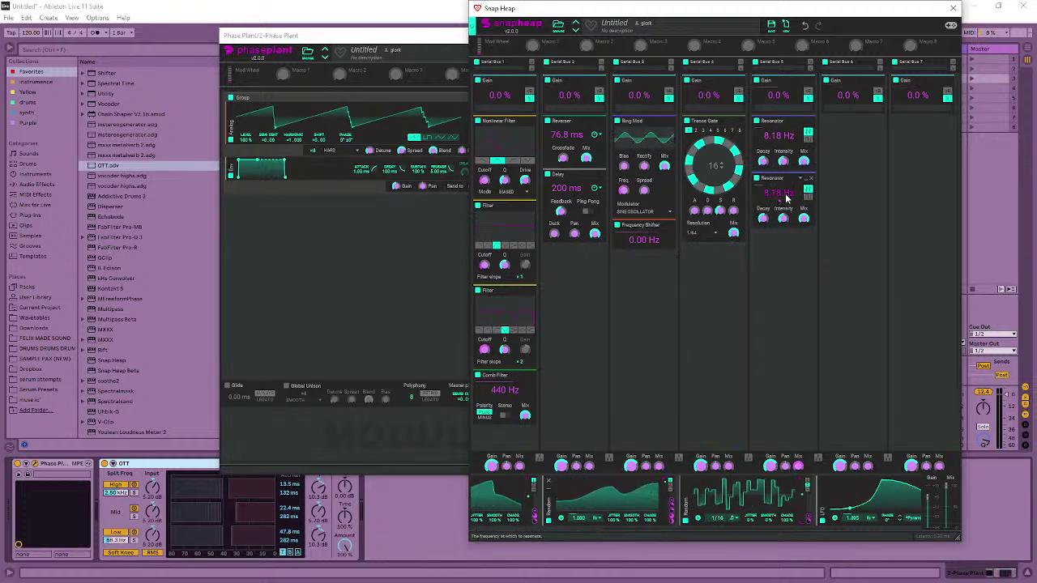
pyautogui.moveTo(685, 485); pyautogui.dragTo(773, 203)
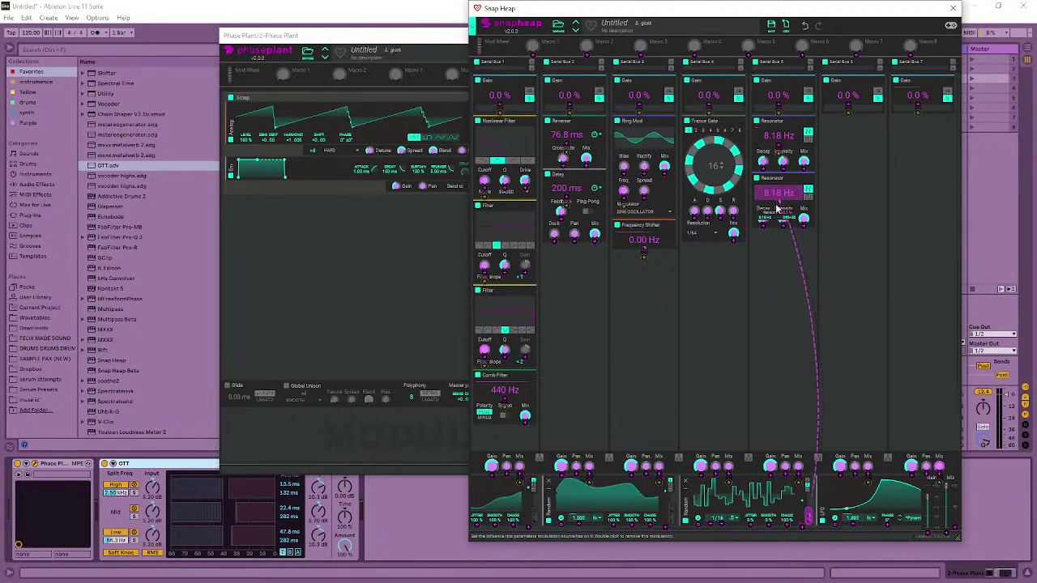
pyautogui.hotkey('ctrl', 'd')
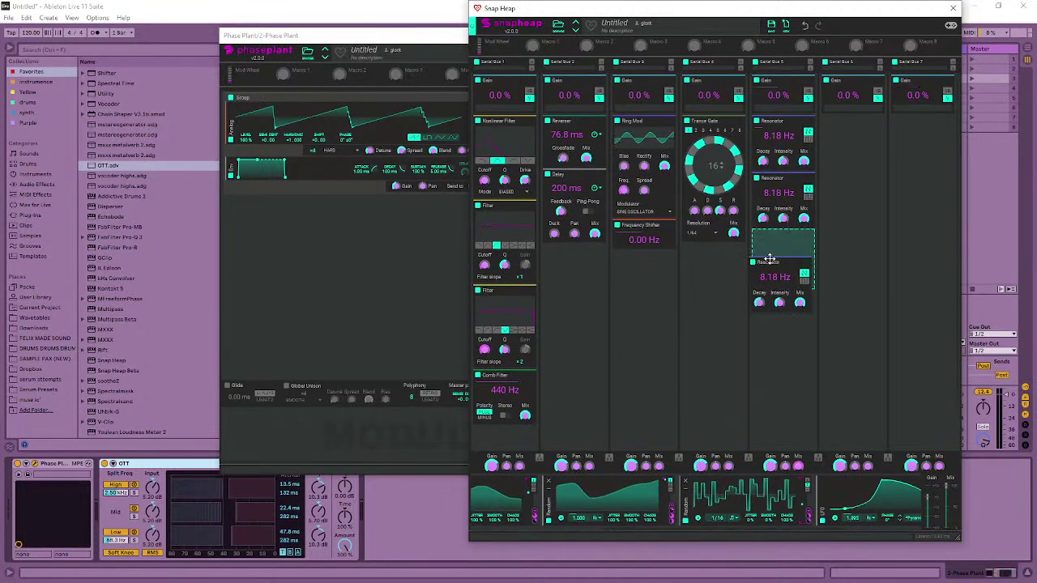
pyautogui.moveTo(806, 528); pyautogui.dragTo(737, 533)
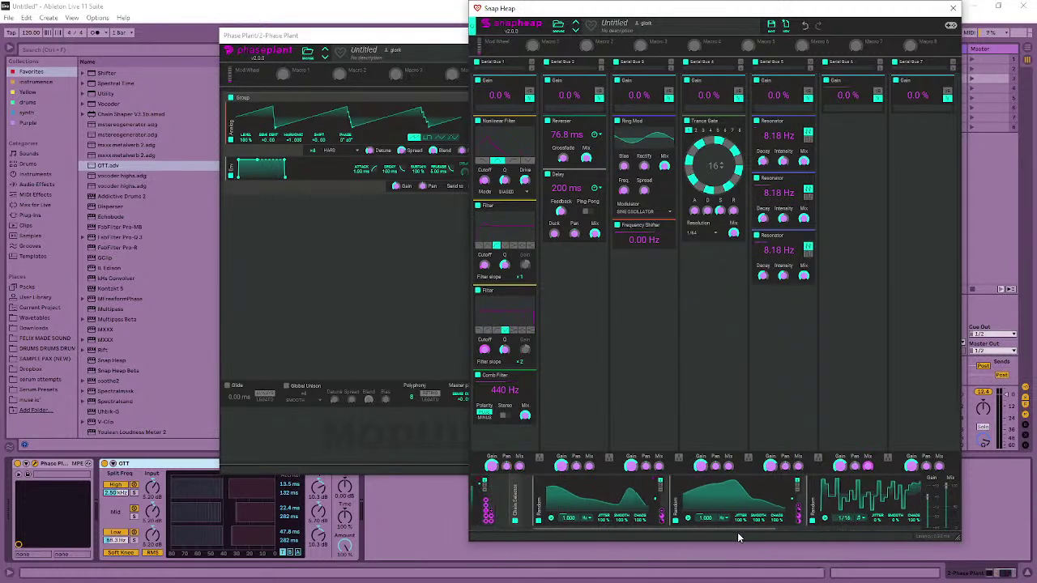
pyautogui.moveTo(663, 512); pyautogui.dragTo(762, 277)
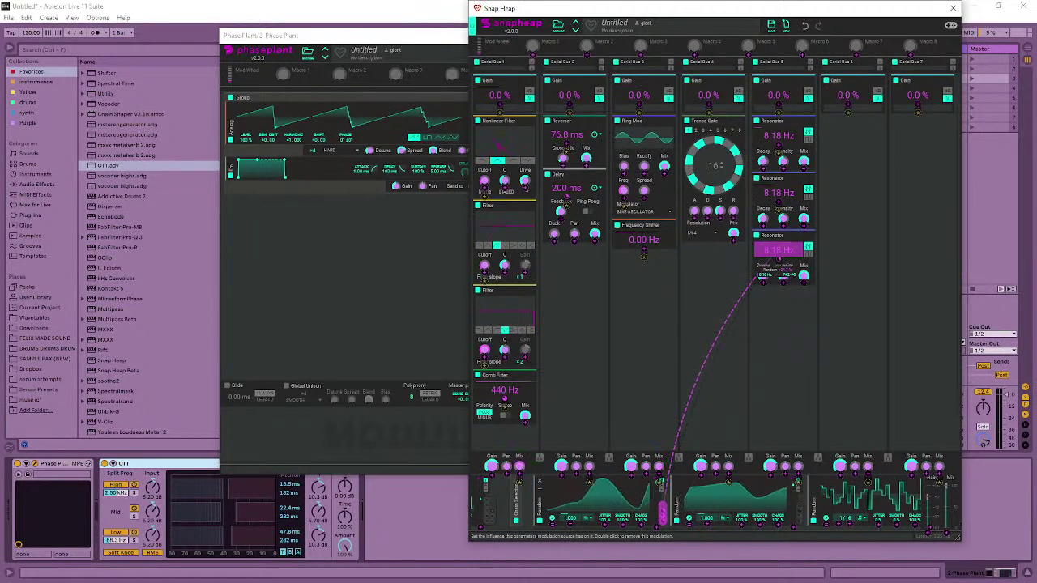
pyautogui.doubleClick(761, 277)
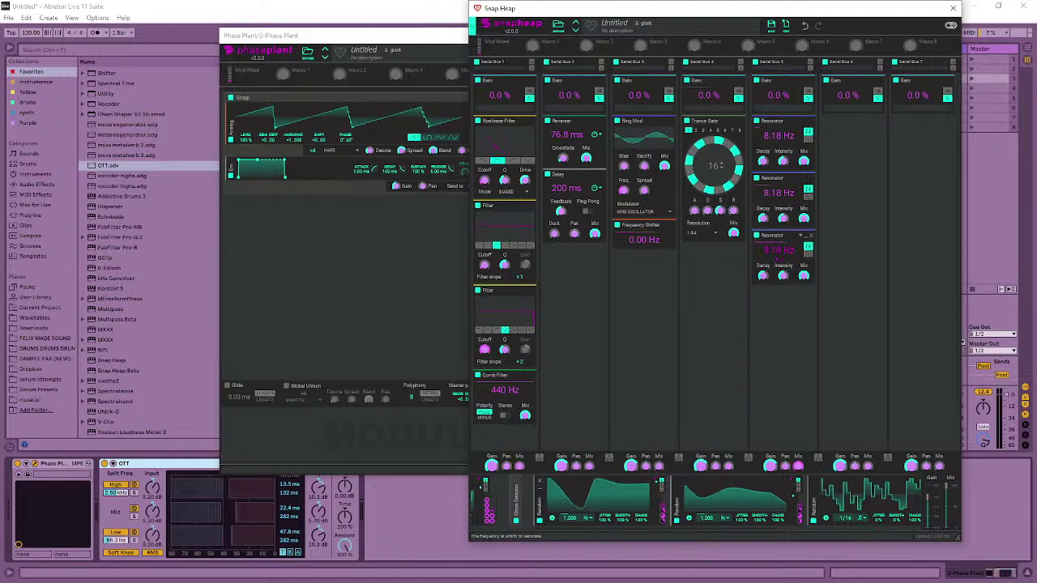
pyautogui.hotkey('ctrl', 'z')
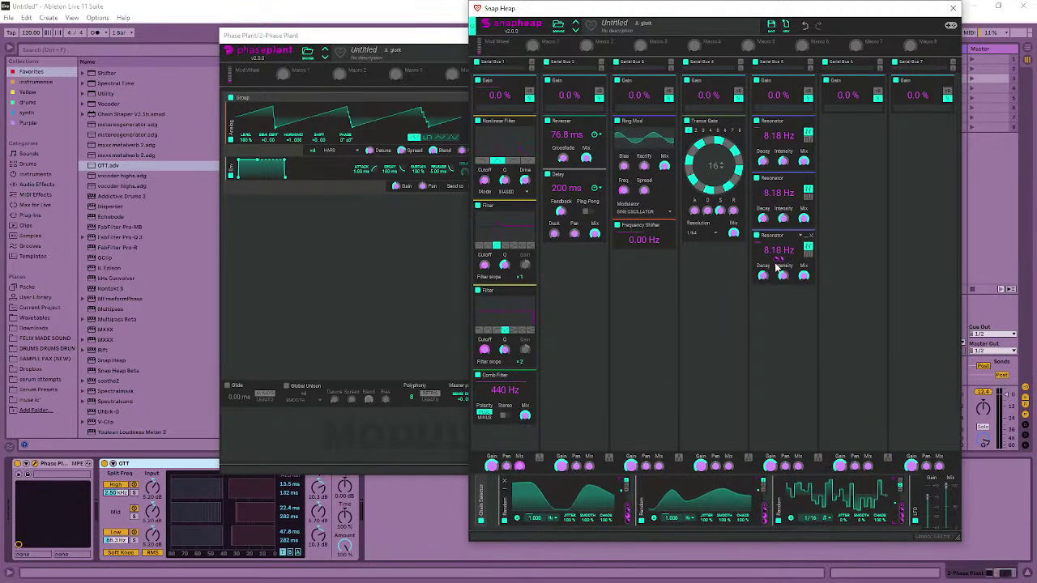
# - Add a Ring Mod to the end of Serial Bus 5, below the third Resonator
pyautogui.click(853, 131)
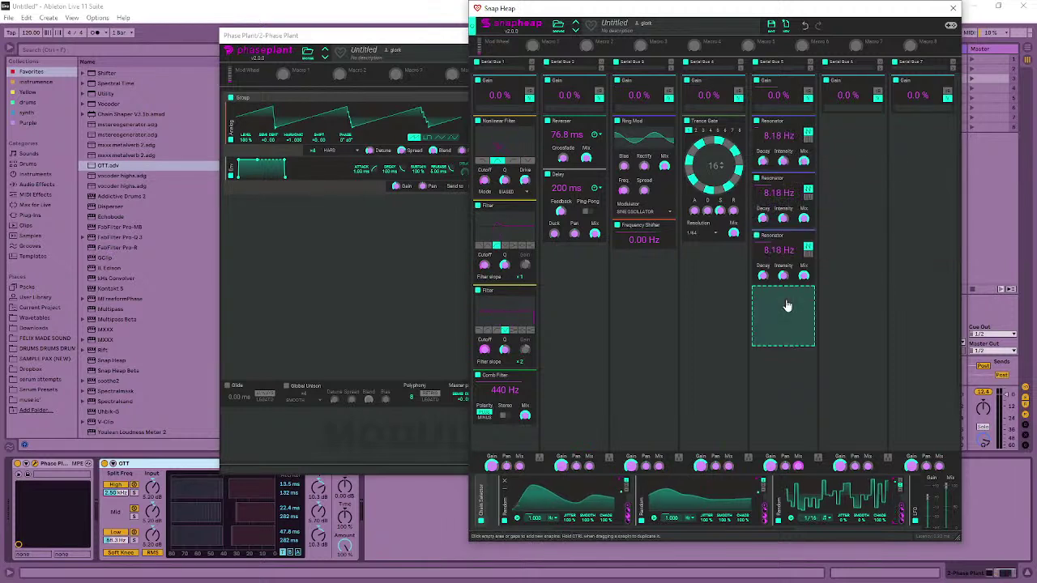
pyautogui.click(784, 293)
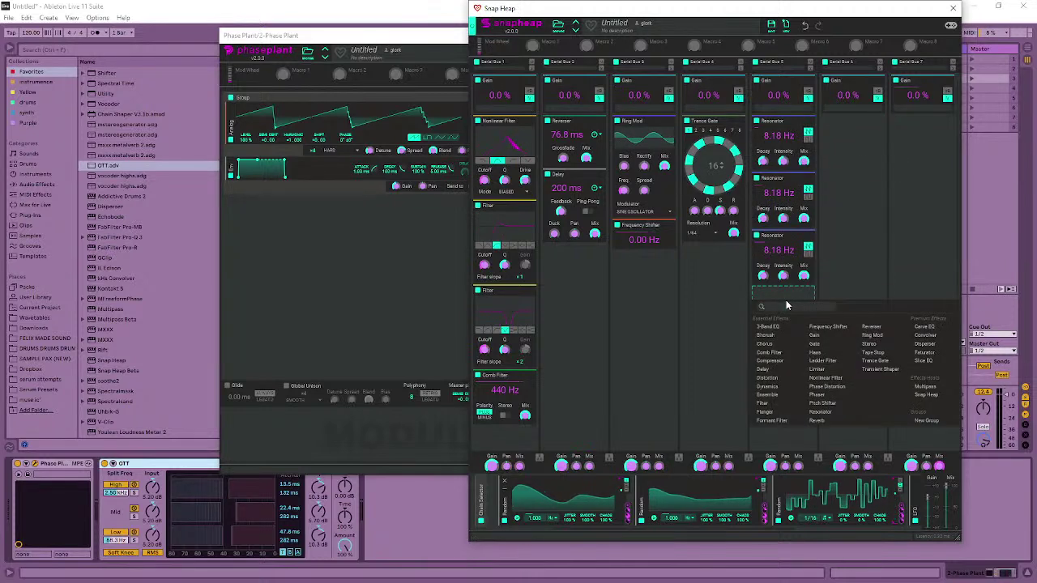
pyautogui.click(870, 335)
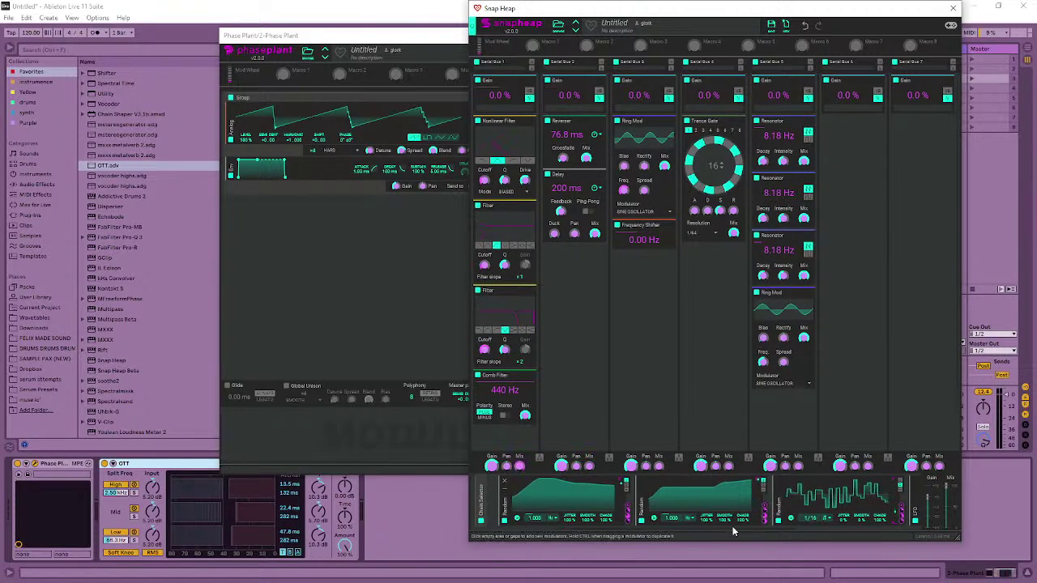
# - Modulate the new Ring Mod's frequency with the LFO and move it directly after the first Resonator on Serial Bus 5
pyautogui.moveTo(723, 529); pyautogui.dragTo(817, 538)
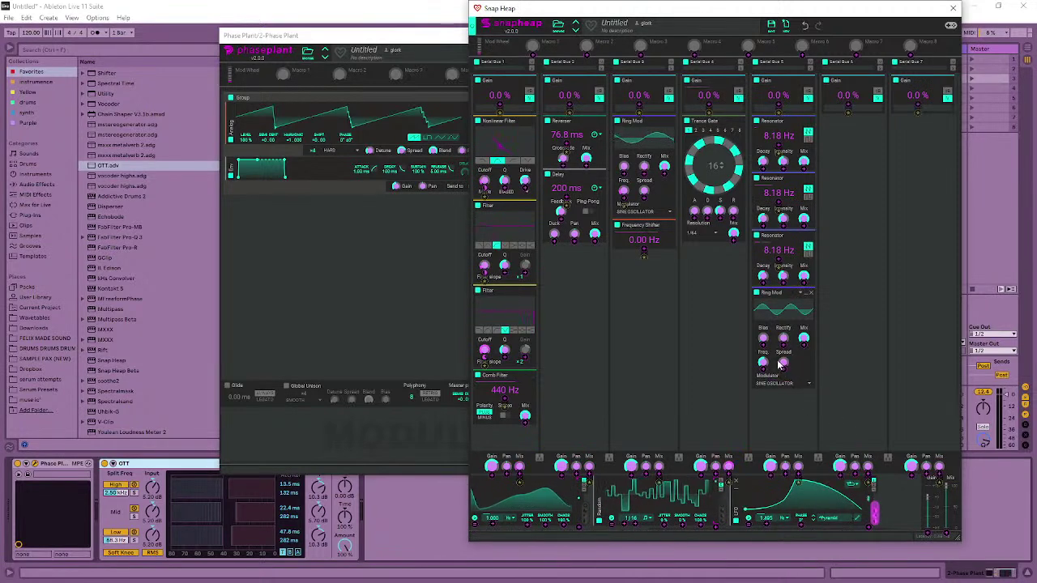
pyautogui.moveTo(875, 510); pyautogui.dragTo(764, 357)
pyautogui.moveTo(774, 295); pyautogui.dragTo(776, 187)
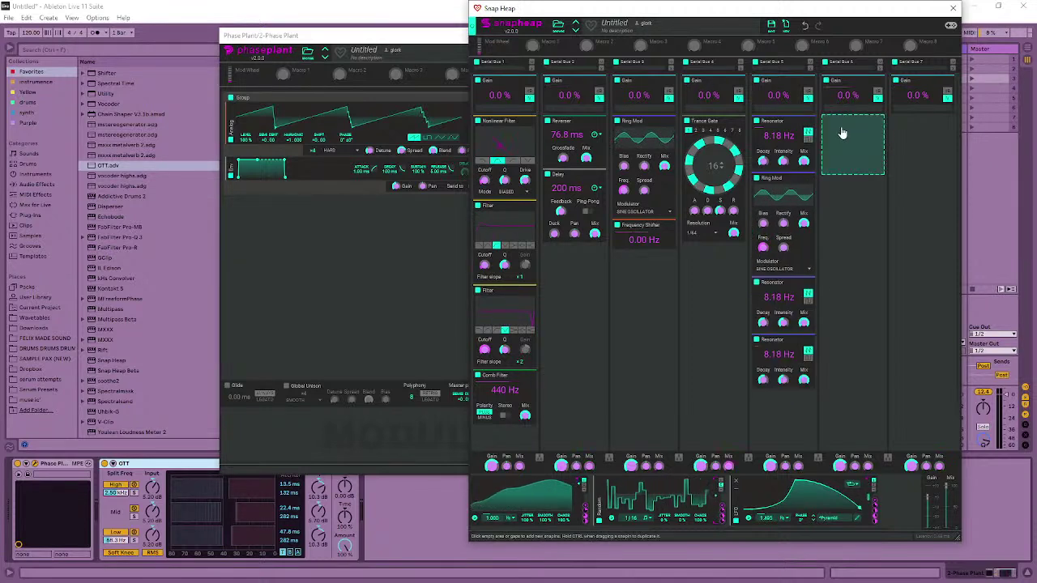
# - Add a Pitch Shifter to Serial Bus 6 and modulate its pitch with the 1/16 Random modulator
pyautogui.click(842, 132)
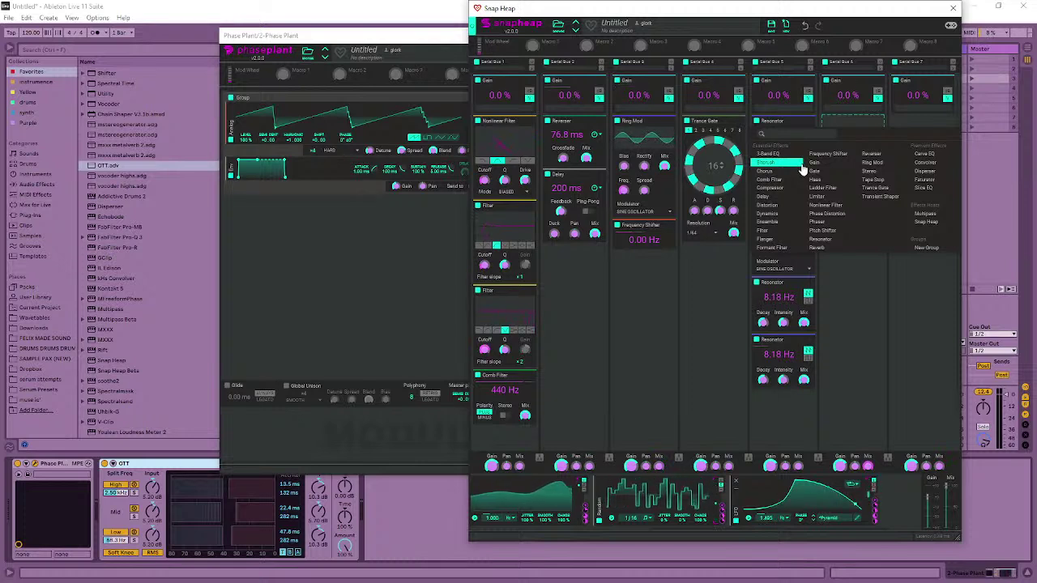
pyautogui.click(834, 232)
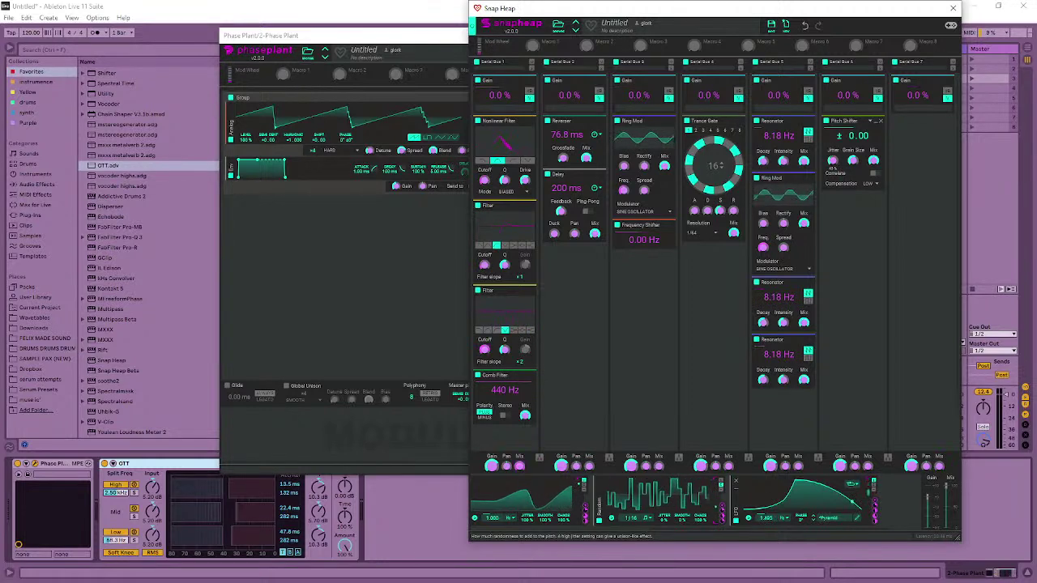
pyautogui.moveTo(723, 509); pyautogui.dragTo(838, 196)
pyautogui.moveTo(859, 142); pyautogui.dragTo(834, 161)
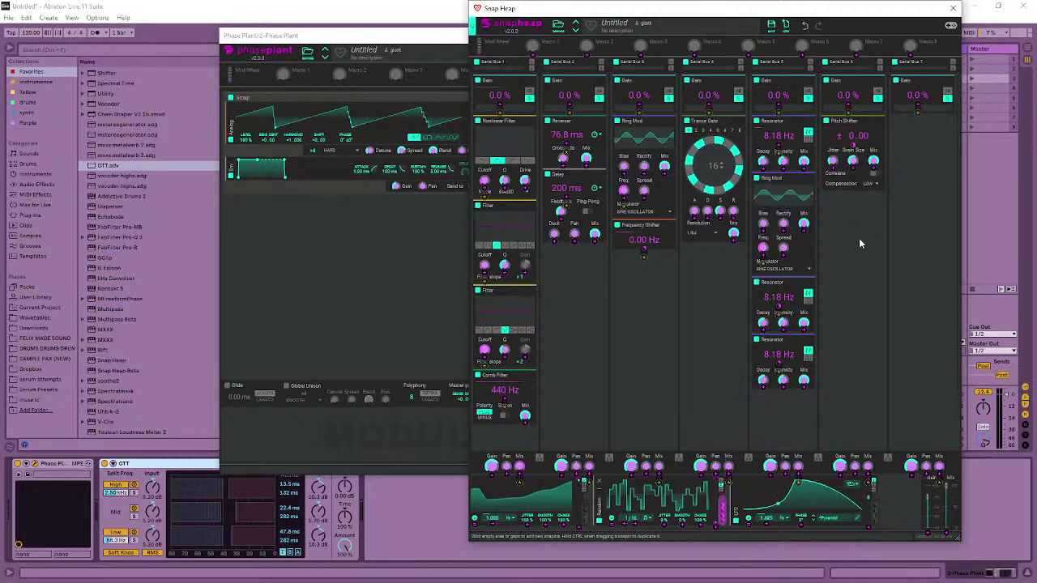
# - Add a Filter to Serial Bus 7 and a second LFO at the end of the modulator row
pyautogui.click(908, 139)
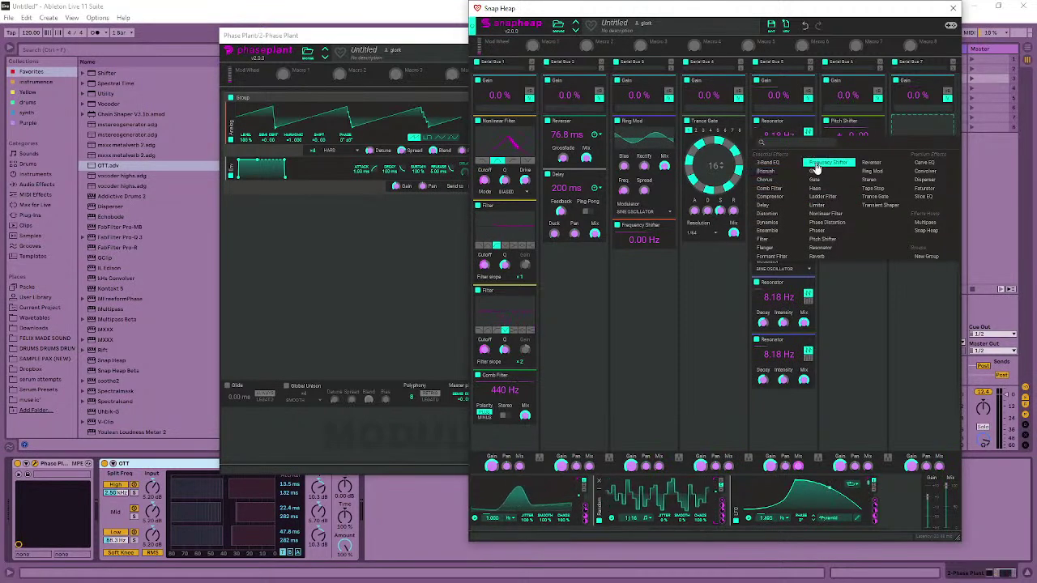
pyautogui.click(786, 239)
pyautogui.hscroll(3, 642, 519)
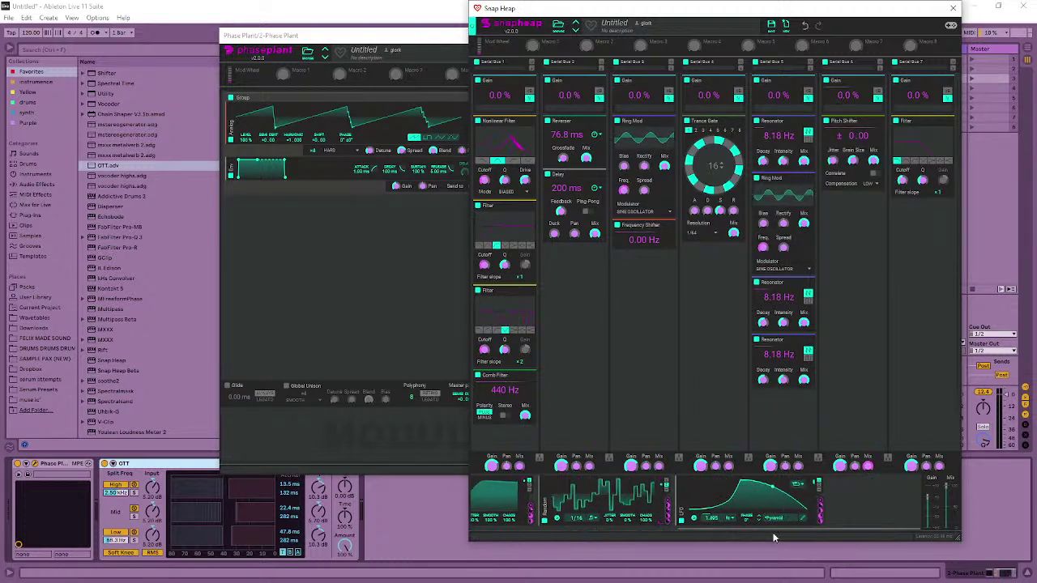
pyautogui.click(869, 498)
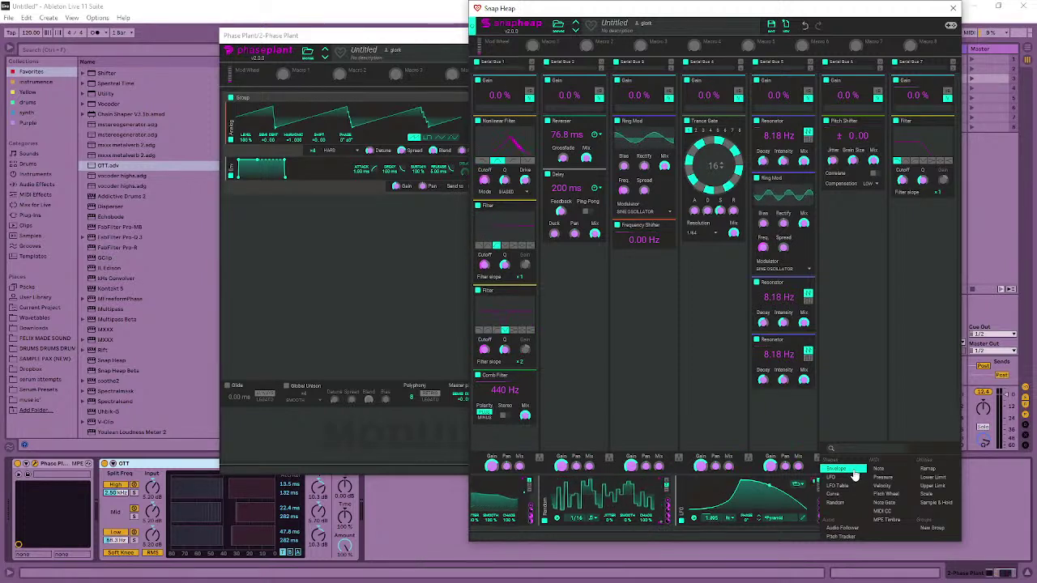
pyautogui.click(846, 478)
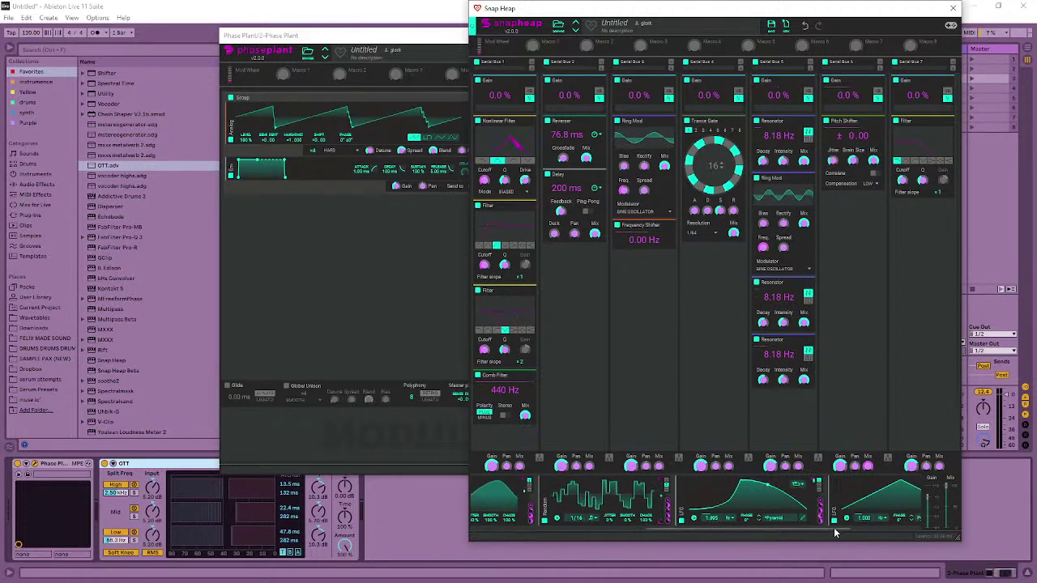
pyautogui.hscroll(2, 813, 529)
# - Reshape the new LFO's curve into a smooth decay that starts at 100%, falls quickly and tails off to zero
pyautogui.click(796, 485)
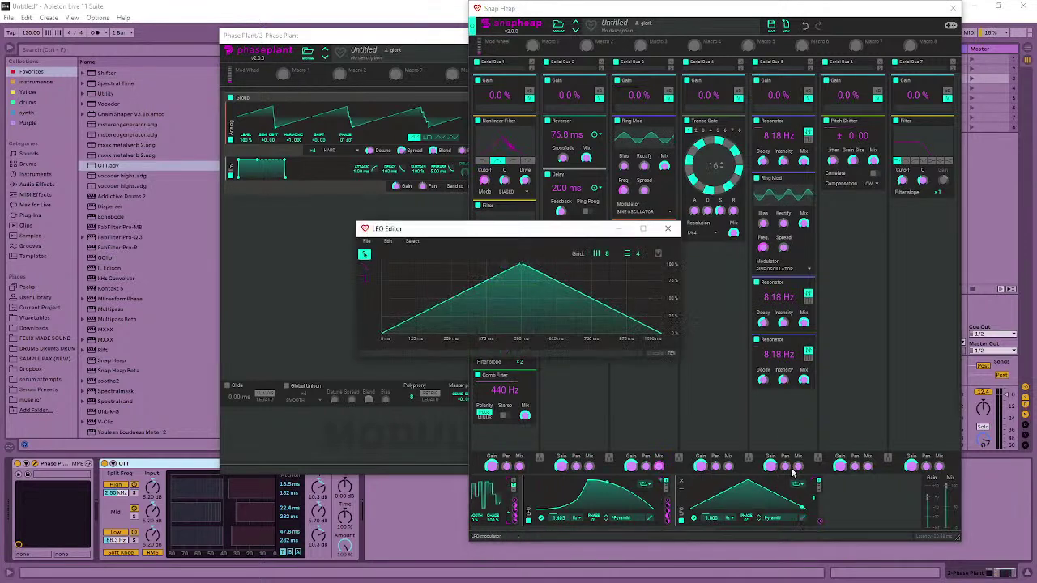
pyautogui.moveTo(521, 266); pyautogui.dragTo(383, 264)
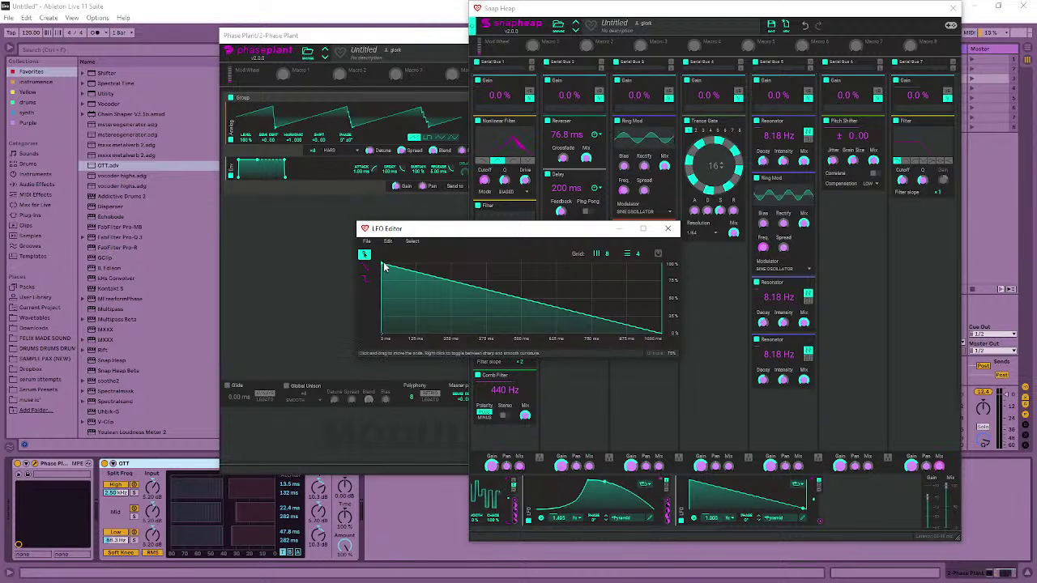
pyautogui.moveTo(383, 264); pyautogui.dragTo(463, 264)
pyautogui.moveTo(423, 298); pyautogui.dragTo(440, 275)
pyautogui.moveTo(561, 299); pyautogui.dragTo(509, 311)
pyautogui.moveTo(434, 270); pyautogui.dragTo(377, 264)
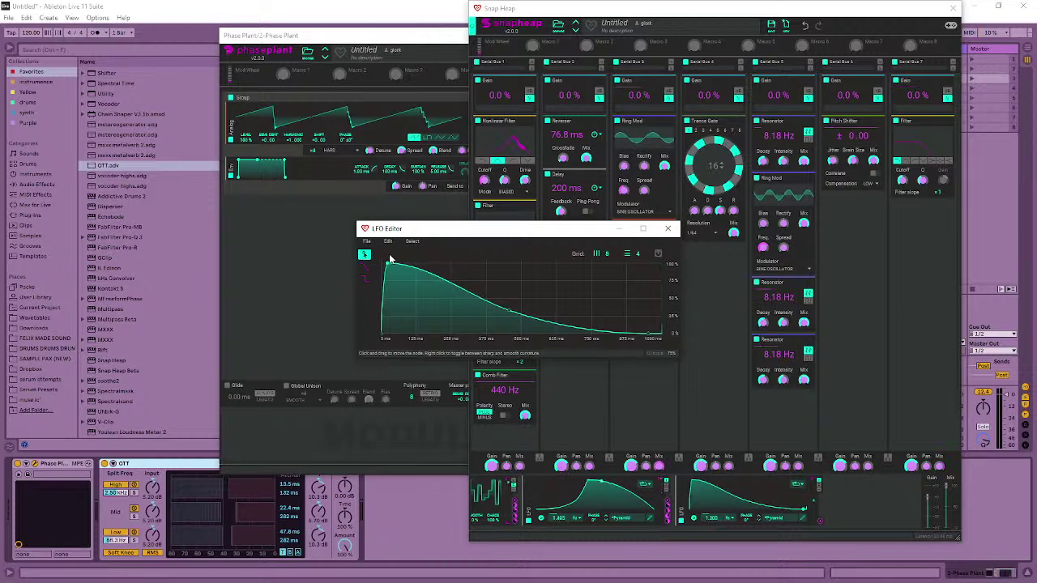
pyautogui.moveTo(513, 308); pyautogui.dragTo(455, 320)
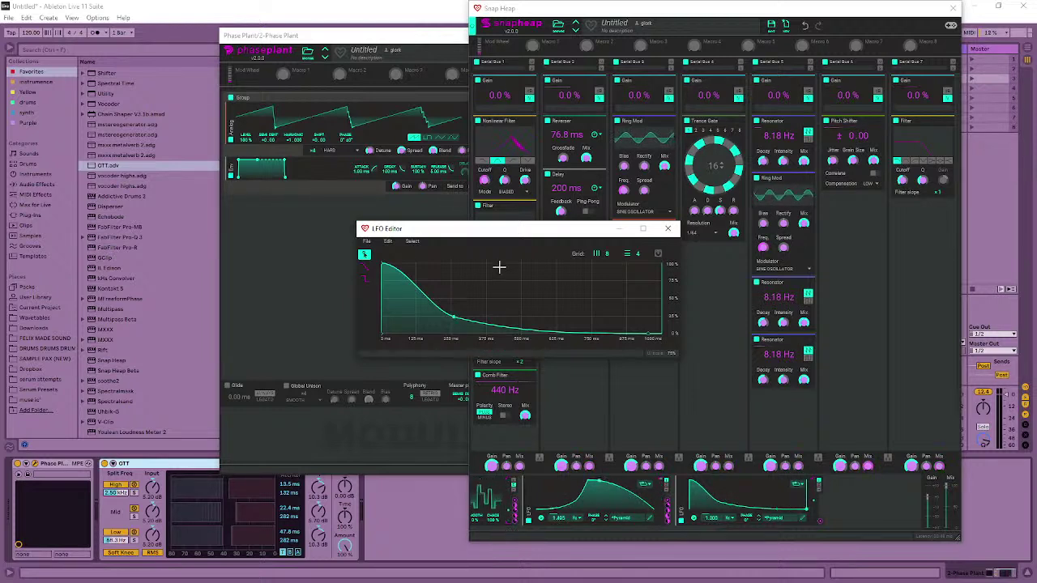
# - Move the LFO Editor aside and set the new LFO's rate to about 2.4 Hz
pyautogui.moveTo(512, 239); pyautogui.dragTo(851, 208)
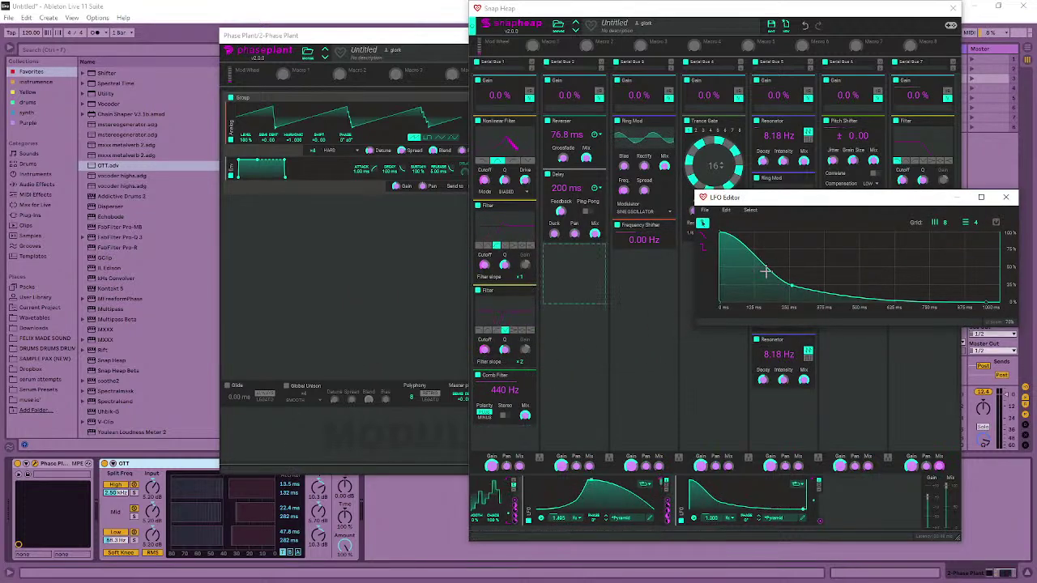
pyautogui.moveTo(765, 203); pyautogui.dragTo(322, 185)
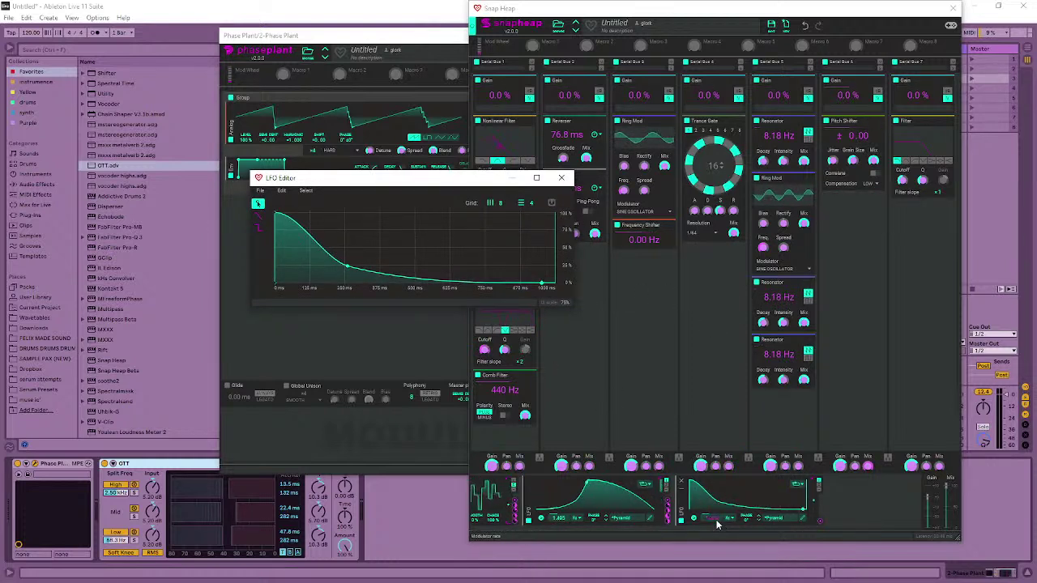
pyautogui.moveTo(814, 526); pyautogui.dragTo(741, 539)
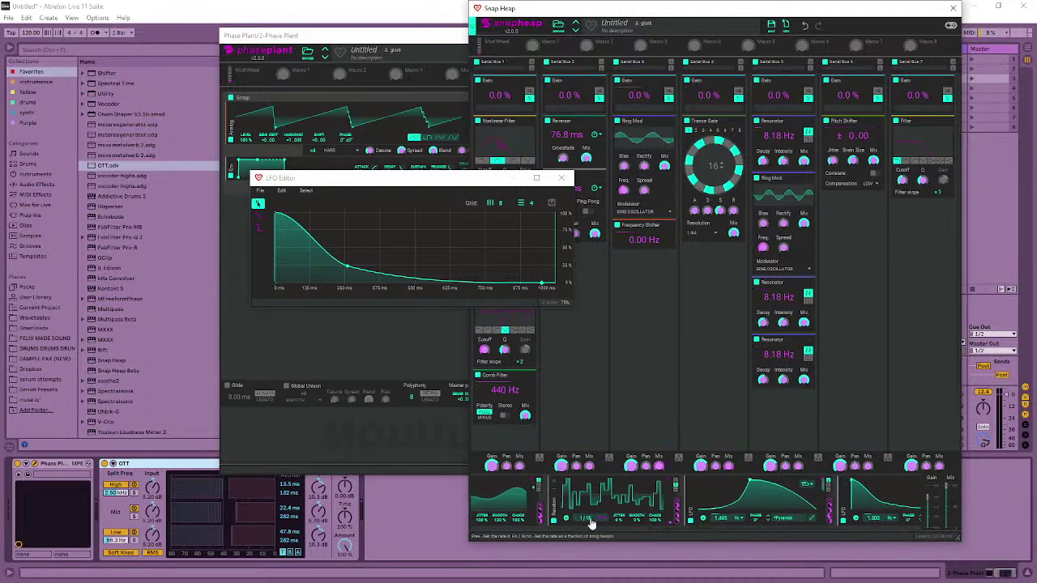
pyautogui.moveTo(540, 509); pyautogui.dragTo(872, 518)
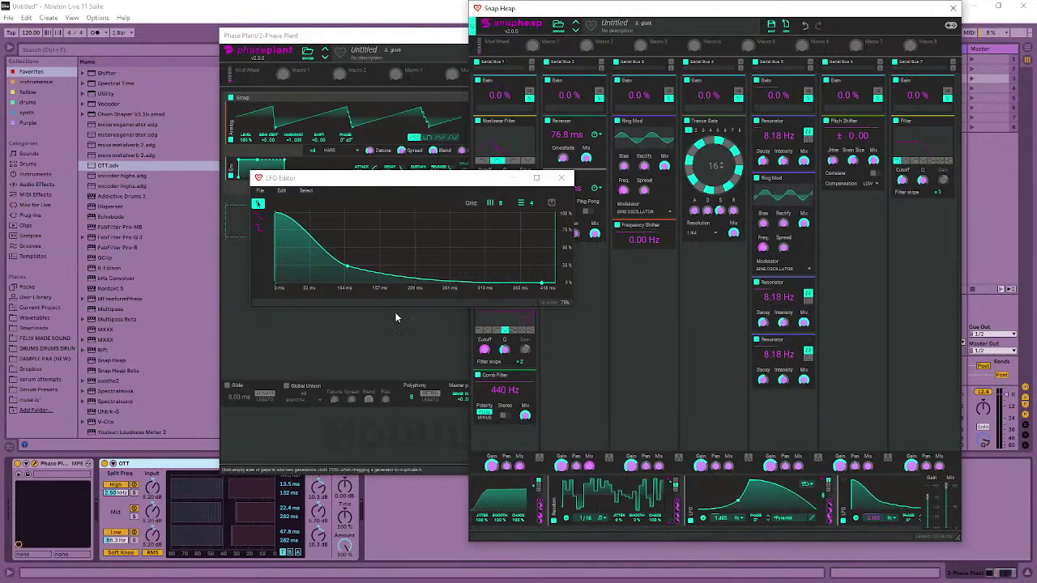
# - Close the LFO Editor and move the Frequency Shifter before the Ring Mod on Serial Bus 3
pyautogui.click(380, 350)
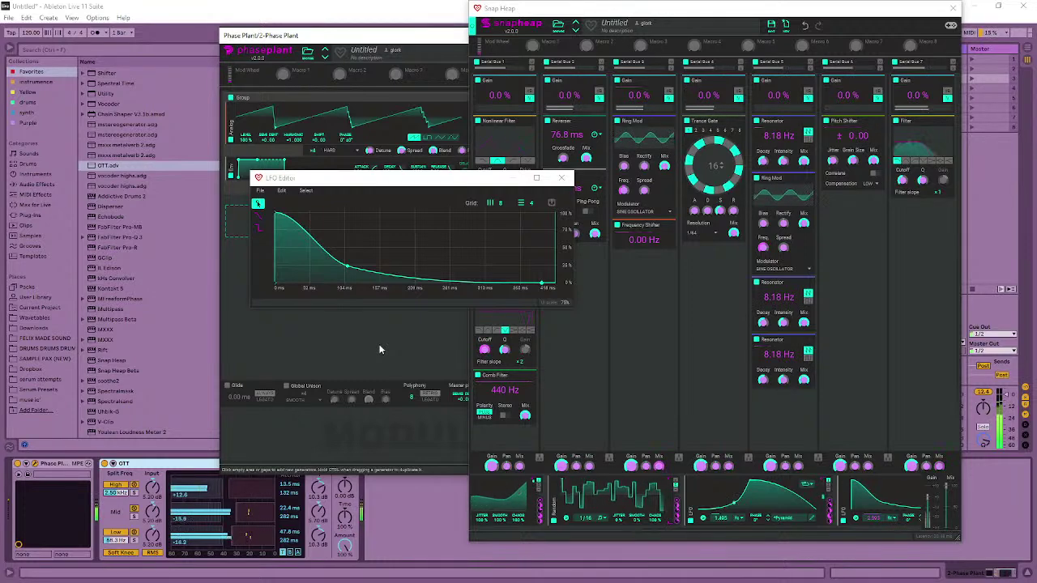
pyautogui.moveTo(473, 179); pyautogui.dragTo(771, 182)
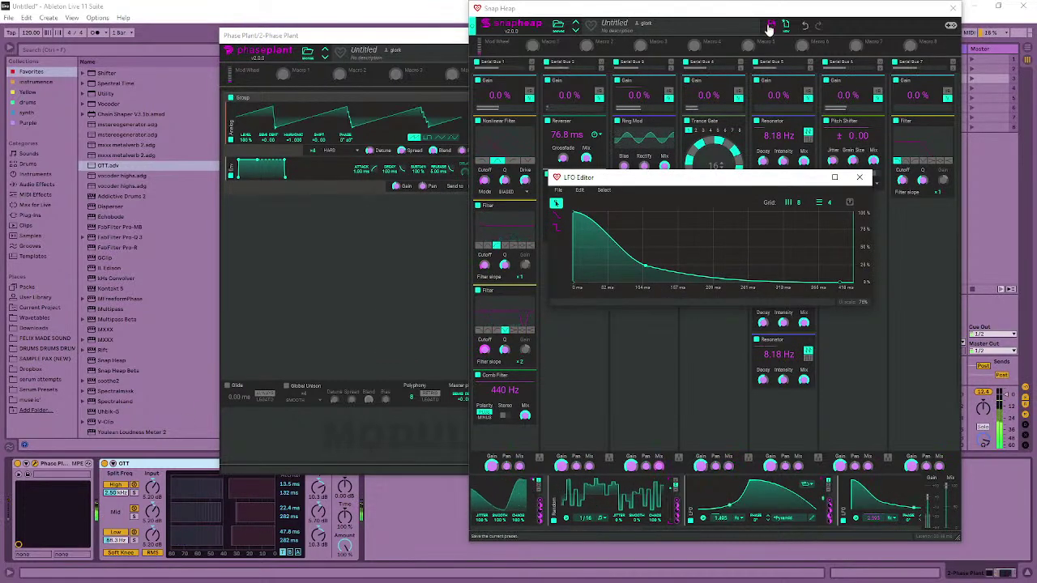
pyautogui.click(862, 180)
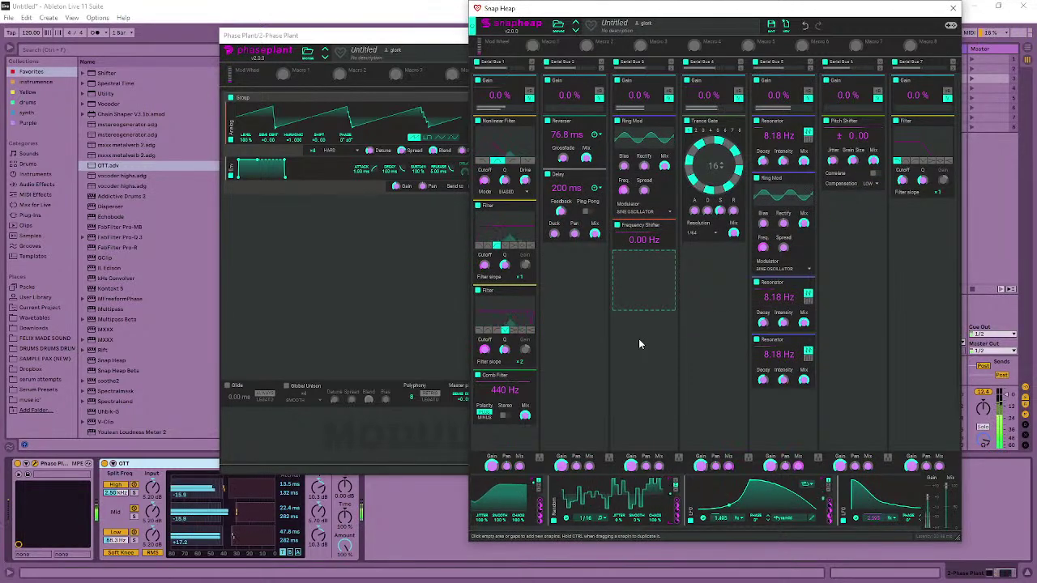
pyautogui.moveTo(650, 224); pyautogui.dragTo(648, 128)
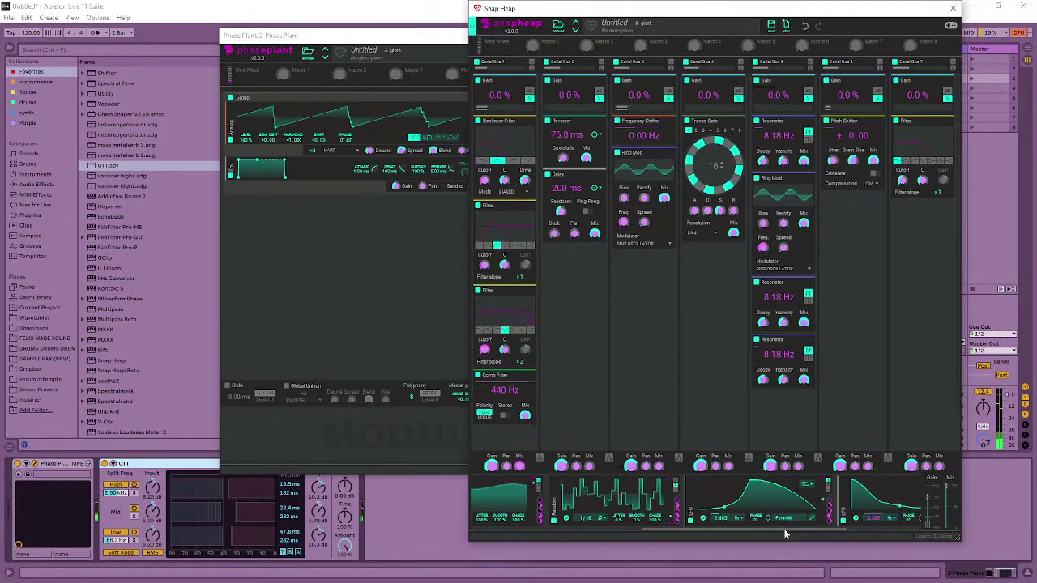
# - Modulate the cutoff of the Filter on Serial Bus 7 with the new decaying LFO
pyautogui.scroll(-3, 784, 518)
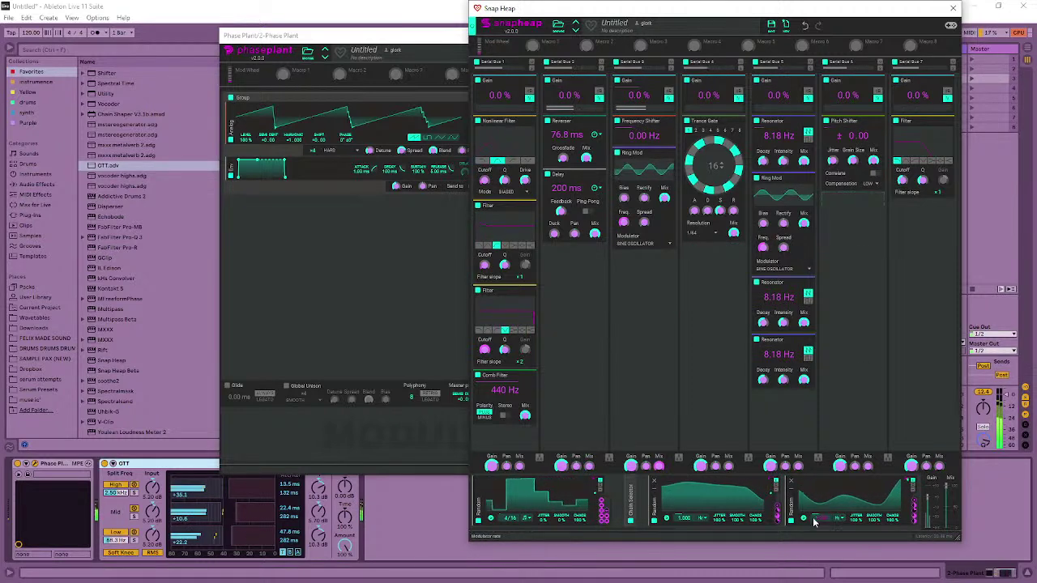
pyautogui.hscroll(3, 629, 533)
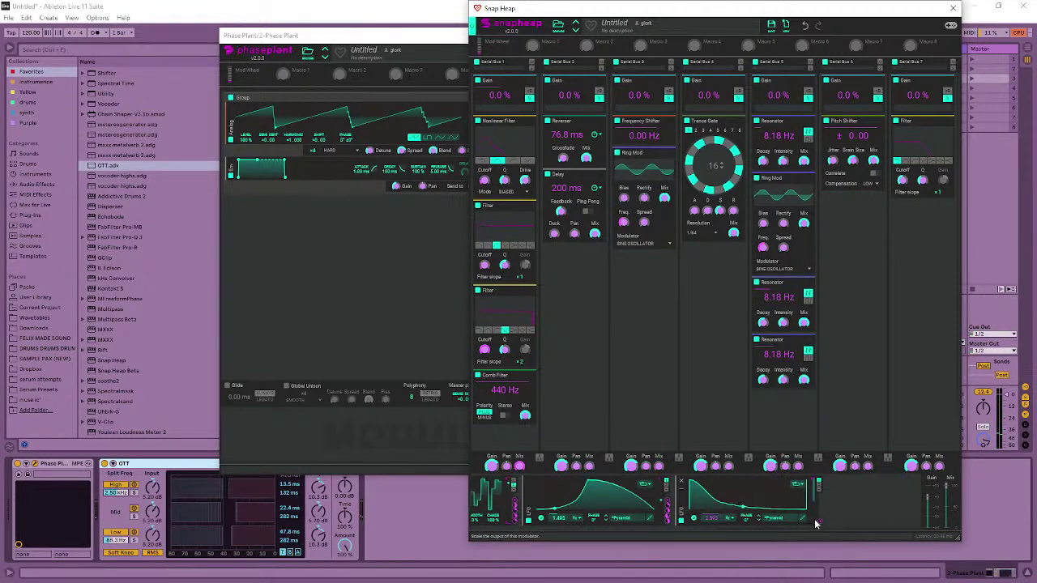
pyautogui.moveTo(819, 524); pyautogui.dragTo(903, 183)
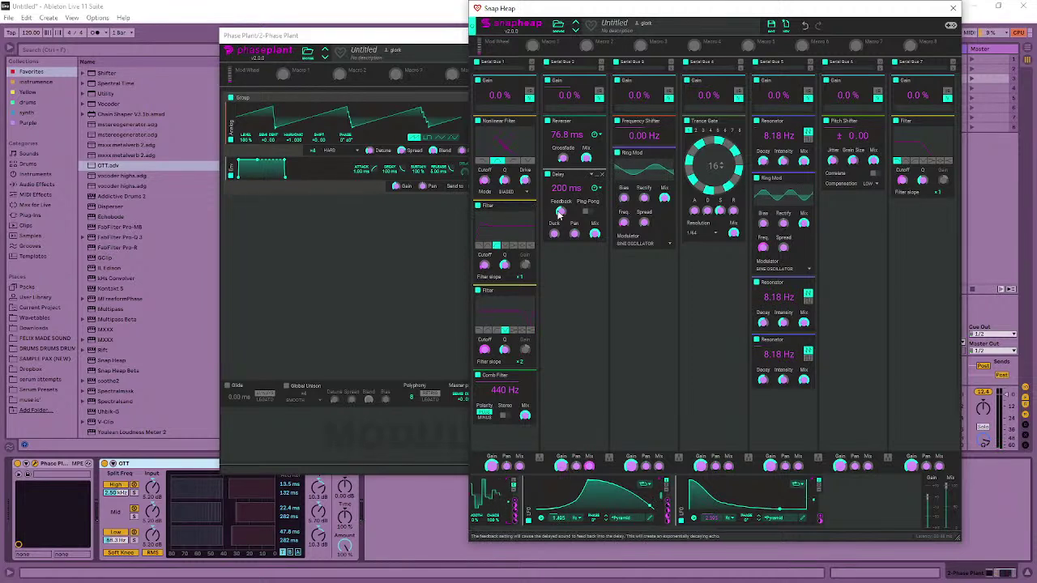
pyautogui.click(376, 311)
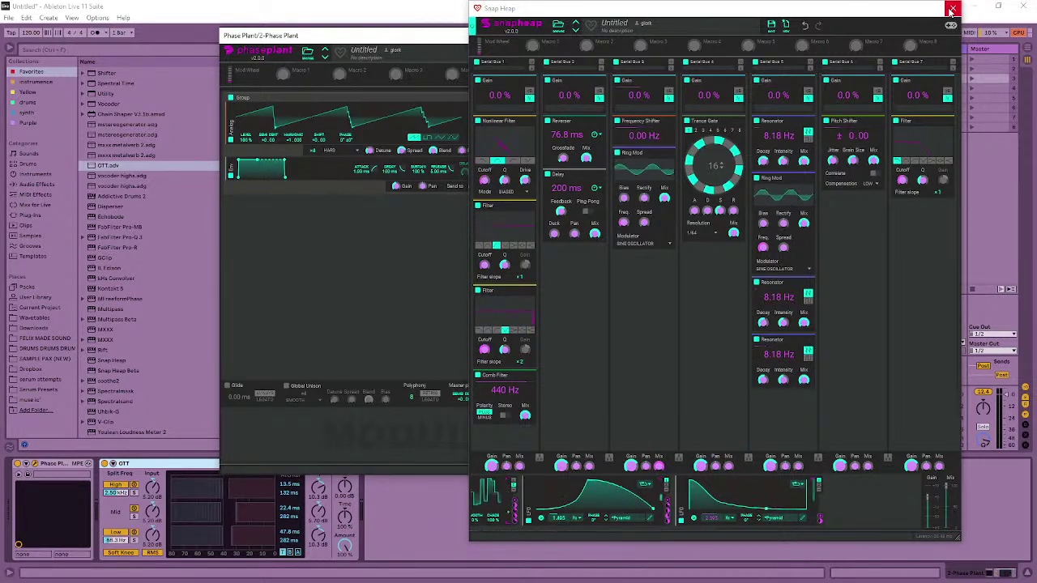
# - Save the Snap Heap preset as "stream glitch rack 1"
pyautogui.click(774, 26)
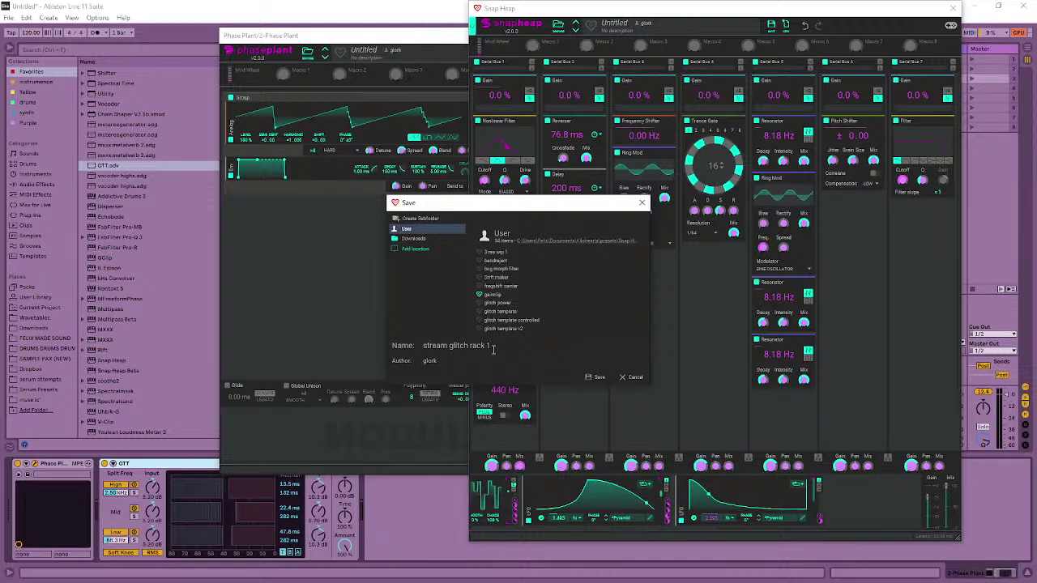
pyautogui.click(590, 378)
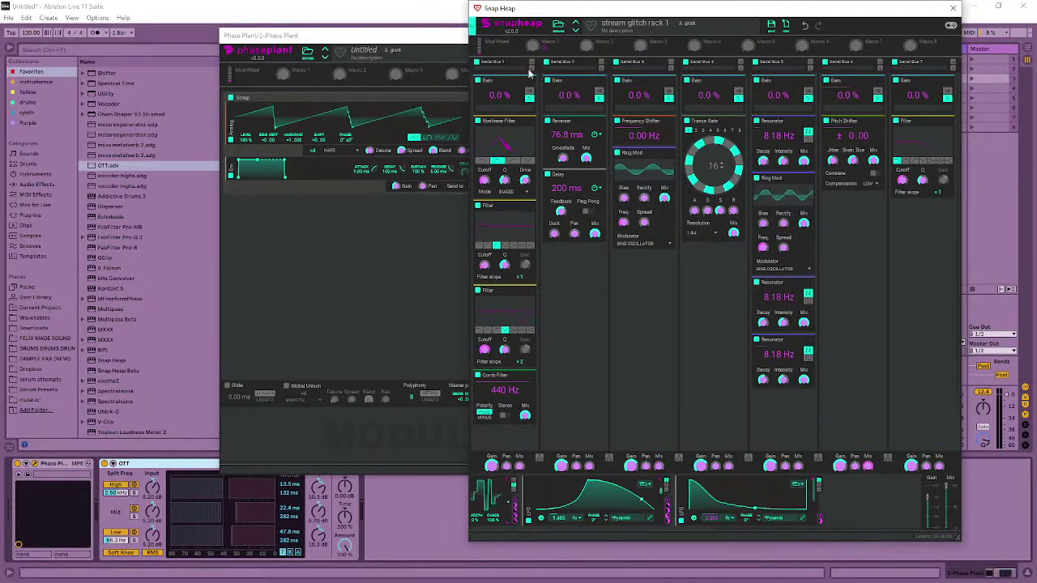
# - Map Macro 1 to the rate of the Random that drives the chain selector, and name the macro "Select speed"
pyautogui.moveTo(839, 529); pyautogui.dragTo(640, 539)
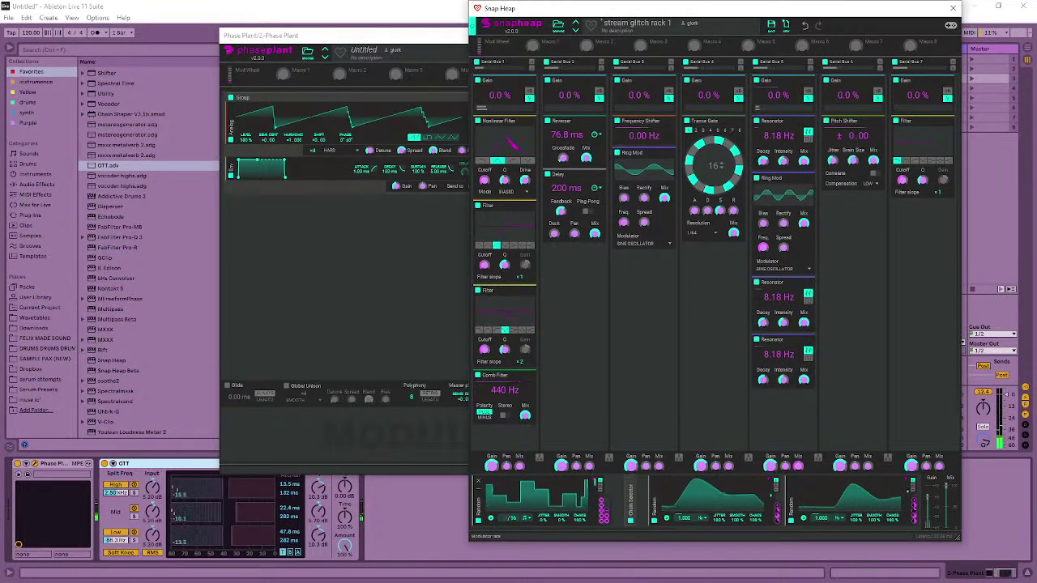
pyautogui.moveTo(478, 506); pyautogui.dragTo(532, 45)
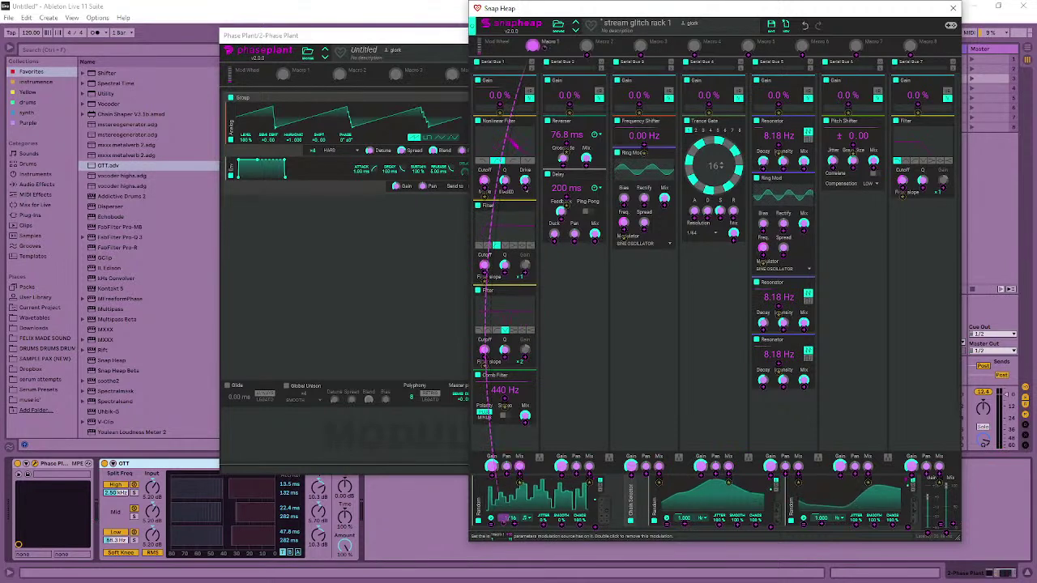
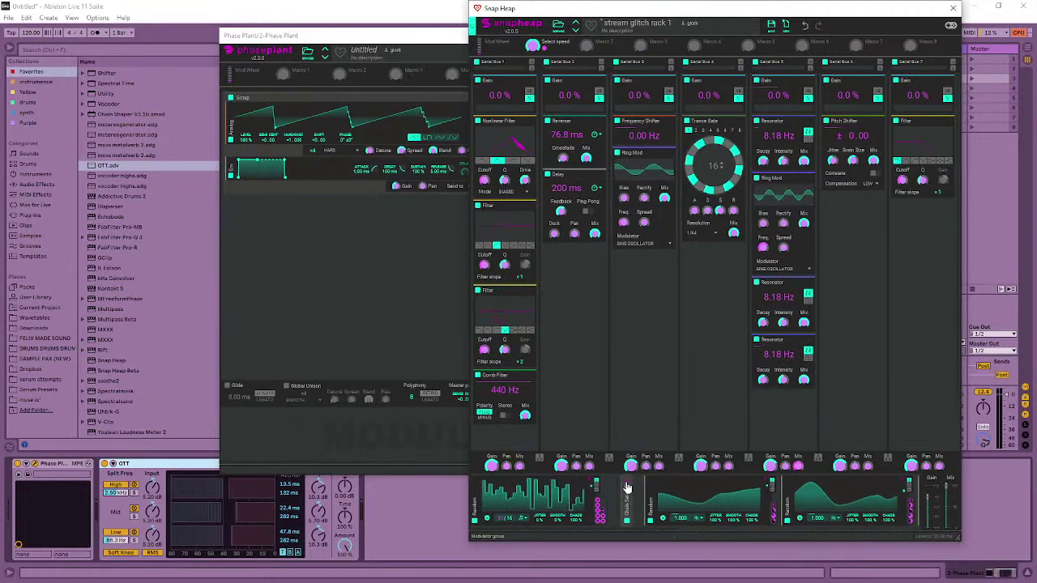
# - Add an LFO between the Random and the Chain Selector group and draw an eight-step pattern of varied levels as its curve
pyautogui.click(627, 487)
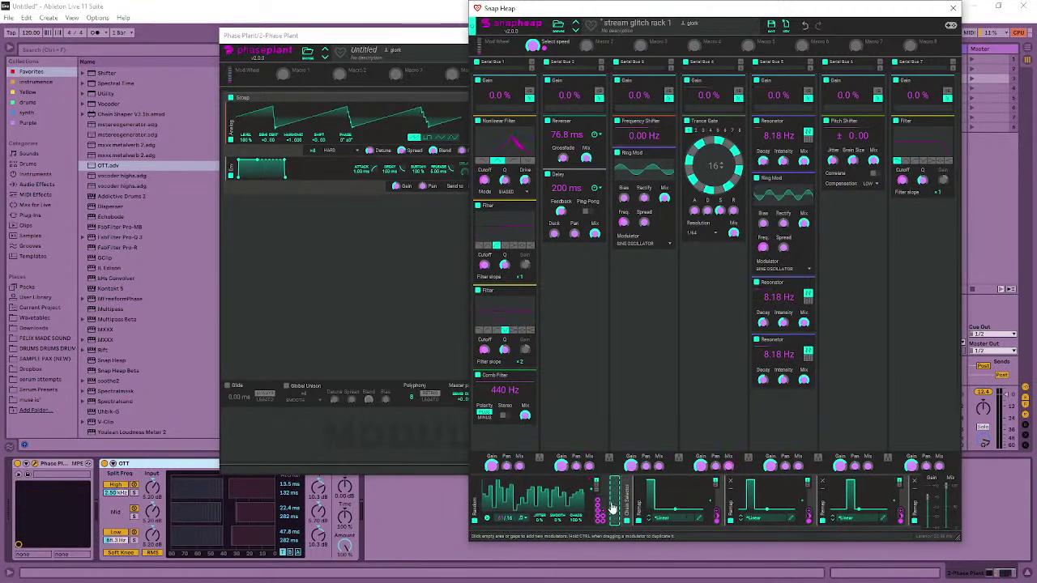
pyautogui.click(613, 509)
pyautogui.click(634, 481)
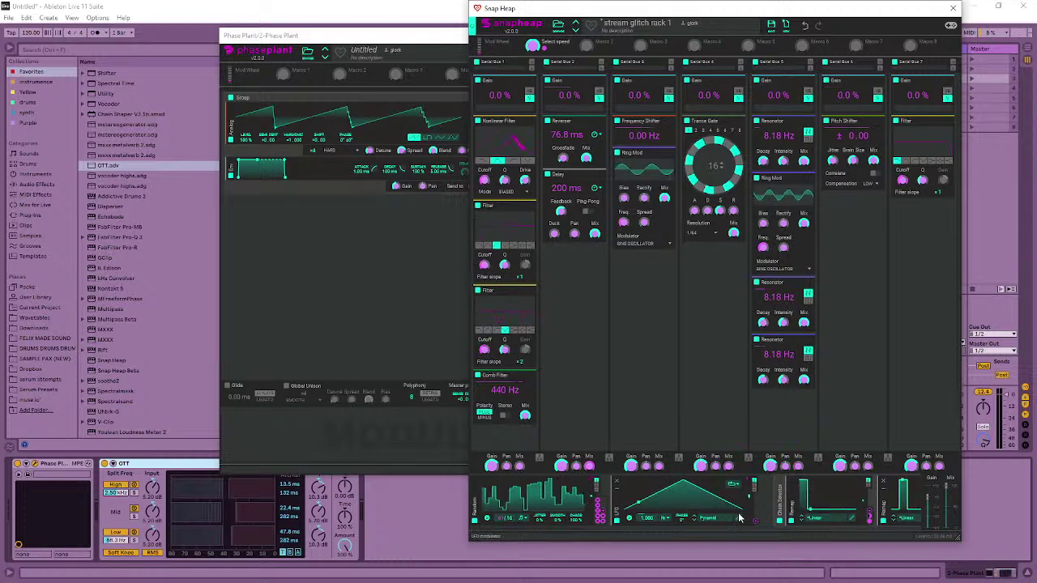
pyautogui.click(739, 517)
pyautogui.moveTo(412, 281)
pyautogui.mouseDown()
pyautogui.moveTo(523, 276)
pyautogui.moveTo(626, 294)
pyautogui.moveTo(648, 269)
pyautogui.moveTo(580, 322)
pyautogui.mouseUp()
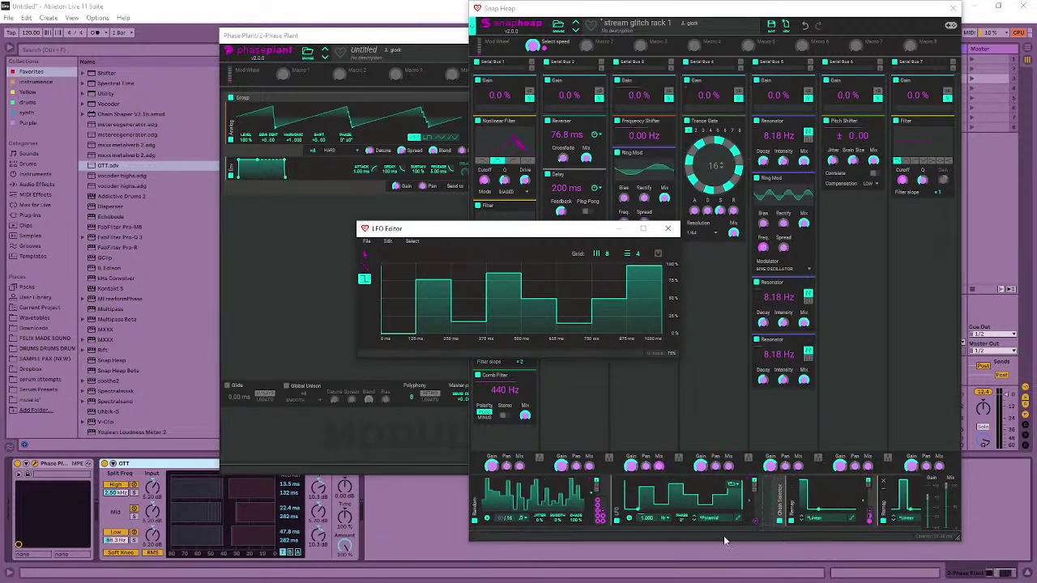
# - Route the stepped LFO to the inputs of the Chain Selector Remaps, collapsing the first Remaps to reach the others
pyautogui.moveTo(504, 529); pyautogui.dragTo(535, 530)
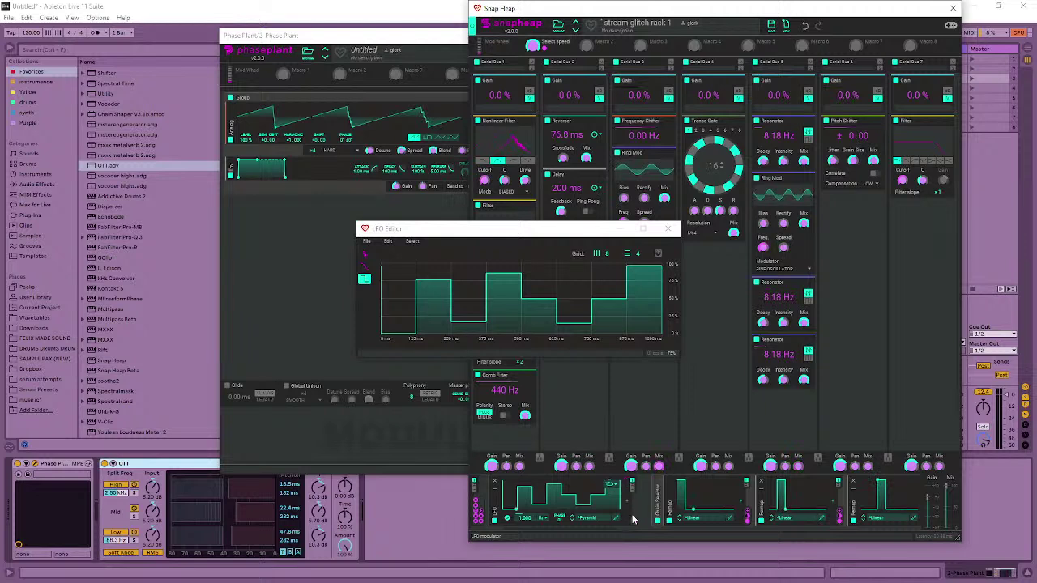
pyautogui.moveTo(635, 524); pyautogui.dragTo(797, 514)
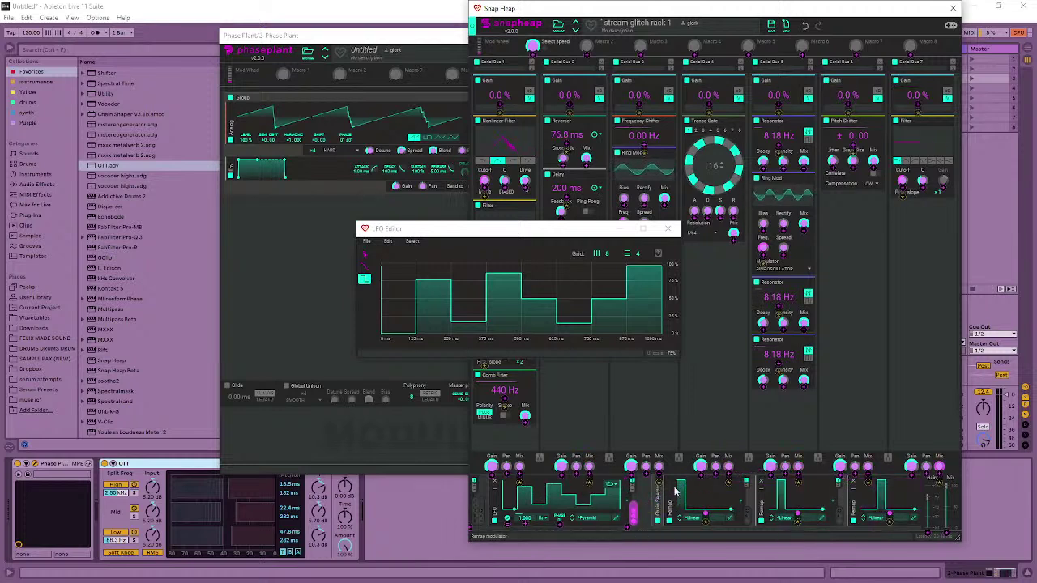
pyautogui.click(671, 492)
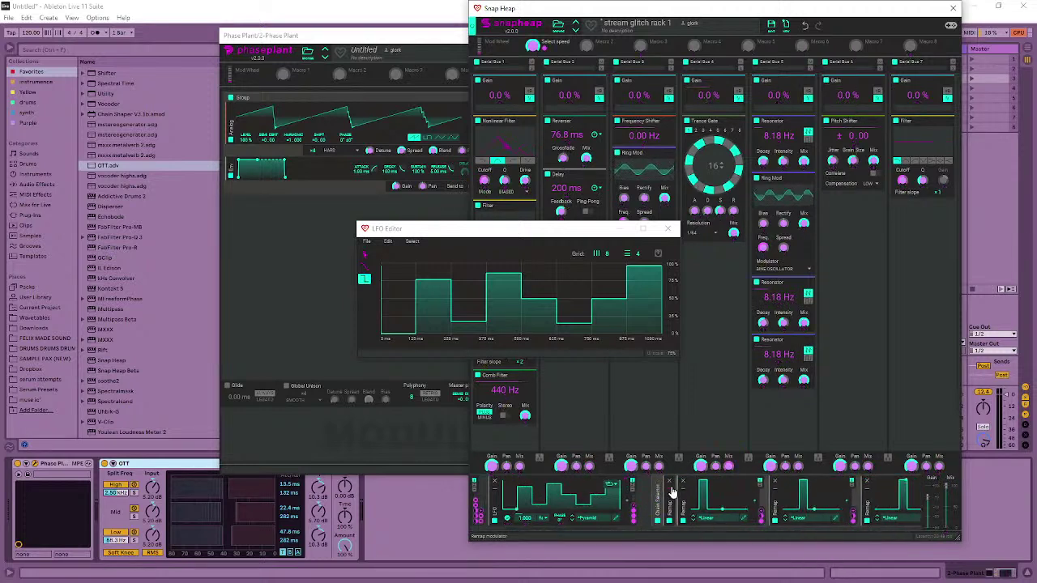
pyautogui.click(683, 492)
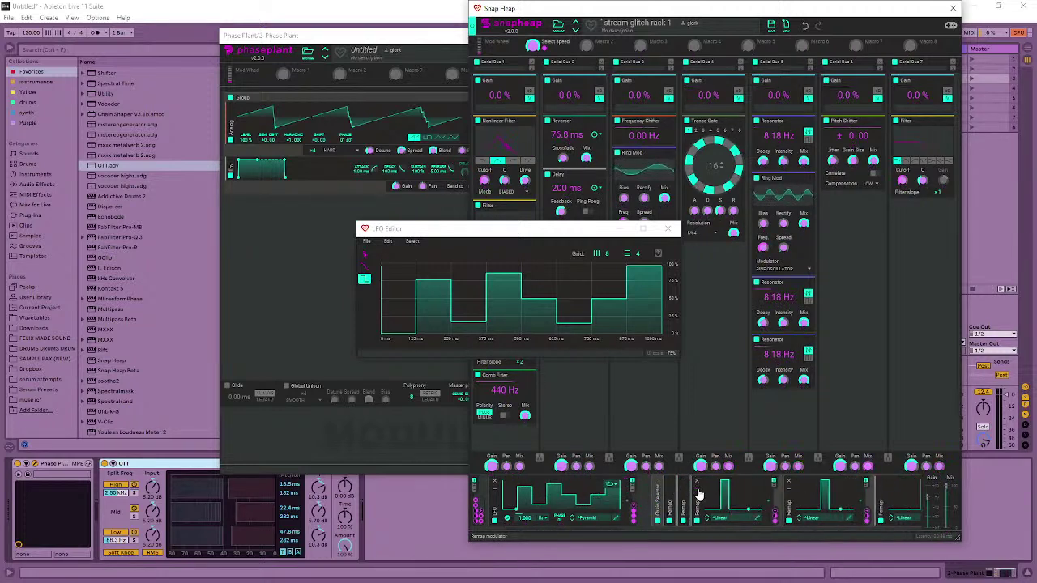
pyautogui.click(699, 494)
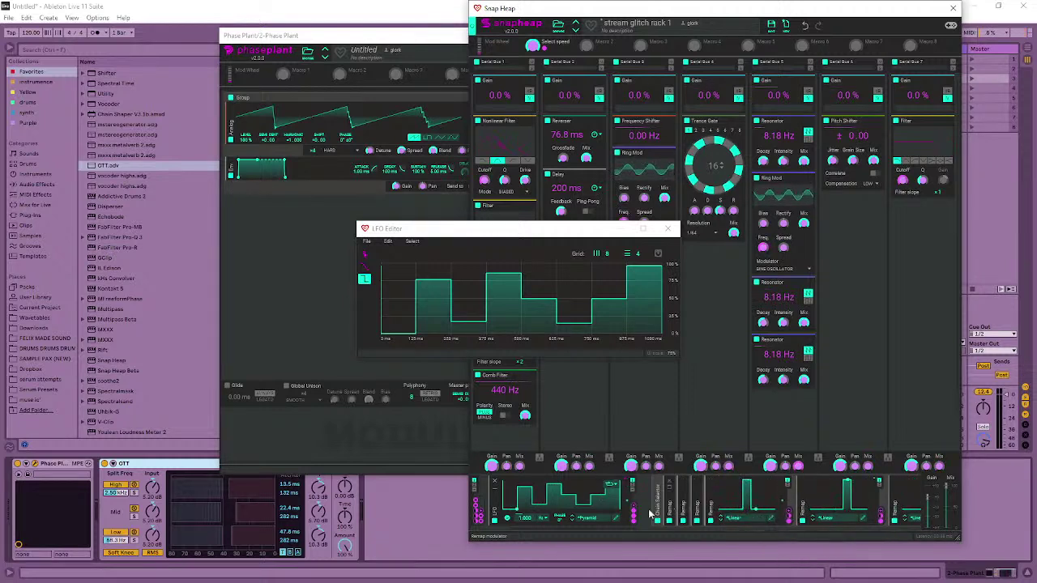
pyautogui.click(635, 511)
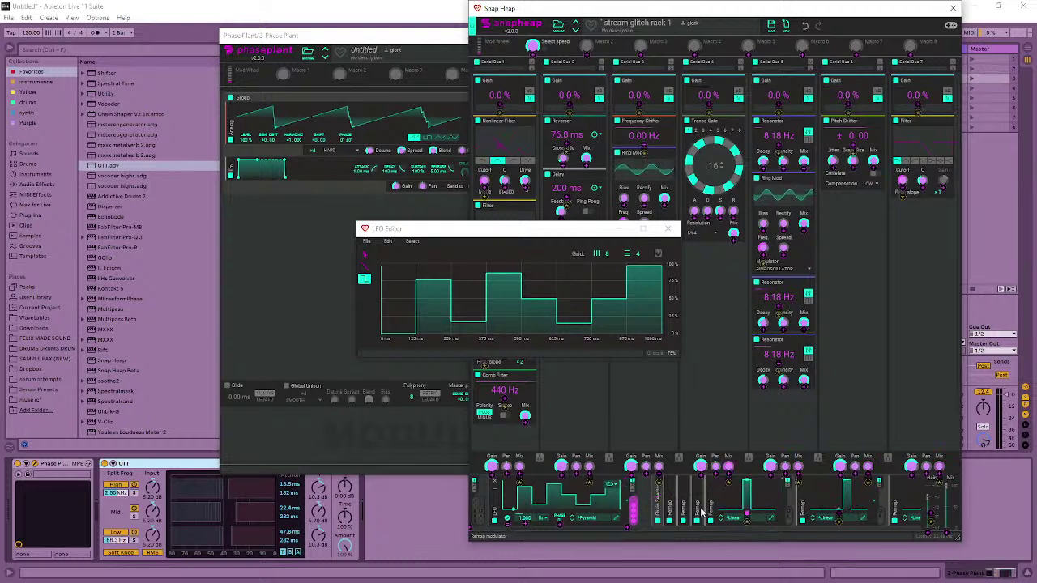
pyautogui.click(848, 511)
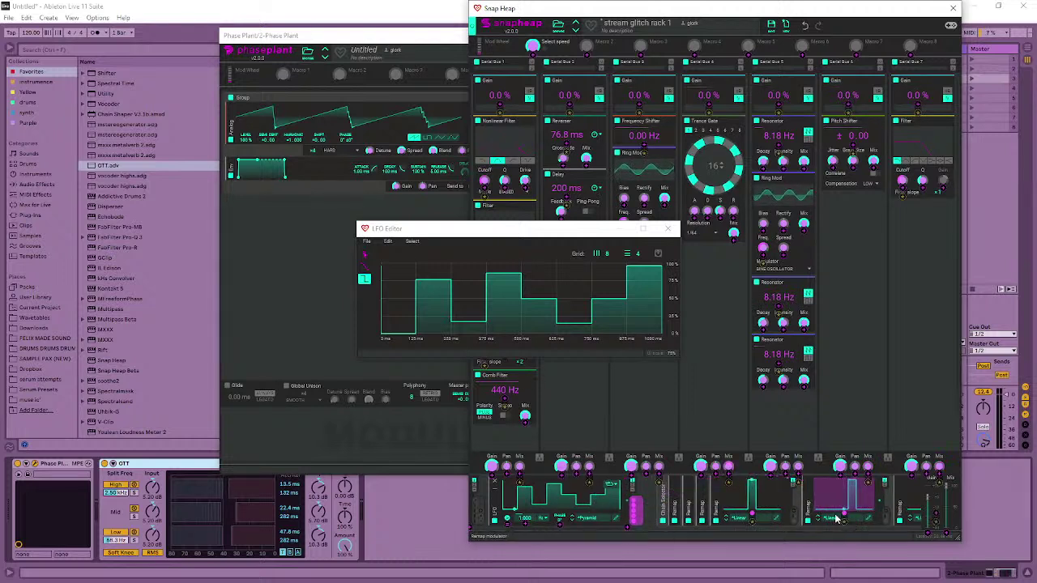
pyautogui.click(642, 535)
# - Collapse the last three Remaps in the Chain Selector group
pyautogui.moveTo(626, 535)
pyautogui.mouseDown()
pyautogui.moveTo(697, 532)
pyautogui.moveTo(629, 530)
pyautogui.mouseUp()
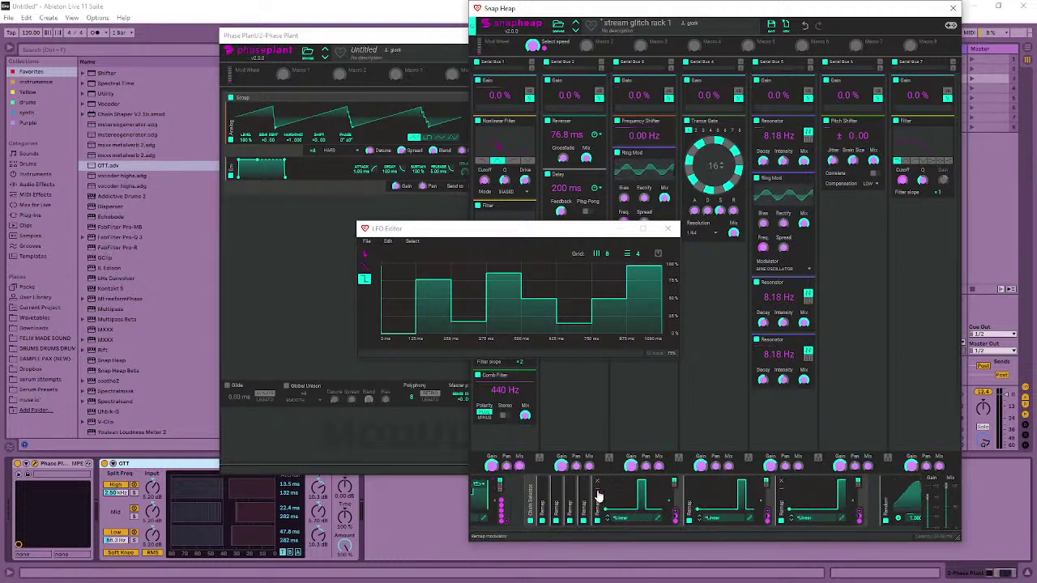
pyautogui.click(602, 491)
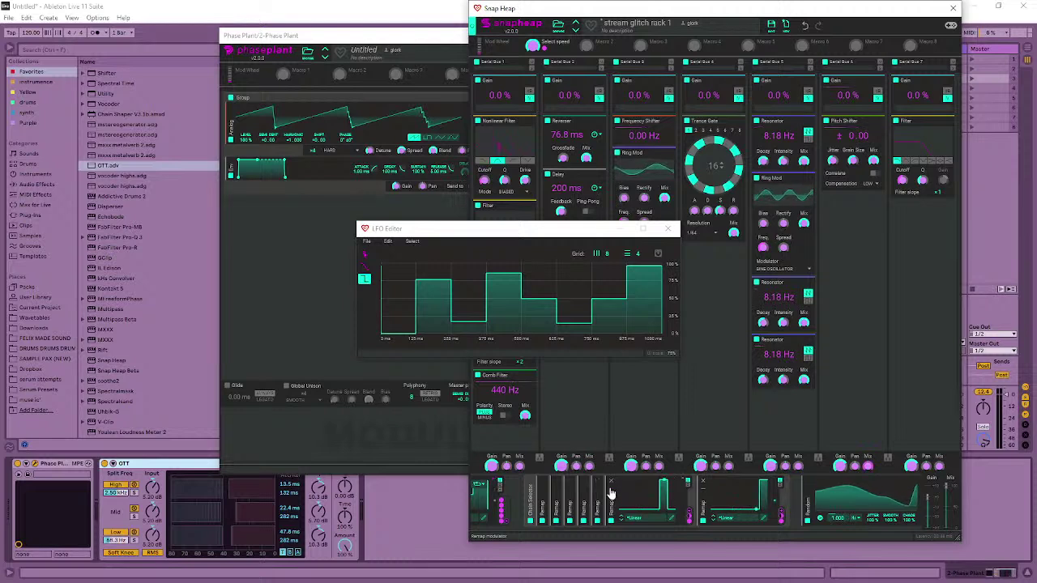
pyautogui.click(611, 492)
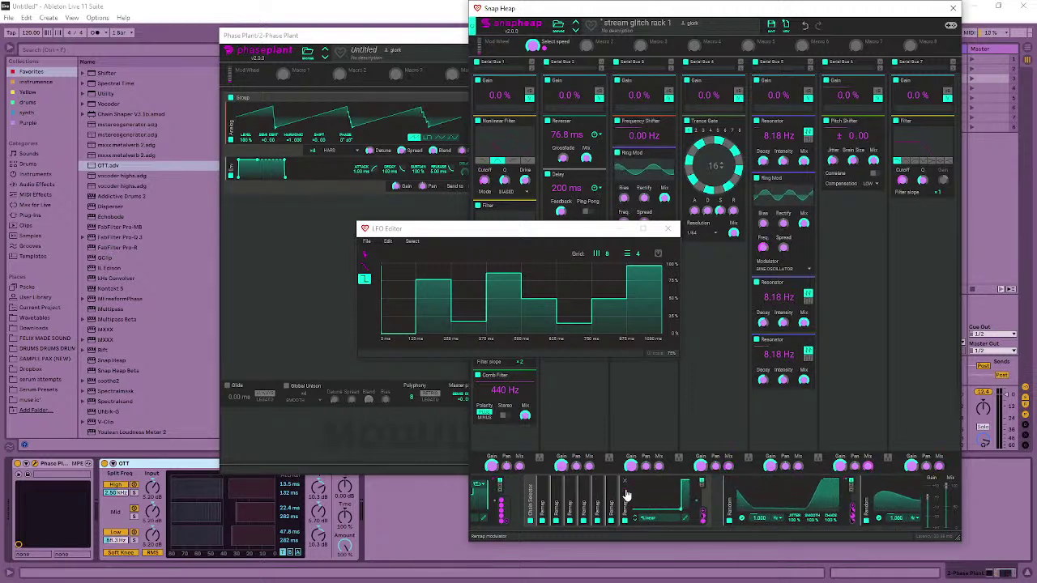
pyautogui.click(626, 495)
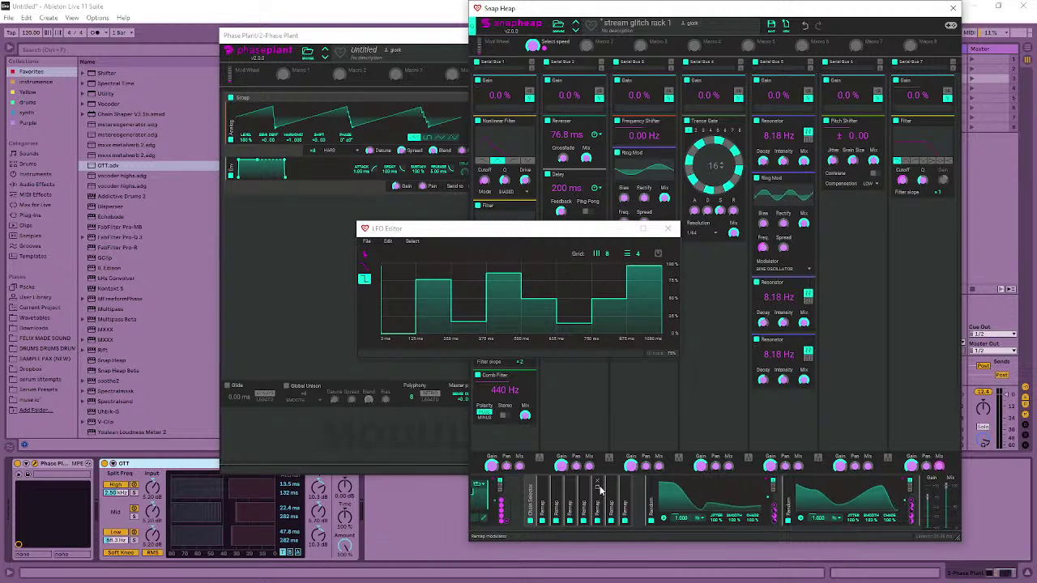
# - Expand the last three Remaps in the Chain Selector group and route the stepped LFO to their inputs
pyautogui.click(597, 490)
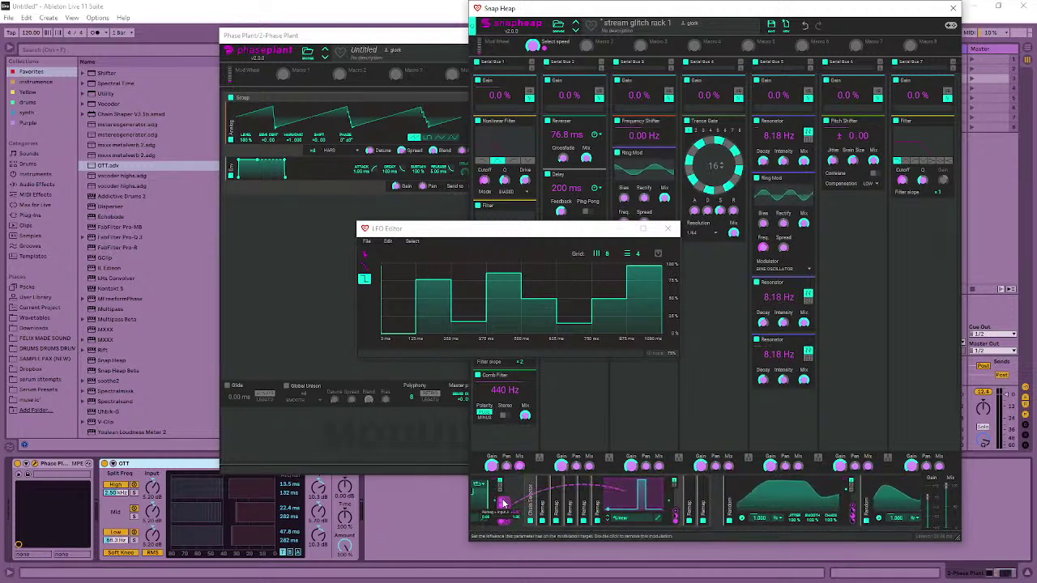
pyautogui.click(689, 491)
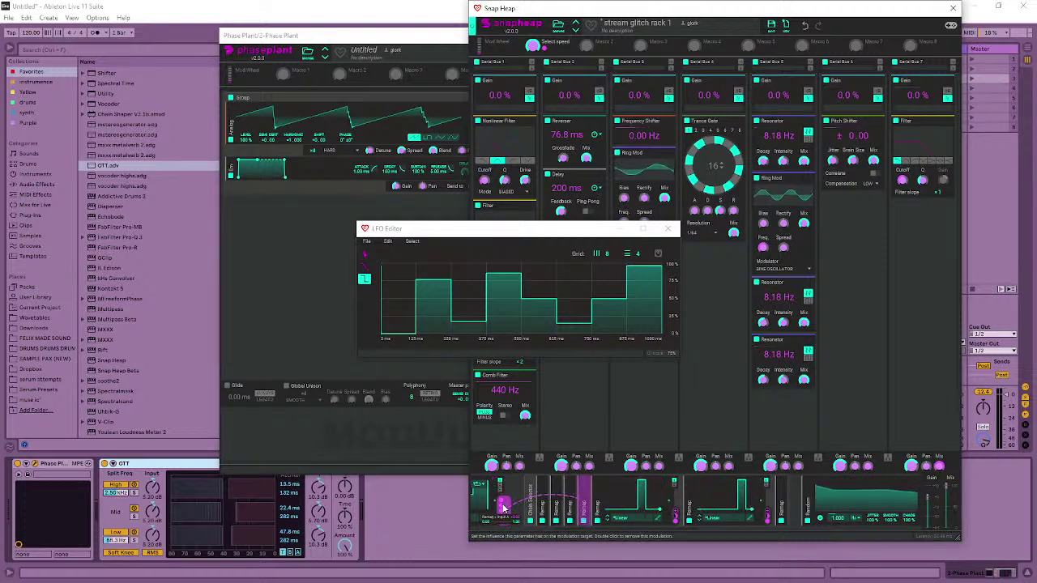
pyautogui.moveTo(503, 507); pyautogui.dragTo(505, 519)
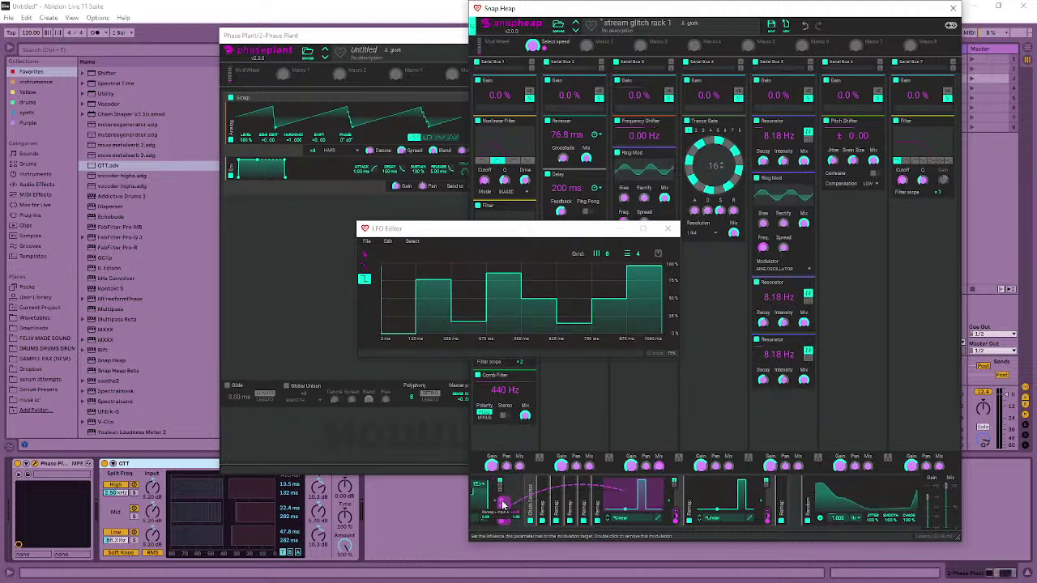
pyautogui.moveTo(508, 525); pyautogui.dragTo(726, 518)
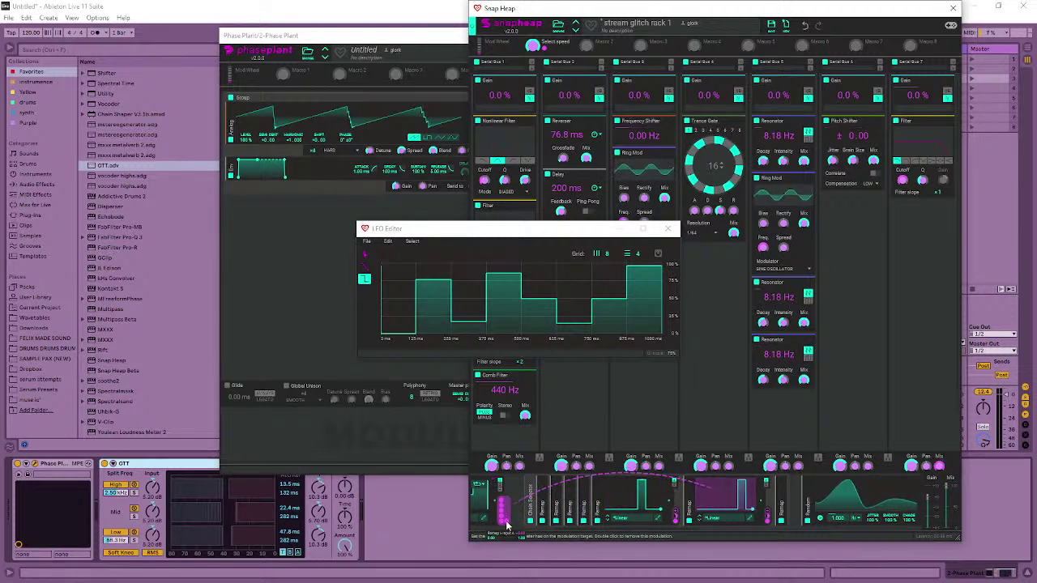
pyautogui.click(781, 492)
pyautogui.moveTo(504, 518); pyautogui.dragTo(817, 518)
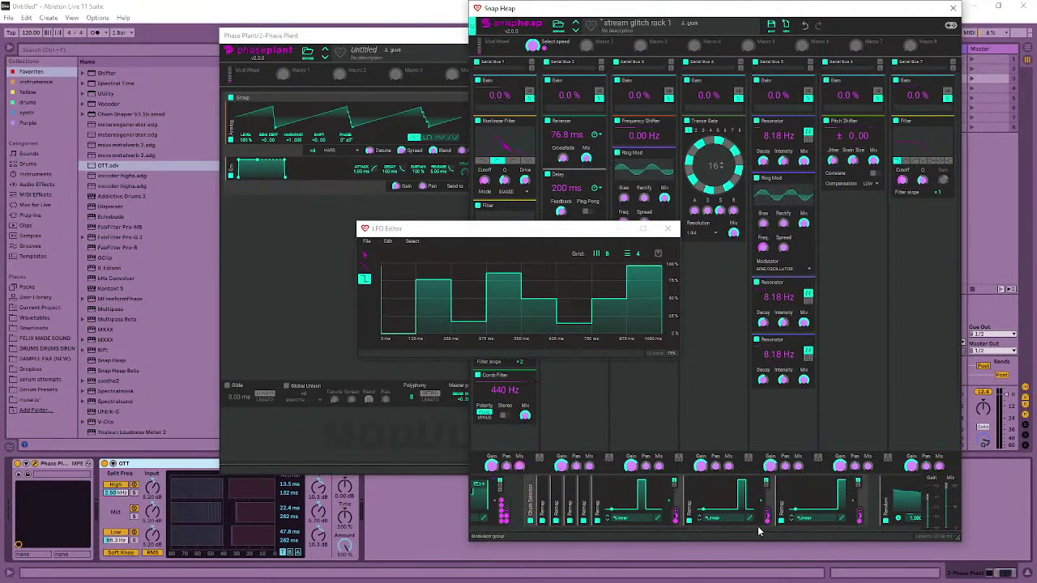
# - Map Macro 2 to the output depths of the Random and the stepped LFO, and name the macro "Sequencer"
pyautogui.click(620, 527)
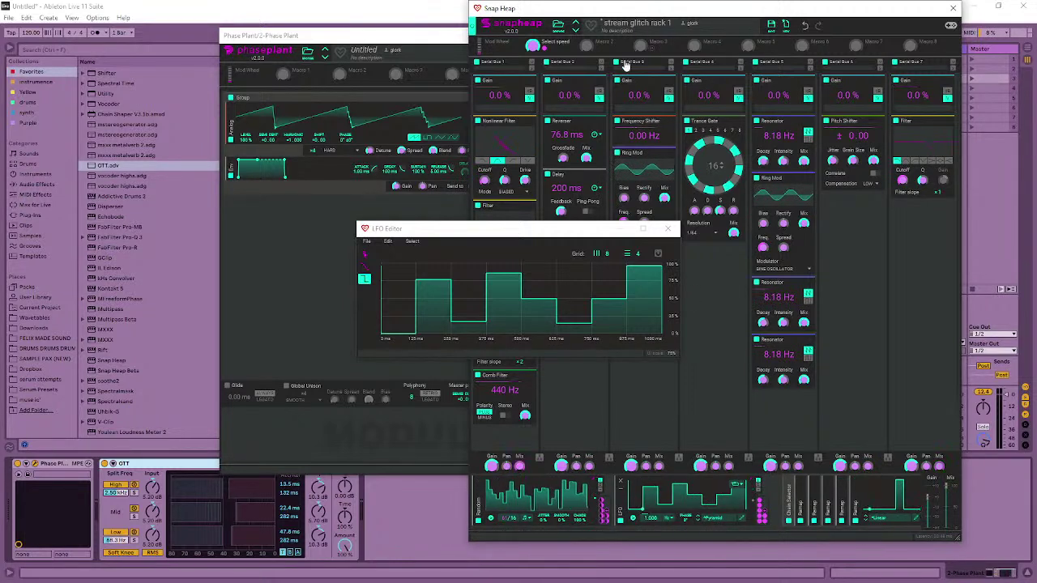
pyautogui.moveTo(587, 45); pyautogui.dragTo(754, 486)
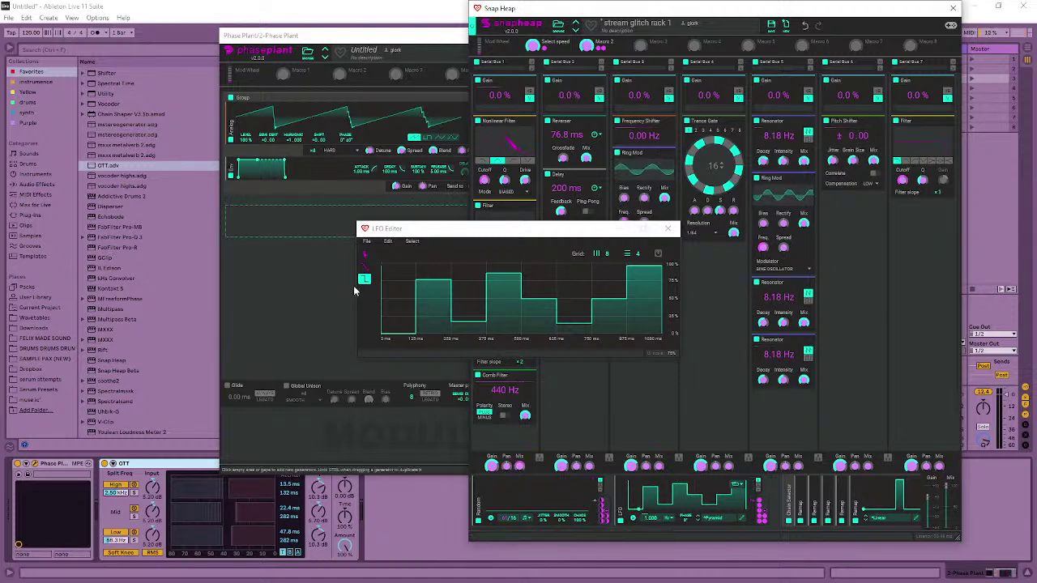
pyautogui.moveTo(508, 233); pyautogui.dragTo(418, 225)
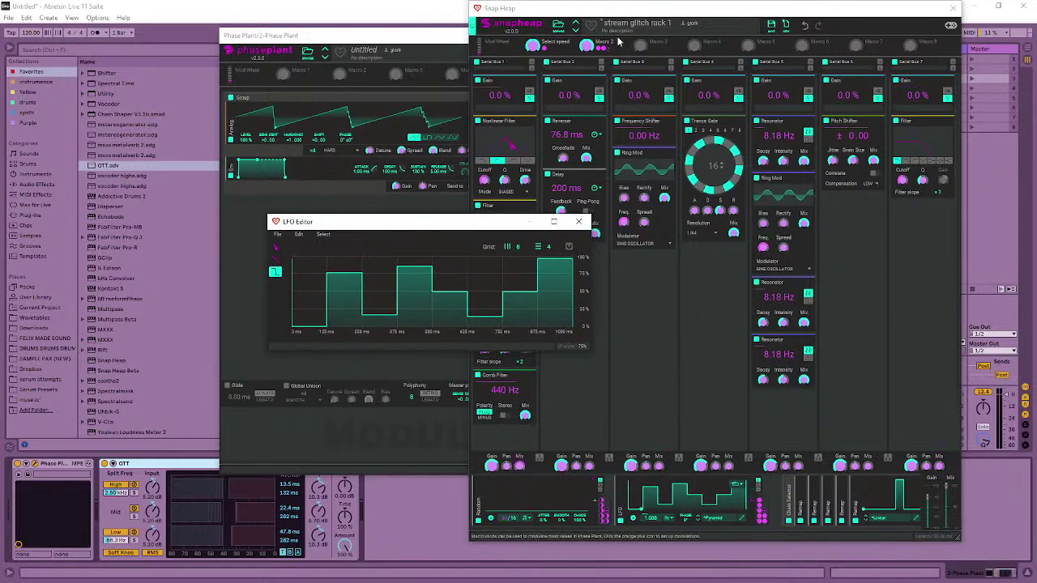
pyautogui.click(617, 43)
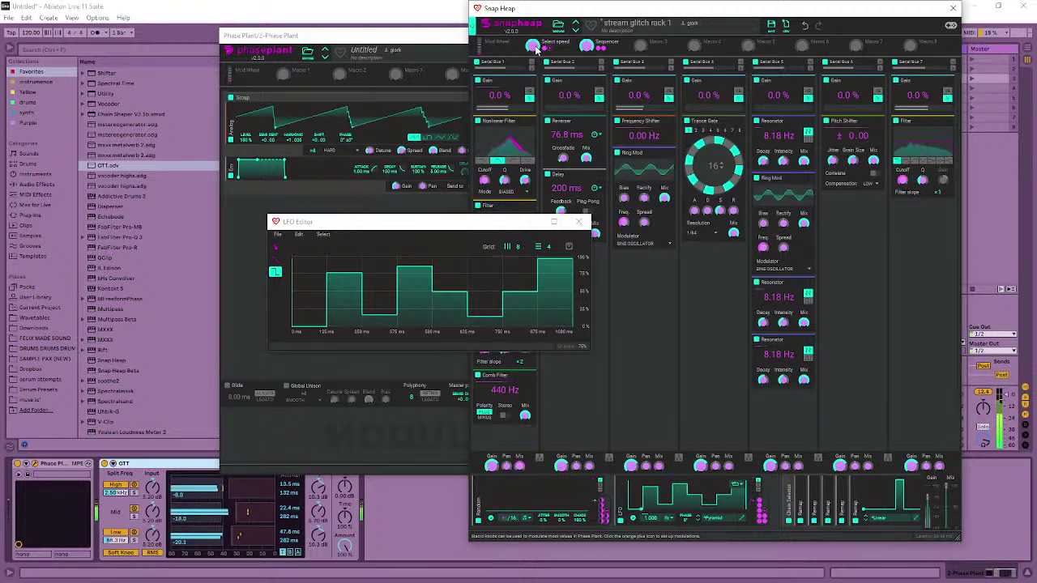
# - Switch the stepped LFO's rate from free to tempo sync and close the LFO Editor
pyautogui.click(666, 518)
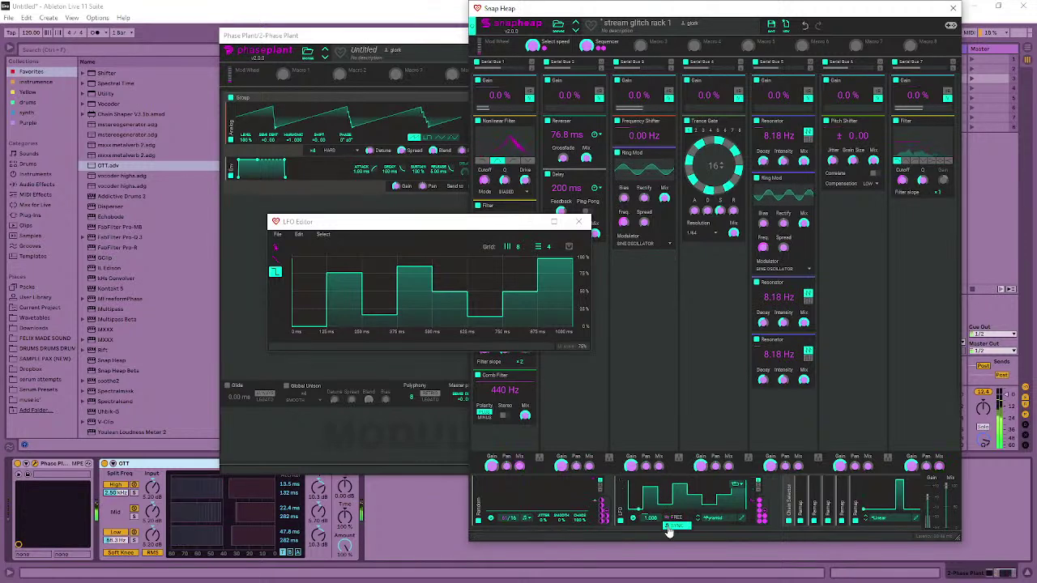
pyautogui.click(666, 527)
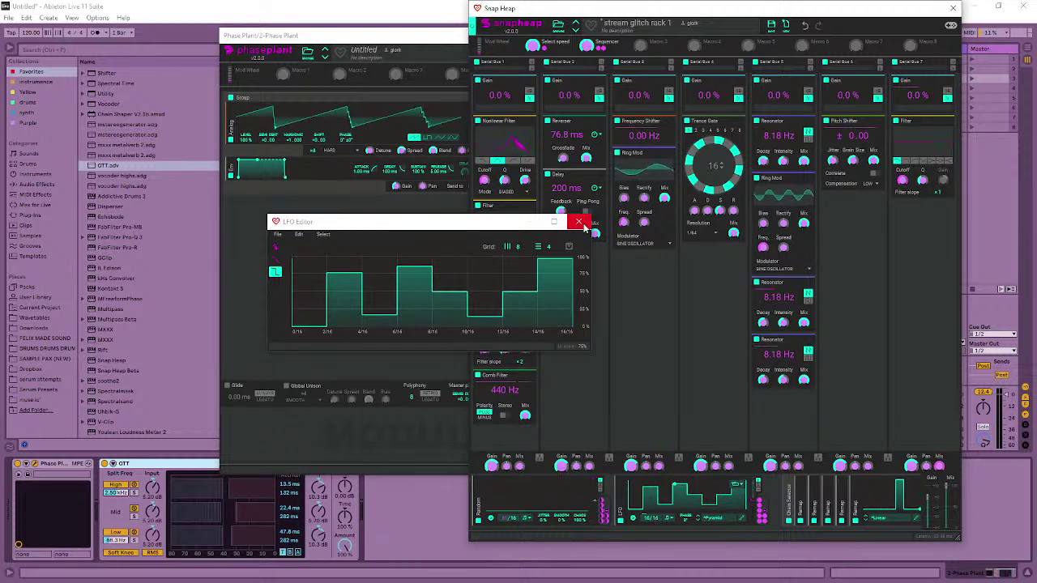
pyautogui.click(146, 475)
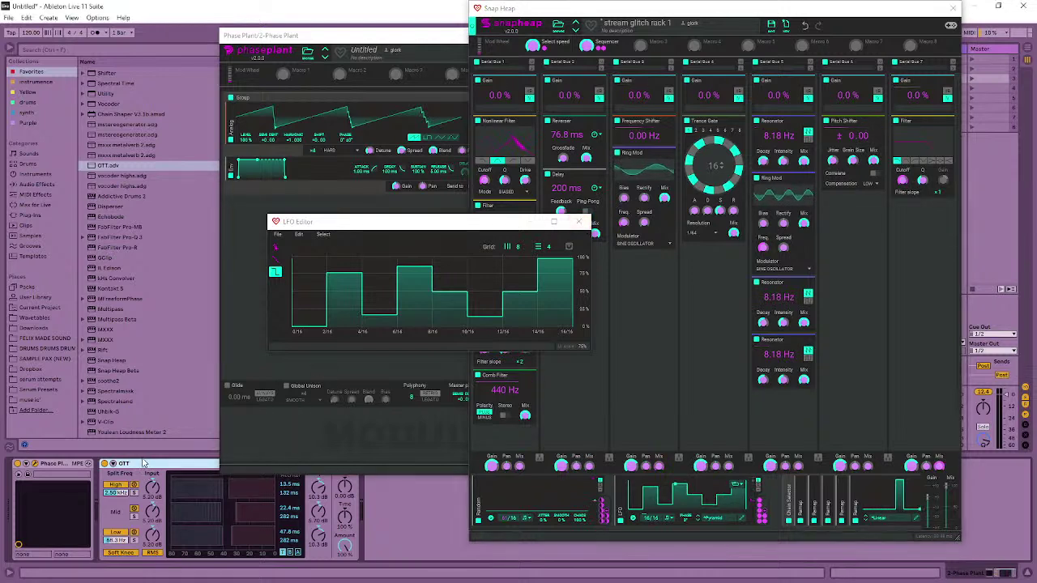
pyautogui.click(578, 222)
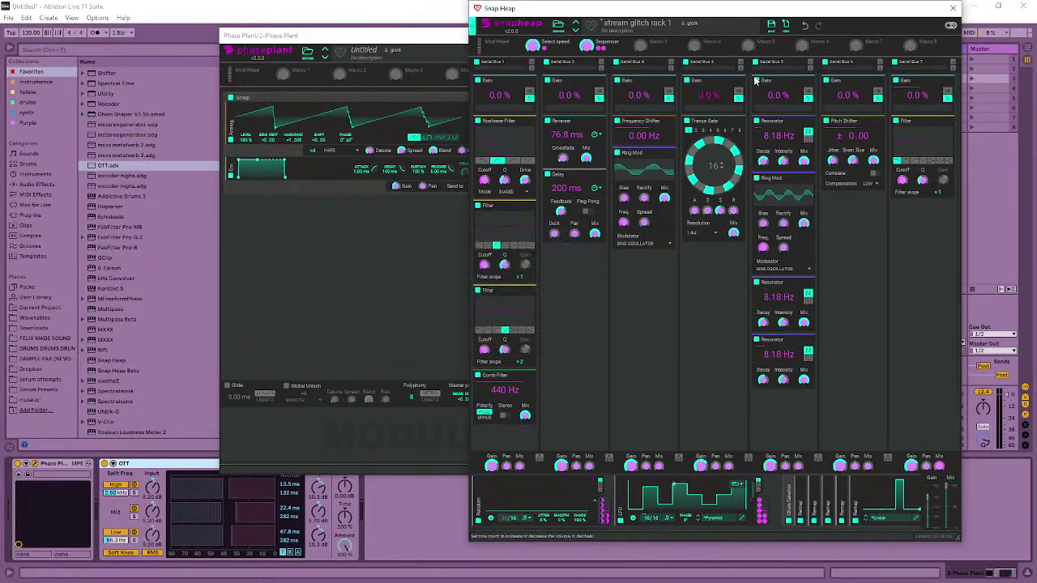
# - Close the Snap Heap window and bypass both the Snap Heap on Lane 1 and the OTT device
pyautogui.click(954, 6)
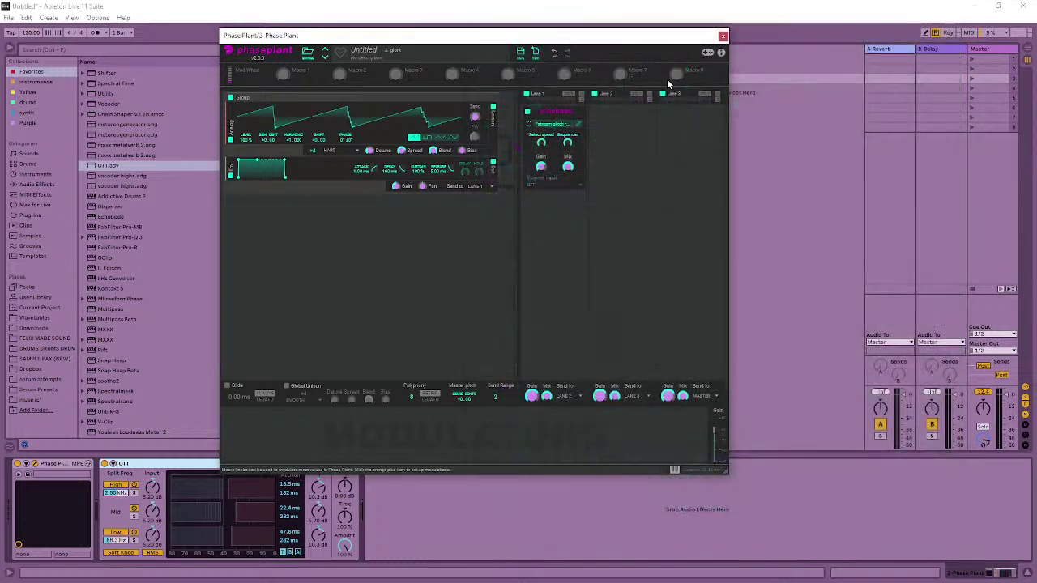
pyautogui.click(527, 112)
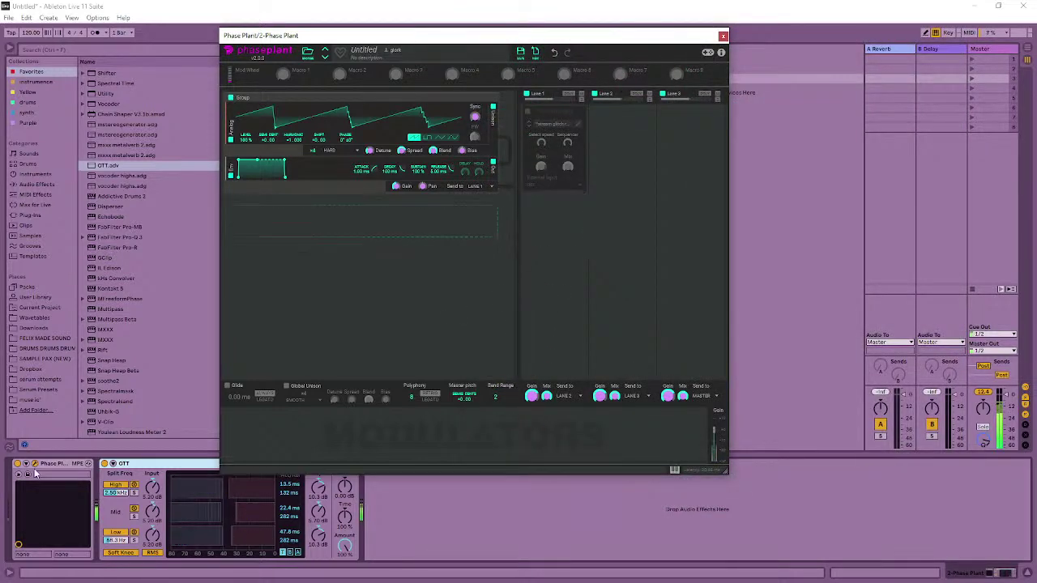
pyautogui.click(104, 464)
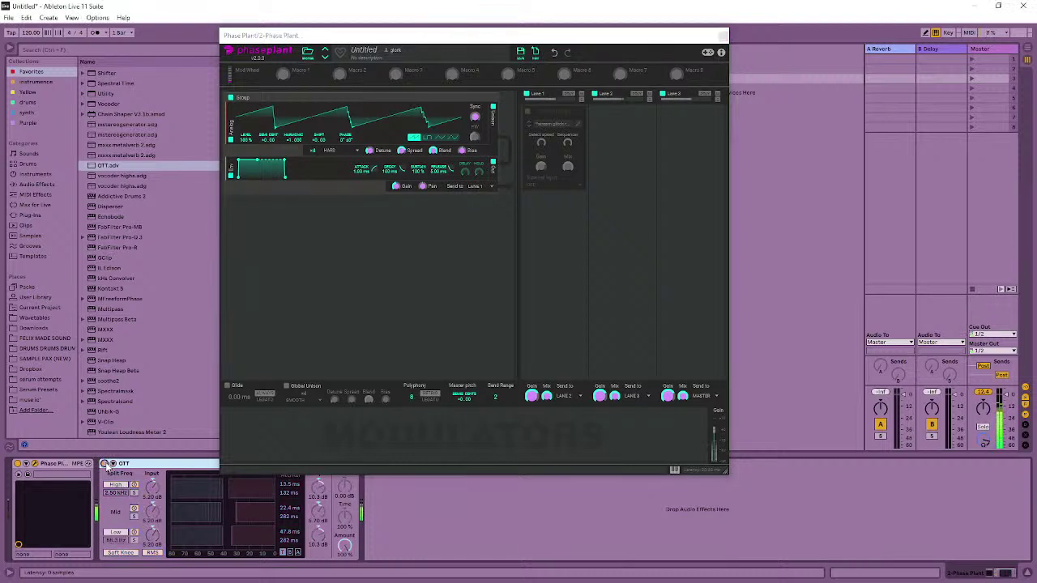
# - Re-enable the OTT device after Phase Plant and duplicate it three times along the chain
pyautogui.click(105, 465)
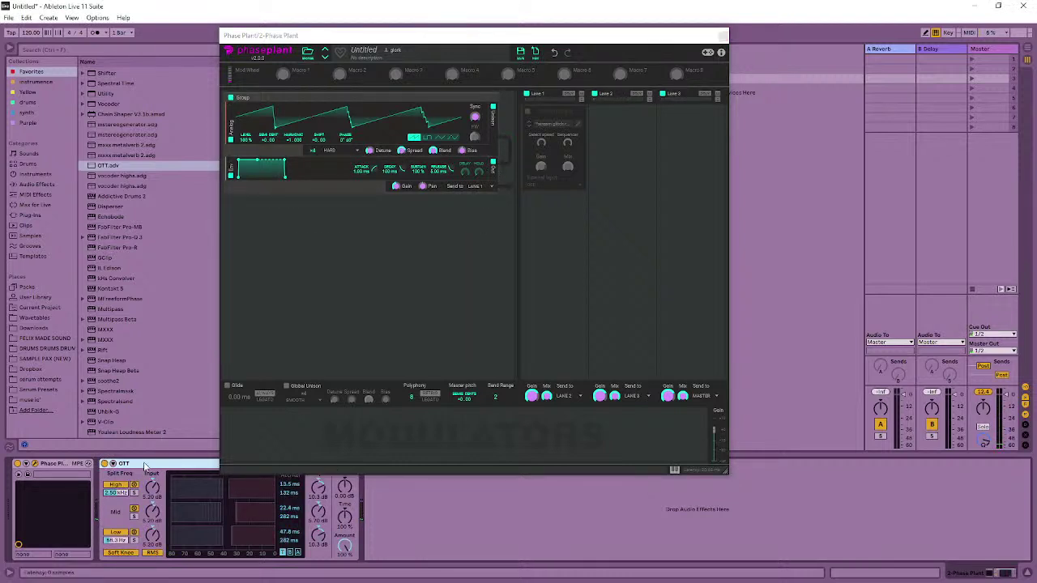
pyautogui.hotkey('ctrl', 'd')
pyautogui.hotkey('ctrl', 'd')
pyautogui.hotkey('ctrl', 'd')
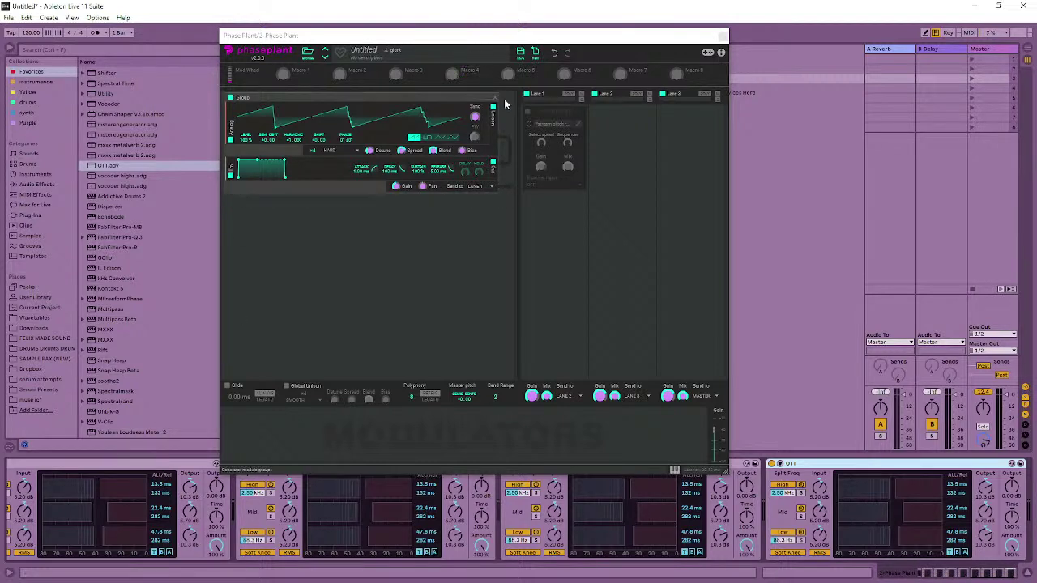
# - Re-enable the Snap Heap on Lane 1 and duplicate it twice so three copies run in series
pyautogui.click(528, 111)
pyautogui.click(539, 241)
pyautogui.click(614, 186)
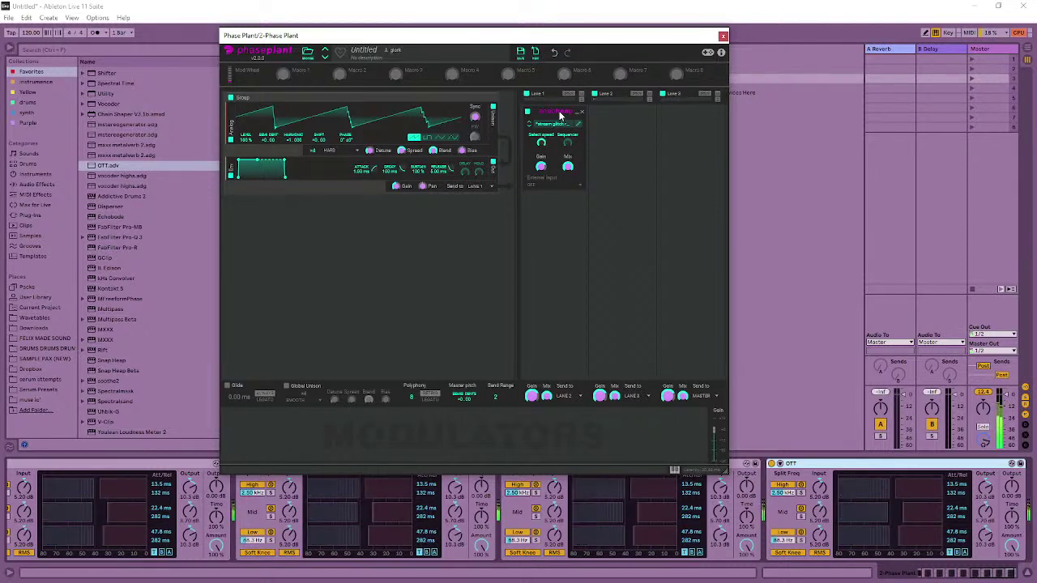
pyautogui.moveTo(559, 117); pyautogui.dragTo(555, 218)
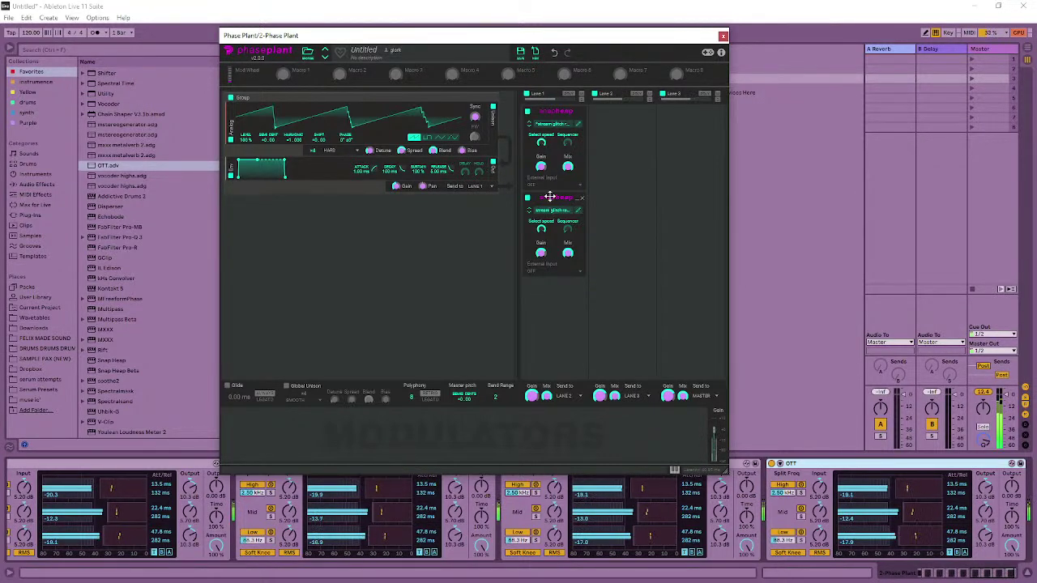
pyautogui.hotkey('ctrl', 'd')
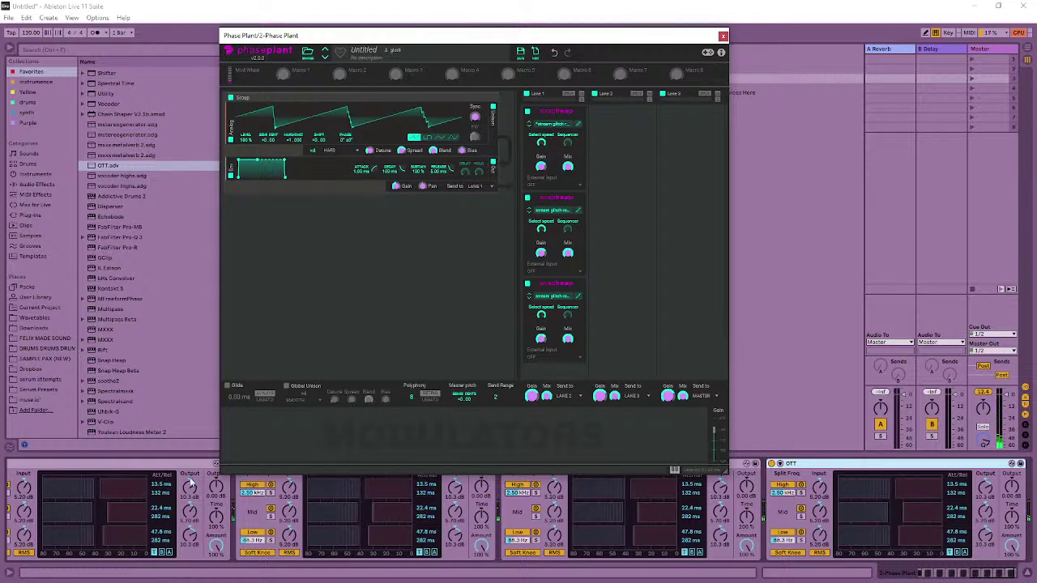
# - Move the Phase Plant window up, bypass the last three OTT devices and undo two of those bypasses
pyautogui.moveTo(531, 36); pyautogui.dragTo(532, 15)
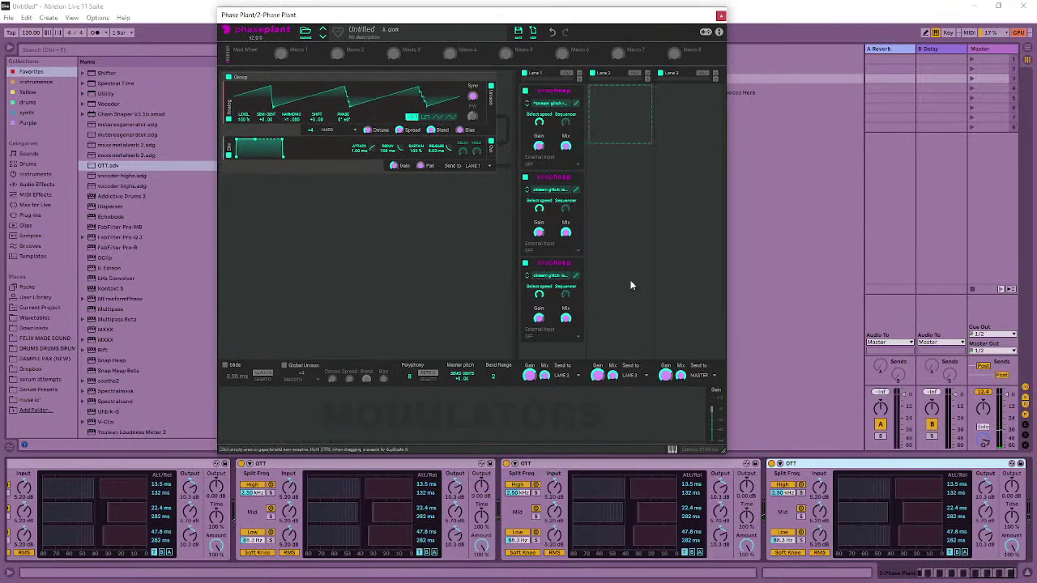
pyautogui.click(771, 464)
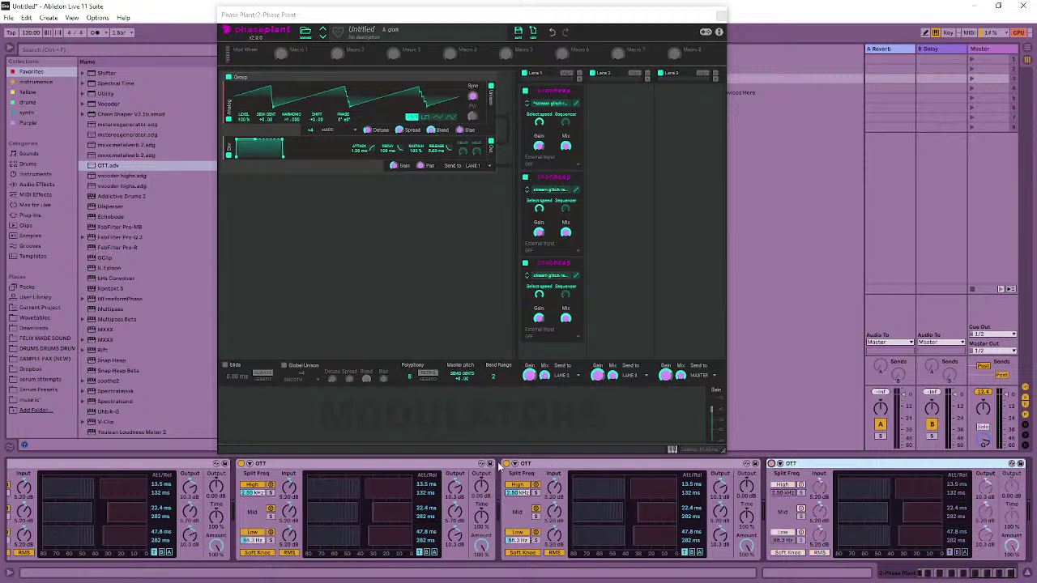
pyautogui.click(506, 464)
pyautogui.click(241, 464)
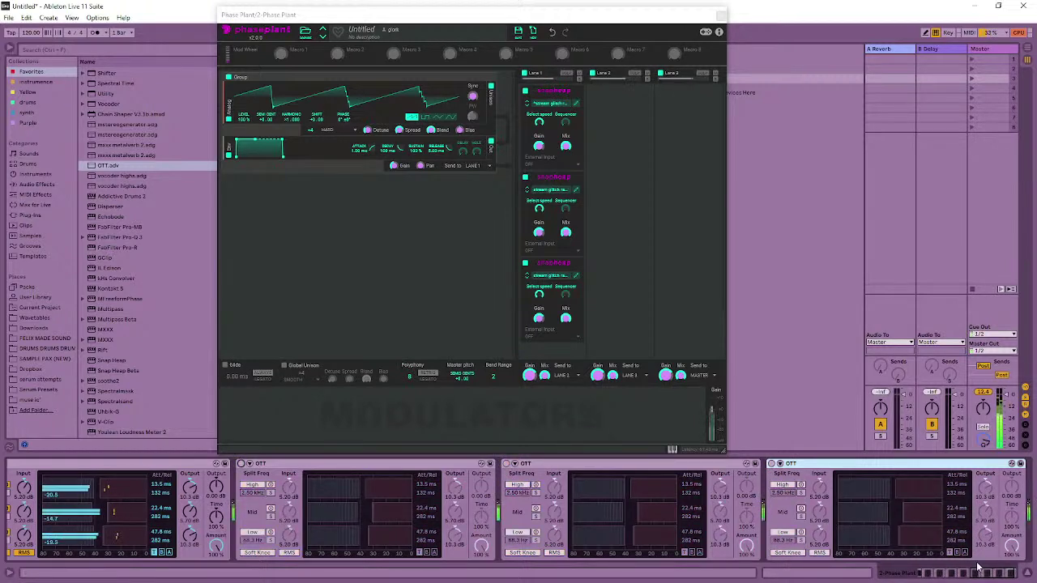
pyautogui.hotkey('ctrl', 'z')
pyautogui.hotkey('ctrl', 'z')
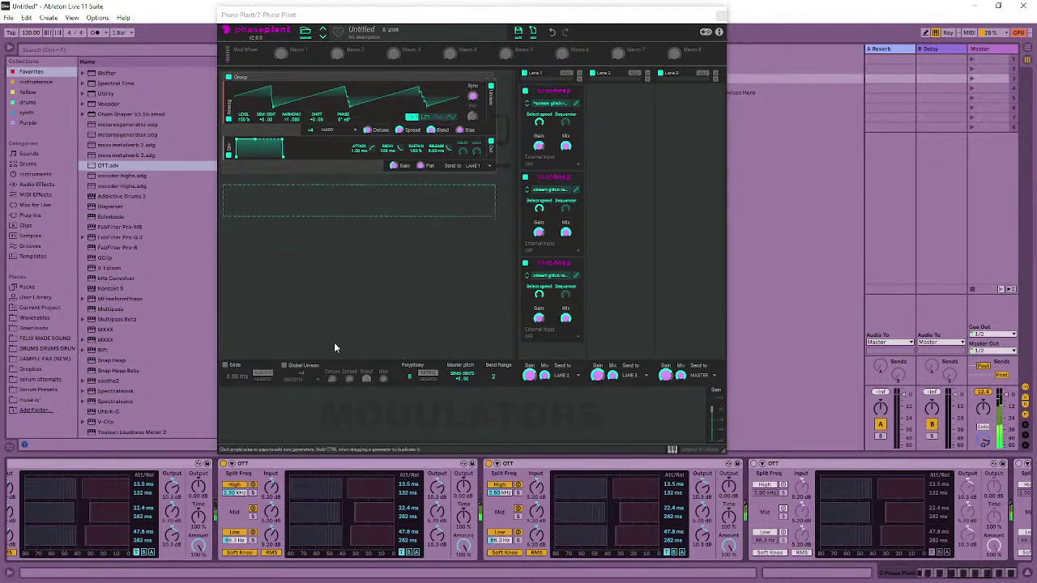
# - Add an LFO Table modulator, switch the Analog oscillator to a sine wave and route the LFO Table to its Harmonic value
pyautogui.click(287, 400)
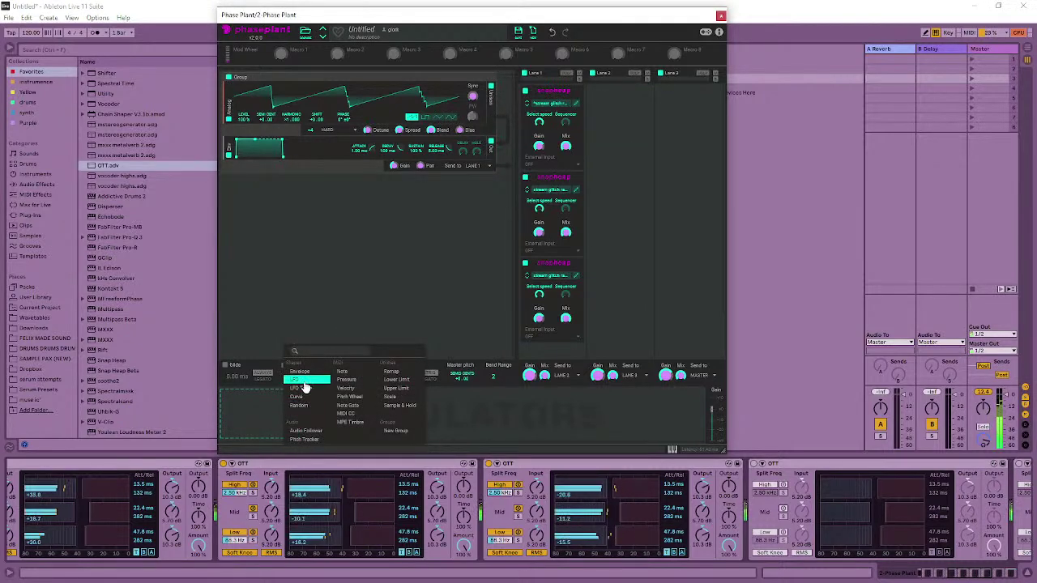
pyautogui.click(304, 388)
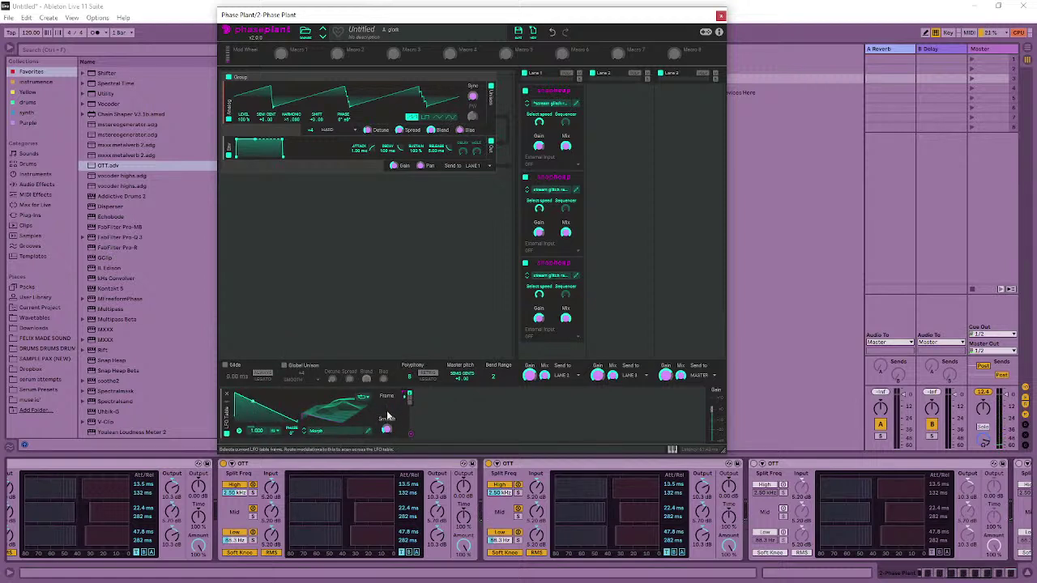
pyautogui.moveTo(410, 438); pyautogui.dragTo(450, 119)
pyautogui.click(450, 118)
pyautogui.moveTo(410, 438); pyautogui.dragTo(343, 122)
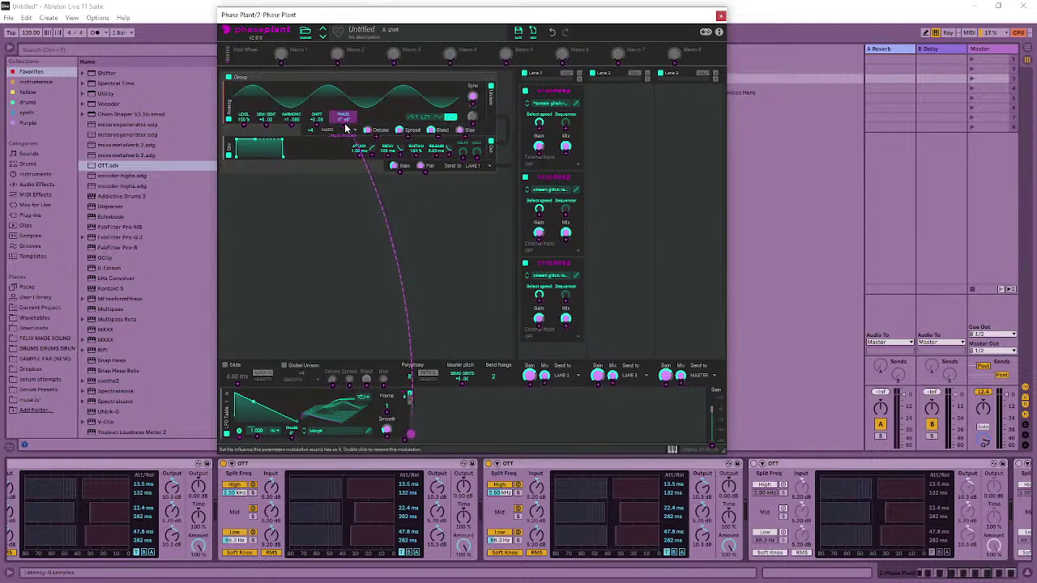
pyautogui.moveTo(347, 128); pyautogui.dragTo(292, 120)
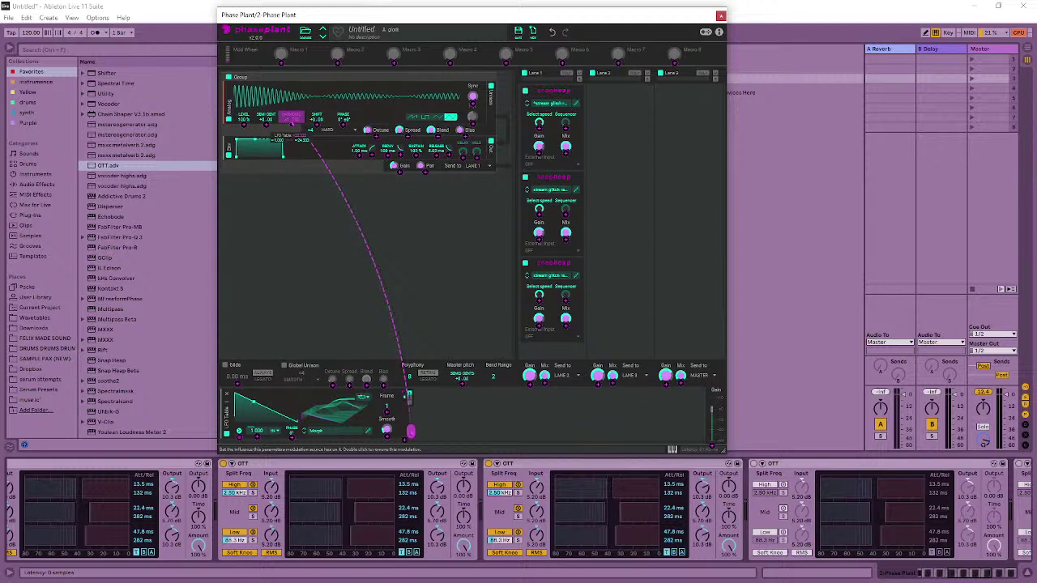
pyautogui.moveTo(292, 119); pyautogui.dragTo(292, 120)
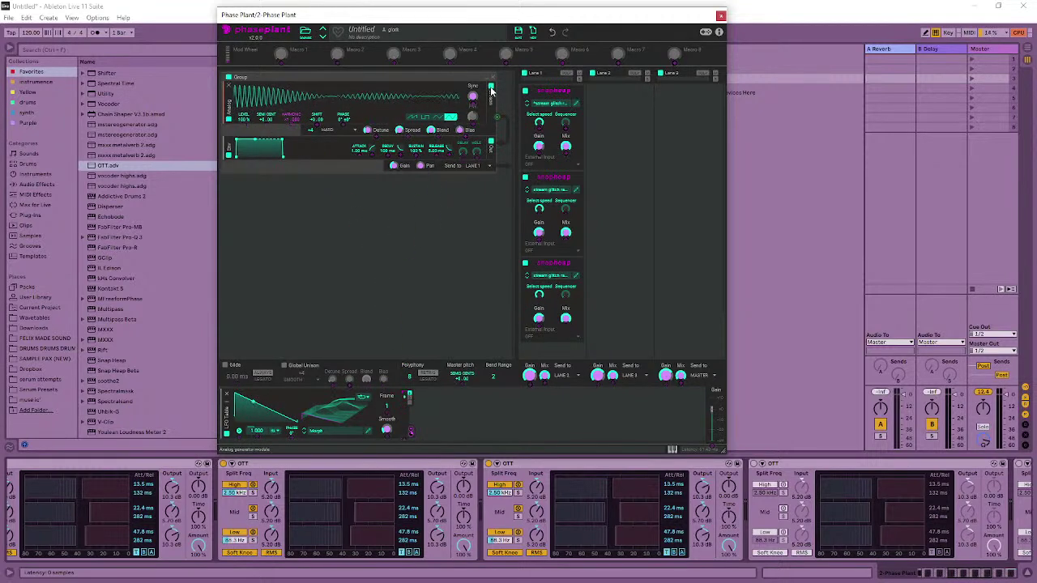
# - Add a Pyramid LFO modulator and route it to the LFO Table's Frame
pyautogui.click(437, 409)
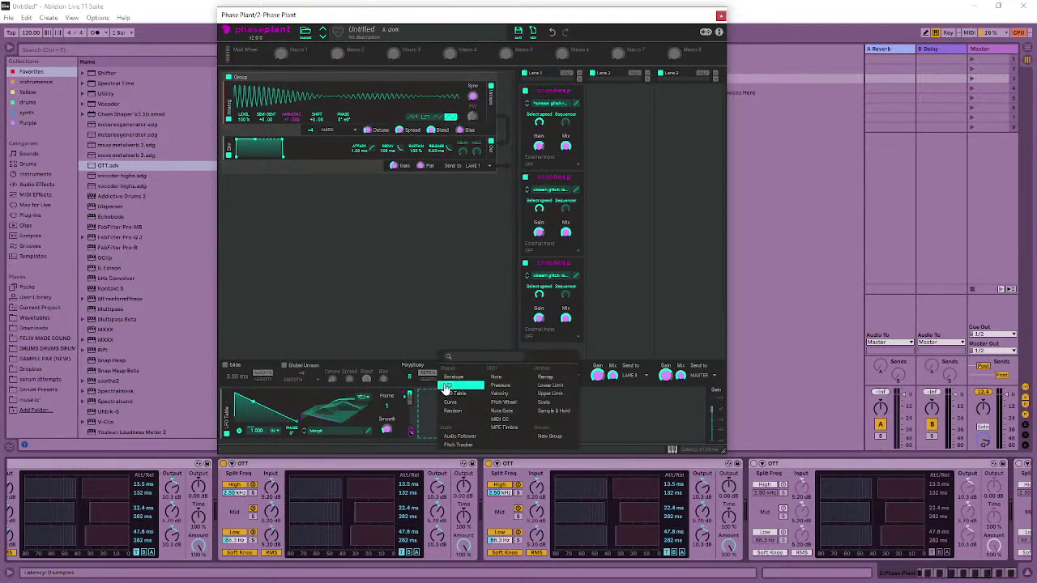
pyautogui.click(459, 382)
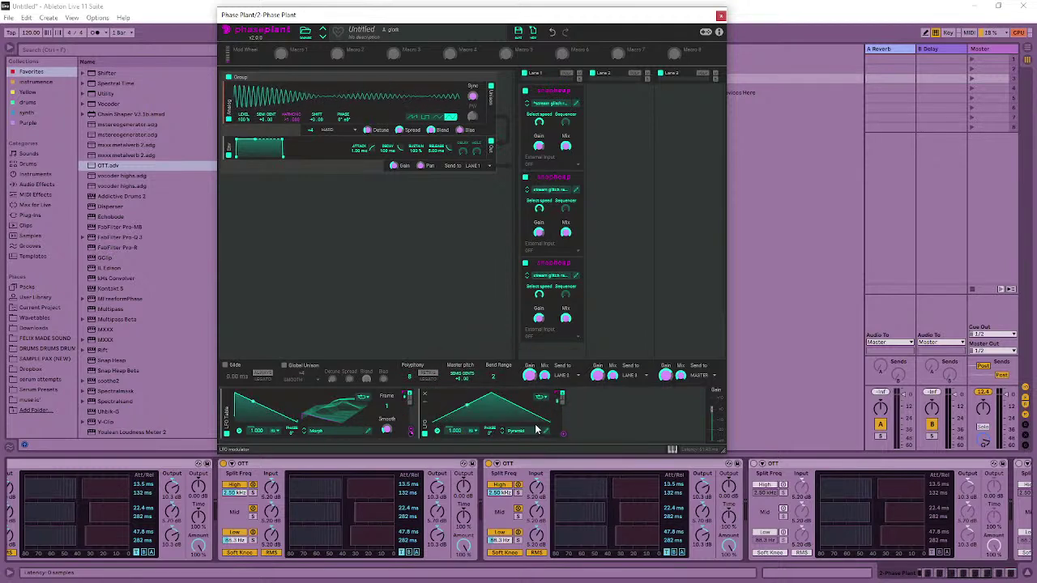
pyautogui.moveTo(564, 436); pyautogui.dragTo(490, 437)
pyautogui.moveTo(390, 421); pyautogui.dragTo(387, 416)
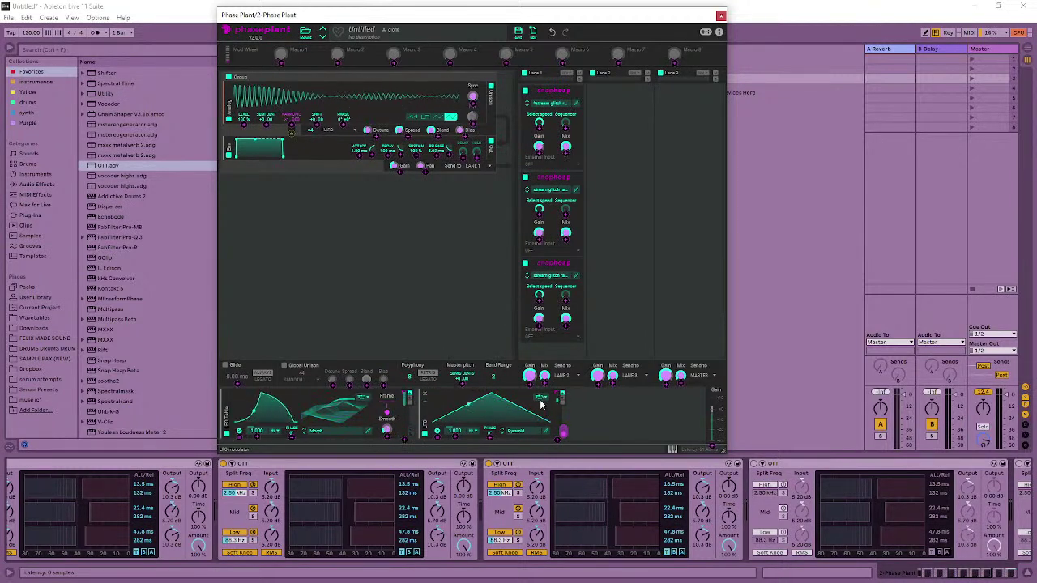
# - Add a second Pyramid LFO and route it to the LFO Table's rate
pyautogui.click(597, 416)
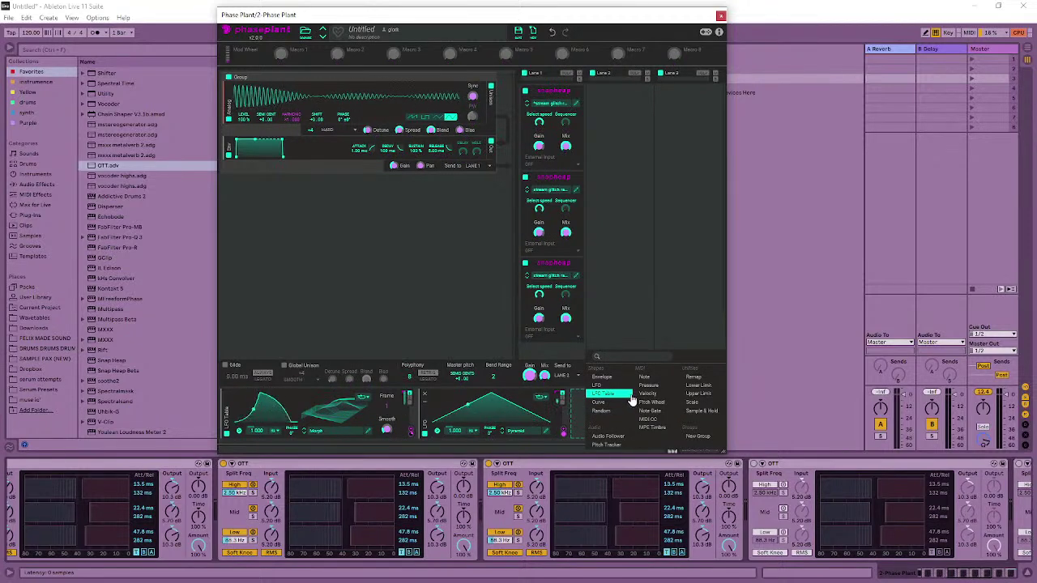
pyautogui.click(623, 405)
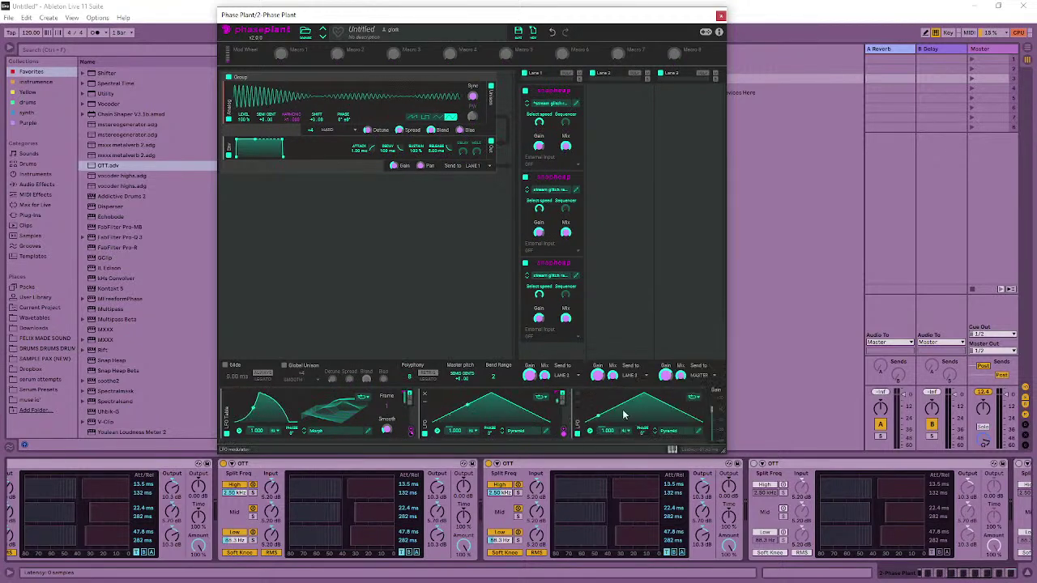
pyautogui.moveTo(568, 438); pyautogui.dragTo(593, 443)
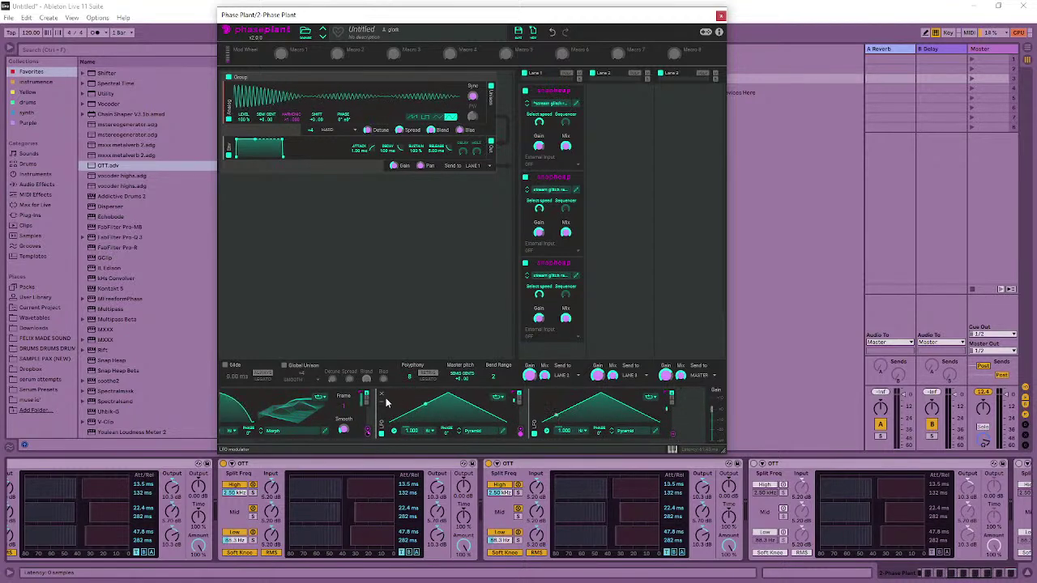
pyautogui.hscroll(-2, 478, 421)
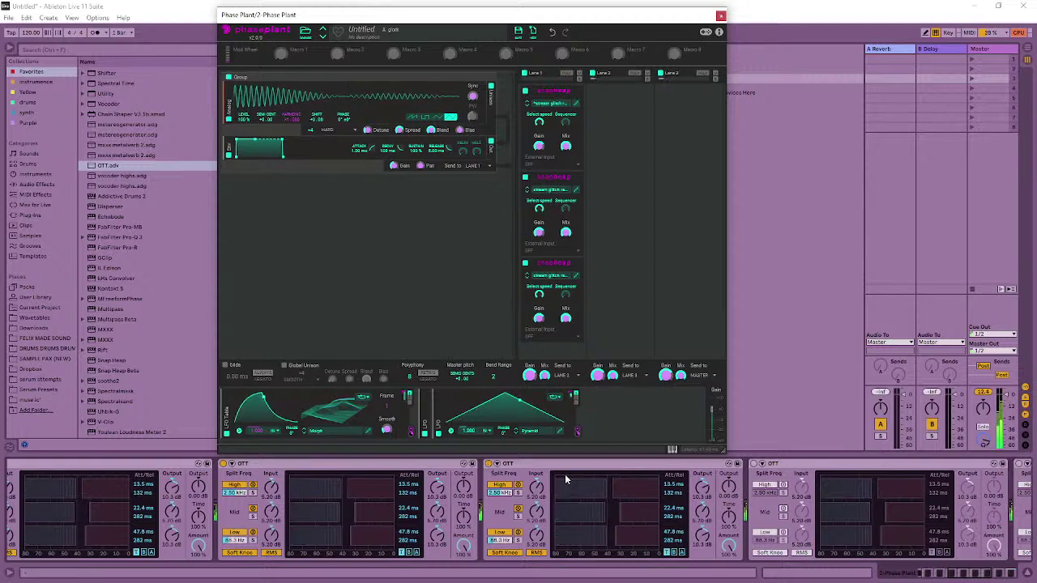
# - Select the OTT devices in the chain and bypass all of them
pyautogui.hscroll(-2, 924, 463)
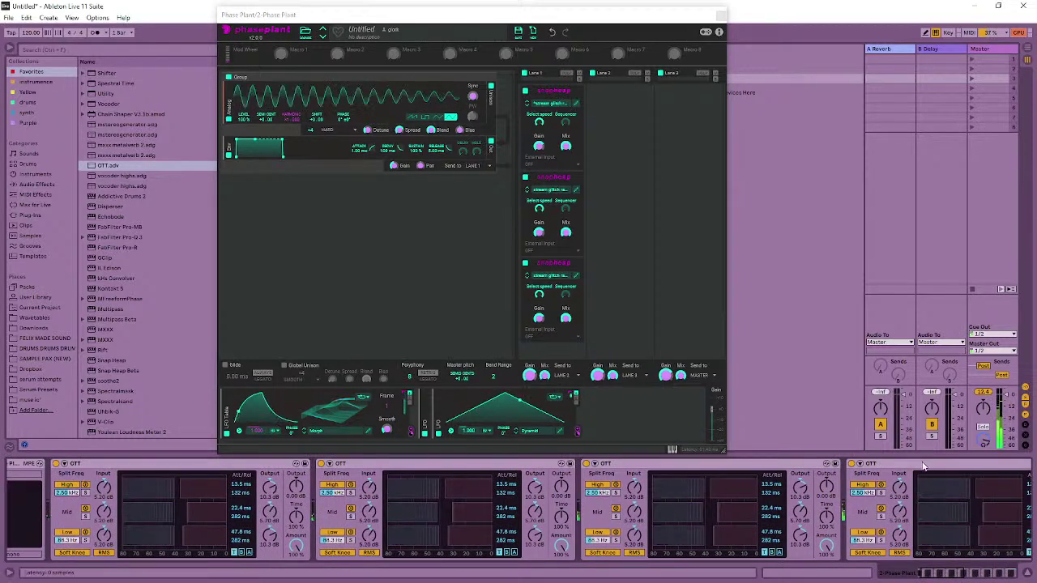
pyautogui.hscroll(-1, 844, 574)
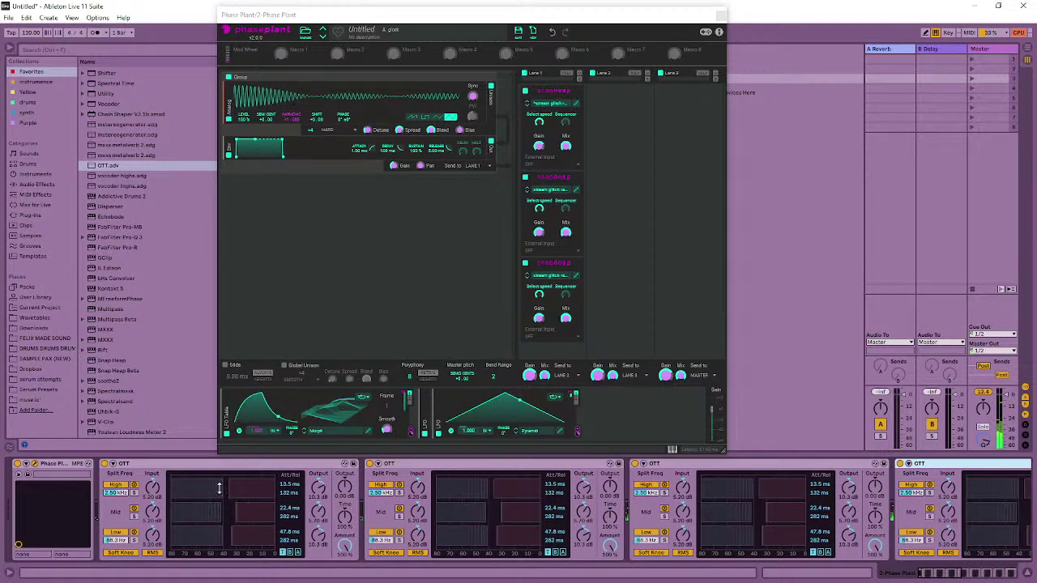
pyautogui.press('0')
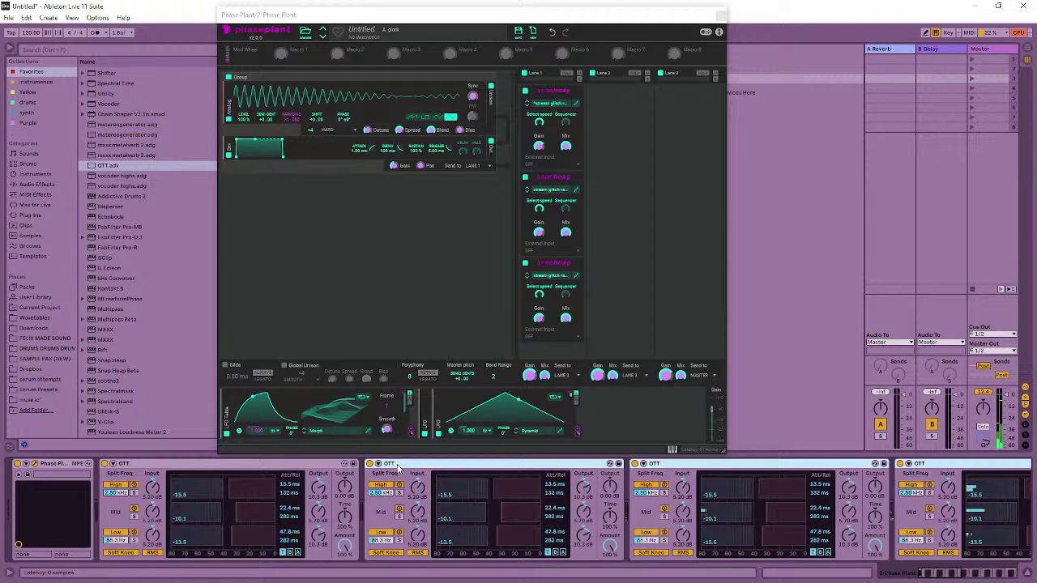
pyautogui.click(105, 464)
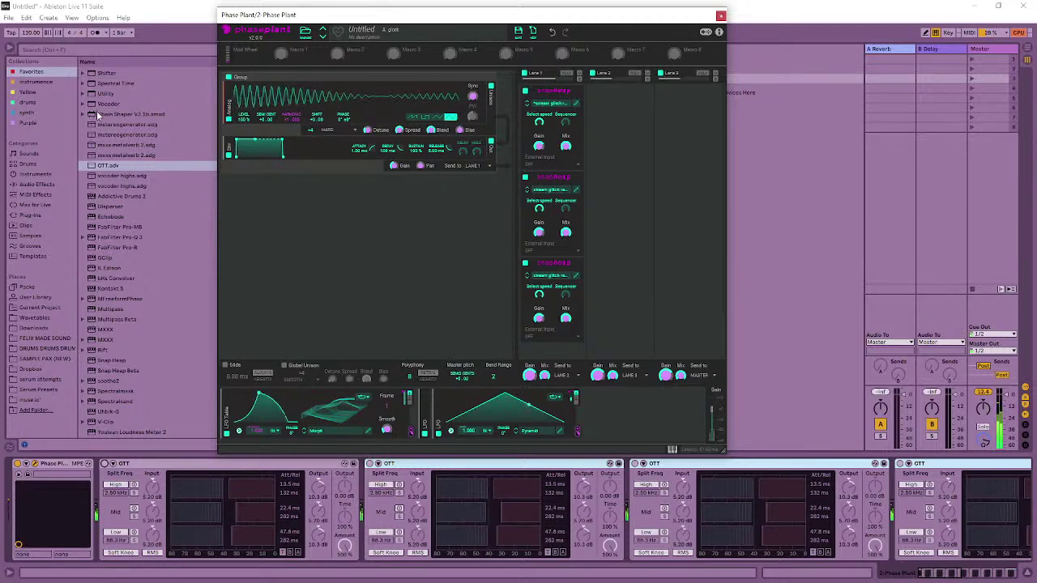
# - Add a Dynamics effect below the last Snap Heap on Lane 1
pyautogui.scroll(3, 99, 112)
pyautogui.moveTo(107, 112)
pyautogui.mouseDown()
pyautogui.moveTo(106, 469)
pyautogui.moveTo(300, 270)
pyautogui.mouseUp()
pyautogui.scroll(-2, 553, 330)
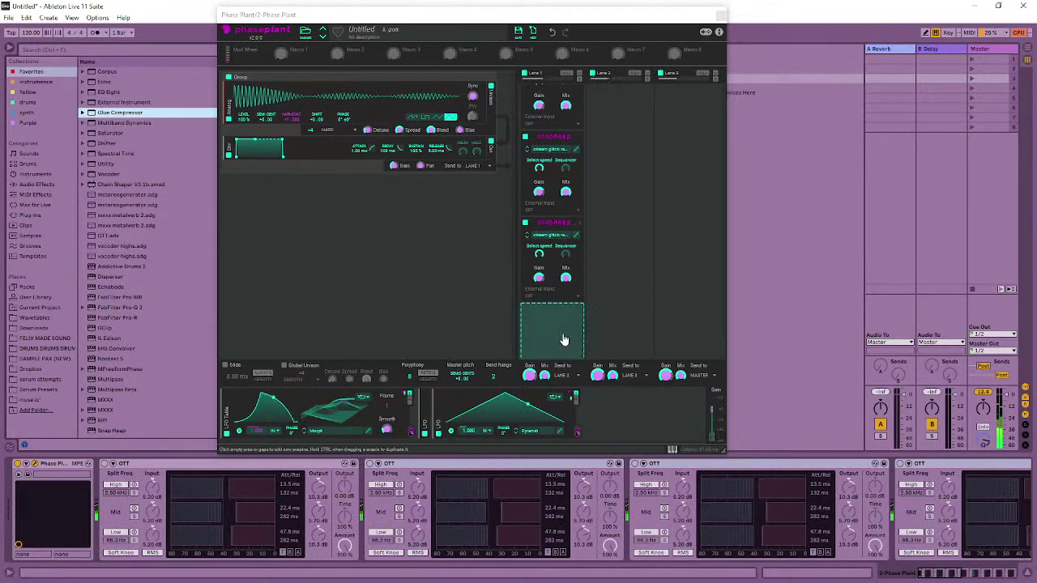
pyautogui.click(554, 329)
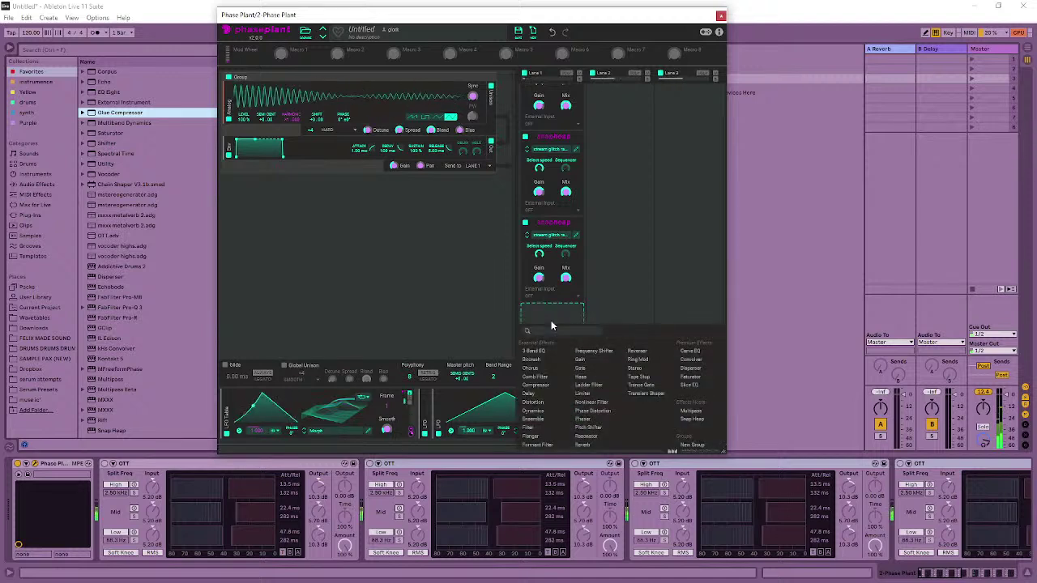
pyautogui.click(548, 413)
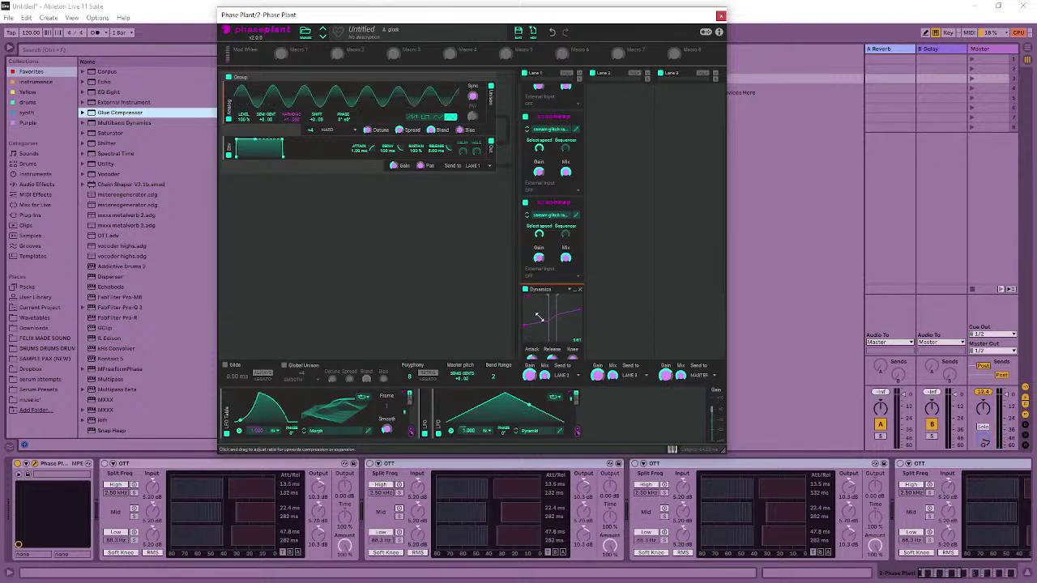
pyautogui.scroll(-2, 563, 341)
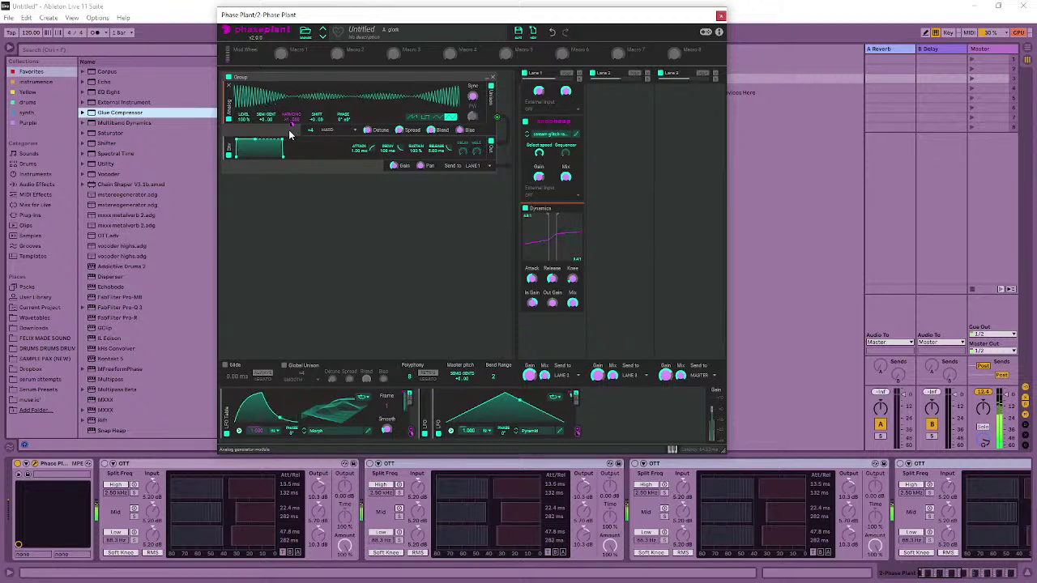
# - Turn off unison on the Analog oscillator
pyautogui.click(491, 86)
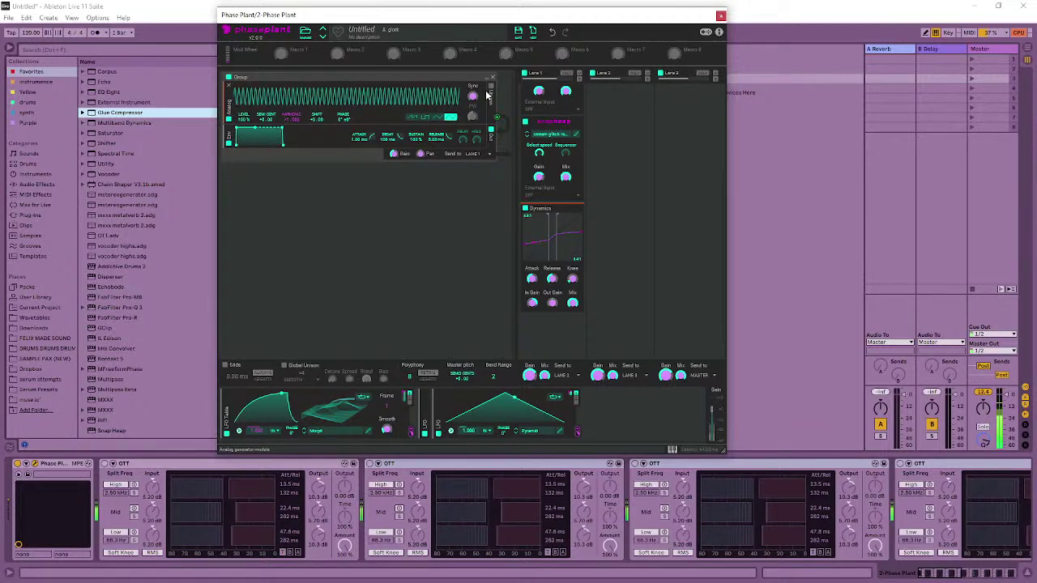
pyautogui.hotkey('ctrl', 'v')
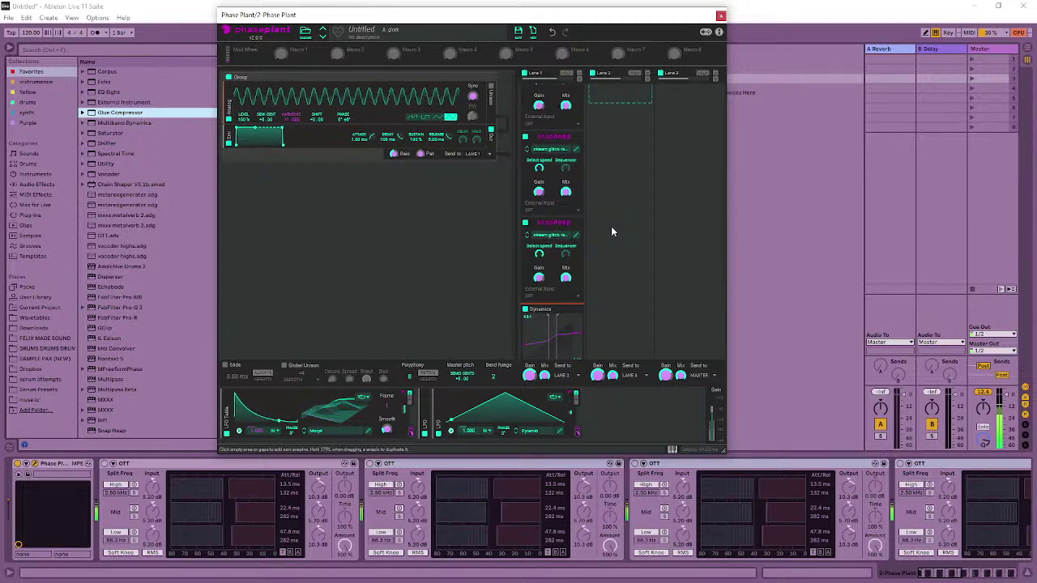
# - Load IL Edison at the end of the track's device chain and close its window
pyautogui.click(122, 338)
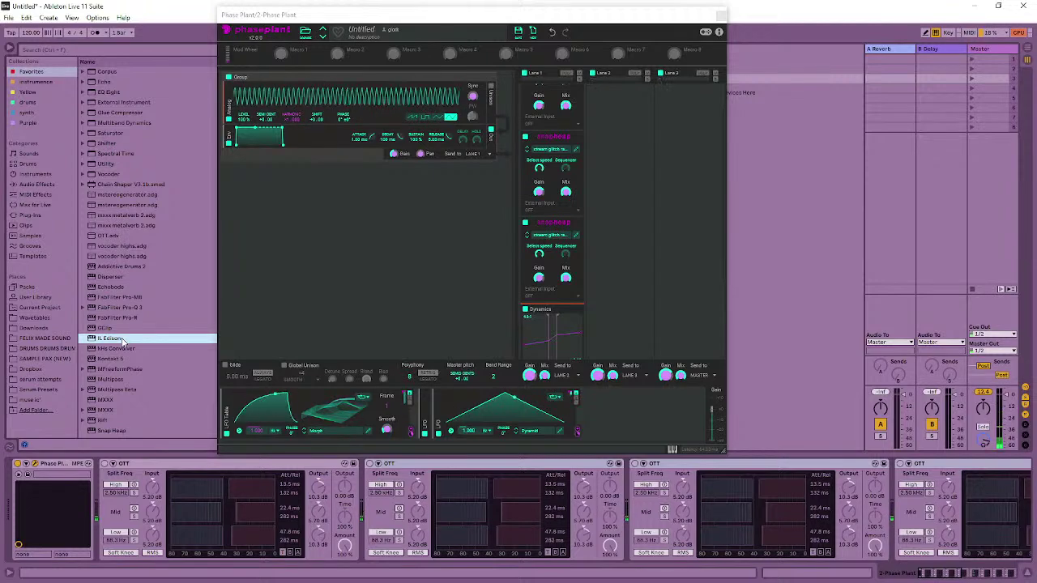
pyautogui.doubleClick(122, 337)
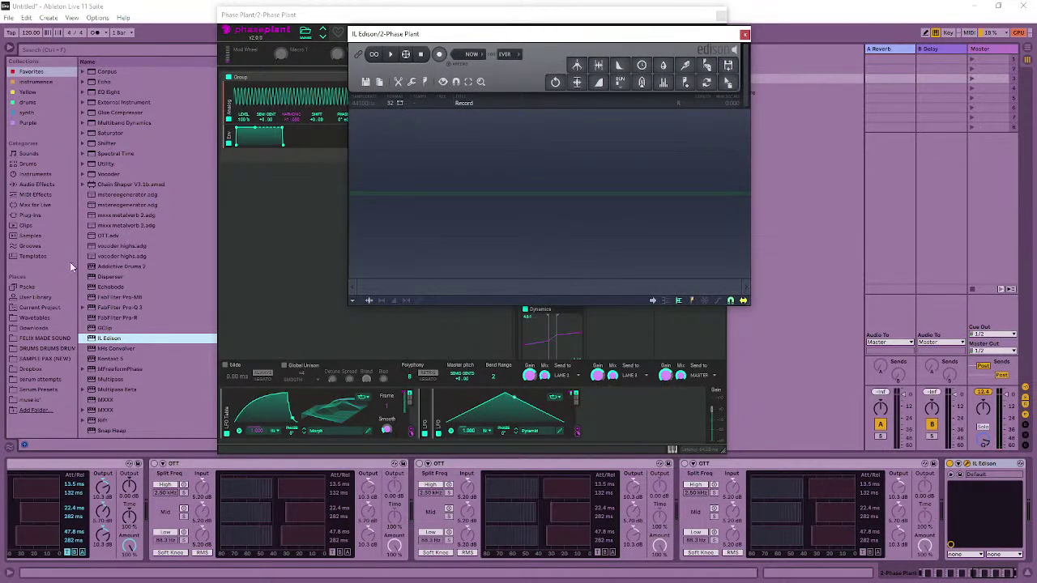
pyautogui.click(745, 36)
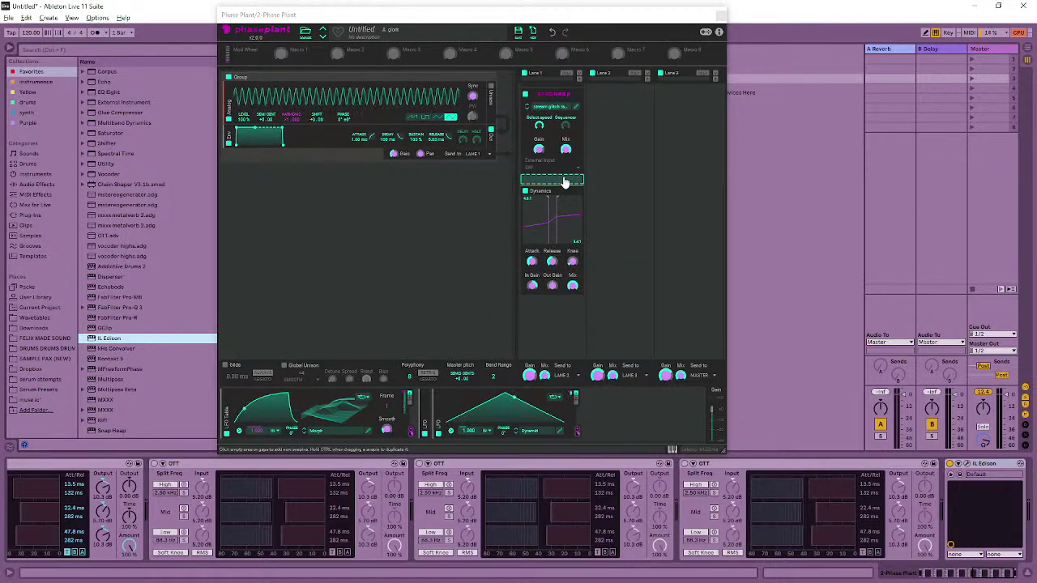
# - Insert a Disperser between the last Snap Heap and Dynamics on Lane 1 and set its frequency to about 1.28 kHz
pyautogui.click(565, 182)
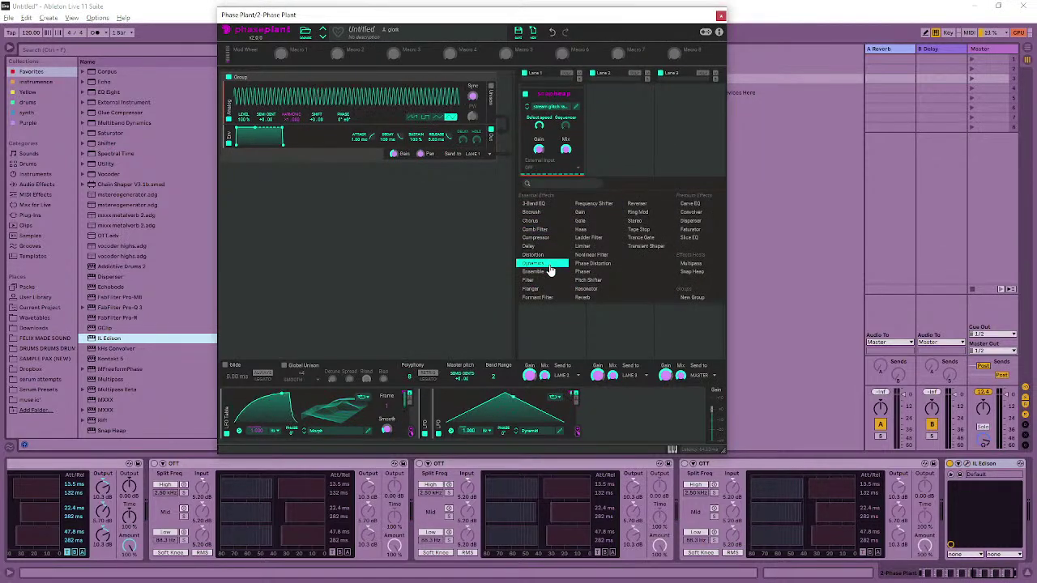
pyautogui.click(555, 268)
pyautogui.click(702, 221)
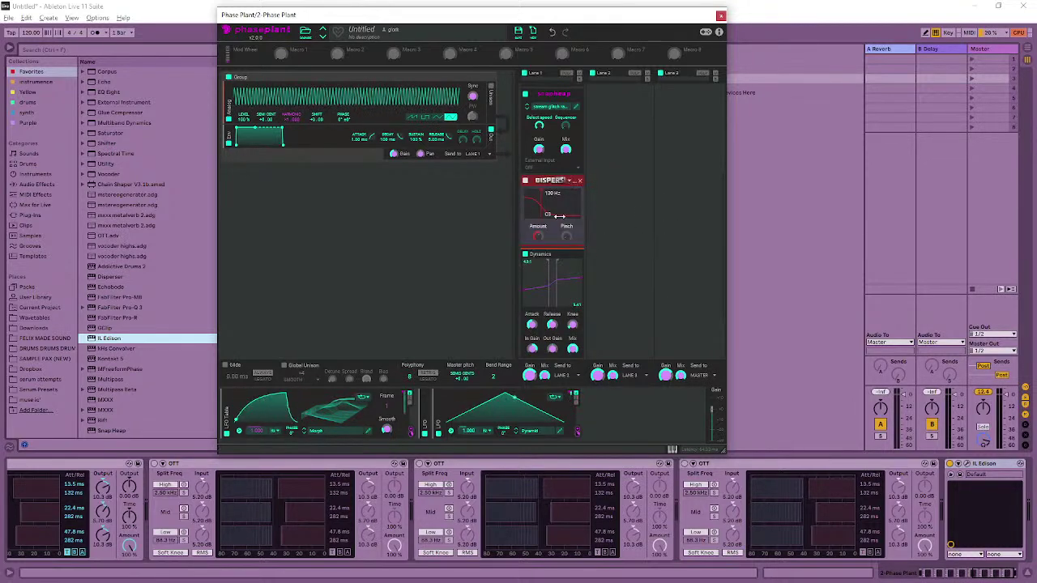
pyautogui.moveTo(550, 208); pyautogui.dragTo(557, 207)
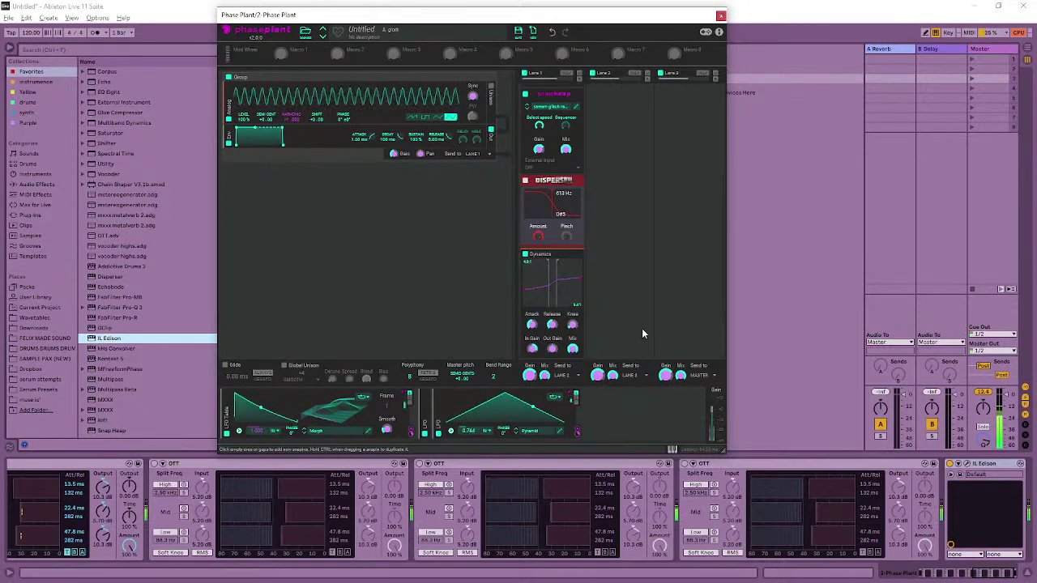
pyautogui.moveTo(569, 226); pyautogui.dragTo(570, 217)
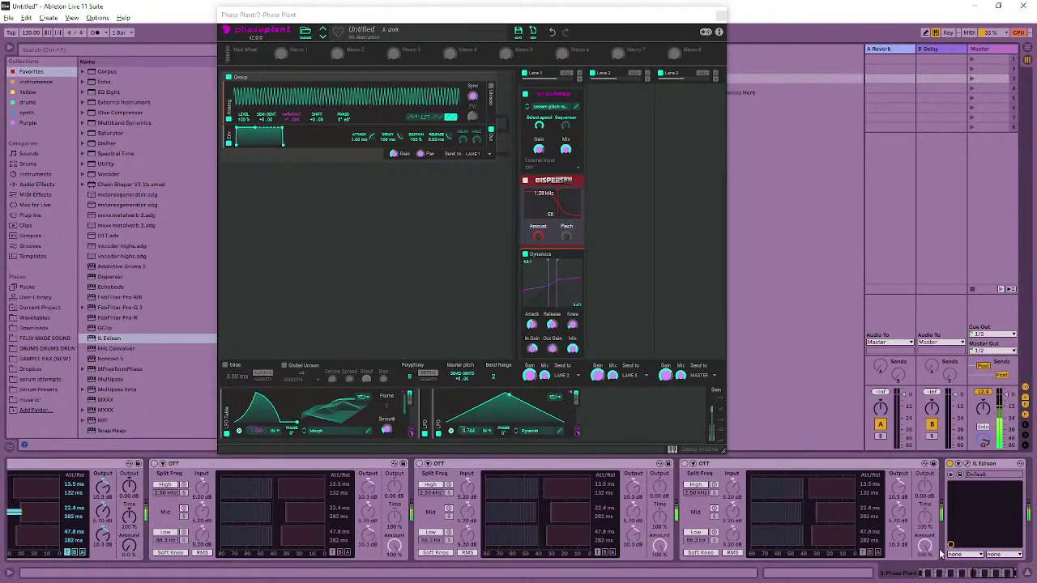
# - Enable the first OTT after Phase Plant in the device chain and open the self-made sounds folder in the browser
pyautogui.click(978, 576)
pyautogui.moveTo(978, 576); pyautogui.dragTo(921, 578)
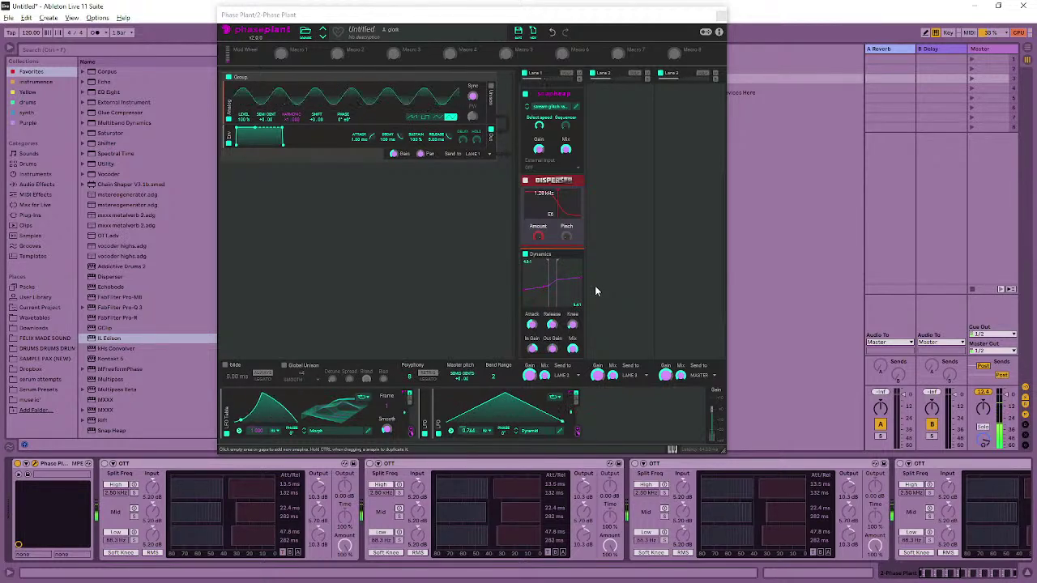
pyautogui.click(105, 464)
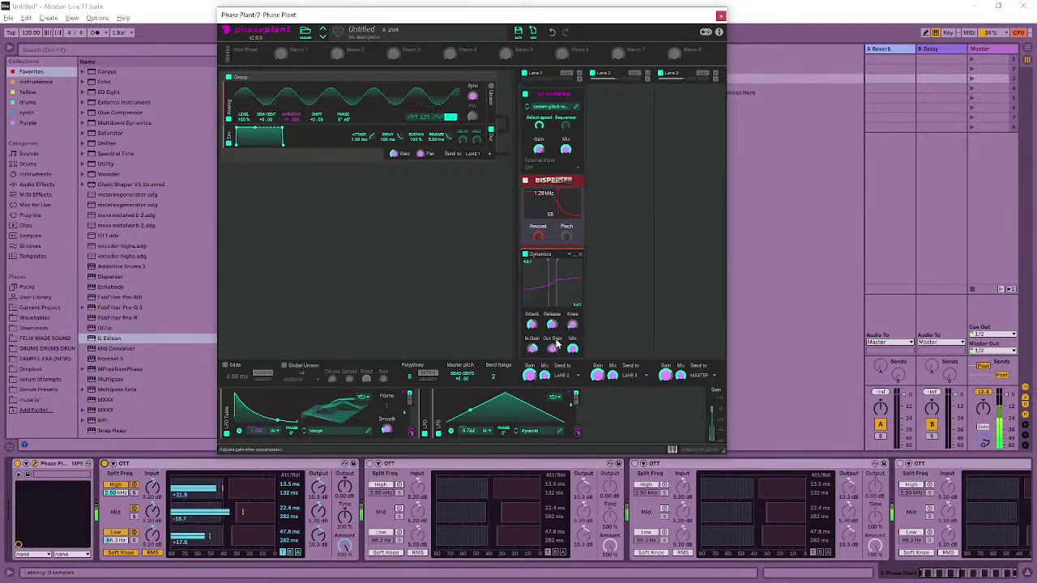
pyautogui.click(59, 340)
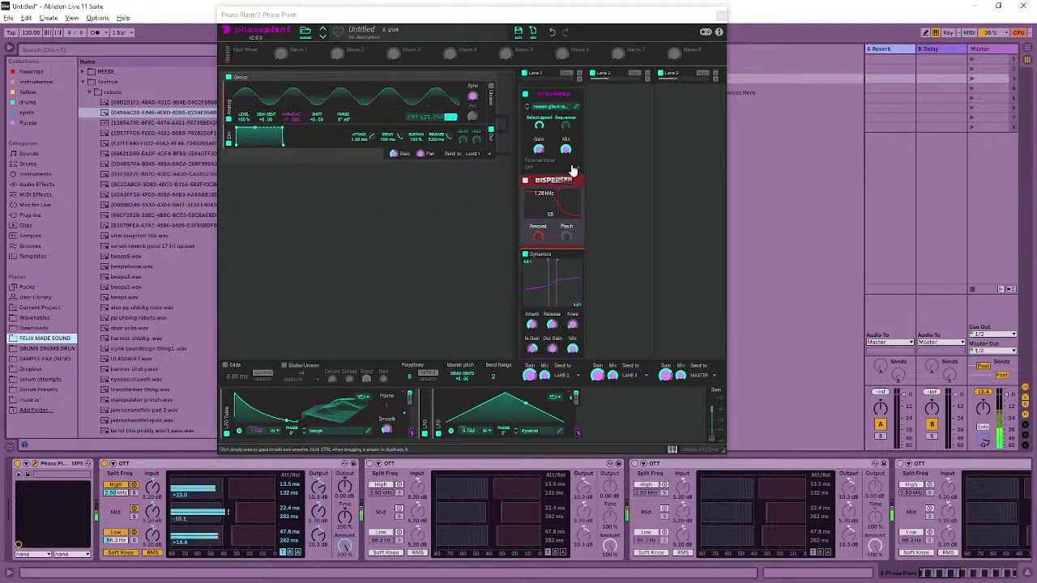
# - Adjust the Select speed of the Snap Heaps on Lane 1, starting with the one directly above Disperser
pyautogui.click(541, 125)
pyautogui.scroll(3, 605, 137)
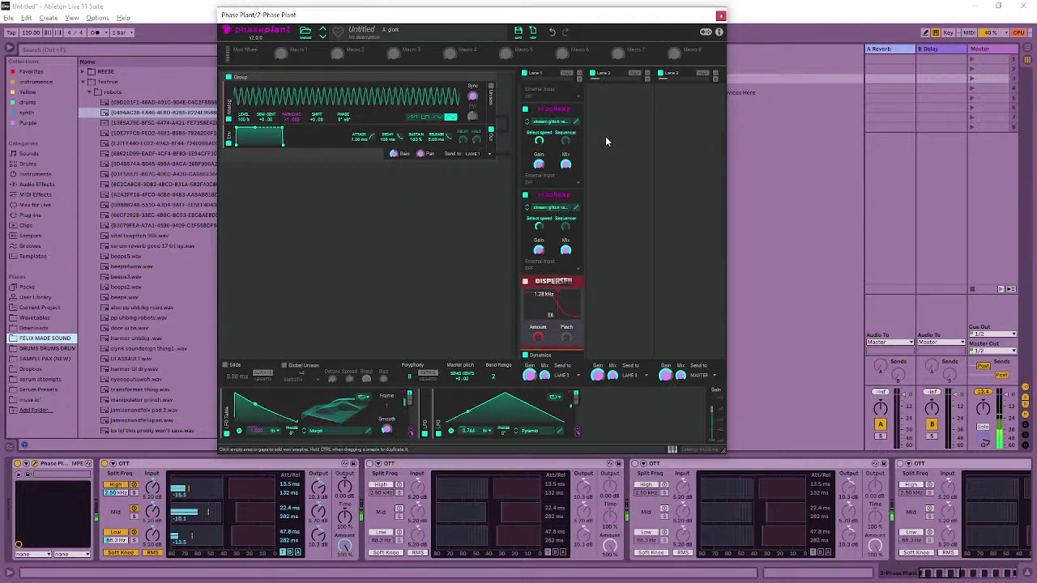
pyautogui.scroll(2, 592, 143)
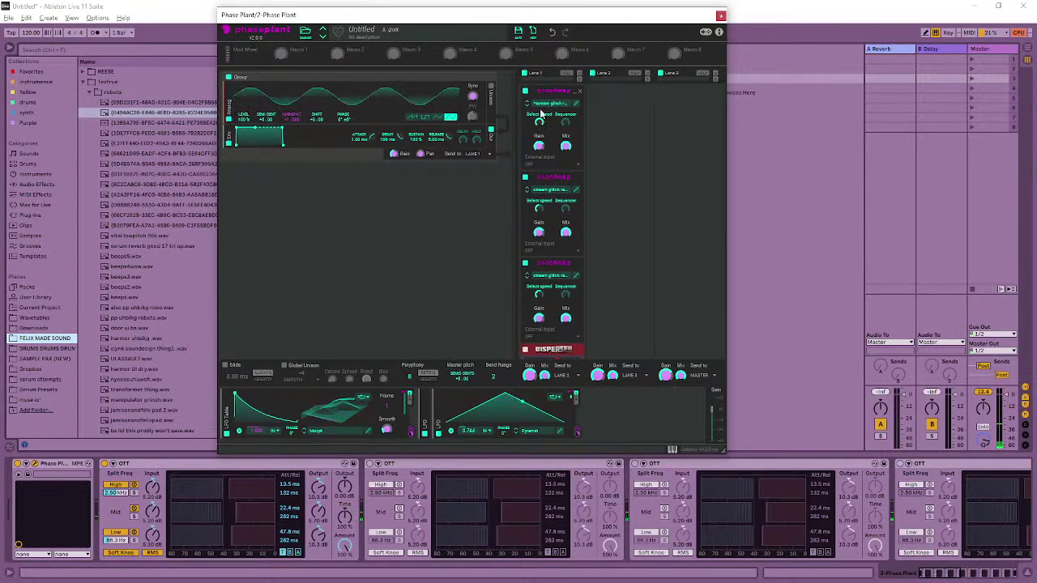
pyautogui.click(636, 143)
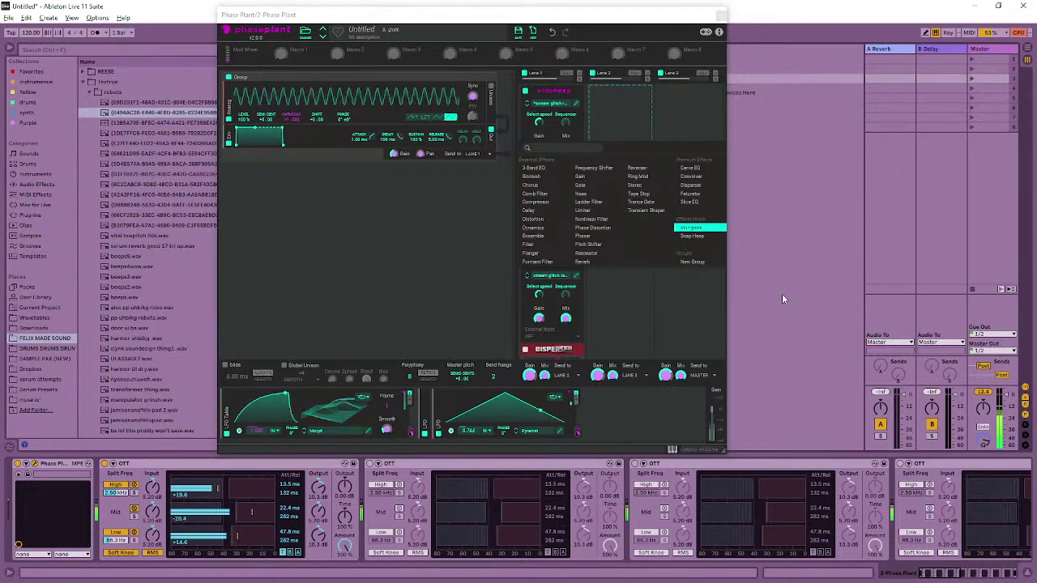
pyautogui.click(690, 228)
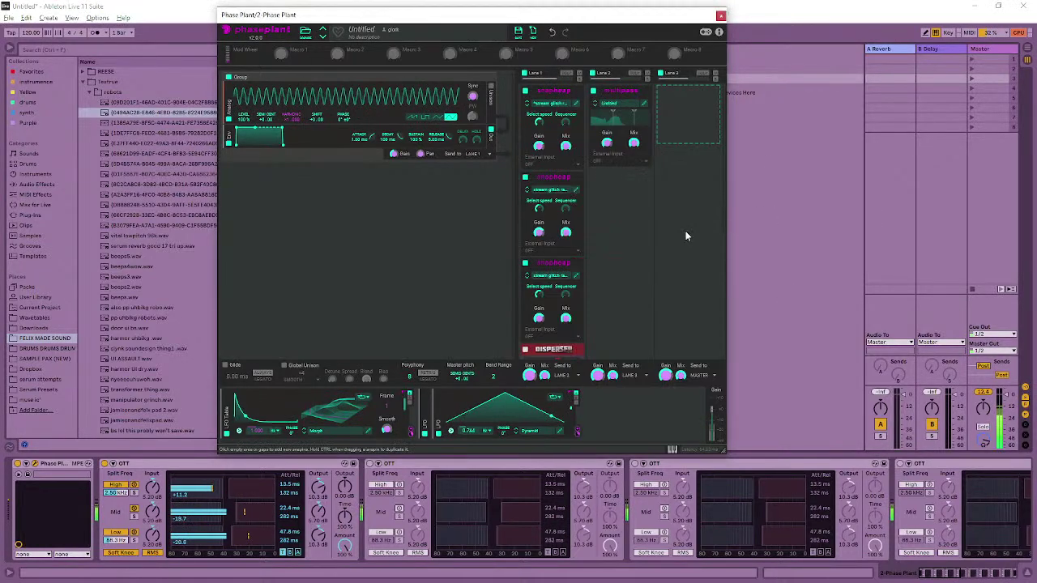
pyautogui.click(648, 91)
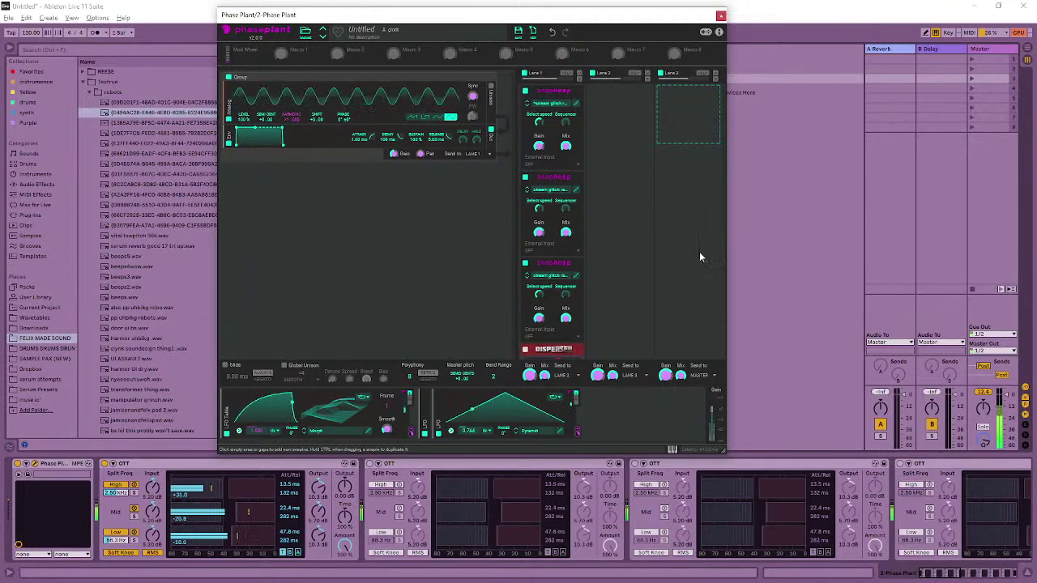
pyautogui.click(714, 377)
pyautogui.click(626, 407)
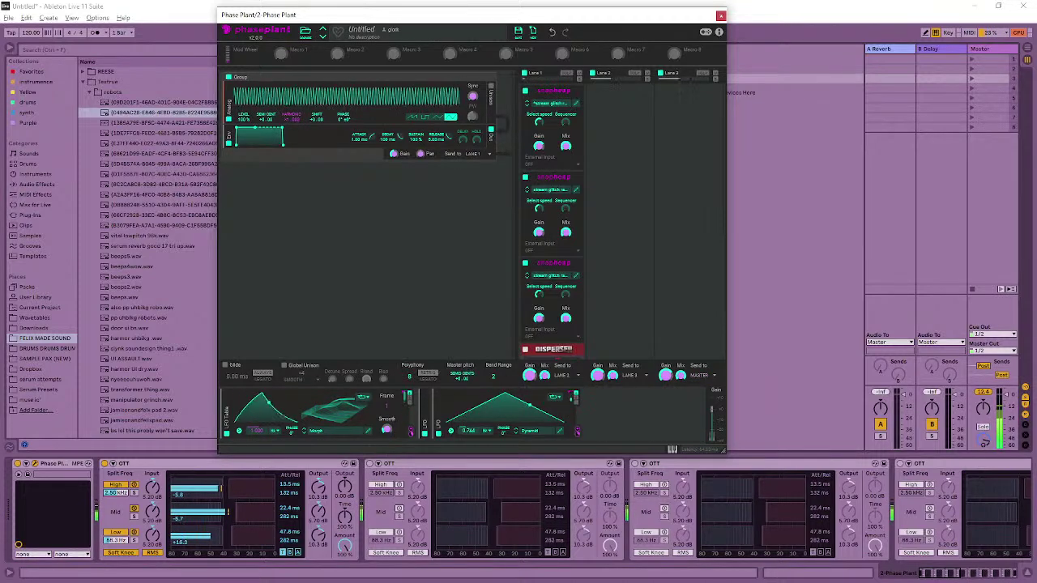
# - Adjust the Select speed of the second and third Snap Heap effects in Lane 1 while auditioning the sound
pyautogui.click(942, 573)
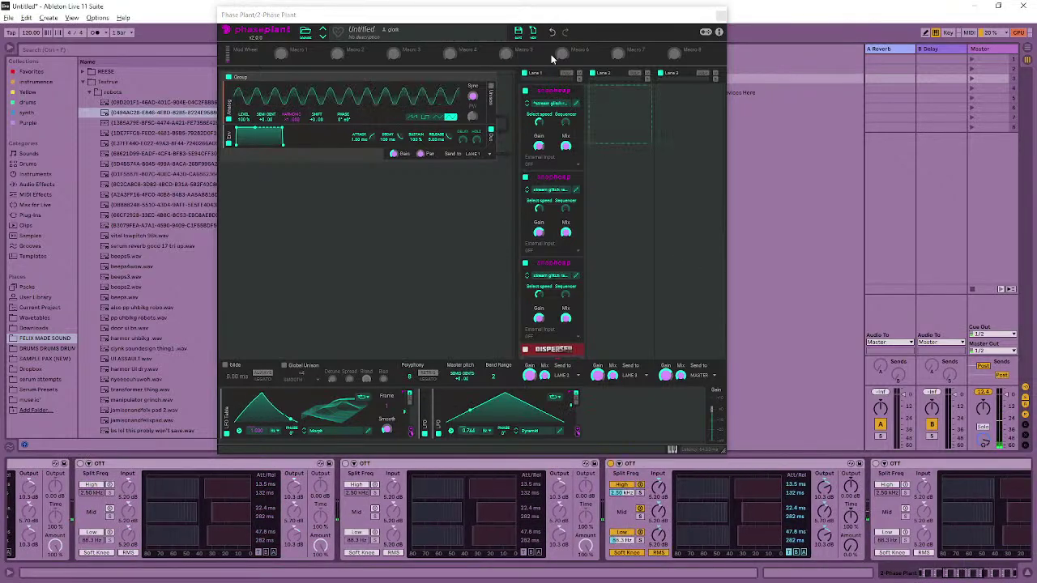
pyautogui.click(534, 301)
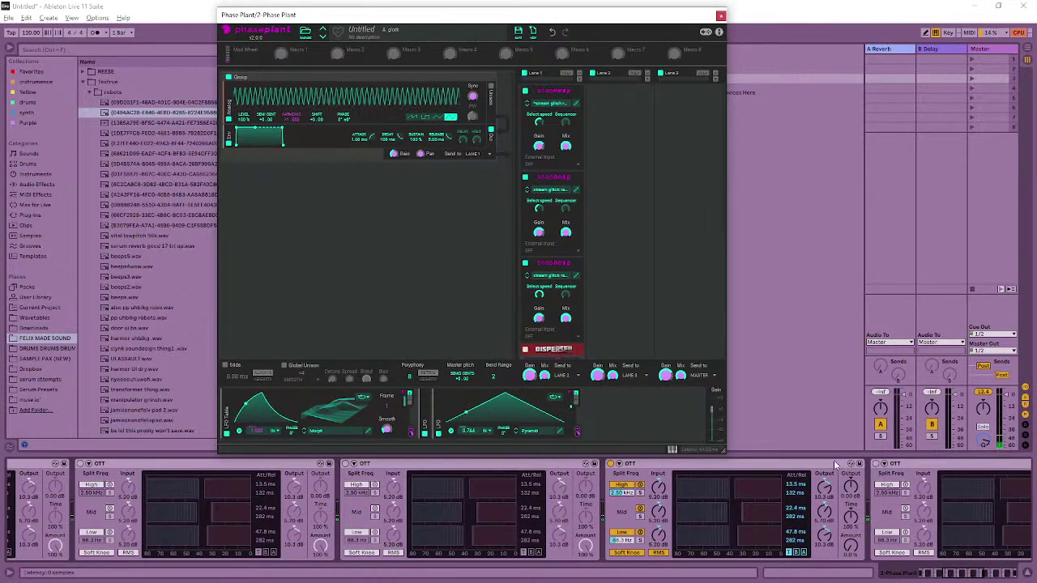
pyautogui.click(784, 382)
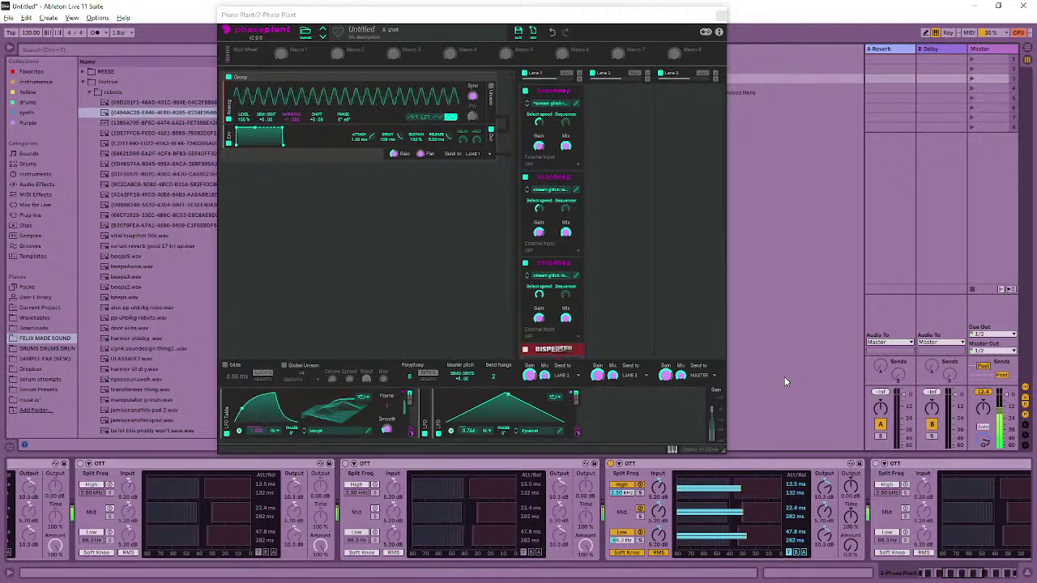
pyautogui.click(539, 295)
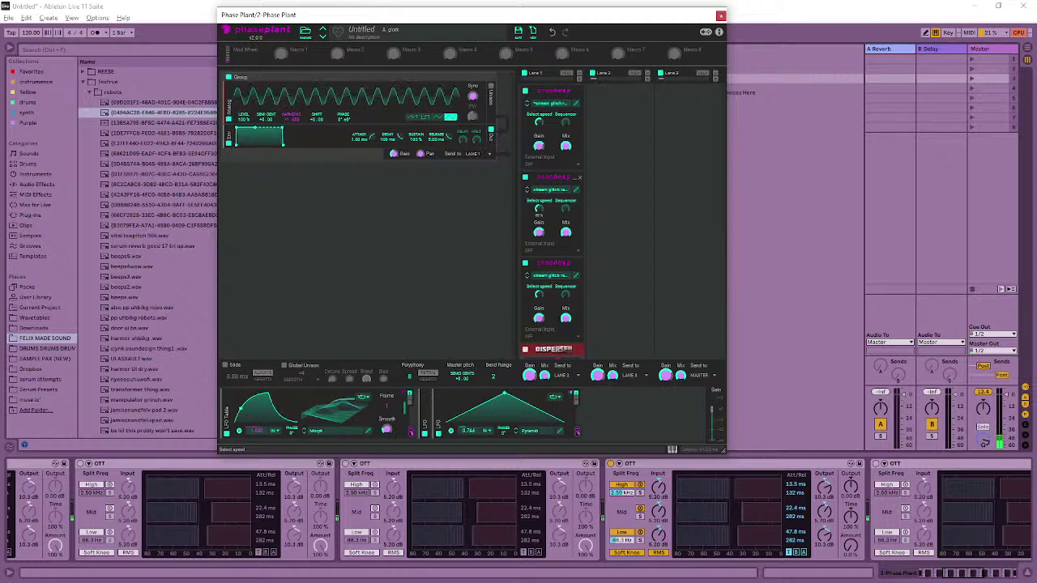
pyautogui.click(784, 230)
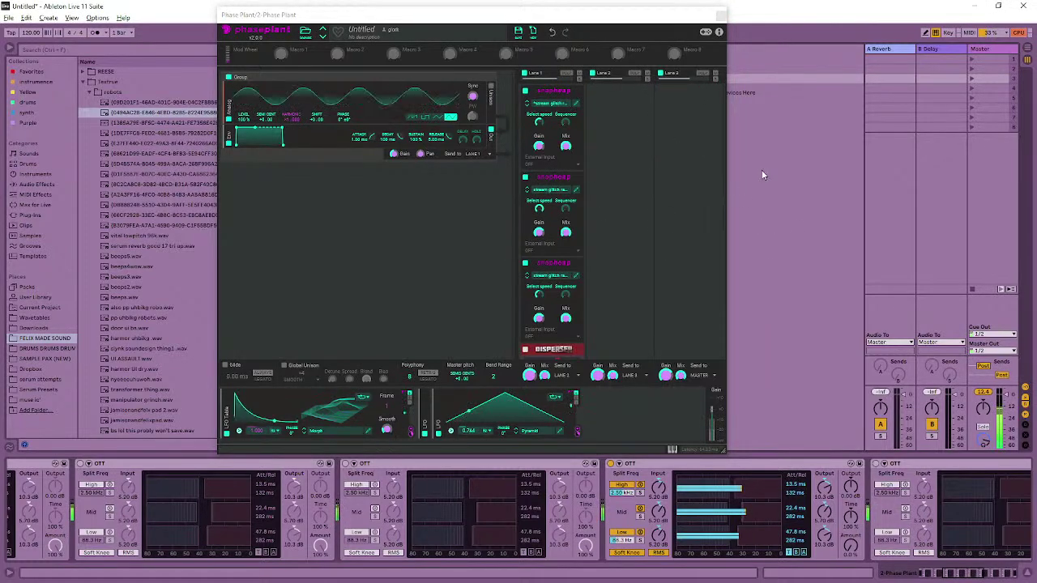
# - Open the IL Edison device at the end of the effect chain and start recording the synth's output
pyautogui.click(955, 573)
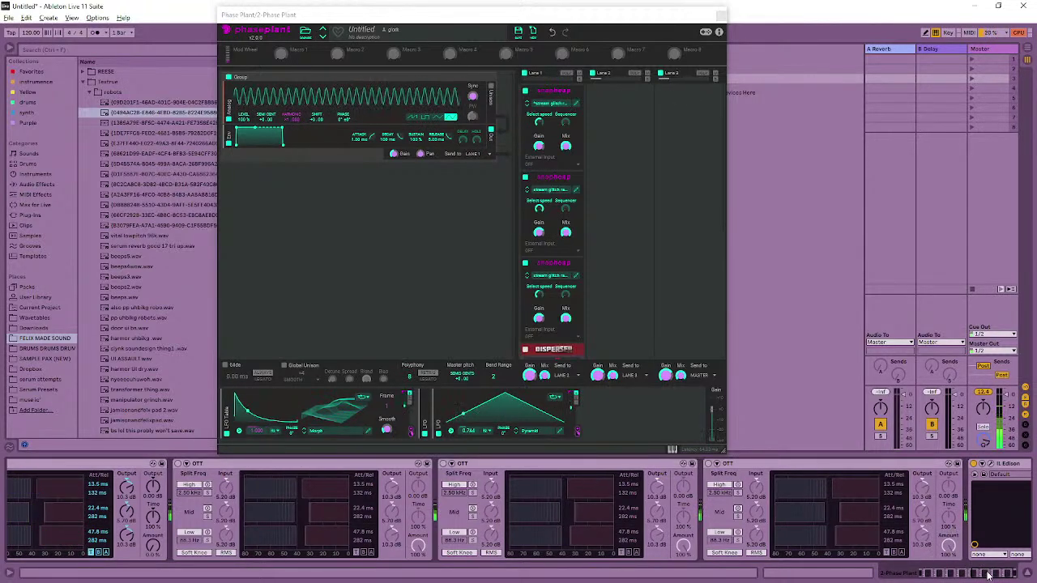
pyautogui.scroll(-2, 928, 511)
pyautogui.click(914, 465)
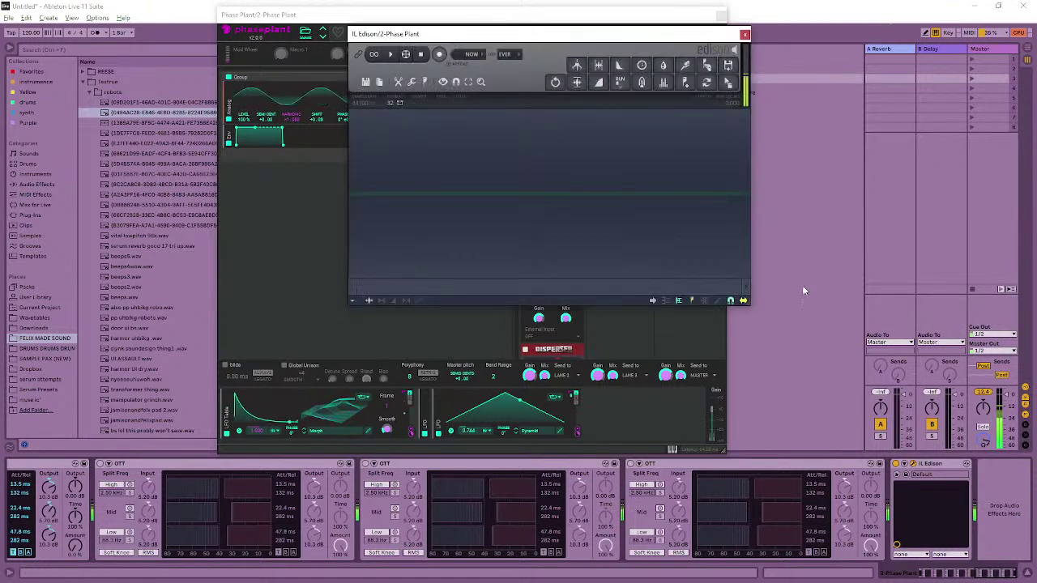
pyautogui.click(439, 54)
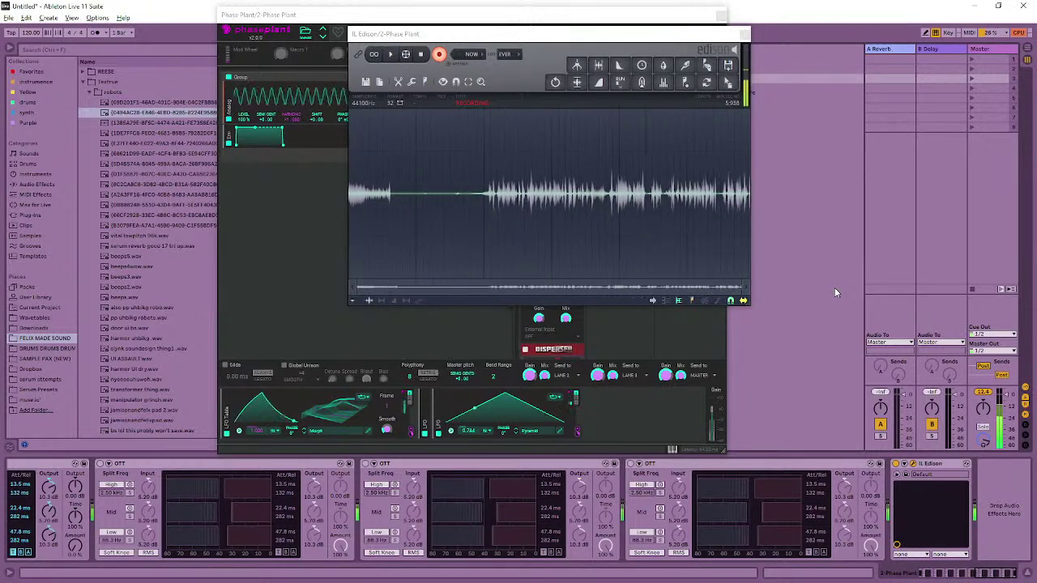
# - Vary the Select speed of the third Snap Heap in Phase Plant's Lane 1 while Edison records
pyautogui.click(670, 324)
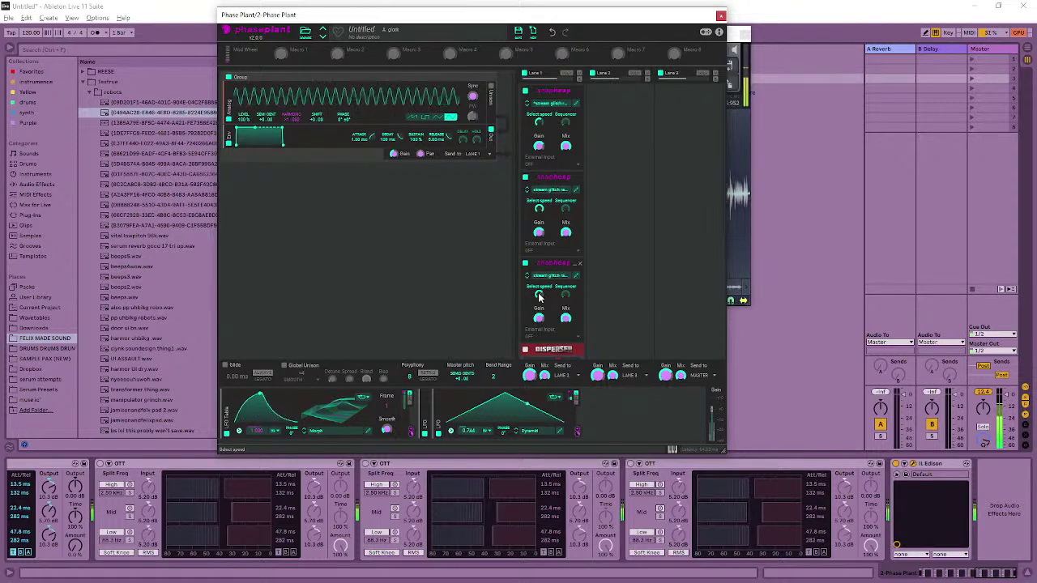
pyautogui.moveTo(538, 293); pyautogui.dragTo(537, 296)
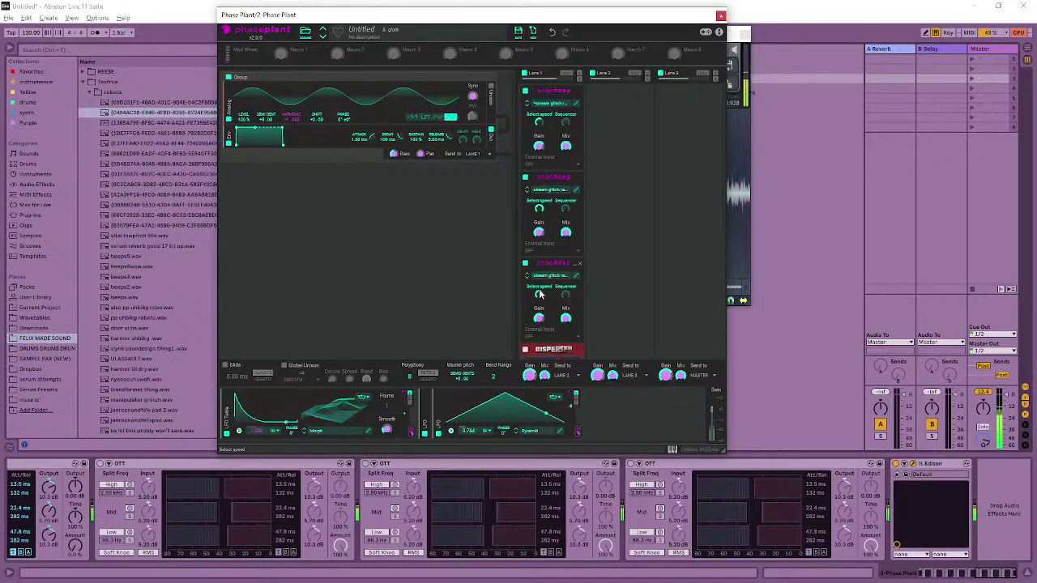
pyautogui.moveTo(540, 294); pyautogui.dragTo(540, 294)
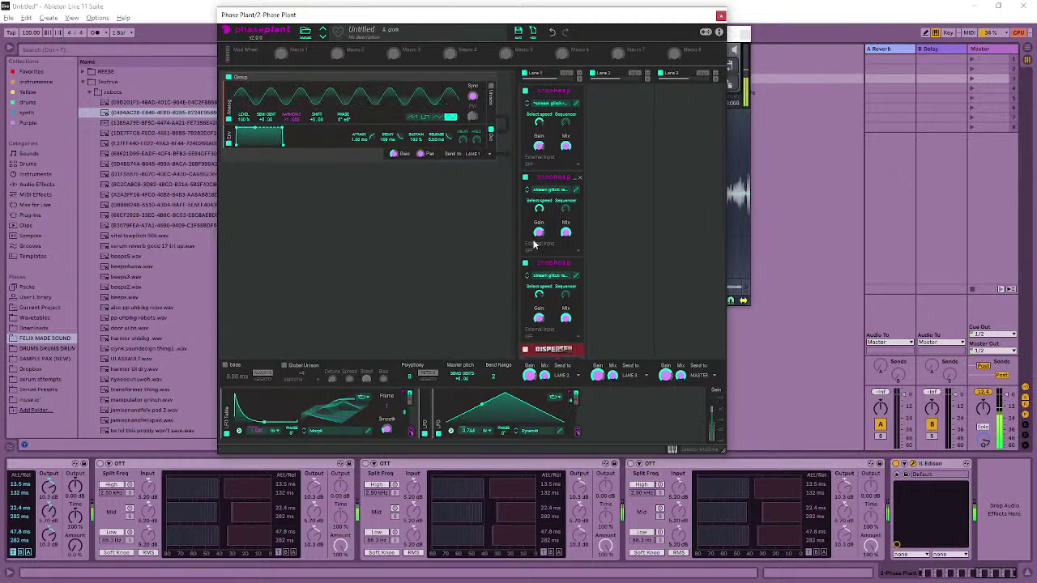
pyautogui.click(953, 573)
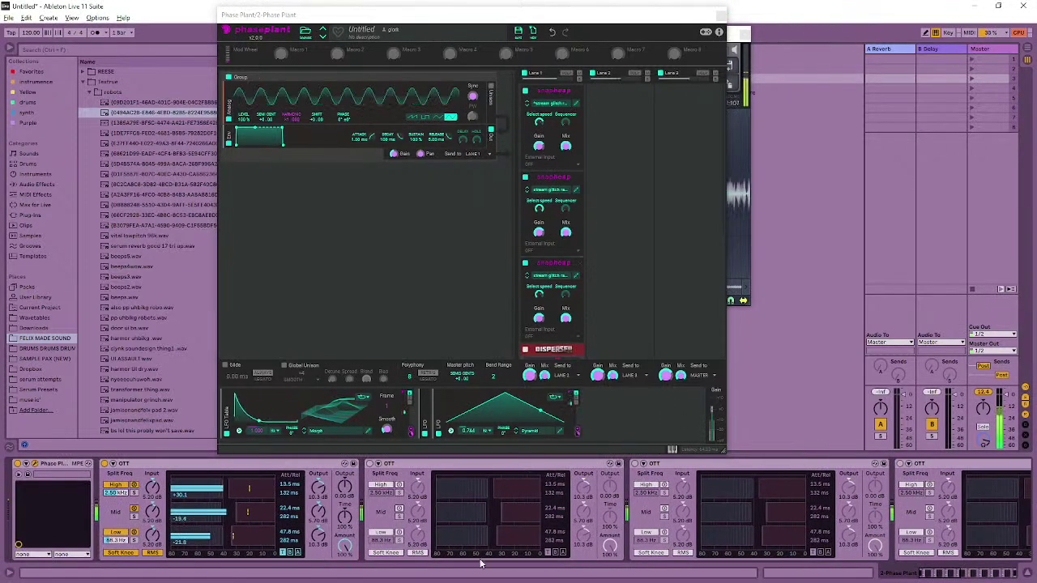
pyautogui.click(962, 577)
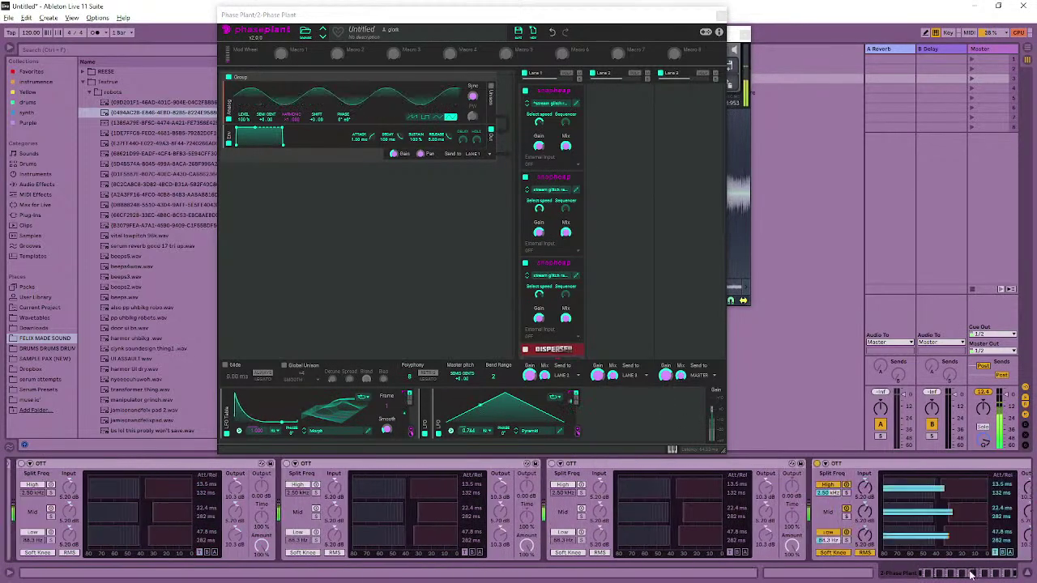
pyautogui.click(724, 32)
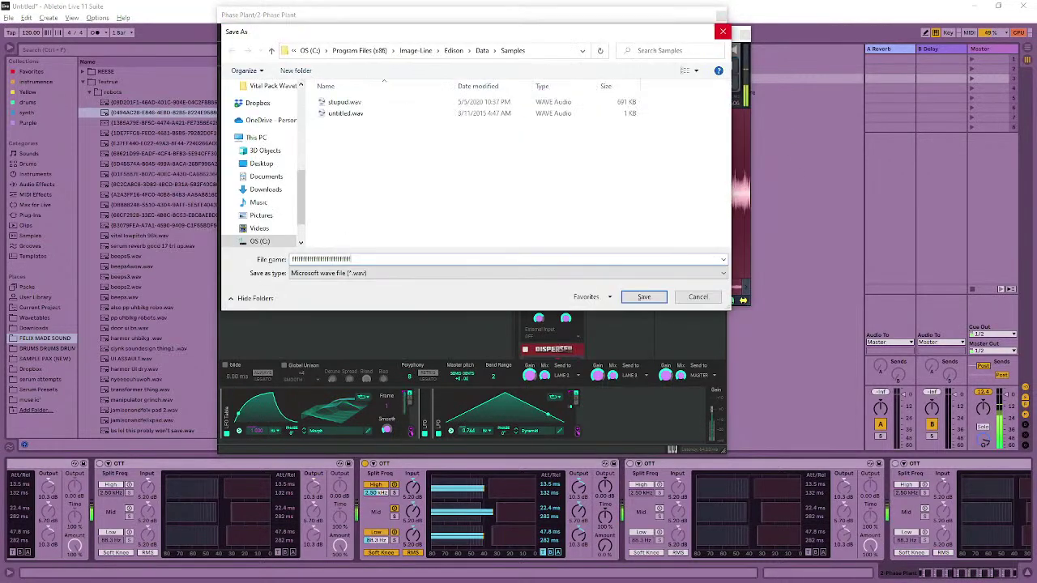
pyautogui.click(723, 32)
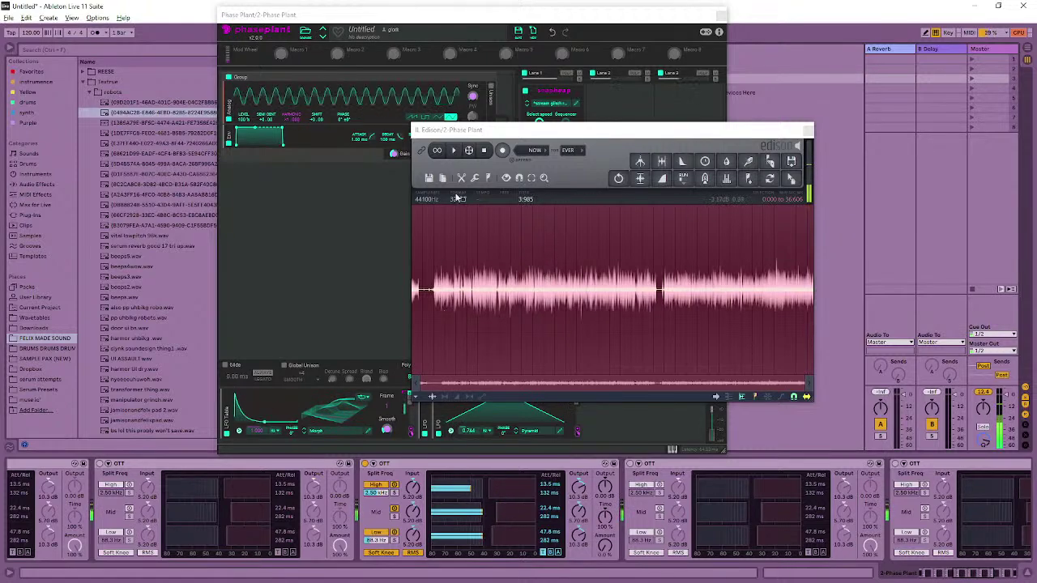
# - Start recording again in Edison and raise the Amount of the enabled OTT further down the chain to 100 %
pyautogui.click(502, 150)
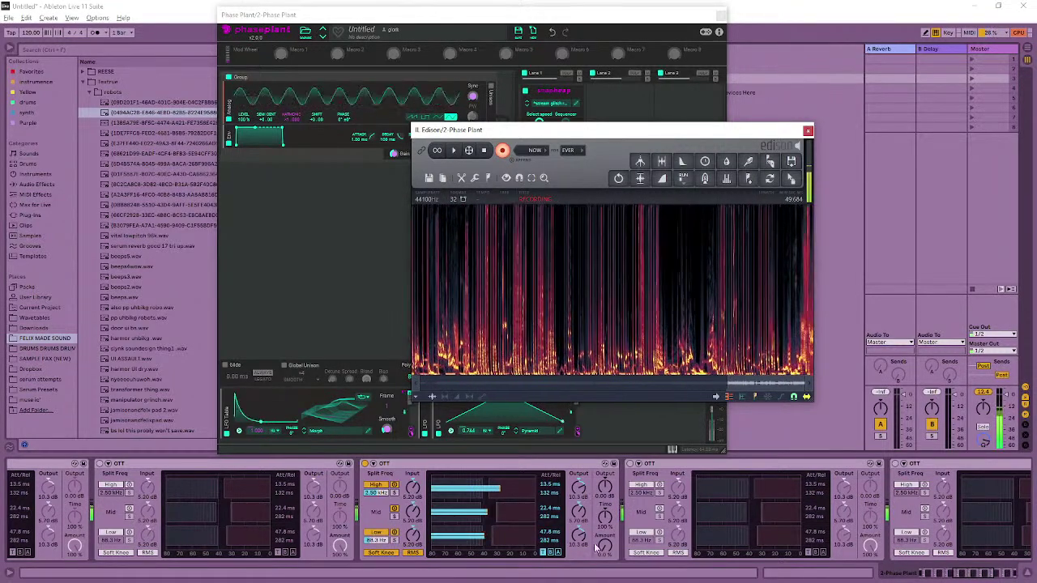
pyautogui.click(972, 572)
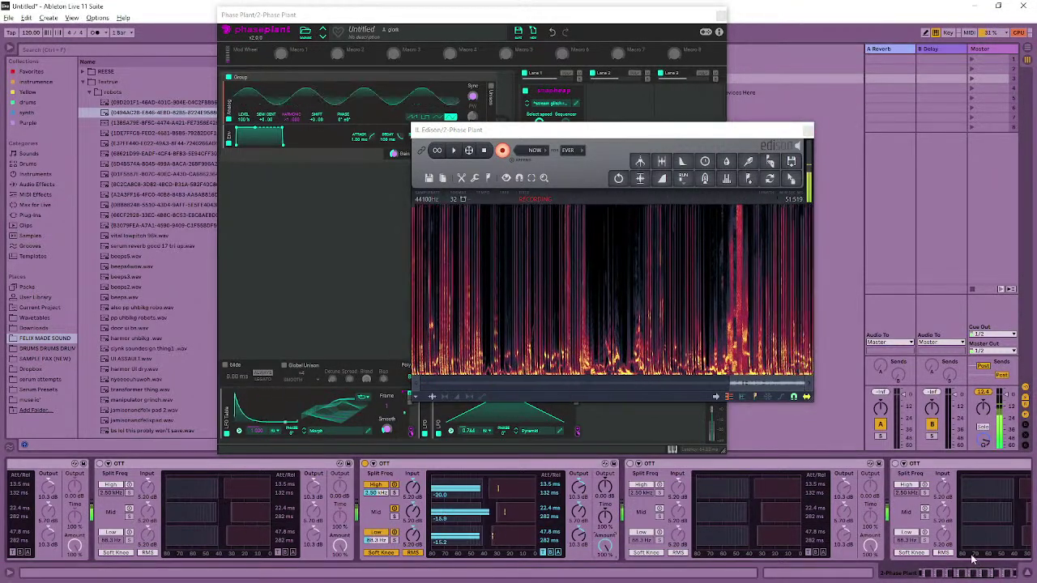
pyautogui.hscroll(3, 966, 573)
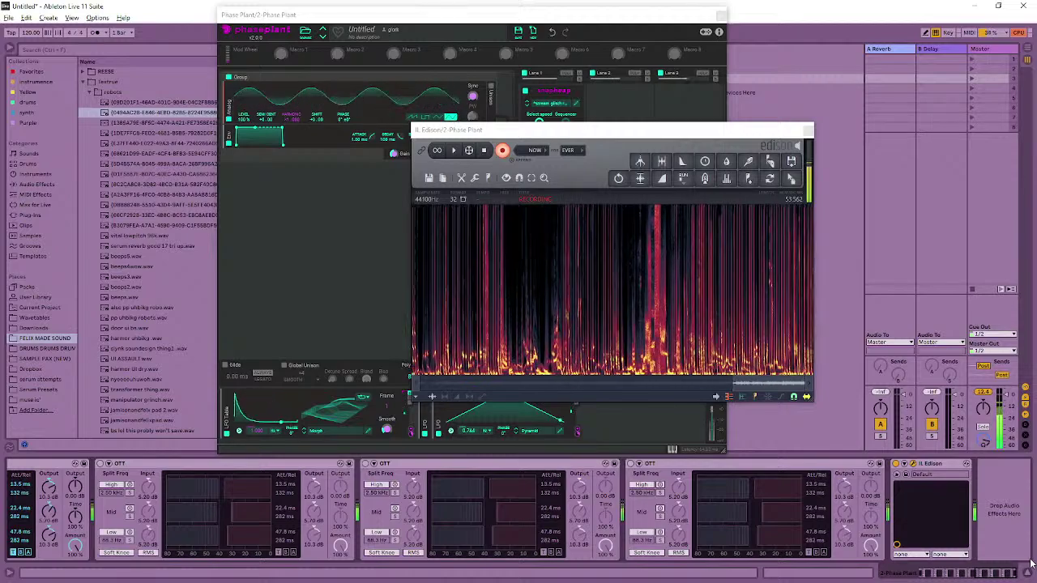
# - Move Edison clear of the Snap Heaps, vary the third one's Select speed during recording, and stop the recording
pyautogui.moveTo(670, 130); pyautogui.dragTo(302, 123)
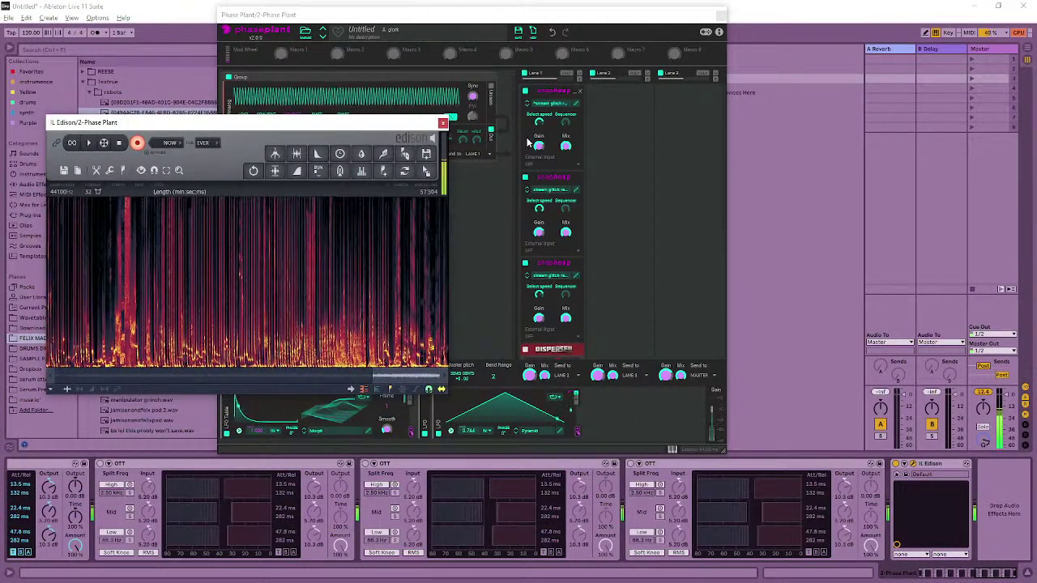
pyautogui.click(361, 29)
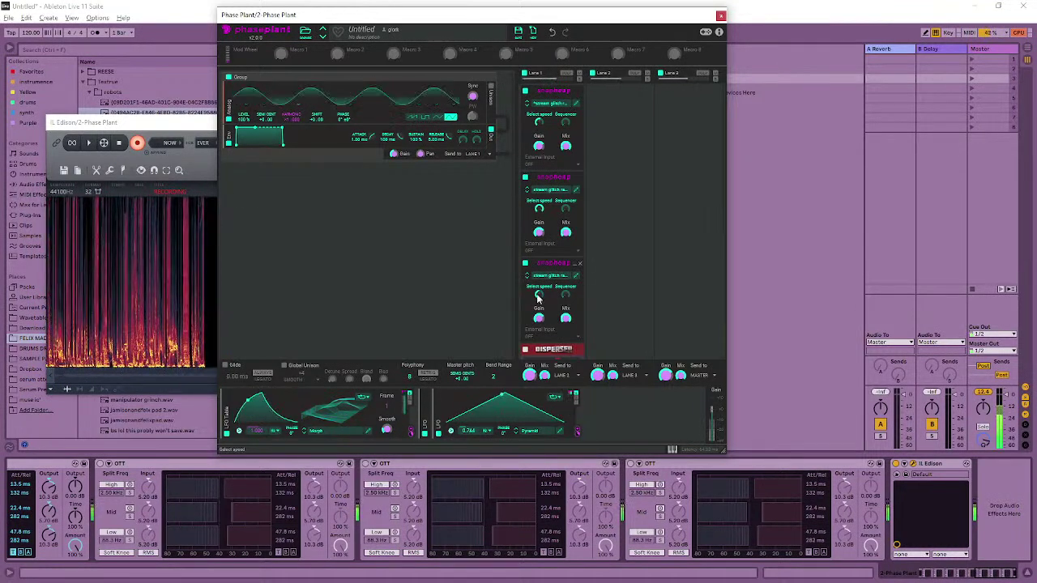
pyautogui.click(177, 128)
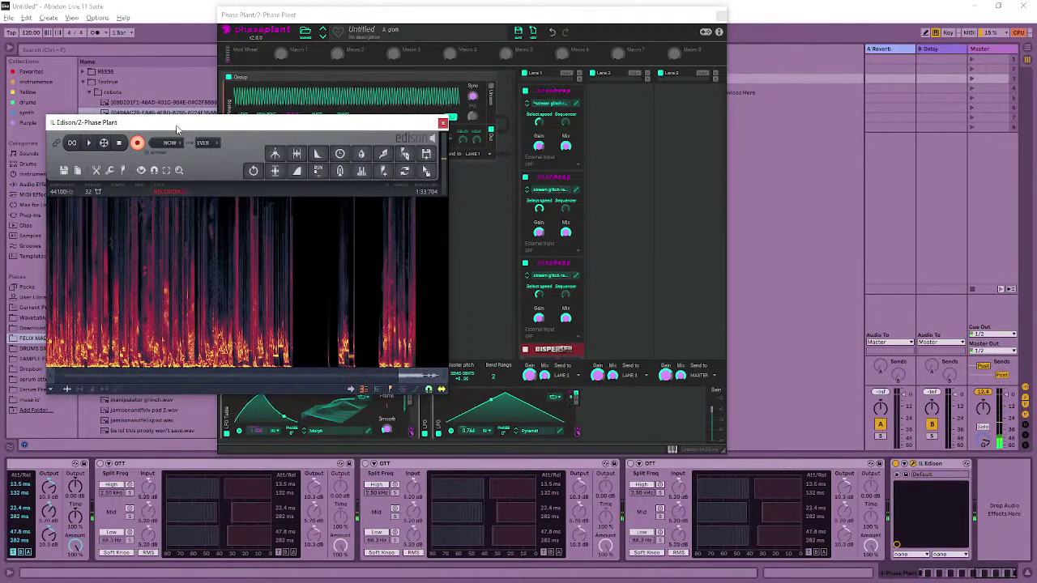
pyautogui.click(117, 143)
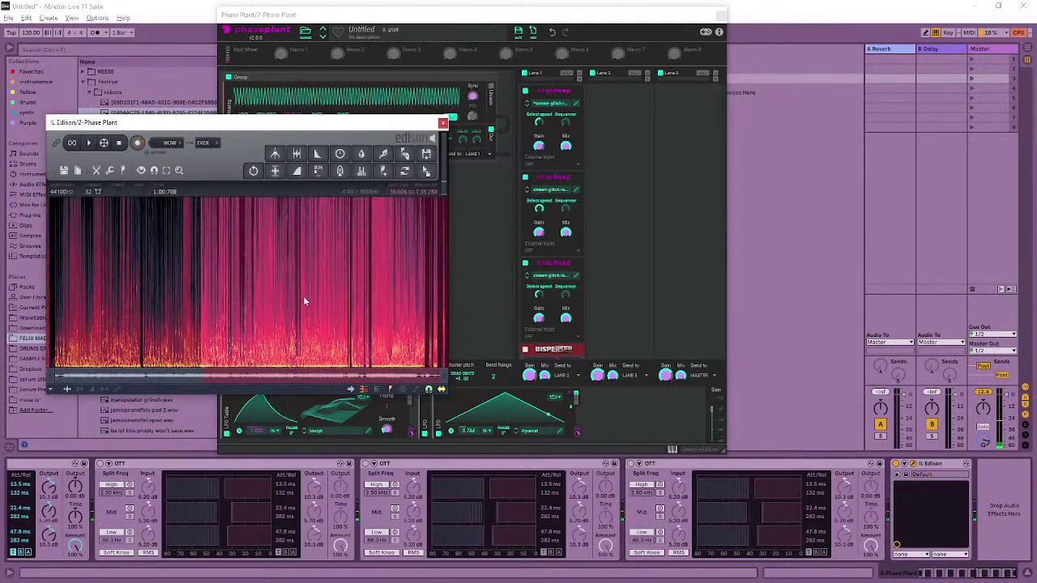
# - Audition passages of the Edison recording and narrow the selection to about 1:18.578 to 1:20.403
pyautogui.moveTo(392, 330); pyautogui.dragTo(369, 350)
pyautogui.press('space')
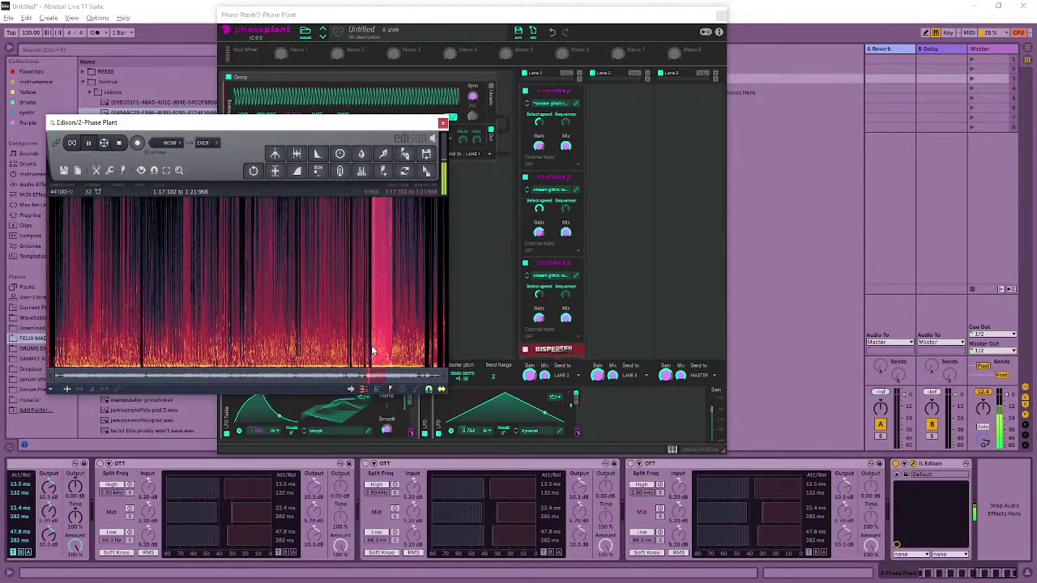
pyautogui.scroll(3, 371, 350)
pyautogui.scroll(1, 373, 350)
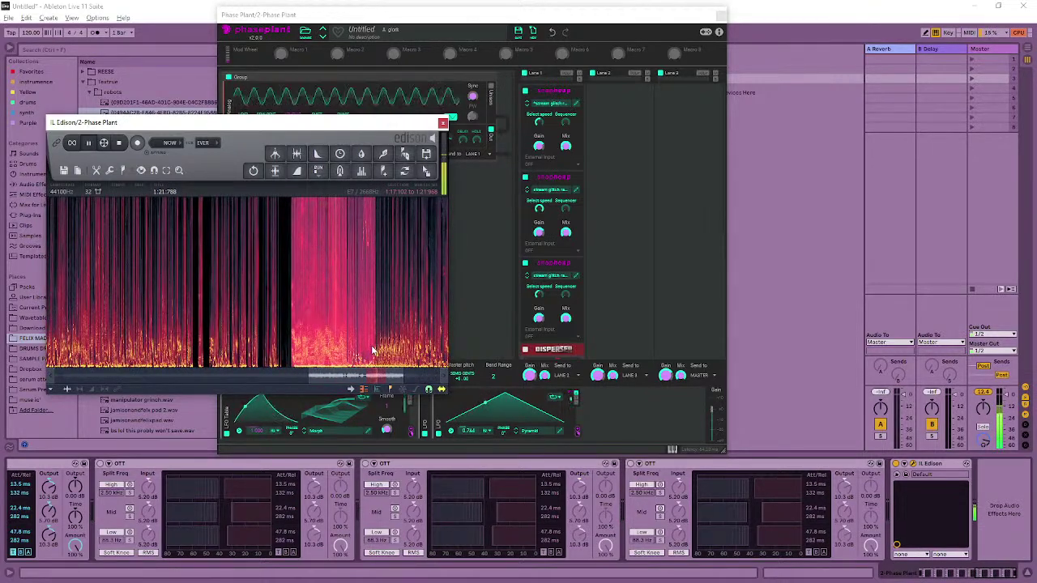
pyautogui.moveTo(373, 350); pyautogui.dragTo(316, 348)
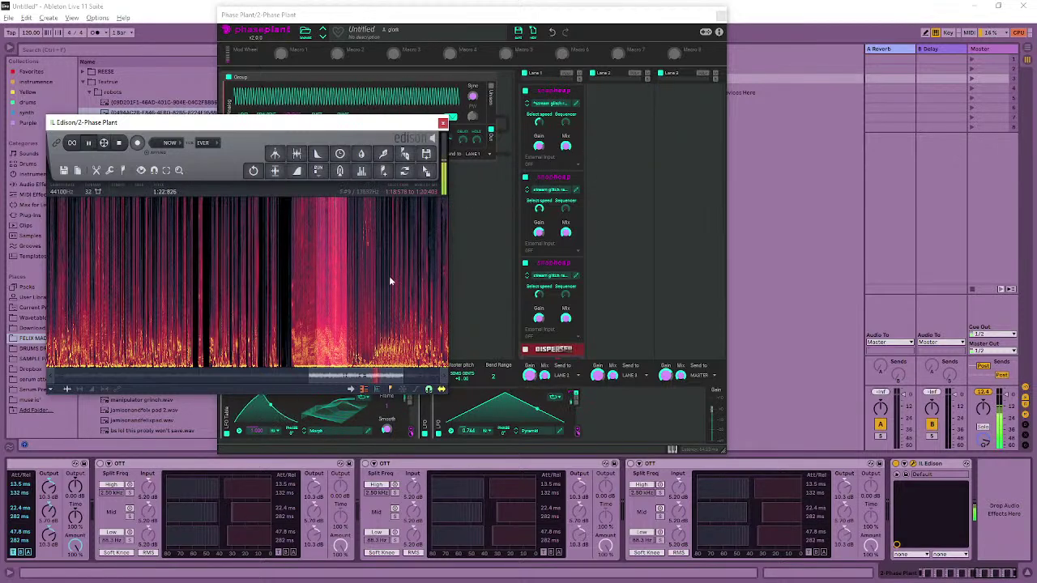
pyautogui.press('space')
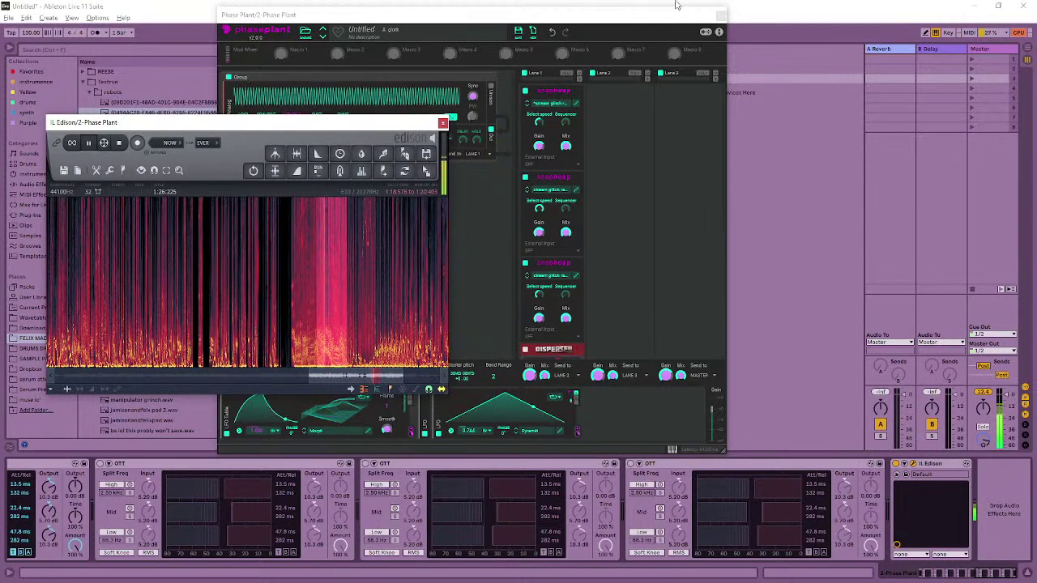
# - Close the Phase Plant window, insert a MIDI track after track 2 and load a new Phase Plant on it
pyautogui.click(720, 16)
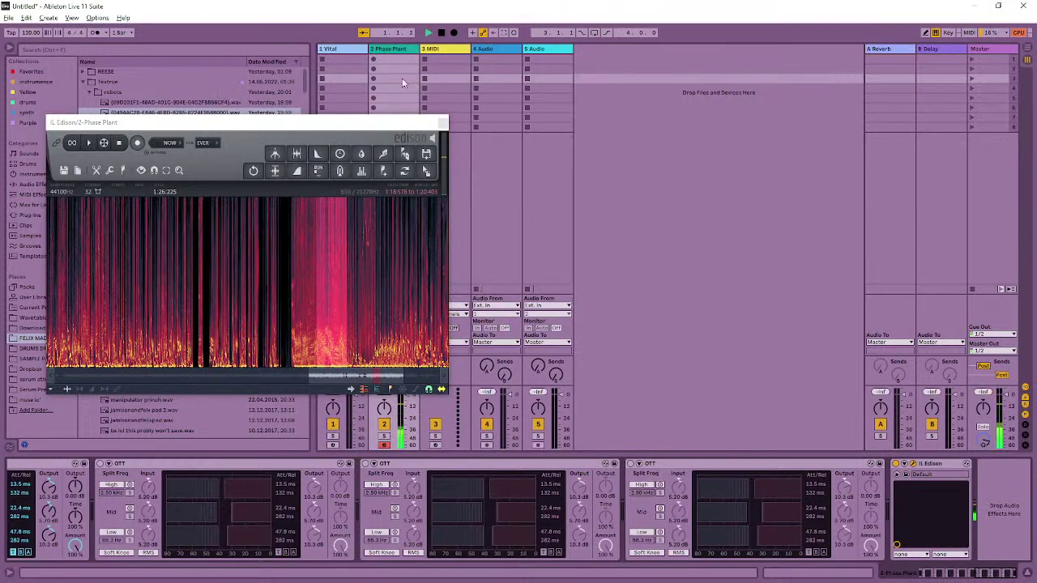
pyautogui.hotkey('ctrl', 'shift', 't')
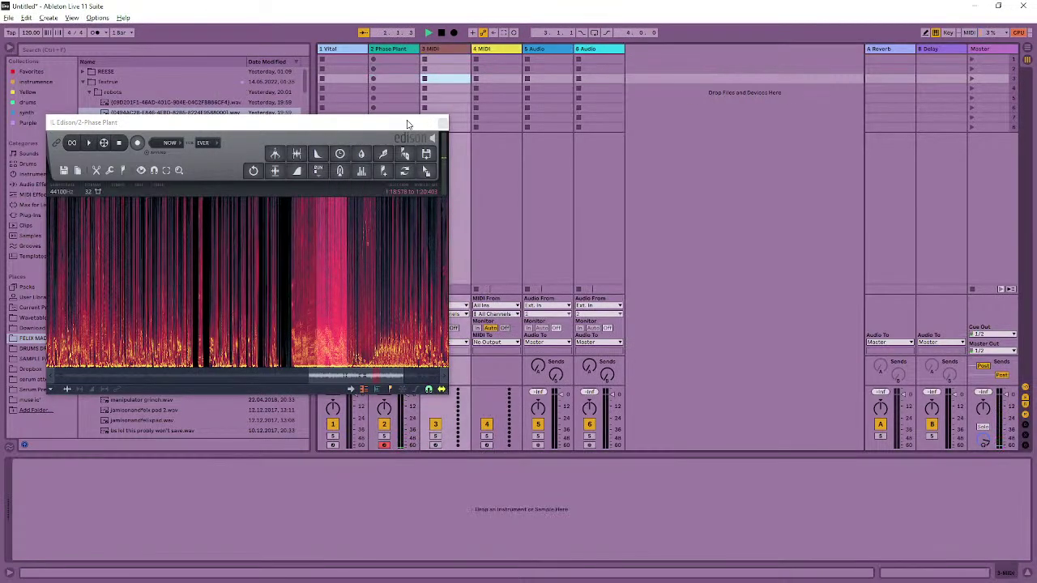
pyautogui.moveTo(408, 123); pyautogui.dragTo(739, 104)
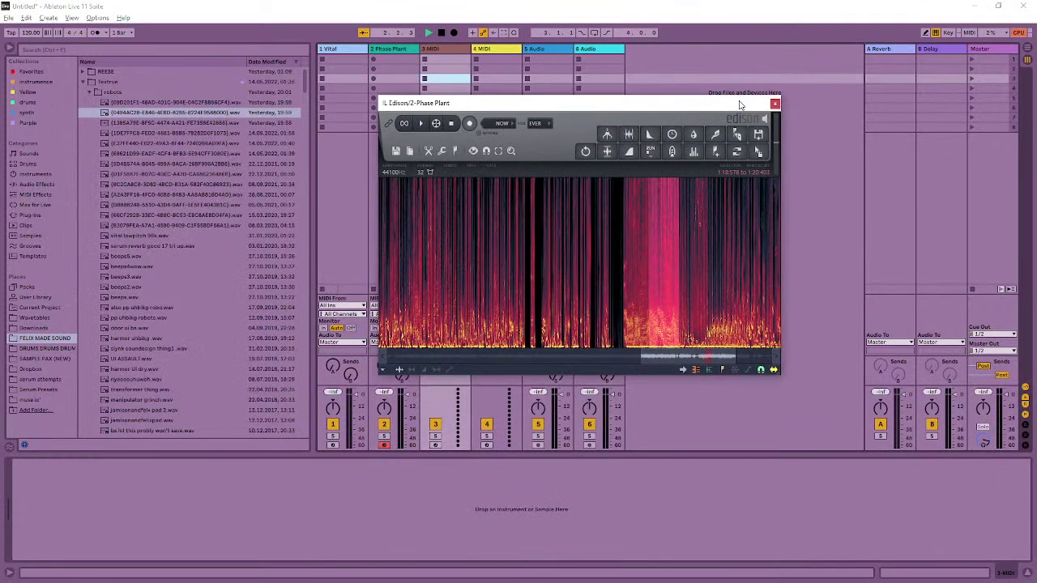
pyautogui.click(30, 114)
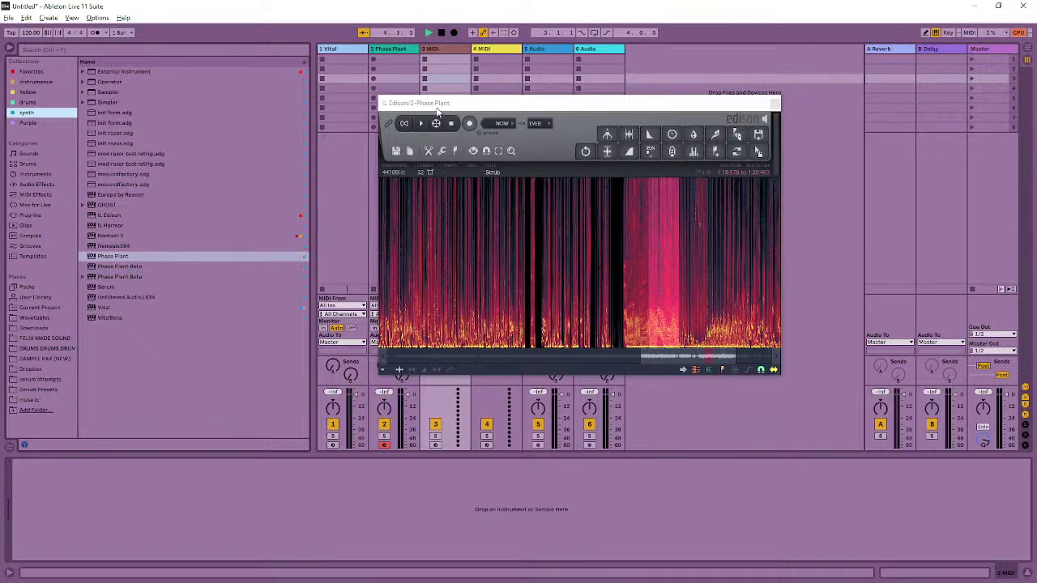
pyautogui.moveTo(437, 107); pyautogui.dragTo(682, 94)
pyautogui.click(111, 257)
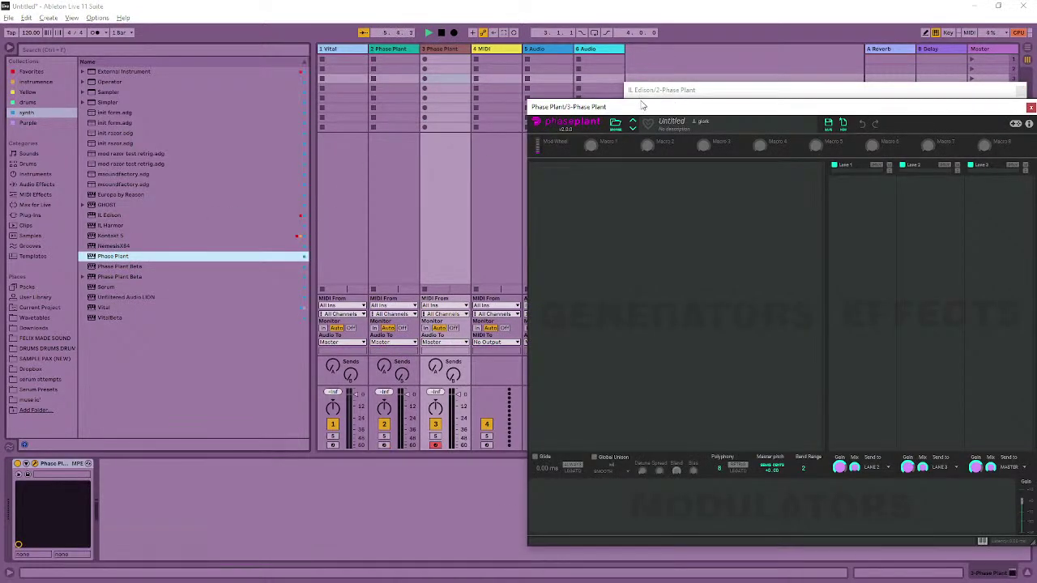
# - Move the new Phase Plant window aside, add a Wavetable generator and open its Wavetable Editor
pyautogui.moveTo(642, 106); pyautogui.dragTo(196, 64)
pyautogui.click(185, 139)
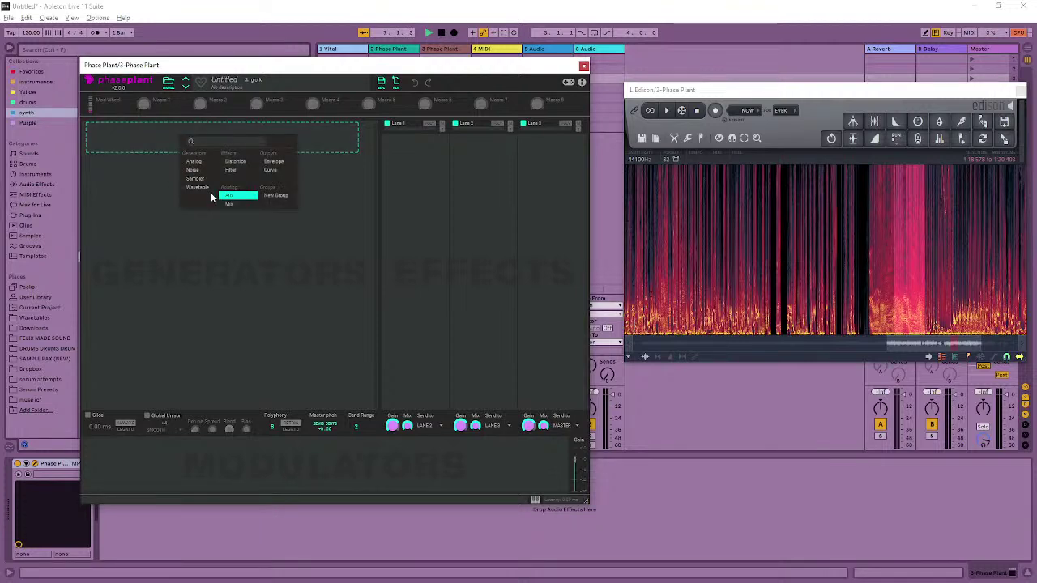
pyautogui.click(206, 189)
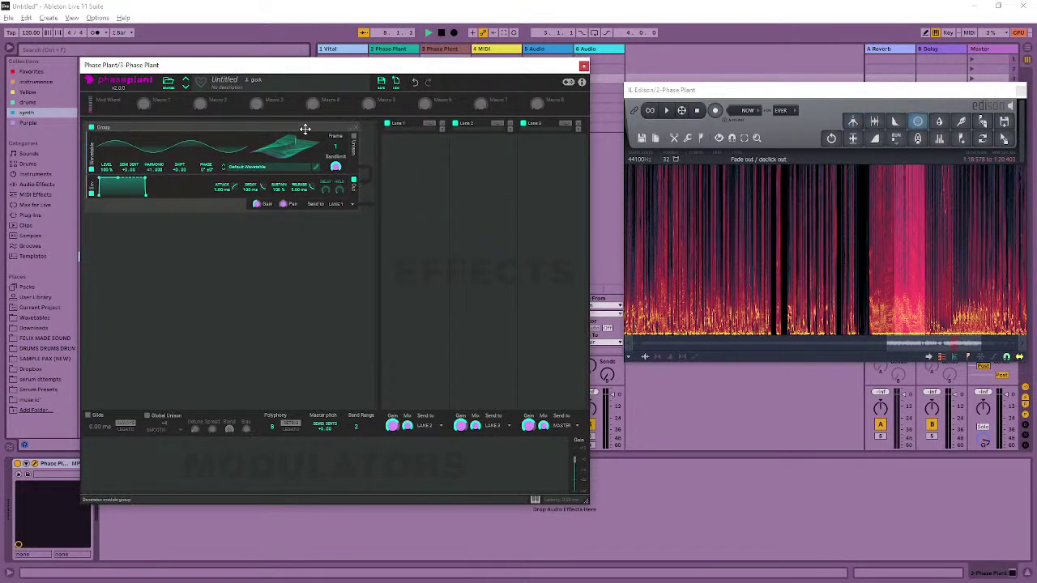
pyautogui.click(317, 174)
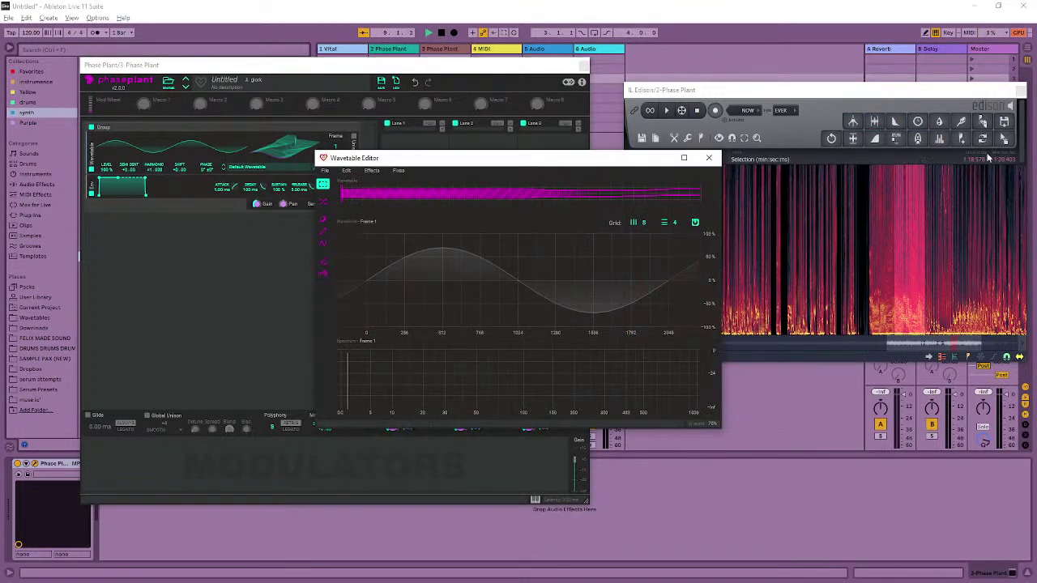
# - Import the selected Edison passage into the Wavetable Editor and arrange both windows so the generator, Edison and the tracks stay accessible
pyautogui.moveTo(1004, 139); pyautogui.dragTo(581, 349)
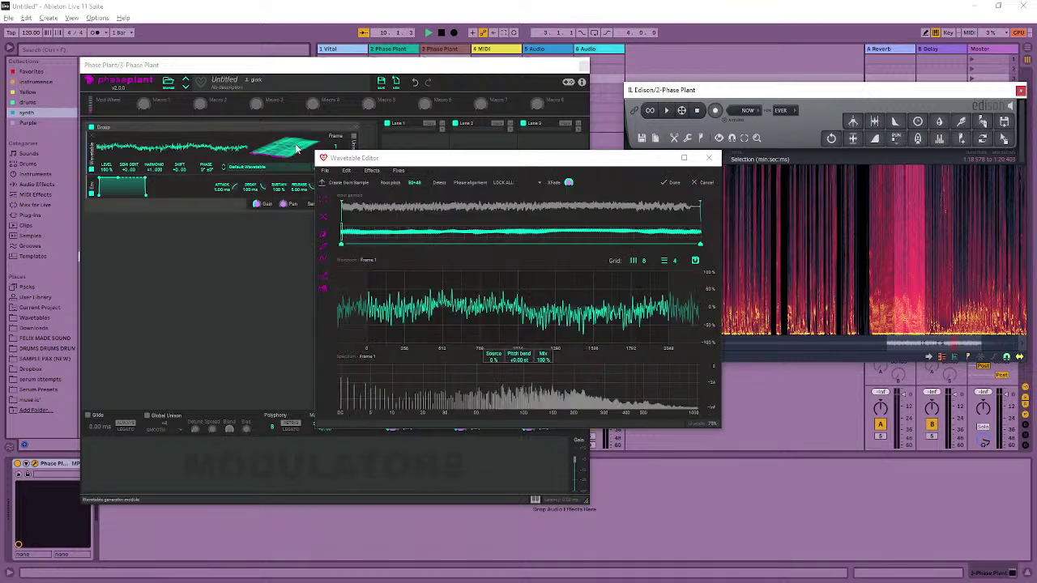
pyautogui.click(418, 185)
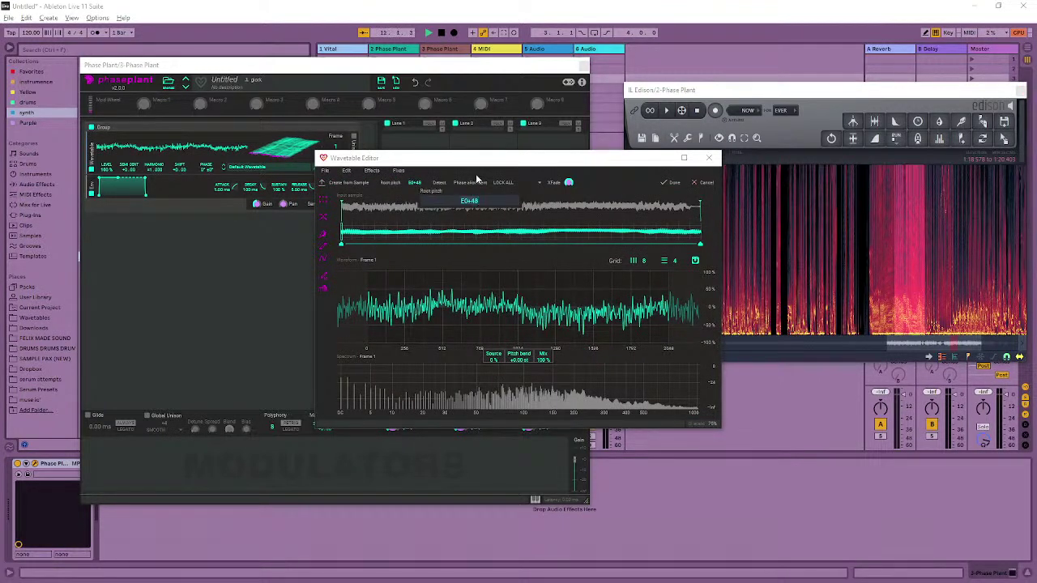
pyautogui.moveTo(521, 161); pyautogui.dragTo(351, 351)
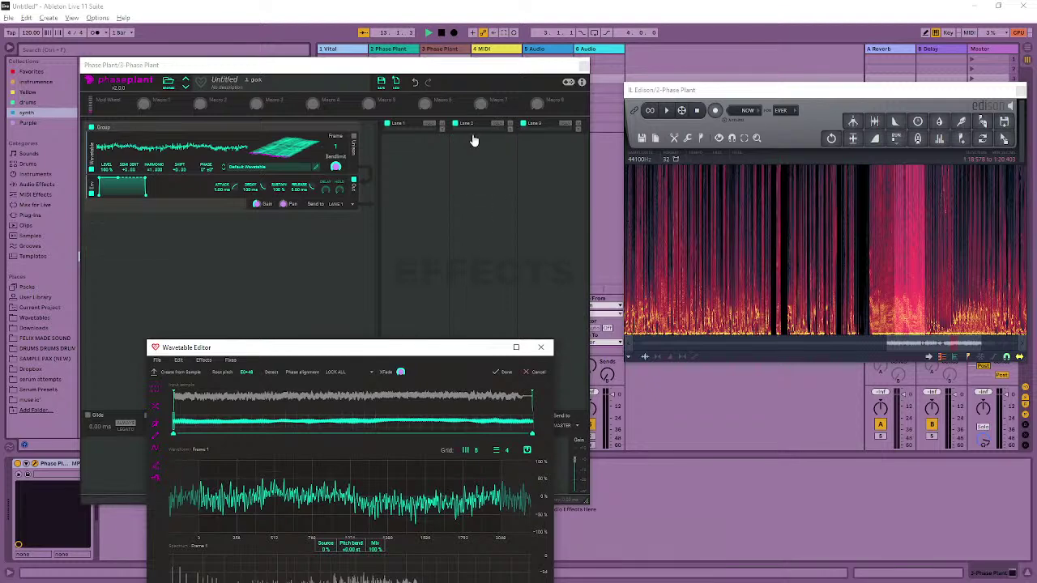
pyautogui.moveTo(477, 65); pyautogui.dragTo(368, 61)
pyautogui.moveTo(327, 351); pyautogui.dragTo(207, 327)
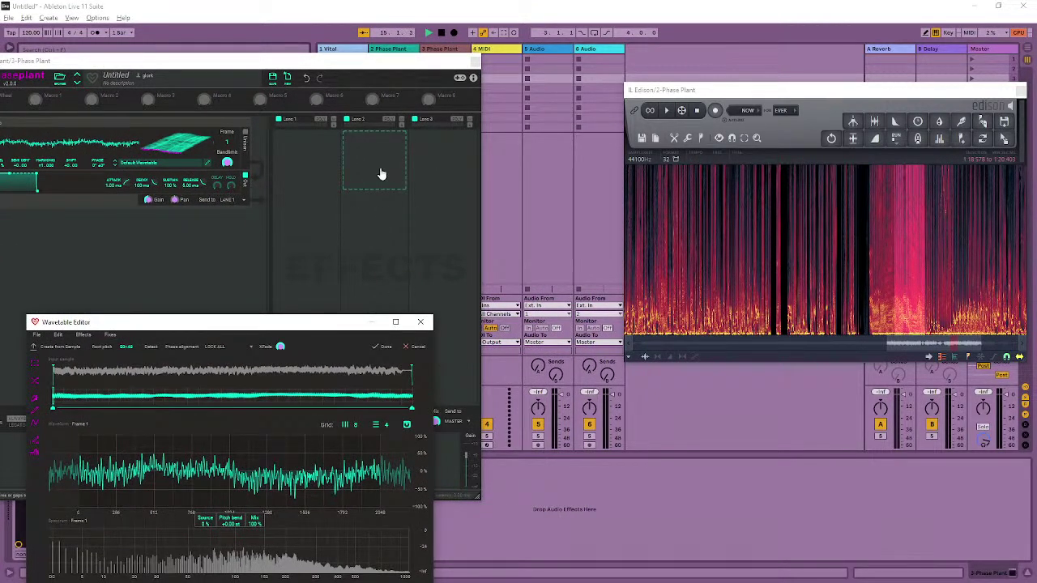
pyautogui.moveTo(368, 67)
pyautogui.mouseDown()
pyautogui.moveTo(284, 51)
pyautogui.moveTo(355, 70)
pyautogui.mouseUp()
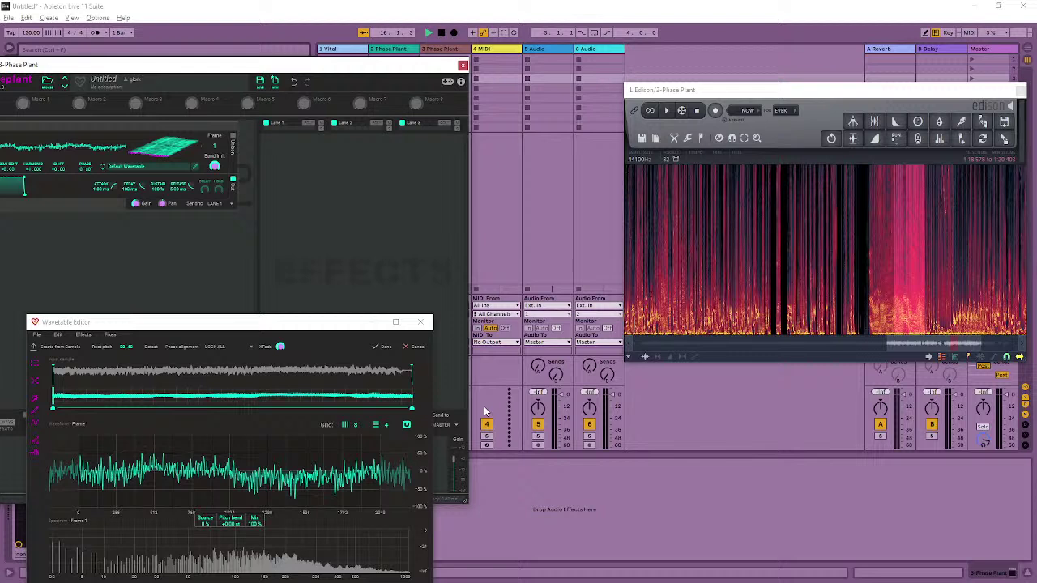
# - Raise the wavetable's Frame to 240, keep track 3 armed and clear the solo on track 4
pyautogui.click(486, 445)
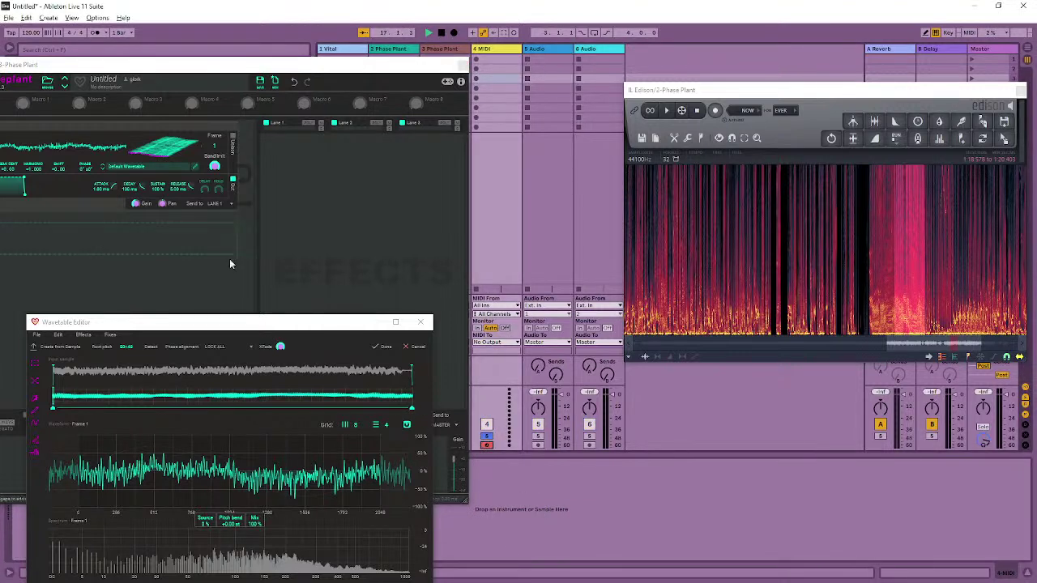
pyautogui.moveTo(217, 148); pyautogui.dragTo(217, 143)
pyautogui.moveTo(289, 68); pyautogui.dragTo(243, 57)
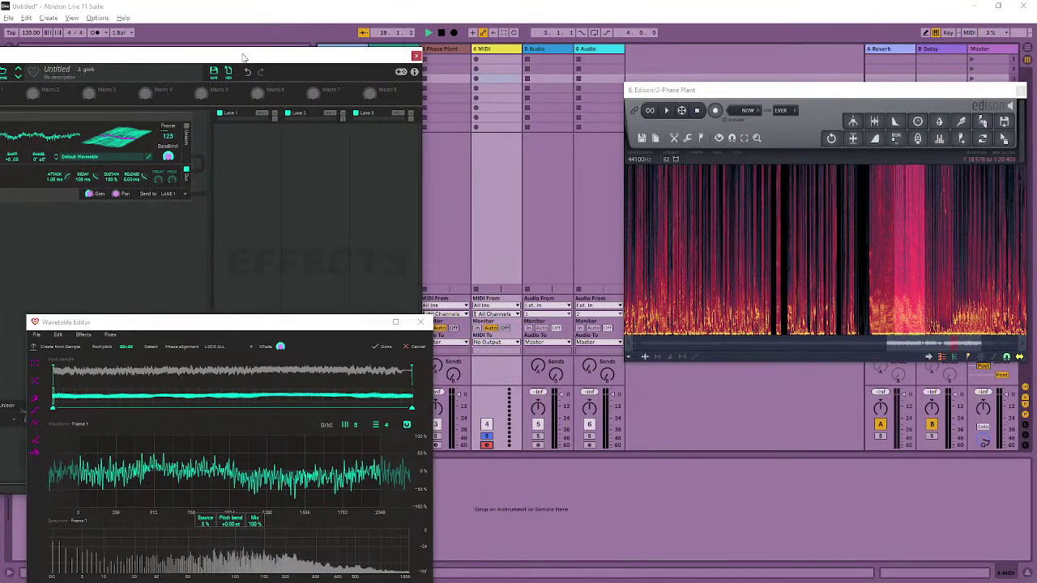
pyautogui.click(438, 446)
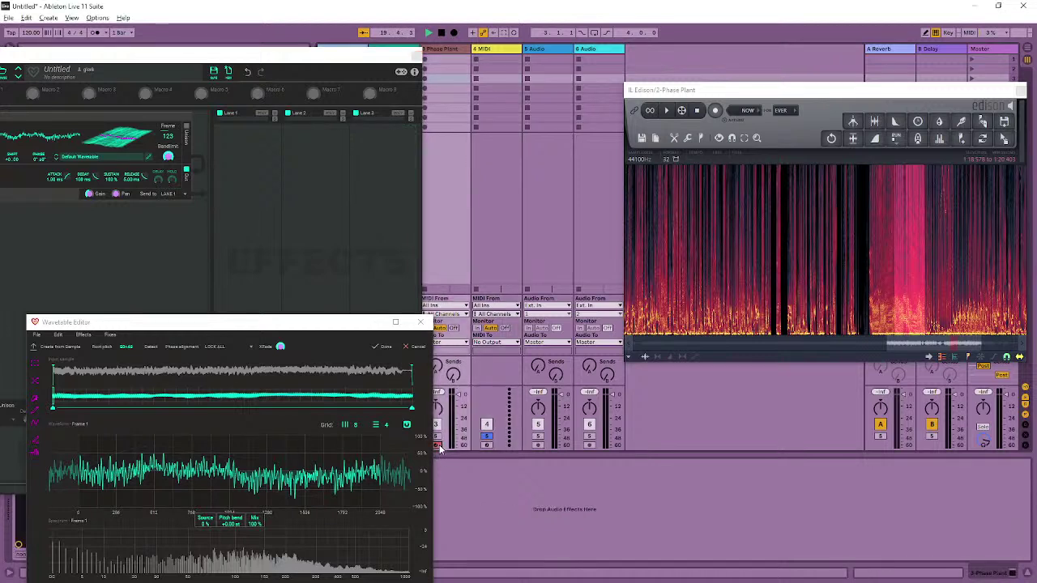
pyautogui.click(486, 438)
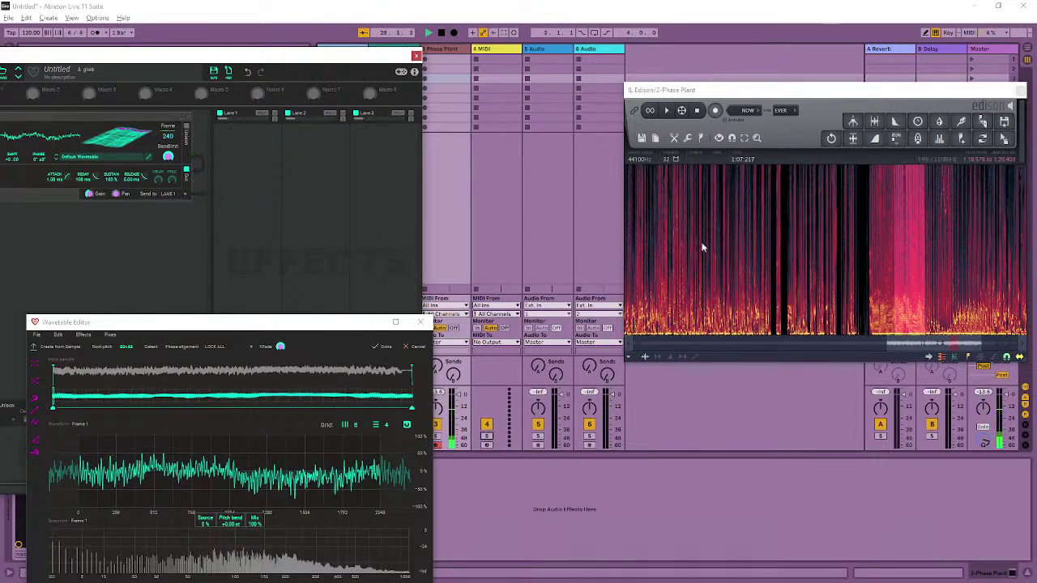
# - Audition other passages of the Edison recording and narrow the selection to about 1:15.790 to 1:16.620
pyautogui.moveTo(907, 281); pyautogui.dragTo(956, 294)
pyautogui.press('space')
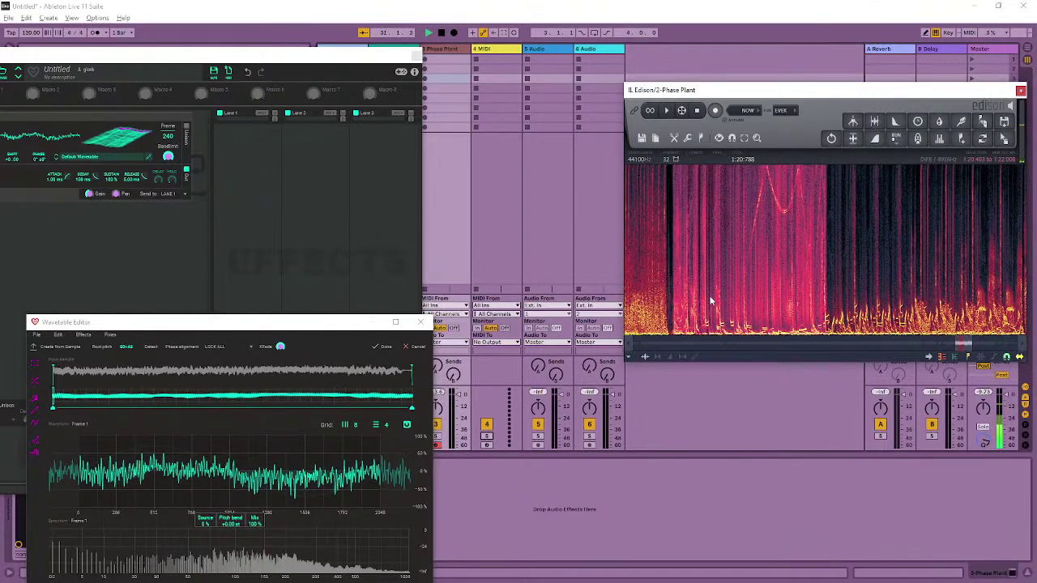
pyautogui.press('space')
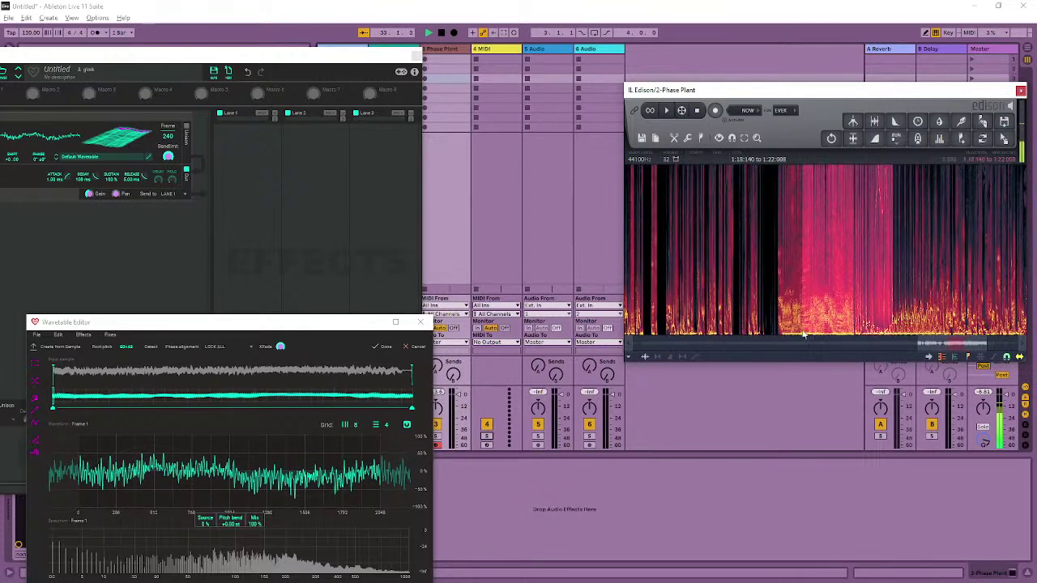
pyautogui.press('space')
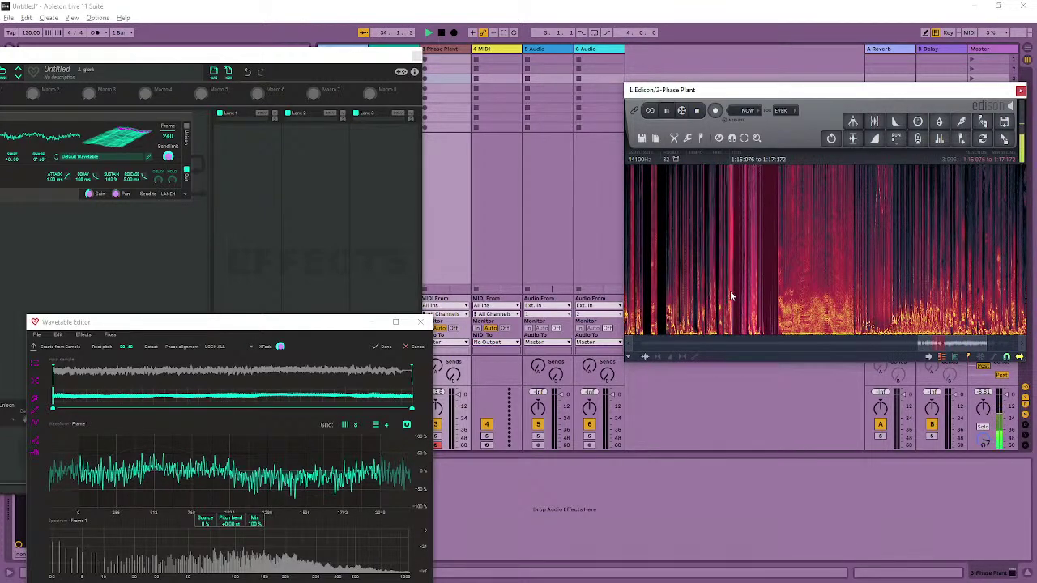
pyautogui.moveTo(825, 311); pyautogui.dragTo(747, 320)
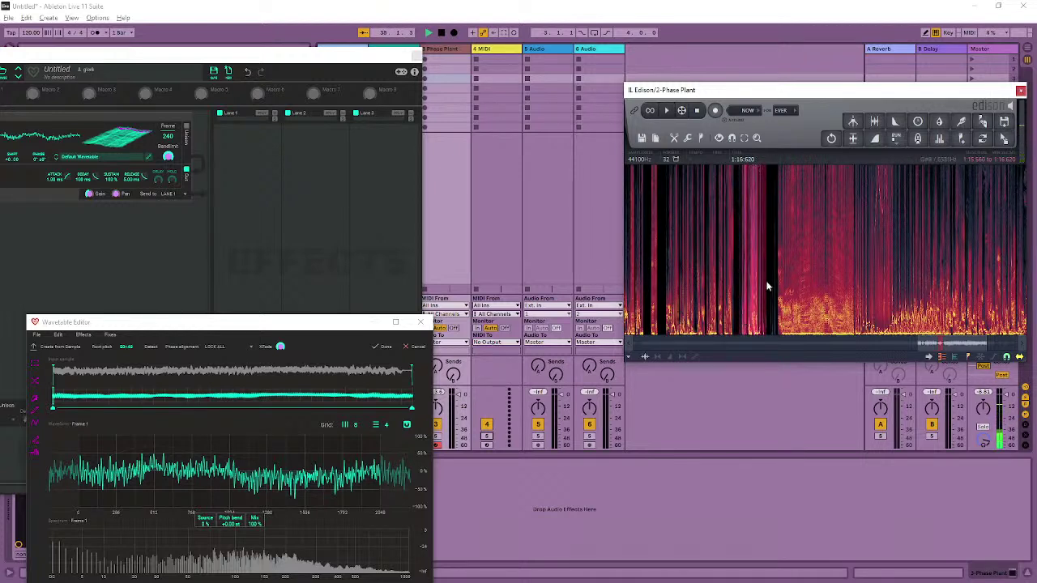
pyautogui.scroll(3, 769, 235)
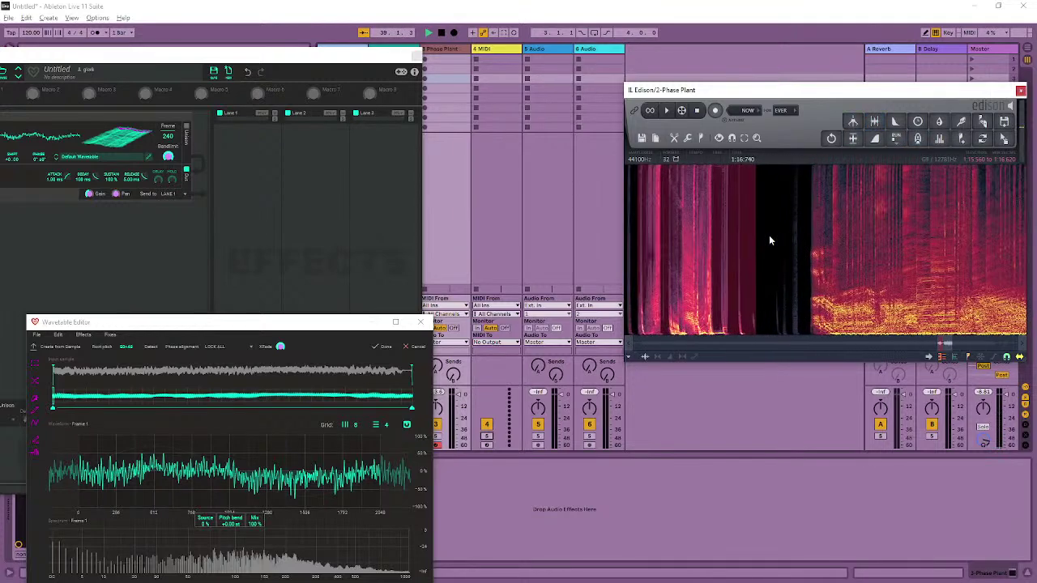
pyautogui.moveTo(669, 285); pyautogui.dragTo(663, 288)
pyautogui.press('space')
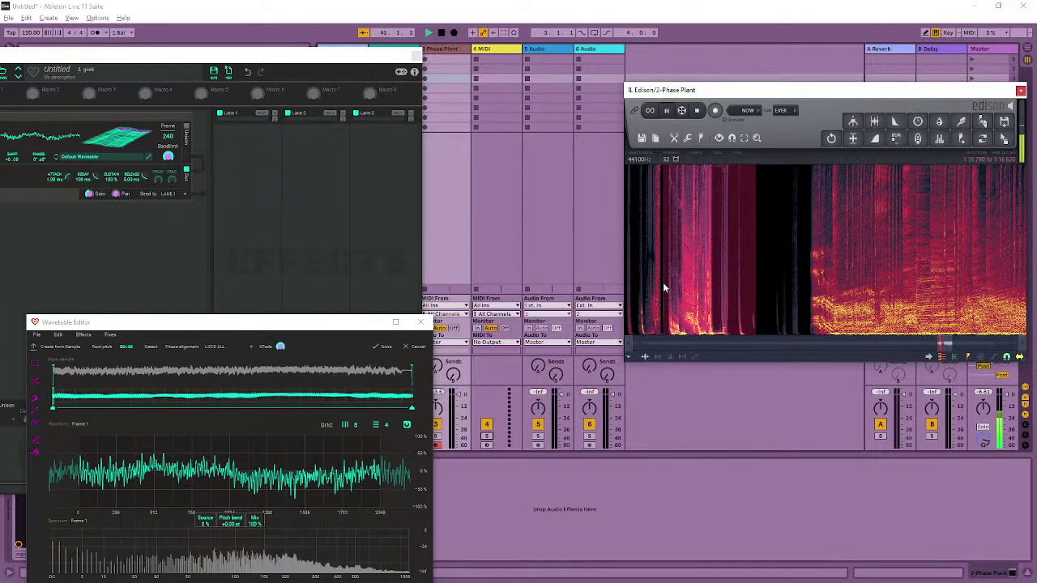
# - Replace the wavetable sample with the new Edison selection, audition its frames and apply the import
pyautogui.moveTo(1004, 142); pyautogui.dragTo(87, 346)
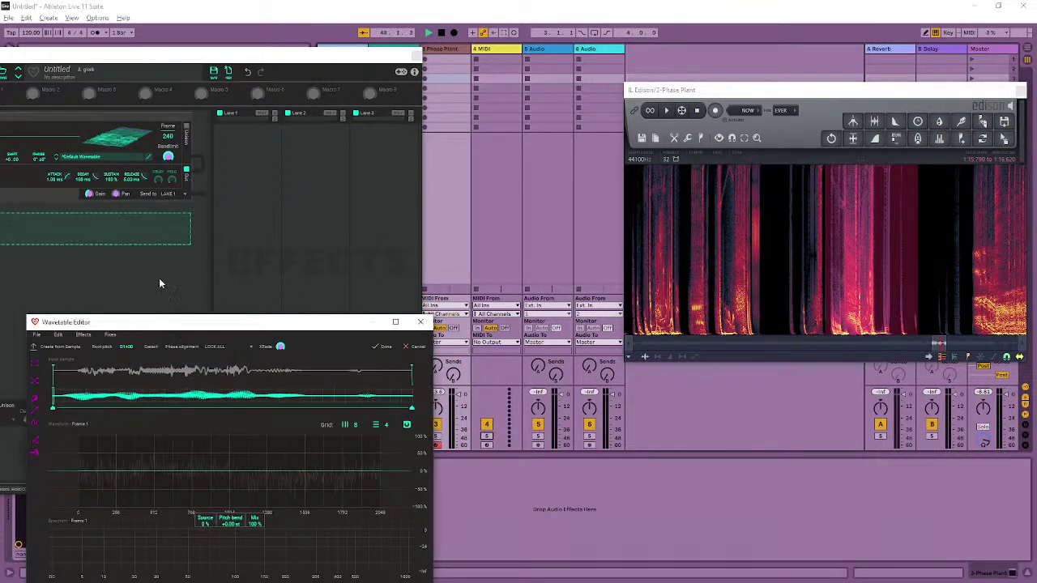
pyautogui.click(166, 138)
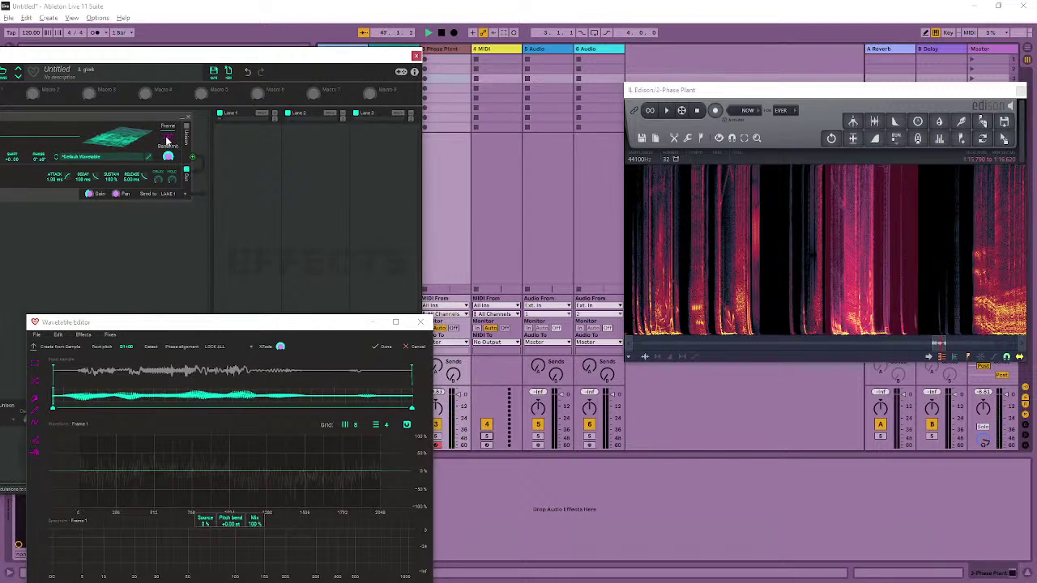
pyautogui.click(380, 348)
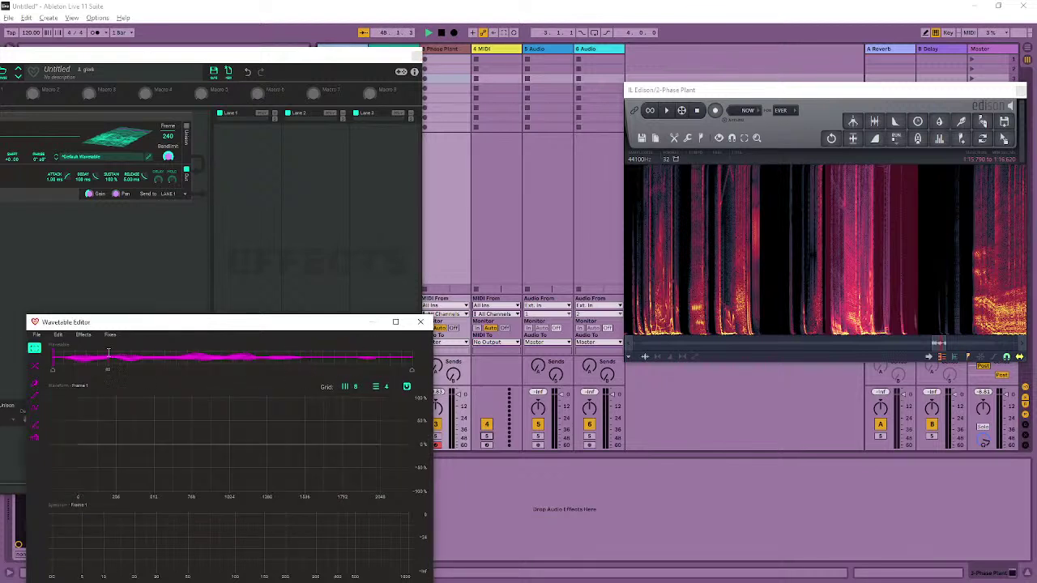
# - Copy an audible frame near the end of the wavetable and paste it at frame 256
pyautogui.moveTo(70, 355); pyautogui.dragTo(370, 359)
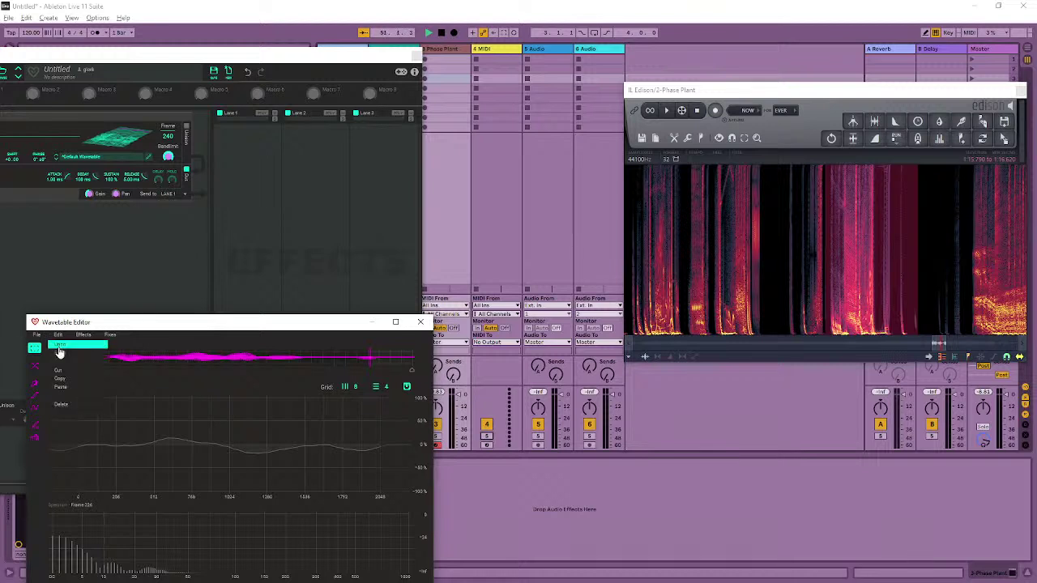
pyautogui.click(58, 359)
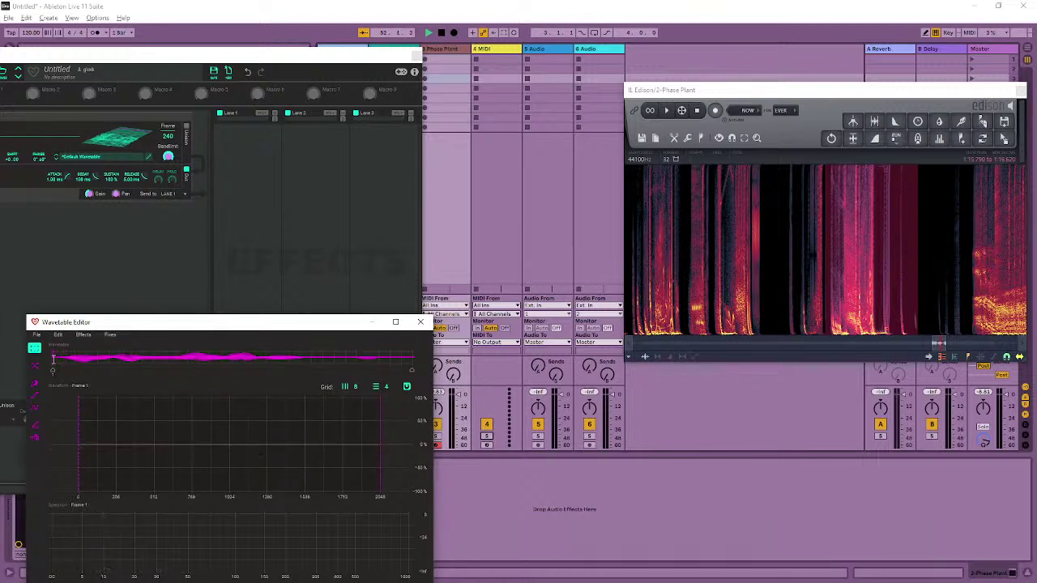
pyautogui.click(59, 336)
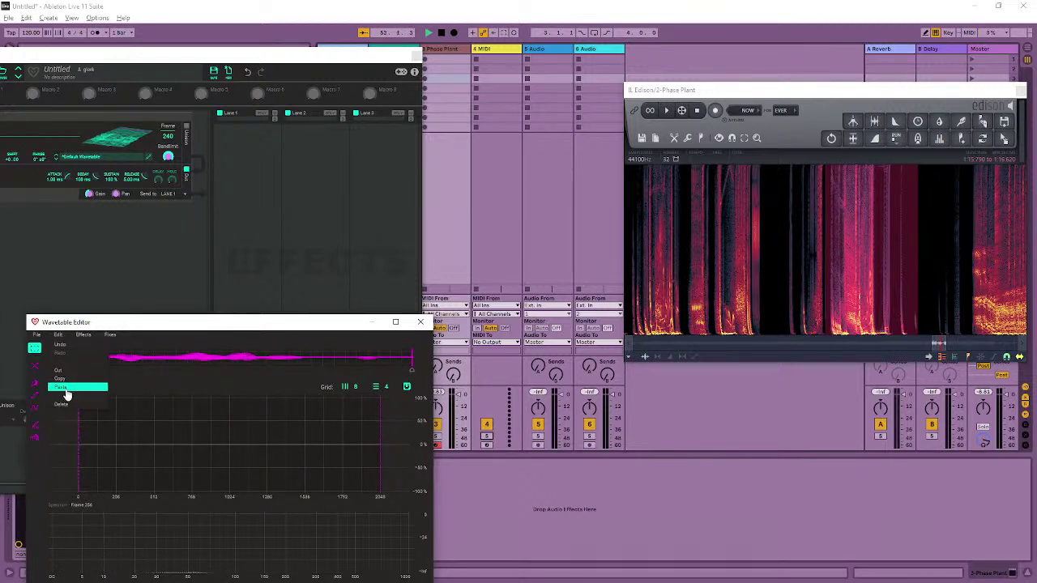
pyautogui.click(66, 392)
# - Bring the editor and Phase Plant into view, normalize the wavetable's frames and audition it with Frame at 183
pyautogui.moveTo(114, 324); pyautogui.dragTo(172, 206)
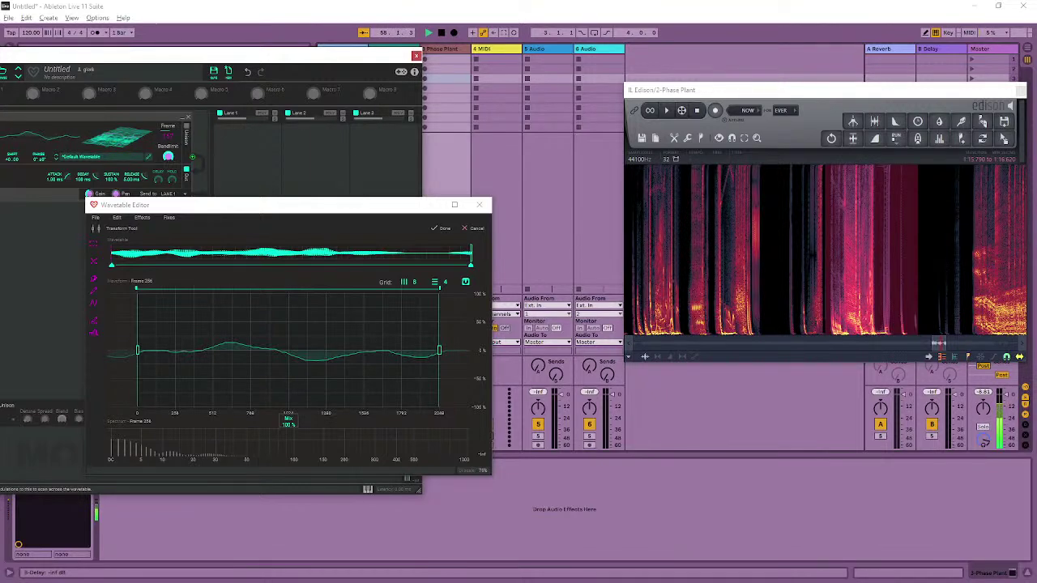
pyautogui.moveTo(200, 60); pyautogui.dragTo(427, 74)
pyautogui.click(168, 217)
pyautogui.click(184, 263)
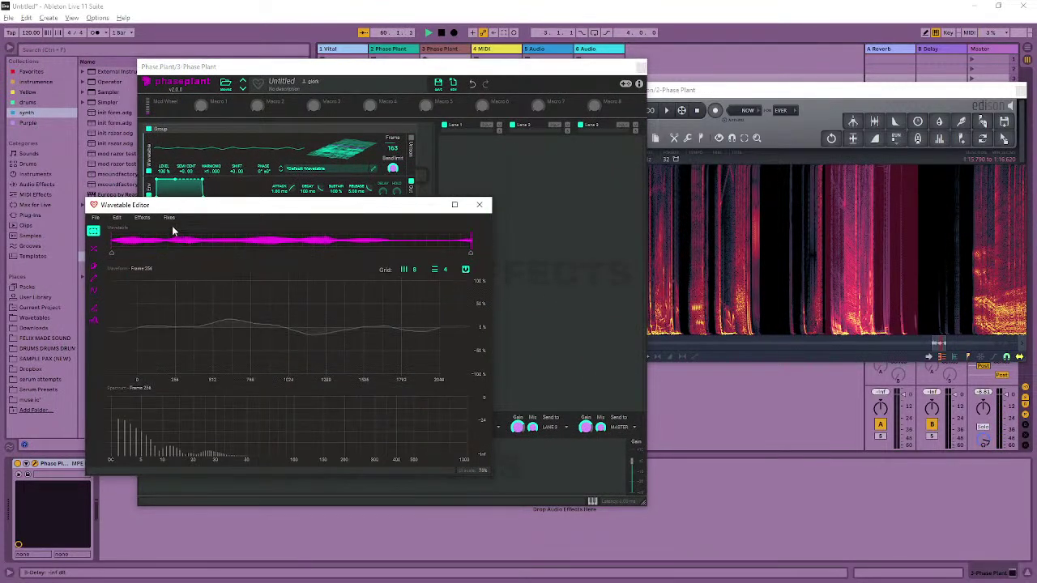
pyautogui.click(170, 218)
pyautogui.click(181, 247)
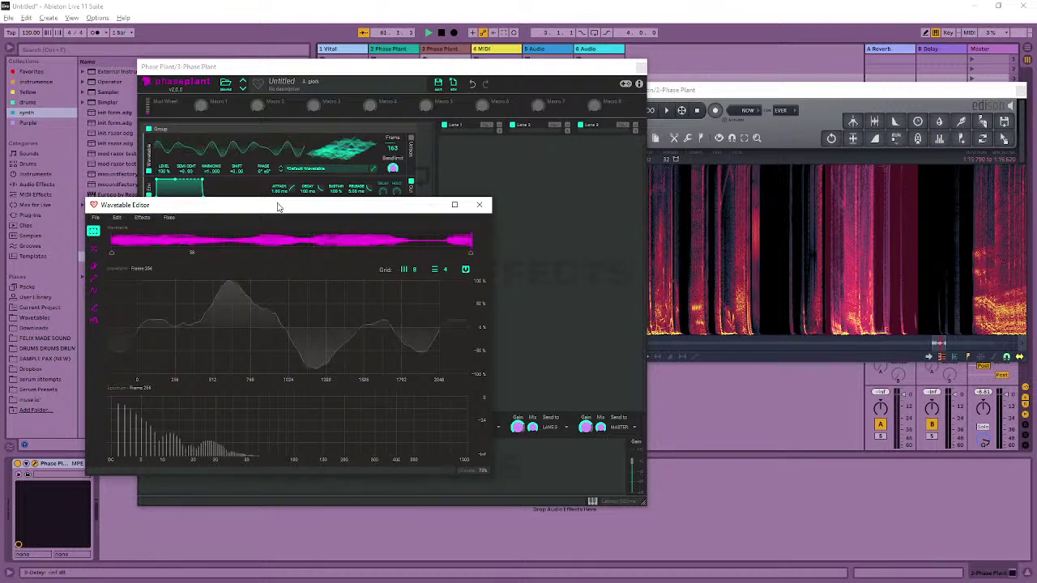
pyautogui.click(394, 144)
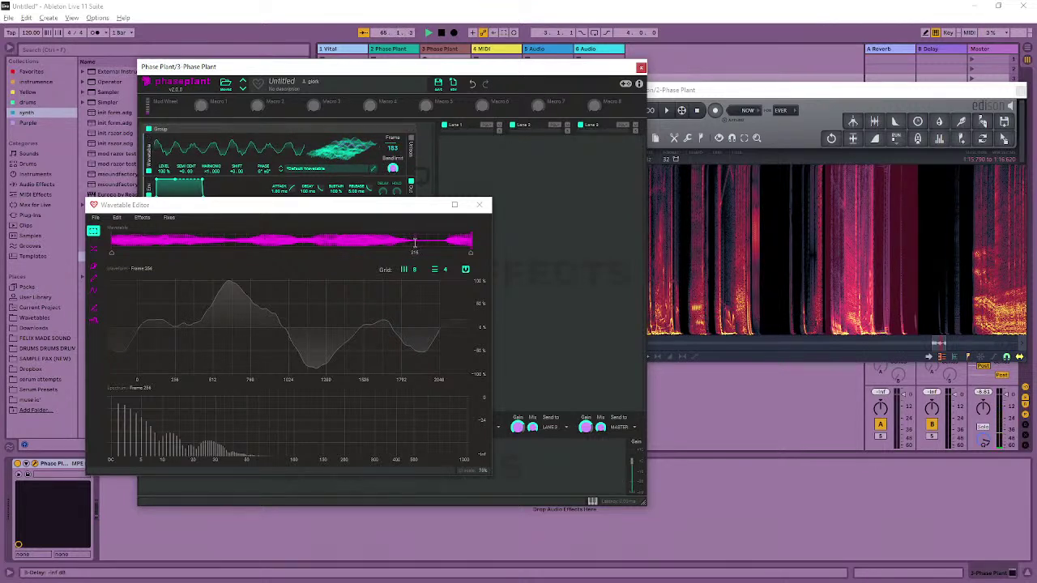
# - Check the silent gap near the wavetable's end and copy the waveform of frame 256
pyautogui.moveTo(415, 243); pyautogui.dragTo(441, 243)
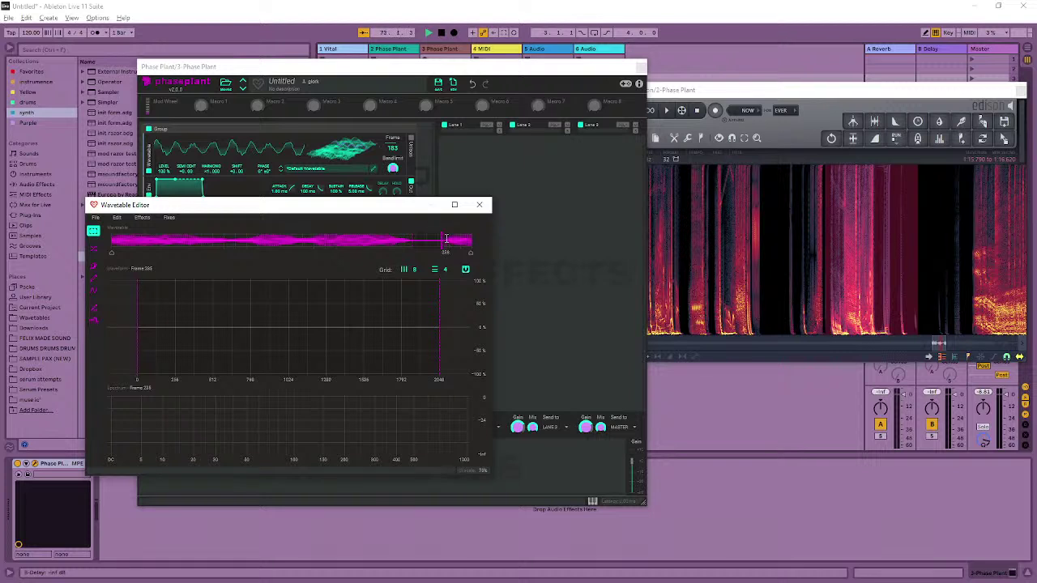
pyautogui.click(445, 239)
pyautogui.click(455, 239)
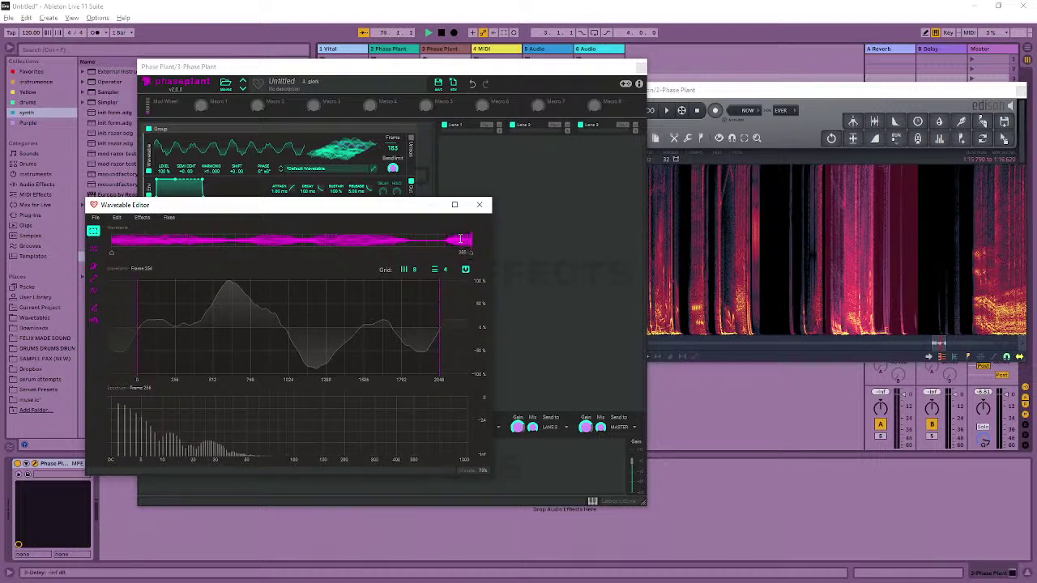
pyautogui.click(115, 218)
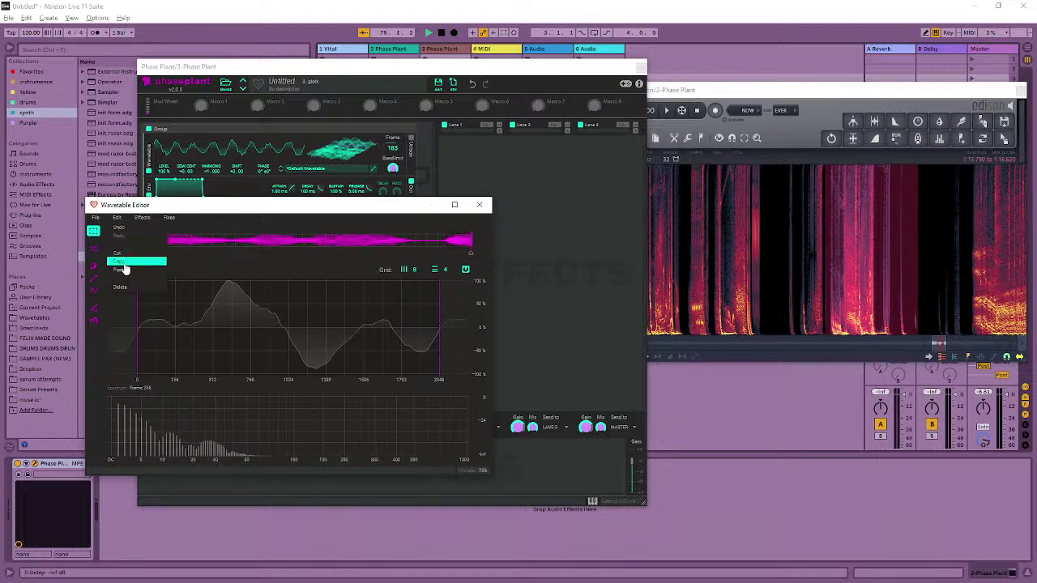
pyautogui.click(116, 259)
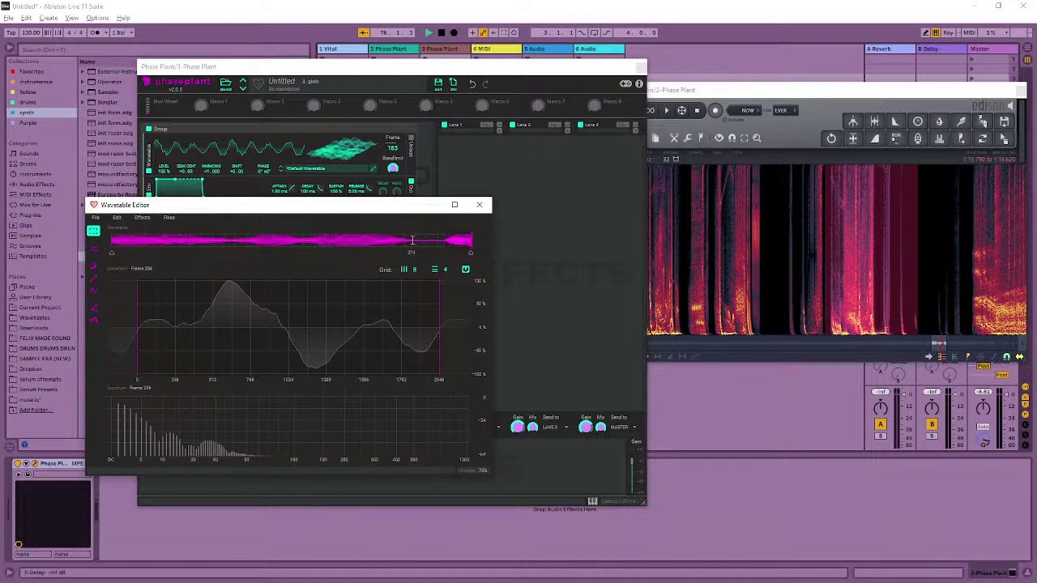
# - Paste the copied waveform from about frame 213 through 256, apply the transform and audition it with Frame at 256
pyautogui.click(414, 240)
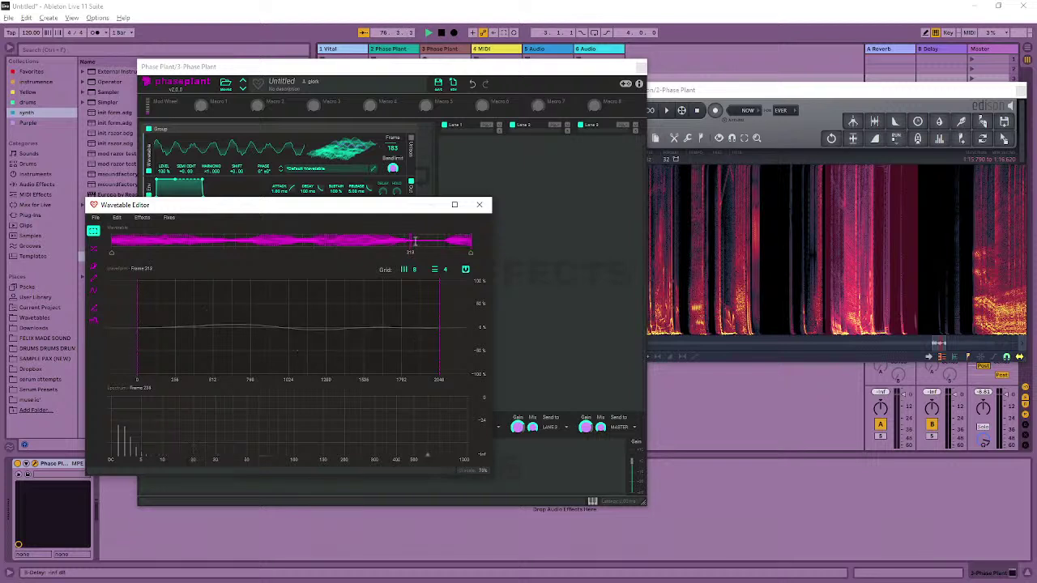
pyautogui.click(118, 218)
pyautogui.click(132, 271)
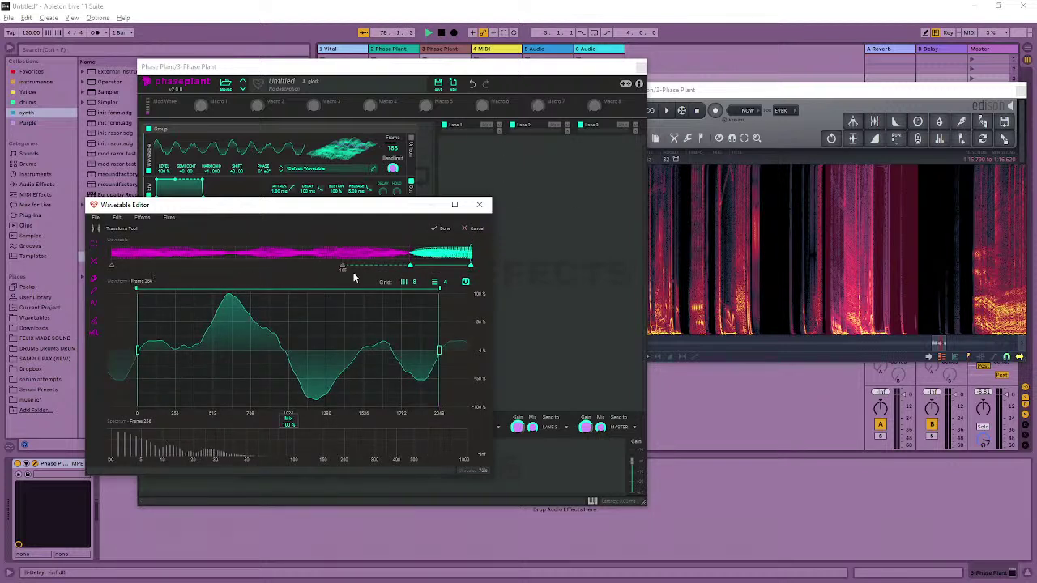
pyautogui.click(414, 170)
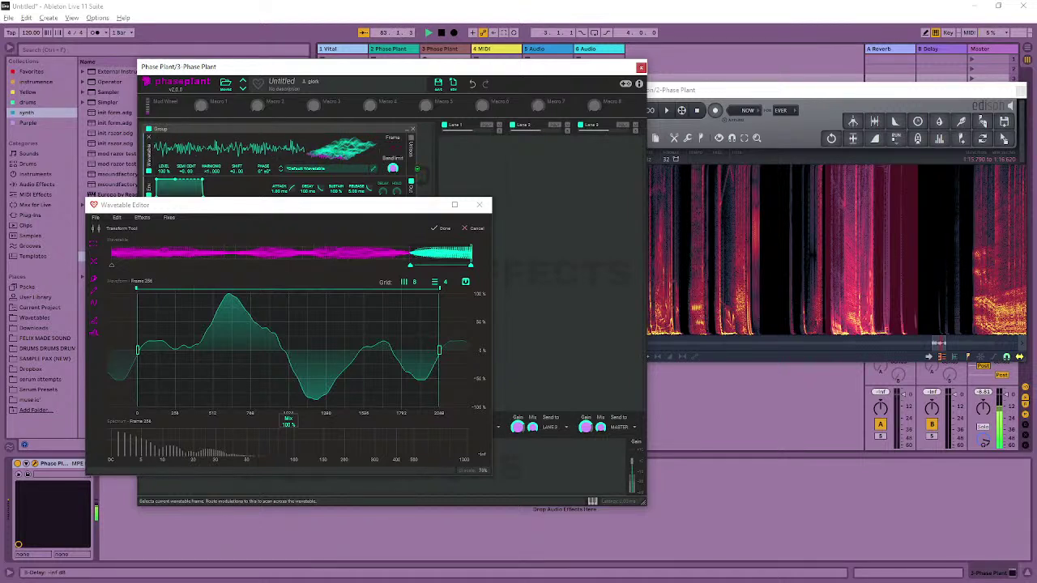
pyautogui.click(442, 229)
pyautogui.click(392, 152)
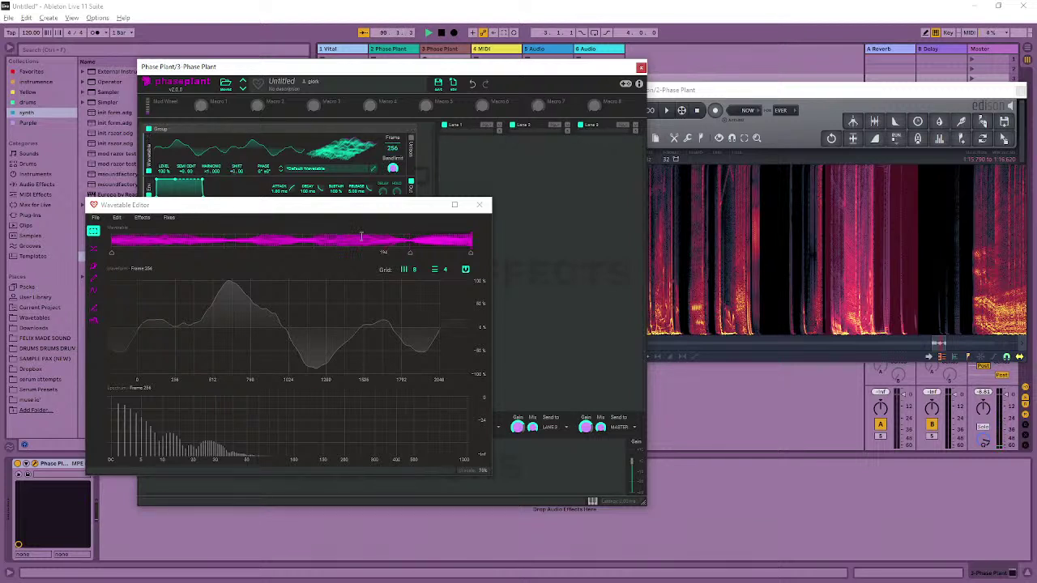
# - Normalize the peak of every frame in the wavetable
pyautogui.rightClick(172, 221)
pyautogui.click(176, 242)
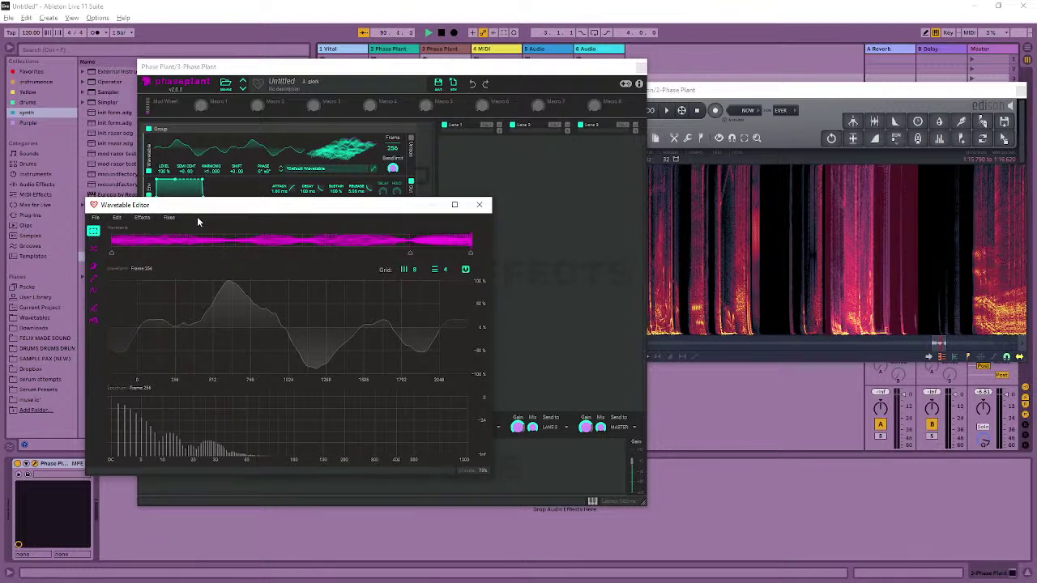
pyautogui.click(118, 247)
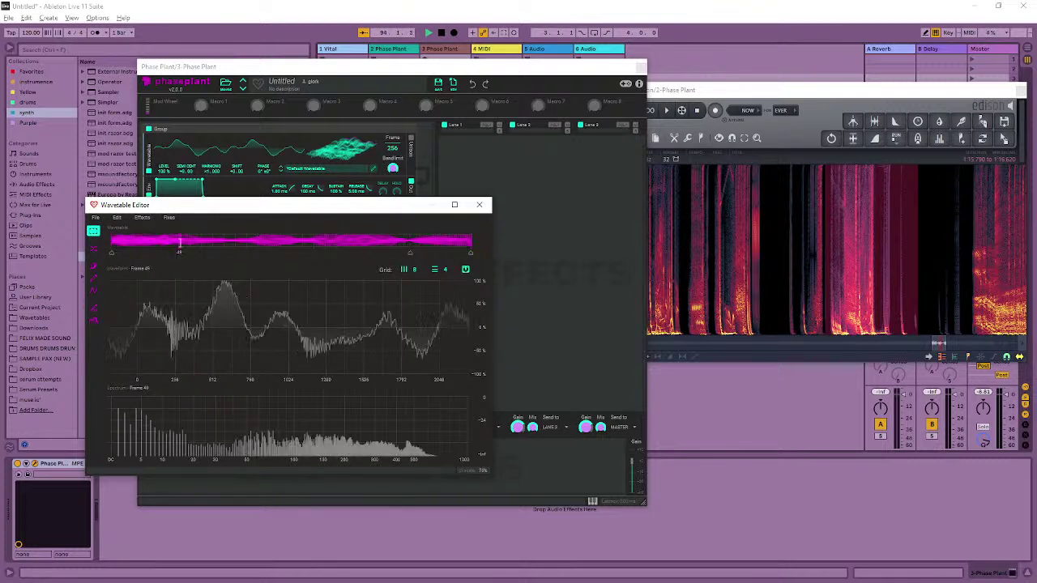
pyautogui.click(169, 218)
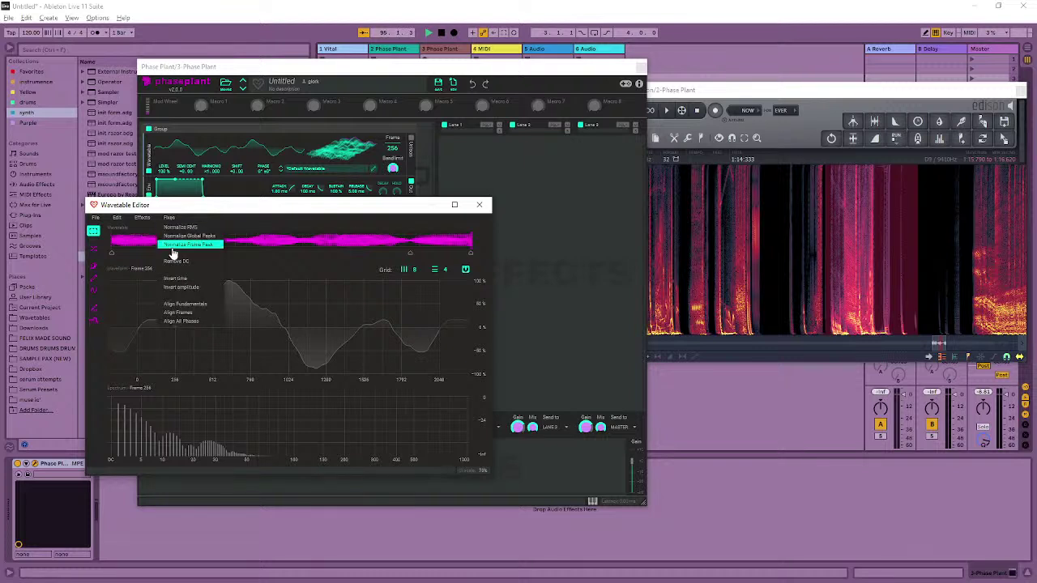
pyautogui.click(172, 245)
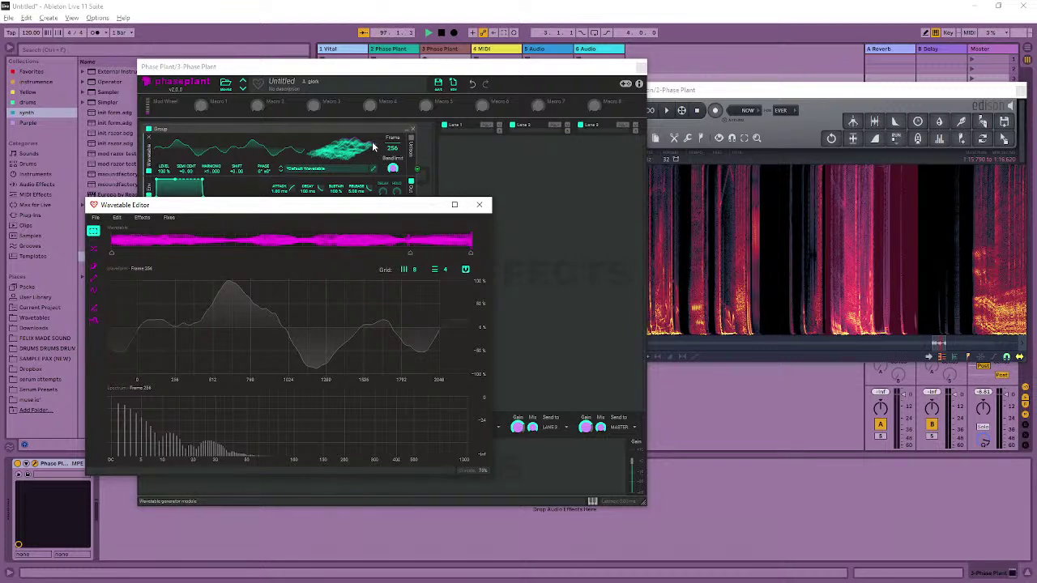
pyautogui.click(96, 217)
pyautogui.click(116, 237)
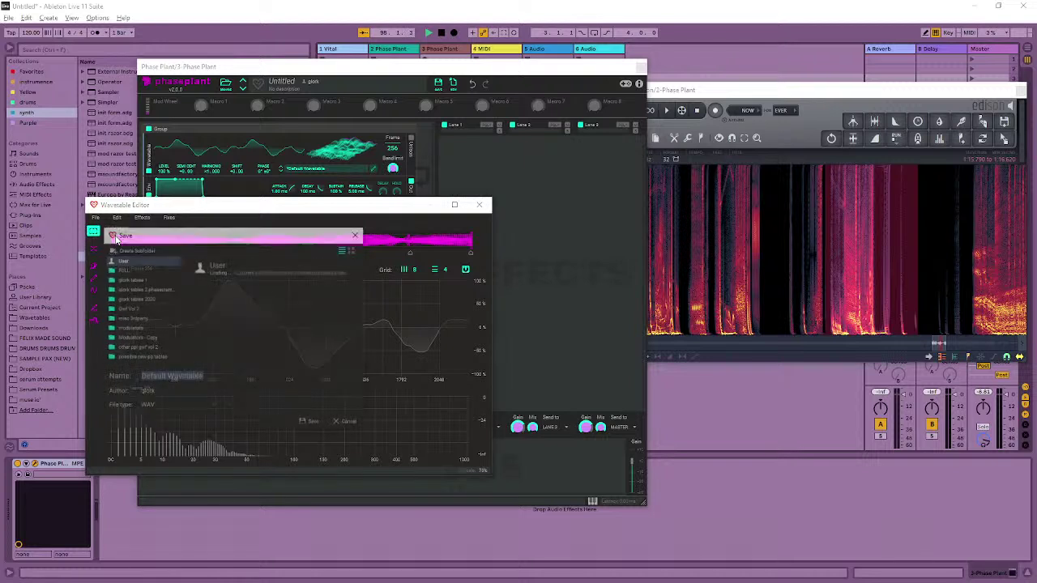
pyautogui.scroll(-3, 149, 352)
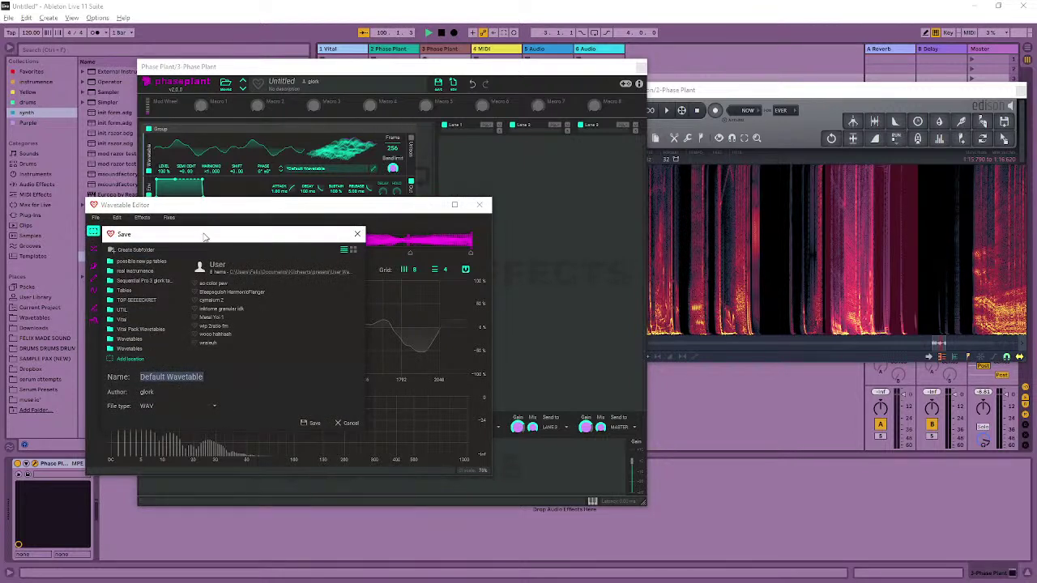
pyautogui.press('Escape')
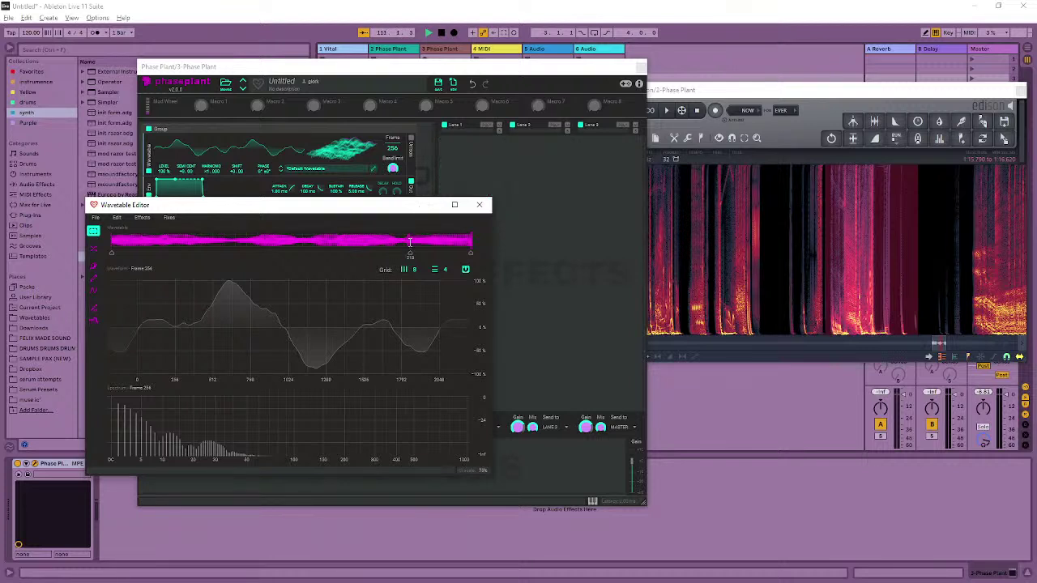
# - Audition the seam before the pasted frames, select about frames 210 to 219 and morph them in Linear mode
pyautogui.moveTo(396, 239)
pyautogui.mouseDown()
pyautogui.moveTo(424, 241)
pyautogui.moveTo(406, 240)
pyautogui.mouseUp()
pyautogui.click(392, 154)
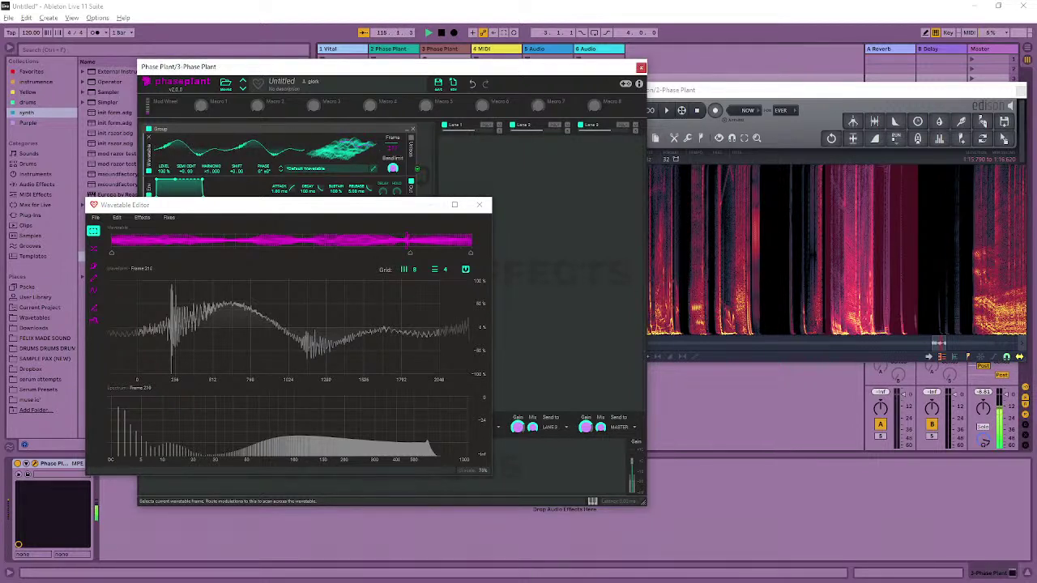
pyautogui.click(411, 240)
pyautogui.moveTo(411, 241); pyautogui.dragTo(418, 239)
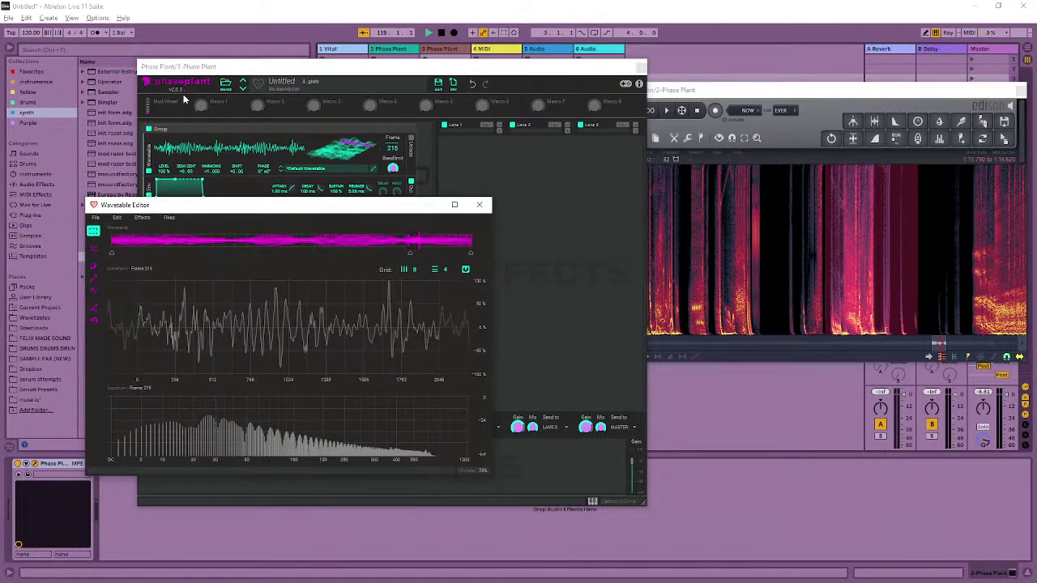
pyautogui.click(171, 215)
pyautogui.click(96, 247)
pyautogui.click(95, 251)
pyautogui.click(151, 228)
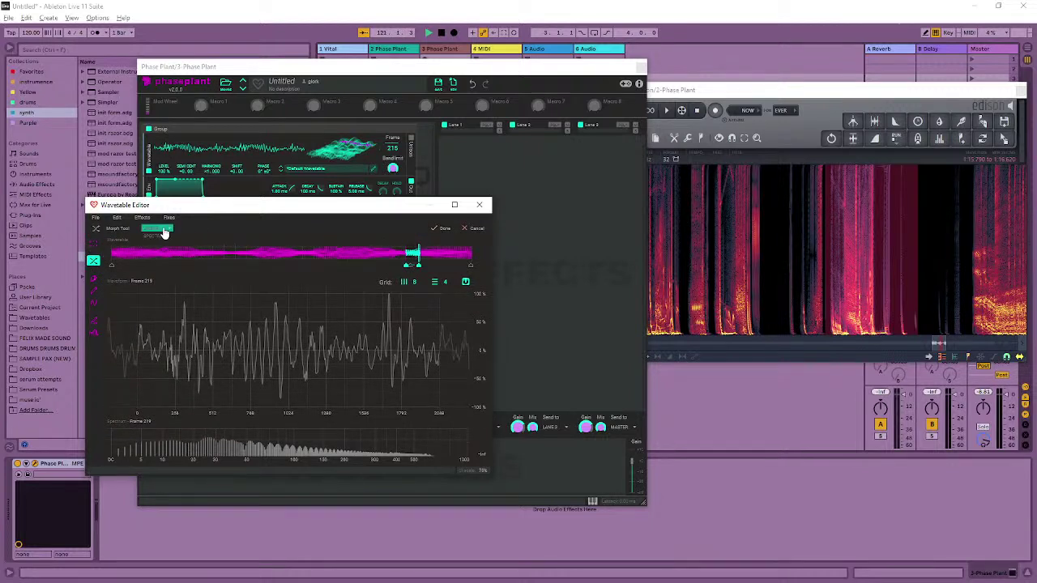
pyautogui.click(163, 228)
# - Audition the morphed wavetable up to frame 256, apply the morph and stop playback
pyautogui.moveTo(396, 148); pyautogui.dragTo(396, 175)
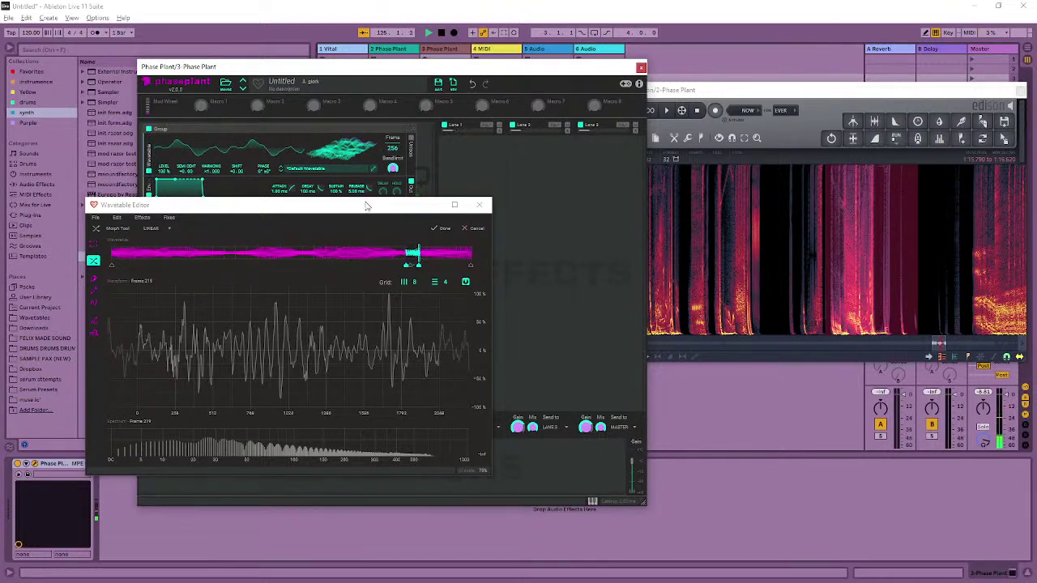
pyautogui.click(443, 227)
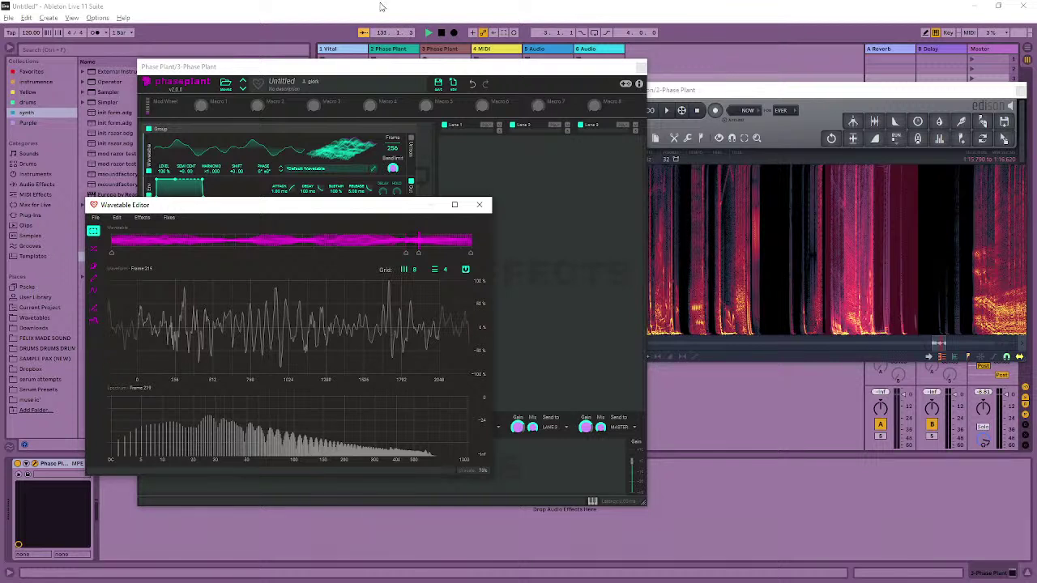
pyautogui.click(443, 33)
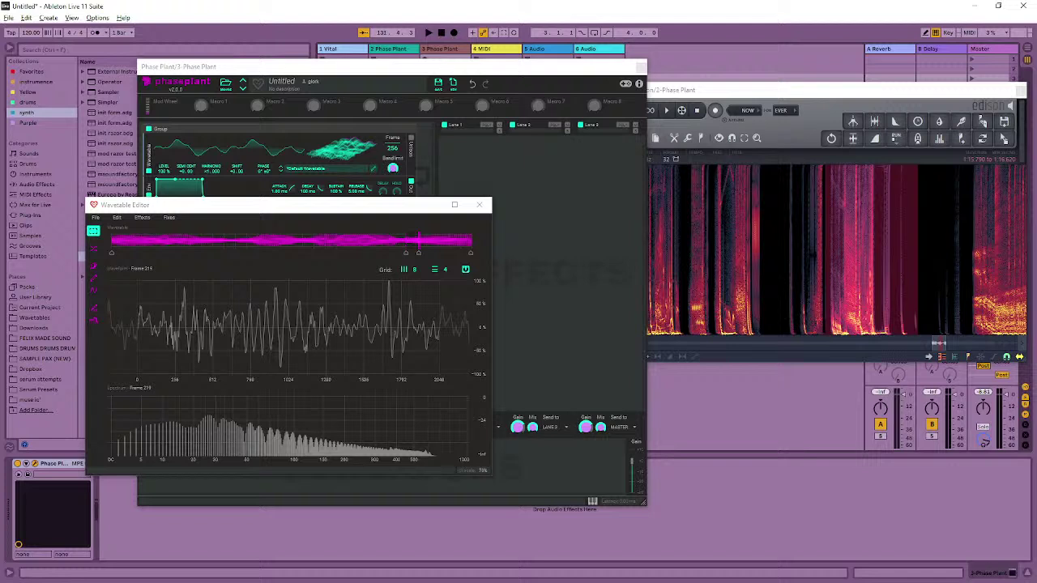
pyautogui.click(97, 219)
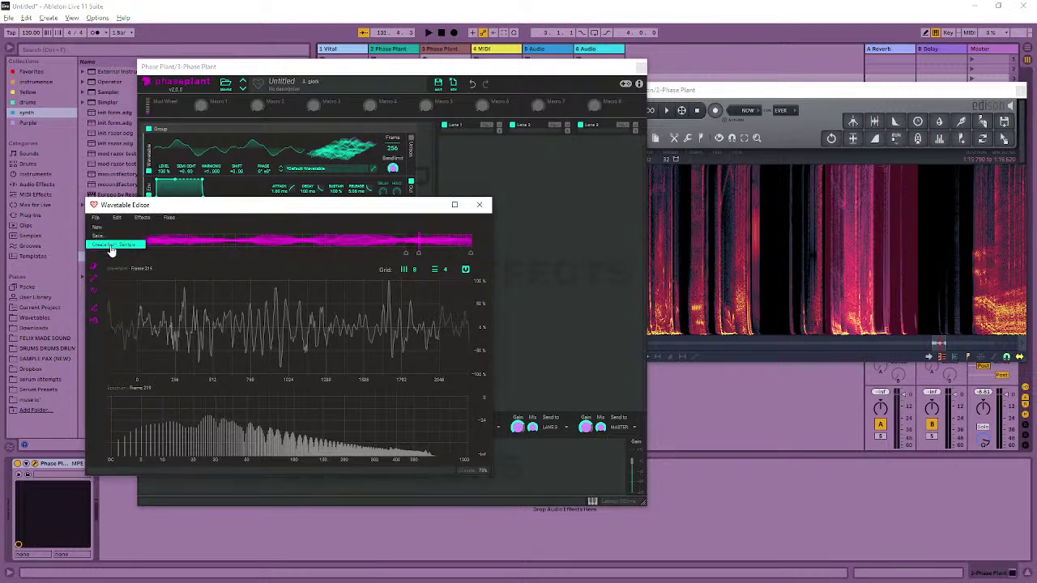
pyautogui.click(100, 236)
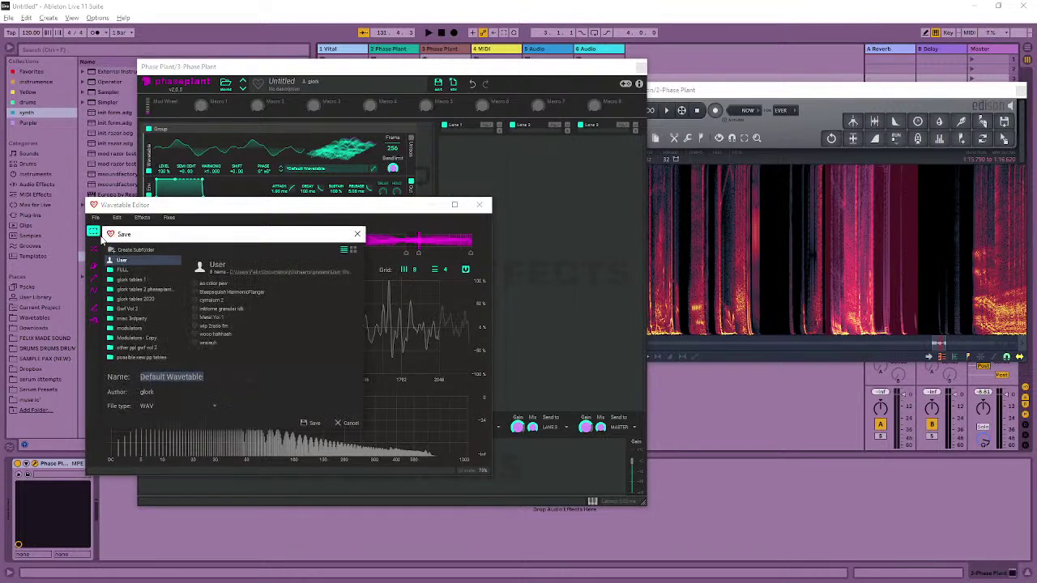
pyautogui.scroll(-3, 114, 318)
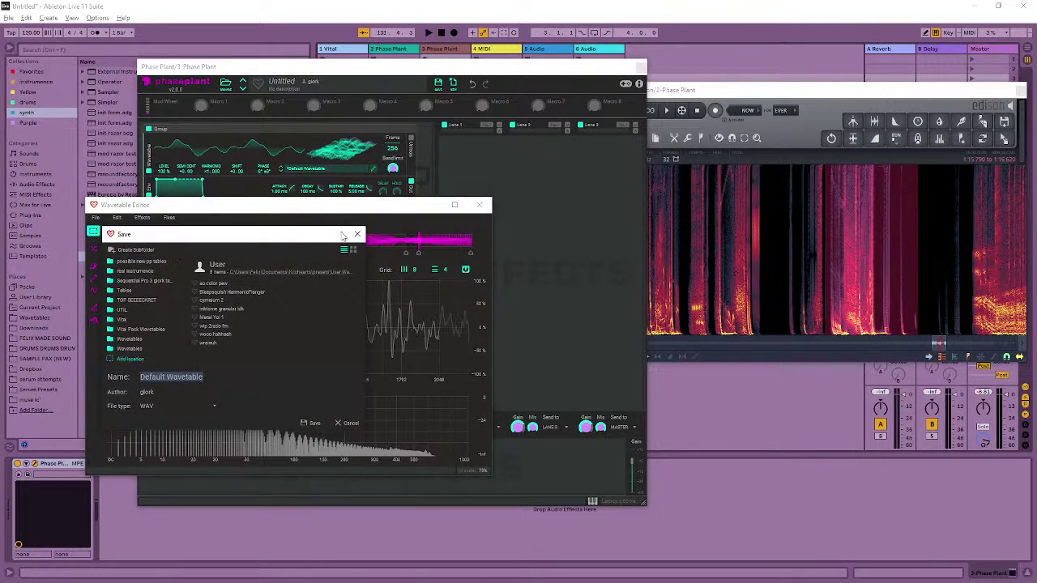
pyautogui.click(357, 235)
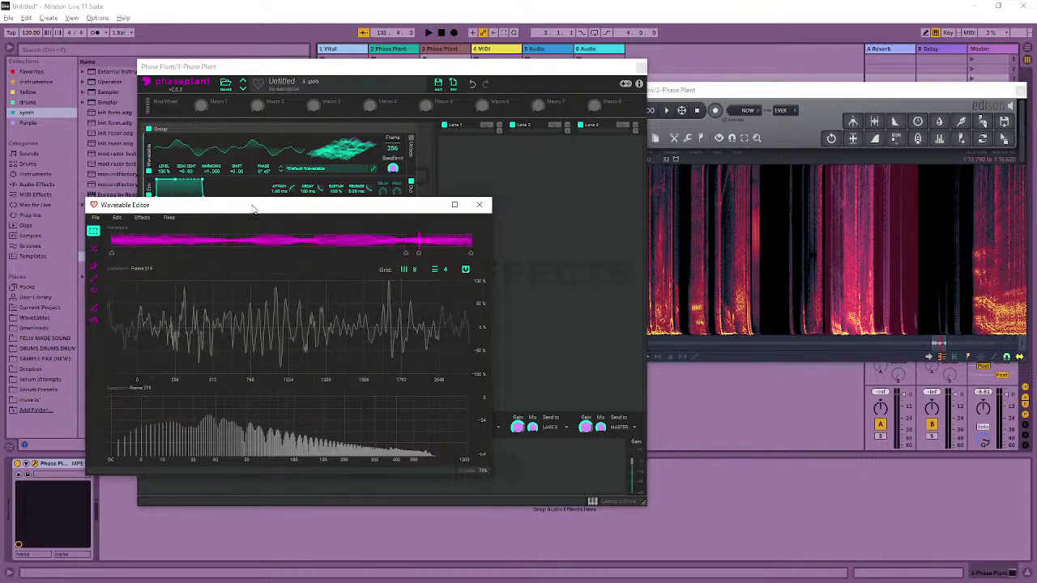
# - Move the plugin windows clear of the Ableton browser and expand the gwf 3 work folder under SAMPLE PAX (NEW)
pyautogui.click(40, 338)
pyautogui.moveTo(126, 204); pyautogui.dragTo(405, 178)
pyautogui.moveTo(159, 64); pyautogui.dragTo(295, 83)
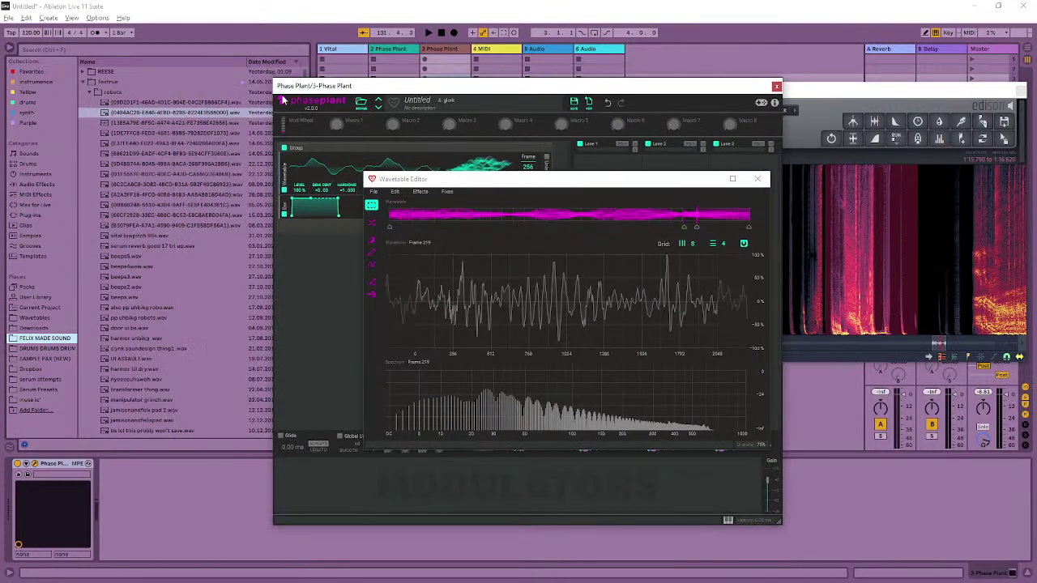
pyautogui.click(45, 359)
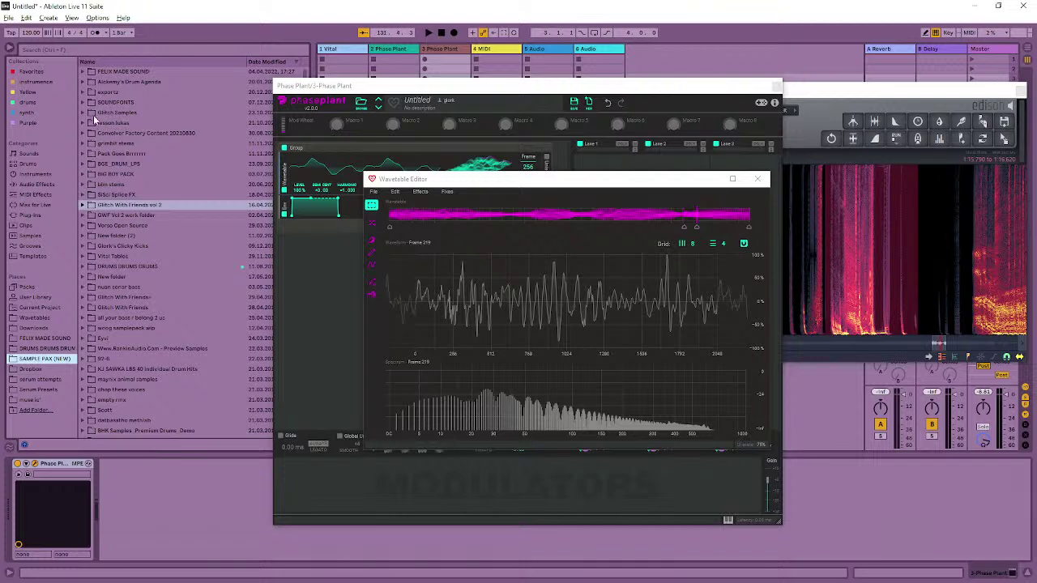
pyautogui.click(83, 71)
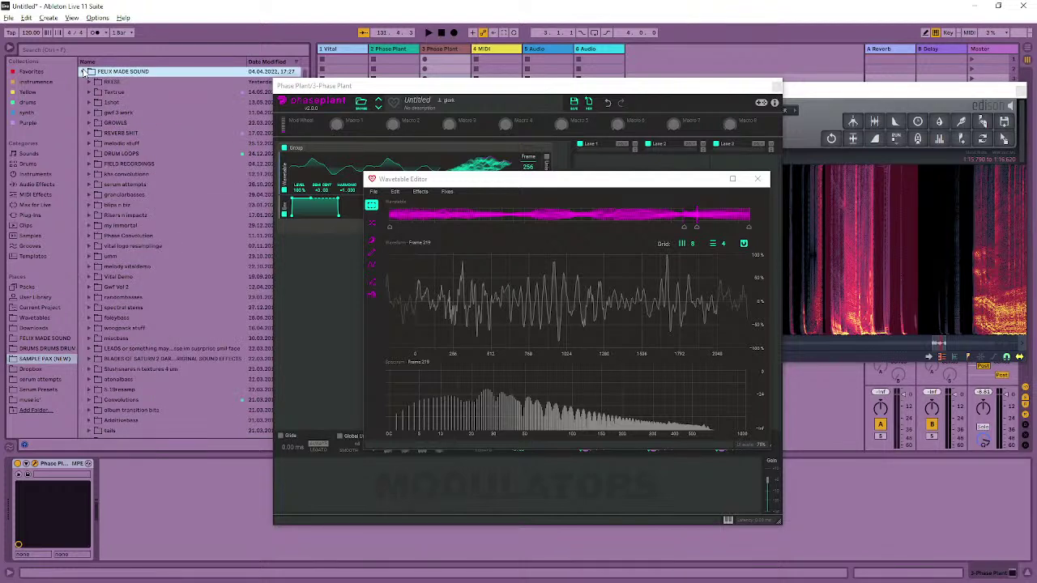
pyautogui.click(89, 113)
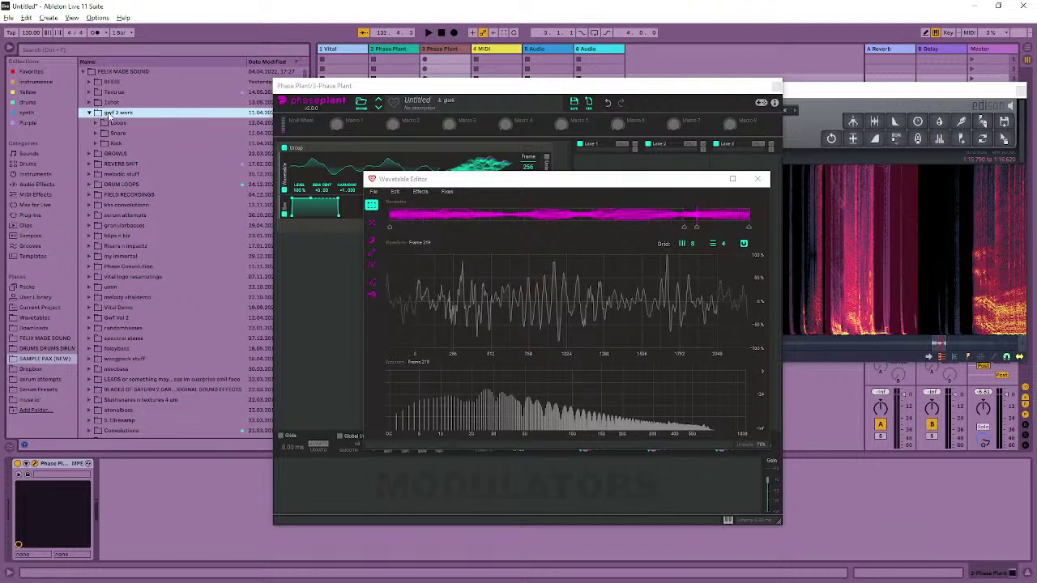
# - Show gwf 3 work in File Explorer, create a folder named Gwf 3 wavetables inside it and close the window
pyautogui.rightClick(109, 117)
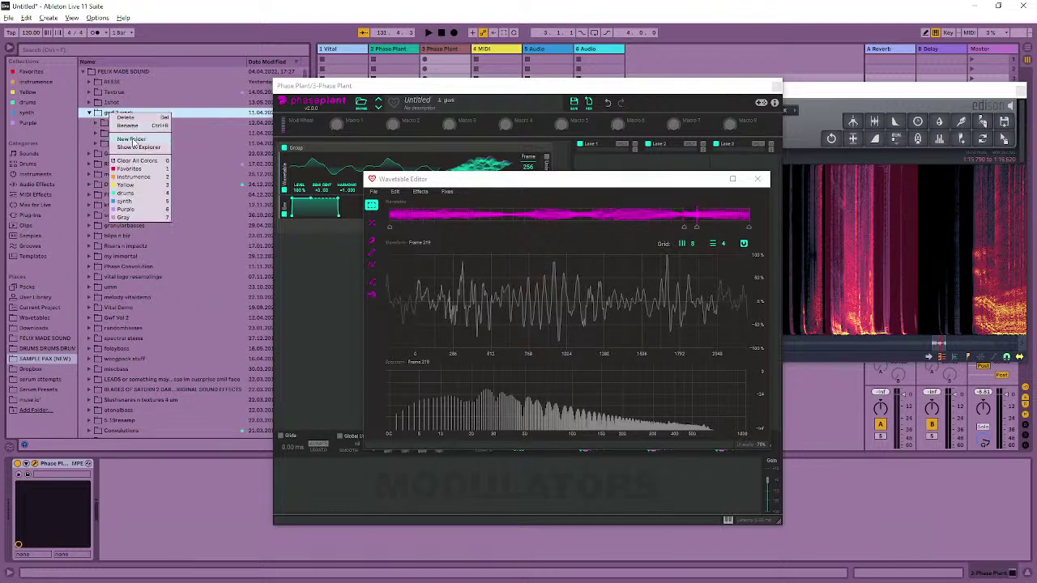
pyautogui.click(135, 149)
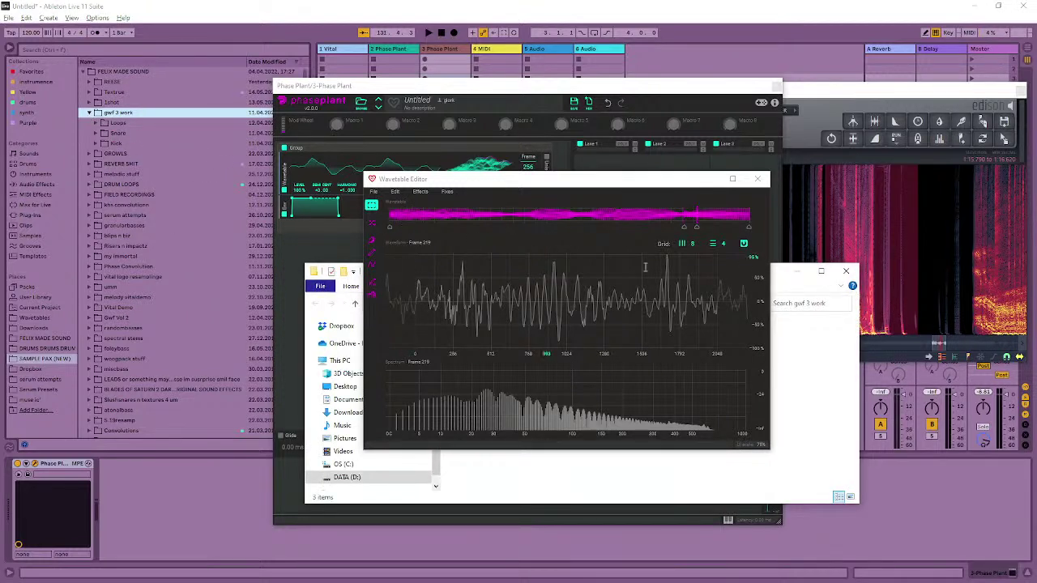
pyautogui.click(846, 271)
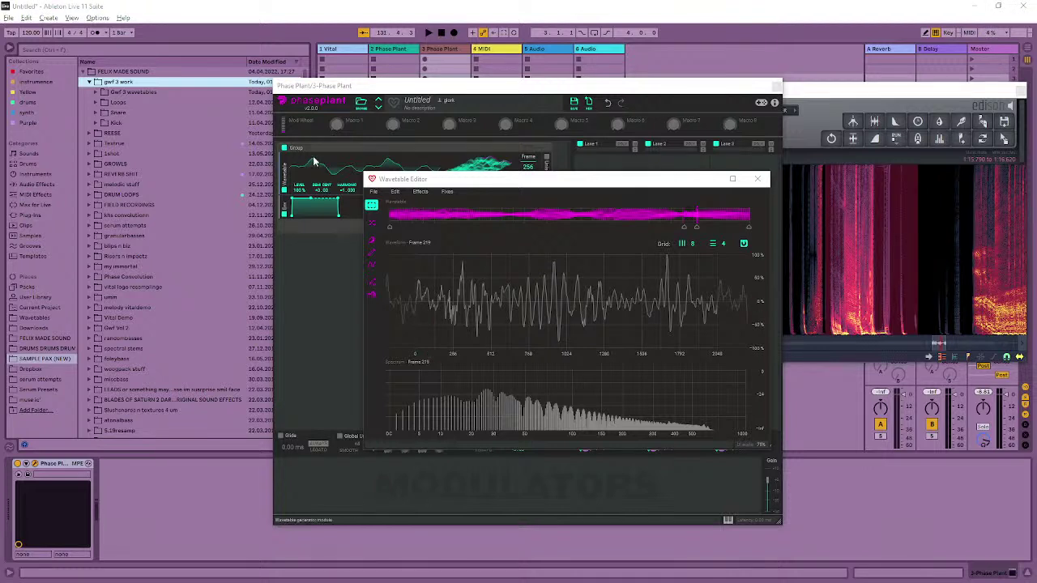
# - Start saving the edited wavetable and add the Gwf 3 wavetables folder as a new save location
pyautogui.click(373, 192)
pyautogui.click(375, 209)
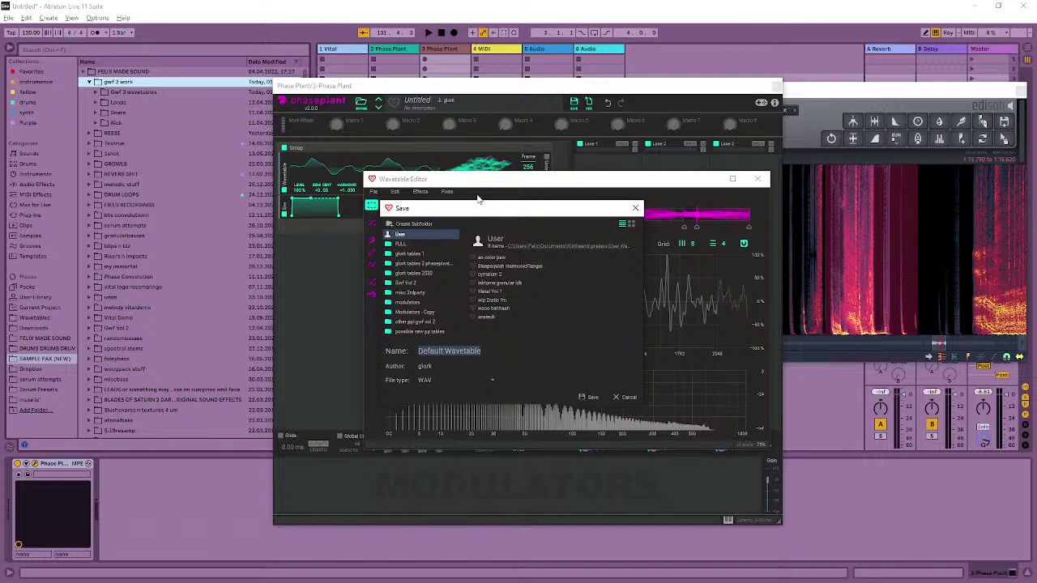
pyautogui.moveTo(470, 215); pyautogui.dragTo(477, 270)
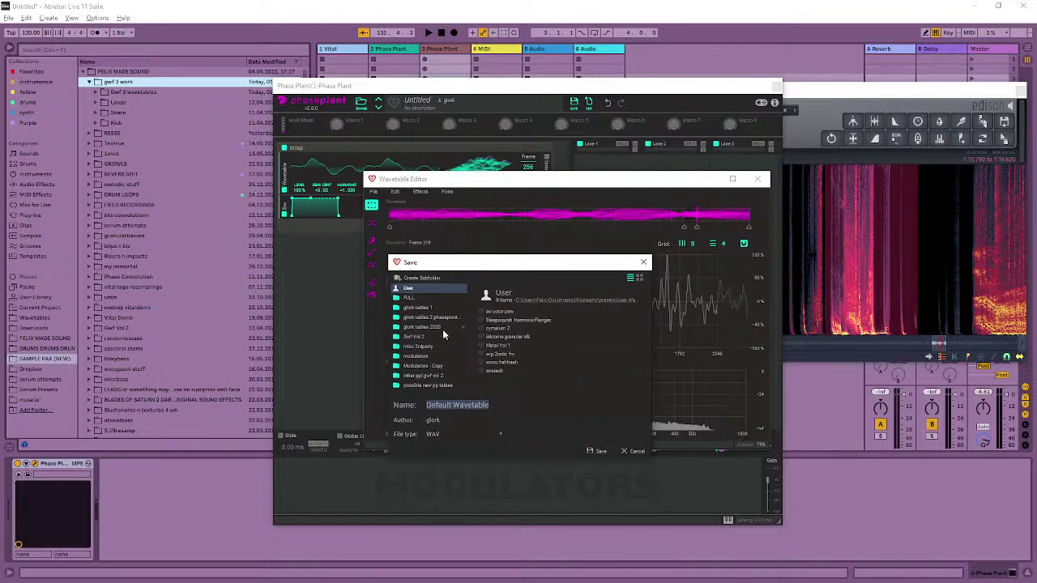
pyautogui.scroll(-5, 447, 324)
pyautogui.click(423, 388)
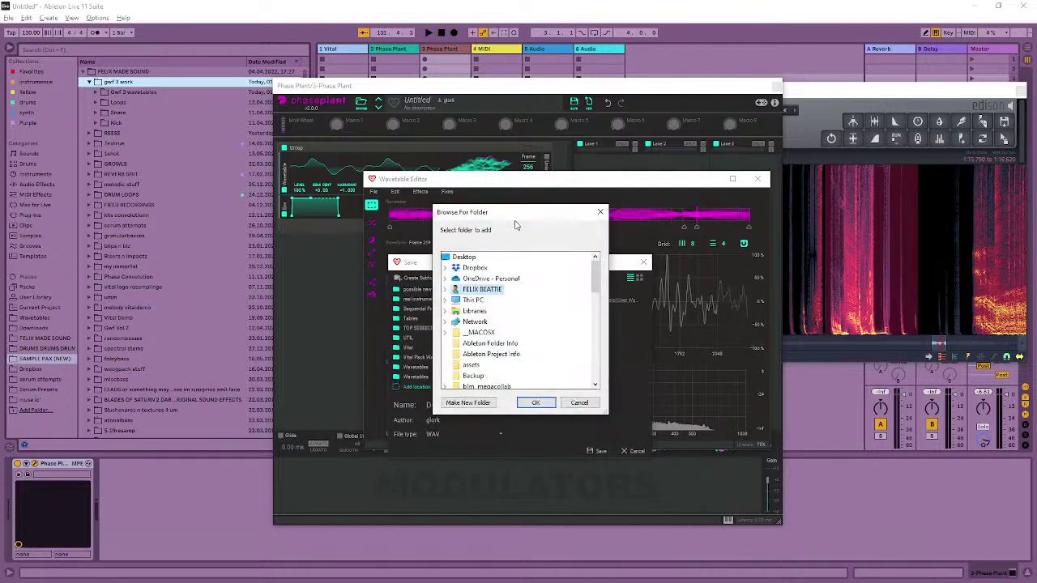
pyautogui.moveTo(515, 215); pyautogui.dragTo(539, 582)
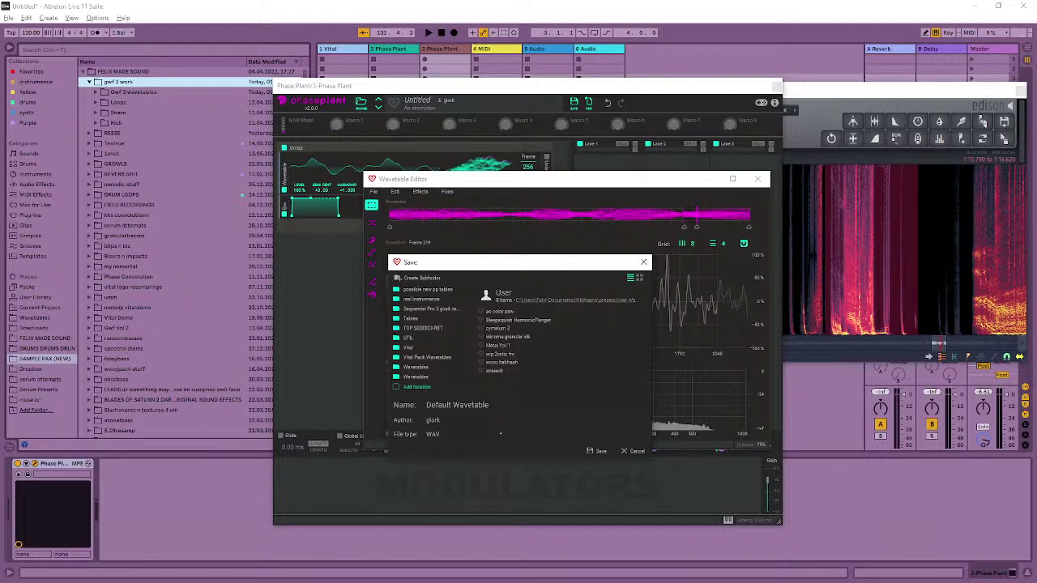
# - Save the wavetable as a WAV named Glitch Mudpie 1 in the Gwf 3 wavetables location
pyautogui.scroll(5, 457, 347)
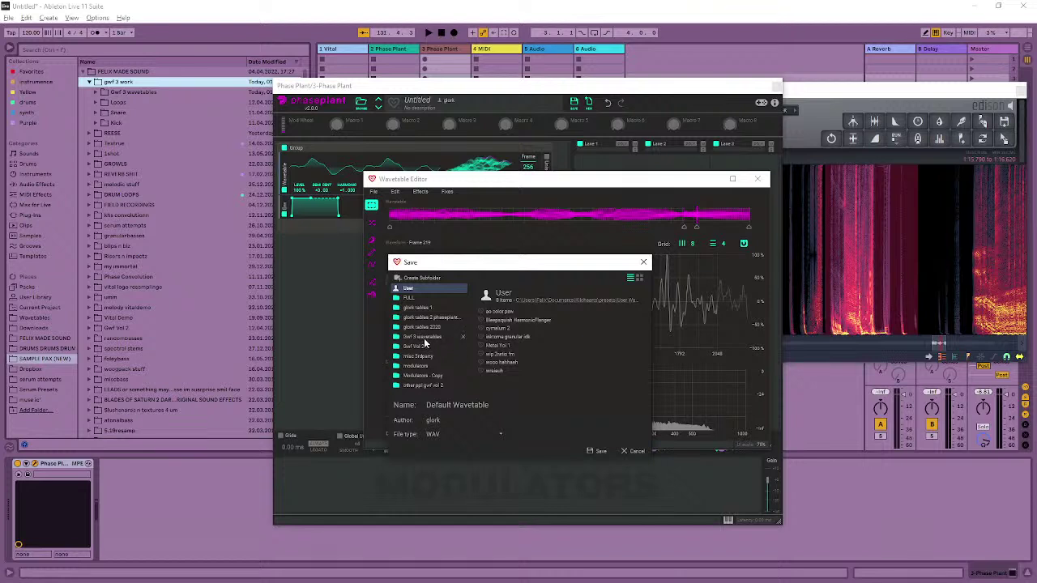
pyautogui.click(422, 337)
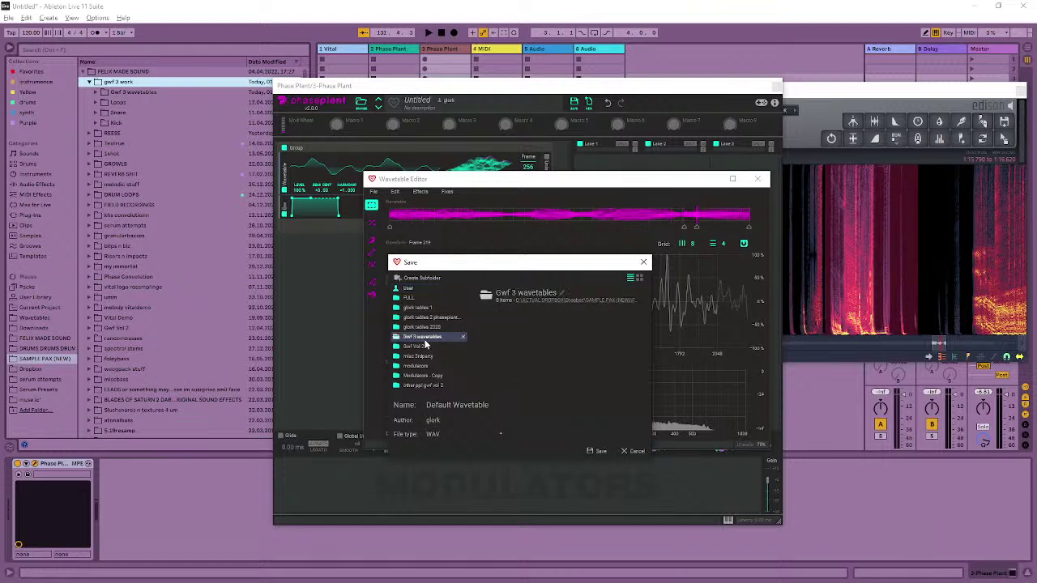
pyautogui.click(520, 406)
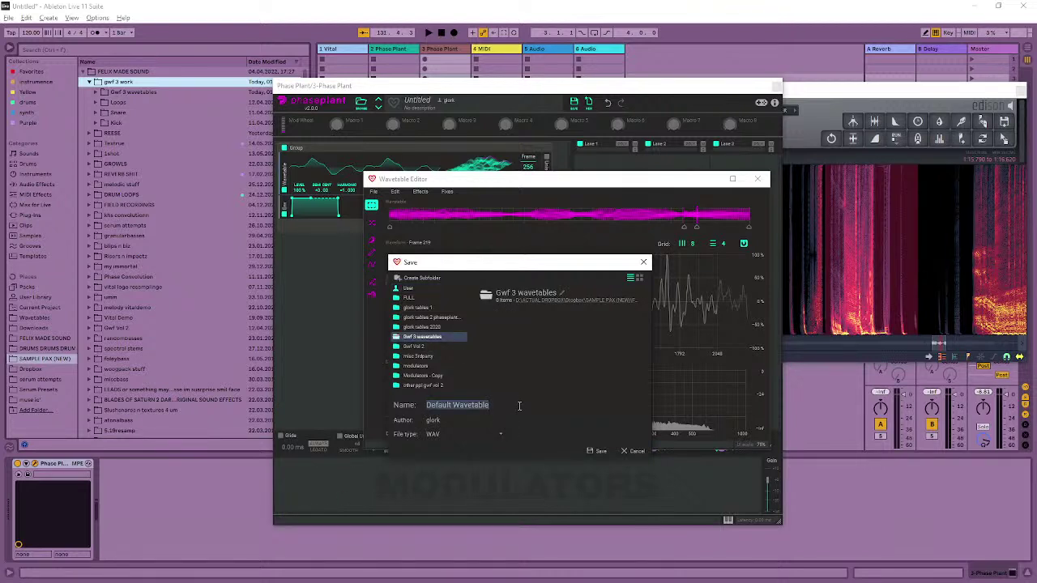
pyautogui.press('BackSpace')
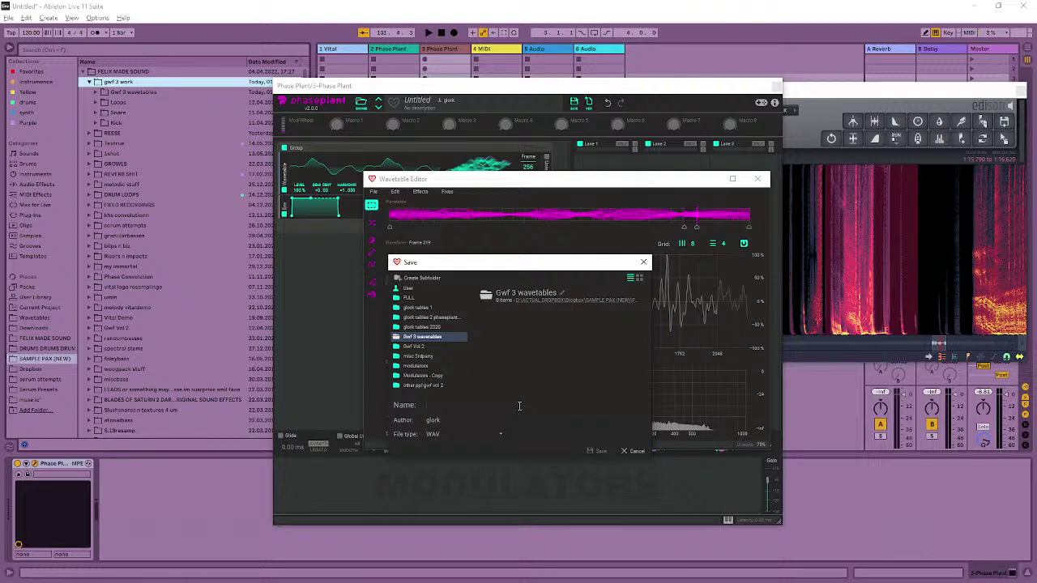
pyautogui.write('Glitch Mudpie')
pyautogui.press('Return')
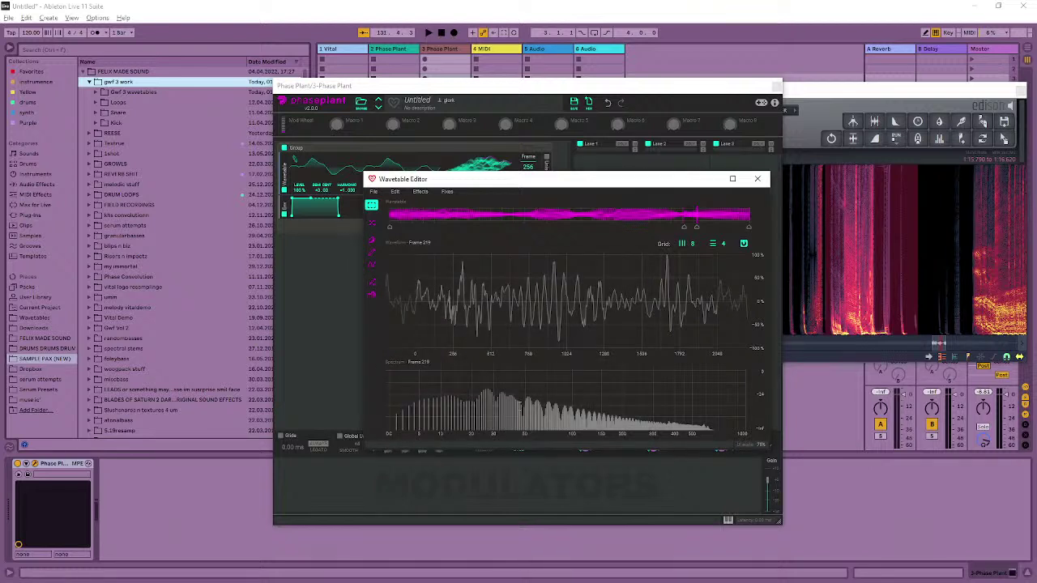
# - Close the Wavetable Editor, recheck the instrument on the 3 Phase Plant track and close its window
pyautogui.click(756, 178)
pyautogui.click(776, 86)
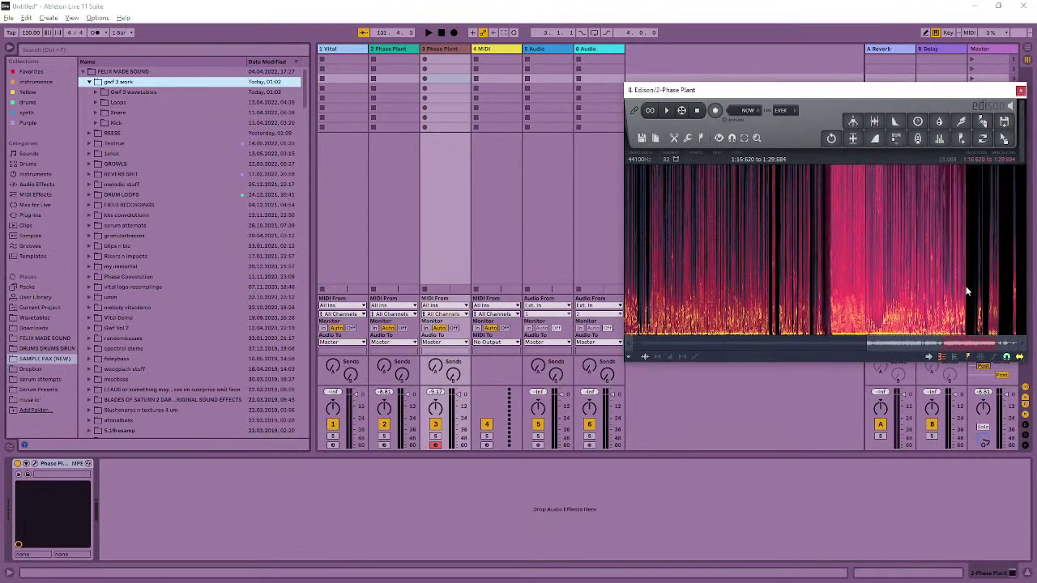
pyautogui.click(35, 465)
pyautogui.click(36, 465)
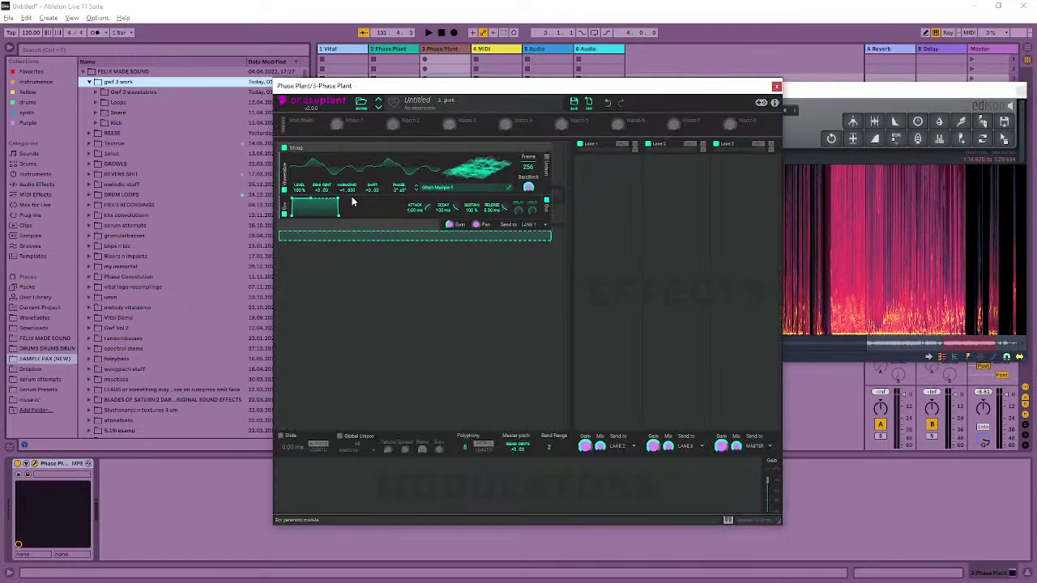
pyautogui.click(776, 86)
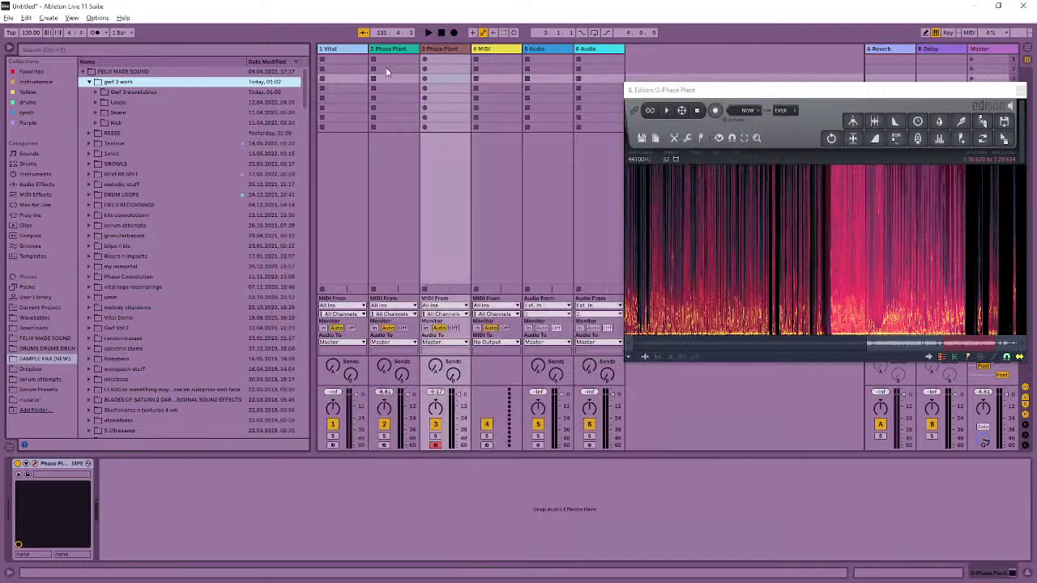
# - Arm the 2 Phase Plant track and open the Phase Plant instrument at the start of its device chain
pyautogui.click(390, 68)
pyautogui.click(384, 445)
pyautogui.click(395, 108)
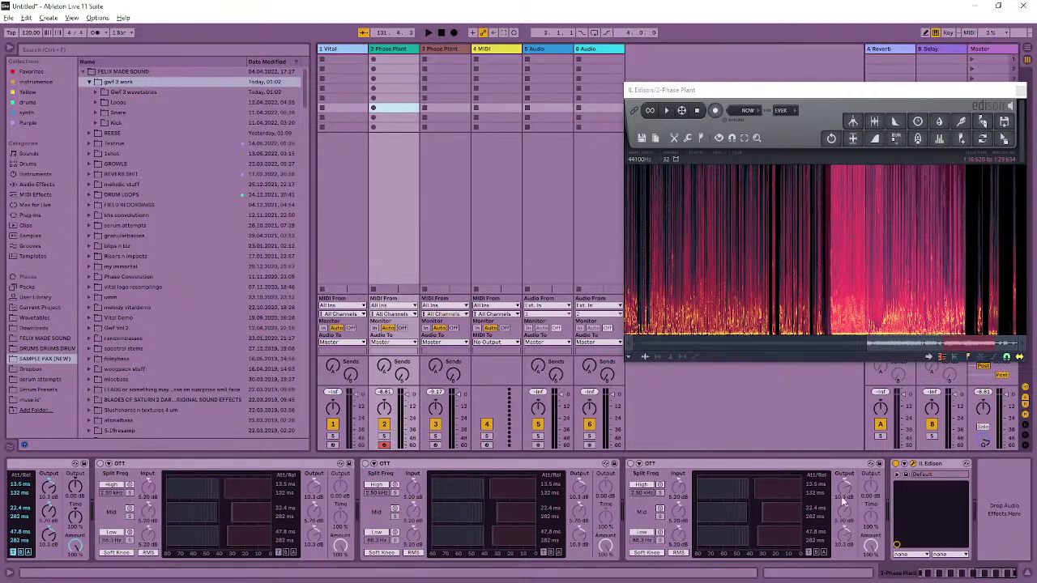
pyautogui.click(905, 575)
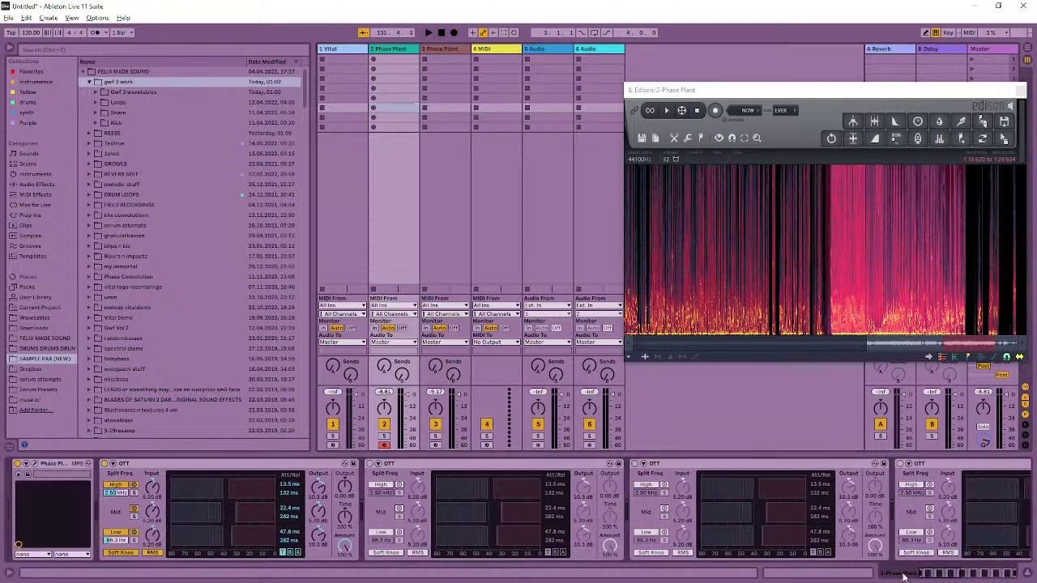
pyautogui.click(35, 464)
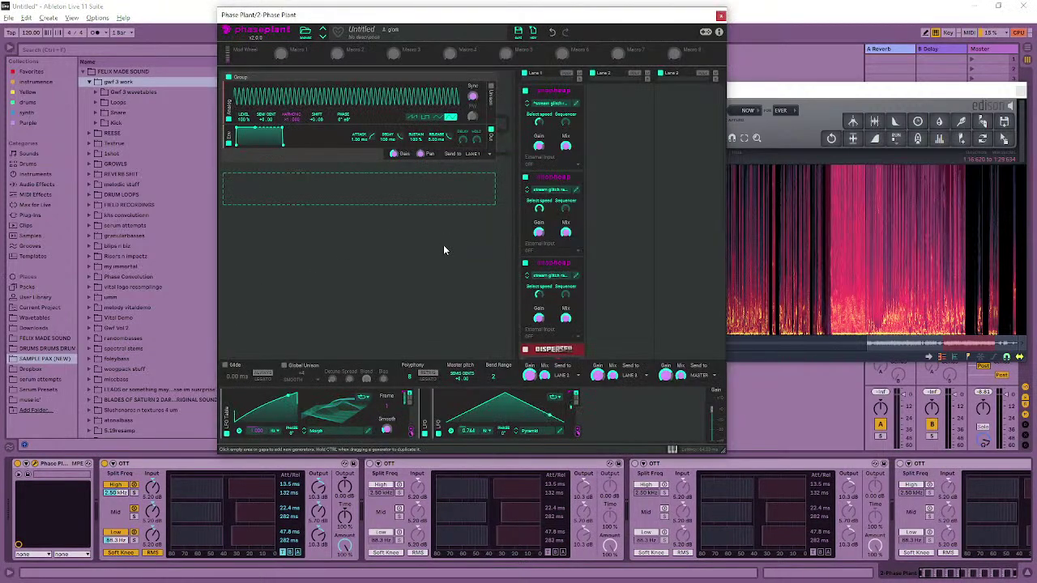
# - Play the glitch patch and start recording it in Edison, appended to the existing audio
pyautogui.scroll(-4, 610, 278)
pyautogui.click(733, 92)
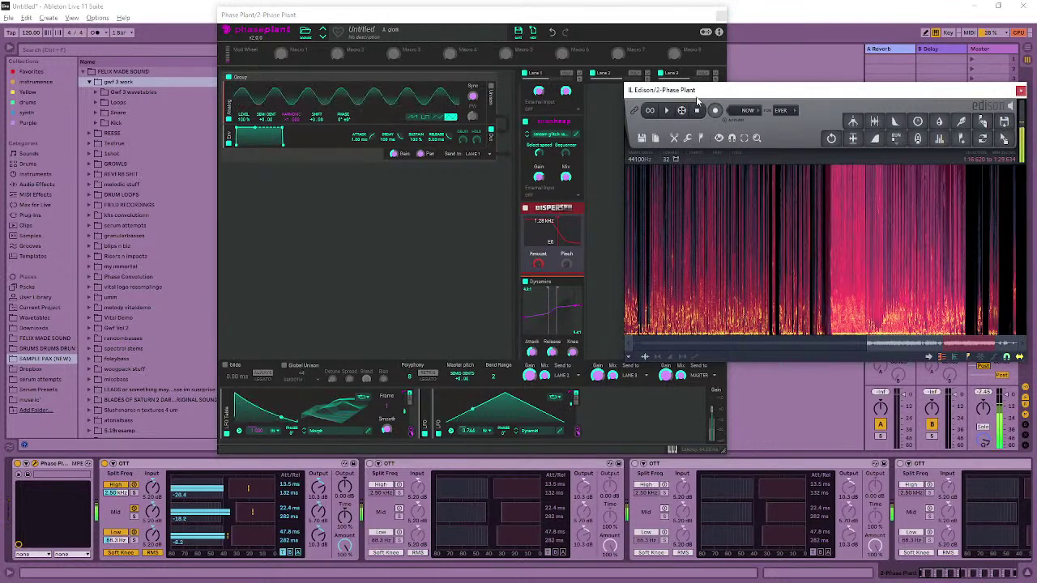
pyautogui.click(714, 111)
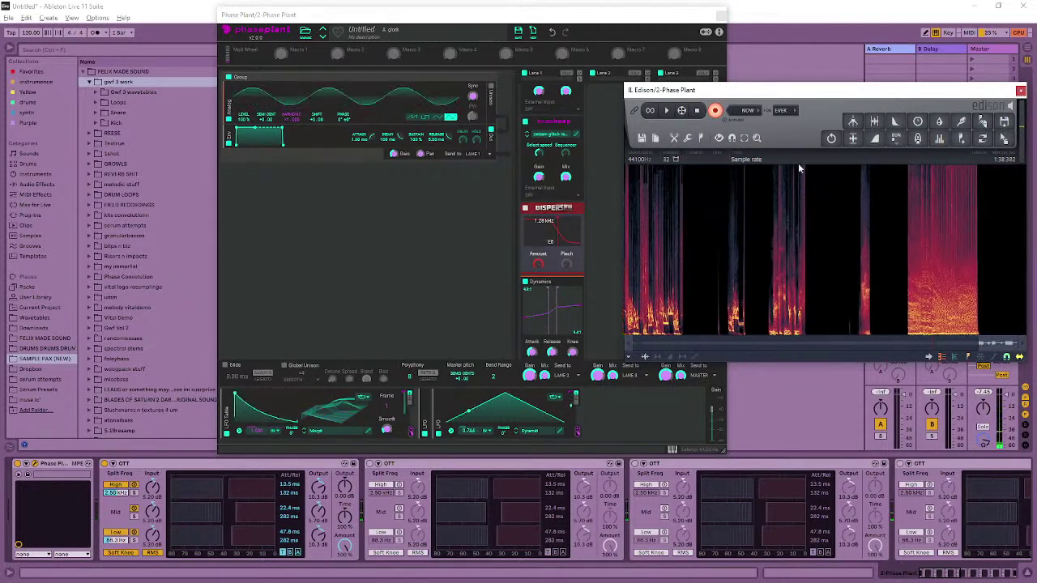
# - Play the patch while adjusting the third Snap Heap's Select speed, and stop the Edison recording
pyautogui.click(453, 282)
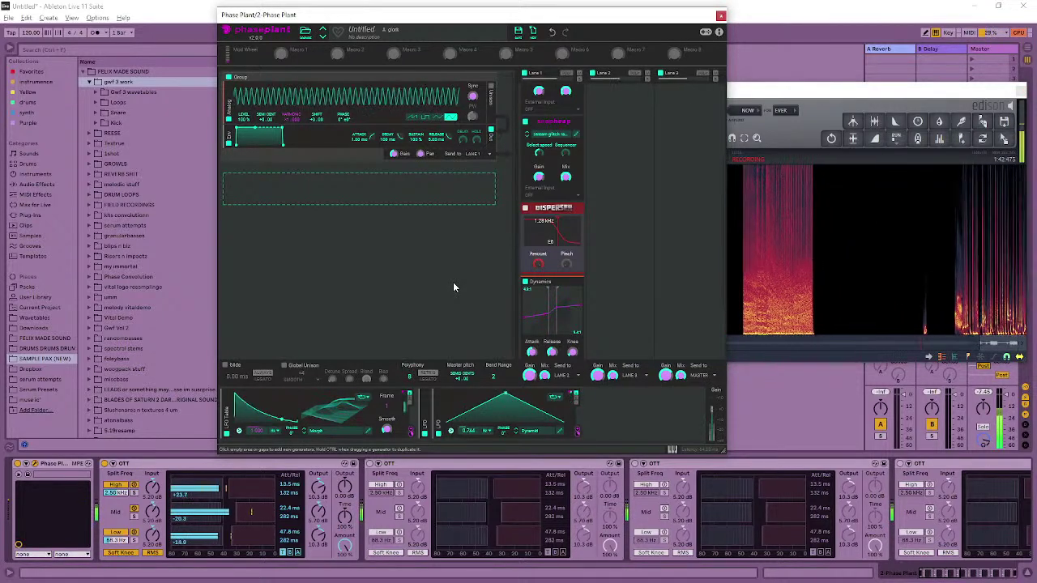
pyautogui.scroll(1, 589, 231)
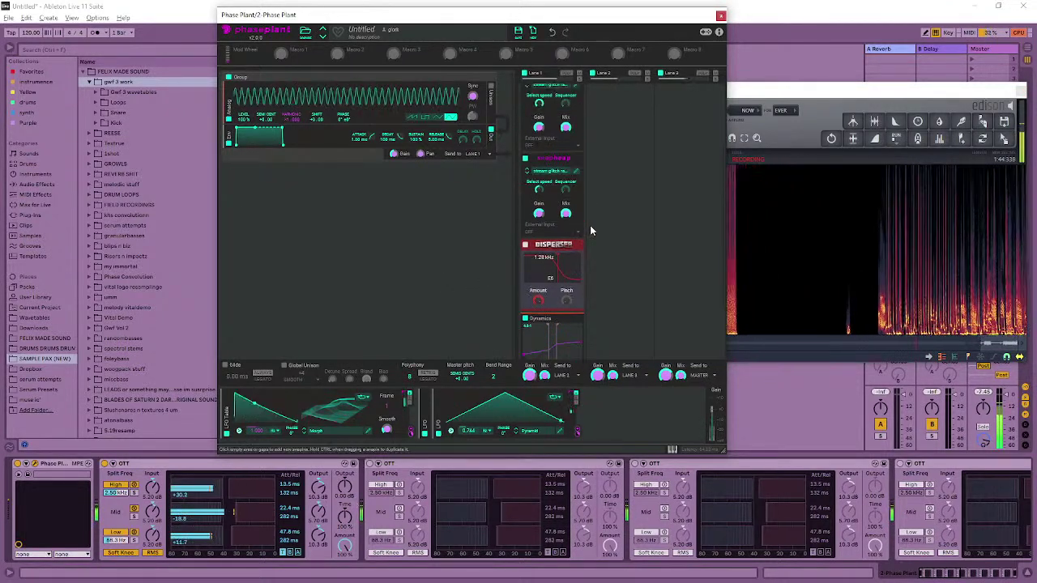
pyautogui.scroll(3, 590, 225)
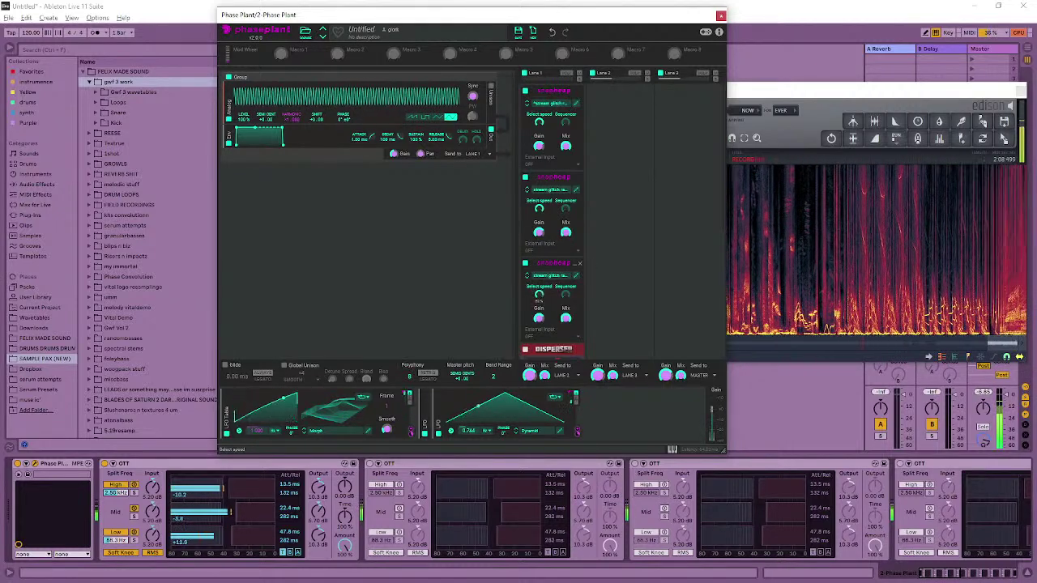
pyautogui.moveTo(540, 295)
pyautogui.mouseDown()
pyautogui.moveTo(539, 285)
pyautogui.moveTo(540, 295)
pyautogui.mouseUp()
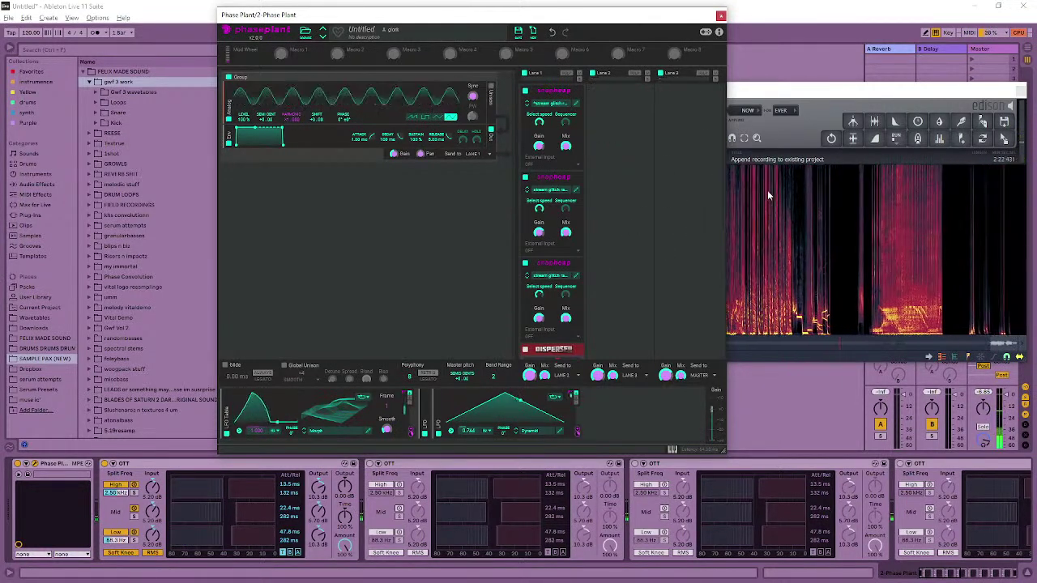
pyautogui.click(782, 96)
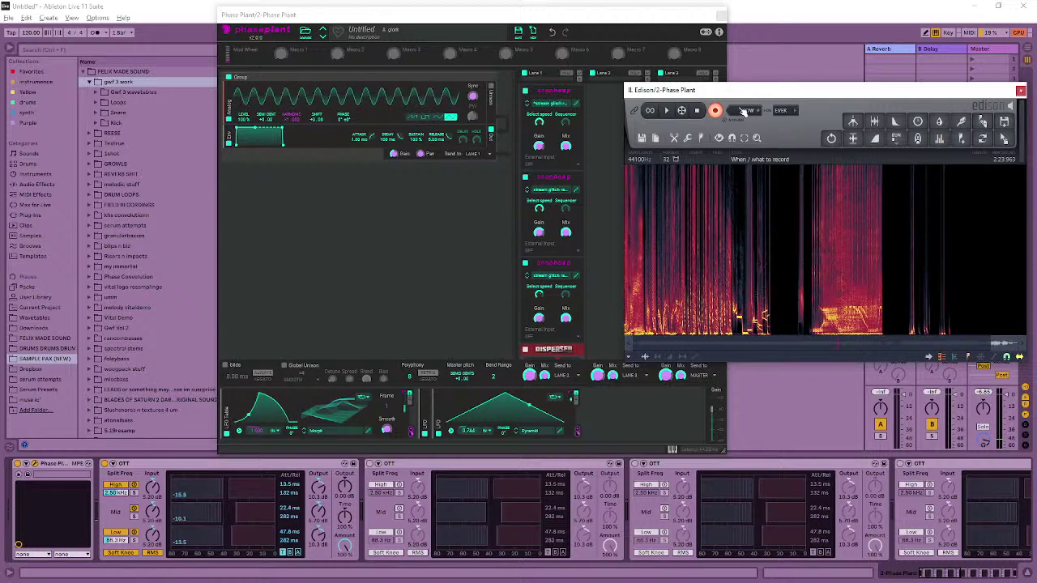
pyautogui.click(697, 110)
# - Audition the end of the recording and select the new take from about 1:40.539 to 2:27.332
pyautogui.moveTo(993, 317); pyautogui.dragTo(1020, 318)
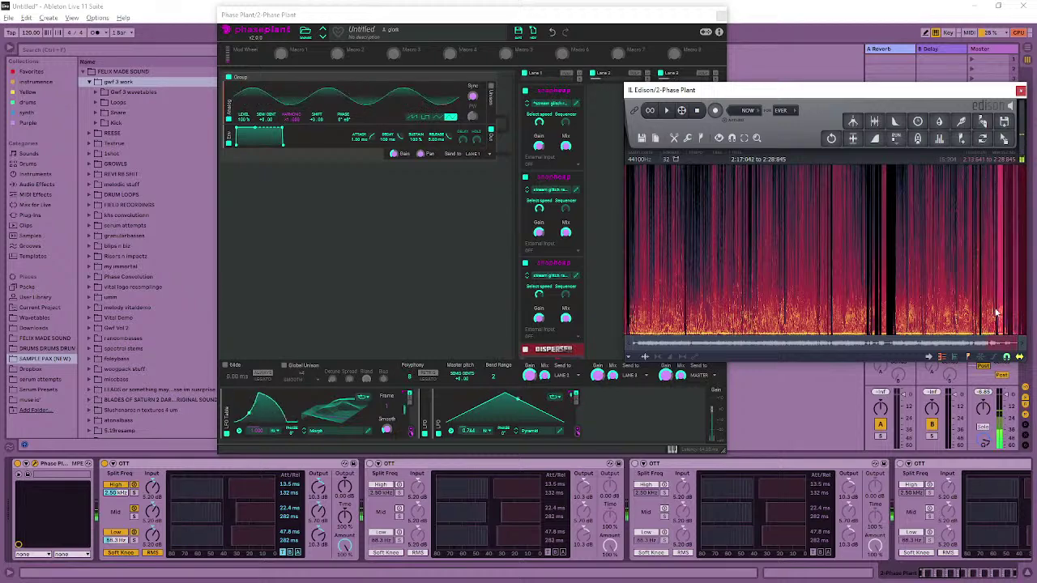
pyautogui.press('space')
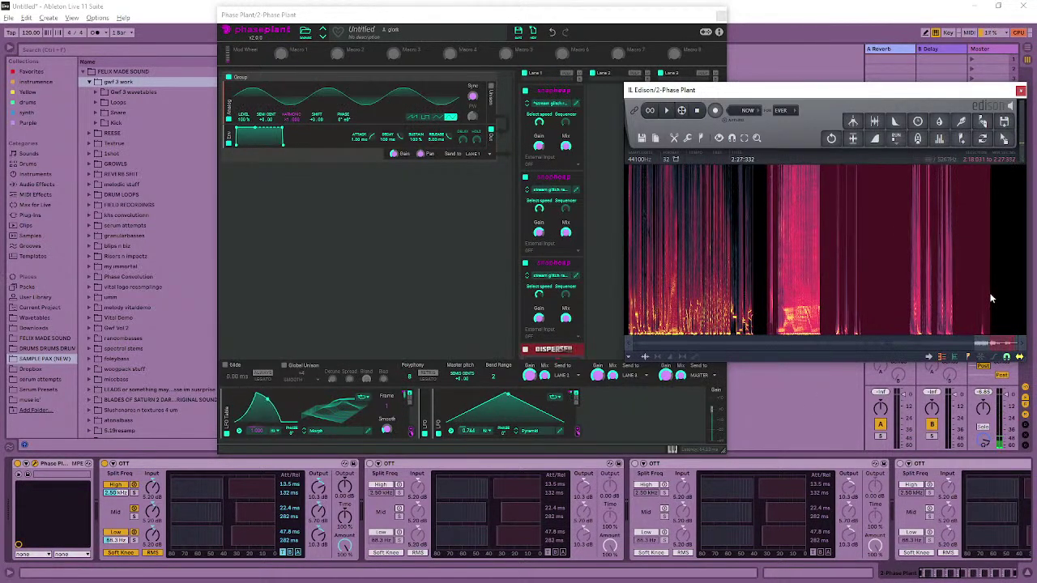
pyautogui.scroll(-5, 810, 296)
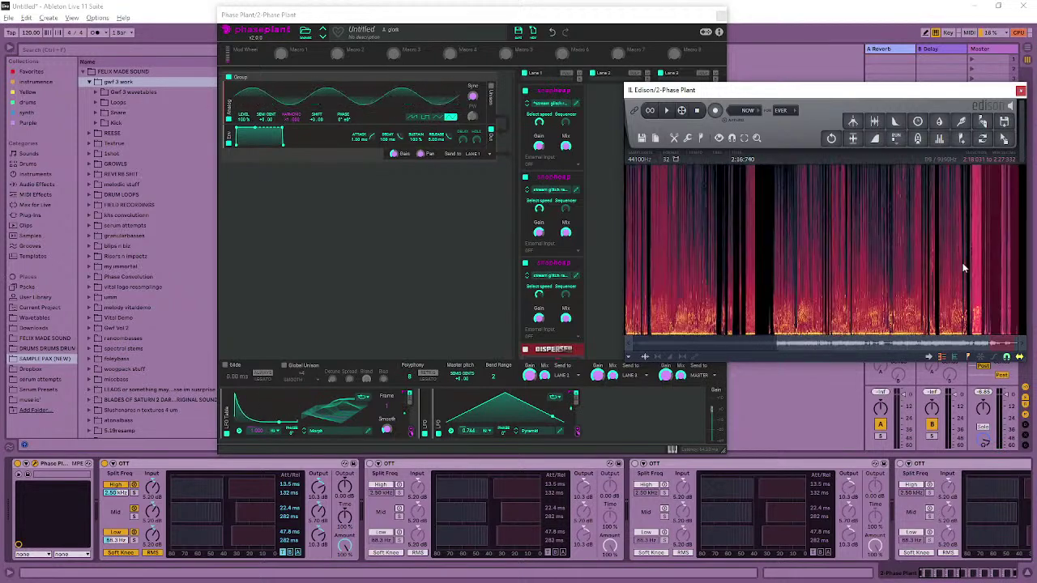
pyautogui.scroll(-1, 858, 287)
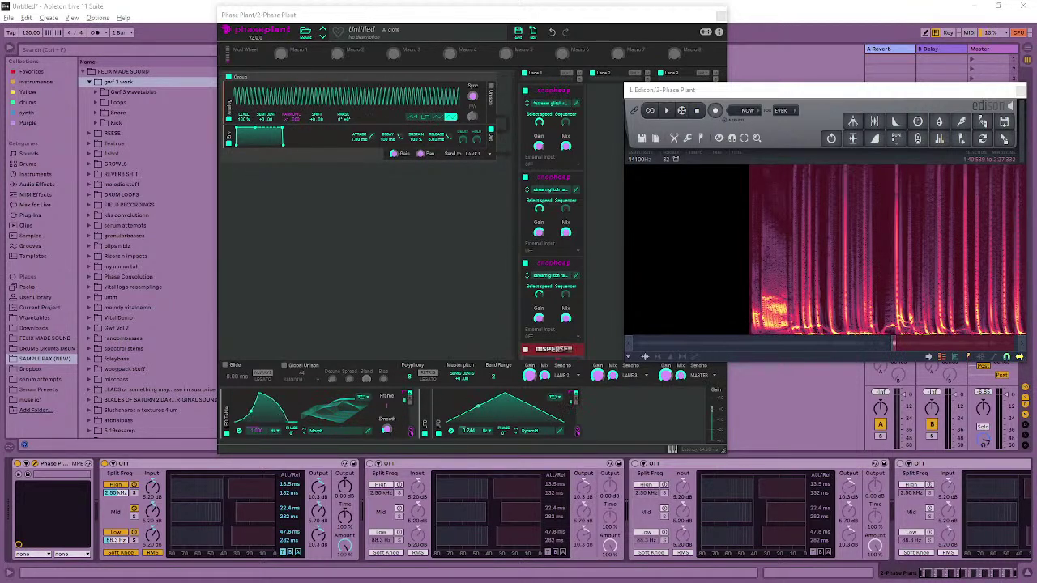
# - Switch the Ableton browser to the self-made sounds folder and expand gwf 3 work
pyautogui.scroll(-3, 879, 227)
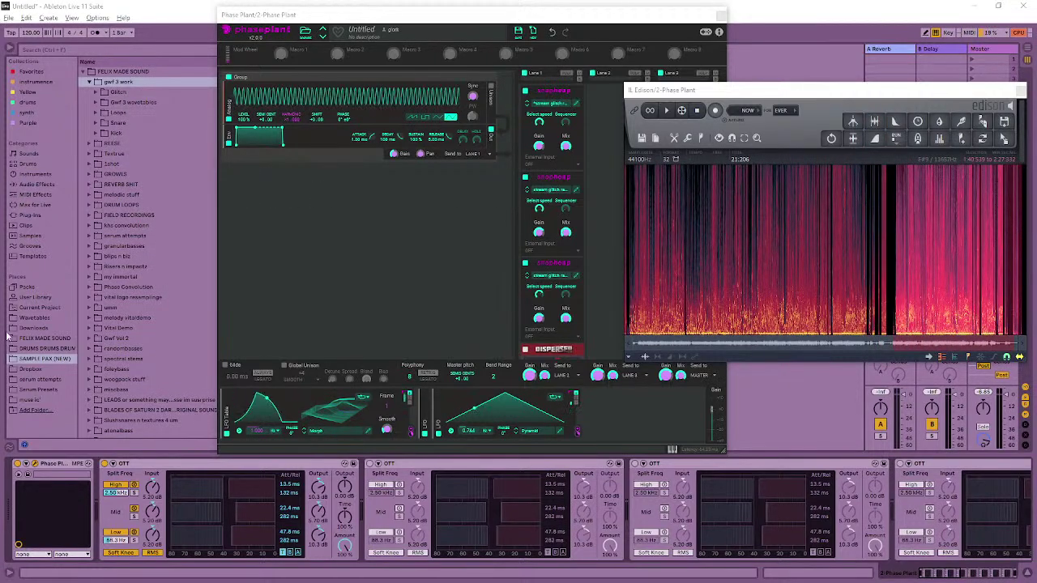
pyautogui.click(33, 338)
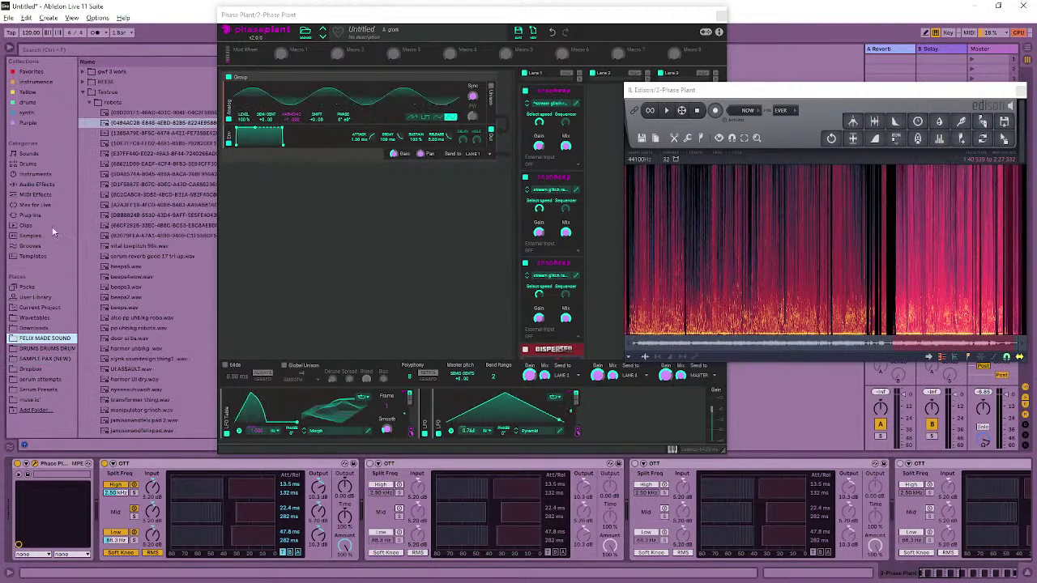
pyautogui.click(86, 73)
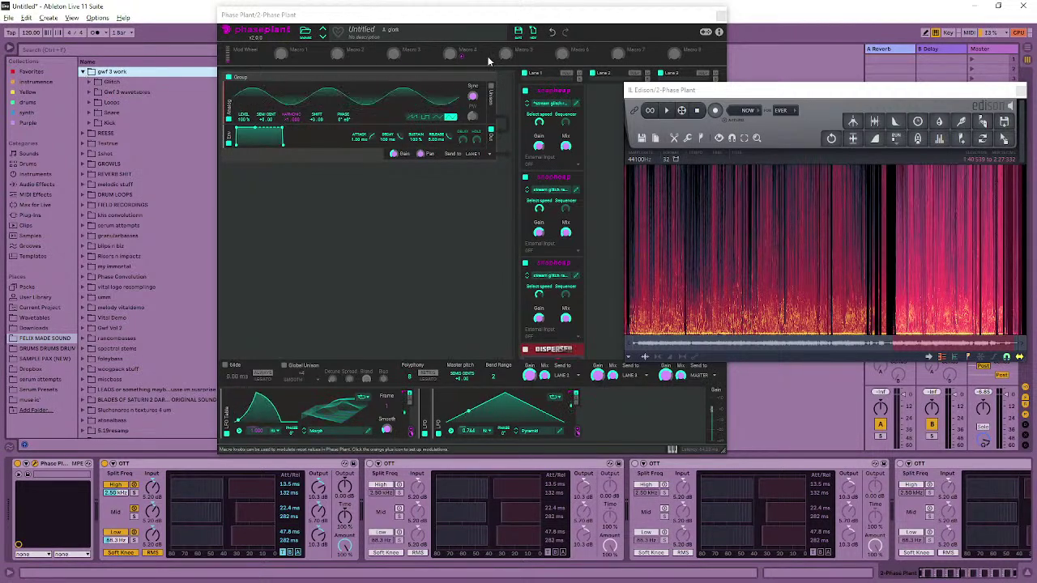
# - Select about 1:40.539 to 1:55.455 of the new take in Edison and play it
pyautogui.moveTo(997, 256); pyautogui.dragTo(927, 267)
pyautogui.scroll(3, 928, 265)
pyautogui.scroll(5, 928, 265)
pyautogui.moveTo(906, 262); pyautogui.dragTo(973, 279)
pyautogui.press('space')
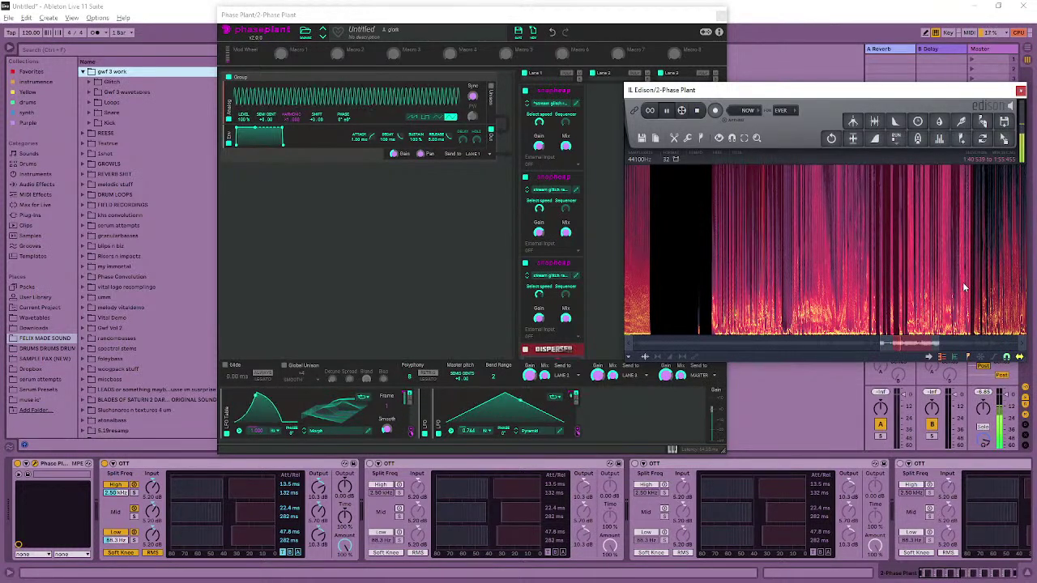
# - Narrow the Edison selection to about 1:51.659 to 1:55.362 and export it to the Glitch folder in gwf 3 work
pyautogui.moveTo(796, 269); pyautogui.dragTo(872, 283)
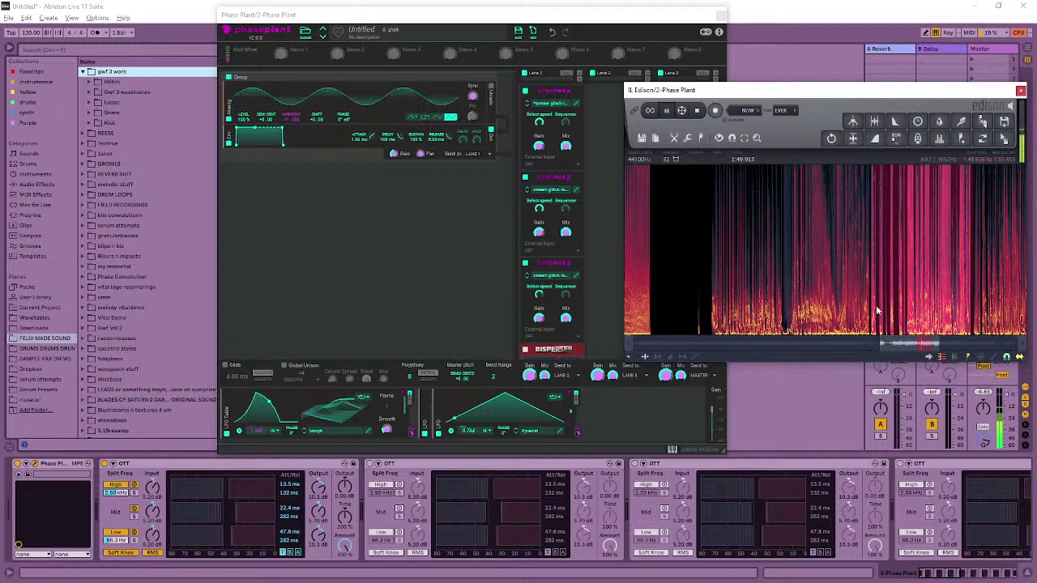
pyautogui.moveTo(875, 310); pyautogui.dragTo(909, 318)
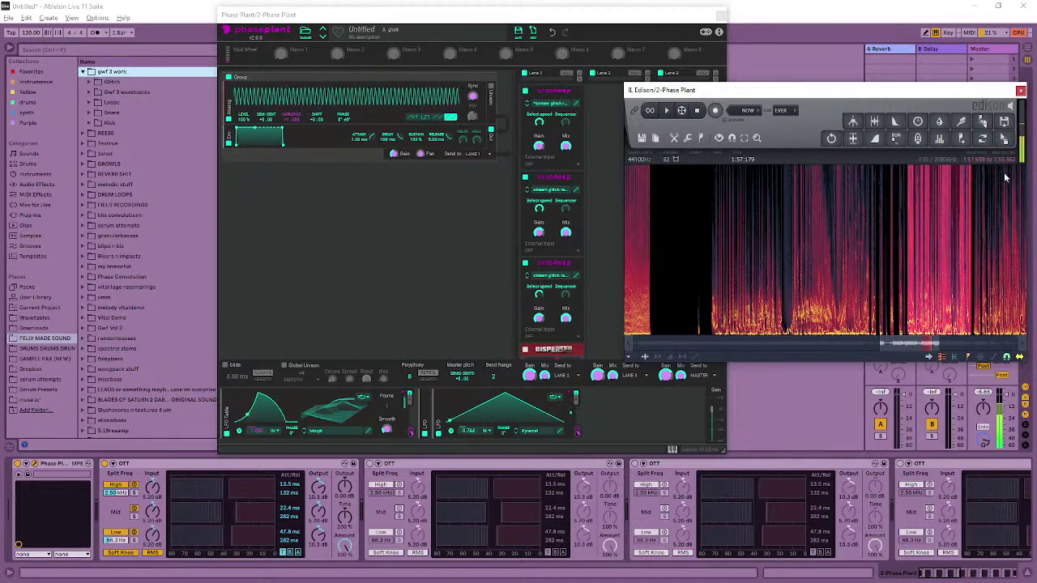
pyautogui.moveTo(1005, 139); pyautogui.dragTo(125, 84)
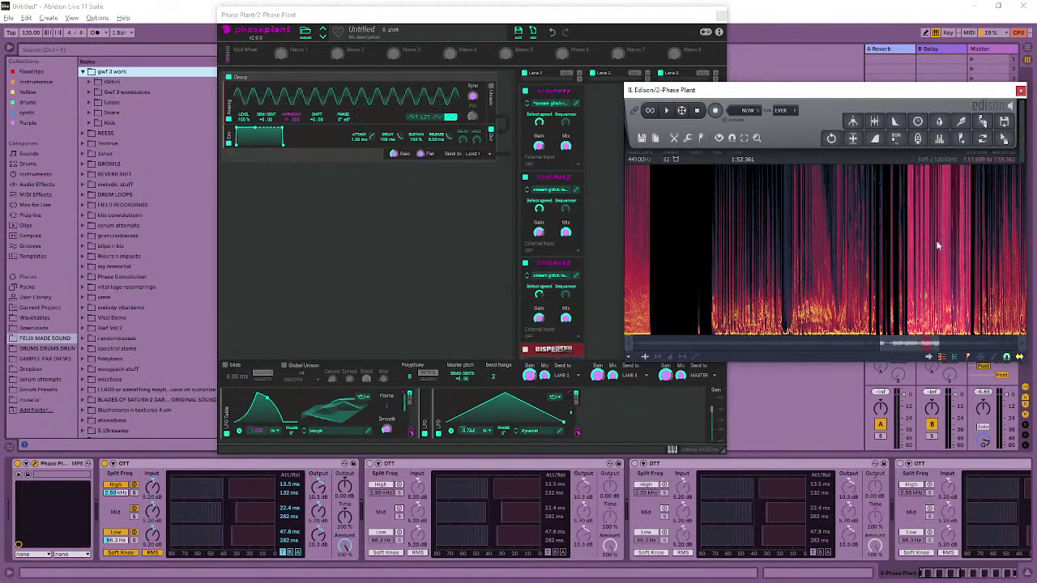
# - Select about 1:58.524 to 2:02.144 of the recording in Edison, play it and export it to the Glitch folder
pyautogui.moveTo(934, 280); pyautogui.dragTo(1002, 298)
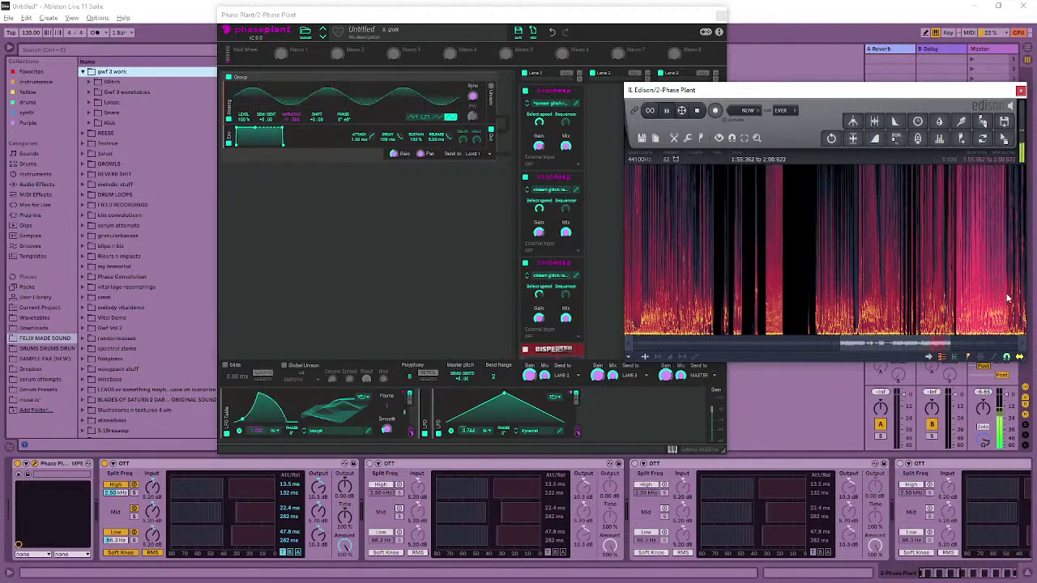
pyautogui.hscroll(3, 969, 312)
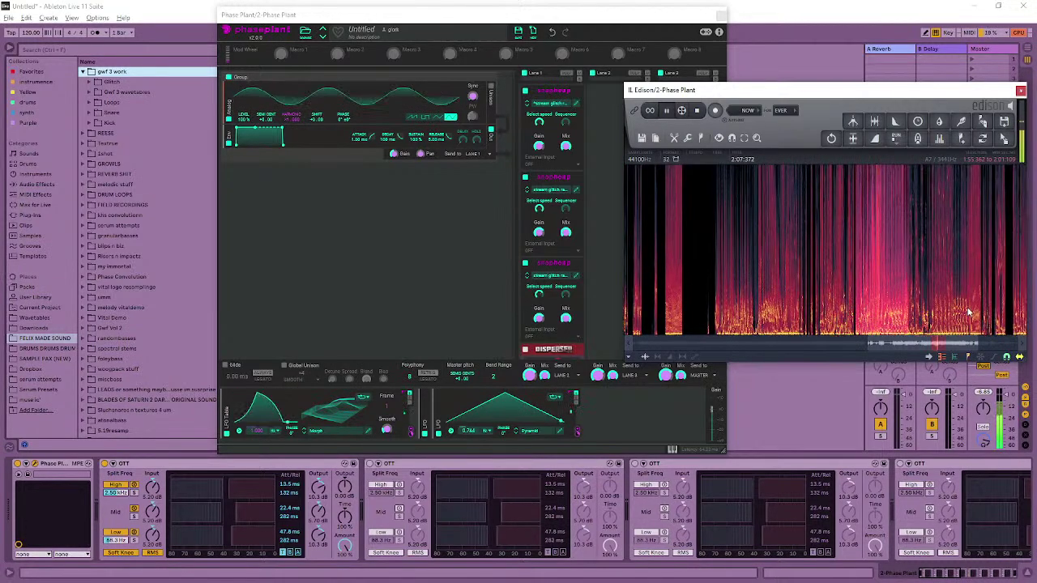
pyautogui.click(883, 316)
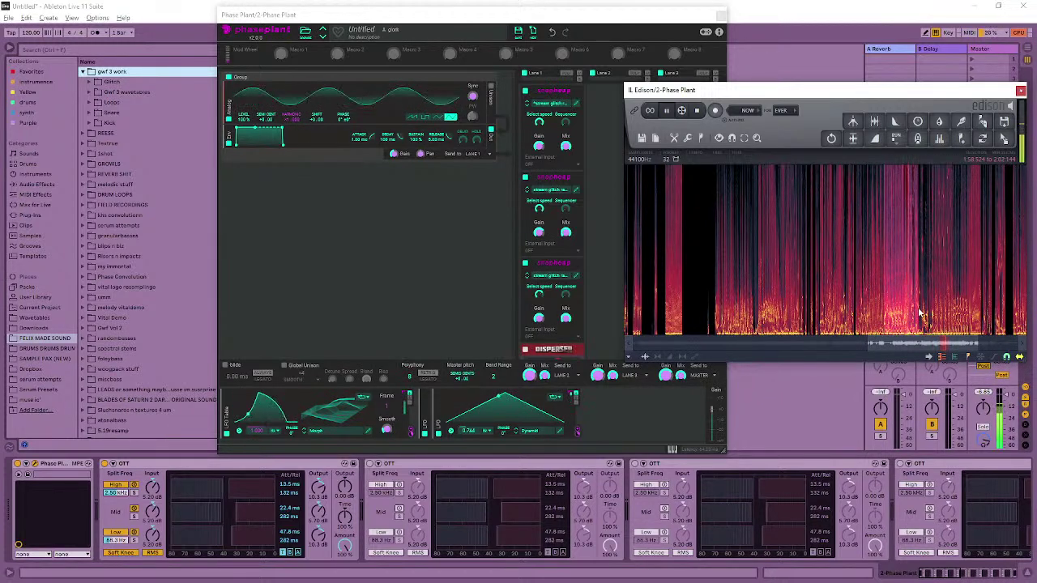
pyautogui.press('space')
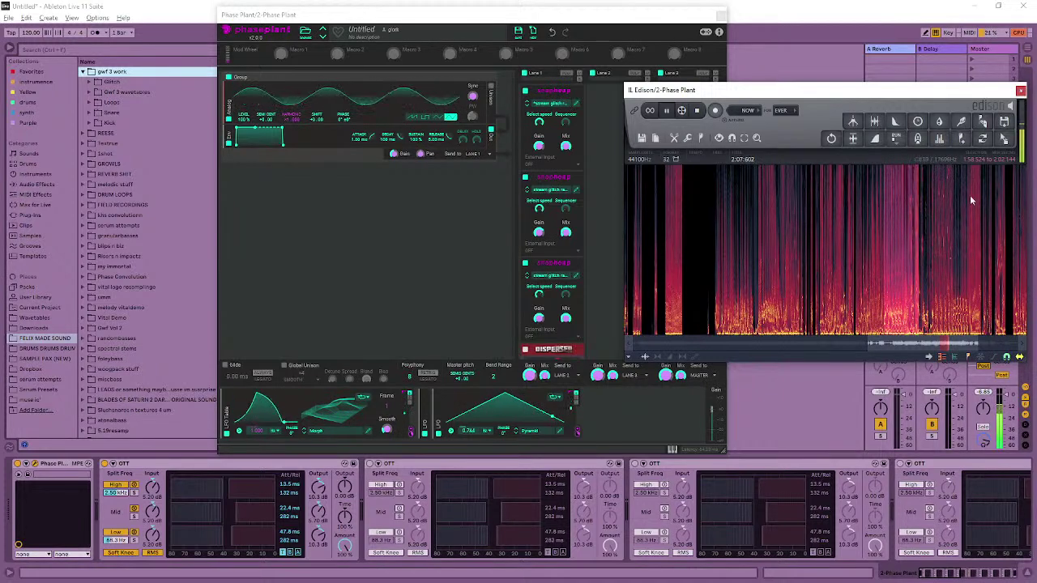
pyautogui.moveTo(1003, 139); pyautogui.dragTo(128, 84)
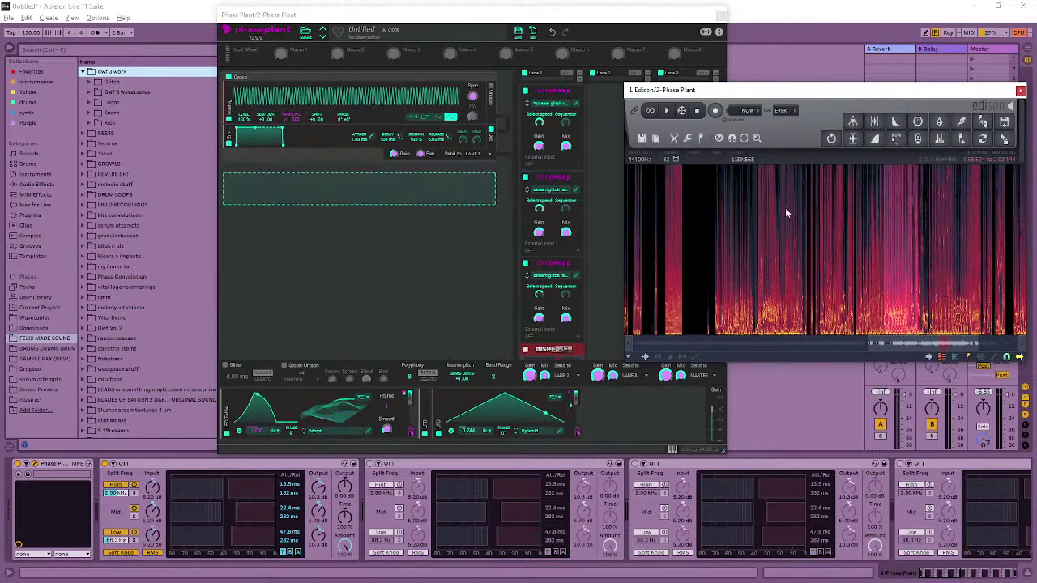
# - Replay the selection, then select about 2:04.838 to 2:08.439 of the recording and audition it
pyautogui.press('space')
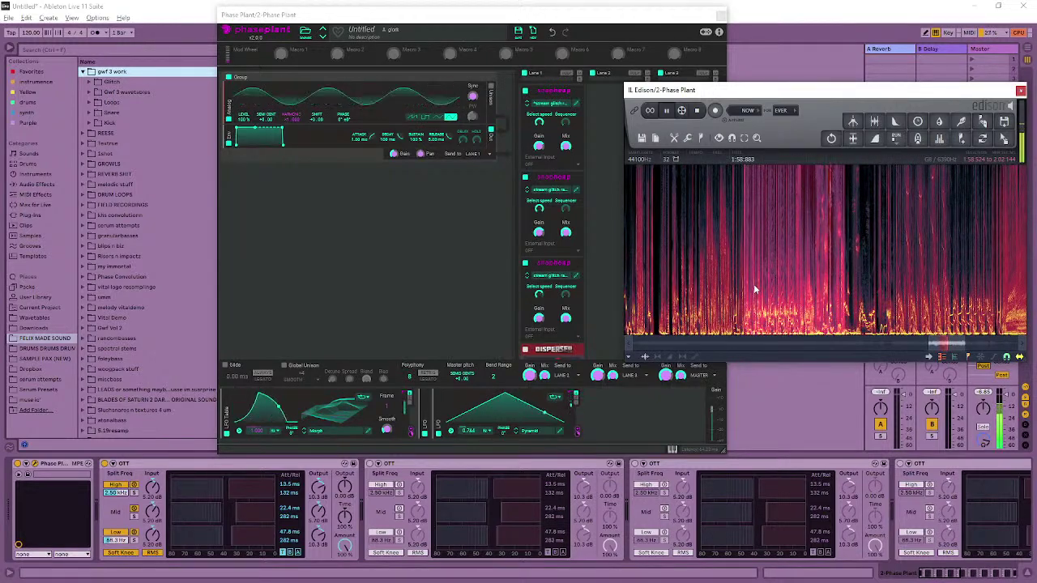
pyautogui.press('space')
pyautogui.scroll(-5, 876, 273)
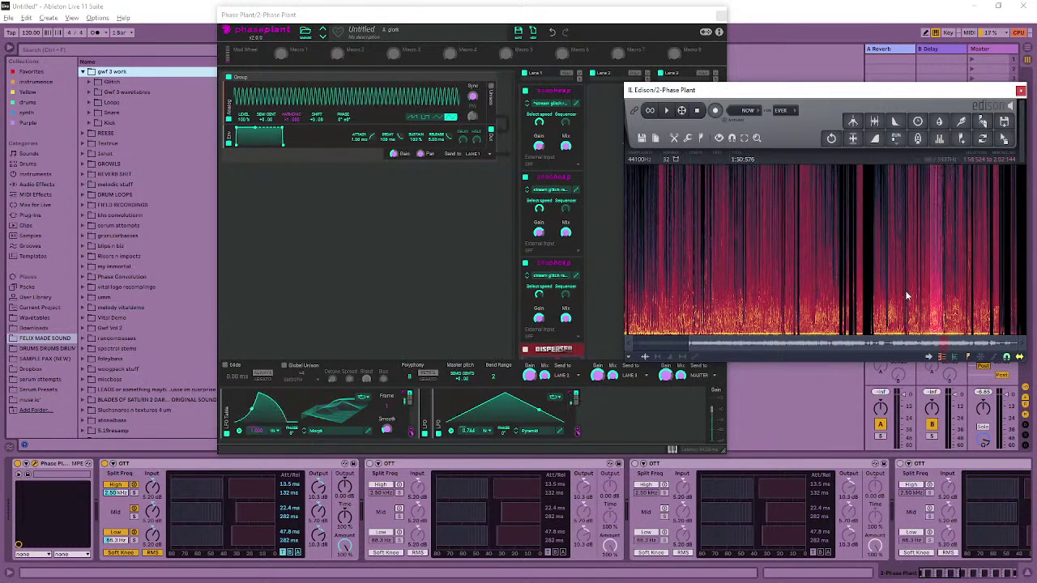
pyautogui.scroll(-1, 925, 324)
pyautogui.press('space')
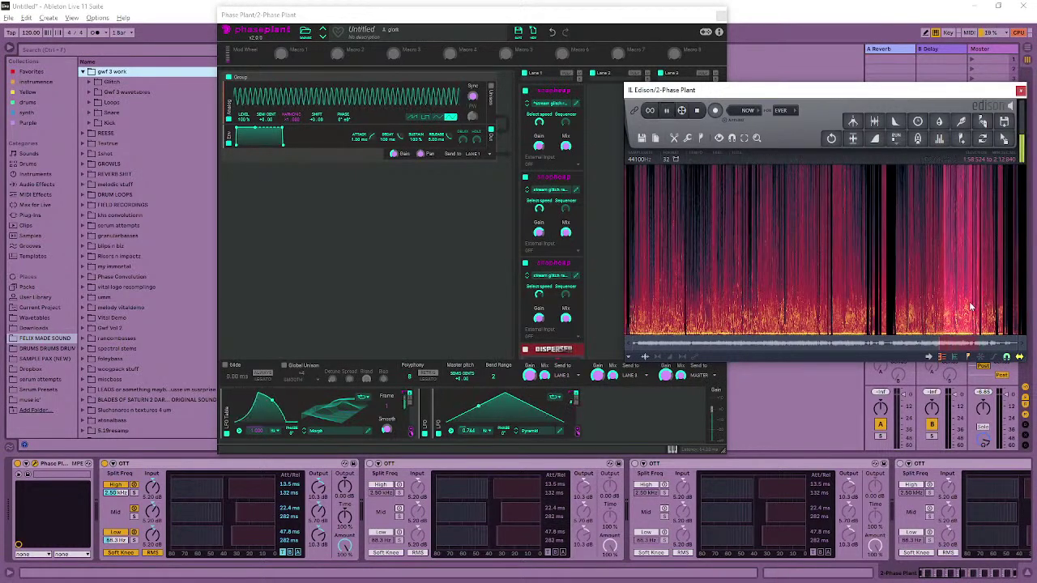
pyautogui.moveTo(961, 318); pyautogui.dragTo(973, 317)
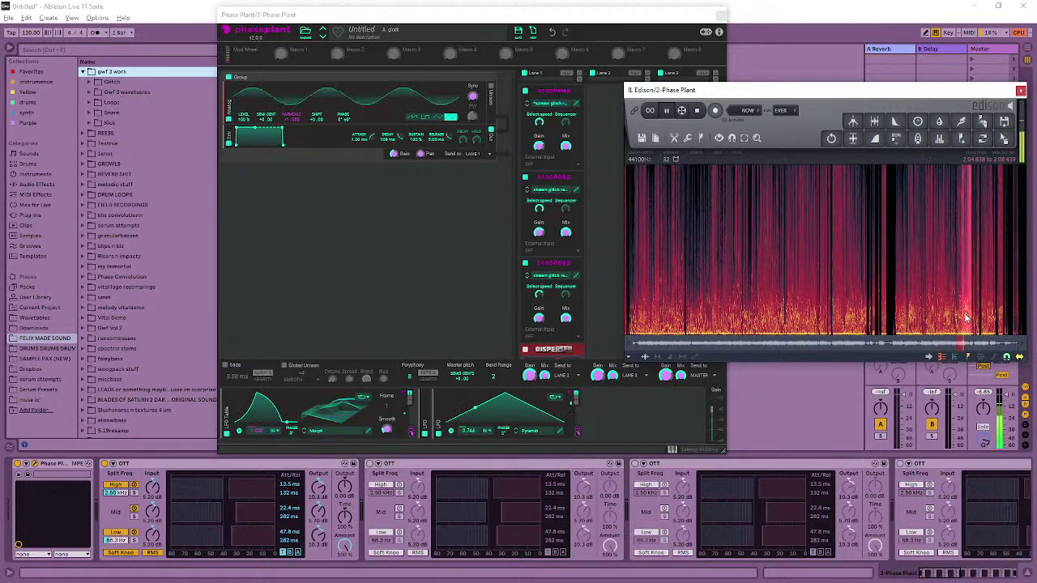
# - Narrow the Edison selection to about 2:07.404 to 2:08.906 and export it to the Glitch folder
pyautogui.moveTo(963, 317); pyautogui.dragTo(926, 320)
pyautogui.scroll(2, 962, 316)
pyautogui.scroll(2, 963, 316)
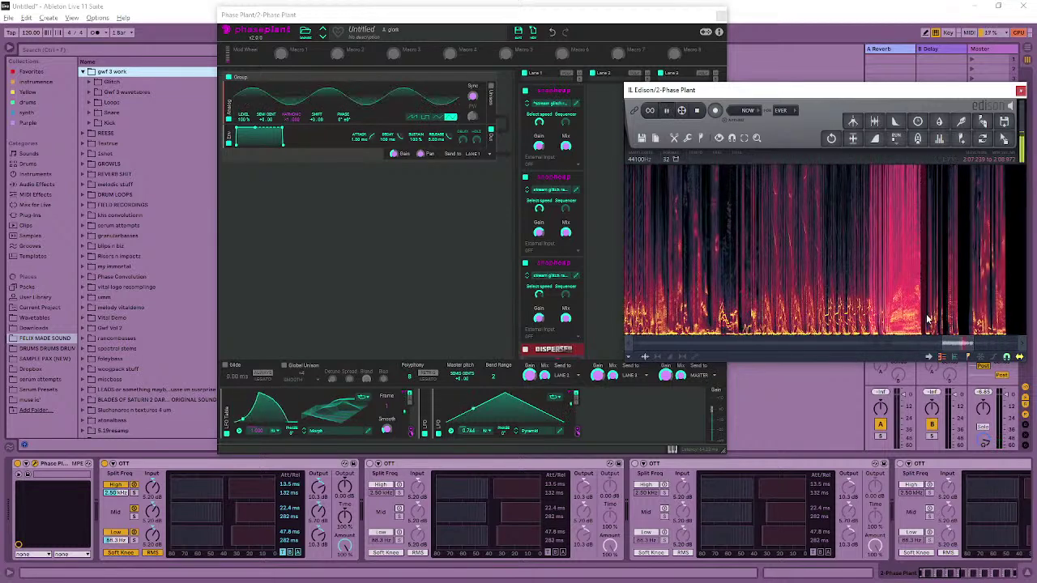
pyautogui.moveTo(871, 316); pyautogui.dragTo(875, 316)
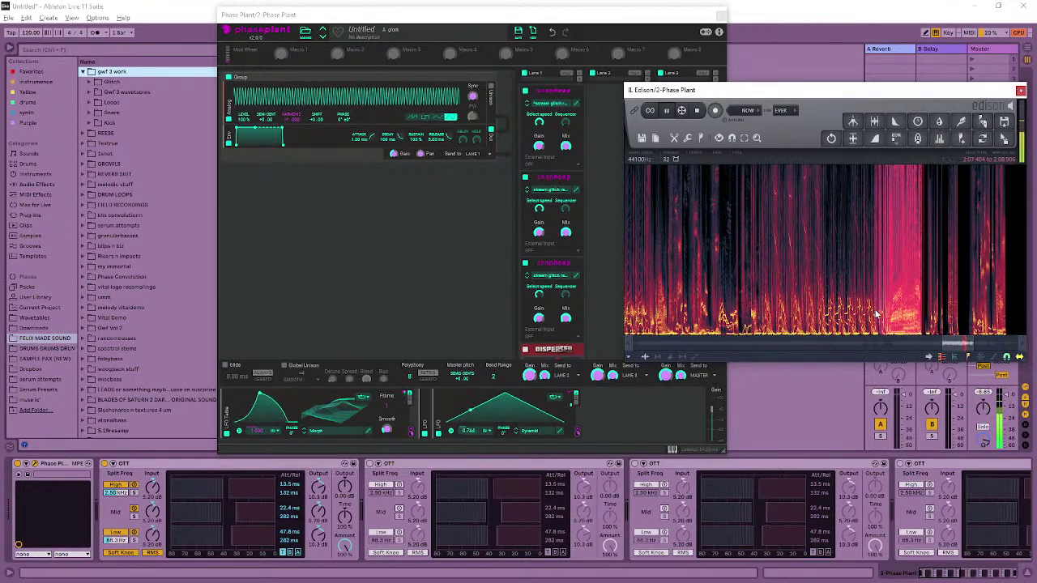
pyautogui.scroll(5, 923, 248)
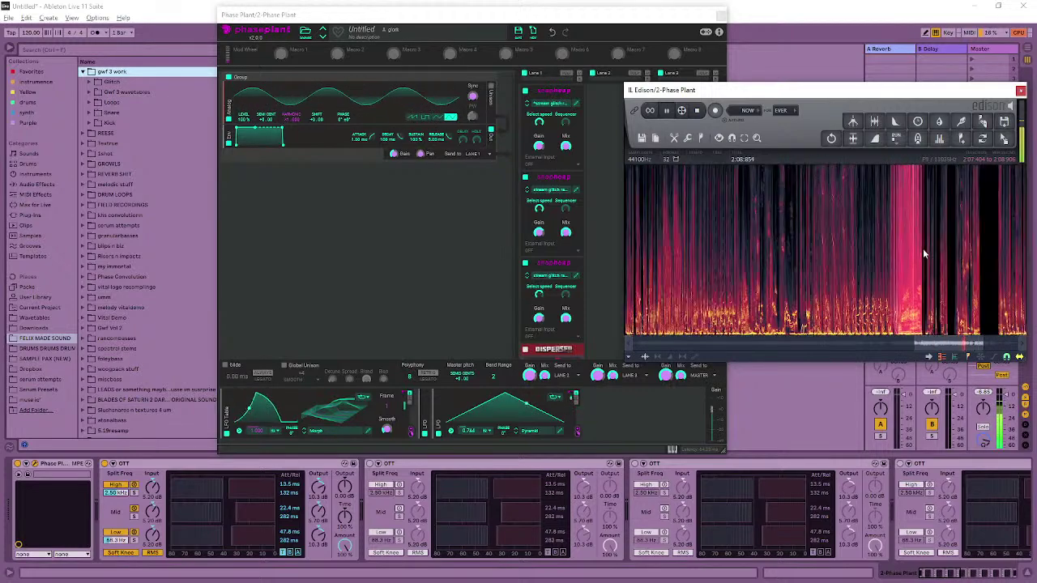
pyautogui.moveTo(1004, 139); pyautogui.dragTo(128, 77)
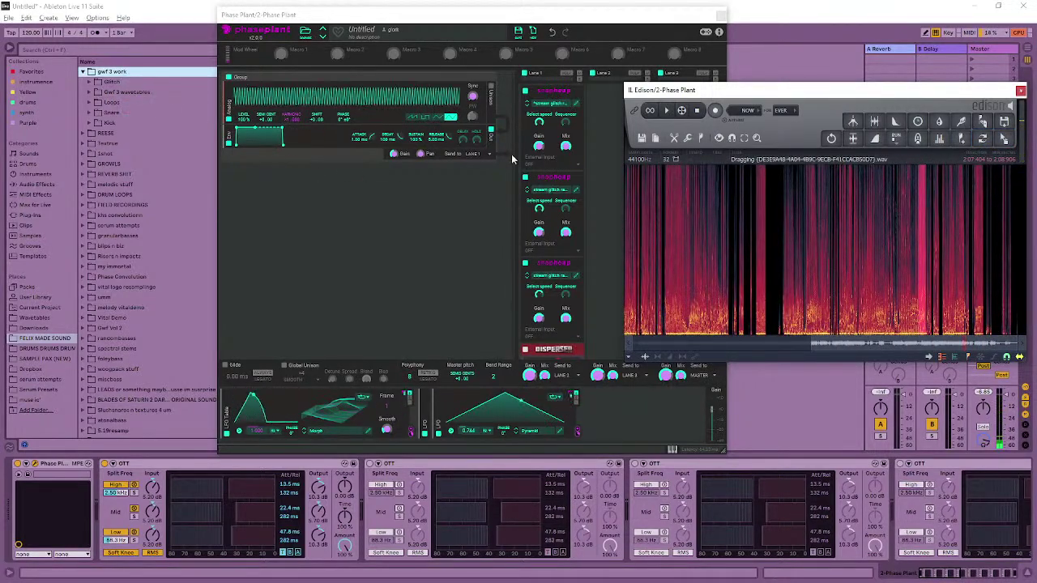
# - Select about 2:18.327 to 2:20.470 near the end of the recording in Edison and audition it
pyautogui.scroll(3, 933, 249)
pyautogui.scroll(-3, 971, 267)
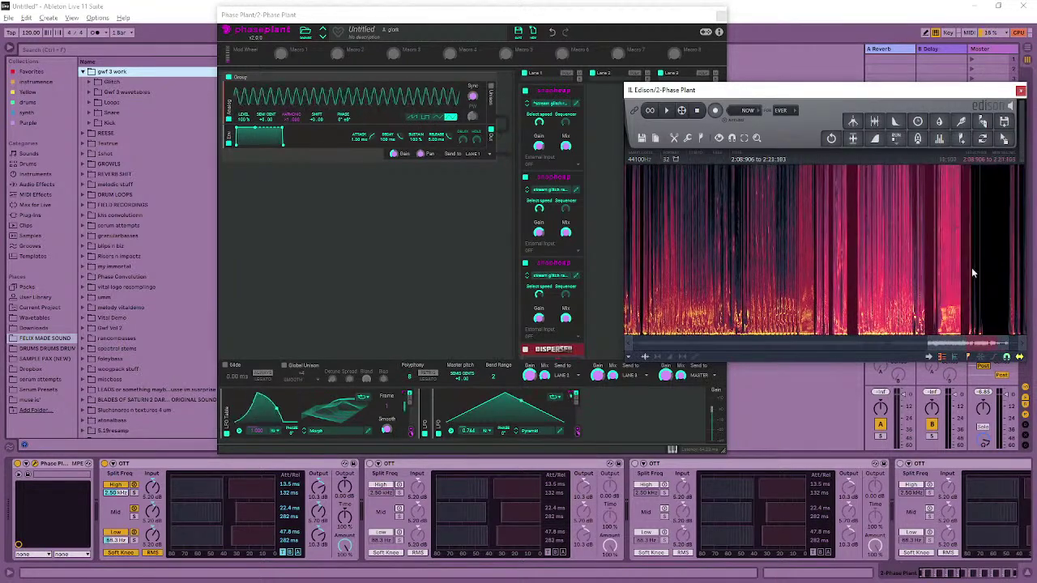
pyautogui.moveTo(854, 289); pyautogui.dragTo(937, 304)
pyautogui.press('space')
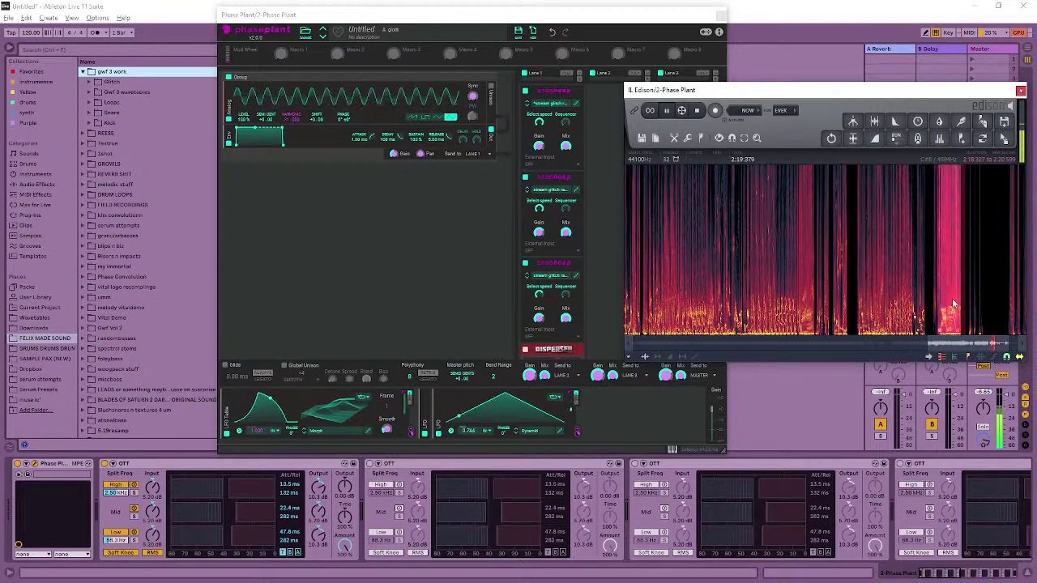
pyautogui.scroll(5, 944, 304)
pyautogui.press('space')
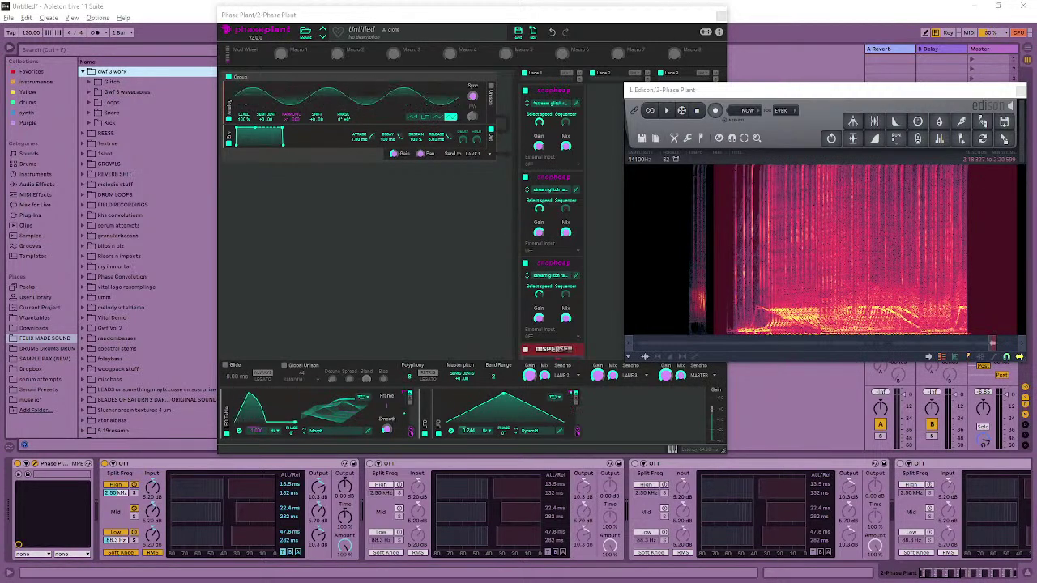
pyautogui.click(1001, 235)
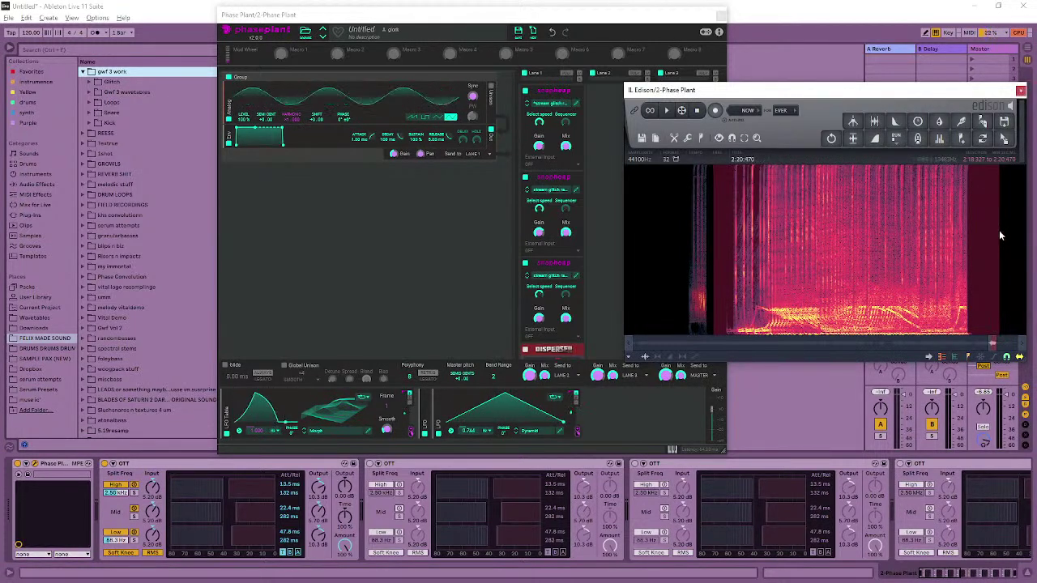
# - Return to Phase Plant and apply the LFO Table modulator to the oscillator's harmonic
pyautogui.click(409, 261)
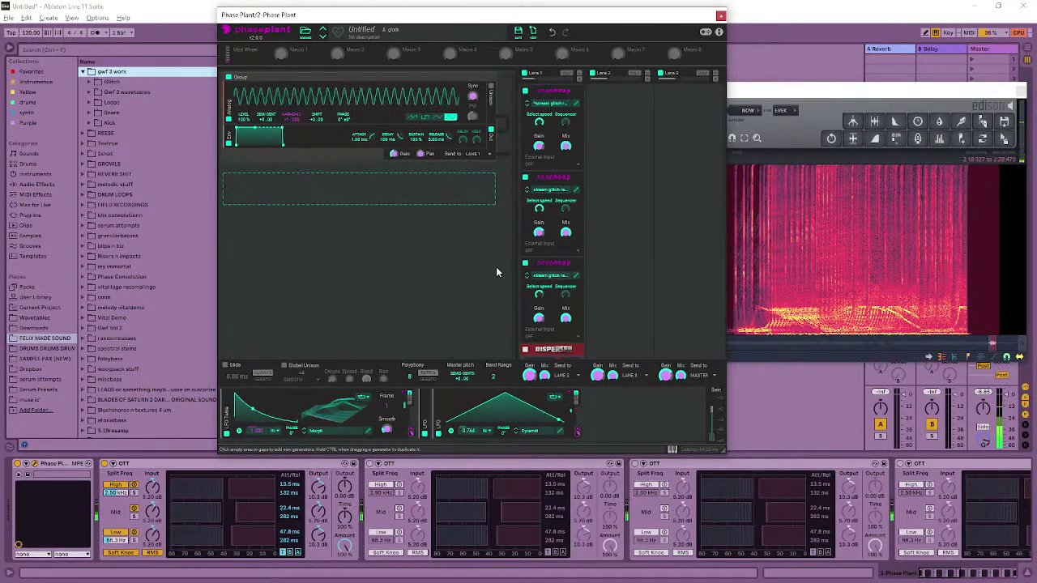
pyautogui.moveTo(409, 397); pyautogui.dragTo(292, 119)
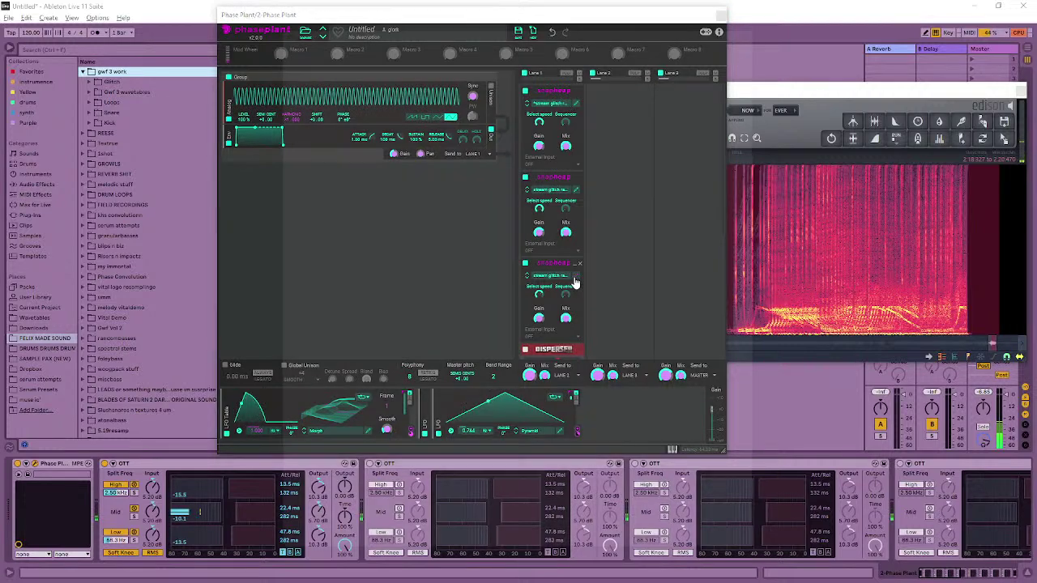
# - Open the third Snap Heap for editing and remove every effect below the Gain in Serial Bus 1
pyautogui.click(575, 281)
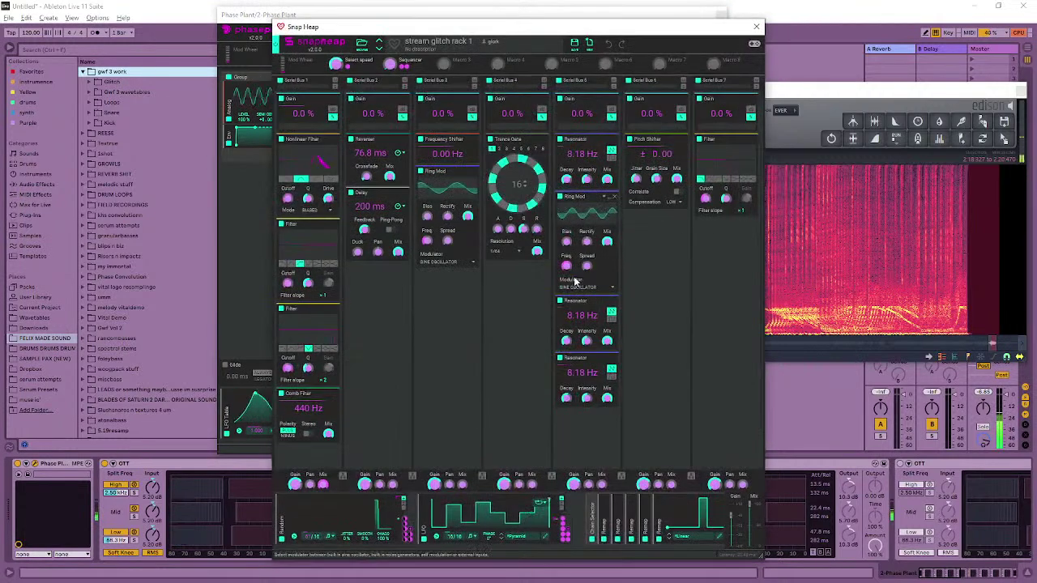
pyautogui.click(338, 144)
pyautogui.click(338, 143)
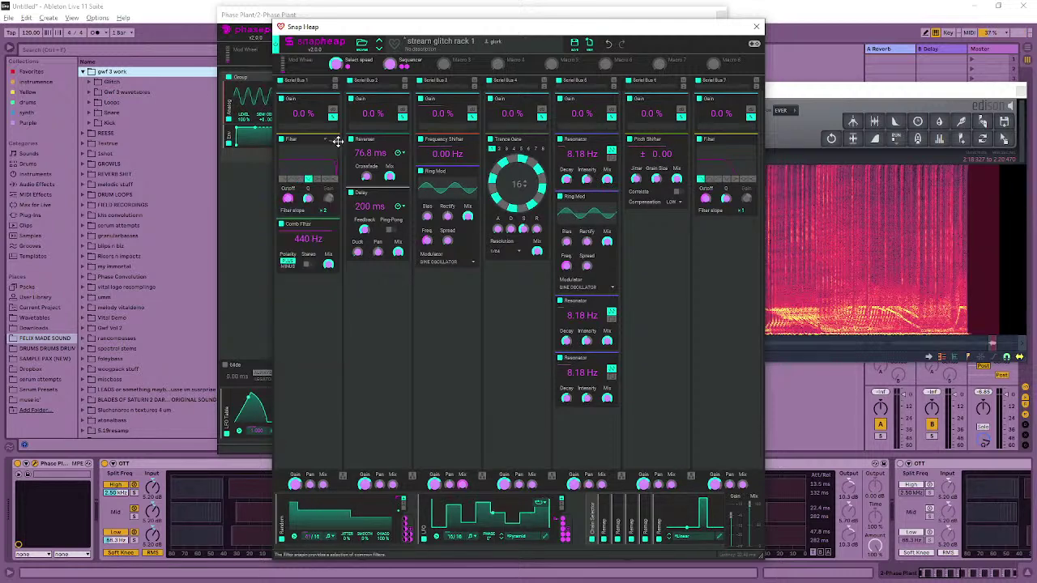
pyautogui.click(338, 143)
pyautogui.click(338, 144)
# - Add a Bitcrush to Serial Bus 1 with its rate at 1.50 kHz and modulate the rate with the decaying LFO
pyautogui.click(297, 168)
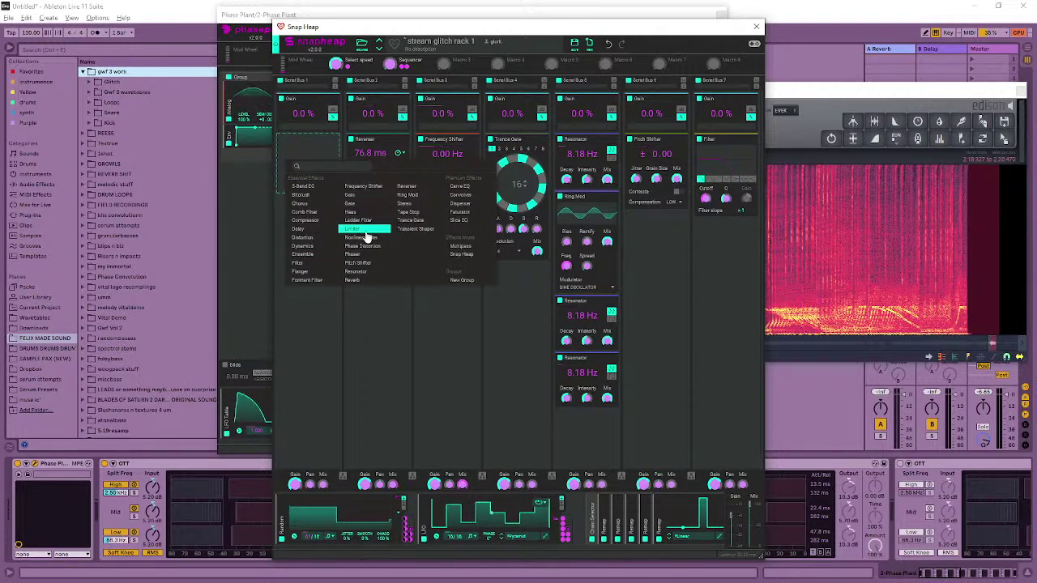
pyautogui.click(312, 195)
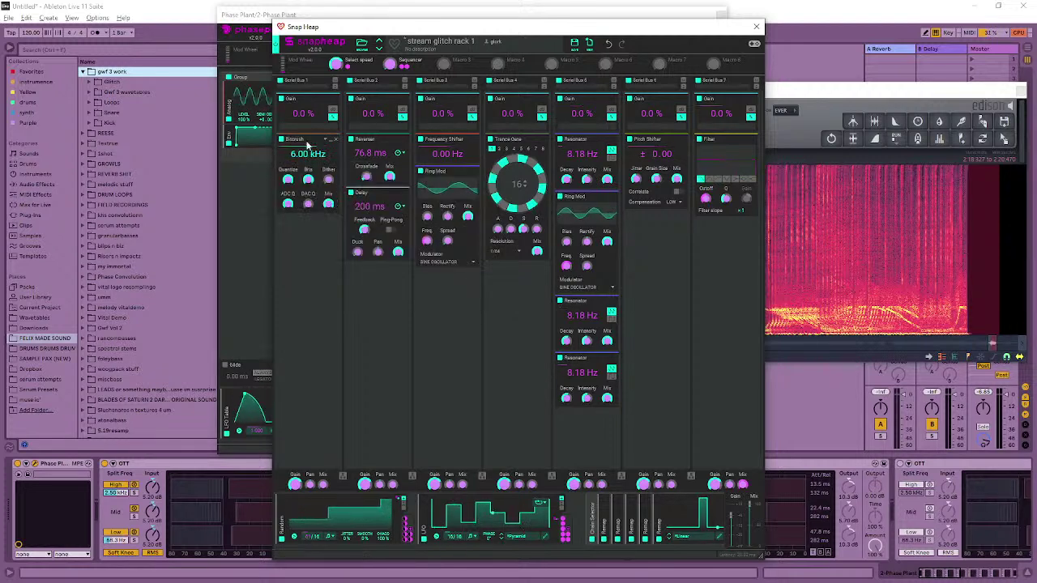
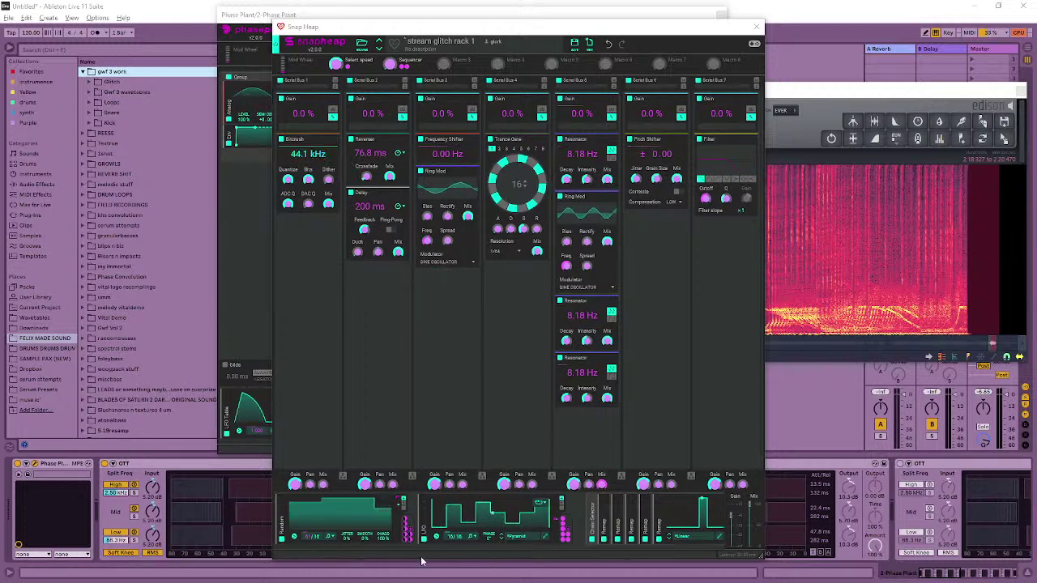
pyautogui.moveTo(342, 550); pyautogui.dragTo(713, 549)
pyautogui.moveTo(624, 539); pyautogui.dragTo(307, 167)
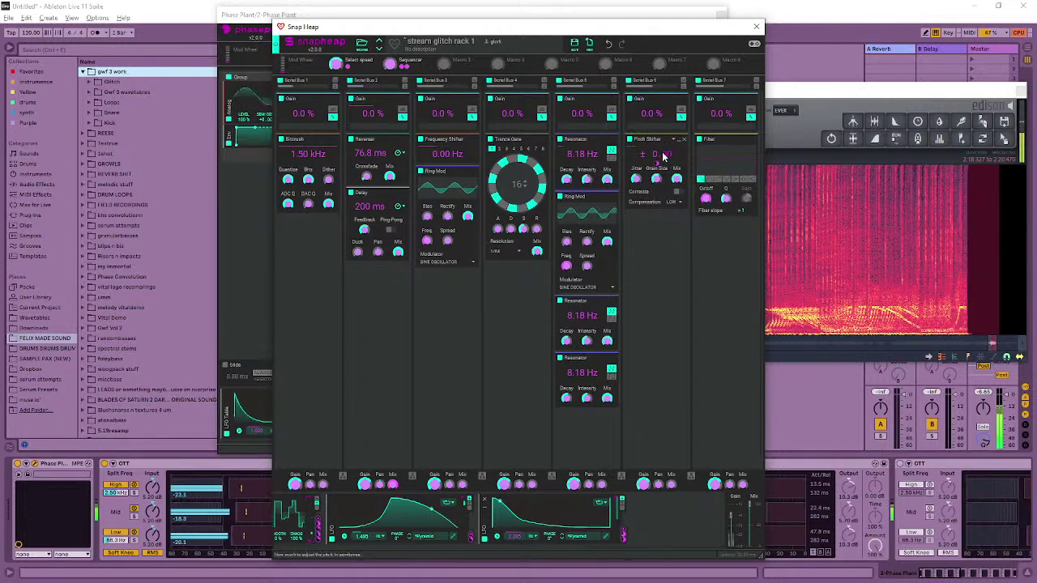
# - Add a Delay below the Pitch Shifter in Serial Bus 6 and move the Edison window clear of Snap Heap
pyautogui.click(637, 223)
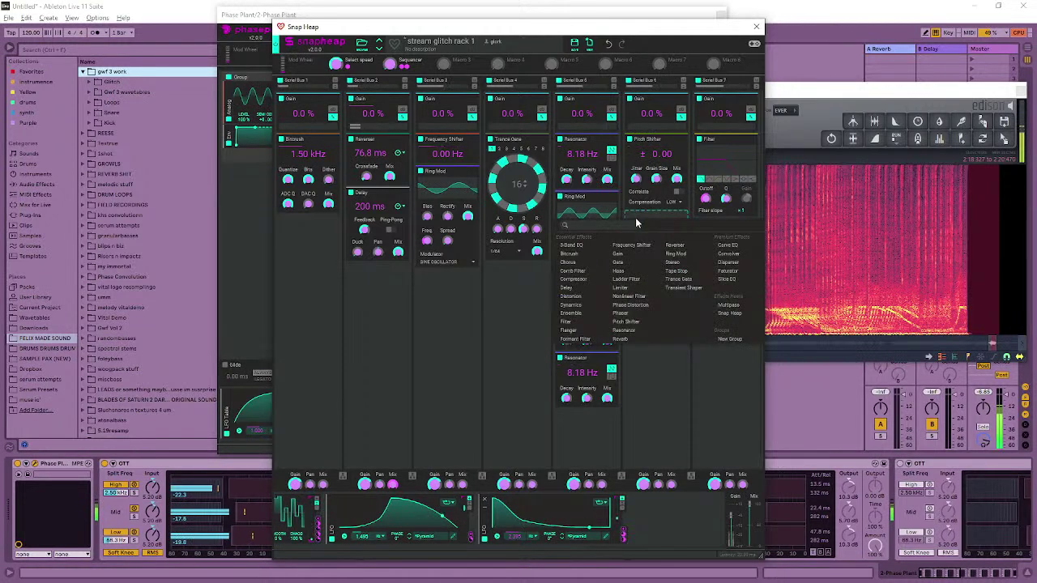
pyautogui.click(577, 291)
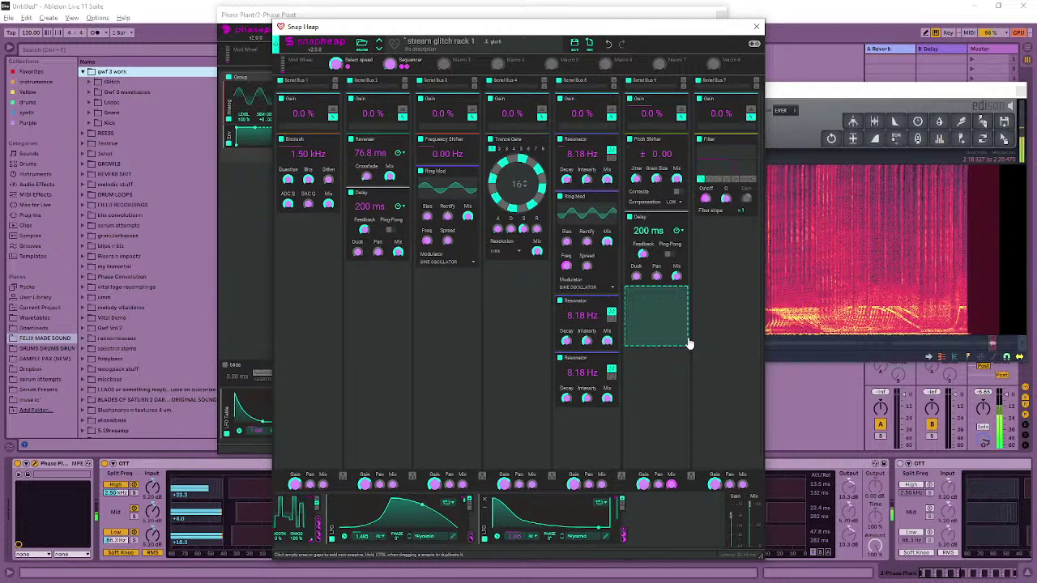
pyautogui.click(780, 93)
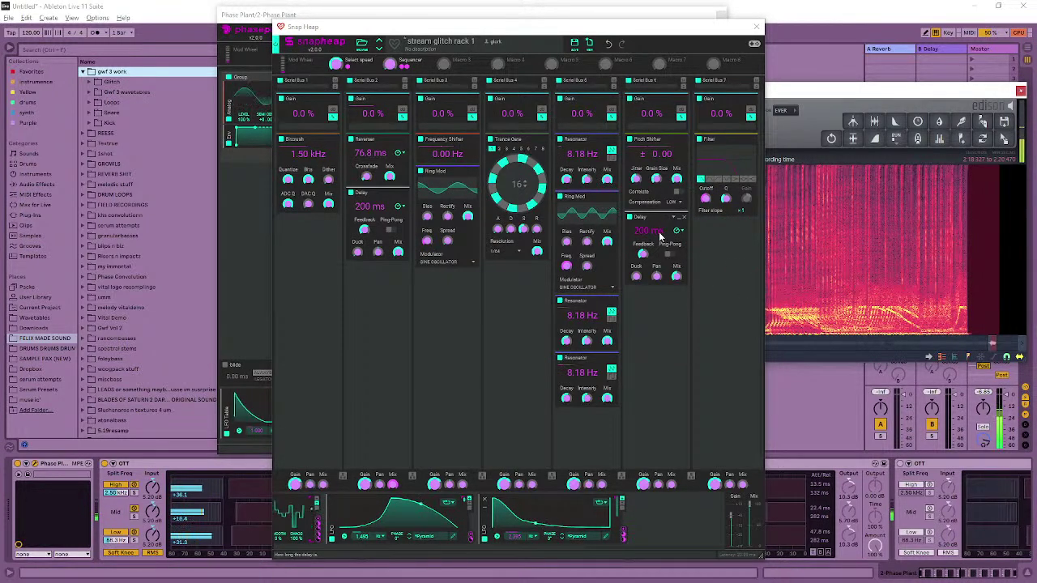
pyautogui.moveTo(818, 81); pyautogui.dragTo(921, 83)
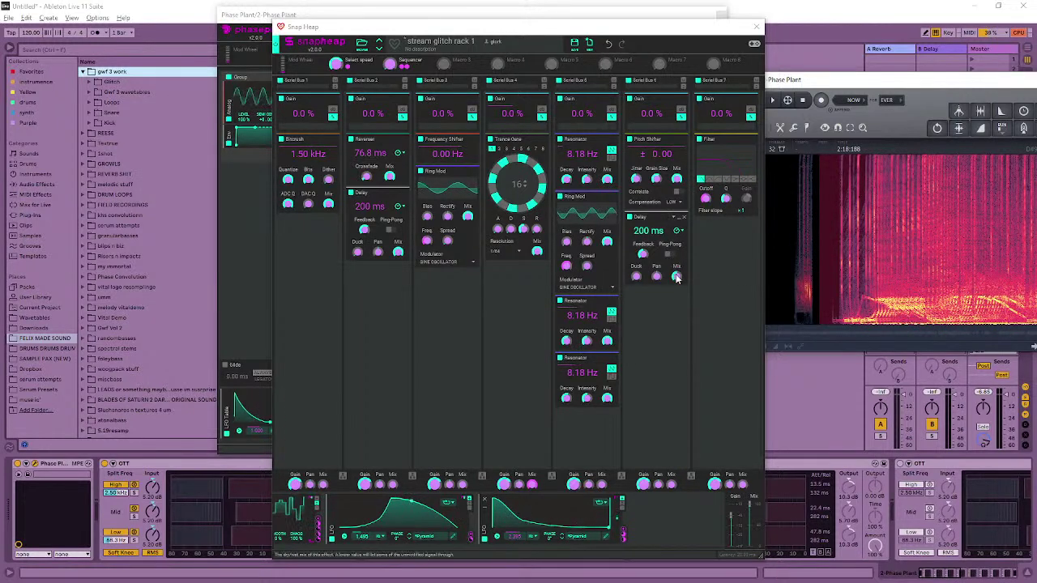
# - Set the Serial Bus 6 Delay time to 27.9 ms and modulate its feedback with the 1/16 Random modulator
pyautogui.click(644, 304)
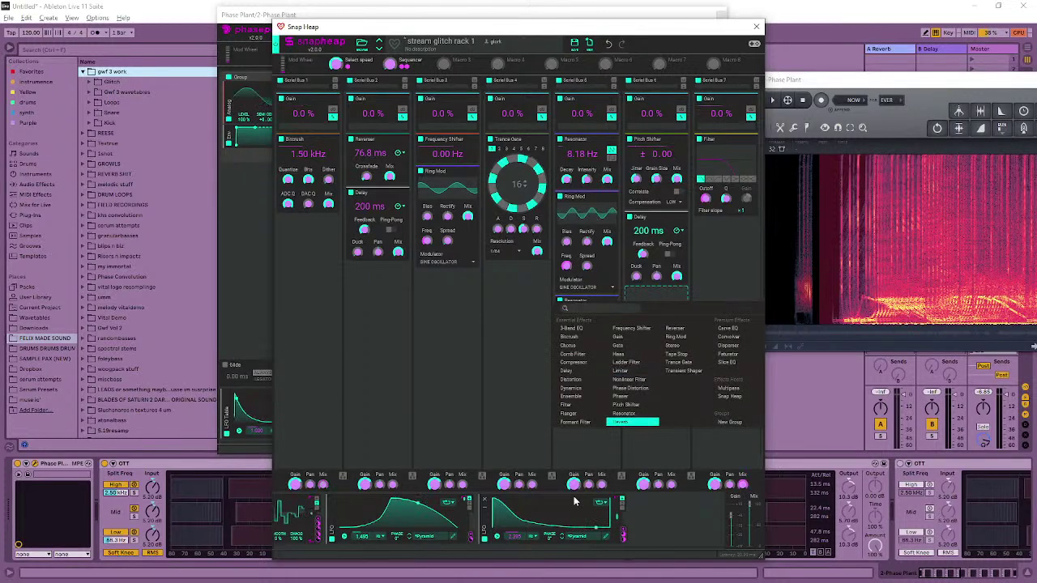
pyautogui.click(648, 532)
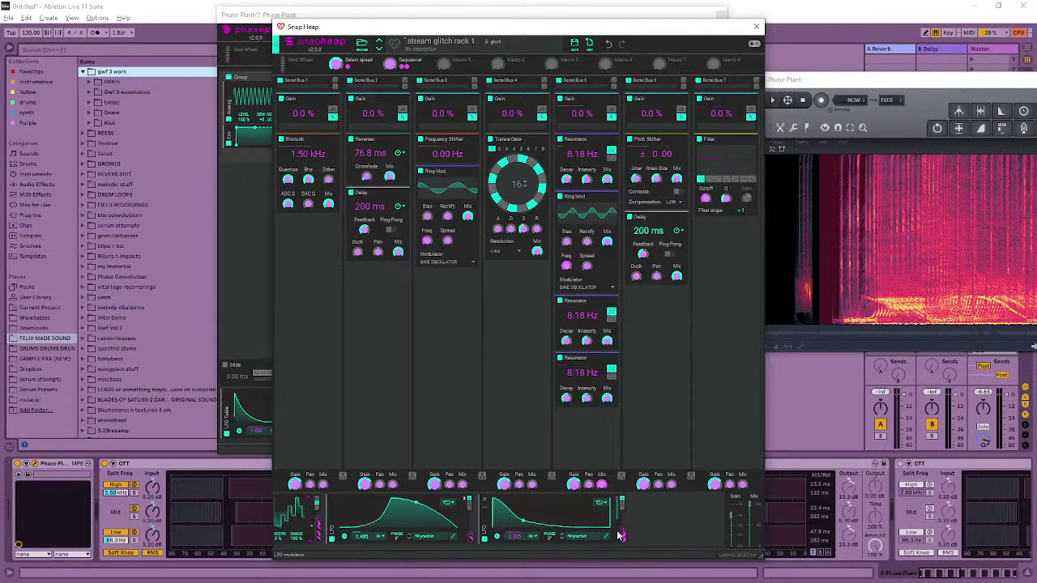
pyautogui.moveTo(623, 532); pyautogui.dragTo(711, 97)
pyautogui.moveTo(638, 245); pyautogui.dragTo(642, 253)
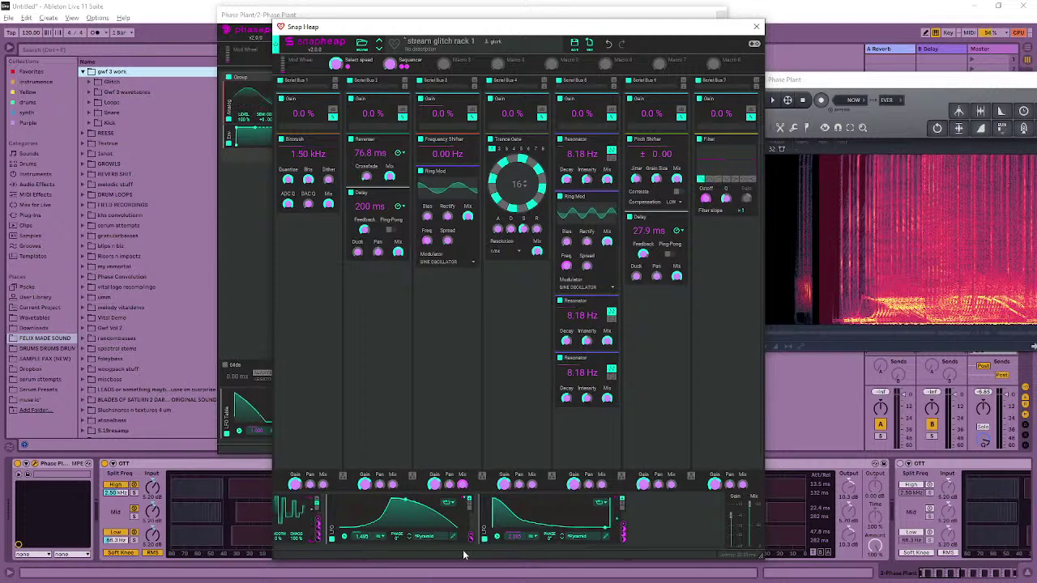
pyautogui.moveTo(655, 549); pyautogui.dragTo(591, 549)
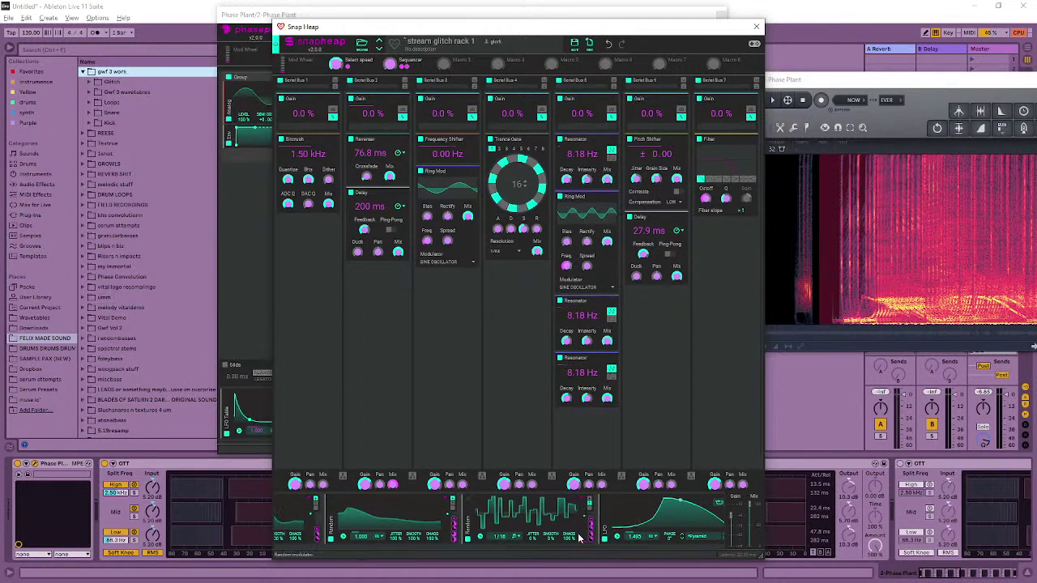
pyautogui.moveTo(592, 525); pyautogui.dragTo(642, 253)
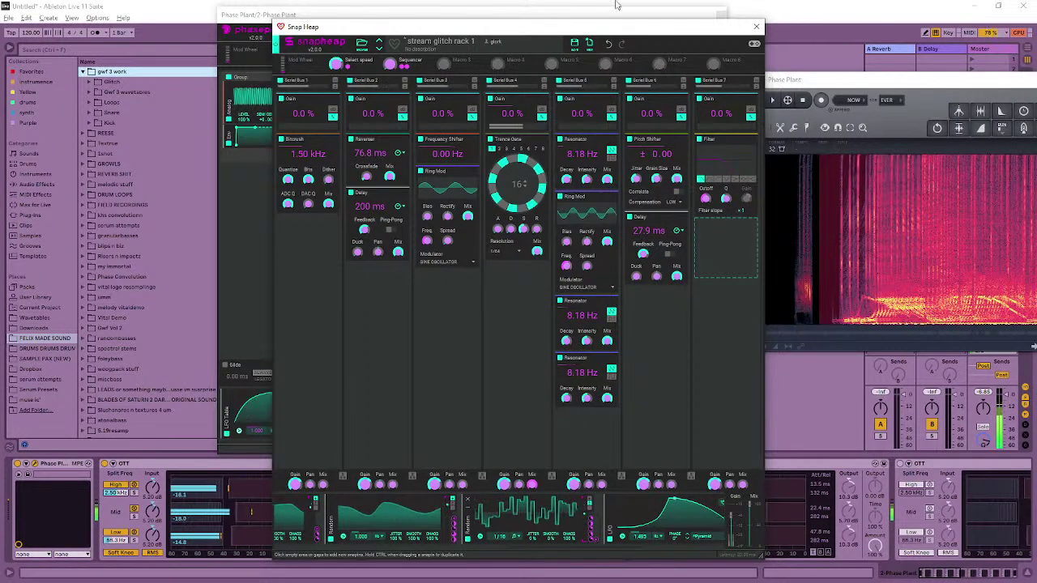
# - Move the Snap Heap window off Phase Plant and record a new take of the reworked glitch sound in Edison
pyautogui.moveTo(599, 28); pyautogui.dragTo(324, 12)
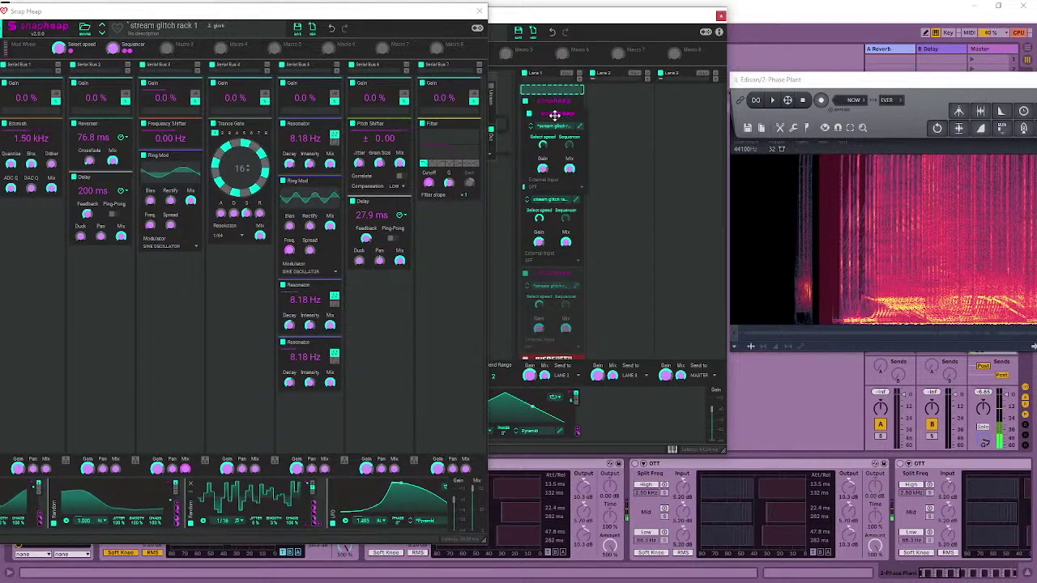
pyautogui.click(615, 162)
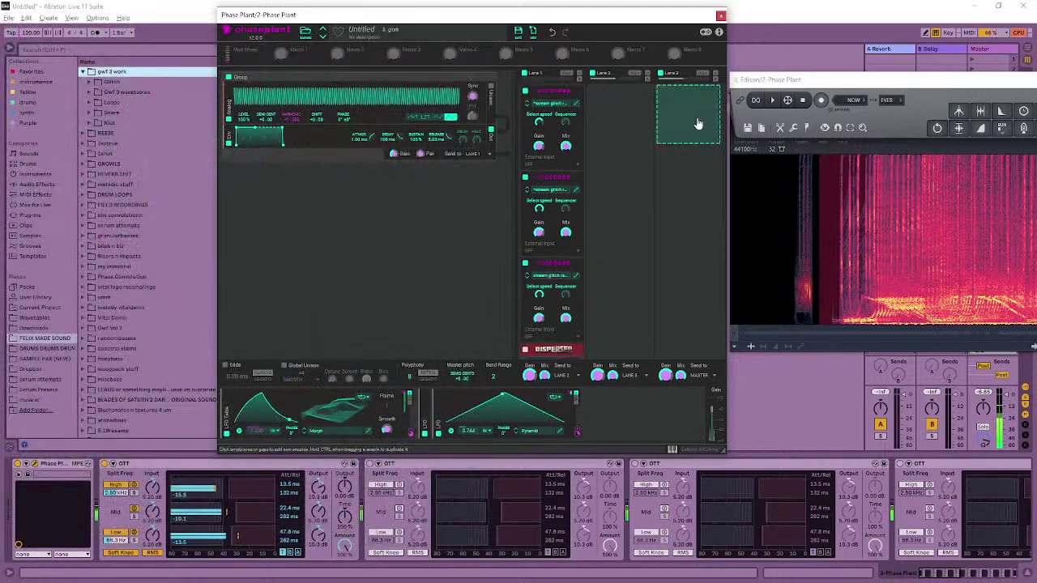
pyautogui.click(820, 100)
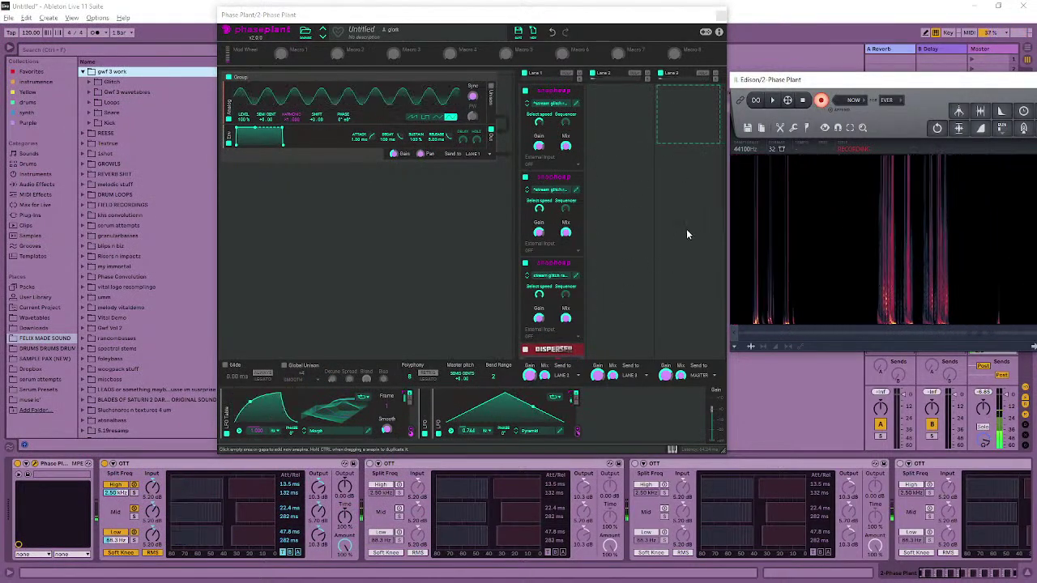
pyautogui.click(633, 255)
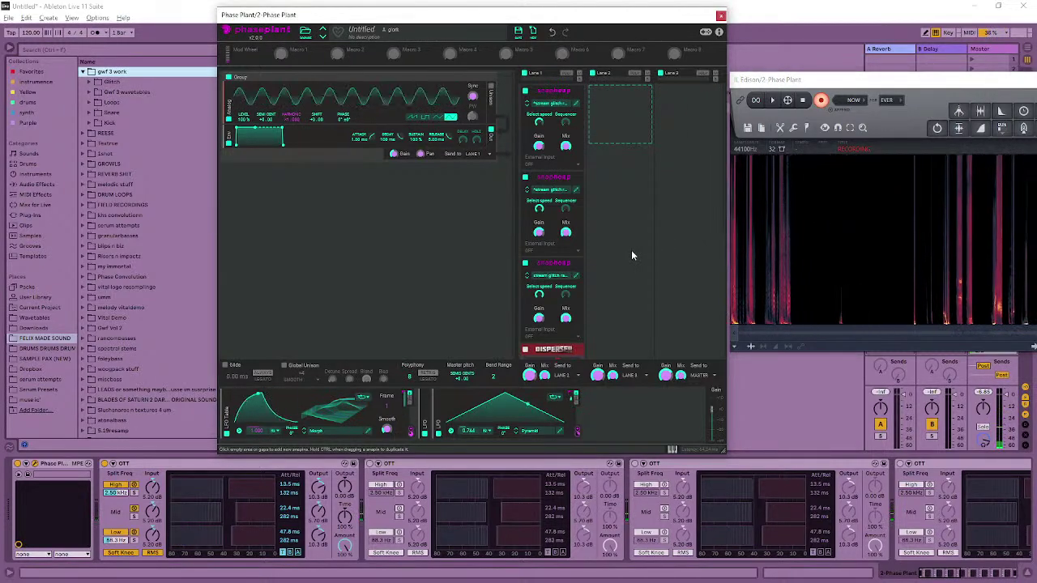
pyautogui.click(802, 100)
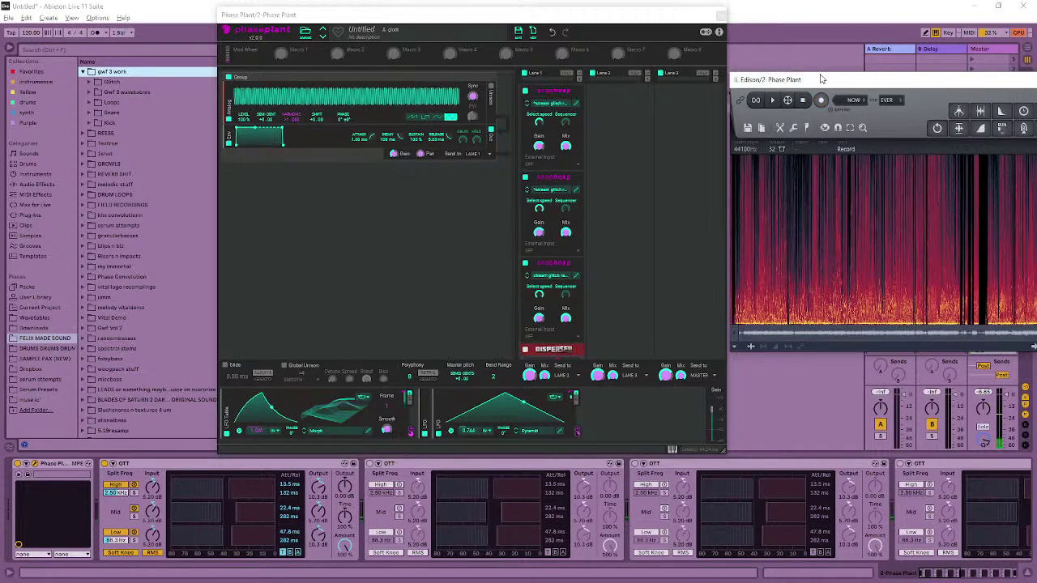
# - Audition the end of the new Edison recording and select the short burst from 2:32:904 to 2:33:180
pyautogui.moveTo(821, 78); pyautogui.dragTo(367, 81)
pyautogui.scroll(4, 629, 260)
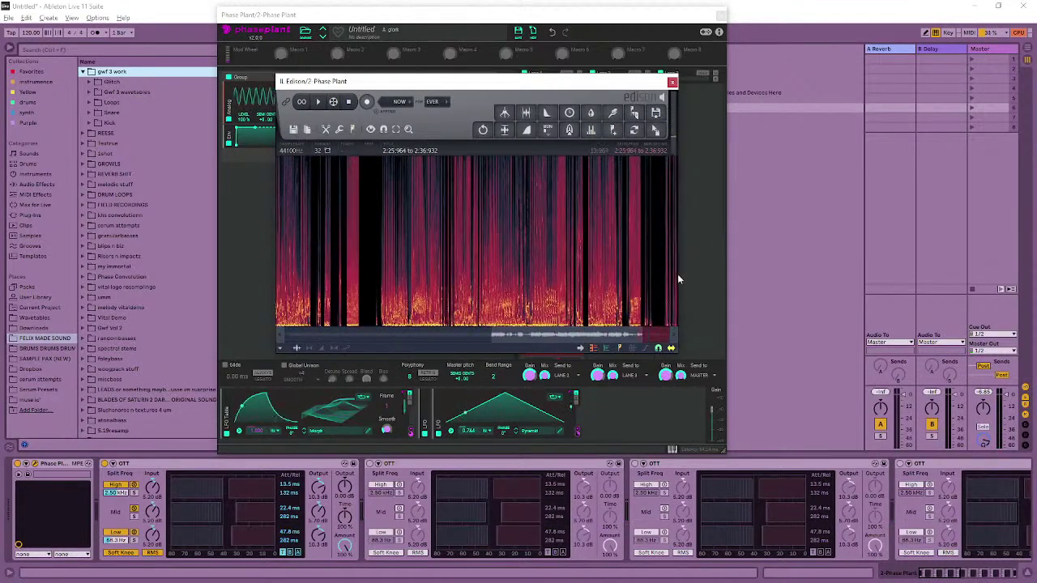
pyautogui.press('space')
pyautogui.scroll(3, 648, 283)
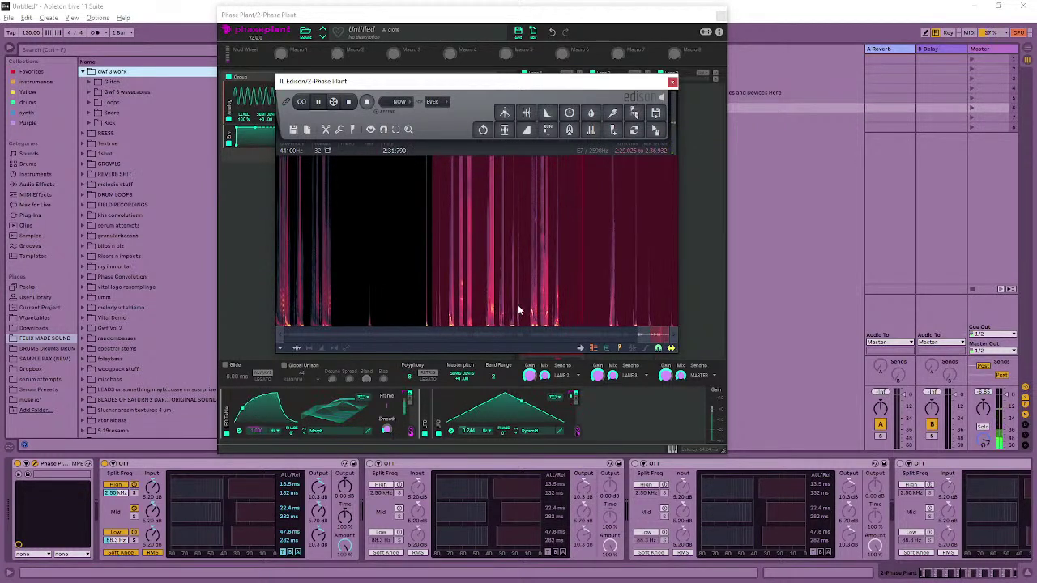
pyautogui.click(548, 309)
pyautogui.rightClick(562, 316)
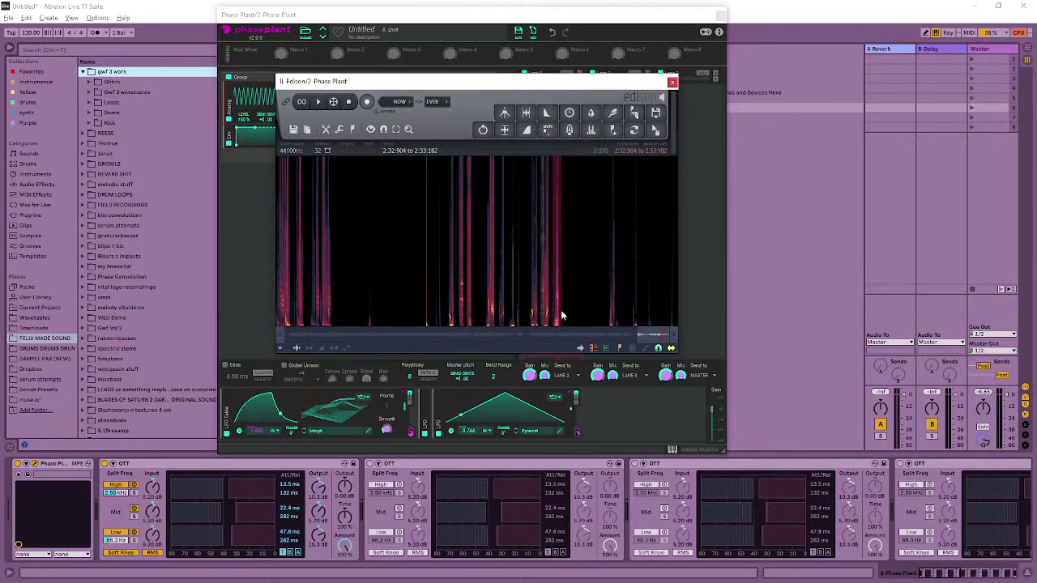
pyautogui.scroll(4, 563, 316)
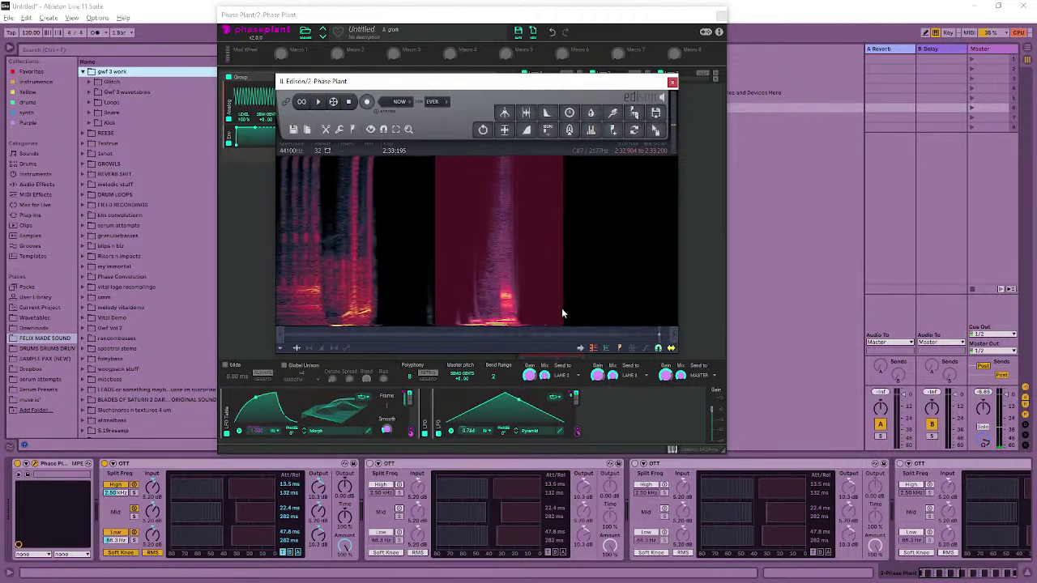
pyautogui.scroll(-2, 555, 309)
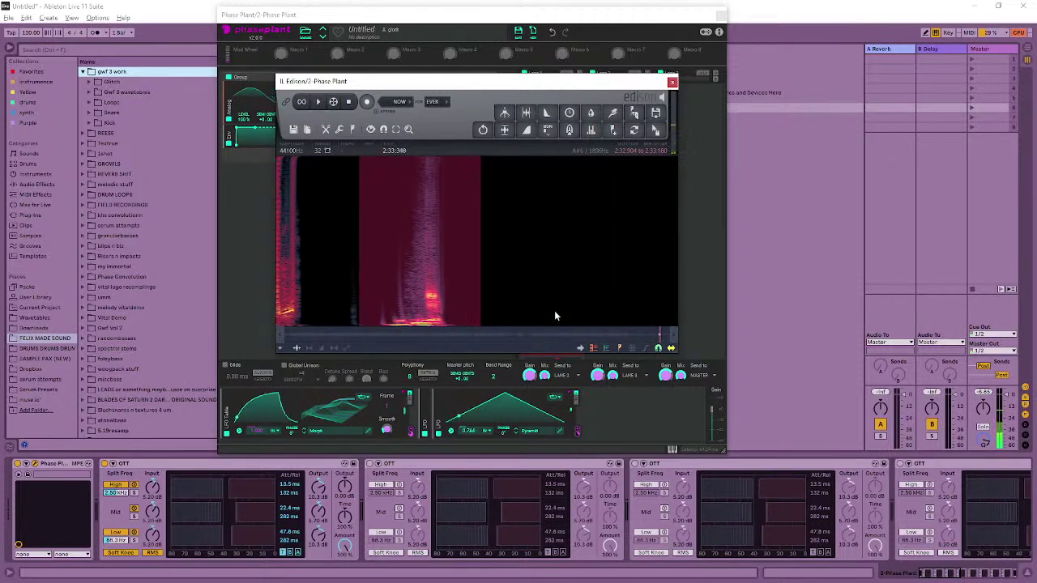
# - Audition other sections of the recording, including 2:18:103 to 2:20:336, and move Edison clear of Phase Plant's effect lanes
pyautogui.scroll(-3, 508, 302)
pyautogui.click(508, 302)
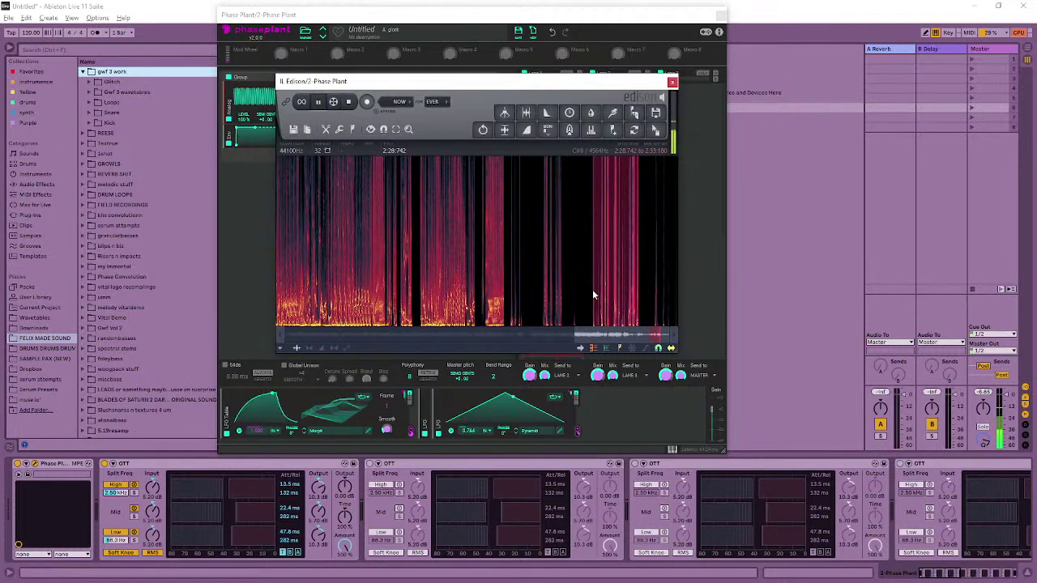
pyautogui.scroll(-3, 621, 251)
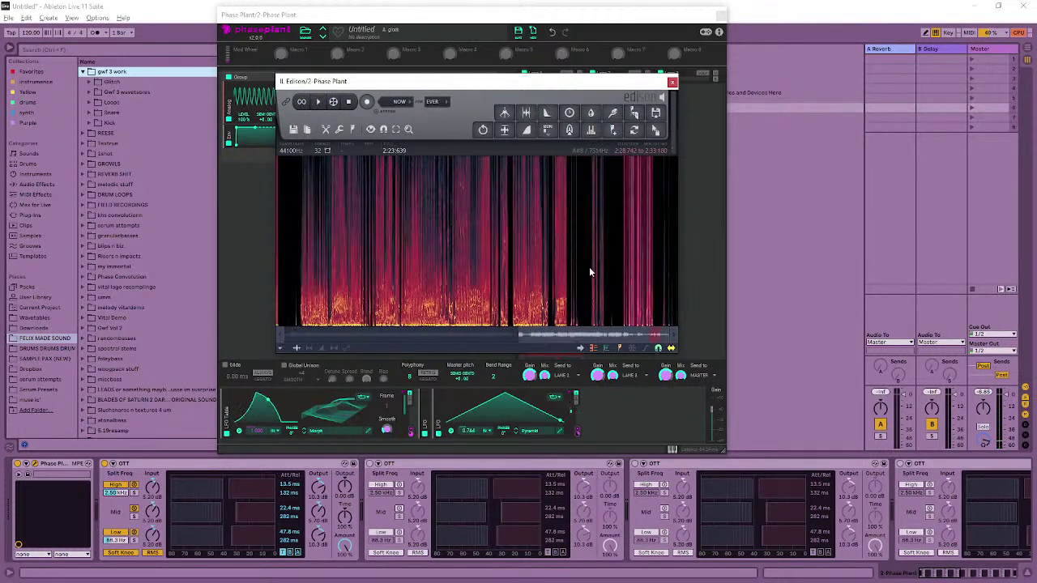
pyautogui.click(558, 301)
pyautogui.moveTo(657, 276); pyautogui.dragTo(450, 279)
pyautogui.scroll(5, 572, 292)
pyautogui.press('space')
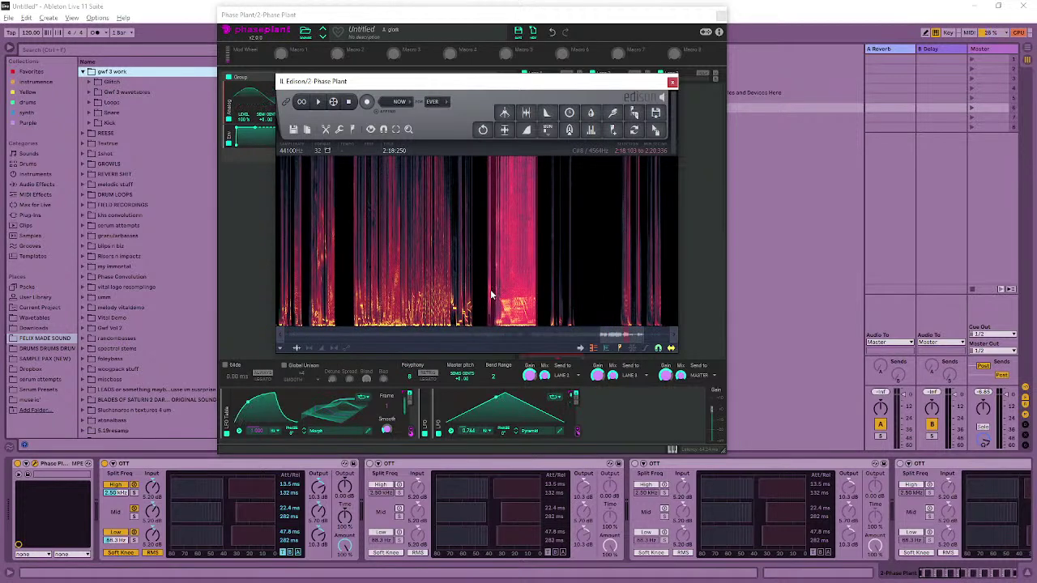
pyautogui.moveTo(499, 291); pyautogui.dragTo(693, 305)
pyautogui.moveTo(607, 85); pyautogui.dragTo(407, 104)
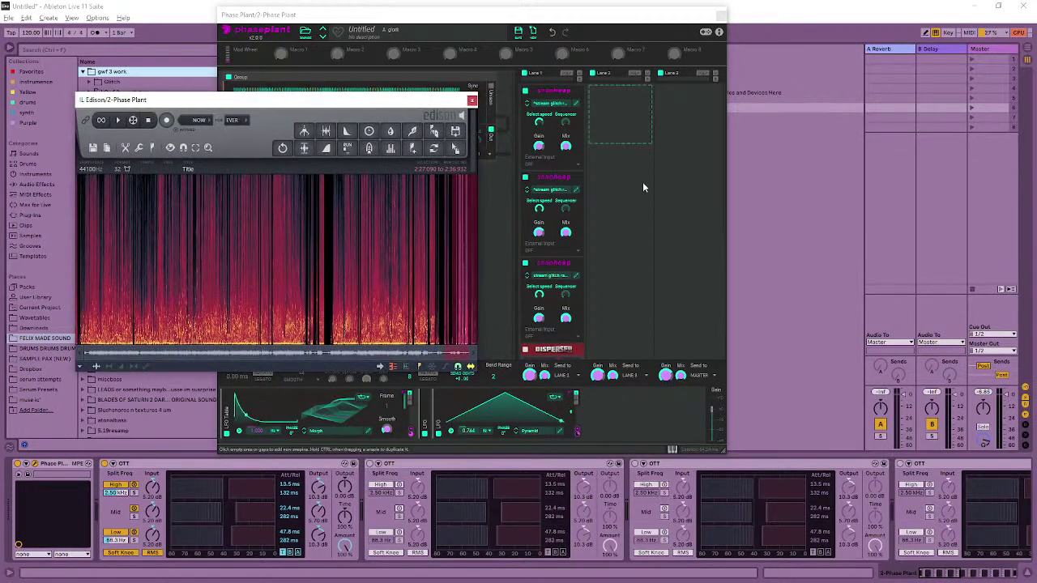
# - Open the second Snap Heap in Lane 1 and remove the Nonlinear Filter, both Filters and the Comb Filter from Serial Bus 1
pyautogui.click(574, 192)
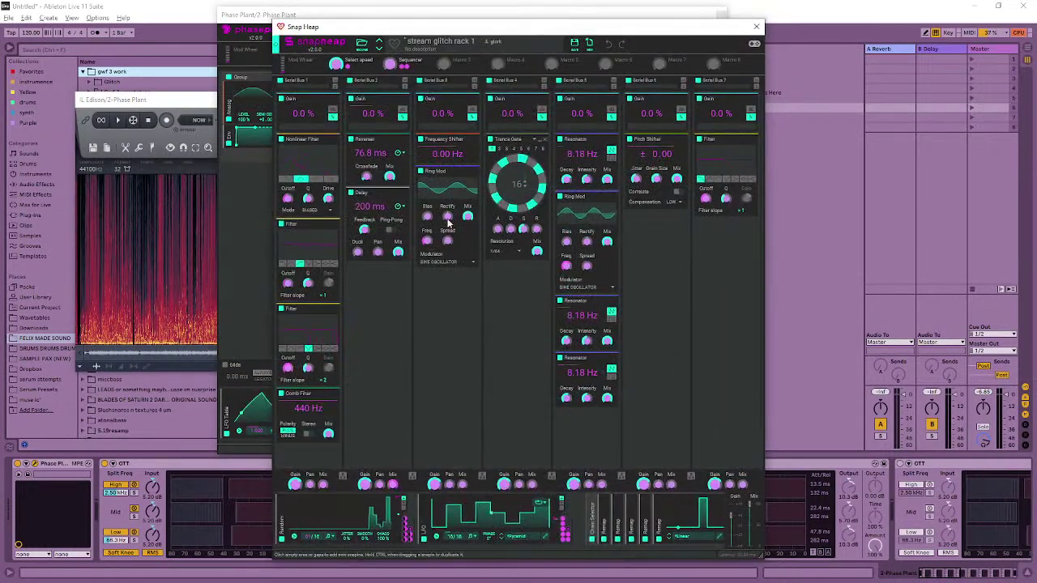
pyautogui.click(337, 138)
pyautogui.click(336, 138)
pyautogui.click(336, 138)
pyautogui.click(336, 138)
# - Add a nested Snap Heap below the Gain in Serial Bus 1 and load the user preset MetallyGrowlizer v2
pyautogui.click(316, 162)
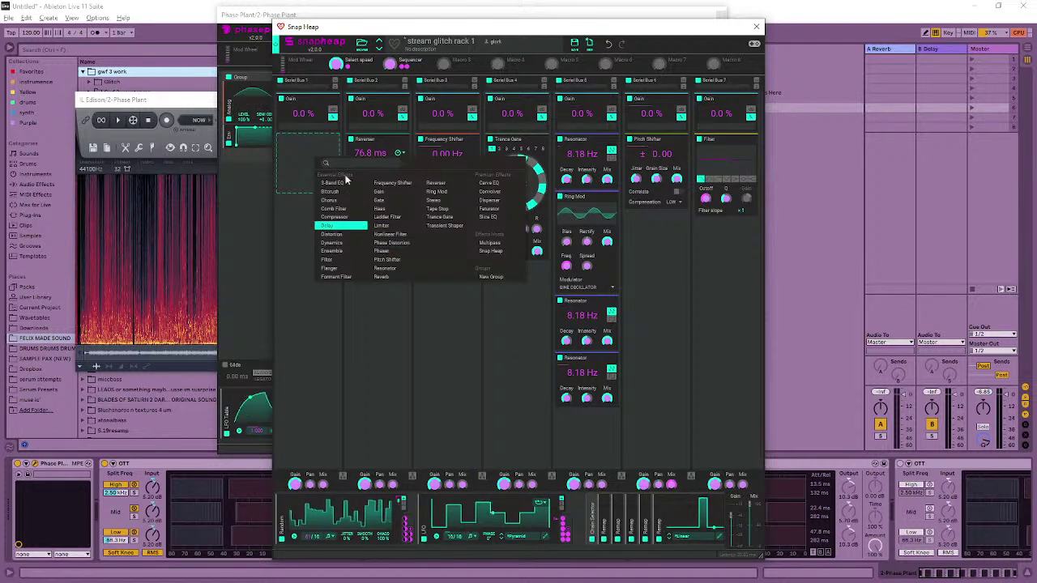
pyautogui.click(491, 250)
pyautogui.click(299, 152)
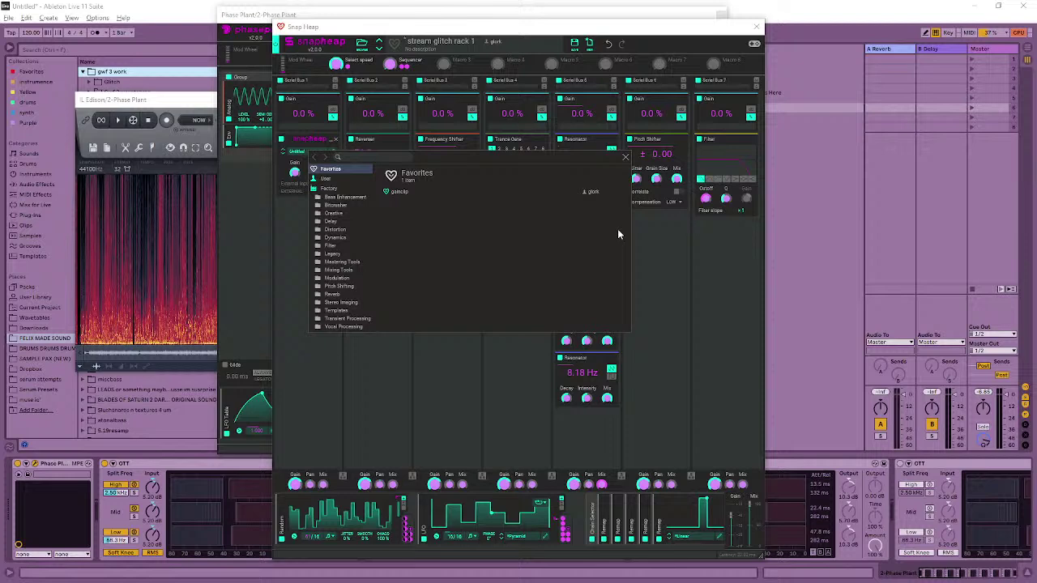
pyautogui.click(326, 177)
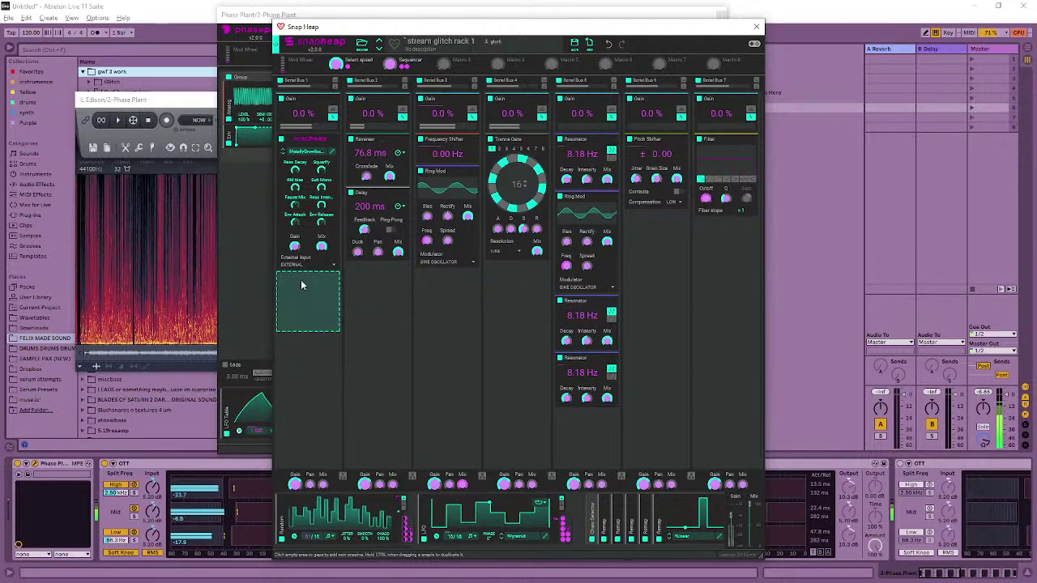
# - Check the Remap modulation on Serial Bus 1's Gain and move the Snap Heap window clear of Phase Plant's Lane 1
pyautogui.moveTo(531, 29); pyautogui.dragTo(695, 13)
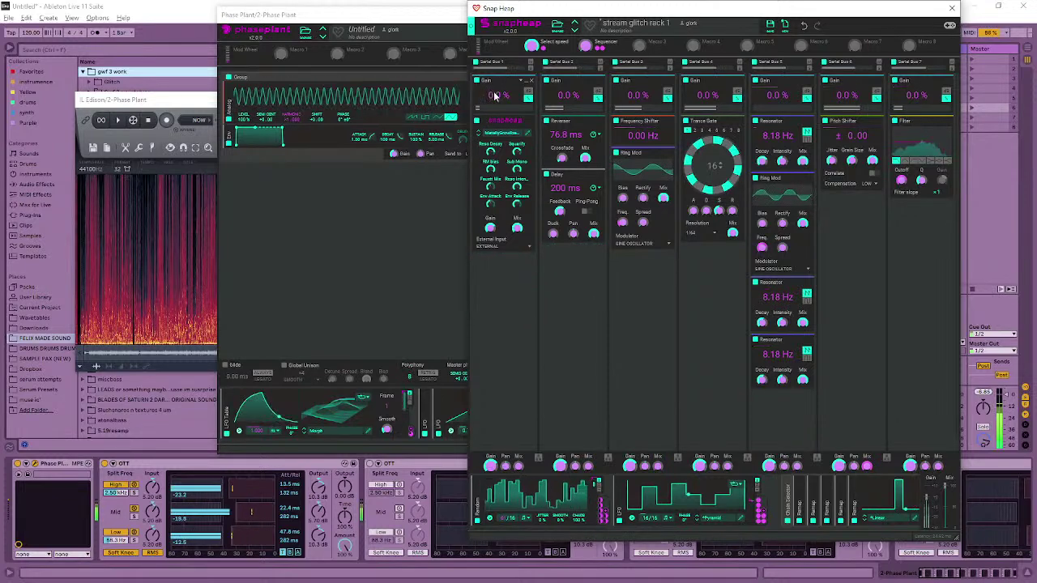
pyautogui.moveTo(782, 452); pyautogui.dragTo(499, 105)
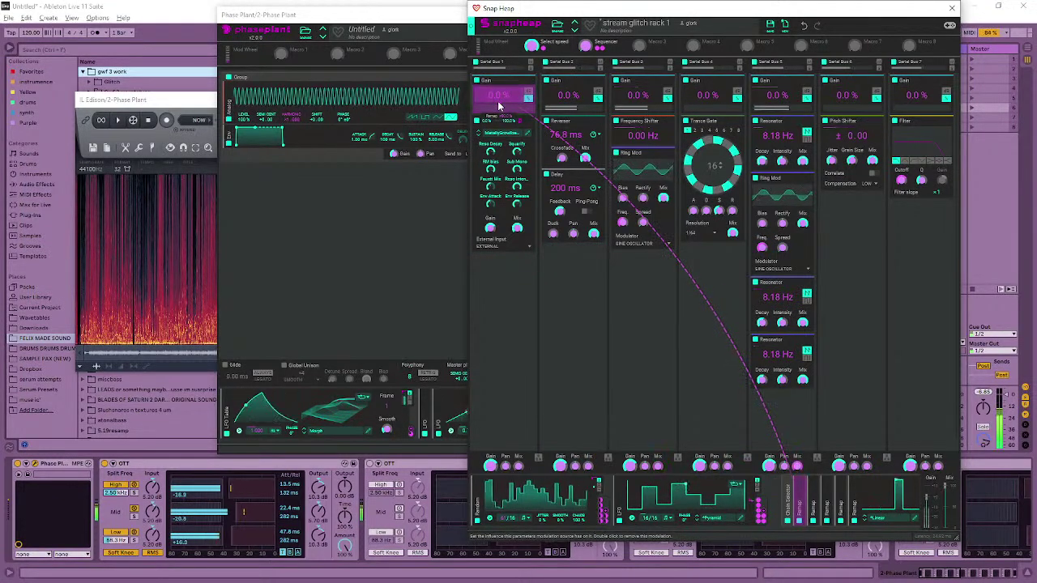
pyautogui.moveTo(499, 107); pyautogui.dragTo(486, 208)
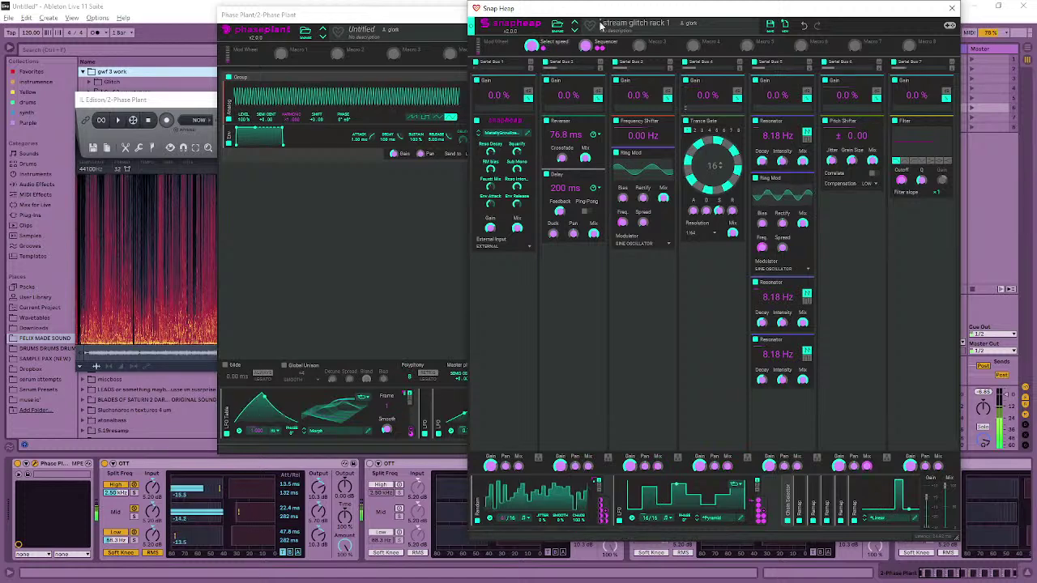
pyautogui.moveTo(535, 8); pyautogui.dragTo(747, 56)
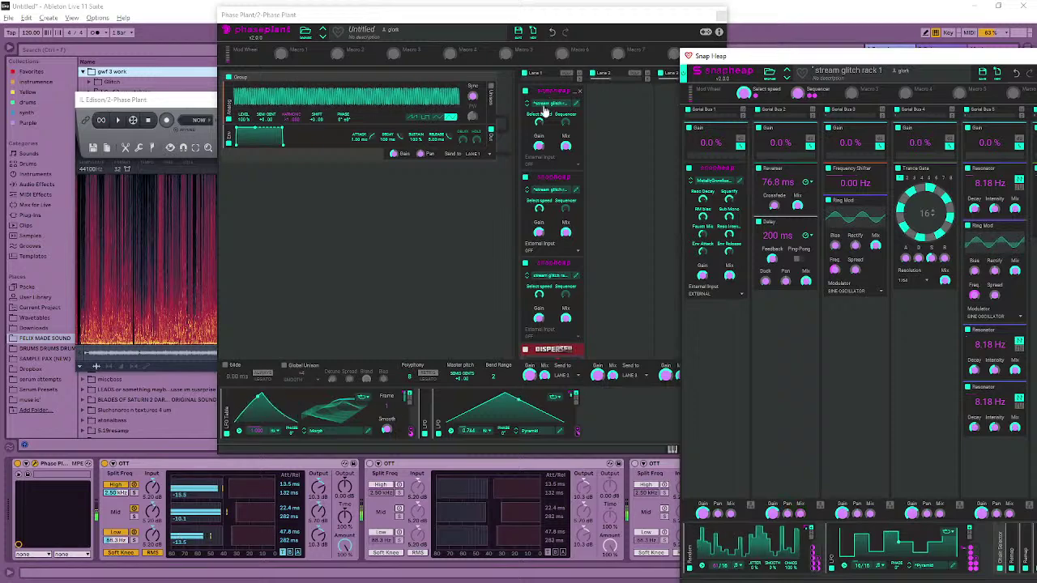
# - Look over the first and third Snap Heap racks in Lane 1, closing each window after viewing it
pyautogui.click(575, 107)
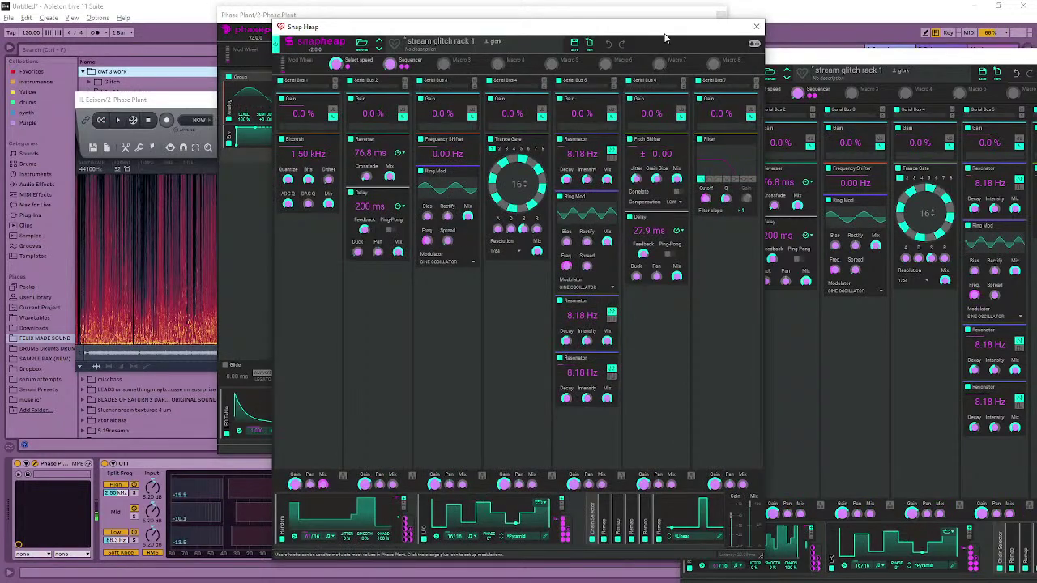
pyautogui.click(756, 27)
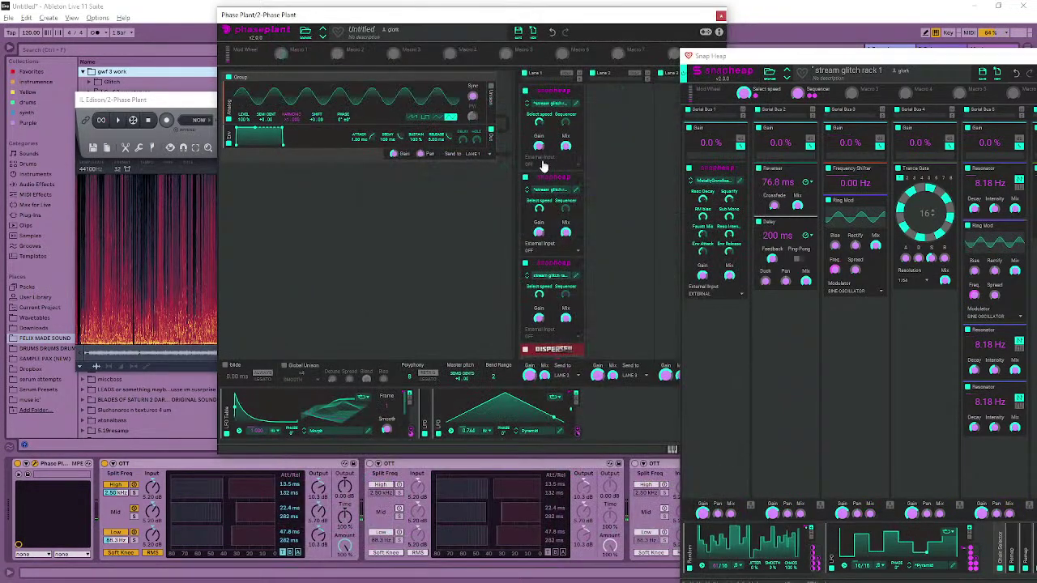
pyautogui.click(575, 278)
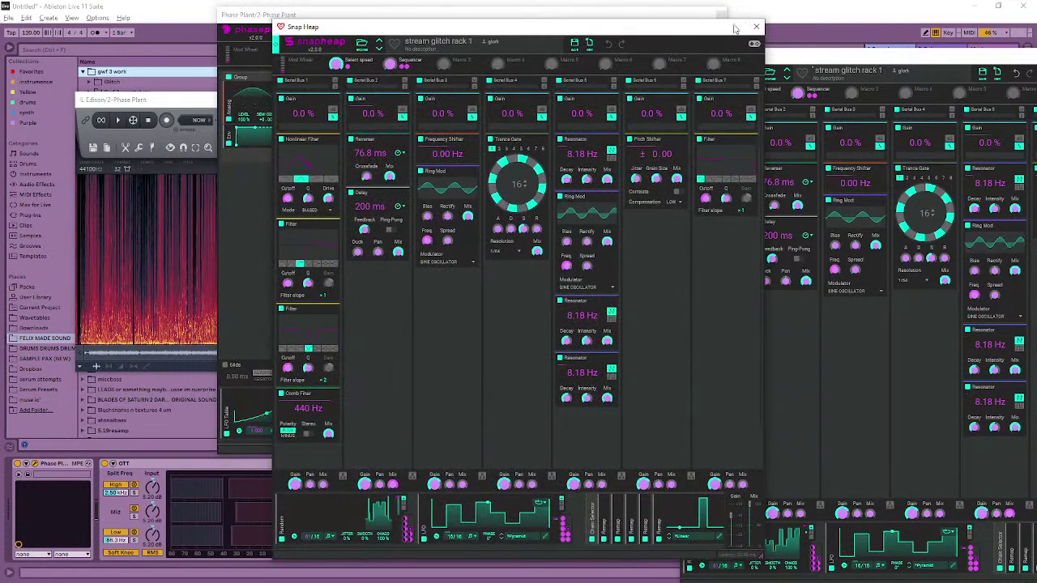
pyautogui.click(755, 28)
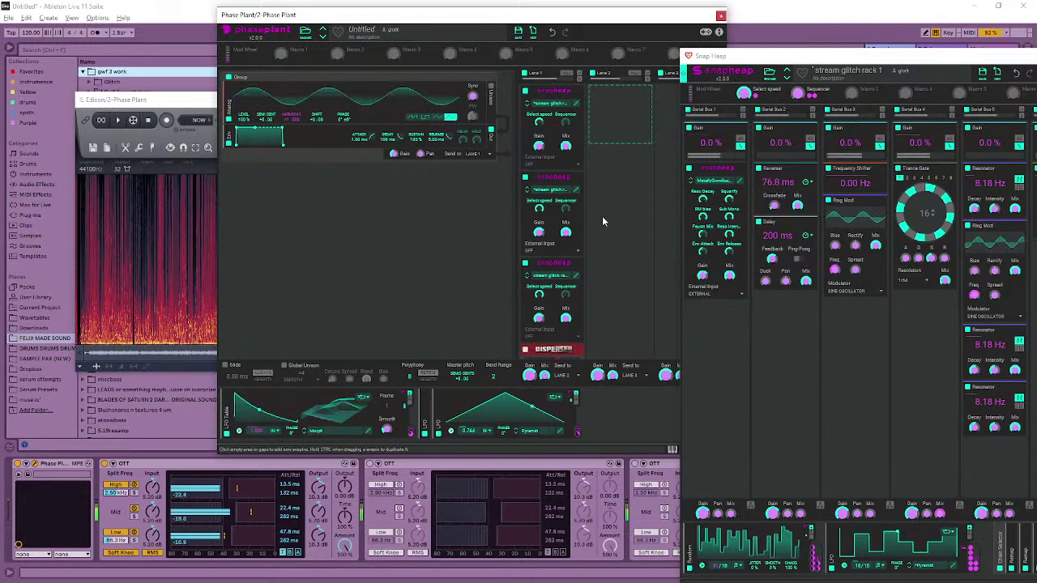
# - Open the nested MetallyGrowlizer v2 for editing and set the Resonators in Parallel Bus 1a and 1b to D 1
pyautogui.moveTo(768, 61); pyautogui.dragTo(392, 39)
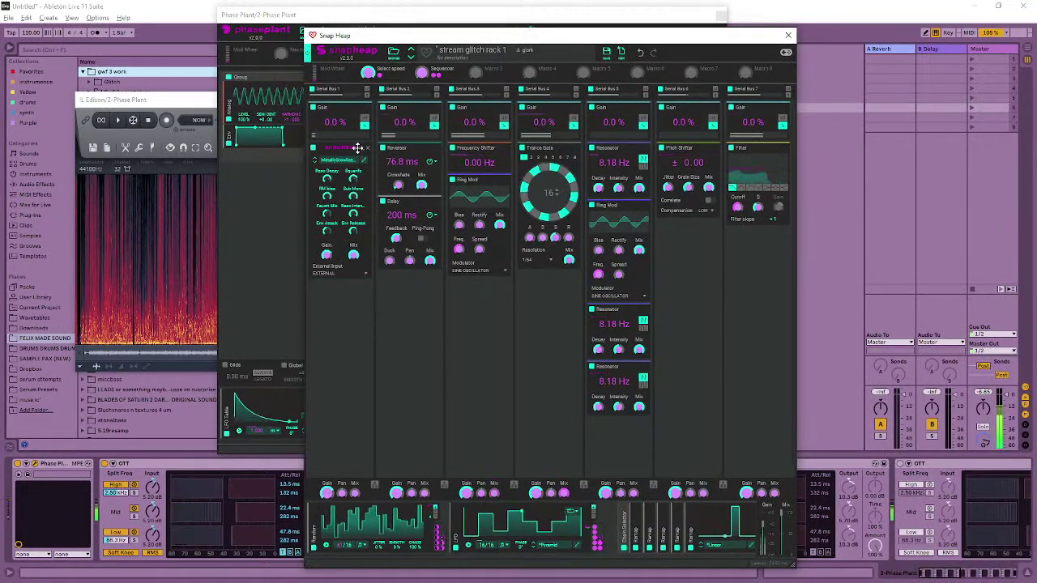
pyautogui.click(363, 165)
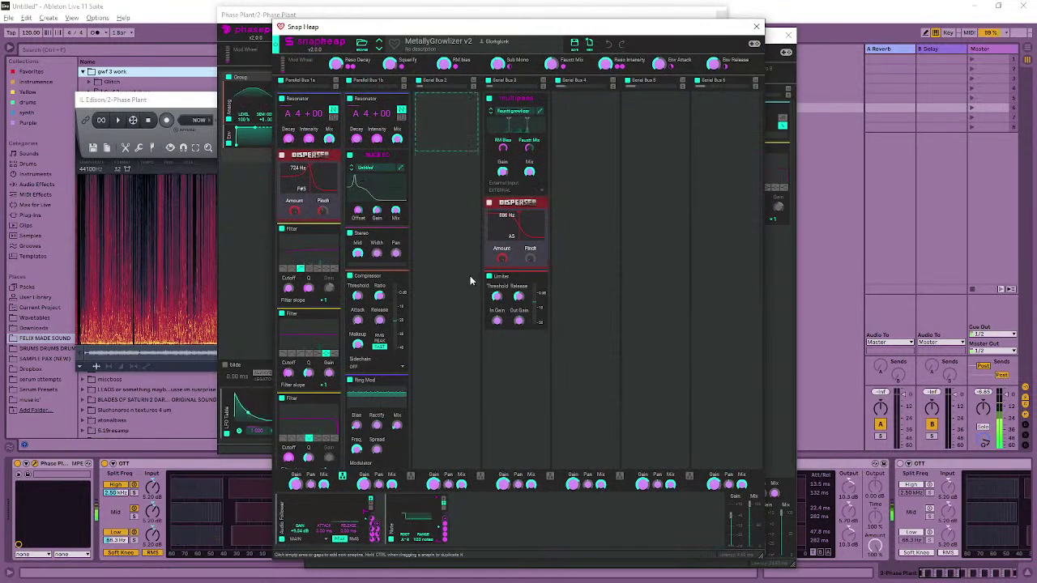
pyautogui.scroll(2, 450, 365)
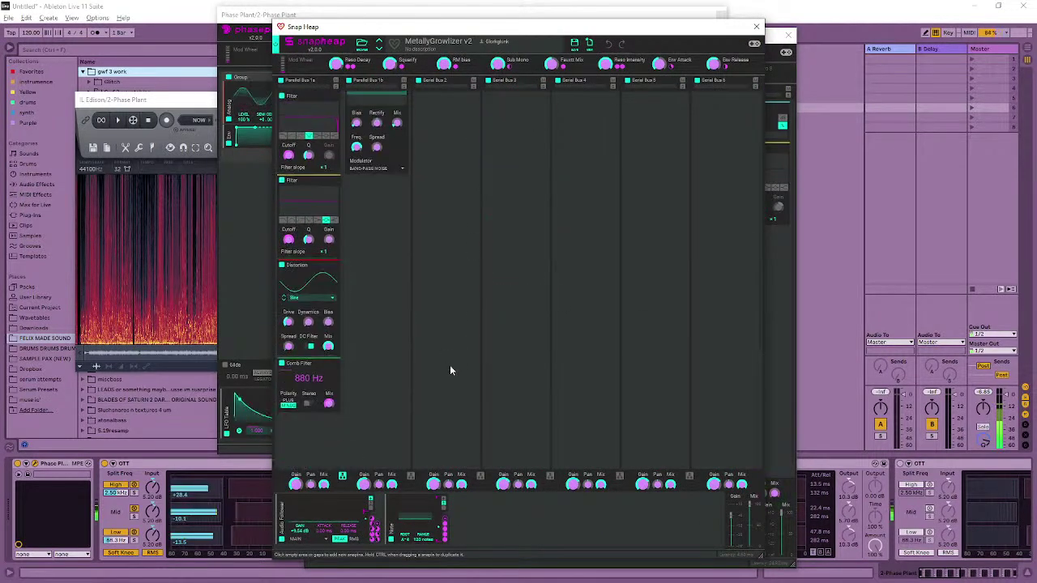
pyautogui.scroll(1, 451, 363)
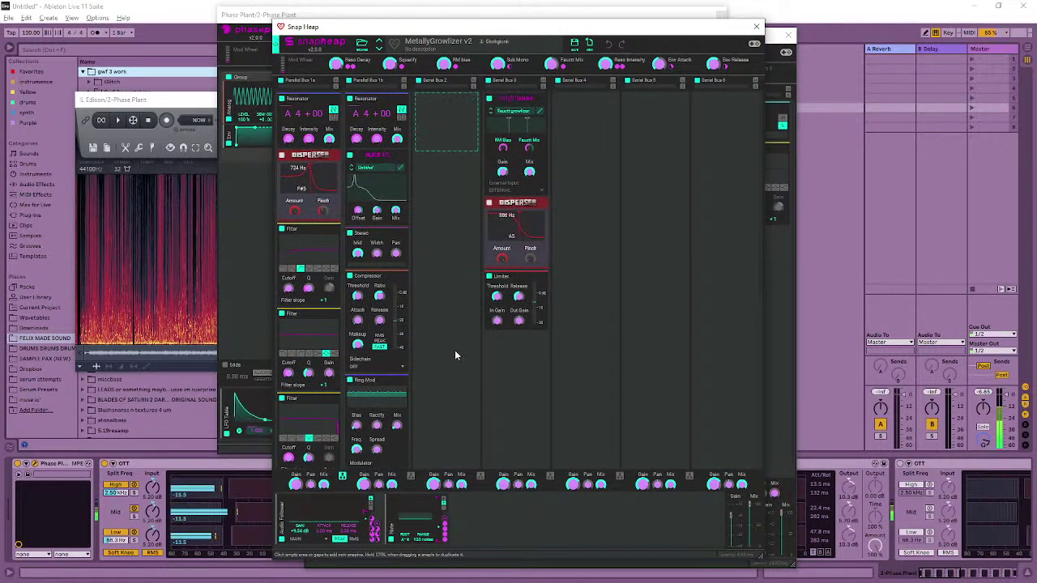
pyautogui.scroll(-5, 312, 116)
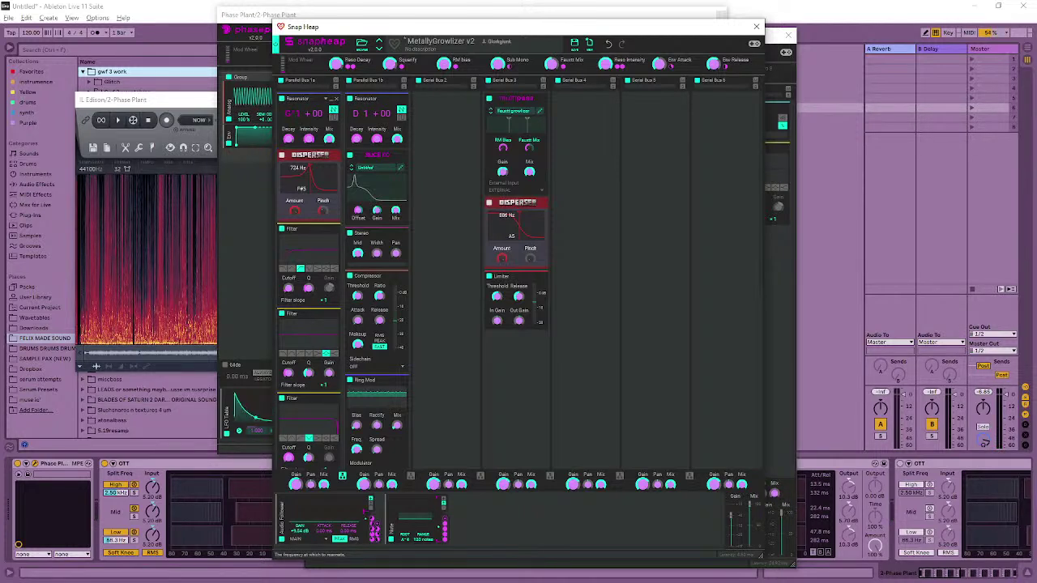
pyautogui.scroll(-5, 402, 166)
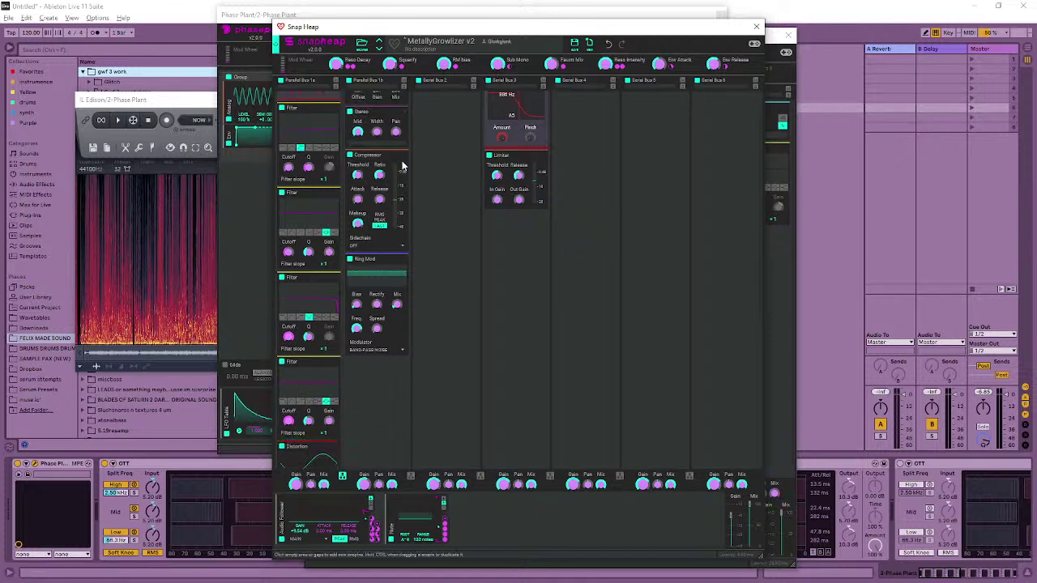
pyautogui.scroll(5, 438, 172)
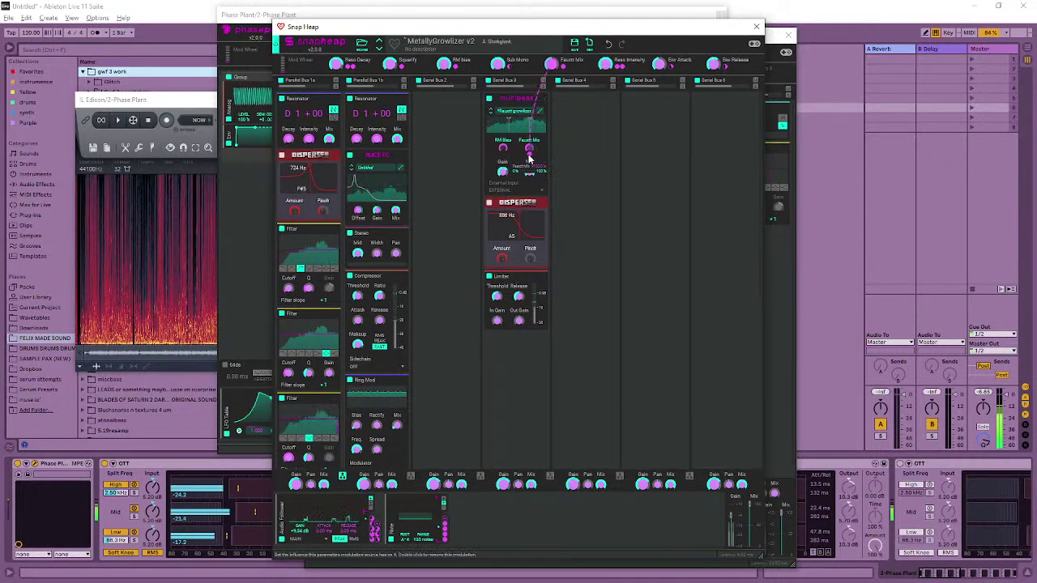
# - Close the nested Snap Heap, the stream glitch rack 1 window and the Phase Plant window
pyautogui.click(755, 27)
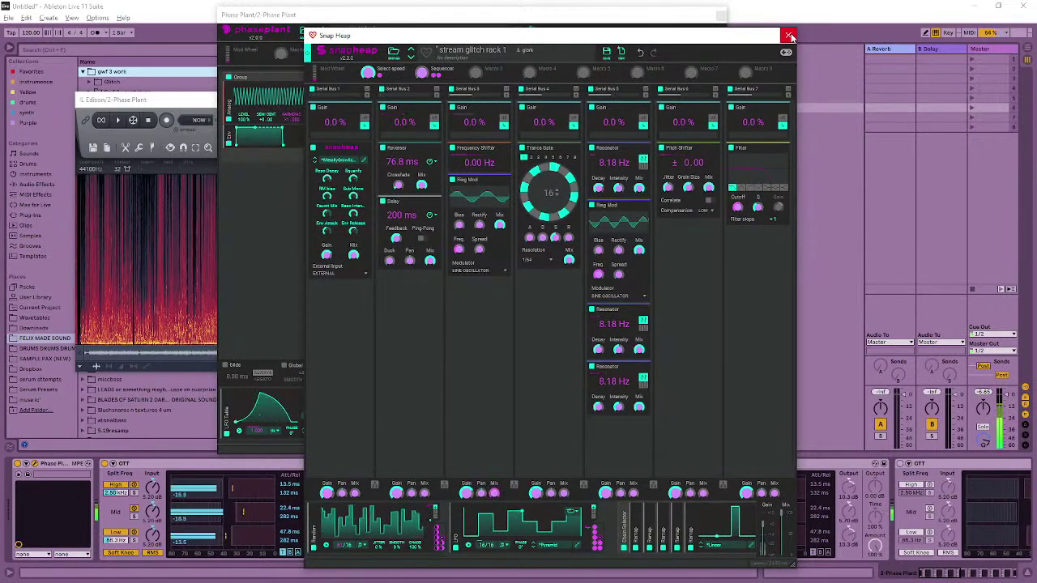
pyautogui.click(787, 34)
pyautogui.click(720, 15)
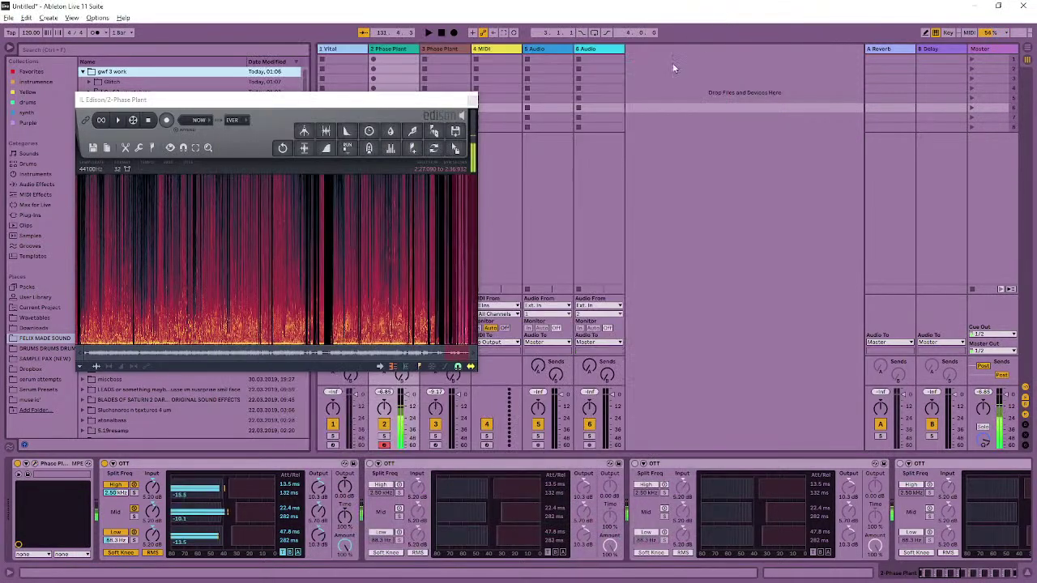
# - Record another glitch take from the Phase Plant track into Edison and select the section at the end of the recording
pyautogui.click(167, 119)
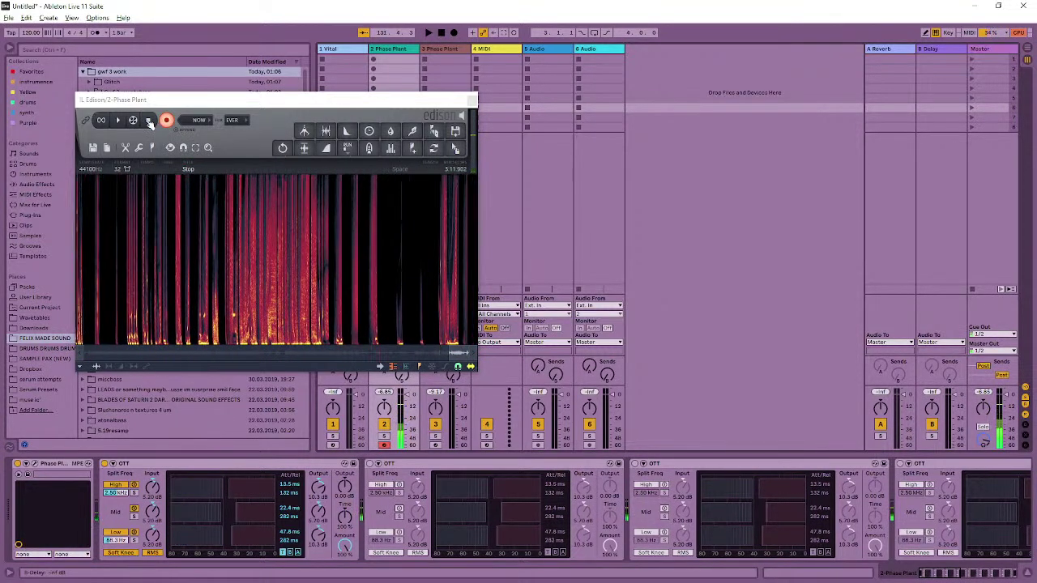
pyautogui.click(149, 121)
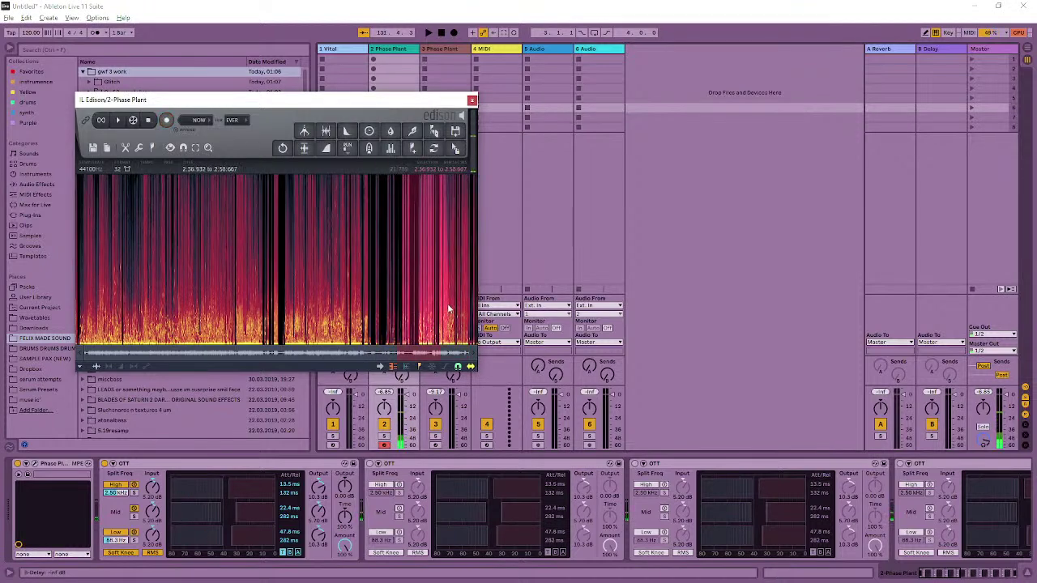
pyautogui.moveTo(403, 320); pyautogui.dragTo(472, 324)
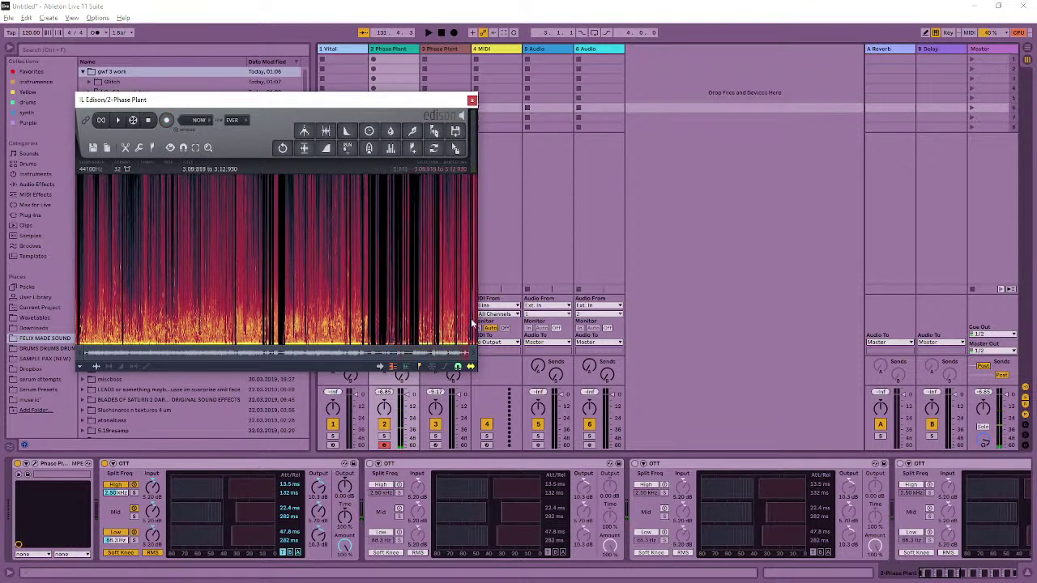
# - Audition short glitch hits near the end of the recording, between about 3:08 and 3:11
pyautogui.scroll(5, 466, 322)
pyautogui.moveTo(201, 300); pyautogui.dragTo(361, 288)
pyautogui.press('space')
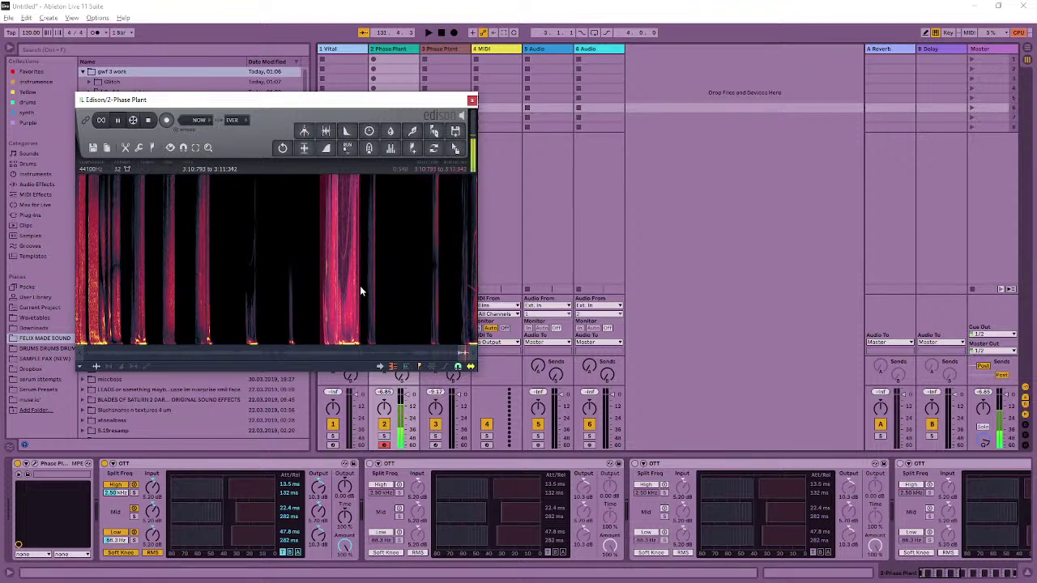
pyautogui.moveTo(320, 293); pyautogui.dragTo(285, 310)
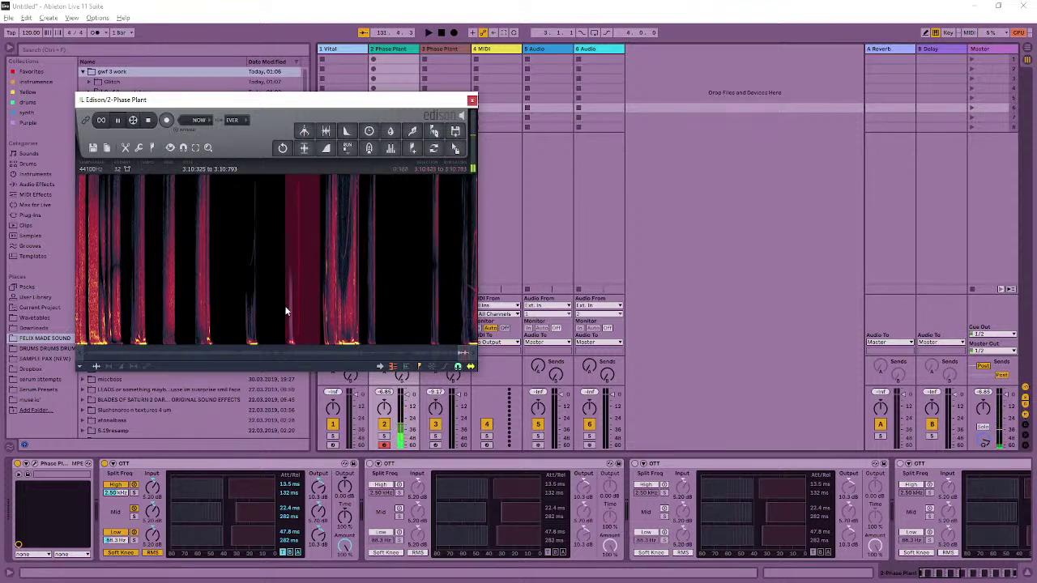
pyautogui.press('space')
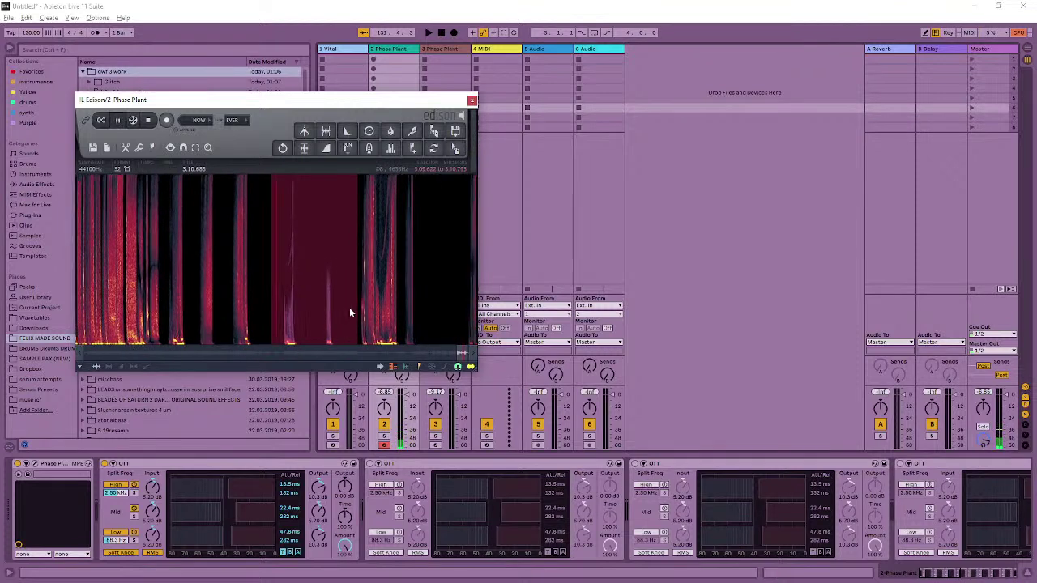
pyautogui.moveTo(176, 302); pyautogui.dragTo(214, 308)
pyautogui.press('space')
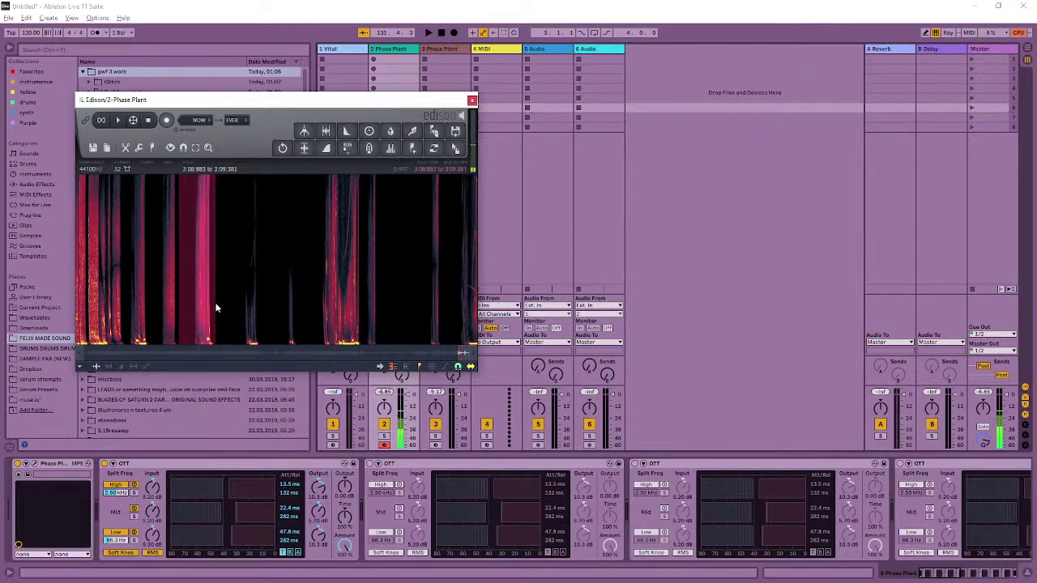
# - Audition longer glitch passages from about 3:00 to 3:12 to find a usable section
pyautogui.hscroll(-3, 195, 316)
pyautogui.moveTo(275, 312); pyautogui.dragTo(485, 297)
pyautogui.press('space')
pyautogui.scroll(-3, 484, 297)
pyautogui.press('space')
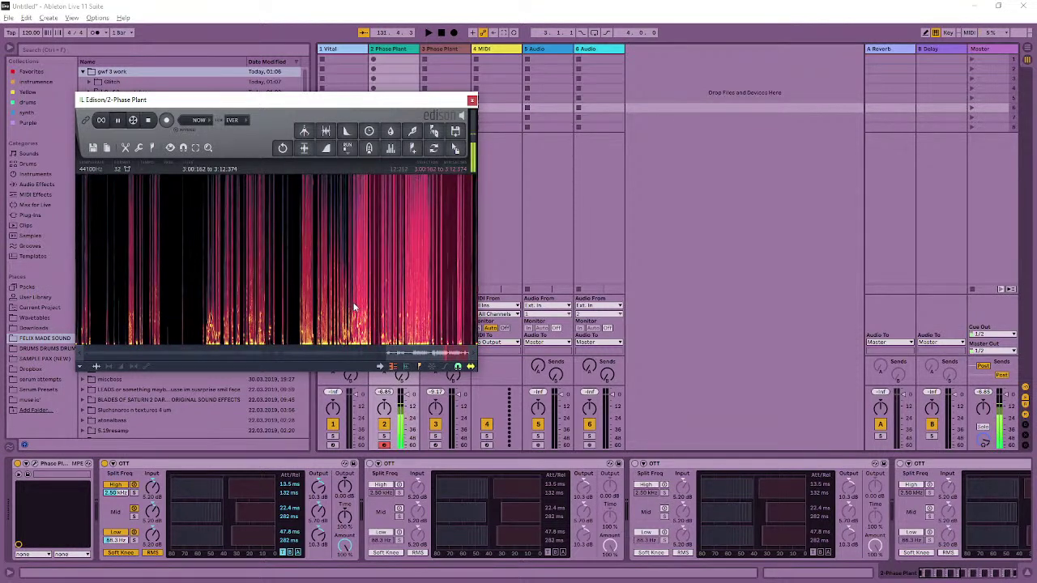
pyautogui.press('space')
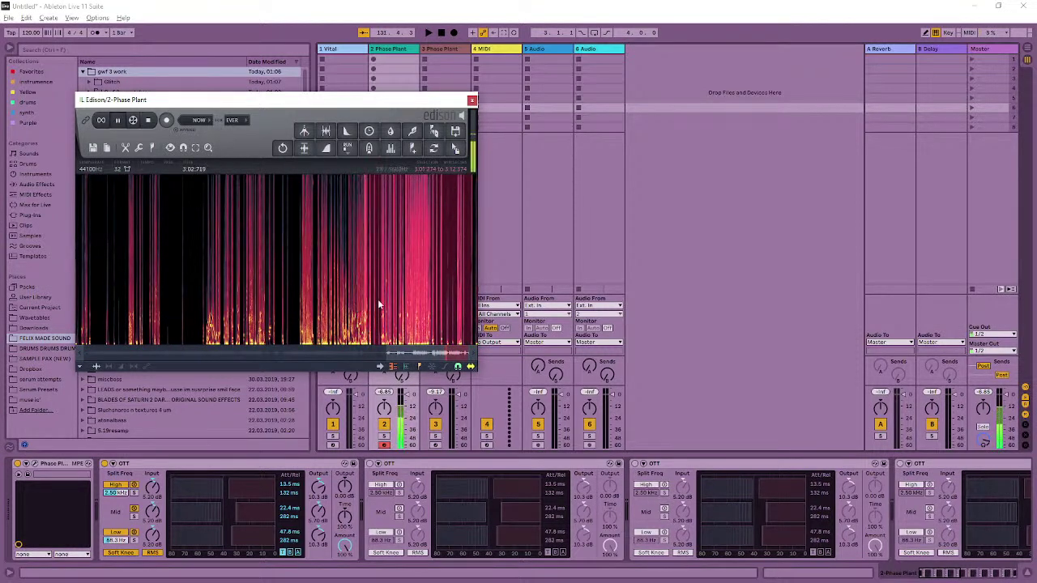
pyautogui.moveTo(407, 294); pyautogui.dragTo(344, 294)
pyautogui.press('space')
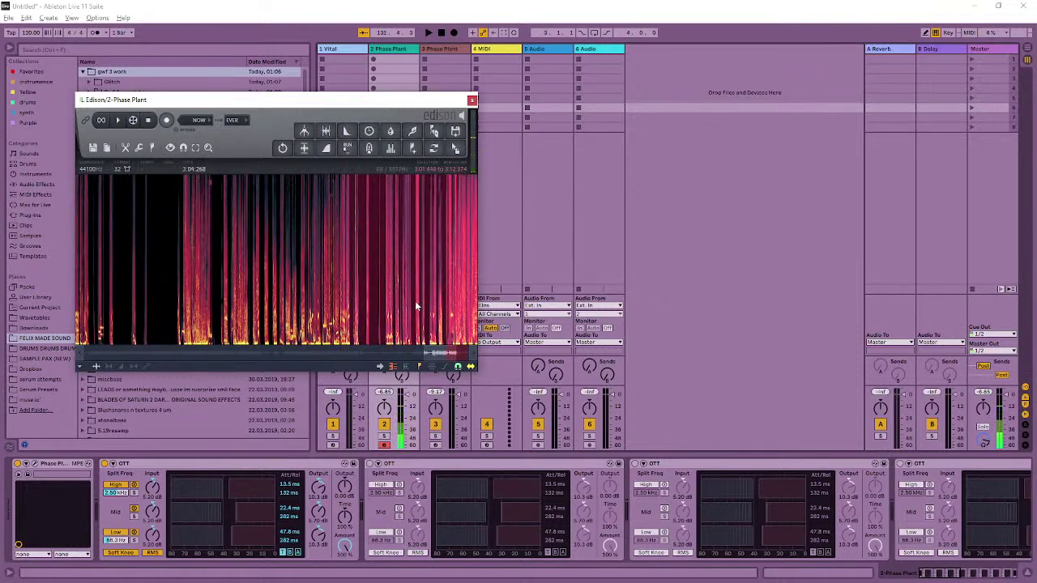
pyautogui.scroll(2, 397, 300)
pyautogui.moveTo(444, 296); pyautogui.dragTo(382, 307)
pyautogui.scroll(3, 396, 298)
pyautogui.press('space')
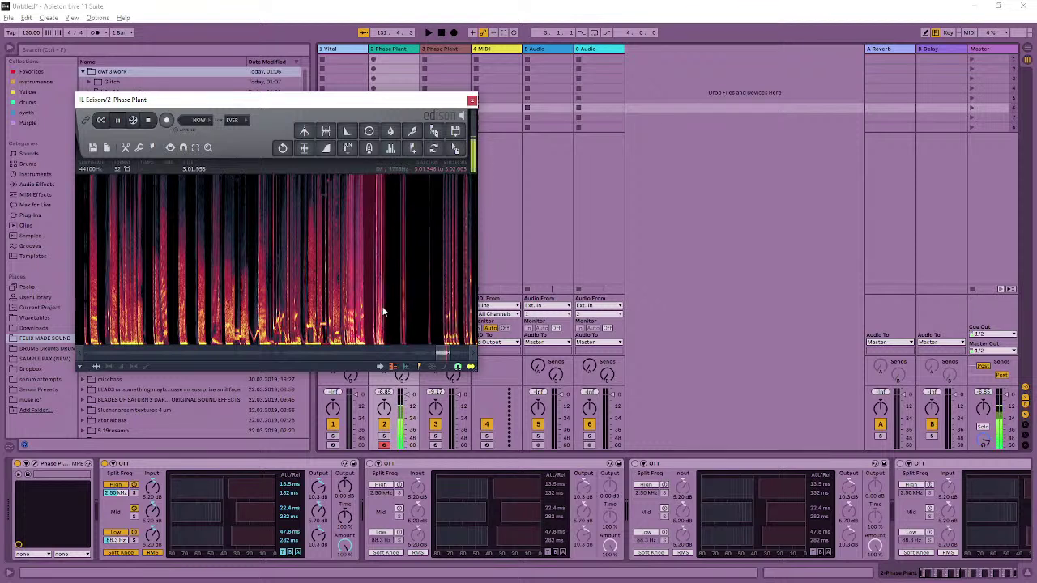
# - In waveform view, select the phrase from 3:00:944 to 3:01:663 and export it to the Glitch folder in gwf 3 work
pyautogui.press('s')
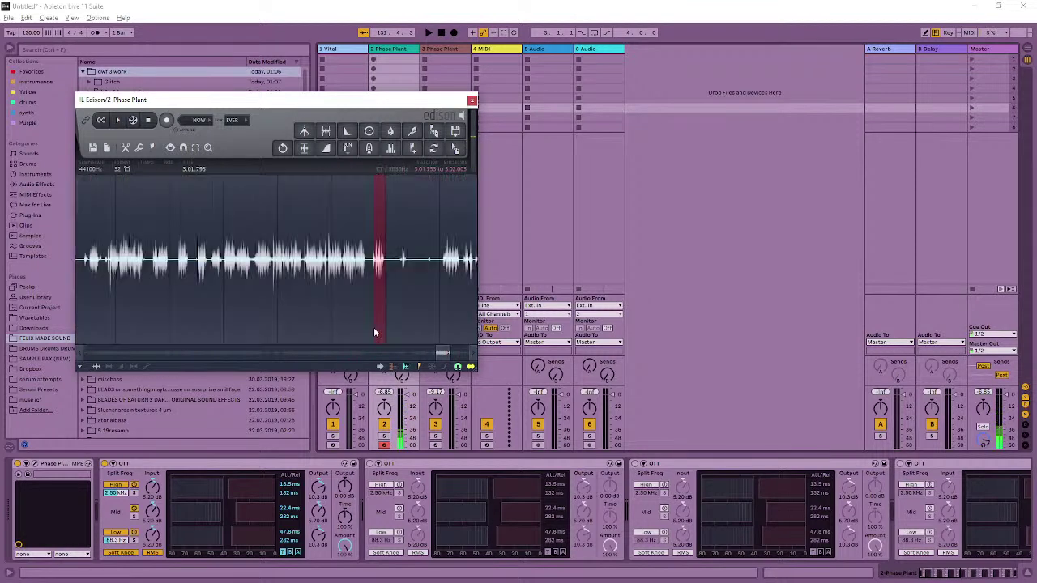
pyautogui.scroll(4, 387, 307)
pyautogui.scroll(-2, 343, 310)
pyautogui.moveTo(317, 306); pyautogui.dragTo(217, 304)
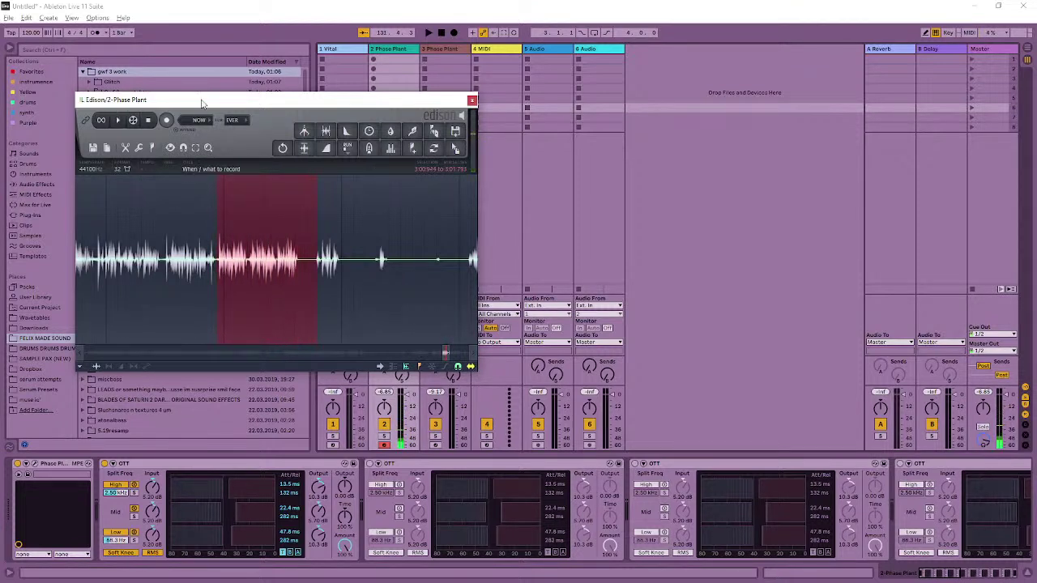
pyautogui.moveTo(320, 292); pyautogui.dragTo(301, 291)
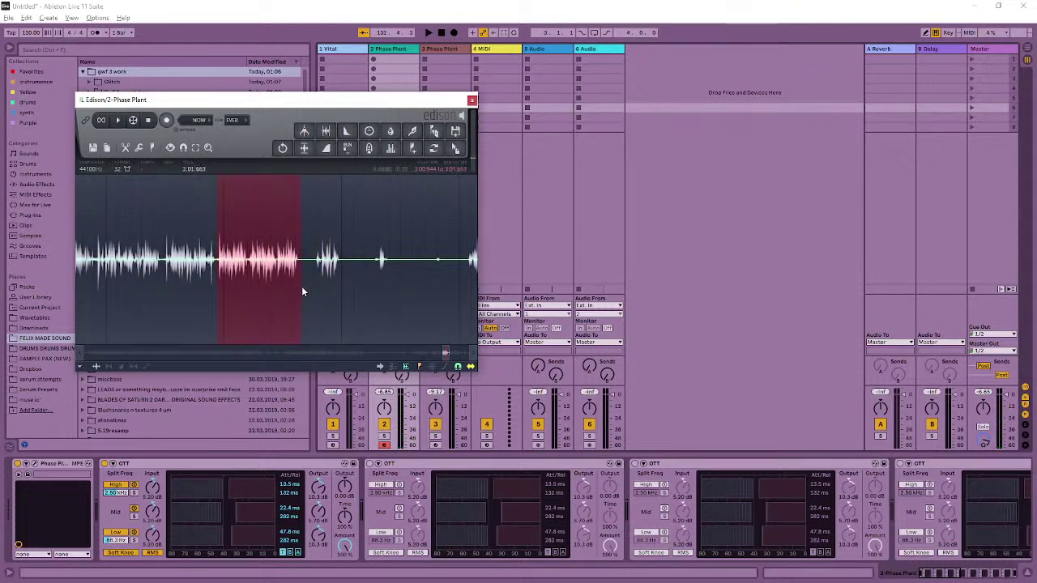
pyautogui.moveTo(147, 101); pyautogui.dragTo(361, 140)
pyautogui.moveTo(662, 201); pyautogui.dragTo(123, 89)
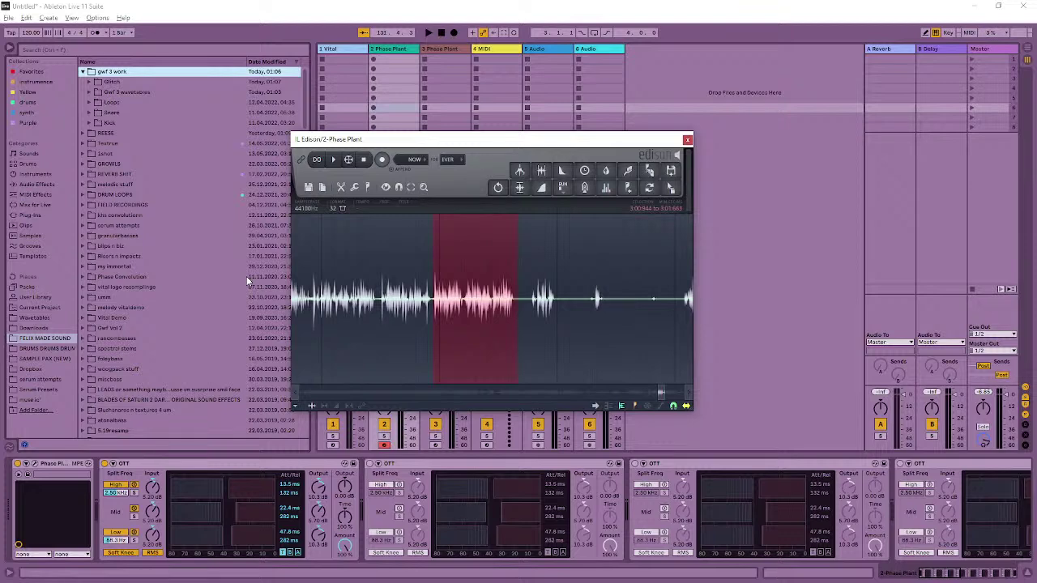
pyautogui.click(32, 464)
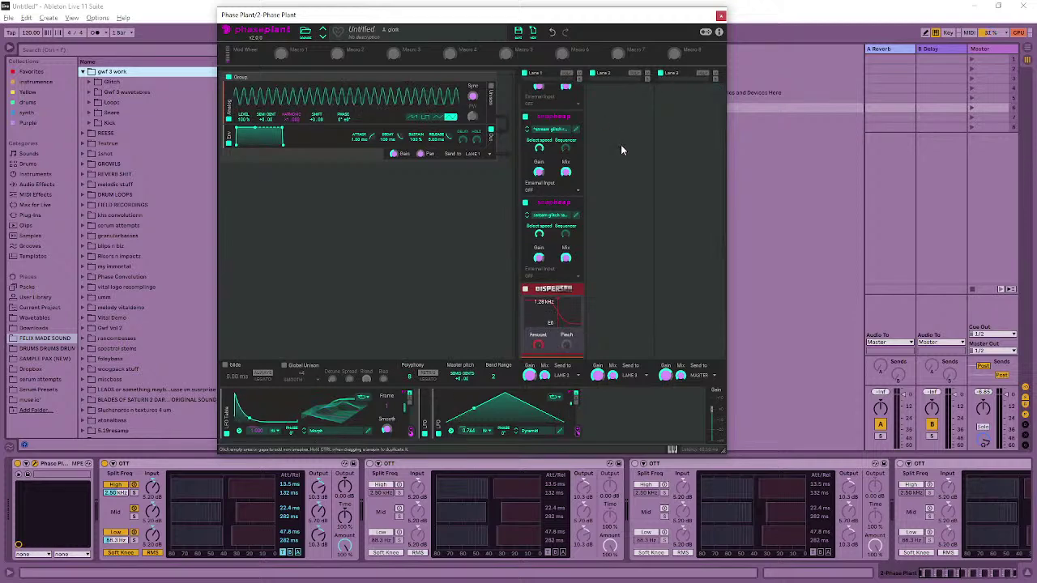
pyautogui.click(622, 95)
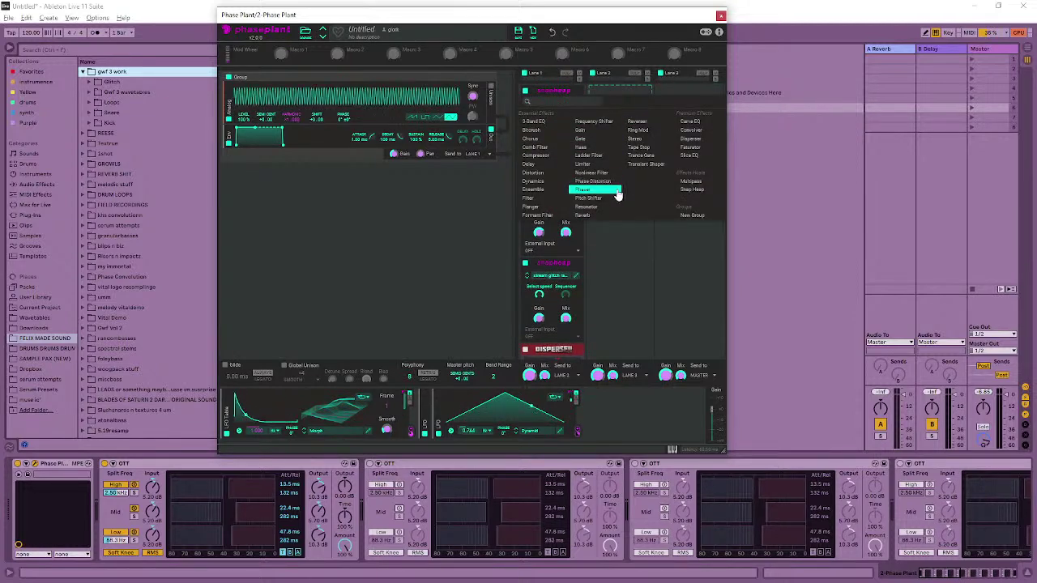
pyautogui.click(816, 217)
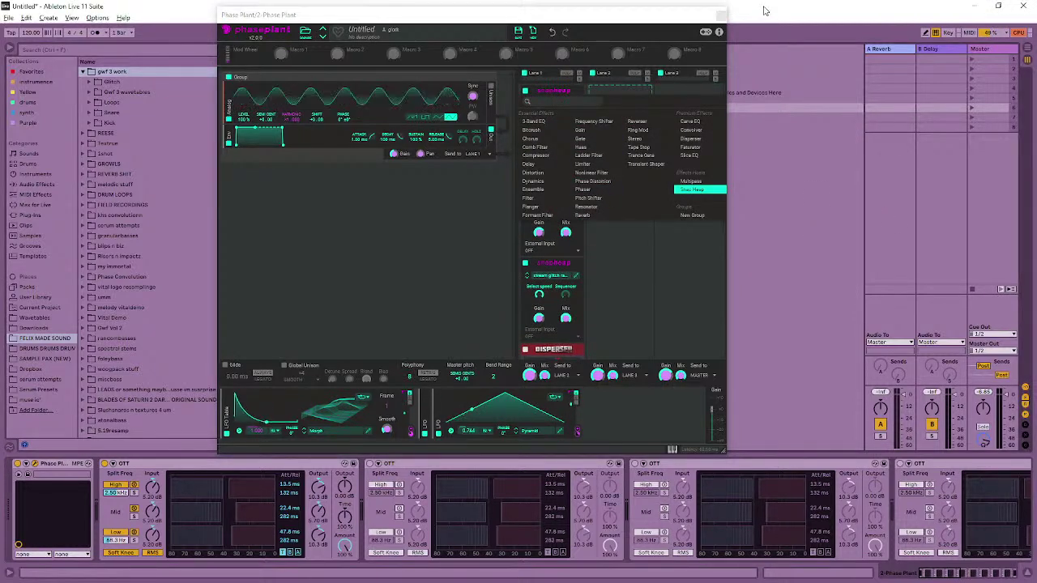
pyautogui.click(720, 15)
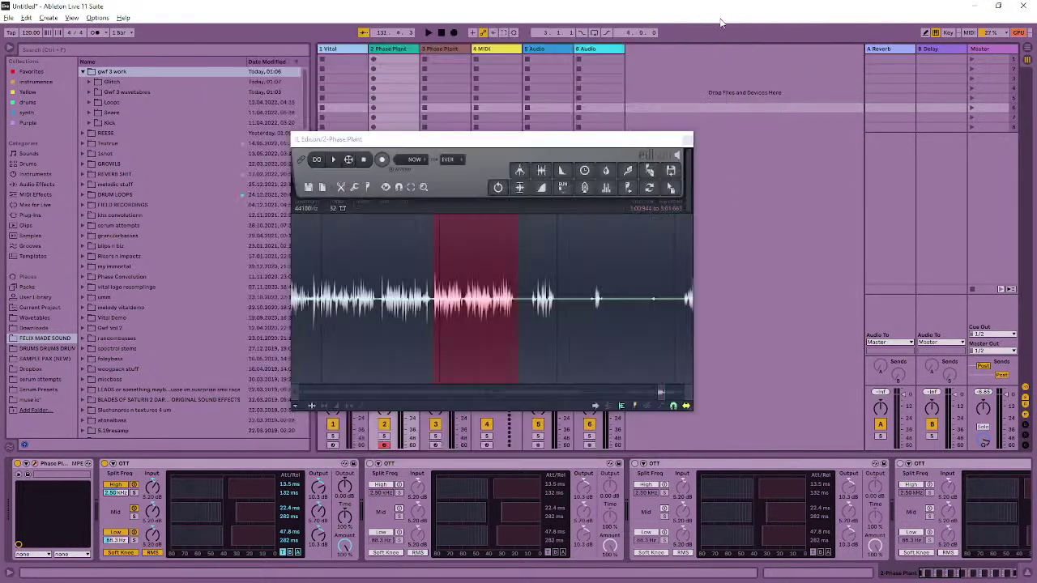
# - Close Edison and load a new Phase Plant from the synth collection onto the 4 MIDI track
pyautogui.click(688, 140)
pyautogui.click(519, 112)
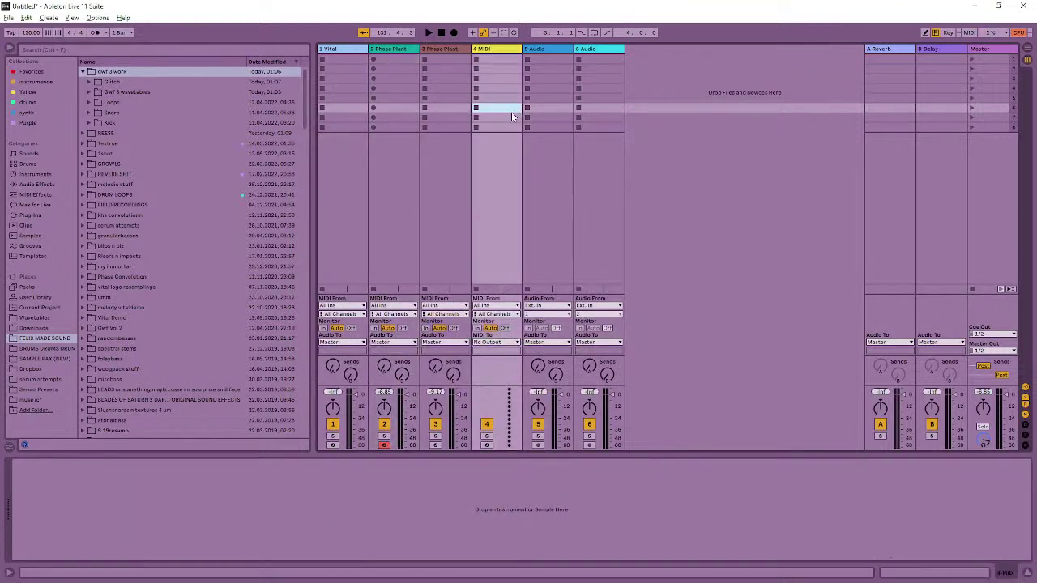
pyautogui.click(53, 113)
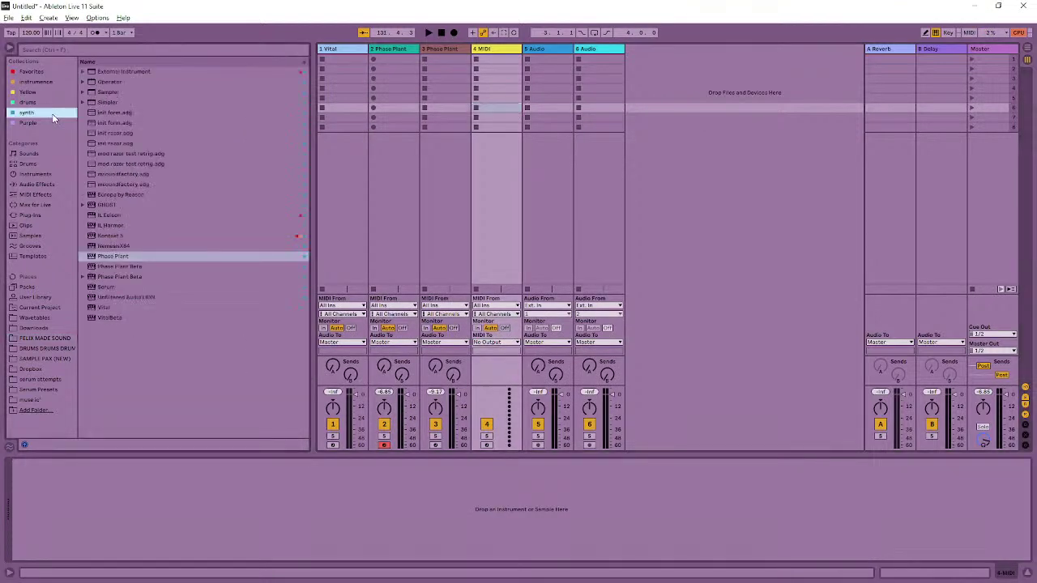
pyautogui.click(99, 258)
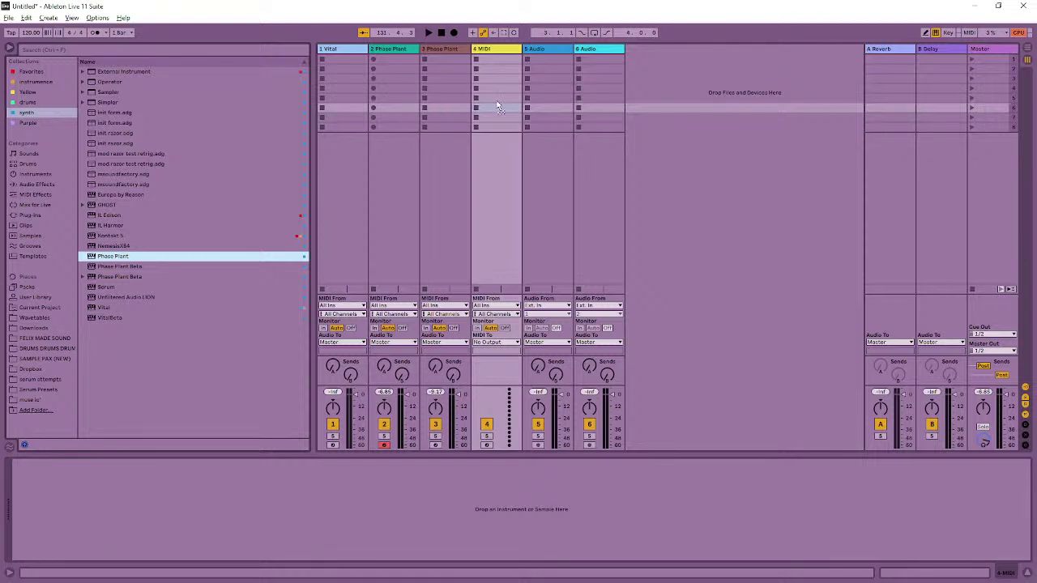
pyautogui.press('Return')
pyautogui.click(330, 136)
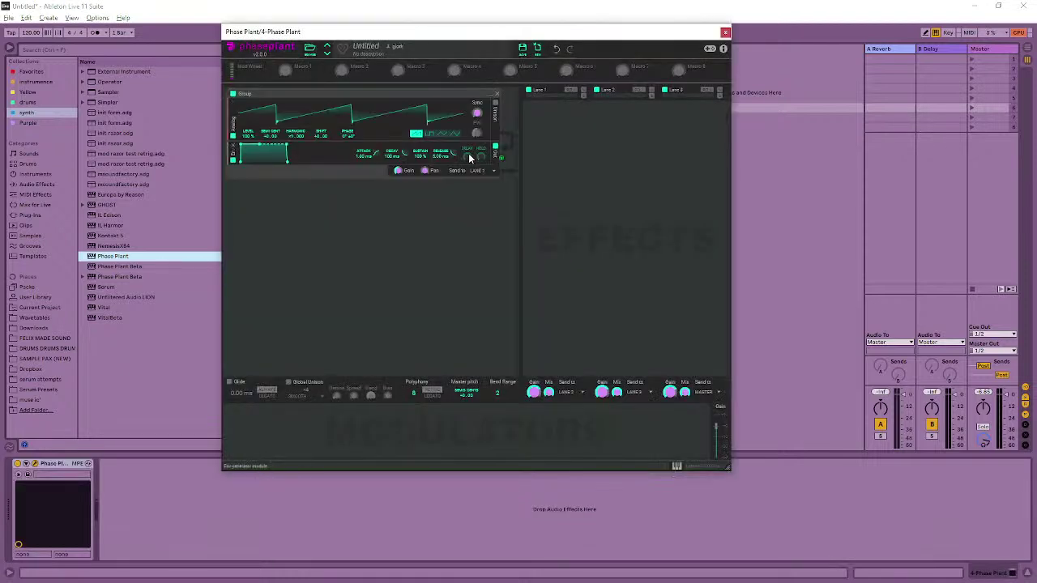
# - Add a Phaser to Lane 1 and adjust its Depth and Cutoff
pyautogui.click(556, 109)
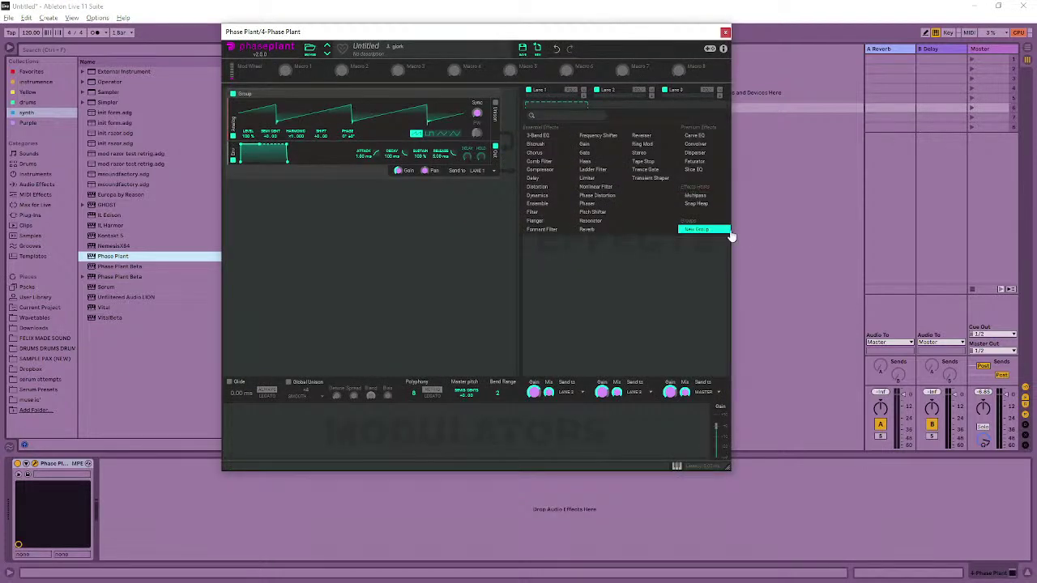
pyautogui.click(586, 203)
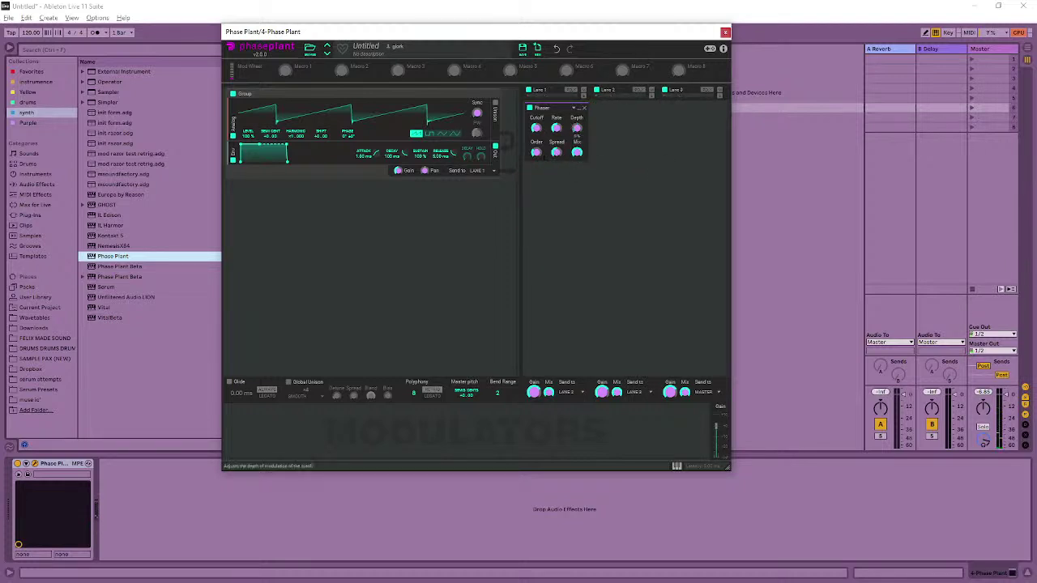
pyautogui.click(560, 194)
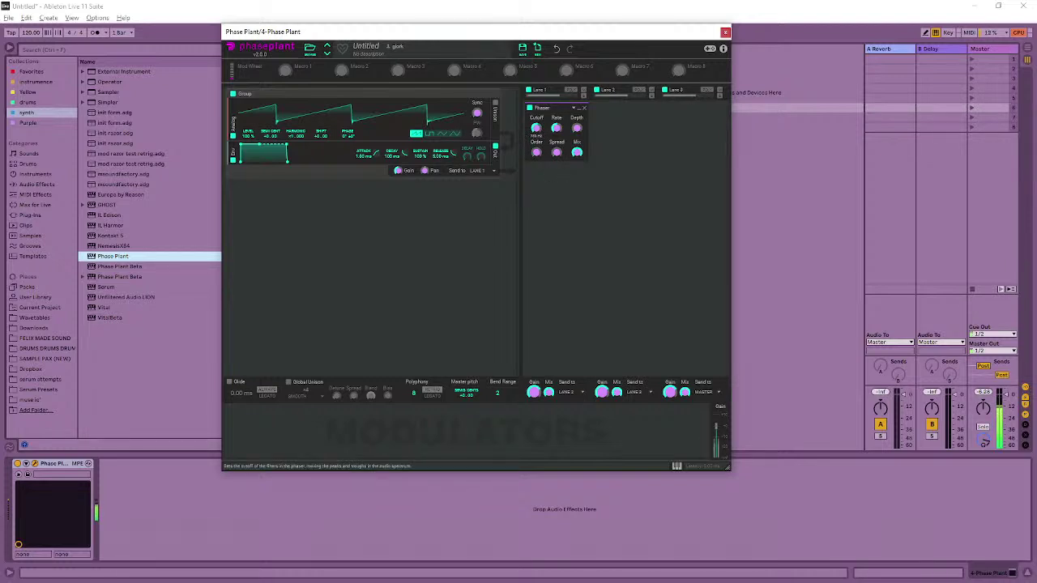
# - Duplicate the Phaser down Lane 1 into a stack of five
pyautogui.click(575, 103)
pyautogui.click(594, 294)
pyautogui.moveTo(551, 108); pyautogui.dragTo(555, 239)
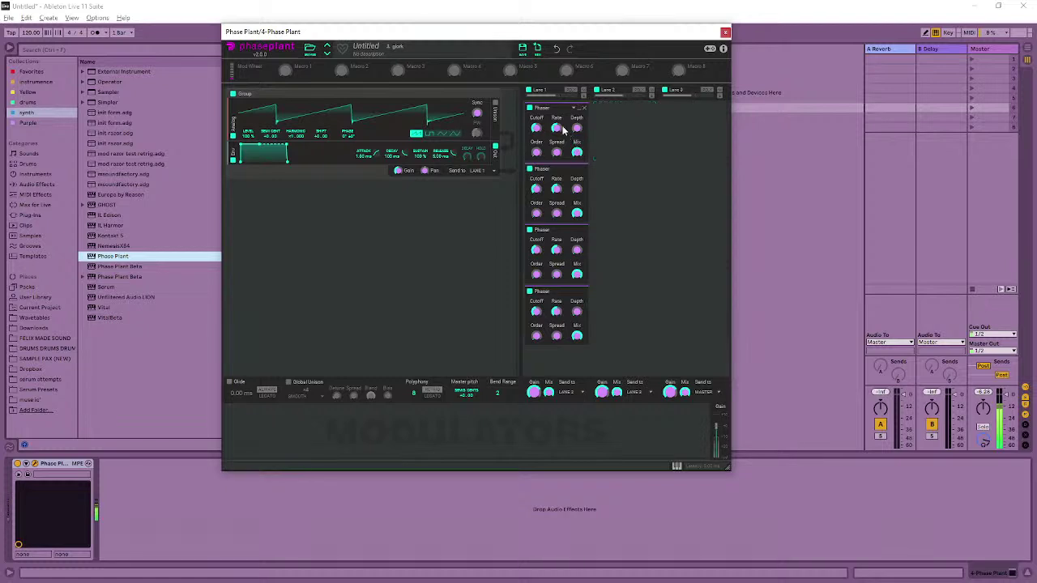
pyautogui.moveTo(557, 108); pyautogui.dragTo(558, 110)
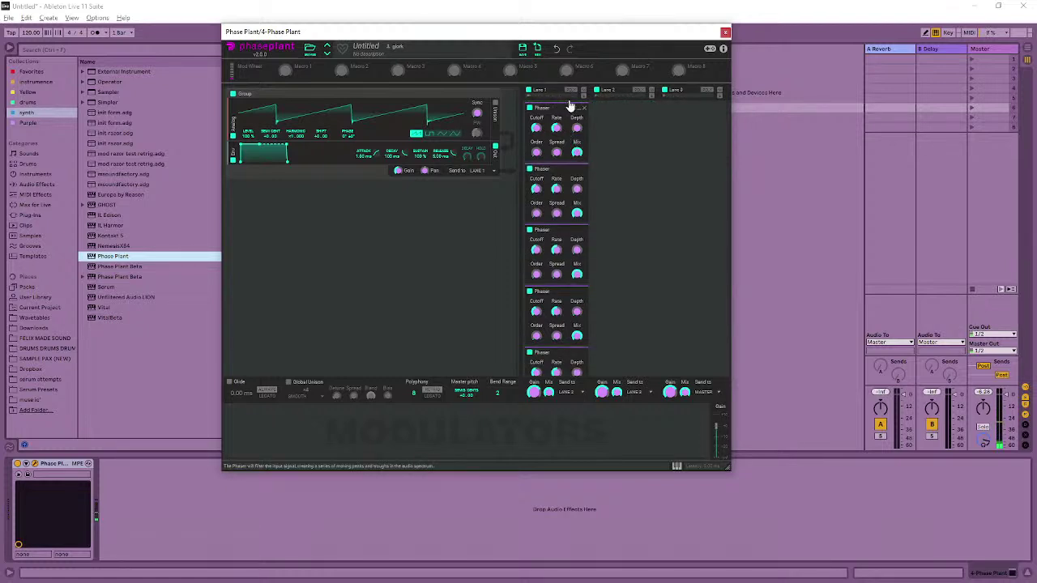
# - Delete the duplicated Phasers from Lane 1, keeping only the first one
pyautogui.click(581, 167)
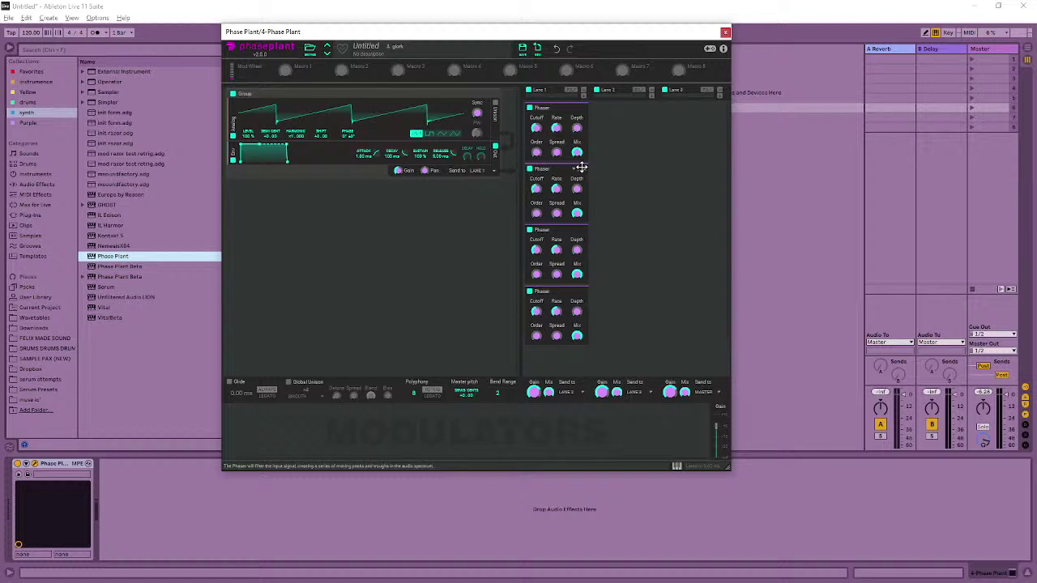
pyautogui.click(582, 167)
pyautogui.click(582, 167)
pyautogui.click(582, 166)
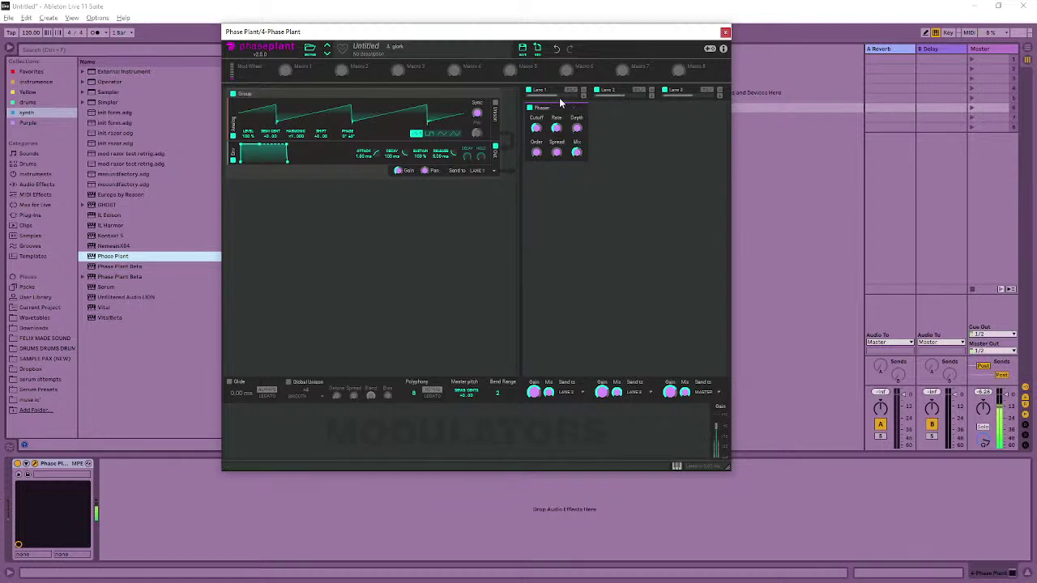
# - Duplicate the Phaser with its reduced Mix into a stack of four in Lane 1 and close the Phase Plant window
pyautogui.hotkey('ctrl', 'd')
pyautogui.hotkey('ctrl', 'd')
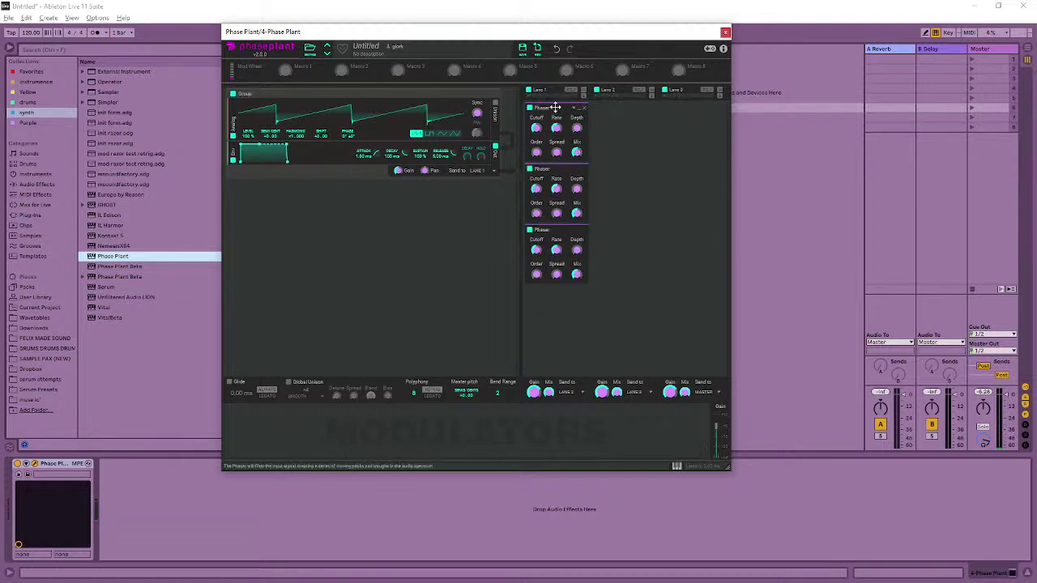
pyautogui.hotkey('ctrl', 'd')
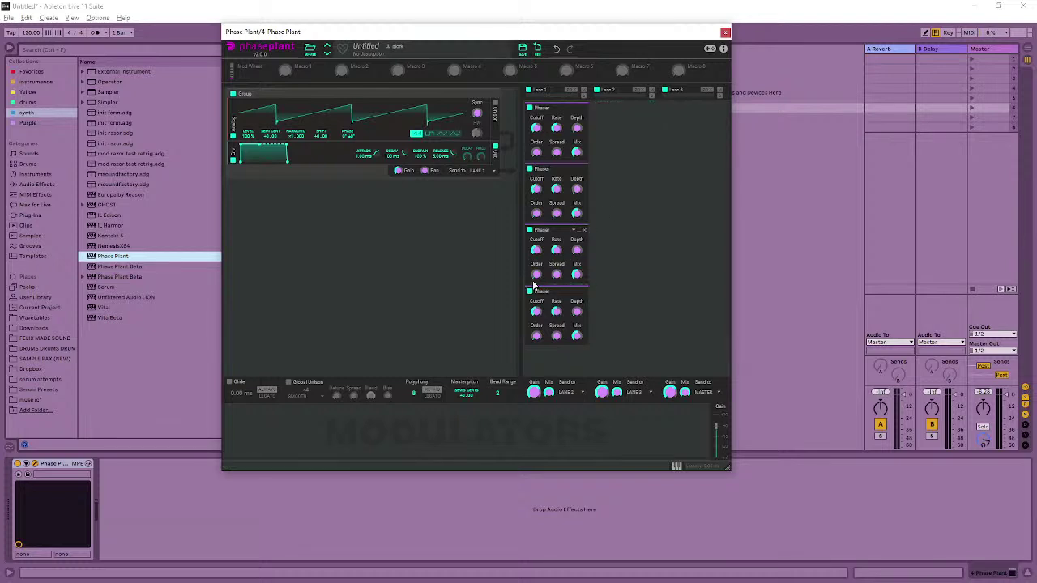
pyautogui.click(556, 363)
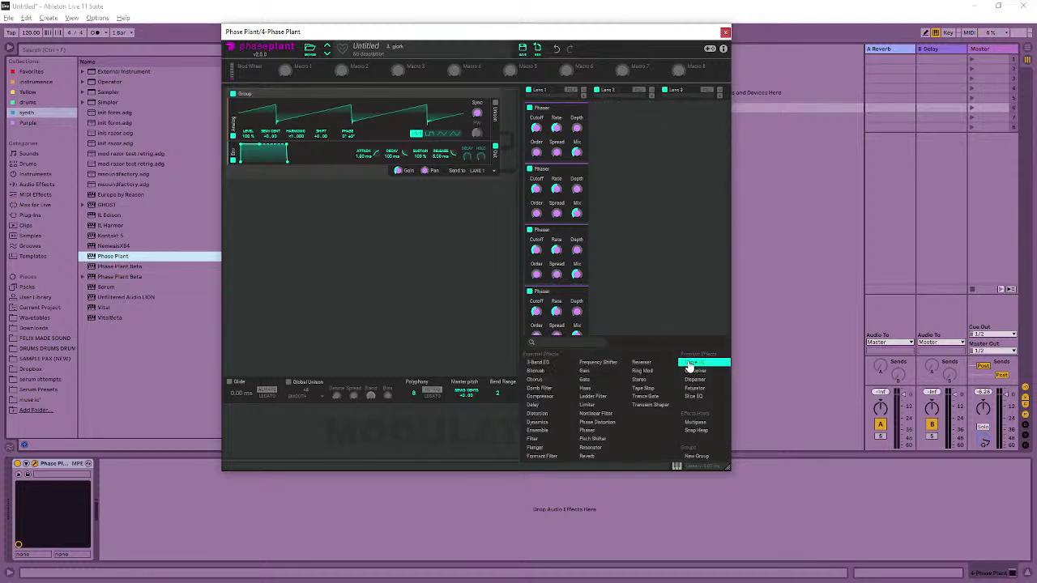
pyautogui.click(664, 273)
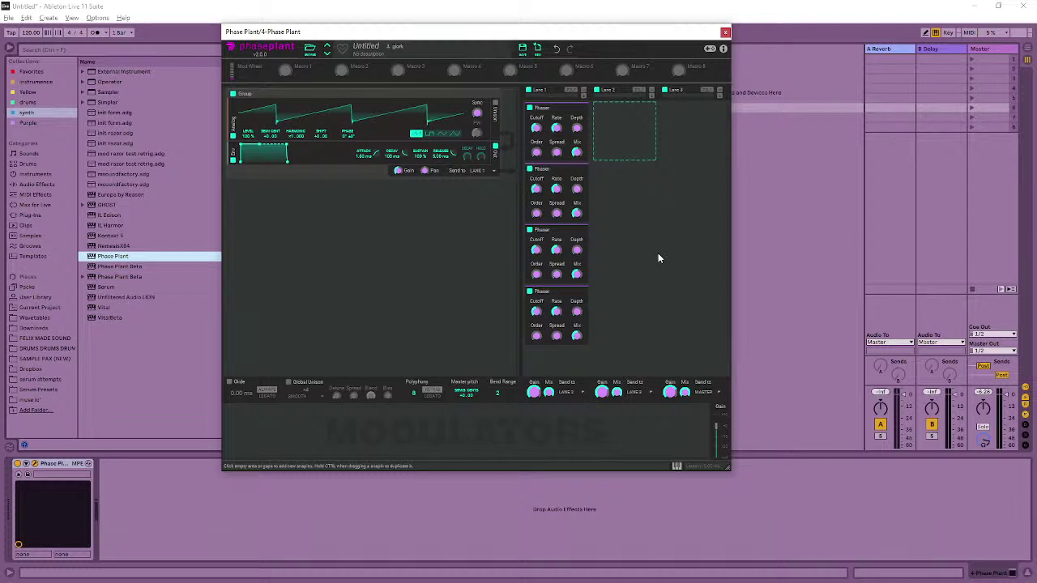
pyautogui.click(725, 32)
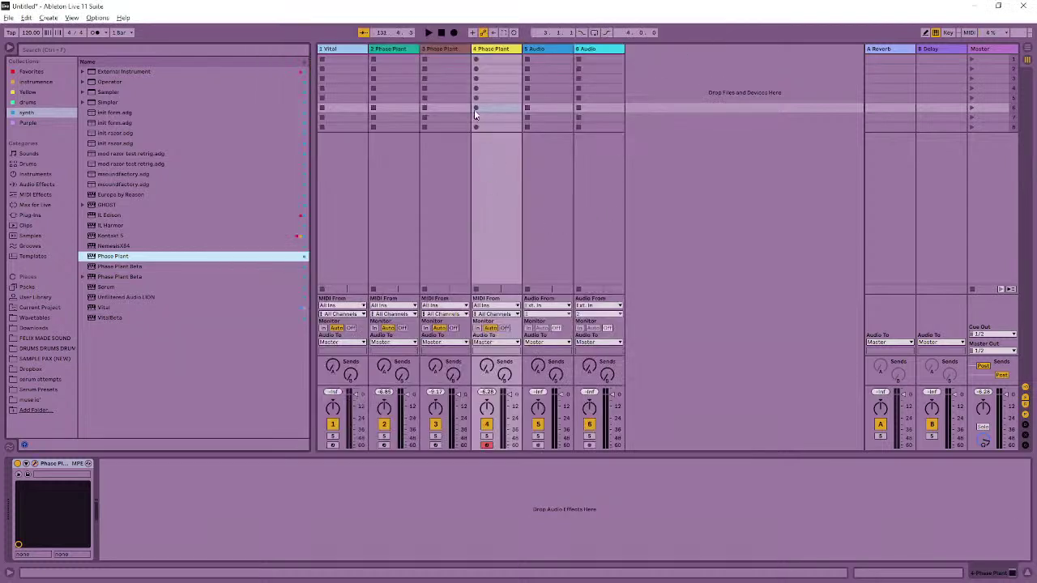
# - Solo and arm the third track and look over its Phase Plant patch, closing the plugin window when finished
pyautogui.click(437, 78)
pyautogui.click(388, 81)
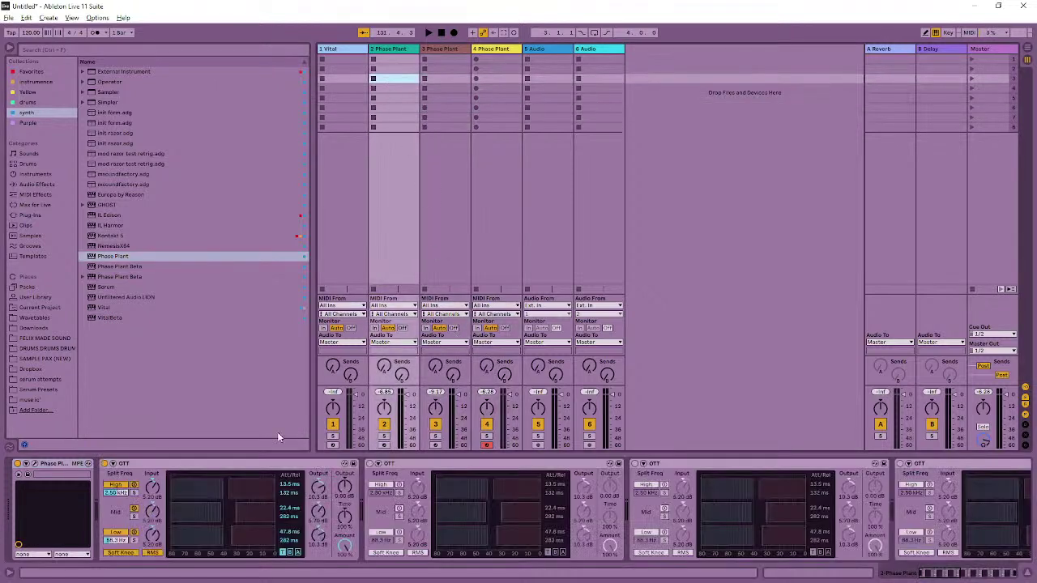
pyautogui.press('Right')
pyautogui.press('Down')
pyautogui.press('Down')
pyautogui.press('Down')
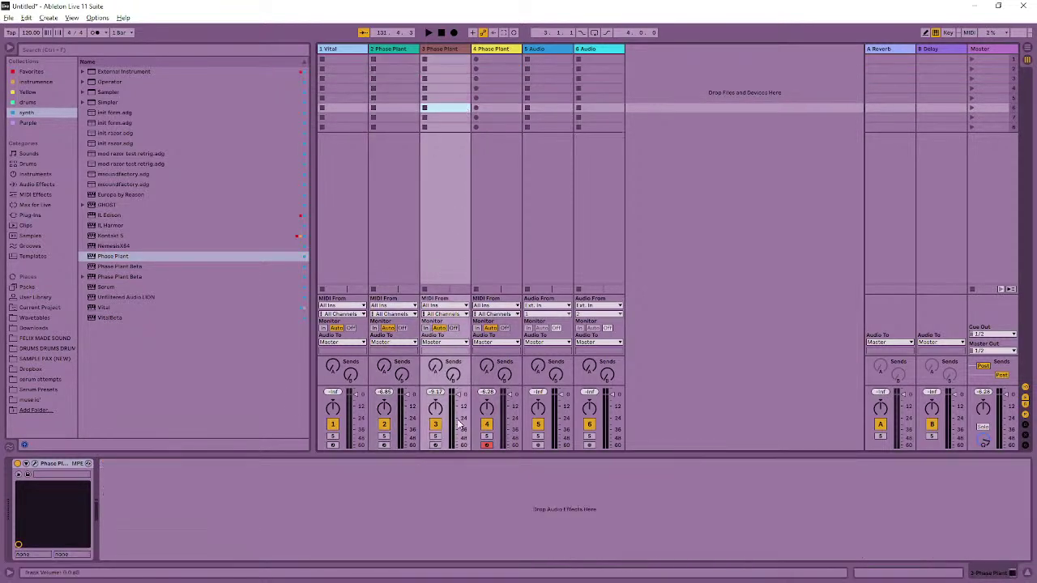
pyautogui.click(435, 438)
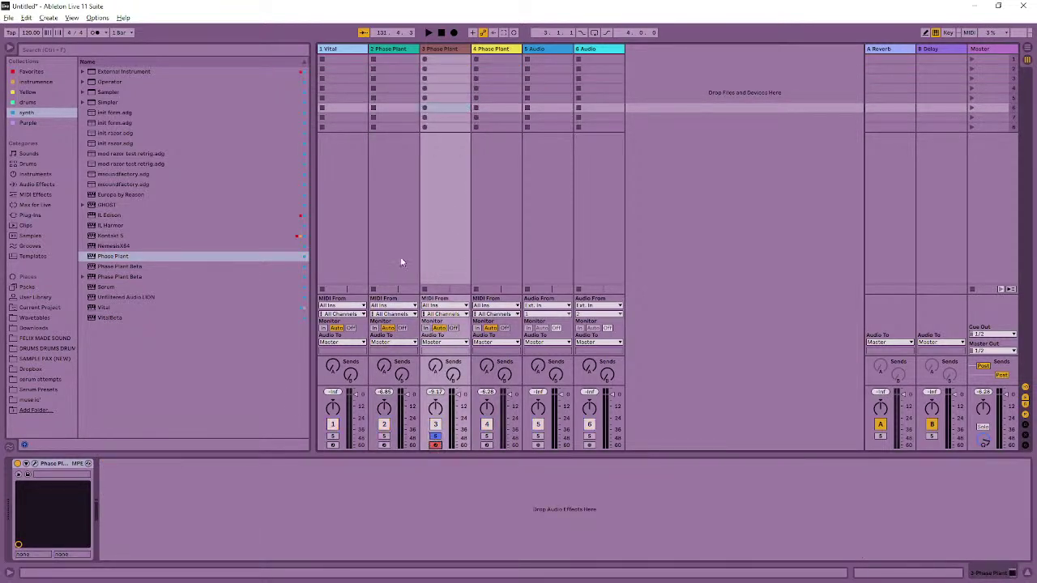
pyautogui.press('Up')
pyautogui.press('Up')
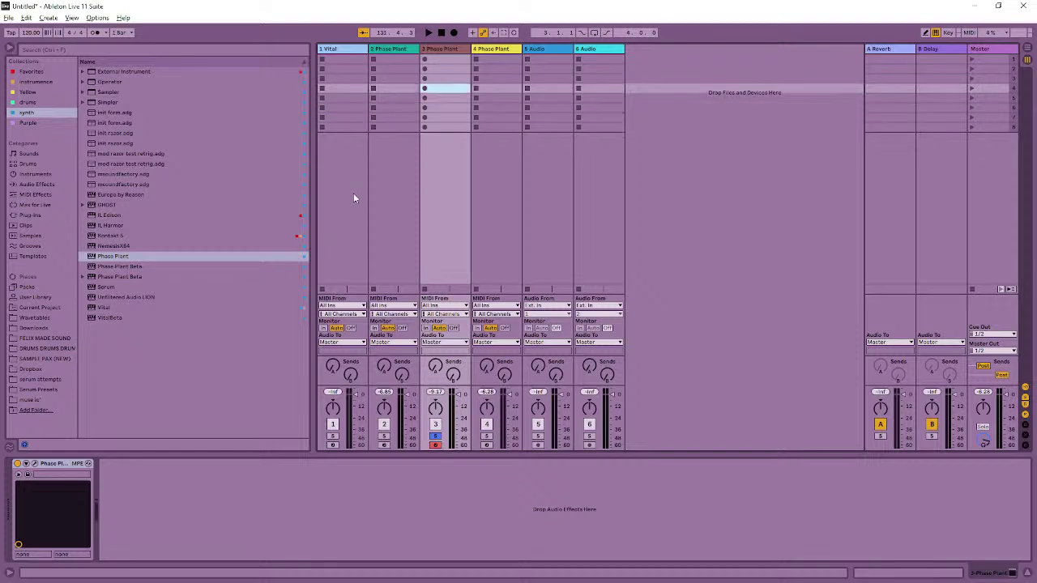
pyautogui.click(35, 465)
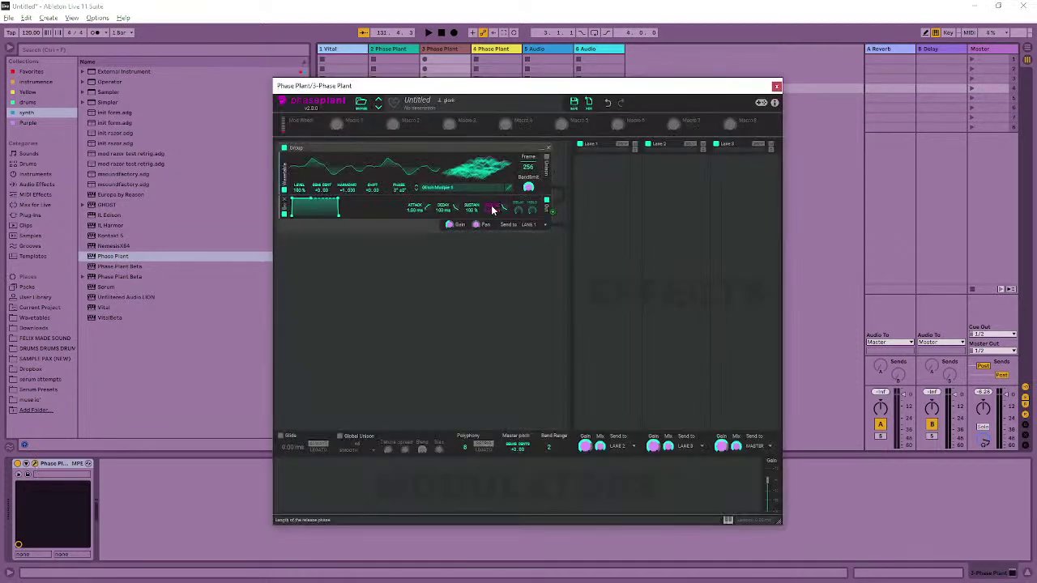
pyautogui.click(776, 86)
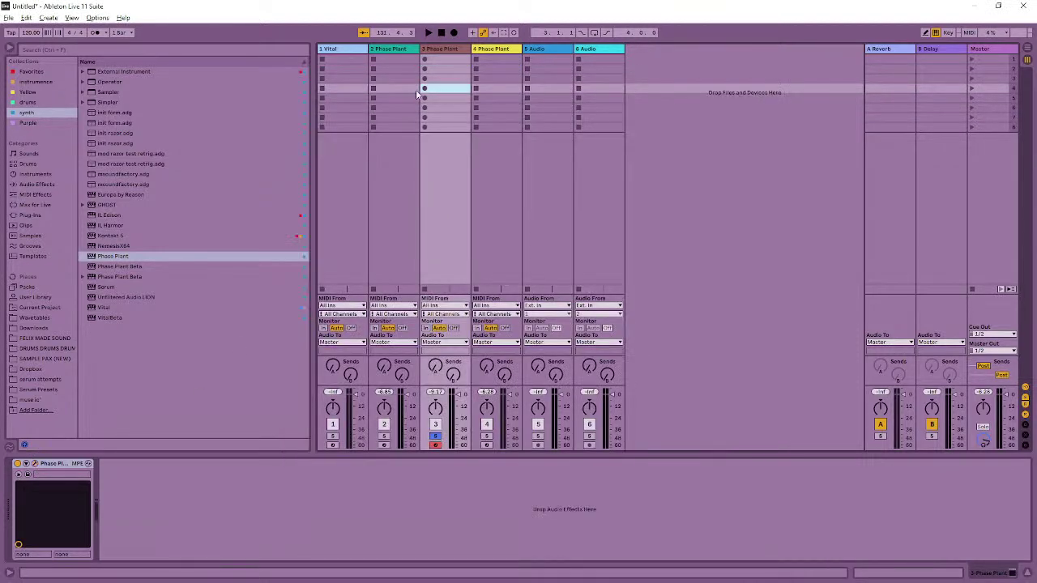
# - Solo and arm the second track and open its Phase Plant
pyautogui.click(398, 90)
pyautogui.click(384, 444)
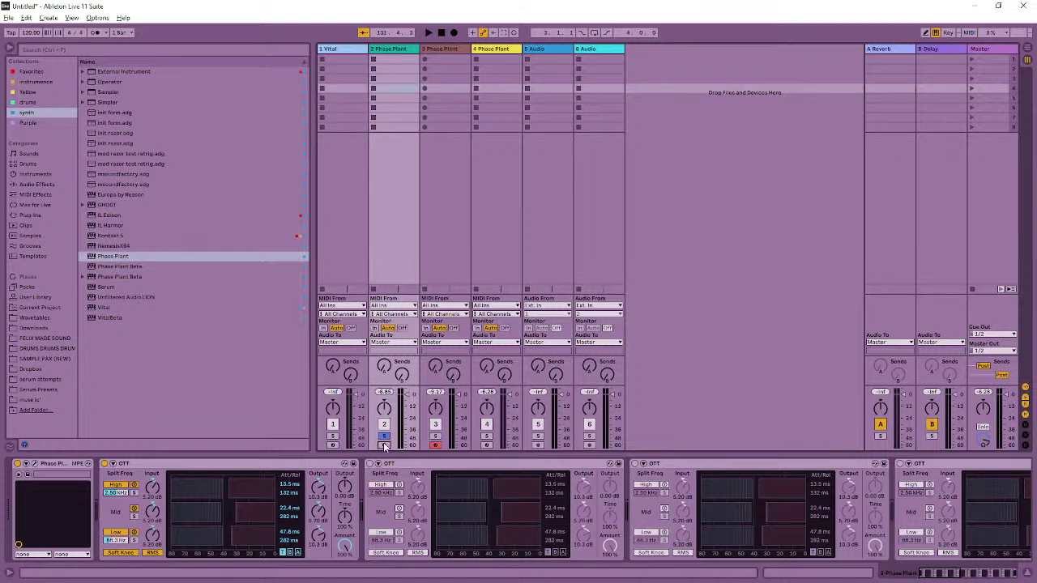
pyautogui.click(35, 465)
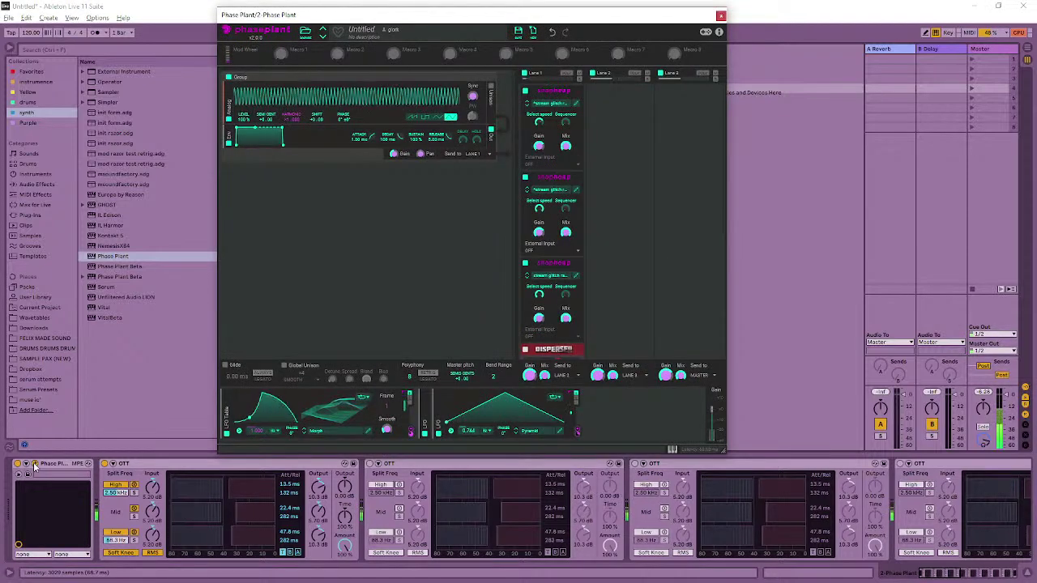
# - Save the first Snap Heap in Lane 1 as a user preset named "stream glitch rack 1v2" and close its editor
pyautogui.click(576, 105)
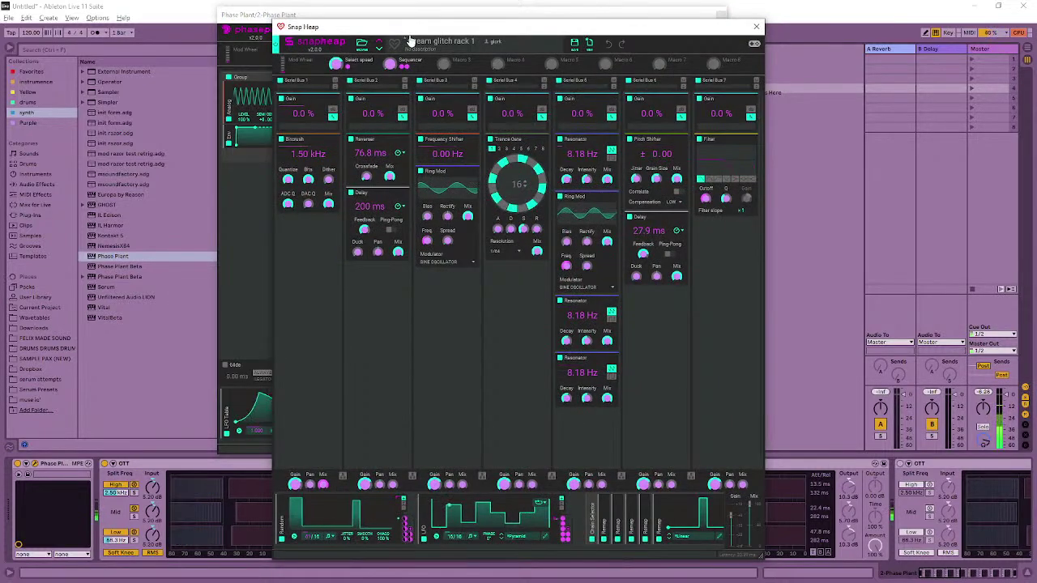
pyautogui.click(577, 50)
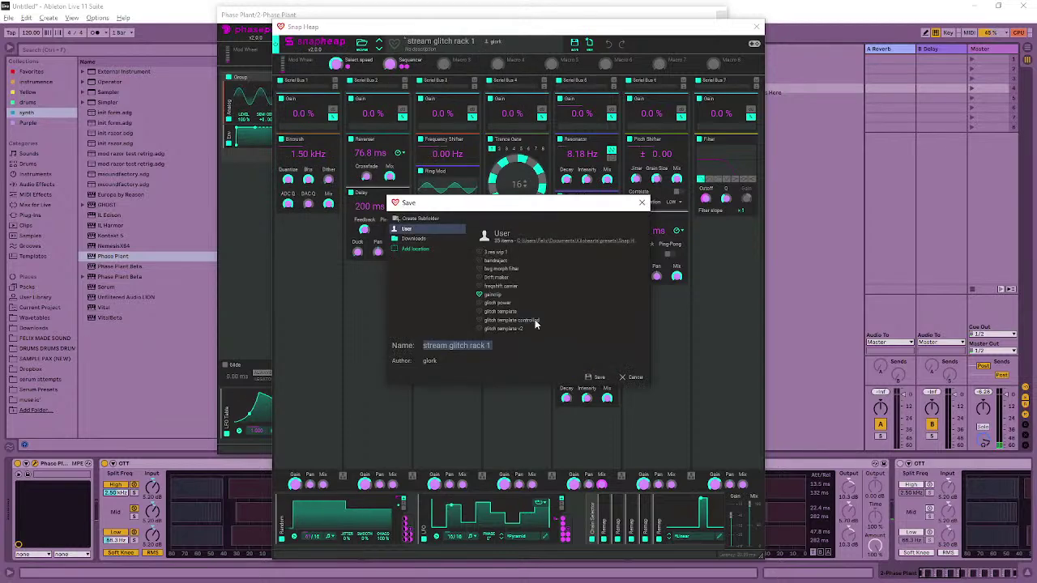
pyautogui.click(510, 348)
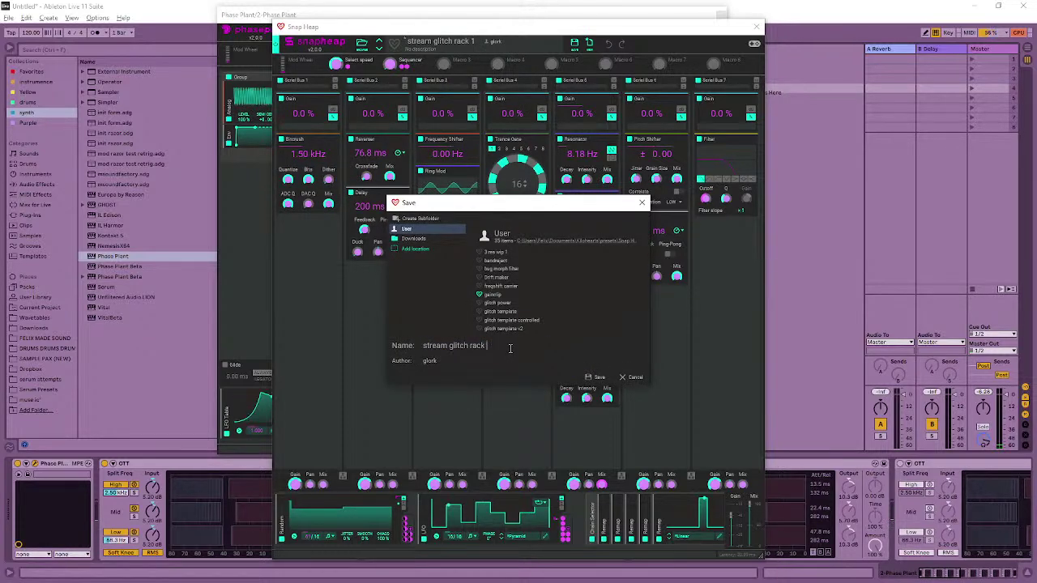
pyautogui.write('v2')
pyautogui.press('Return')
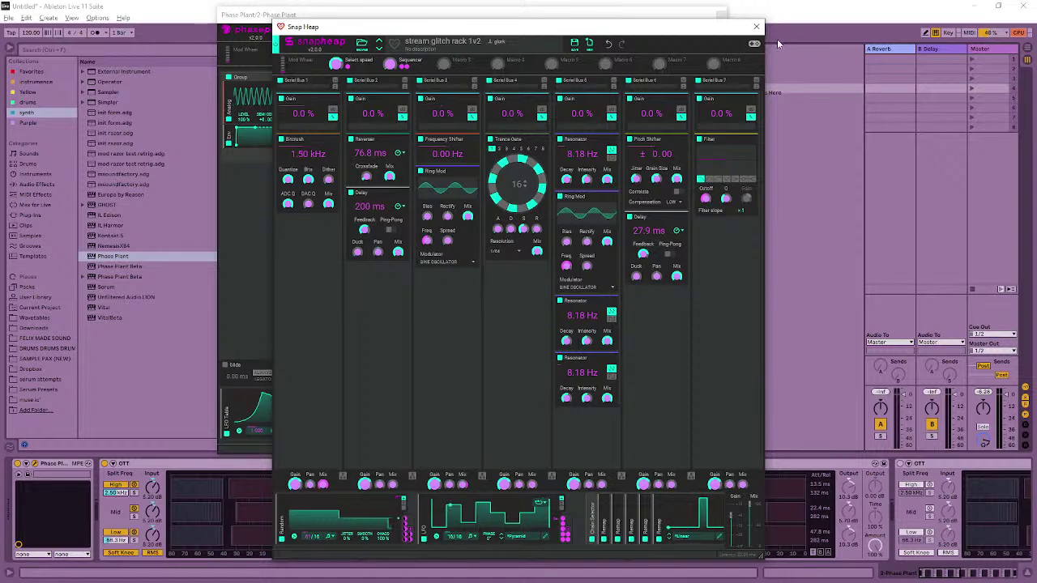
pyautogui.click(758, 26)
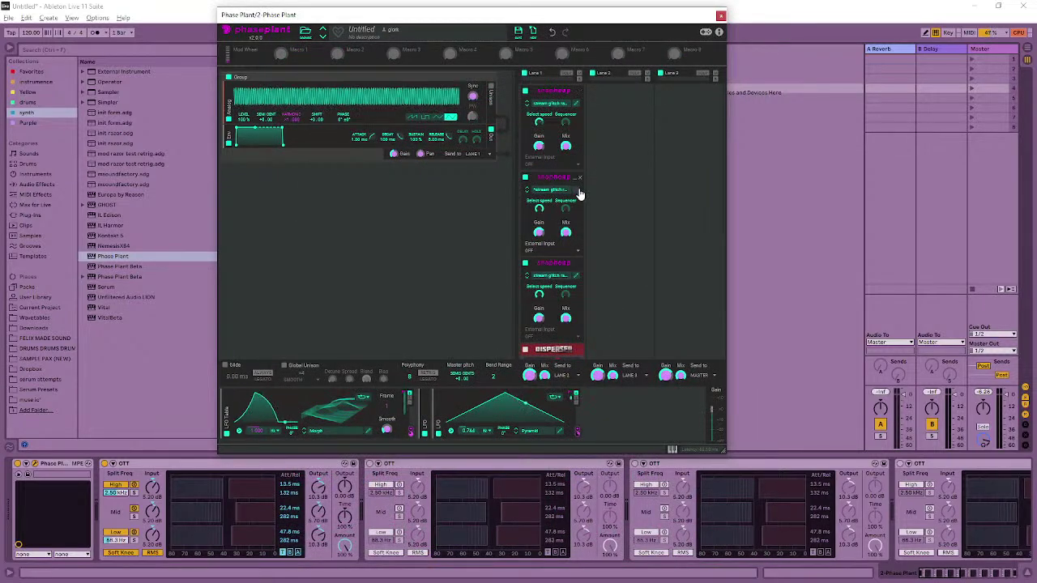
# - Save the second Snap Heap in Lane 1 as a user preset named "stream glitch rack 1v3" and close its editor
pyautogui.click(577, 192)
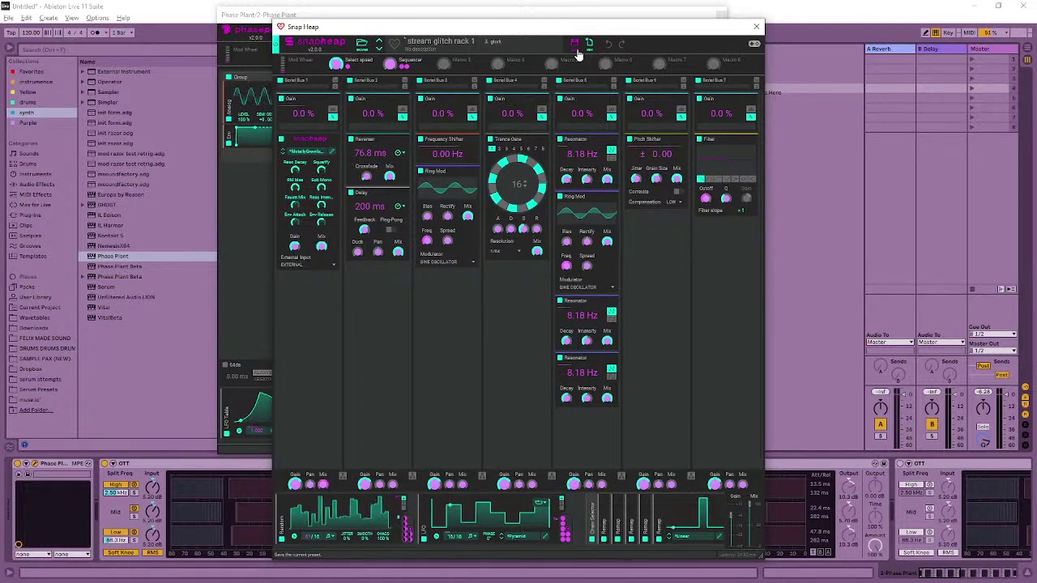
pyautogui.click(575, 45)
pyautogui.click(552, 346)
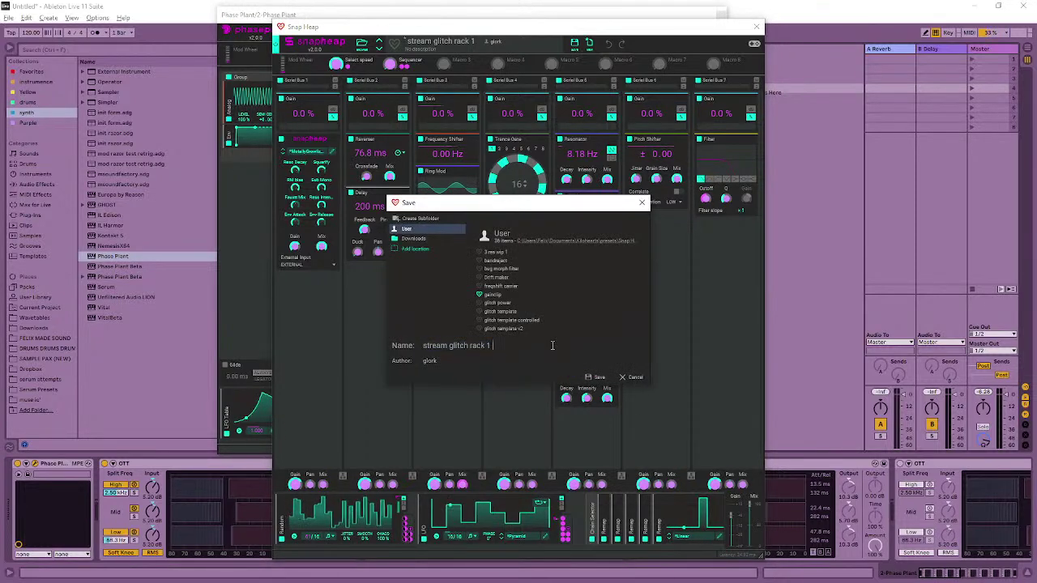
pyautogui.write('1v3')
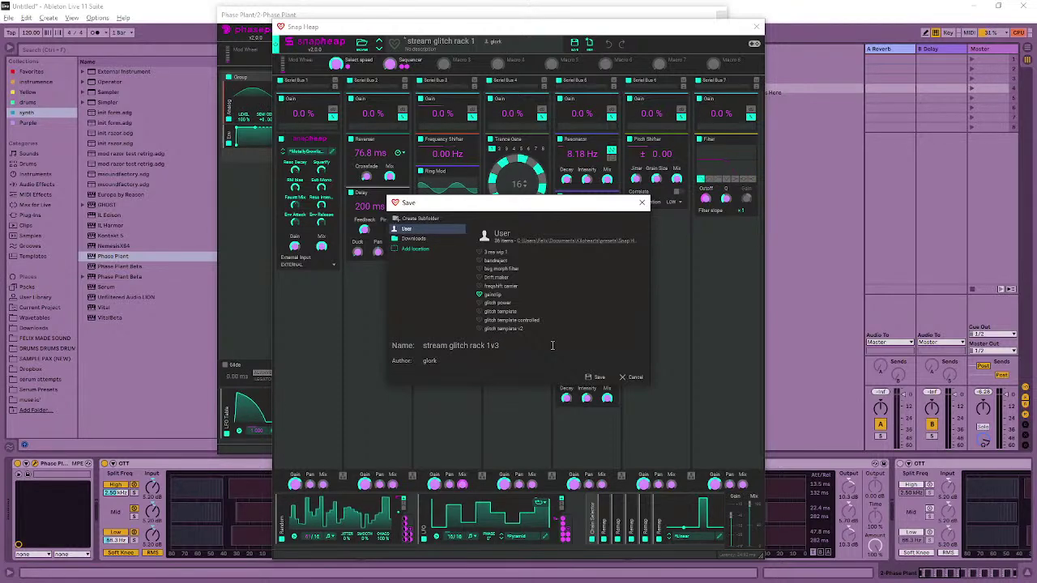
pyautogui.press('Return')
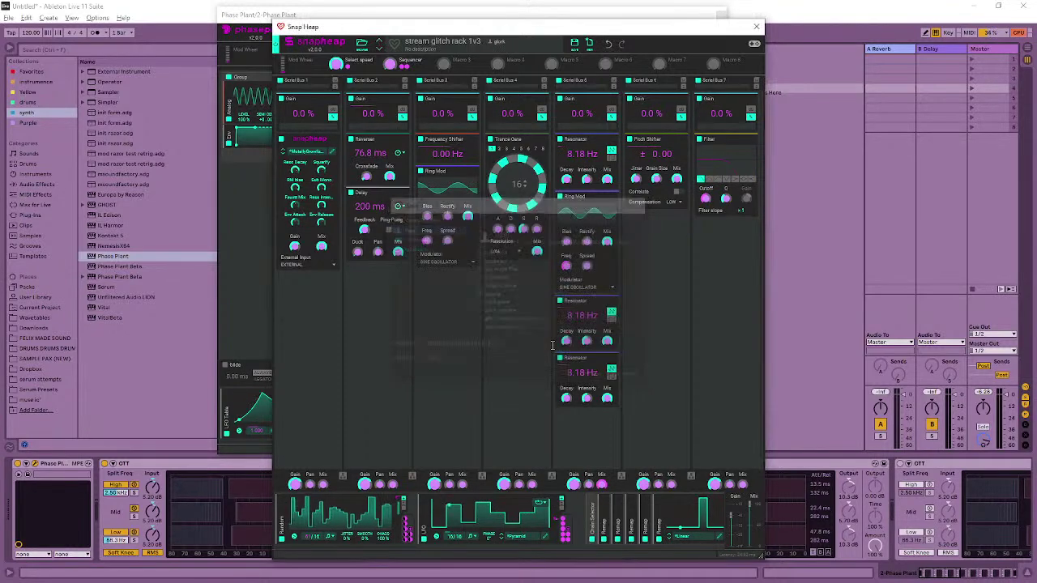
pyautogui.click(756, 26)
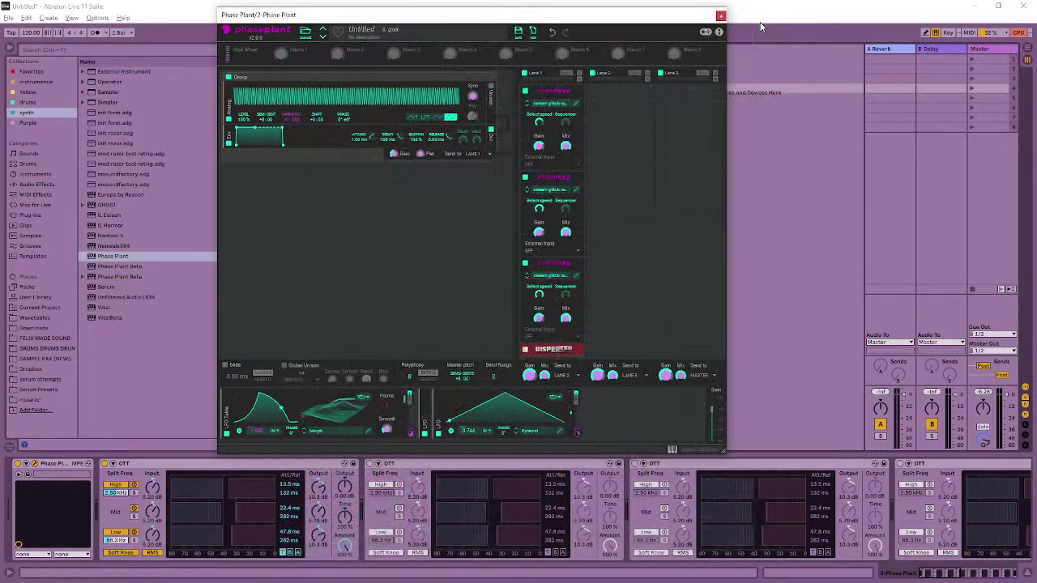
# - Save the third Snap Heap in Lane 1 as user preset "stream glitch rack 1v4" without overwriting 1v3, and close the plugin windows
pyautogui.click(576, 278)
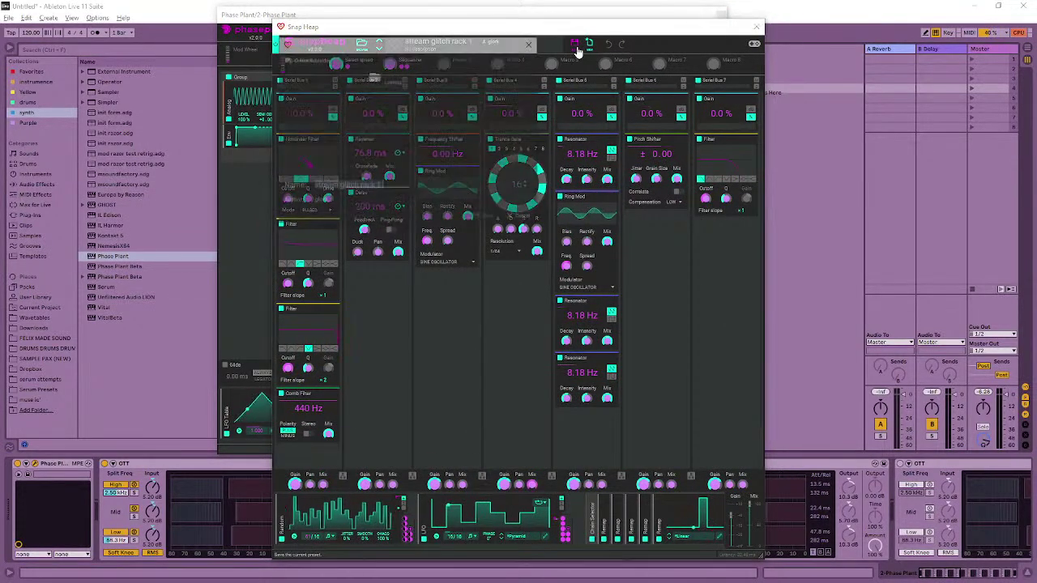
pyautogui.click(576, 44)
pyautogui.press('End')
pyautogui.write('v3')
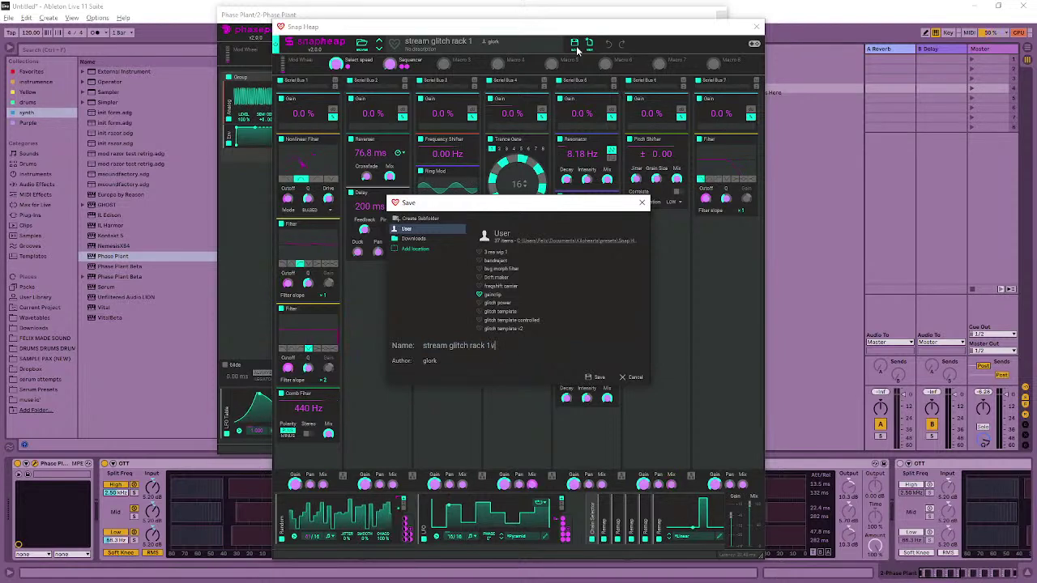
pyautogui.press('Return')
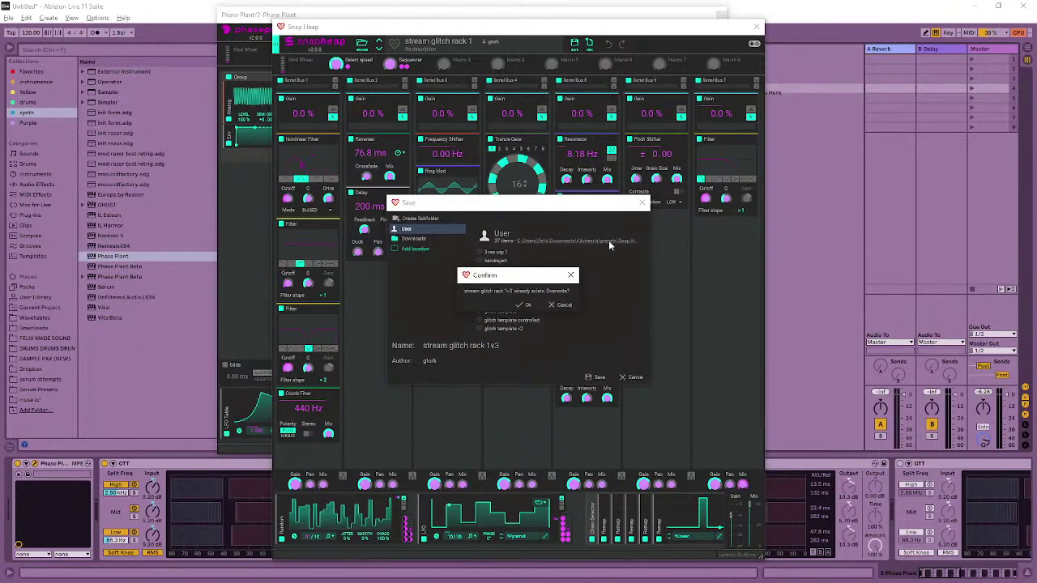
pyautogui.click(566, 306)
pyautogui.press('BackSpace')
pyautogui.write('4')
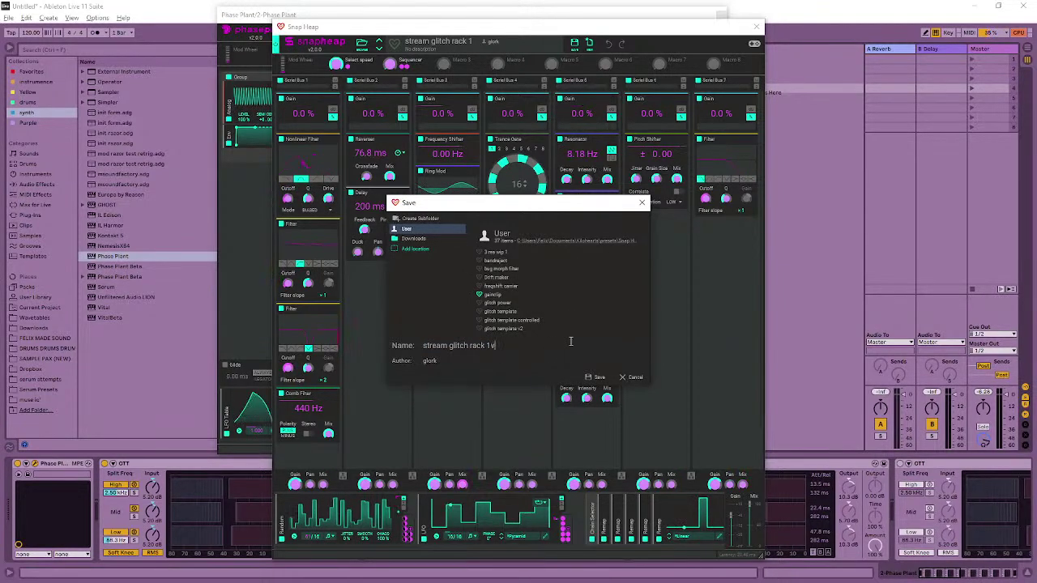
pyautogui.press('Return')
pyautogui.click(756, 26)
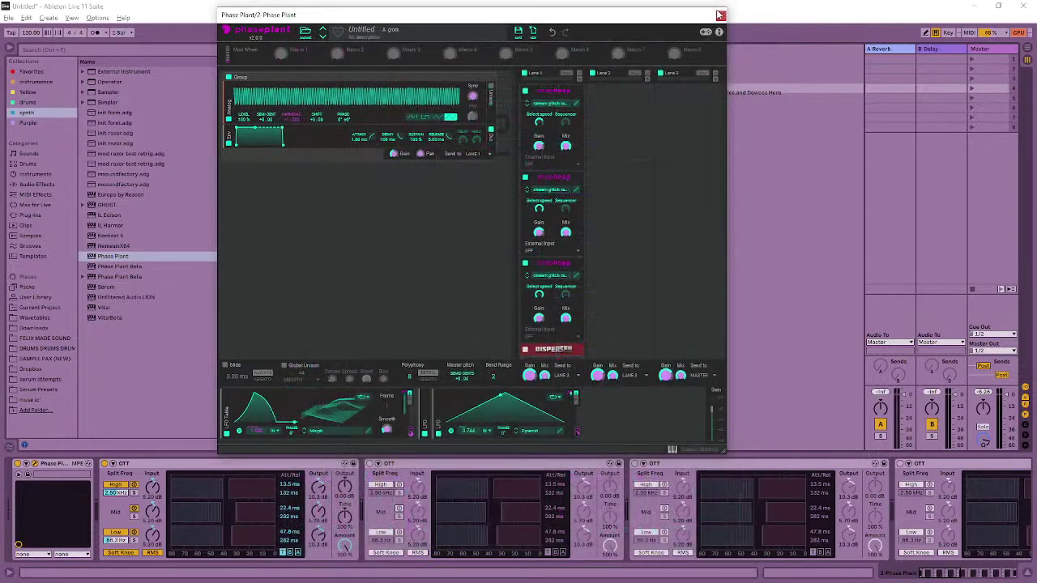
pyautogui.click(723, 15)
# - Enable the second Snap Heap on the Vital track and show its plugin window
pyautogui.click(350, 70)
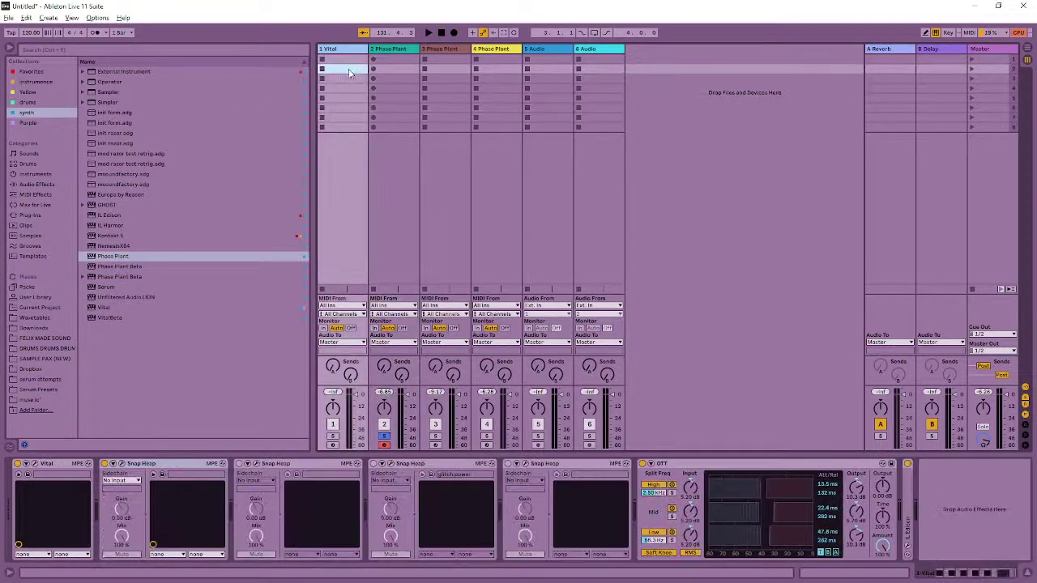
pyautogui.click(241, 469)
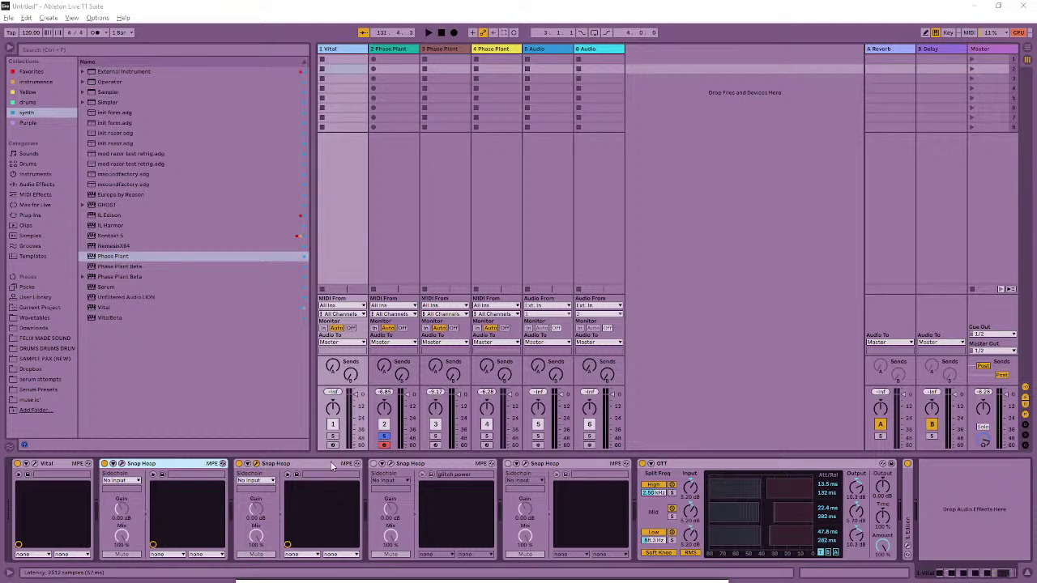
pyautogui.hotkey('ctrl', 'alt', 'p')
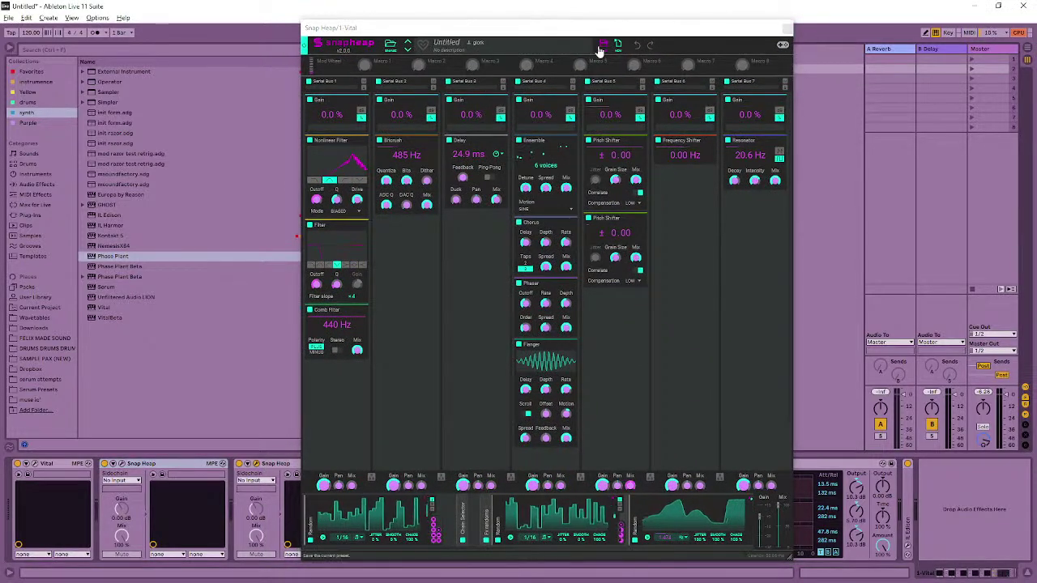
# - Browse the Snap Heap's user presets, try "stream glitch rack 1v4" and load "stream glitch rack 1v2" instead
pyautogui.click(389, 43)
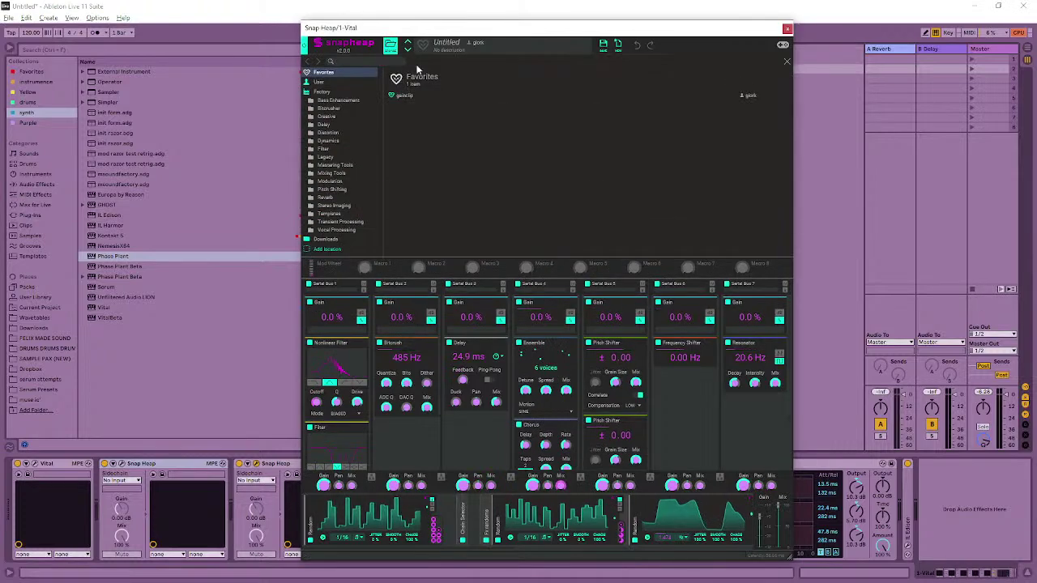
pyautogui.click(338, 85)
pyautogui.scroll(-3, 432, 182)
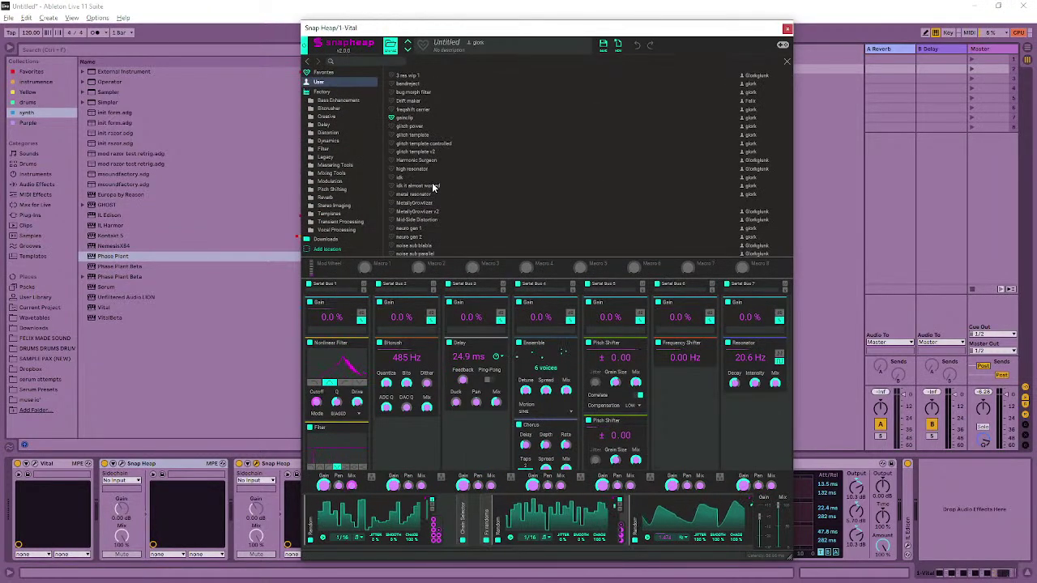
pyautogui.scroll(-1, 420, 179)
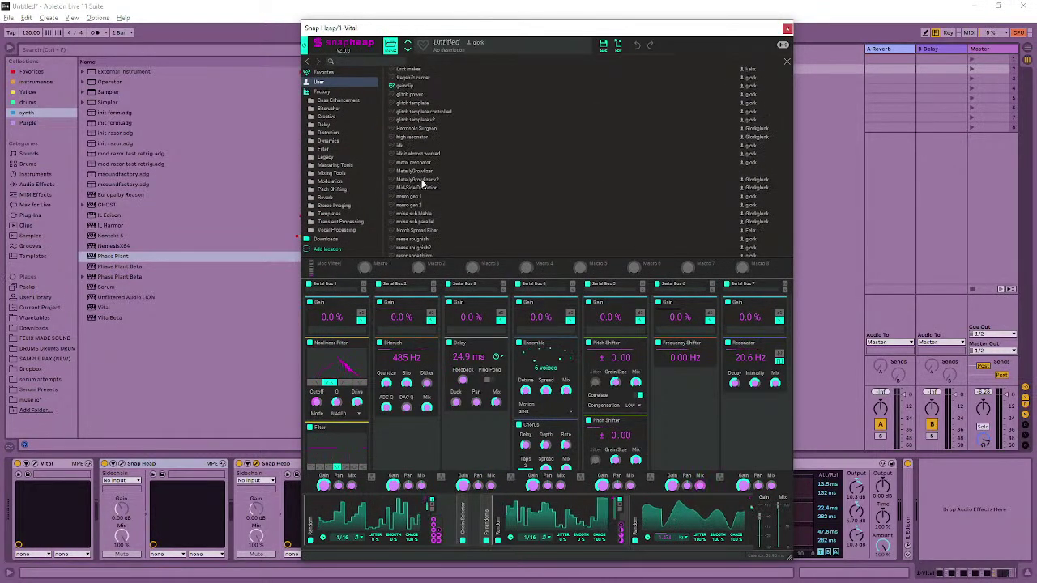
pyautogui.scroll(-3, 422, 182)
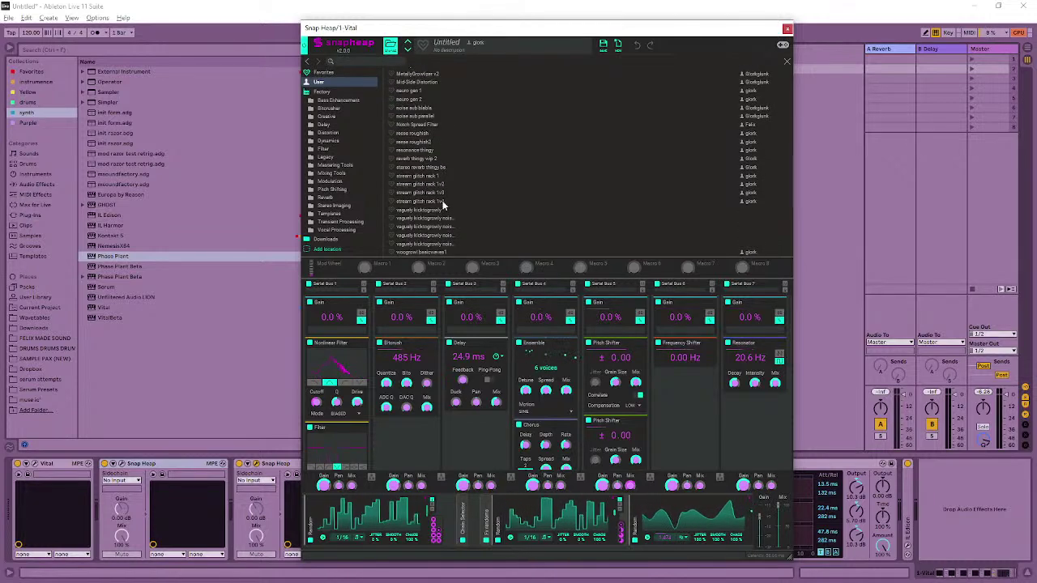
pyautogui.click(430, 201)
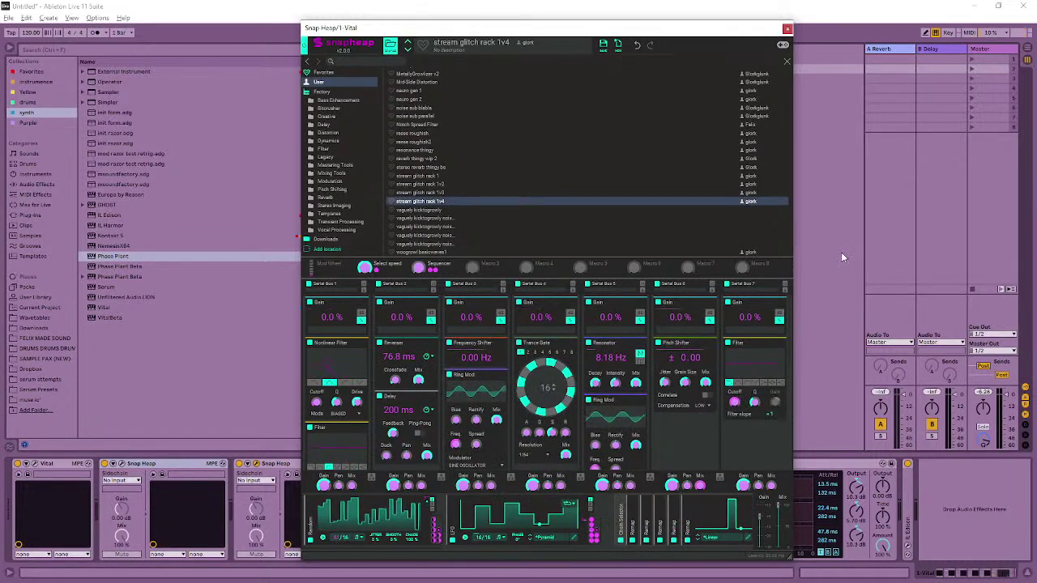
pyautogui.click(464, 184)
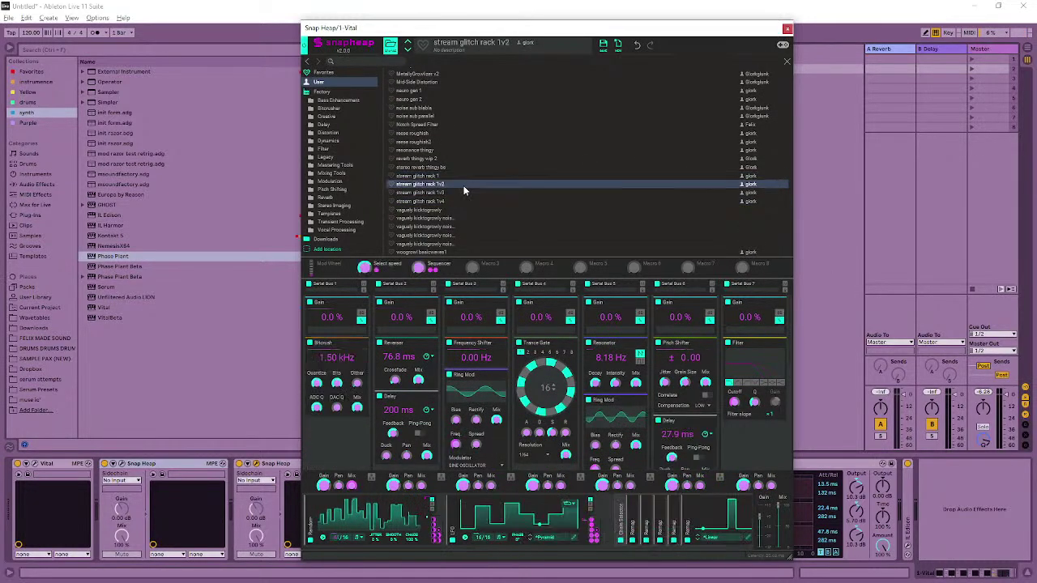
# - Close the Snap Heap window, then solo and arm the Vital track to hear it through the loaded glitch rack
pyautogui.click(825, 262)
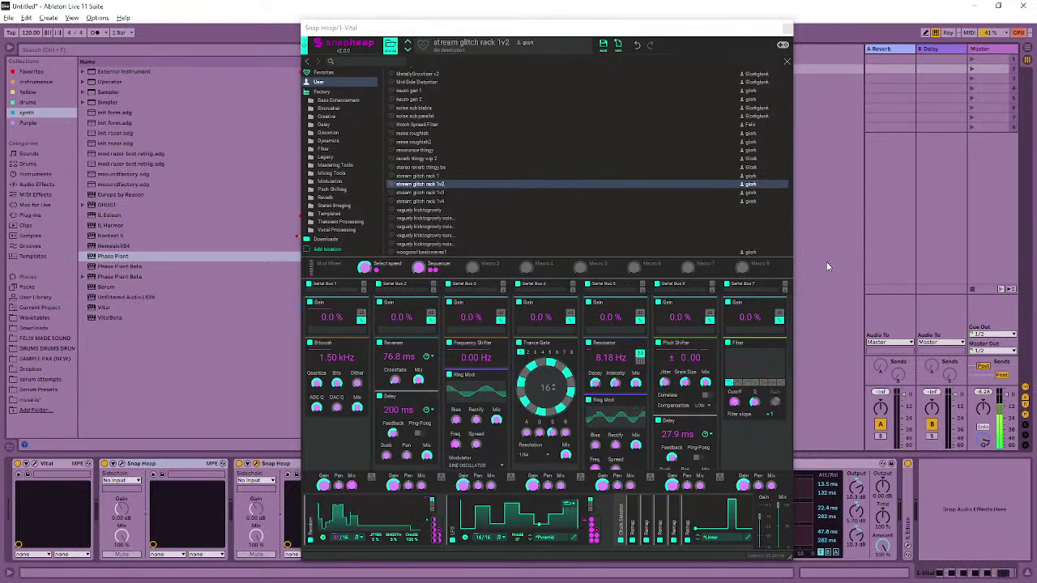
pyautogui.click(788, 29)
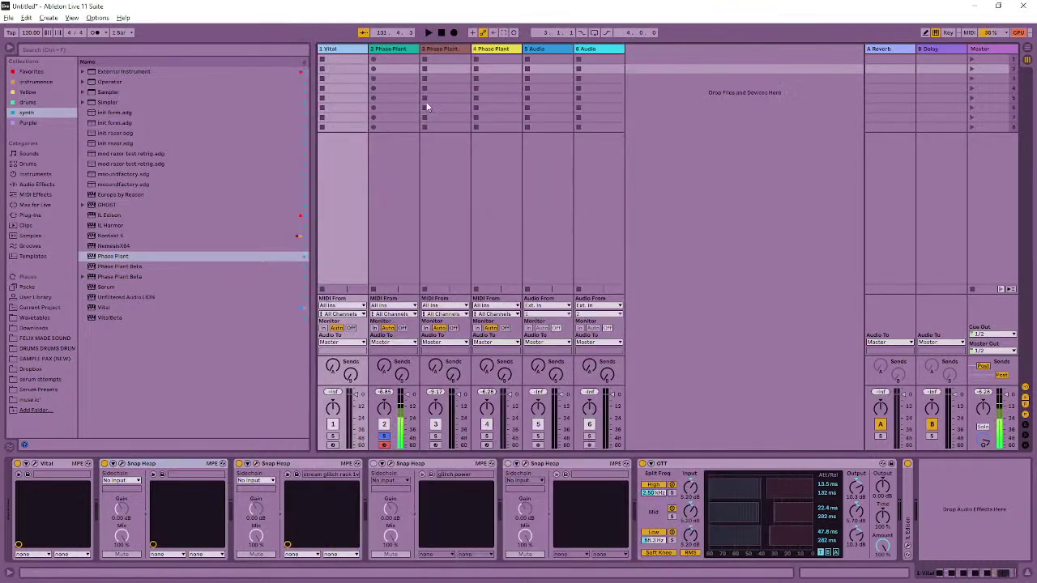
pyautogui.click(335, 444)
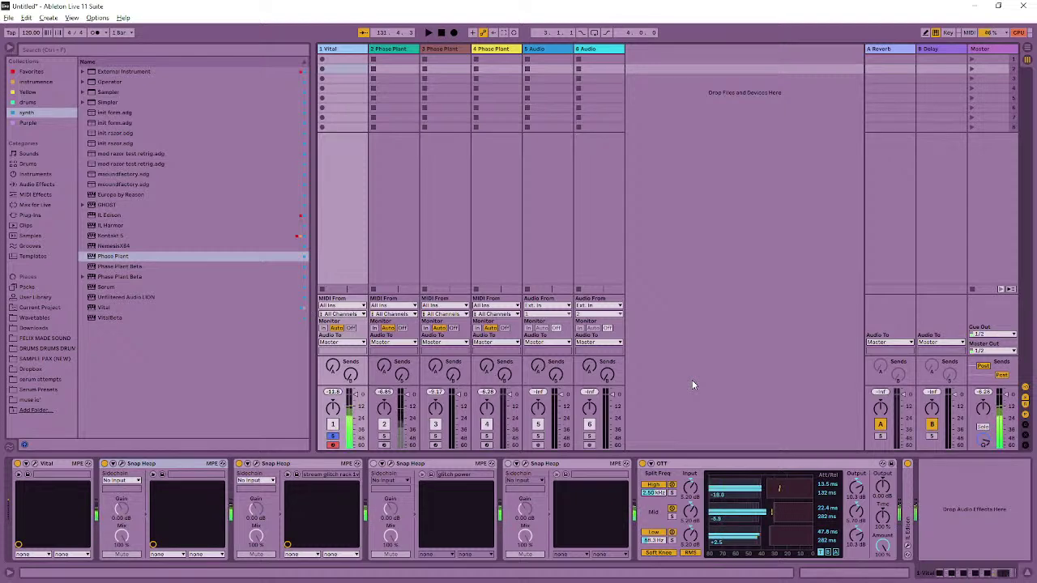
# - Inspect the "stream glitch rack 1v2" Snap Heap on the Vital track while the sound plays, and close its window
pyautogui.click(256, 465)
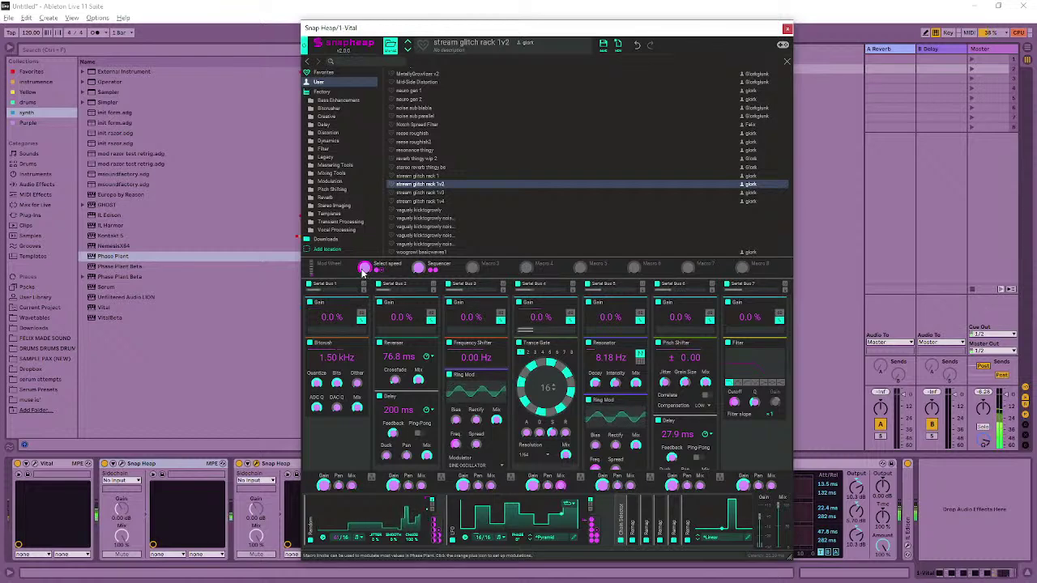
pyautogui.click(787, 29)
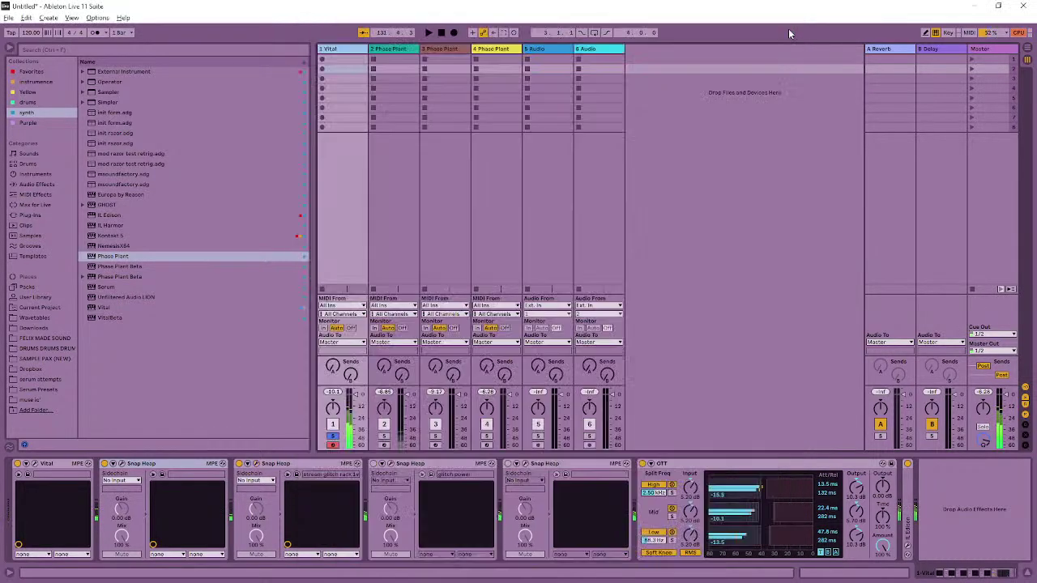
pyautogui.click(256, 465)
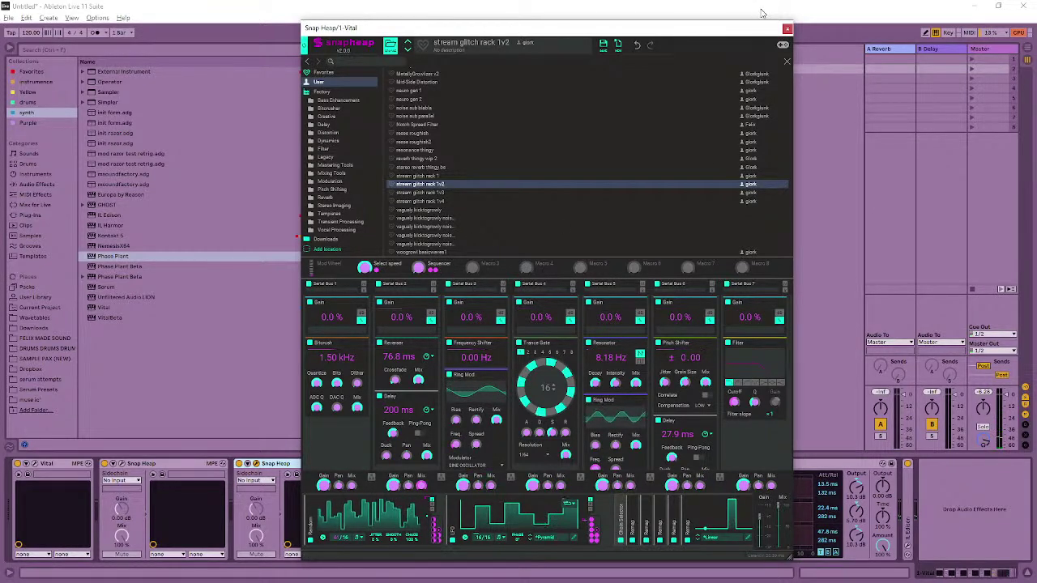
pyautogui.click(786, 28)
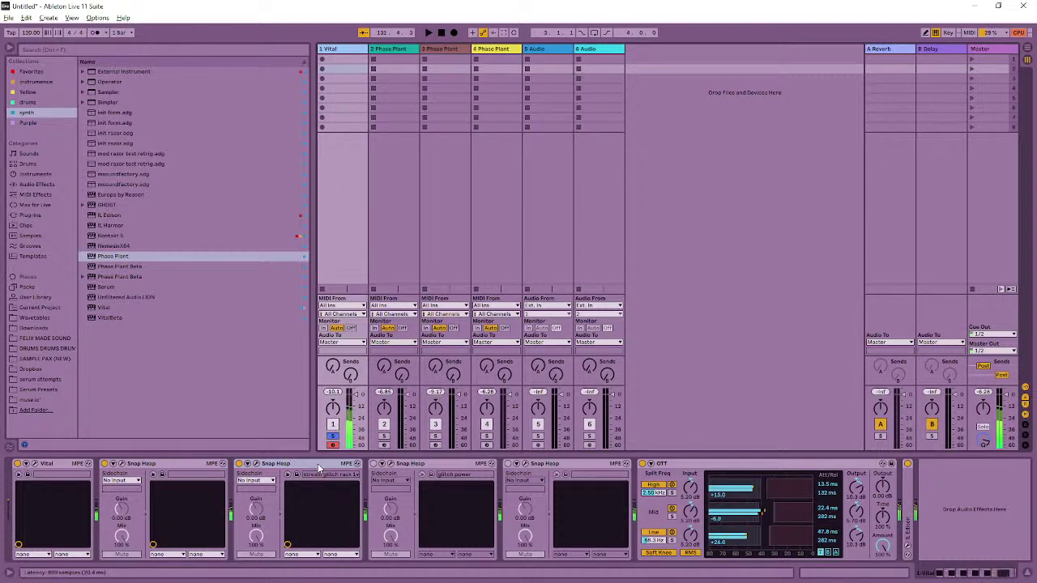
# - Insert Uhbik-G from the Favorites collection between the last Snap Heap and OTT on the Vital track
pyautogui.click(31, 71)
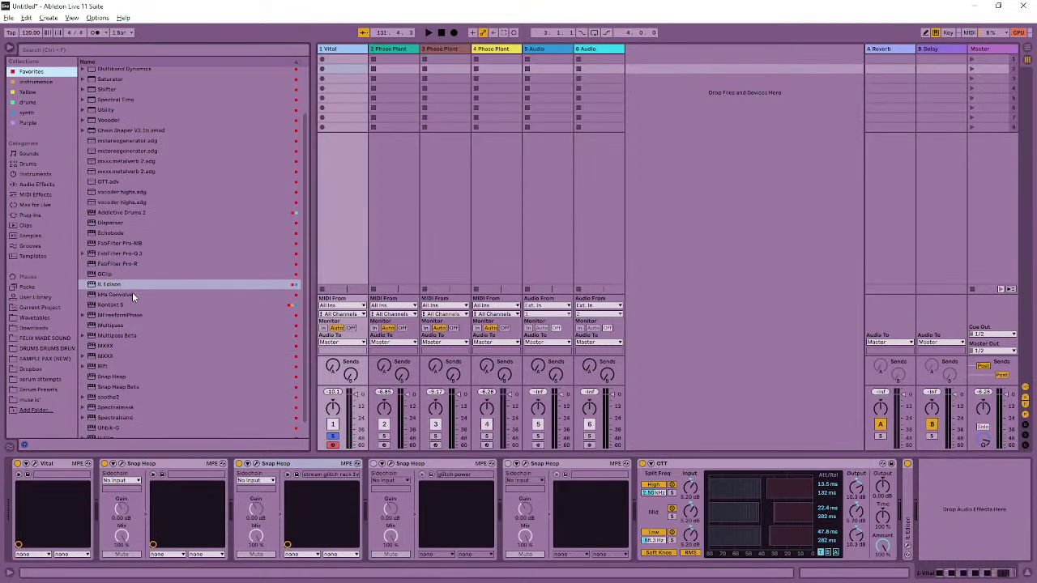
pyautogui.scroll(-3, 109, 322)
pyautogui.click(118, 412)
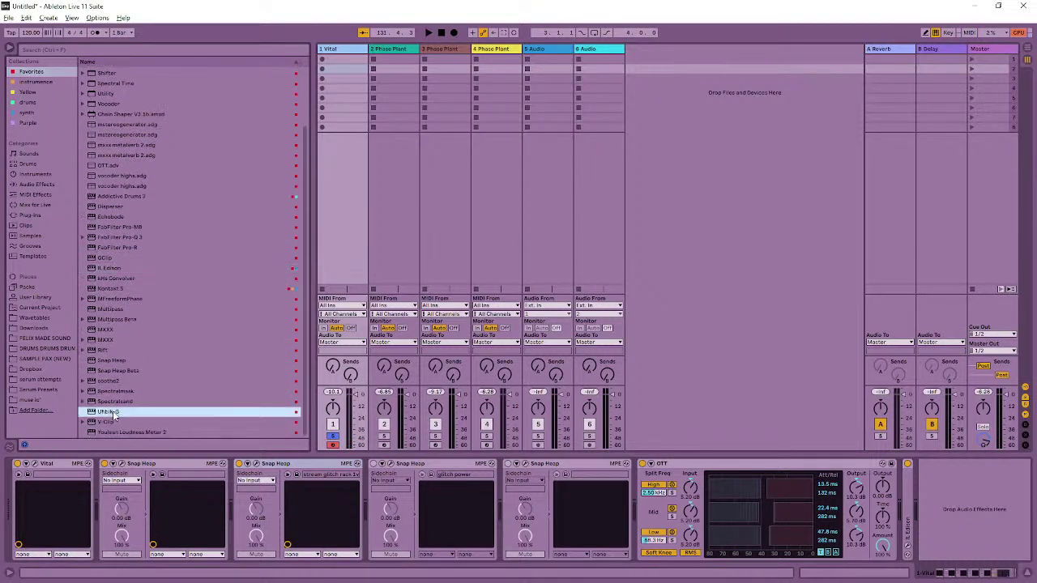
pyautogui.moveTo(658, 510); pyautogui.dragTo(657, 510)
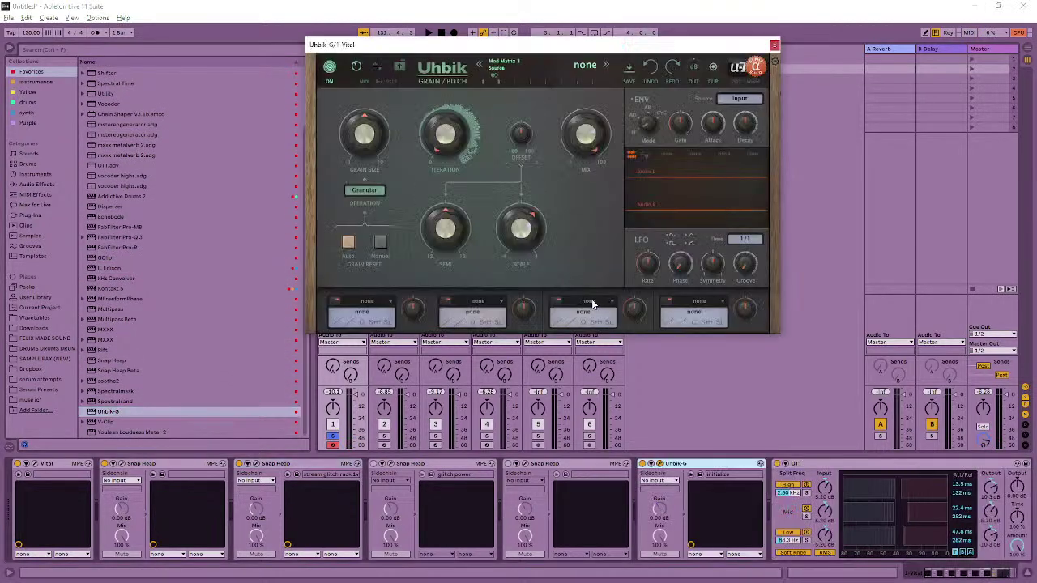
# - Assign GDad1: Scaling to the horizontal axis and GDad1: GrainSize to the vertical axis of Uhbik-G's XY pad
pyautogui.click(706, 555)
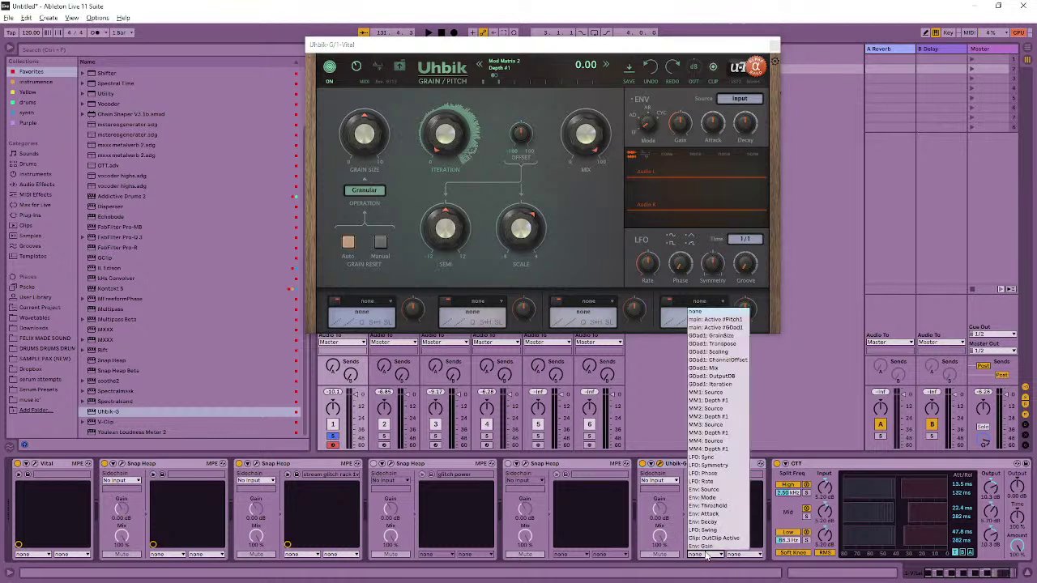
pyautogui.click(731, 353)
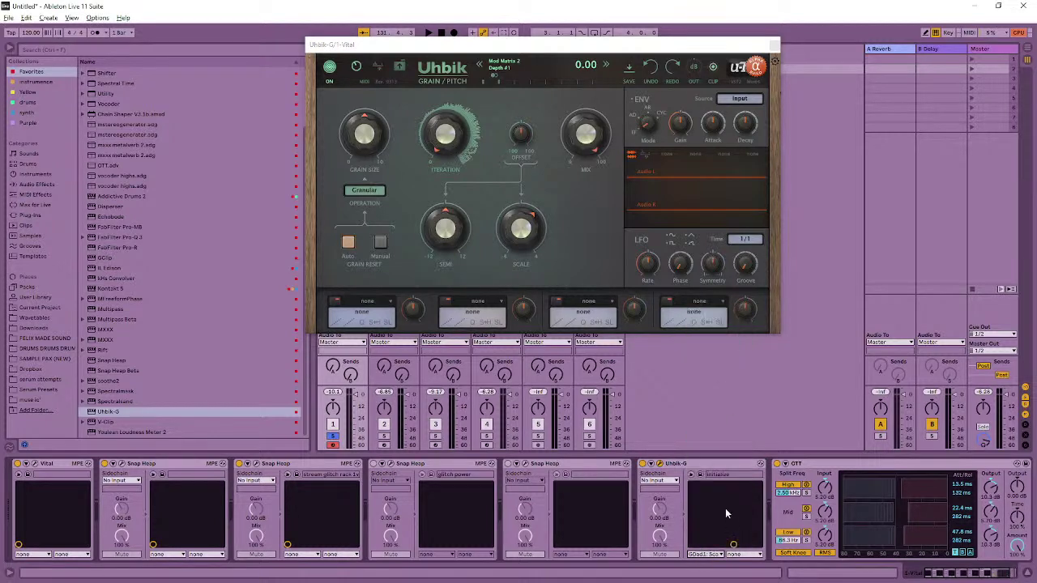
pyautogui.click(739, 555)
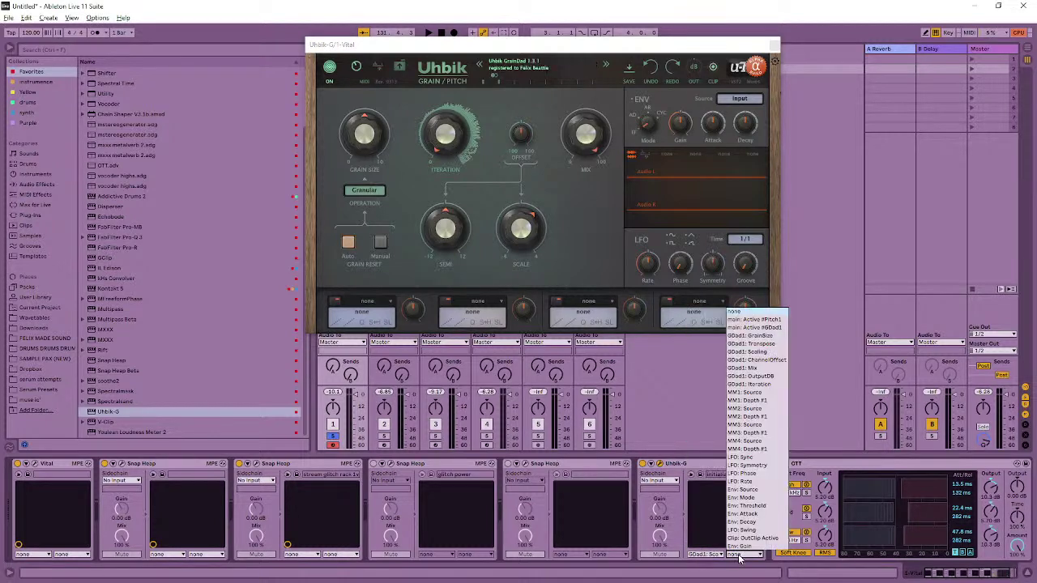
pyautogui.click(769, 336)
pyautogui.press('space')
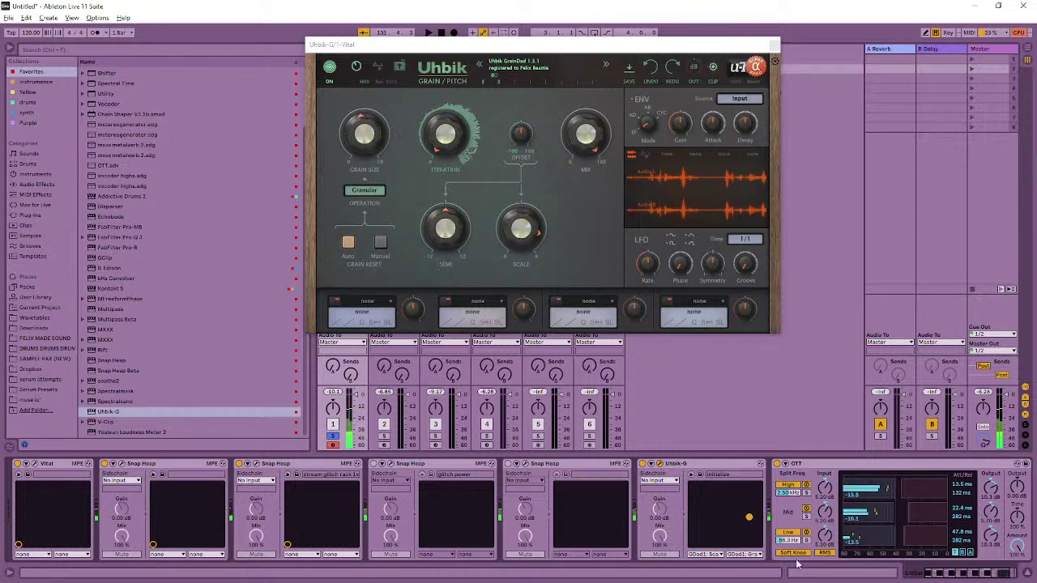
# - Enable the "glitch power" Snap Heap, unfold IL Edison at the chain's end and record the output in its window
pyautogui.click(965, 574)
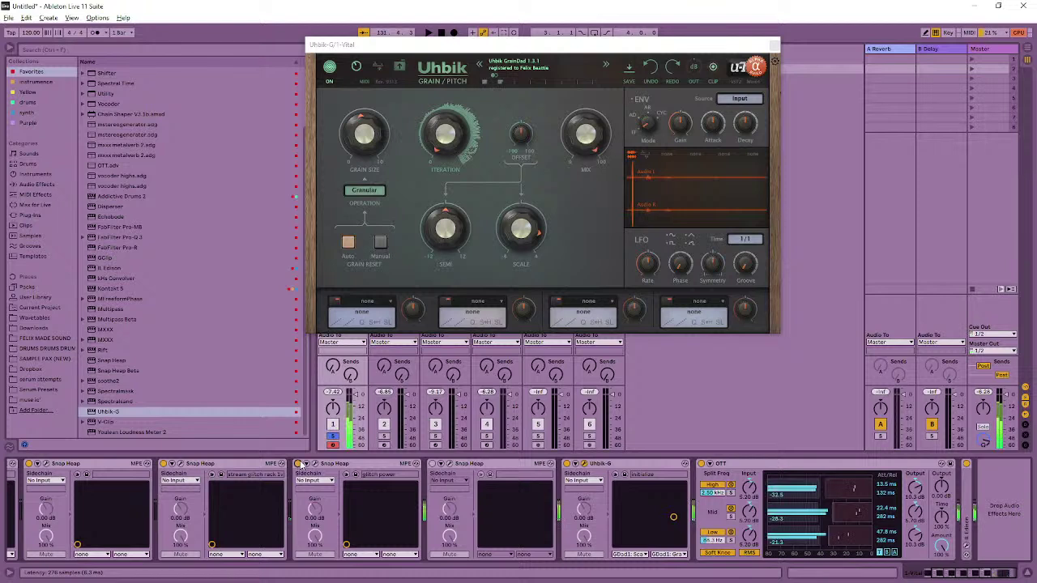
pyautogui.doubleClick(968, 485)
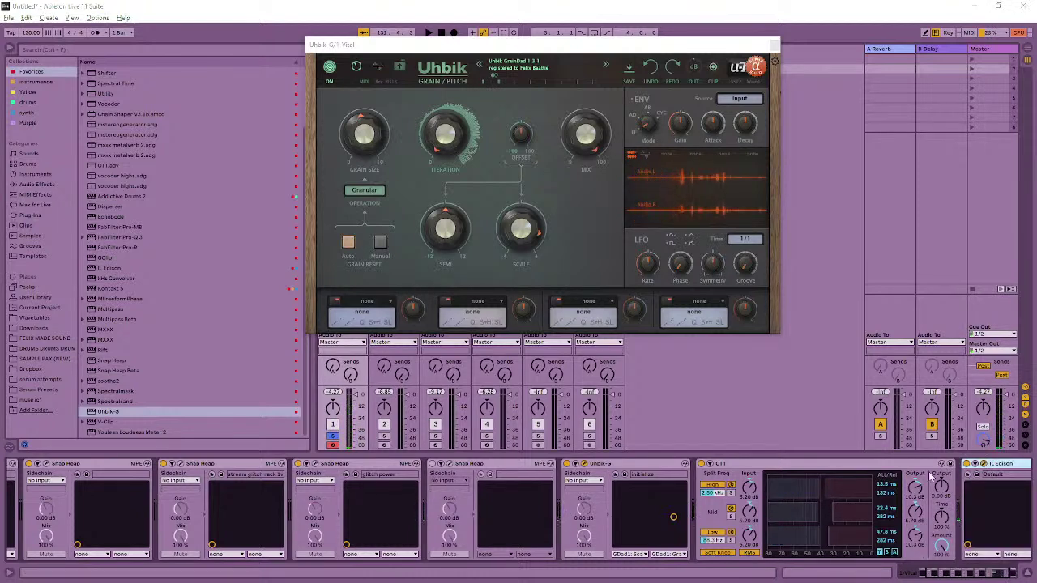
pyautogui.moveTo(404, 289); pyautogui.dragTo(423, 59)
pyautogui.click(404, 289)
pyautogui.click(645, 539)
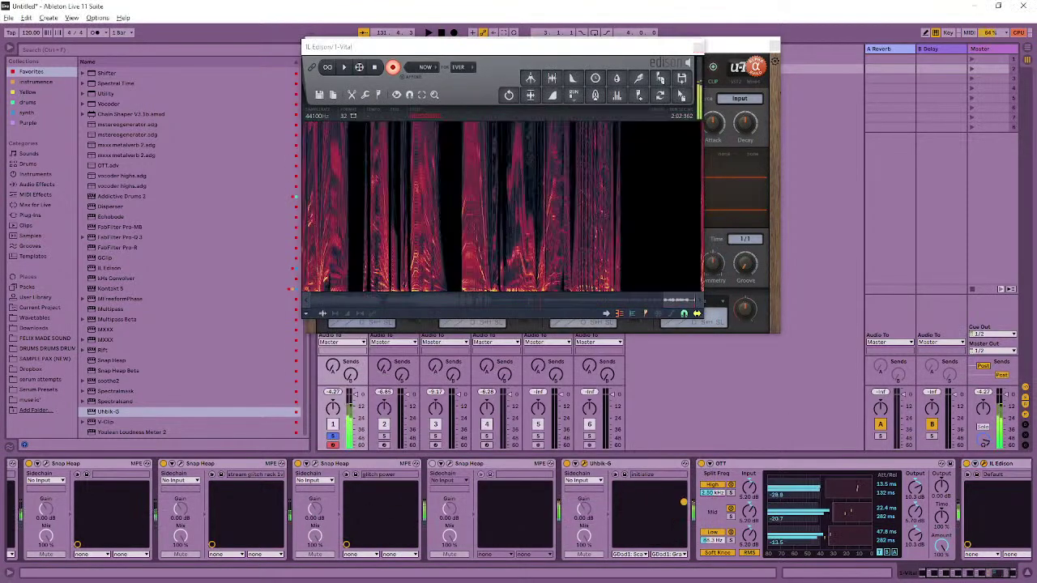
# - Sweep Uhbik-G's scaling and grain size around the XY pad while Edison records the glitch sounds
pyautogui.moveTo(680, 512)
pyautogui.mouseDown()
pyautogui.moveTo(656, 493)
pyautogui.moveTo(632, 500)
pyautogui.moveTo(665, 521)
pyautogui.moveTo(666, 498)
pyautogui.moveTo(616, 491)
pyautogui.moveTo(666, 494)
pyautogui.moveTo(675, 513)
pyautogui.moveTo(673, 491)
pyautogui.moveTo(652, 493)
pyautogui.moveTo(646, 522)
pyautogui.moveTo(671, 543)
pyautogui.moveTo(621, 523)
pyautogui.moveTo(683, 494)
pyautogui.moveTo(633, 494)
pyautogui.moveTo(678, 532)
pyautogui.moveTo(628, 535)
pyautogui.moveTo(675, 501)
pyautogui.mouseUp()
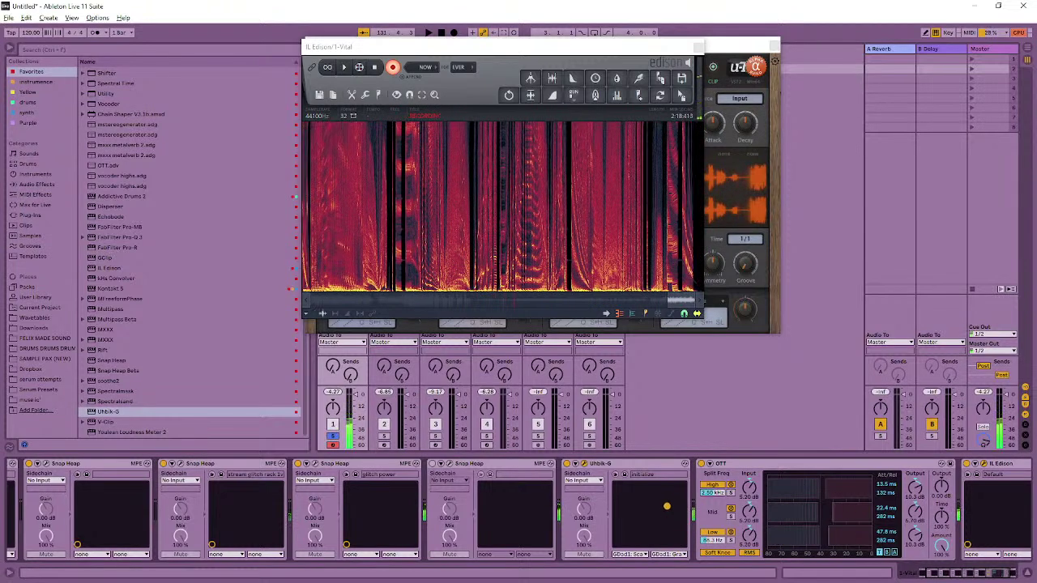
pyautogui.moveTo(669, 508); pyautogui.dragTo(623, 523)
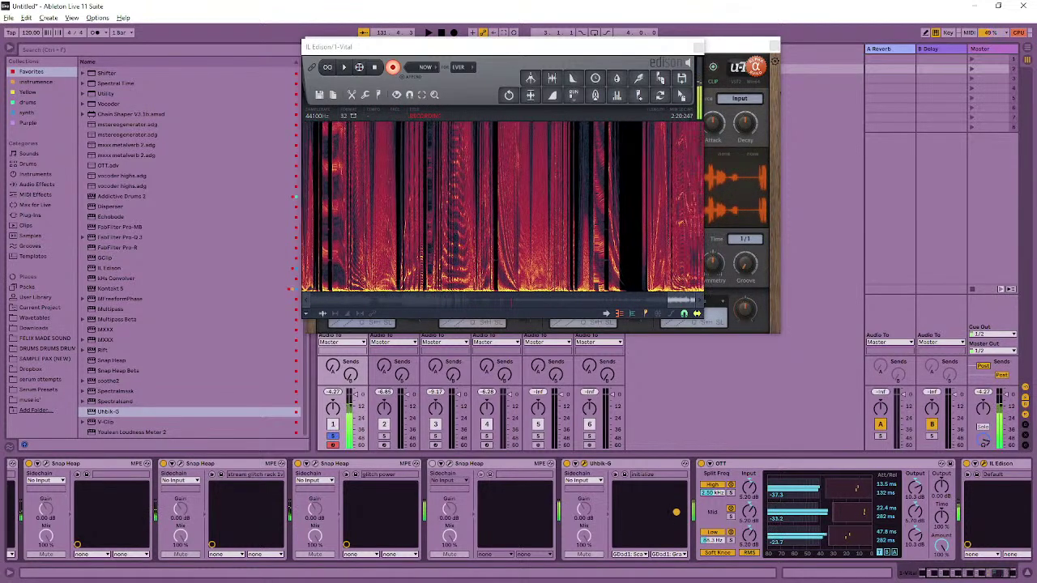
pyautogui.moveTo(656, 545); pyautogui.dragTo(665, 487)
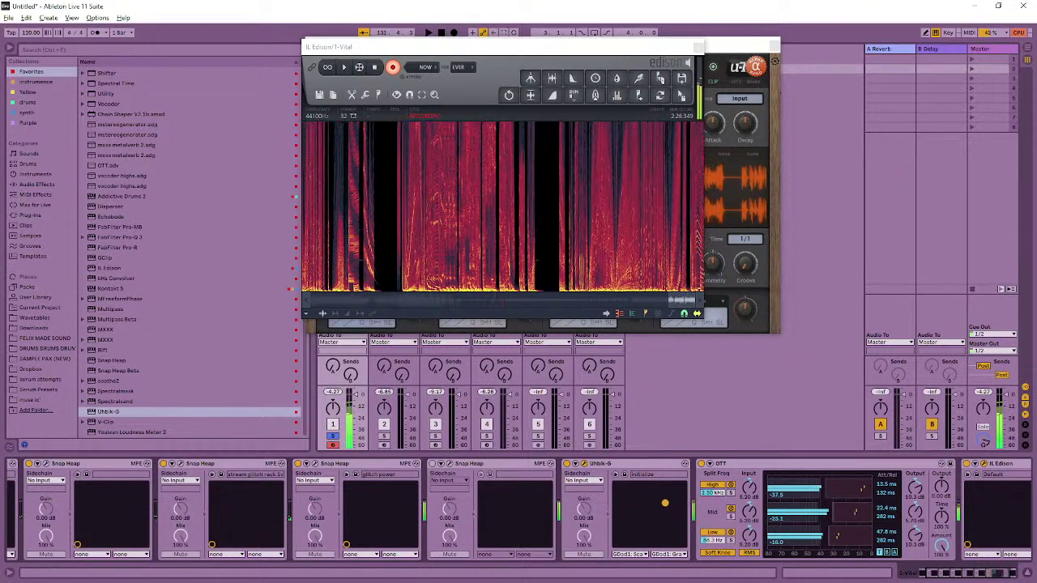
pyautogui.moveTo(624, 508)
pyautogui.mouseDown()
pyautogui.moveTo(677, 521)
pyautogui.moveTo(629, 517)
pyautogui.mouseUp()
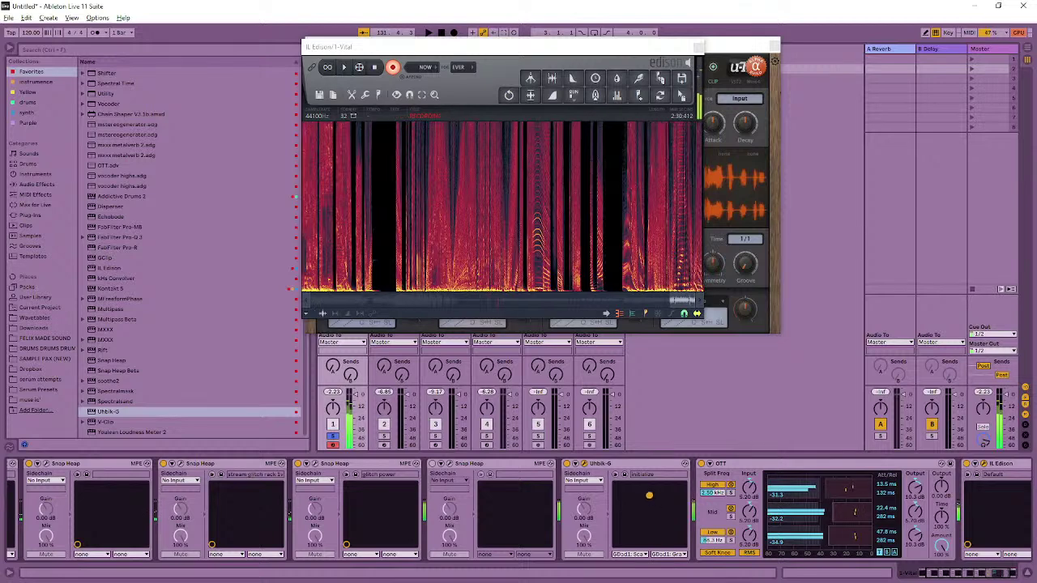
pyautogui.moveTo(676, 512); pyautogui.dragTo(654, 507)
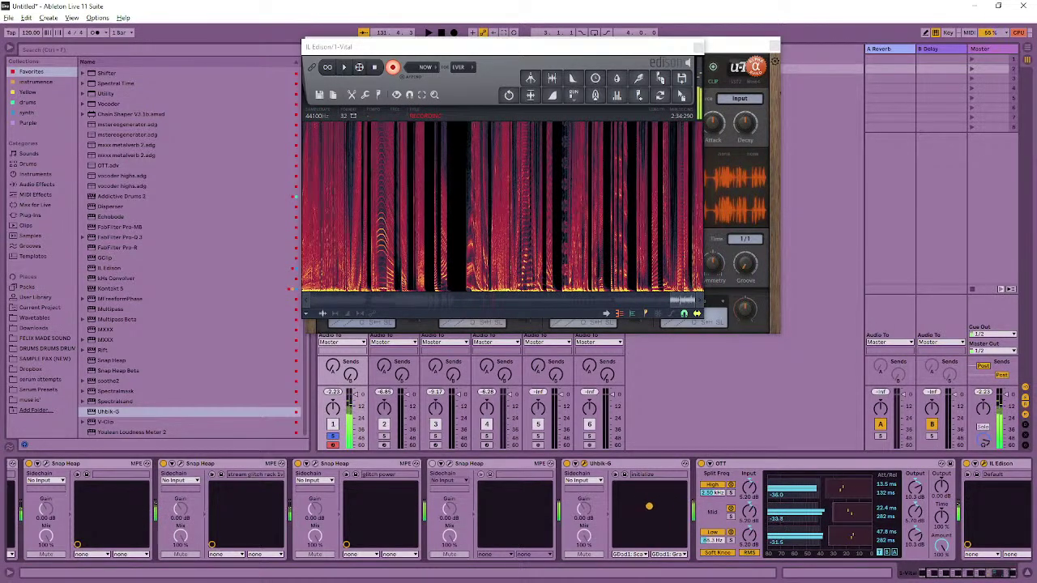
# - Move the "glitch power" Snap Heap directly after Vital and record more sweeps of Uhbik-G's XY pad
pyautogui.click(332, 464)
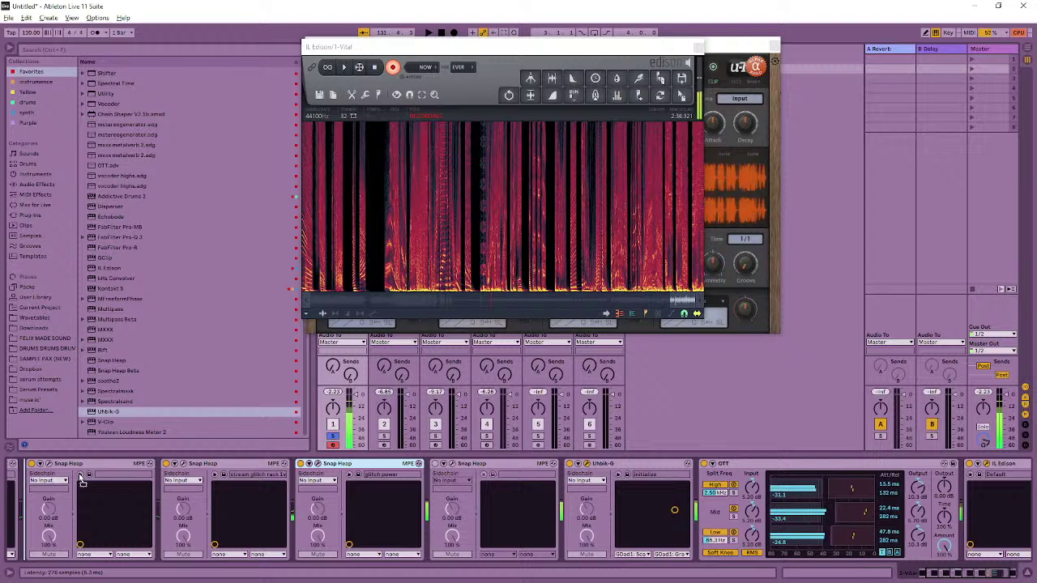
pyautogui.click(116, 488)
pyautogui.moveTo(671, 509); pyautogui.dragTo(663, 503)
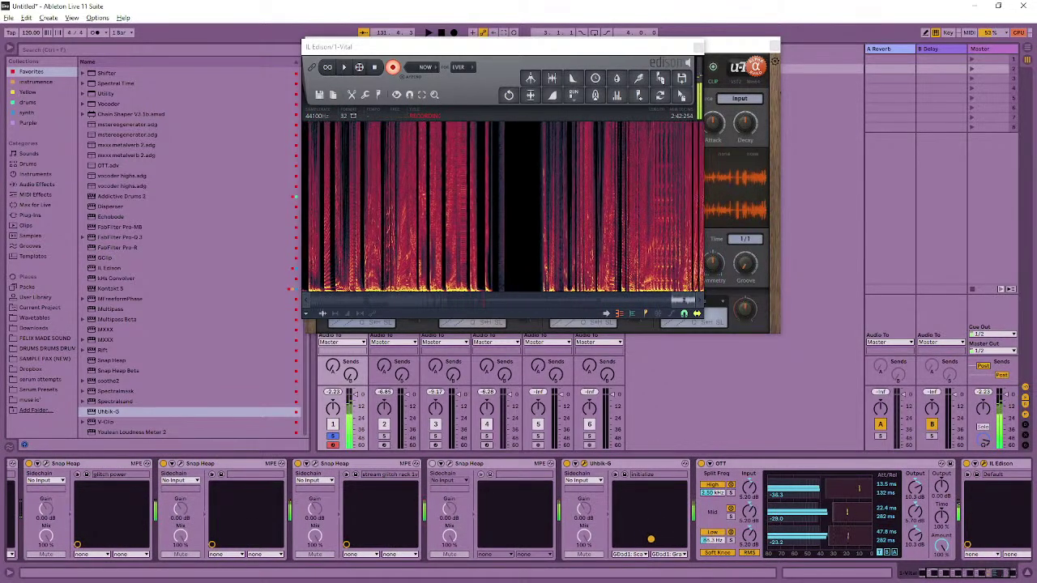
pyautogui.moveTo(616, 545); pyautogui.dragTo(637, 494)
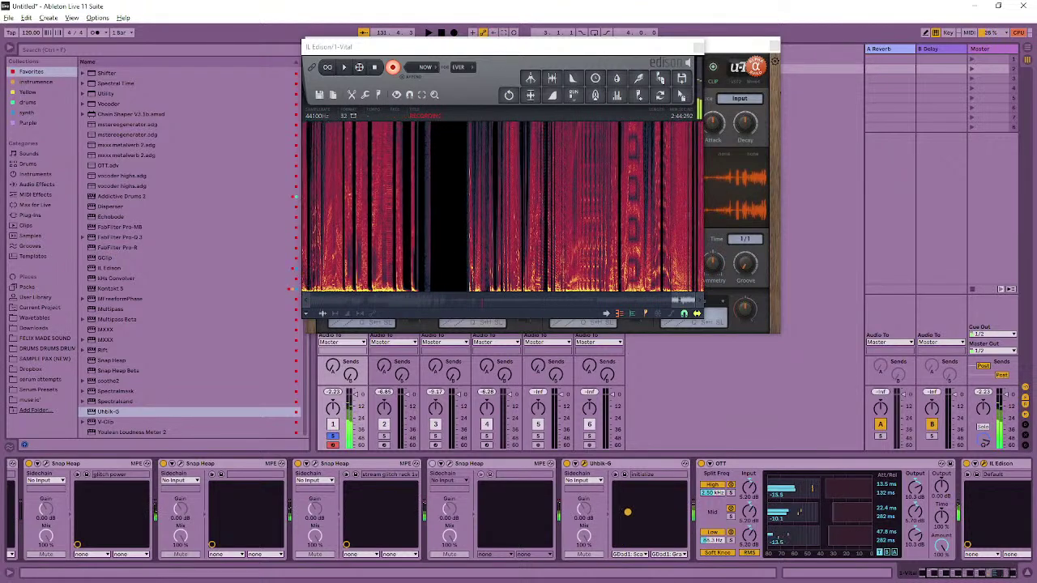
pyautogui.moveTo(664, 530); pyautogui.dragTo(681, 499)
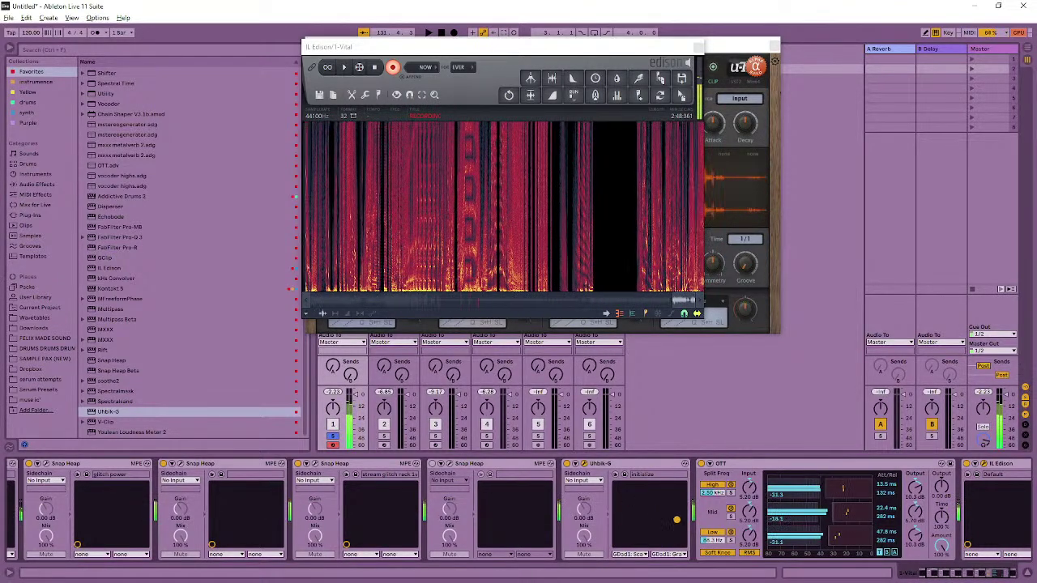
pyautogui.moveTo(636, 542); pyautogui.dragTo(642, 525)
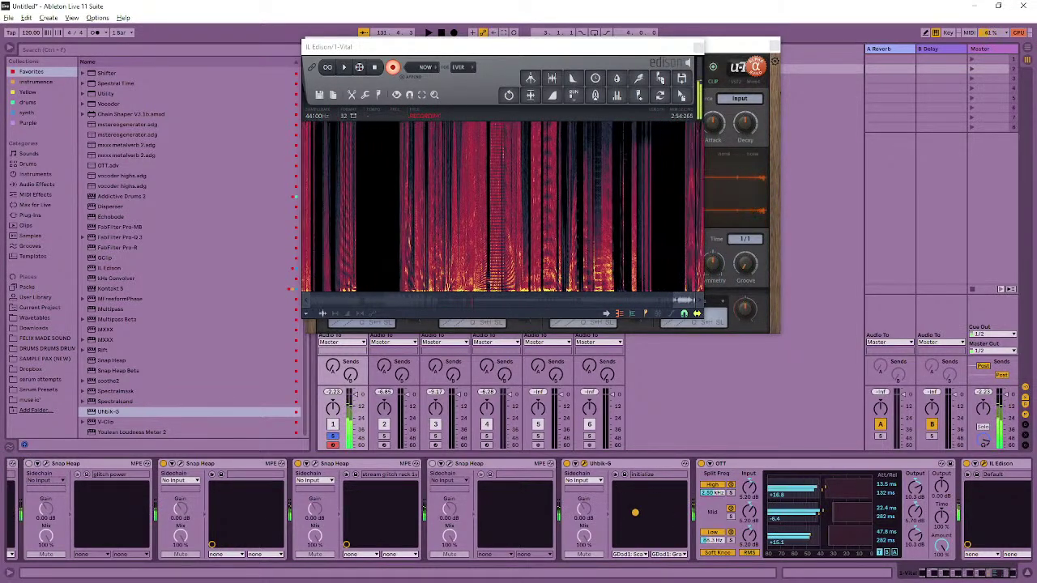
pyautogui.moveTo(616, 537); pyautogui.dragTo(623, 509)
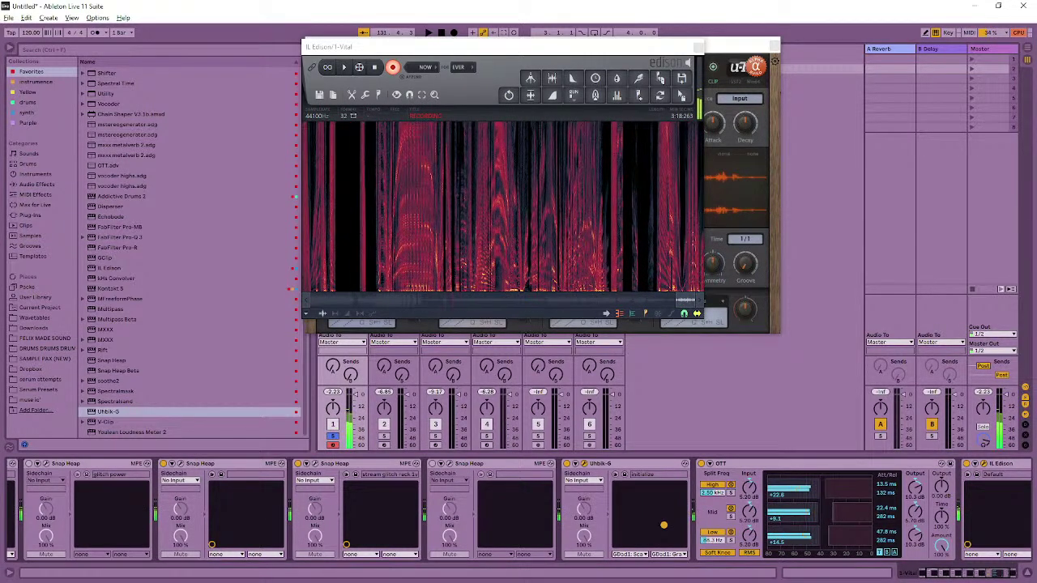
pyautogui.moveTo(664, 516)
pyautogui.mouseDown()
pyautogui.moveTo(649, 509)
pyautogui.moveTo(664, 530)
pyautogui.moveTo(630, 537)
pyautogui.moveTo(664, 524)
pyautogui.mouseUp()
# - Duplicate OTT on the Vital track and vary Uhbik-G's XY pad position to record the sound through both compressors
pyautogui.click(759, 464)
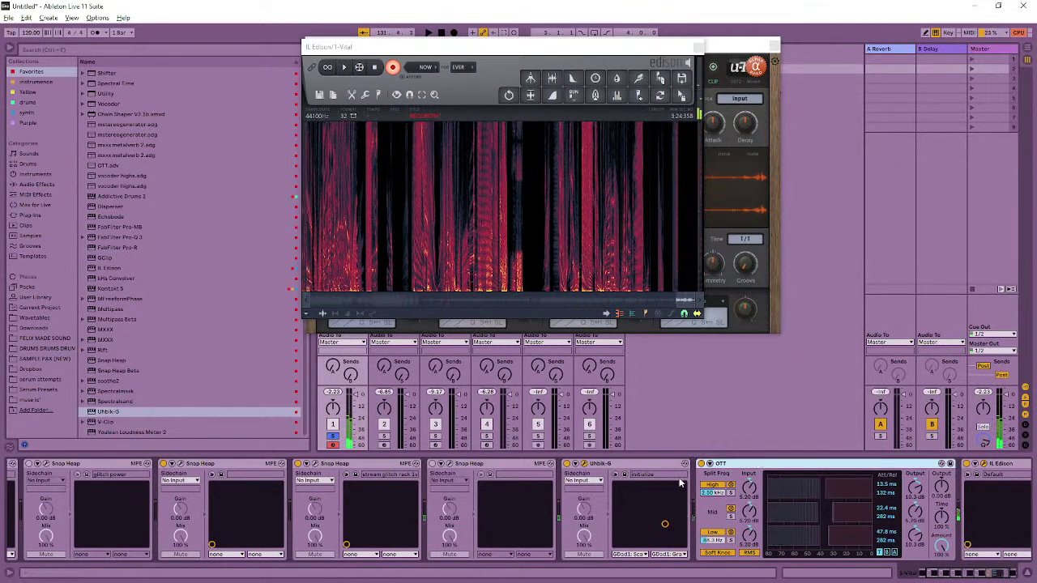
pyautogui.hotkey('ctrl', 'd')
pyautogui.moveTo(456, 484)
pyautogui.mouseDown()
pyautogui.moveTo(486, 523)
pyautogui.moveTo(472, 532)
pyautogui.moveTo(482, 535)
pyautogui.moveTo(474, 507)
pyautogui.moveTo(423, 529)
pyautogui.moveTo(448, 534)
pyautogui.moveTo(432, 514)
pyautogui.moveTo(453, 505)
pyautogui.moveTo(450, 541)
pyautogui.moveTo(467, 516)
pyautogui.moveTo(427, 507)
pyautogui.moveTo(469, 536)
pyautogui.moveTo(449, 485)
pyautogui.mouseUp()
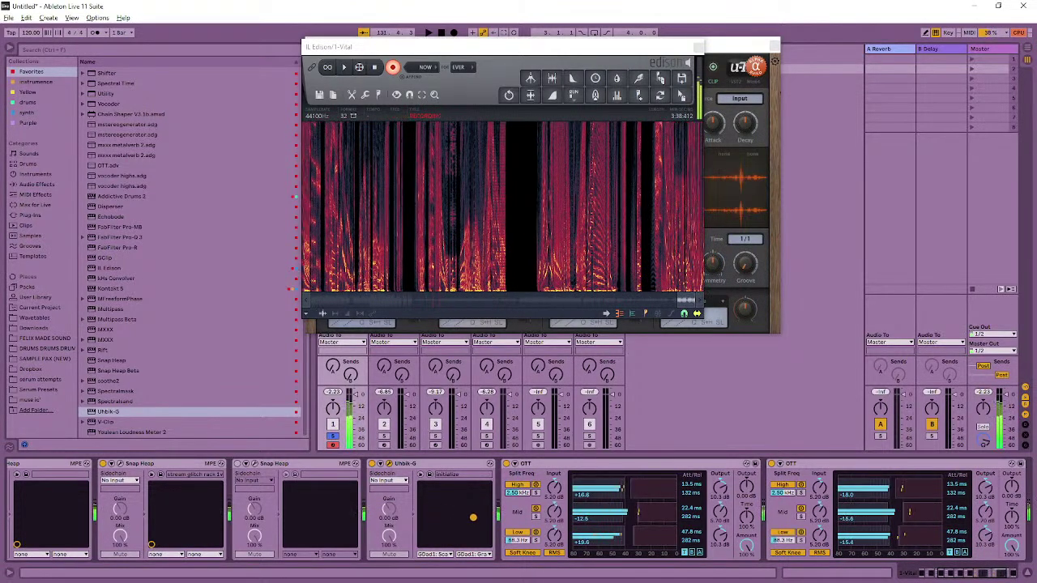
pyautogui.moveTo(473, 517)
pyautogui.mouseDown()
pyautogui.moveTo(463, 522)
pyautogui.moveTo(475, 530)
pyautogui.moveTo(439, 508)
pyautogui.moveTo(435, 542)
pyautogui.moveTo(464, 517)
pyautogui.moveTo(472, 532)
pyautogui.moveTo(465, 486)
pyautogui.moveTo(451, 495)
pyautogui.moveTo(444, 537)
pyautogui.moveTo(440, 520)
pyautogui.moveTo(475, 485)
pyautogui.moveTo(421, 530)
pyautogui.moveTo(446, 486)
pyautogui.moveTo(454, 509)
pyautogui.moveTo(436, 545)
pyautogui.moveTo(456, 504)
pyautogui.moveTo(468, 532)
pyautogui.moveTo(431, 493)
pyautogui.moveTo(475, 530)
pyautogui.mouseUp()
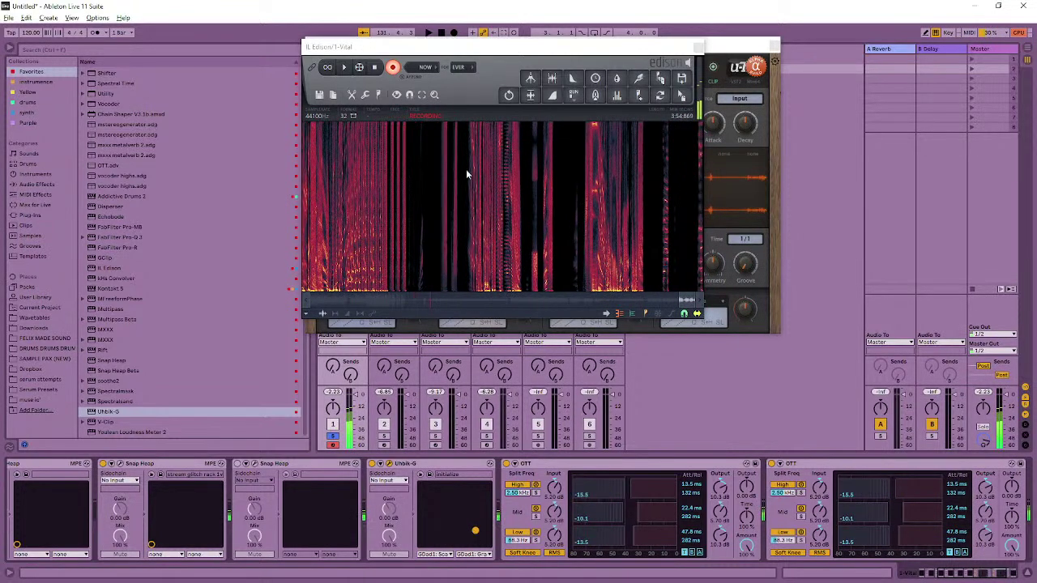
# - Stop Edison's recording, select the bursts from 3:53:580 to 3:55:067 and play them back
pyautogui.click(377, 70)
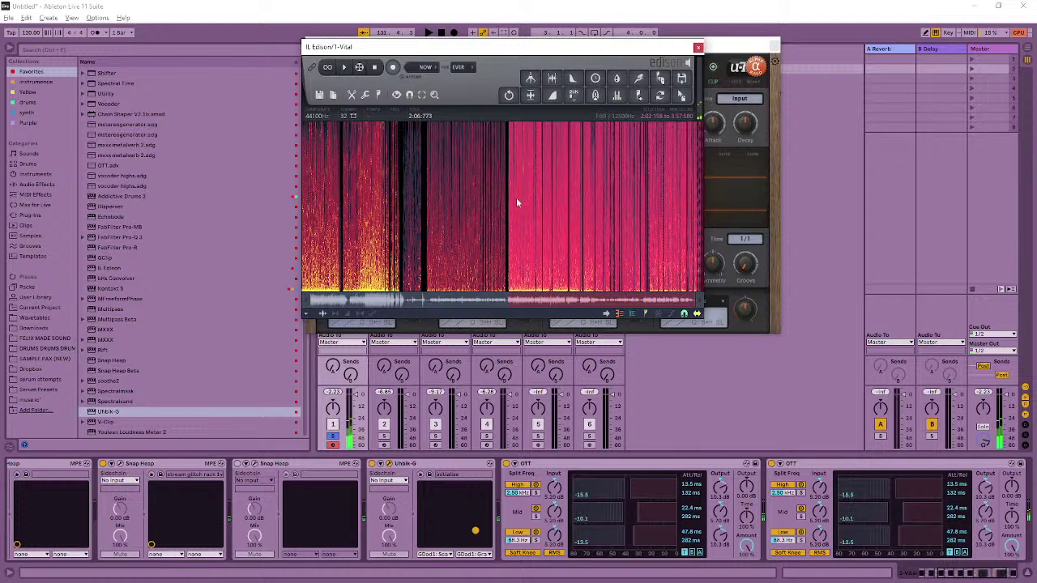
pyautogui.moveTo(519, 211); pyautogui.dragTo(368, 243)
pyautogui.scroll(5, 695, 213)
pyautogui.press('space')
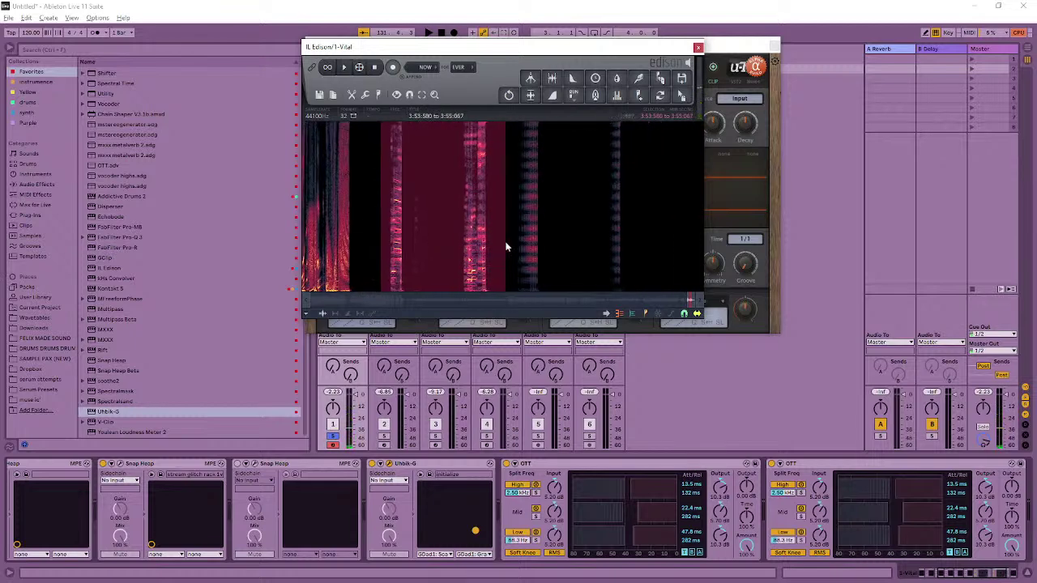
pyautogui.press('space')
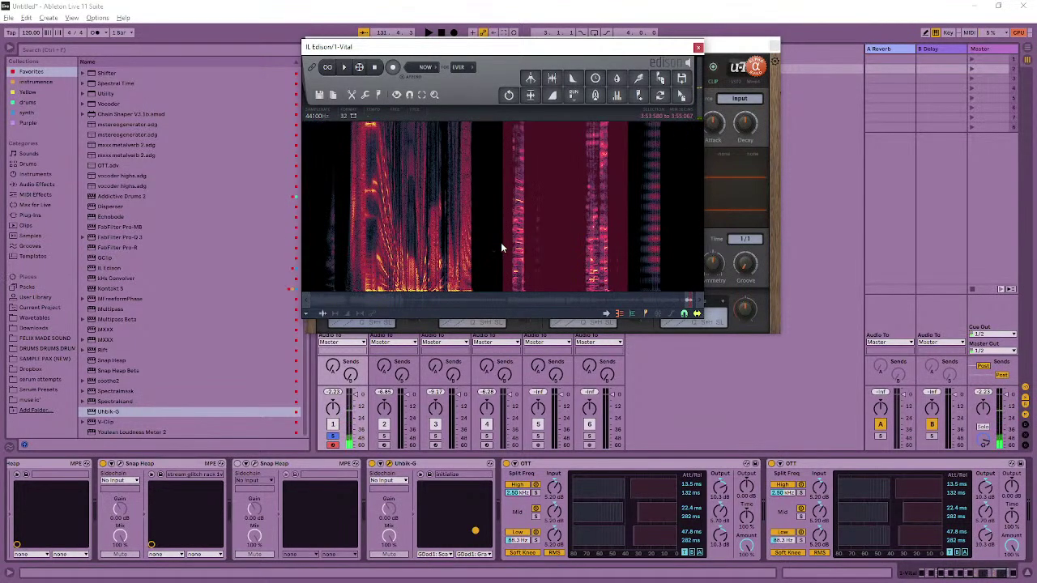
# - Narrow Edison's selection to the first burst, about 3:53:683 to 3:53:927, and export it to the Glitch folder in "gwf 3 work"
pyautogui.click(58, 335)
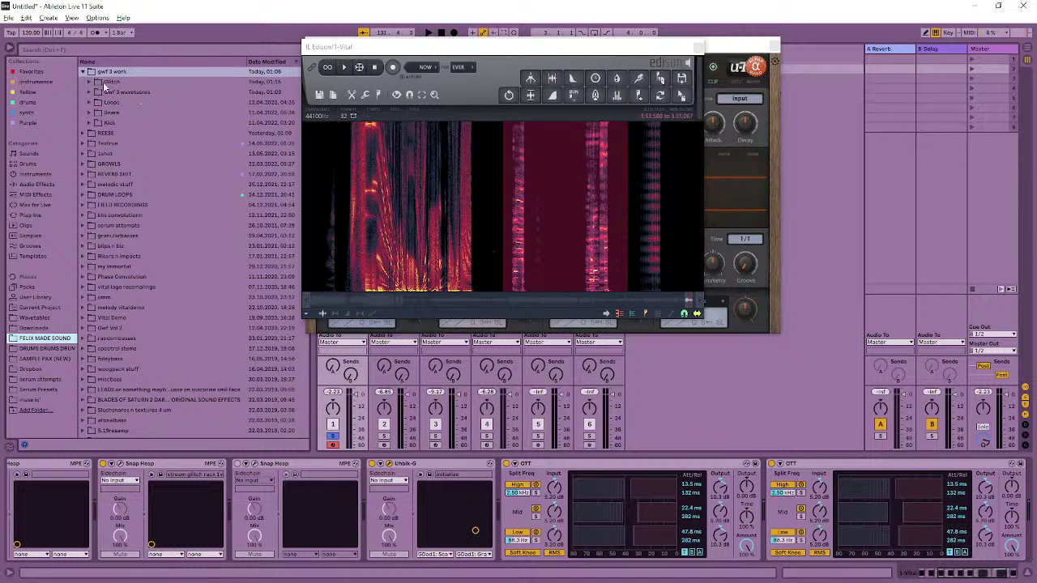
pyautogui.moveTo(519, 203)
pyautogui.mouseDown()
pyautogui.moveTo(556, 208)
pyautogui.moveTo(532, 202)
pyautogui.mouseUp()
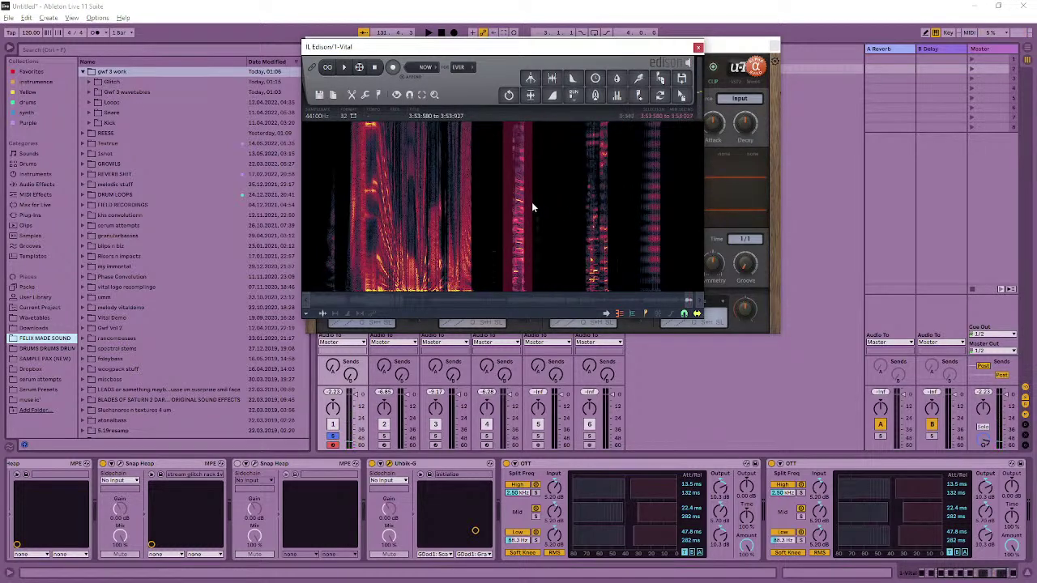
pyautogui.scroll(5, 522, 224)
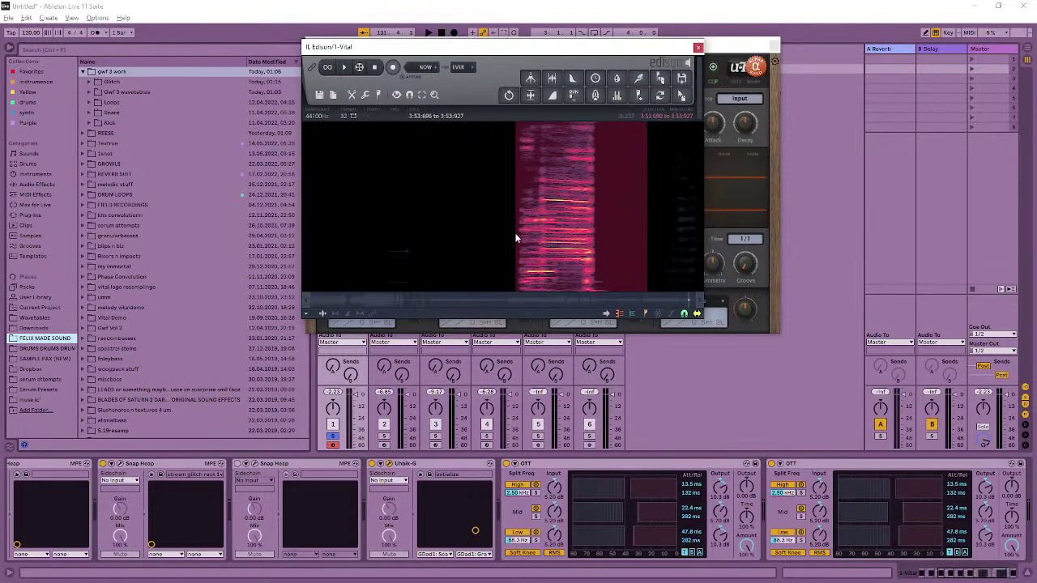
pyautogui.moveTo(682, 81); pyautogui.dragTo(186, 81)
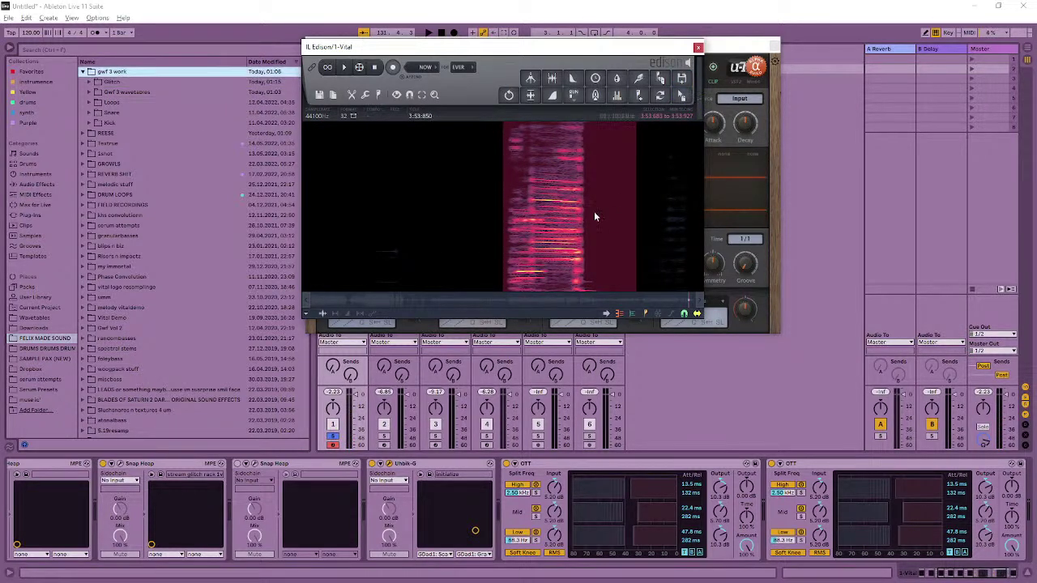
# - Select the burst from about 3:54:535 to 3:55:003 in Edison and export it to the Glitch folder in "gwf 3 work"
pyautogui.scroll(-5, 596, 215)
pyautogui.moveTo(595, 213); pyautogui.dragTo(629, 229)
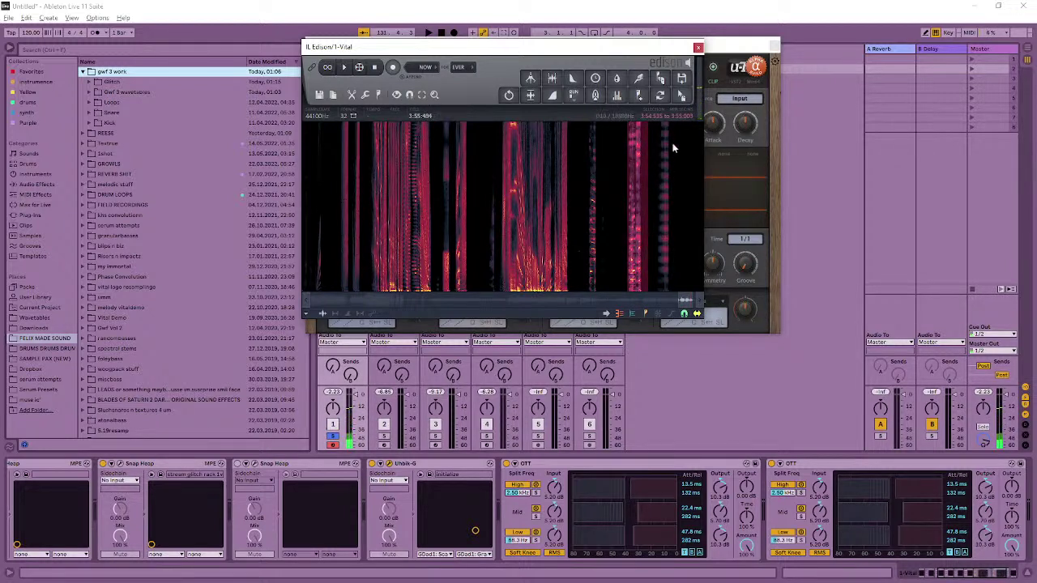
pyautogui.moveTo(682, 94); pyautogui.dragTo(130, 81)
# - Select the glitch section starting at about 3:48:983 in Edison and narrow the selection to about 3:49:727 to 3:50:334
pyautogui.scroll(-3, 641, 234)
pyautogui.moveTo(651, 253); pyautogui.dragTo(537, 231)
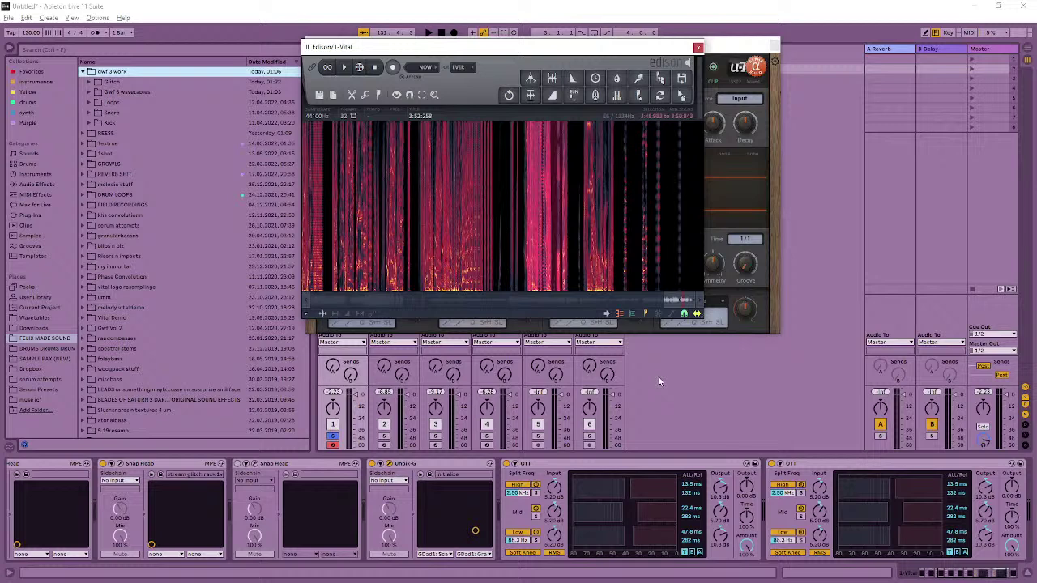
pyautogui.scroll(8, 566, 235)
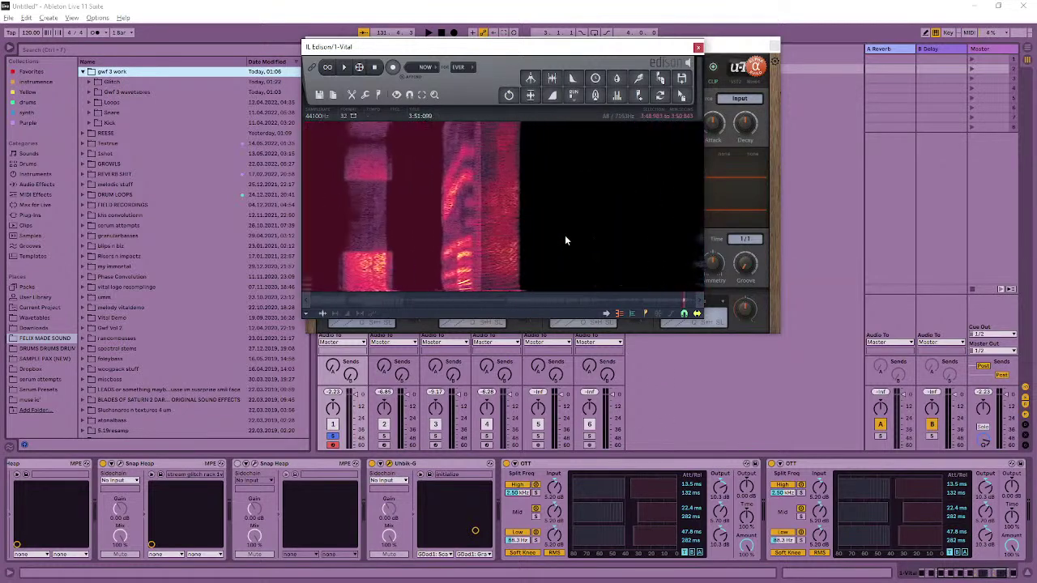
pyautogui.scroll(-8, 538, 238)
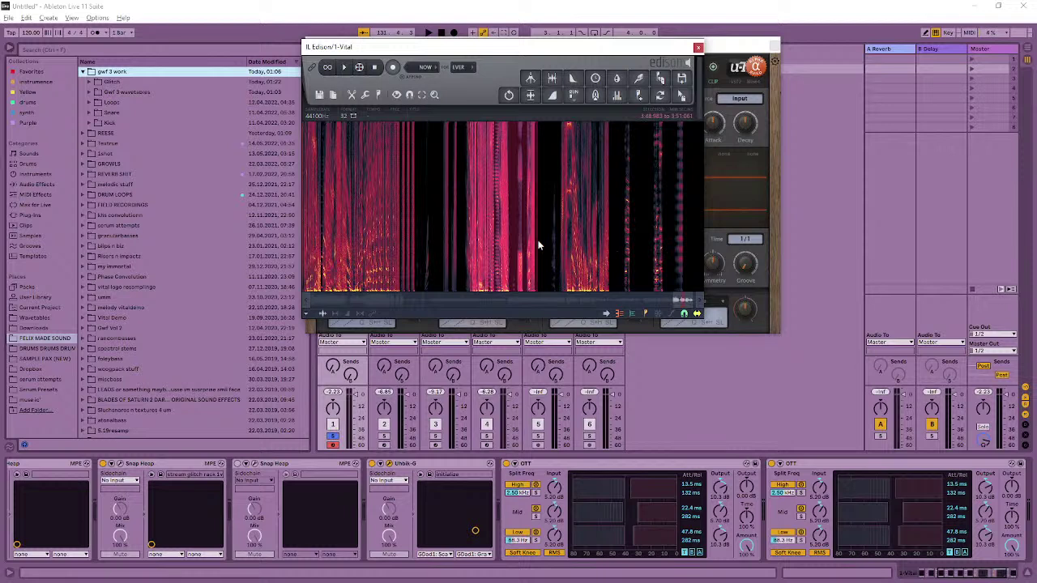
pyautogui.moveTo(538, 245); pyautogui.dragTo(518, 244)
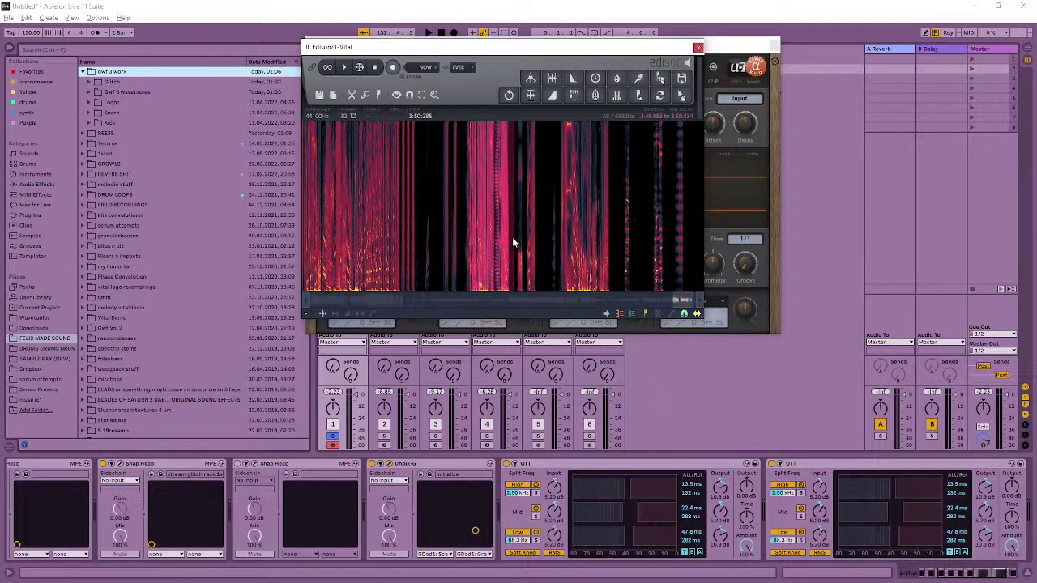
pyautogui.moveTo(512, 241)
pyautogui.mouseDown()
pyautogui.moveTo(482, 241)
pyautogui.moveTo(498, 250)
pyautogui.mouseUp()
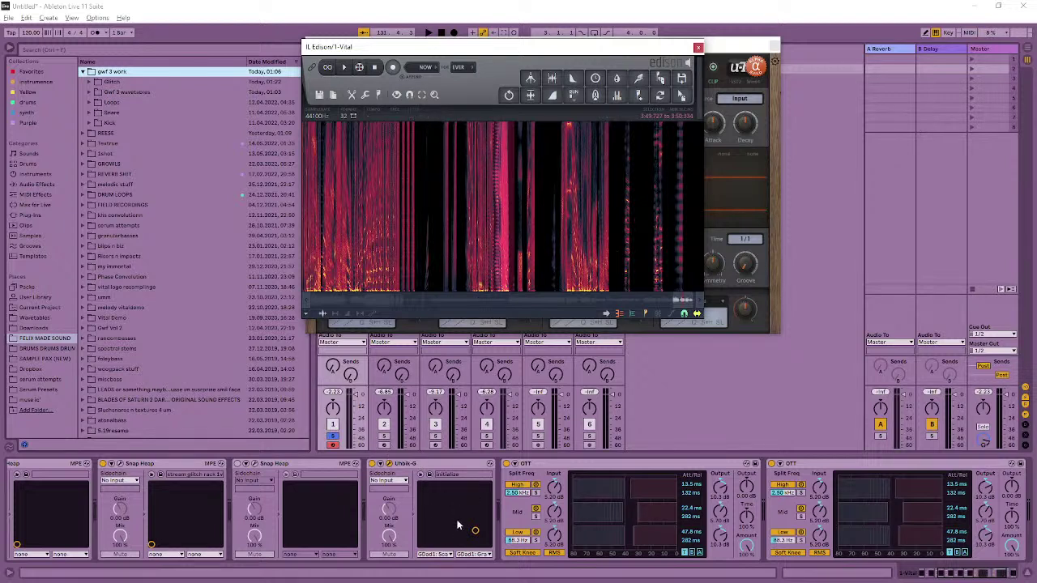
# - Switch off Uhbik-G on the Vital track and show the Favorites collection in the browser
pyautogui.click(379, 467)
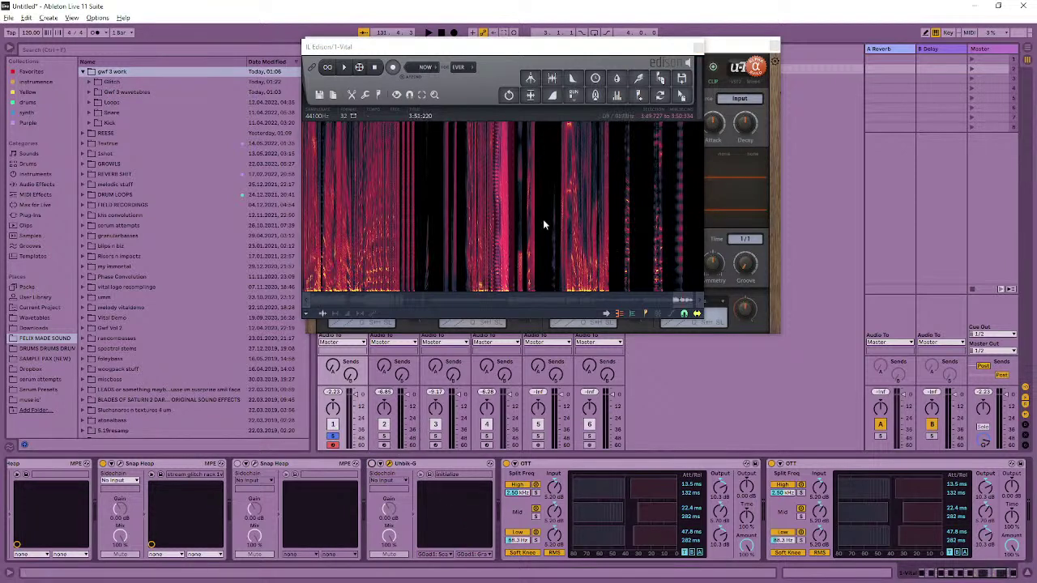
pyautogui.click(582, 469)
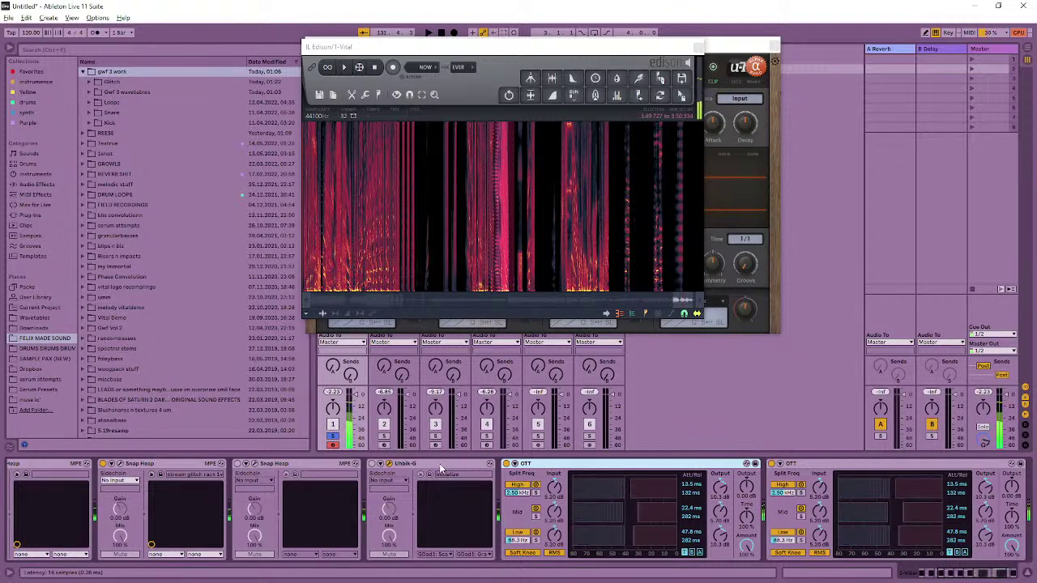
pyautogui.click(33, 72)
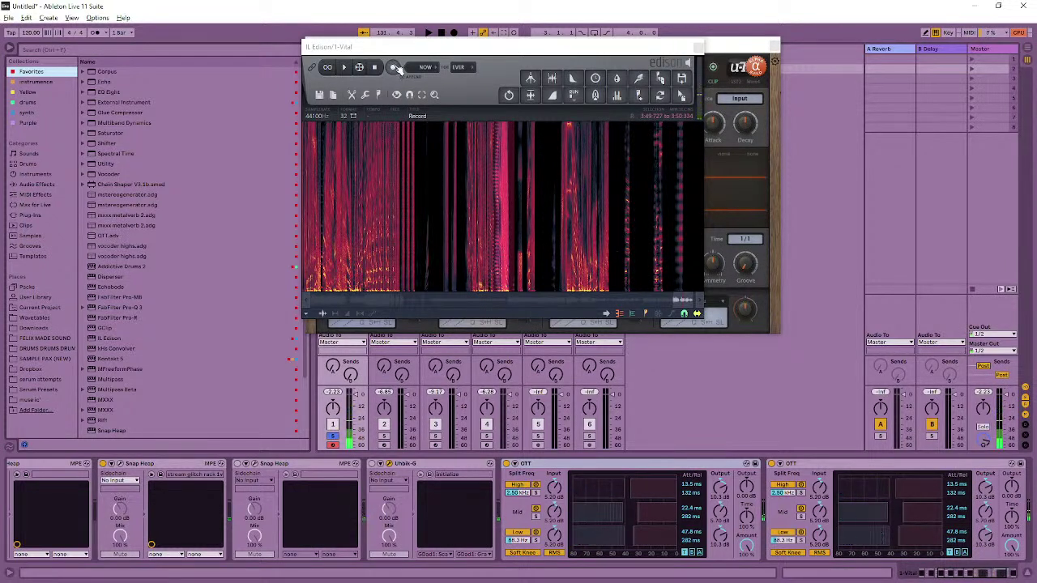
# - Go back through Edison's earlier recording and play the section from about 2:58:584 to 3:38:025
pyautogui.click(440, 238)
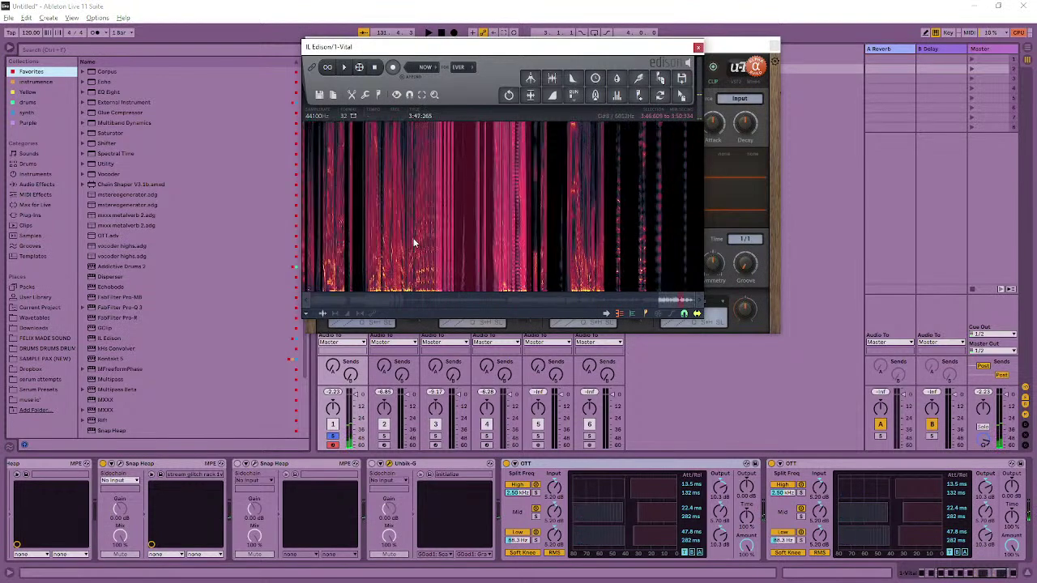
pyautogui.press('space')
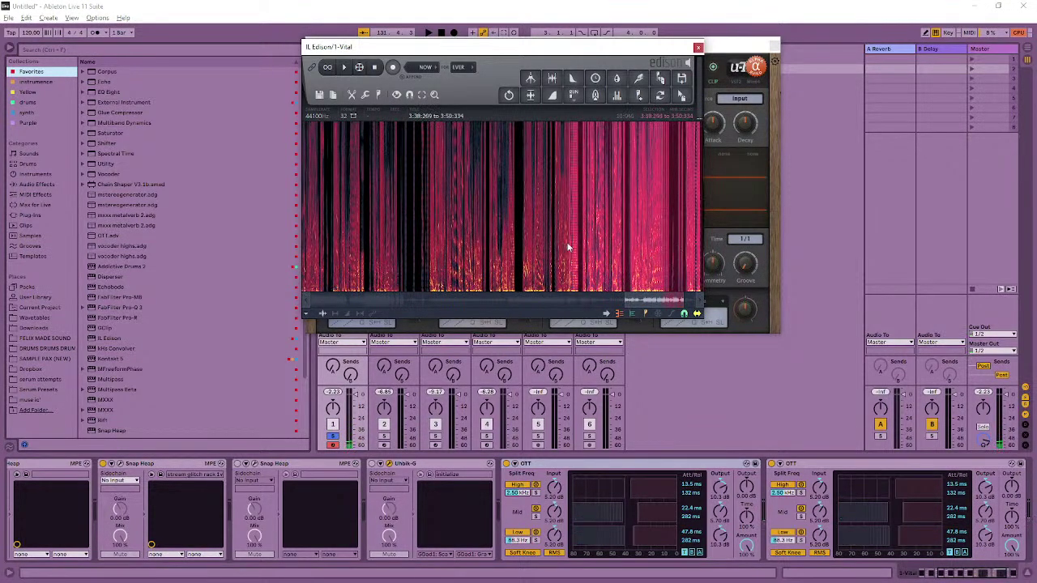
pyautogui.moveTo(684, 237); pyautogui.dragTo(593, 240)
pyautogui.press('space')
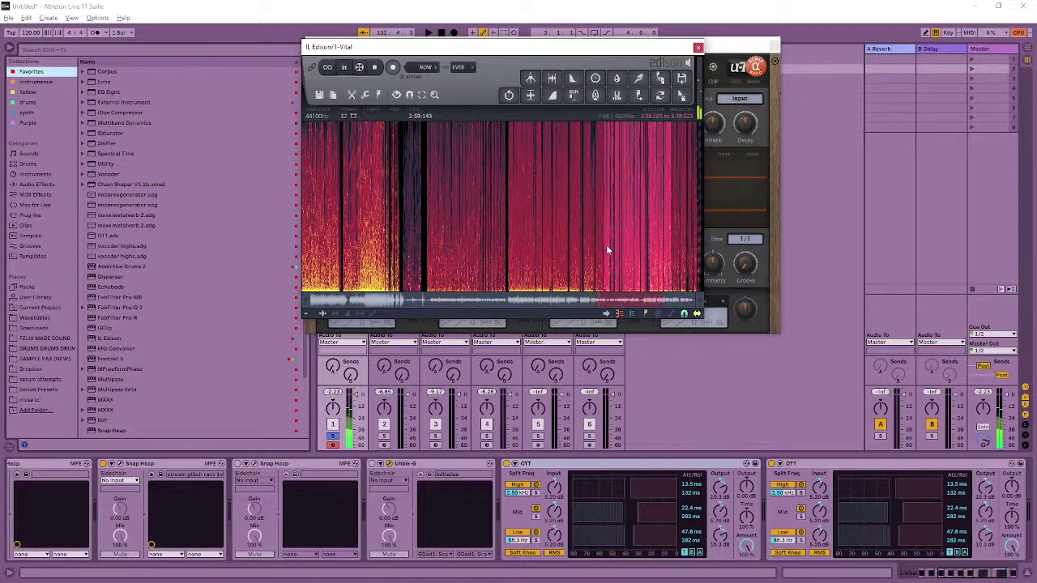
pyautogui.scroll(5, 611, 247)
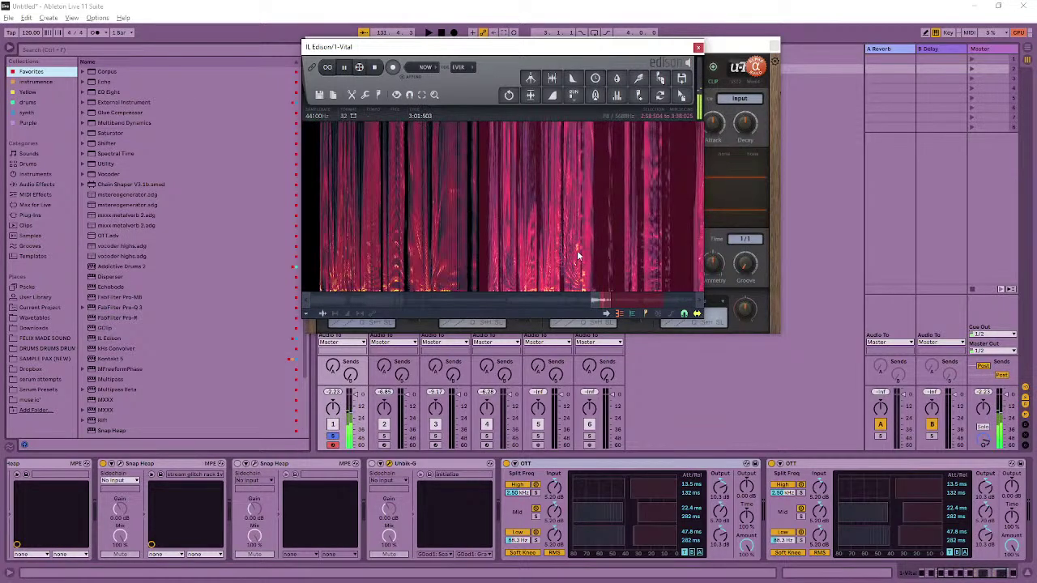
# - Narrow Edison's selection to about 3:00:299 to 3:02:166 and play it back
pyautogui.moveTo(524, 260); pyautogui.dragTo(545, 263)
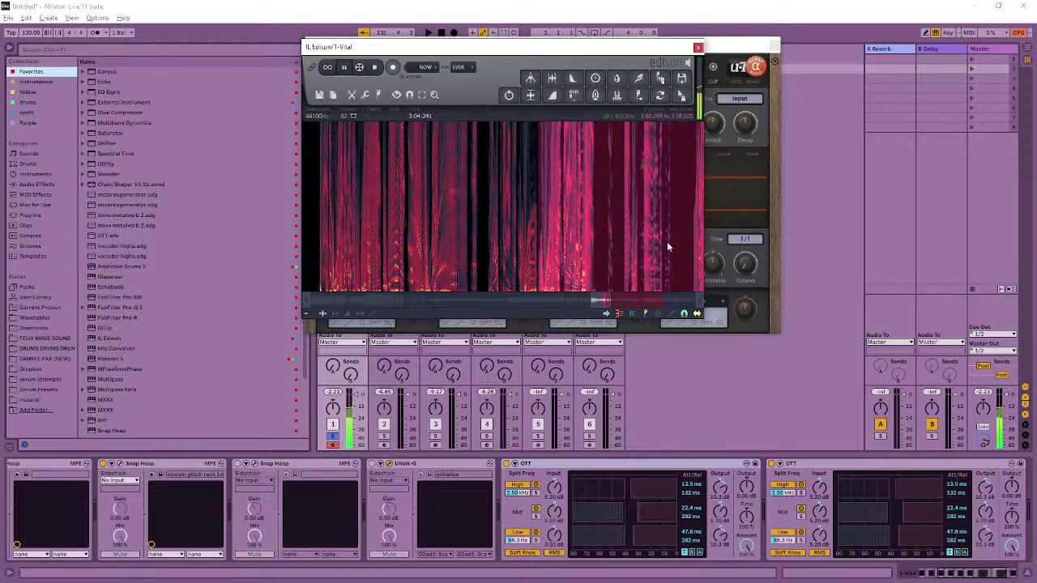
pyautogui.press('space')
pyautogui.scroll(-3, 666, 241)
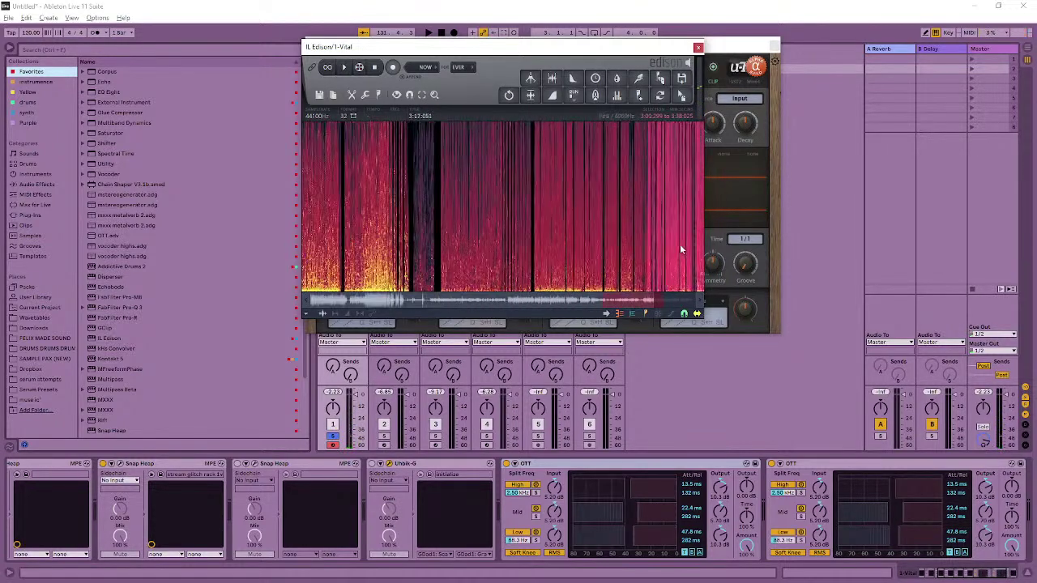
pyautogui.moveTo(672, 242); pyautogui.dragTo(612, 250)
pyautogui.scroll(3, 611, 249)
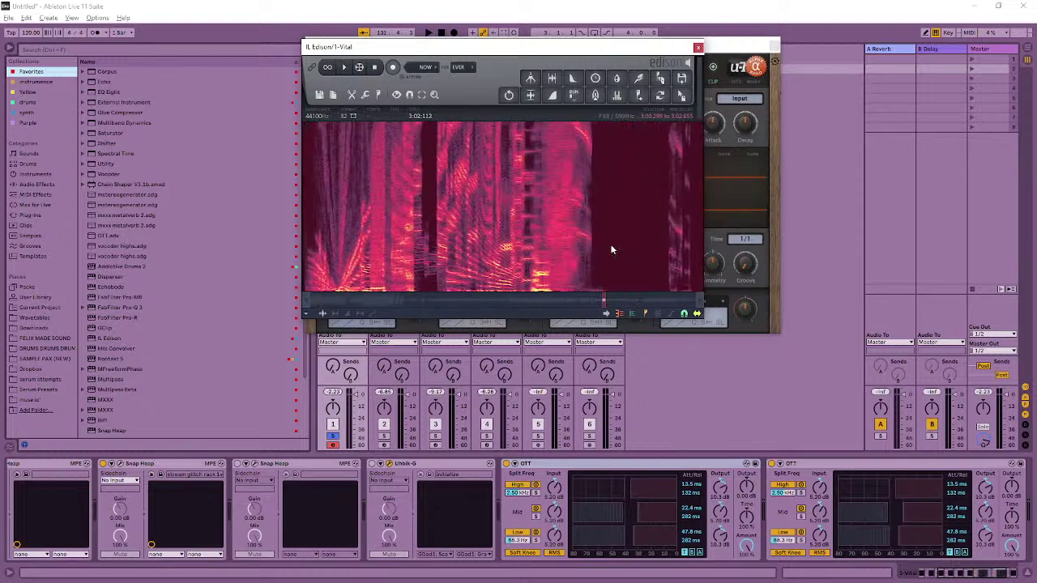
pyautogui.press('space')
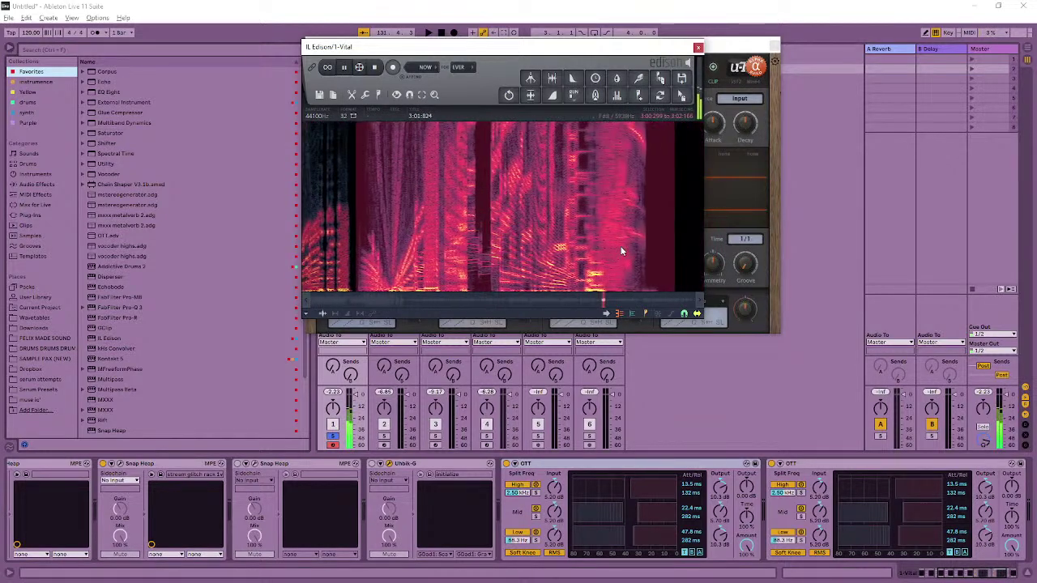
pyautogui.press('space')
pyautogui.press('space')
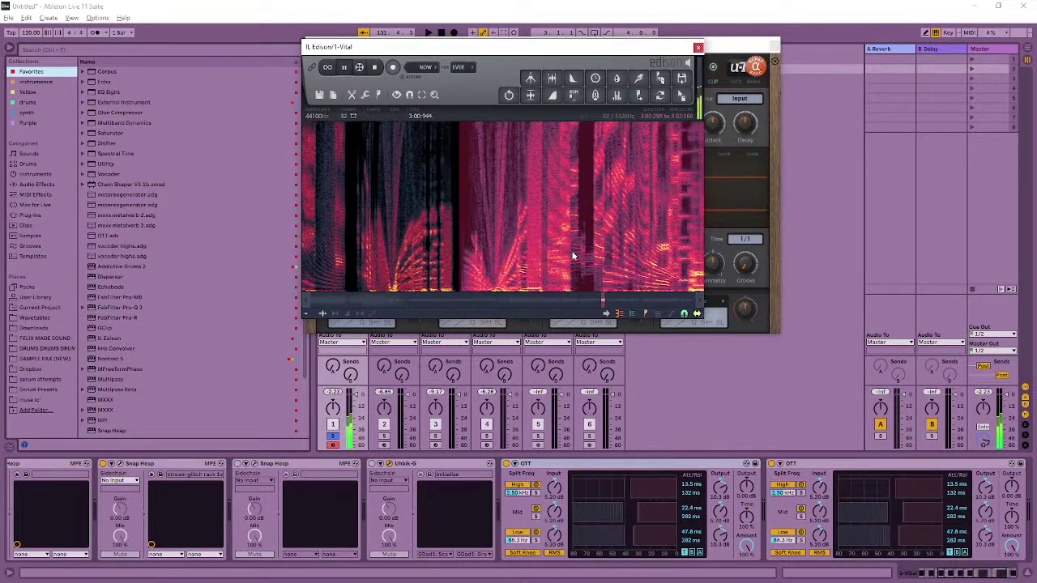
# - Stop playback and export the selected glitch from 3:00:299 to 3:02:166 in Edison into the Glitch folder of gwf 3 work
pyautogui.press('space')
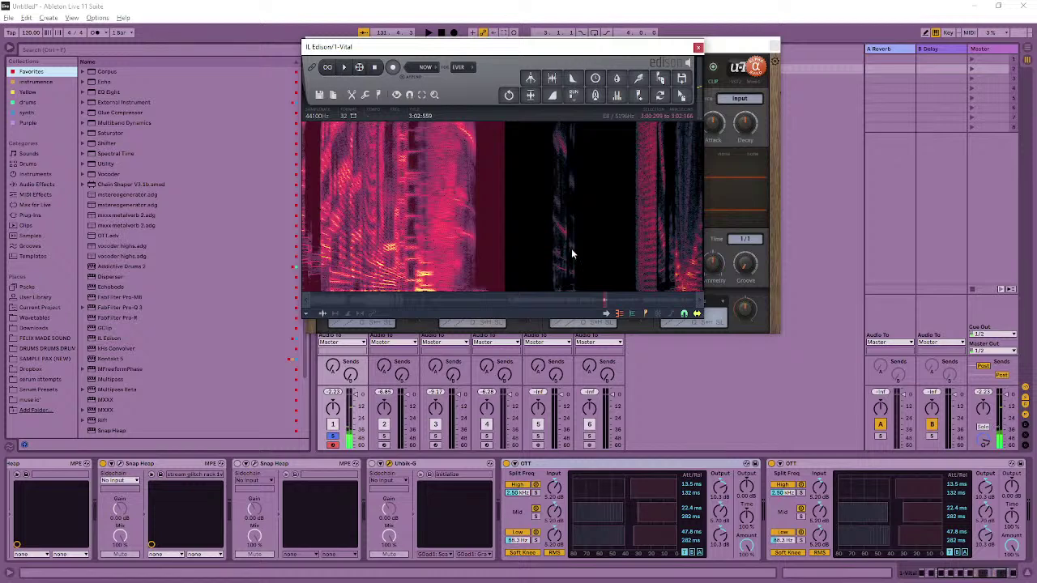
pyautogui.moveTo(7, 156); pyautogui.dragTo(113, 73)
# - Audition the Edison passages from 2:53:440 to 2:56:282 and from 2:48:571 to 2:53:440
pyautogui.scroll(-3, 532, 203)
pyautogui.moveTo(498, 201); pyautogui.dragTo(447, 225)
pyautogui.press('space')
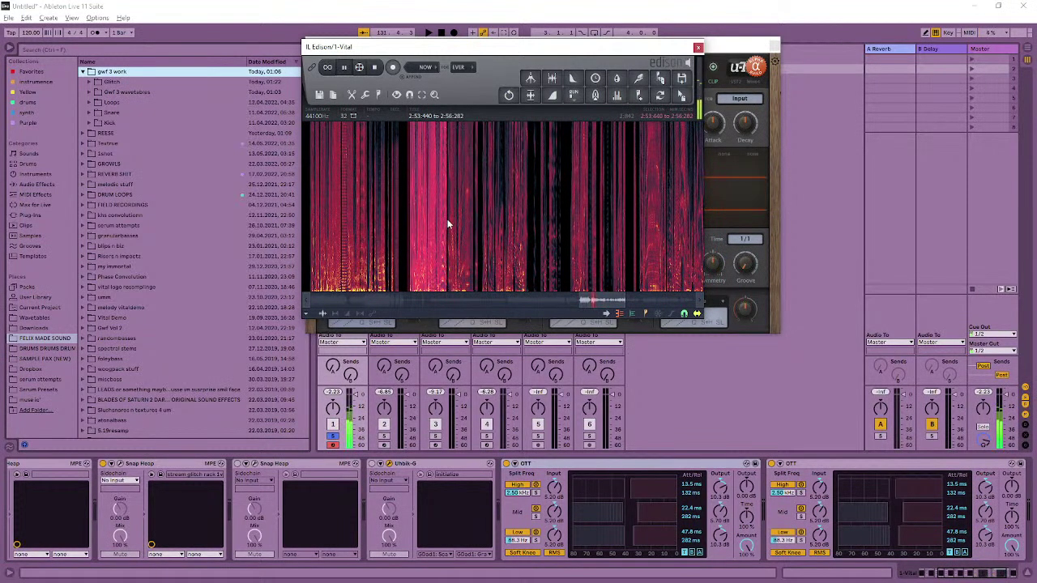
pyautogui.scroll(2, 447, 225)
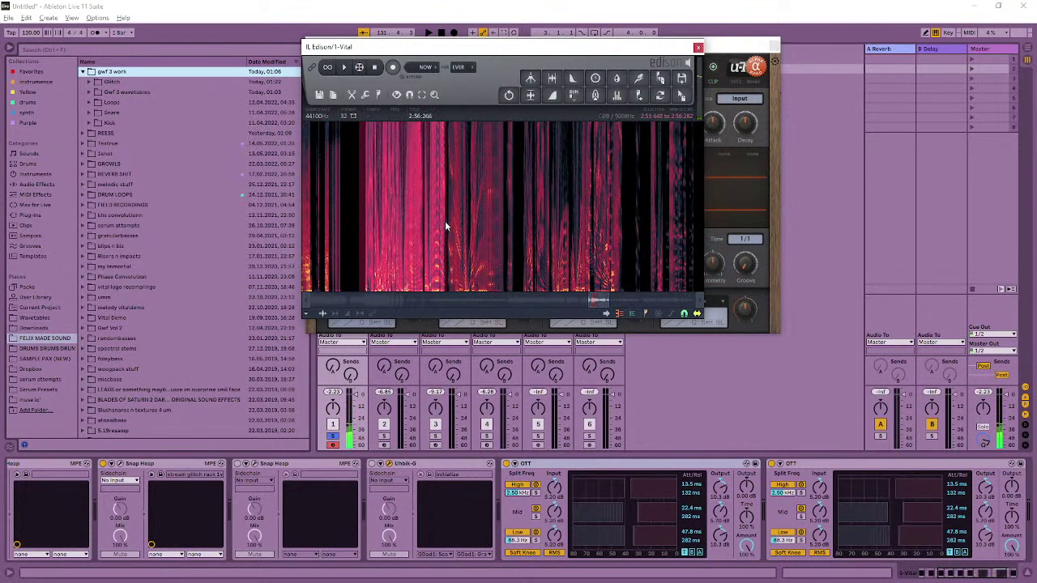
pyautogui.scroll(-2, 452, 219)
pyautogui.doubleClick(433, 217)
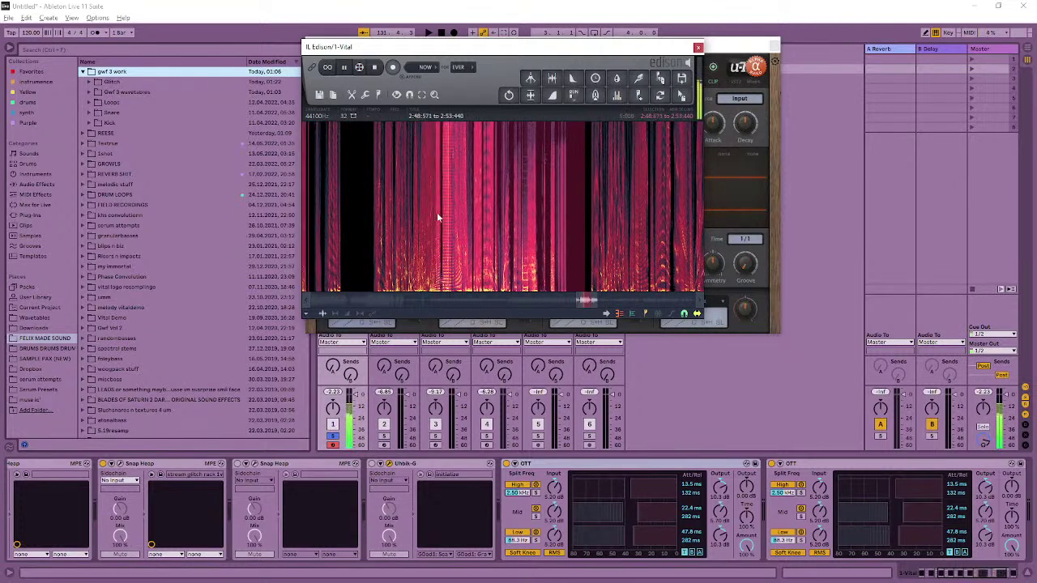
pyautogui.moveTo(608, 225); pyautogui.dragTo(502, 219)
pyautogui.press('space')
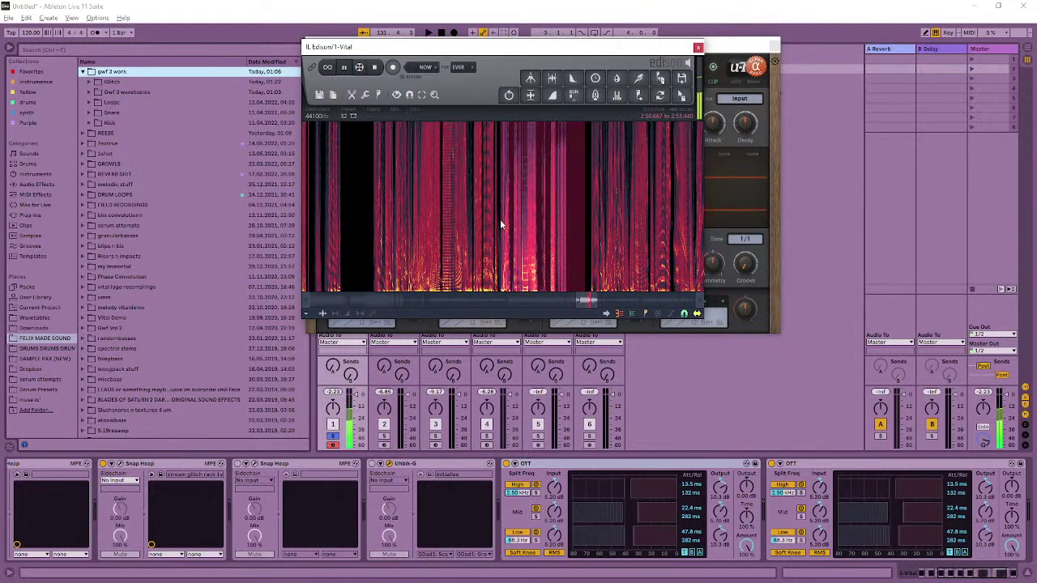
# - Audition earlier parts of the Edison recording, widening the selection to start at 2:06:277
pyautogui.moveTo(501, 222); pyautogui.dragTo(372, 253)
pyautogui.press('space')
pyautogui.scroll(-2, 389, 243)
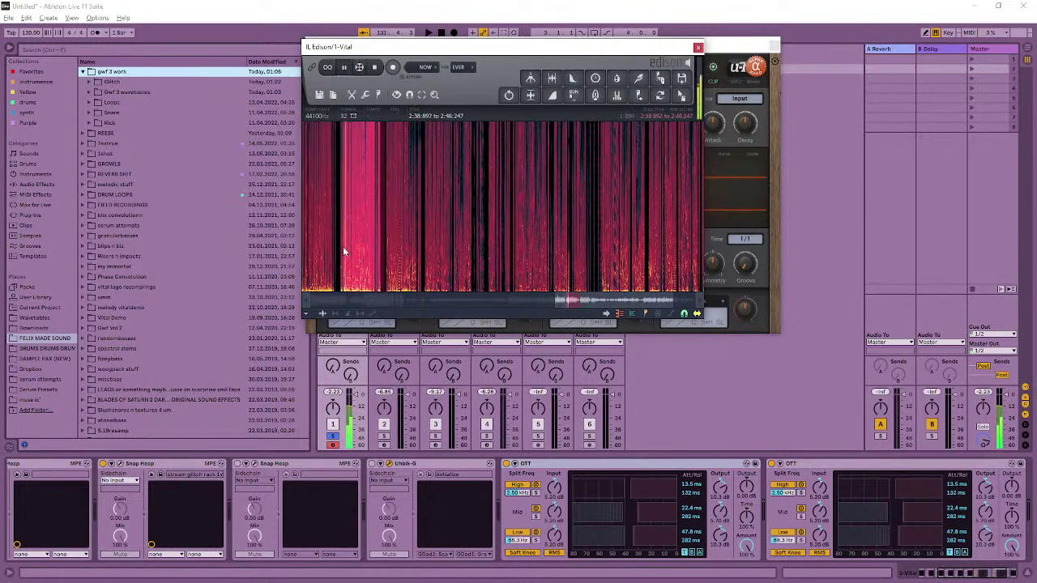
pyautogui.scroll(-2, 351, 243)
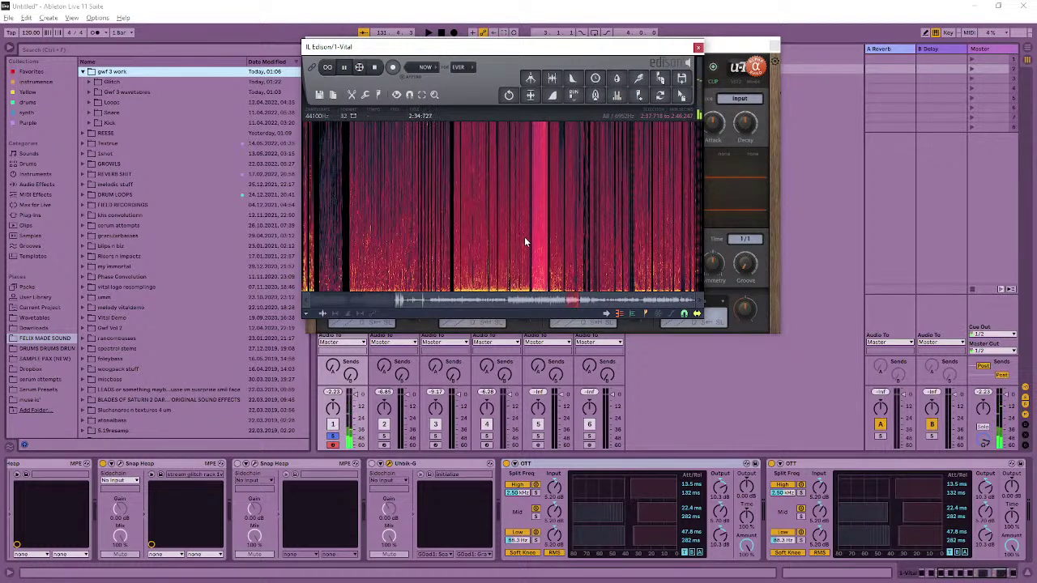
pyautogui.moveTo(524, 237); pyautogui.dragTo(460, 244)
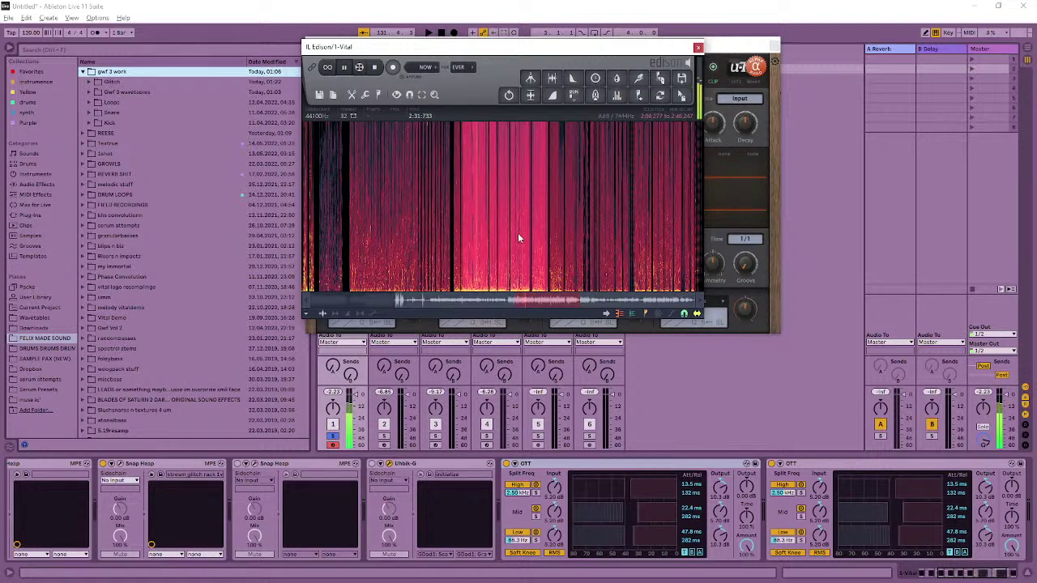
pyautogui.press('space')
pyautogui.moveTo(465, 235); pyautogui.dragTo(610, 241)
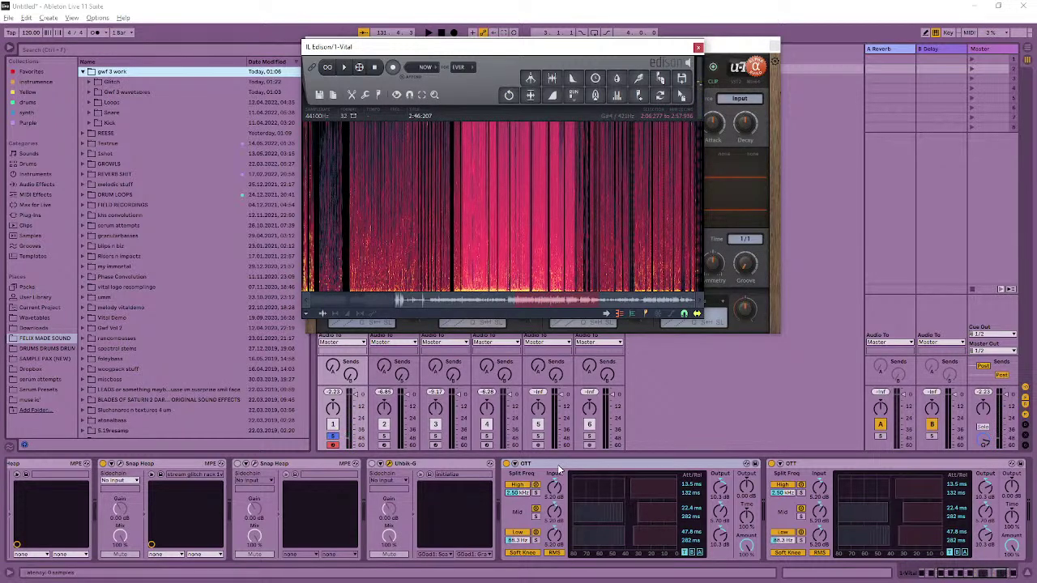
# - Record another take of the Vital glitch sounds into Edison and stop the recording
pyautogui.click(558, 467)
pyautogui.click(395, 68)
pyautogui.click(631, 469)
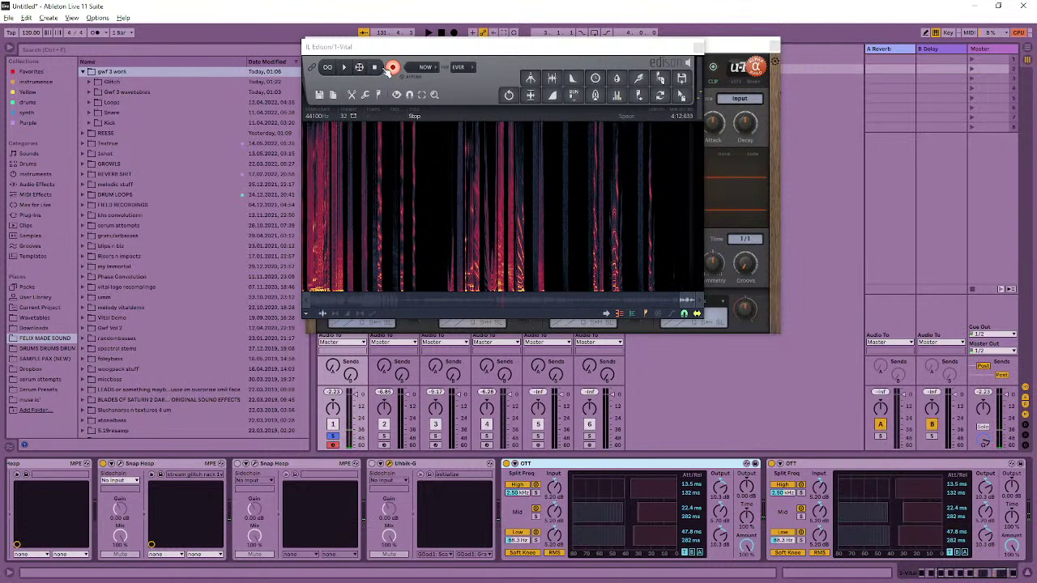
pyautogui.click(389, 68)
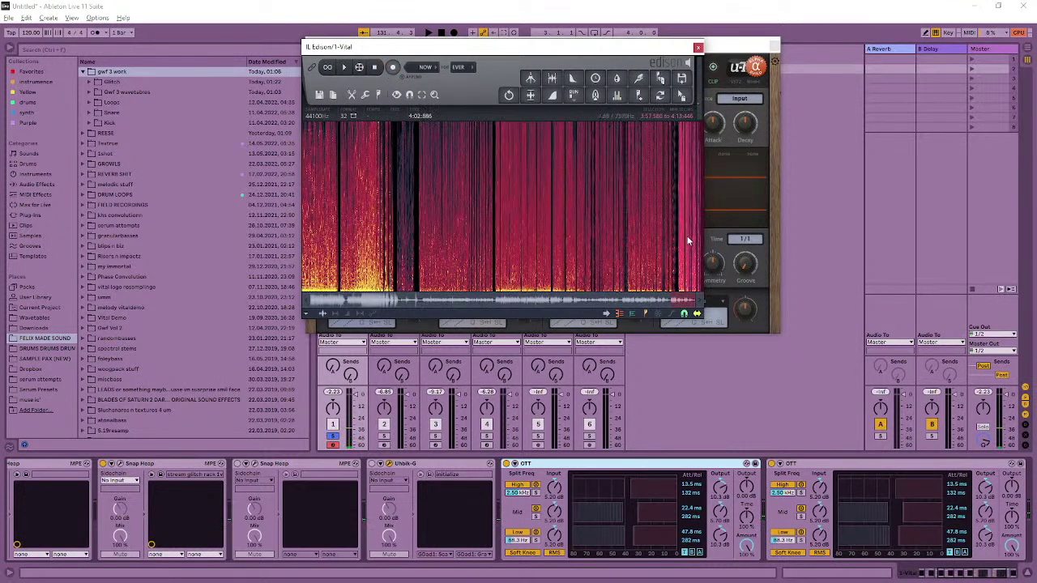
# - Audition the end of the new recording, select the glitch from 4:06:546 to 4:06:974 and export it into the Glitch folder
pyautogui.moveTo(686, 236); pyautogui.dragTo(587, 251)
pyautogui.moveTo(370, 272); pyautogui.dragTo(513, 266)
pyautogui.press('space')
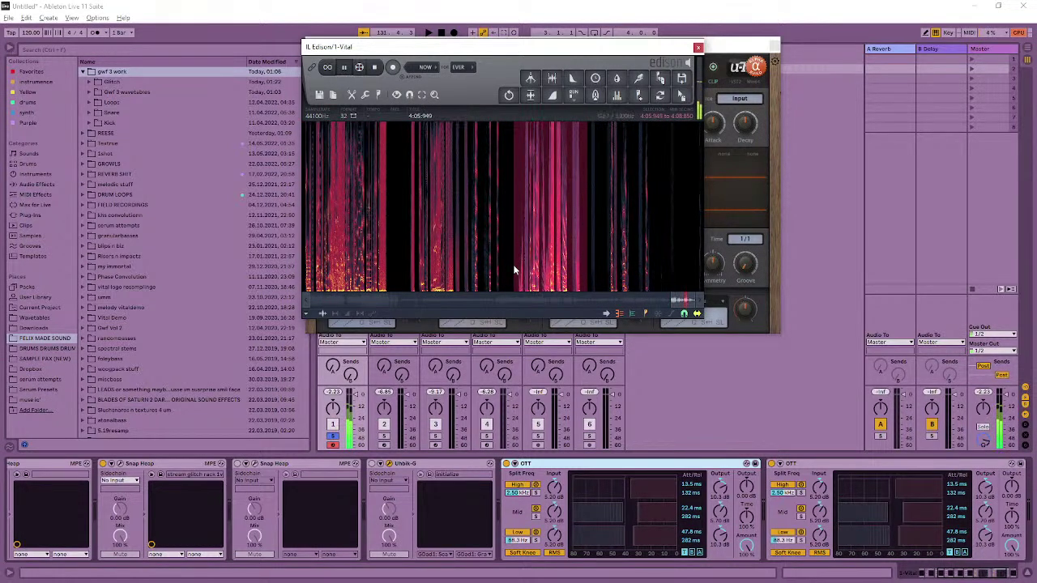
pyautogui.moveTo(572, 277)
pyautogui.mouseDown()
pyautogui.moveTo(527, 276)
pyautogui.moveTo(582, 281)
pyautogui.mouseUp()
pyautogui.scroll(4, 531, 275)
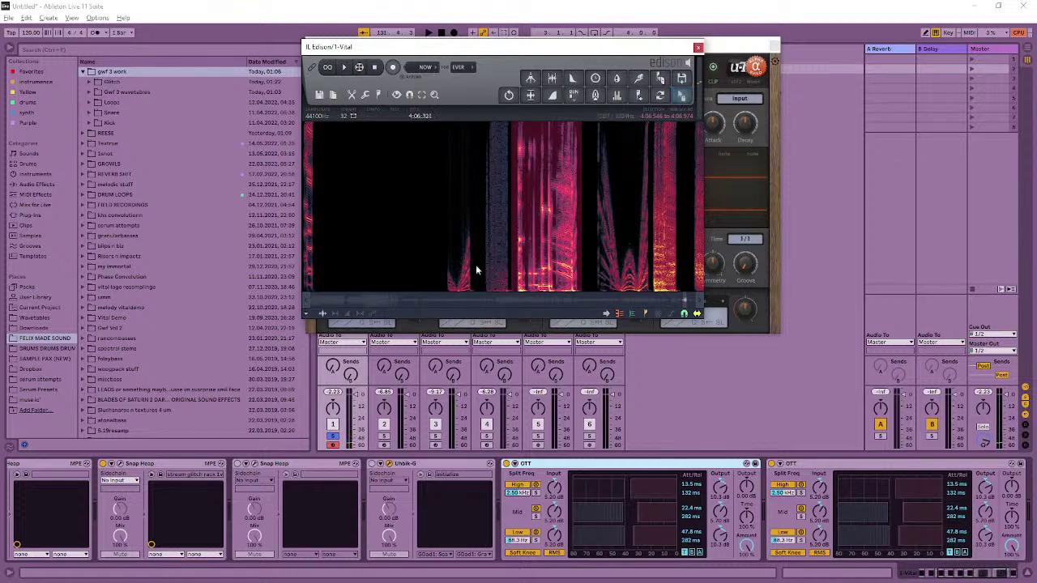
pyautogui.moveTo(682, 95); pyautogui.dragTo(102, 83)
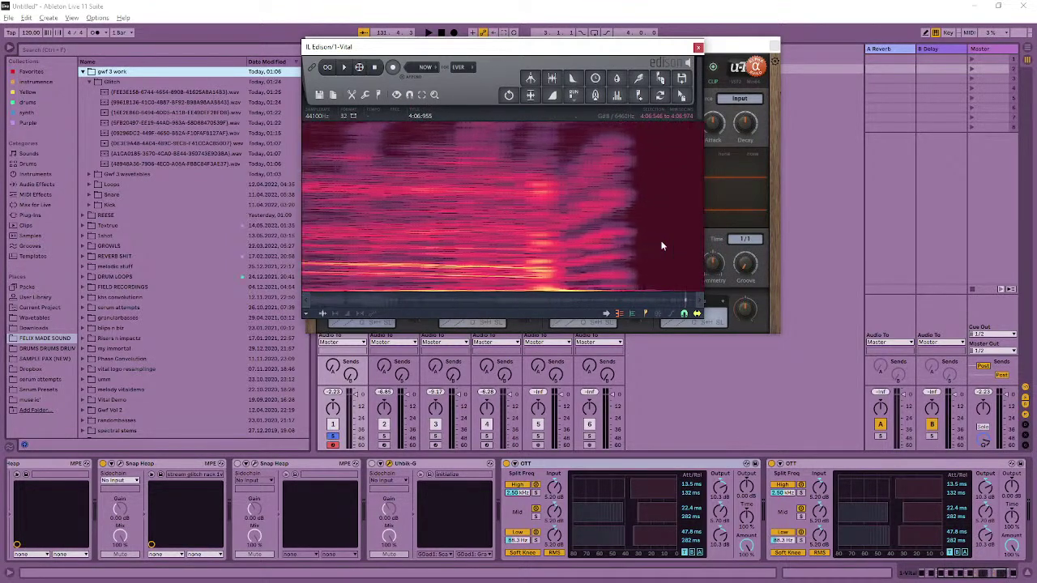
# - Select and audition the glitch from 4:10:149 to 4:10:737 and export it into the Glitch folder
pyautogui.moveTo(661, 239); pyautogui.dragTo(482, 242)
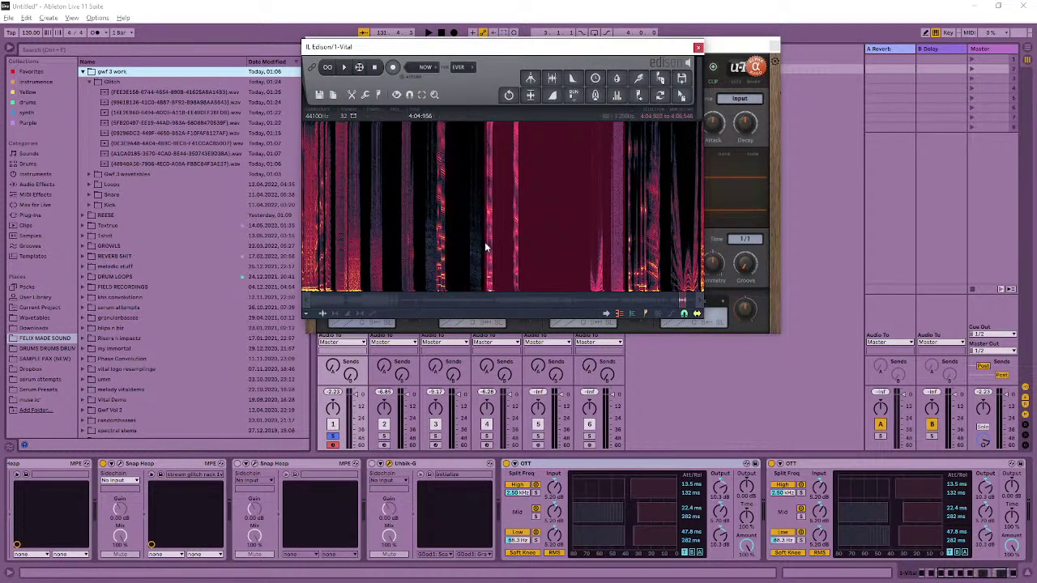
pyautogui.moveTo(614, 253); pyautogui.dragTo(640, 252)
pyautogui.press('space')
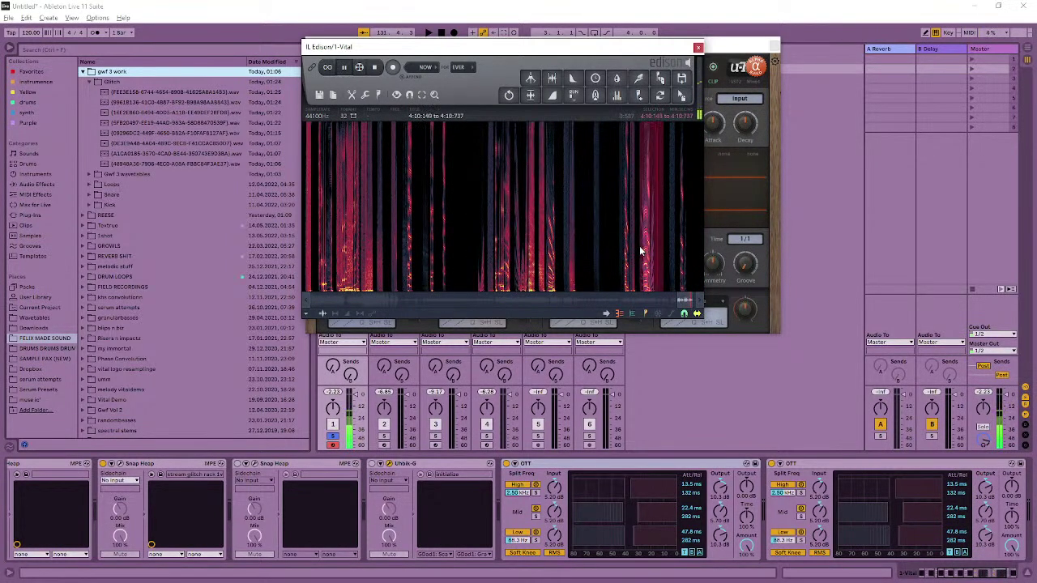
pyautogui.moveTo(681, 96); pyautogui.dragTo(171, 128)
# - Select and audition the glitch from 3:59:572 to 4:00:119 in the recording and export it into the Glitch folder
pyautogui.moveTo(643, 213); pyautogui.dragTo(475, 222)
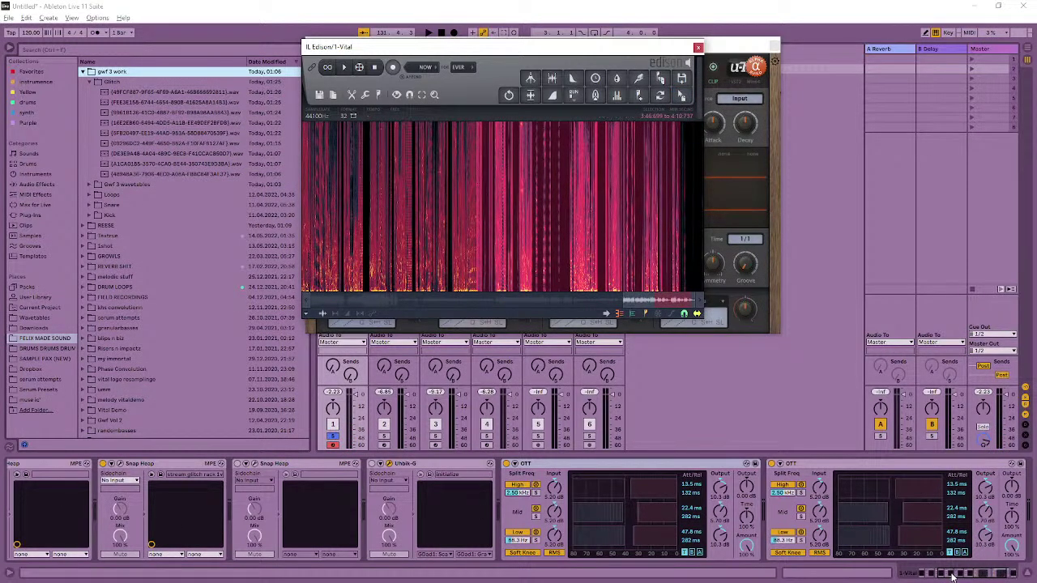
pyautogui.moveTo(955, 577); pyautogui.dragTo(882, 575)
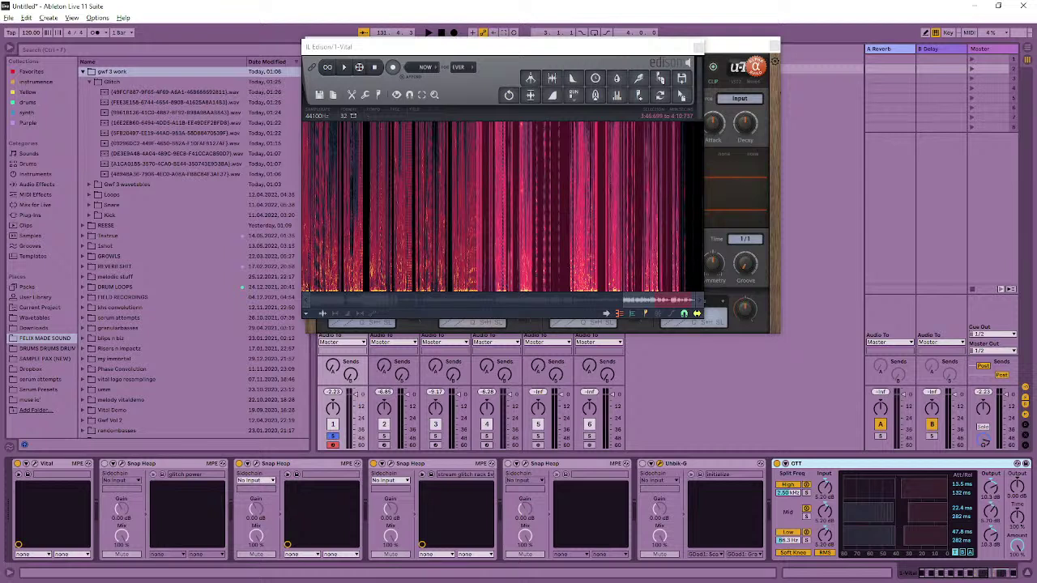
pyautogui.moveTo(480, 180); pyautogui.dragTo(567, 186)
pyautogui.moveTo(683, 180); pyautogui.dragTo(436, 221)
pyautogui.scroll(4, 602, 192)
pyautogui.scroll(4, 436, 220)
pyautogui.moveTo(371, 220); pyautogui.dragTo(428, 227)
pyautogui.press('space')
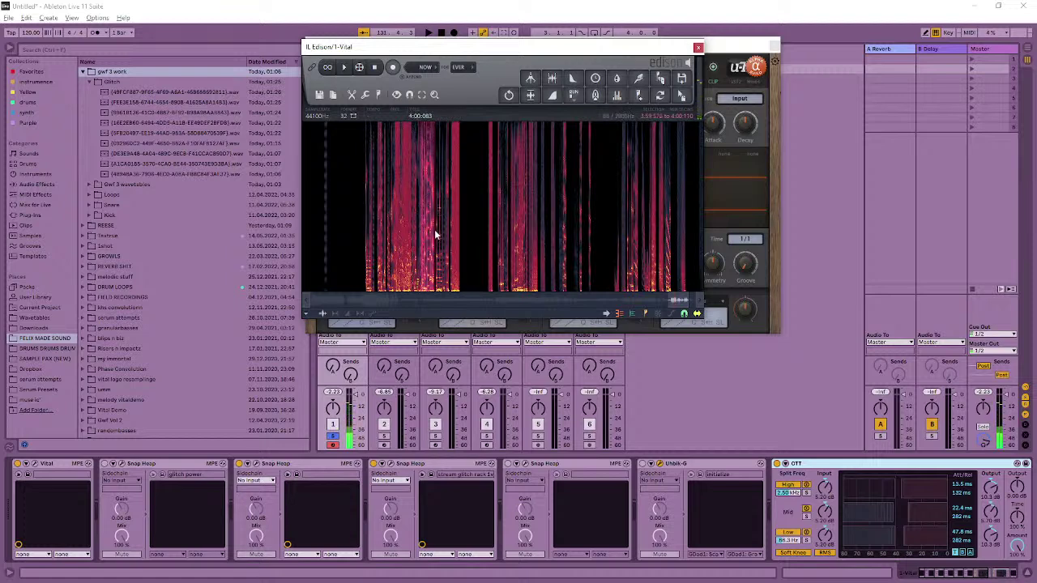
pyautogui.scroll(2, 436, 235)
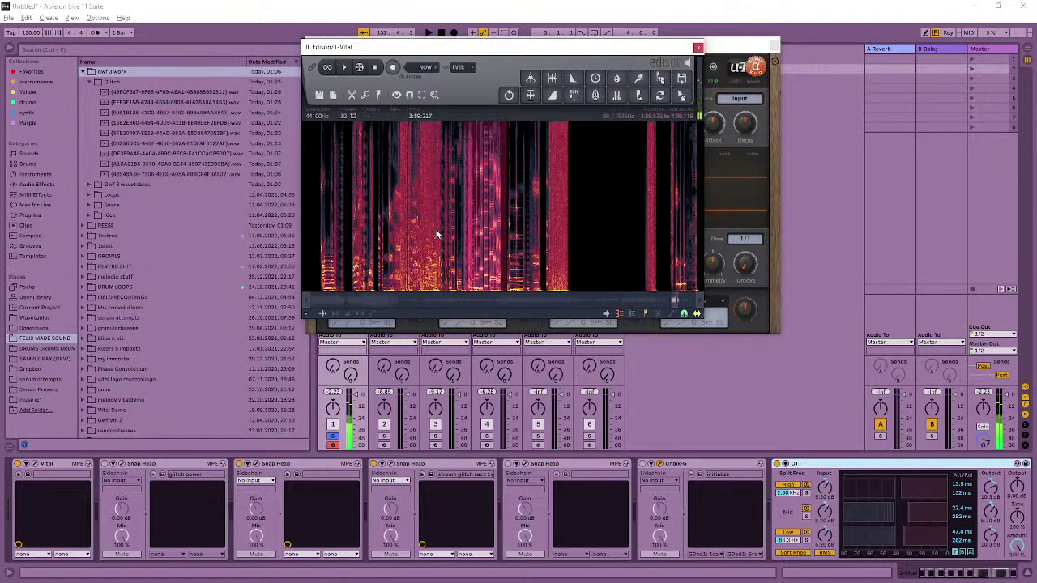
pyautogui.scroll(2, 491, 249)
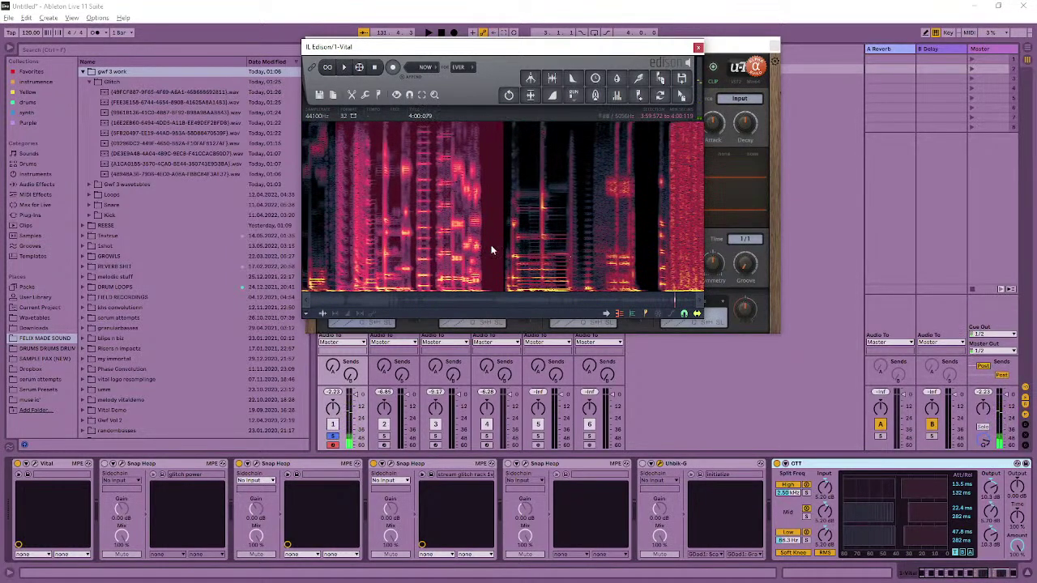
pyautogui.moveTo(683, 95); pyautogui.dragTo(192, 98)
# - Preview the exported samples in the Glitch folder one after another
pyautogui.click(195, 102)
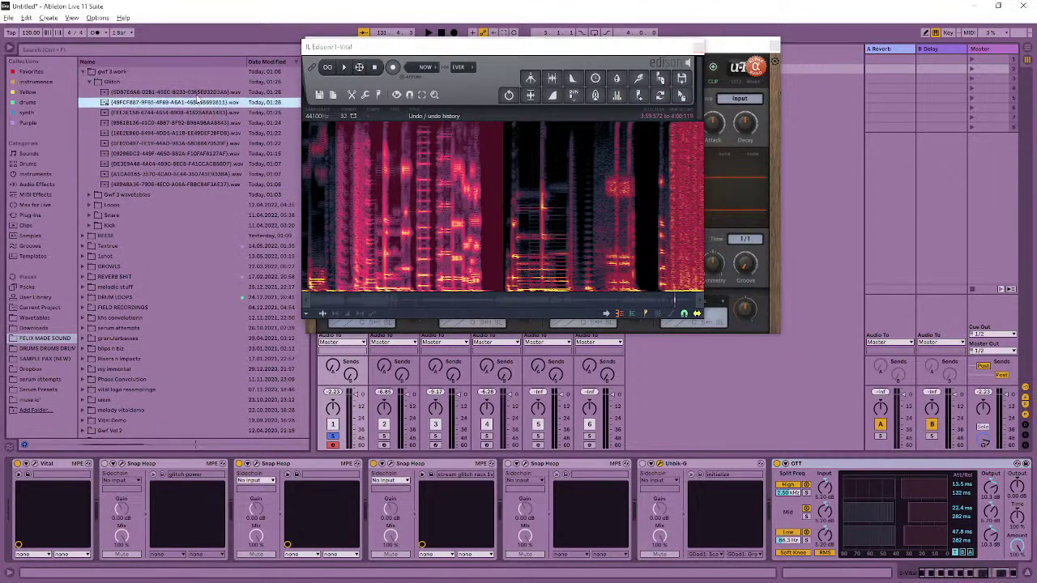
pyautogui.click(201, 93)
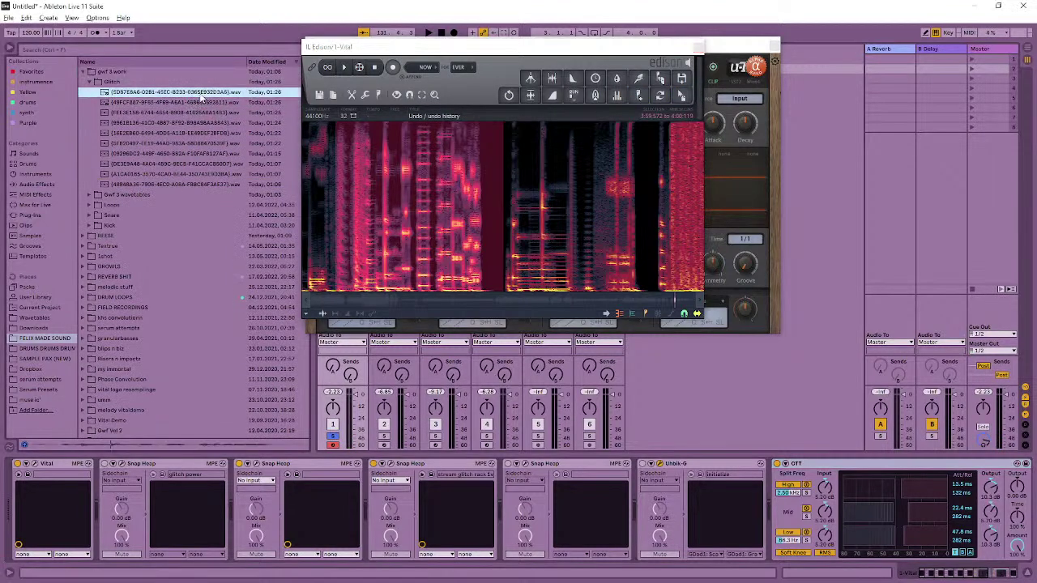
pyautogui.click(201, 113)
pyautogui.press('Down')
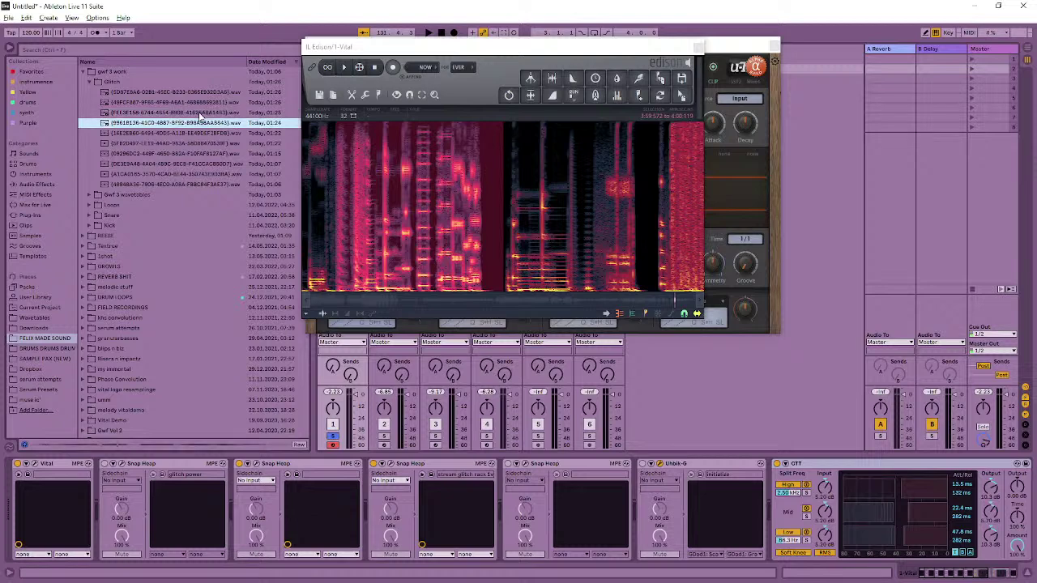
pyautogui.press('Down')
pyautogui.press('Down')
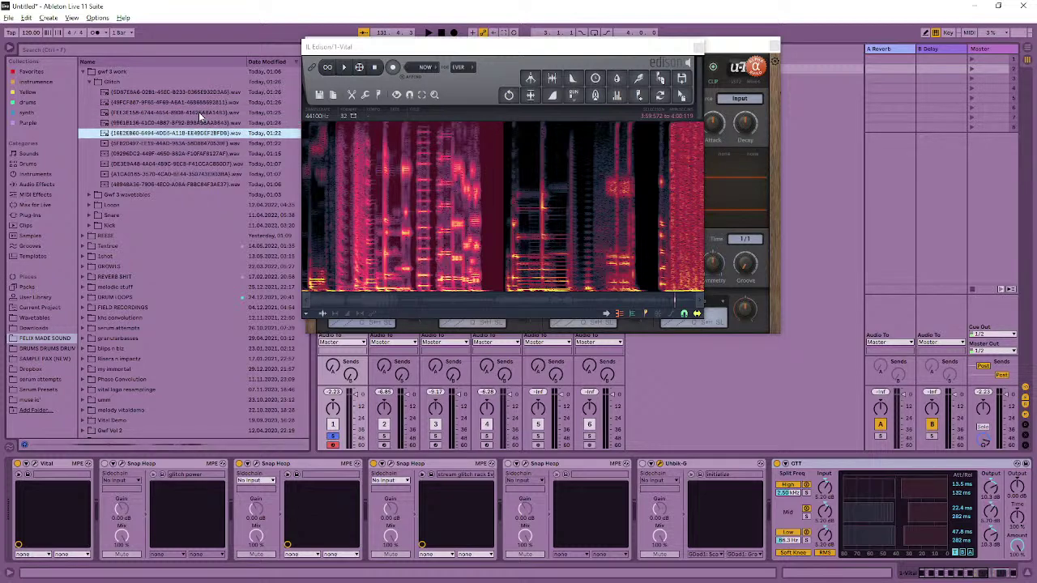
pyautogui.press('Down')
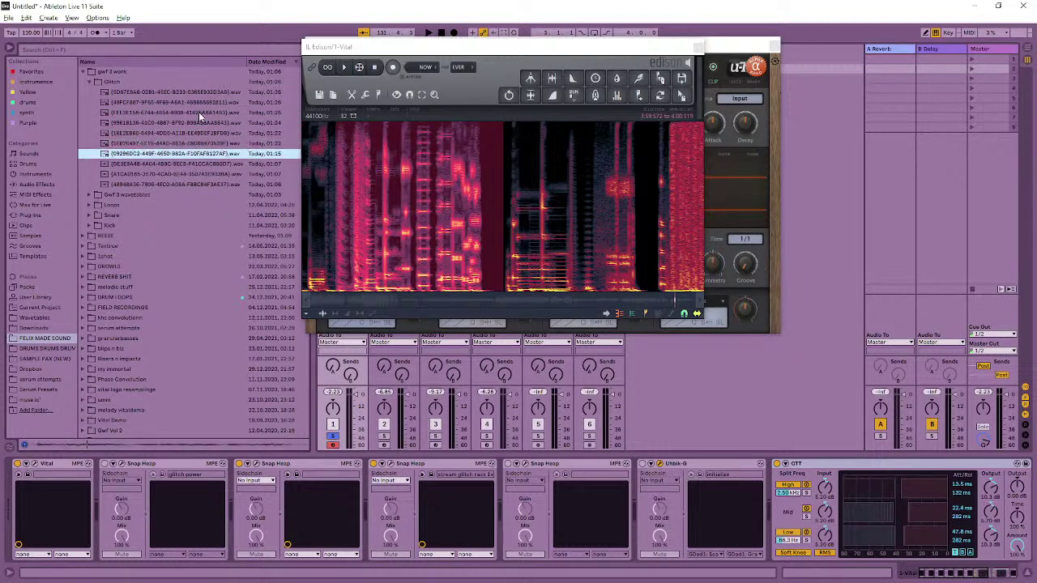
pyautogui.press('Down')
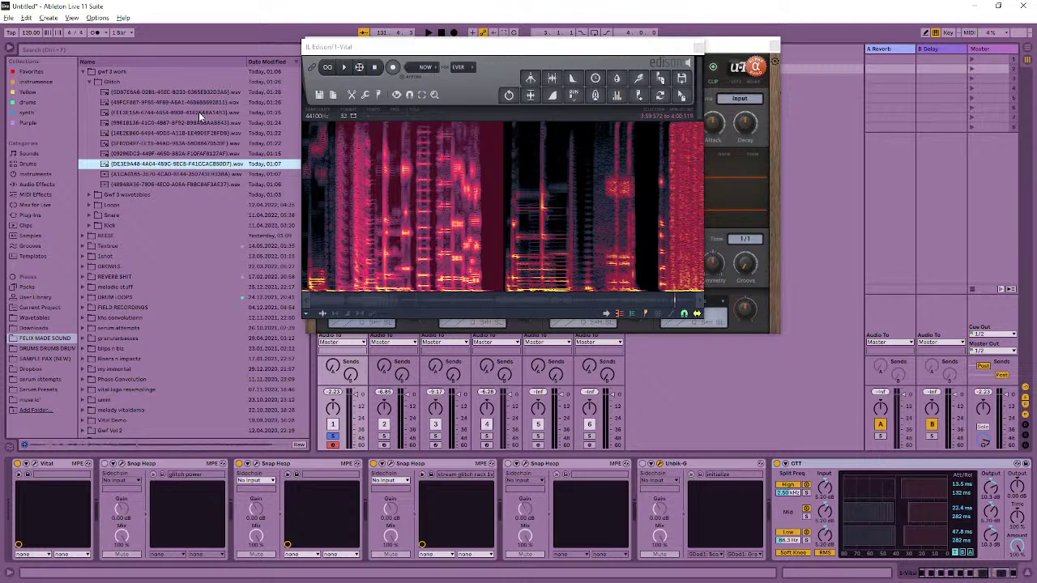
pyautogui.press('Down')
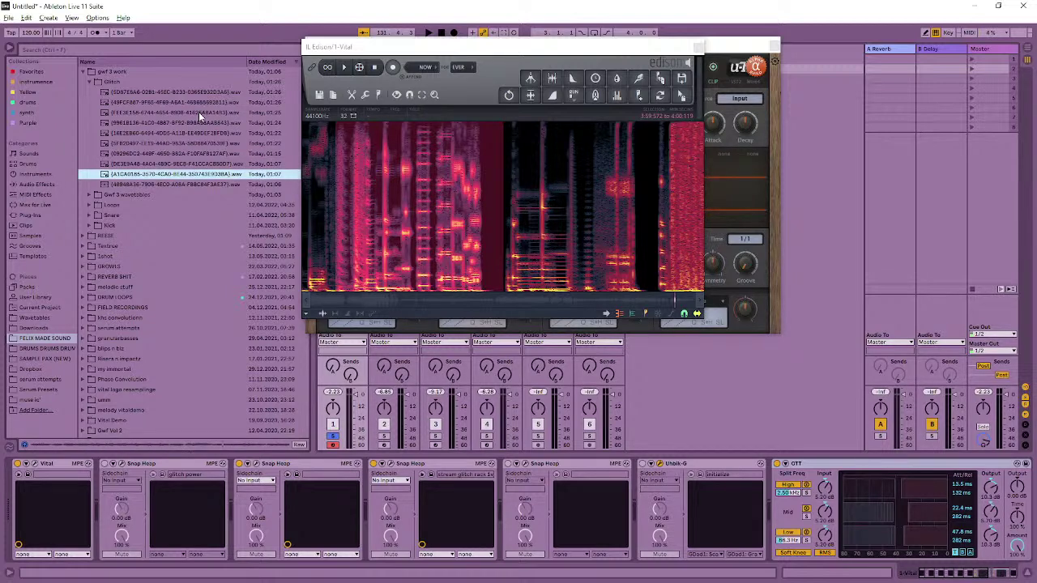
pyautogui.press('Down')
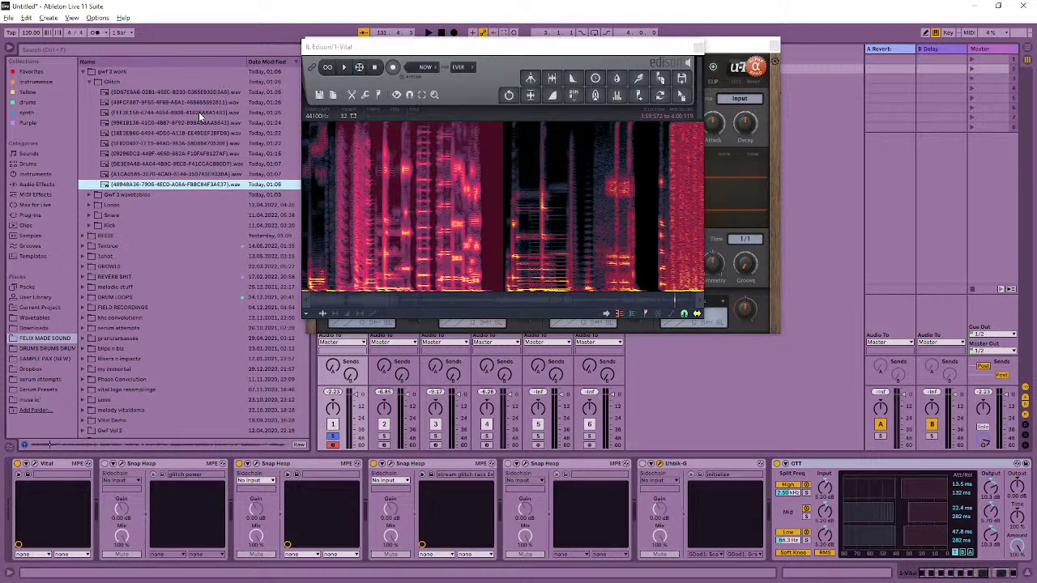
pyautogui.scroll(3, 403, 240)
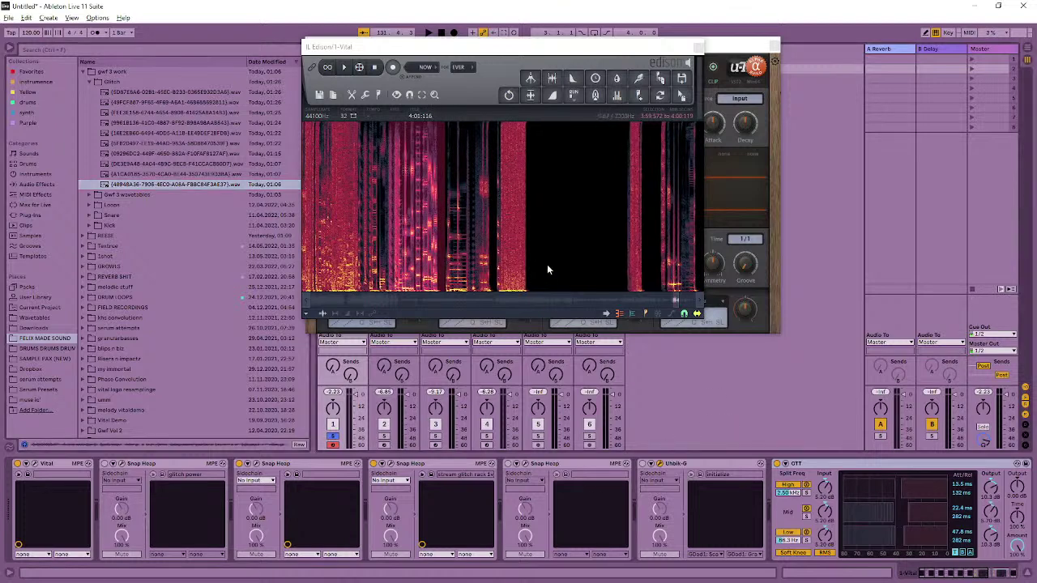
pyautogui.scroll(-4, 536, 195)
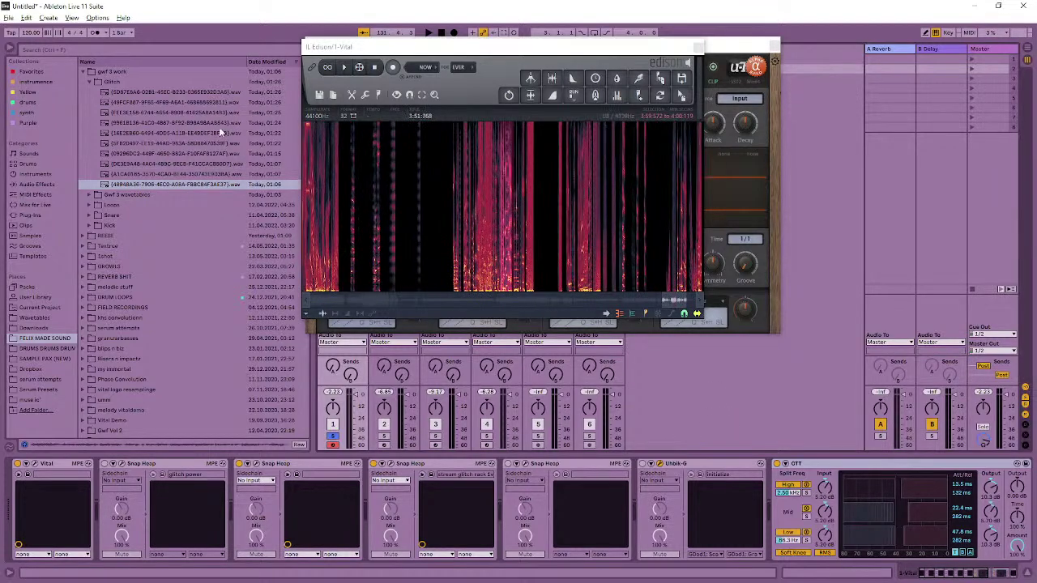
# - Expand the Textrue folder and preview several samples from its robots subfolder
pyautogui.click(84, 244)
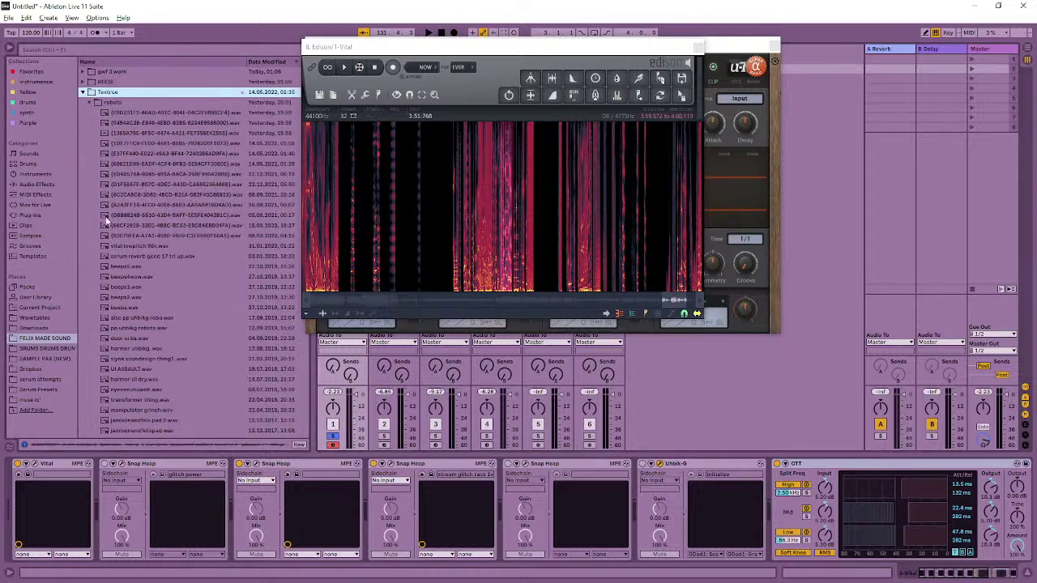
pyautogui.click(134, 115)
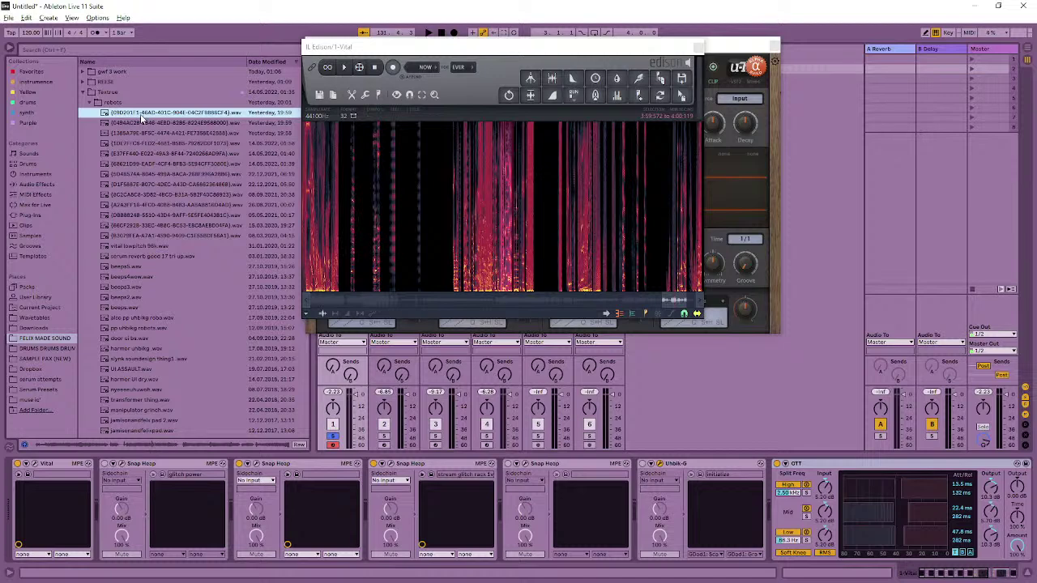
pyautogui.click(140, 123)
pyautogui.click(167, 164)
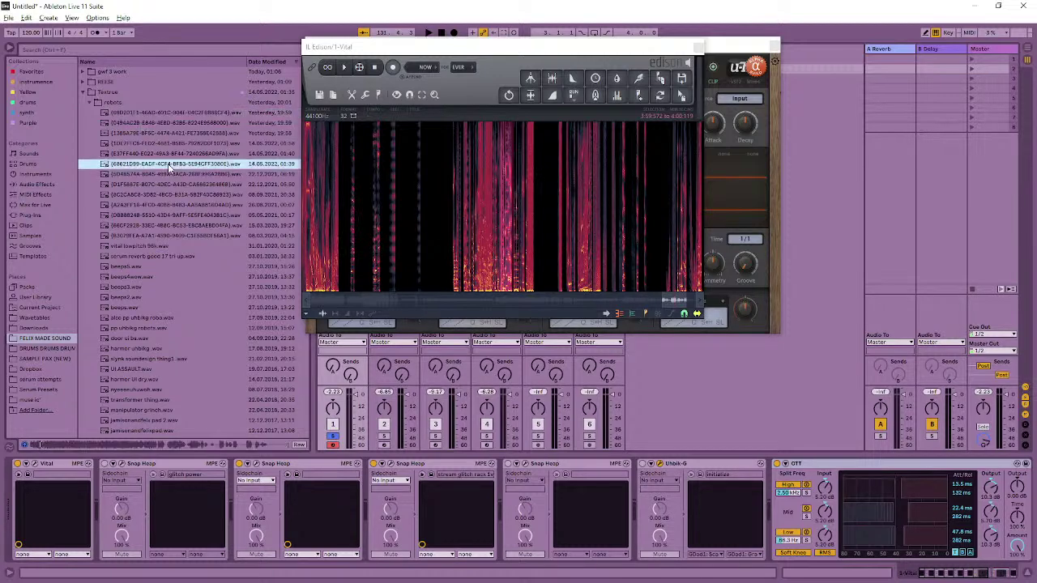
pyautogui.scroll(-3, 169, 164)
pyautogui.click(185, 141)
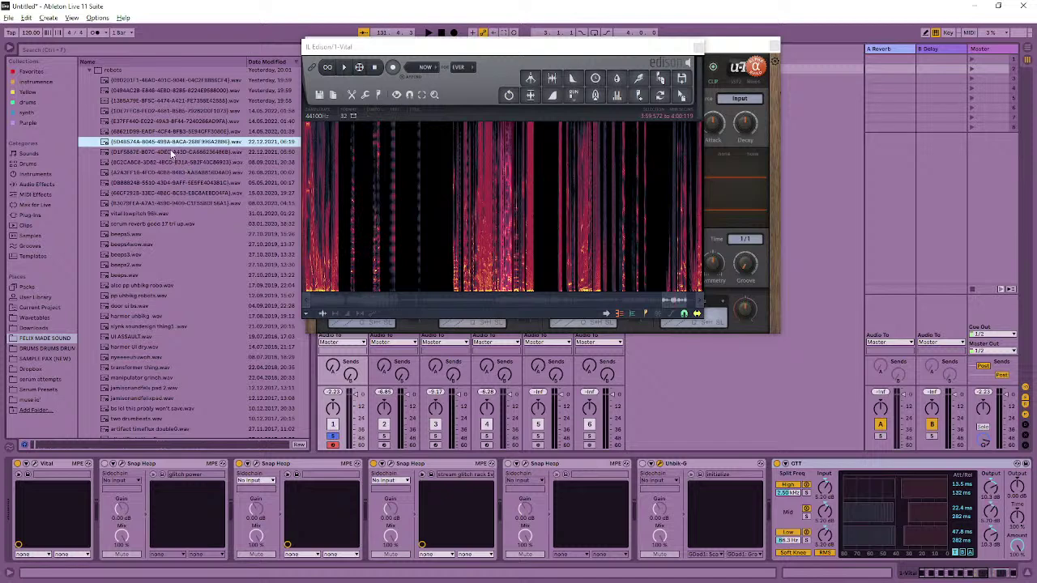
# - Preview more of the older samples in the robots subfolder, ending with vital lowpitch 96k.wav
pyautogui.scroll(-3, 171, 151)
pyautogui.scroll(4, 177, 166)
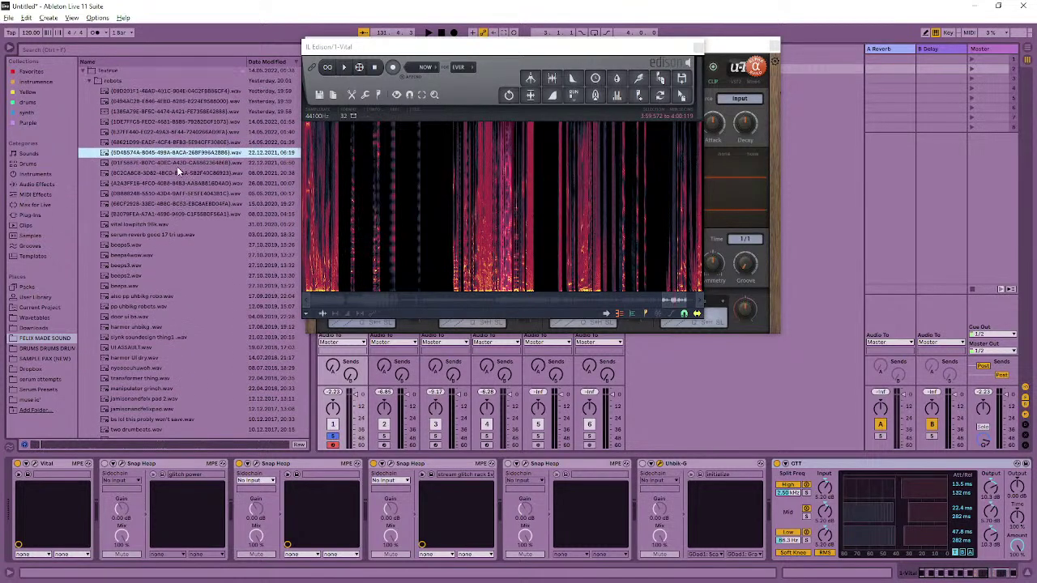
pyautogui.click(186, 184)
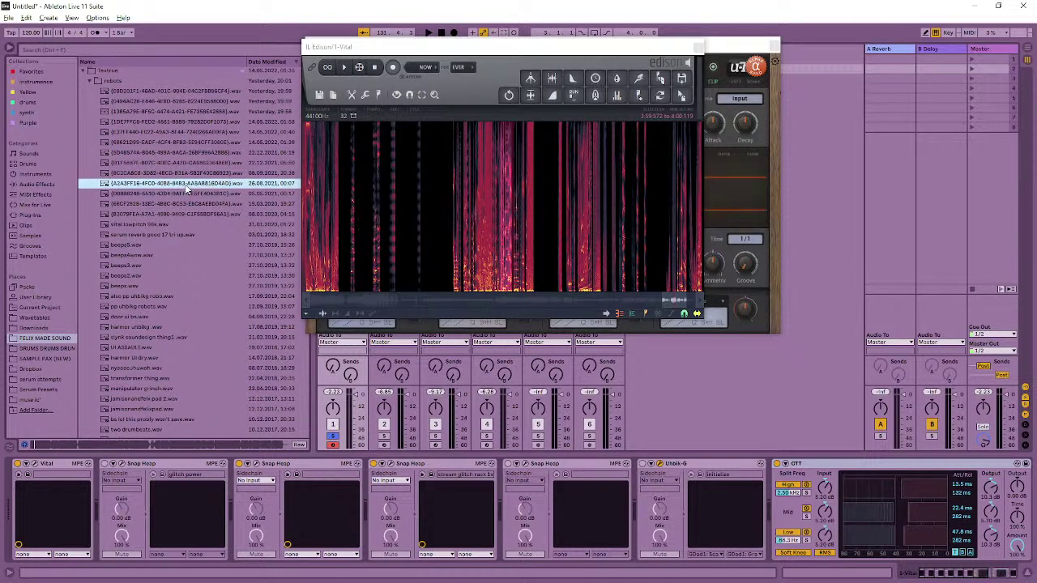
pyautogui.scroll(-2, 186, 188)
pyautogui.click(199, 193)
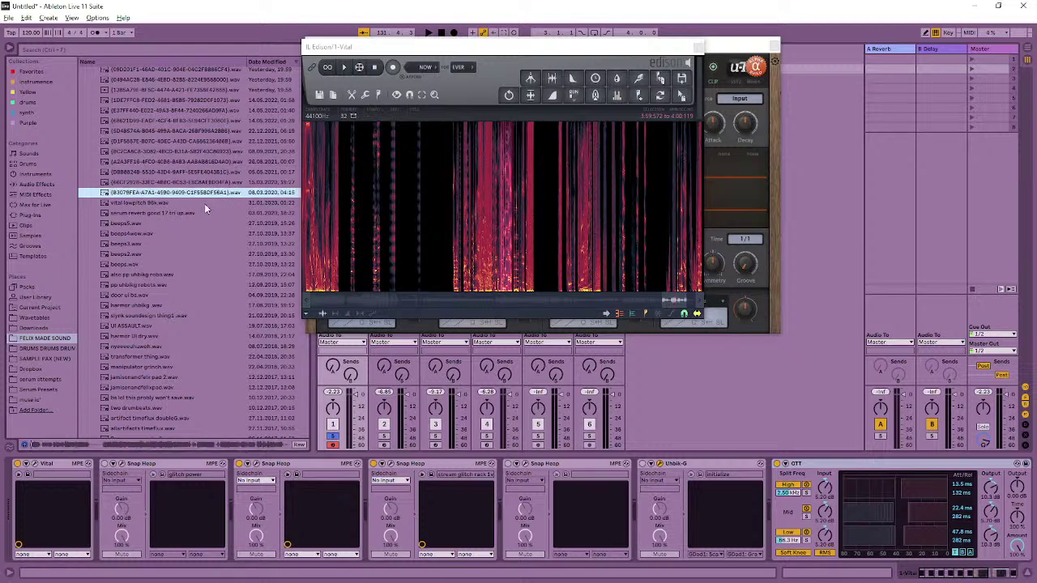
pyautogui.click(188, 206)
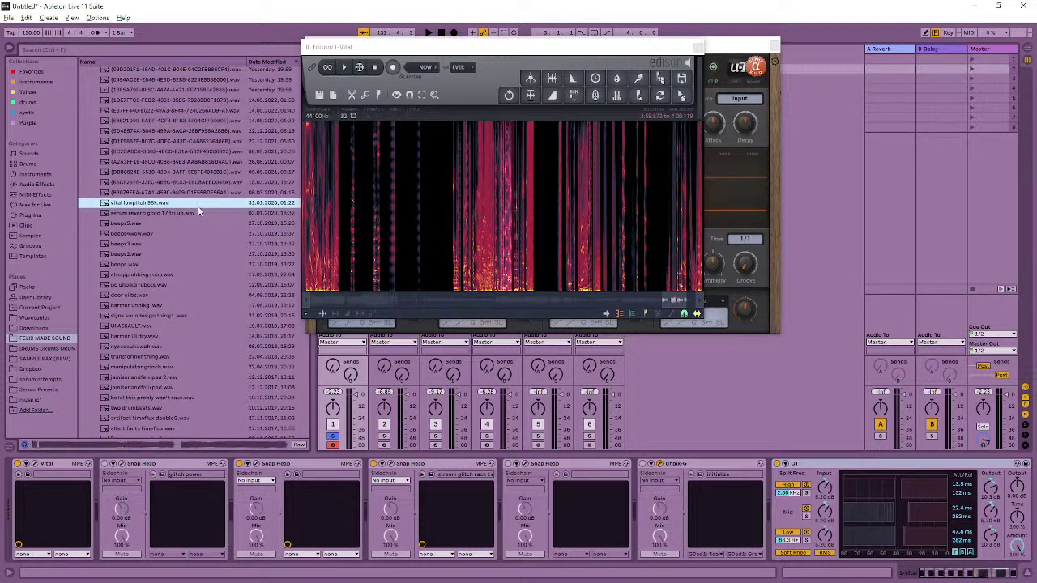
pyautogui.scroll(-2, 197, 206)
pyautogui.scroll(4, 197, 205)
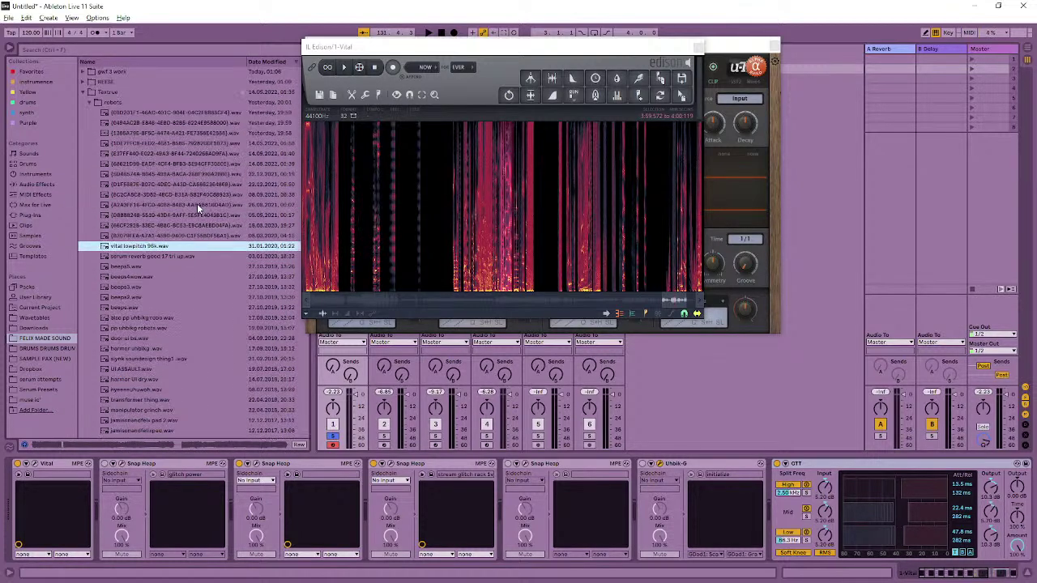
# - Collapse the robots subfolder and preview the two samples dated 22.04.2022 in the Textrue folder
pyautogui.click(92, 104)
pyautogui.click(154, 214)
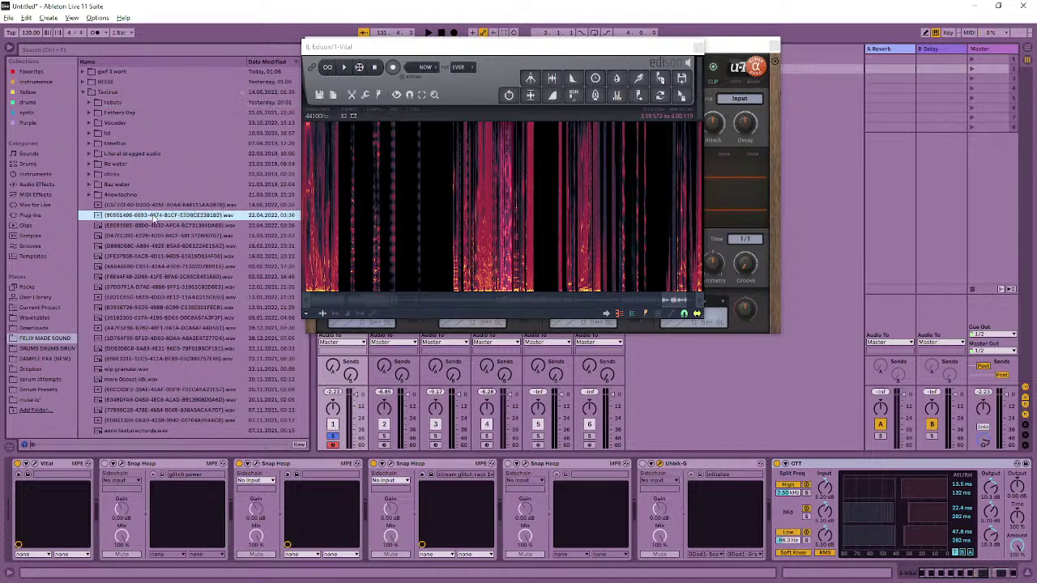
pyautogui.scroll(-3, 202, 267)
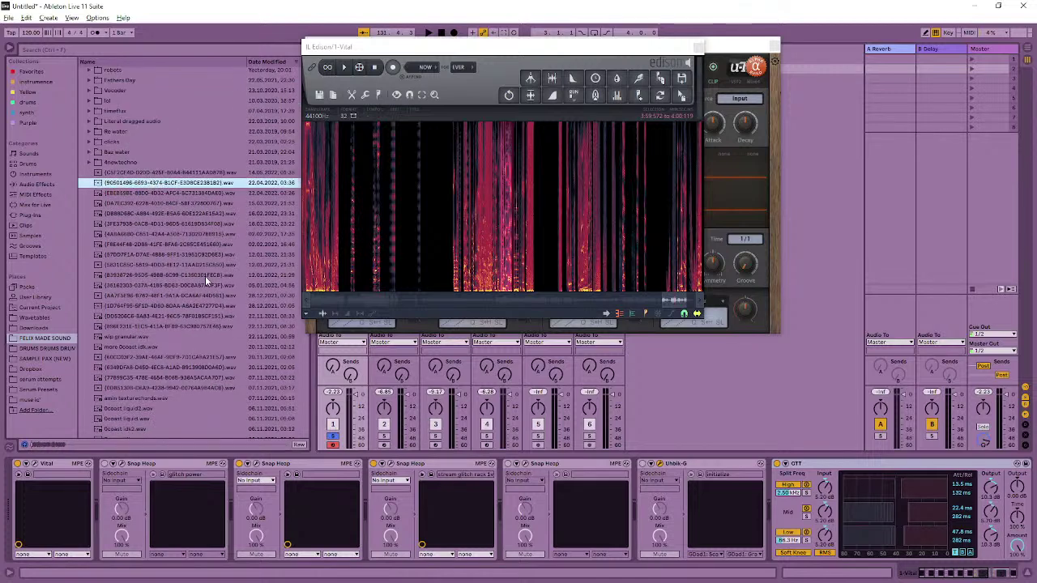
pyautogui.click(196, 192)
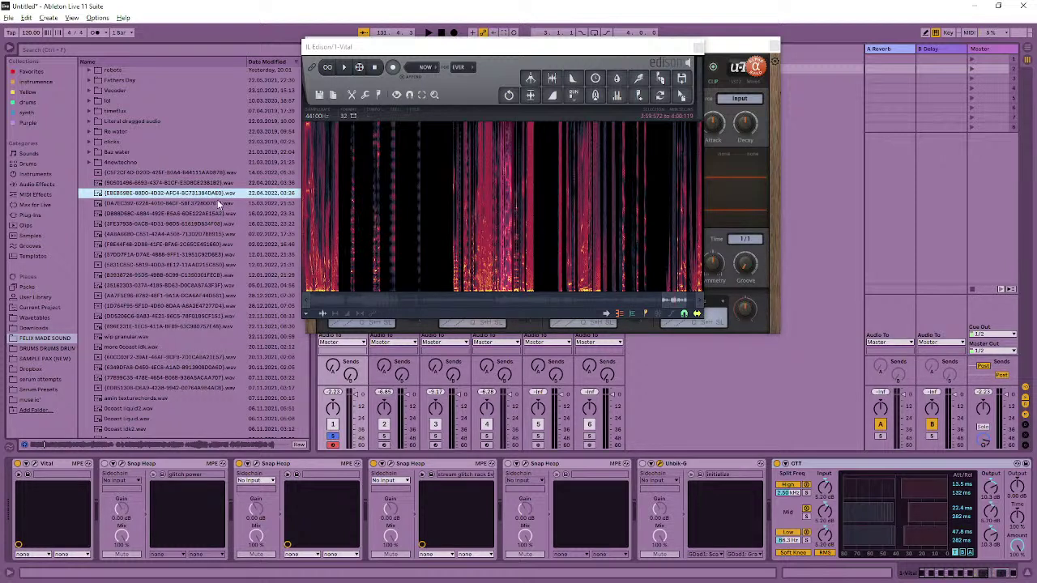
# - Switch to the Arrangement view, close the open plug-in windows, and place the EBEB59BE sample on a new audio track at bar 2
pyautogui.press('Tab')
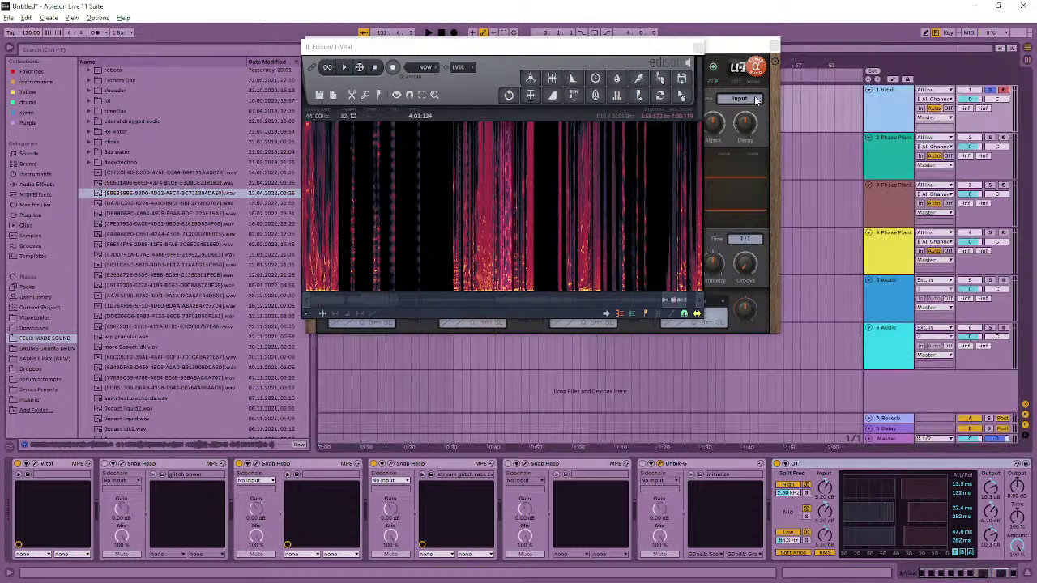
pyautogui.click(776, 46)
pyautogui.click(775, 45)
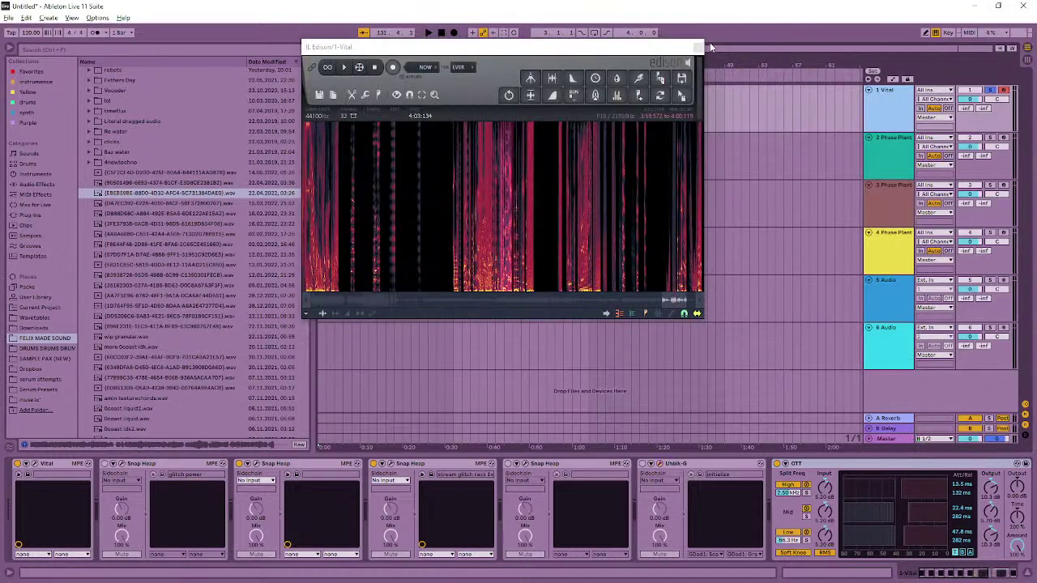
pyautogui.click(698, 47)
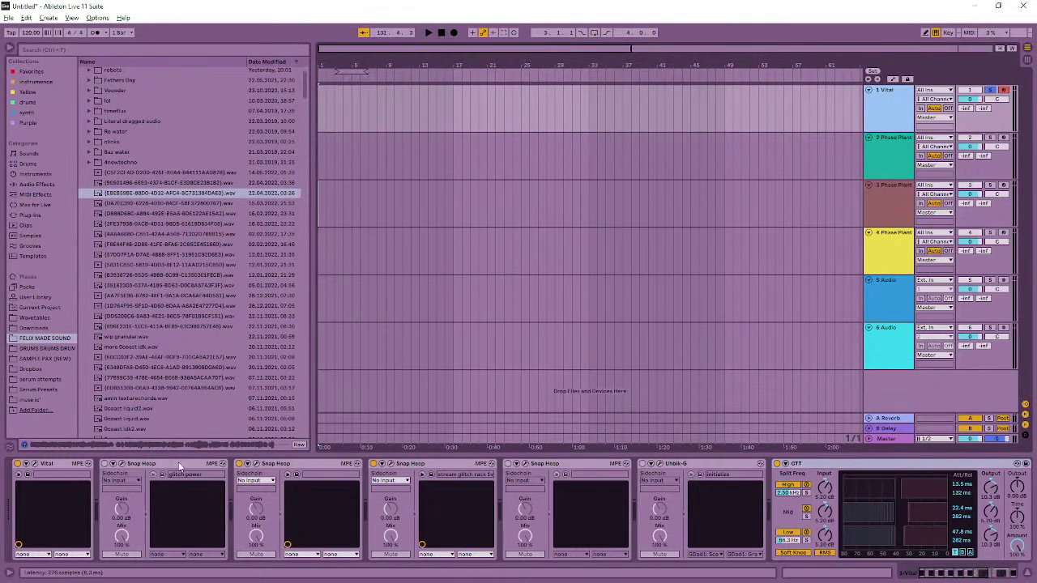
pyautogui.moveTo(127, 191)
pyautogui.mouseDown()
pyautogui.moveTo(359, 382)
pyautogui.moveTo(330, 386)
pyautogui.mouseUp()
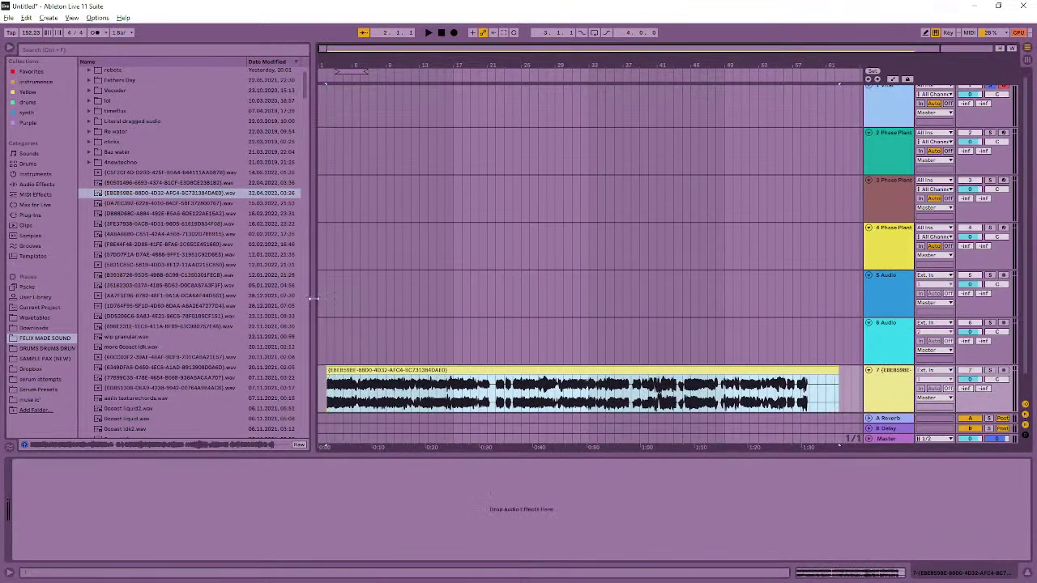
# - Copy the first three Snap Heap devices from the Vital track onto the new sample track
pyautogui.click(384, 111)
pyautogui.click(419, 468)
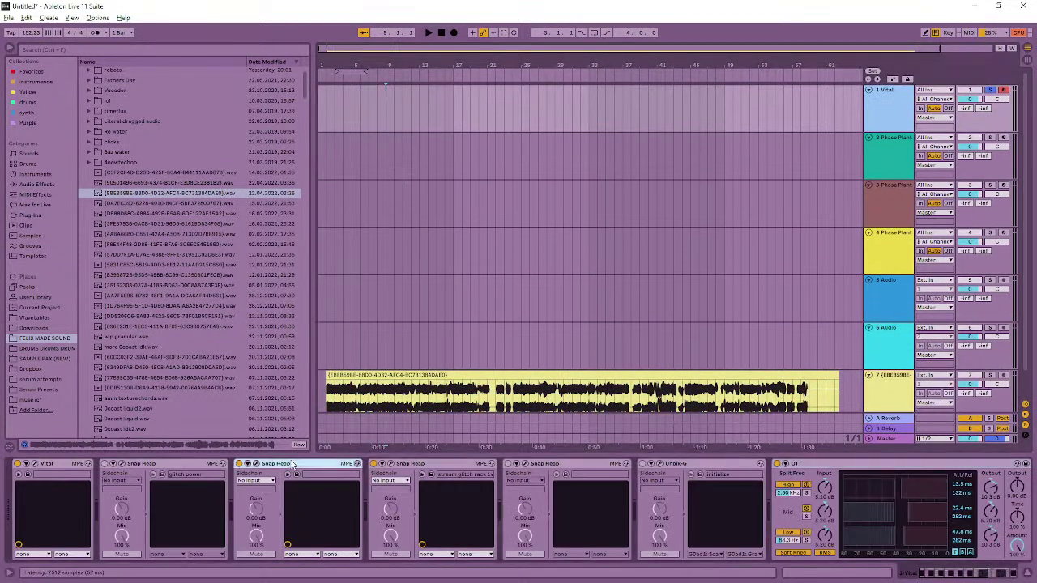
pyautogui.click(197, 468)
pyautogui.keyDown('shift'); pyautogui.click(432, 465); pyautogui.keyUp('shift')
pyautogui.click(459, 395)
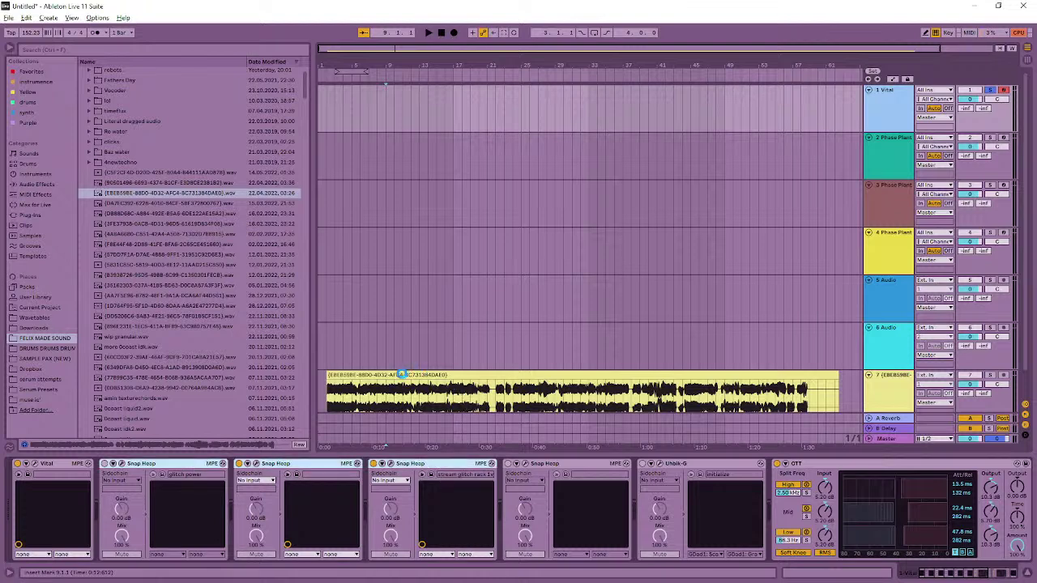
pyautogui.click(403, 375)
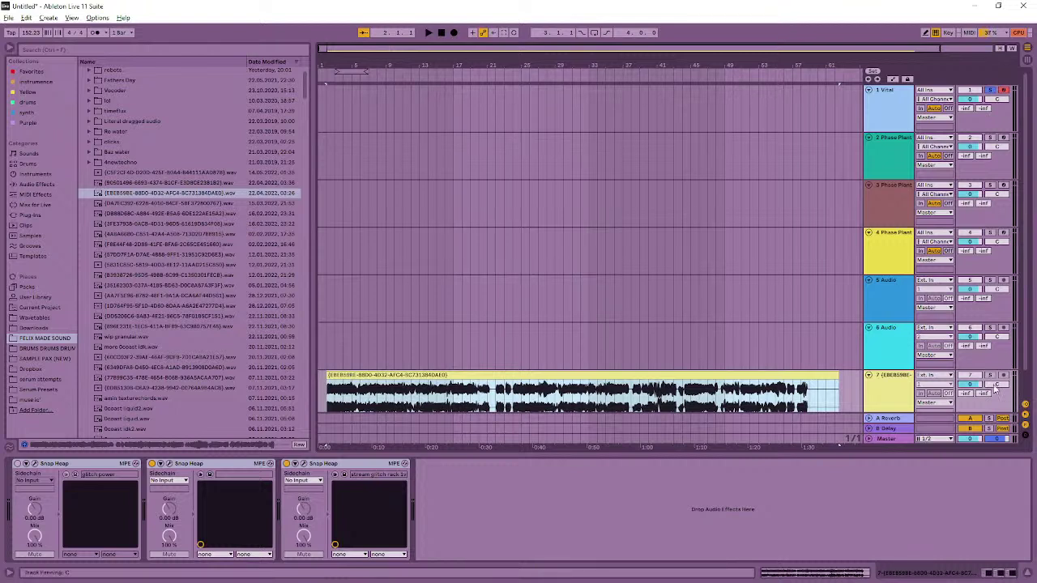
# - Solo the sample track and play its clip through the copied Snap Heap chain
pyautogui.click(990, 377)
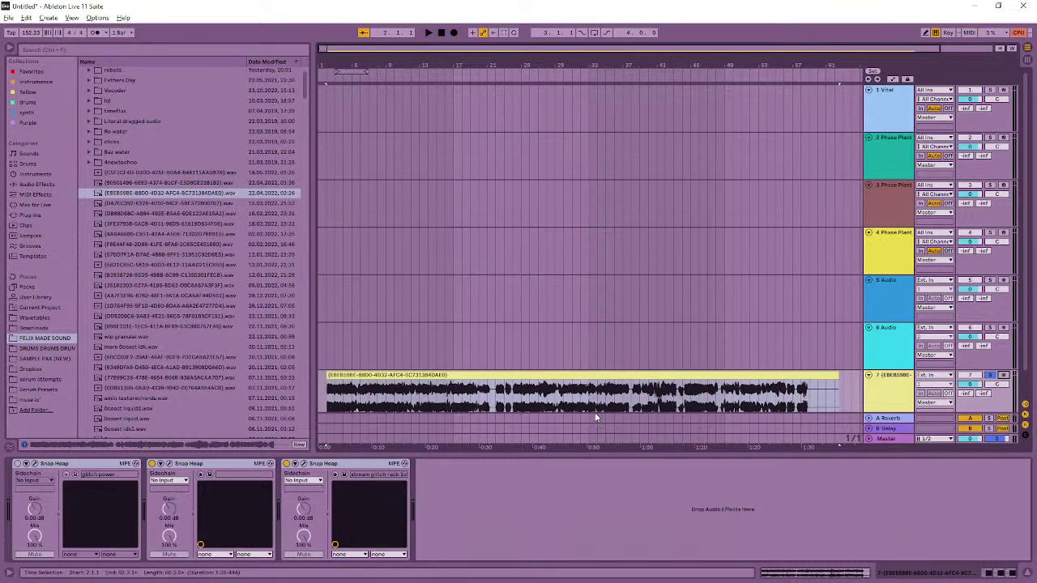
pyautogui.click(616, 377)
pyautogui.press('space')
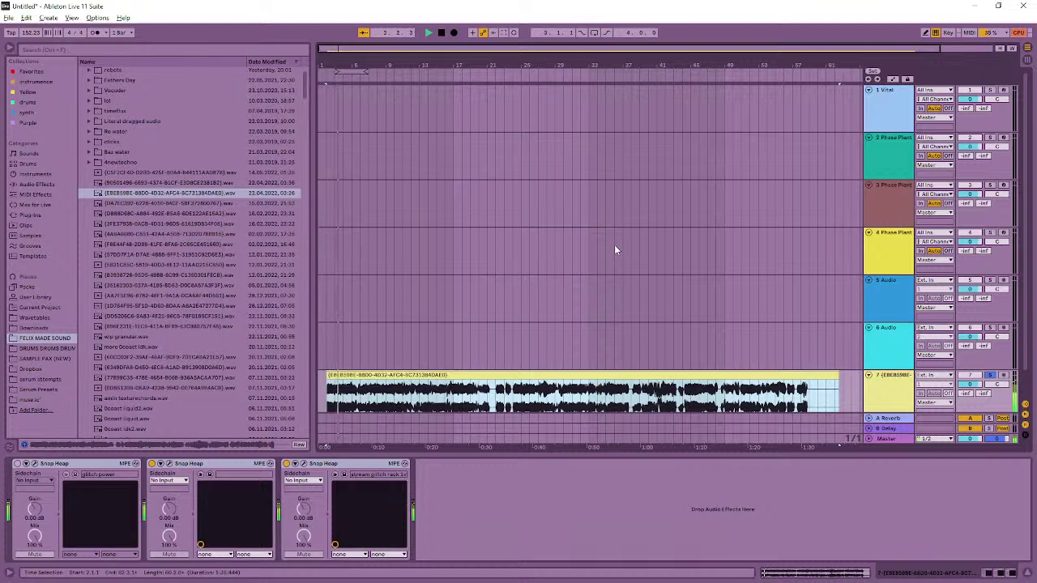
# - Copy the IL Edison device from the end of the Vital track's chain to the end of the sample track's chain
pyautogui.click(521, 105)
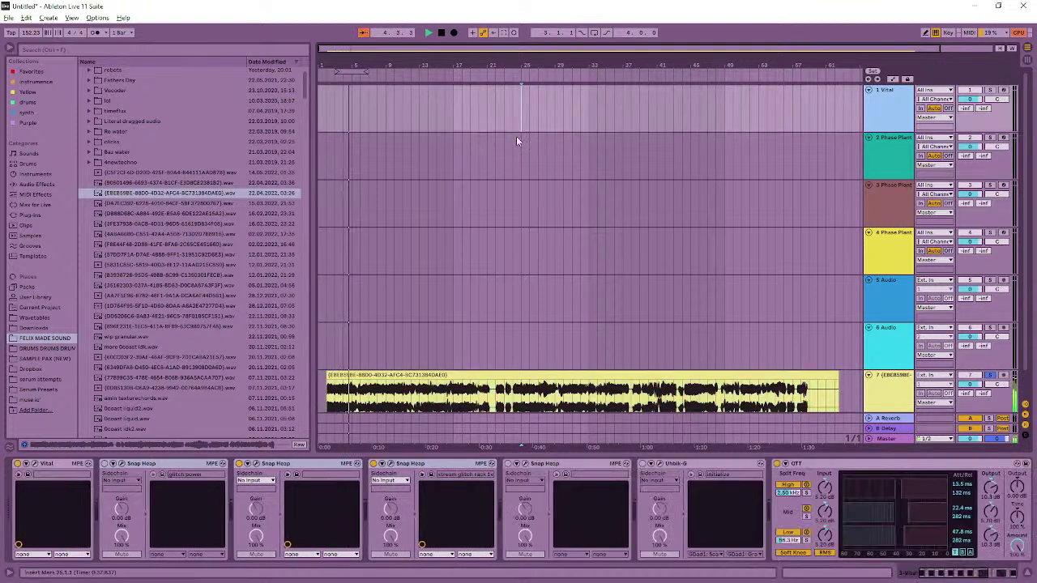
pyautogui.scroll(-5, 840, 496)
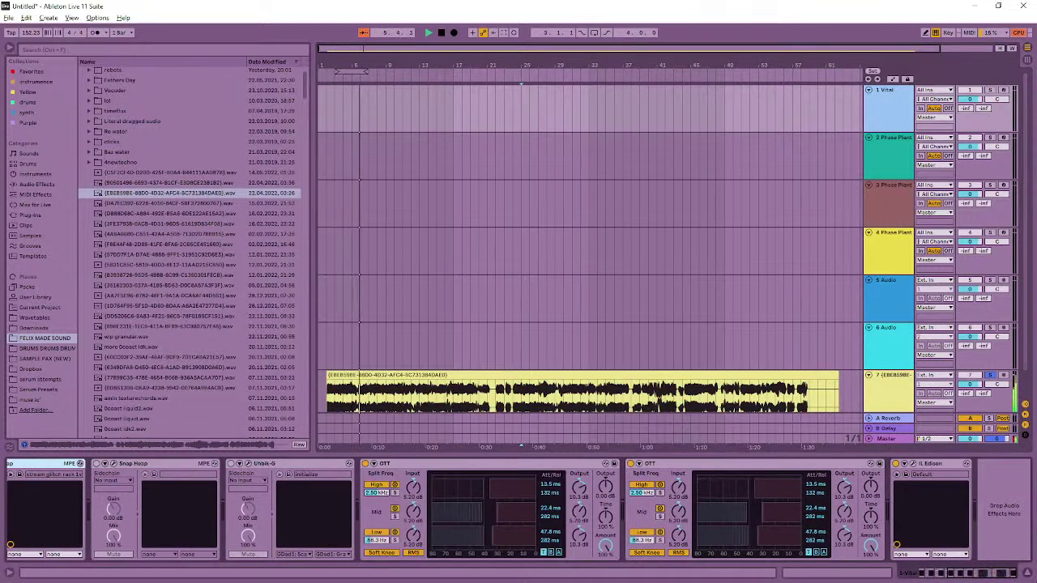
pyautogui.click(913, 464)
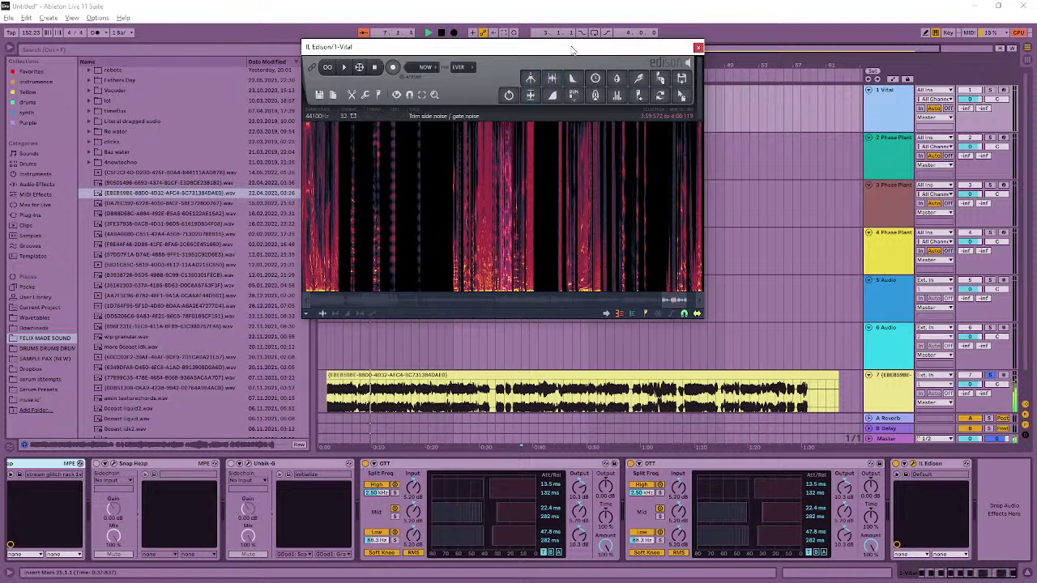
pyautogui.click(923, 465)
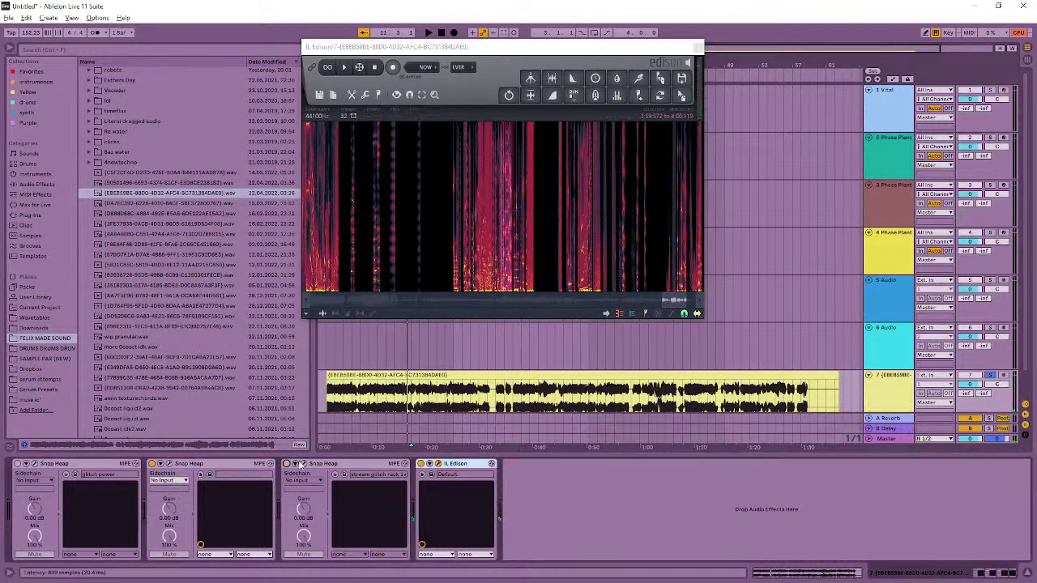
# - Inspect the sample track's second Snap Heap, move its window aside, and open the third Snap Heap with the stream glitch rack 1v2 preset
pyautogui.click(168, 464)
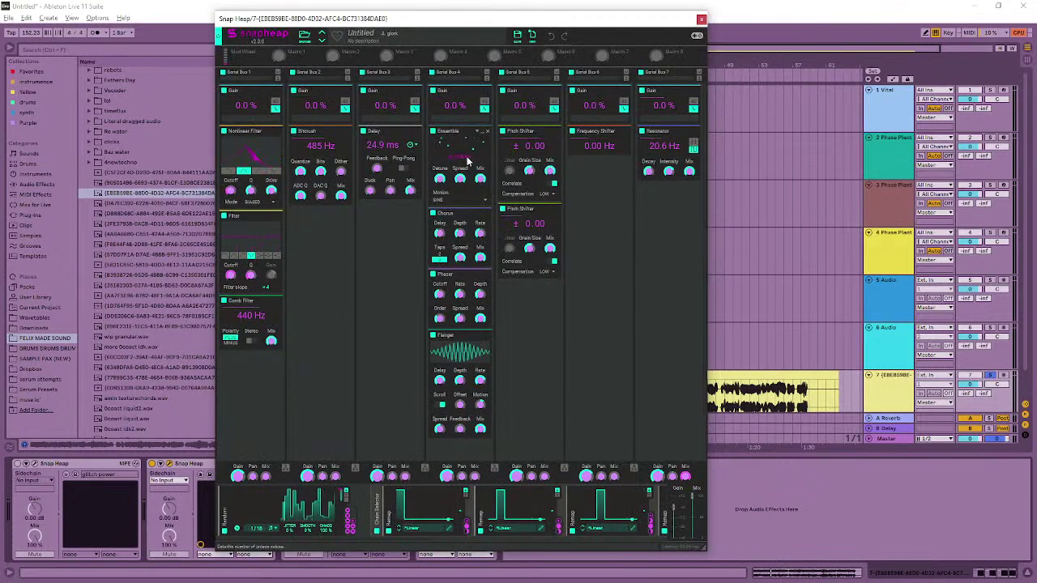
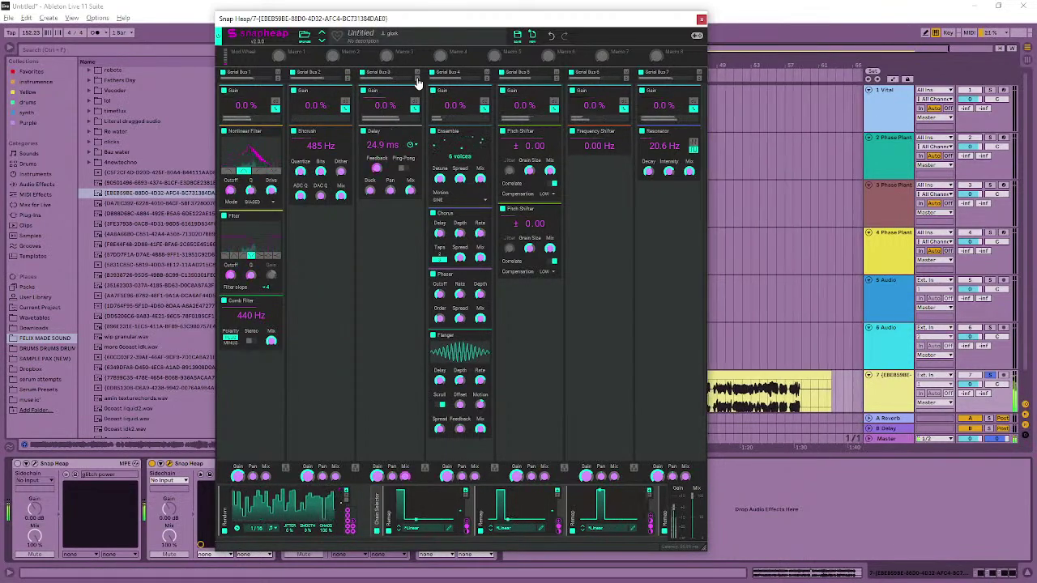
pyautogui.moveTo(453, 21); pyautogui.dragTo(652, 19)
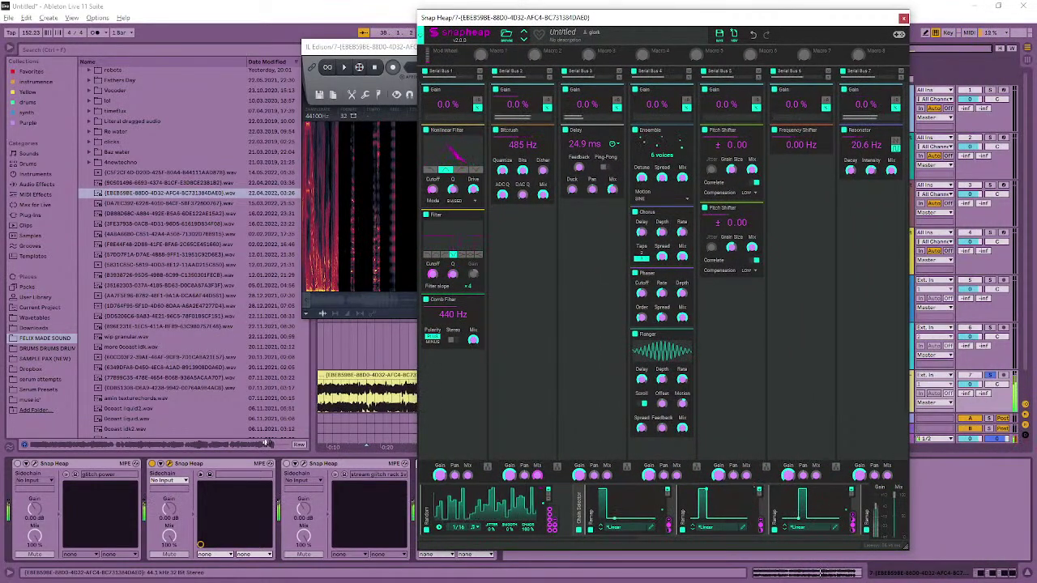
pyautogui.click(307, 467)
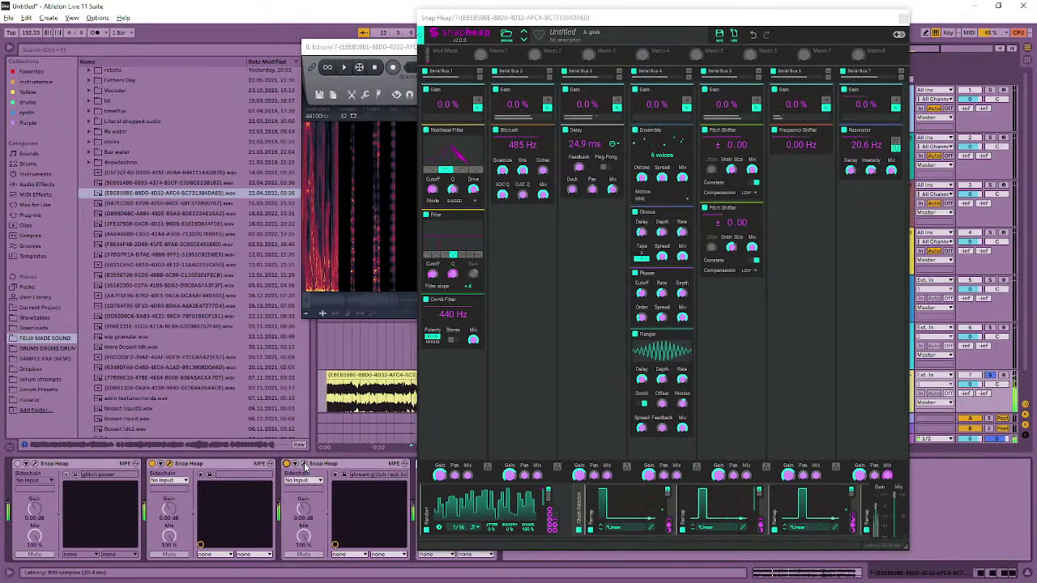
pyautogui.click(306, 466)
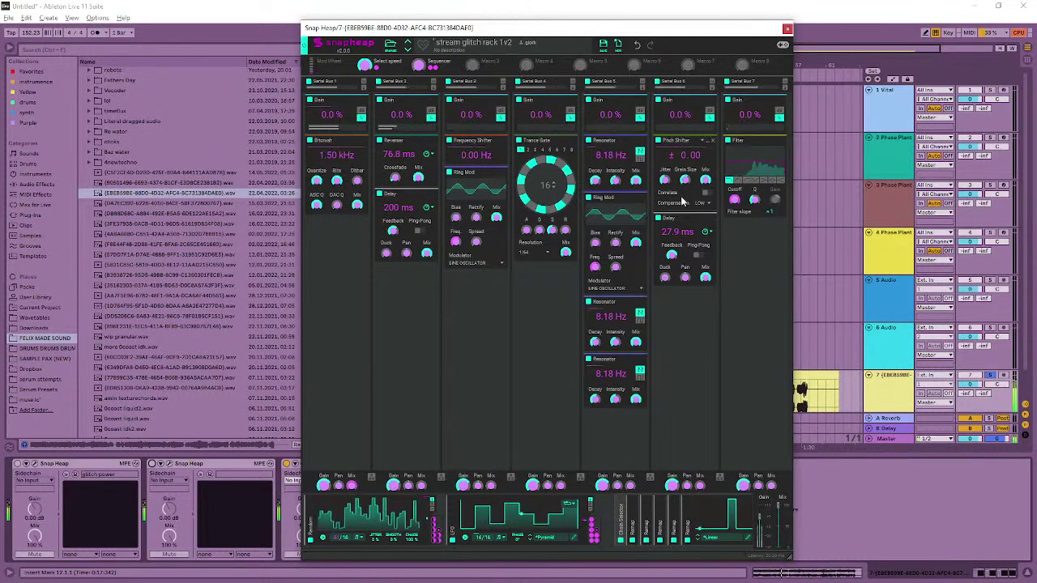
# - Move the Delay above the Pitch Shifter in Serial Bus 6 of the stream glitch rack and close its window
pyautogui.moveTo(677, 241)
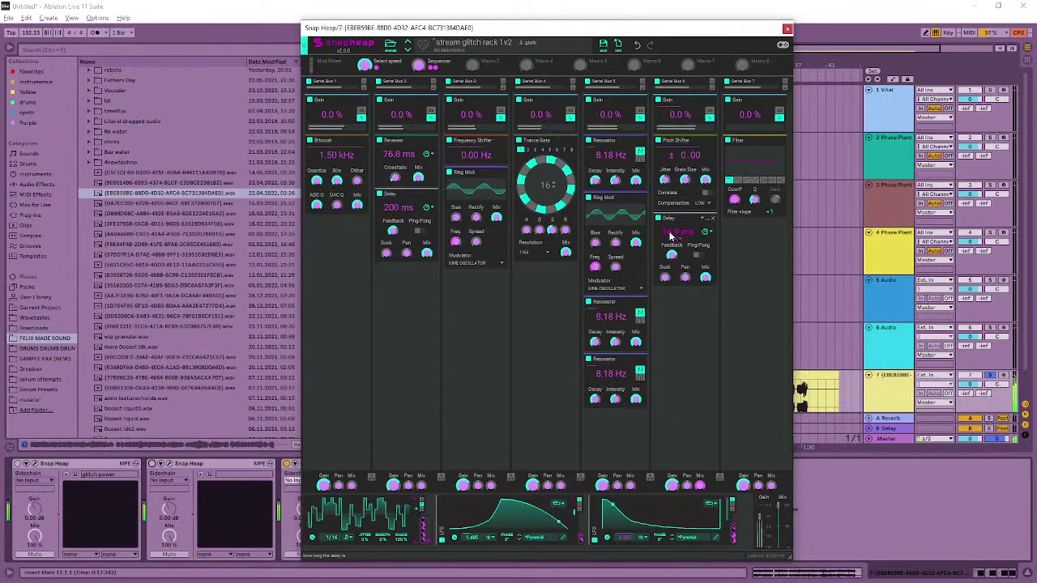
pyautogui.moveTo(688, 227); pyautogui.dragTo(691, 137)
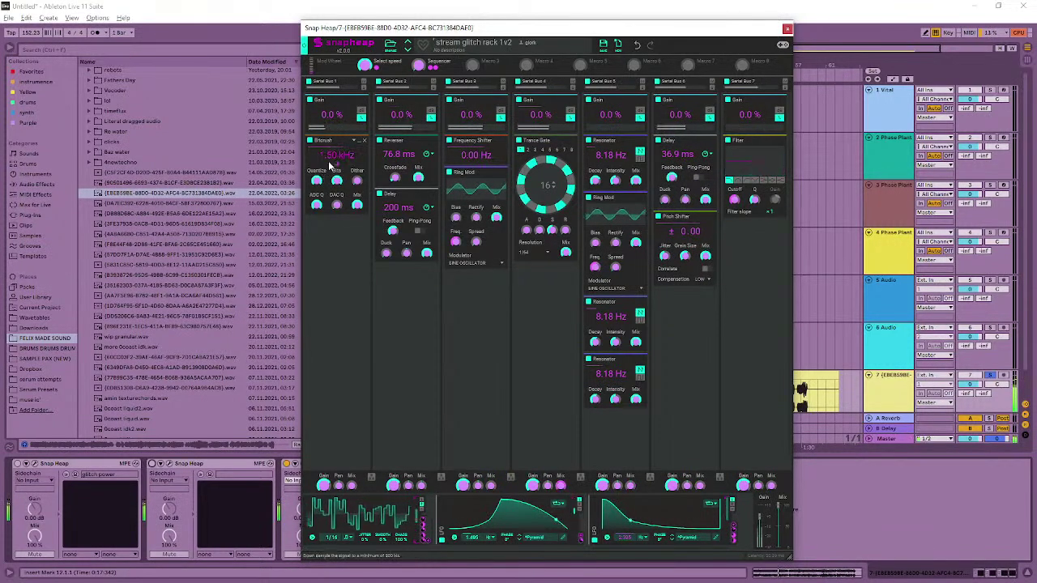
pyautogui.click(787, 30)
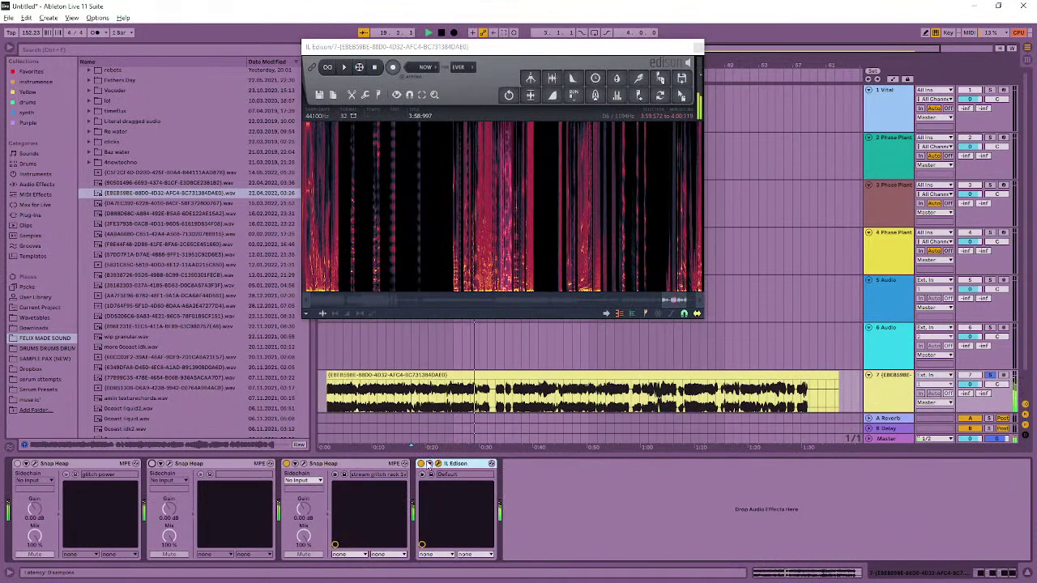
# - Delete the copied IL Edison from the sample track's device chain
pyautogui.click(440, 464)
pyautogui.click(439, 464)
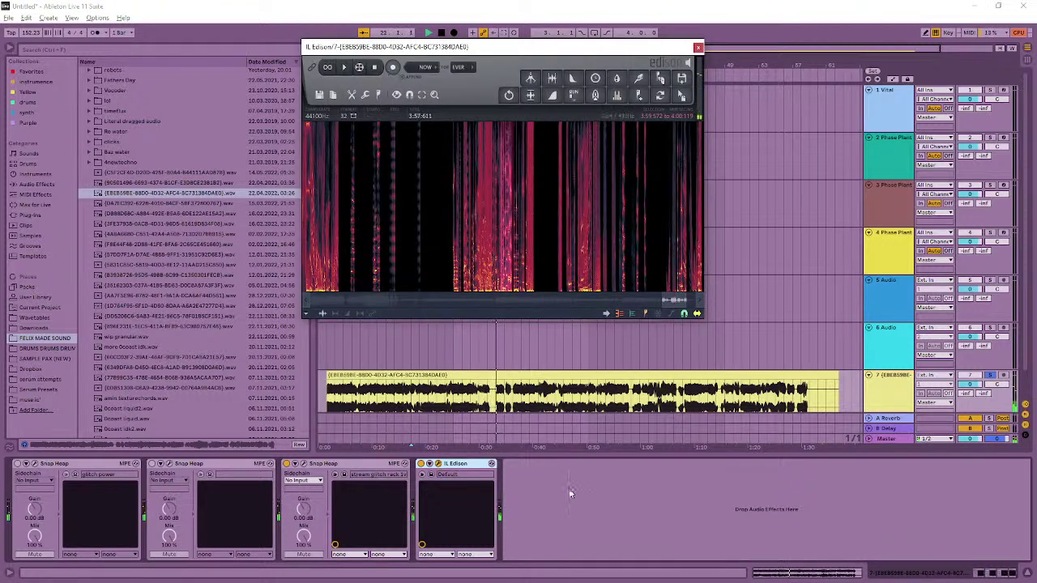
pyautogui.click(529, 489)
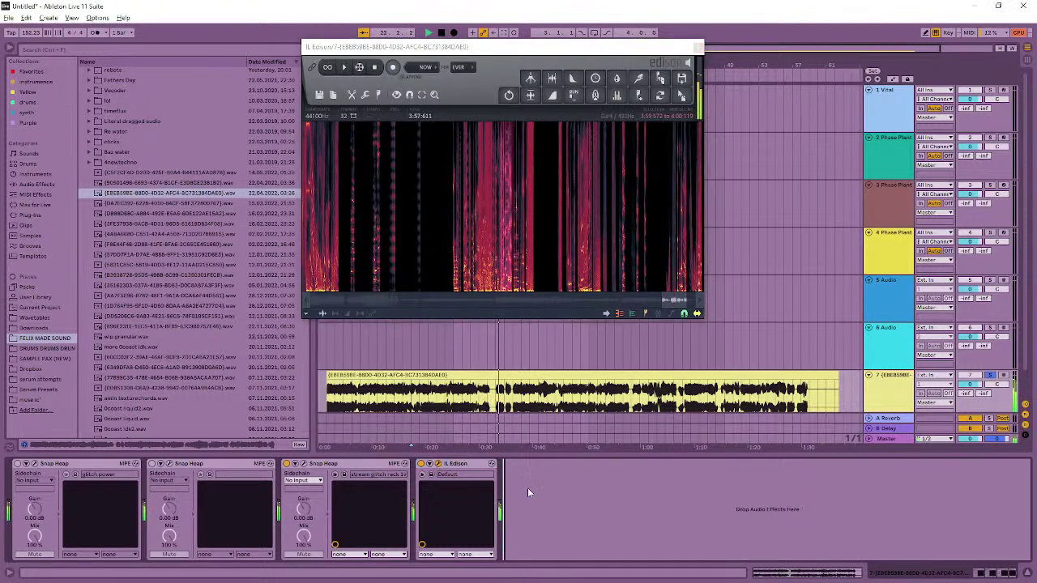
pyautogui.click(458, 466)
pyautogui.press('Delete')
# - Add a fresh IL Edison from the synth collection at the end of the sample track's chain and record the clip's playback
pyautogui.click(27, 112)
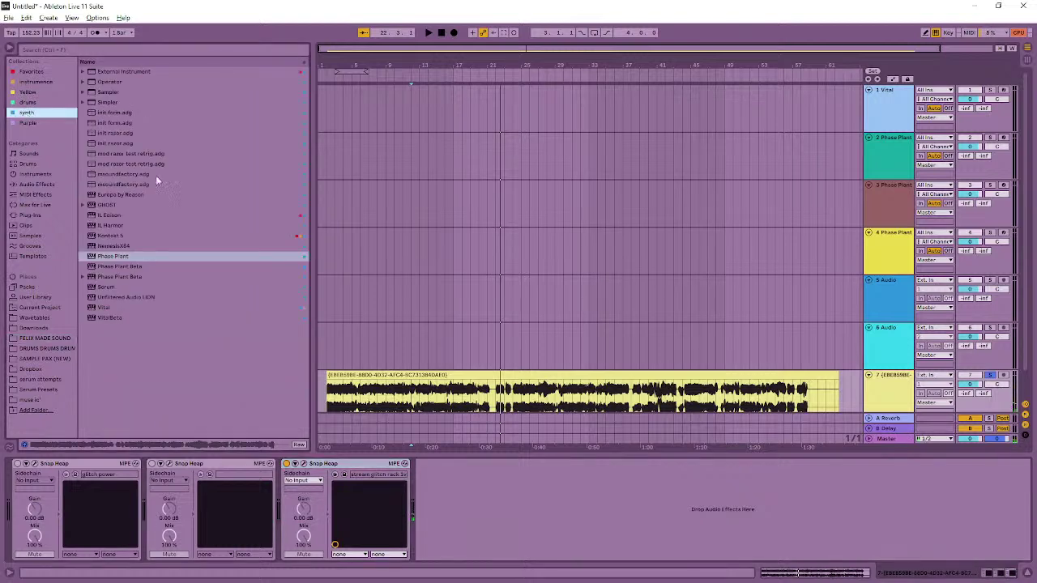
pyautogui.moveTo(102, 219); pyautogui.dragTo(503, 510)
pyautogui.click(374, 397)
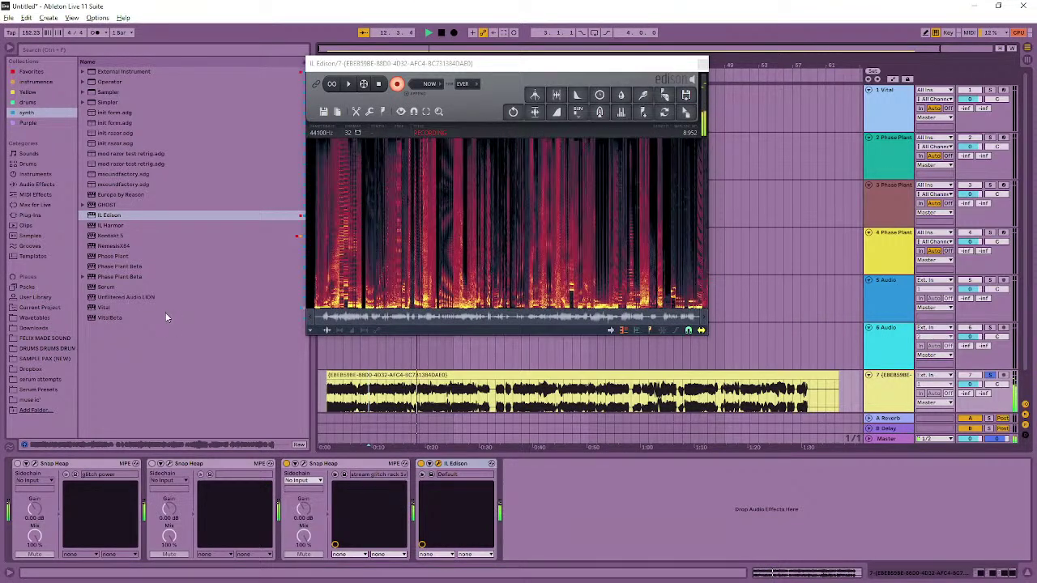
# - Insert OTT.adv from the Favorites collection between the stream glitch rack Snap Heap and IL Edison on the sample track
pyautogui.click(32, 72)
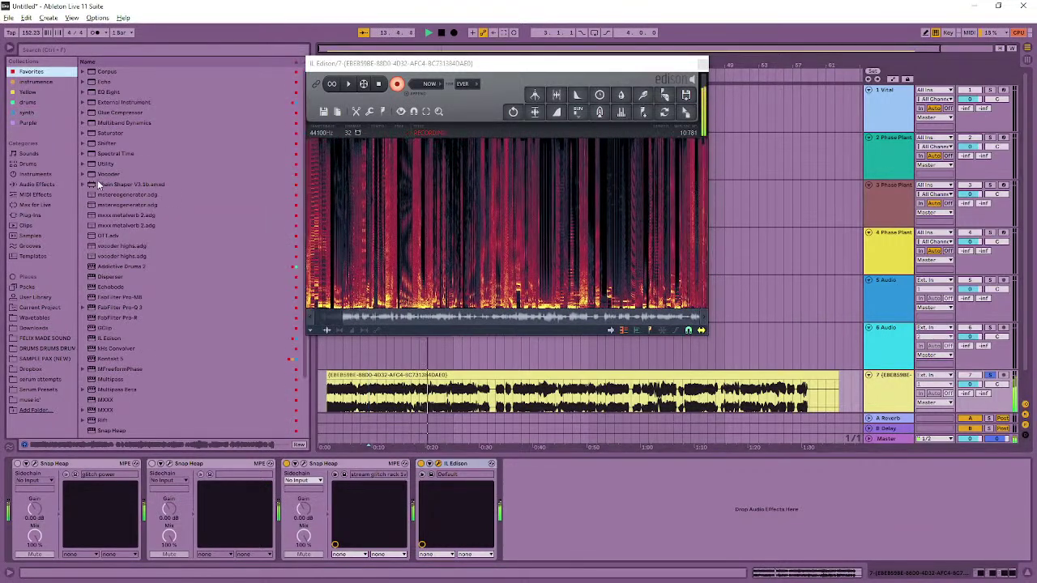
pyautogui.moveTo(108, 234)
pyautogui.mouseDown()
pyautogui.moveTo(462, 419)
pyautogui.moveTo(631, 522)
pyautogui.moveTo(401, 512)
pyautogui.mouseUp()
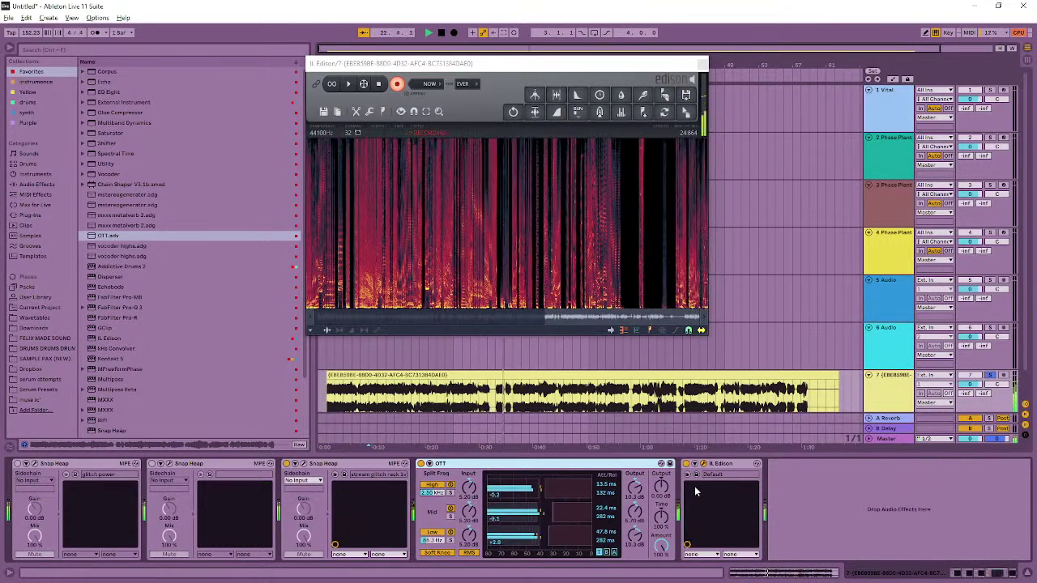
# - In the stream glitch rack Snap Heap, assign the first modulator to Serial Bus 3's Frequency Shifter and to Serial Bus 5, and stop playback
pyautogui.click(787, 493)
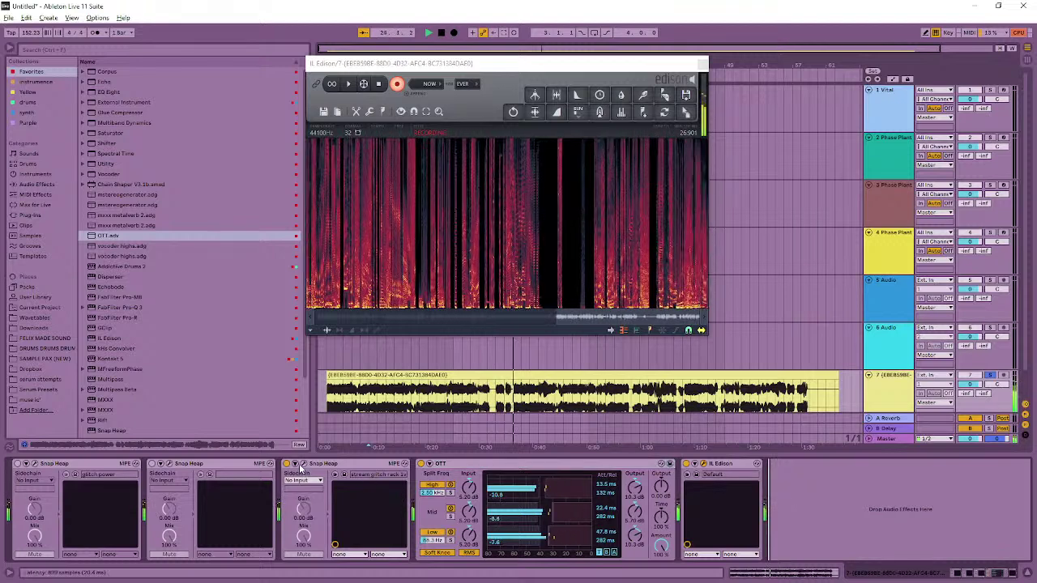
pyautogui.click(300, 471)
pyautogui.moveTo(425, 522); pyautogui.dragTo(476, 154)
pyautogui.moveTo(422, 544); pyautogui.dragTo(588, 420)
pyautogui.click(919, 554)
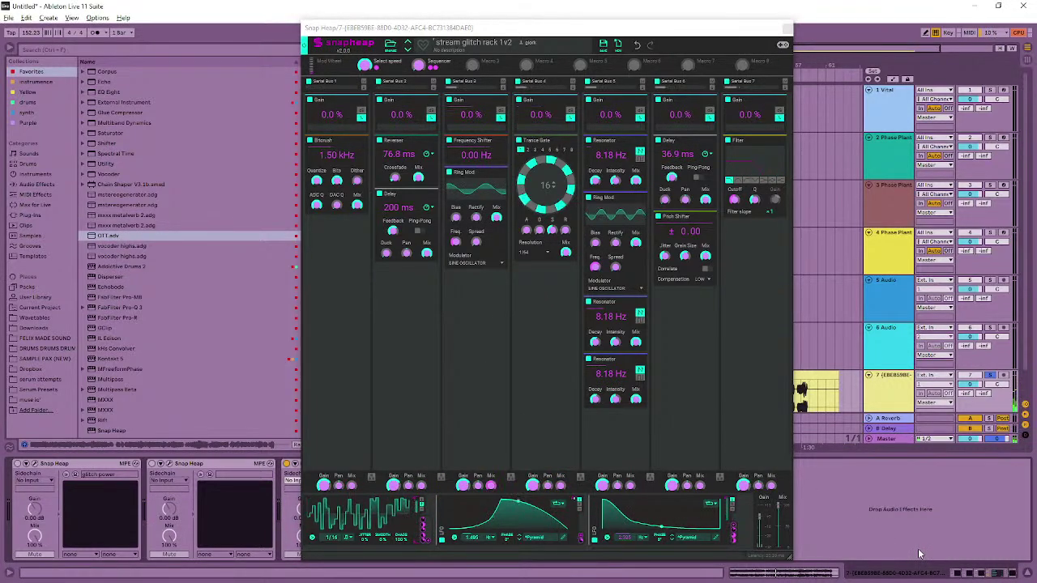
pyautogui.press('space')
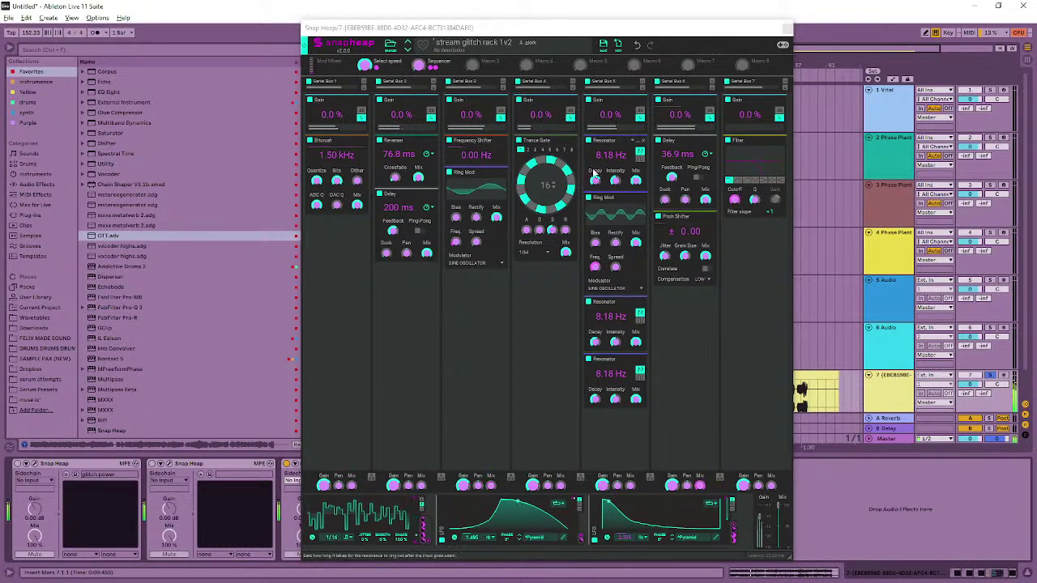
pyautogui.click(787, 30)
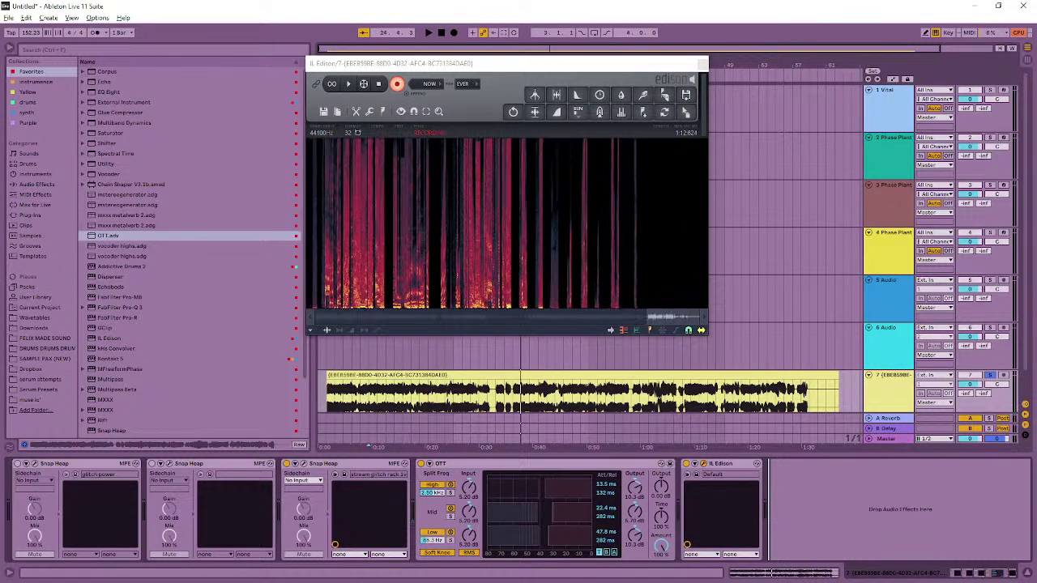
# - Stop the Edison recording and isolate the snippet from about 52:034 to 52:835, auditioning it
pyautogui.click(379, 84)
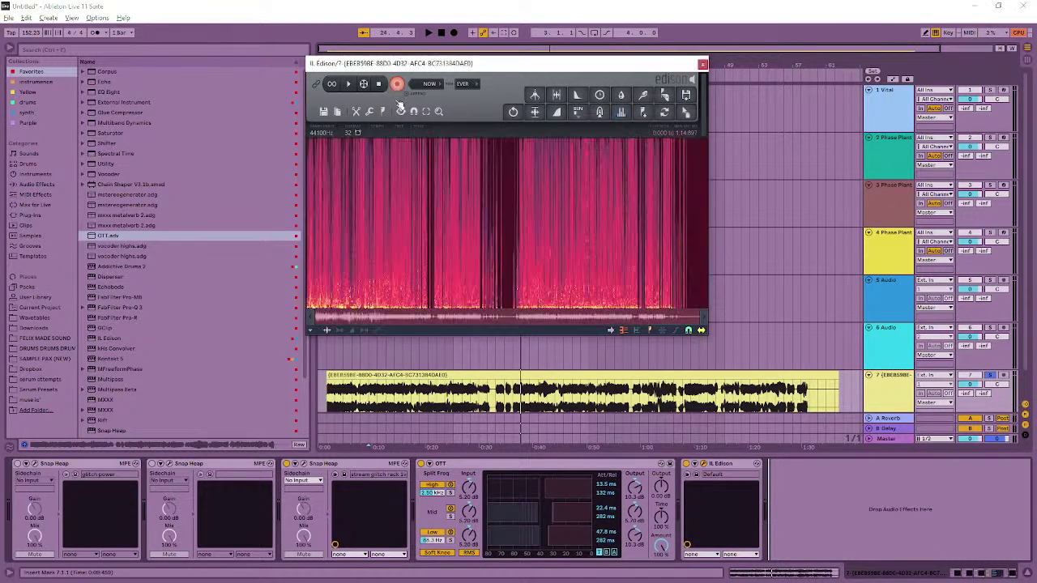
pyautogui.click(518, 233)
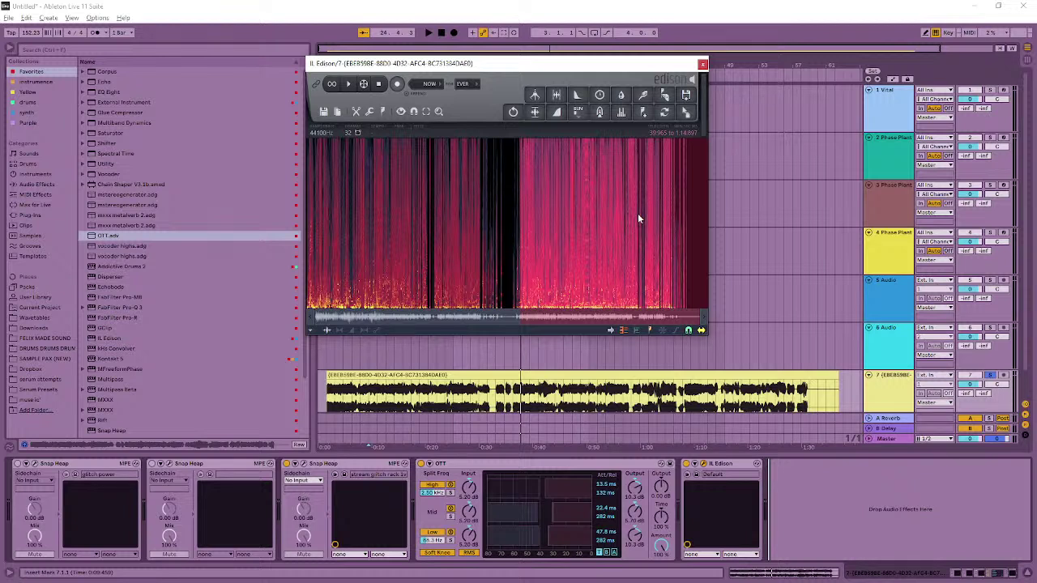
pyautogui.moveTo(662, 213); pyautogui.dragTo(443, 285)
pyautogui.scroll(3, 582, 227)
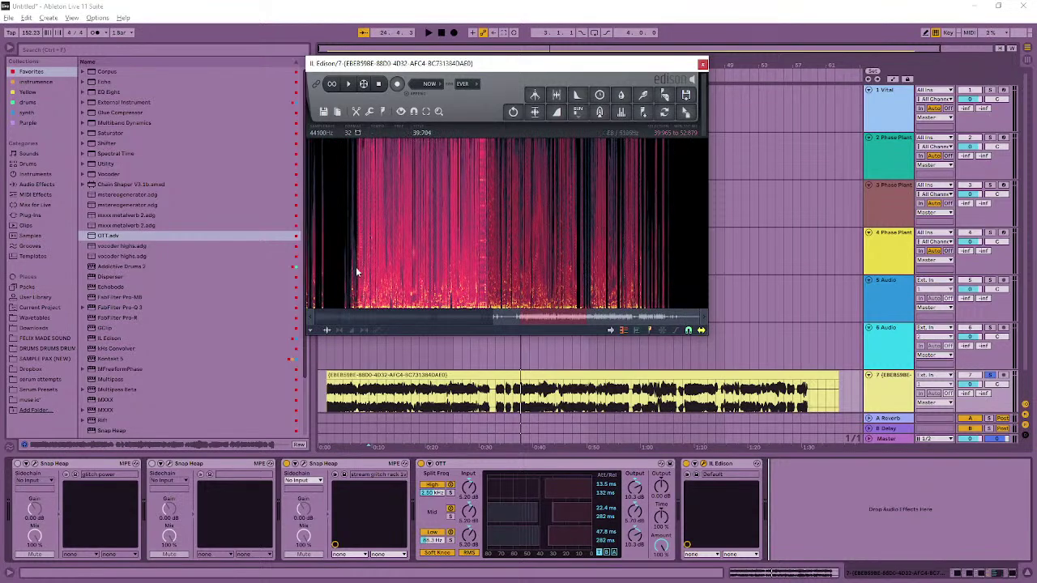
pyautogui.moveTo(484, 253)
pyautogui.mouseDown()
pyautogui.moveTo(470, 250)
pyautogui.moveTo(486, 259)
pyautogui.mouseUp()
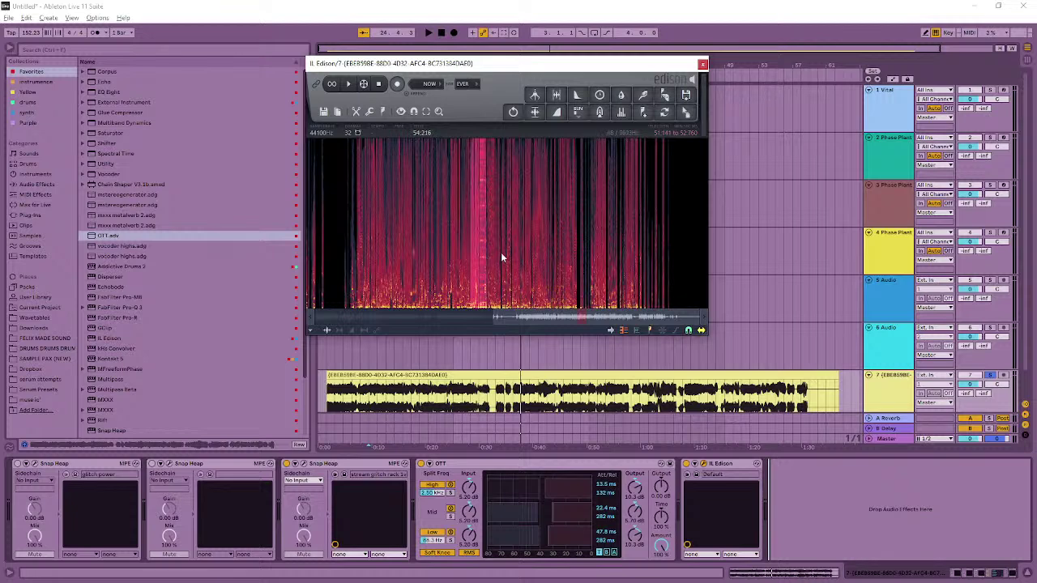
pyautogui.scroll(5, 479, 256)
pyautogui.press('space')
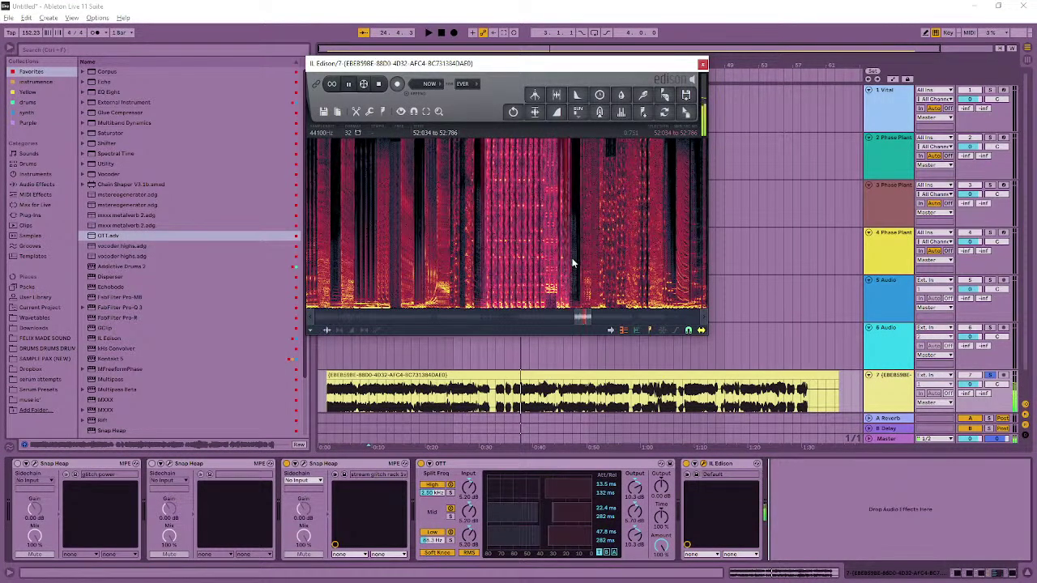
pyautogui.press('space')
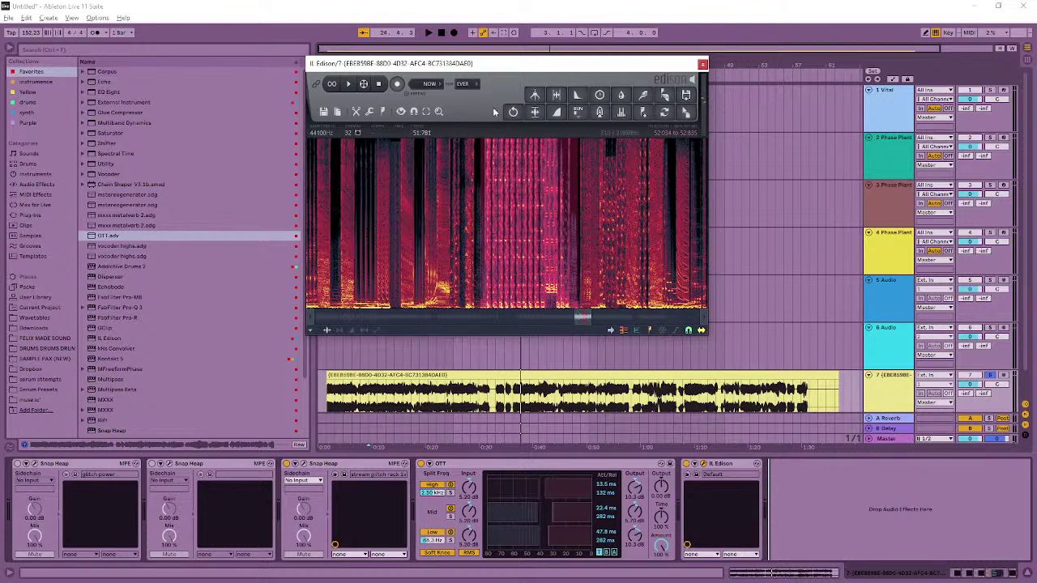
# - Normalize the selected snippet and export it to the Glitch folder inside gwf 3 work
pyautogui.click(540, 114)
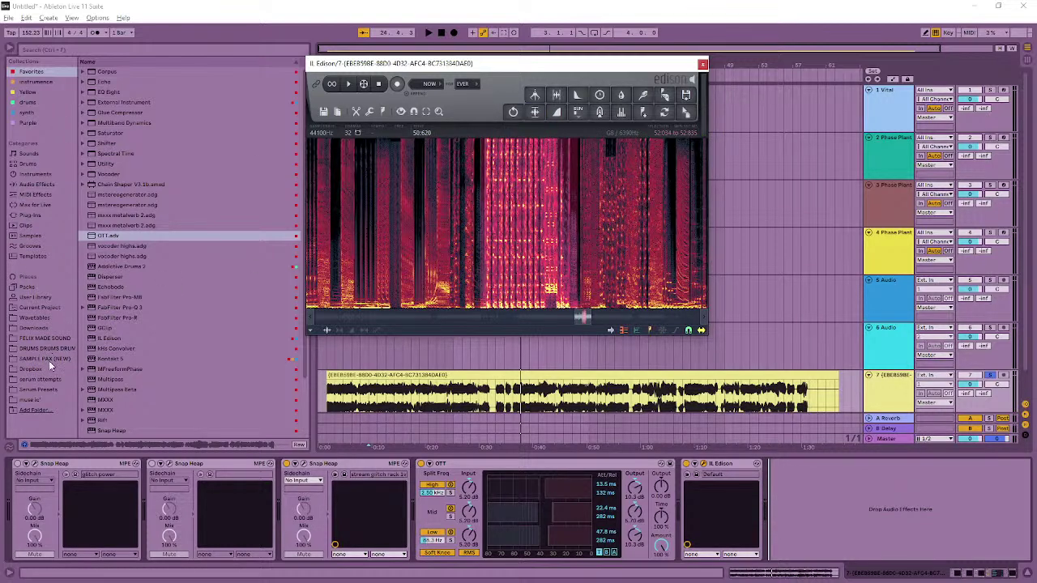
pyautogui.click(43, 336)
pyautogui.scroll(1, 122, 122)
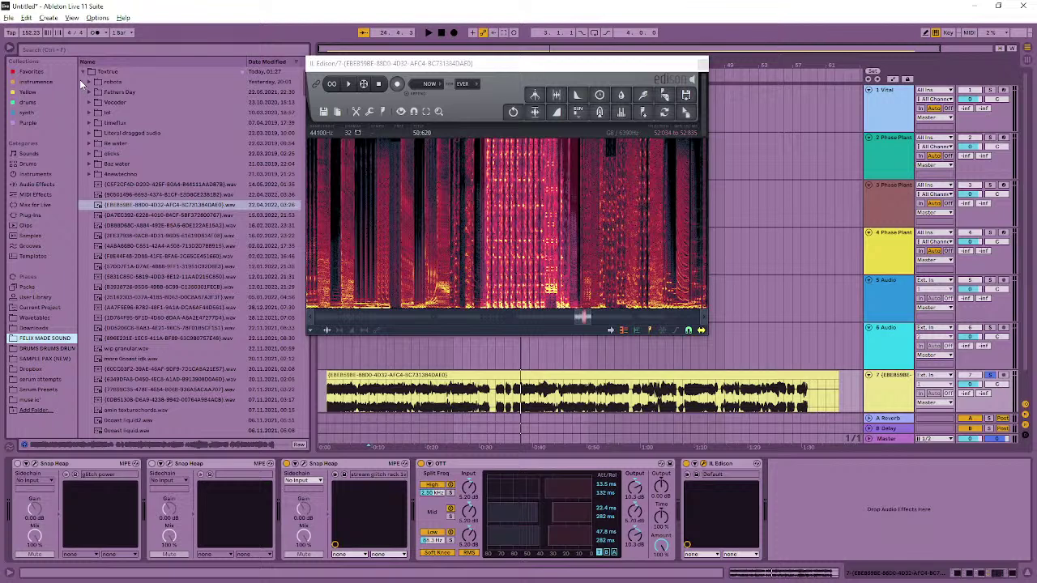
pyautogui.click(82, 74)
pyautogui.click(83, 82)
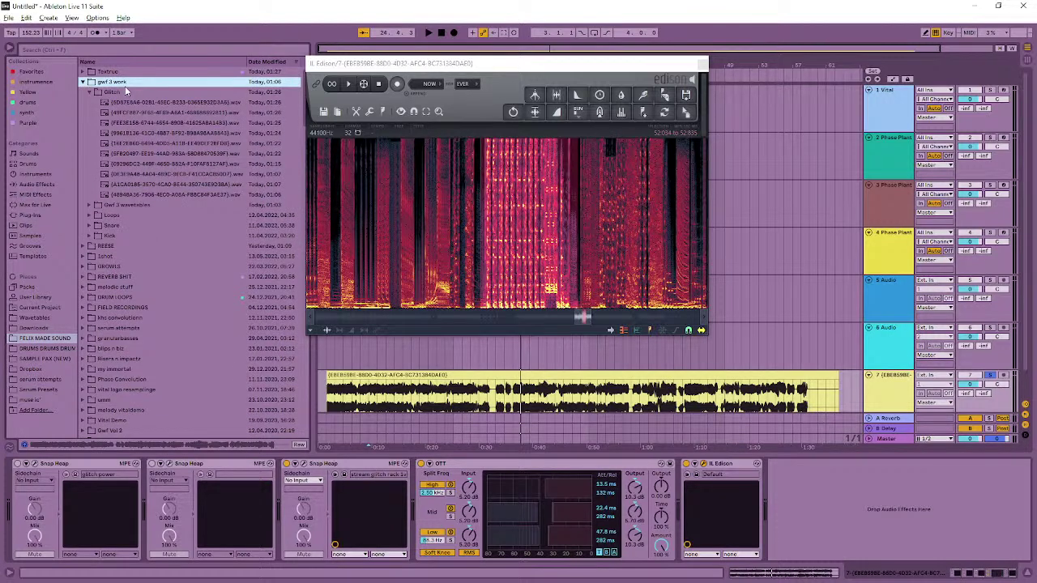
pyautogui.moveTo(683, 114); pyautogui.dragTo(113, 111)
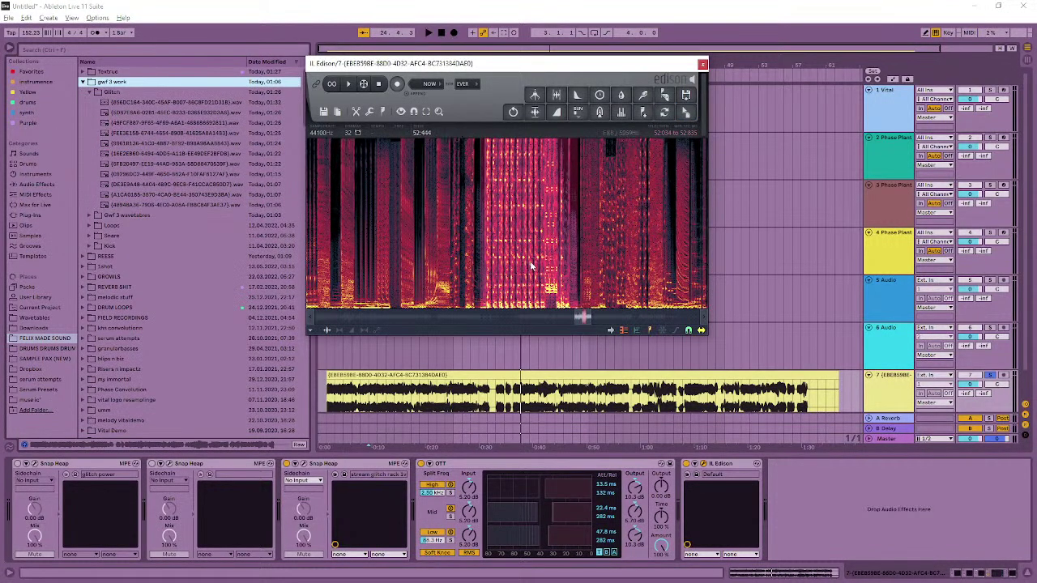
# - Audition the passages after the exported snippet and select the one from about 55:308 to 57:268
pyautogui.scroll(-2, 580, 247)
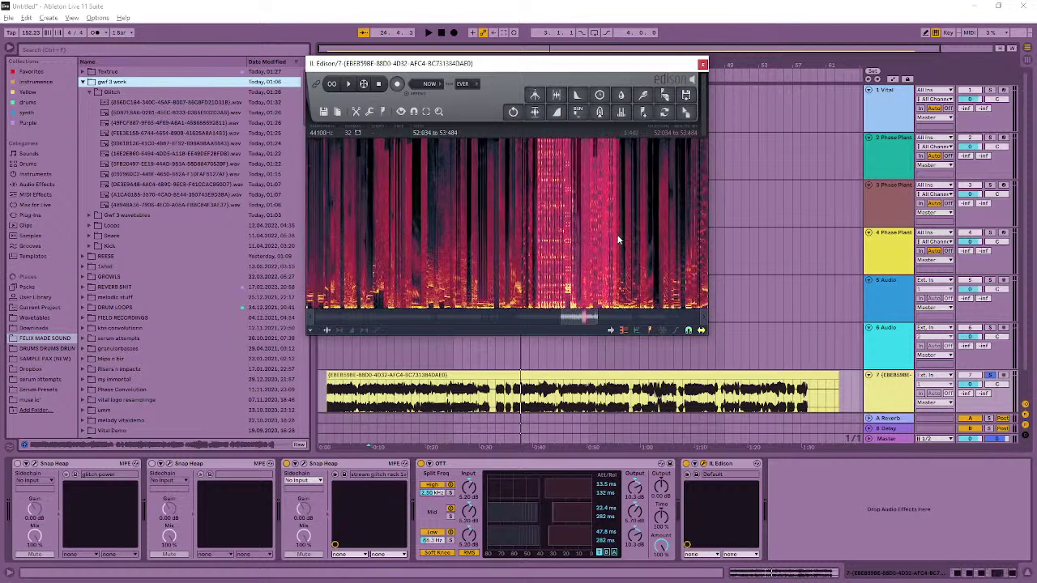
pyautogui.scroll(-2, 624, 235)
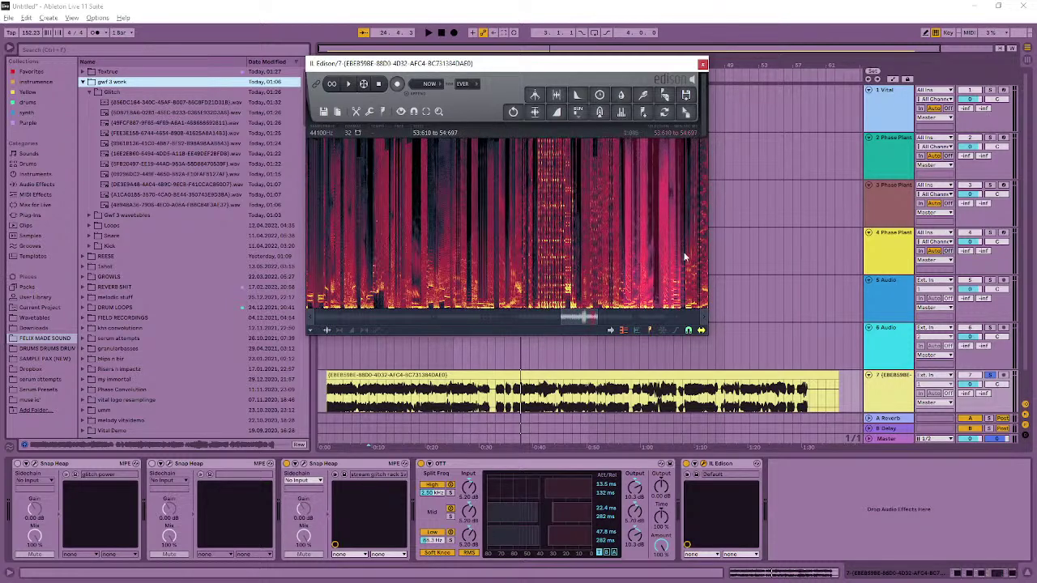
pyautogui.scroll(1, 580, 222)
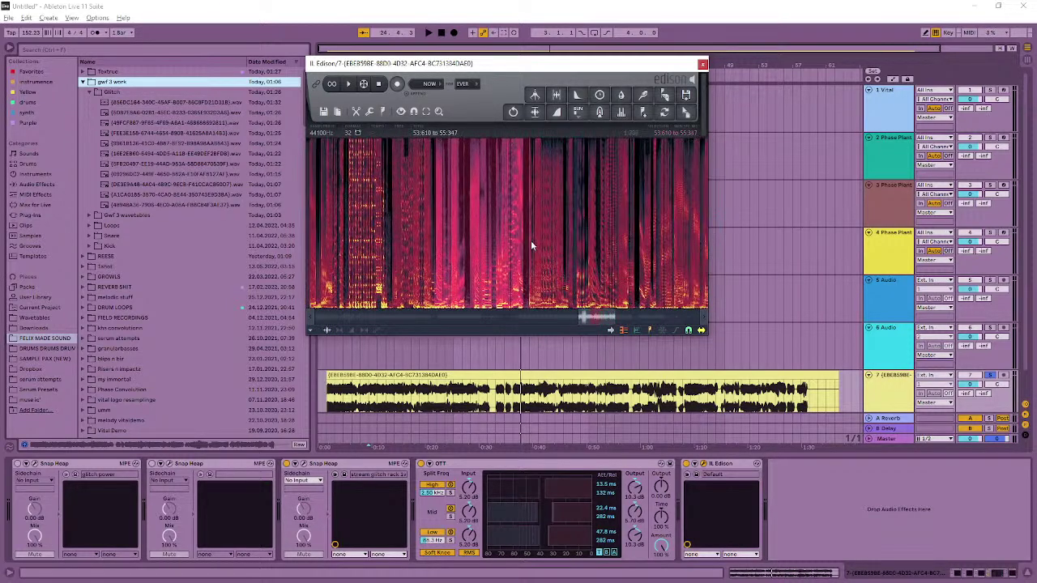
pyautogui.moveTo(427, 252); pyautogui.dragTo(496, 247)
pyautogui.press('space')
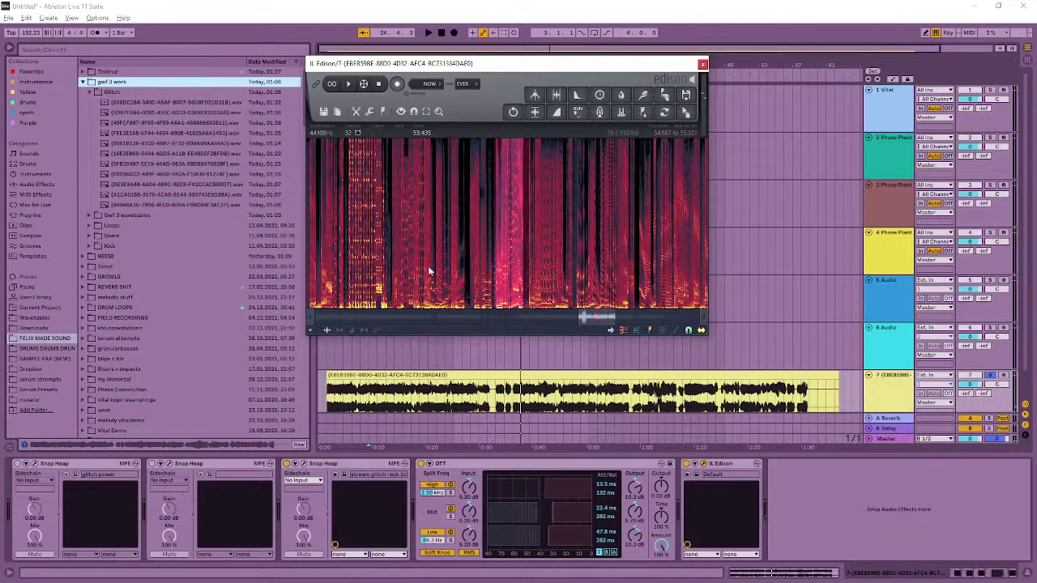
pyautogui.press('space')
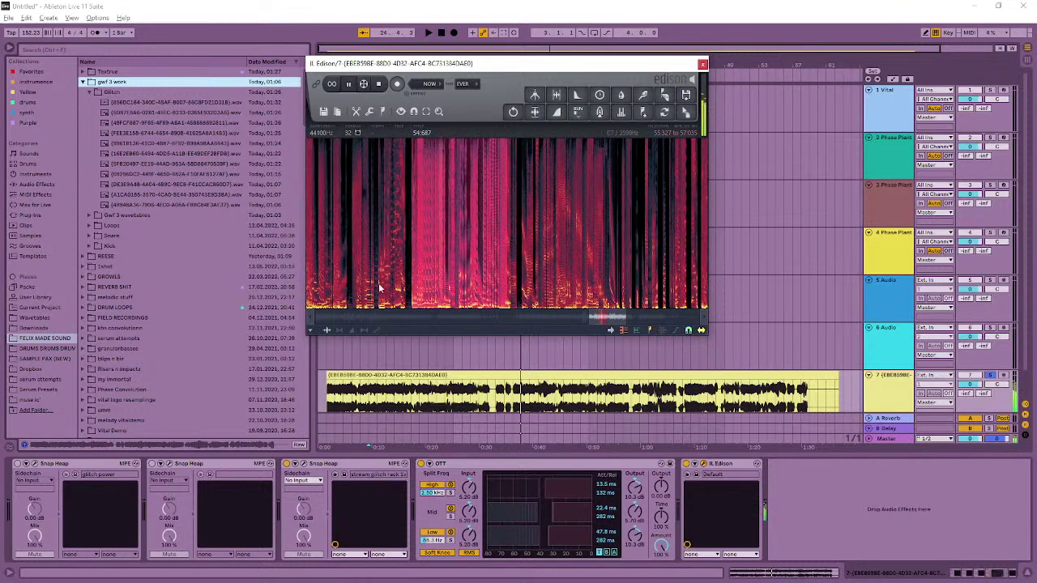
pyautogui.press('space')
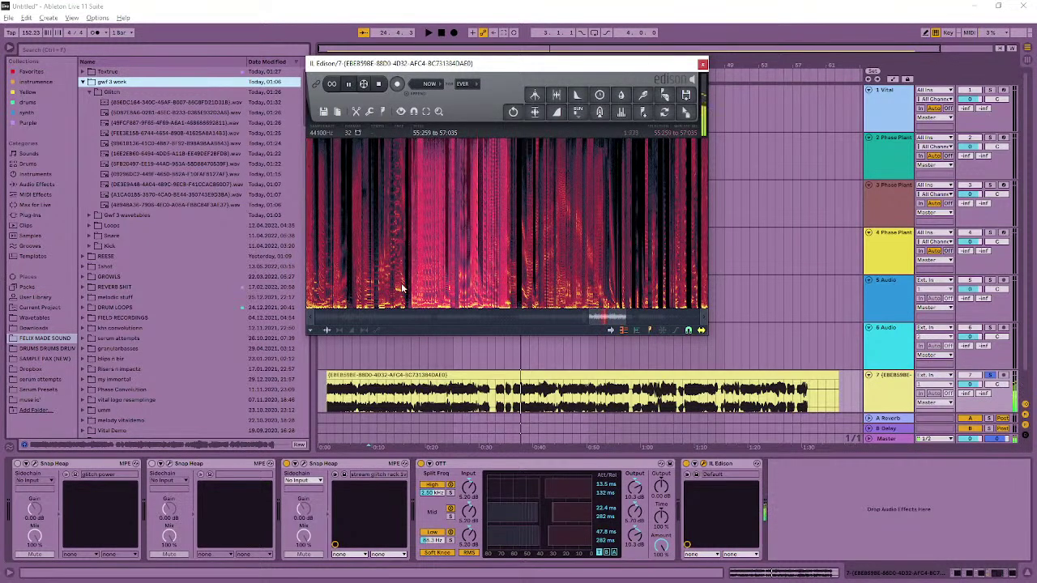
pyautogui.press('space')
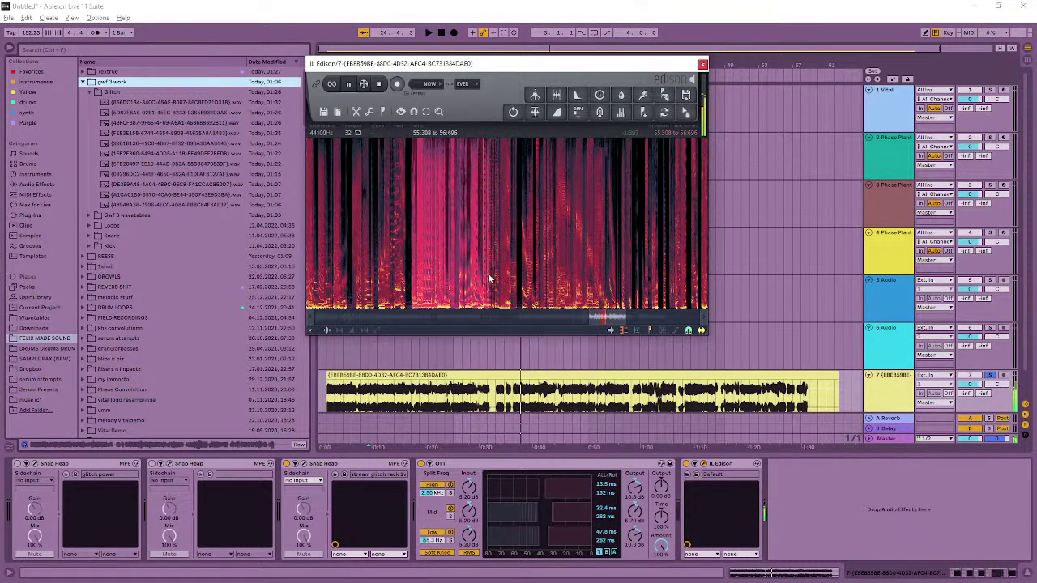
pyautogui.press('space')
pyautogui.press('space')
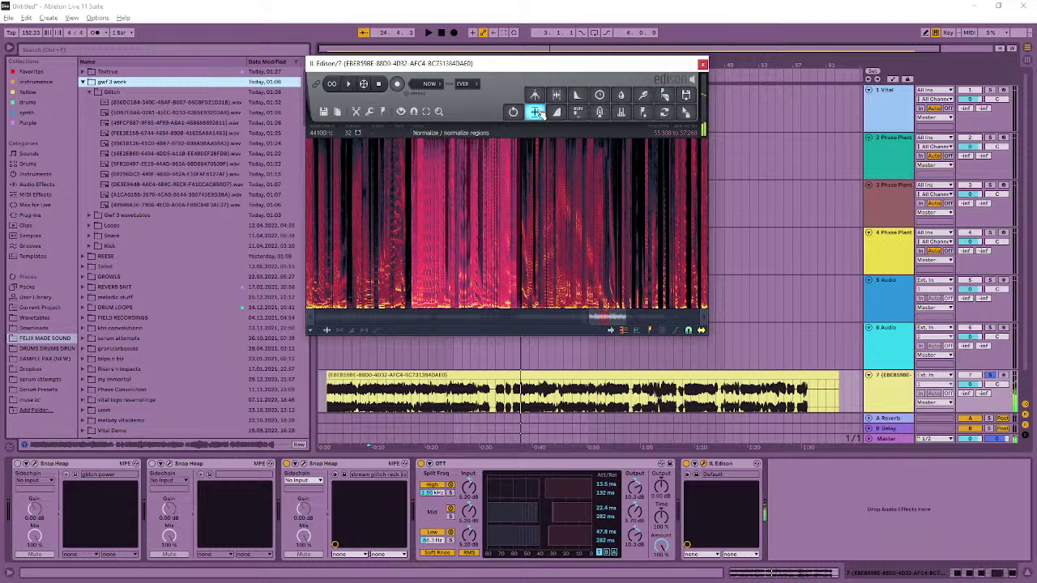
# - Export the normalized selection to the Glitch folder and select the following passage, about 57:268 to 59:907
pyautogui.moveTo(686, 111); pyautogui.dragTo(141, 113)
pyautogui.scroll(-3, 538, 258)
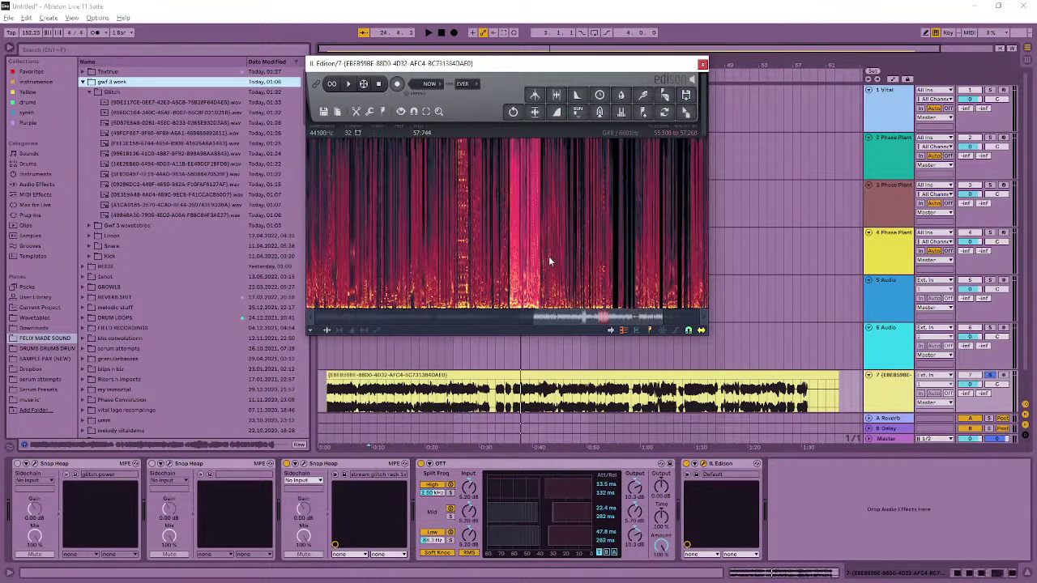
pyautogui.moveTo(541, 247); pyautogui.dragTo(585, 247)
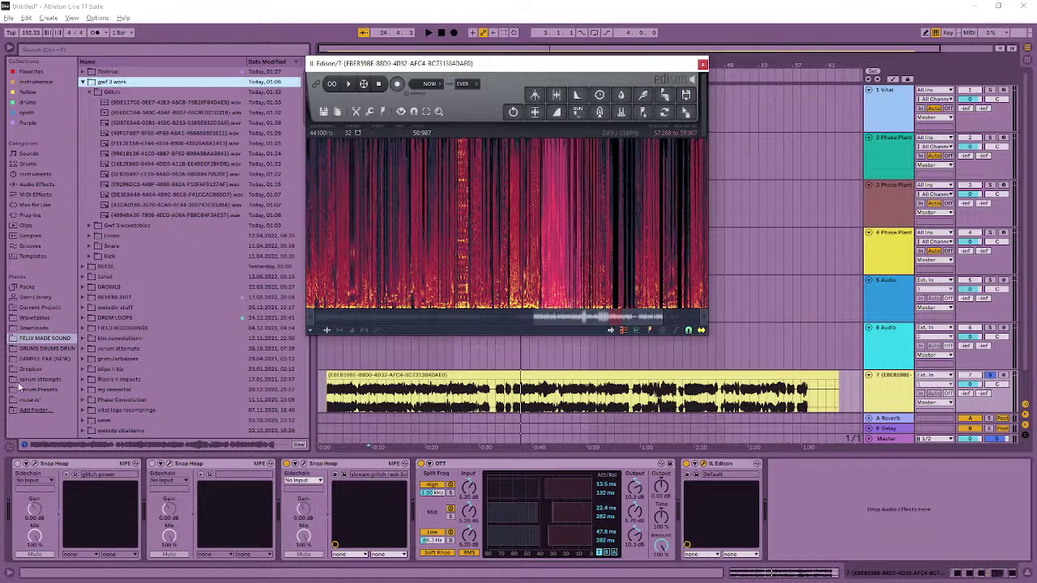
# - Set the project tempo to 95 BPM
pyautogui.click(37, 38)
pyautogui.press('Delete')
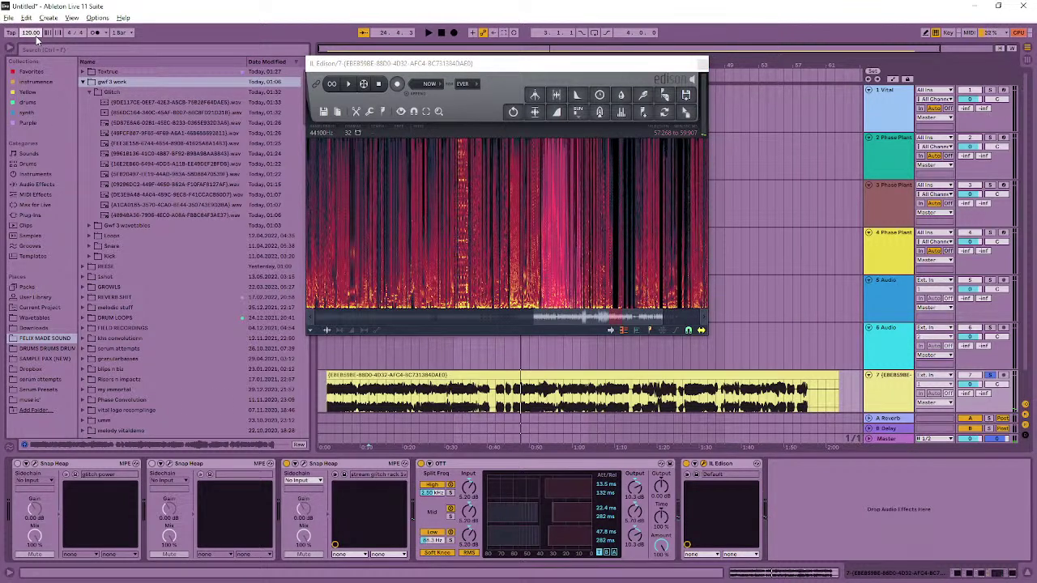
pyautogui.write('95')
pyautogui.press('Return')
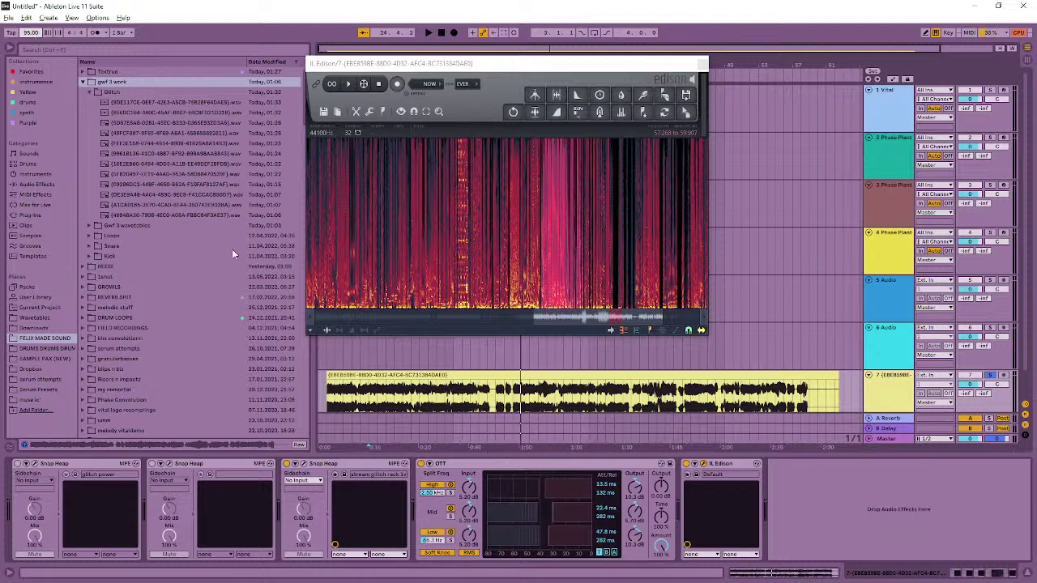
# - Turn off Warp for the texture clip on track 7 and play it from its start
pyautogui.hotkey('shift', 'Tab')
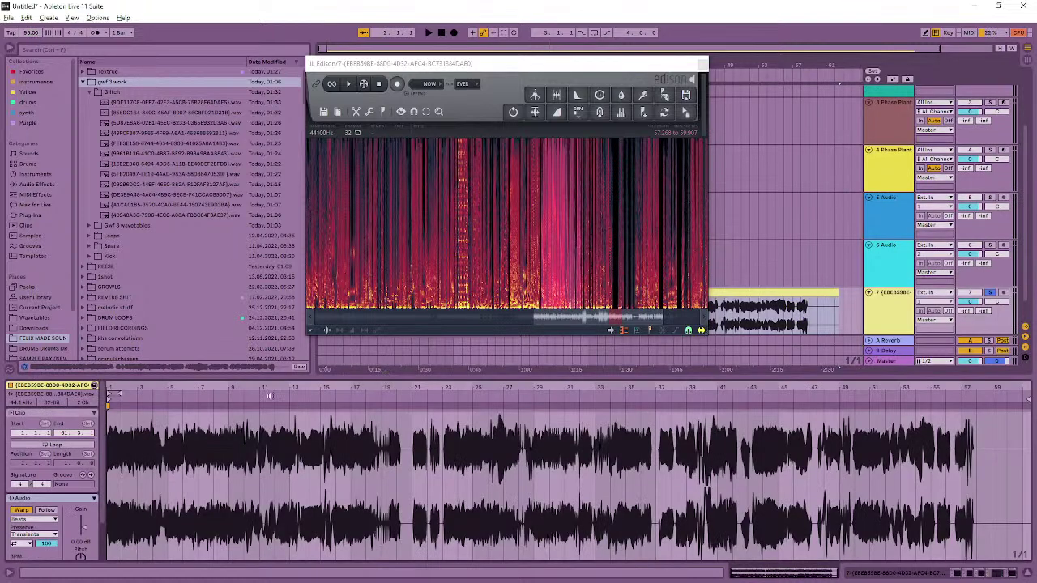
pyautogui.click(27, 509)
pyautogui.moveTo(452, 376); pyautogui.dragTo(454, 456)
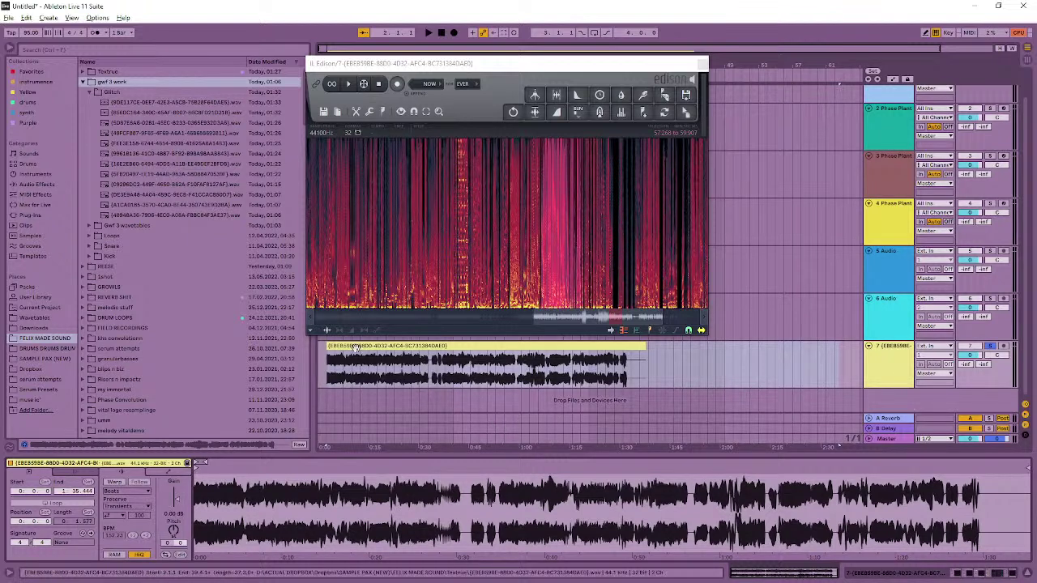
pyautogui.click(328, 378)
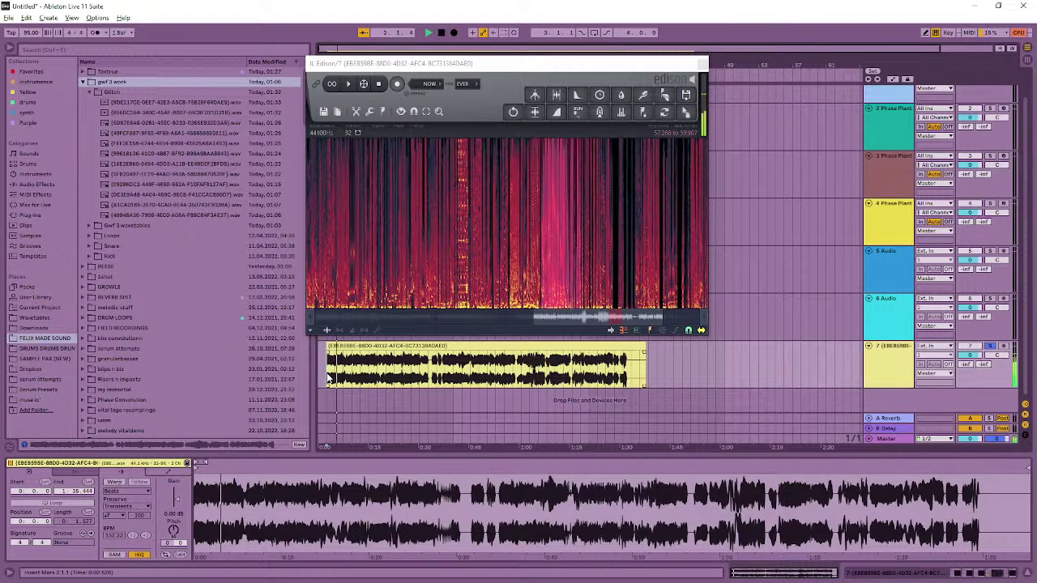
pyautogui.click(396, 84)
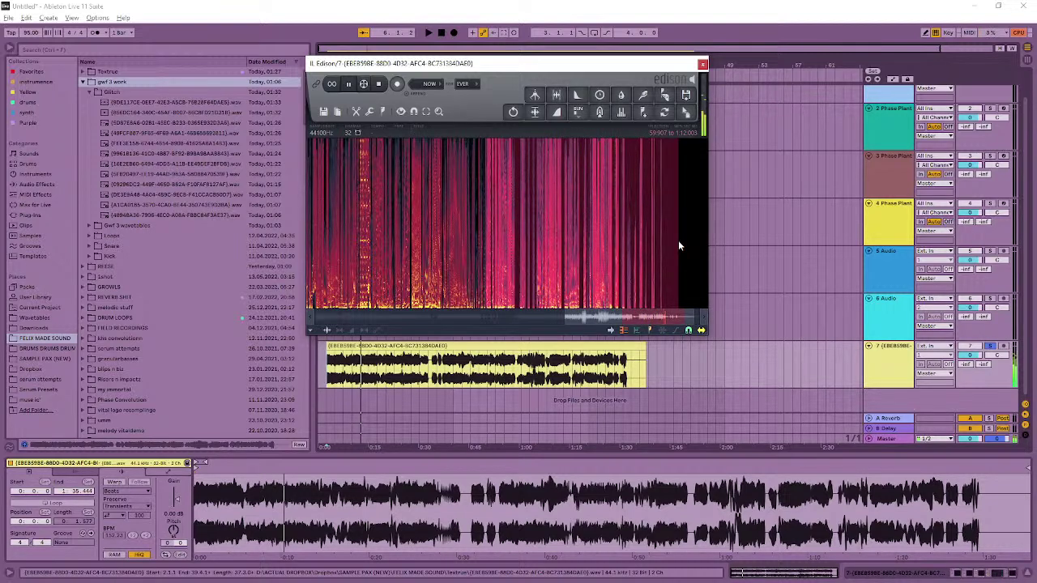
# - Audition further passages of the Edison recording, select the snippet from about 39:777 to 40:799 and normalize it
pyautogui.press('space')
pyautogui.moveTo(606, 245); pyautogui.dragTo(534, 226)
pyautogui.press('space')
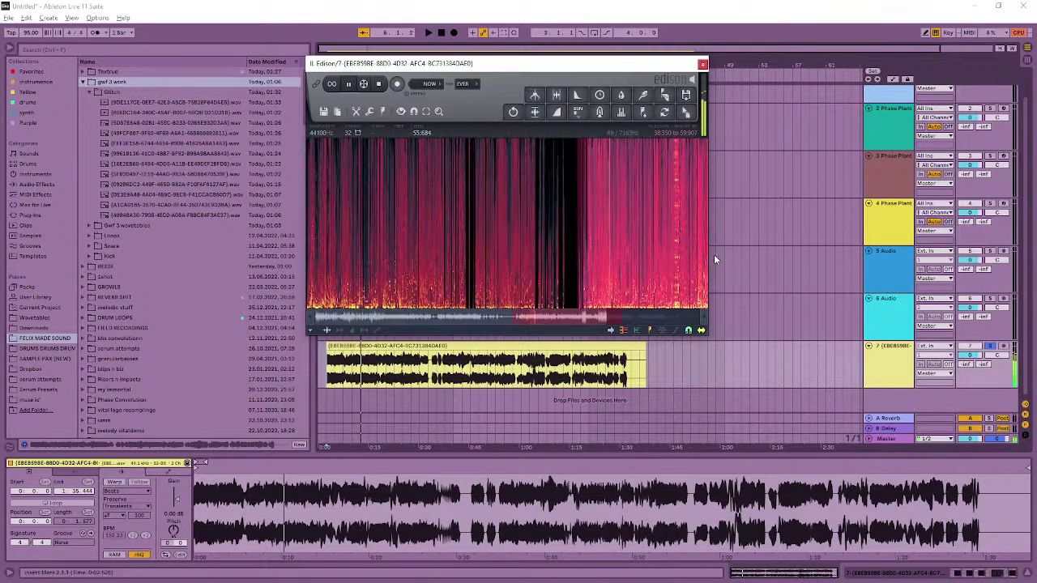
pyautogui.moveTo(693, 256); pyautogui.dragTo(574, 269)
pyautogui.scroll(3, 574, 274)
pyautogui.scroll(5, 574, 274)
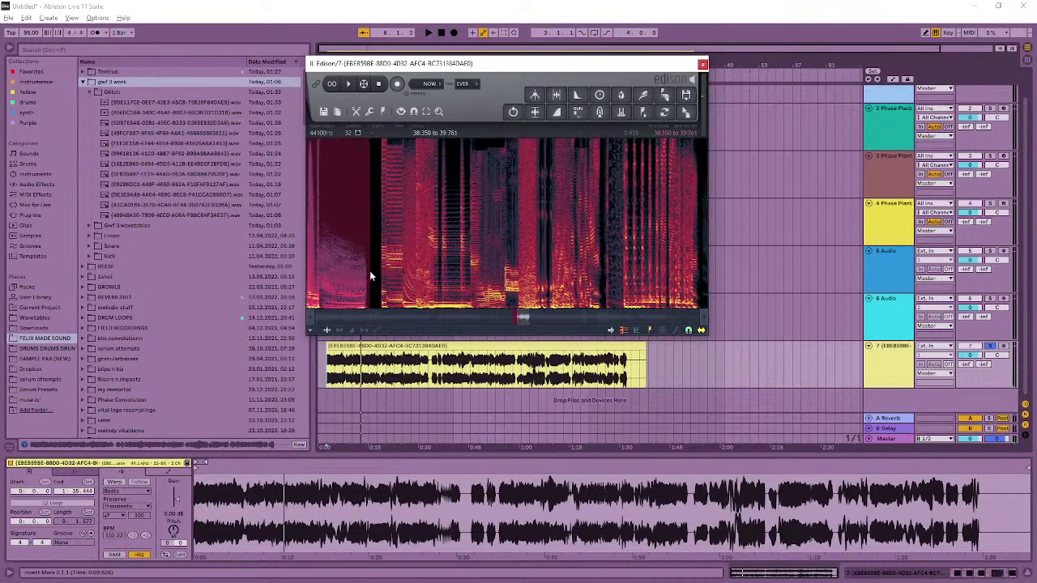
pyautogui.moveTo(405, 289); pyautogui.dragTo(461, 294)
pyautogui.press('space')
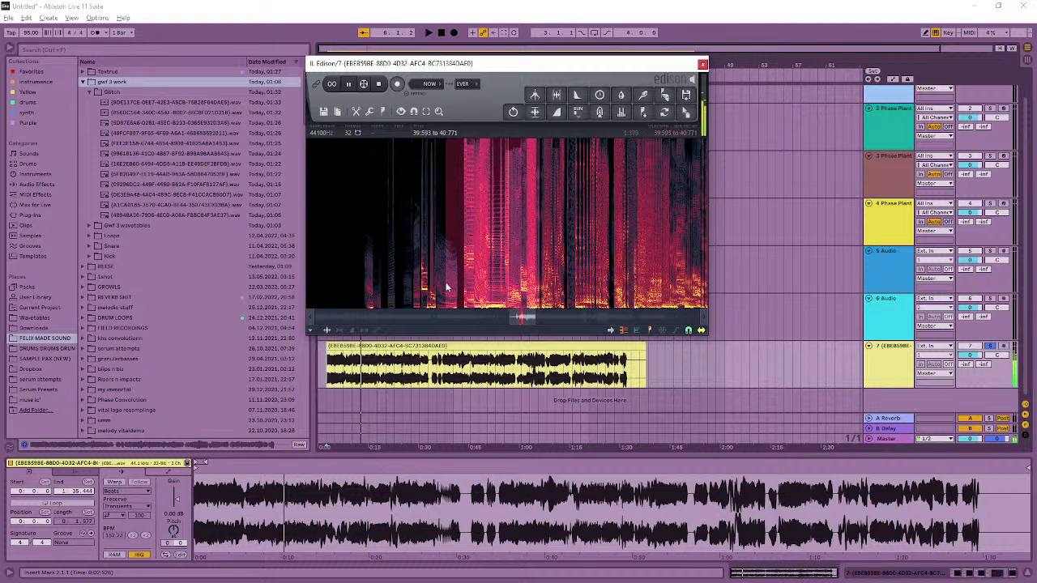
pyautogui.press('space')
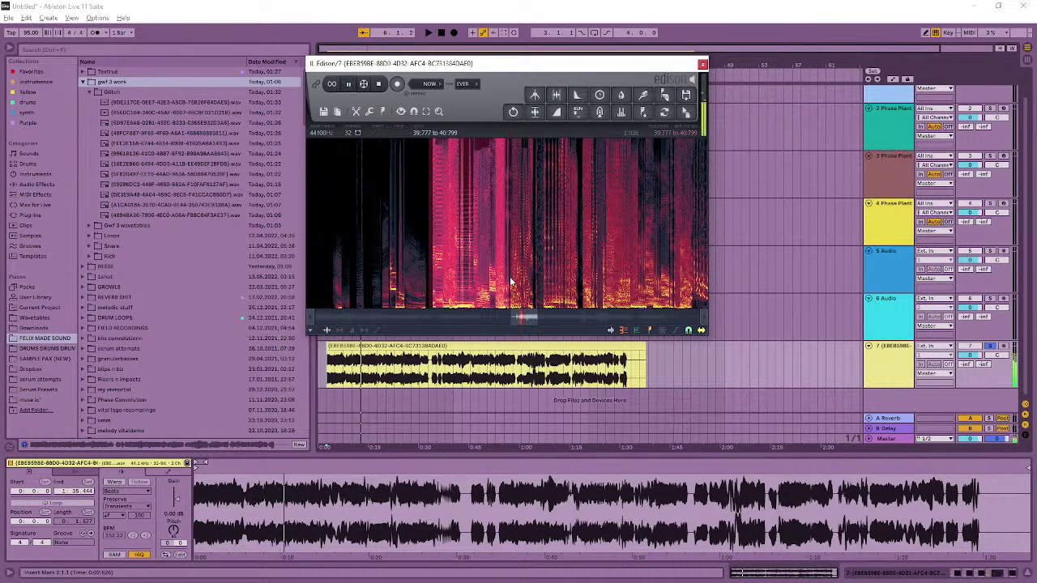
pyautogui.click(538, 113)
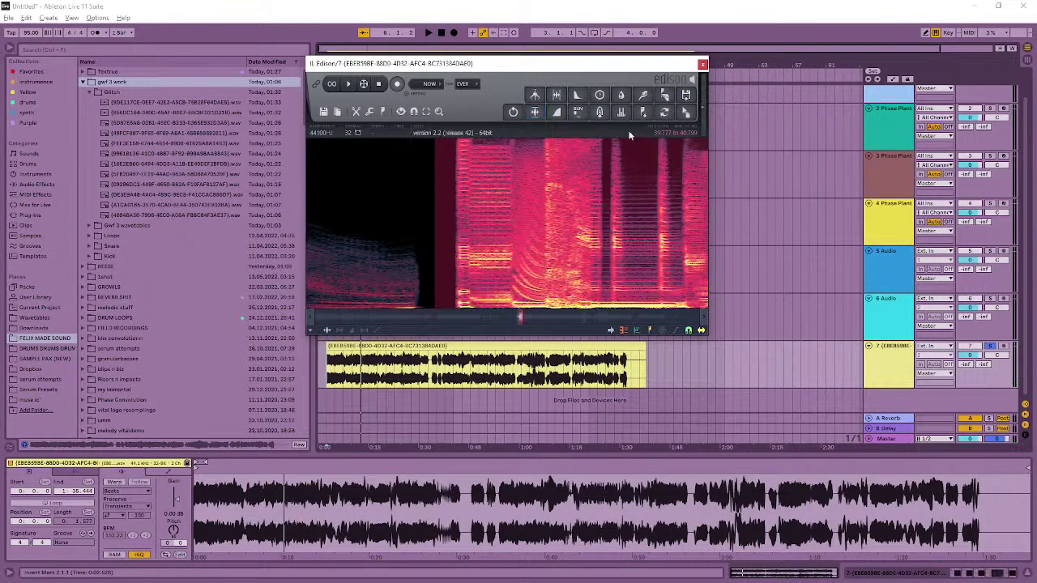
# - Trim the snippet's start to about 39:828 and export the selection to the Glitch folder
pyautogui.press('s')
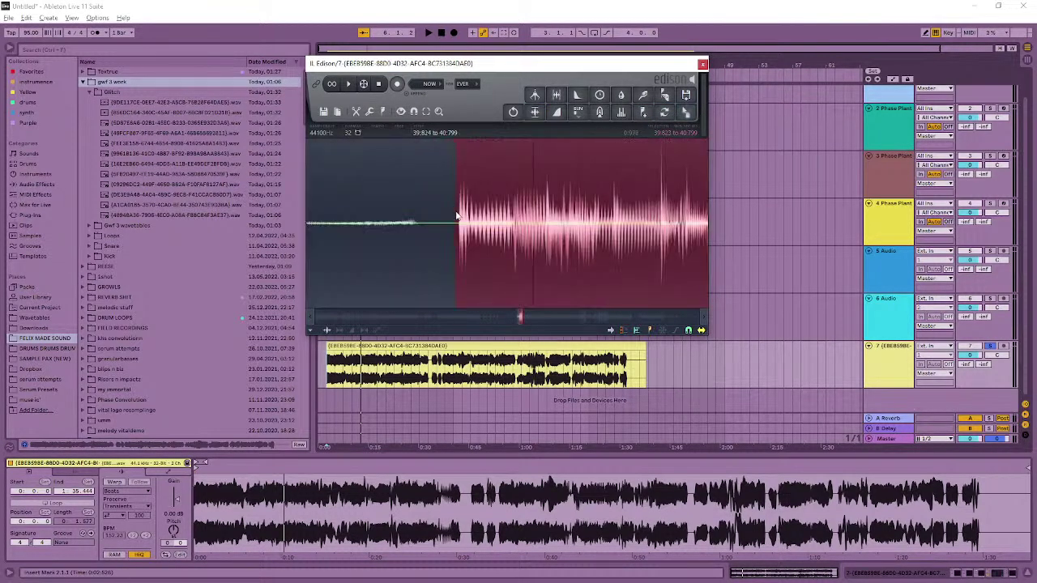
pyautogui.moveTo(685, 112); pyautogui.dragTo(148, 150)
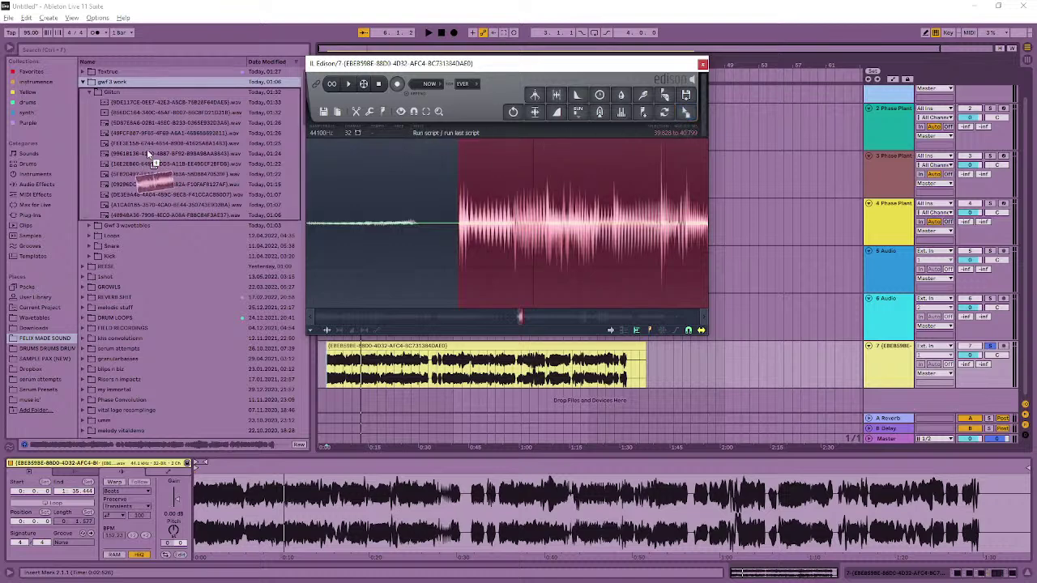
# - Audition the rest of the Edison recording passage by passage, from about 40:799 onward to its end near 1:11:977
pyautogui.scroll(-2, 599, 243)
pyautogui.scroll(-3, 599, 237)
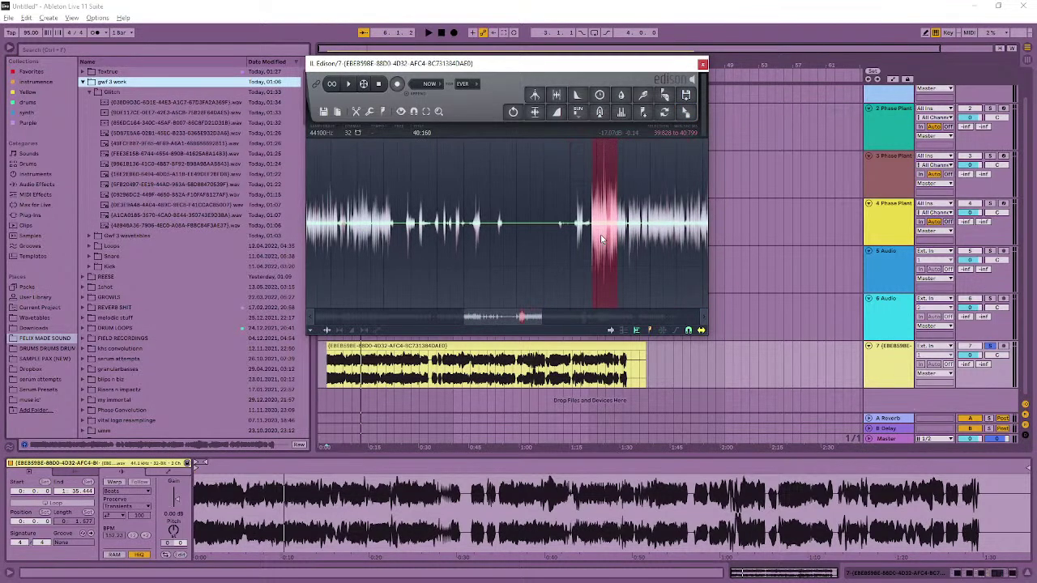
pyautogui.moveTo(701, 240); pyautogui.dragTo(672, 241)
pyautogui.press('space')
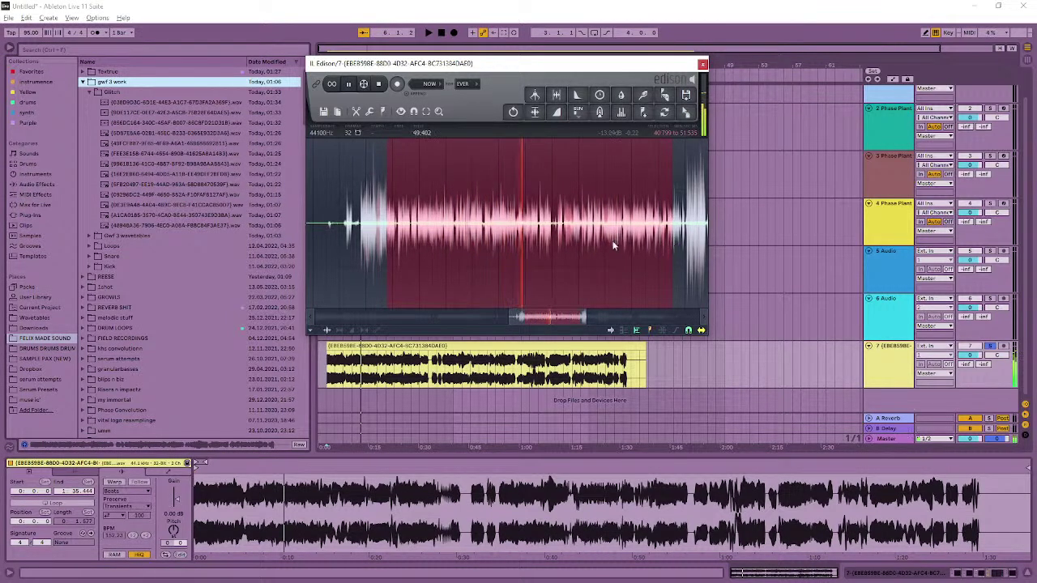
pyautogui.moveTo(440, 239); pyautogui.dragTo(594, 244)
pyautogui.scroll(-2, 683, 249)
pyautogui.moveTo(532, 245); pyautogui.dragTo(565, 238)
pyautogui.scroll(-1, 618, 238)
pyautogui.scroll(5, 584, 238)
pyautogui.scroll(-1, 563, 236)
pyautogui.moveTo(658, 237)
pyautogui.mouseDown()
pyautogui.moveTo(710, 231)
pyautogui.moveTo(673, 234)
pyautogui.mouseUp()
pyautogui.hscroll(2, 673, 234)
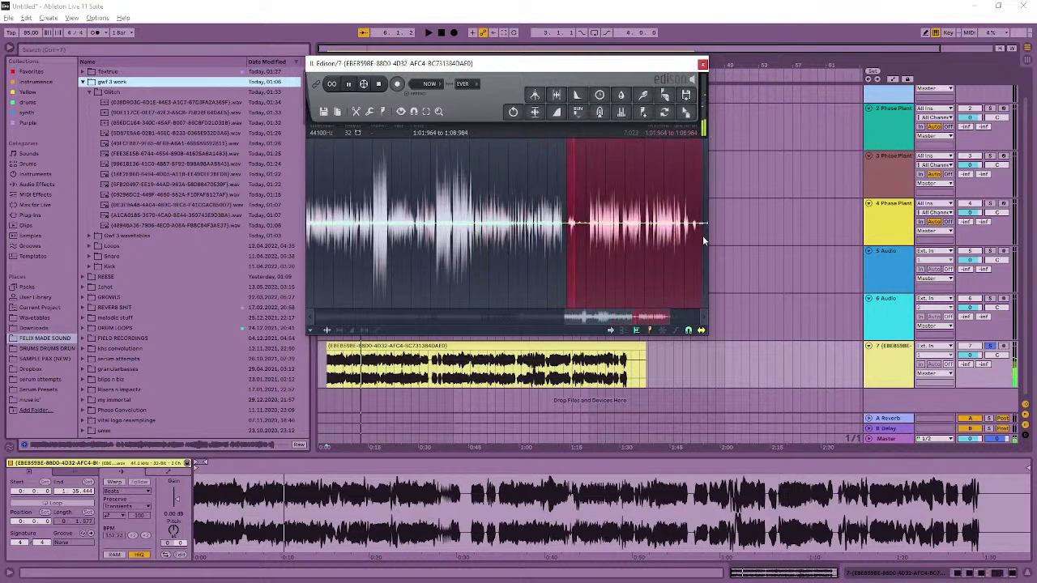
pyautogui.moveTo(568, 236); pyautogui.dragTo(591, 236)
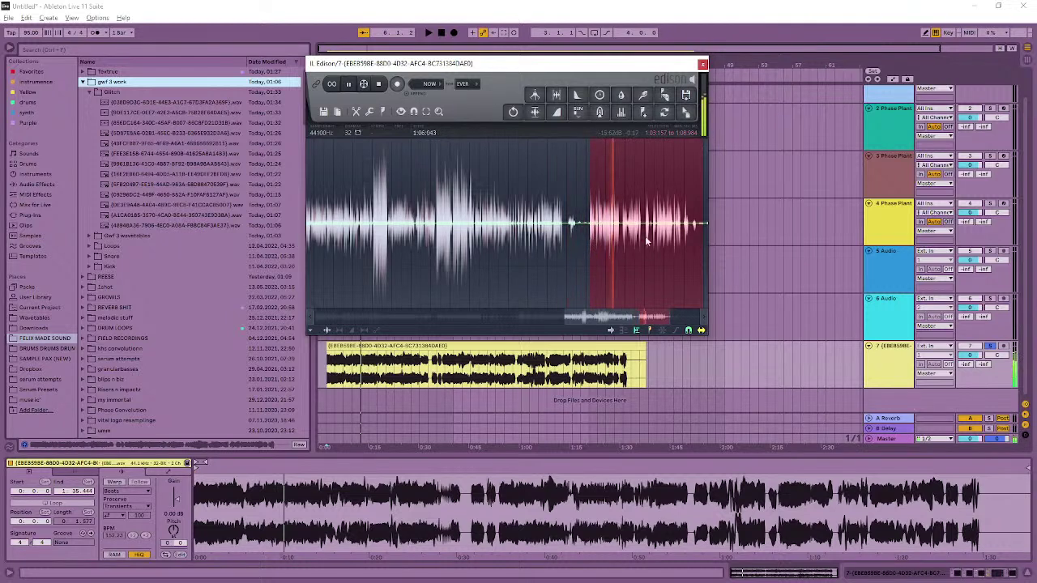
pyautogui.moveTo(702, 236)
pyautogui.mouseDown()
pyautogui.moveTo(718, 232)
pyautogui.moveTo(634, 230)
pyautogui.moveTo(693, 228)
pyautogui.mouseUp()
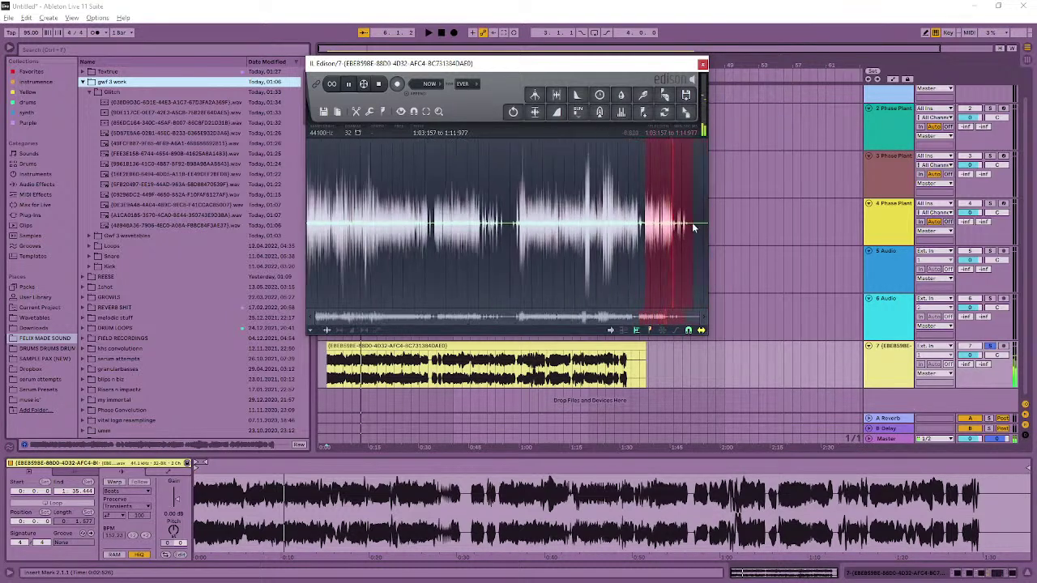
# - Audition the recording from about 18:120 and narrow the selection to the snippet from about 21:642 to 22:644
pyautogui.moveTo(459, 238); pyautogui.dragTo(405, 220)
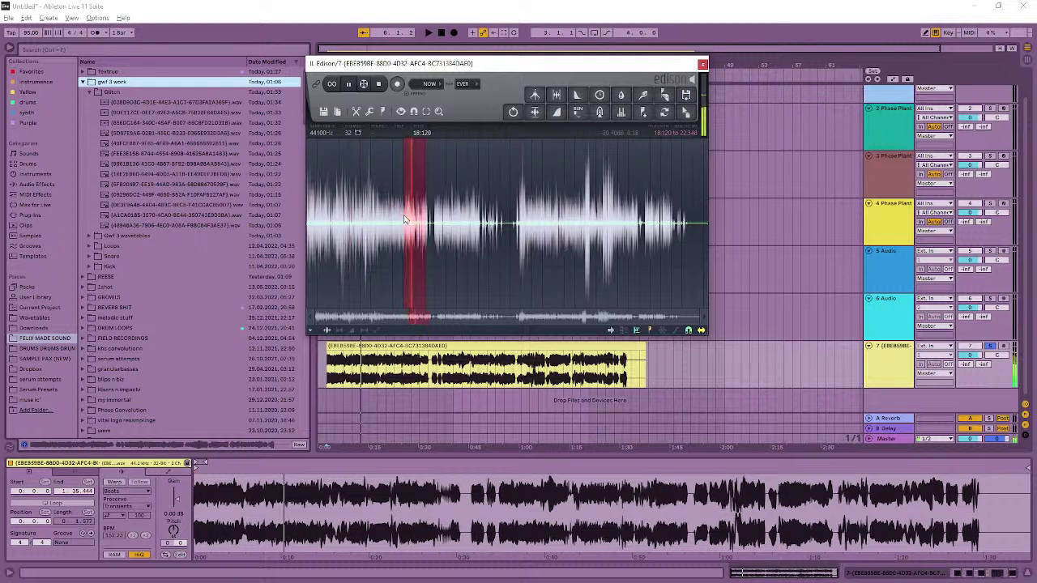
pyautogui.scroll(4, 405, 220)
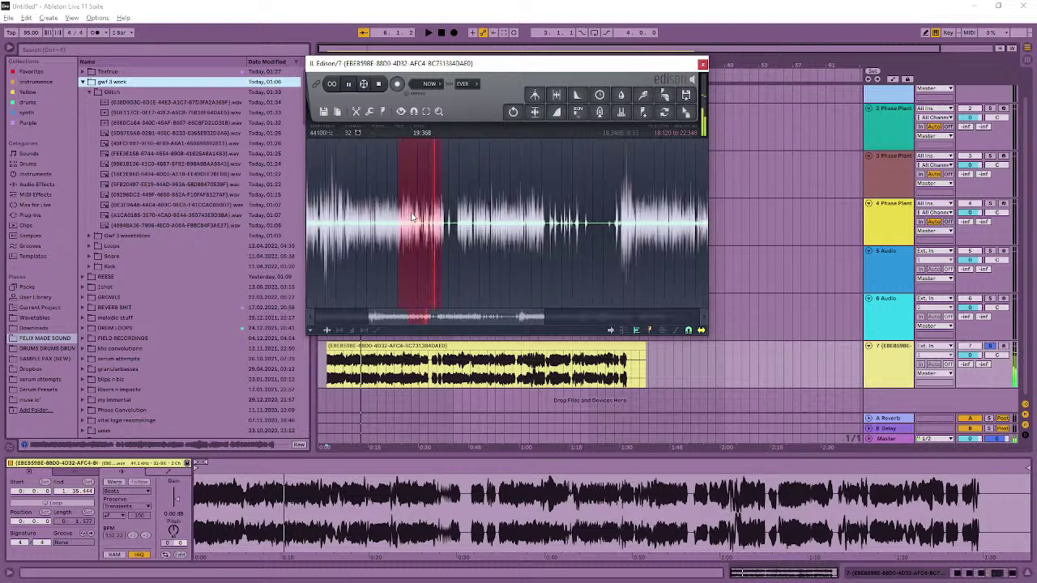
pyautogui.moveTo(374, 229); pyautogui.dragTo(458, 237)
pyautogui.press('space')
pyautogui.press('space')
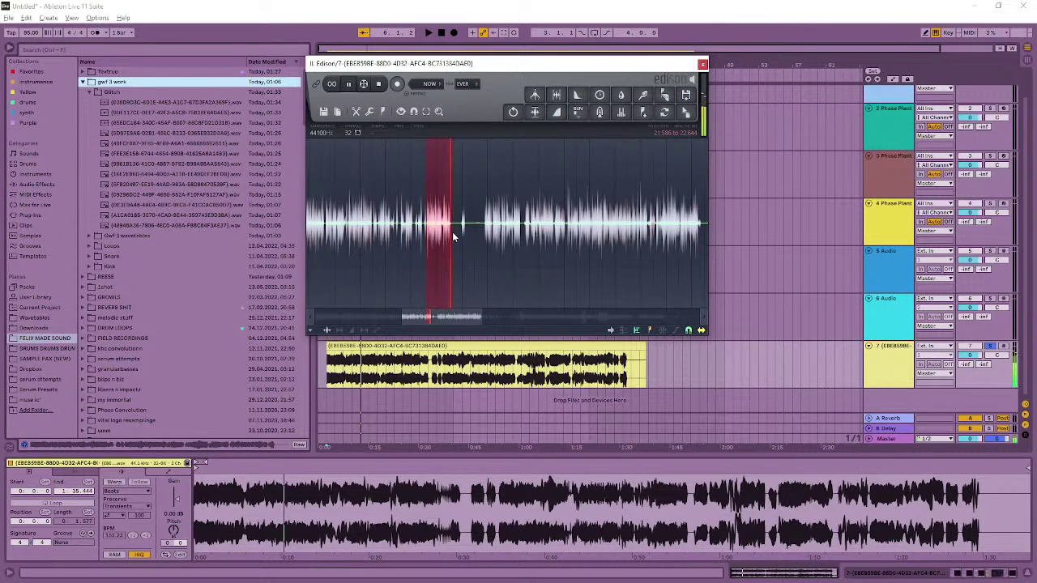
pyautogui.scroll(4, 452, 232)
pyautogui.press('space')
pyautogui.hscroll(-3, 442, 231)
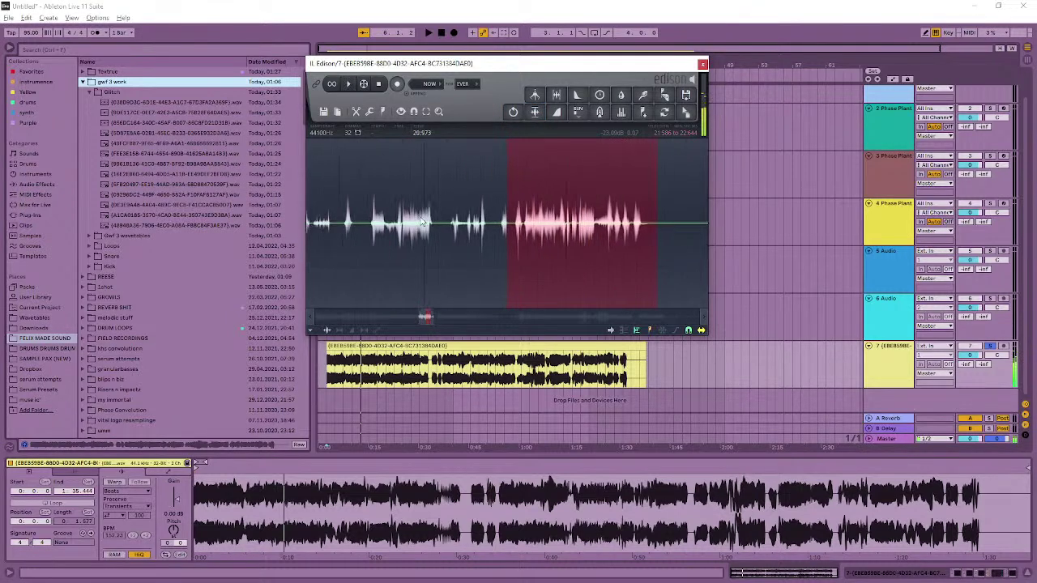
pyautogui.scroll(5, 516, 225)
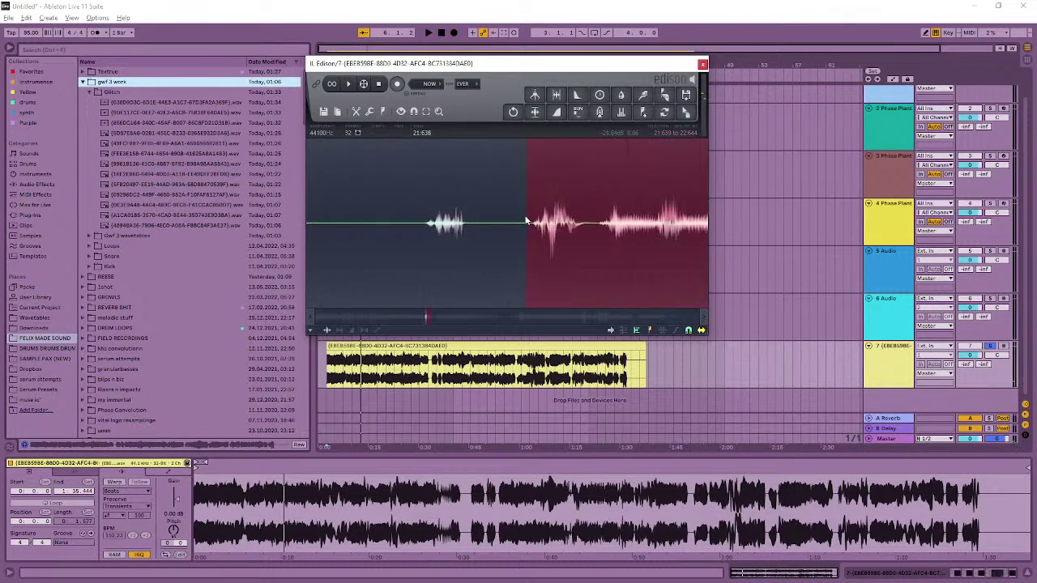
# - Normalize the selected snippet and export it to the Glitch folder
pyautogui.scroll(-3, 548, 162)
pyautogui.scroll(-3, 557, 198)
pyautogui.moveTo(693, 119); pyautogui.dragTo(218, 119)
# - Audition the samples in the Glitch folder one after another, from the newest to the oldest
pyautogui.scroll(-3, 484, 227)
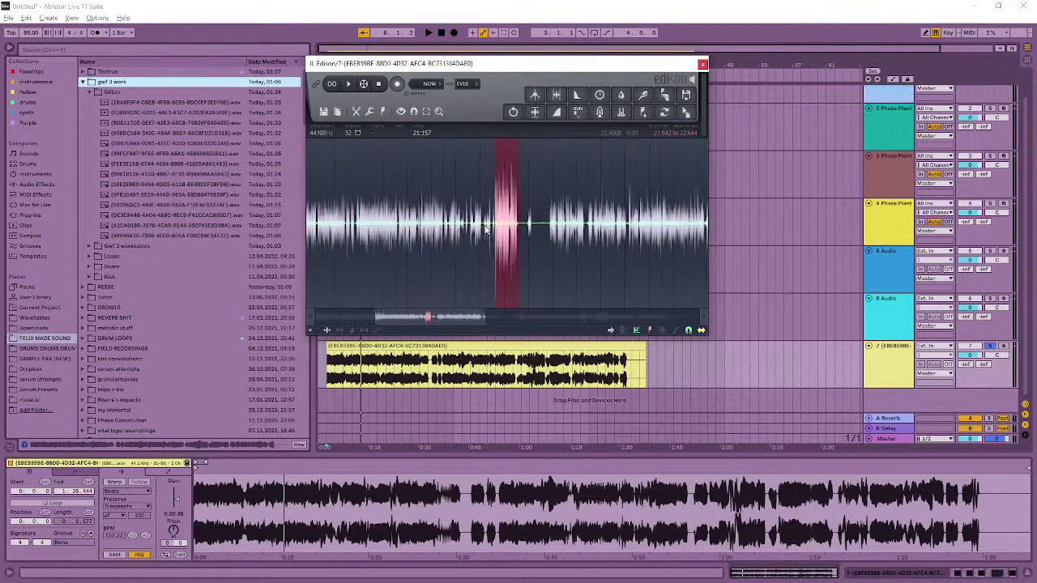
pyautogui.scroll(-3, 496, 226)
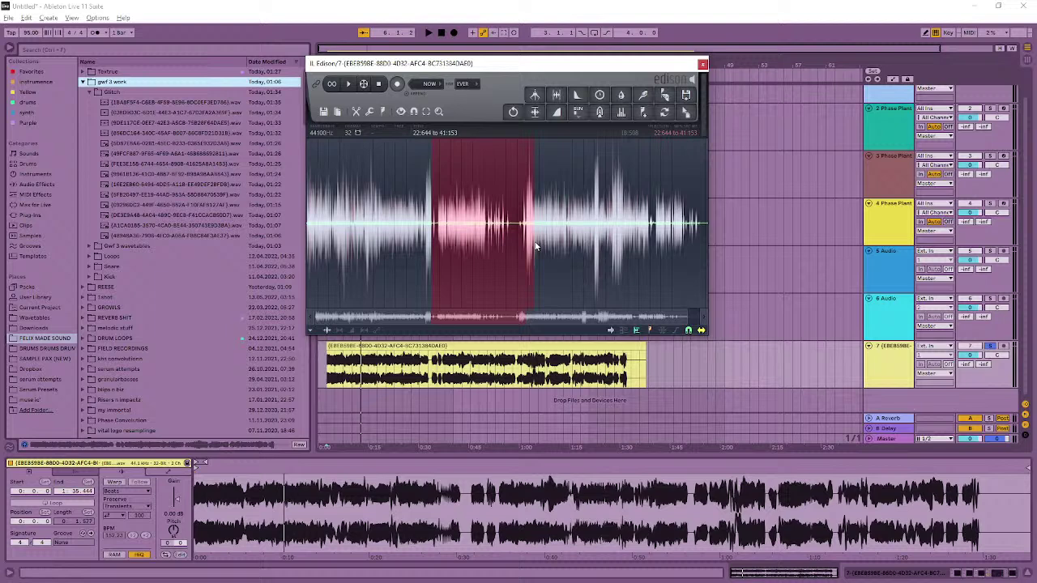
pyautogui.click(136, 103)
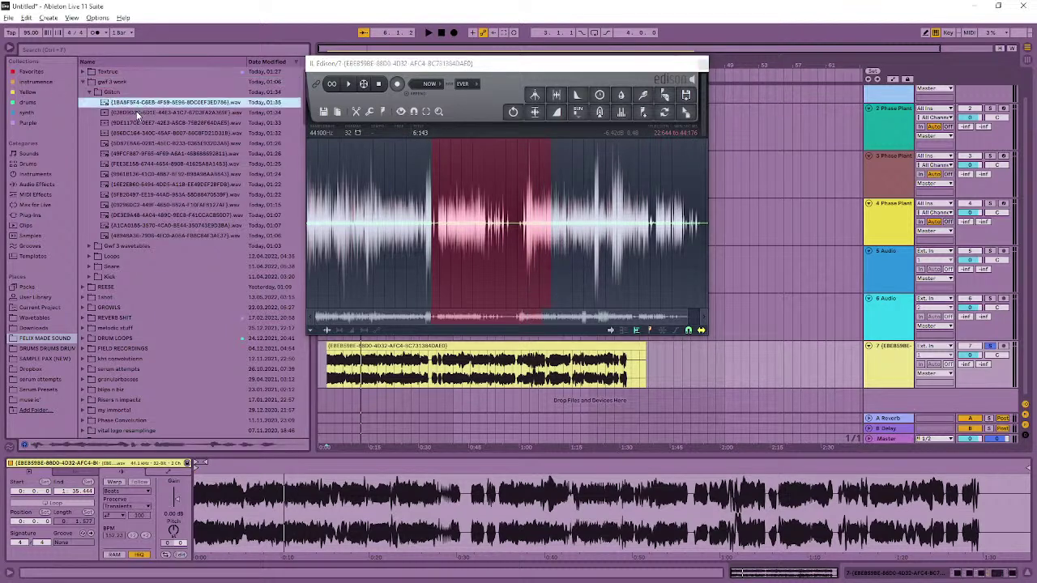
pyautogui.click(138, 113)
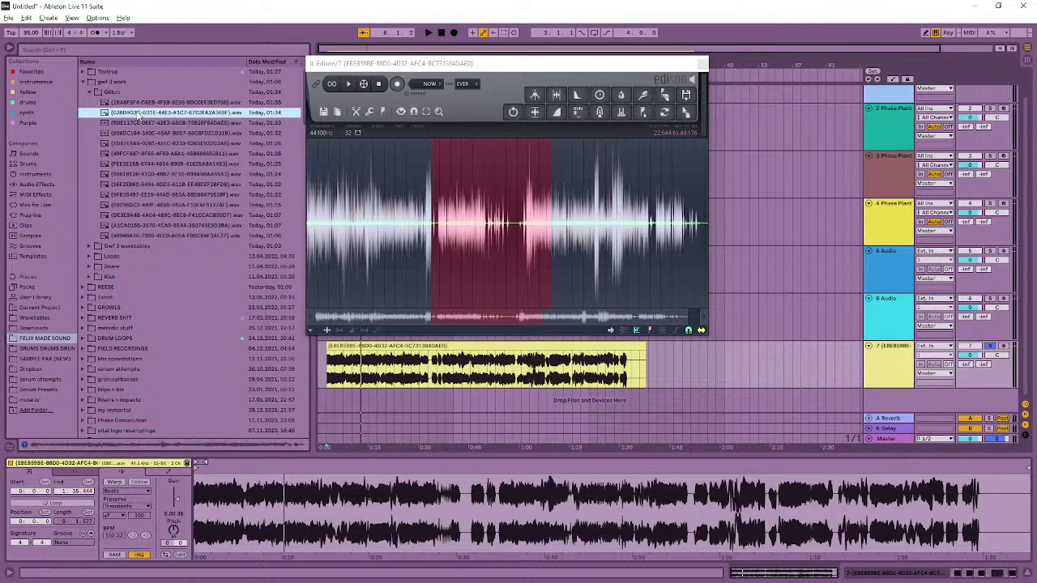
pyautogui.press('Down')
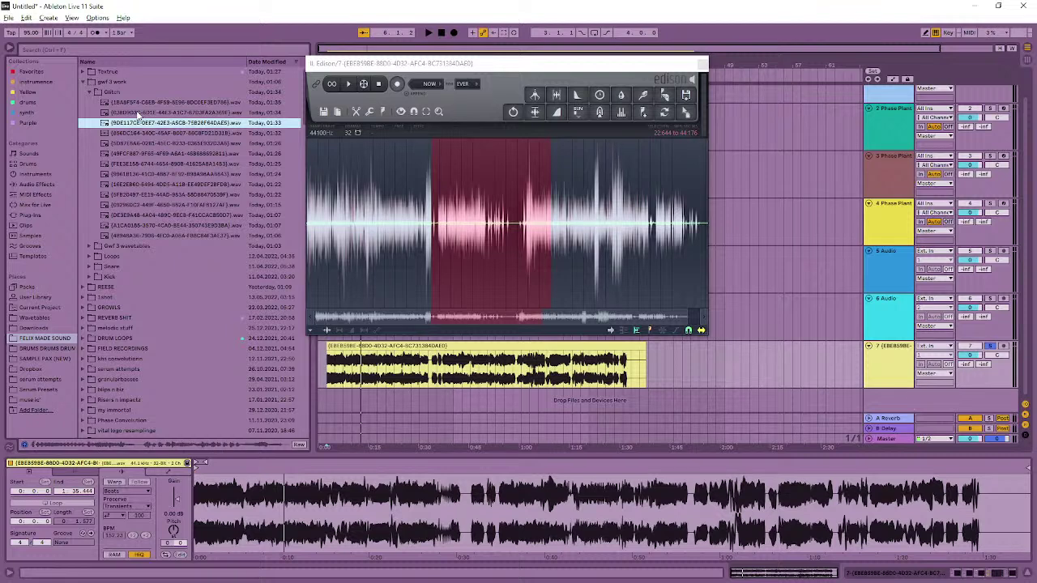
pyautogui.press('Down')
pyautogui.press('Down')
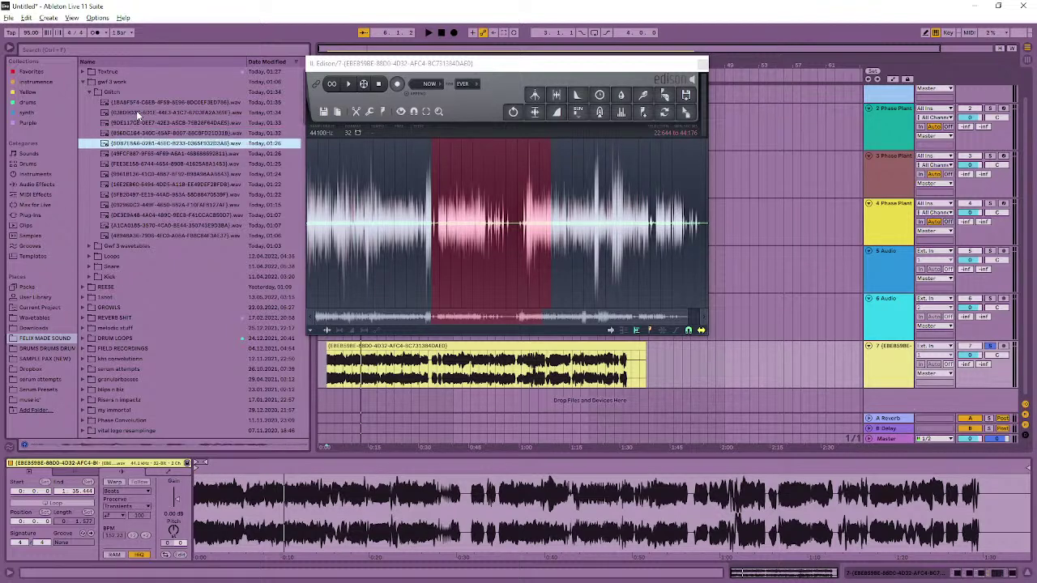
pyautogui.press('Down')
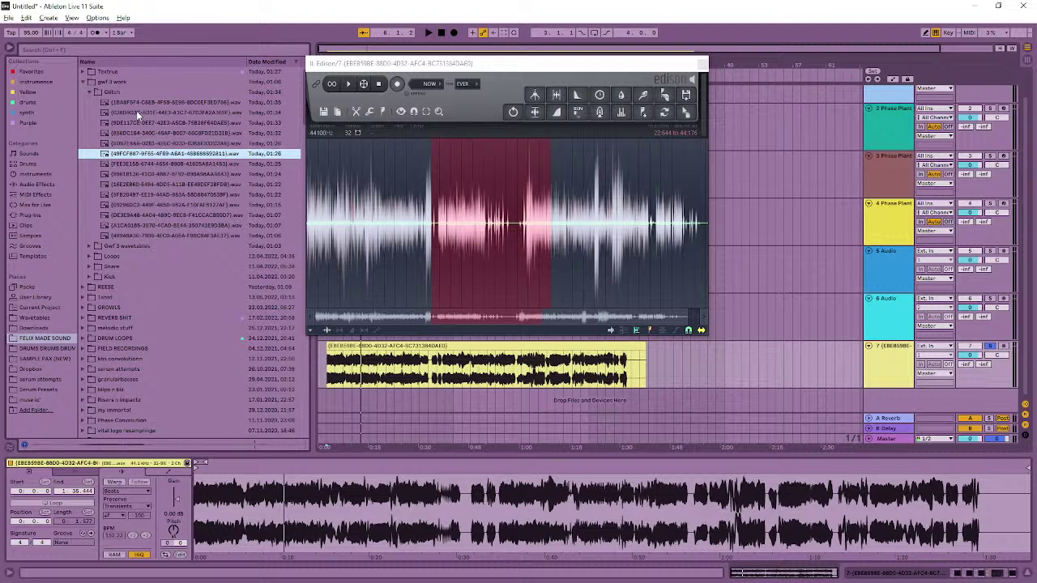
pyautogui.press('Down')
pyautogui.press('Down')
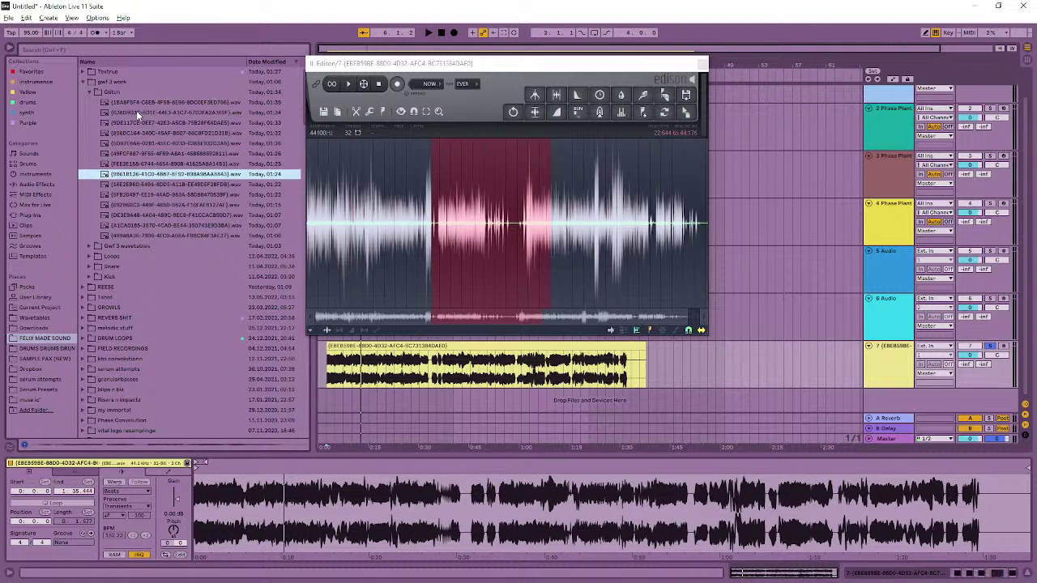
pyautogui.press('Down')
pyautogui.press('Down')
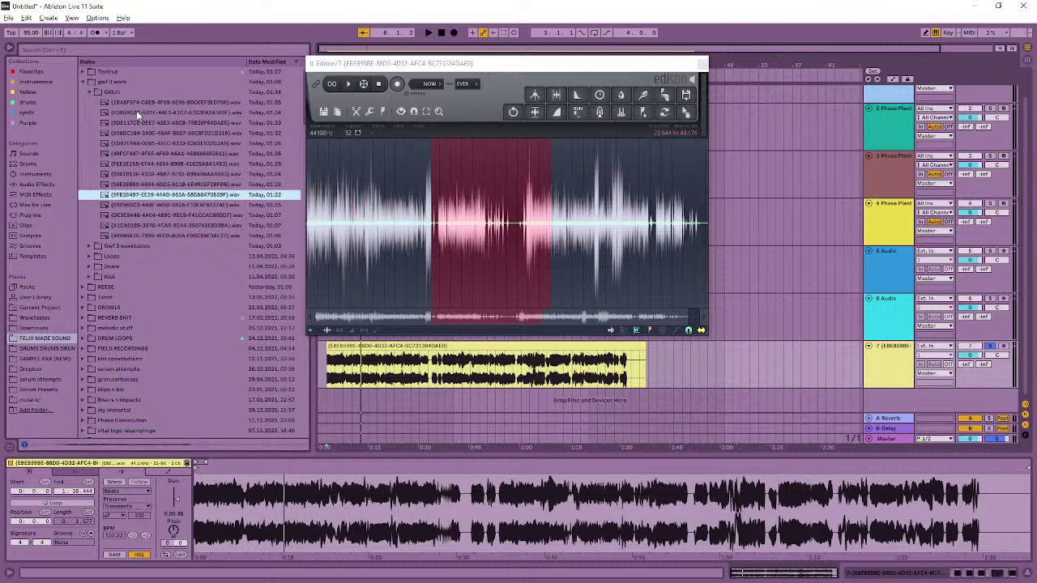
pyautogui.press('Down')
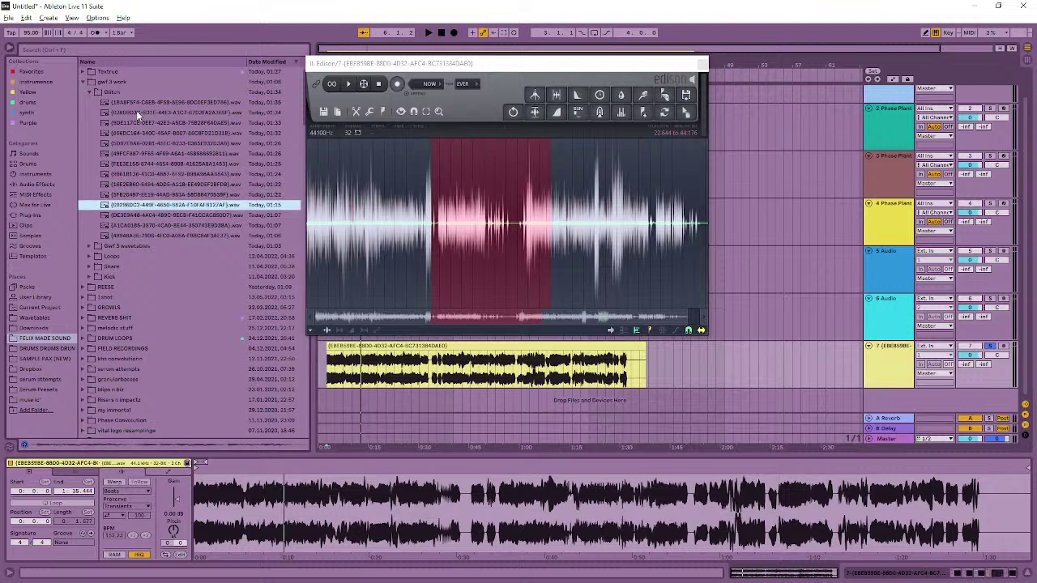
pyautogui.press('Down')
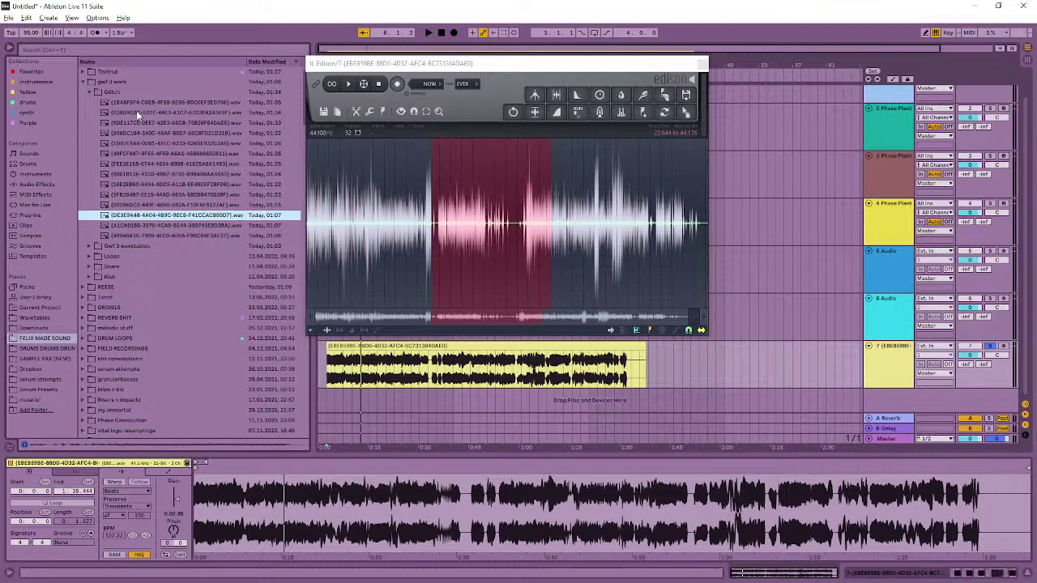
pyautogui.press('Down')
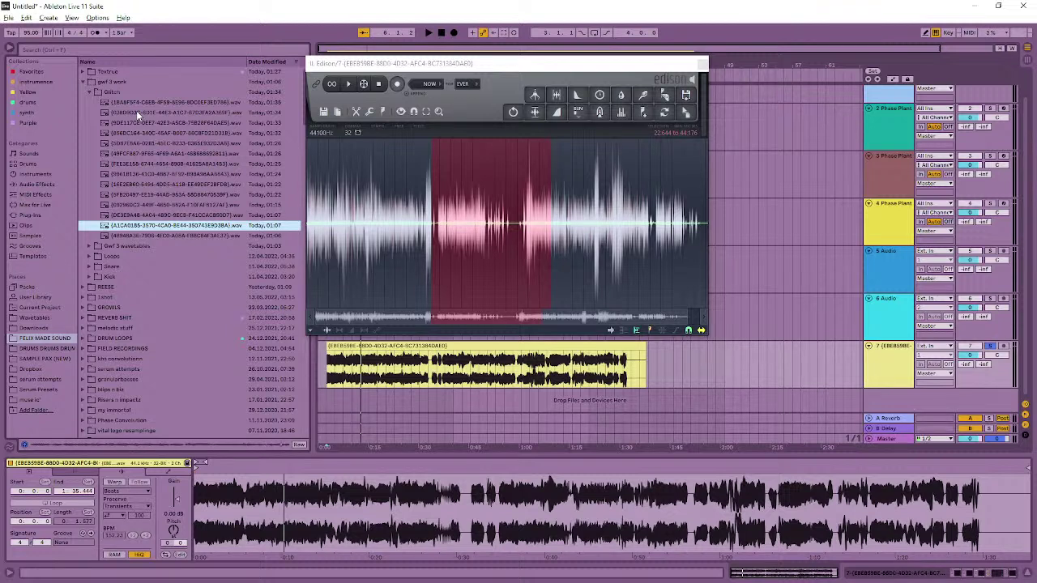
pyautogui.press('Down')
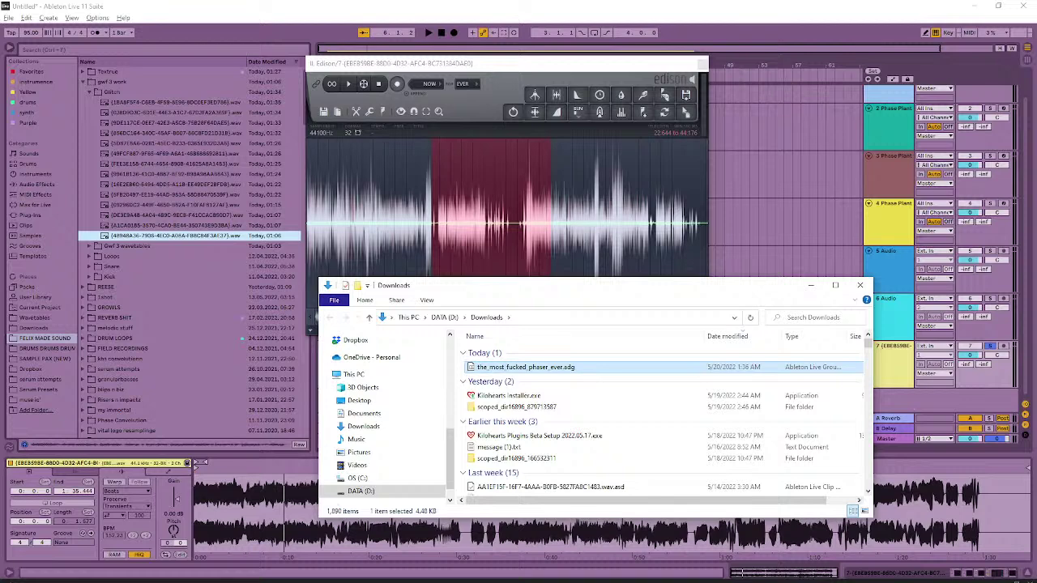
# - Switch back to Ableton Live, show track 7's device chain and inspect the third Snap Heap's "stream glitch rack 1v2" preset
pyautogui.hotkey('alt', 'Tab')
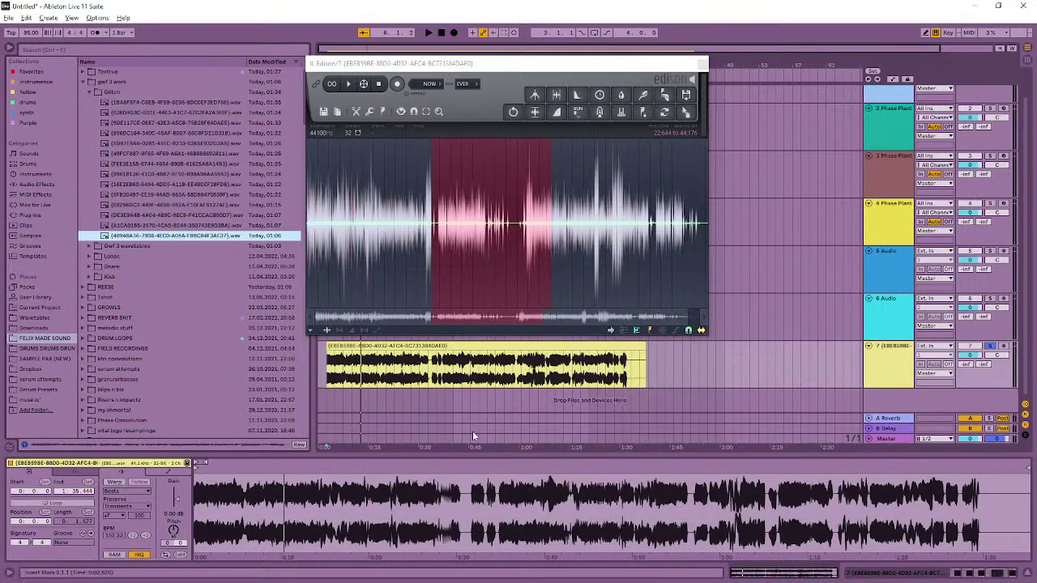
pyautogui.click(970, 574)
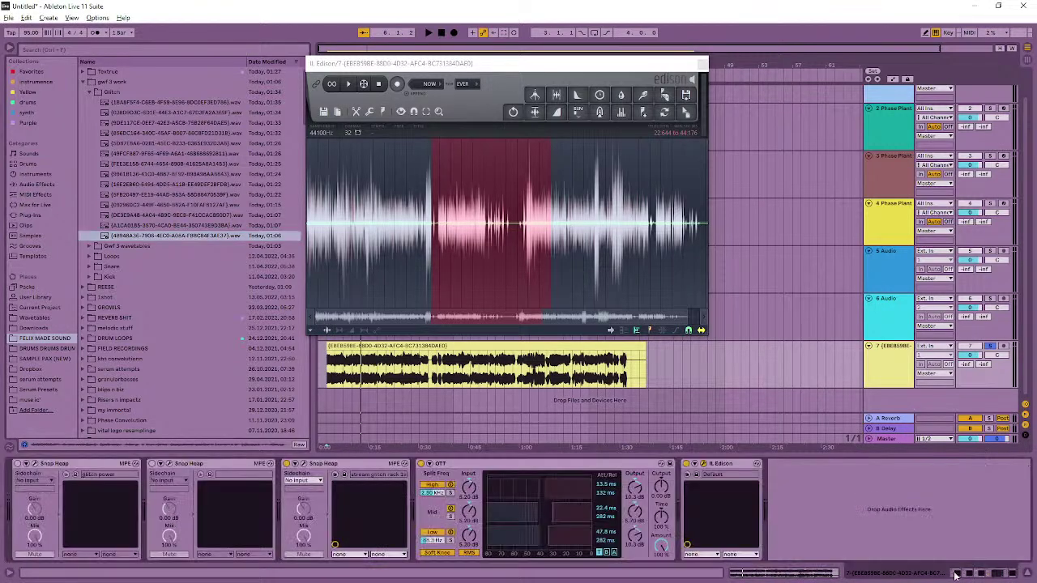
pyautogui.click(303, 465)
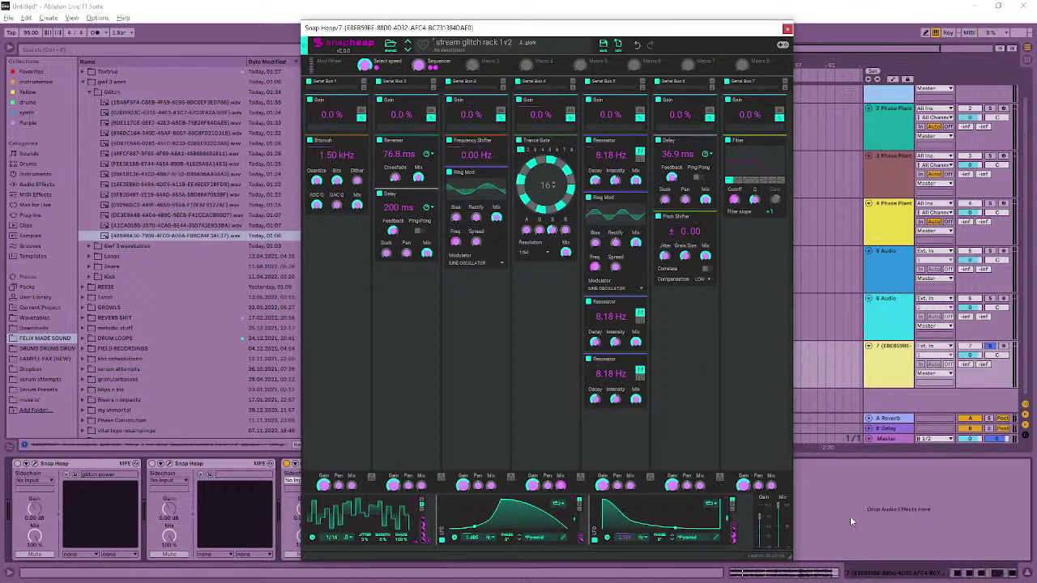
pyautogui.click(787, 29)
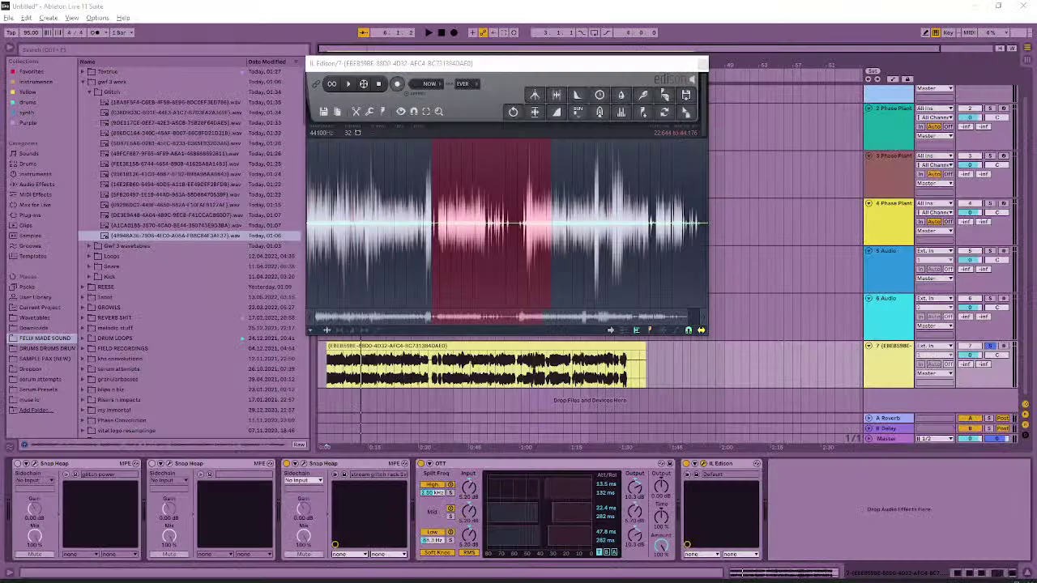
# - Audition the Edison passages from about 46:711 to 51:685 and about 51:361 to 52:016
pyautogui.moveTo(554, 219)
pyautogui.mouseDown()
pyautogui.moveTo(596, 218)
pyautogui.moveTo(556, 225)
pyautogui.moveTo(566, 227)
pyautogui.mouseUp()
pyautogui.press('space')
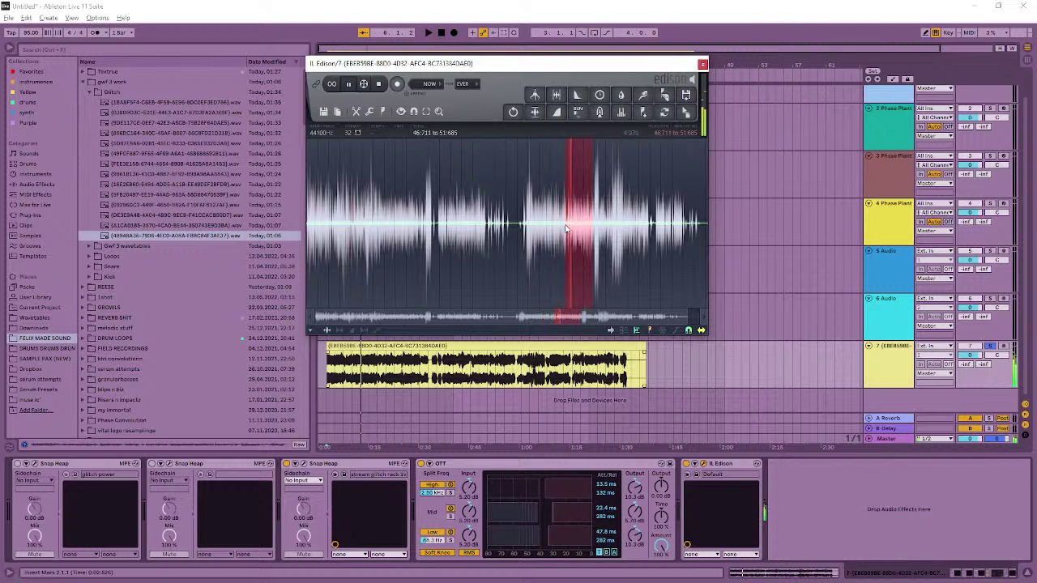
pyautogui.scroll(5, 565, 229)
pyautogui.moveTo(520, 232); pyautogui.dragTo(595, 240)
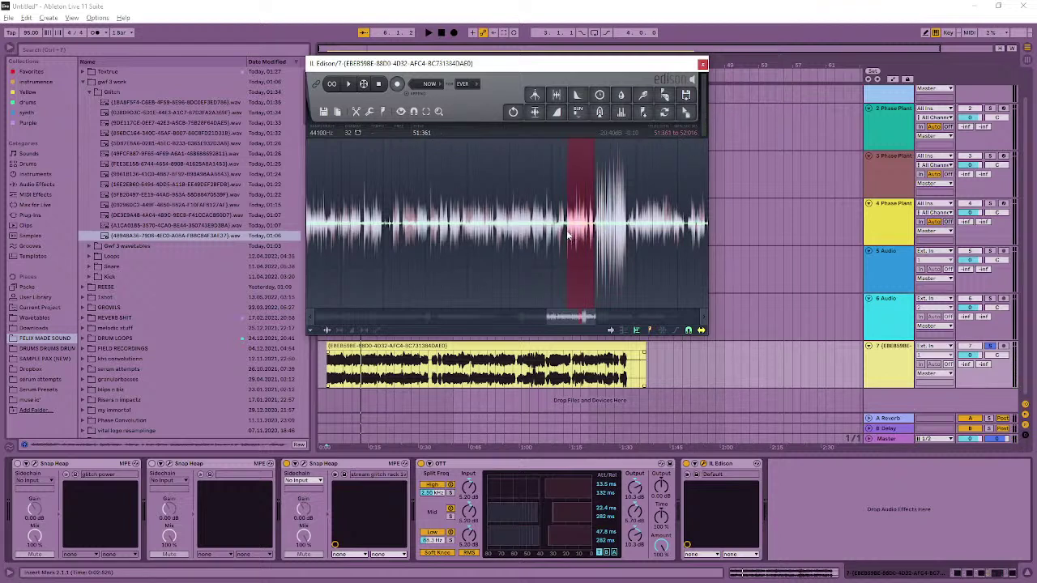
pyautogui.scroll(-4, 600, 252)
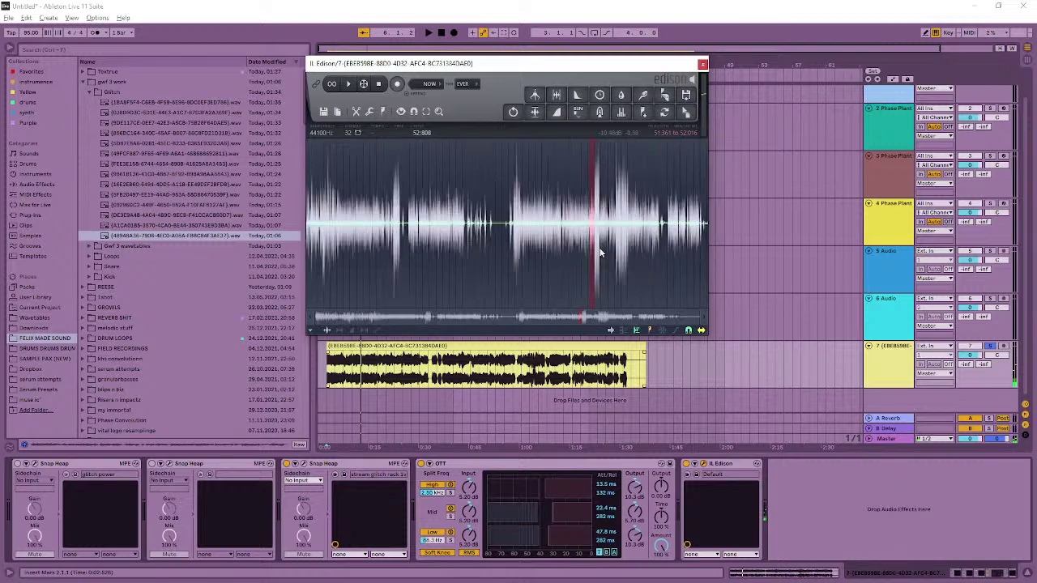
# - Review the third Snap Heap's glitch rack again, close its window and select that device in the chain
pyautogui.click(819, 505)
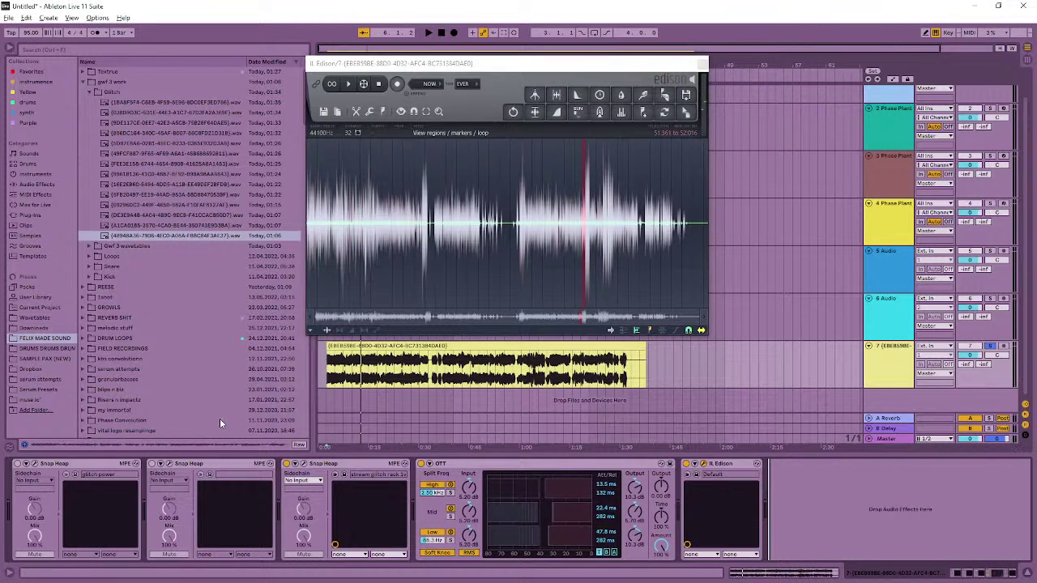
pyautogui.click(303, 465)
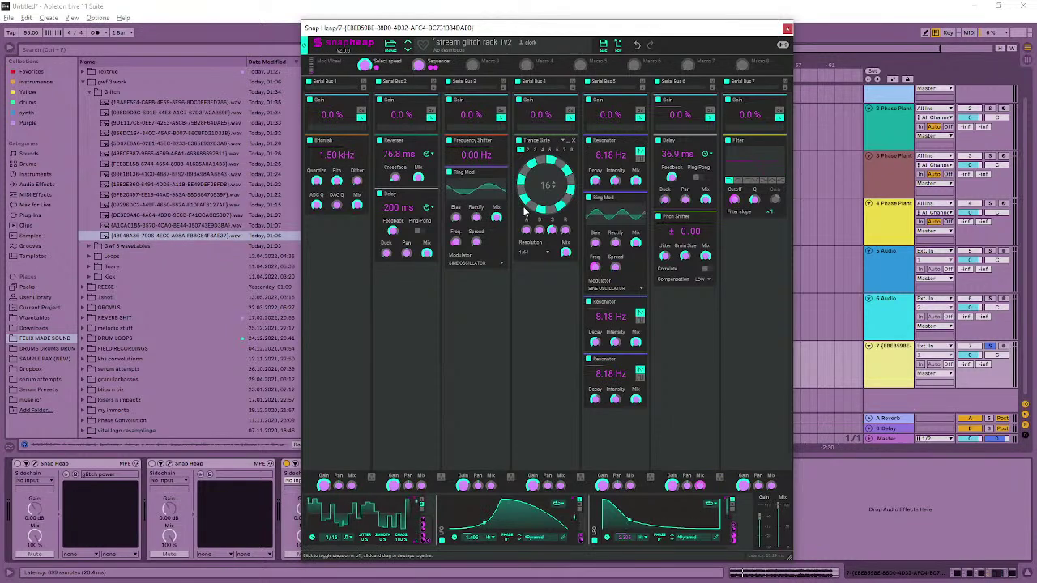
pyautogui.click(787, 30)
pyautogui.click(349, 468)
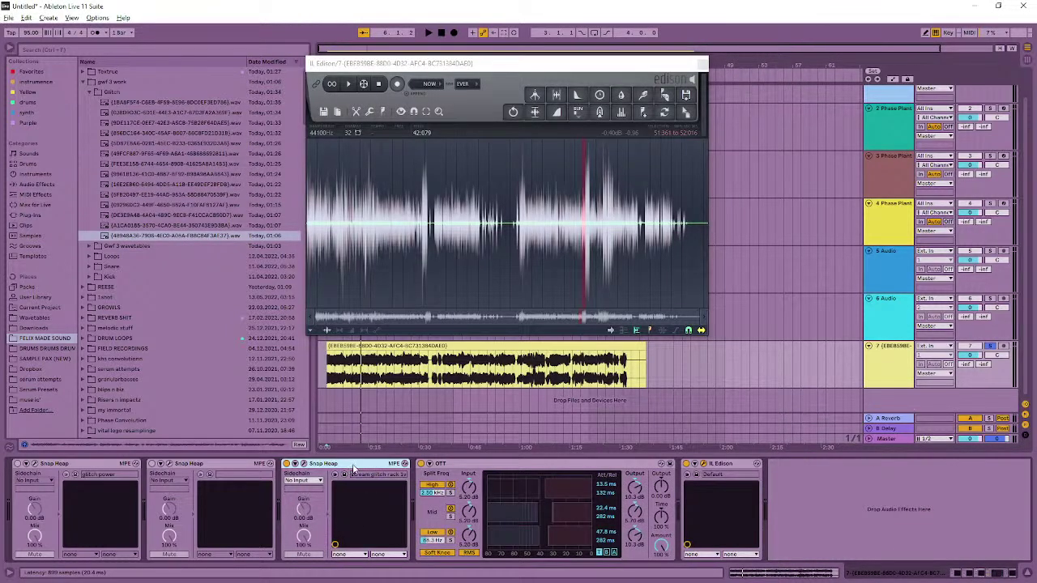
# - Duplicate the third Snap Heap and remove the Trance Gate from Serial Bus 4 and the Bitcrush from Serial Bus 1 in the copy
pyautogui.hotkey('ctrl', 'd')
pyautogui.click(438, 464)
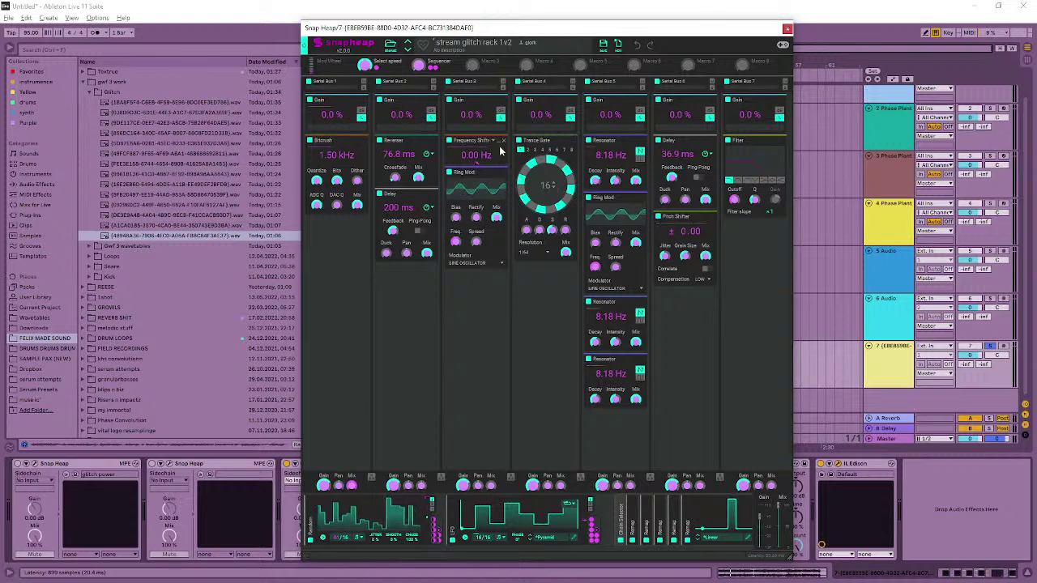
pyautogui.moveTo(559, 142); pyautogui.dragTo(612, 318)
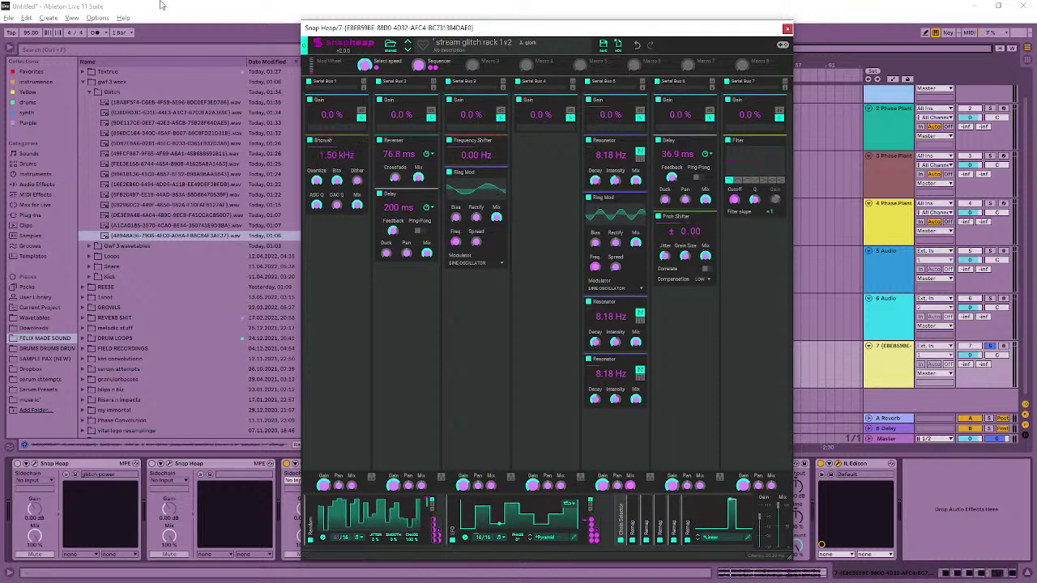
pyautogui.click(554, 160)
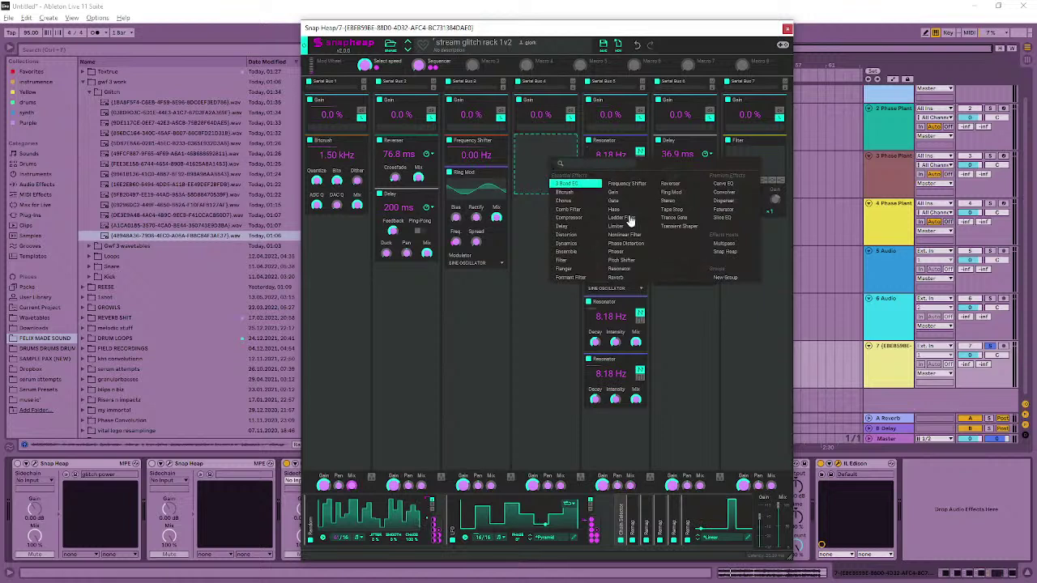
pyautogui.click(374, 142)
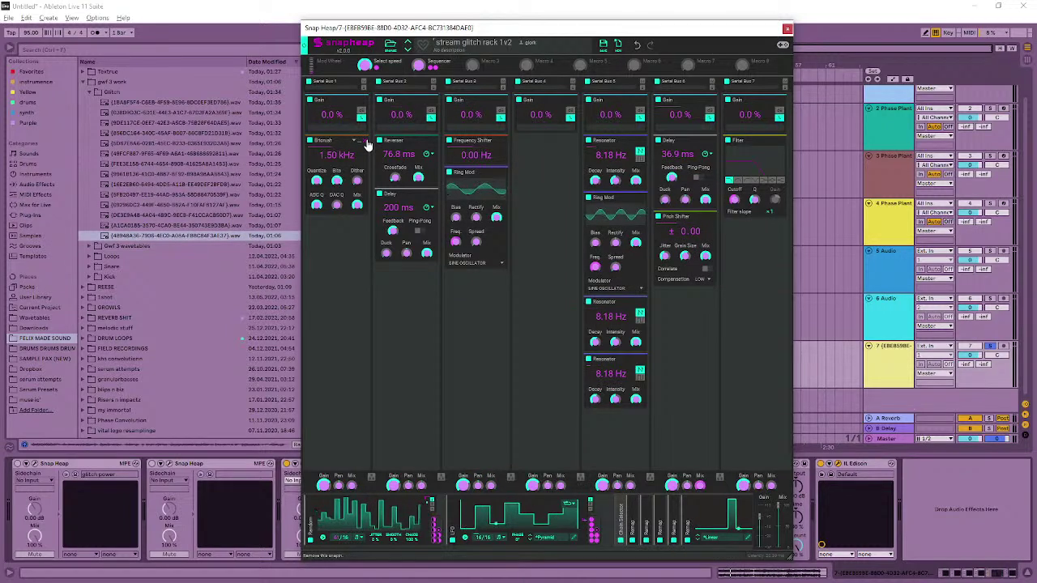
pyautogui.click(365, 141)
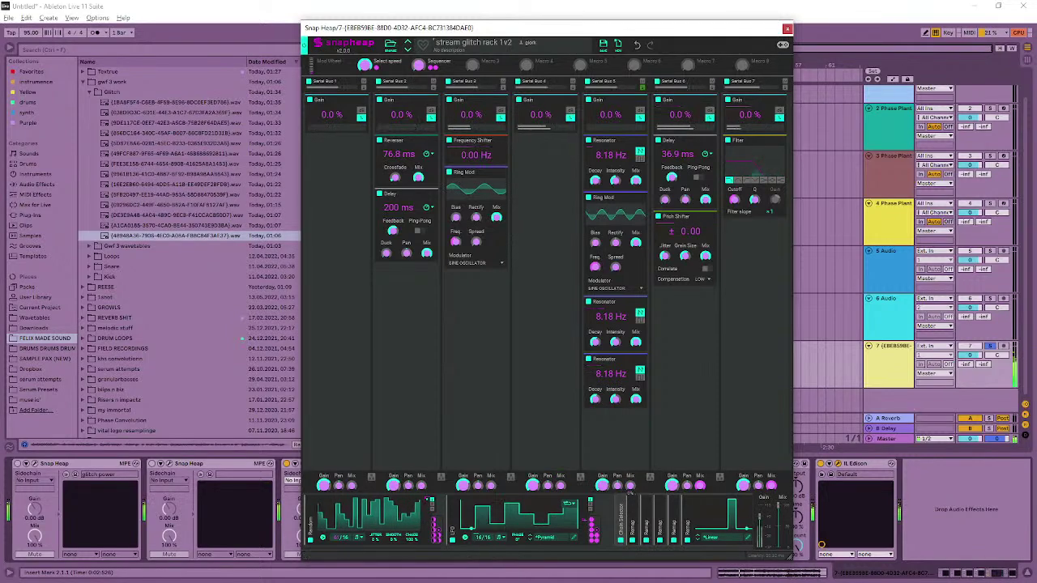
# - Add a nested Snap Heap below the Gain in Serial Bus 1 and load the user preset "resonance thingy" into it
pyautogui.moveTo(441, 29); pyautogui.dragTo(408, 18)
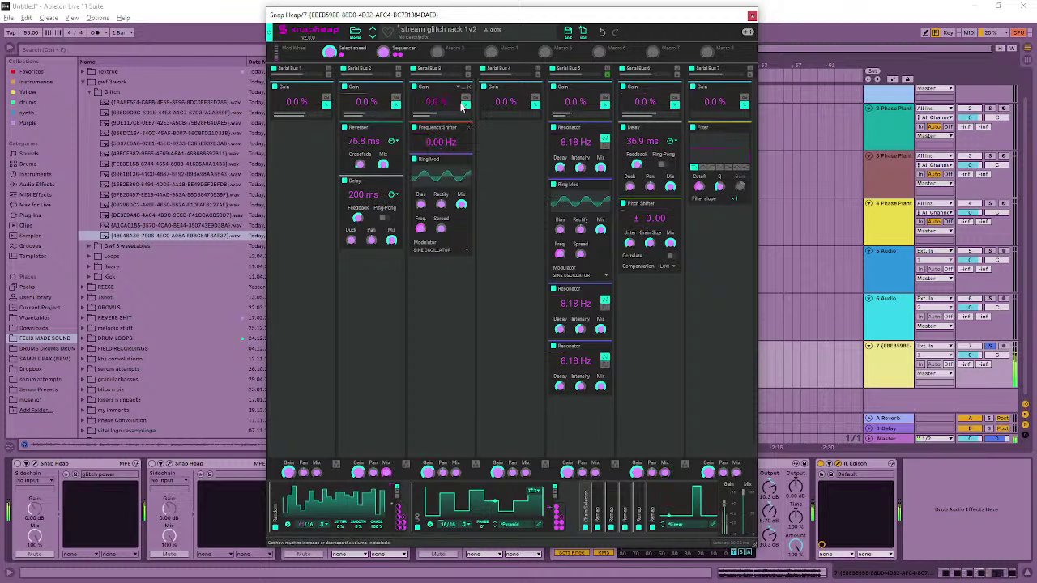
pyautogui.moveTo(522, 17); pyautogui.dragTo(755, 8)
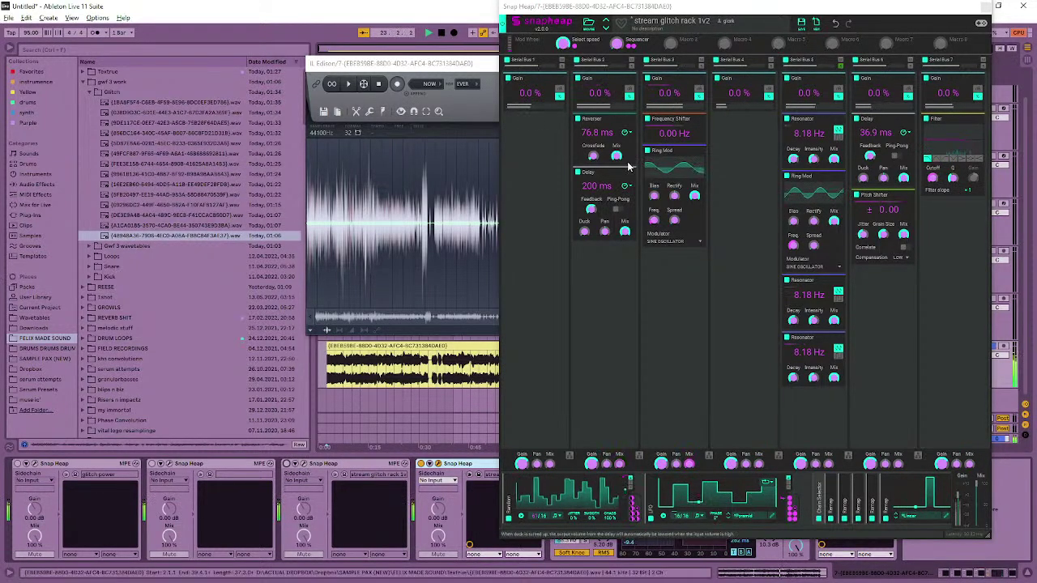
pyautogui.click(518, 124)
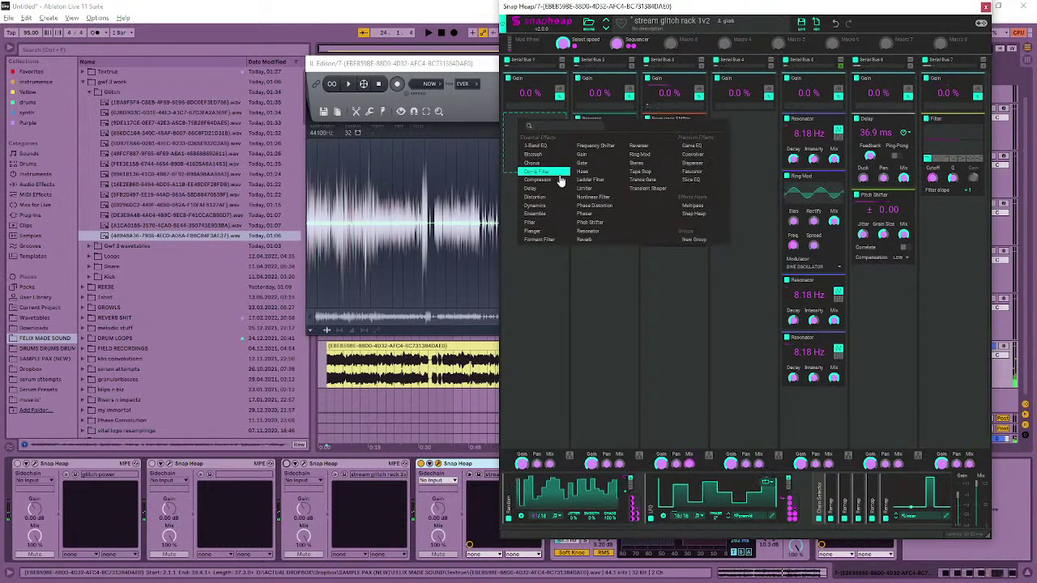
pyautogui.click(690, 217)
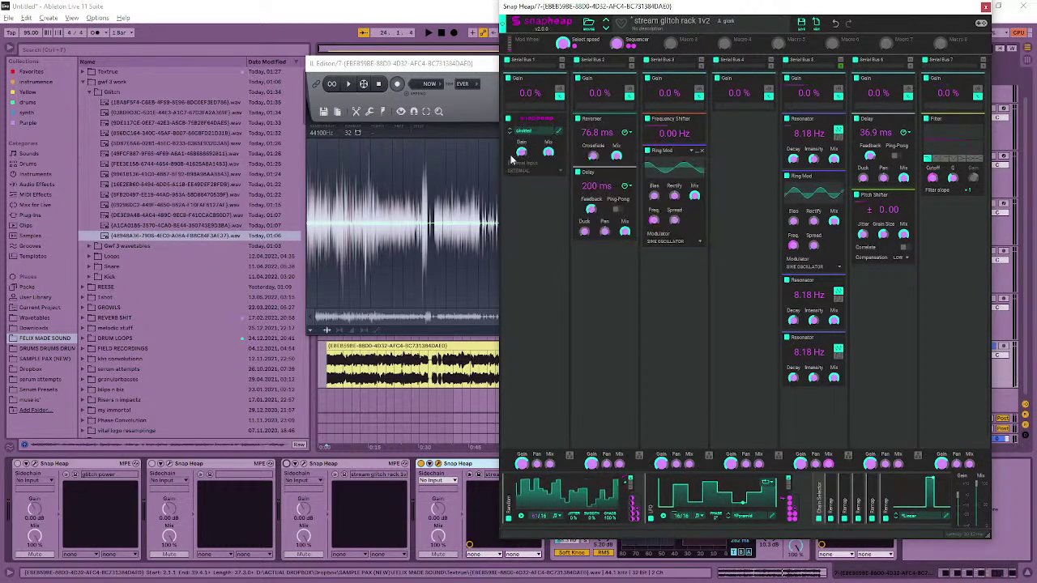
pyautogui.click(525, 132)
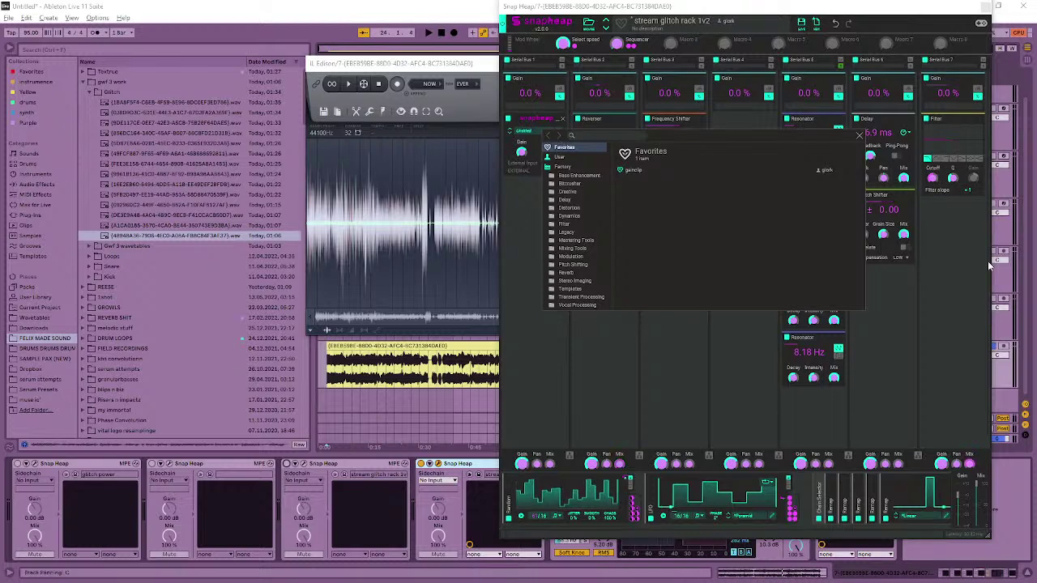
pyautogui.click(580, 165)
pyautogui.click(577, 157)
pyautogui.scroll(-6, 733, 243)
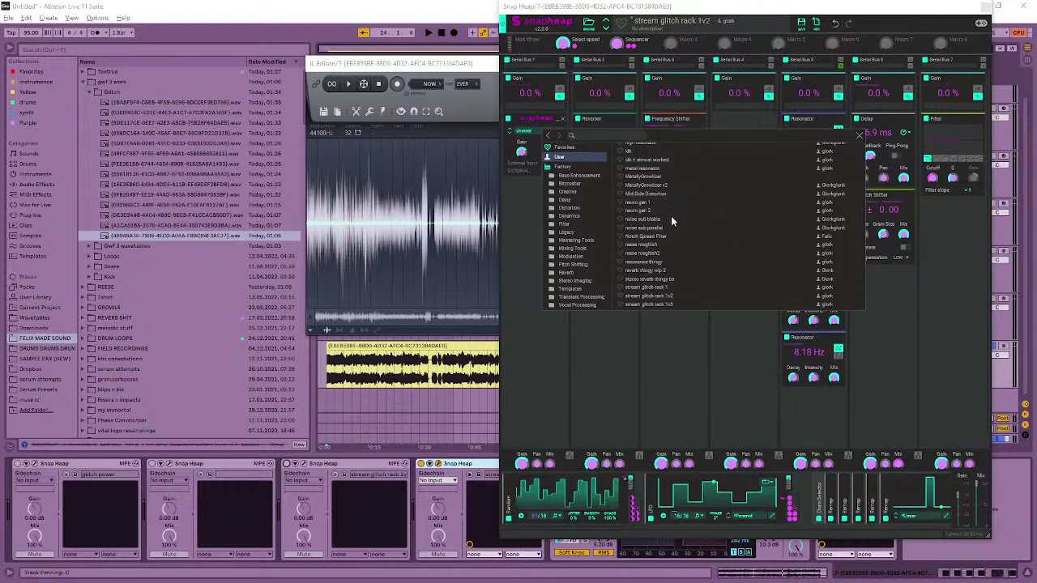
pyautogui.click(662, 261)
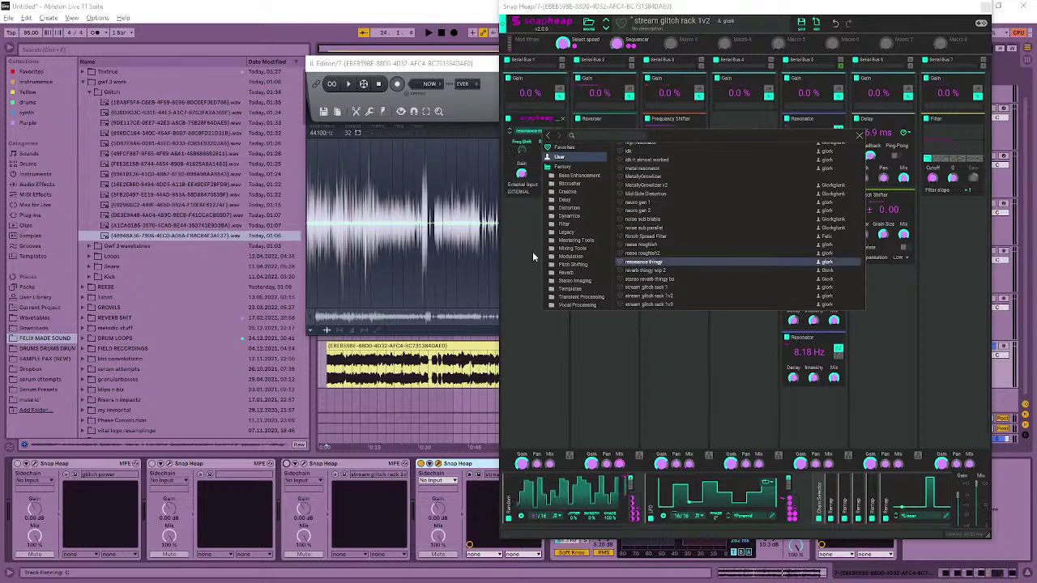
pyautogui.click(526, 258)
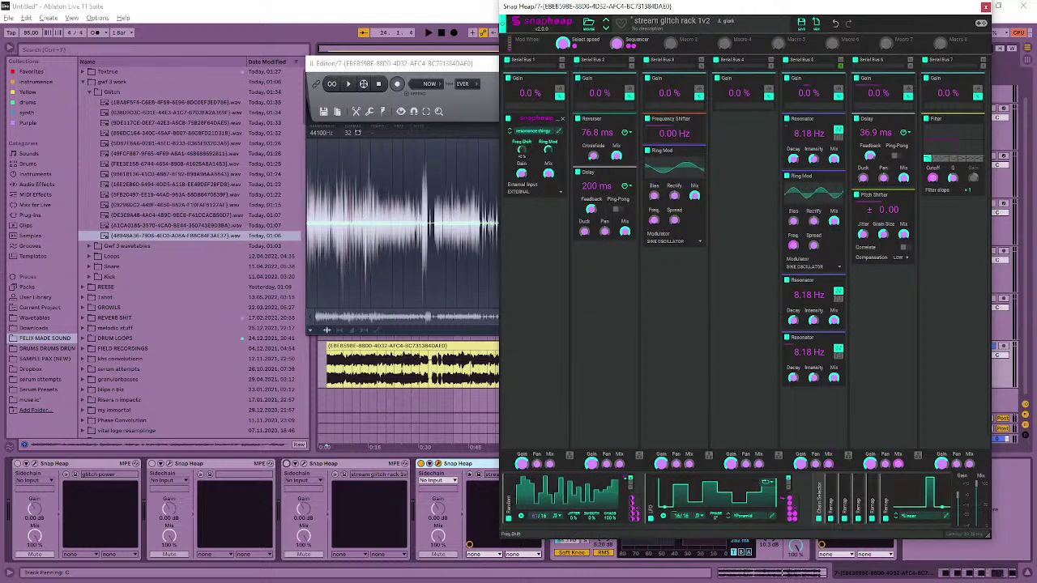
# - Inspect the nested "resonance thingy" rack's effect chain in its own window and close that window
pyautogui.click(557, 136)
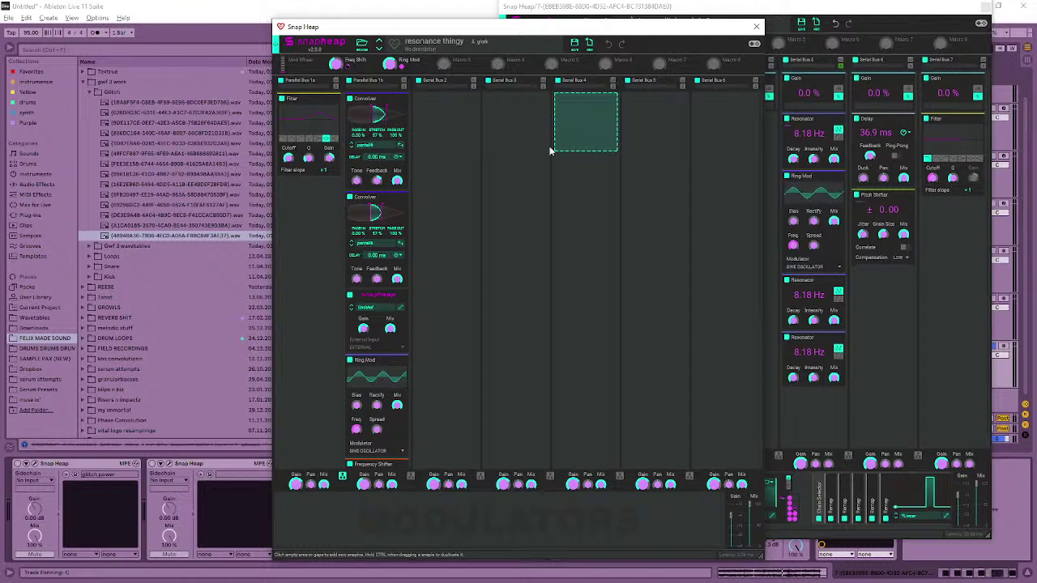
pyautogui.moveTo(557, 137); pyautogui.dragTo(525, 228)
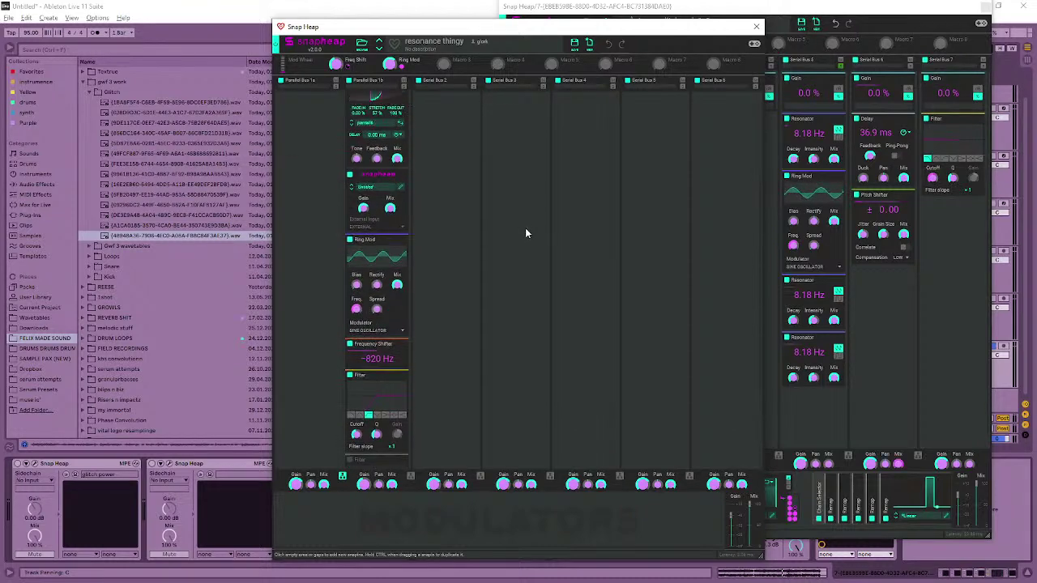
pyautogui.hotkey('ctrl', 'z')
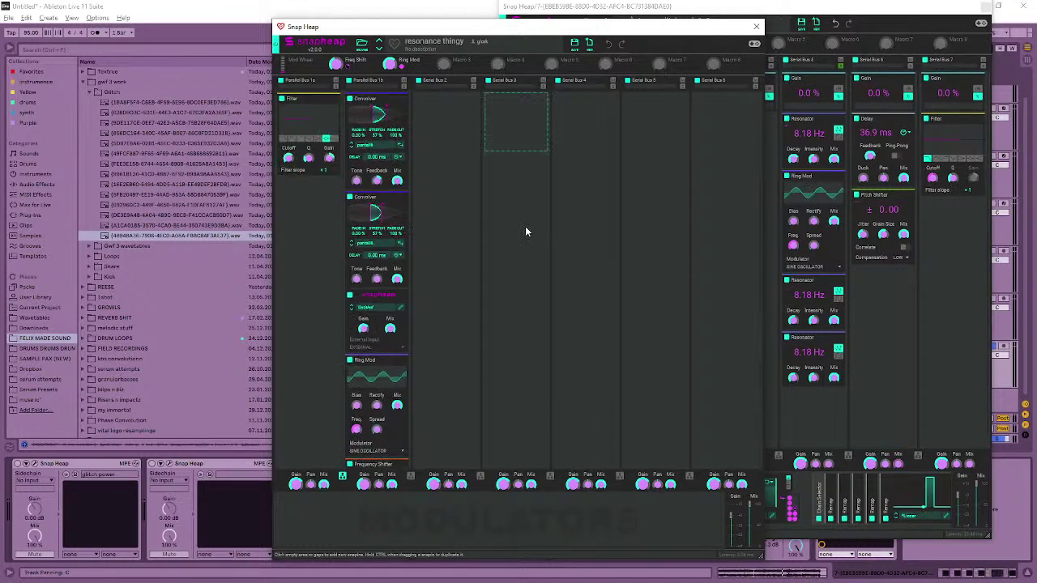
pyautogui.click(756, 27)
# - Add a nested Snap Heap below the Gain in Serial Bus 4 and load the user preset "metal resonator" into it
pyautogui.click(736, 129)
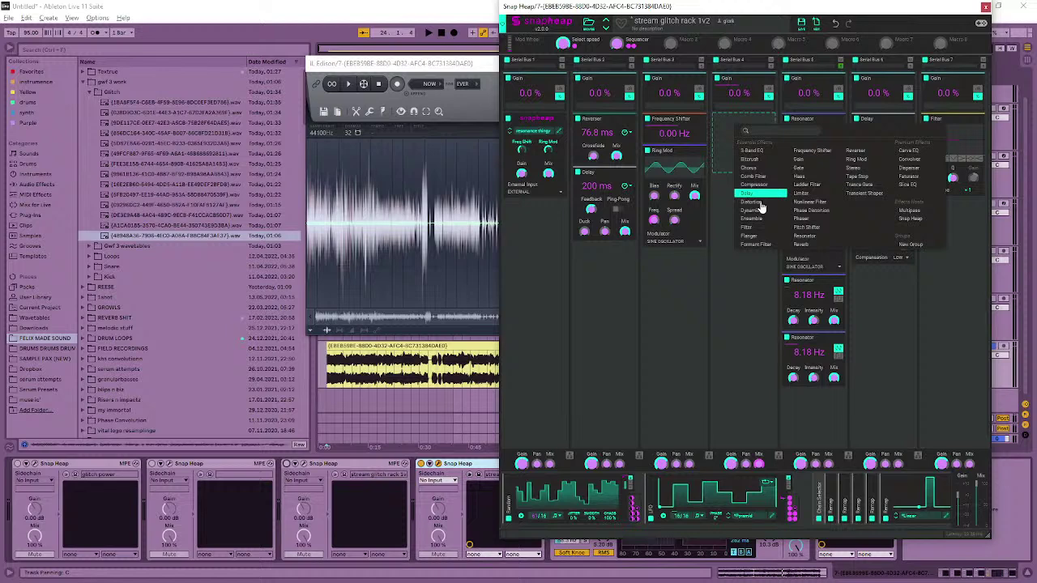
pyautogui.click(911, 218)
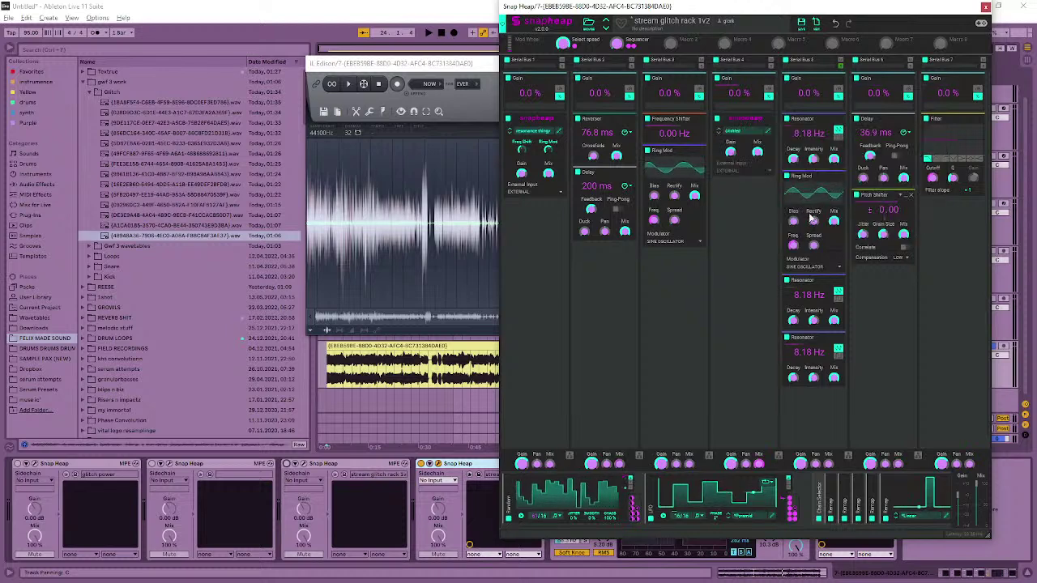
pyautogui.click(755, 134)
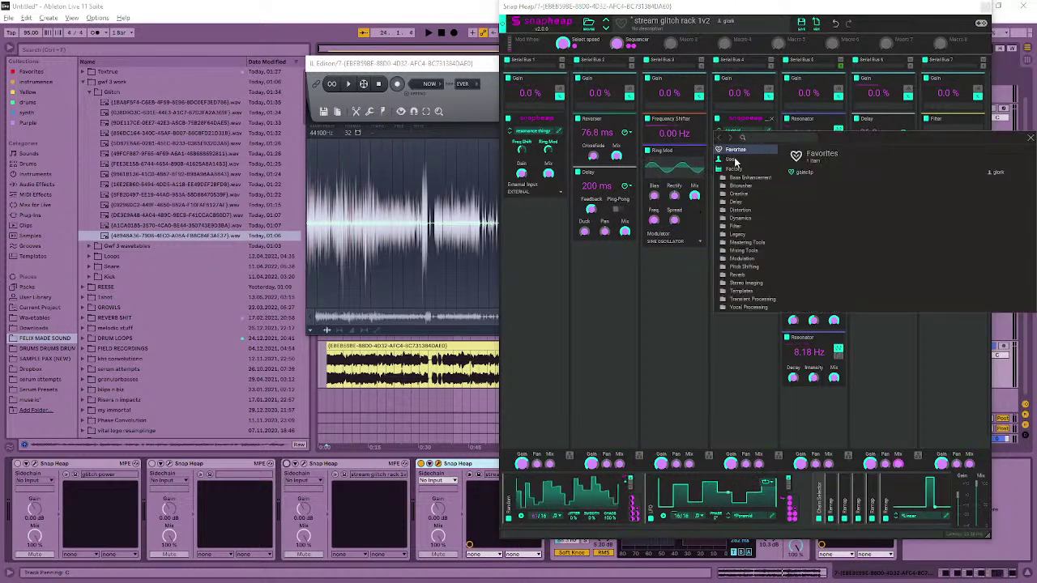
pyautogui.click(734, 160)
pyautogui.scroll(-5, 862, 239)
pyautogui.scroll(-1, 862, 240)
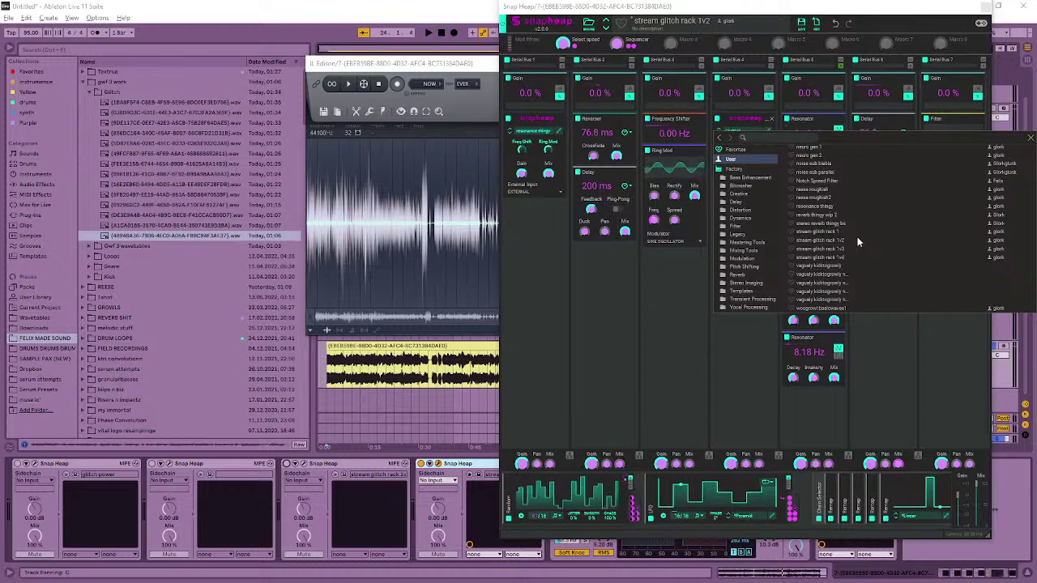
pyautogui.scroll(1, 857, 237)
pyautogui.scroll(3, 857, 237)
pyautogui.scroll(2, 857, 237)
pyautogui.scroll(1, 857, 237)
pyautogui.scroll(2, 857, 237)
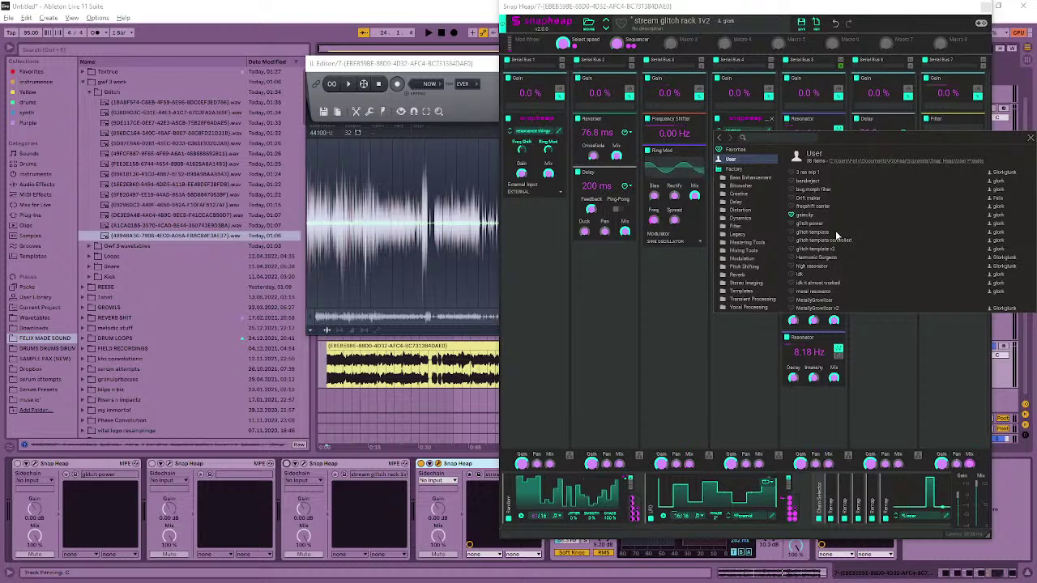
pyautogui.scroll(-3, 837, 235)
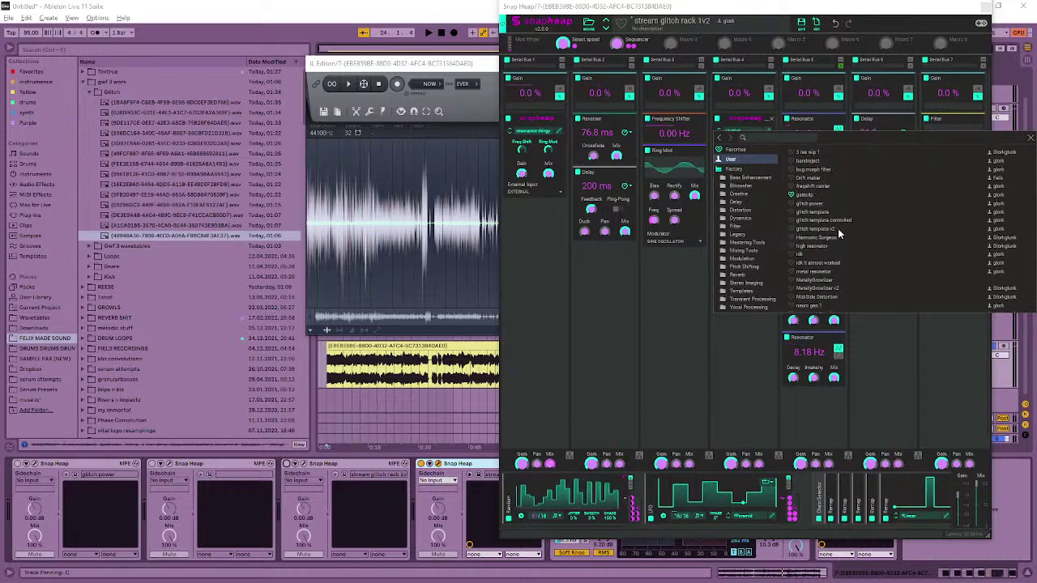
pyautogui.scroll(-1, 837, 239)
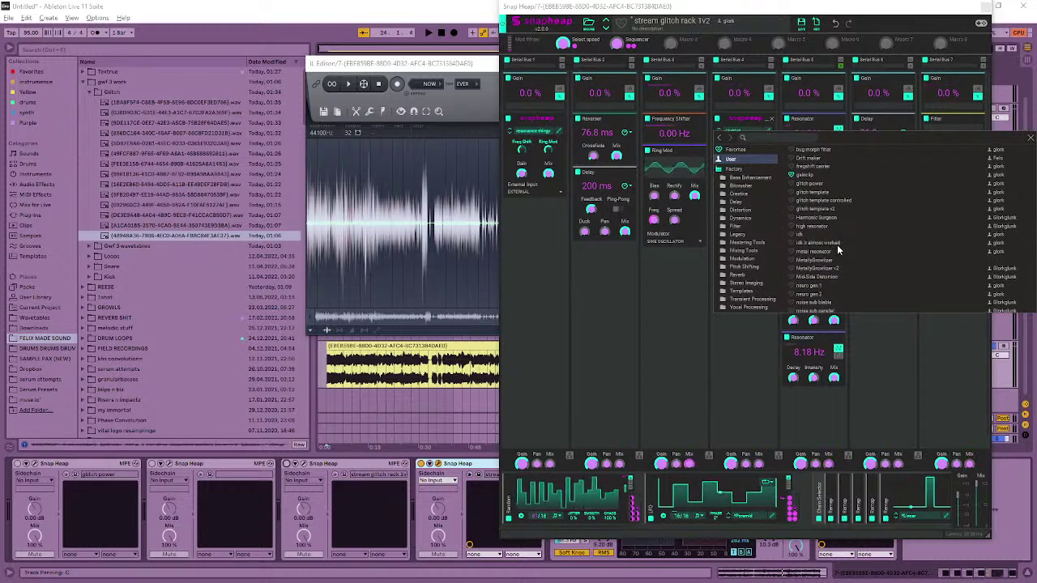
pyautogui.click(839, 252)
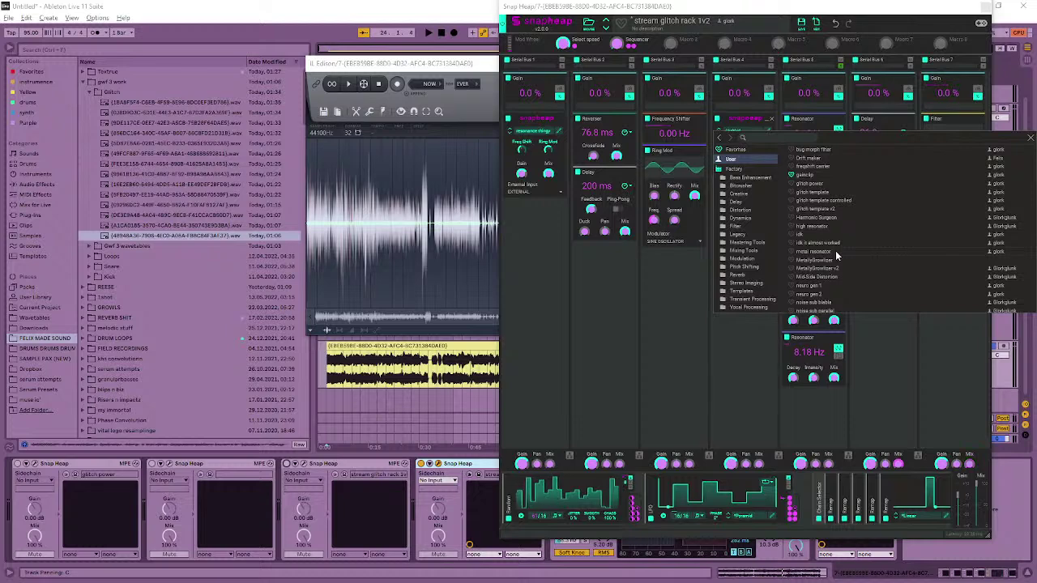
pyautogui.click(712, 373)
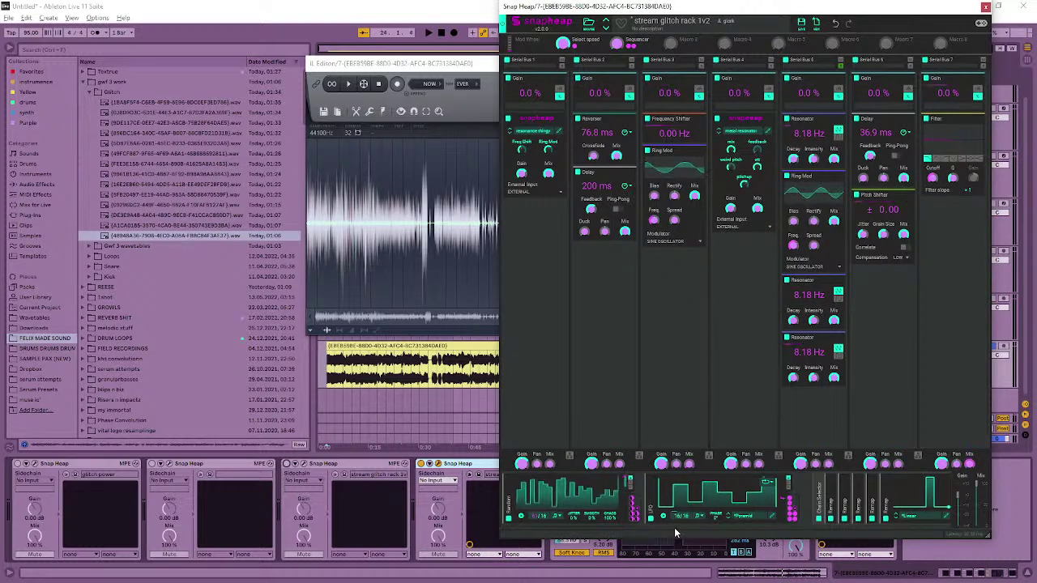
# - Assign Random modulators to the metal resonator's weird pitch and pitchup macros and to the resonance thingy's Freq Shift and Ring Mod macros
pyautogui.moveTo(558, 526); pyautogui.dragTo(781, 524)
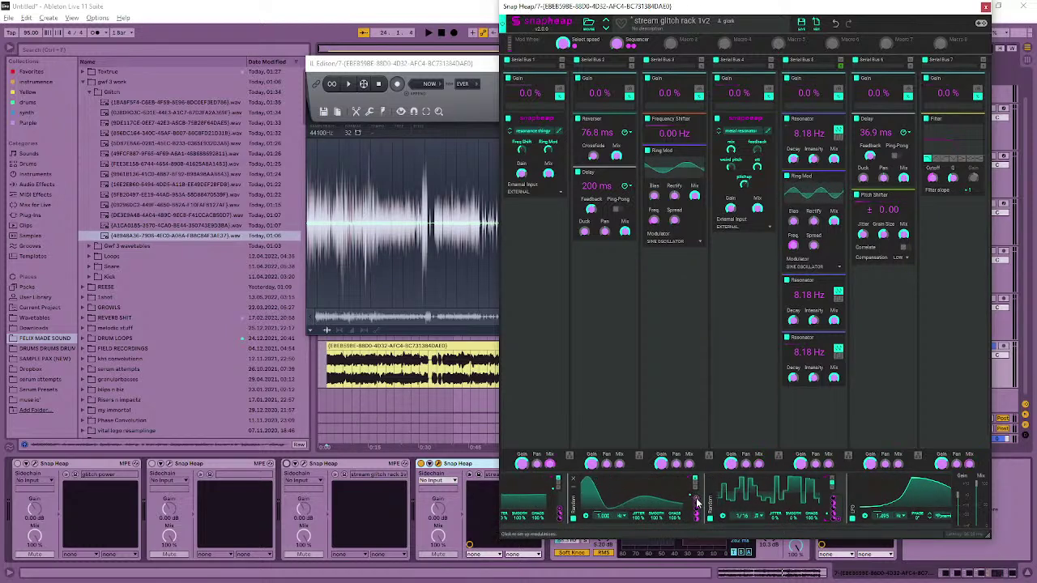
pyautogui.moveTo(696, 502); pyautogui.dragTo(743, 186)
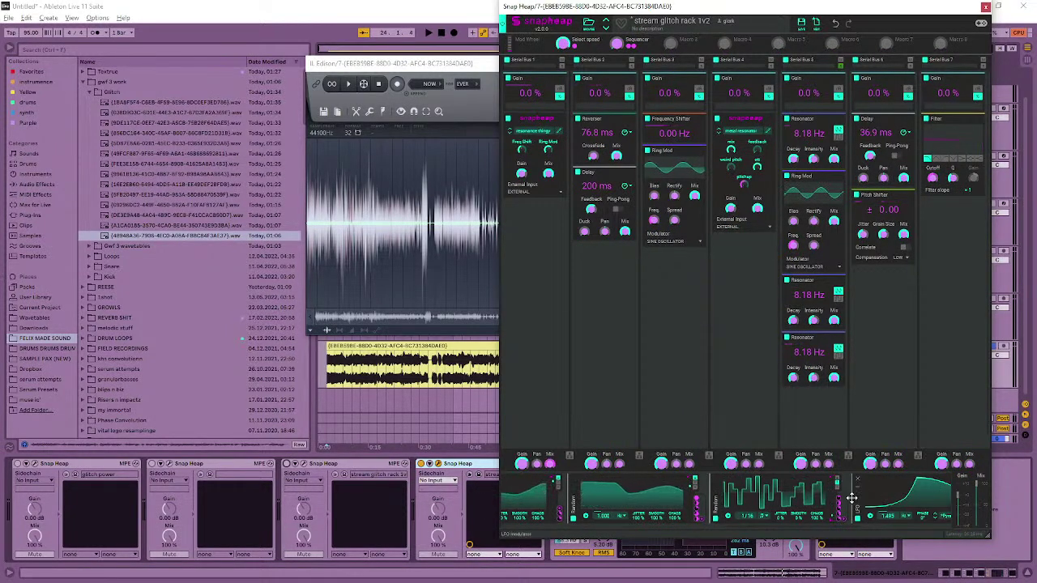
pyautogui.moveTo(843, 518); pyautogui.dragTo(754, 115)
pyautogui.moveTo(727, 166); pyautogui.dragTo(744, 185)
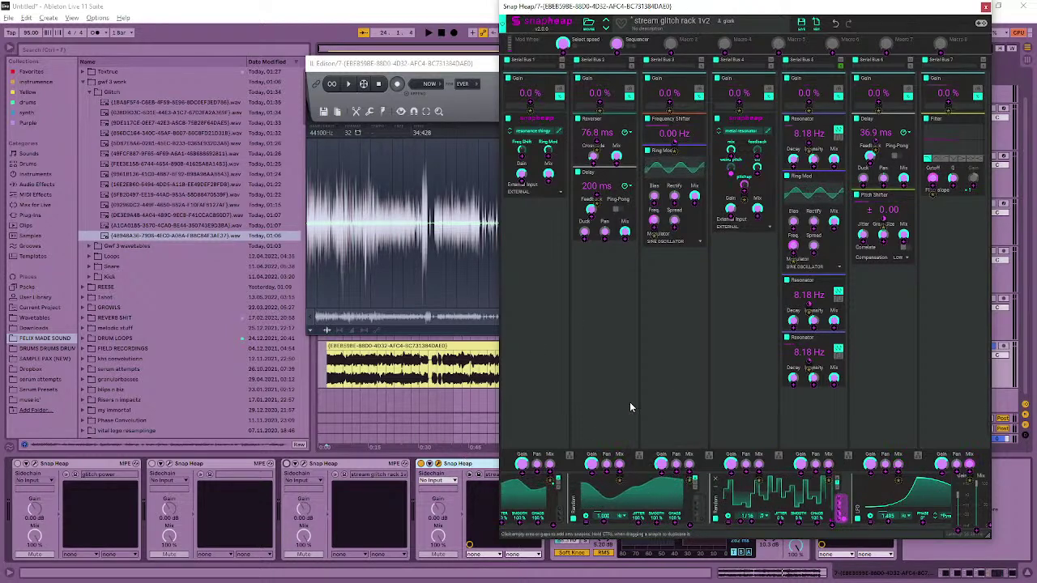
pyautogui.moveTo(558, 512); pyautogui.dragTo(522, 229)
pyautogui.moveTo(935, 502); pyautogui.dragTo(547, 173)
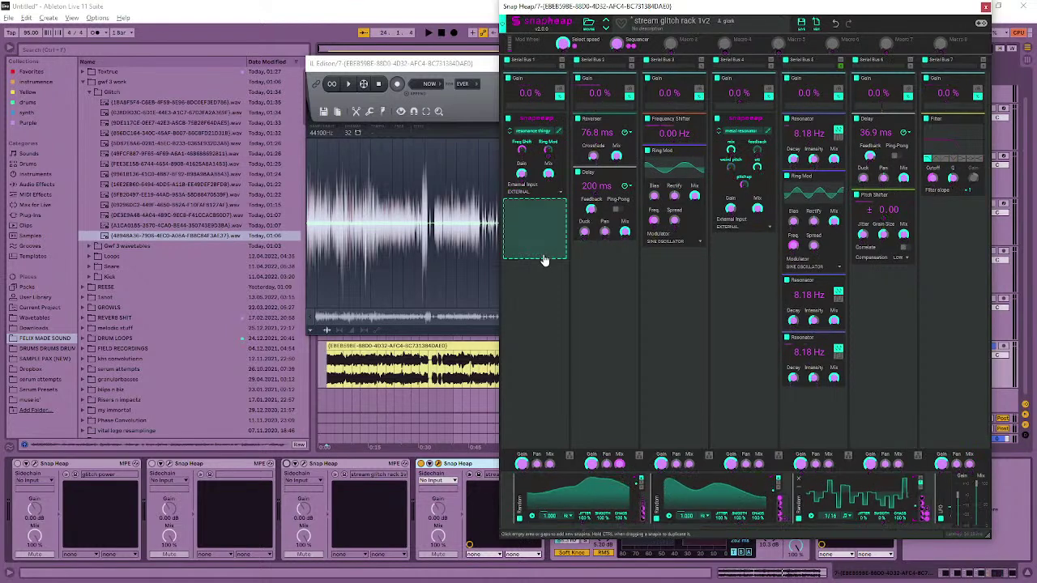
# - Play the texture recording through the edited Snap Heap rack and move the rack's window clear of the device chain
pyautogui.click(467, 472)
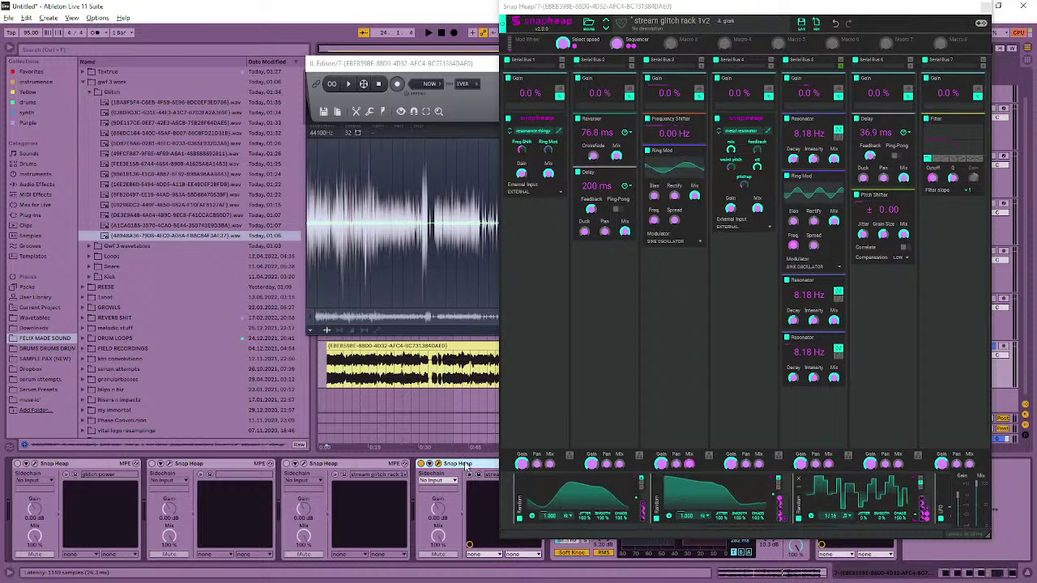
pyautogui.press('space')
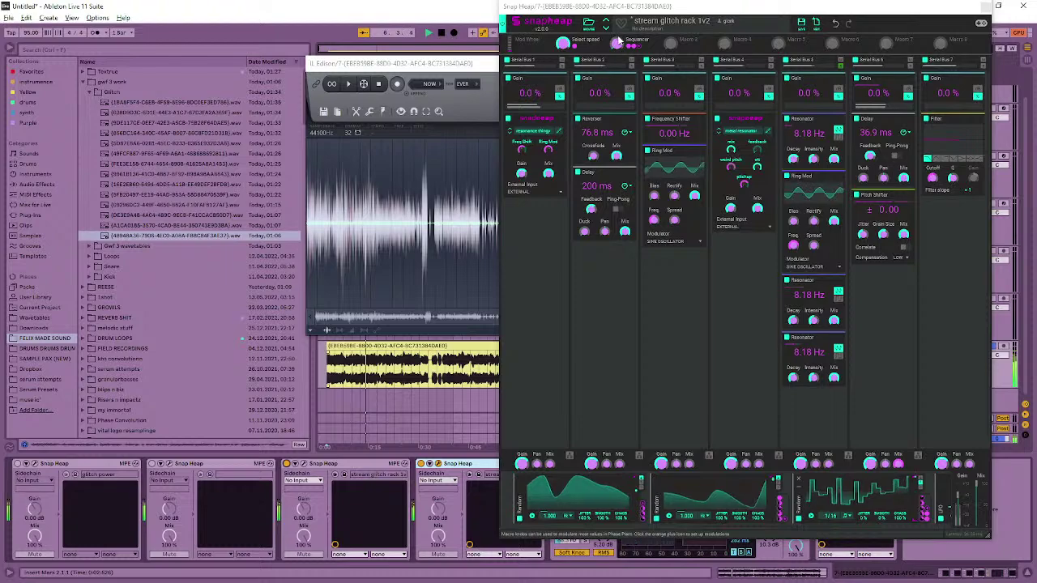
pyautogui.moveTo(629, 6); pyautogui.dragTo(712, 138)
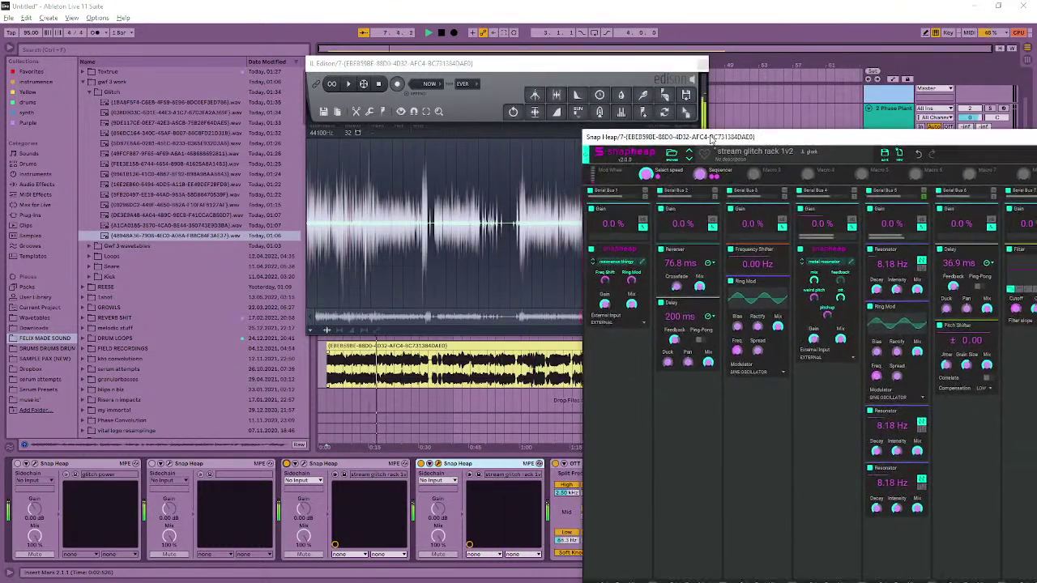
pyautogui.click(438, 465)
pyautogui.click(437, 464)
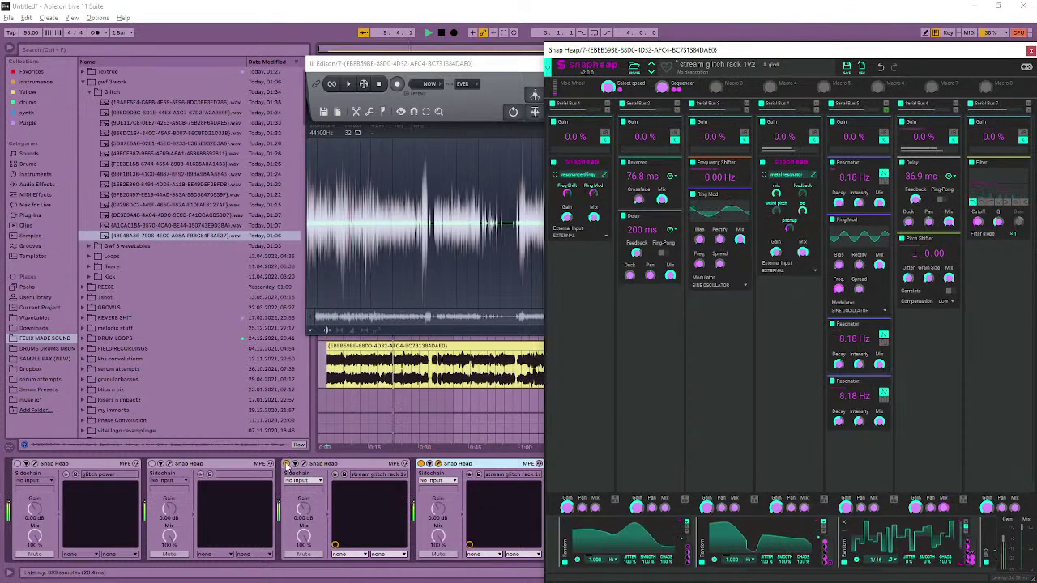
# - Switch off the third Snap Heap, duplicate the edited fourth one and close the rack's window
pyautogui.click(475, 473)
pyautogui.click(475, 474)
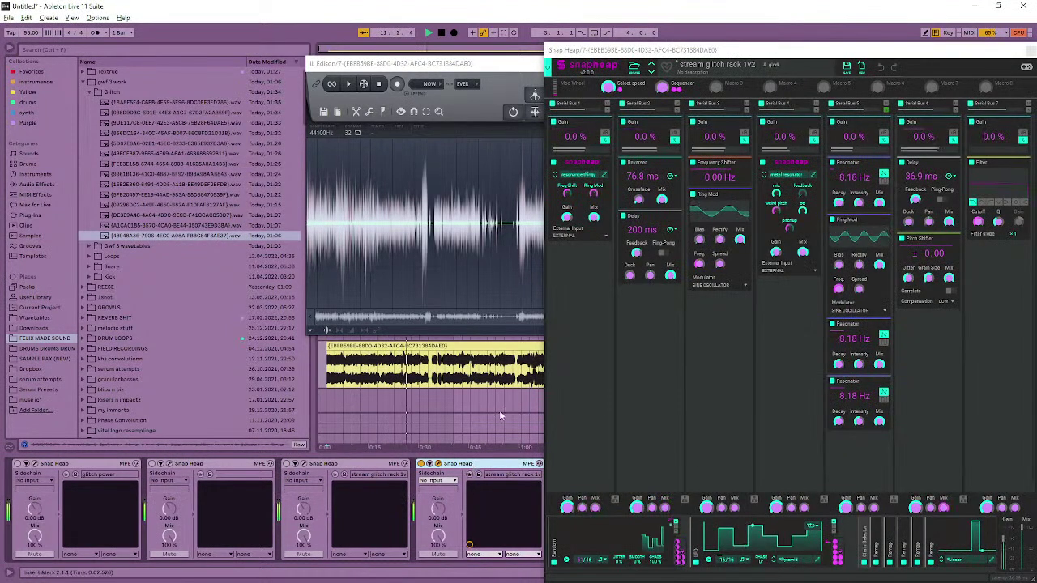
pyautogui.click(1028, 50)
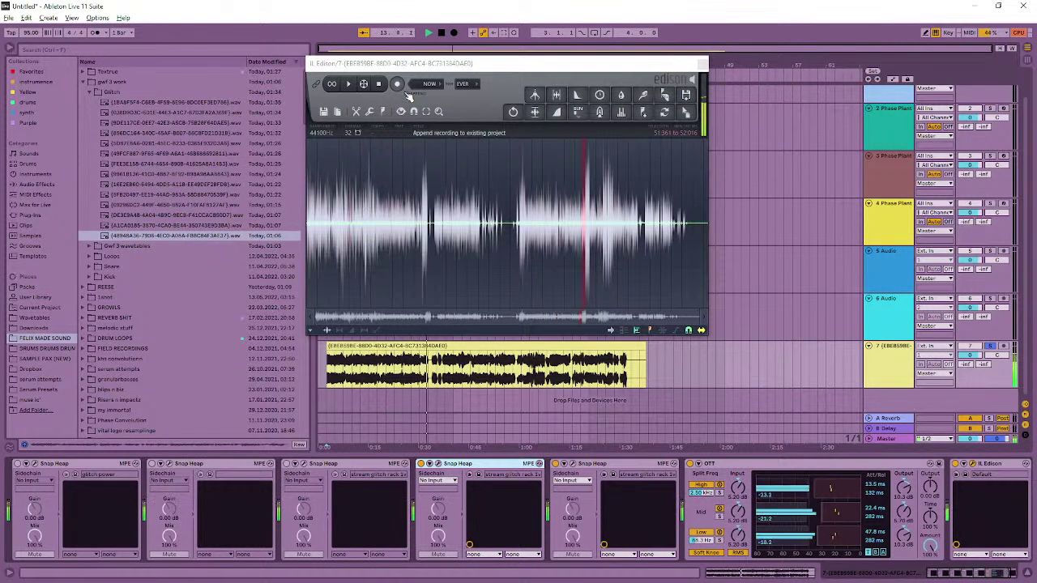
# - Set the project tempo to 163 BPM, inspect the texture clip's settings and return to the track's device chain
pyautogui.click(452, 347)
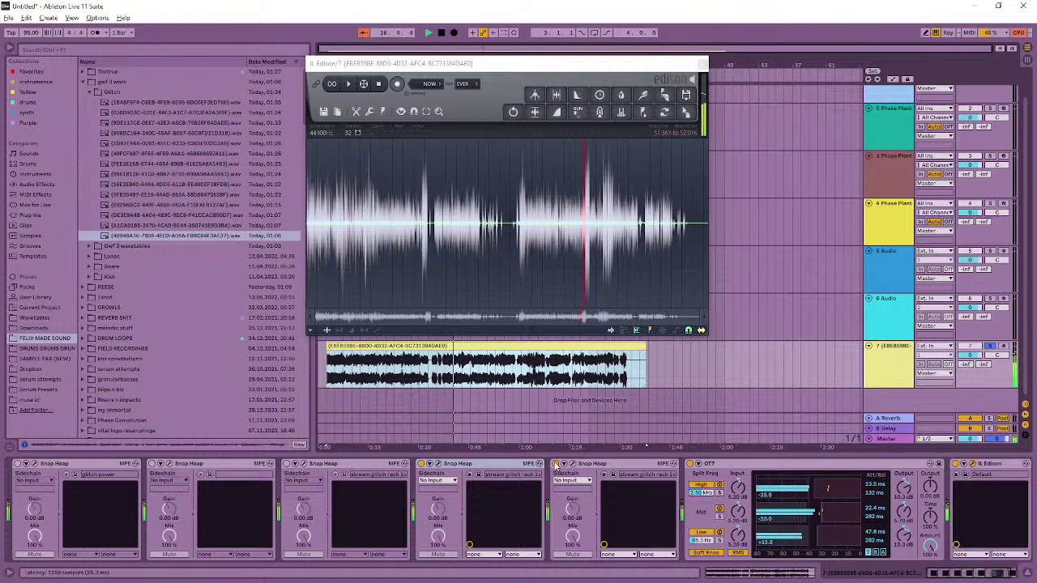
pyautogui.moveTo(30, 33); pyautogui.dragTo(33, 32)
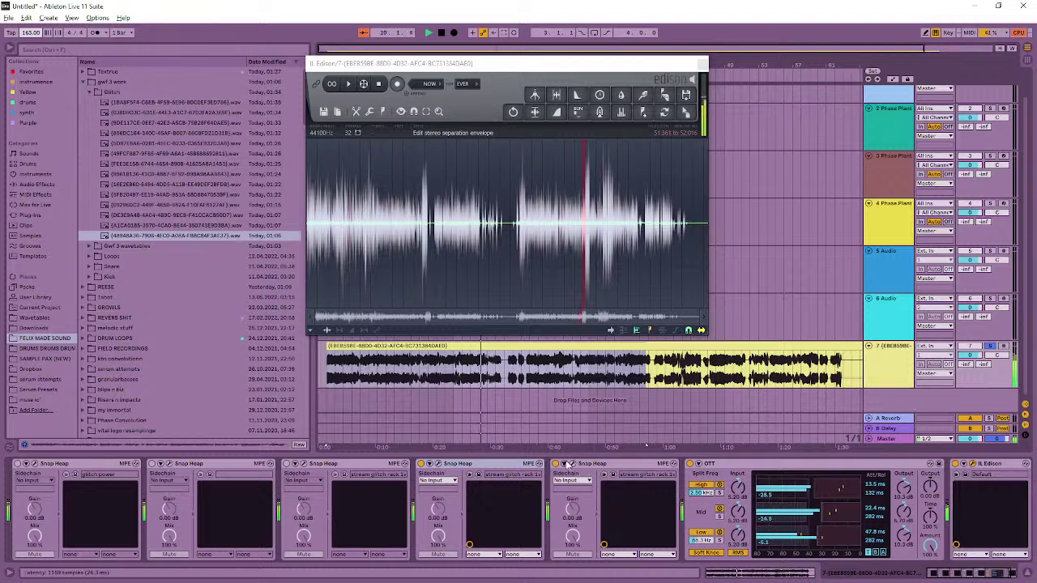
pyautogui.doubleClick(531, 345)
pyautogui.click(531, 346)
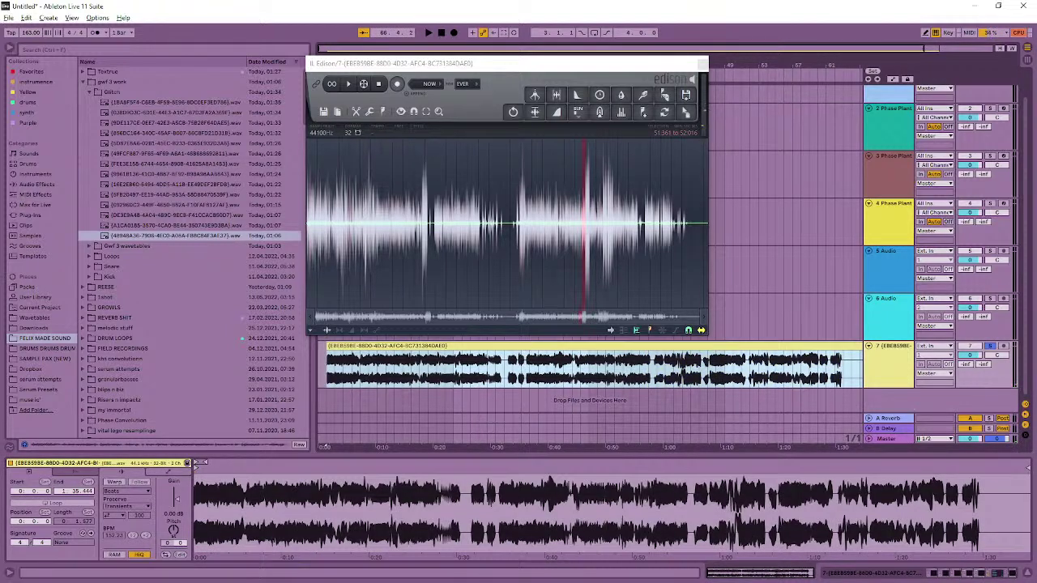
pyautogui.click(953, 574)
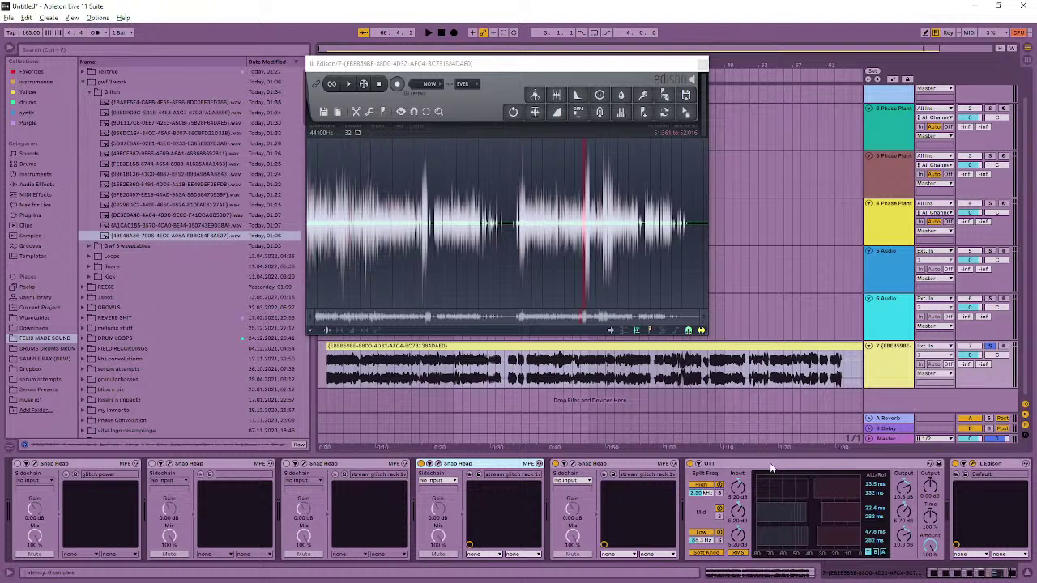
# - Arm recording in Edison and play the texture clip from its start through the doubled Snap Heap racks
pyautogui.click(397, 84)
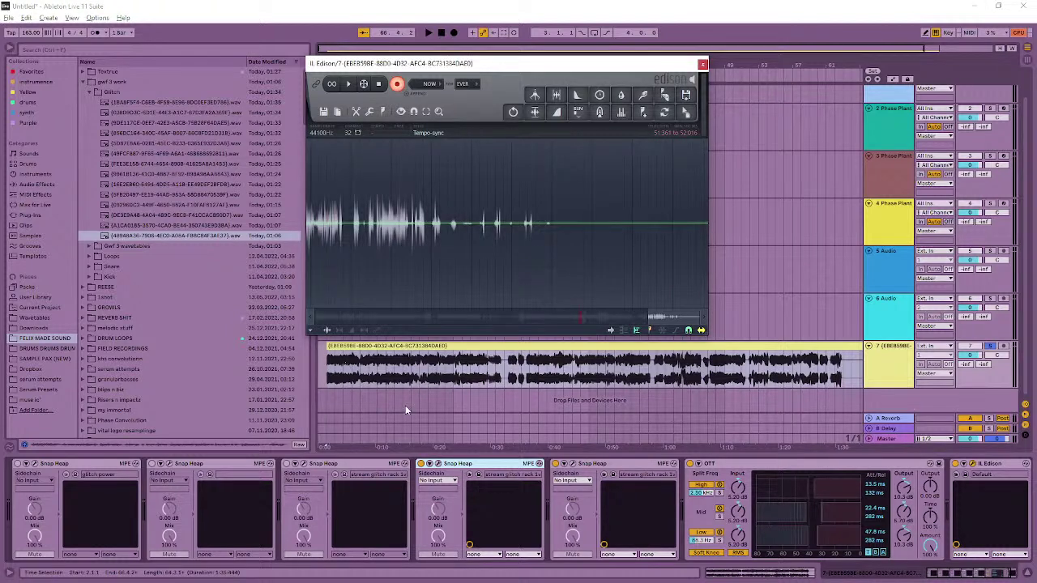
pyautogui.click(415, 346)
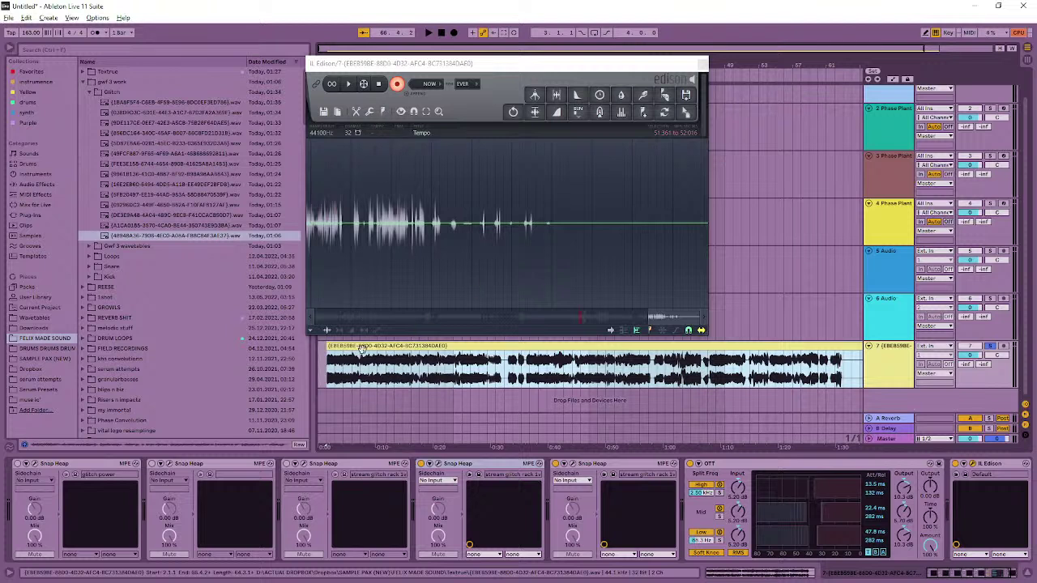
pyautogui.press('space')
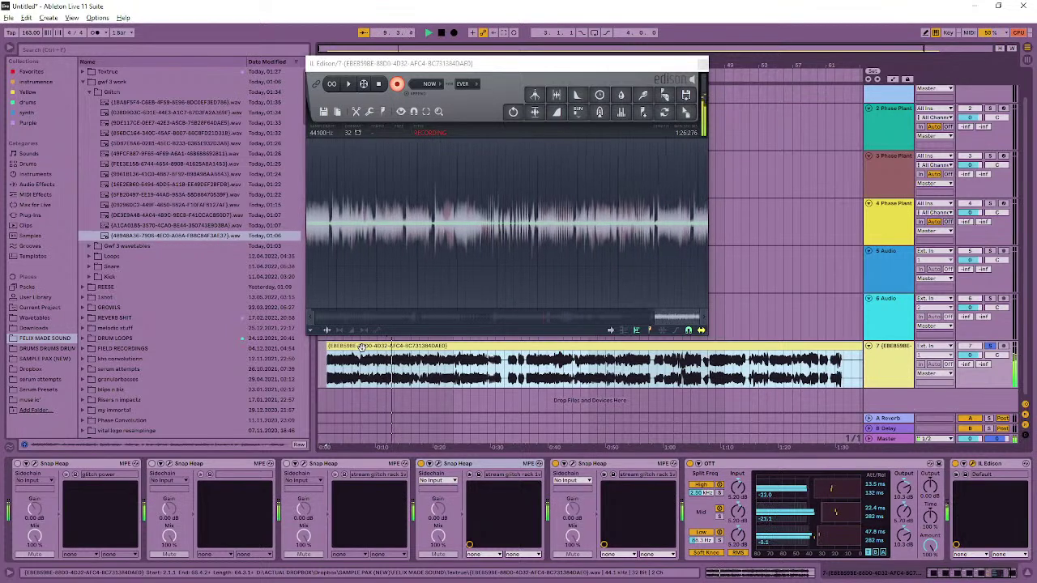
# - Open the fifth Snap Heap and move the Pitch Shifter above the Delay in Serial Bus 6
pyautogui.click(571, 465)
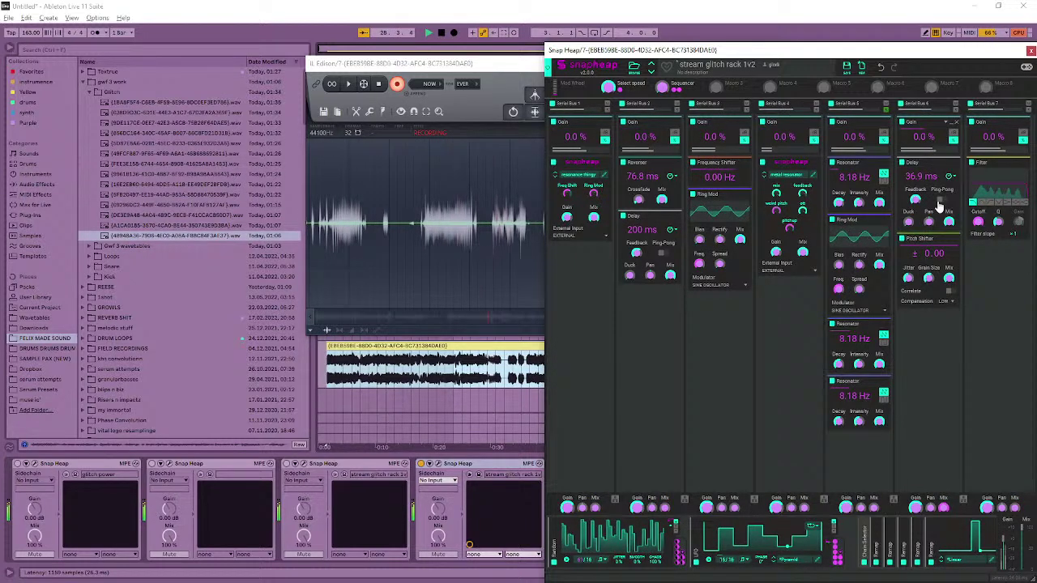
pyautogui.moveTo(921, 239); pyautogui.dragTo(926, 162)
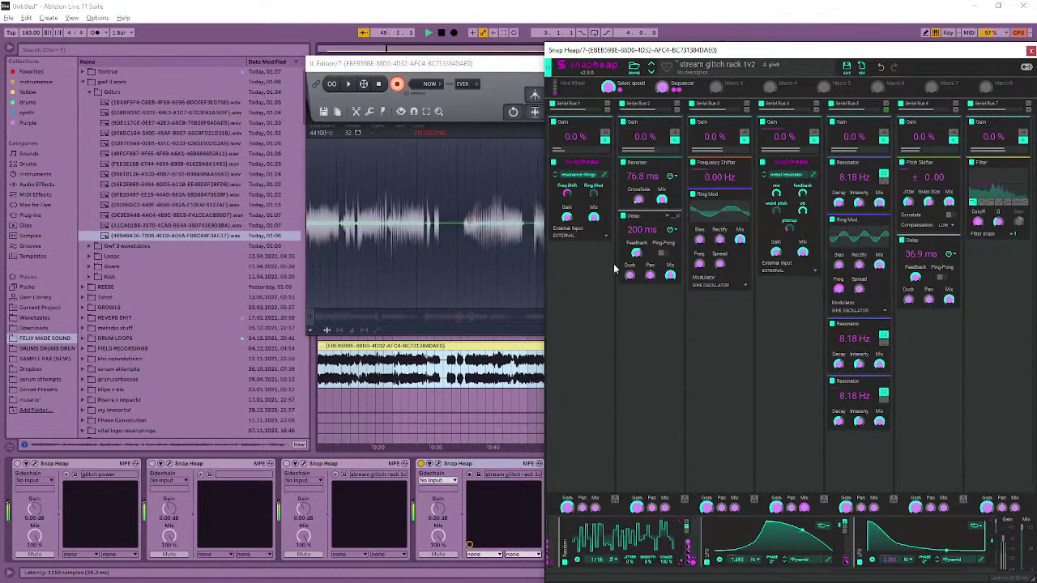
# - Bring the Edison window in front of the rack and stop its recording
pyautogui.moveTo(448, 70); pyautogui.dragTo(419, 81)
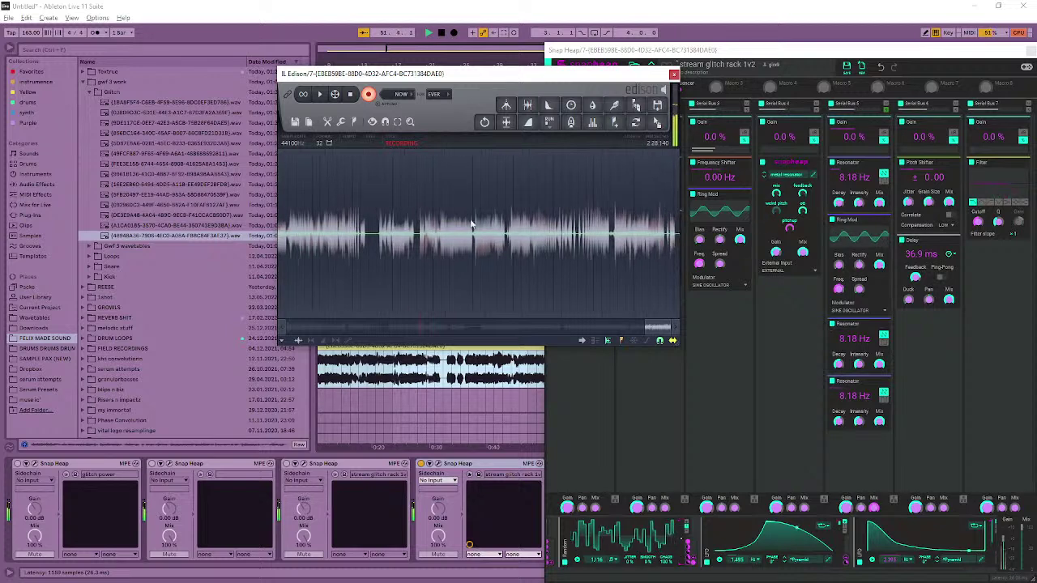
pyautogui.click(368, 94)
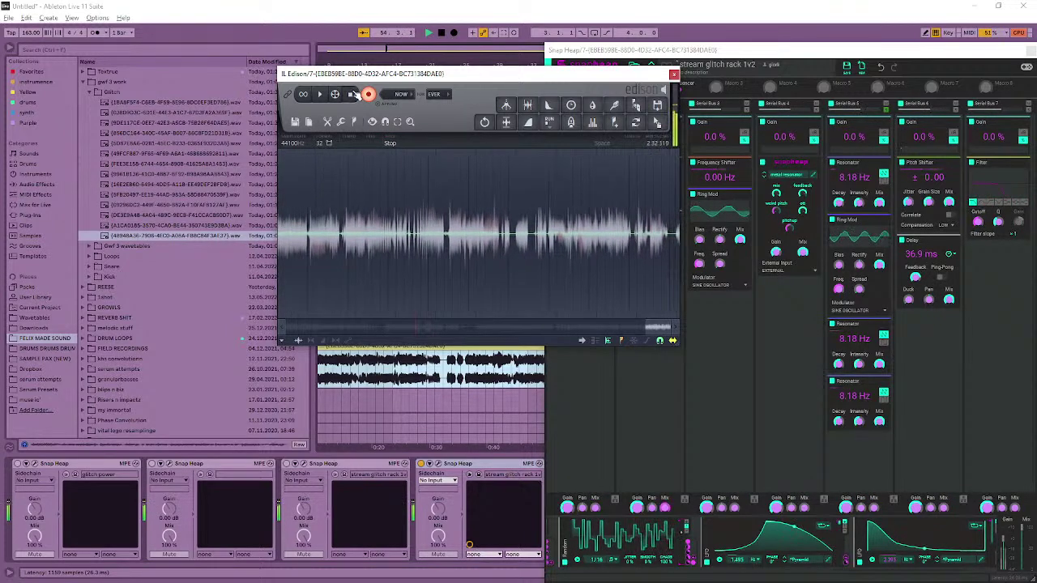
pyautogui.click(353, 94)
# - Select the end of the Edison recording from about 2:21.6 and stop the arrangement playback
pyautogui.scroll(5, 640, 240)
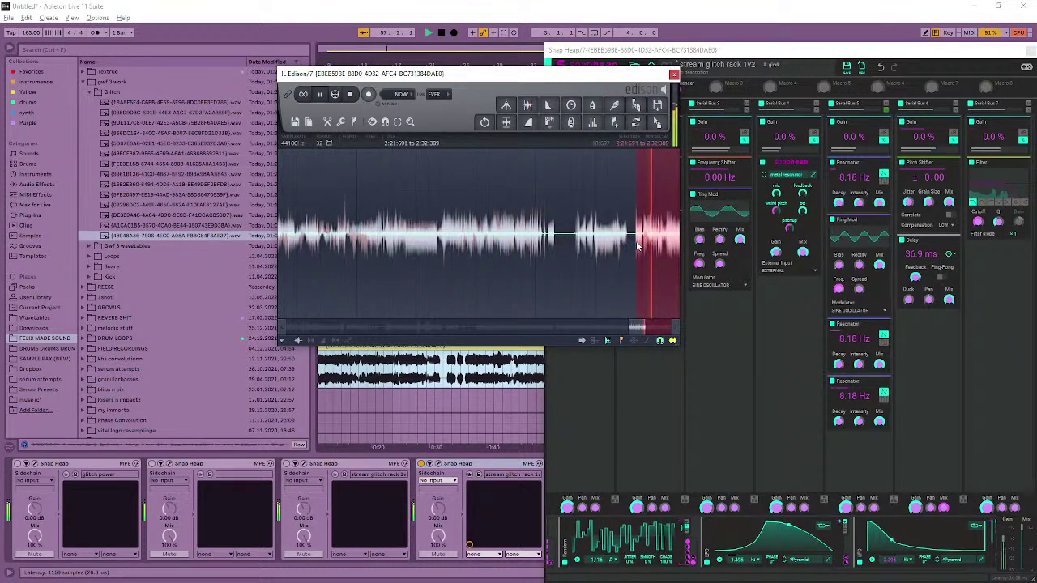
pyautogui.scroll(3, 640, 241)
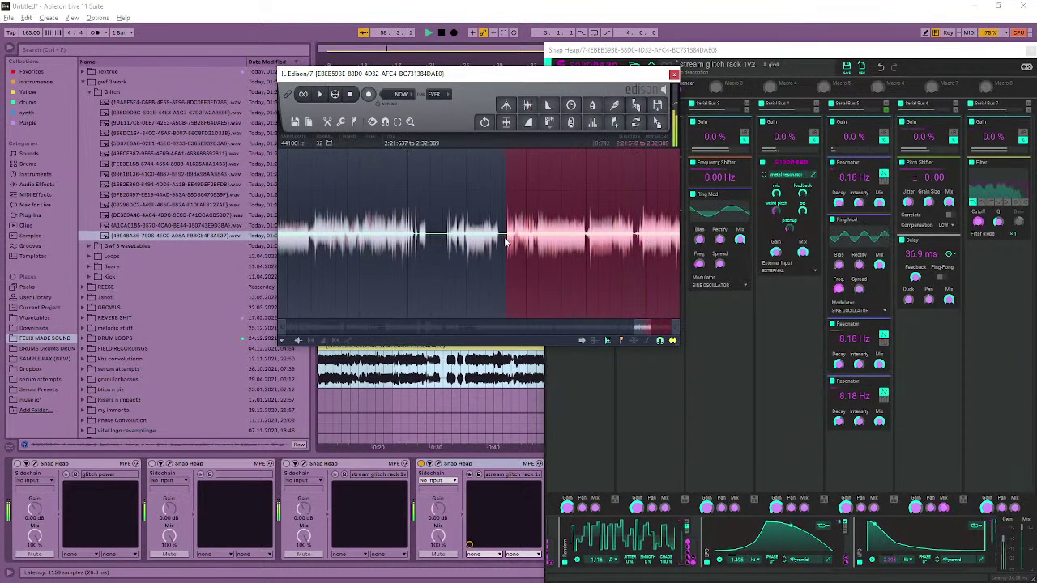
pyautogui.scroll(-2, 581, 240)
pyautogui.click(456, 361)
pyautogui.scroll(-2, 596, 247)
pyautogui.scroll(2, 595, 247)
pyautogui.scroll(-3, 594, 248)
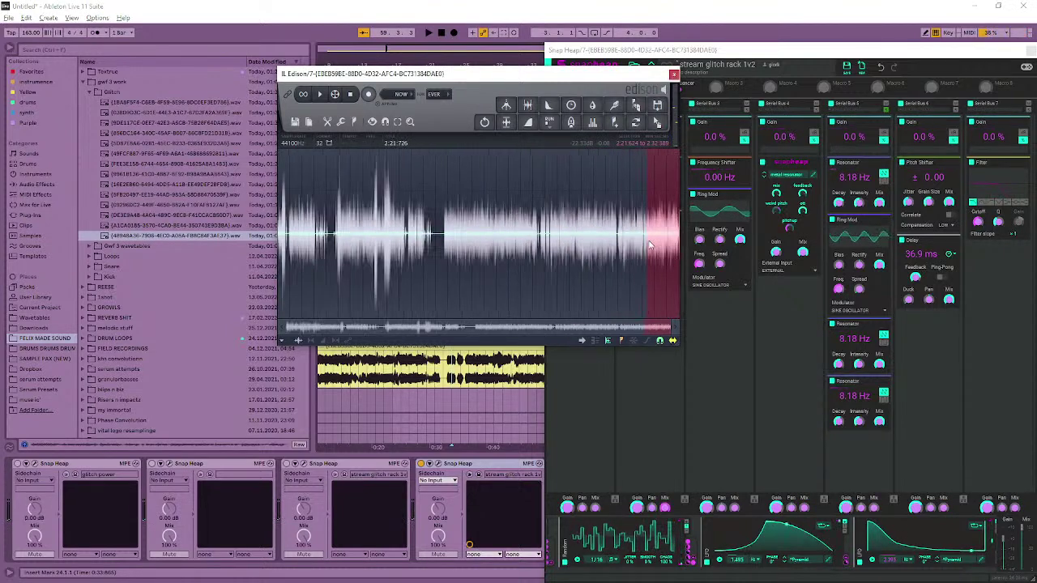
# - Audition the recording from 2:21.6 and narrow the selection to the section ending at 2:24.429
pyautogui.press('space')
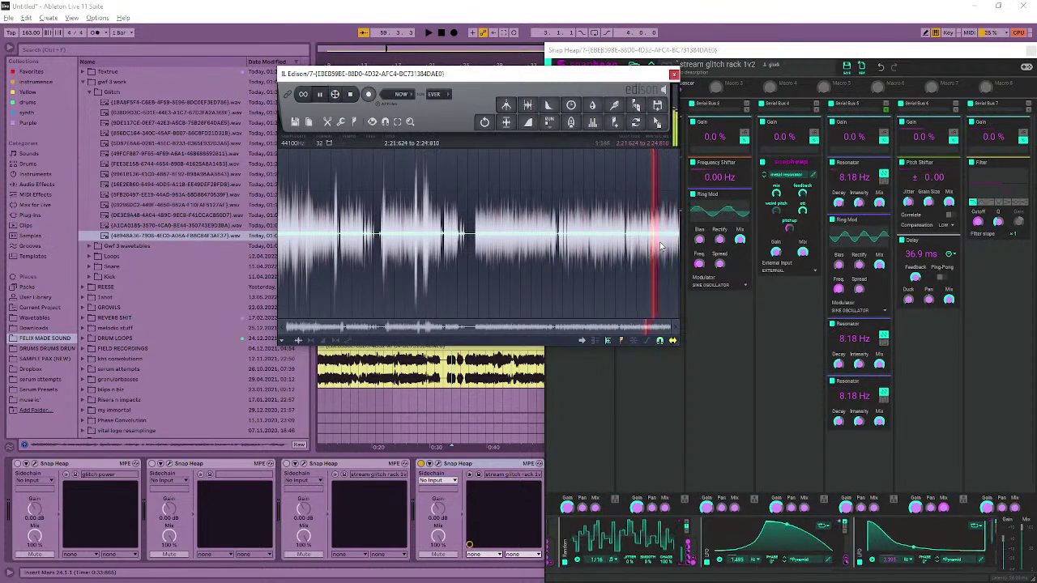
pyautogui.scroll(4, 578, 247)
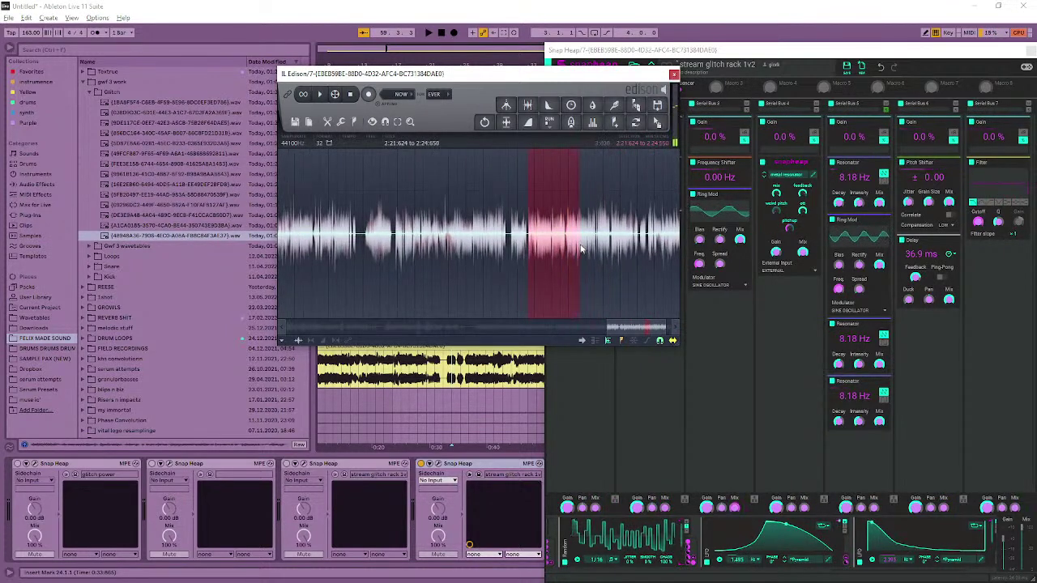
pyautogui.moveTo(597, 251)
pyautogui.mouseDown()
pyautogui.moveTo(559, 252)
pyautogui.moveTo(577, 249)
pyautogui.mouseUp()
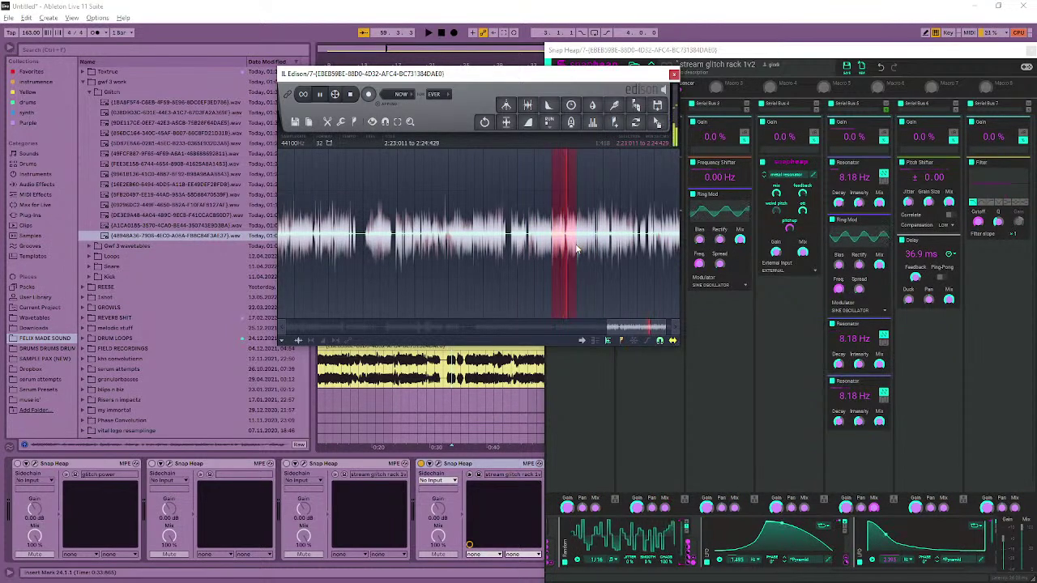
pyautogui.scroll(3, 577, 250)
pyautogui.scroll(5, 577, 249)
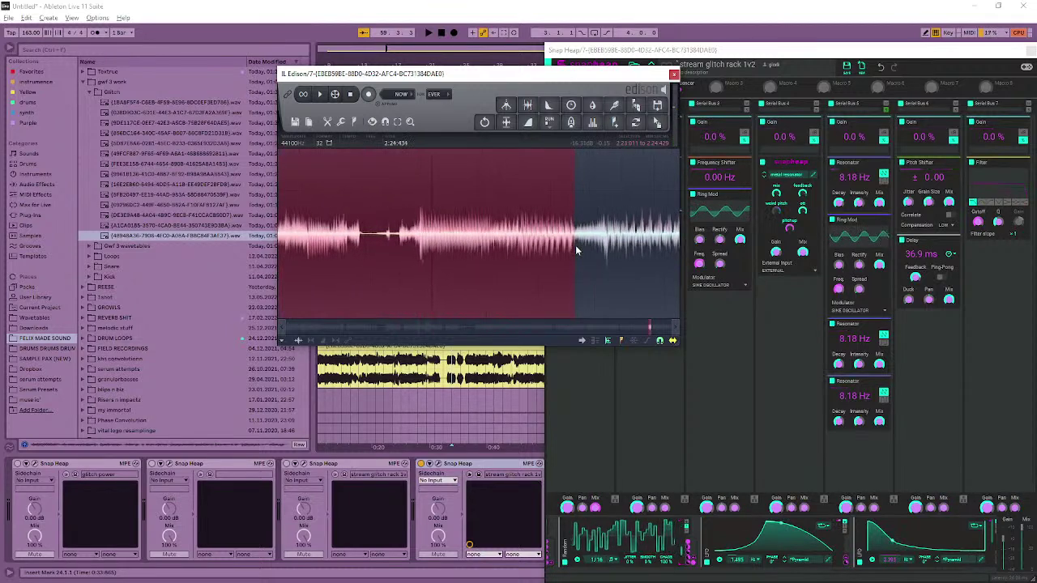
pyautogui.scroll(-5, 575, 246)
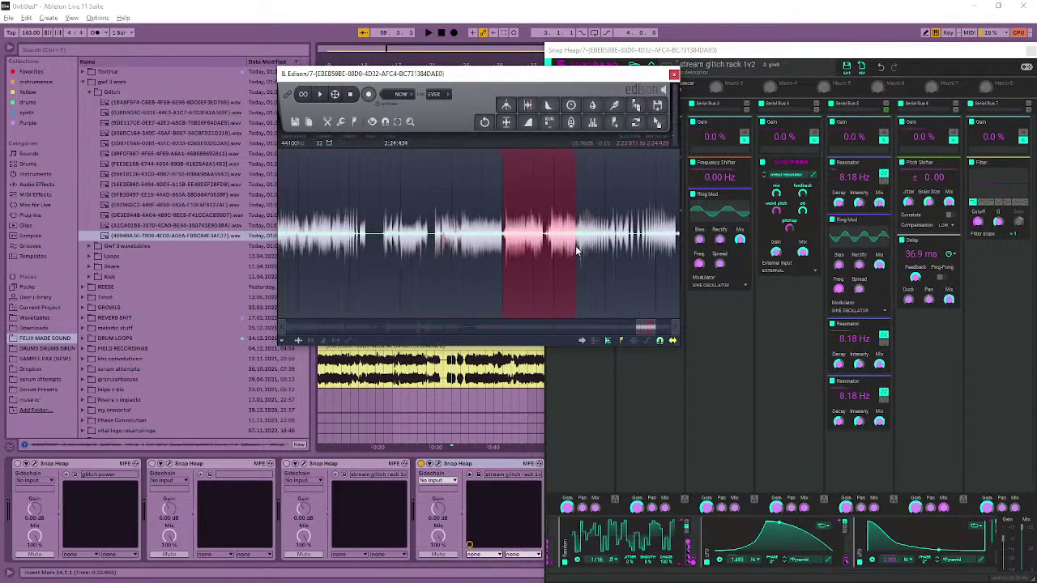
# - Extend the Edison selection to 2:26.424, and select the following section up to 2:27.842
pyautogui.moveTo(665, 243); pyautogui.dragTo(494, 225)
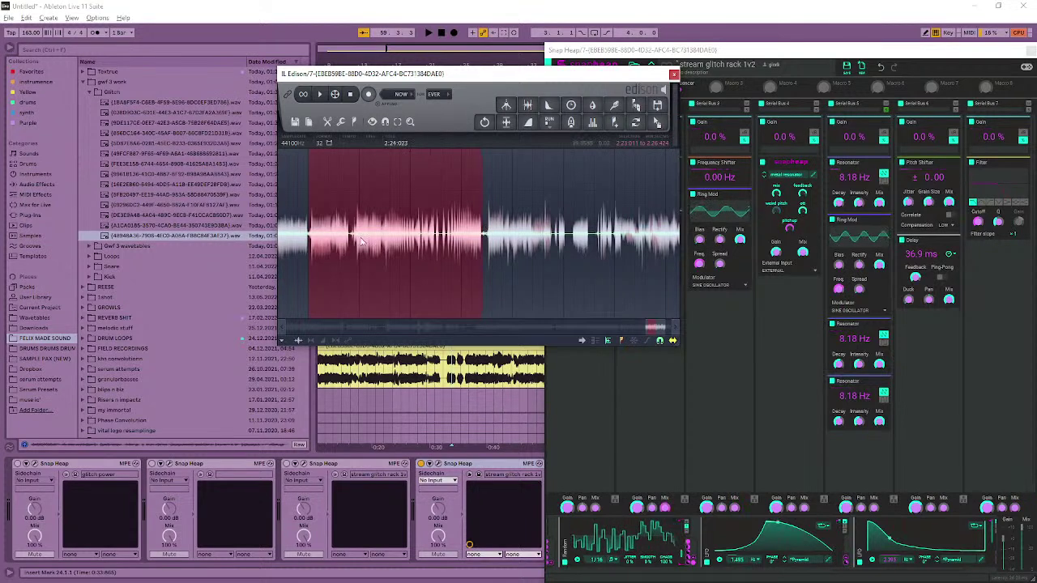
pyautogui.moveTo(397, 249); pyautogui.dragTo(556, 243)
pyautogui.scroll(-5, 604, 235)
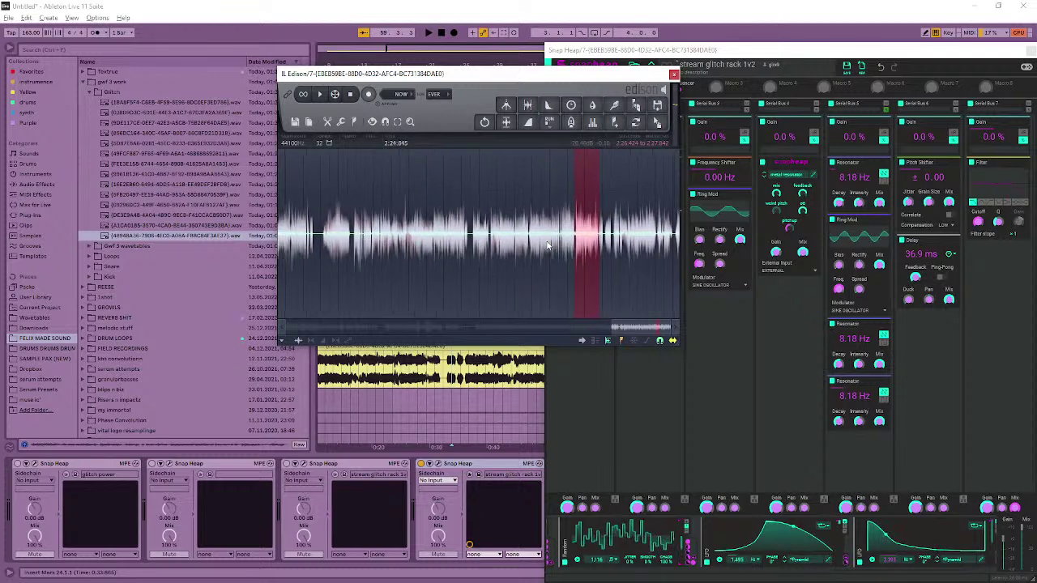
# - Select an earlier snippet of the recording from 2:14.608 to 2:16.808 and audition it
pyautogui.moveTo(635, 253); pyautogui.dragTo(556, 259)
pyautogui.moveTo(607, 222); pyautogui.dragTo(556, 228)
pyautogui.rightClick(587, 218)
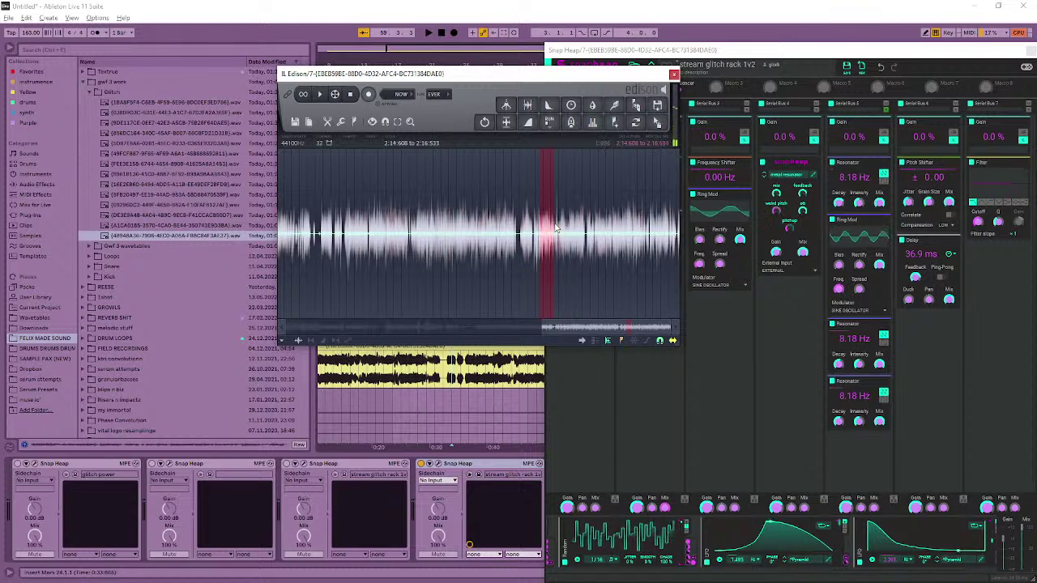
pyautogui.rightClick(557, 229)
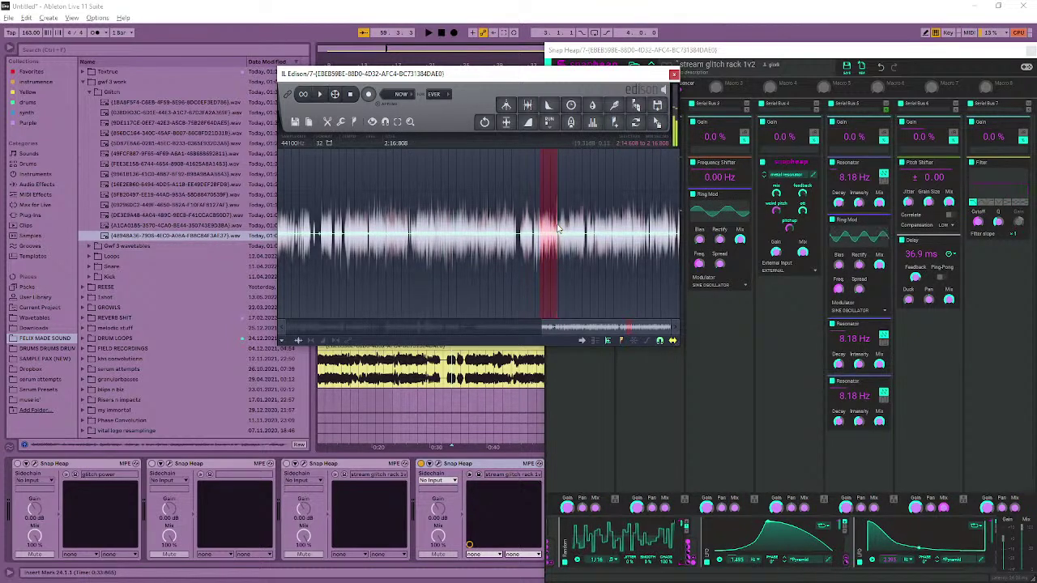
pyautogui.rightClick(553, 235)
# - Show the Favorites collection in the browser and deactivate the texture clip on track 7
pyautogui.click(225, 235)
pyautogui.click(31, 72)
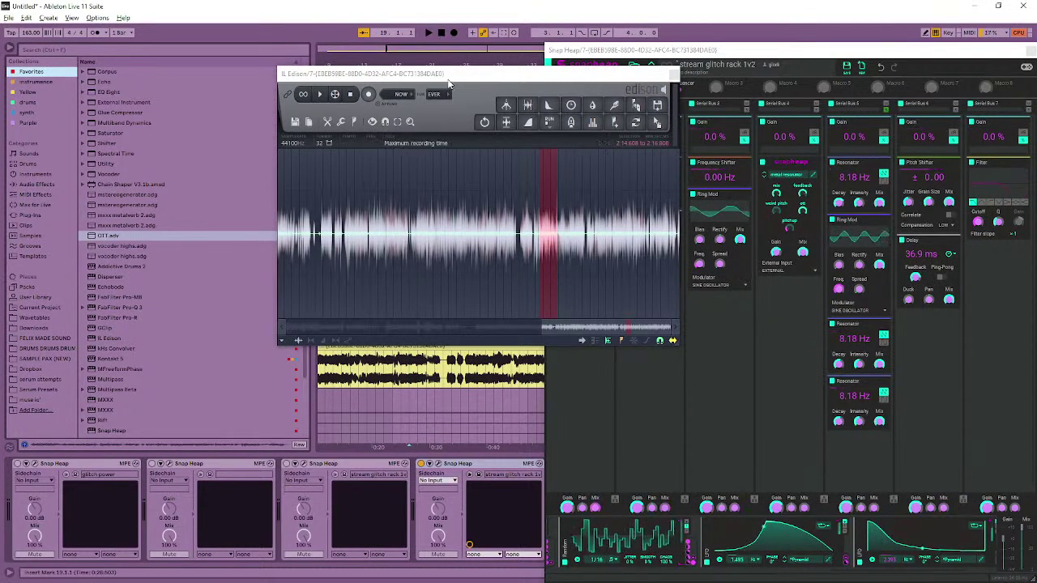
pyautogui.click(434, 346)
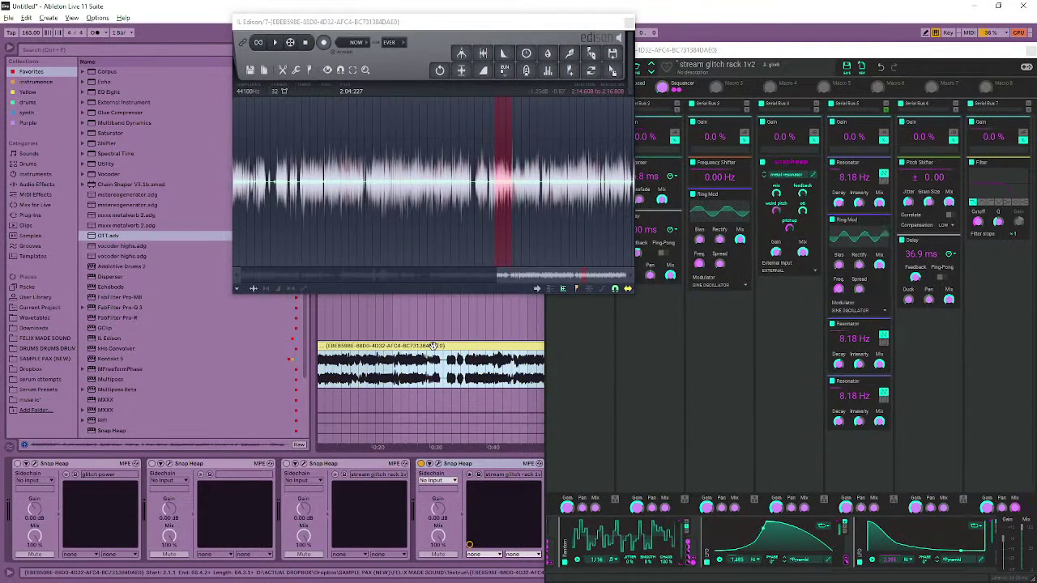
pyautogui.press('0')
# - Add a new MIDI track below the texture track and move the Snap Heap window clear of the browser list
pyautogui.moveTo(758, 50); pyautogui.dragTo(149, 363)
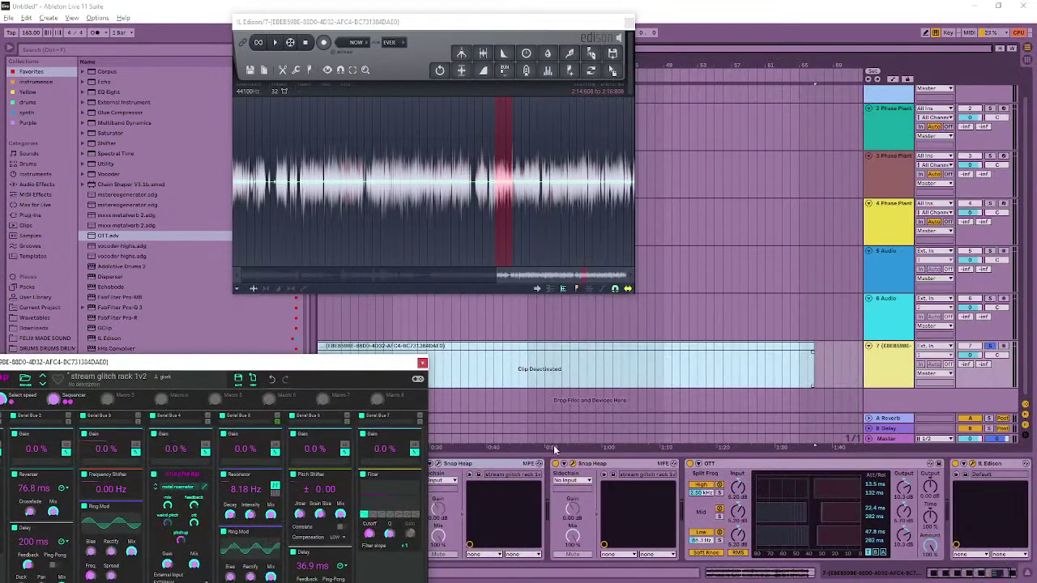
pyautogui.click(582, 374)
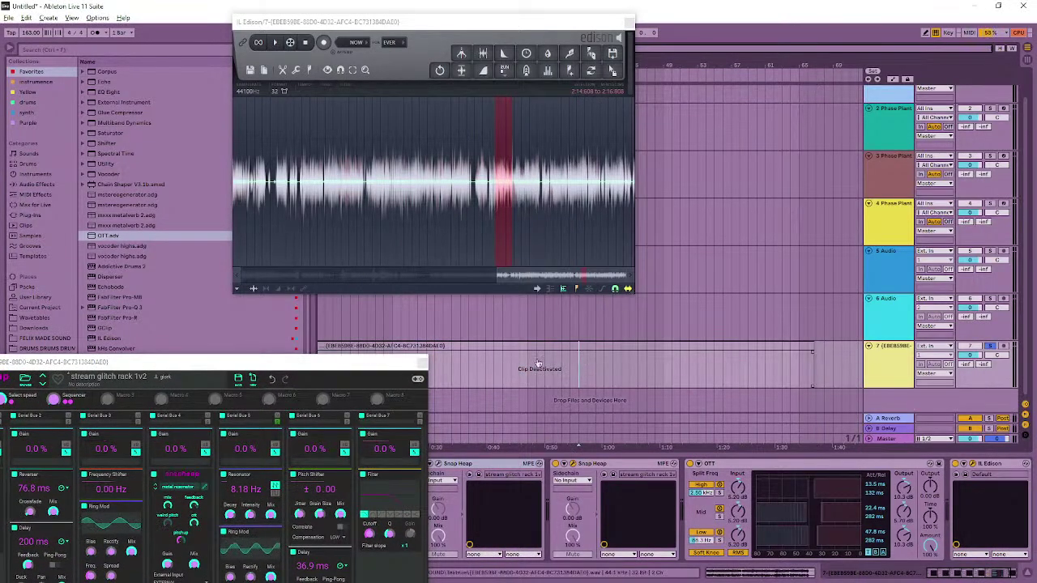
pyautogui.hotkey('ctrl', 'shift', 't')
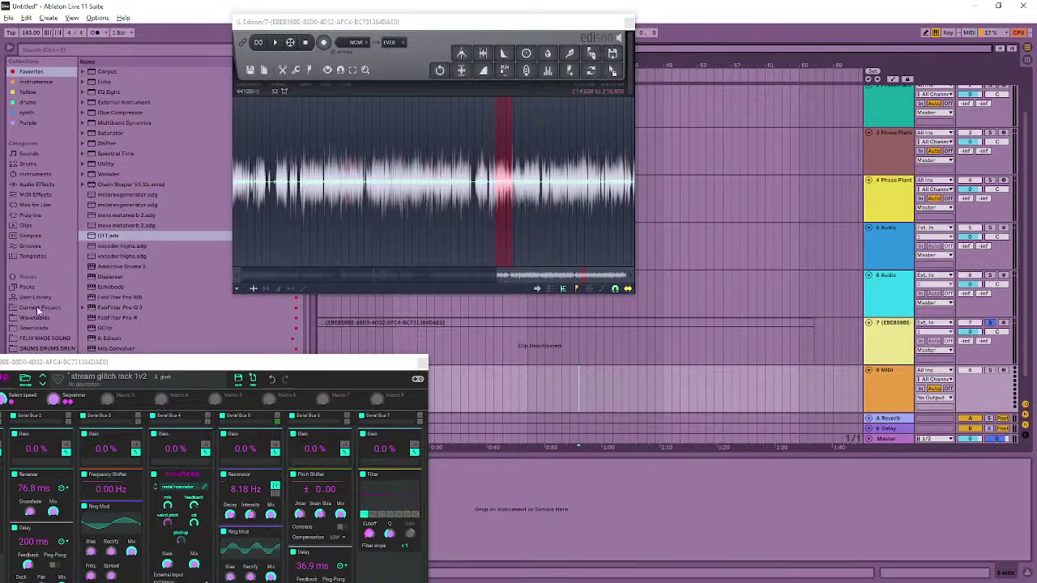
pyautogui.moveTo(40, 362); pyautogui.dragTo(142, 433)
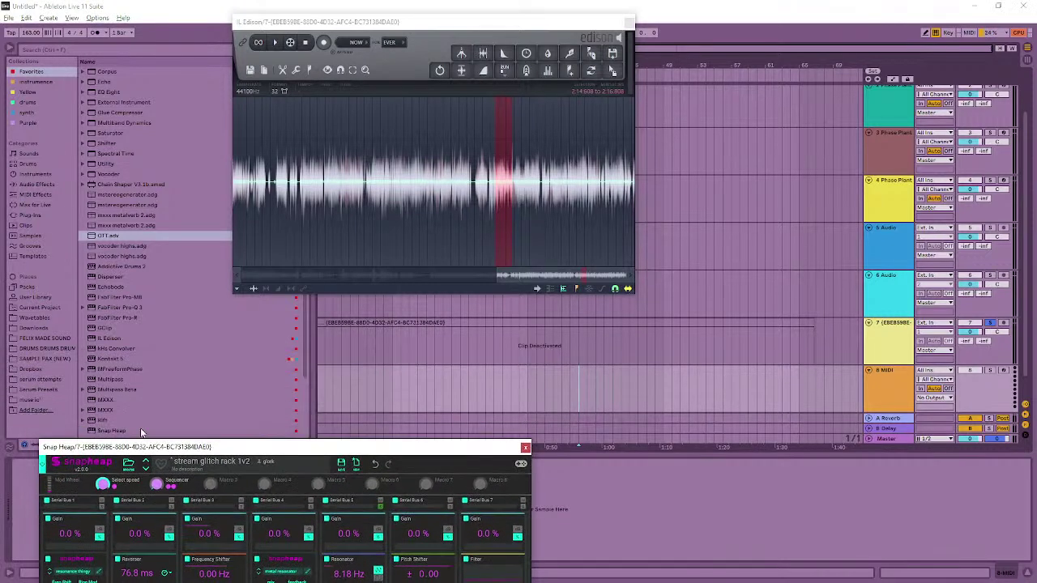
# - Open the 1shot folder in the self-made sounds location and audition recordings near the start of its list
pyautogui.click(35, 338)
pyautogui.click(86, 82)
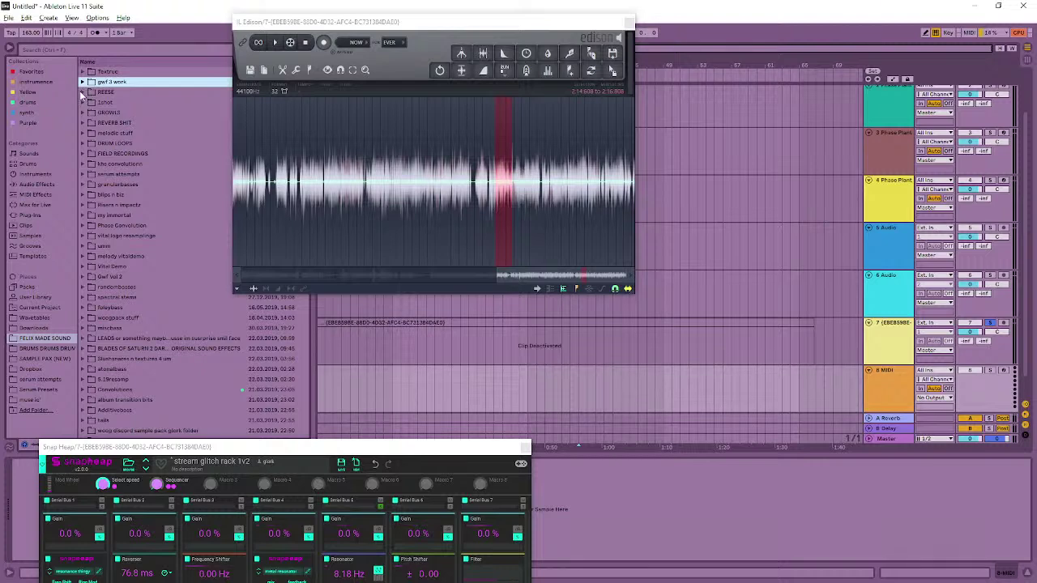
pyautogui.click(82, 103)
pyautogui.click(113, 174)
pyautogui.scroll(-3, 113, 177)
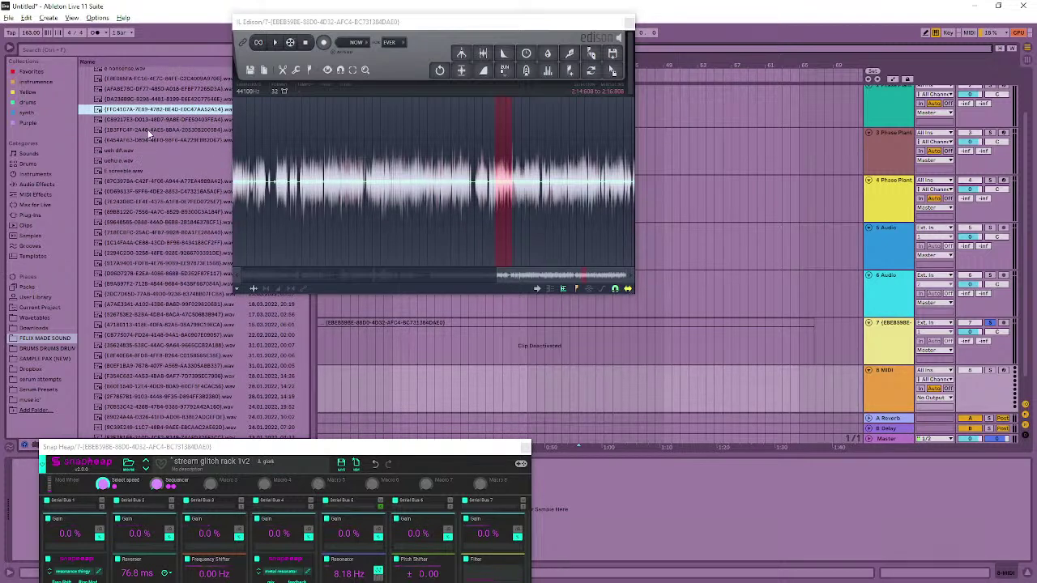
pyautogui.click(136, 192)
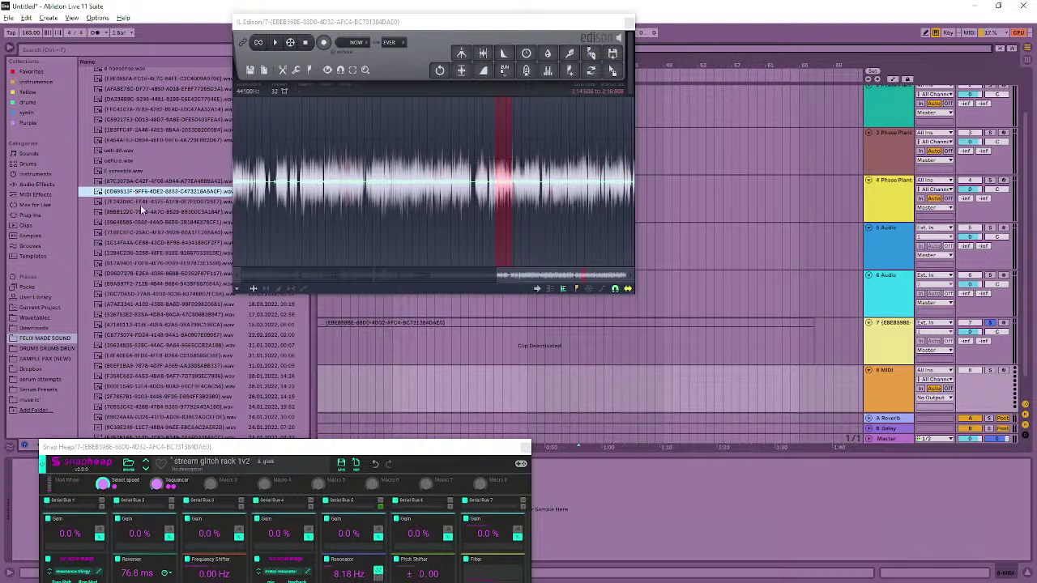
pyautogui.press('Up')
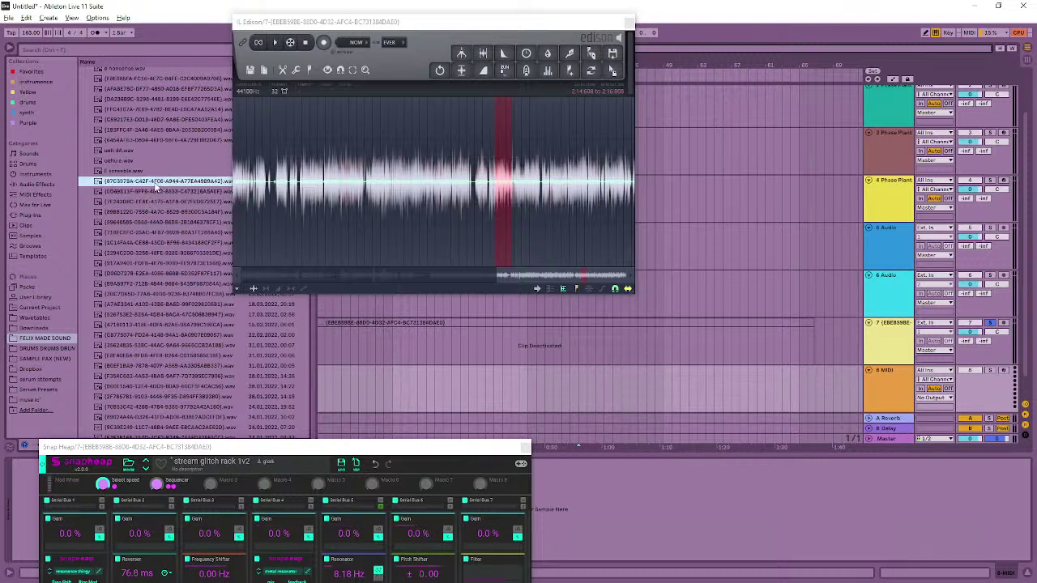
# - Audition further one-shot recordings down the list, through the files dated January and February 2022
pyautogui.click(150, 217)
pyautogui.scroll(-2, 150, 217)
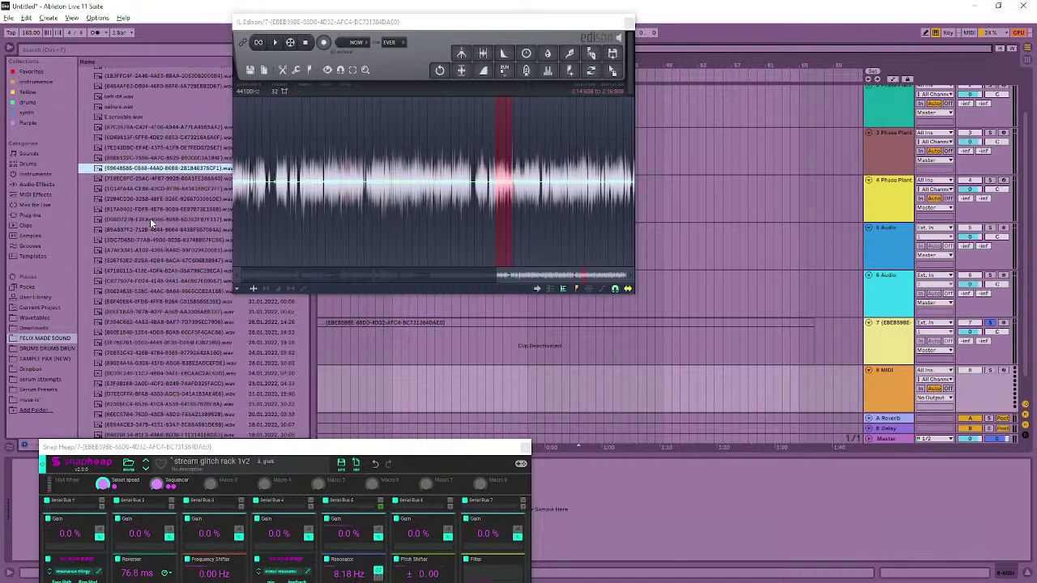
pyautogui.click(158, 180)
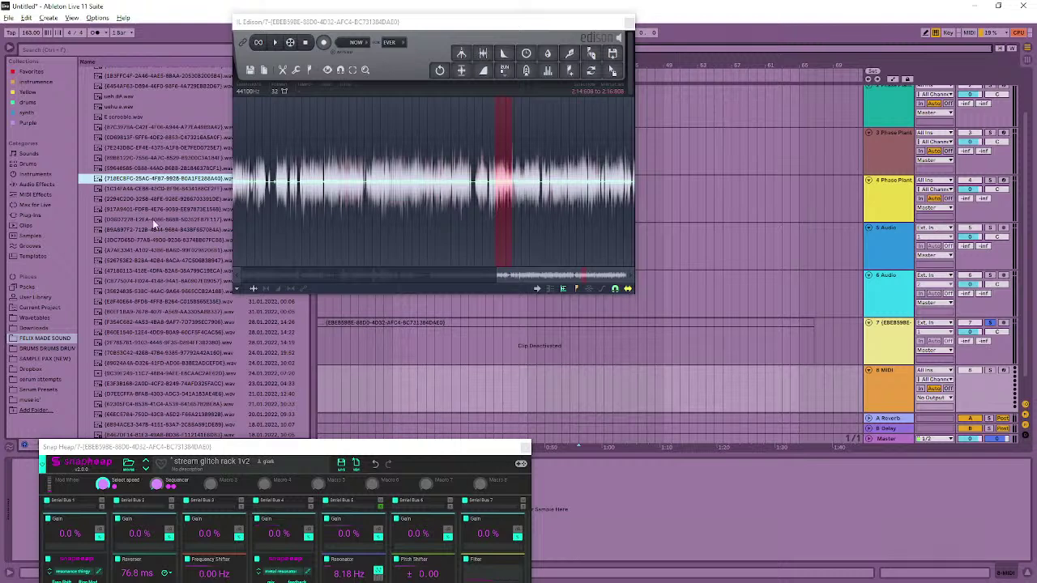
pyautogui.click(152, 219)
pyautogui.scroll(-2, 174, 275)
pyautogui.click(175, 249)
pyautogui.scroll(3, 177, 259)
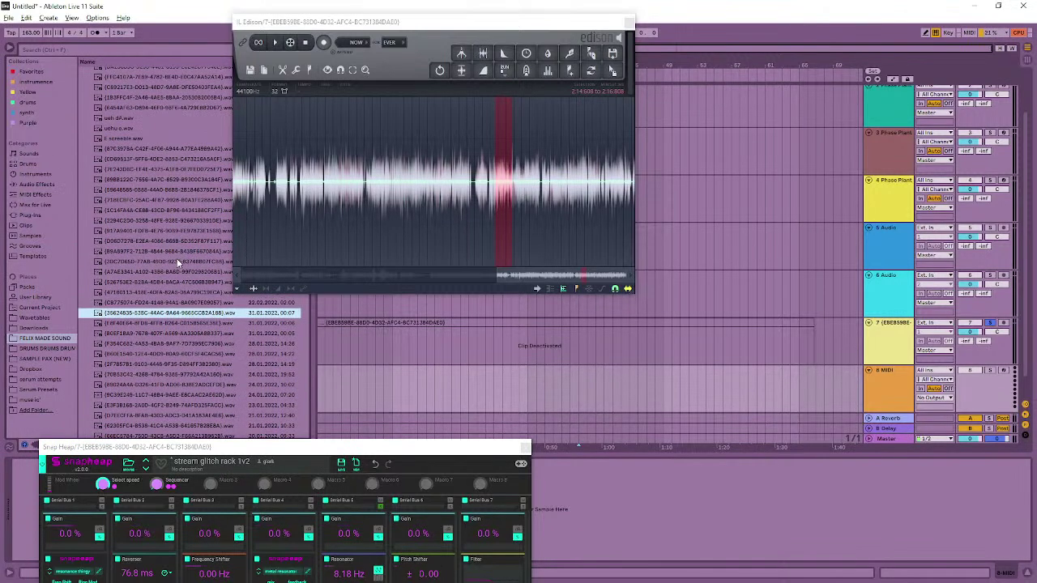
pyautogui.click(172, 304)
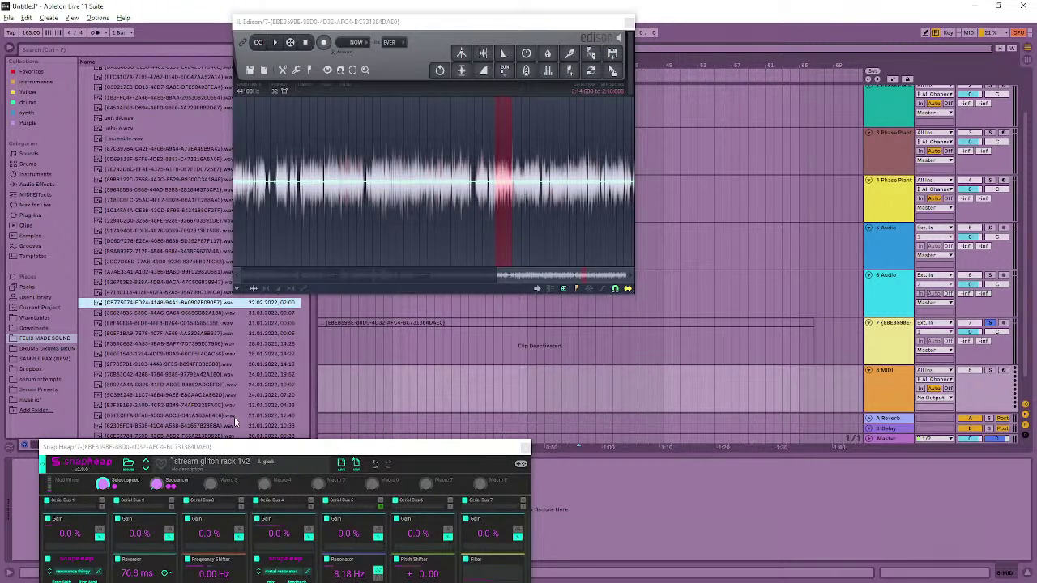
# - Move the Snap Heap window clear of the browser and audition one-shots from April 2022 back to early January 2022
pyautogui.moveTo(280, 458); pyautogui.dragTo(703, 398)
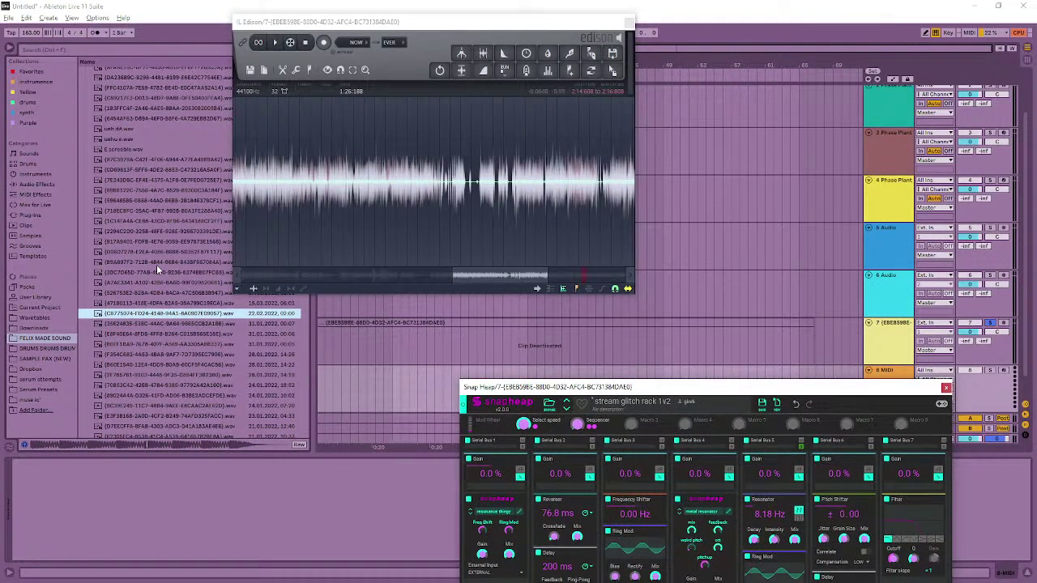
pyautogui.scroll(3, 156, 264)
pyautogui.click(157, 264)
pyautogui.scroll(3, 184, 315)
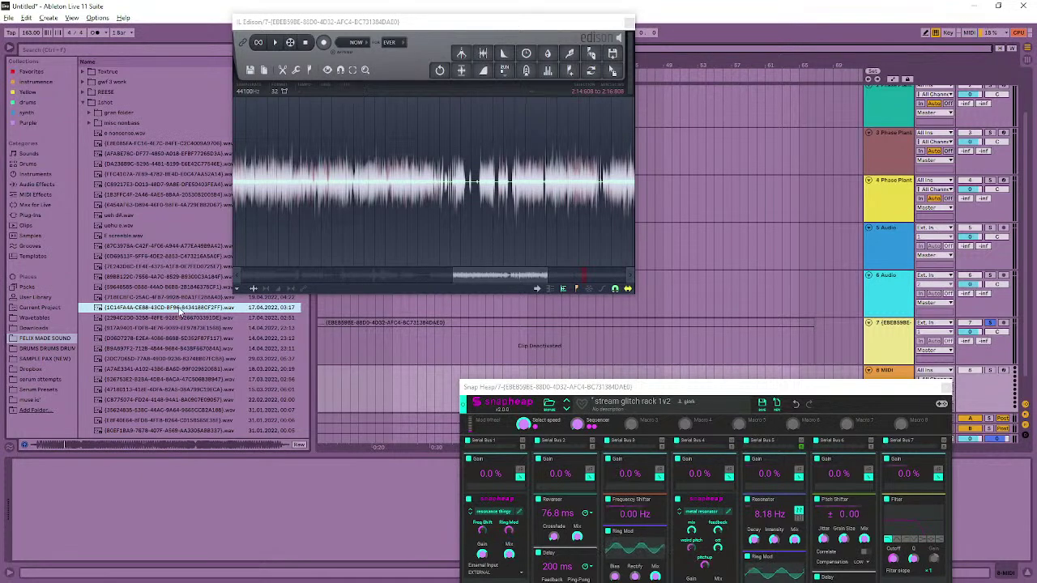
pyautogui.scroll(-15, 200, 314)
pyautogui.click(200, 316)
pyautogui.press('Up')
pyautogui.press('Up')
pyautogui.press('Up')
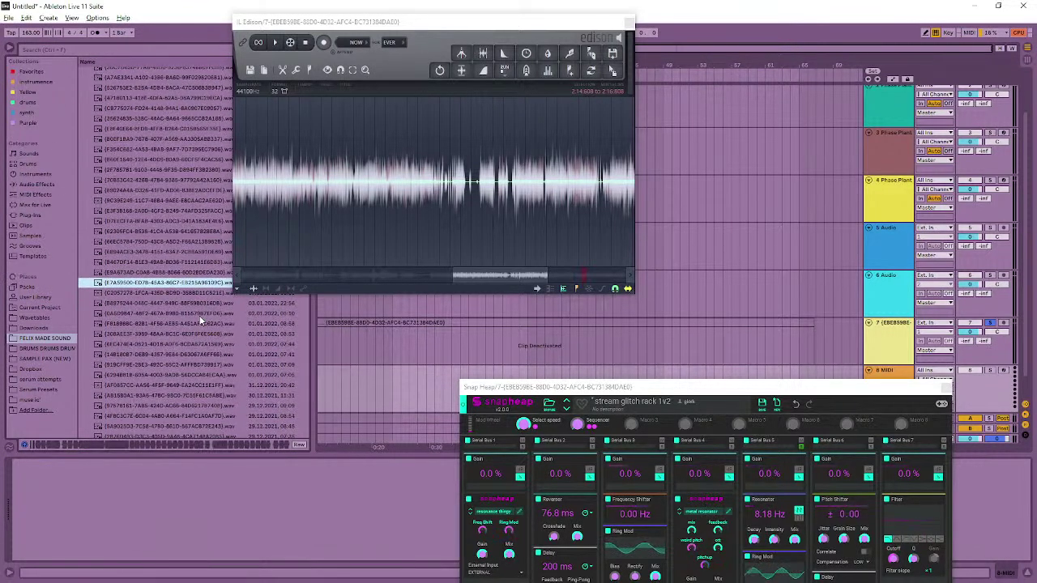
# - Audition the one-shots dated around New Year 2022, including the 31.12.2021 file and the 07.01.2022 file
pyautogui.scroll(-4, 178, 303)
pyautogui.click(178, 303)
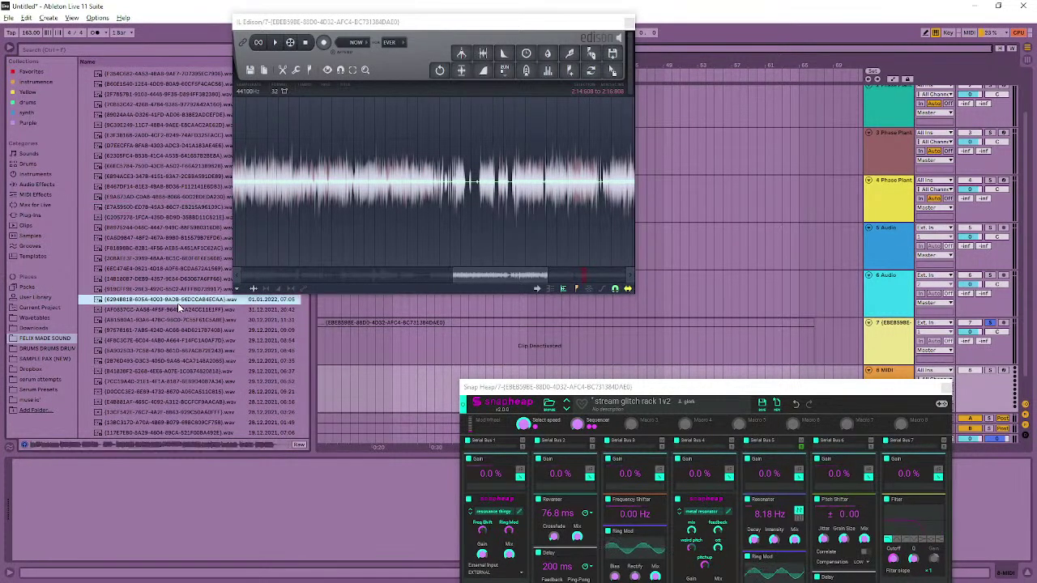
pyautogui.press('Up')
pyautogui.scroll(2, 168, 307)
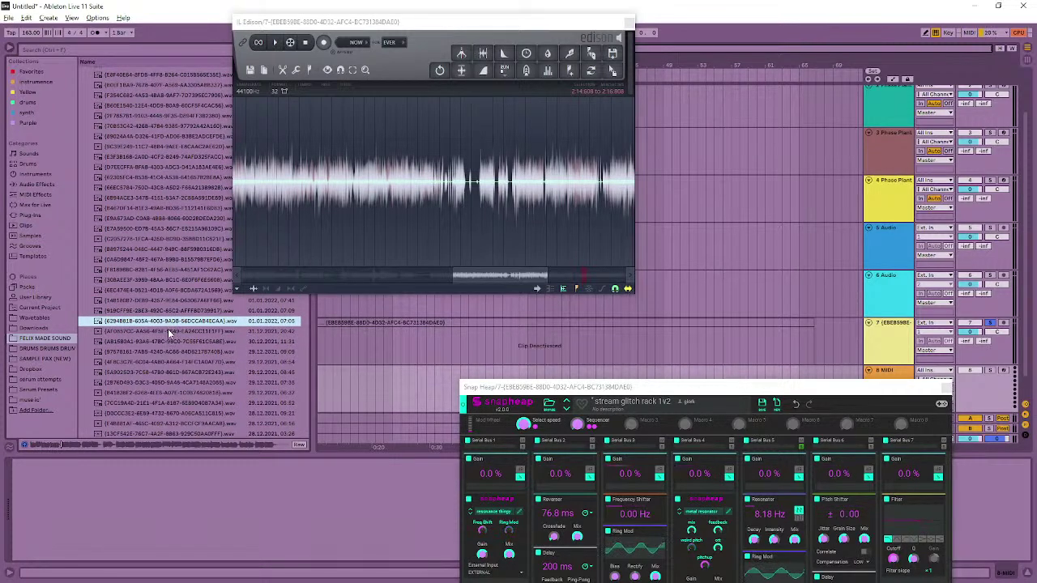
pyautogui.click(171, 334)
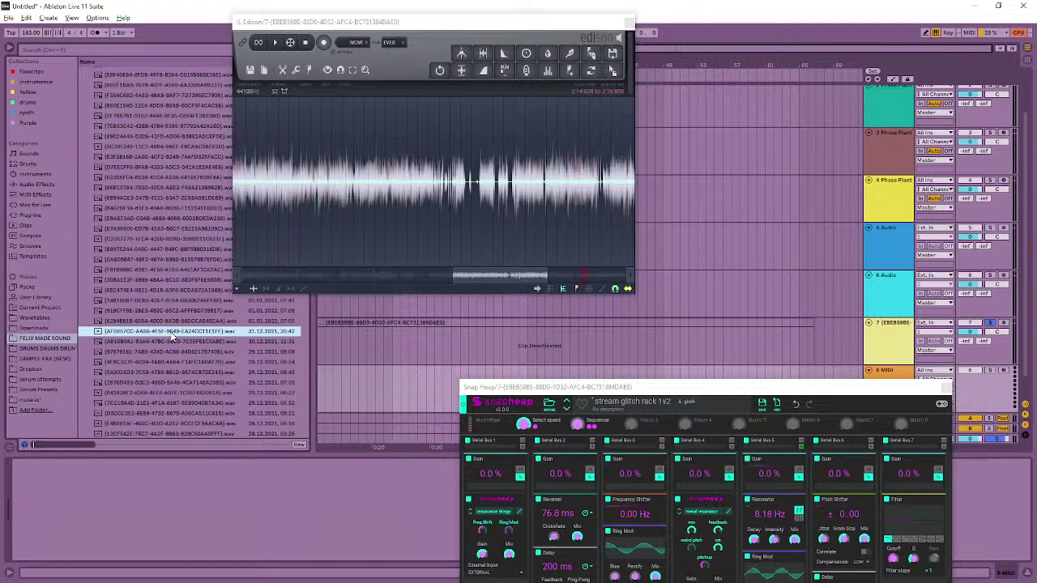
pyautogui.scroll(5, 171, 332)
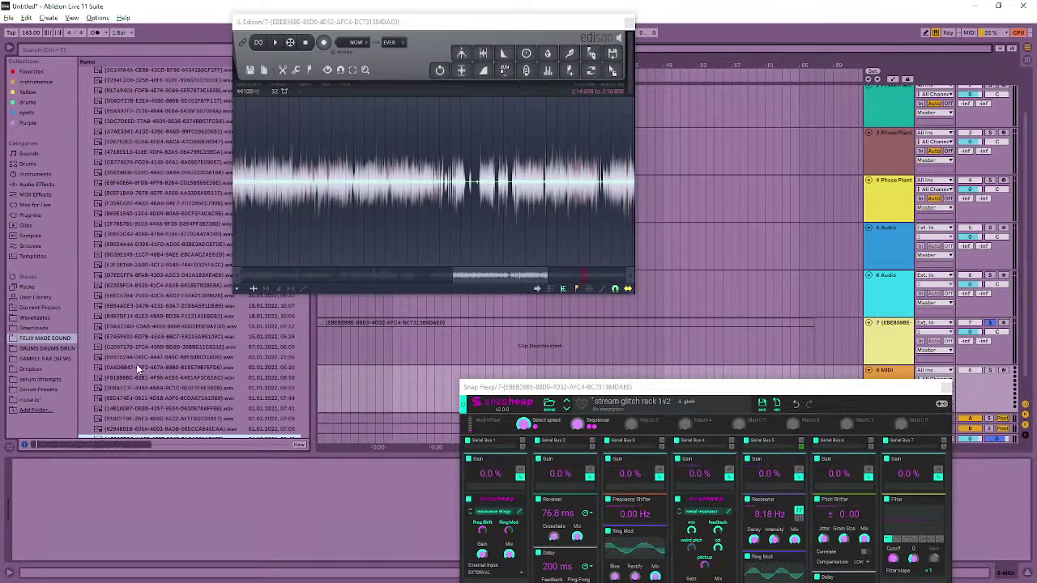
pyautogui.click(117, 346)
# - Audition the one-shot dated 21.01.2022 and look through the December 2021 files for a suitable source
pyautogui.scroll(2, 117, 348)
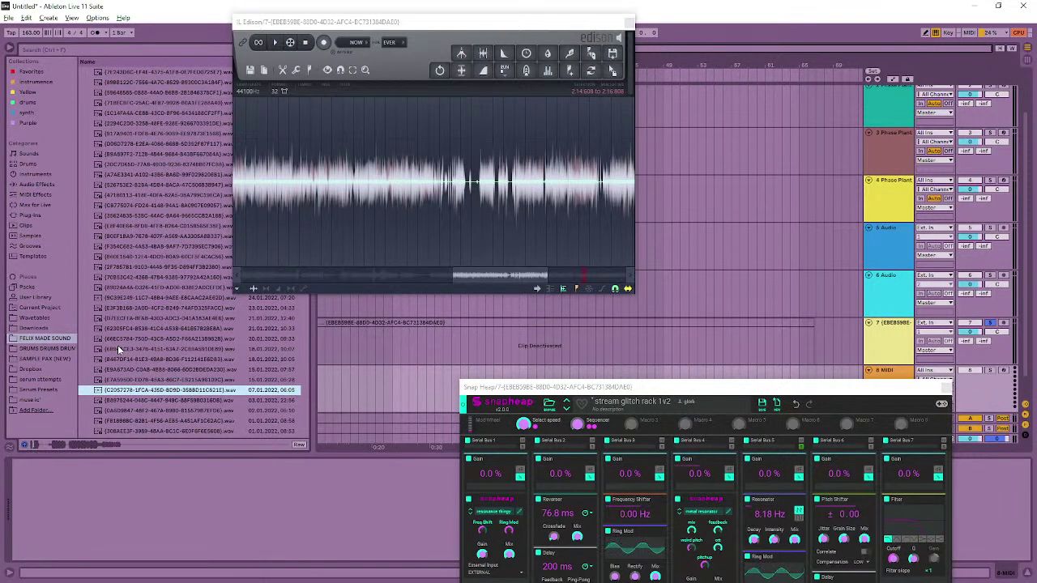
pyautogui.scroll(2, 133, 402)
pyautogui.click(141, 372)
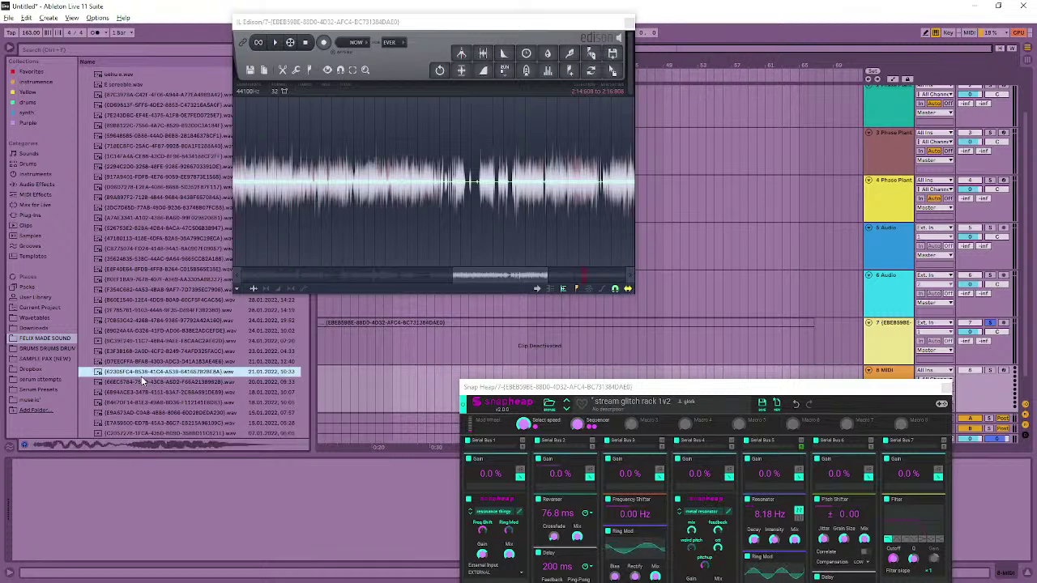
pyautogui.scroll(-10, 145, 345)
pyautogui.scroll(-4, 149, 336)
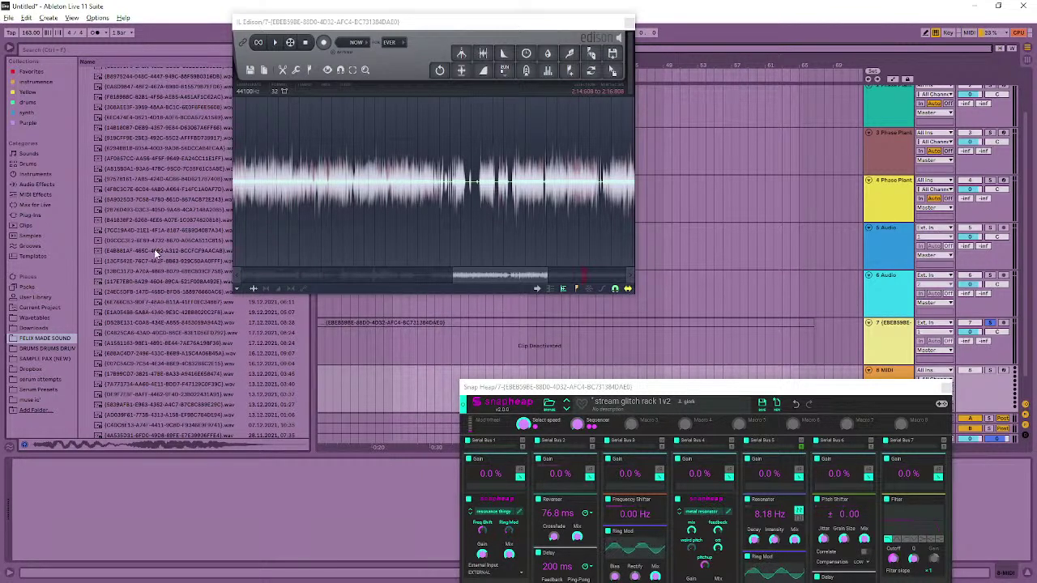
pyautogui.scroll(3, 152, 253)
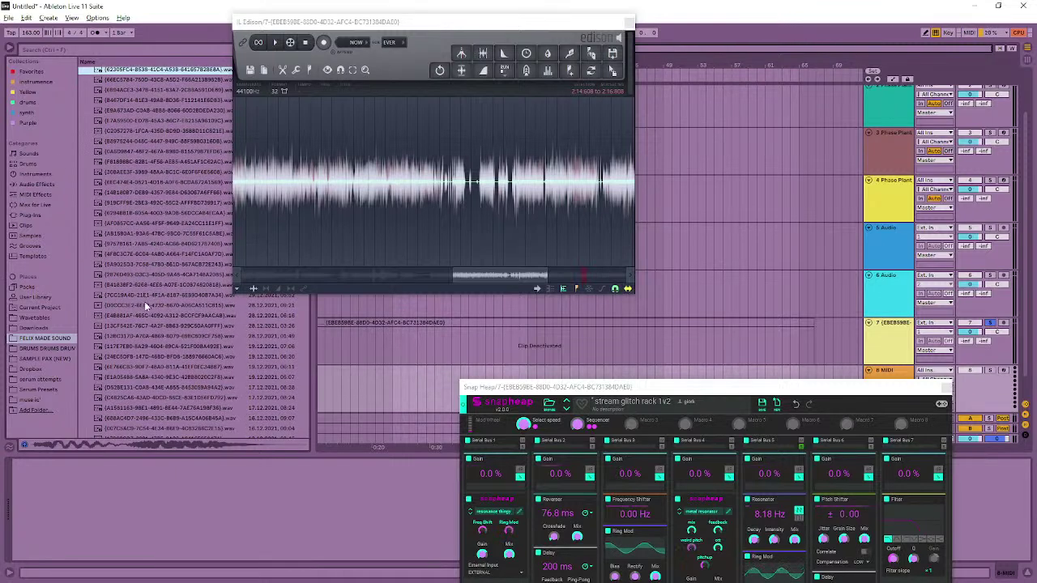
pyautogui.scroll(1, 146, 301)
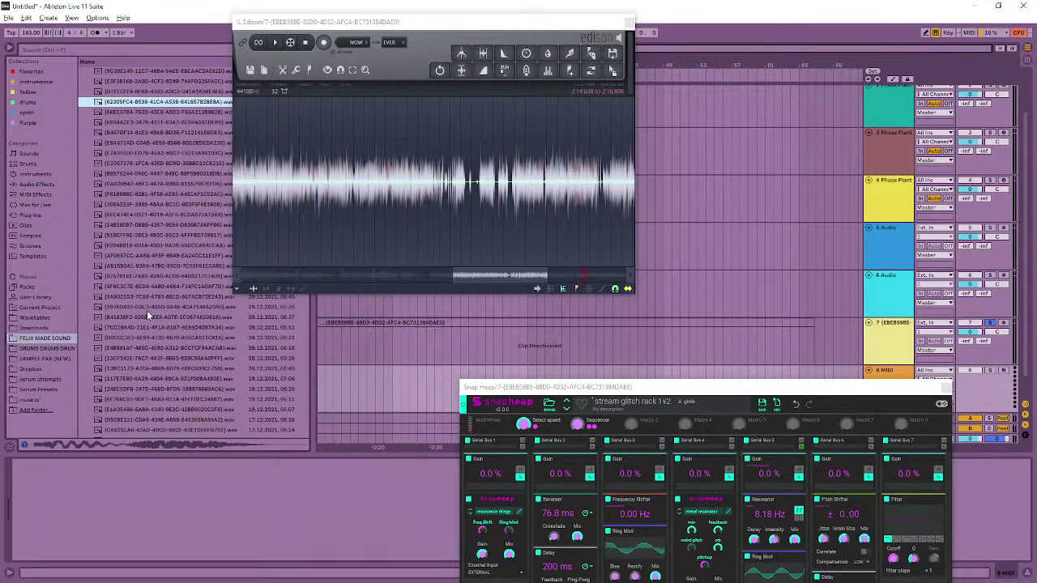
# - Load Serum from the synth collection onto MIDI track 8 and arrange the Serum and Snap Heap windows apart
pyautogui.click(400, 371)
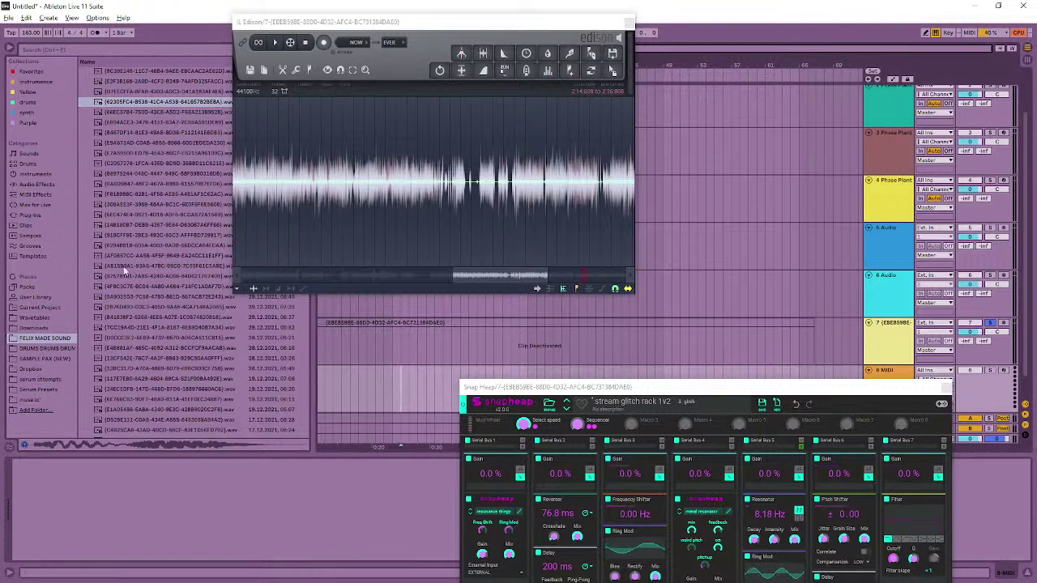
pyautogui.click(29, 114)
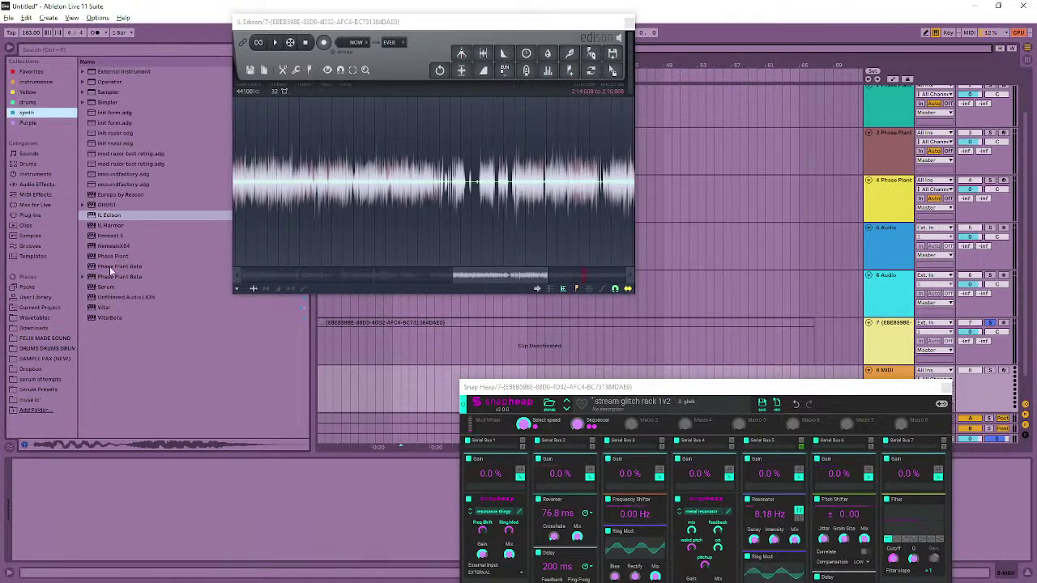
pyautogui.doubleClick(104, 288)
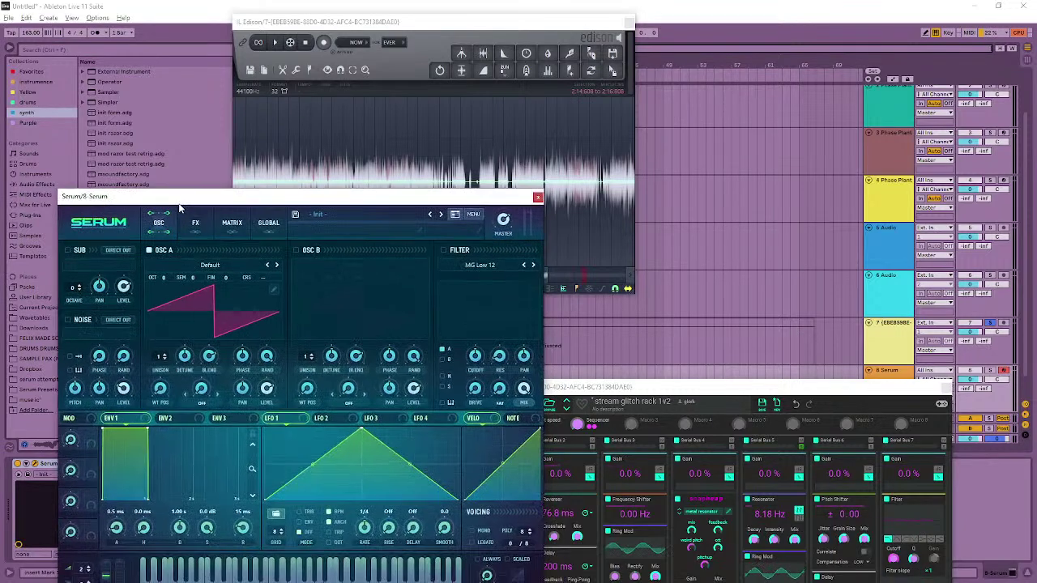
pyautogui.moveTo(180, 203); pyautogui.dragTo(154, 165)
pyautogui.moveTo(602, 387); pyautogui.dragTo(780, 418)
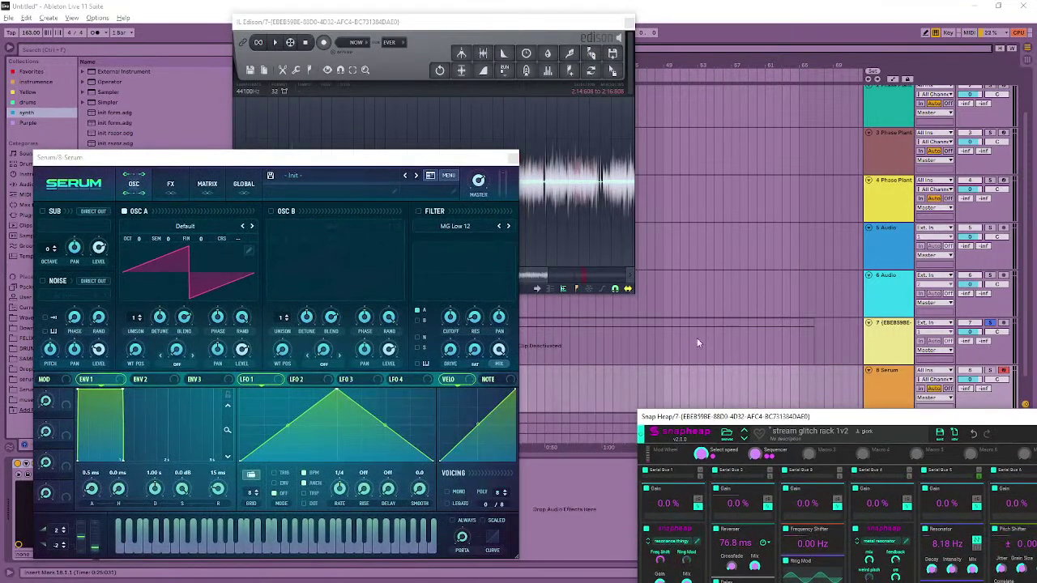
# - Copy the last two Snap Heap glitch racks from texture track 7 onto the Serum track after Serum, and solo that track
pyautogui.click(692, 337)
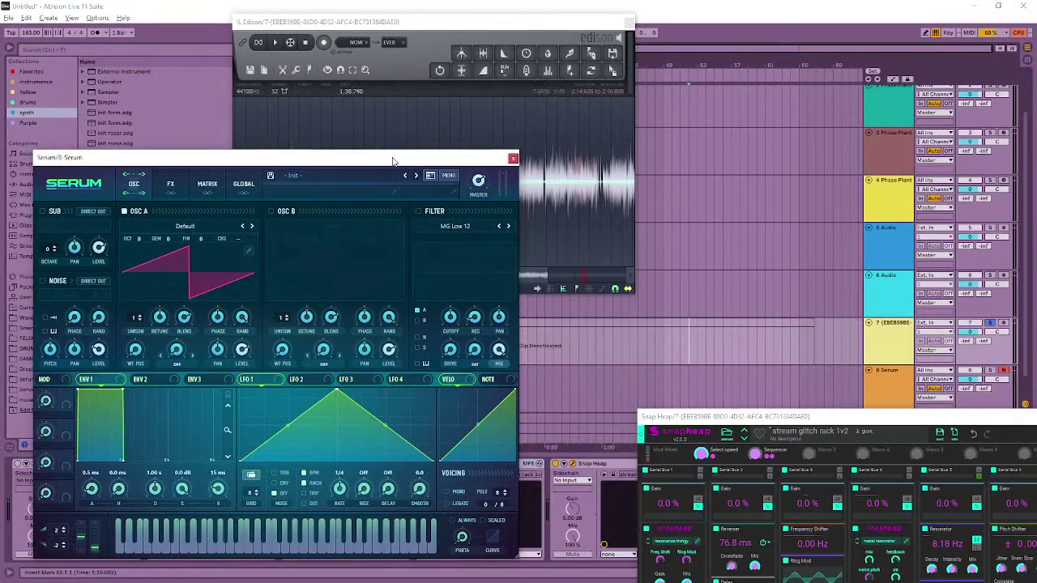
pyautogui.moveTo(393, 161); pyautogui.dragTo(365, 4)
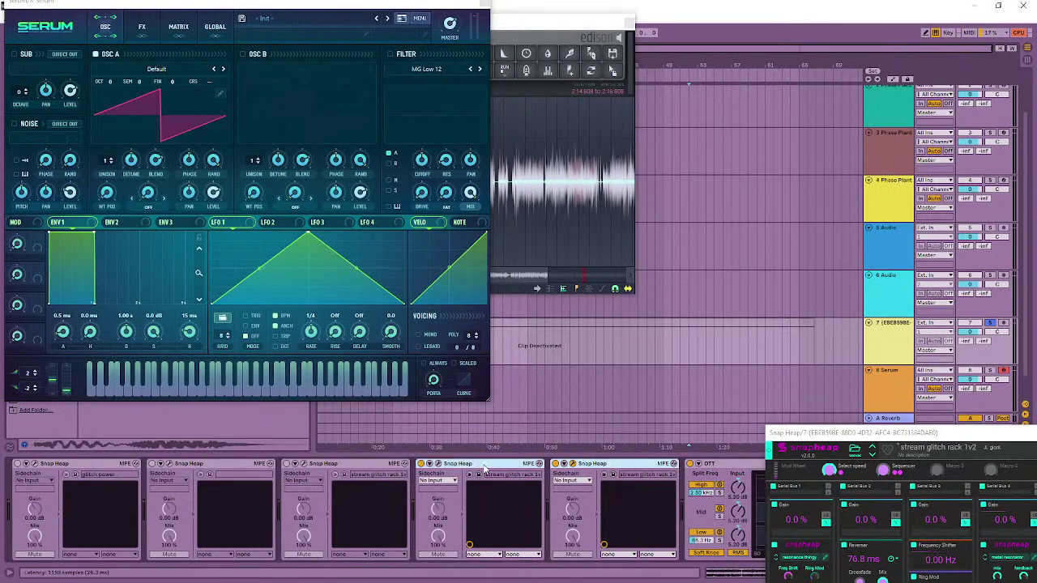
pyautogui.click(609, 395)
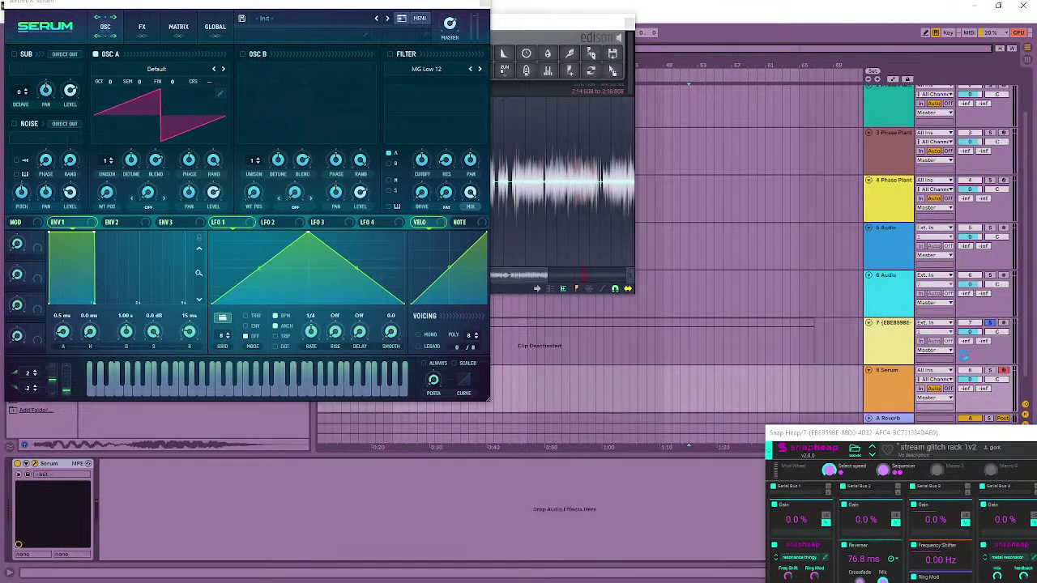
pyautogui.hotkey('ctrl', 'v')
pyautogui.click(990, 371)
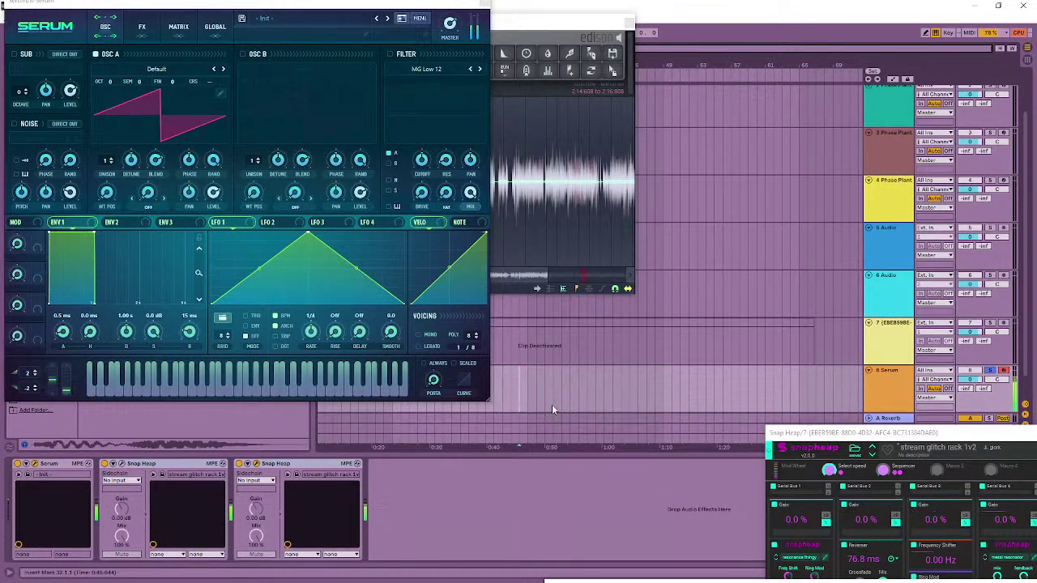
# - Bring the texture track's Snap Heap window fully into view and open the editor of the Serum track's first Snap Heap
pyautogui.moveTo(832, 440); pyautogui.dragTo(507, 78)
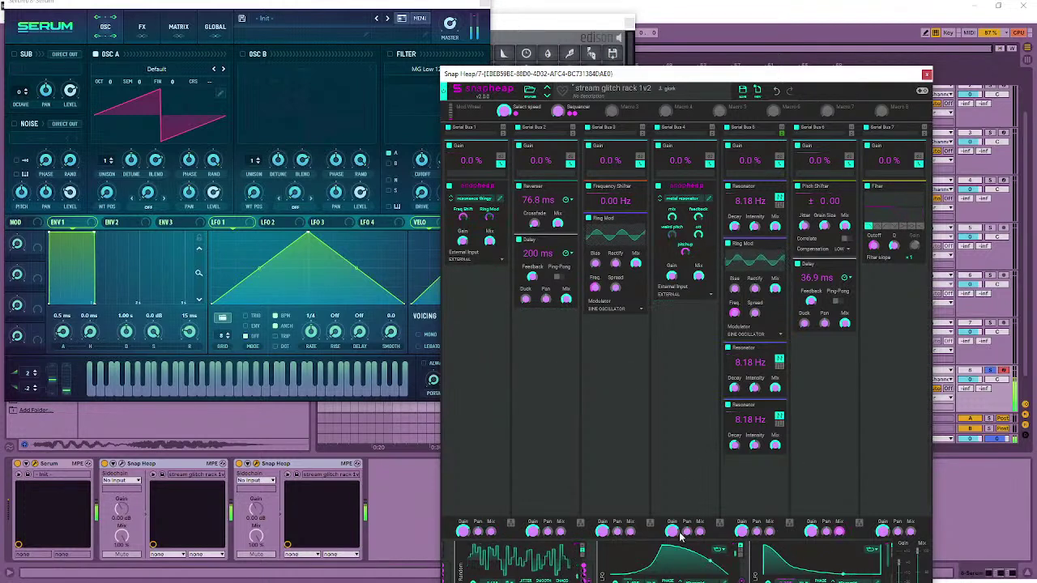
pyautogui.click(239, 466)
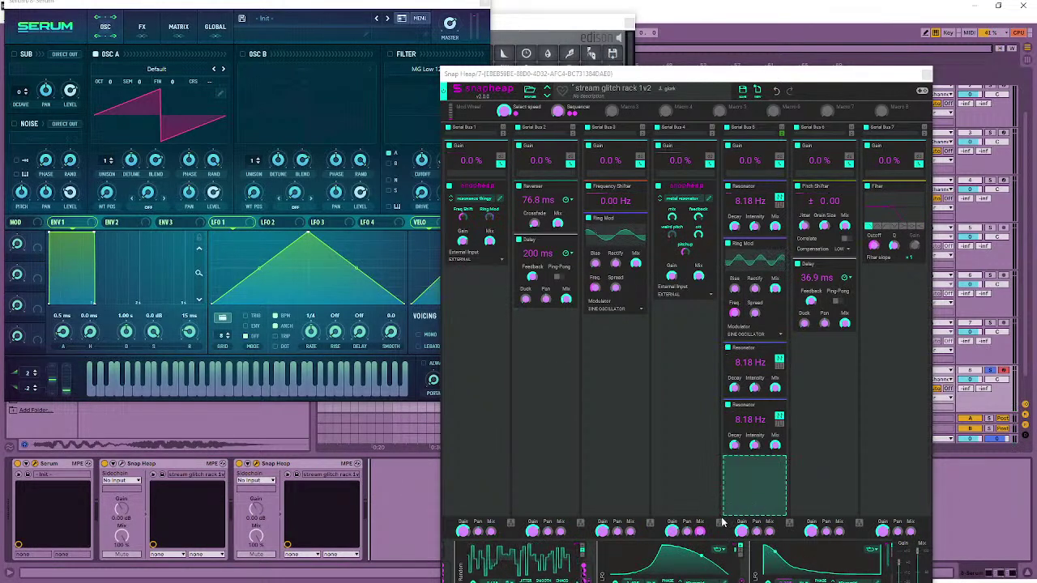
pyautogui.moveTo(723, 71); pyautogui.dragTo(664, 3)
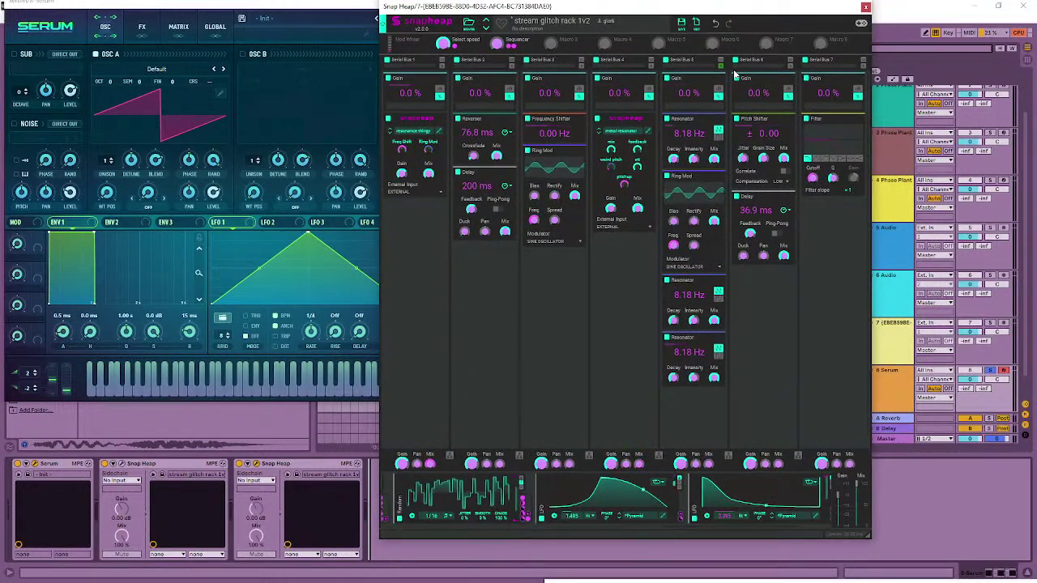
pyautogui.click(950, 511)
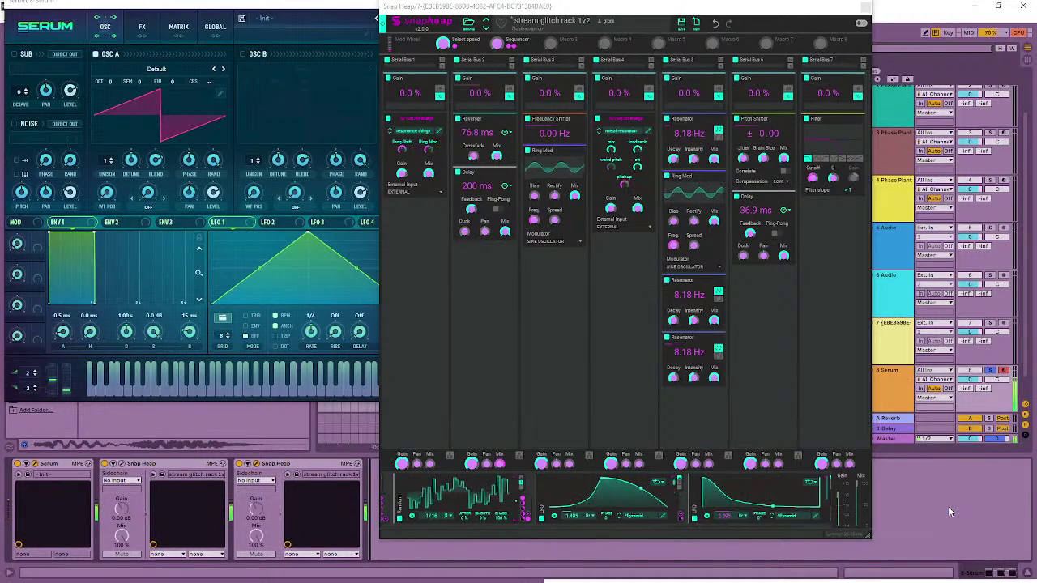
pyautogui.click(121, 466)
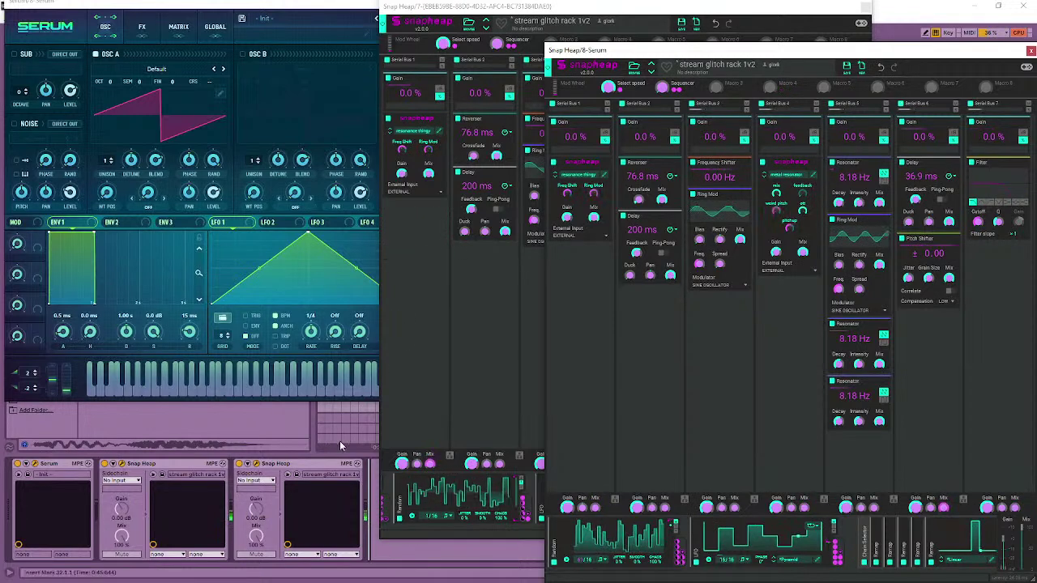
pyautogui.click(306, 466)
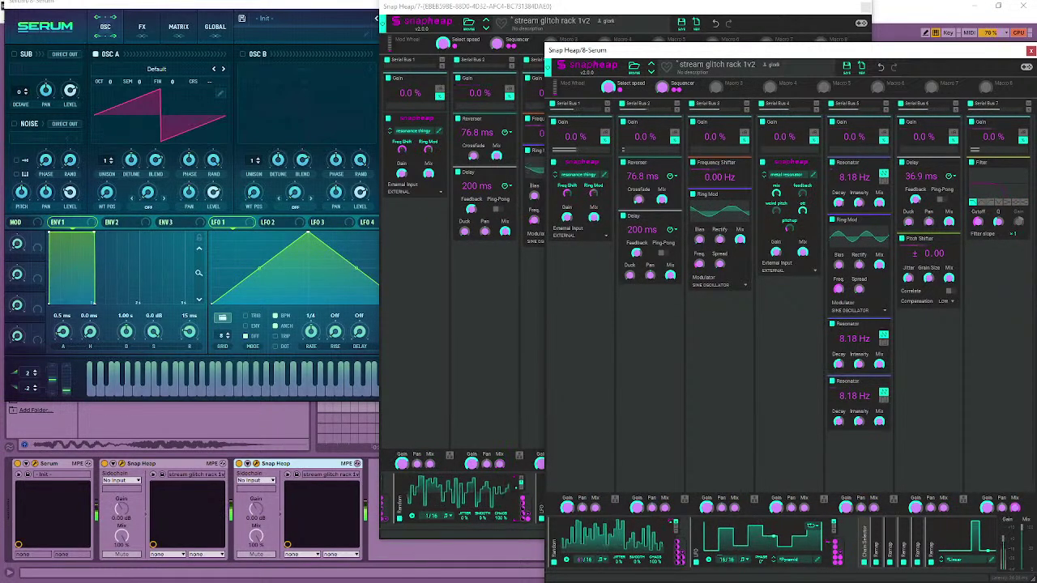
# - Try 7 unison voices on Serum's oscillator A, and delete Serum from MIDI track 8
pyautogui.click(96, 158)
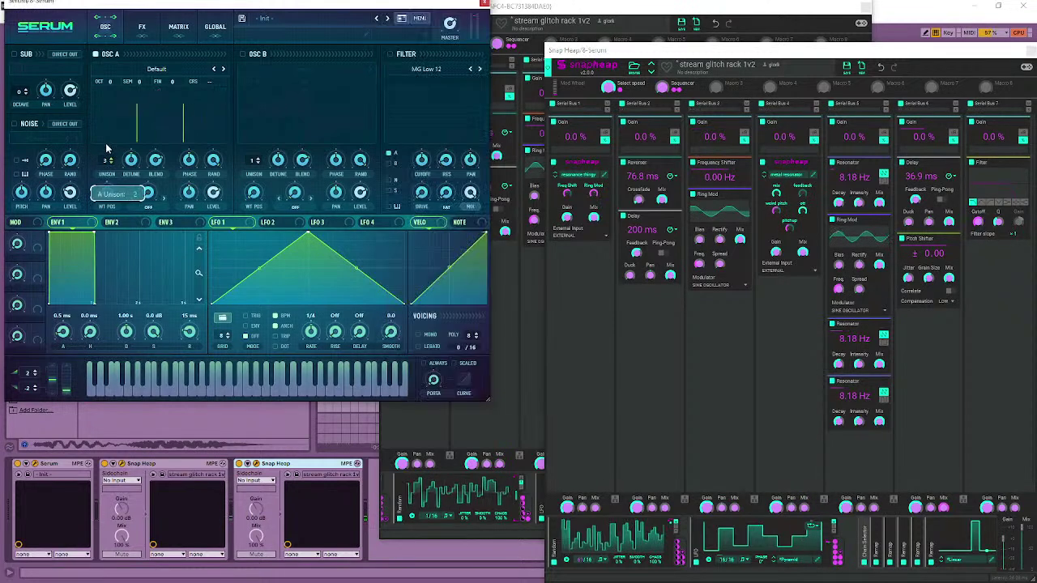
pyautogui.click(275, 464)
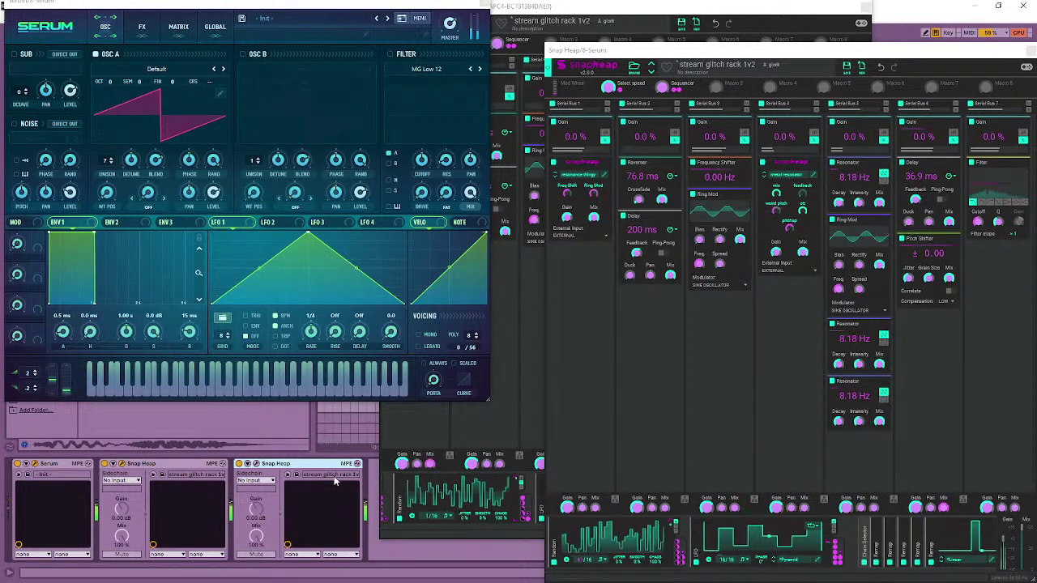
pyautogui.click(48, 468)
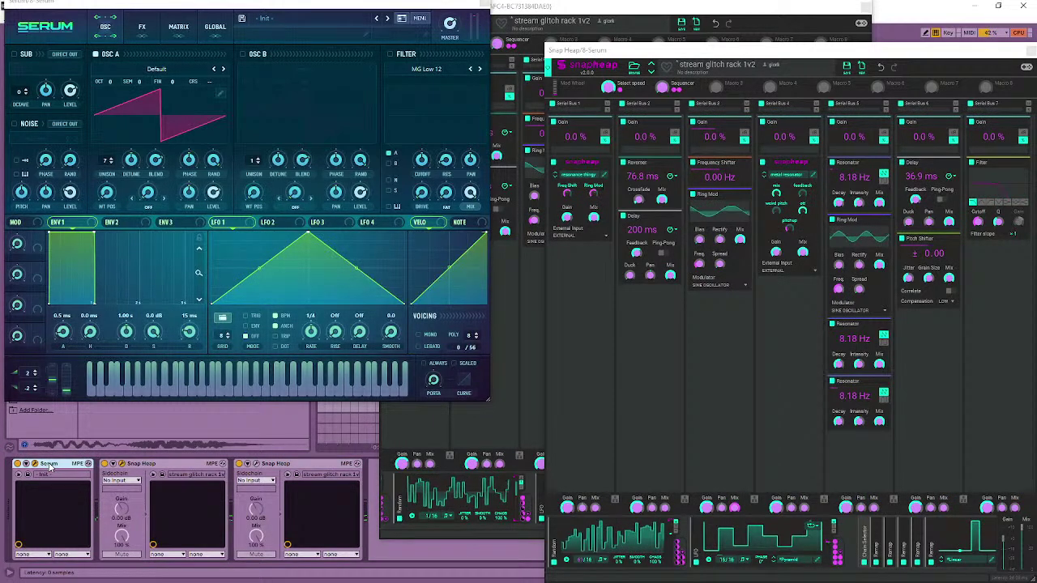
pyautogui.press('Delete')
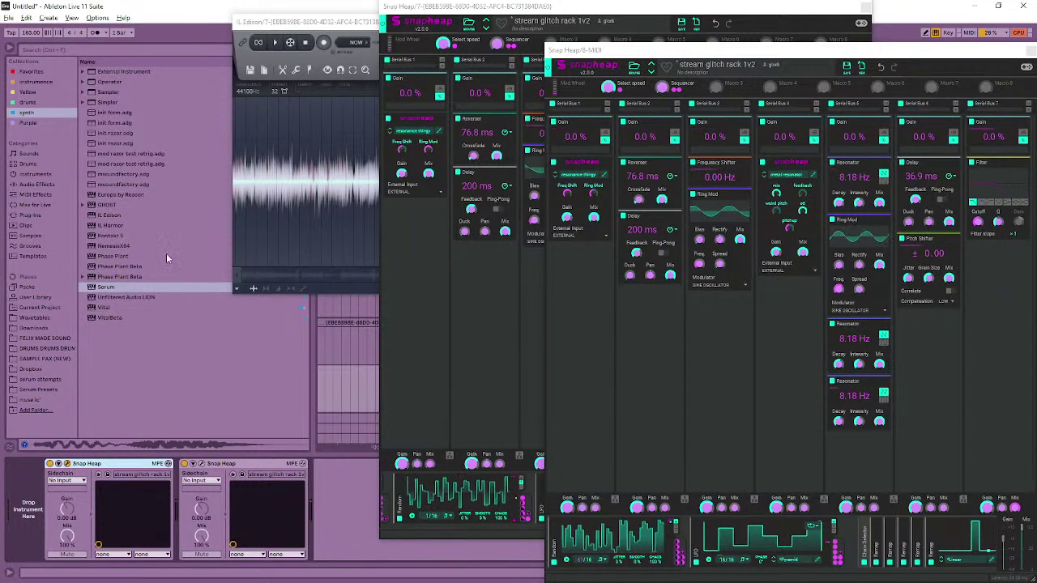
# - Close both open Snap Heap windows and solo texture track 7
pyautogui.moveTo(732, 12); pyautogui.dragTo(315, 82)
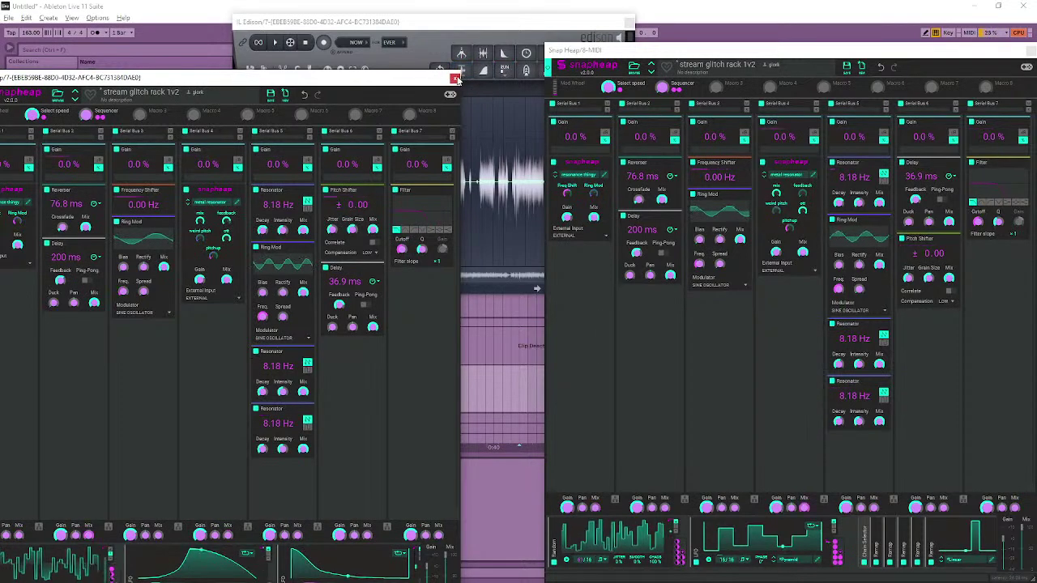
pyautogui.click(454, 78)
pyautogui.moveTo(682, 50); pyautogui.dragTo(267, 157)
pyautogui.click(617, 158)
pyautogui.click(659, 352)
pyautogui.click(990, 322)
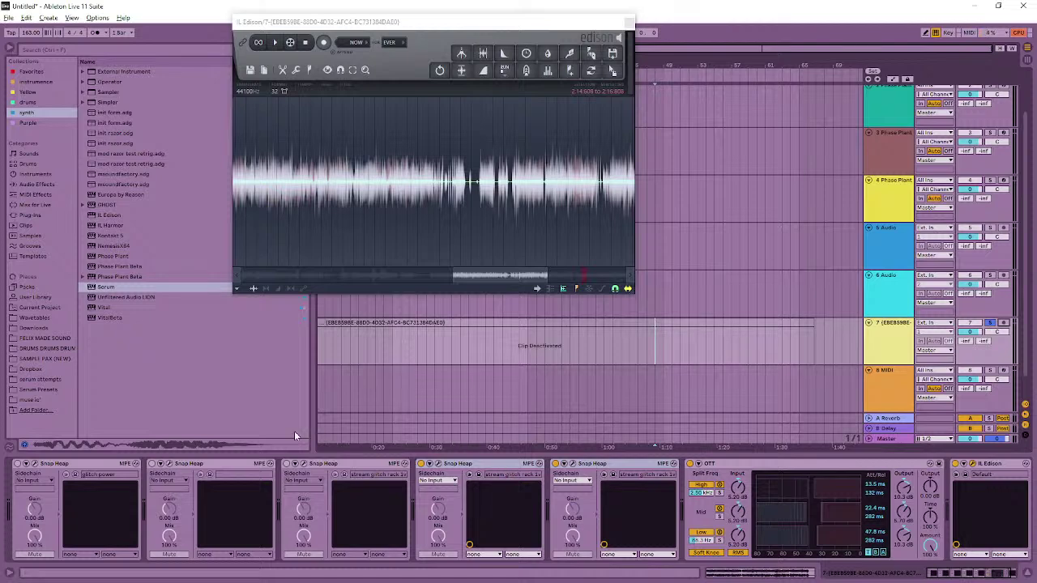
# - Compare the last two Snap Heap glitch racks on texture track 7 side by side, and close their windows
pyautogui.click(573, 465)
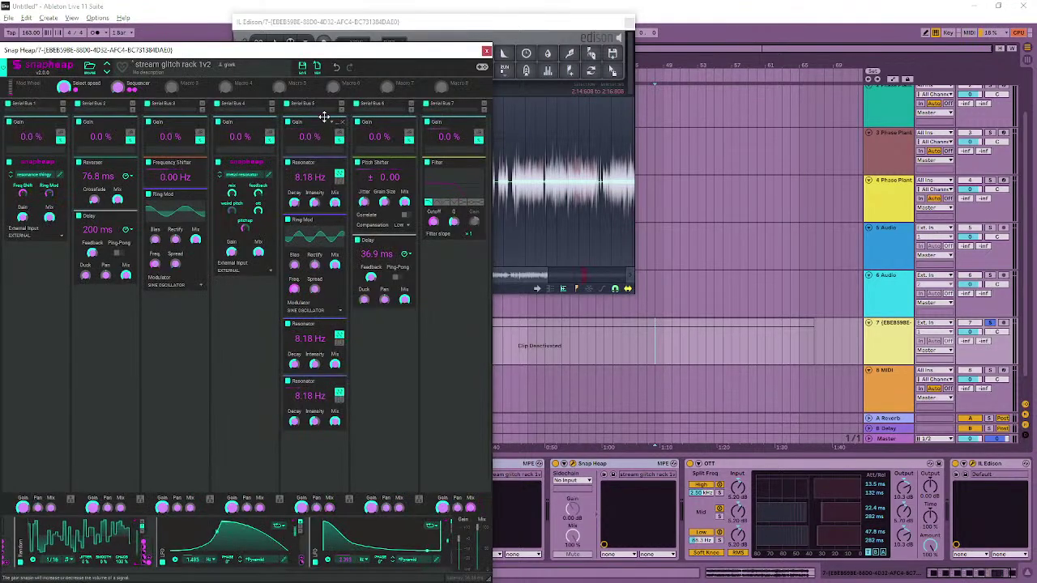
pyautogui.moveTo(336, 50); pyautogui.dragTo(206, 25)
pyautogui.click(441, 466)
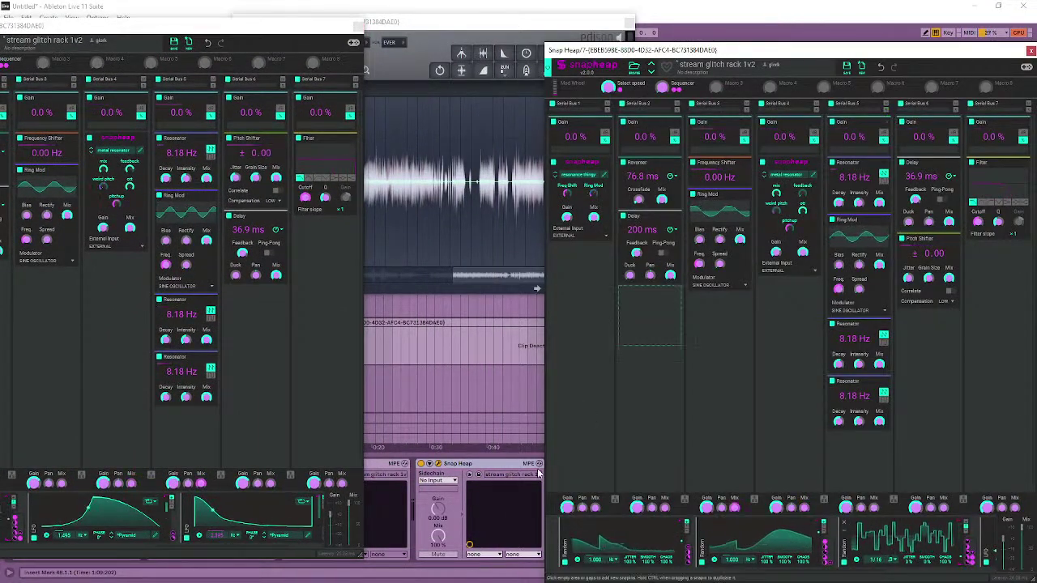
pyautogui.click(473, 468)
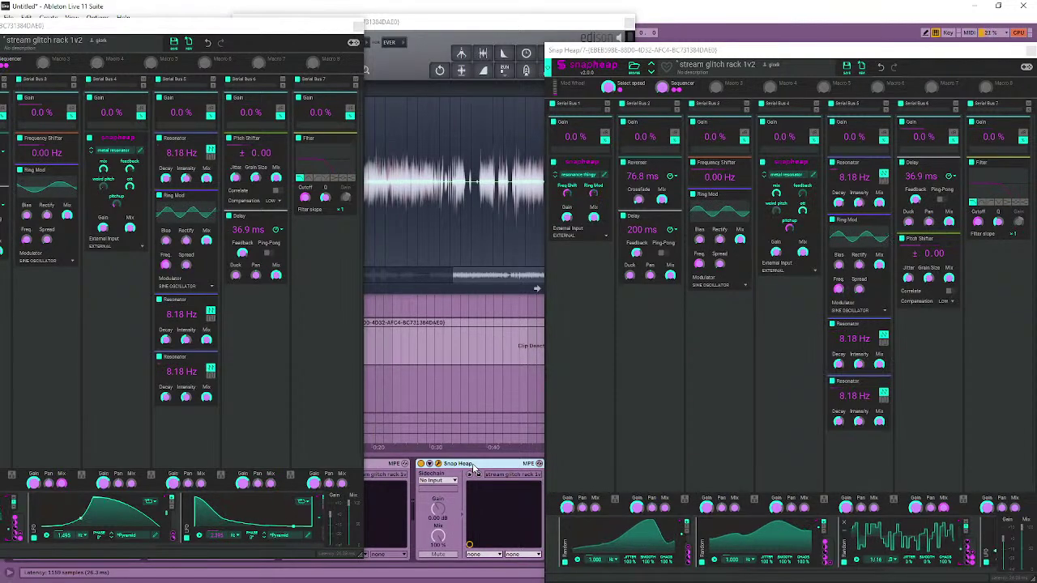
pyautogui.moveTo(718, 49); pyautogui.dragTo(183, 80)
pyautogui.click(496, 80)
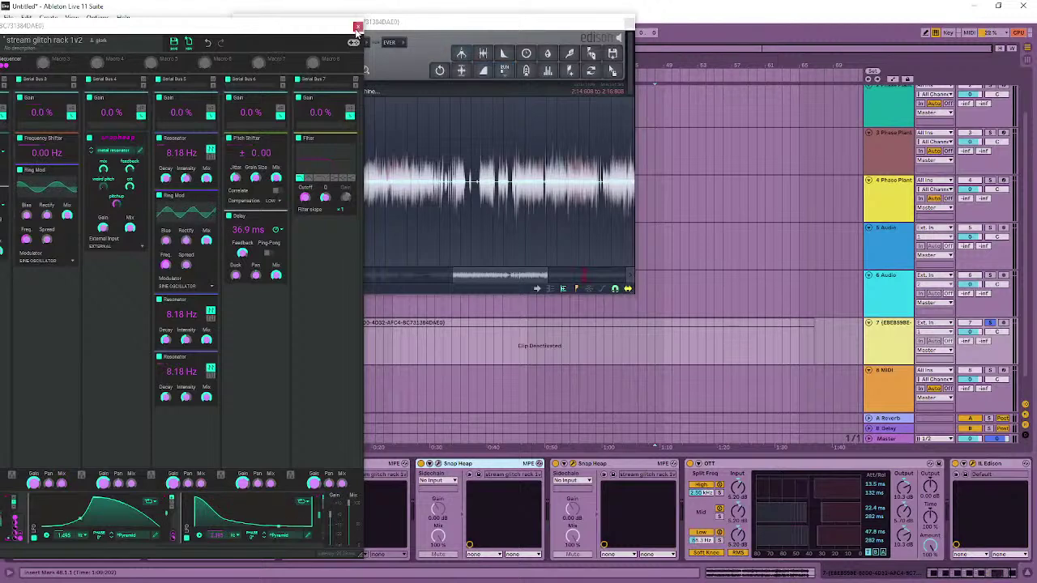
pyautogui.click(349, 29)
# - Load Vital from the synth collection onto MIDI track 8 in front of the two Snap Heap racks
pyautogui.click(544, 399)
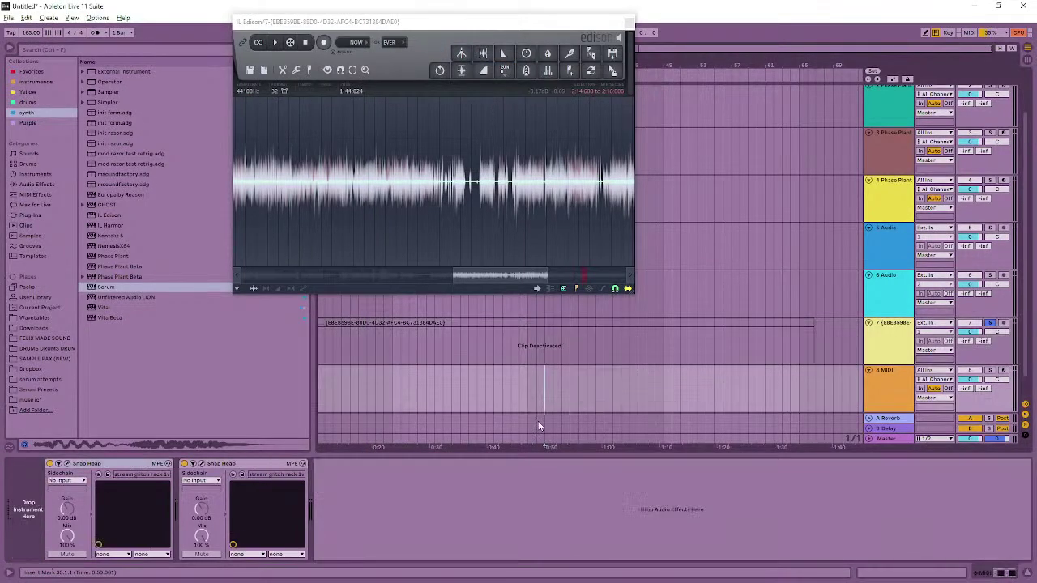
pyautogui.click(103, 309)
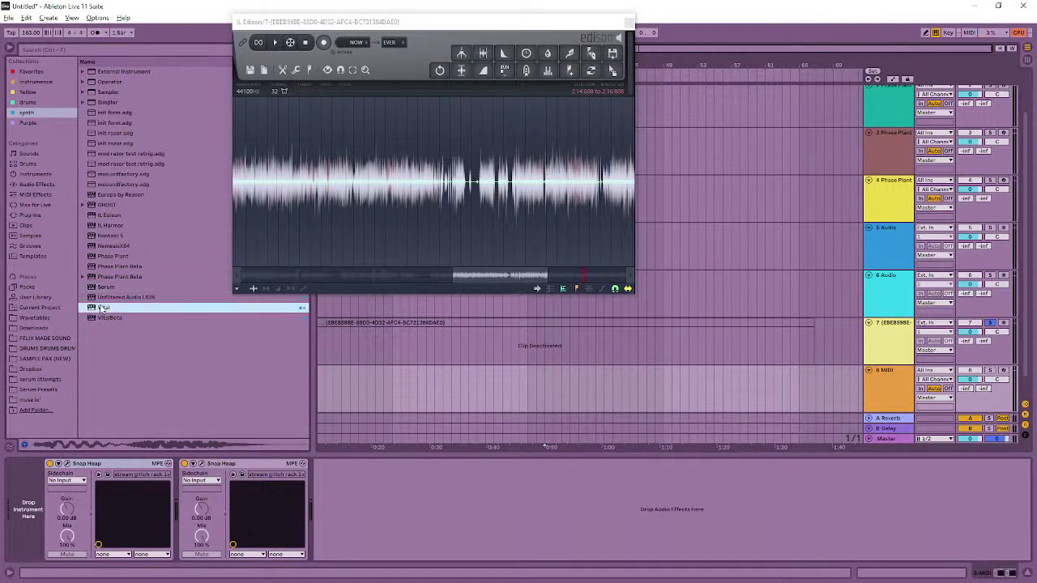
pyautogui.moveTo(103, 308); pyautogui.dragTo(85, 490)
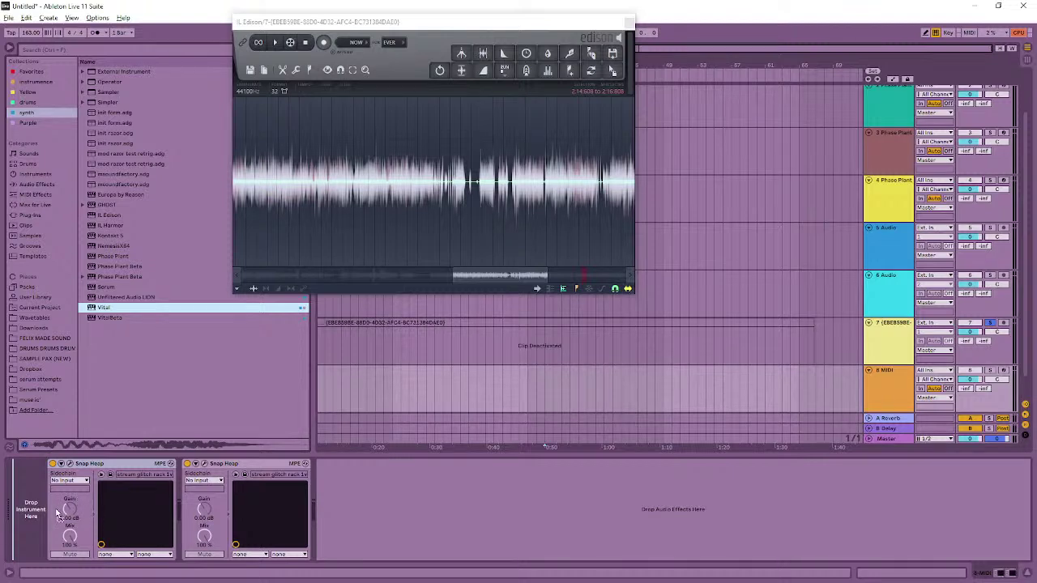
pyautogui.moveTo(85, 490); pyautogui.dragTo(71, 507)
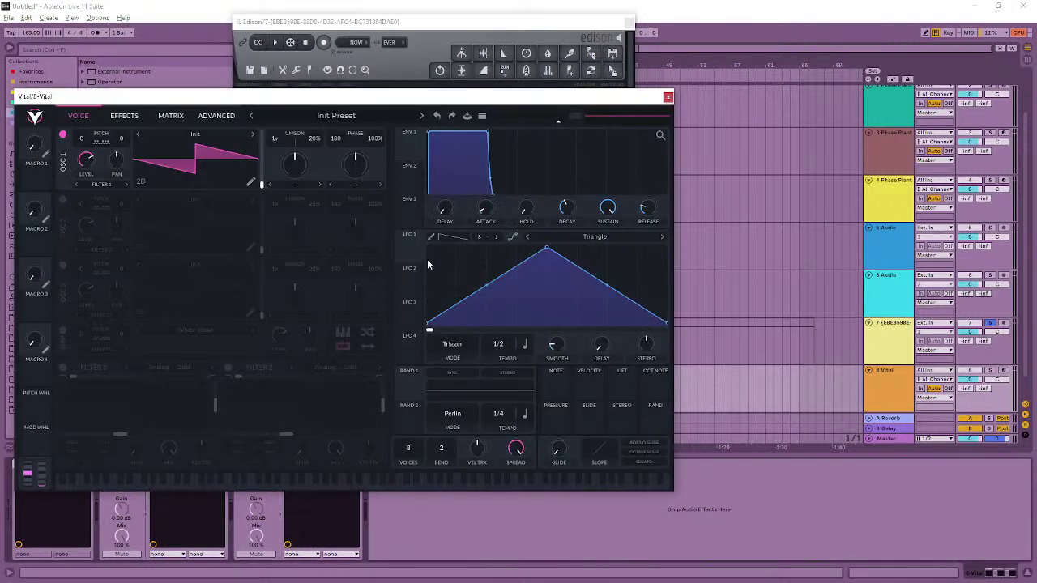
# - Load the Vital preset "spectral woo lame", solo track 8 and audition the preset through the glitch racks
pyautogui.click(342, 118)
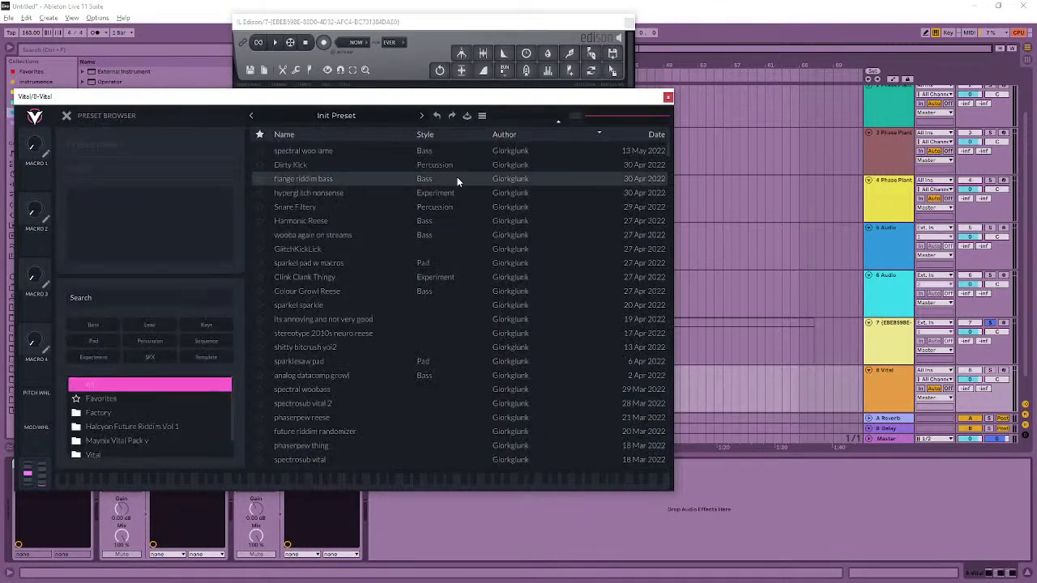
pyautogui.click(331, 152)
pyautogui.click(990, 370)
pyautogui.click(808, 396)
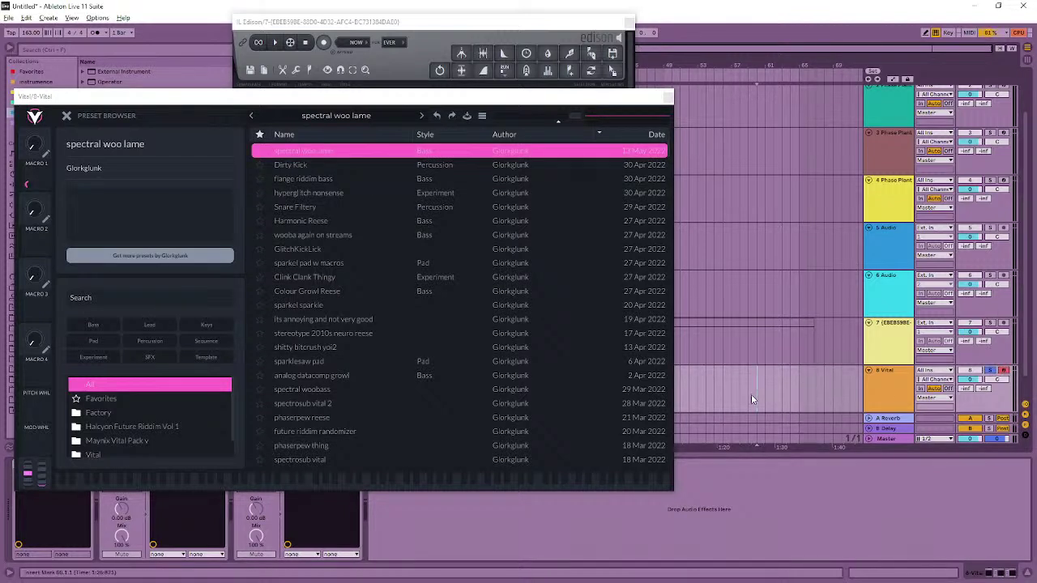
pyautogui.press('a')
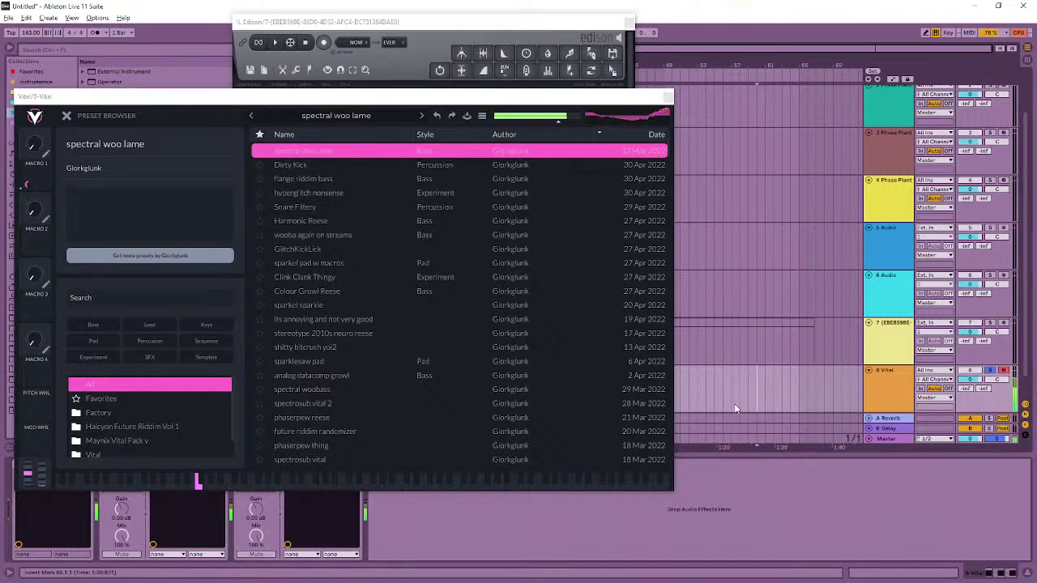
# - Audition the following Vital presets one after another through the glitch racks, up to "sparkel pad w macros"
pyautogui.click(421, 116)
pyautogui.click(422, 116)
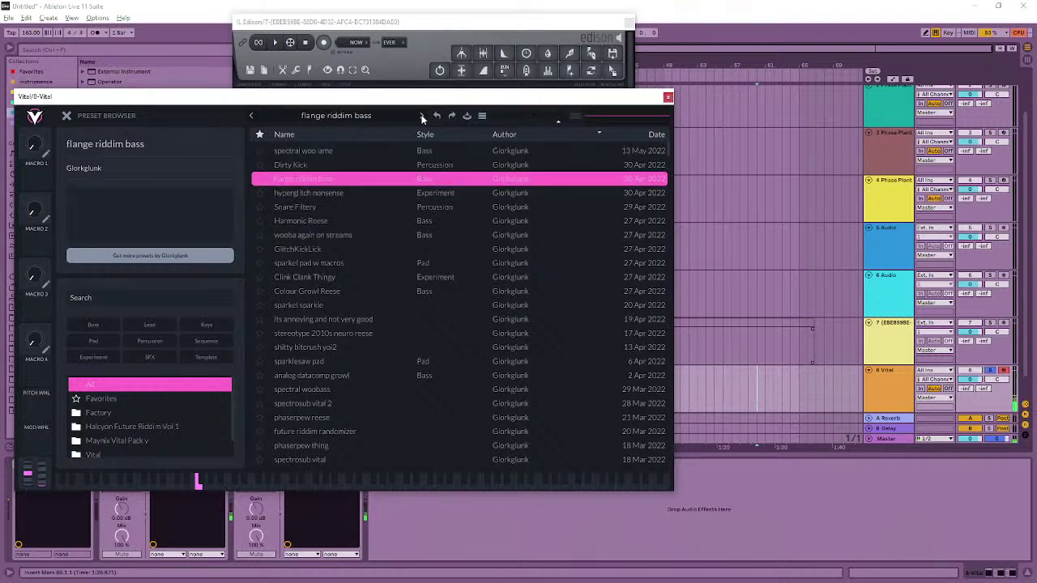
pyautogui.click(422, 116)
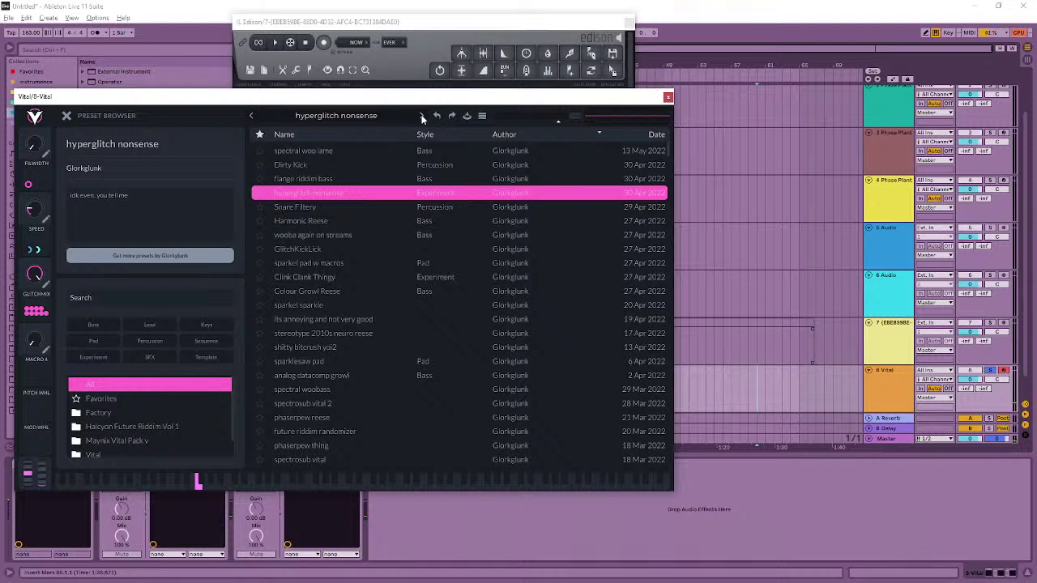
pyautogui.click(422, 115)
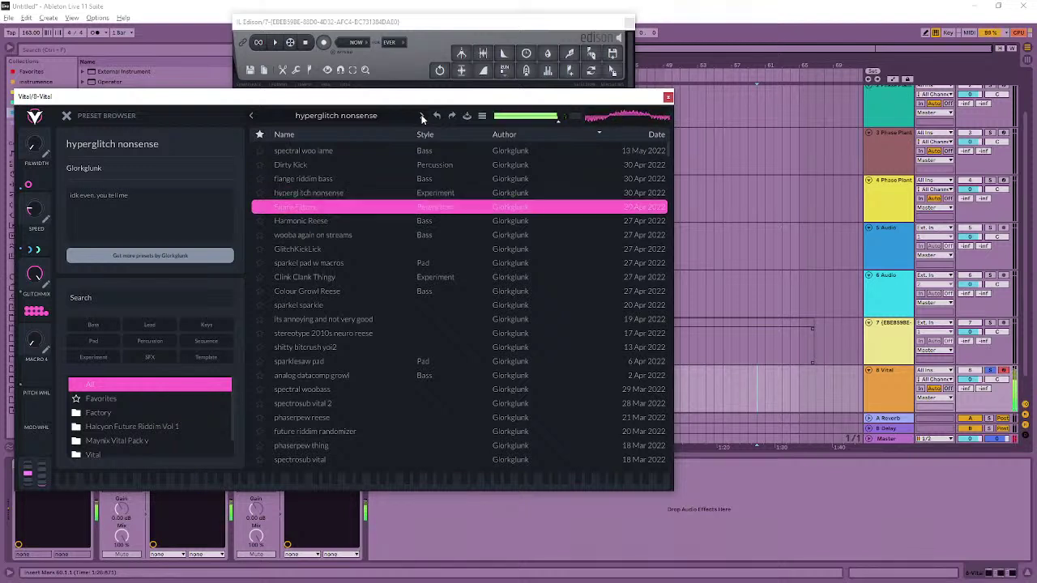
pyautogui.click(421, 116)
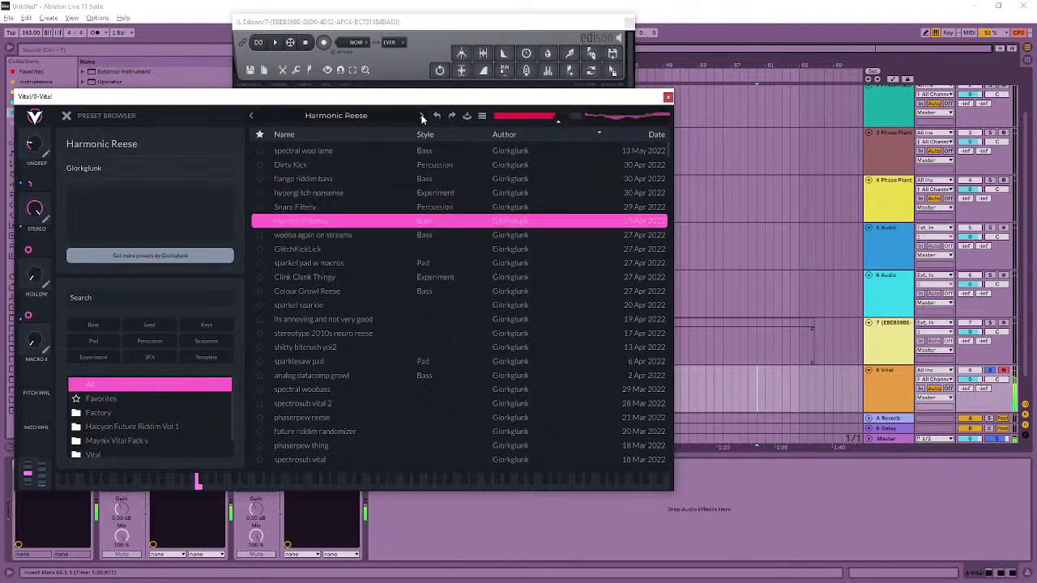
pyautogui.click(422, 116)
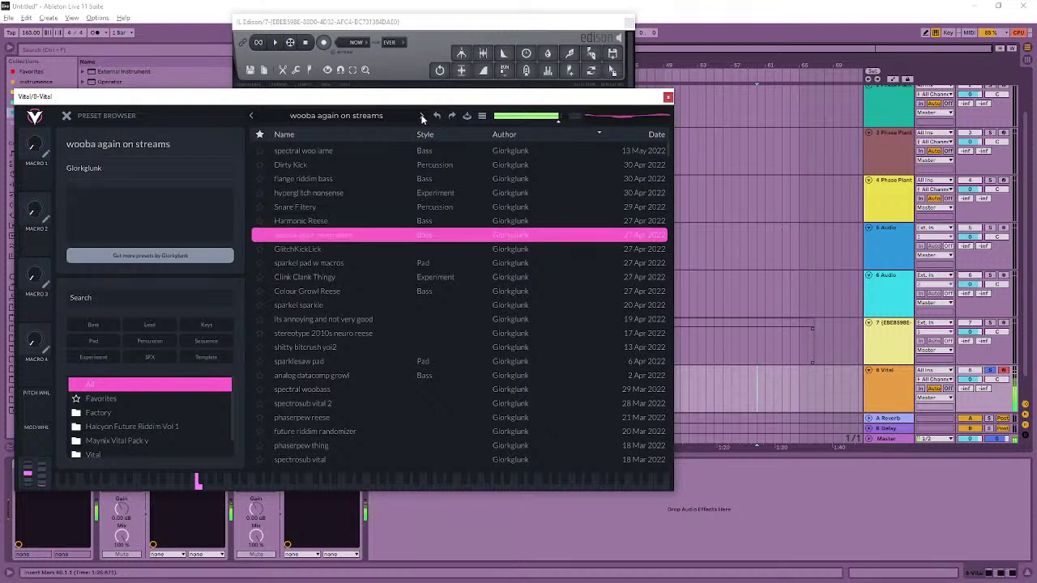
pyautogui.click(421, 116)
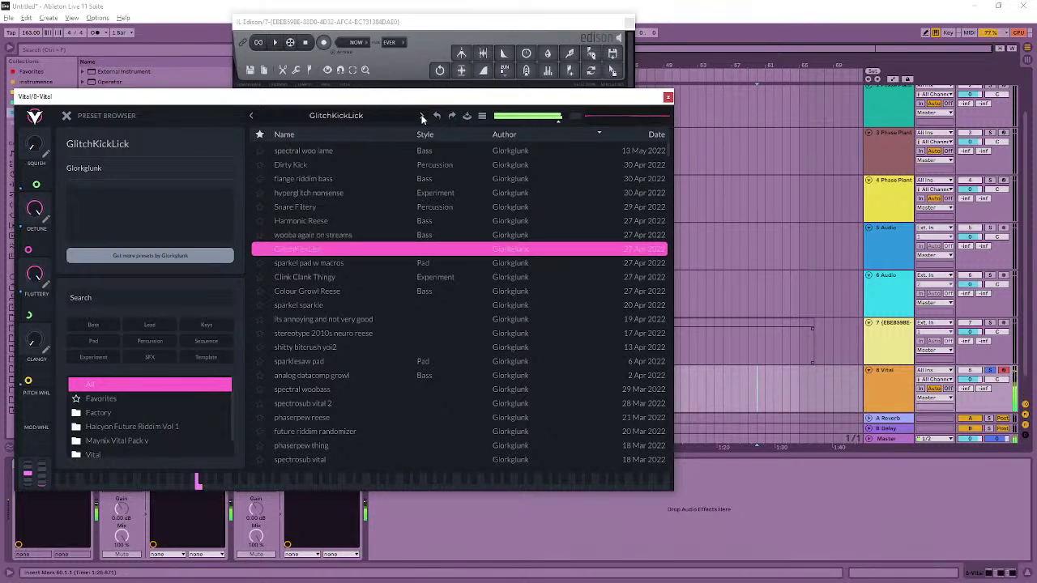
pyautogui.click(421, 116)
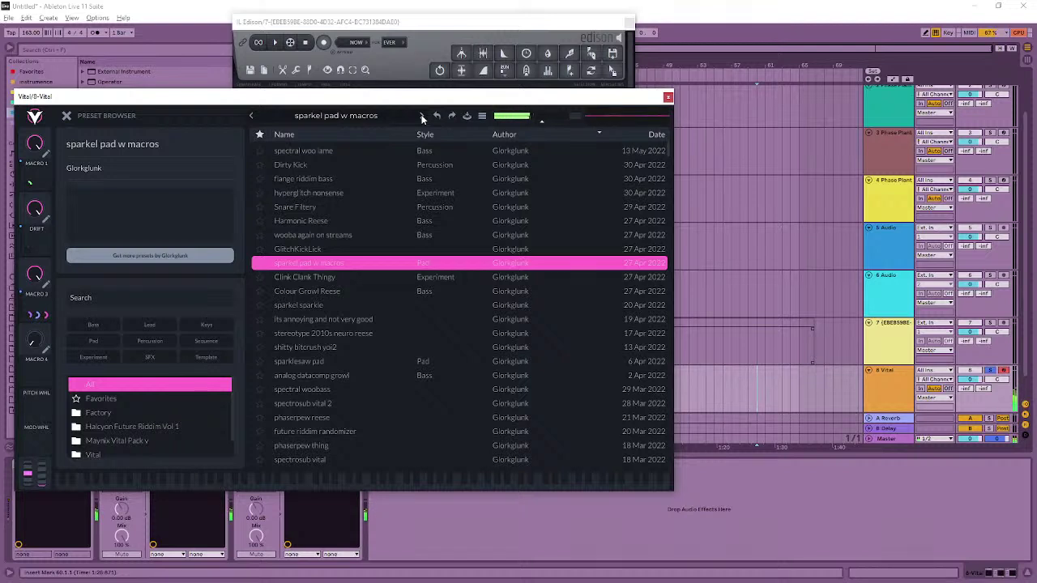
# - Add IL Edison after the Snap Heap racks on the Vital track and start recording in it
pyautogui.click(324, 42)
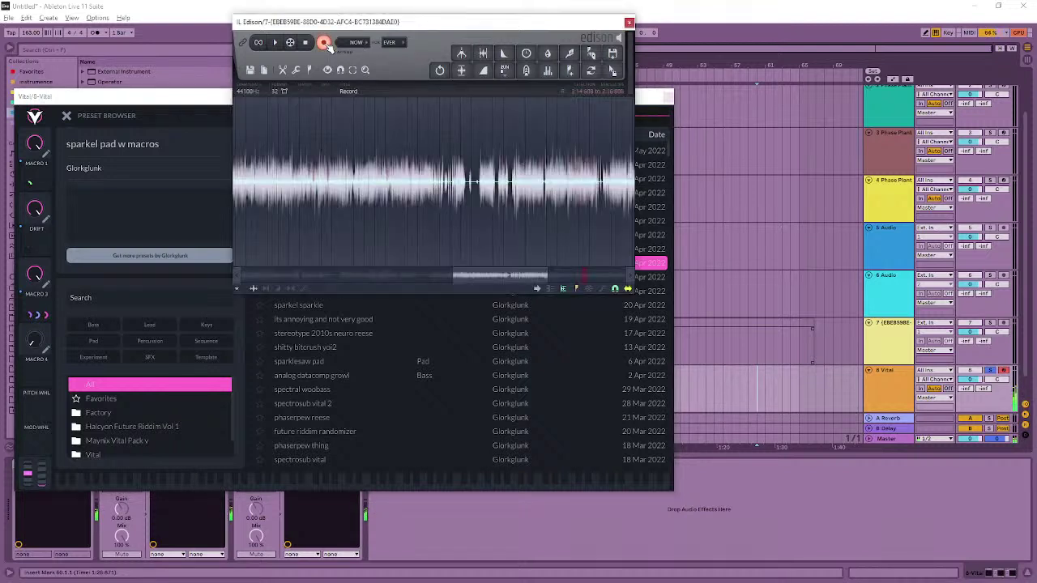
pyautogui.click(305, 42)
pyautogui.moveTo(207, 98); pyautogui.dragTo(606, 34)
pyautogui.moveTo(103, 217); pyautogui.dragTo(413, 503)
pyautogui.moveTo(740, 31); pyautogui.dragTo(495, 102)
pyautogui.click(507, 69)
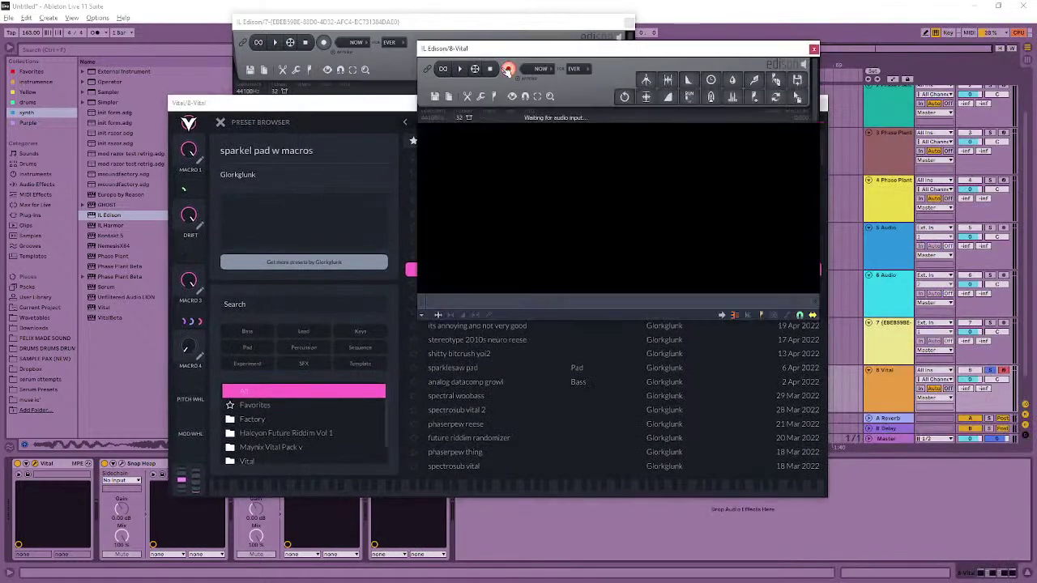
# - Play the Vital presets from "sparkel pad w macros" down to "analog datacomp growl" through the glitch racks while Edison records
pyautogui.moveTo(388, 104); pyautogui.dragTo(320, 54)
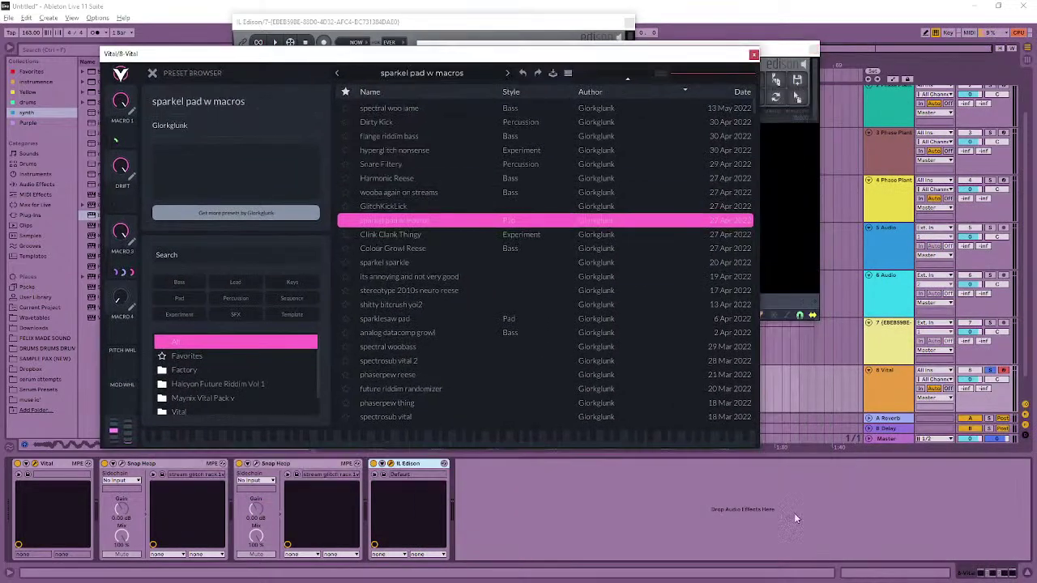
pyautogui.click(697, 492)
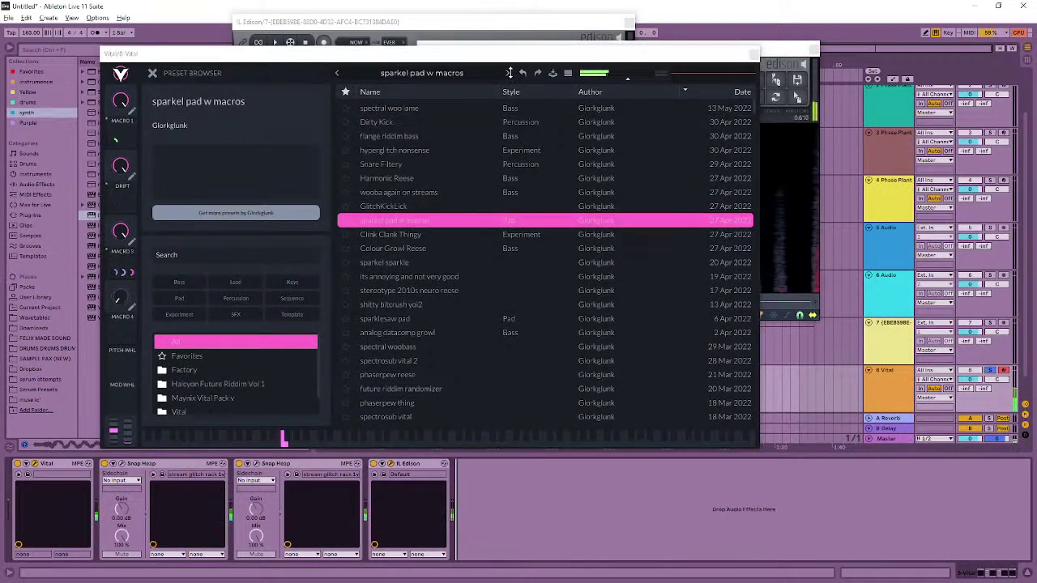
pyautogui.press('Down')
pyautogui.press('Down')
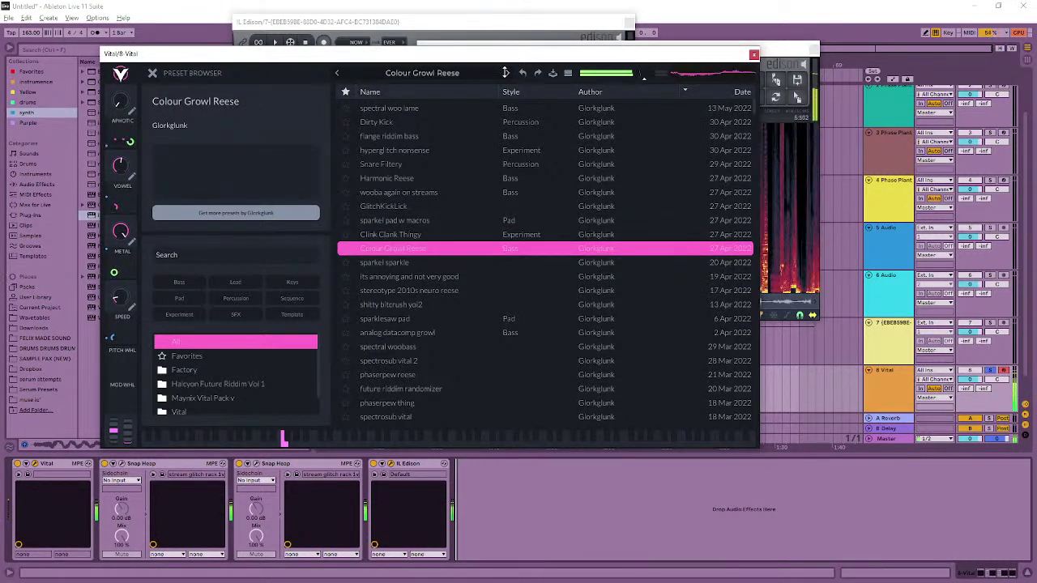
pyautogui.press('Down')
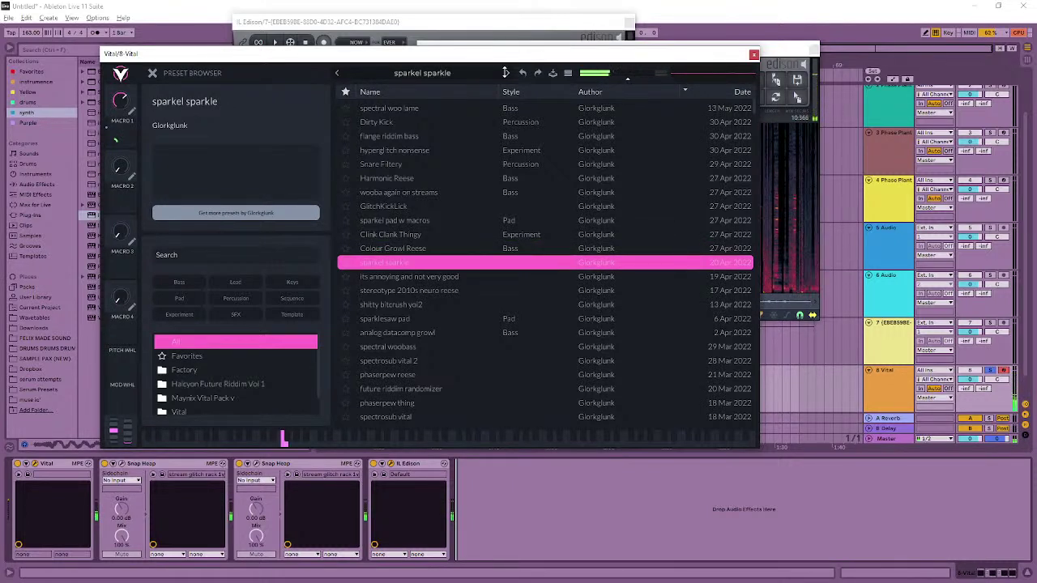
pyautogui.press('Down')
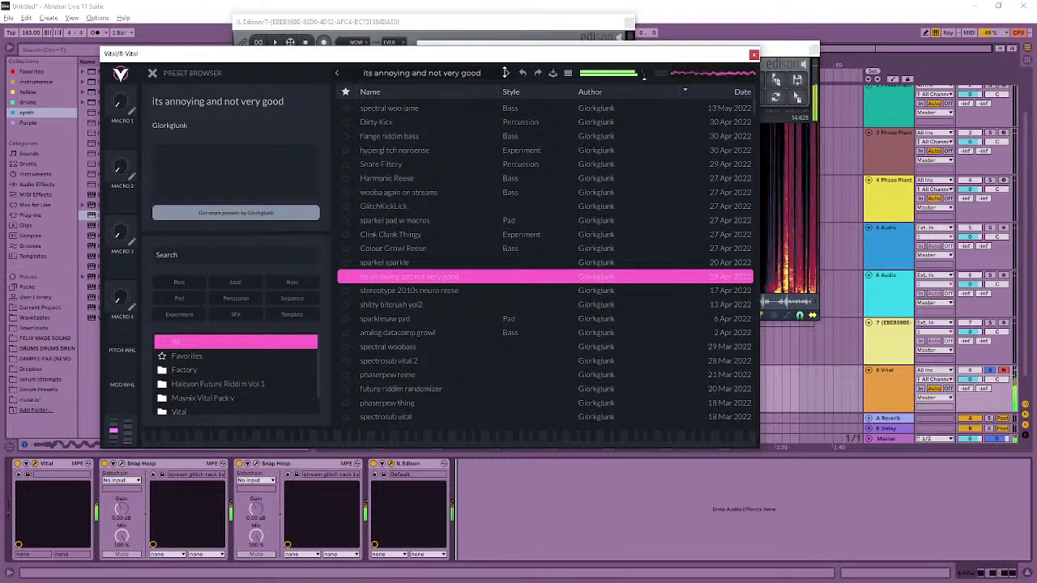
pyautogui.press('Down')
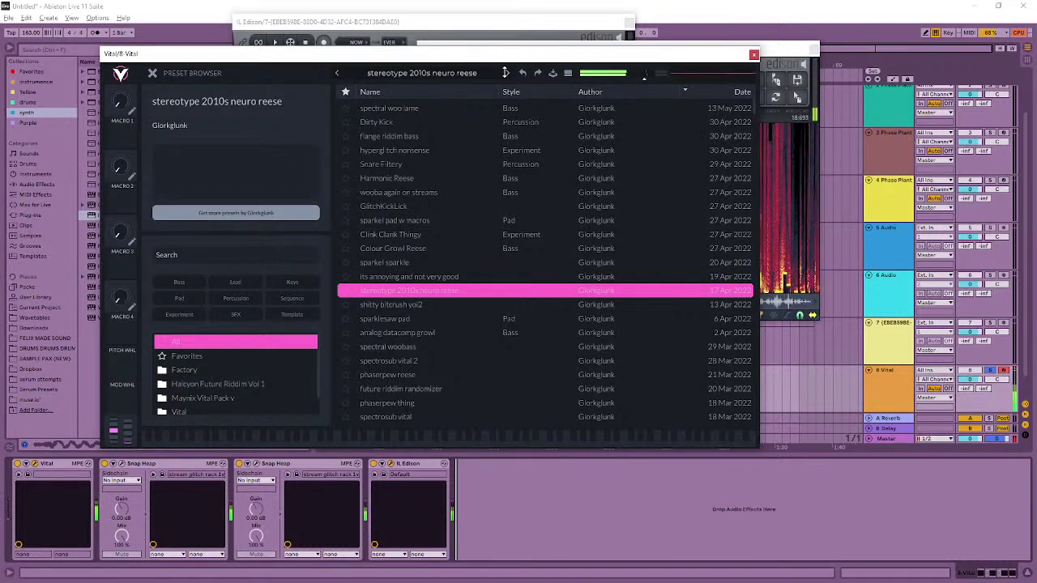
pyautogui.press('Down')
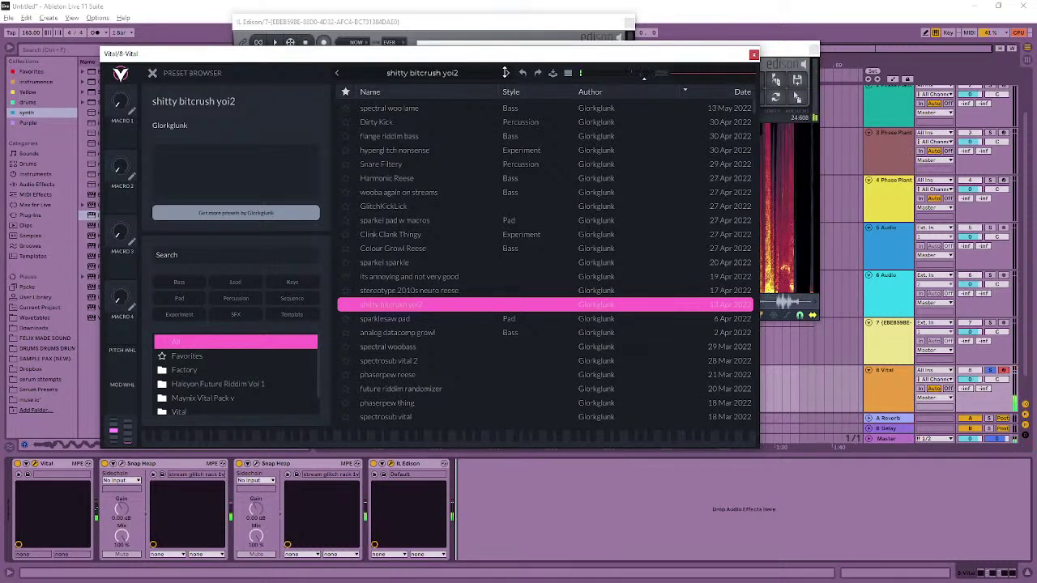
pyautogui.press('Down')
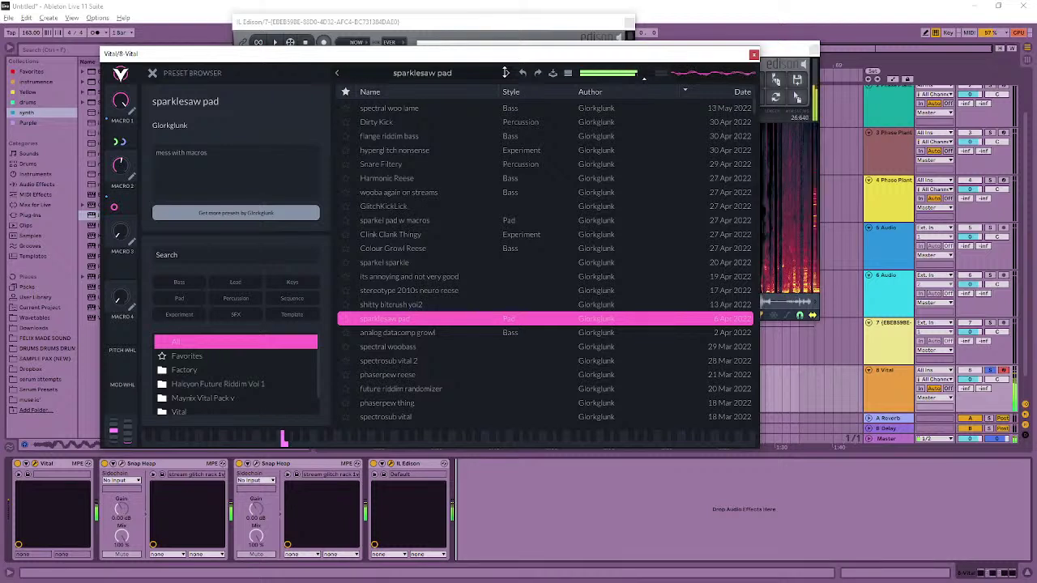
pyautogui.press('z')
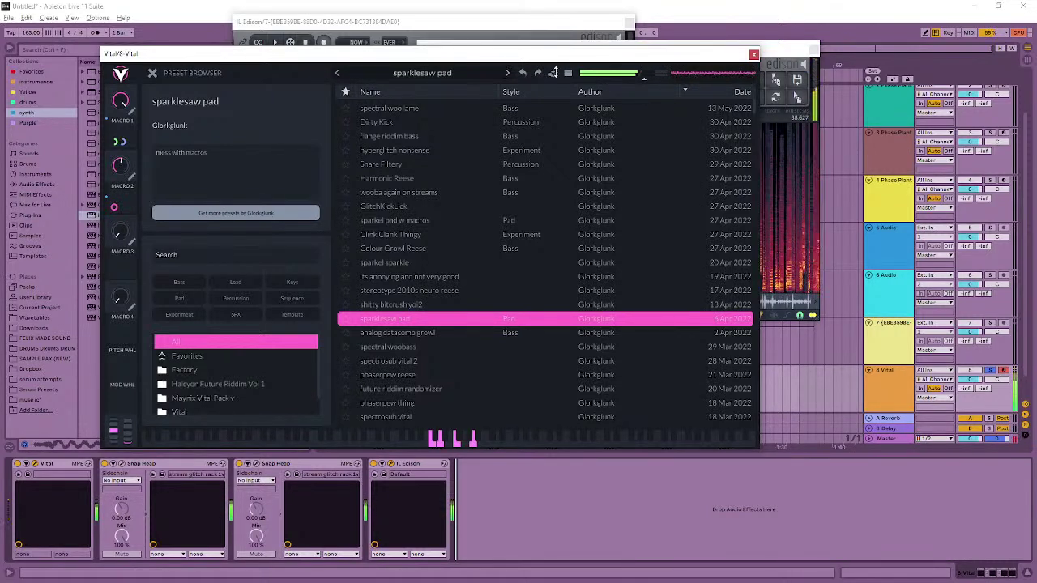
pyautogui.moveTo(634, 79)
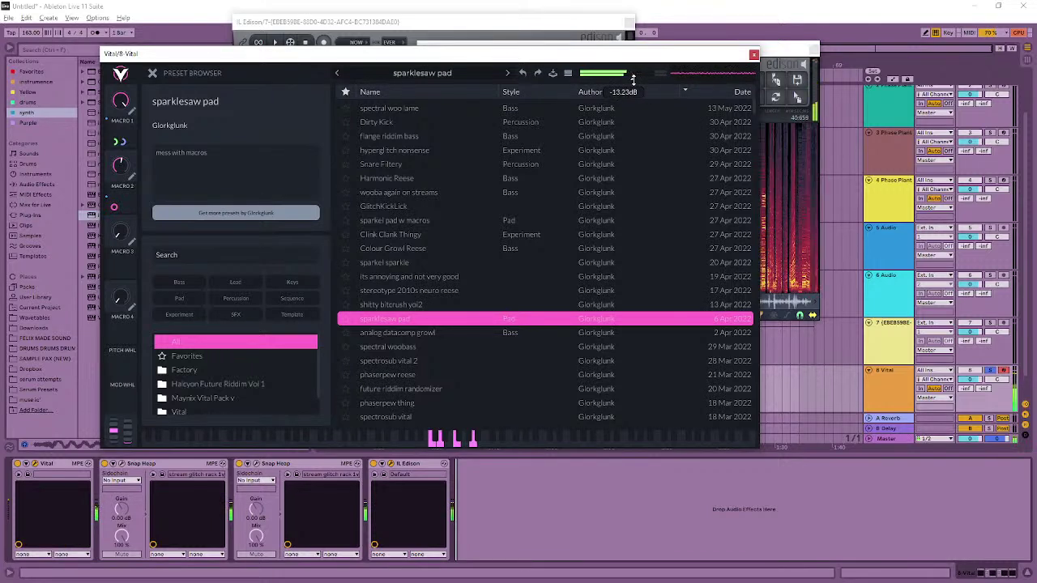
pyautogui.click(499, 333)
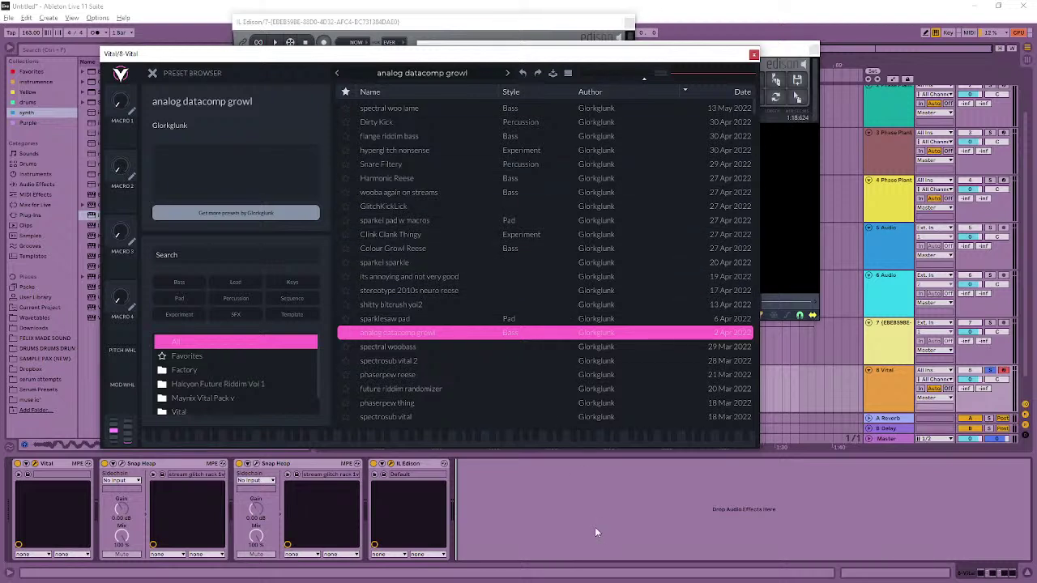
# - In the second Snap Heap, move the base points of the sixth and seventh Remap curves outward, turning their vertical edges into ramps
pyautogui.click(257, 463)
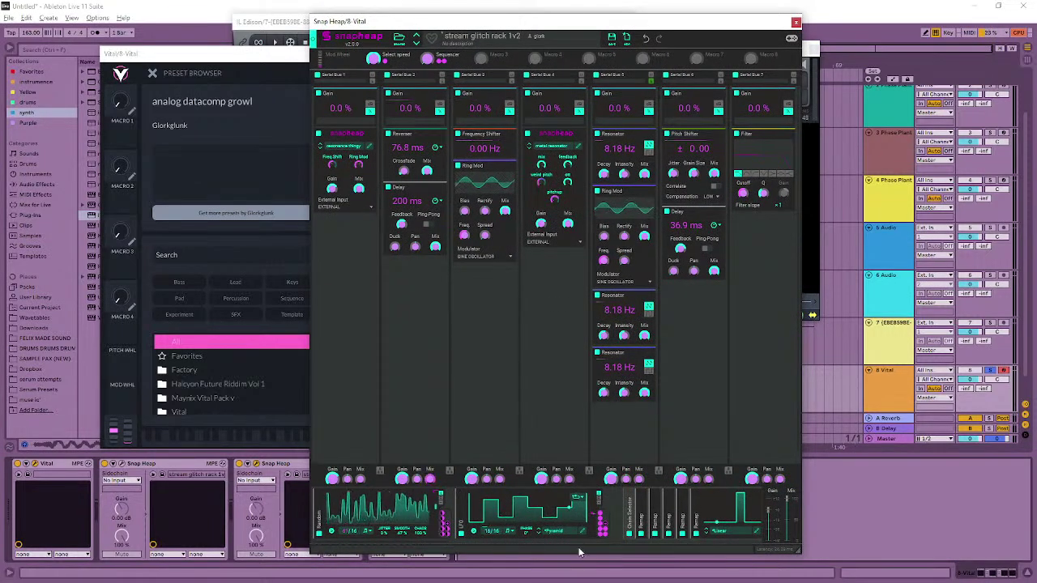
pyautogui.hscroll(3, 463, 546)
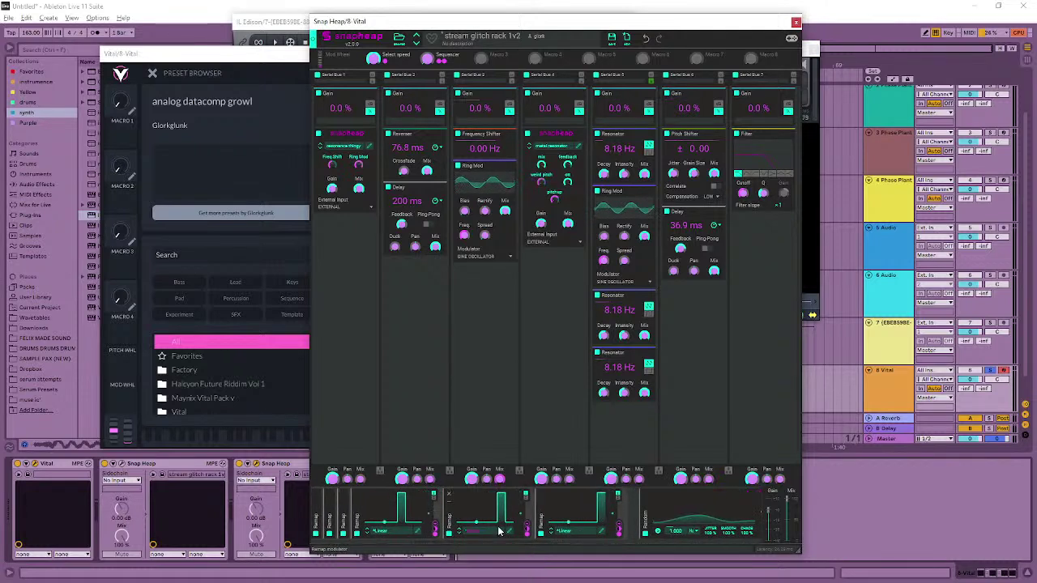
pyautogui.click(508, 536)
pyautogui.moveTo(557, 372); pyautogui.dragTo(589, 374)
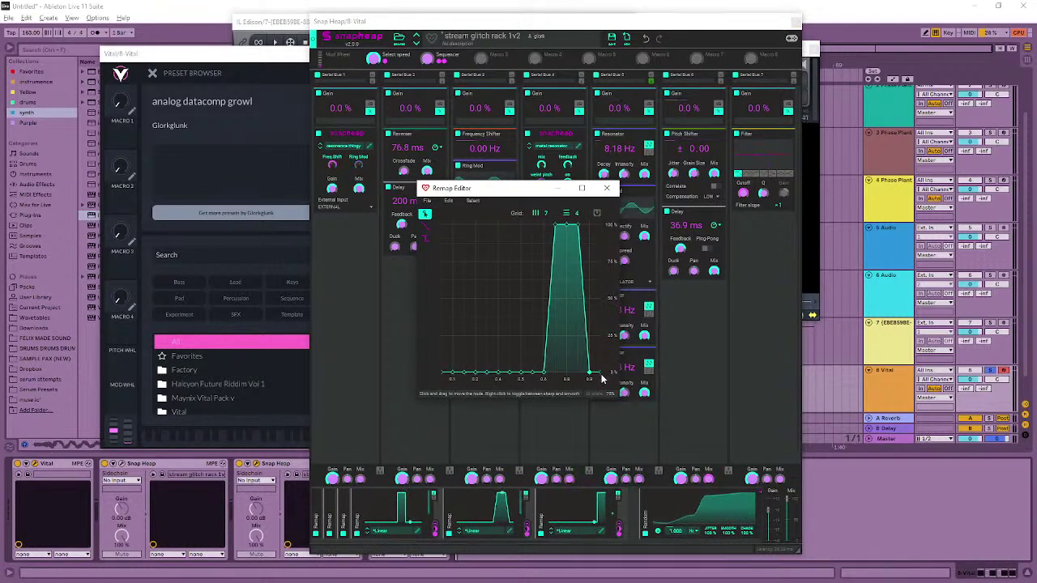
pyautogui.click(603, 535)
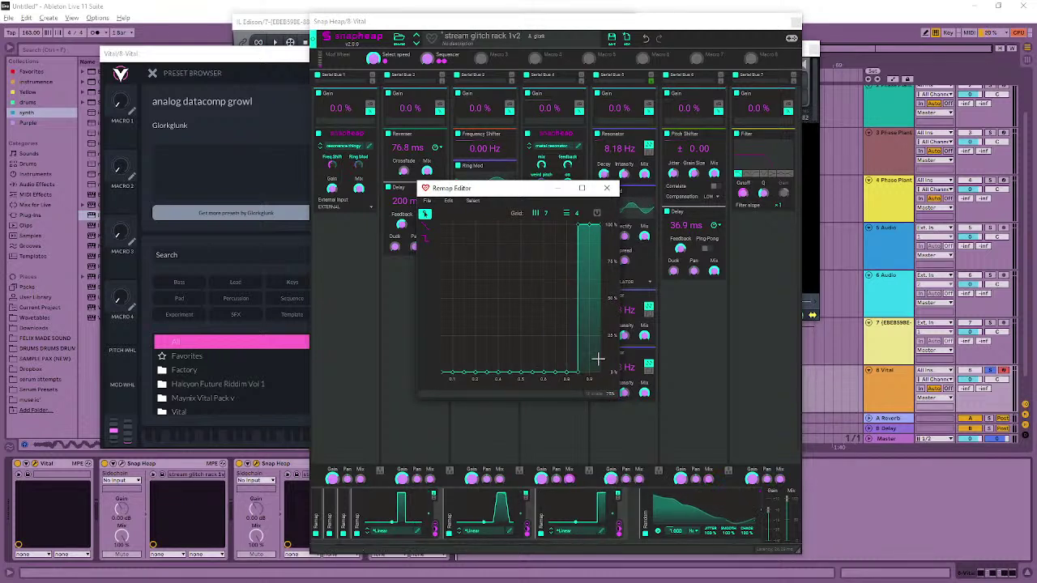
pyautogui.moveTo(576, 375); pyautogui.dragTo(566, 374)
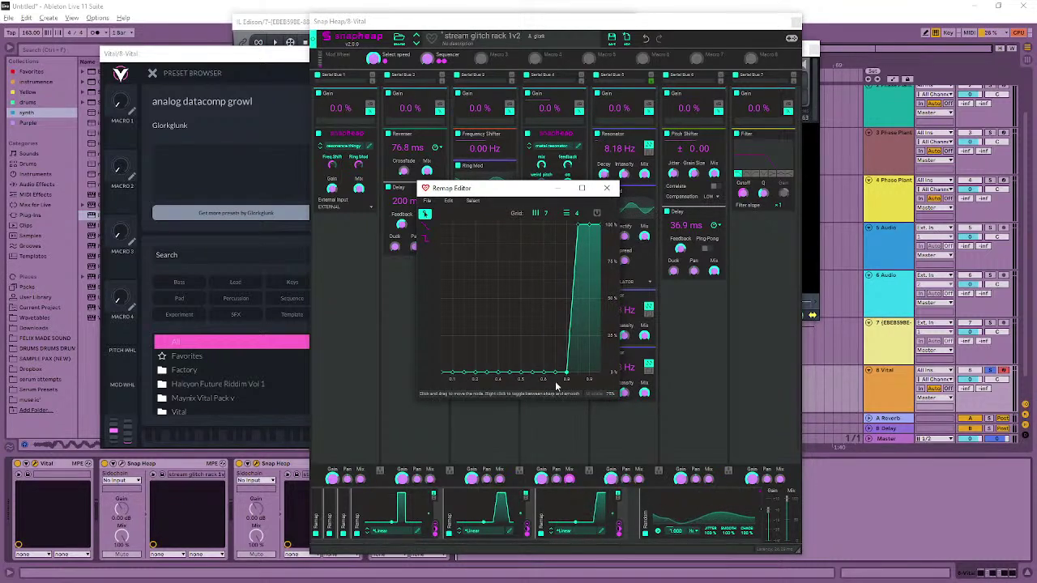
# - Widen the base of the fifth and fourth Remap curves on both sides so their pulses get sloped edges
pyautogui.click(419, 536)
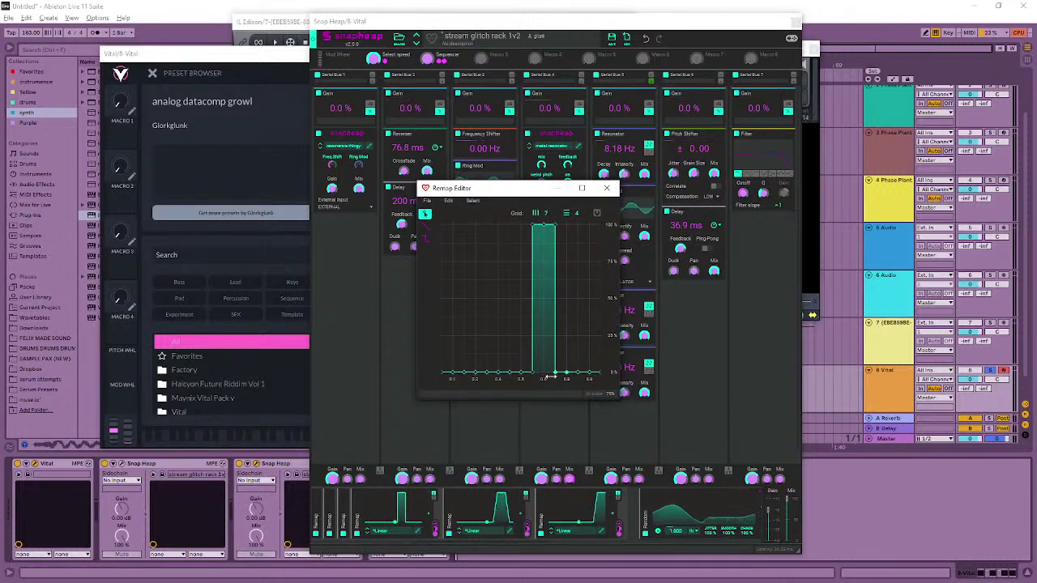
pyautogui.moveTo(557, 373); pyautogui.dragTo(501, 378)
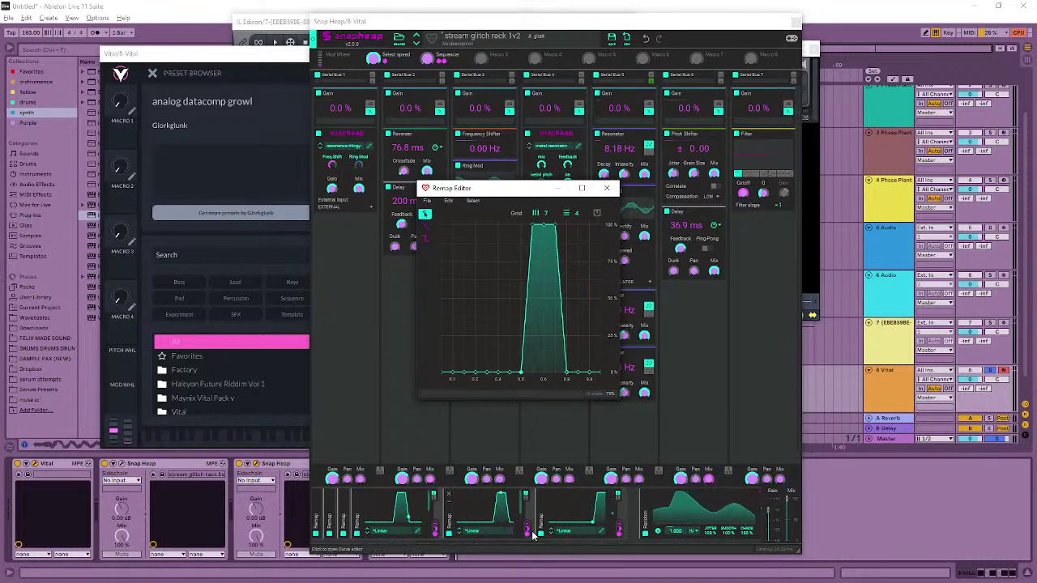
pyautogui.moveTo(491, 547); pyautogui.dragTo(451, 550)
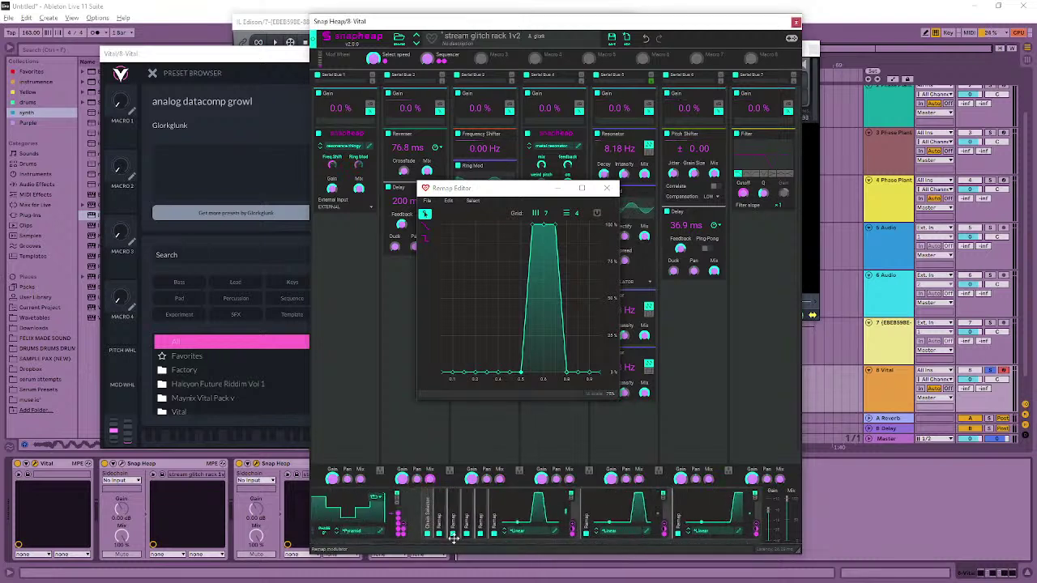
pyautogui.hscroll(1, 482, 507)
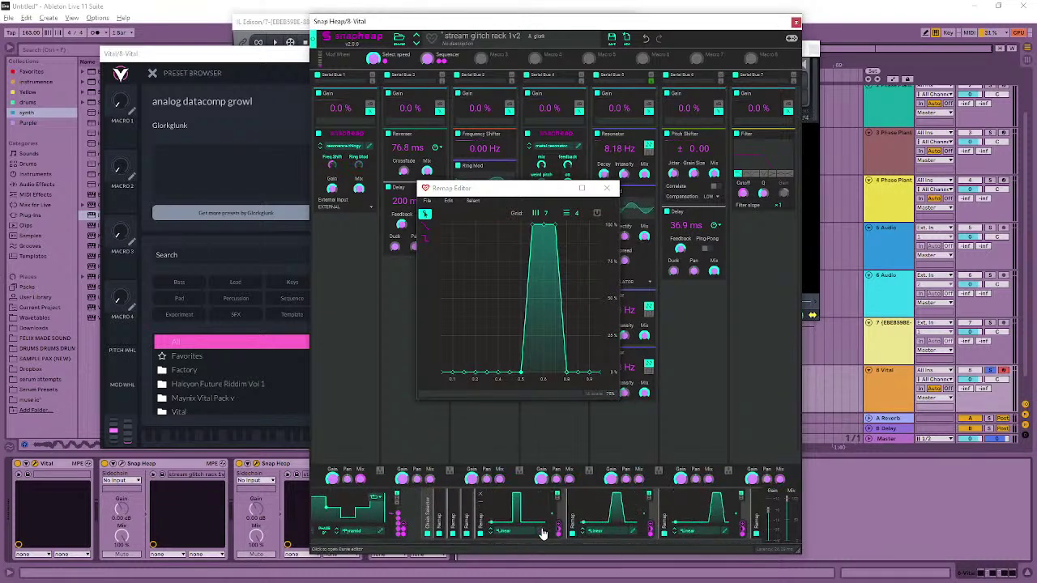
pyautogui.click(543, 534)
pyautogui.moveTo(531, 374); pyautogui.dragTo(498, 375)
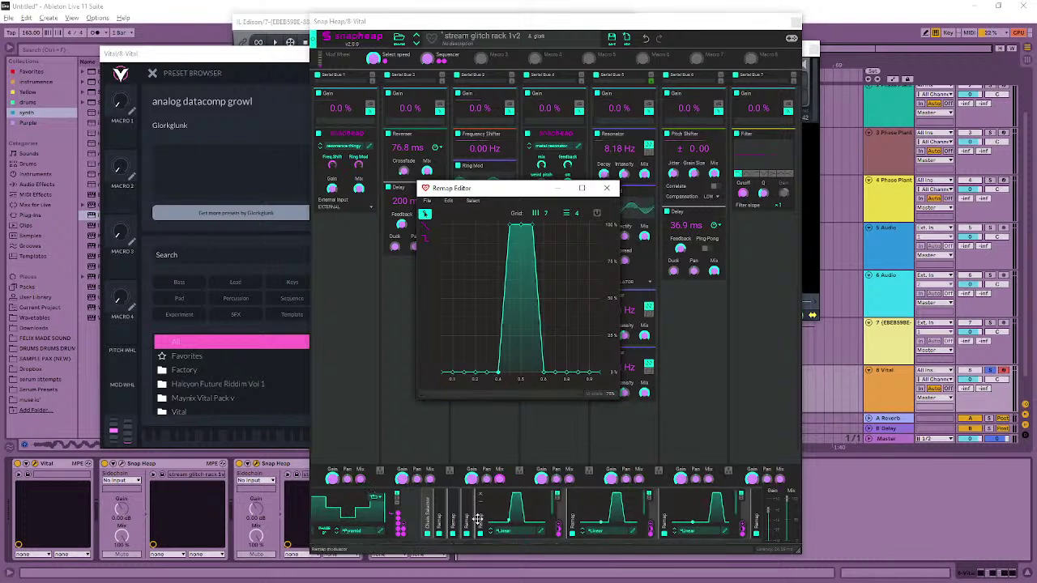
# - Expand the third Remap modulator and spread its curve's base points outward to slope both sides of the pulse
pyautogui.click(467, 502)
pyautogui.hscroll(1, 512, 527)
pyautogui.click(531, 537)
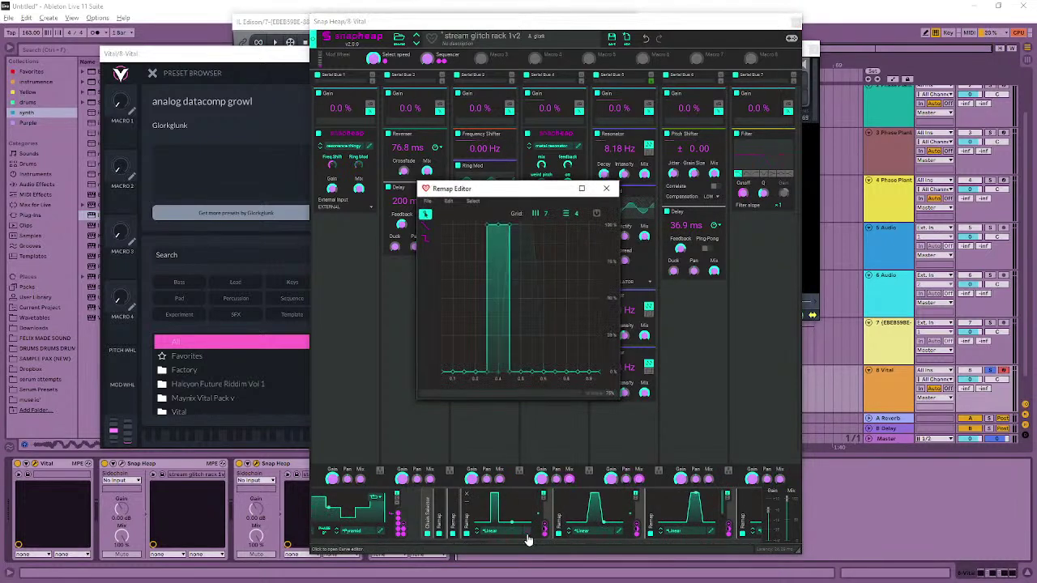
pyautogui.moveTo(509, 374); pyautogui.dragTo(521, 374)
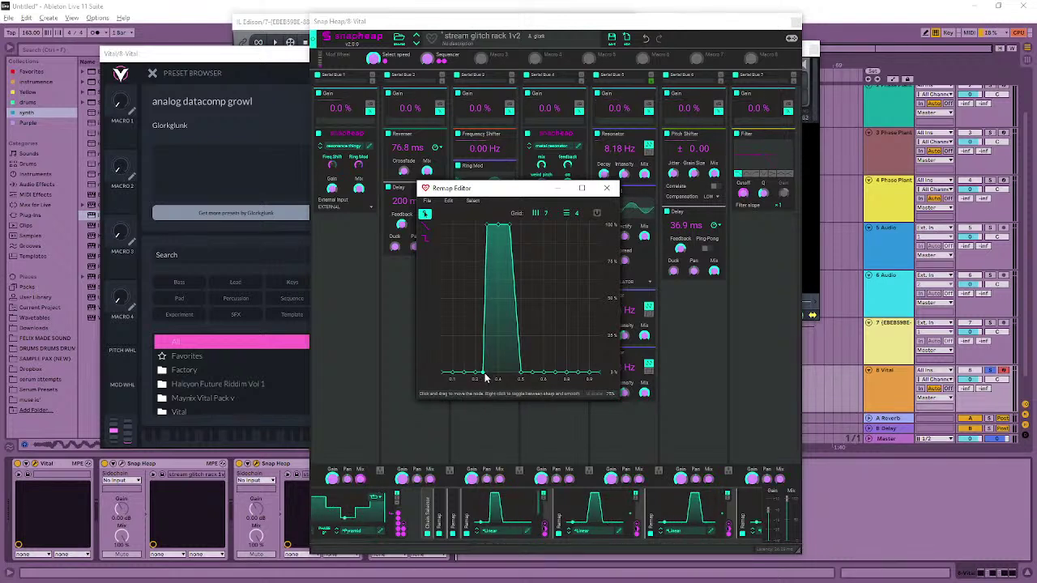
pyautogui.moveTo(482, 377); pyautogui.dragTo(476, 374)
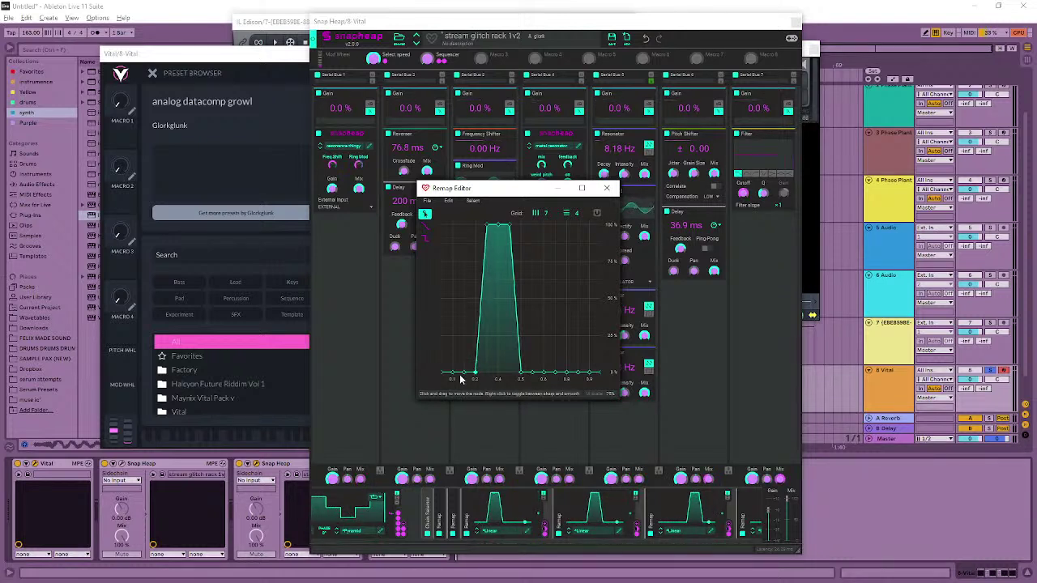
# - Expand the second and first Remap modulators and slope their curves, both edges of the second and the falling edge of the first
pyautogui.click(453, 496)
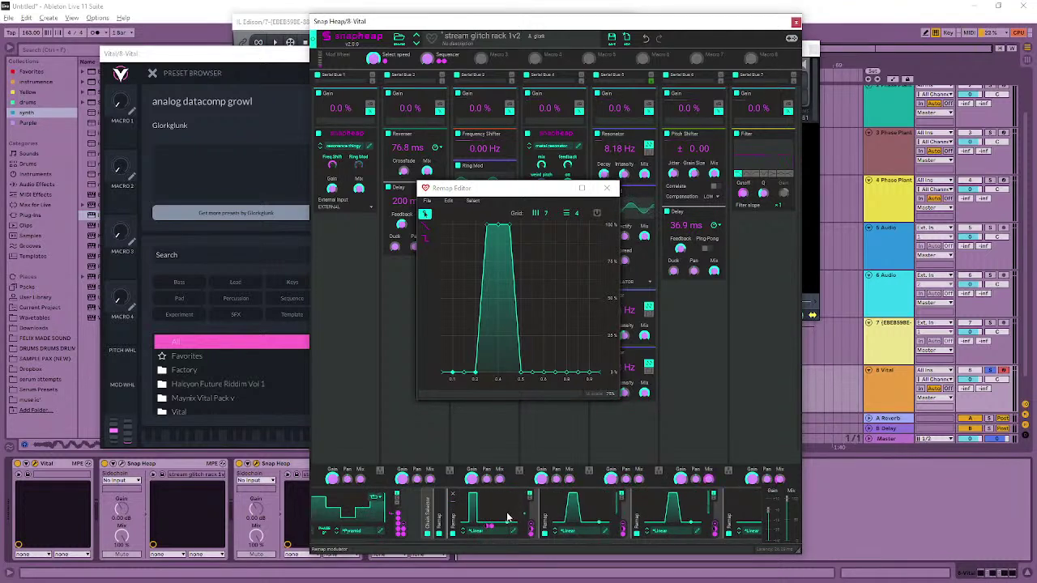
pyautogui.click(515, 538)
pyautogui.moveTo(488, 375); pyautogui.dragTo(439, 378)
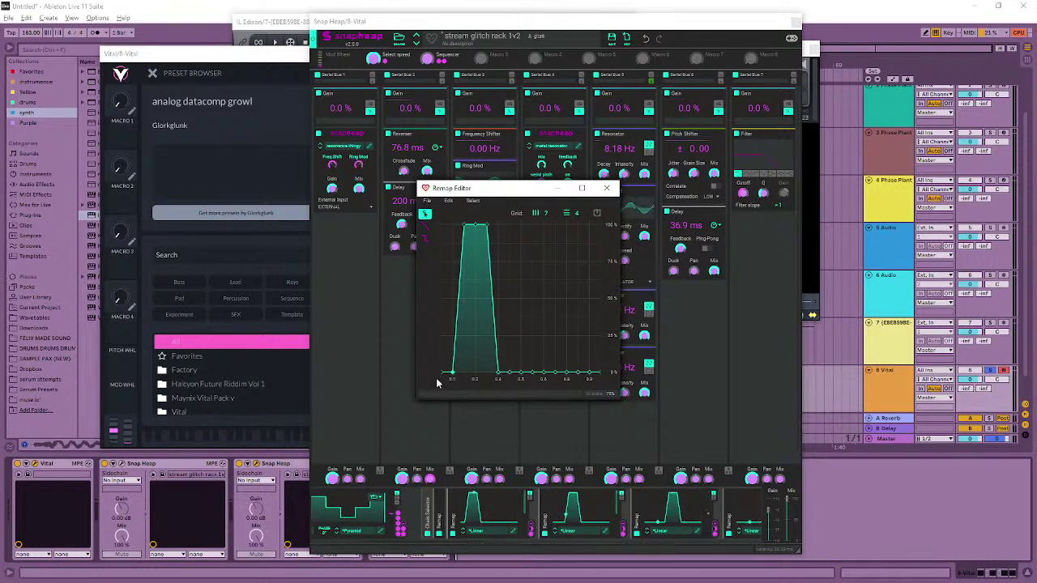
pyautogui.click(440, 504)
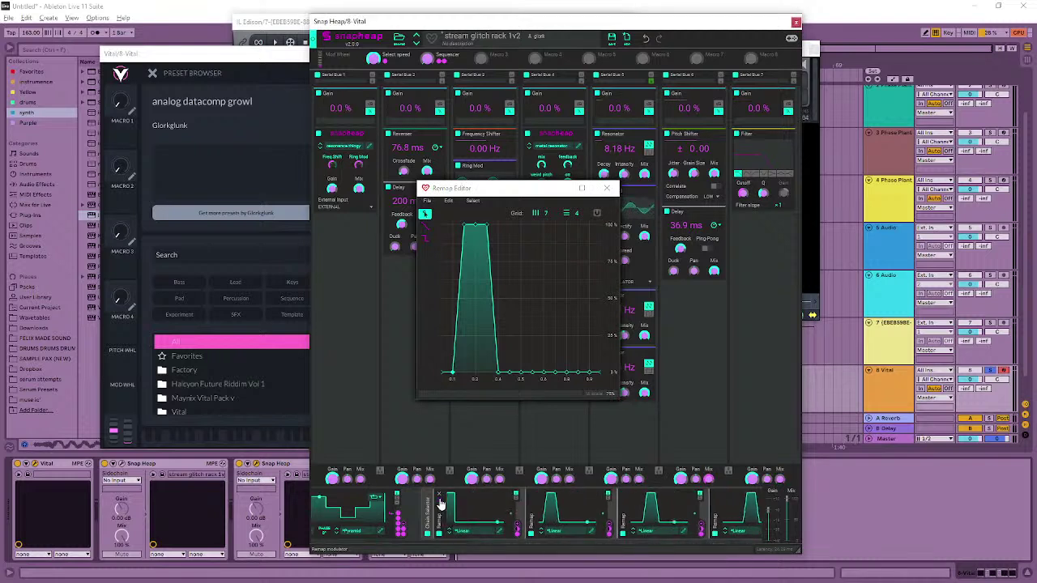
pyautogui.moveTo(498, 374)
pyautogui.mouseDown()
pyautogui.moveTo(464, 371)
pyautogui.moveTo(486, 381)
pyautogui.mouseUp()
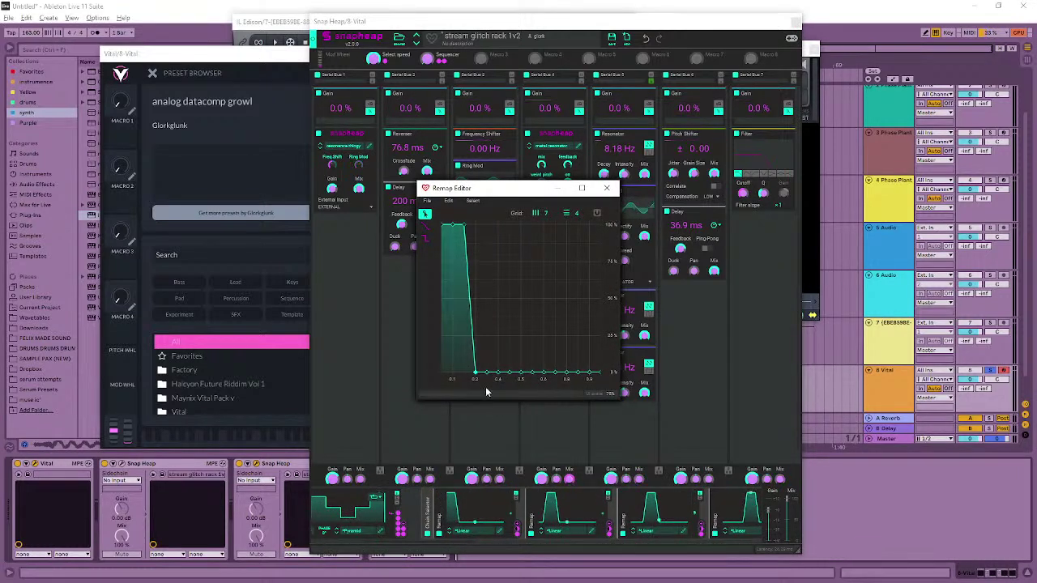
# - Return to Vital and play "analog datacomp growl" through the edited glitch rack while Edison records
pyautogui.click(557, 439)
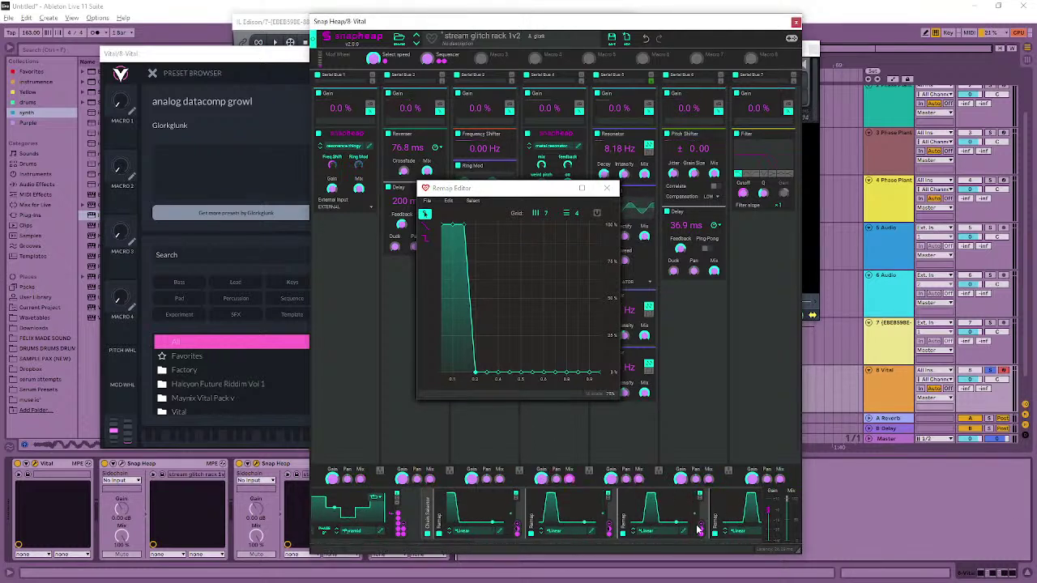
pyautogui.hscroll(-1, 486, 554)
pyautogui.moveTo(431, 557); pyautogui.dragTo(359, 558)
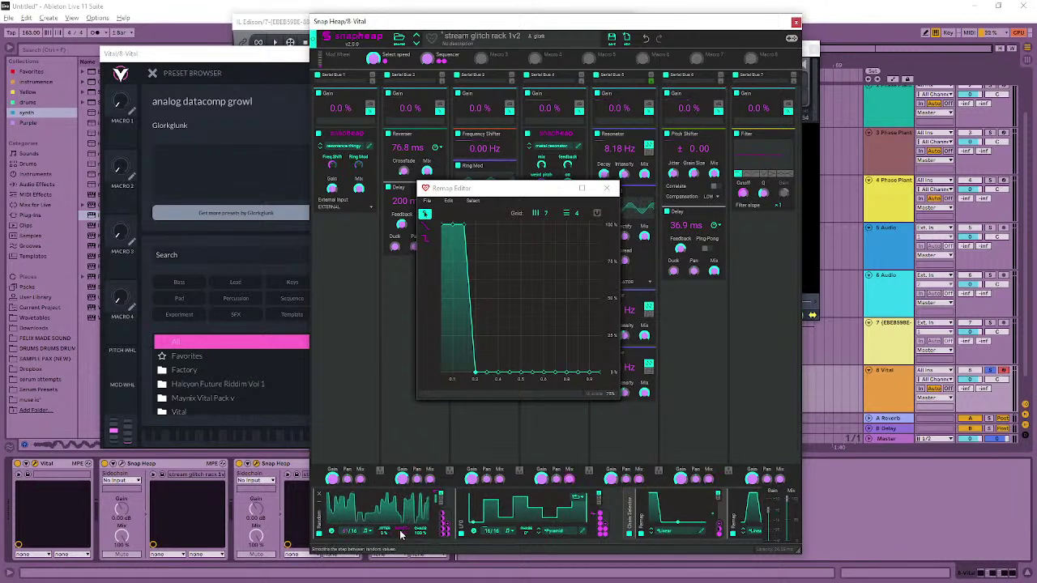
pyautogui.click(208, 58)
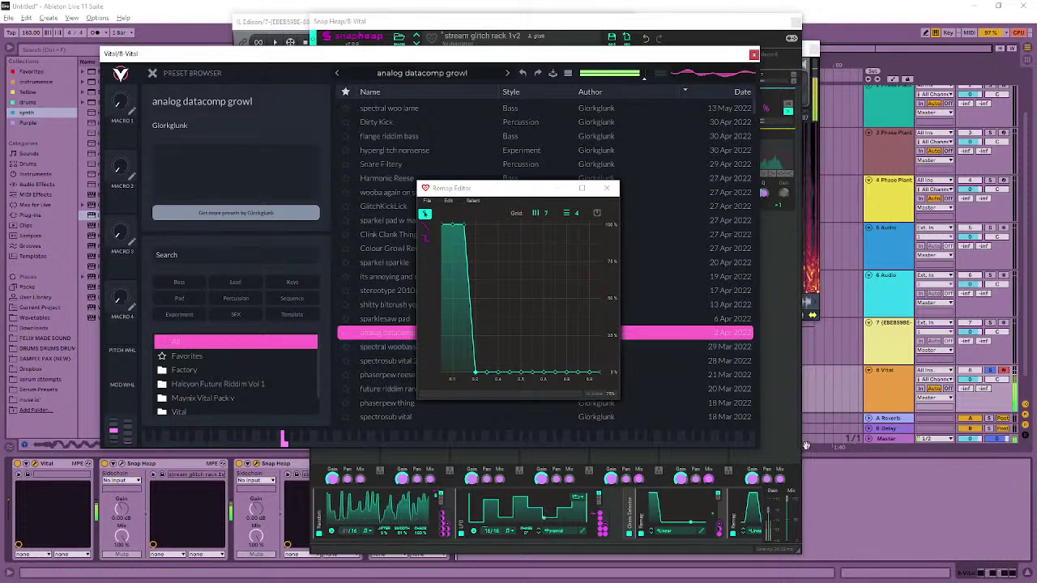
pyautogui.click(874, 517)
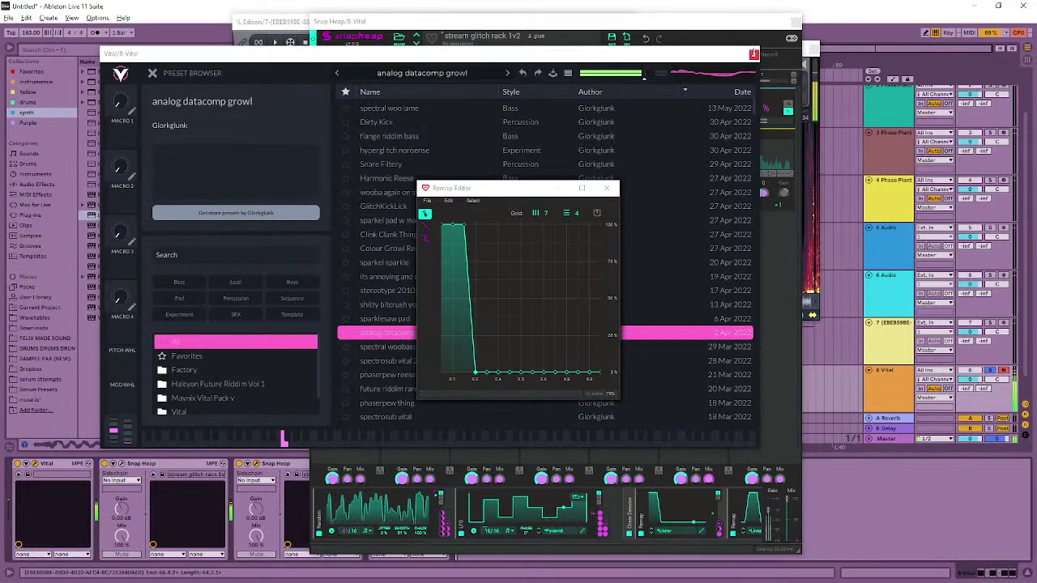
# - Close the Vital and Snap Heap windows, check the running Edison recording and reopen the second Snap Heap
pyautogui.click(873, 517)
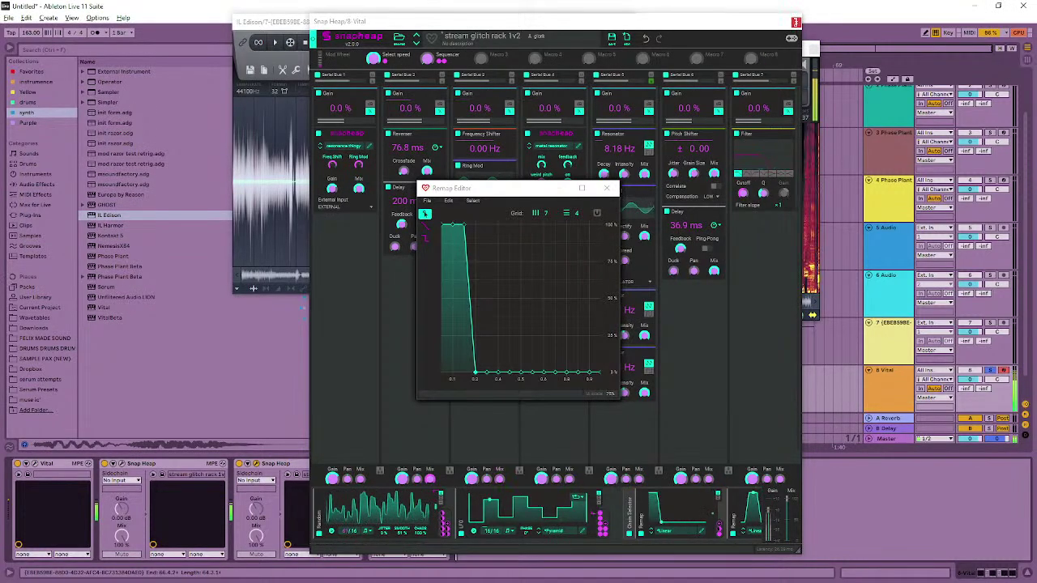
pyautogui.click(789, 22)
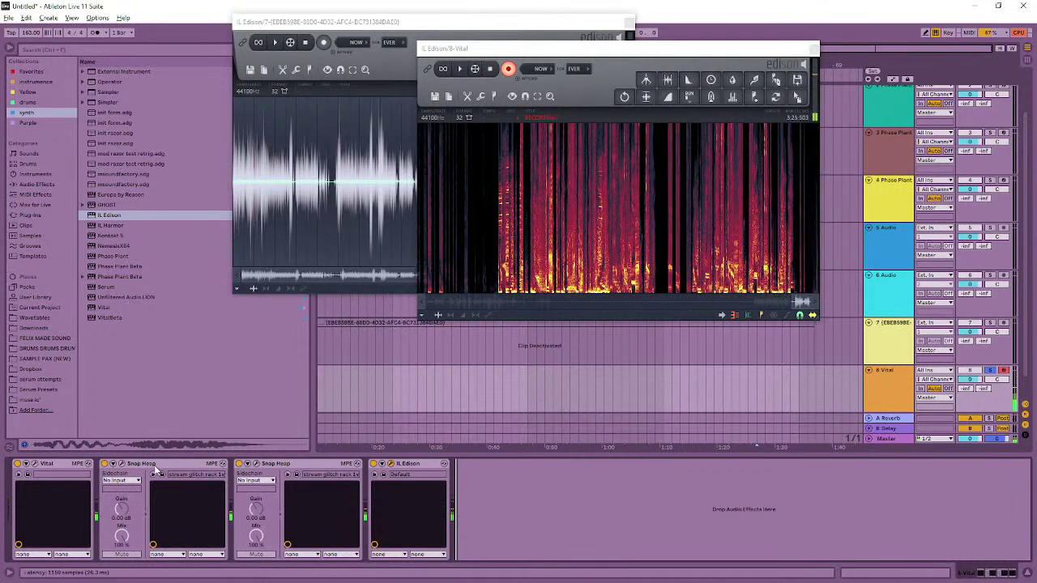
pyautogui.click(258, 465)
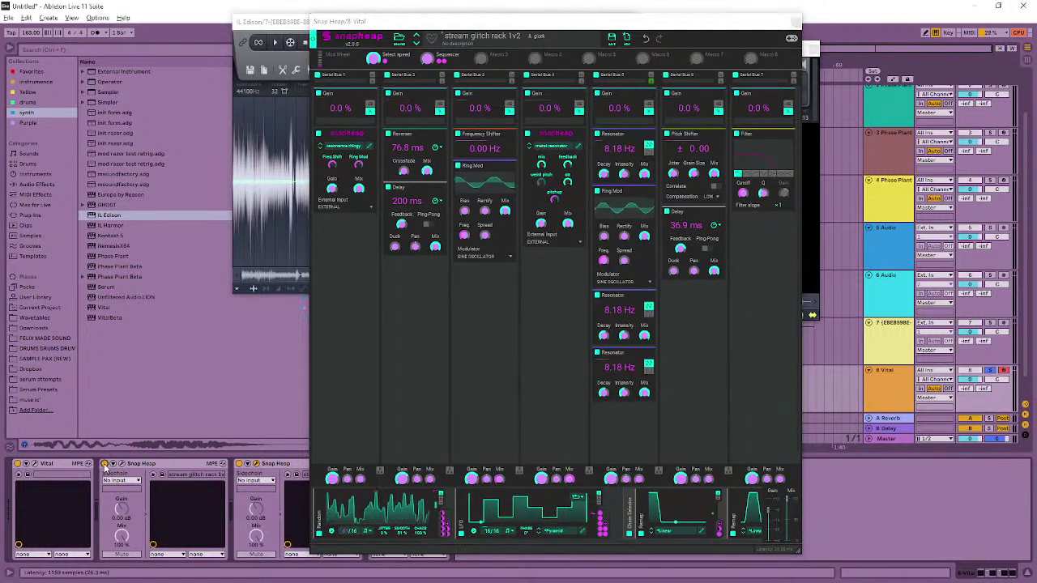
# - Play Vital's "analog datacomp growl" through the second Snap Heap's "stream glitch rack 1v2" while Edison keeps recording
pyautogui.click(259, 470)
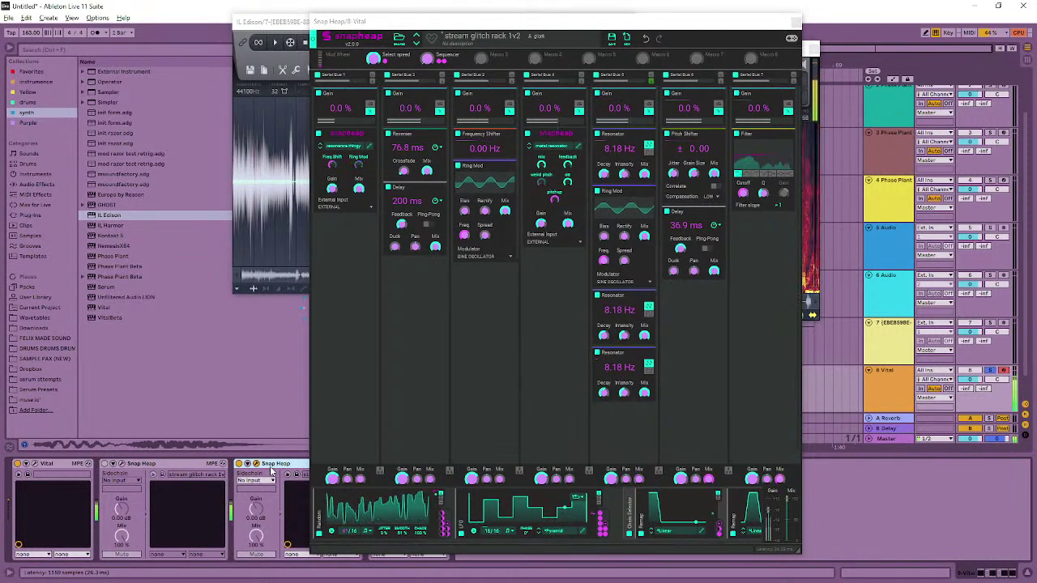
pyautogui.click(36, 466)
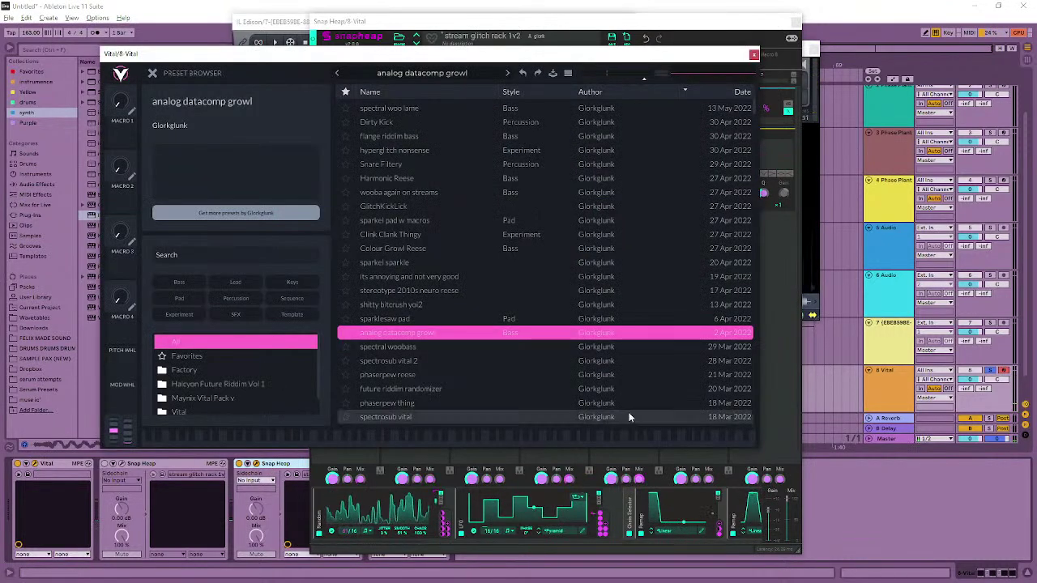
pyautogui.click(773, 316)
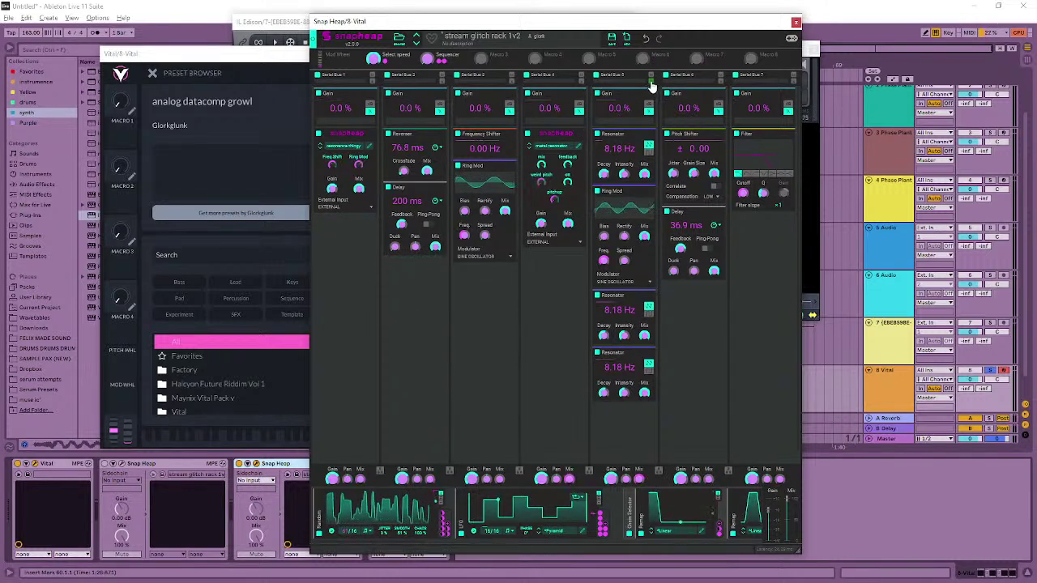
pyautogui.click(851, 504)
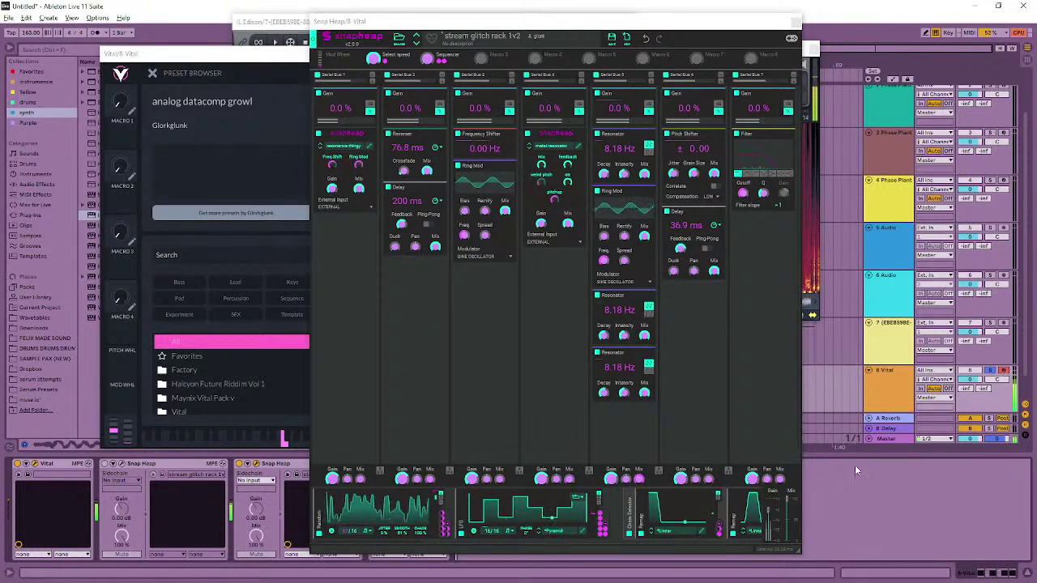
pyautogui.click(795, 67)
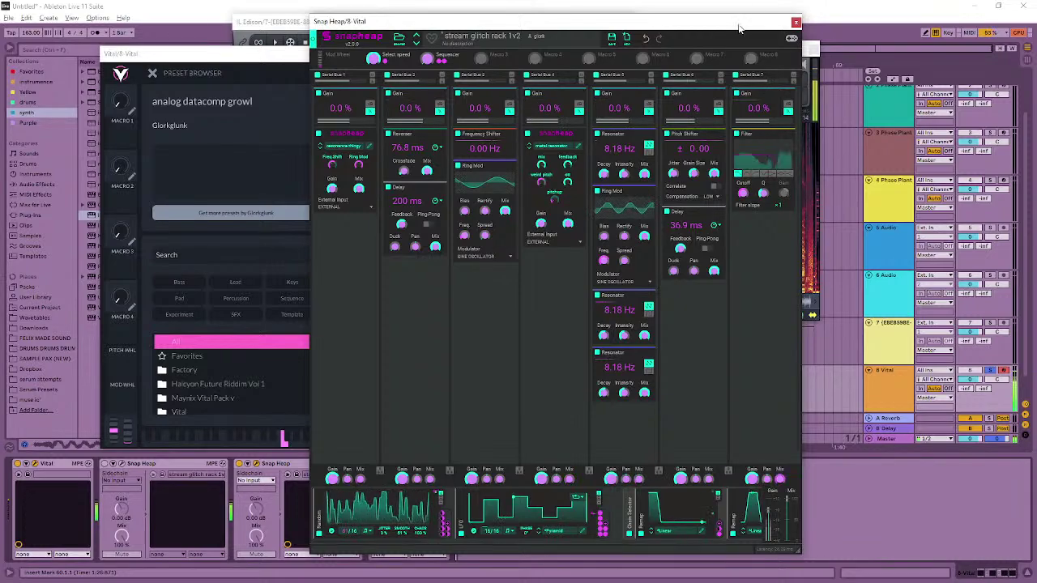
# - Move the Snap Heap and Edison windows apart and record more playing while working with the rack's "Select speed" macro
pyautogui.moveTo(559, 21); pyautogui.dragTo(375, 18)
pyautogui.moveTo(808, 61); pyautogui.dragTo(847, 171)
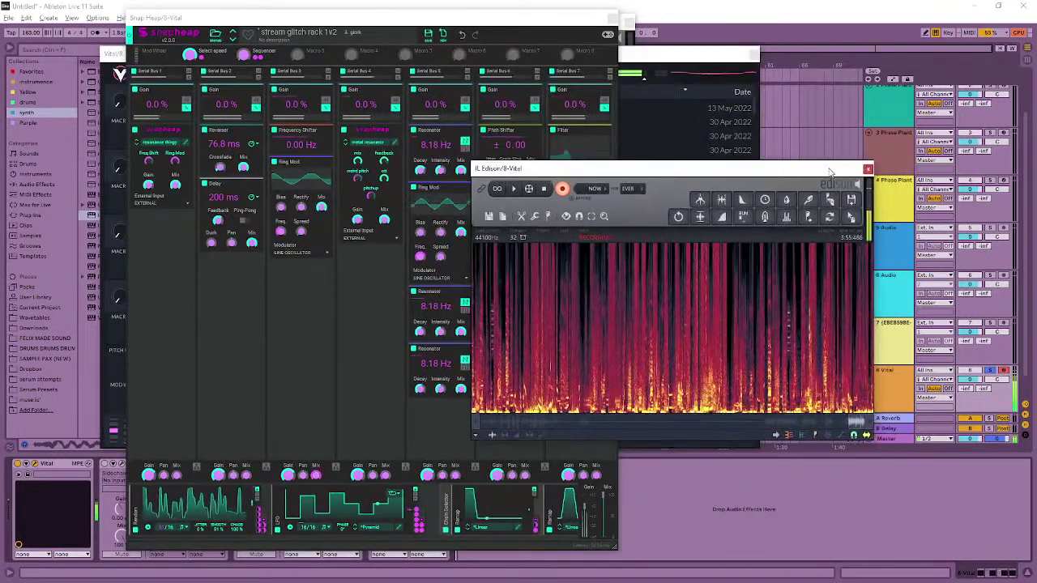
pyautogui.click(838, 507)
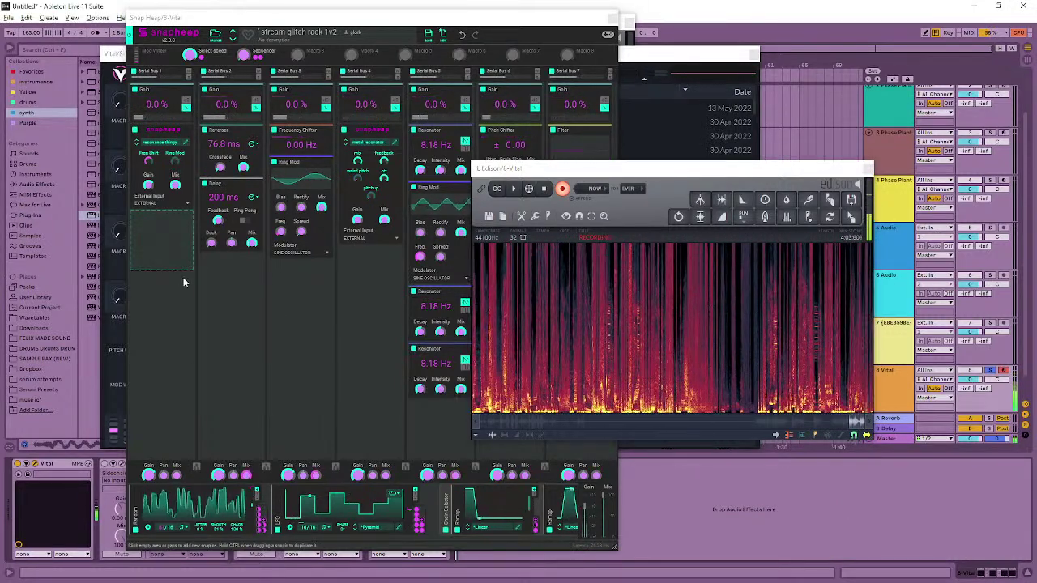
pyautogui.click(203, 54)
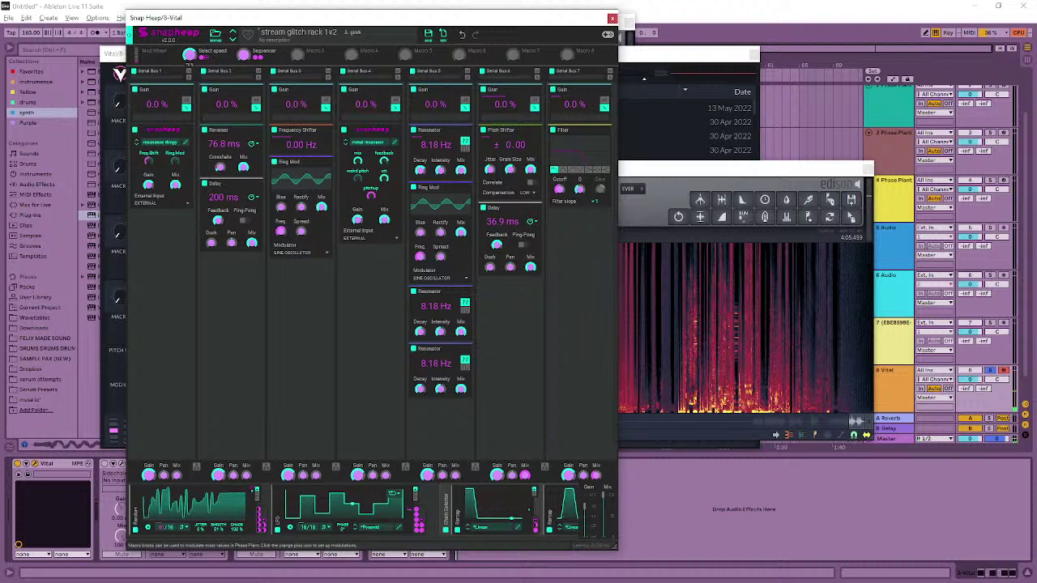
pyautogui.click(721, 516)
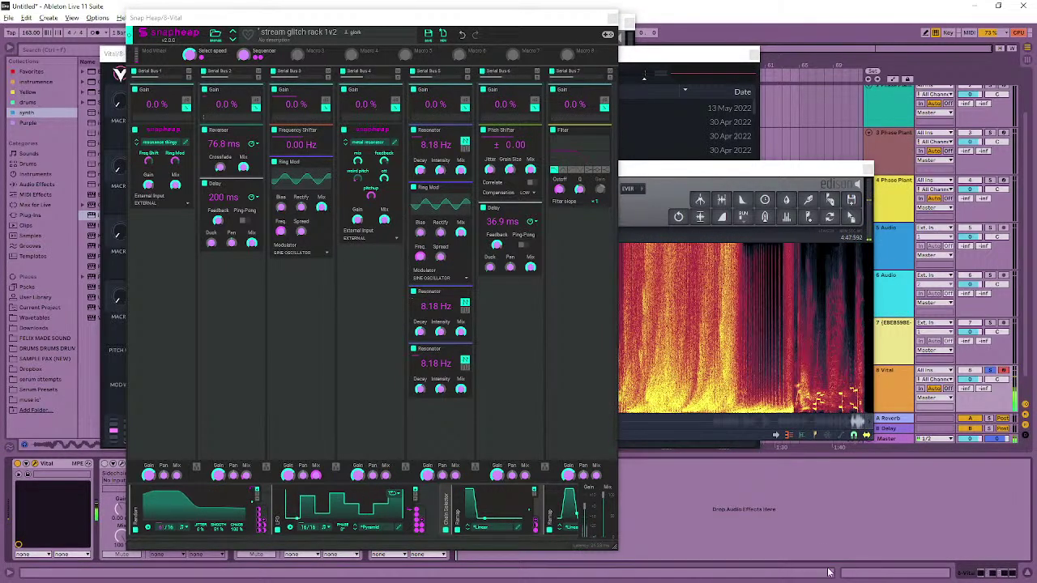
# - Select the latest recorded passage in Edison, up to the end of the take, and inspect its spectrogram closely
pyautogui.moveTo(681, 168); pyautogui.dragTo(549, 261)
pyautogui.moveTo(719, 462); pyautogui.dragTo(825, 465)
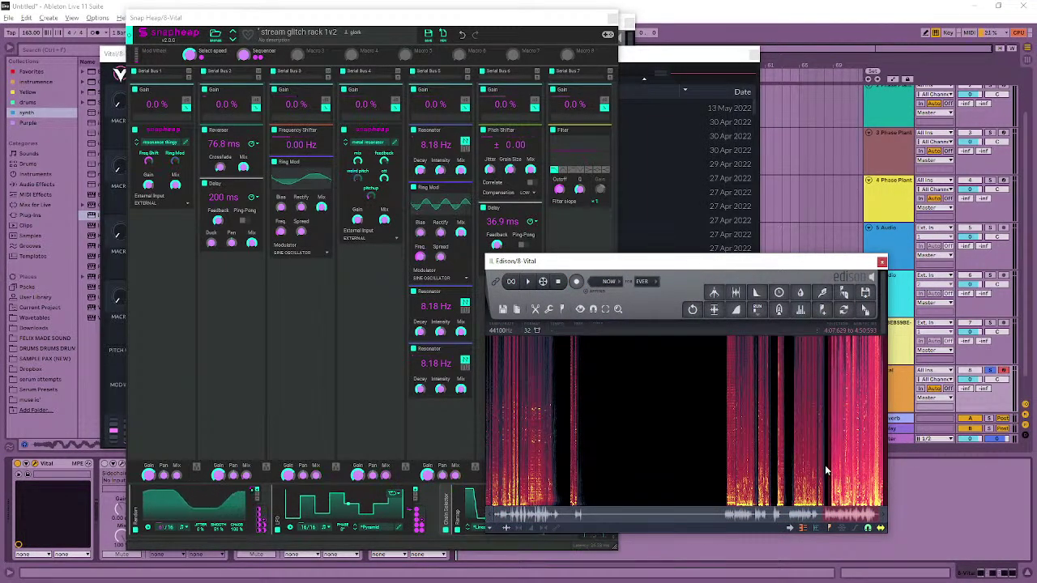
pyautogui.scroll(3, 824, 466)
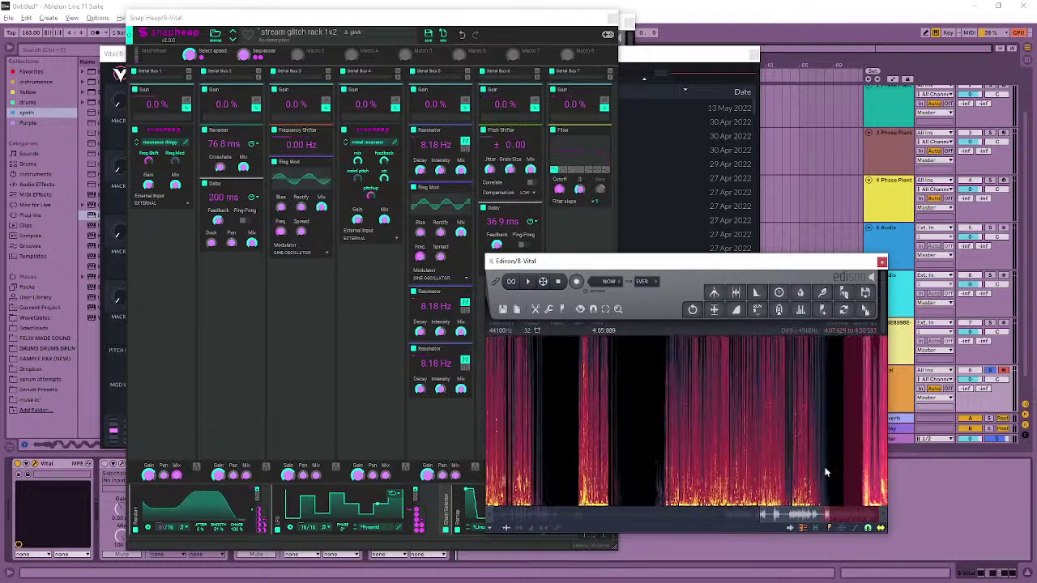
pyautogui.scroll(2, 852, 466)
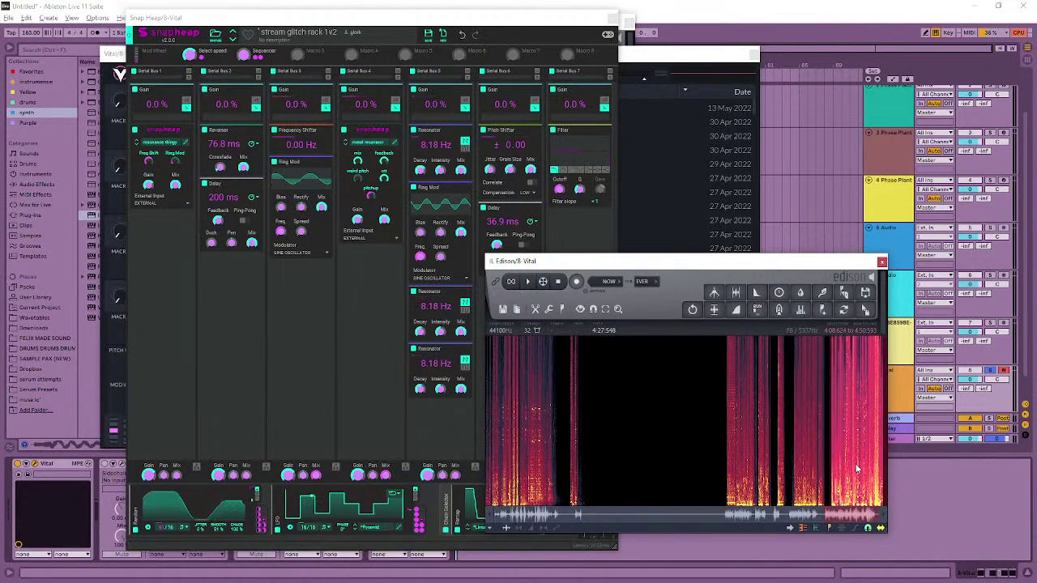
pyautogui.scroll(2, 874, 476)
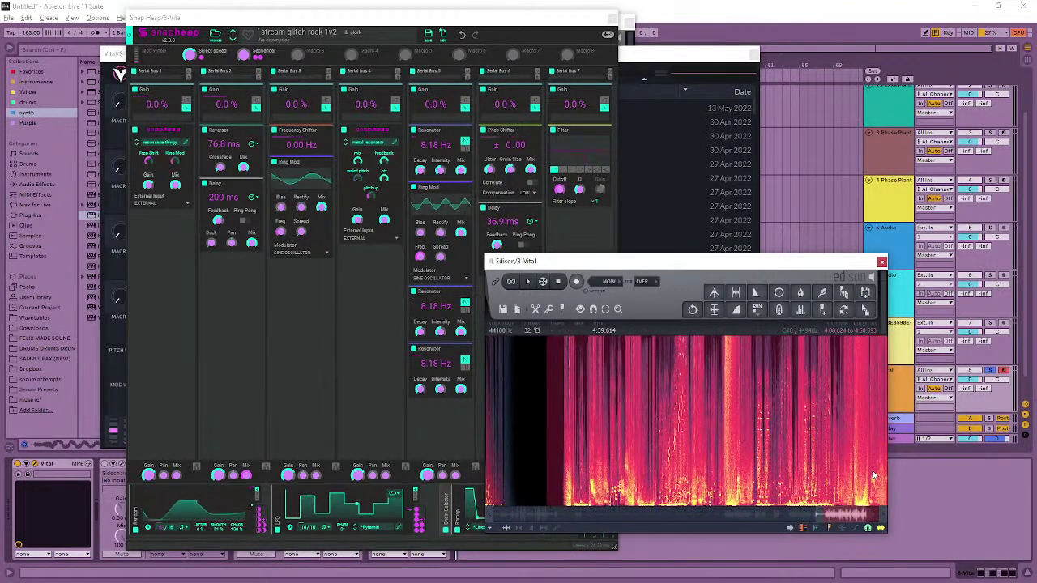
pyautogui.scroll(1, 873, 476)
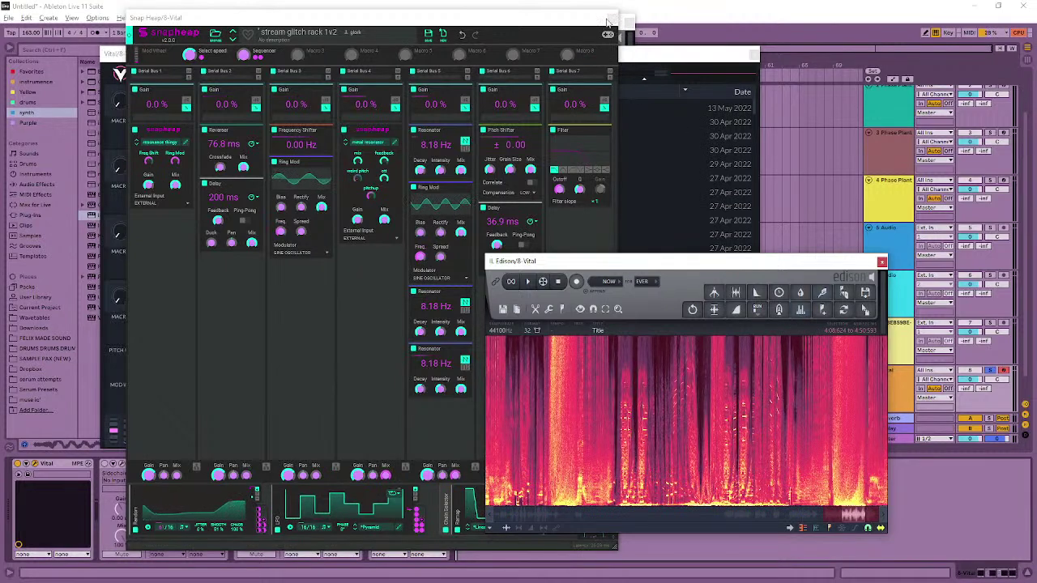
# - Close the Snap Heap and Vital windows and move the Edison window clear of the device chain
pyautogui.click(611, 24)
pyautogui.click(628, 23)
pyautogui.click(754, 54)
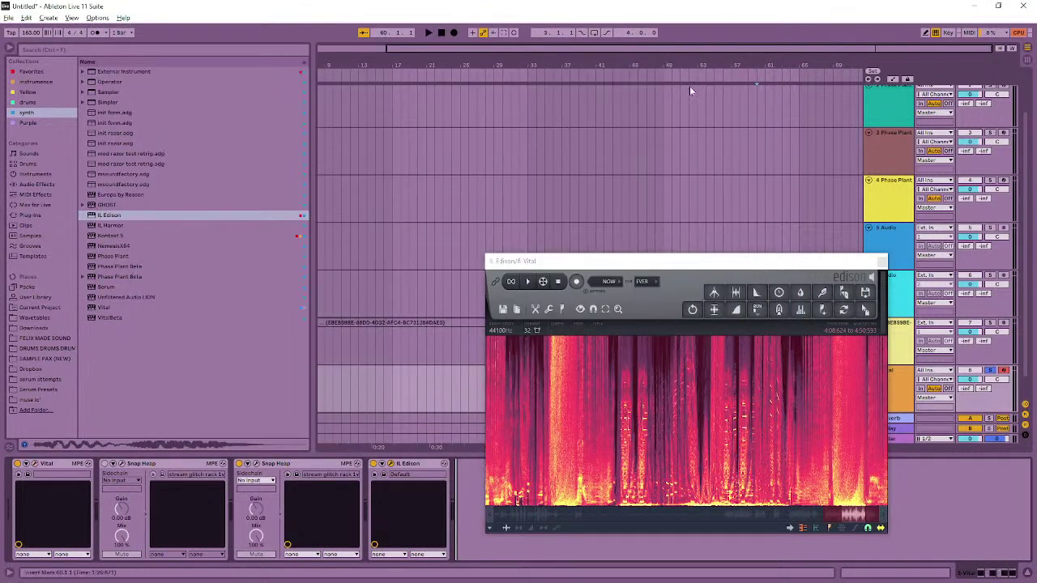
pyautogui.moveTo(519, 259); pyautogui.dragTo(347, 86)
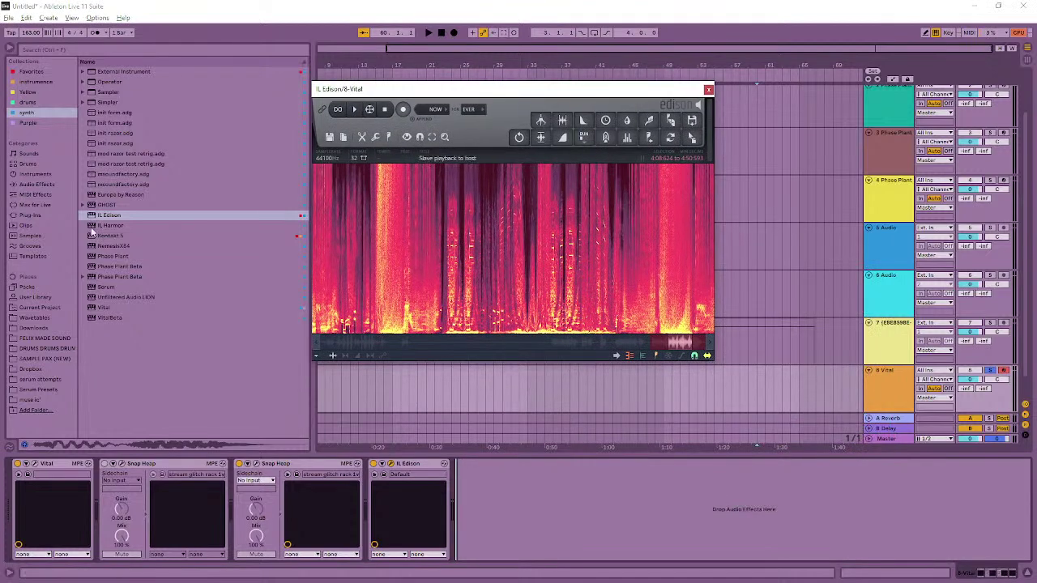
# - Insert a Glue Compressor from the Favorites collection between the second Snap Heap and Edison on the Vital track
pyautogui.click(31, 72)
pyautogui.scroll(-5, 129, 254)
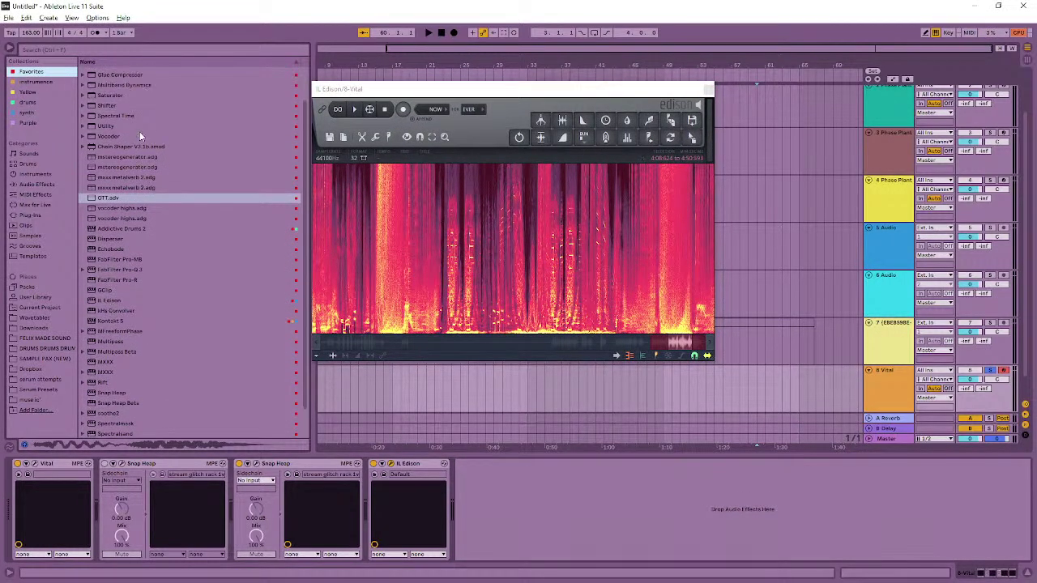
pyautogui.scroll(3, 121, 110)
pyautogui.moveTo(118, 113); pyautogui.dragTo(391, 513)
# - Start a new Edison recording and reopen Vital to play "analog datacomp growl" through the chain with the Glue Compressor
pyautogui.click(403, 110)
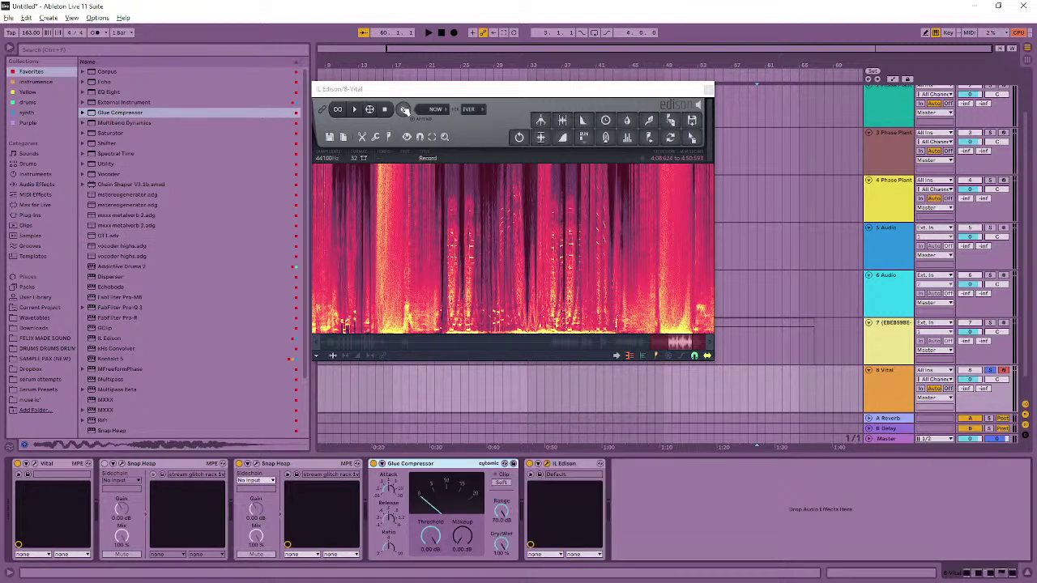
pyautogui.click(35, 465)
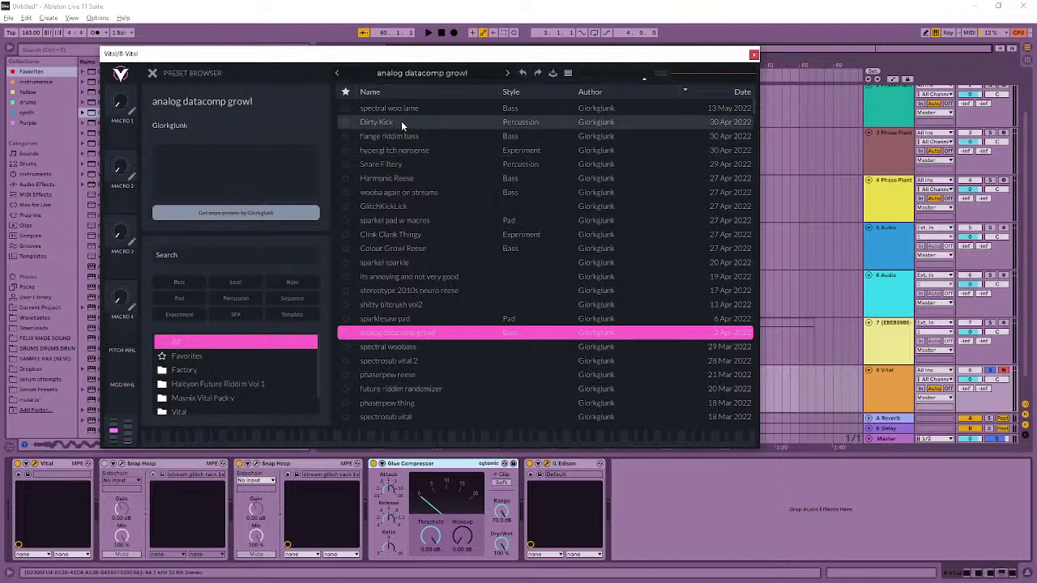
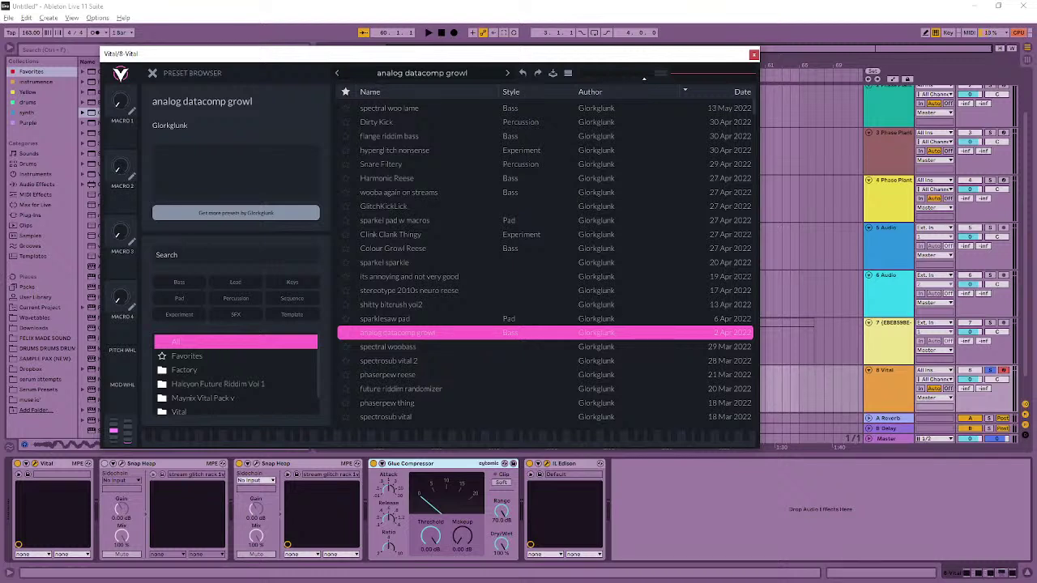
pyautogui.click(642, 490)
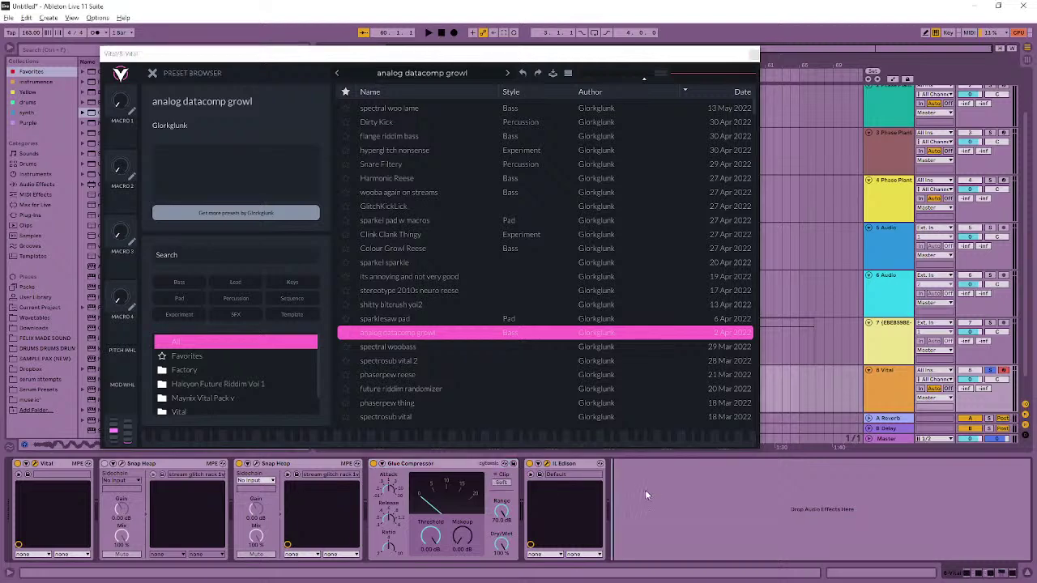
# - Open the second Snap Heap's plug-in window and move it clear of Vital's preset list
pyautogui.click(255, 464)
pyautogui.click(702, 518)
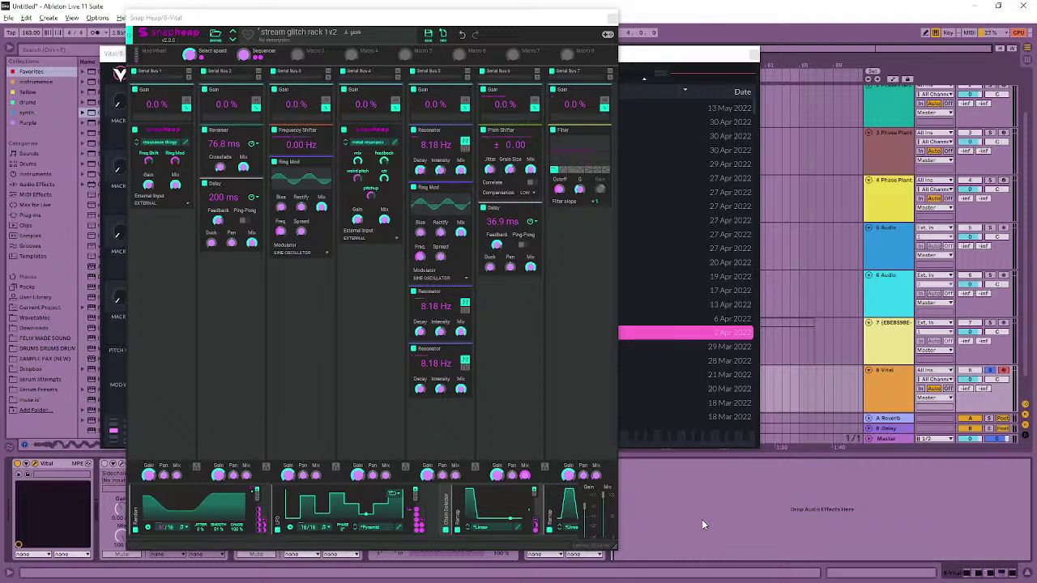
pyautogui.moveTo(589, 20); pyautogui.dragTo(1036, 5)
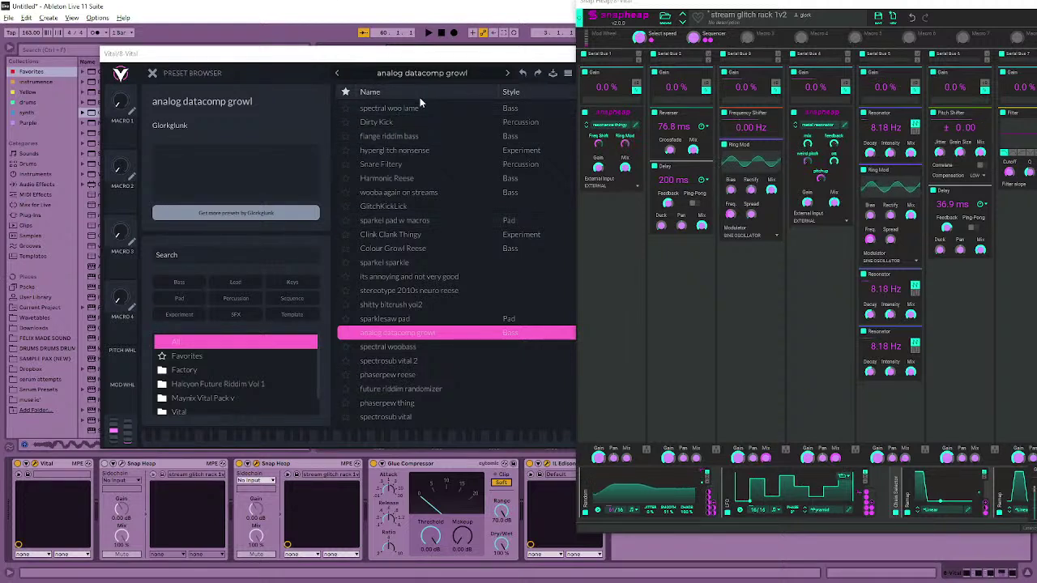
# - Load the gensines preset in Vital and audition it in a lower and a higher octave
pyautogui.scroll(-3, 462, 372)
pyautogui.scroll(-3, 460, 348)
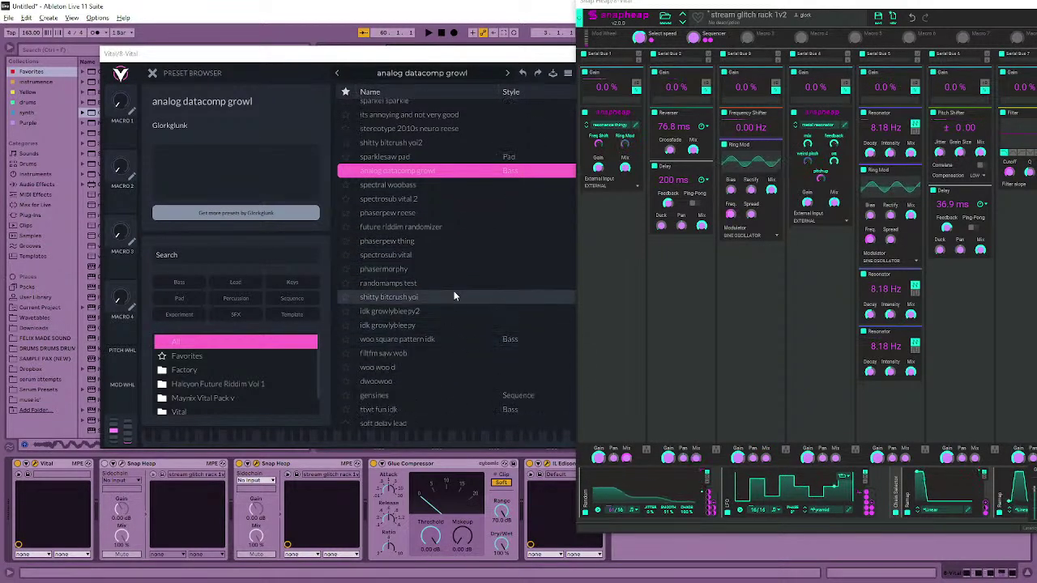
pyautogui.scroll(-3, 442, 304)
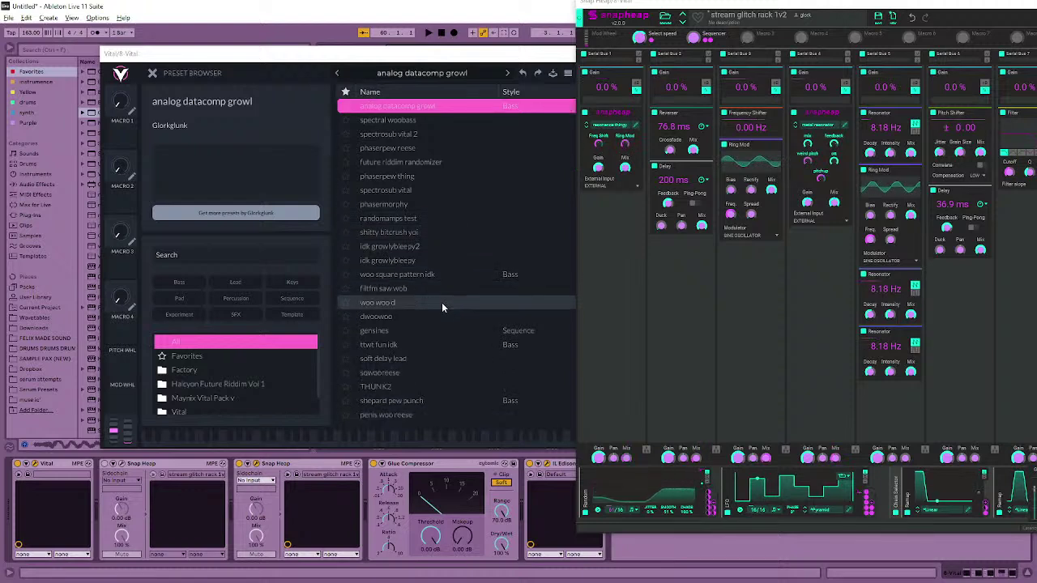
pyautogui.scroll(-1, 442, 302)
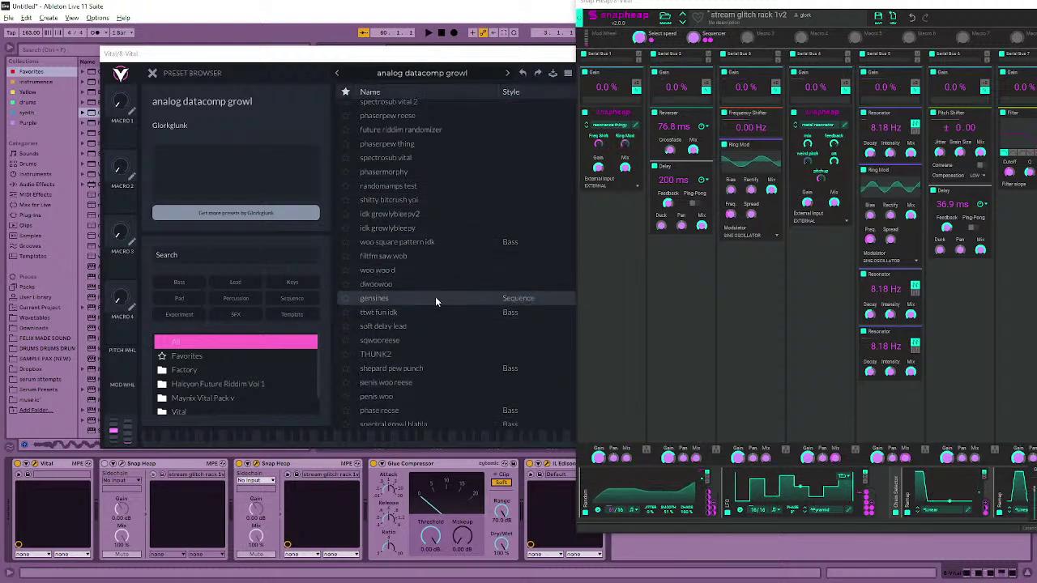
pyautogui.scroll(-1, 438, 294)
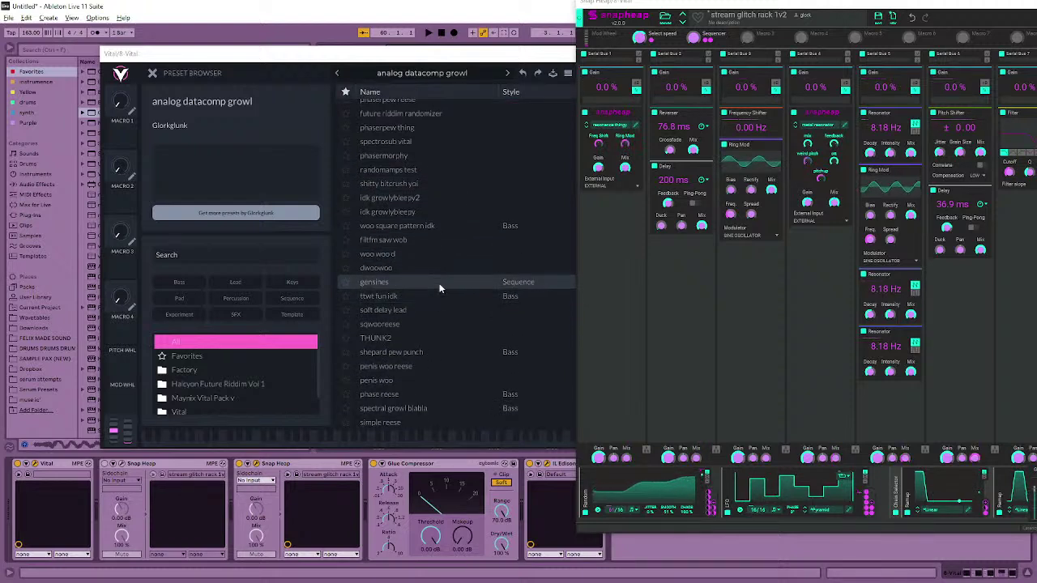
pyautogui.click(440, 288)
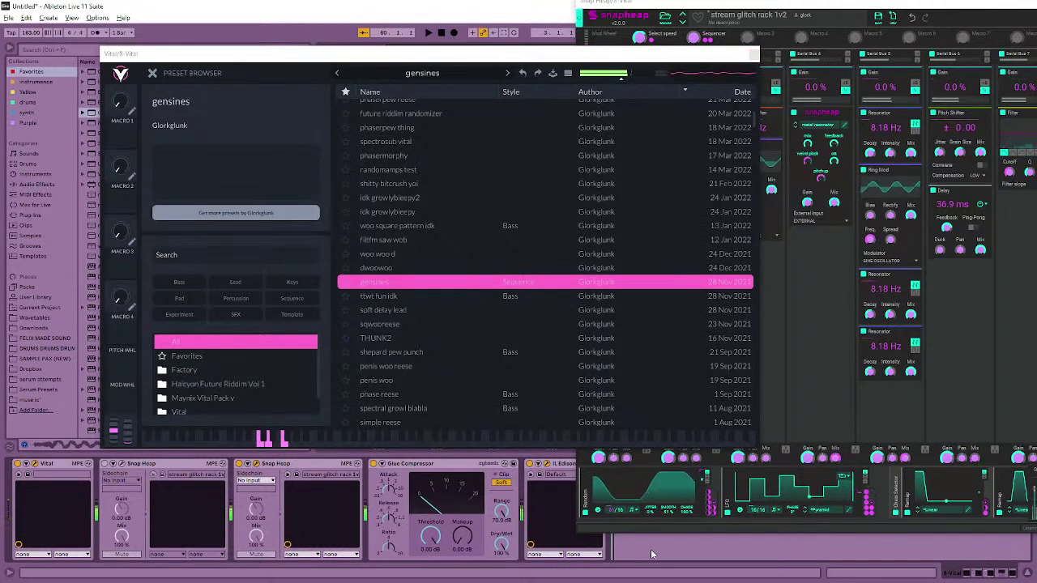
pyautogui.press('z')
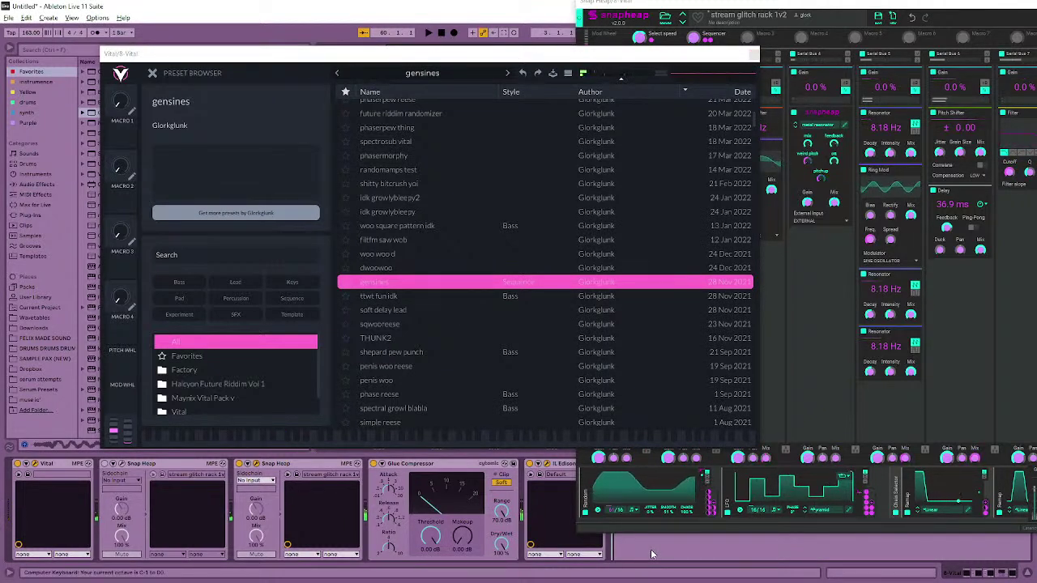
pyautogui.press('a')
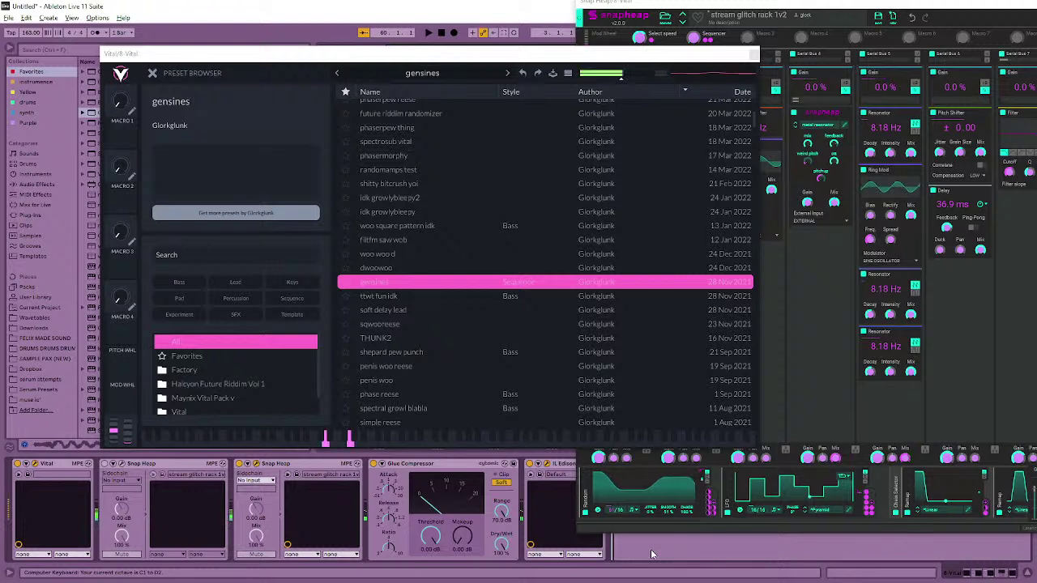
# - Close Vital's window and record notes played through the effect chain in Edison, moving its window clear of Snap Heap
pyautogui.click(753, 55)
pyautogui.moveTo(454, 87); pyautogui.dragTo(301, 100)
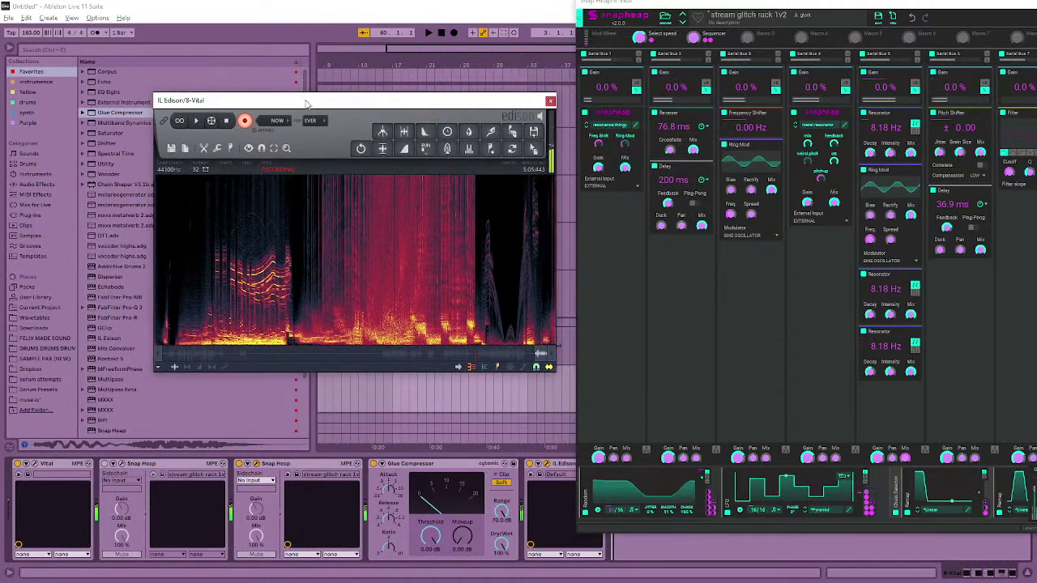
pyautogui.click(452, 465)
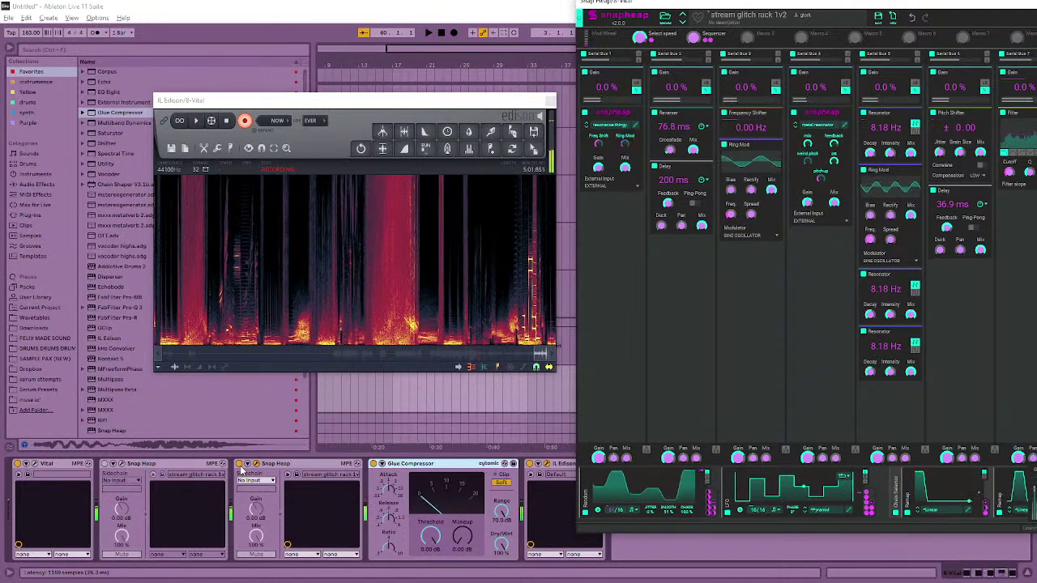
pyautogui.click(308, 467)
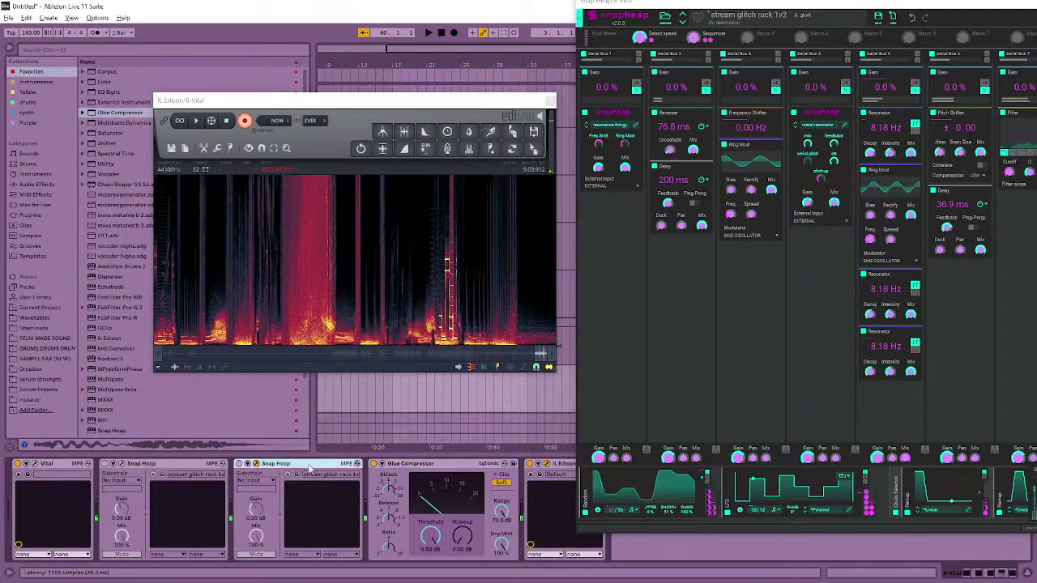
pyautogui.click(465, 466)
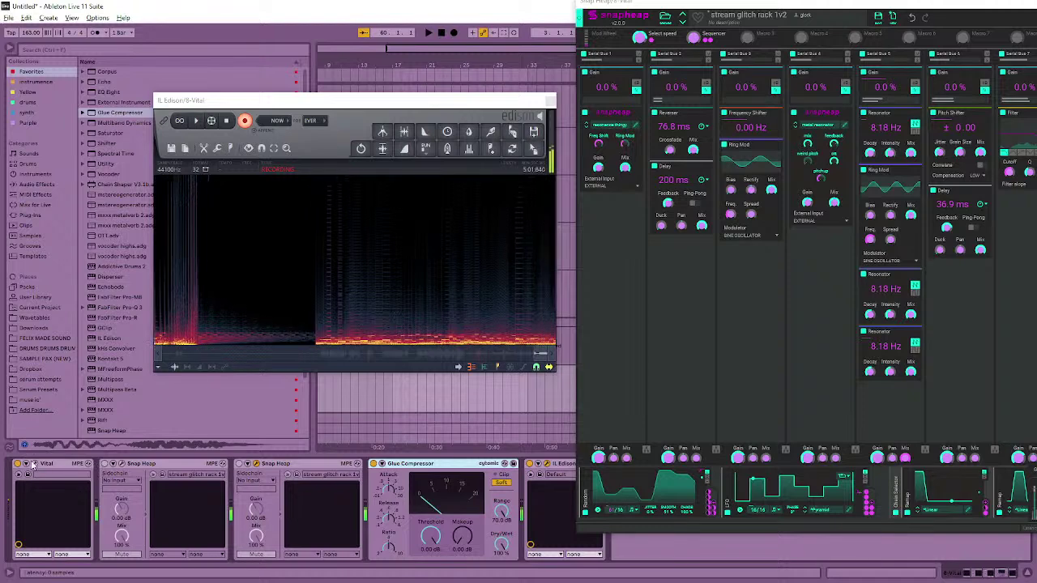
# - Show Vital's voice controls, assign Macro 1 to oscillator 2's pitch and sweep the macro while playing notes
pyautogui.click(35, 464)
pyautogui.click(152, 73)
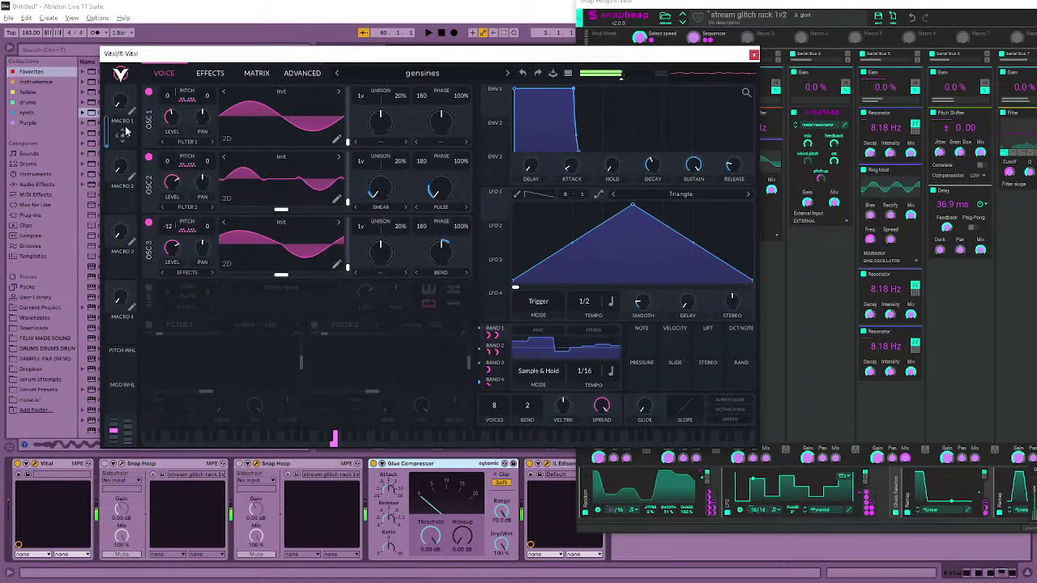
pyautogui.moveTo(126, 131); pyautogui.dragTo(169, 166)
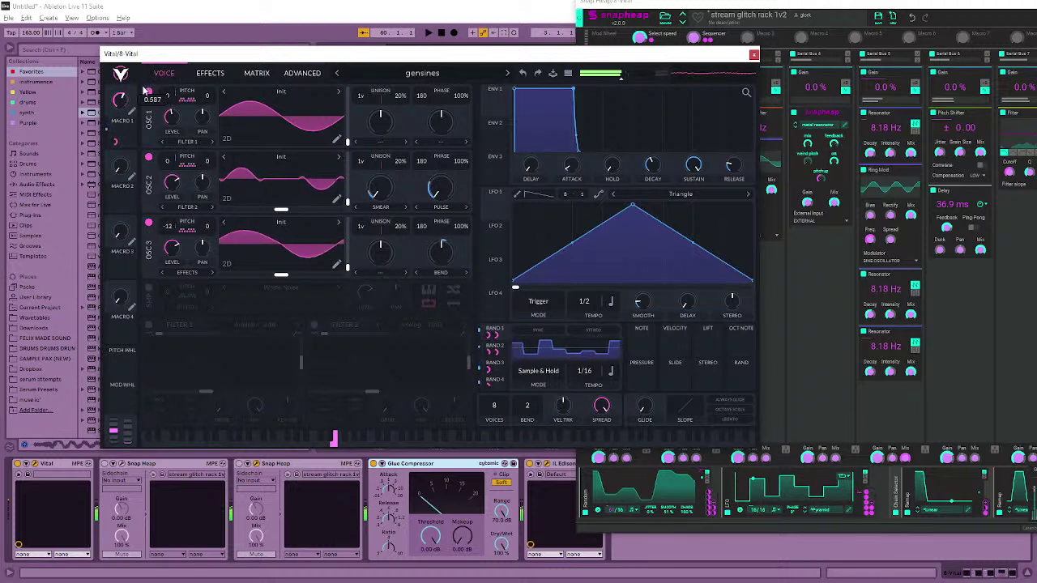
pyautogui.moveTo(150, 79); pyautogui.dragTo(146, 91)
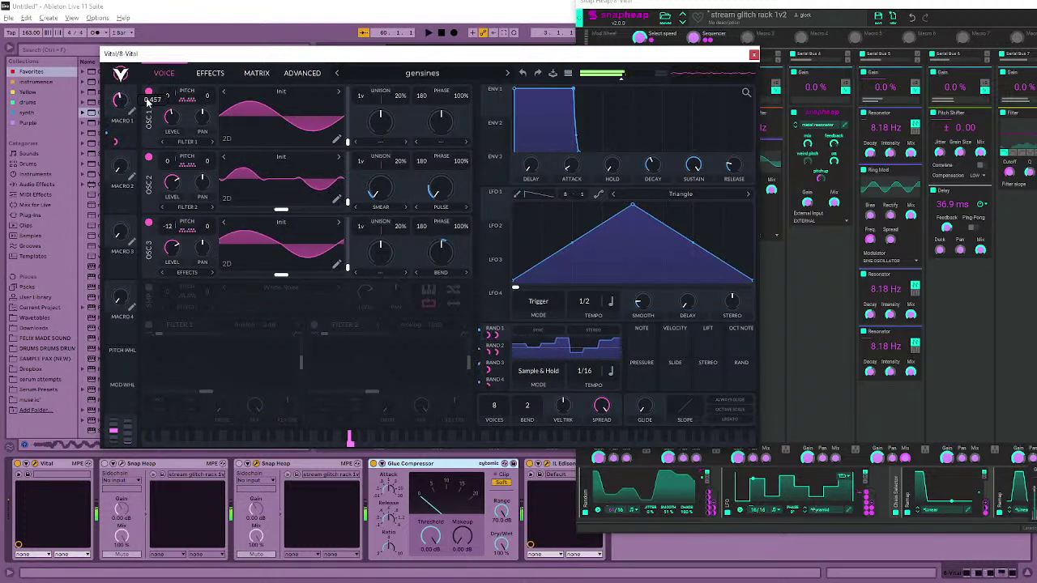
pyautogui.moveTo(143, 116); pyautogui.dragTo(144, 120)
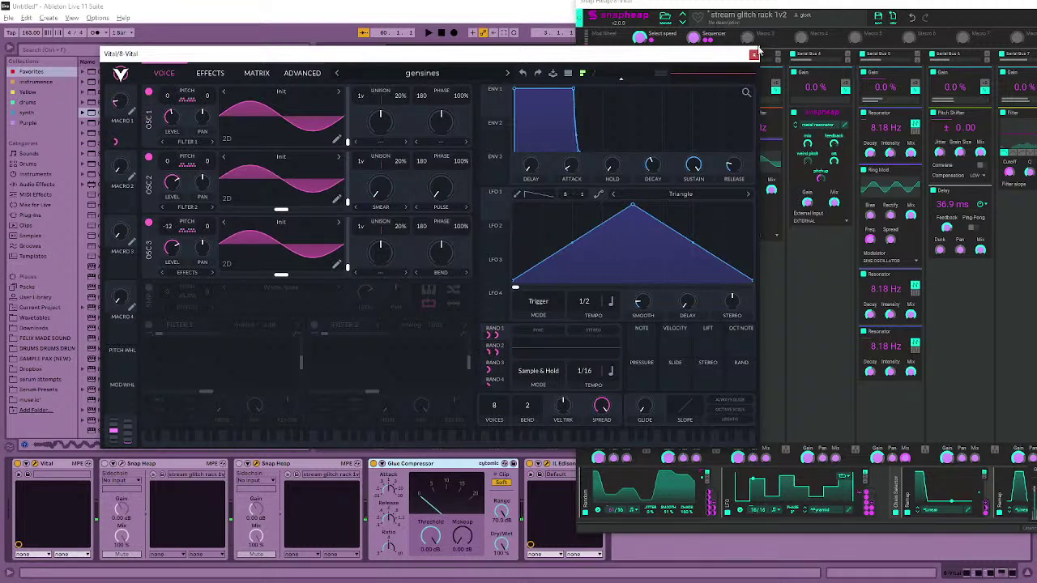
# - Stop the Edison recording, select the last busy section of the take and move the Edison window aside
pyautogui.click(754, 55)
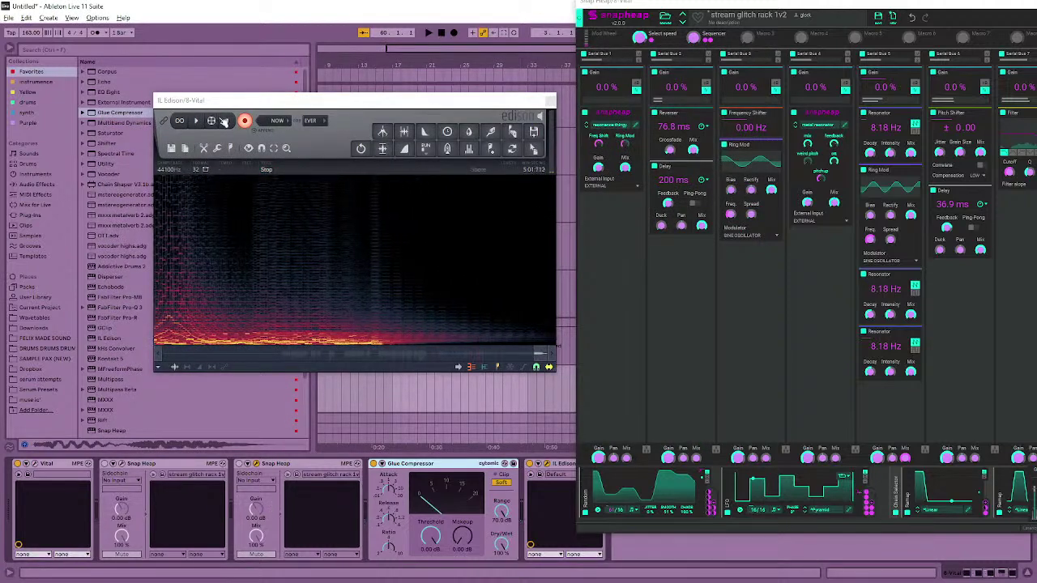
pyautogui.moveTo(417, 306); pyautogui.dragTo(441, 317)
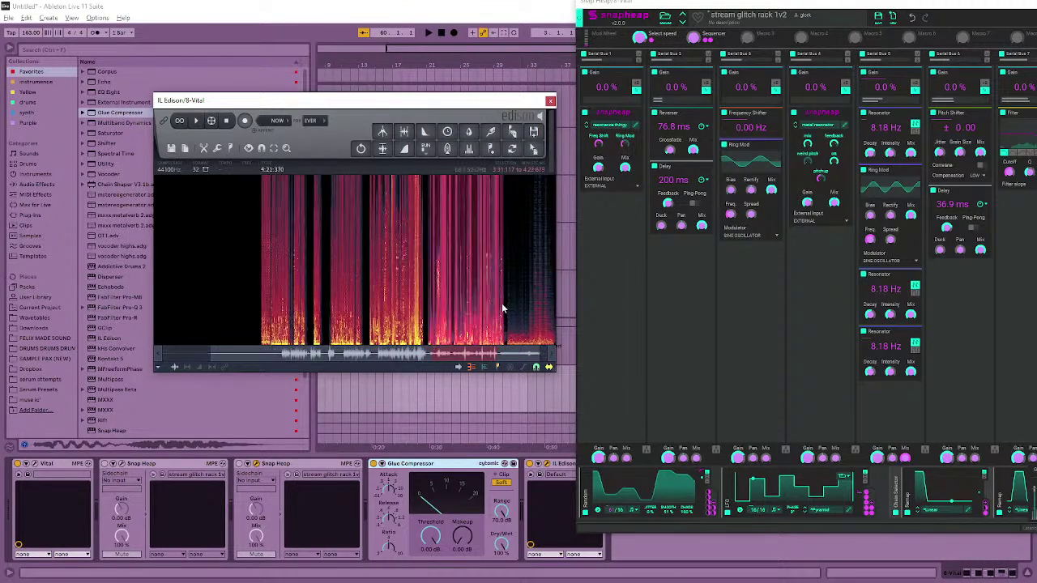
pyautogui.moveTo(428, 102); pyautogui.dragTo(667, 77)
# - Load the penis woo reese preset in Vital and play it with the voice controls shown
pyautogui.click(33, 463)
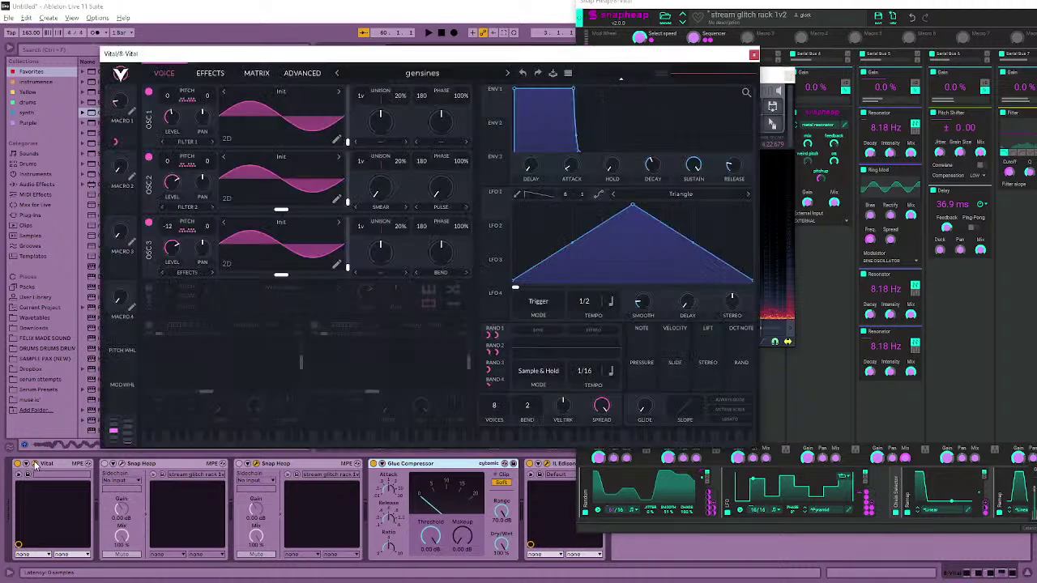
pyautogui.click(410, 79)
pyautogui.scroll(-5, 535, 325)
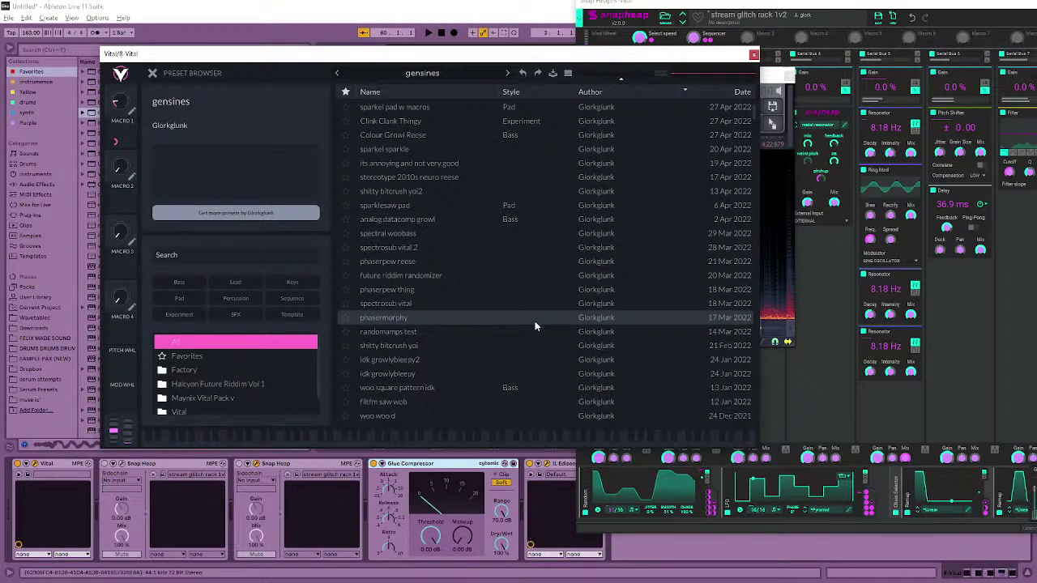
pyautogui.scroll(-3, 535, 320)
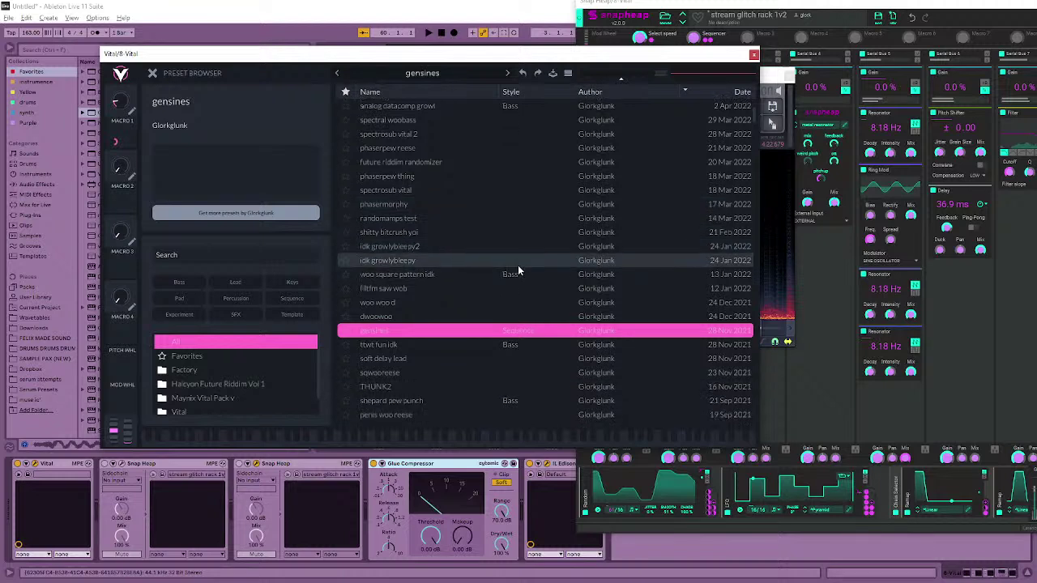
pyautogui.scroll(-1, 478, 348)
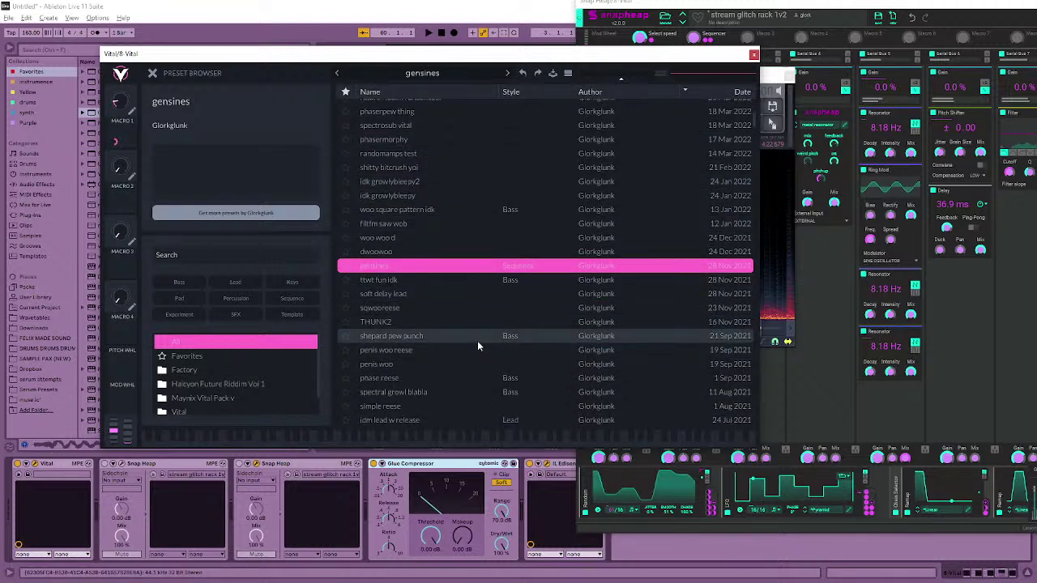
pyautogui.scroll(-1, 477, 340)
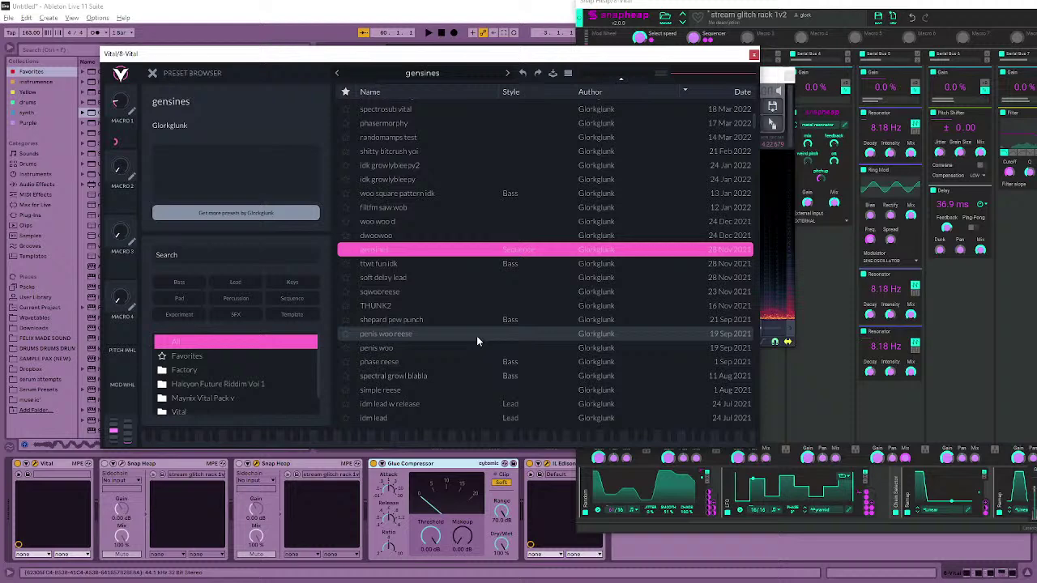
pyautogui.click(477, 337)
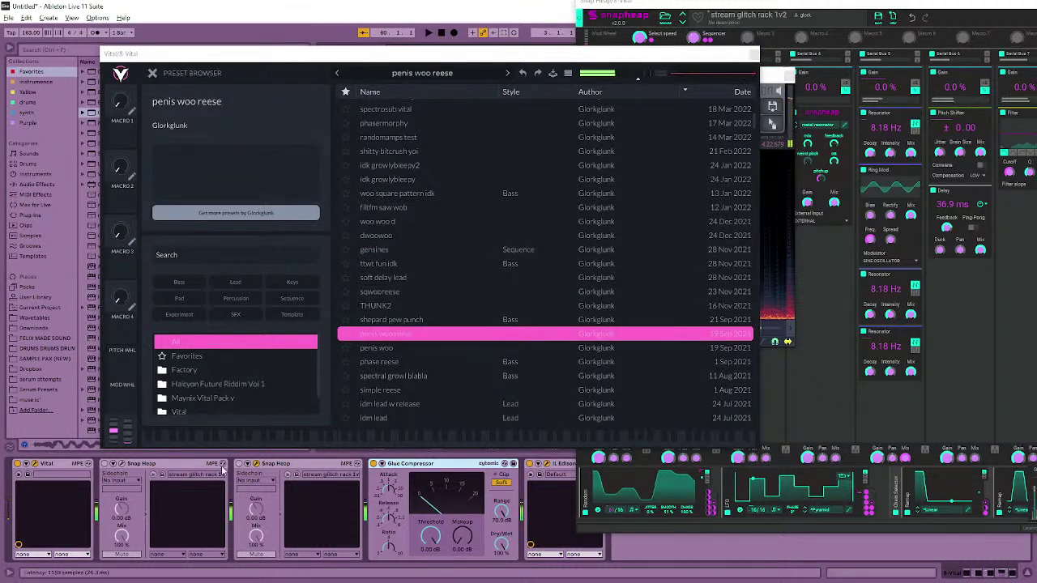
pyautogui.click(153, 73)
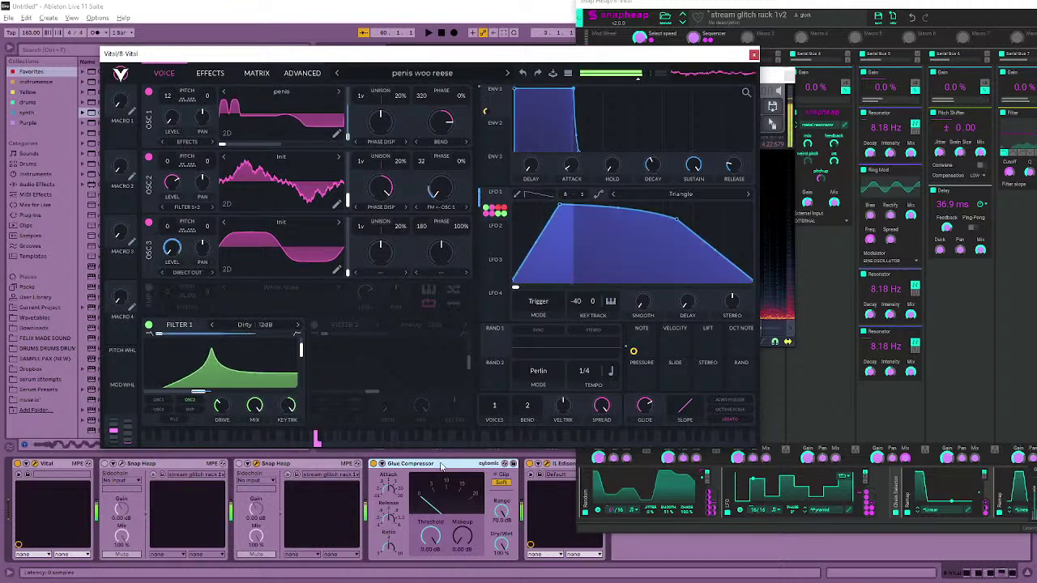
pyautogui.click(442, 471)
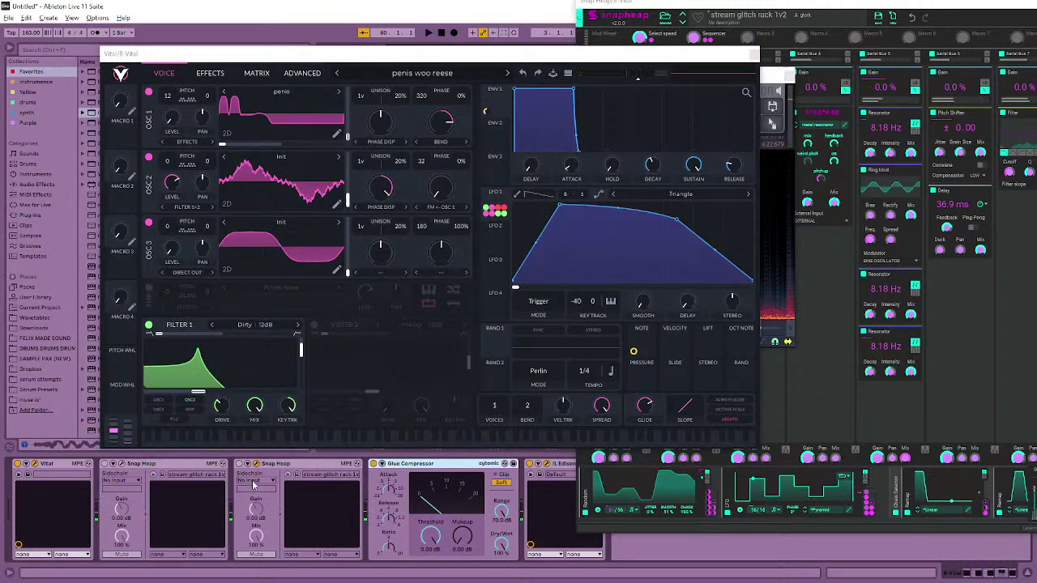
# - Audition the simple reese, yoi dumb and woo issue presets in Vital
pyautogui.click(452, 73)
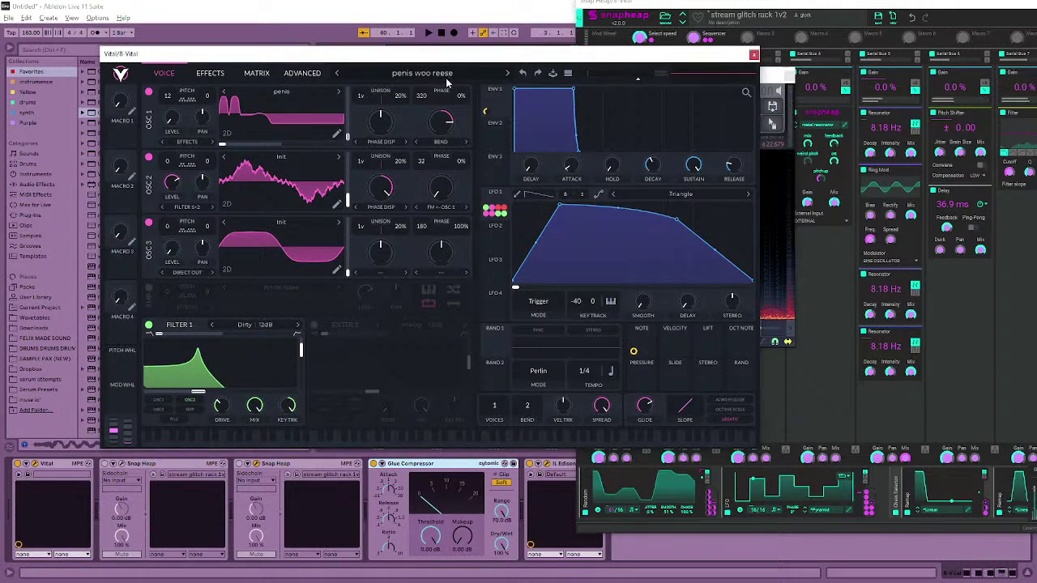
pyautogui.scroll(-2, 439, 405)
pyautogui.click(442, 341)
pyautogui.click(412, 467)
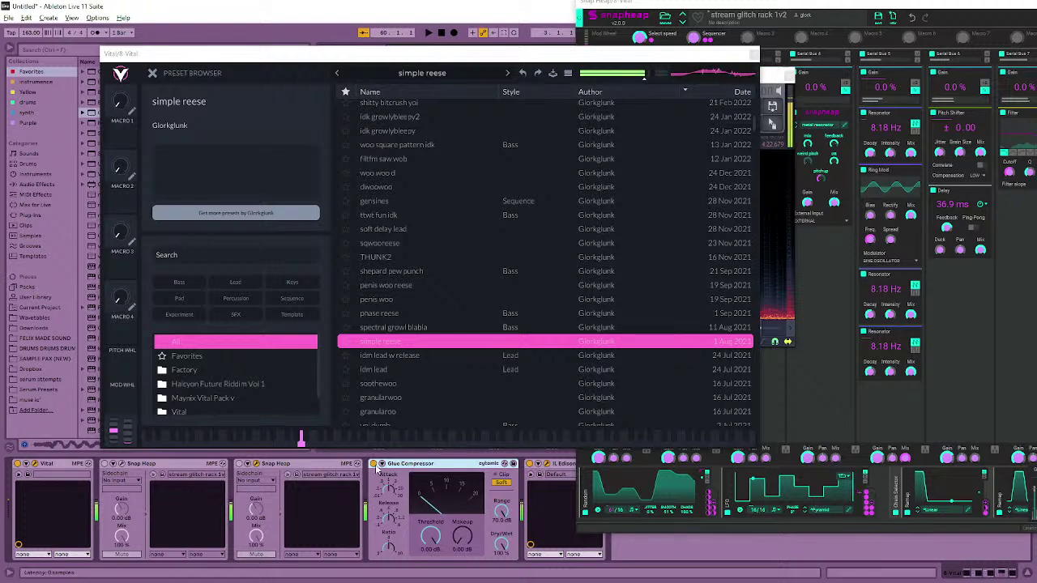
pyautogui.scroll(-3, 427, 308)
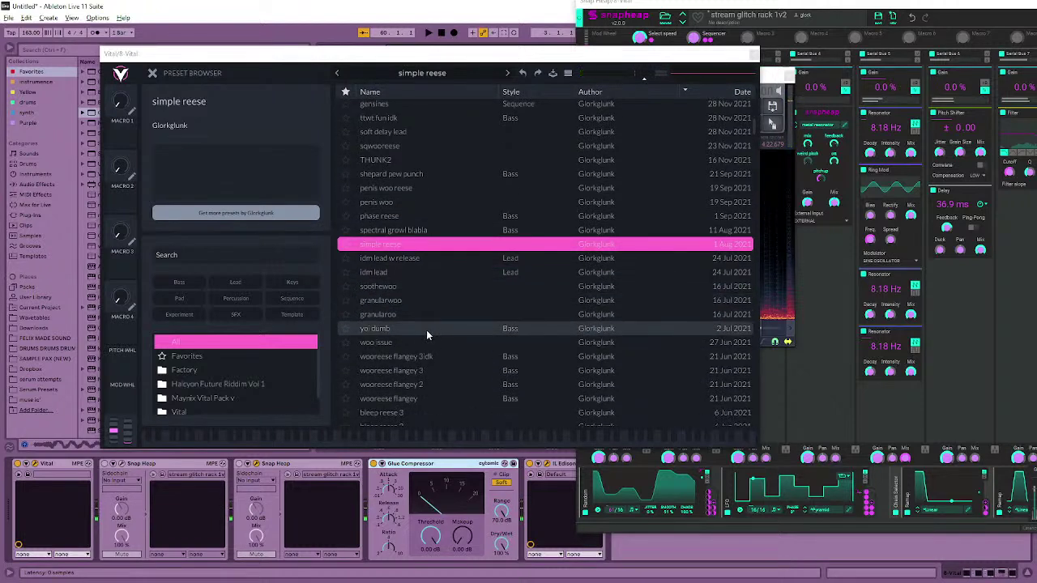
pyautogui.click(440, 328)
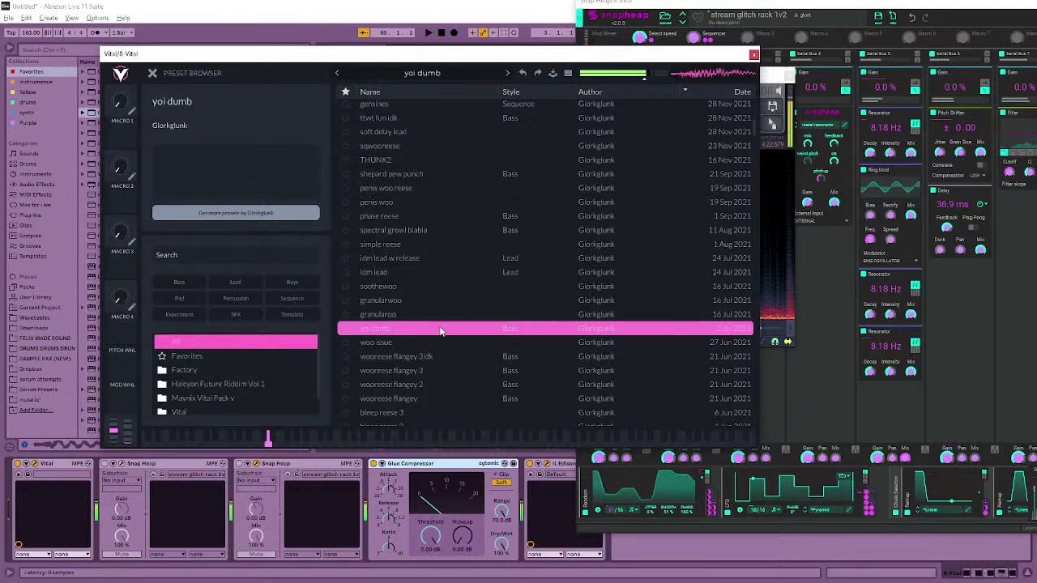
pyautogui.click(451, 343)
# - Load the rando cyberarp preset in Vital and audition it through the effect chain
pyautogui.scroll(-3, 455, 365)
pyautogui.scroll(-7, 455, 363)
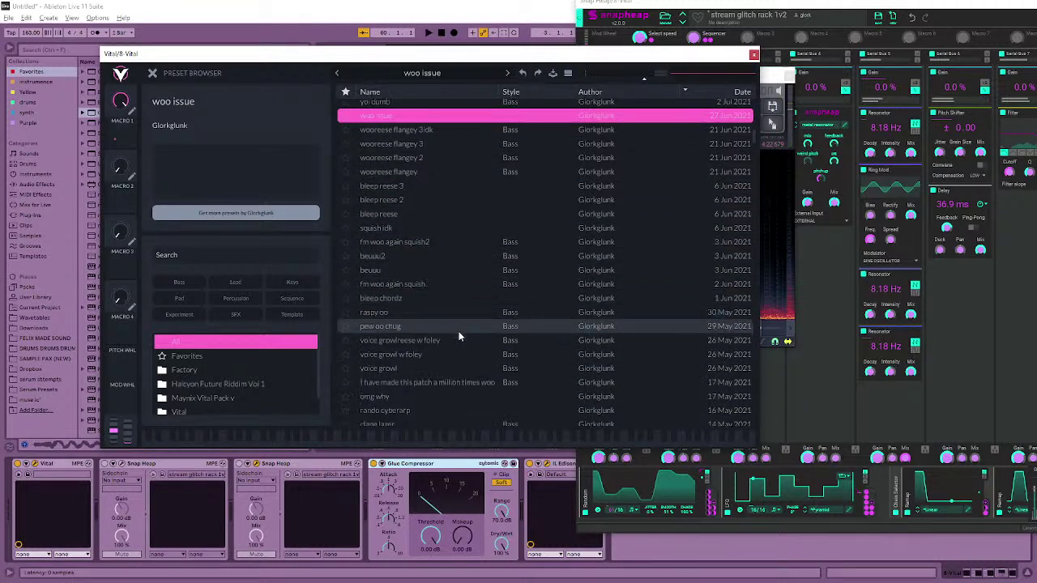
pyautogui.scroll(-1, 444, 291)
pyautogui.click(446, 329)
pyautogui.click(433, 469)
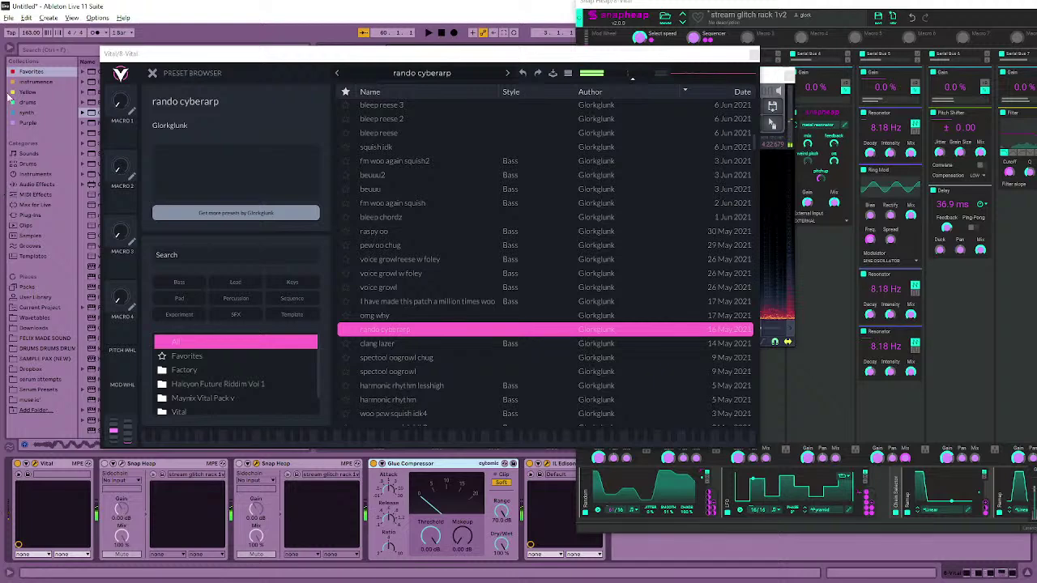
# - Insert an Arpeggiator MIDI effect in front of Vital on the Vital track
pyautogui.moveTo(142, 50); pyautogui.dragTo(285, 31)
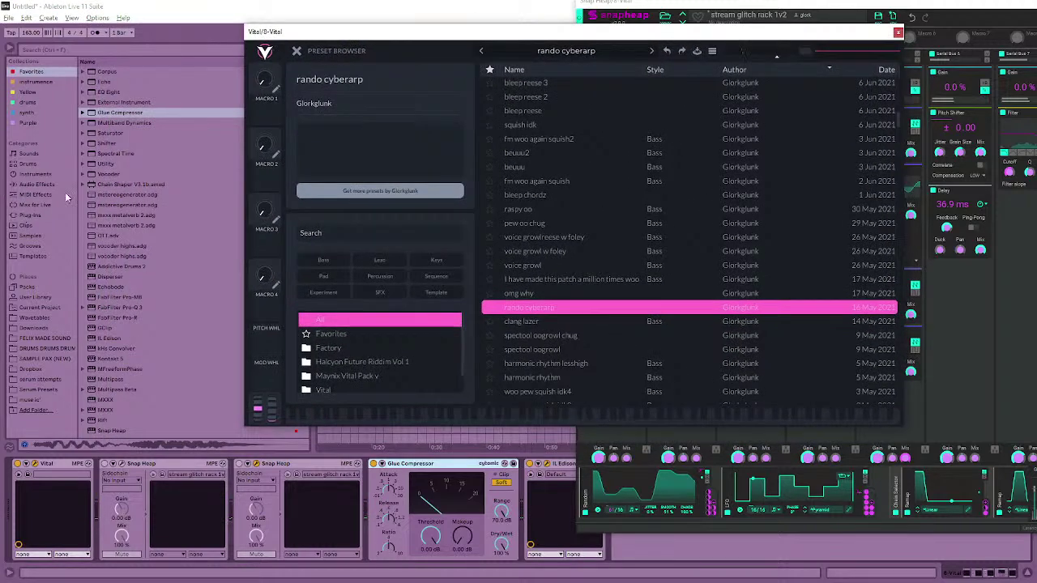
pyautogui.click(36, 185)
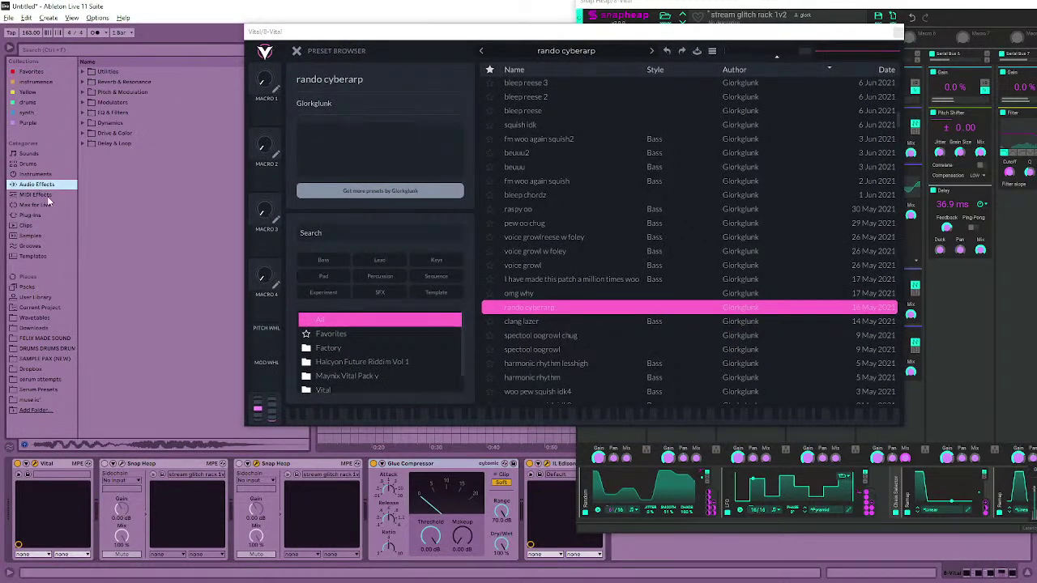
pyautogui.click(36, 195)
pyautogui.click(74, 80)
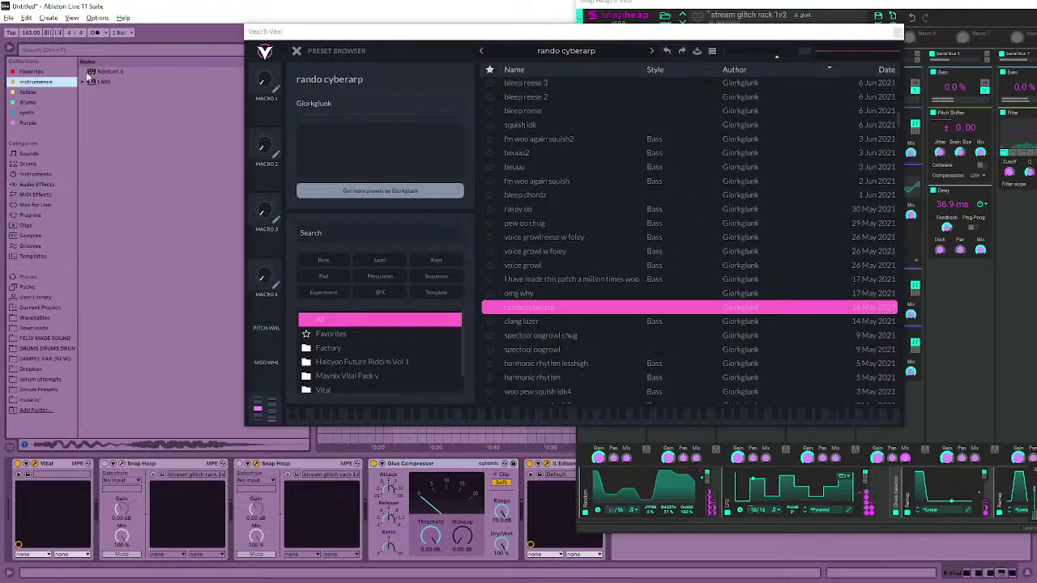
pyautogui.click(39, 185)
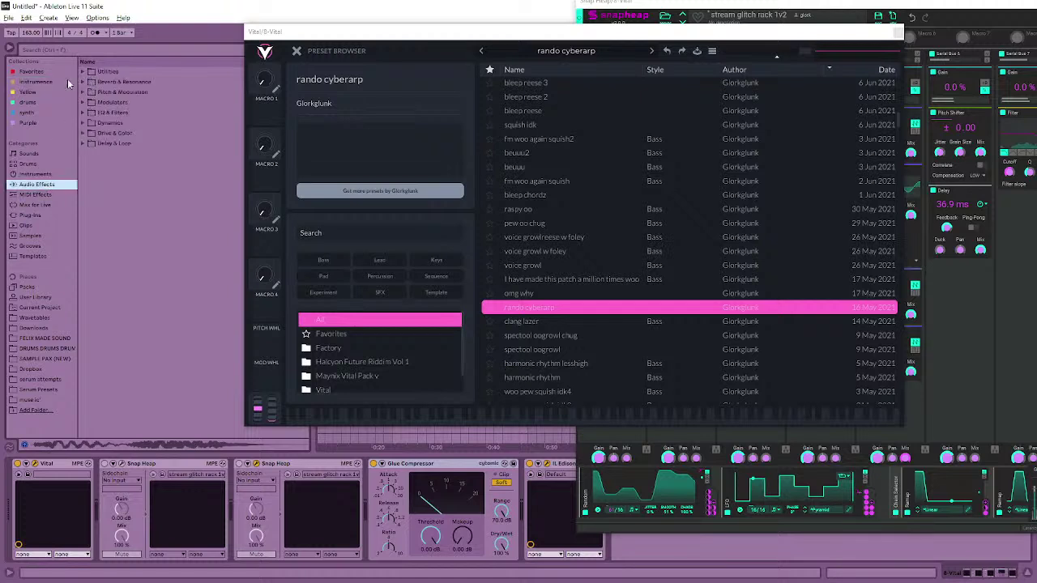
pyautogui.click(41, 194)
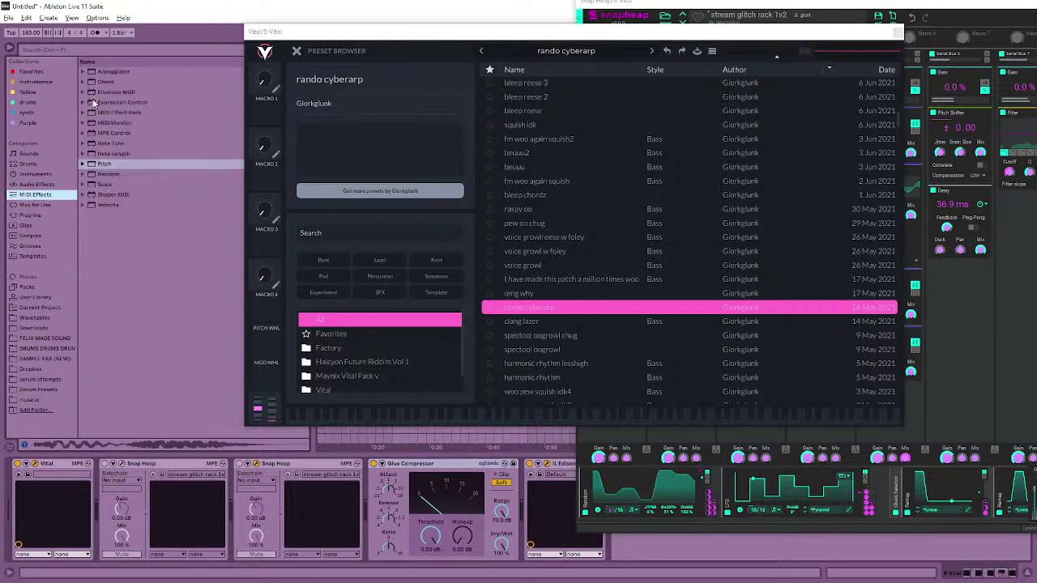
pyautogui.moveTo(108, 71); pyautogui.dragTo(127, 502)
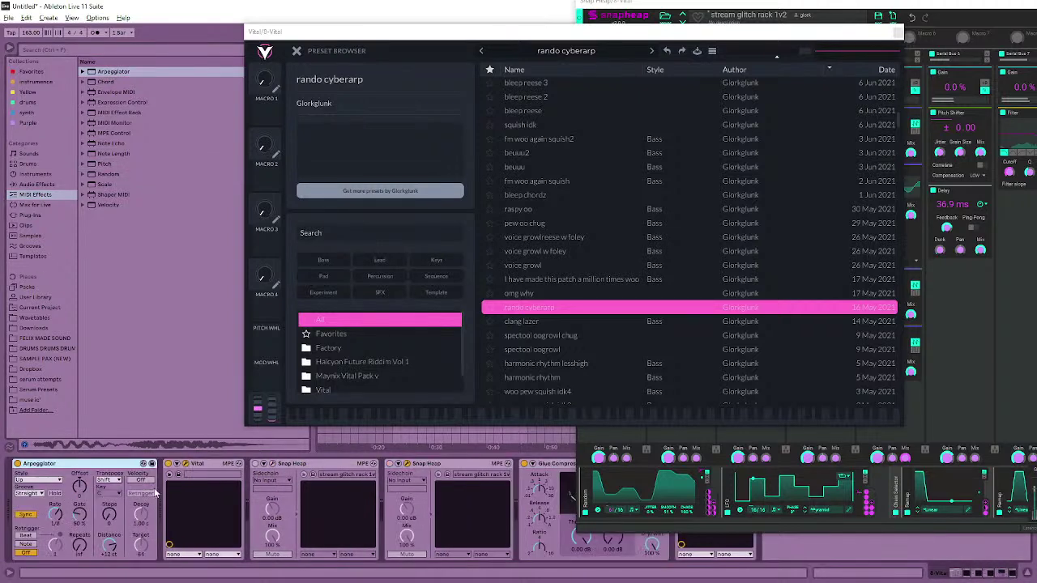
# - Move the Vital window aside, bring Edison forward and start recording the arpeggiated rando cyberarp sound
pyautogui.click(387, 465)
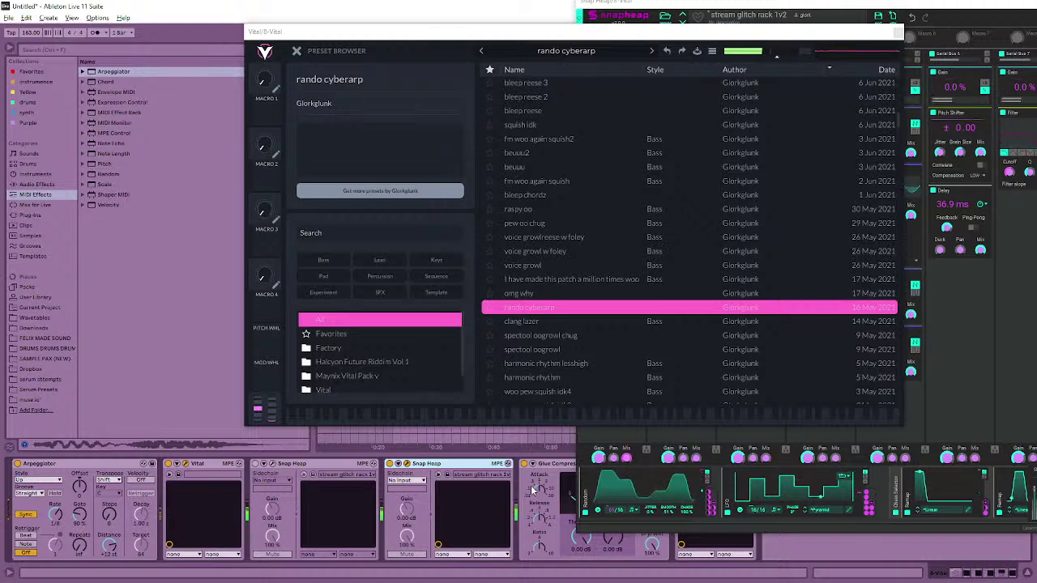
pyautogui.moveTo(673, 32); pyautogui.dragTo(406, 16)
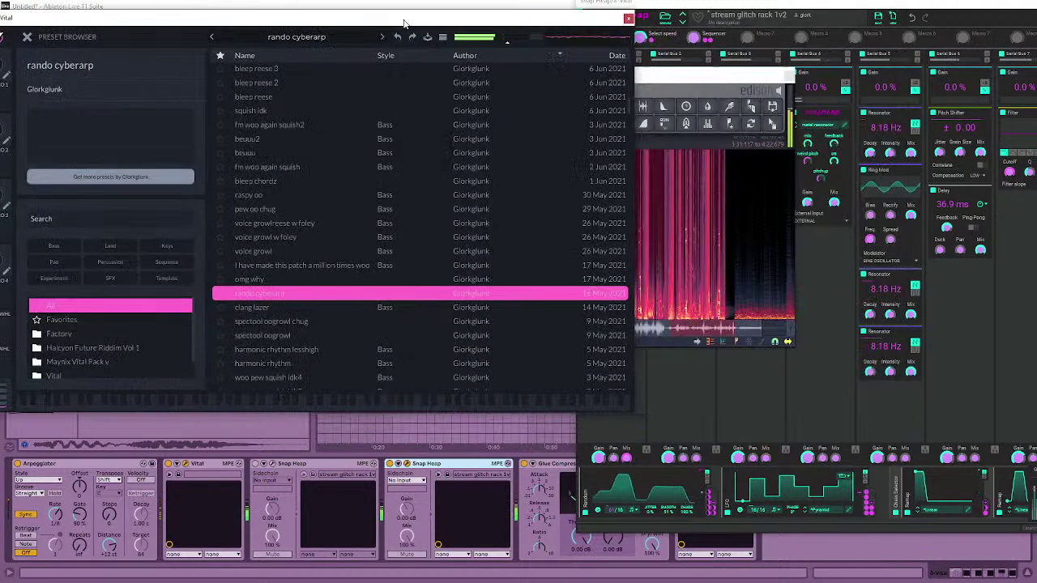
pyautogui.moveTo(674, 77); pyautogui.dragTo(764, 104)
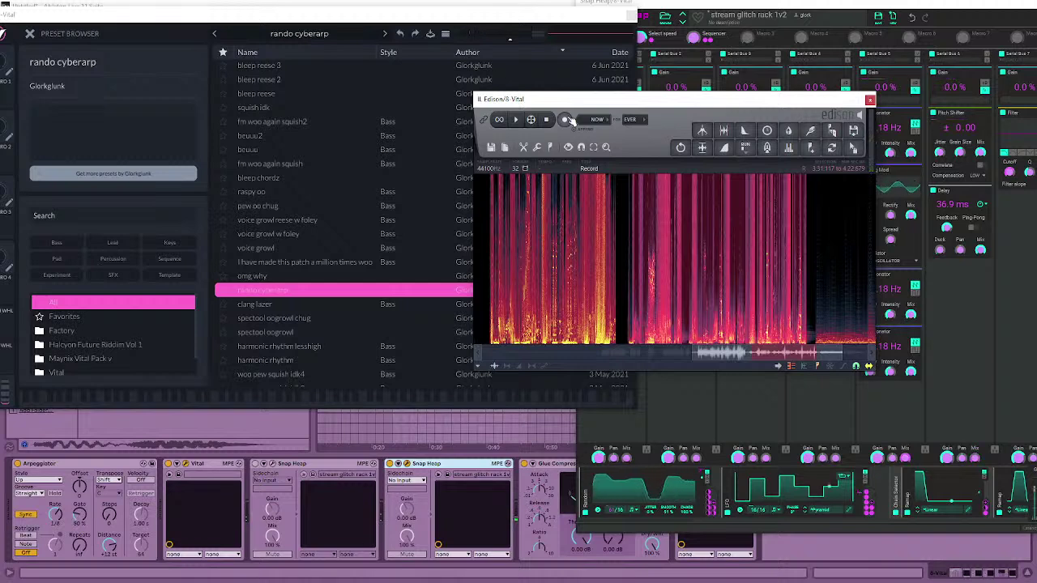
pyautogui.click(567, 120)
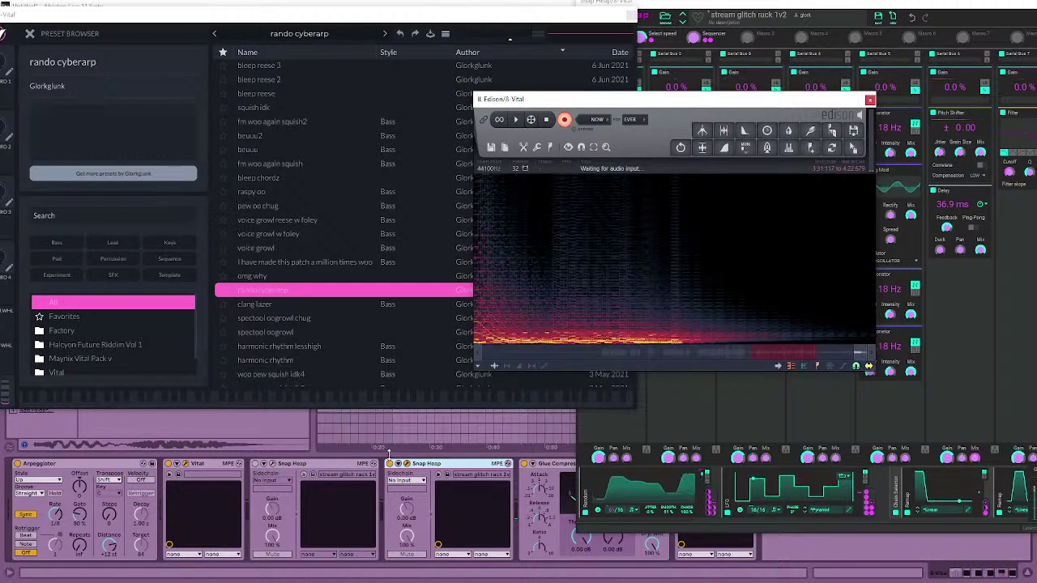
# - Set the Arpeggiator style to Random while Edison keeps recording
pyautogui.click(438, 475)
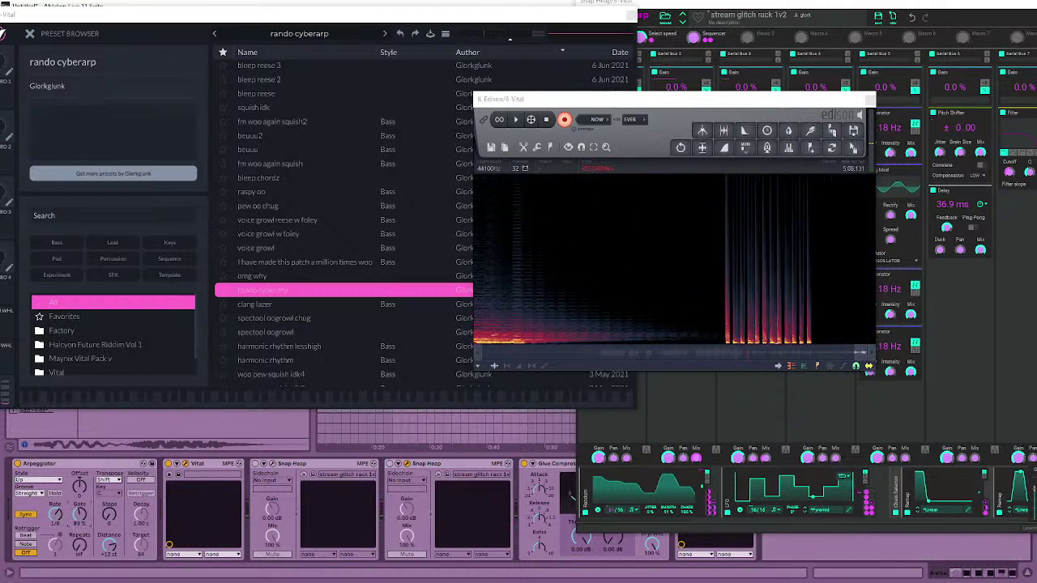
pyautogui.click(37, 480)
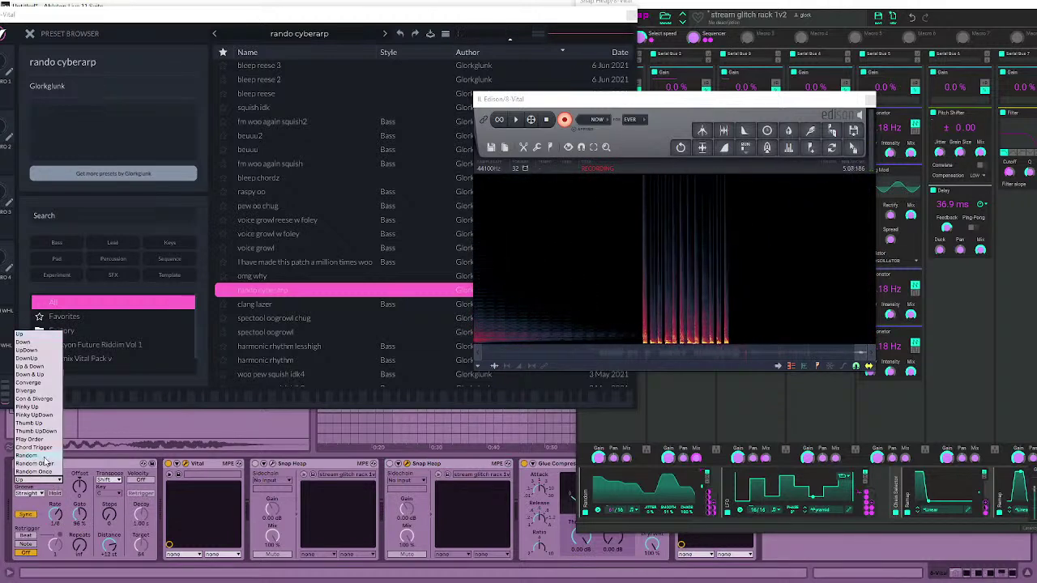
pyautogui.click(49, 461)
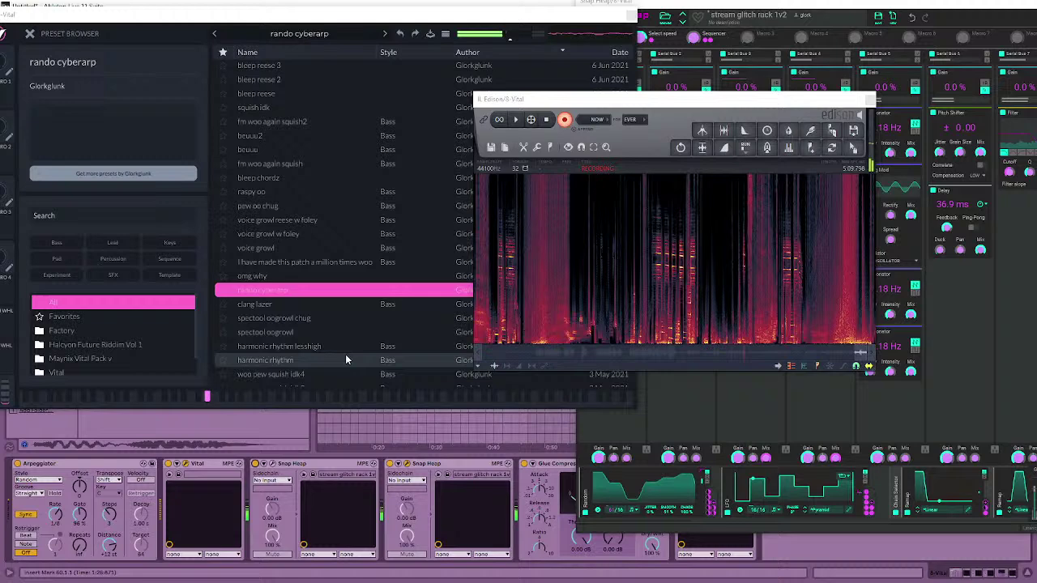
# - Reposition the Edison window over Vital and stop the recording
pyautogui.moveTo(714, 107); pyautogui.dragTo(509, 89)
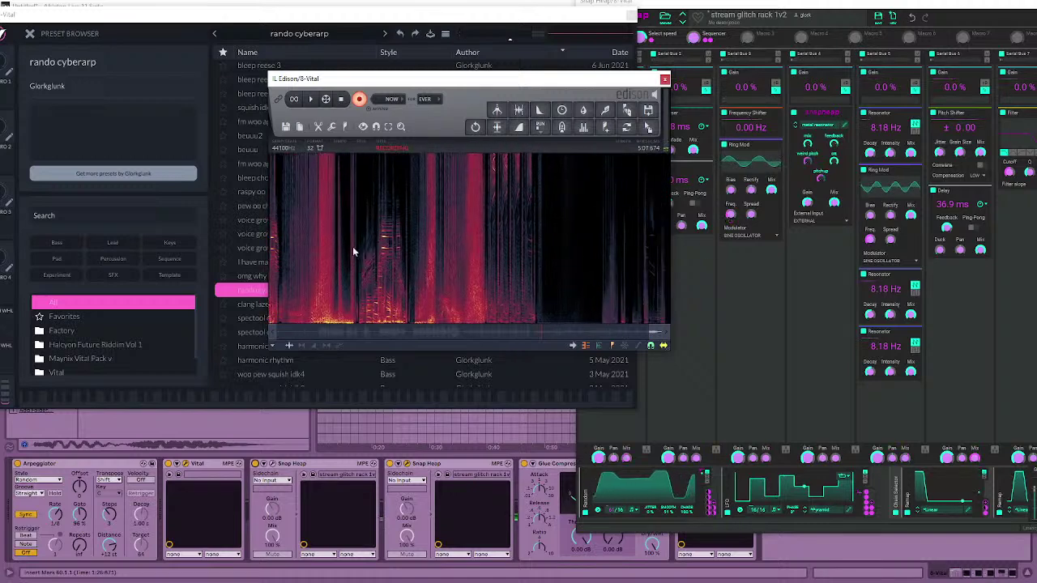
pyautogui.click(484, 467)
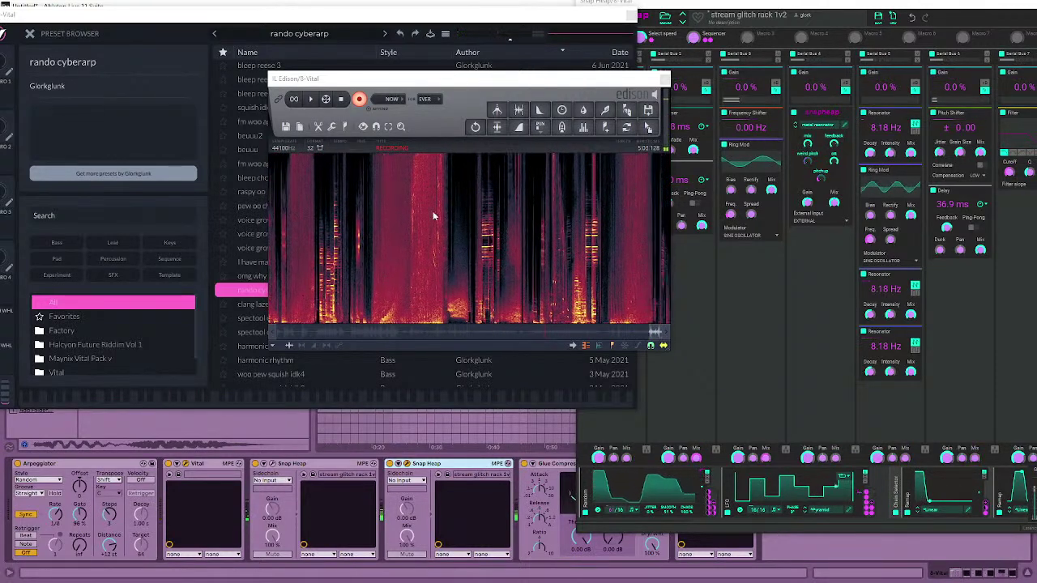
pyautogui.click(359, 98)
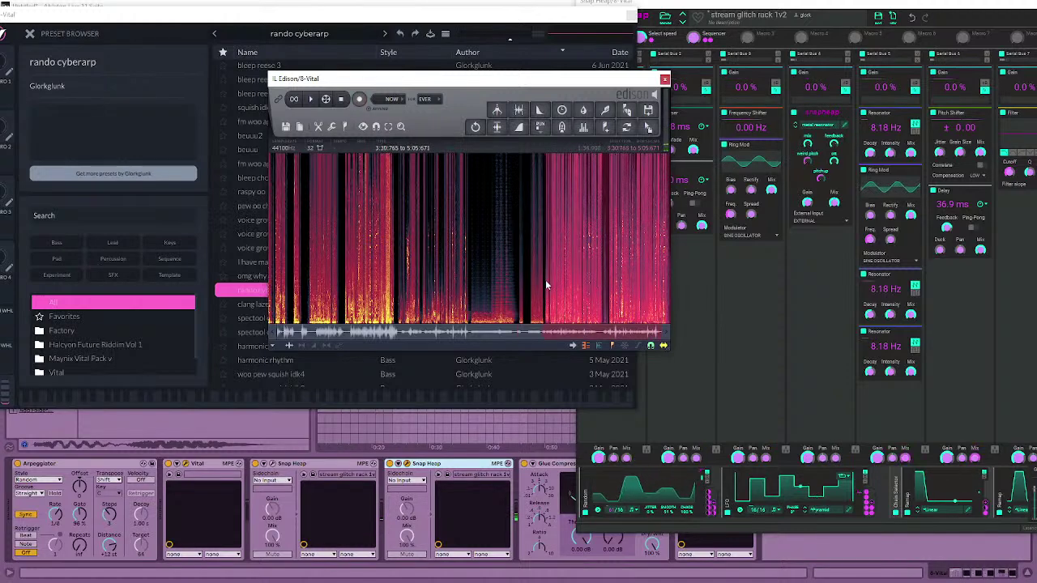
# - Play back several sections of the recorded arpeggiator take in Edison to find a usable sound
pyautogui.scroll(3, 632, 265)
pyautogui.scroll(2, 559, 258)
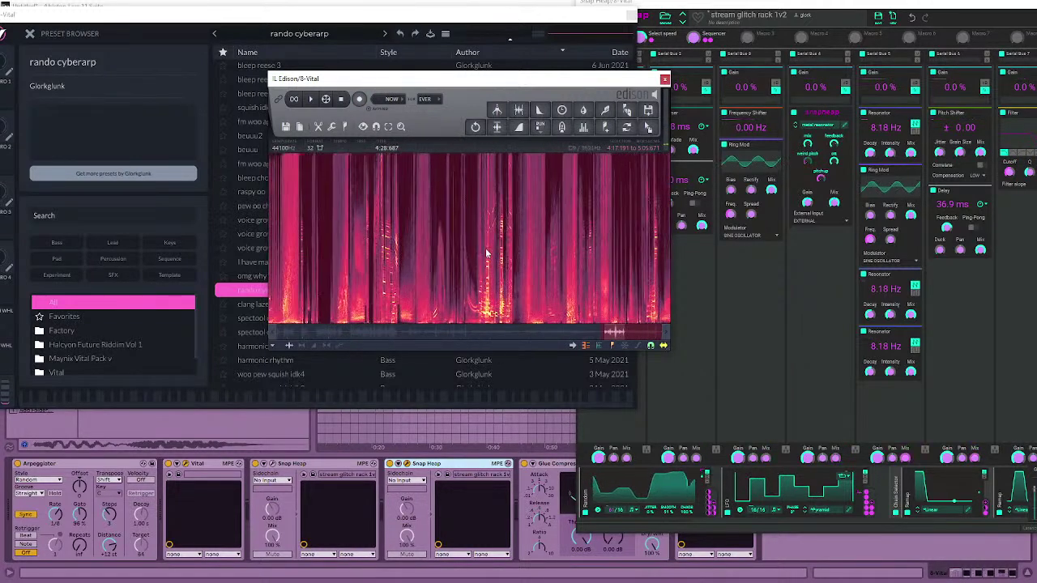
pyautogui.press('space')
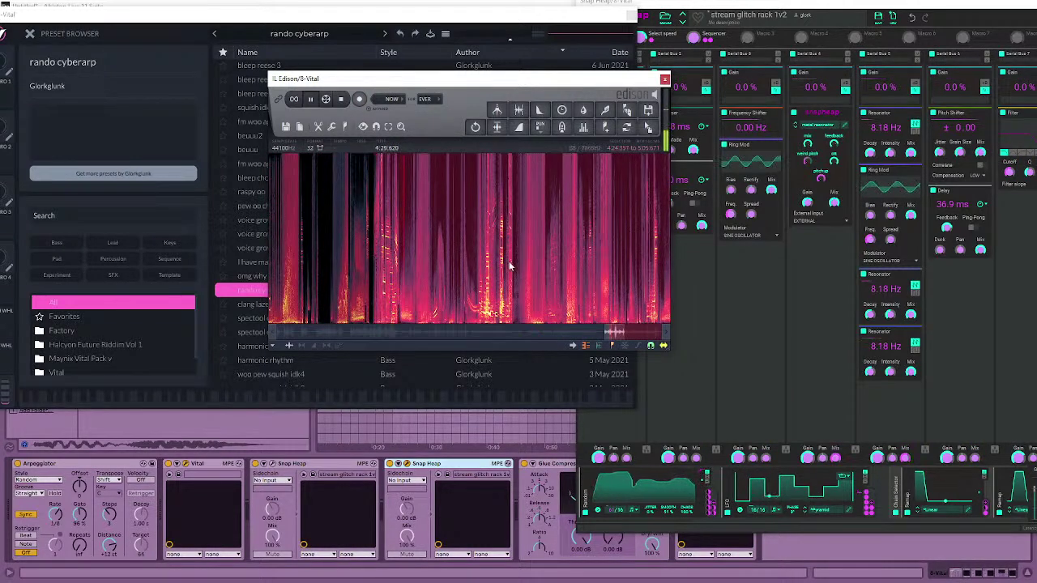
pyautogui.scroll(2, 509, 262)
pyautogui.press('space')
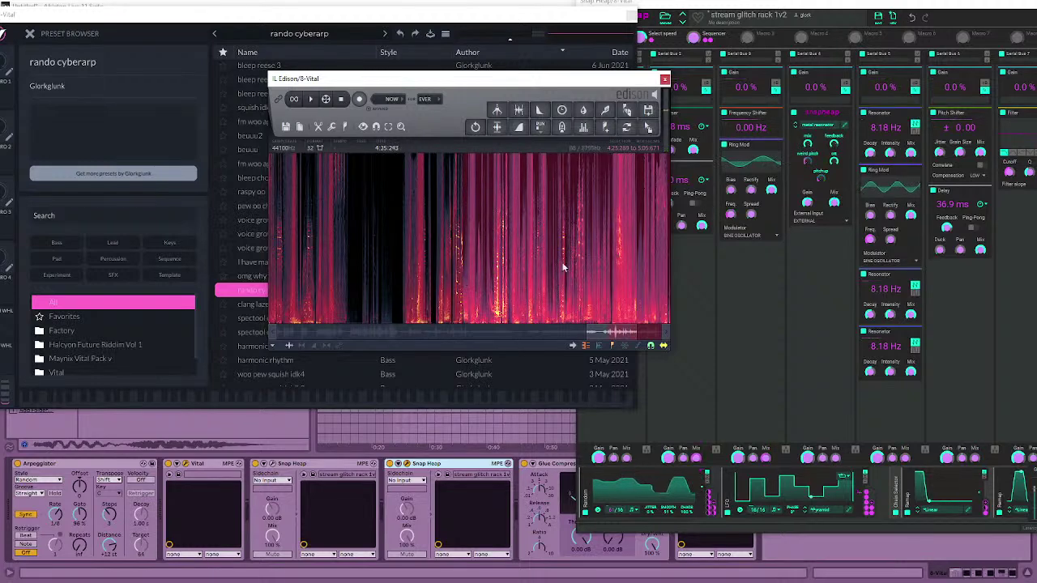
pyautogui.scroll(3, 530, 264)
pyautogui.press('space')
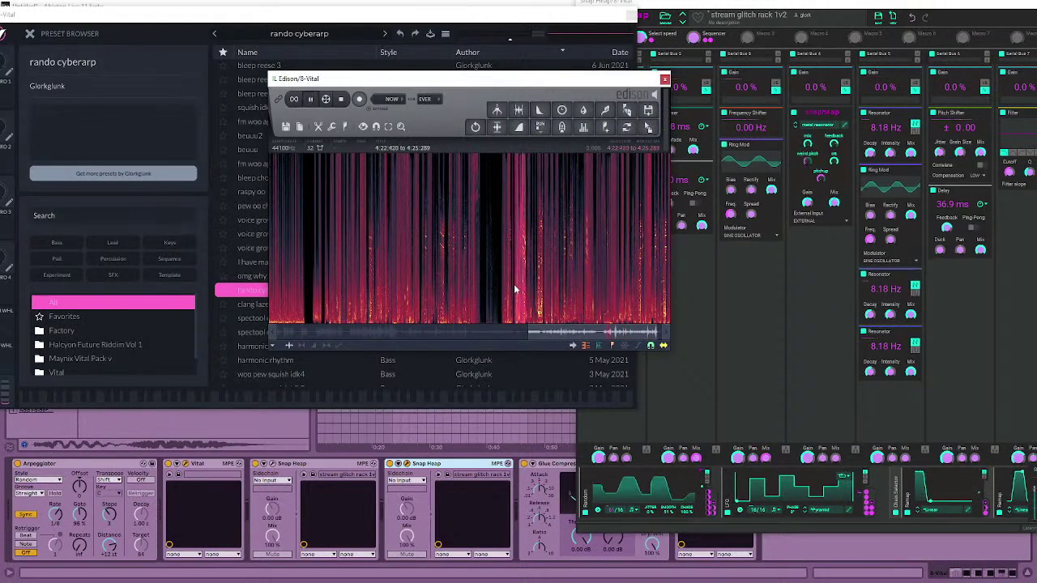
pyautogui.scroll(-2, 519, 281)
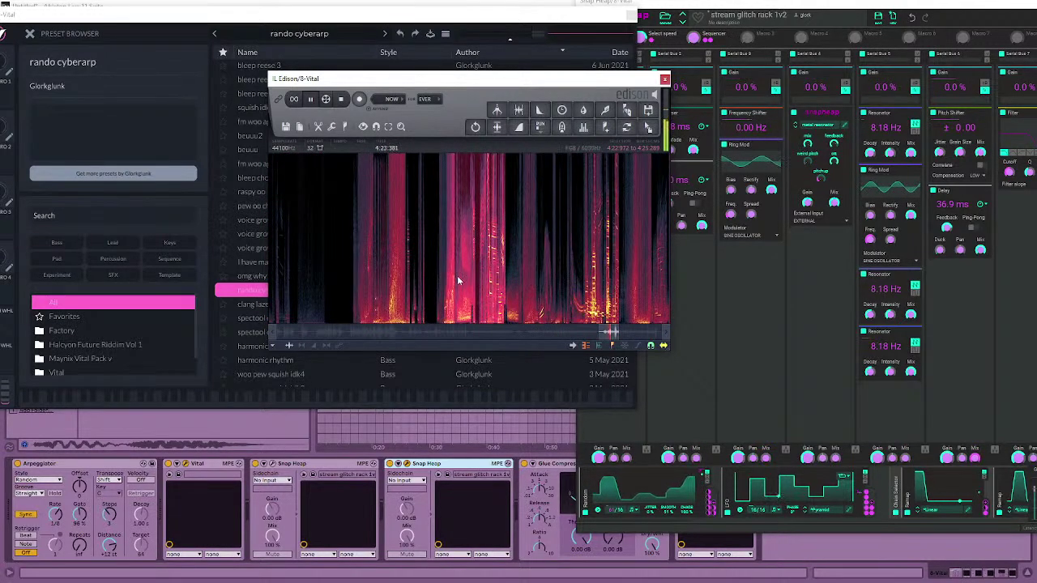
pyautogui.press('space')
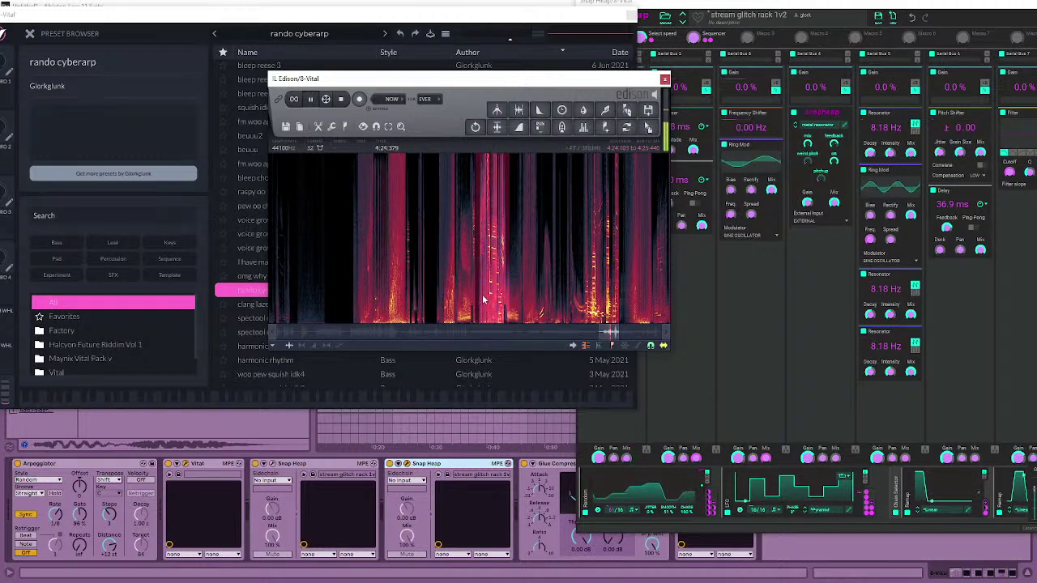
# - Select the section from 4:28:411 to 4:29:875 of the Edison take and play it
pyautogui.moveTo(509, 300); pyautogui.dragTo(586, 300)
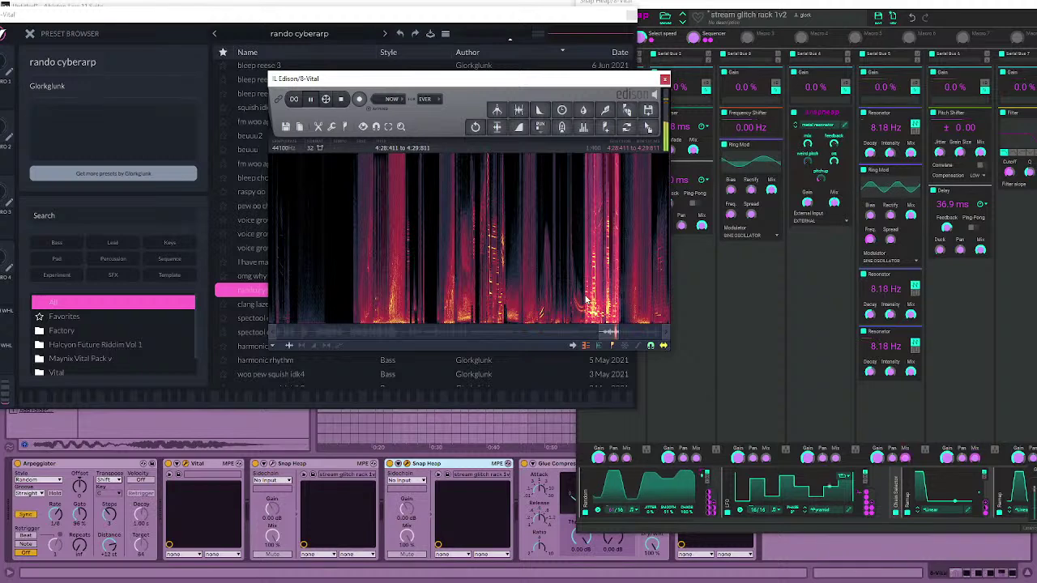
pyautogui.press('space')
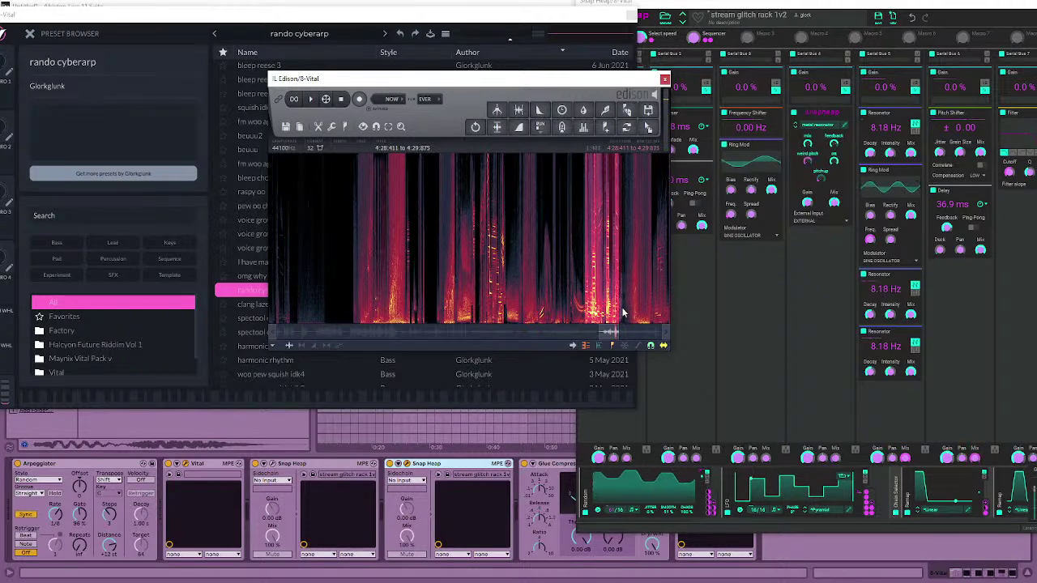
pyautogui.scroll(3, 619, 311)
pyautogui.scroll(3, 622, 312)
pyautogui.press('space')
# - Close Snap Heap, then insert a MIDI track and copy the selected Edison audio onto a new audio track at bar 52
pyautogui.moveTo(849, 4); pyautogui.dragTo(489, 373)
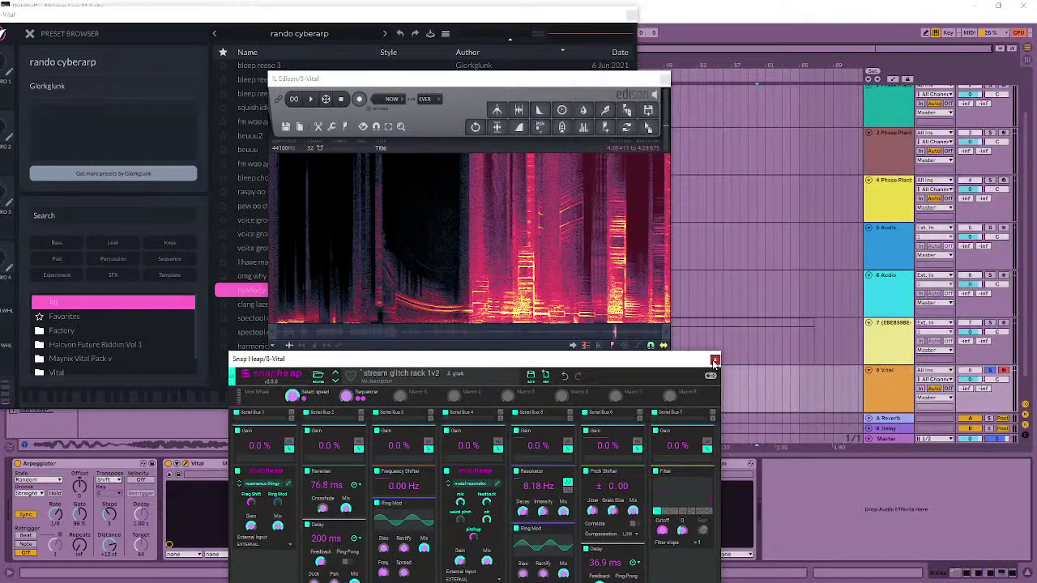
pyautogui.click(714, 360)
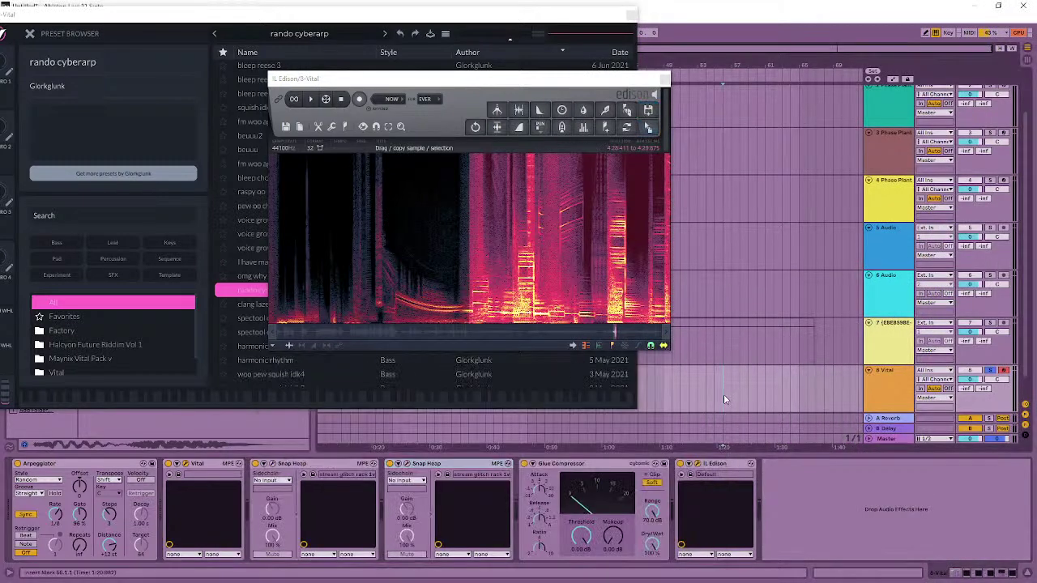
pyautogui.hotkey('ctrl', 'shift', 't')
pyautogui.moveTo(648, 126); pyautogui.dragTo(691, 397)
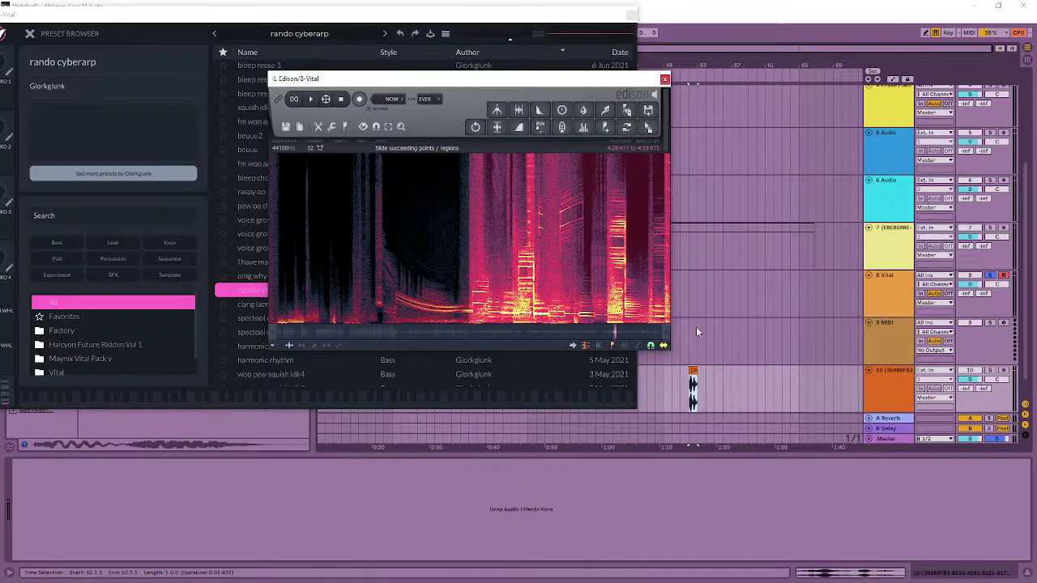
# - Close the Vital window, then add soothe2 to the new audio track and solo that track
pyautogui.click(632, 15)
pyautogui.click(213, 51)
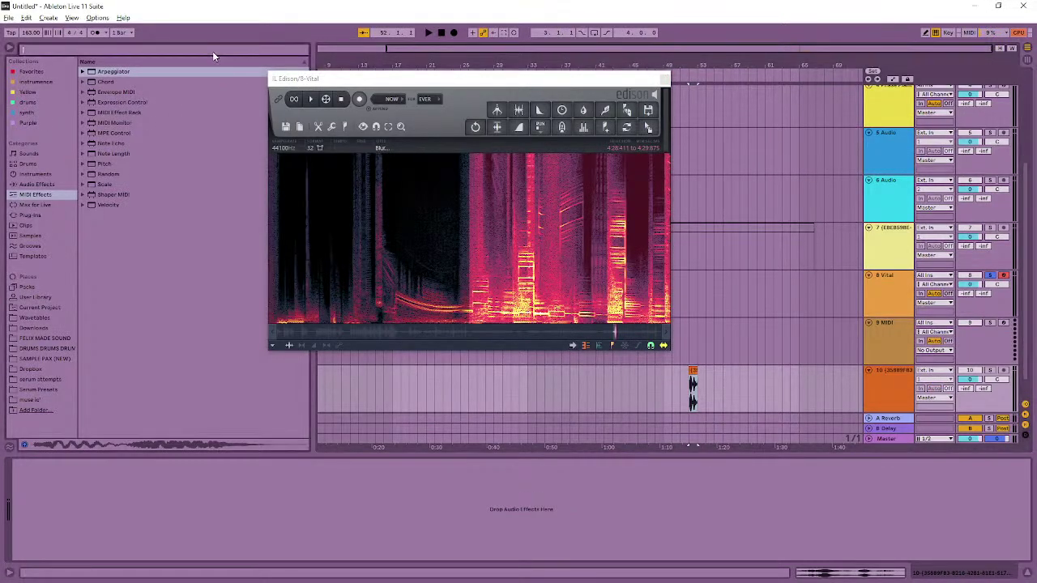
pyautogui.click(31, 71)
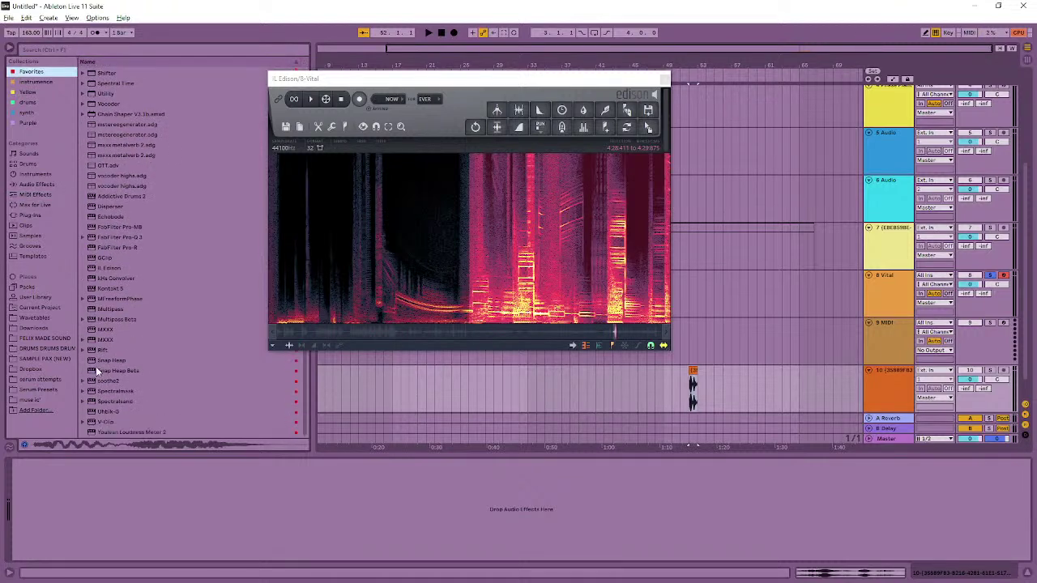
pyautogui.click(108, 382)
pyautogui.click(708, 405)
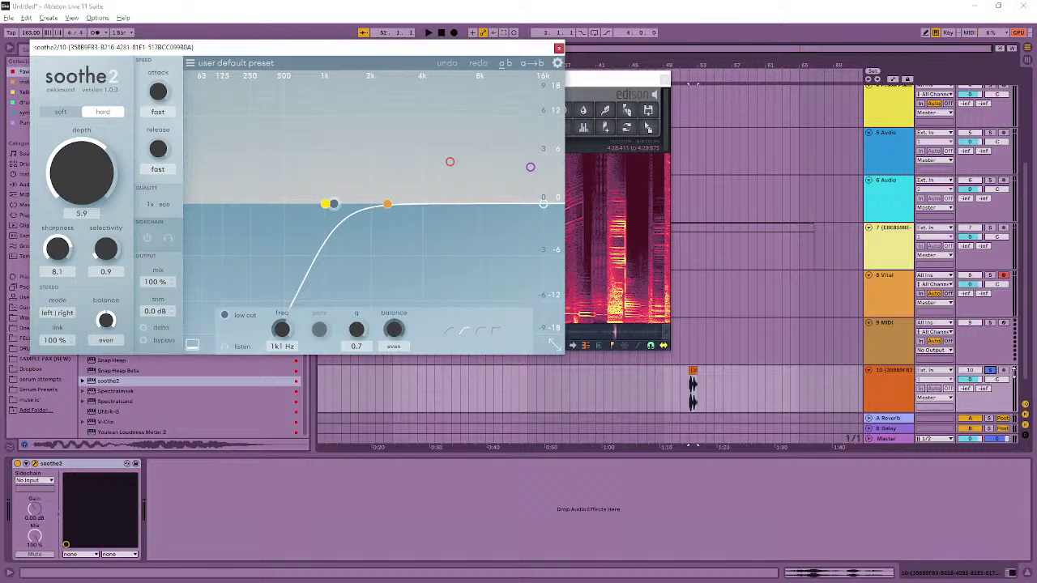
pyautogui.click(1012, 372)
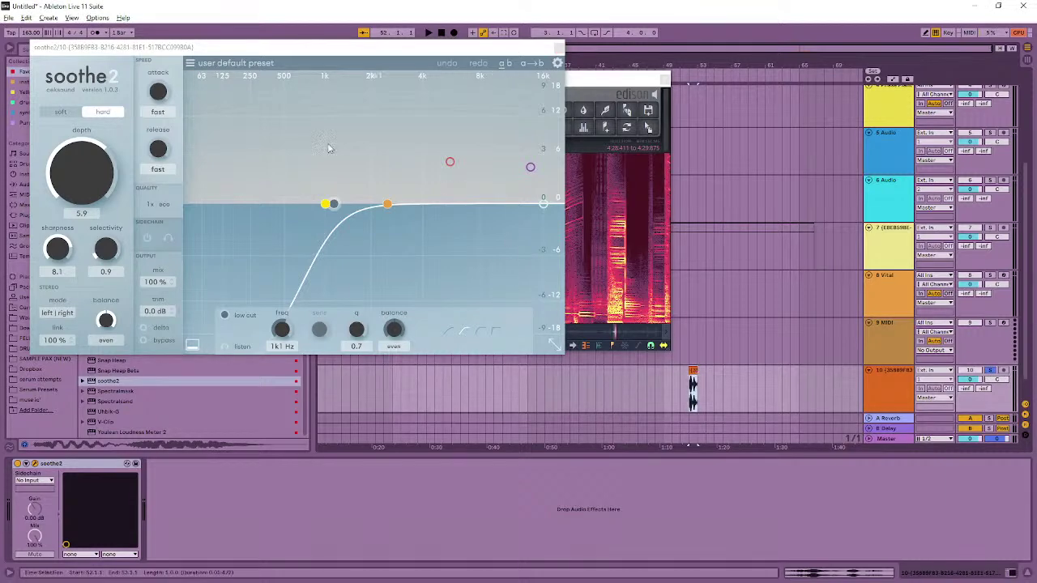
pyautogui.moveTo(350, 46); pyautogui.dragTo(613, 38)
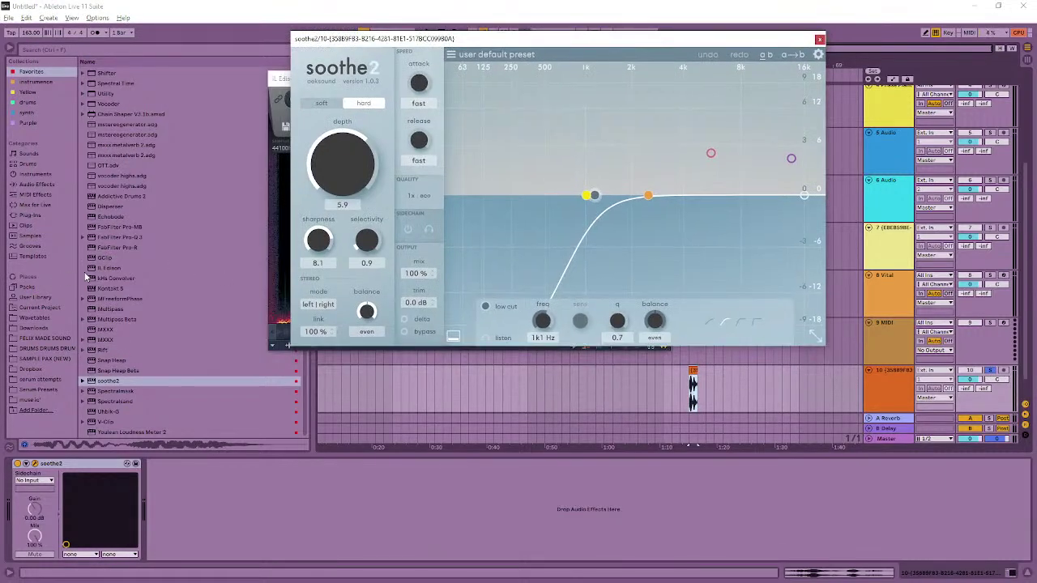
# - Add IL Edison after soothe2 on the audio track and play the clip through both effects
pyautogui.doubleClick(107, 267)
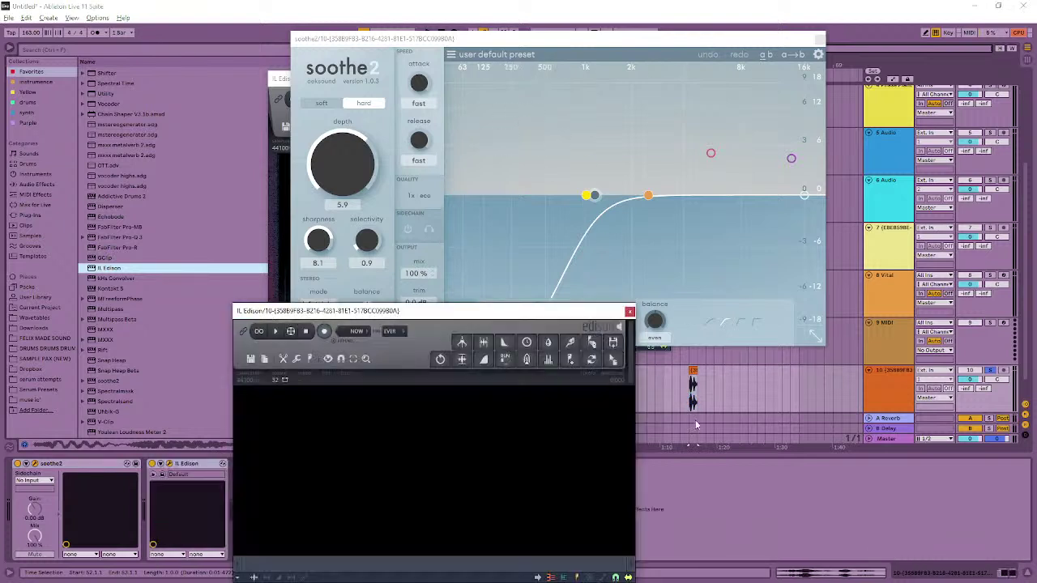
pyautogui.click(691, 381)
pyautogui.press('space')
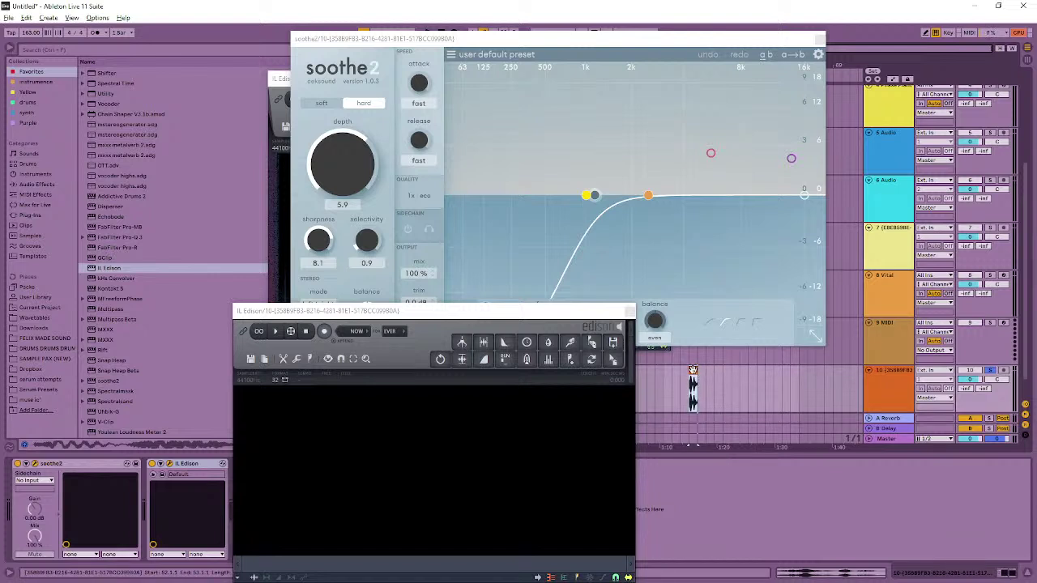
pyautogui.press('space')
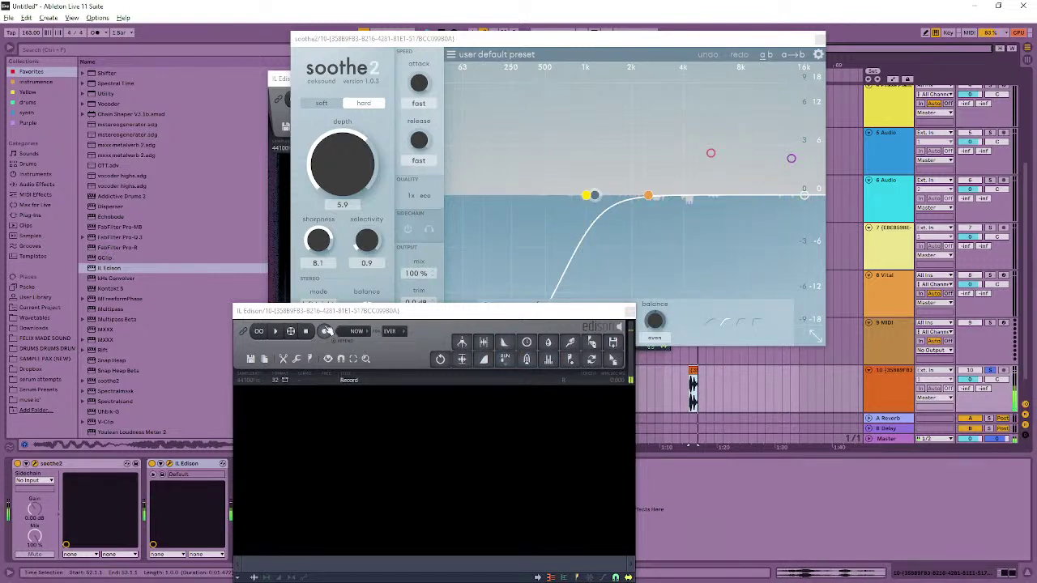
# - In soothe2, set the low cut to 2k2 Hz and the depth to 8.5, then close the Vital track's Edison window
pyautogui.scroll(3, 151, 156)
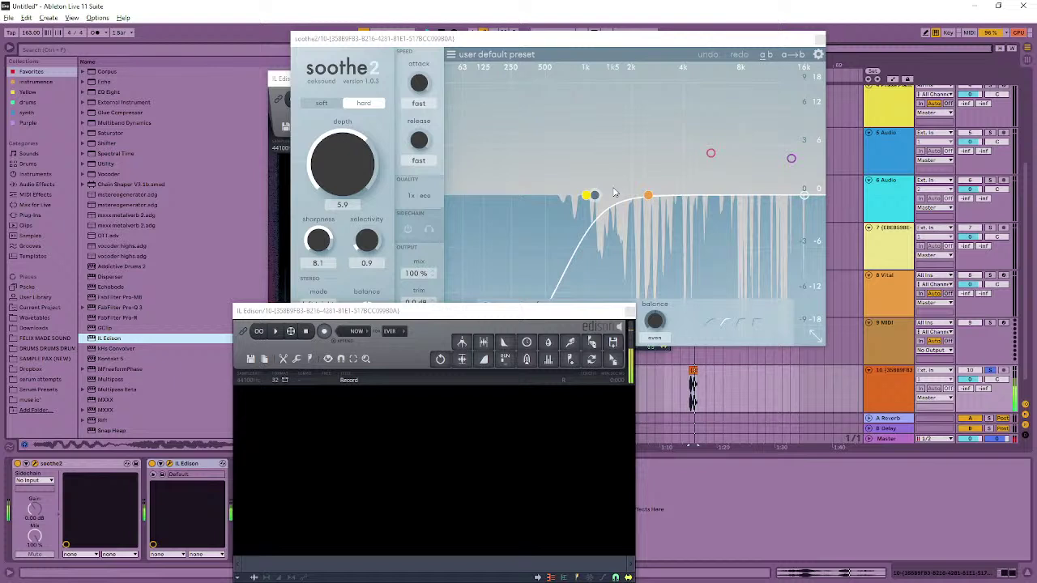
pyautogui.moveTo(595, 196); pyautogui.dragTo(640, 196)
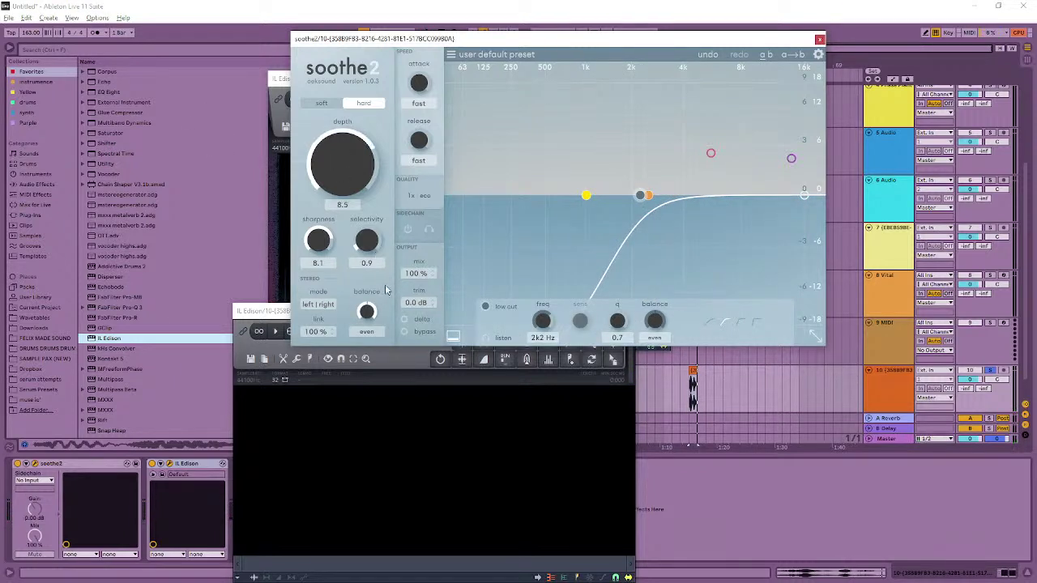
pyautogui.click(276, 311)
pyautogui.click(287, 81)
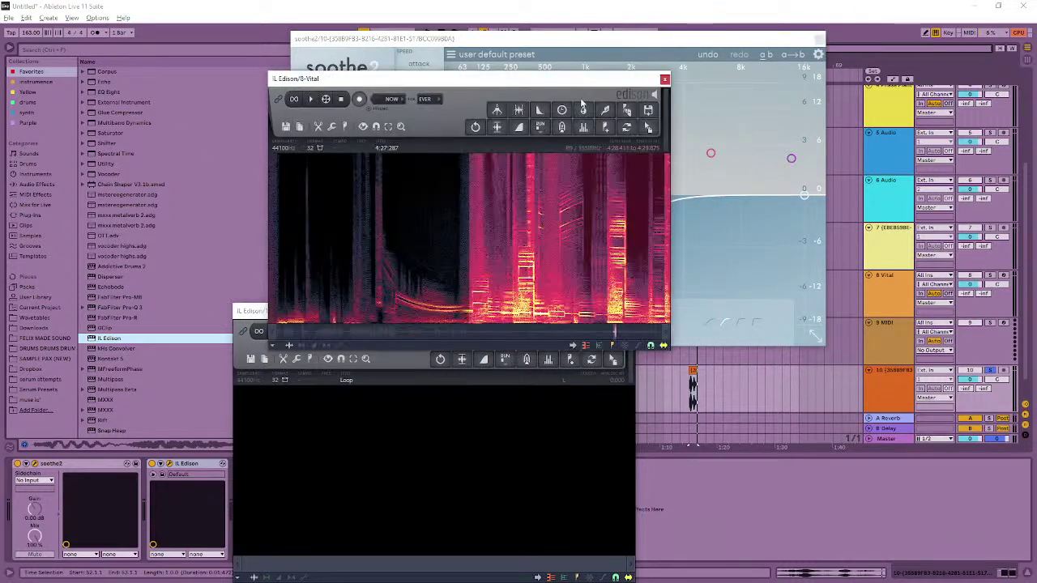
pyautogui.click(664, 79)
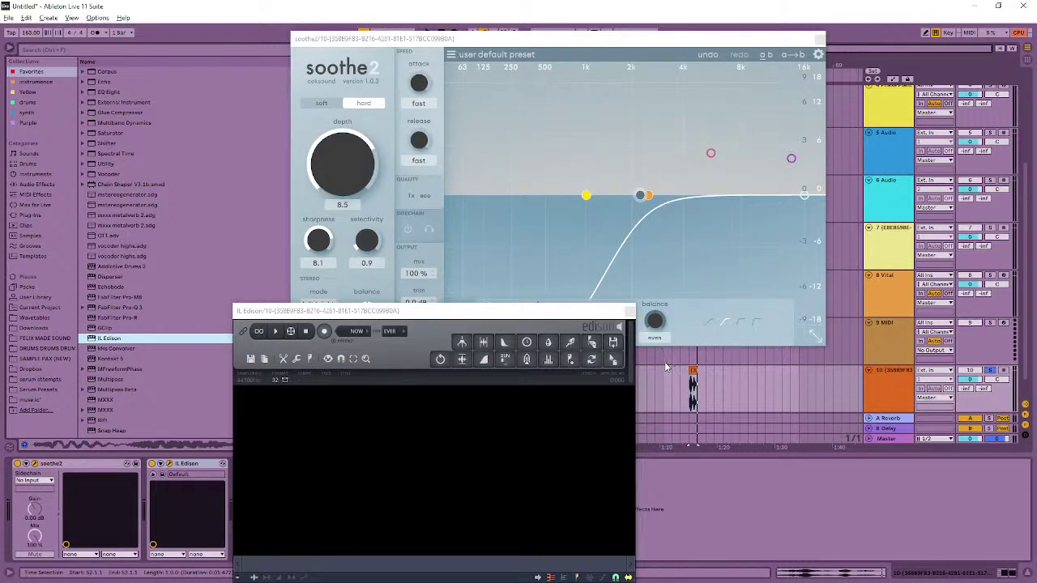
# - Record the audio clip through soothe2 into the audio track's Edison and stop the recording
pyautogui.click(325, 332)
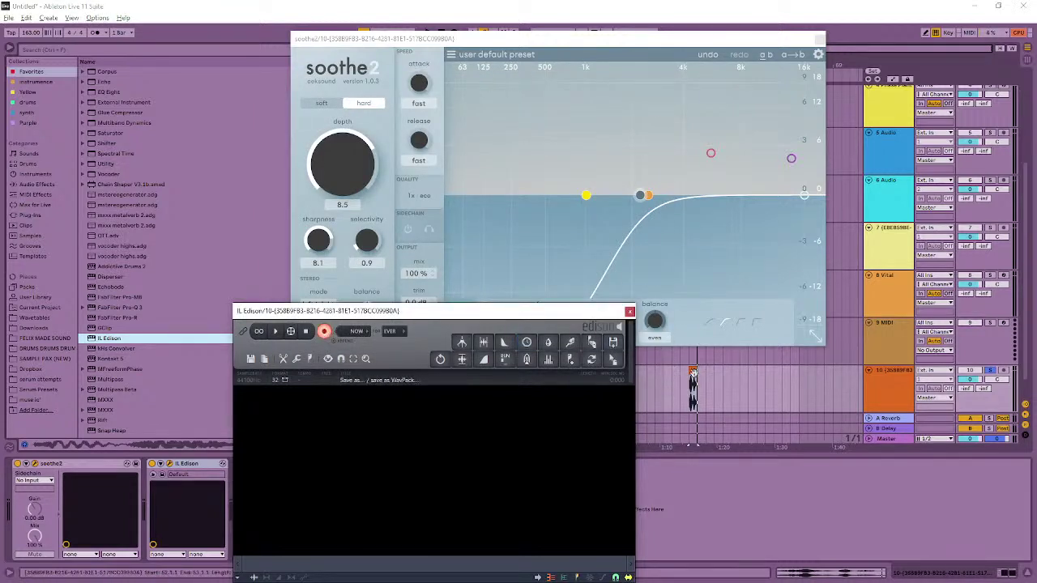
pyautogui.click(693, 372)
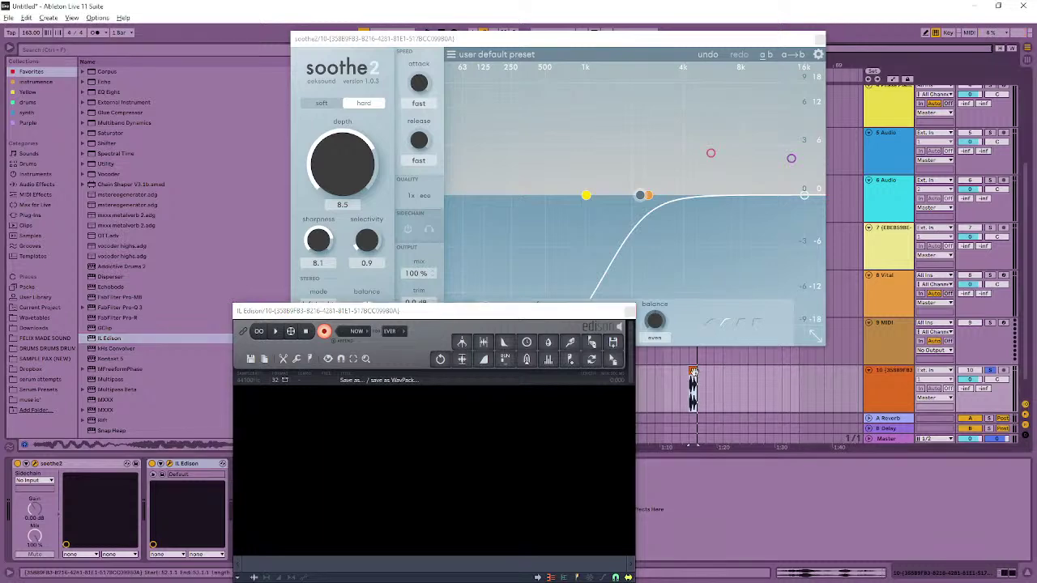
pyautogui.press('space')
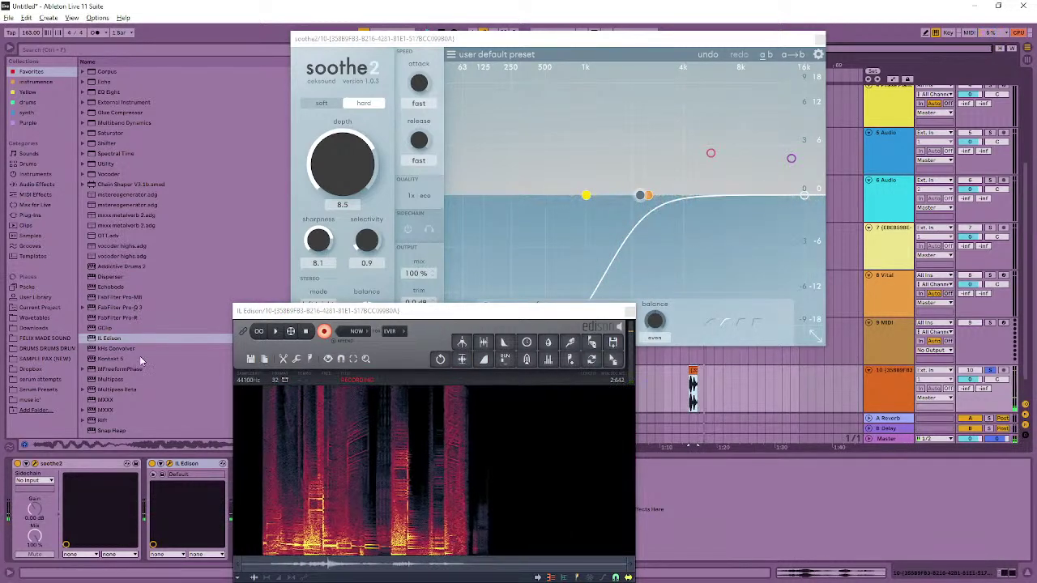
pyautogui.click(306, 331)
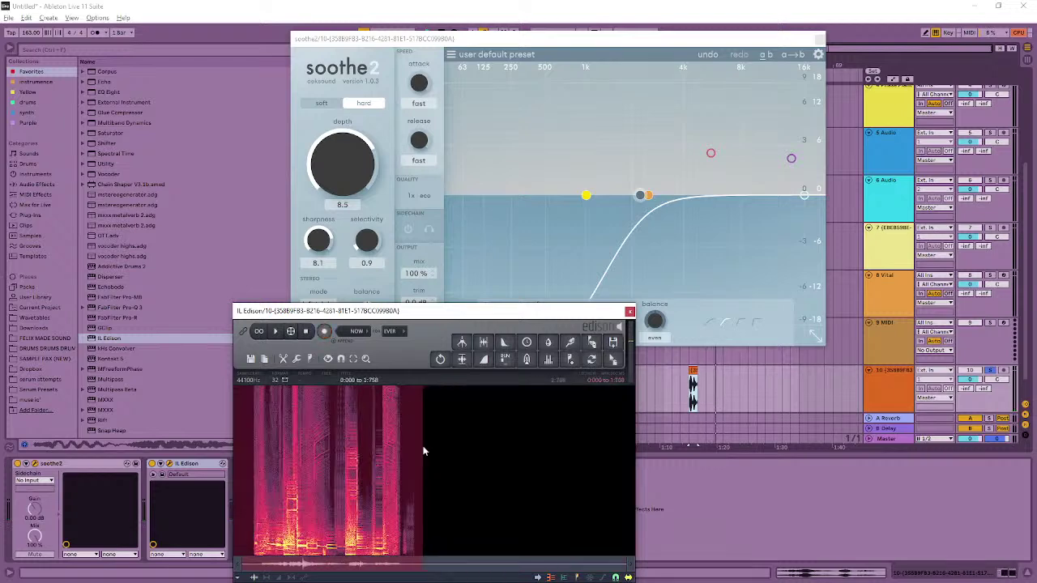
# - Insert Glue Compressor between soothe2 and Edison with a -21.3 dB threshold and Soft clipping on, then record the clip again in Edison
pyautogui.moveTo(120, 113); pyautogui.dragTo(159, 507)
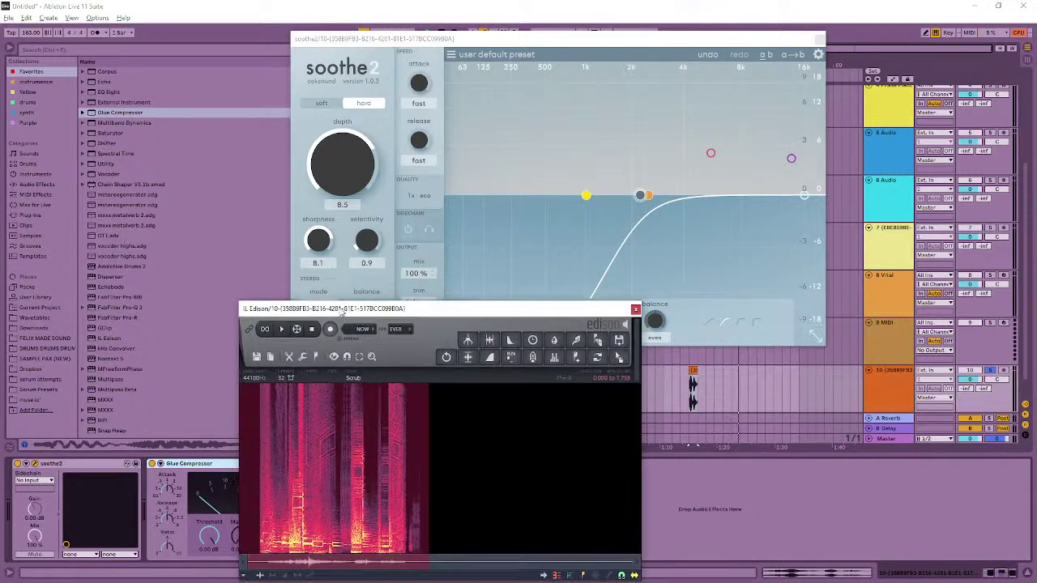
pyautogui.moveTo(212, 549); pyautogui.dragTo(212, 575)
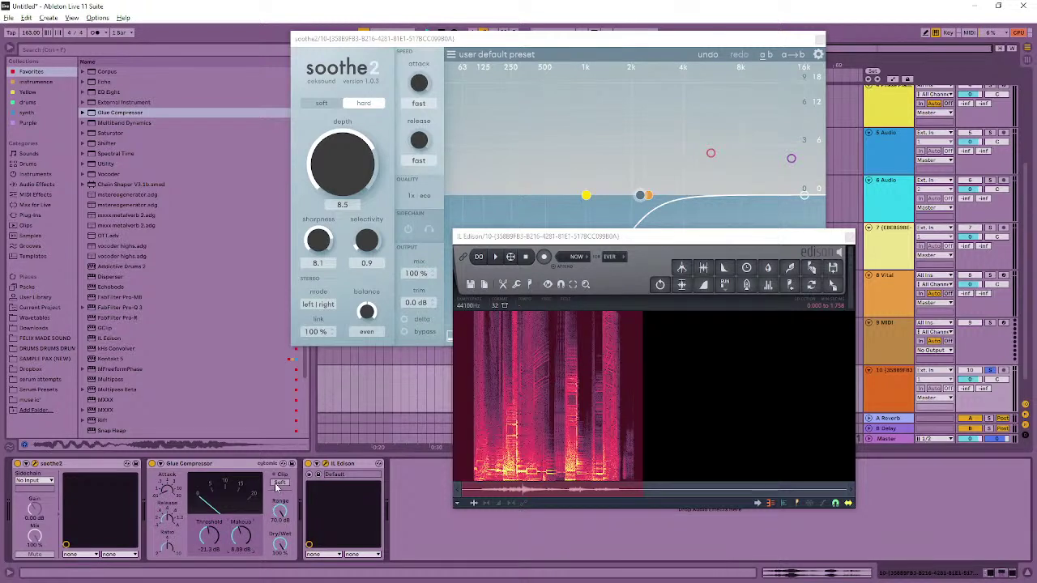
pyautogui.click(544, 257)
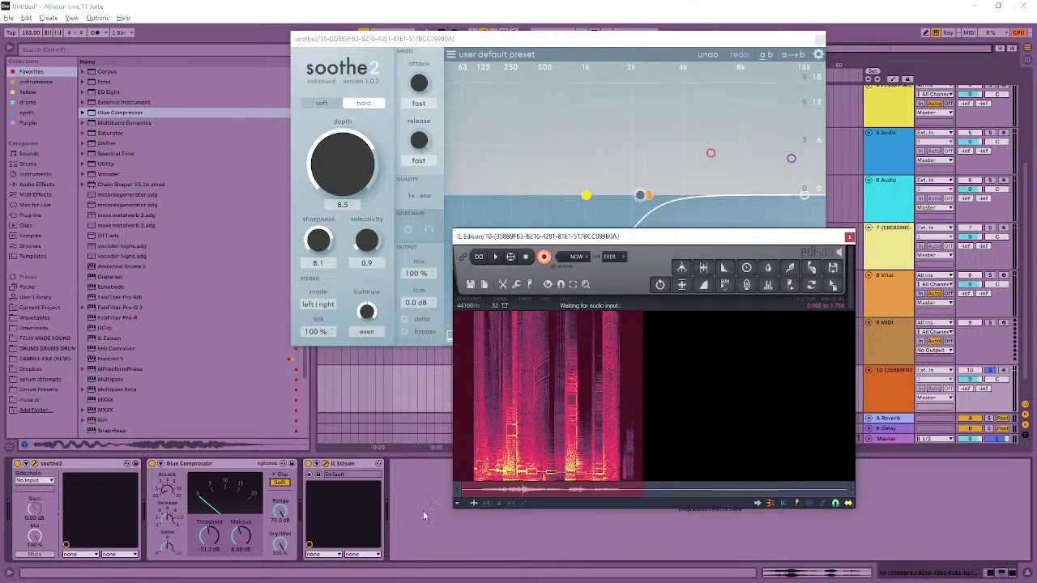
pyautogui.moveTo(648, 236); pyautogui.dragTo(411, 242)
pyautogui.press('space')
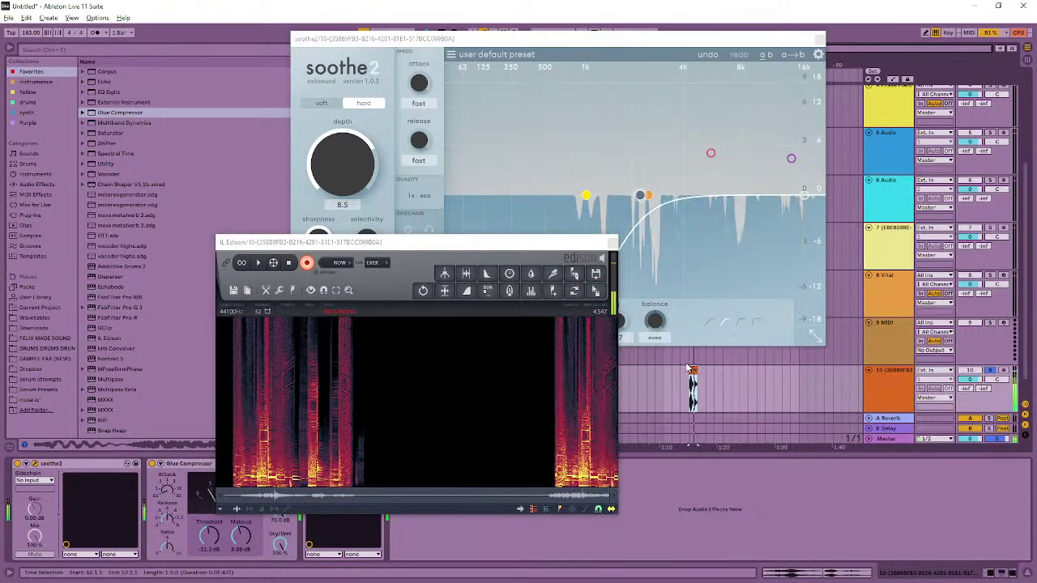
pyautogui.click(292, 262)
# - Select the final pass of the new take from 3:826 to 5:369 in Edison and play it
pyautogui.moveTo(611, 397); pyautogui.dragTo(465, 425)
pyautogui.scroll(4, 506, 410)
pyautogui.press('space')
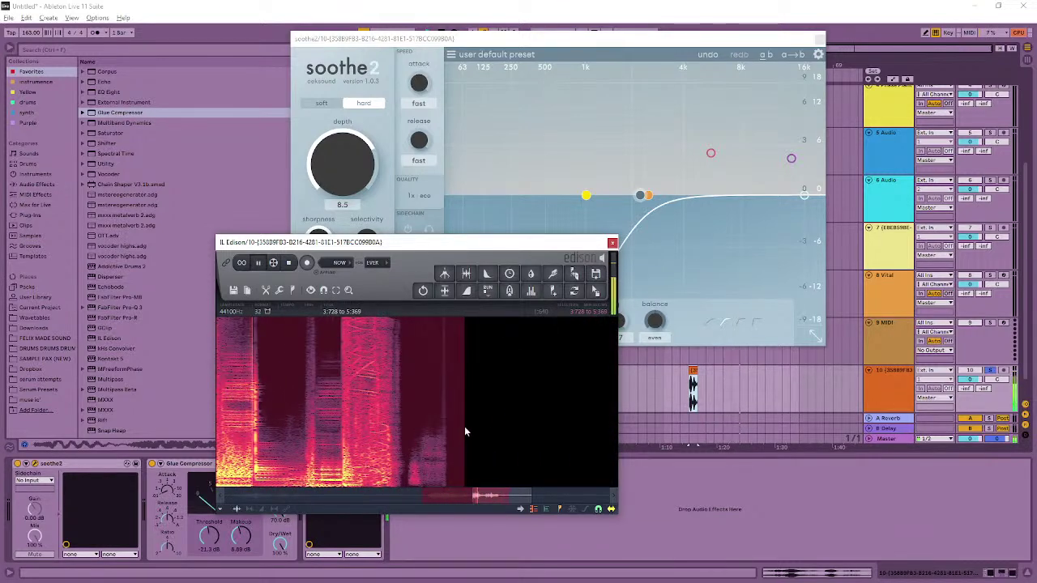
pyautogui.scroll(-4, 324, 403)
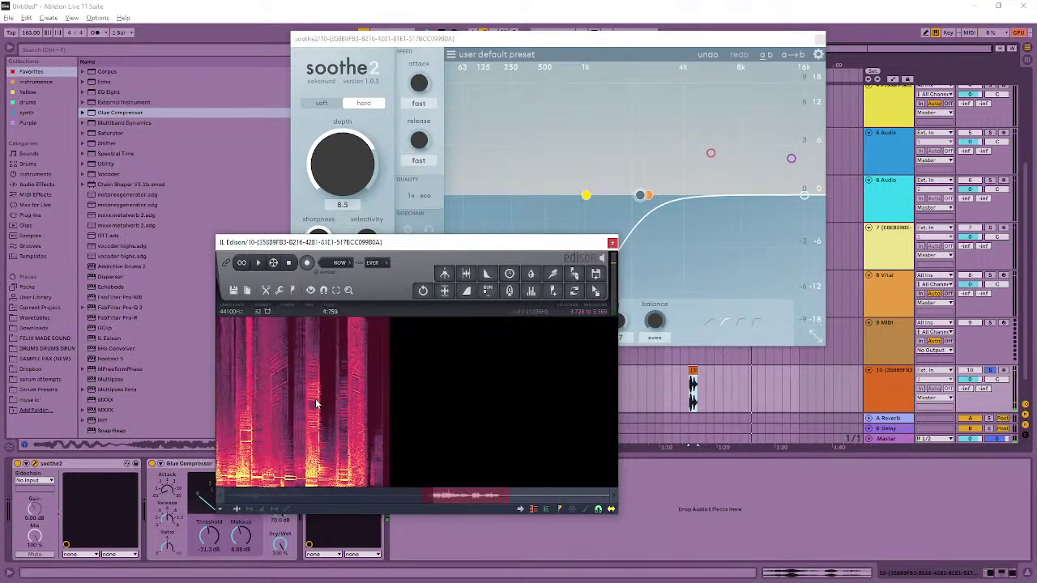
pyautogui.scroll(5, 456, 417)
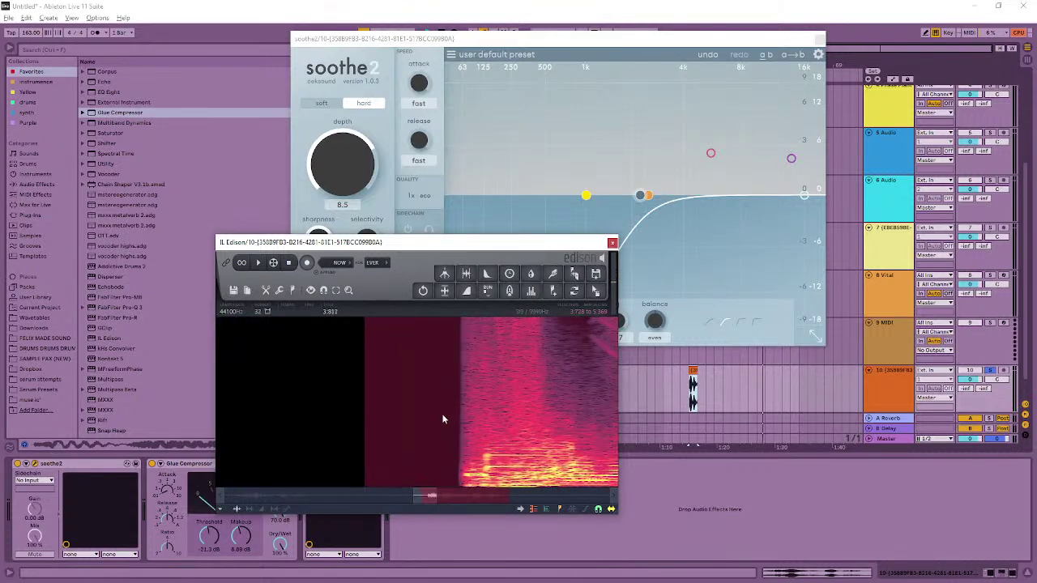
pyautogui.hscroll(5, 456, 419)
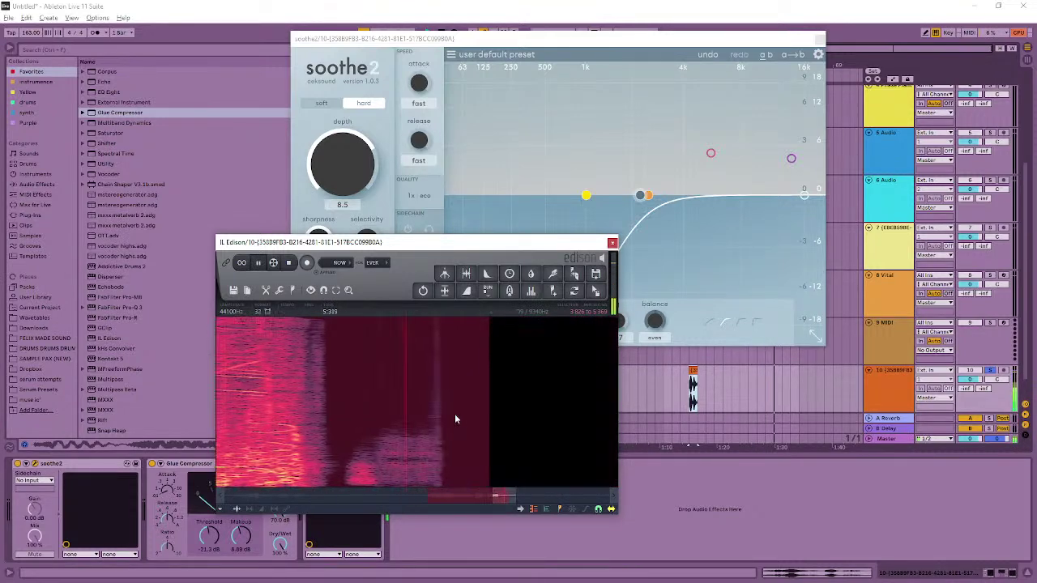
# - Copy the selected Edison audio into the Glitch folder of gwf 3 work in FELIX MADE SOUND
pyautogui.click(43, 339)
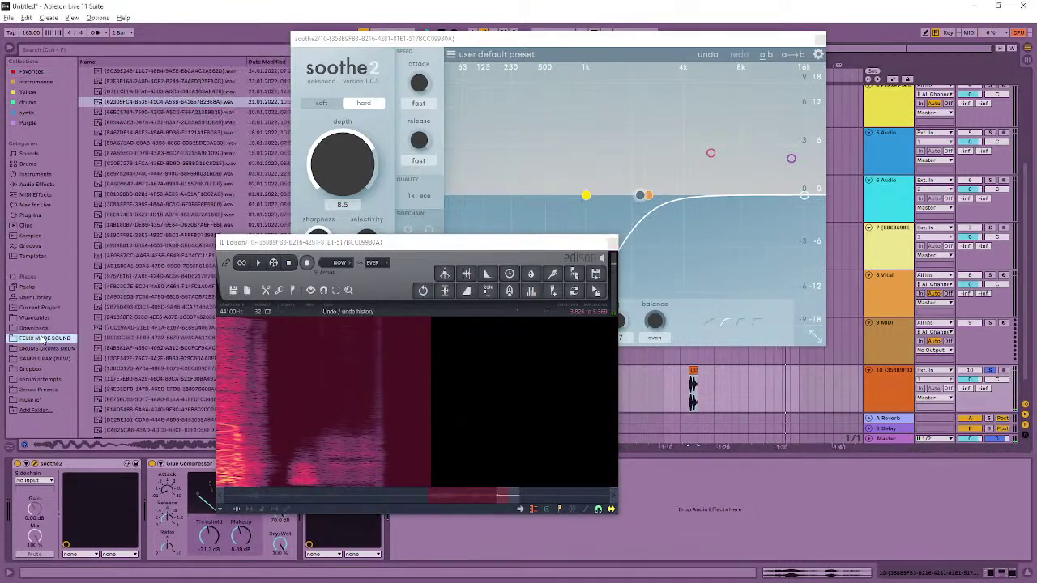
pyautogui.scroll(10, 95, 124)
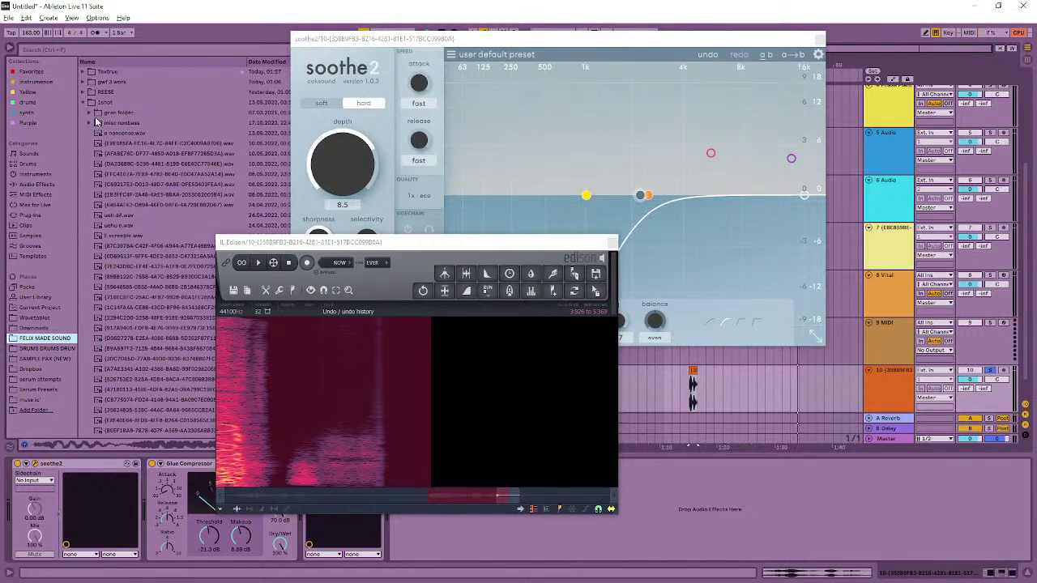
pyautogui.click(88, 81)
pyautogui.moveTo(595, 274); pyautogui.dragTo(109, 132)
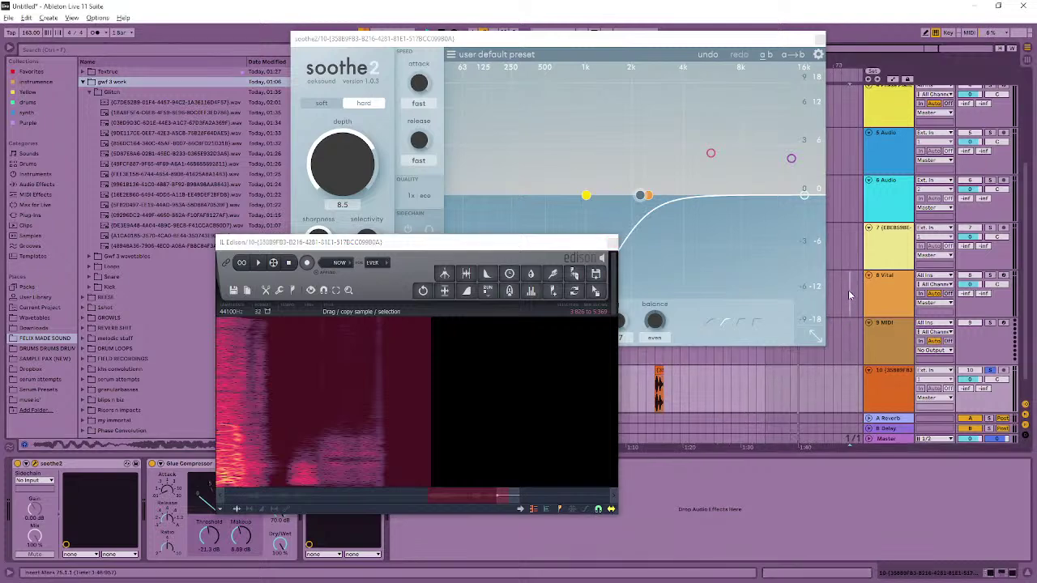
# - Reopen the Vital track's Edison, select from 4:28:411 to 4:53:484, play it, and solo and arm the Vital track
pyautogui.click(665, 386)
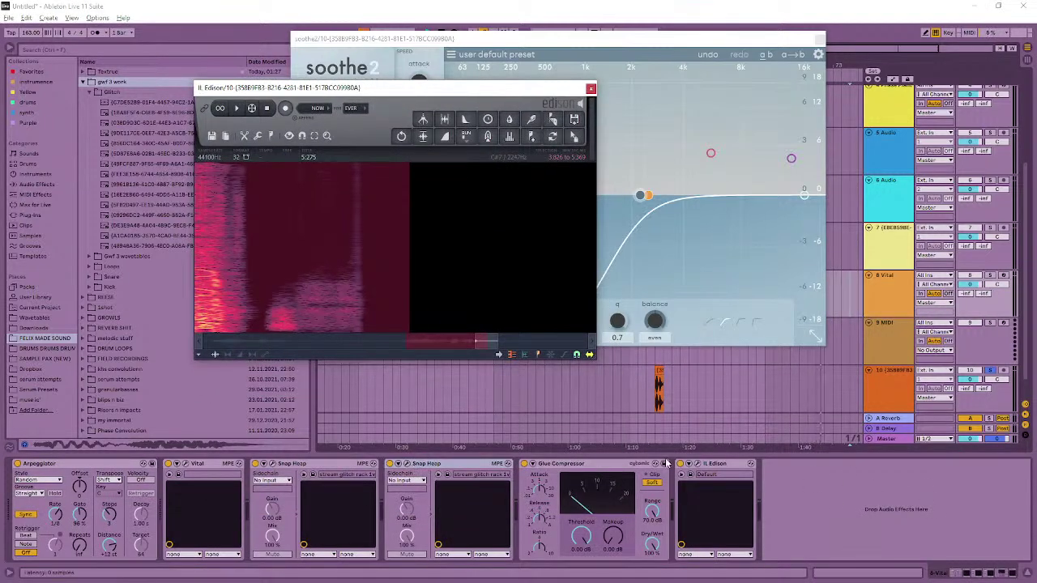
pyautogui.click(709, 465)
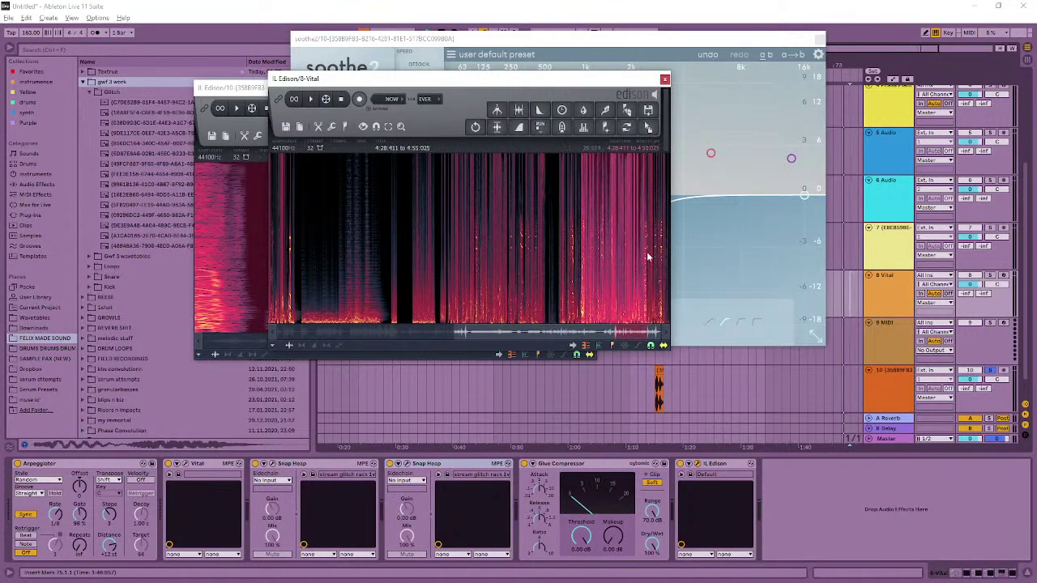
pyautogui.moveTo(646, 255); pyautogui.dragTo(643, 256)
pyautogui.scroll(5, 660, 260)
pyautogui.press('space')
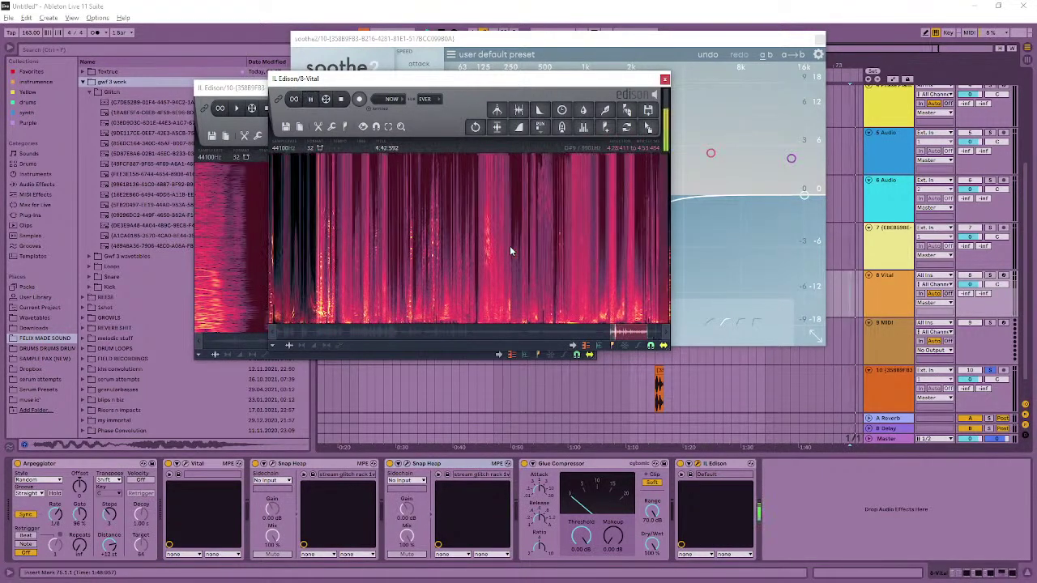
pyautogui.click(1003, 275)
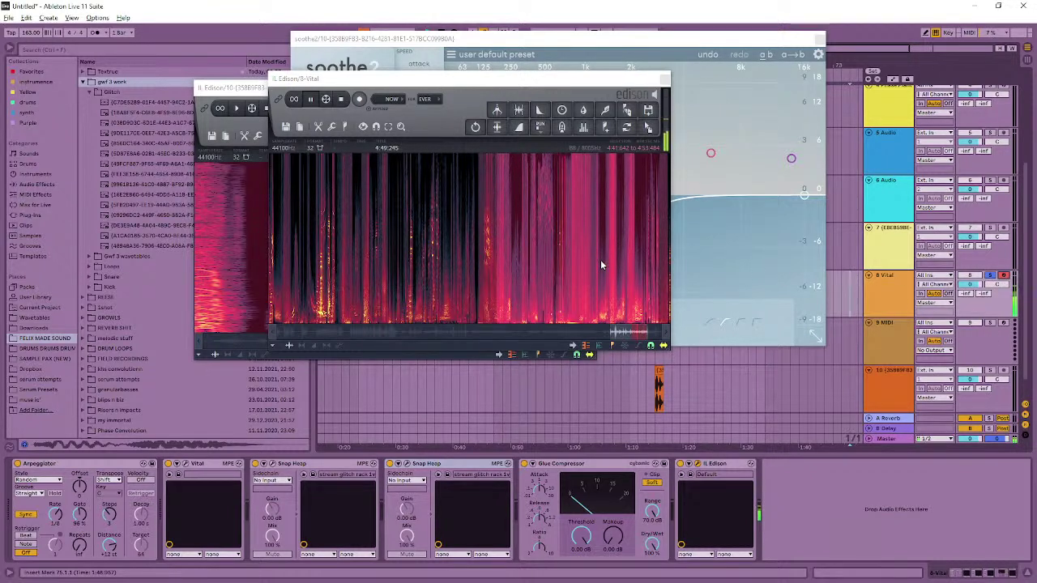
# - Audition the end of the Vital take in Edison and narrow the selection to 4:51:672 to 4:52:571
pyautogui.click(532, 259)
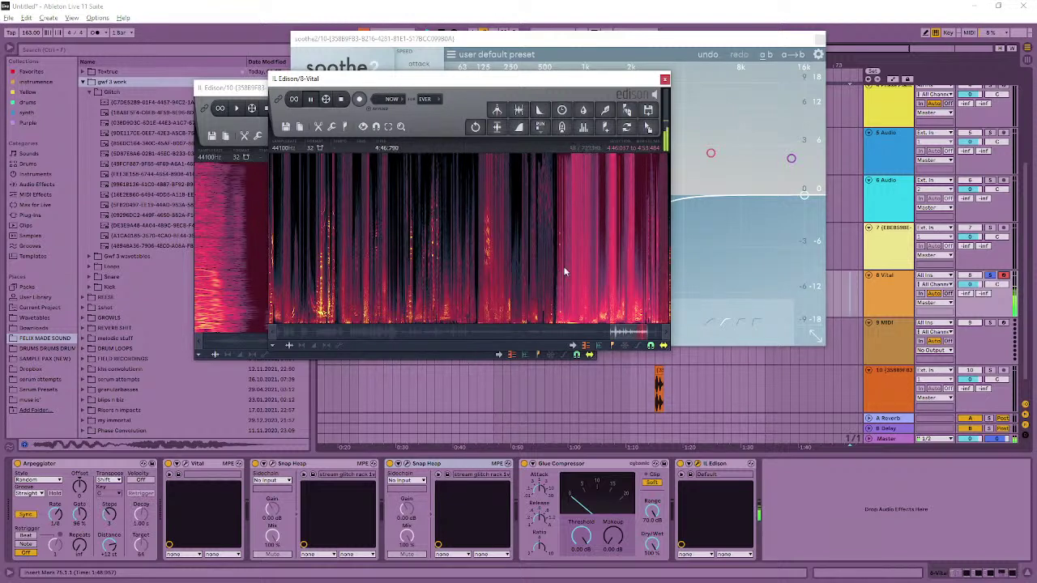
pyautogui.press('space')
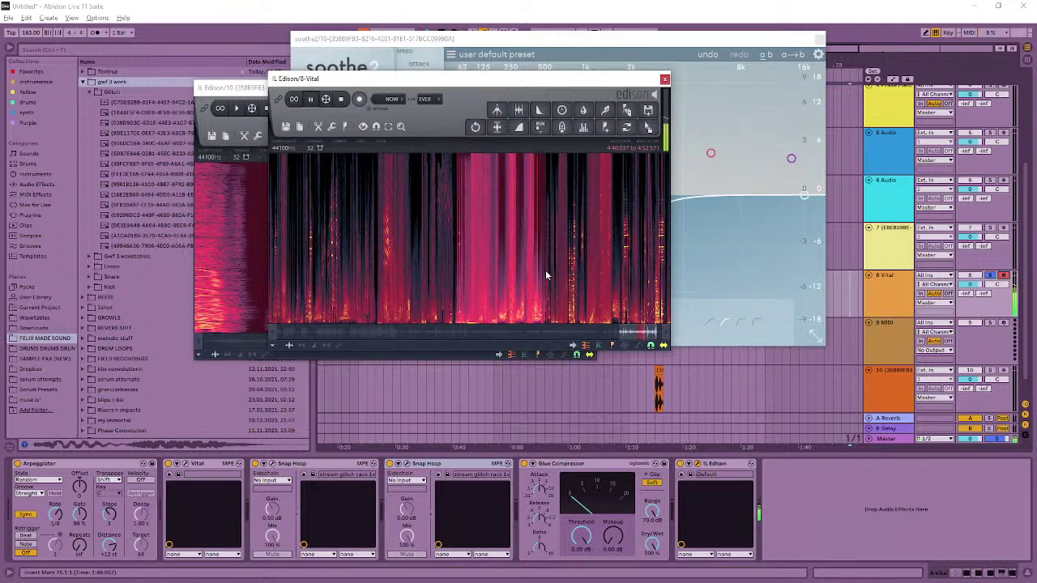
pyautogui.press('space')
pyautogui.moveTo(545, 270); pyautogui.dragTo(502, 324)
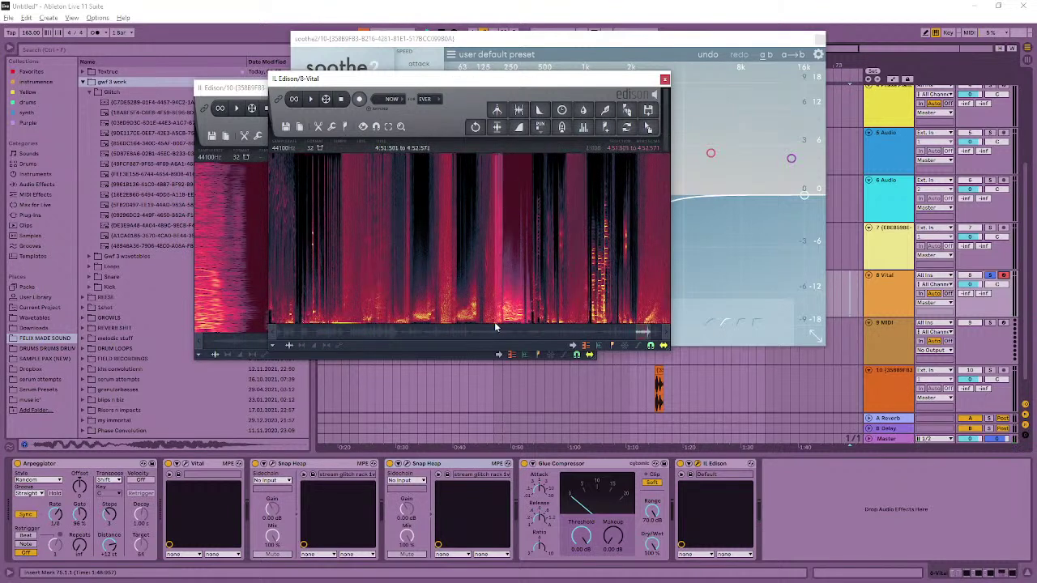
pyautogui.press('space')
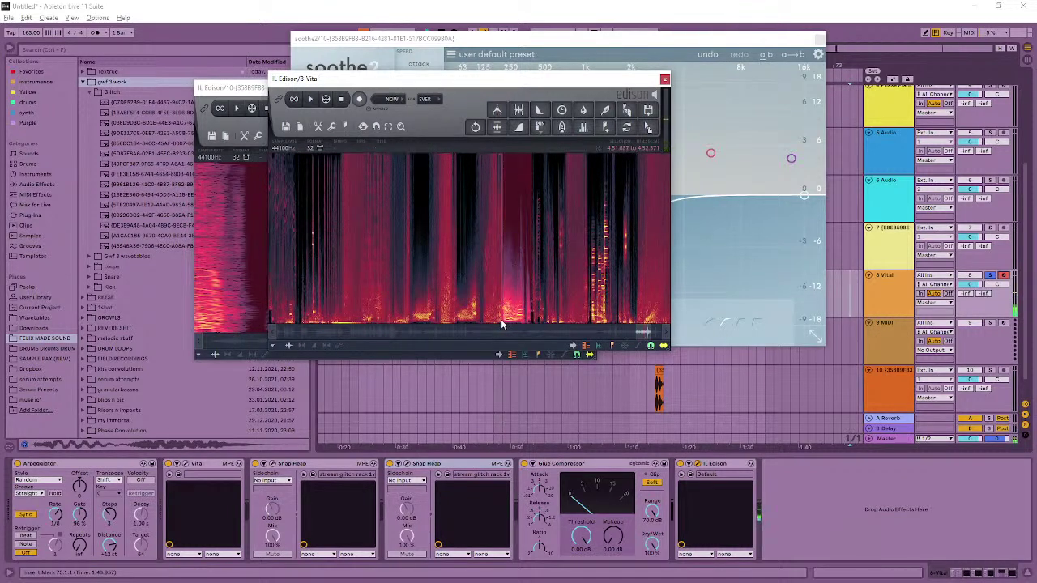
pyautogui.press('space')
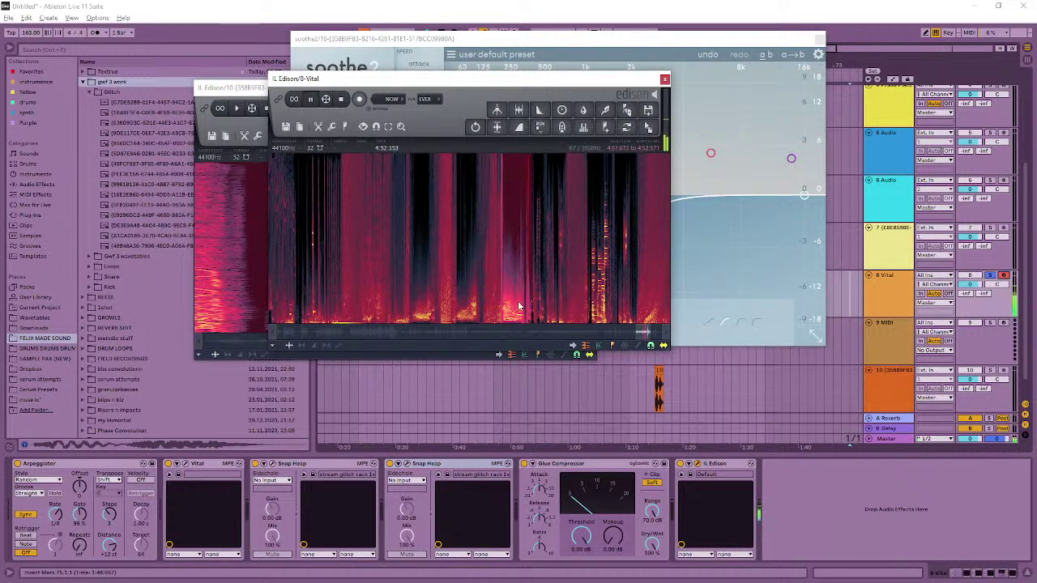
# - Trim the selection to 4:51:736 to 4:52:371, play it, and copy it into the Glitch folder
pyautogui.scroll(4, 524, 301)
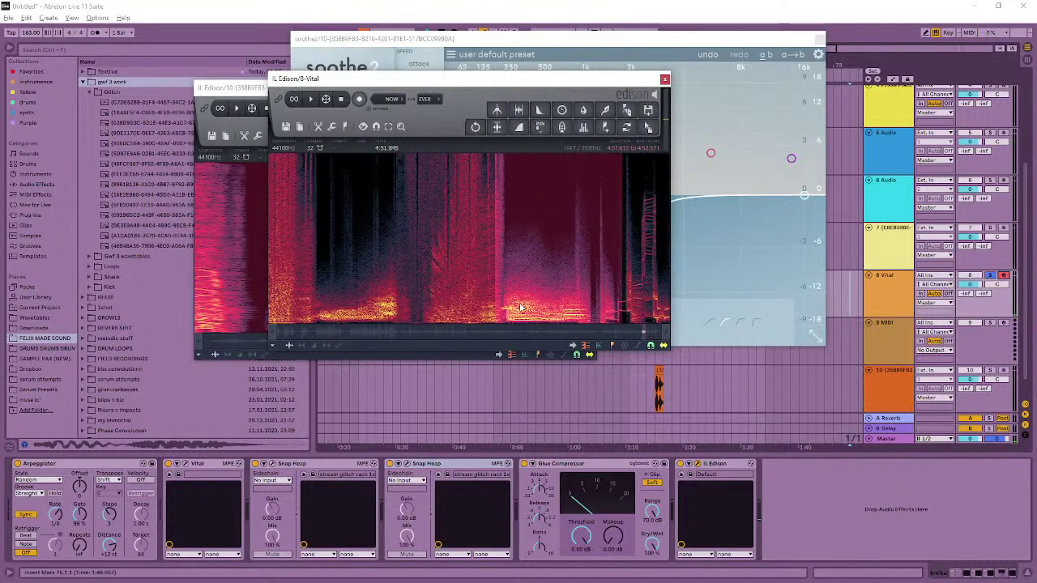
pyautogui.moveTo(507, 314); pyautogui.dragTo(502, 316)
pyautogui.moveTo(606, 304); pyautogui.dragTo(592, 305)
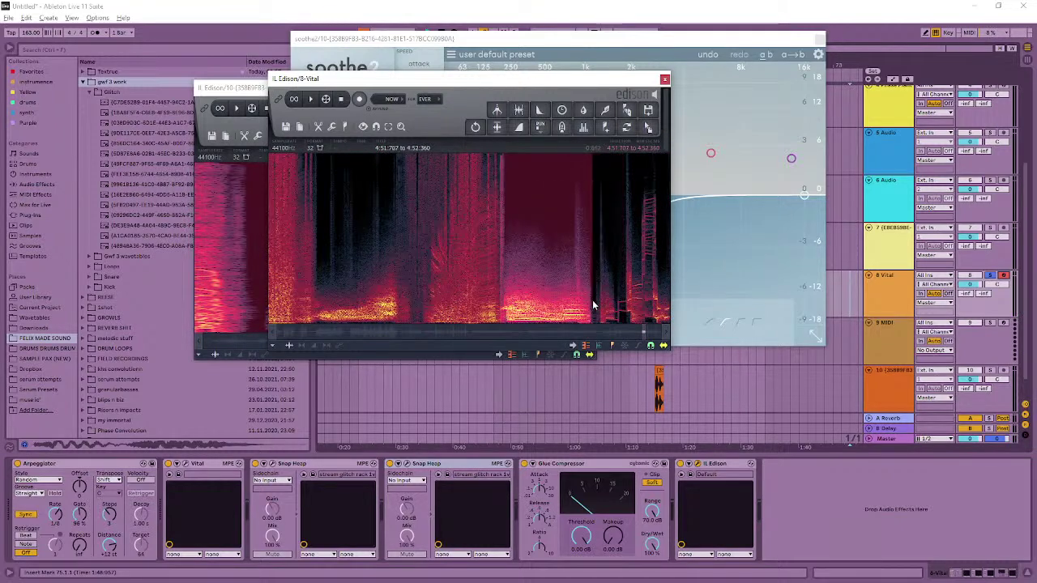
pyautogui.press('space')
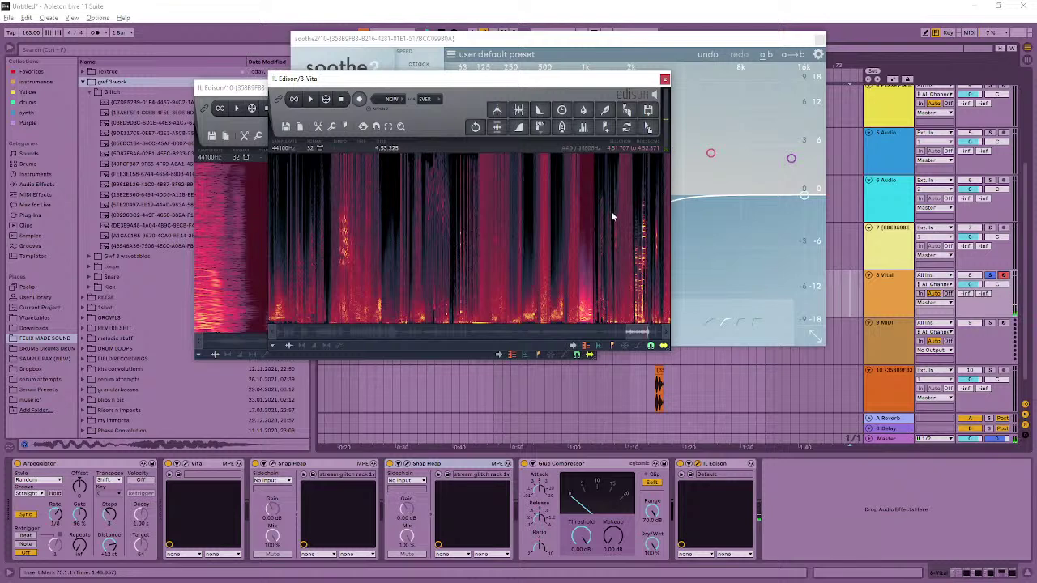
pyautogui.click(420, 311)
pyautogui.moveTo(420, 310); pyautogui.dragTo(432, 311)
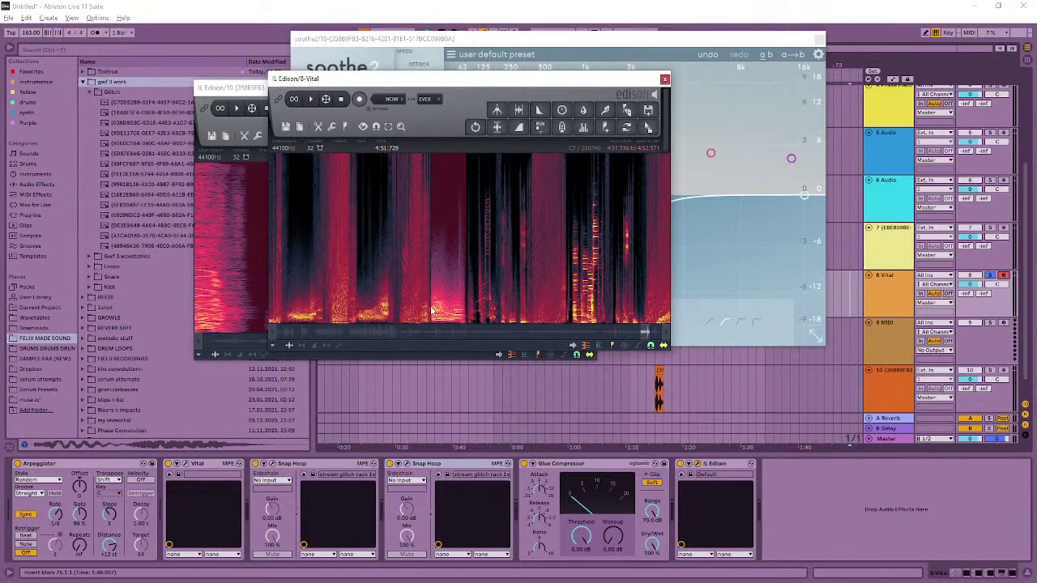
pyautogui.press('space')
pyautogui.moveTo(648, 127); pyautogui.dragTo(153, 116)
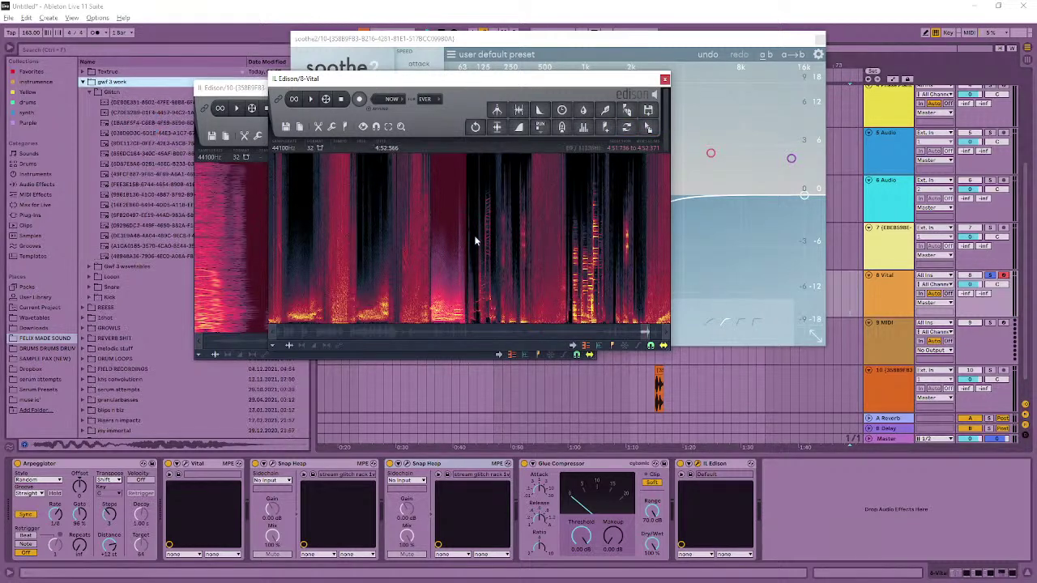
# - Audition further sections of the Vital take in Edison, then select 4:59:229 to 5:00:464 and play it
pyautogui.press('space')
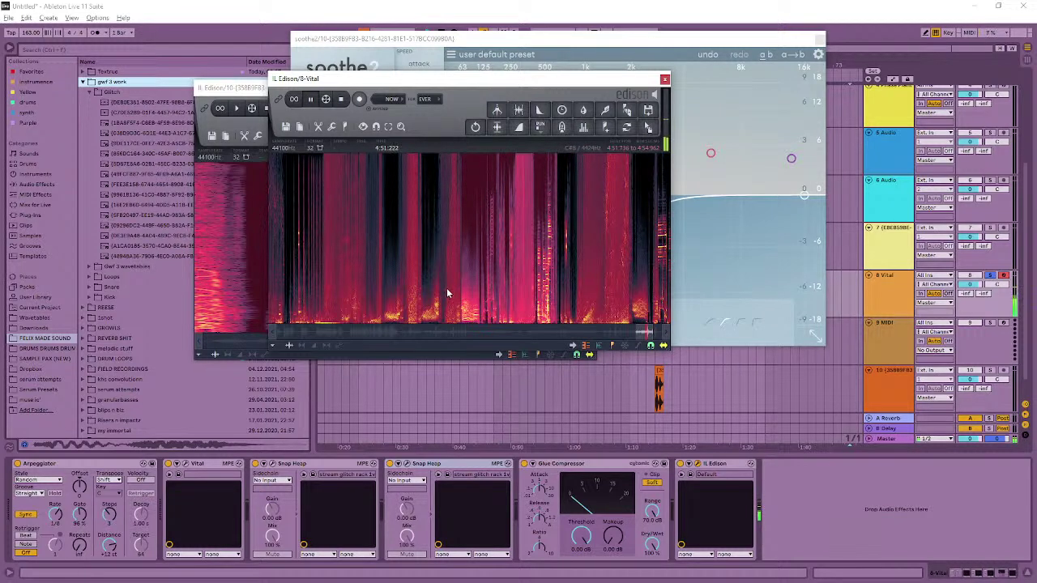
pyautogui.press('space')
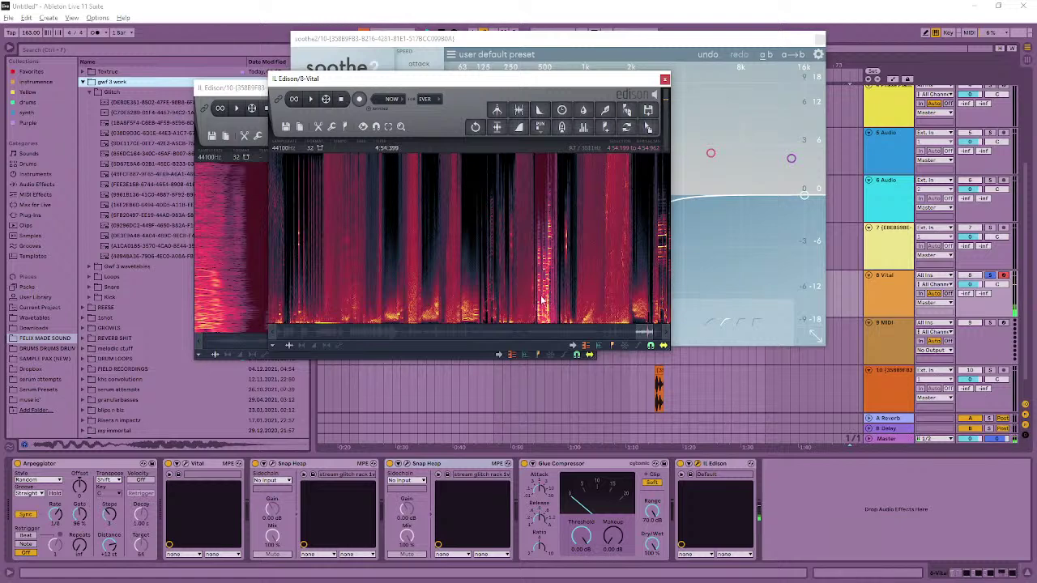
pyautogui.scroll(-3, 541, 299)
pyautogui.moveTo(554, 296); pyautogui.dragTo(595, 295)
pyautogui.moveTo(506, 283); pyautogui.dragTo(638, 287)
pyautogui.press('space')
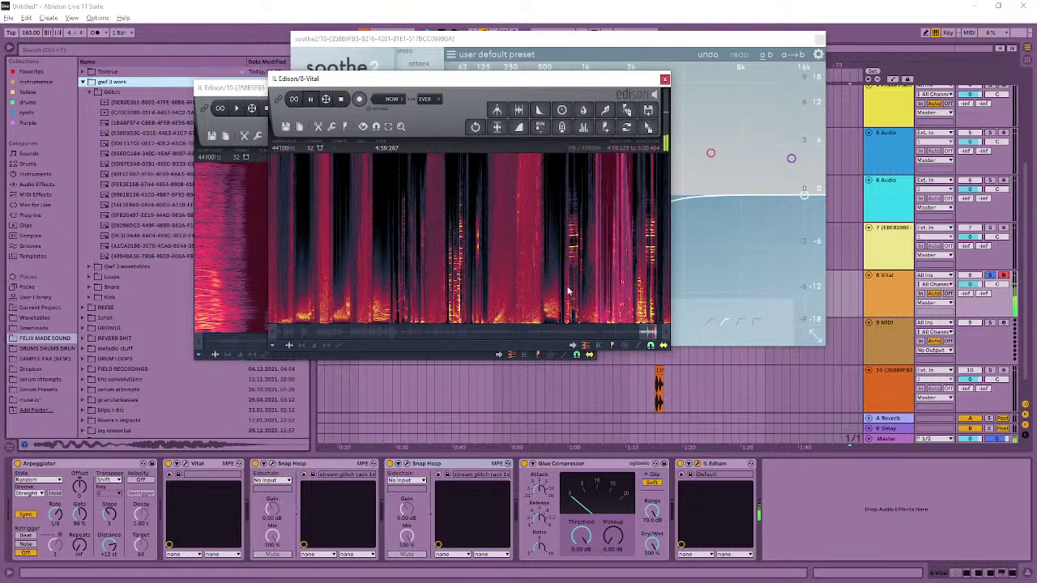
# - Move the Edison selection's start to 4:59:768 and extend its end to about 5:00:563
pyautogui.moveTo(499, 295); pyautogui.dragTo(510, 297)
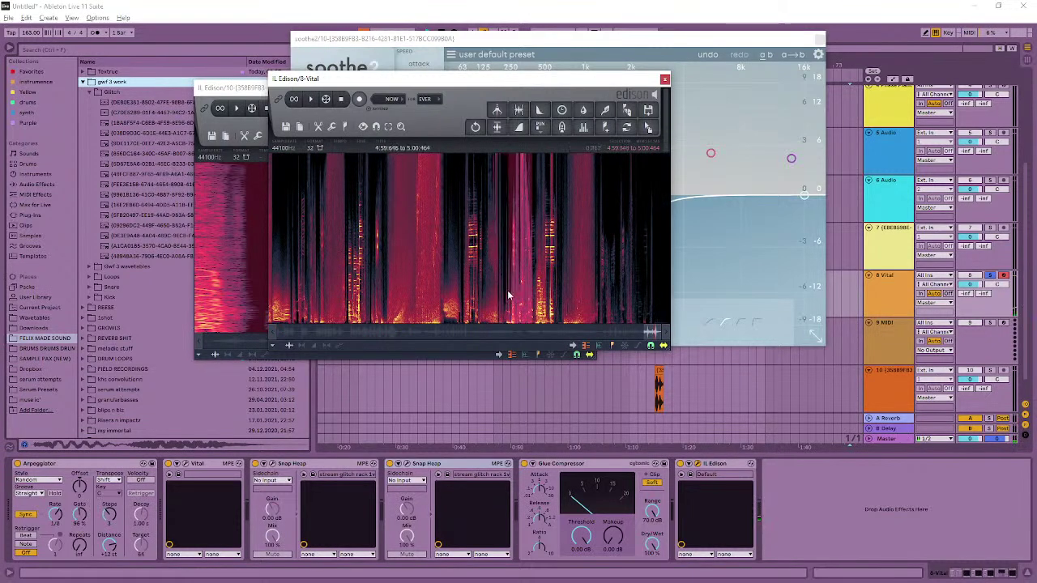
pyautogui.moveTo(532, 295); pyautogui.dragTo(670, 294)
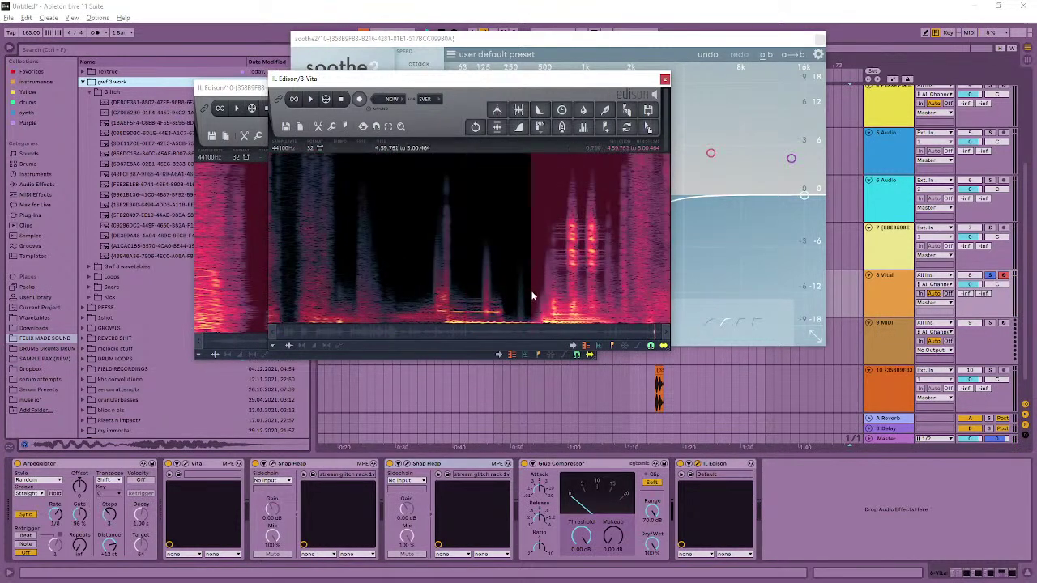
pyautogui.scroll(3, 535, 292)
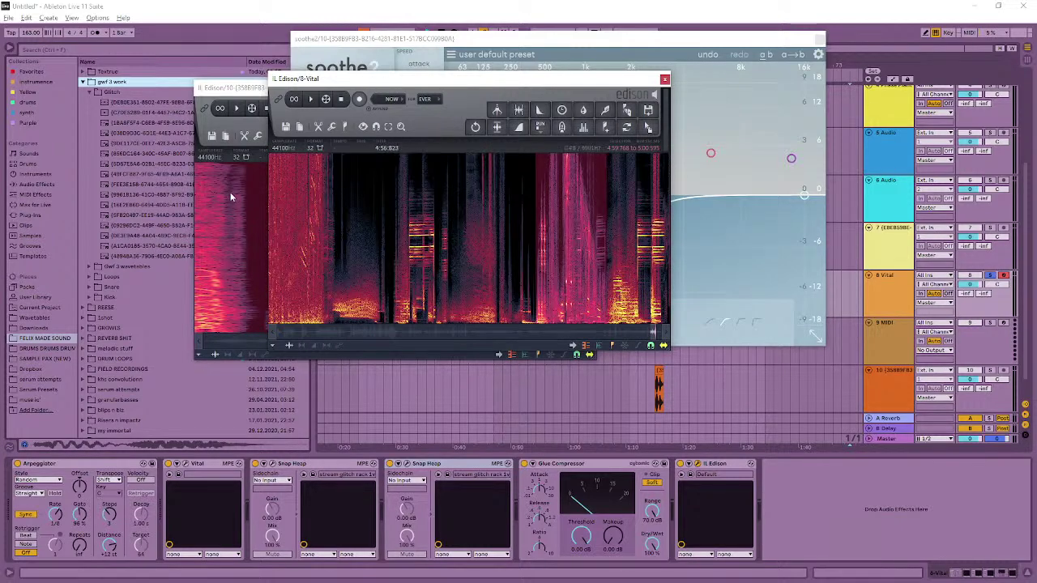
# - Audition the samples saved in the Glitch folder from first to last, and replay the last few
pyautogui.click(154, 103)
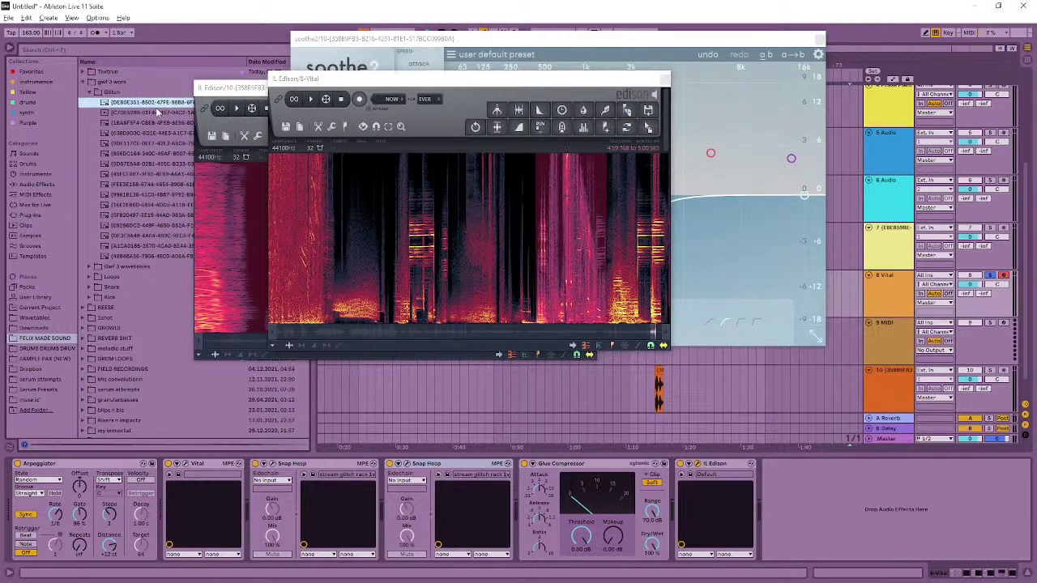
pyautogui.click(159, 111)
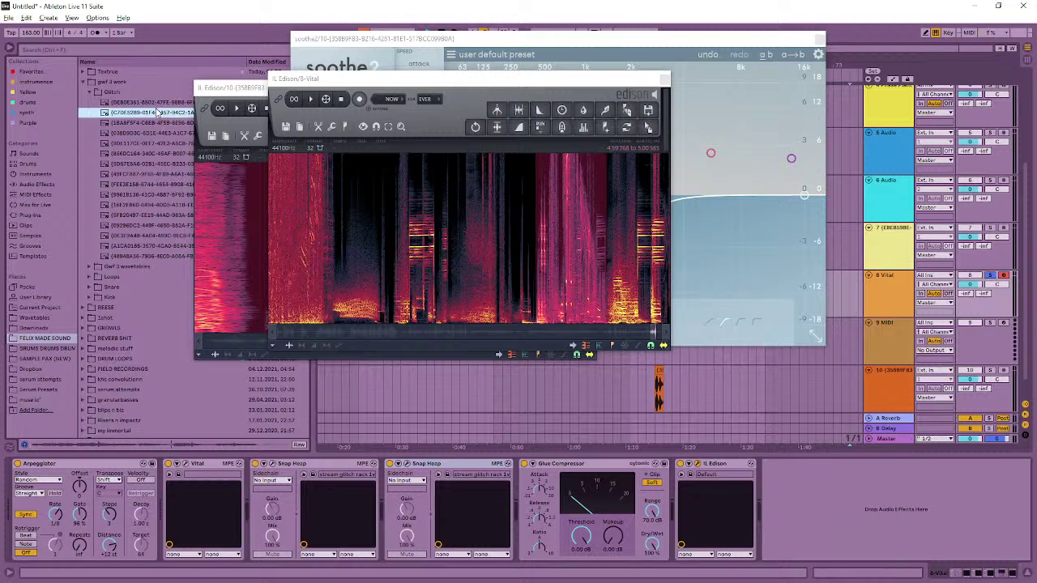
pyautogui.press('Down')
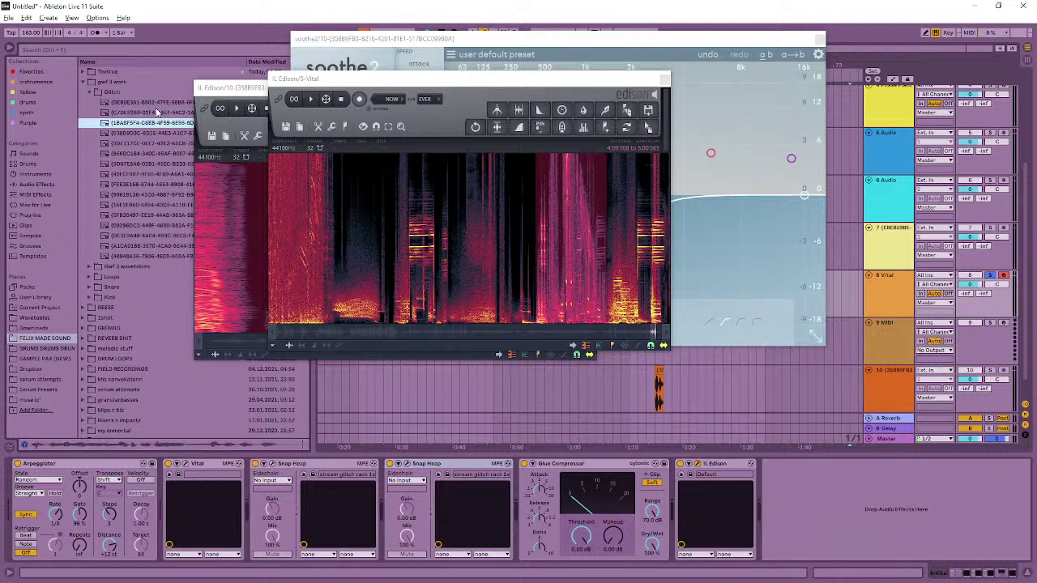
pyautogui.press('Down')
pyautogui.press('Down')
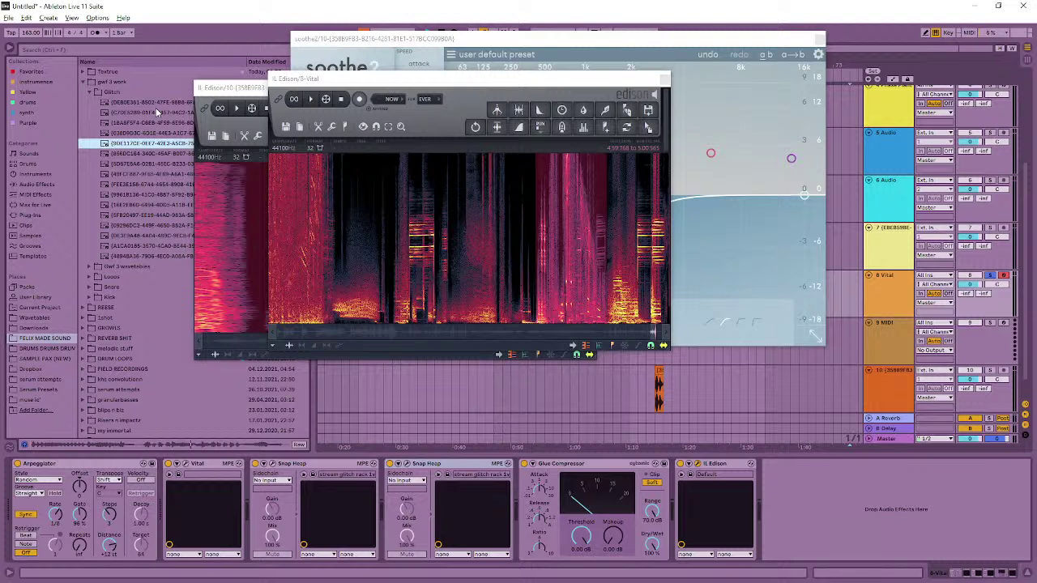
pyautogui.press('Down')
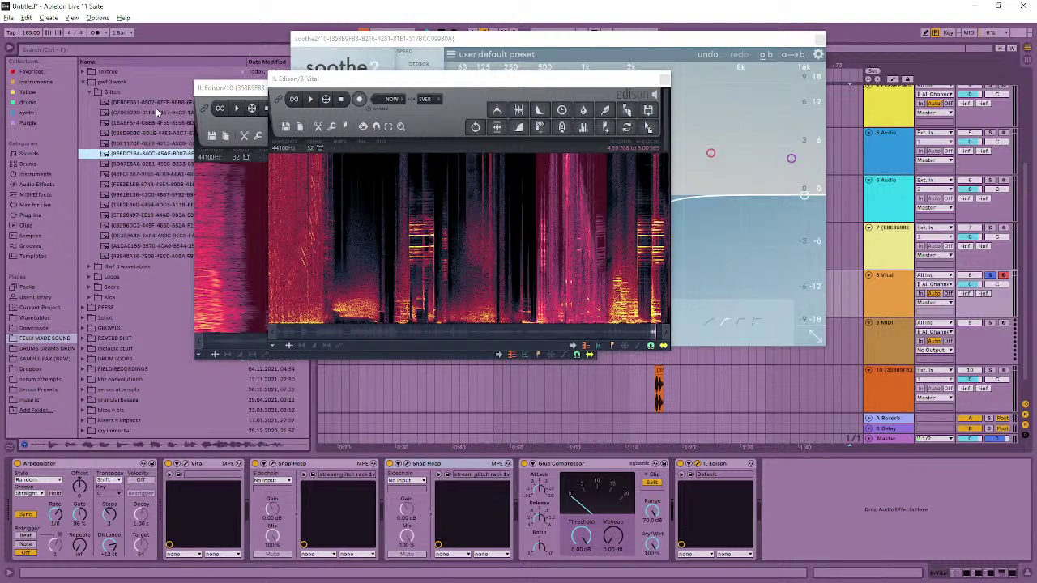
pyautogui.press('Down')
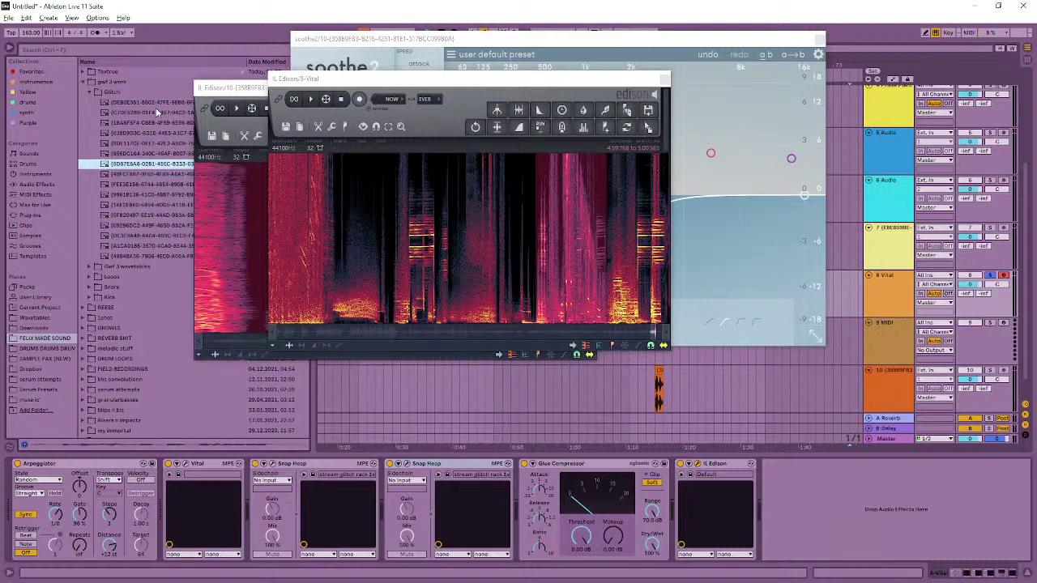
pyautogui.press('Down')
pyautogui.press('Down')
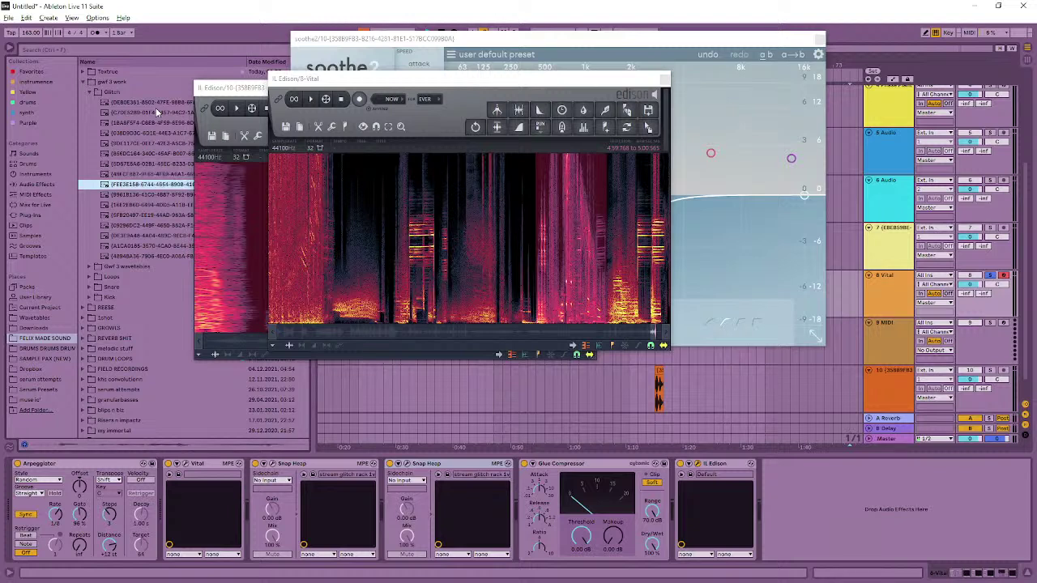
pyautogui.press('Down')
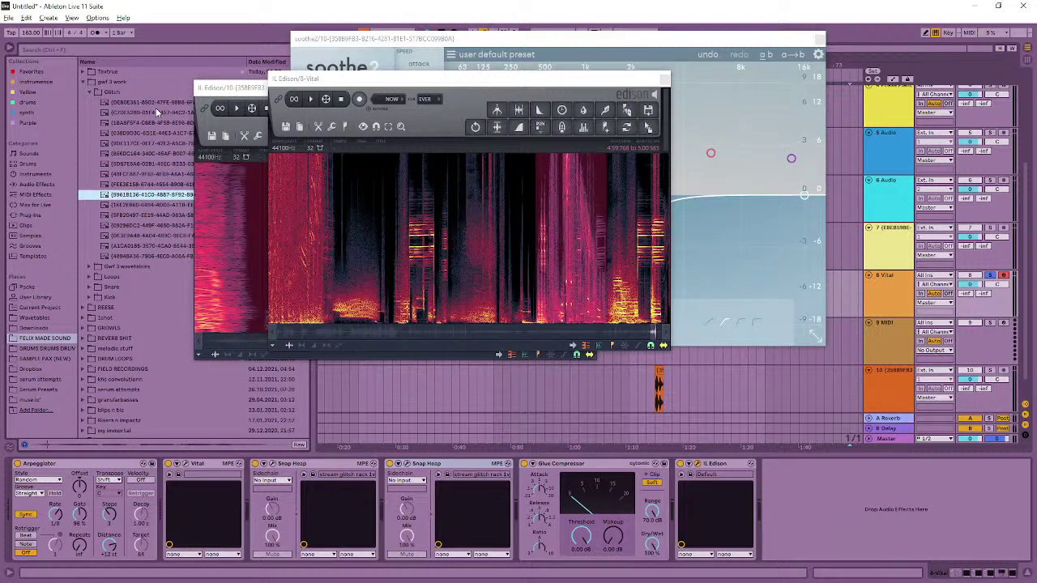
pyautogui.press('Down')
pyautogui.press('Down')
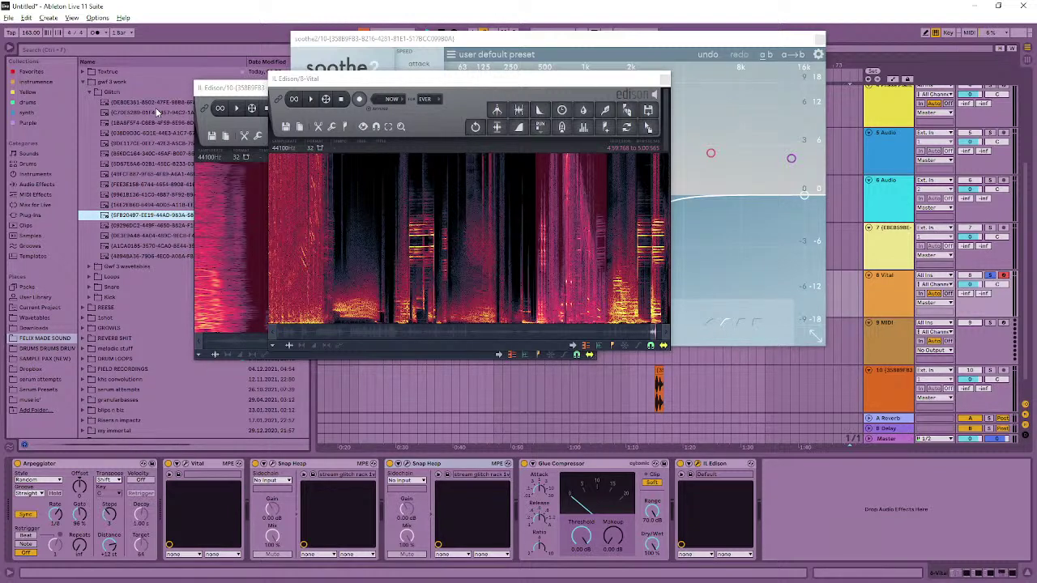
pyautogui.press('Down')
pyautogui.press('Down')
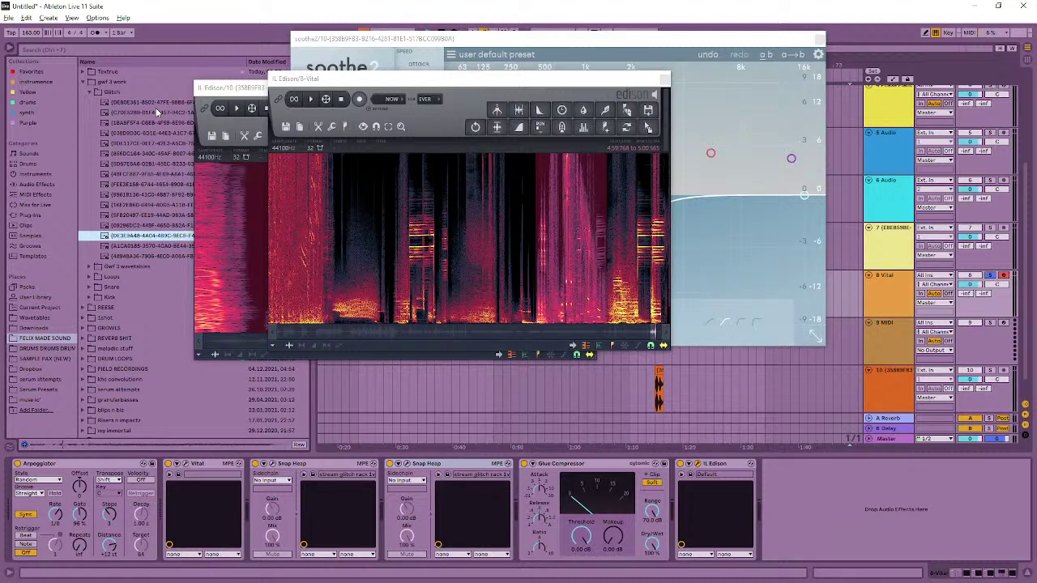
pyautogui.press('Down')
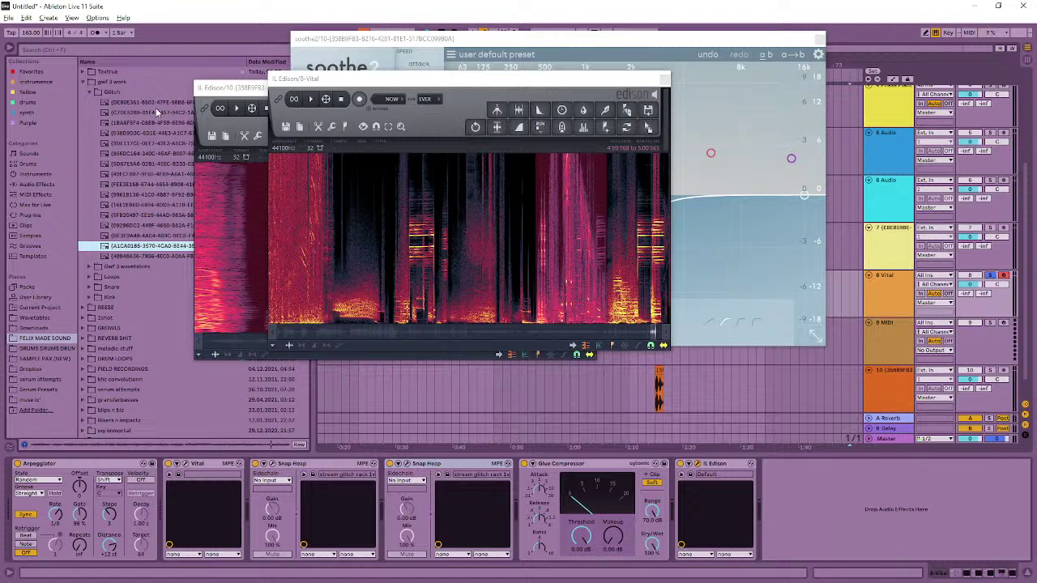
pyautogui.press('Down')
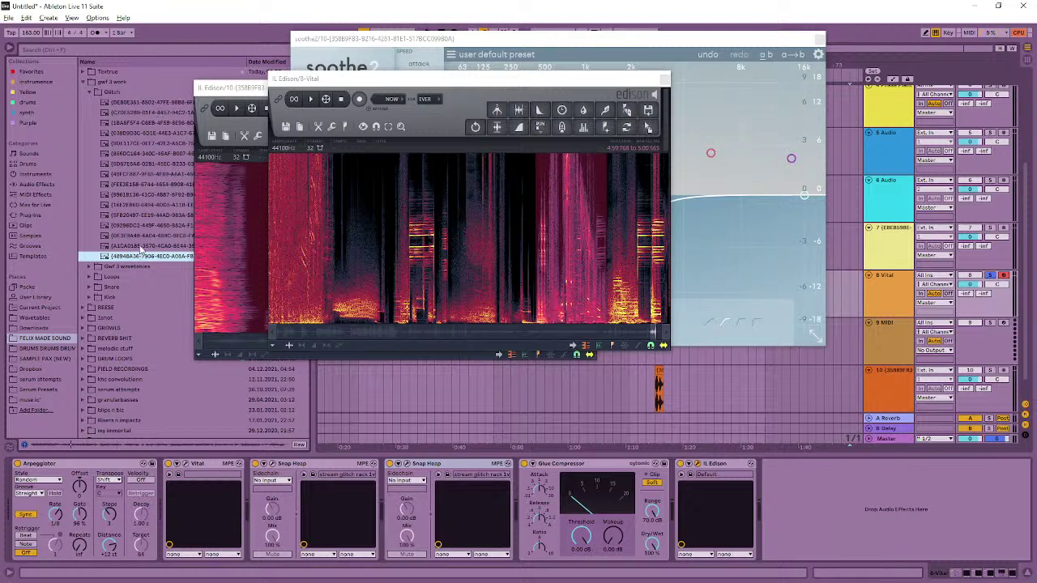
pyautogui.click(140, 248)
pyautogui.click(147, 236)
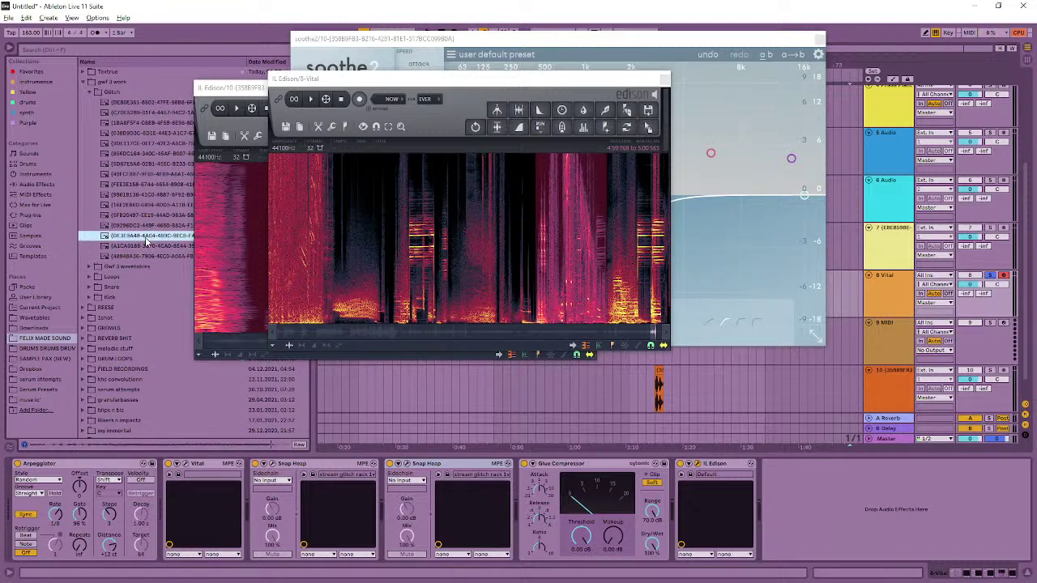
pyautogui.click(152, 226)
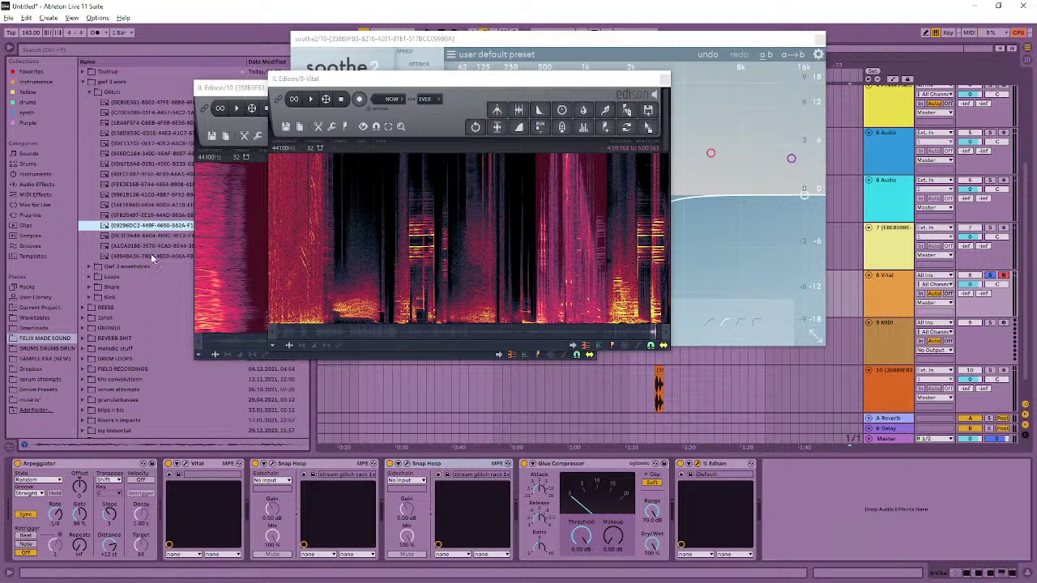
pyautogui.click(151, 256)
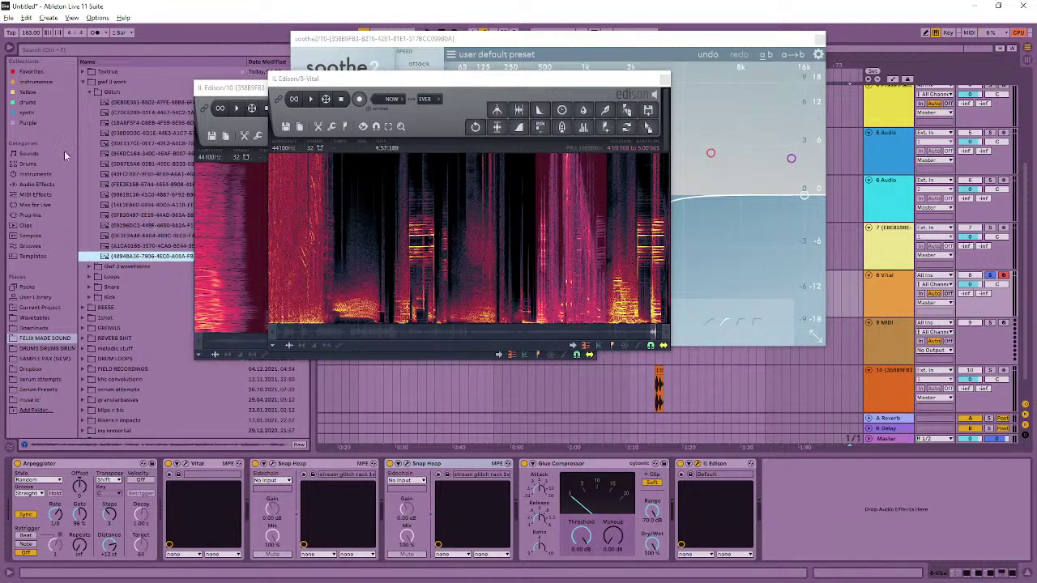
# - Switch Edison to the waveform display, trim the selection's end to 5:00:560, and normalize the selected audio
pyautogui.moveTo(648, 286); pyautogui.dragTo(607, 272)
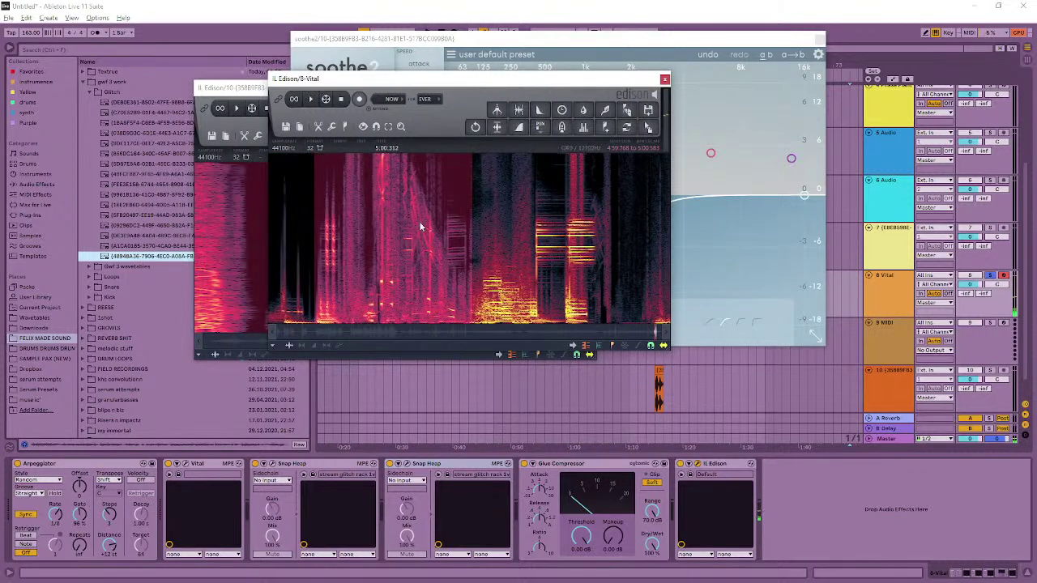
pyautogui.scroll(5, 485, 250)
pyautogui.scroll(2, 460, 257)
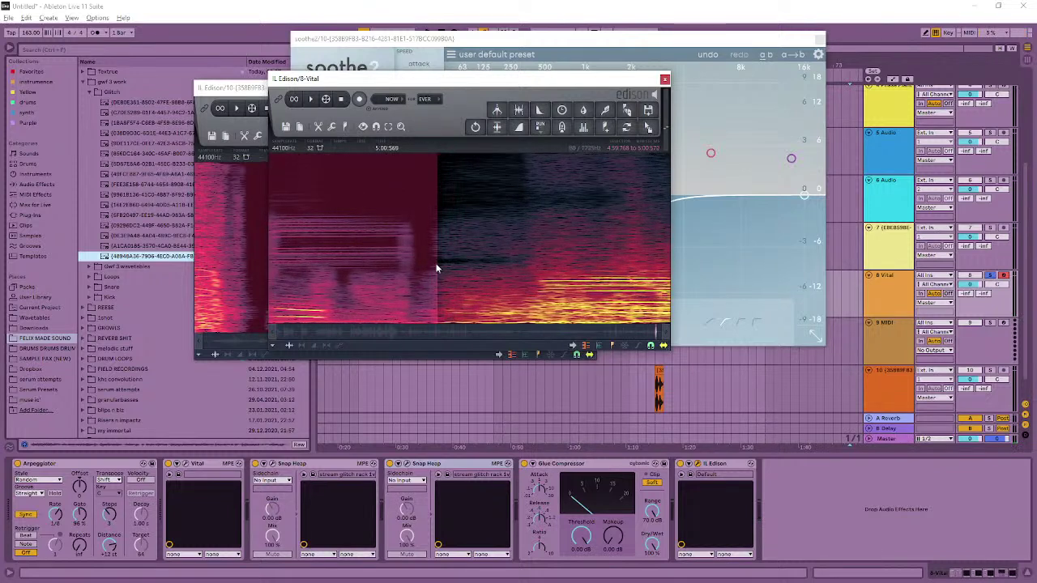
pyautogui.press('s')
pyautogui.scroll(3, 429, 269)
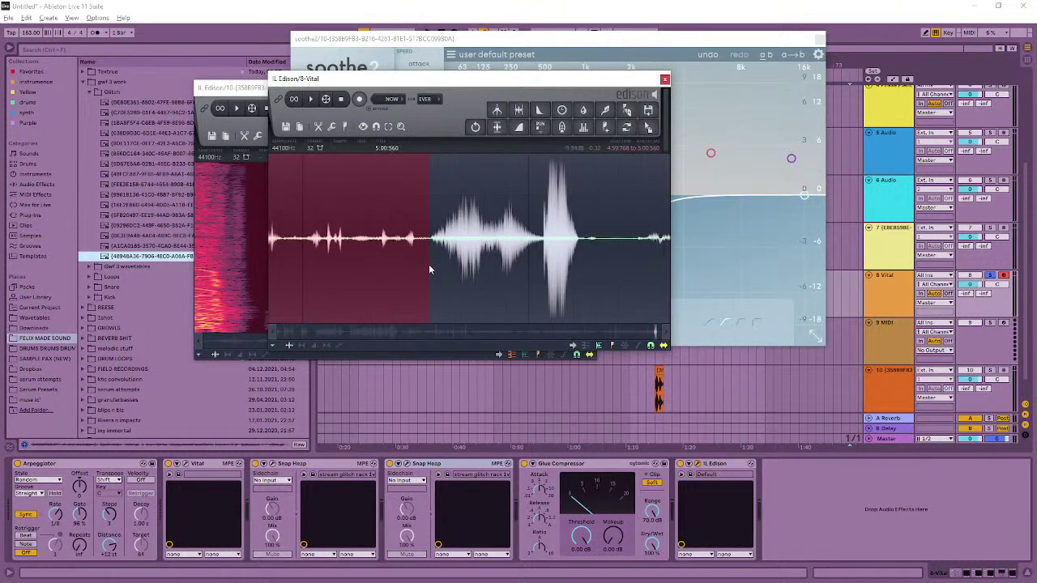
pyautogui.scroll(-2, 430, 264)
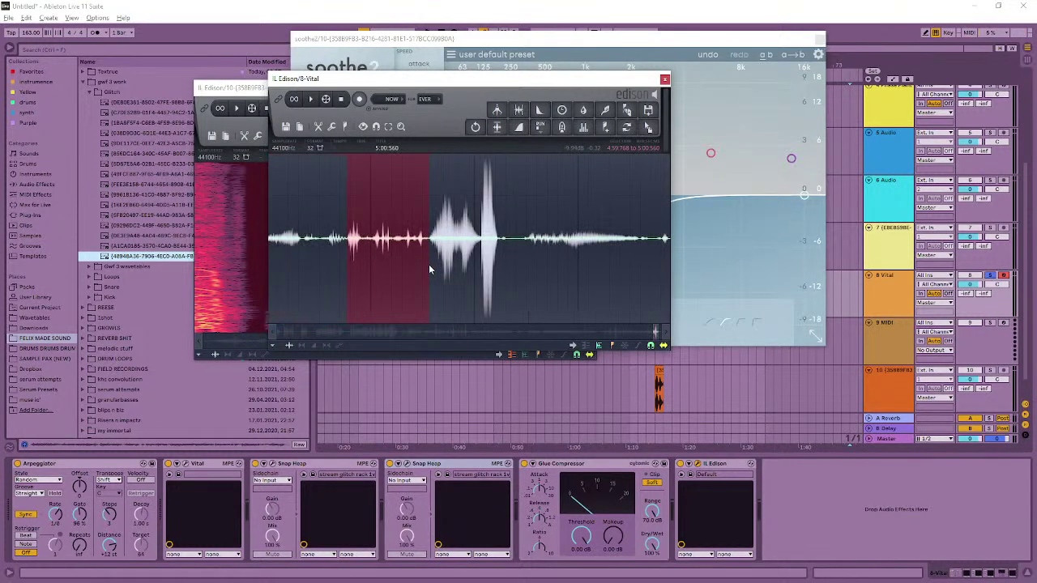
pyautogui.click(497, 132)
# - Try to extend the selection's start earlier to 4:59:606, and undo the selection changes
pyautogui.moveTo(347, 241); pyautogui.dragTo(331, 241)
pyautogui.hscroll(-3, 324, 201)
pyautogui.hscroll(2, 324, 202)
pyautogui.hotkey('ctrl', 'z')
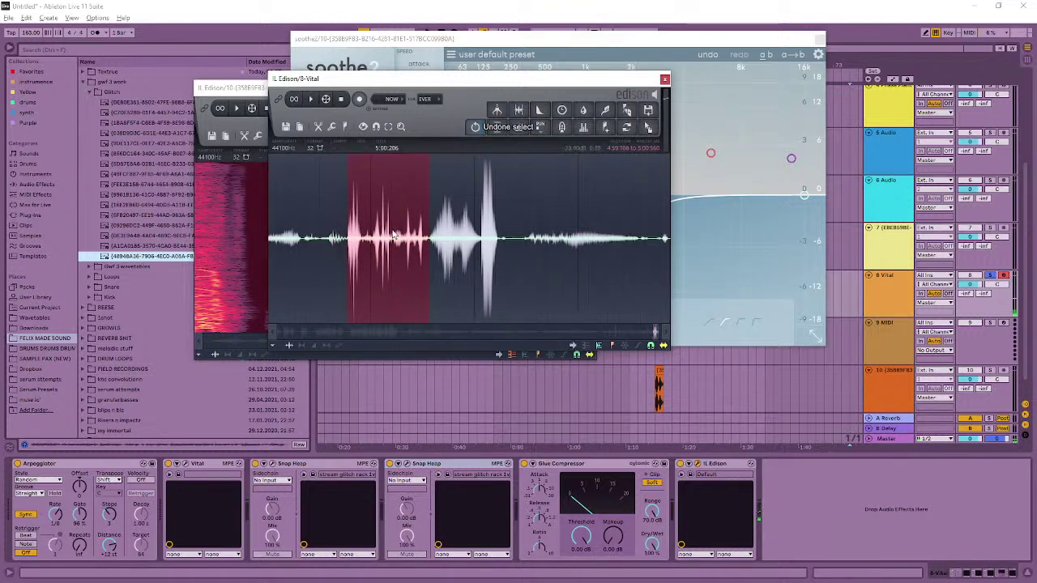
pyautogui.hotkey('ctrl', 'z')
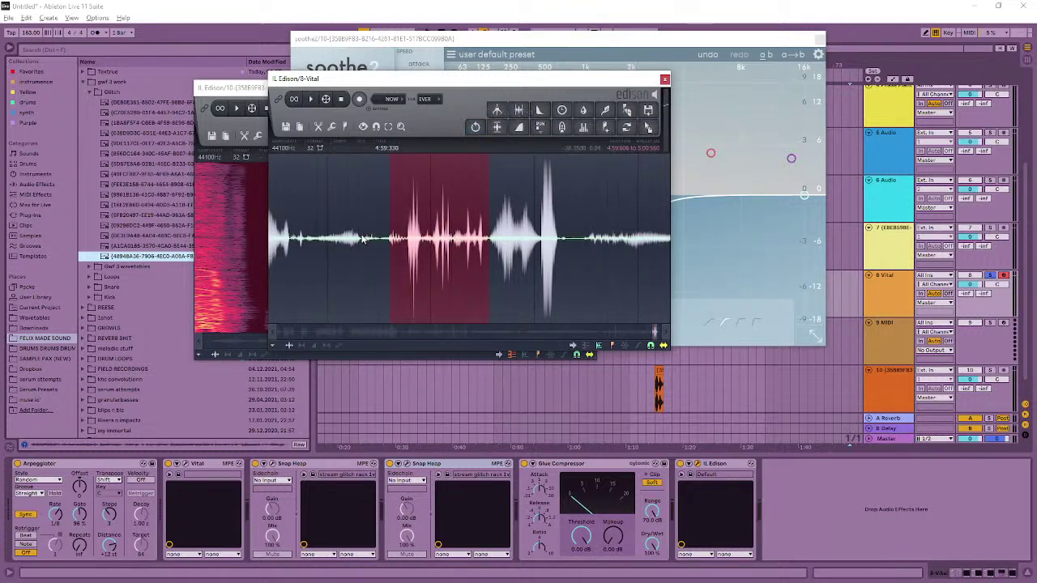
pyautogui.hotkey('ctrl', 'z')
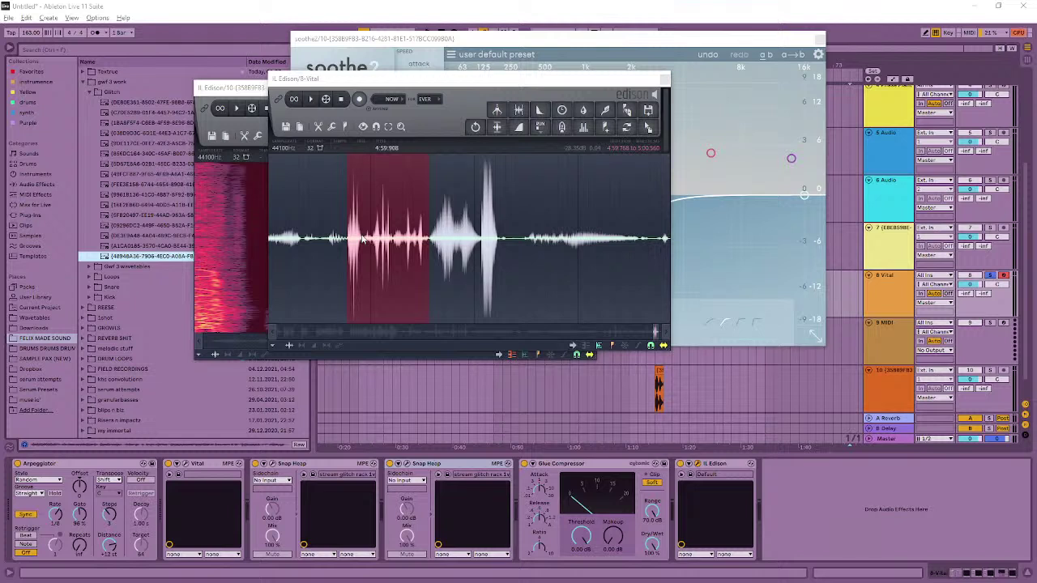
pyautogui.hotkey('ctrl', 'z')
pyautogui.hotkey('ctrl', 'z')
# - Adjust the selection to 4:59:773 to 5:00:576, play it, and copy it into the Glitch folder
pyautogui.moveTo(349, 268); pyautogui.dragTo(349, 264)
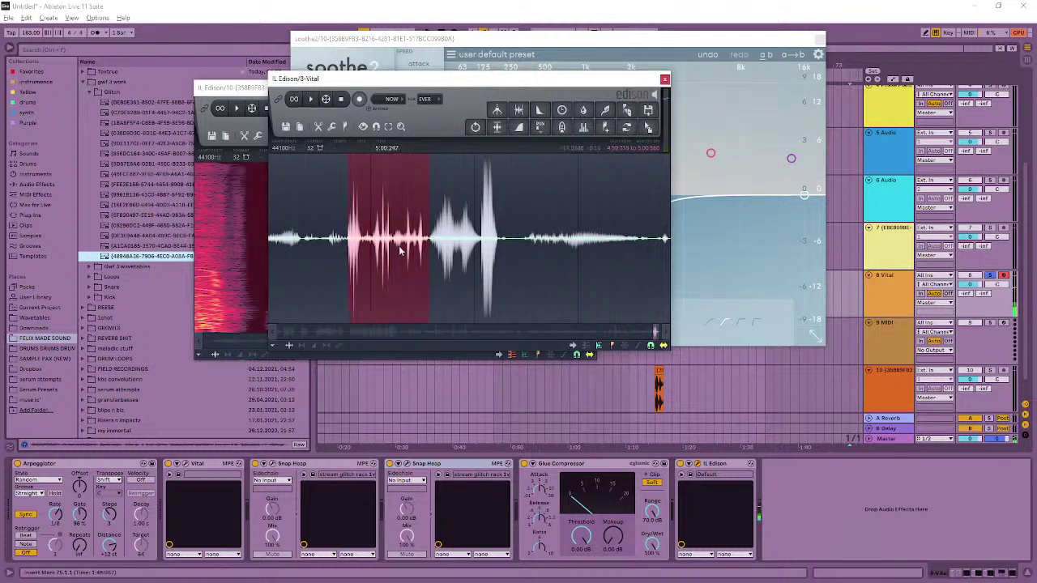
pyautogui.press('space')
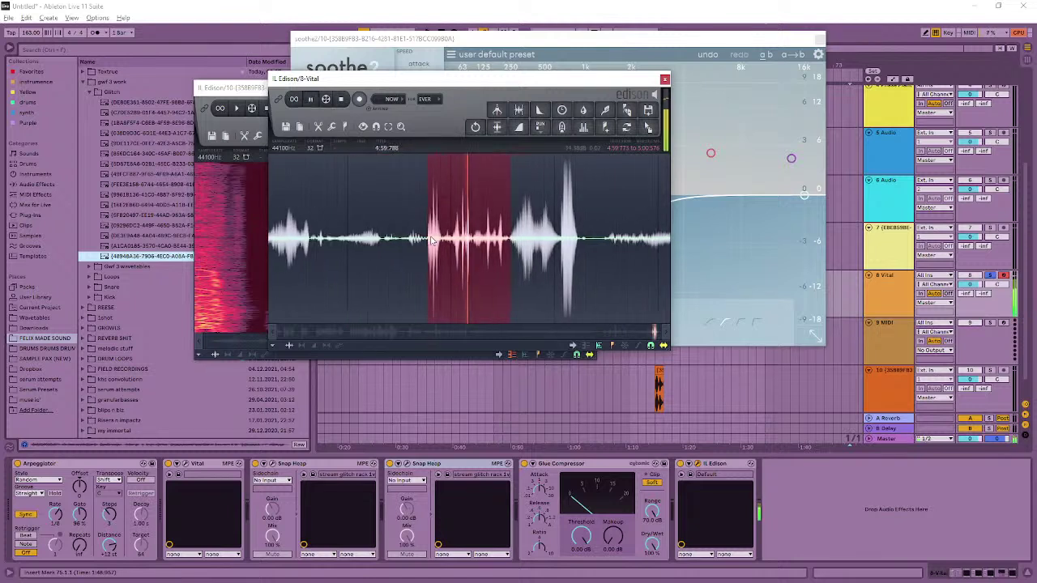
pyautogui.moveTo(651, 129); pyautogui.dragTo(138, 162)
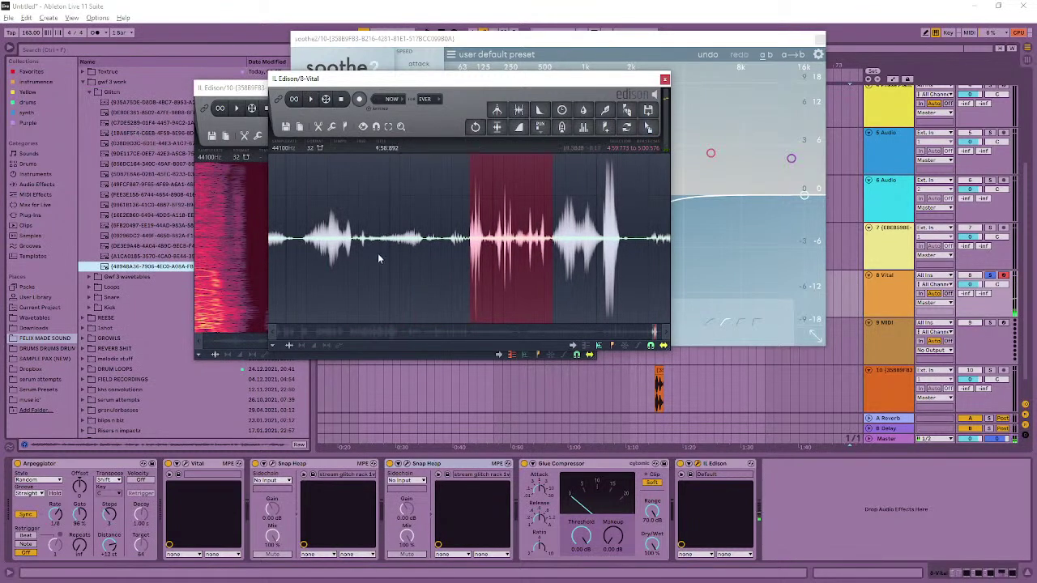
# - Select and audition the rest of the take from 5:00:576, narrowing to the quieter section starting at 5:01:452
pyautogui.moveTo(553, 243); pyautogui.dragTo(698, 244)
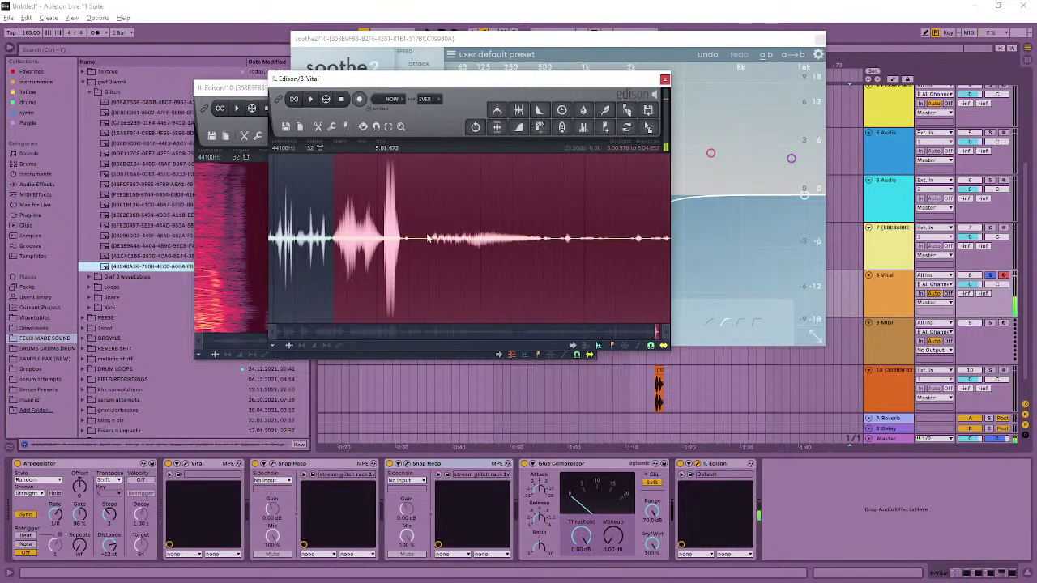
pyautogui.hscroll(3, 603, 258)
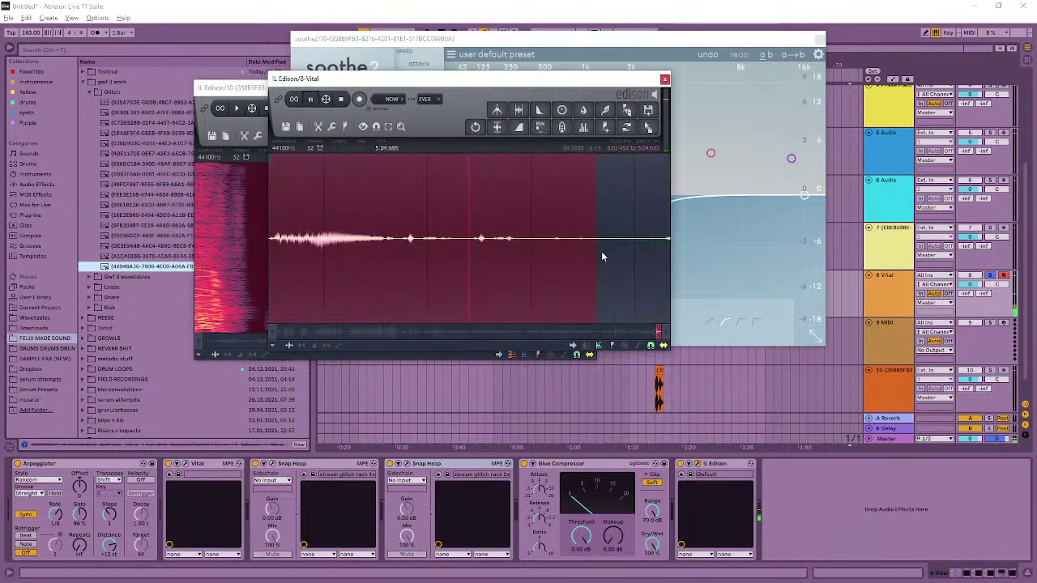
pyautogui.hscroll(-3, 373, 255)
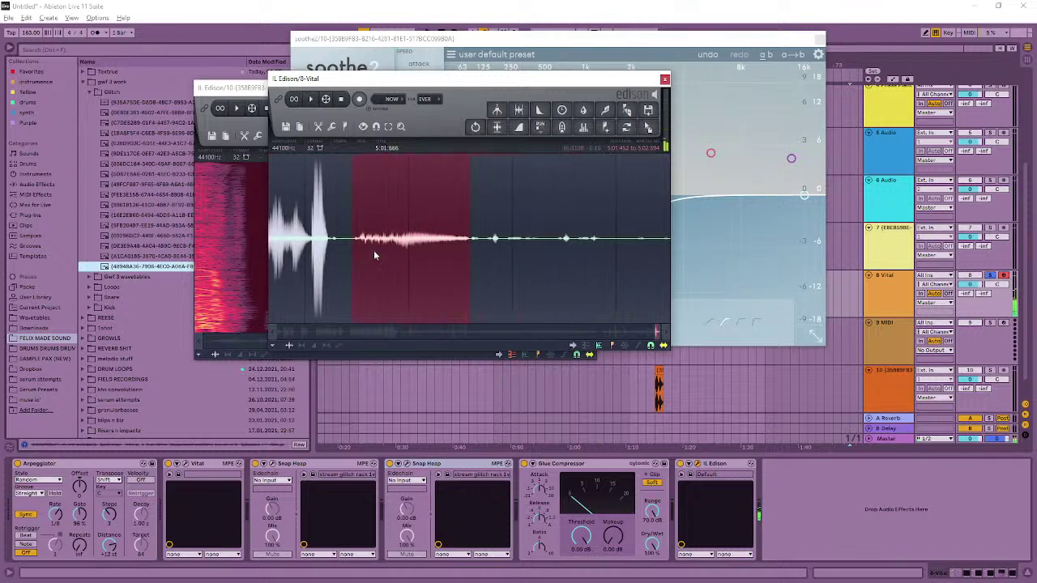
# - Select the quiet tail from 5:02:441 to 5:03:159 in Edison and play it
pyautogui.scroll(-2, 453, 253)
pyautogui.hscroll(-2, 518, 251)
pyautogui.moveTo(548, 246); pyautogui.dragTo(570, 249)
pyautogui.press('space')
pyautogui.moveTo(502, 253); pyautogui.dragTo(539, 254)
pyautogui.press('space')
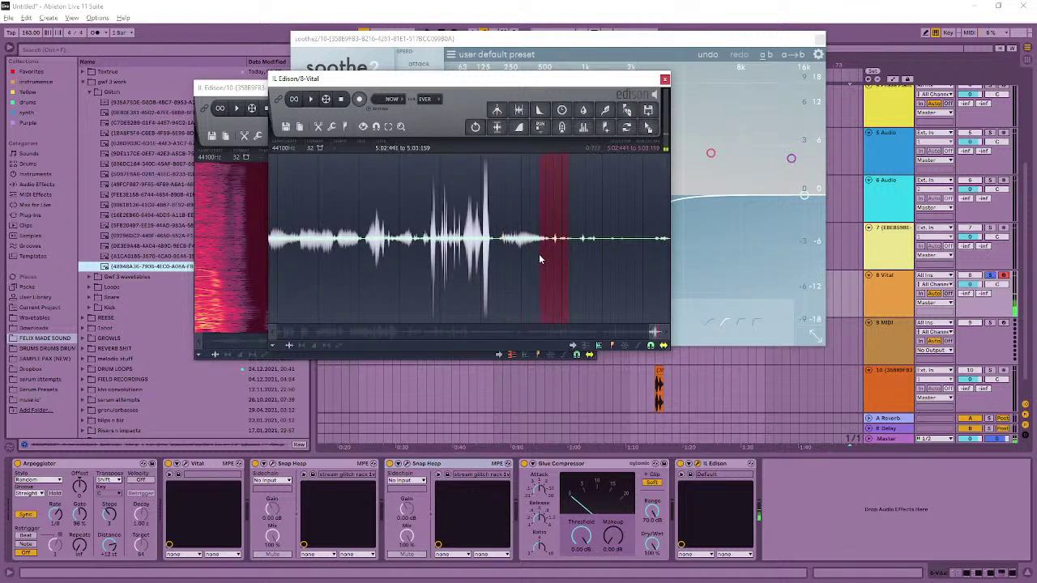
# - Normalize the quiet tail in Edison, reselect the section from 5:02:459 to 5:03:235 and play it
pyautogui.click(497, 126)
pyautogui.moveTo(557, 214); pyautogui.dragTo(553, 221)
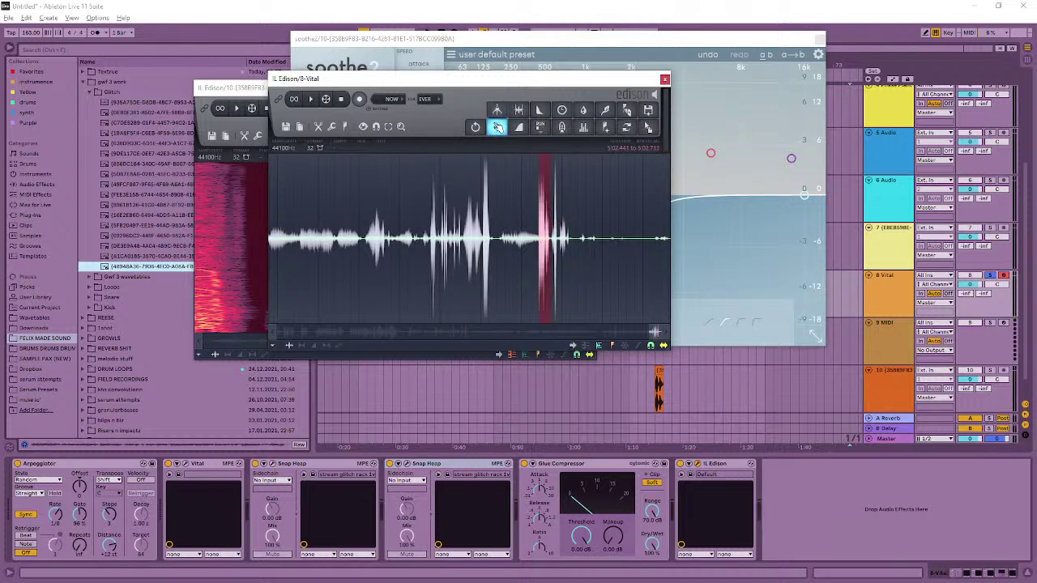
pyautogui.scroll(1, 556, 208)
pyautogui.scroll(1, 551, 211)
pyautogui.moveTo(474, 247); pyautogui.dragTo(448, 254)
pyautogui.press('space')
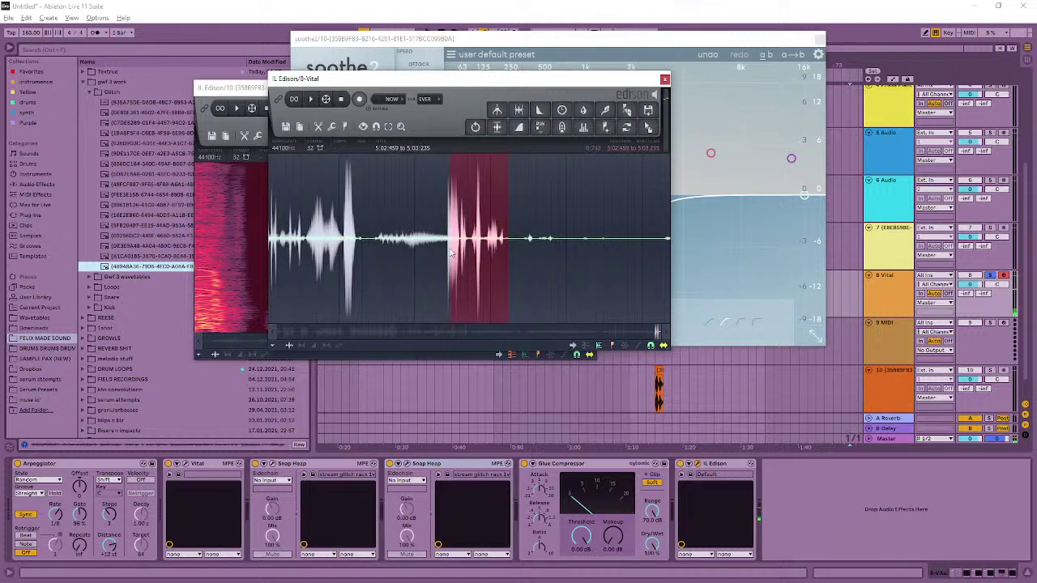
# - Move the selection's start earlier to 5:02:440, right at the onset of the sound, and play it
pyautogui.press('space')
pyautogui.press('space')
pyautogui.scroll(3, 448, 254)
pyautogui.scroll(5, 336, 243)
pyautogui.moveTo(359, 242); pyautogui.dragTo(382, 247)
pyautogui.press('space')
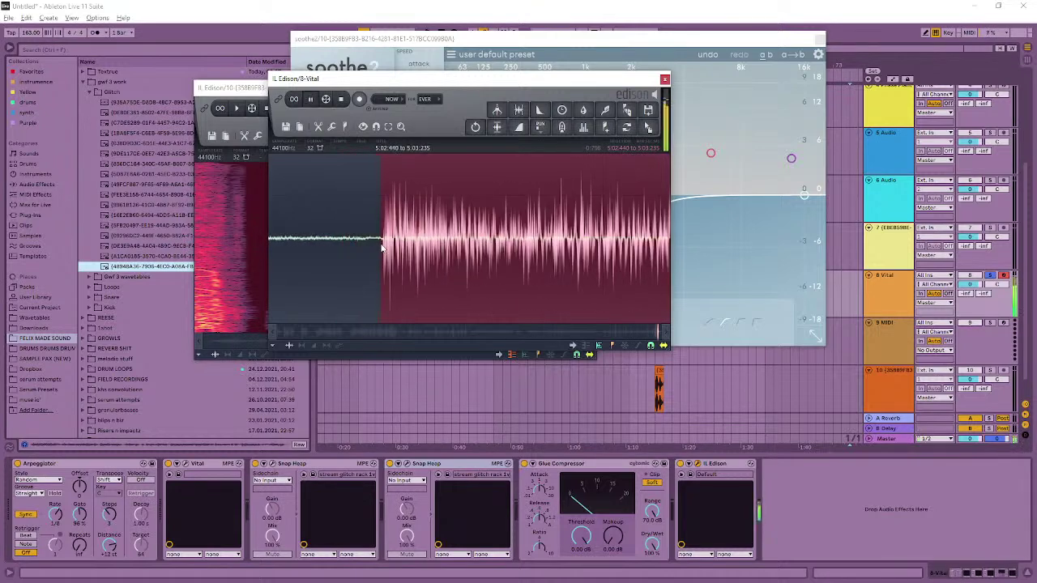
pyautogui.press('space')
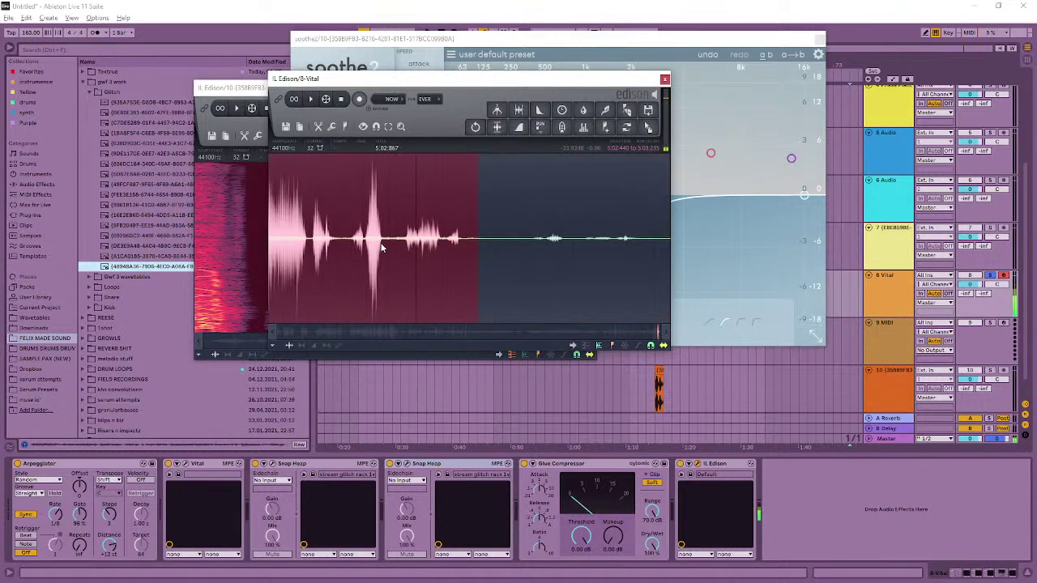
# - Shorten the selection to skip the first burst, running from 5:02:608 to 5:03:235, and play it
pyautogui.scroll(-3, 382, 247)
pyautogui.moveTo(336, 247); pyautogui.dragTo(354, 253)
pyautogui.press('space')
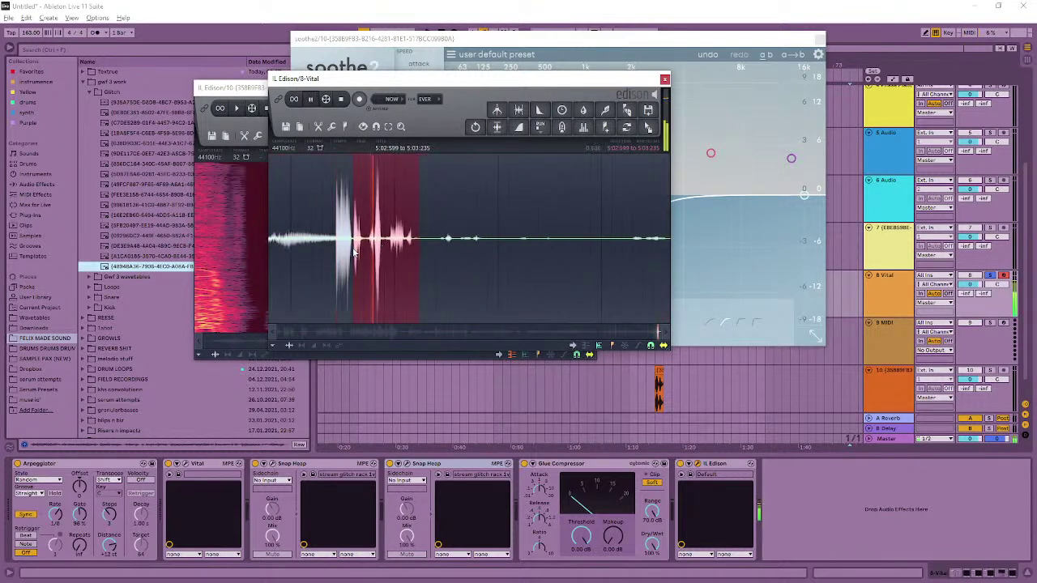
pyautogui.press('space')
pyautogui.scroll(3, 358, 248)
pyautogui.scroll(4, 357, 249)
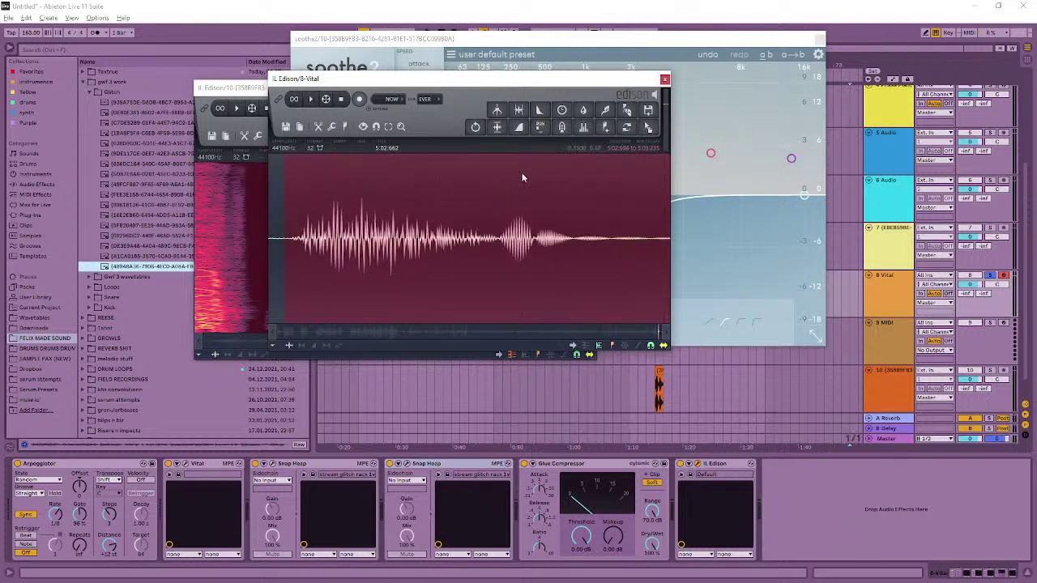
# - Copy the selected Edison section into the Glitch folder as a sample
pyautogui.scroll(-6, 518, 191)
pyautogui.moveTo(650, 137); pyautogui.dragTo(133, 136)
pyautogui.scroll(-1, 436, 204)
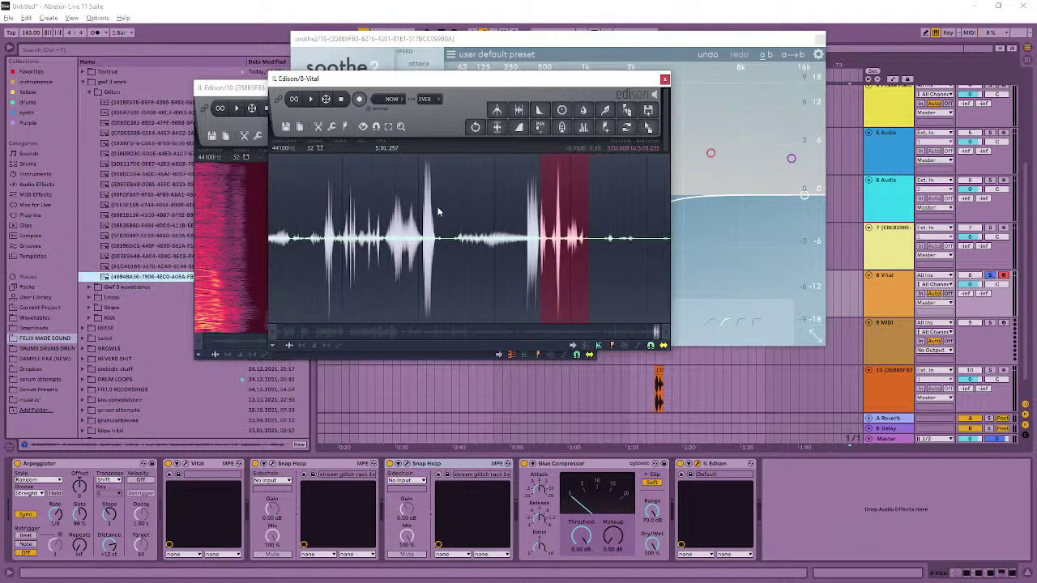
pyautogui.scroll(-6, 436, 205)
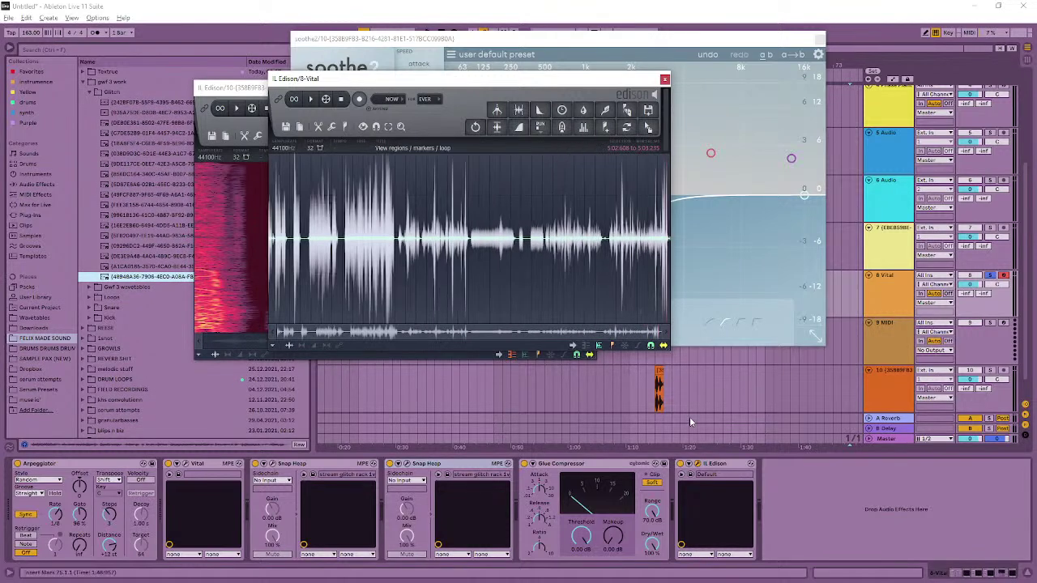
# - Set the Arpeggiator's rate to 1/16 and audition the Vital glitch chain
pyautogui.click(823, 510)
pyautogui.press('space')
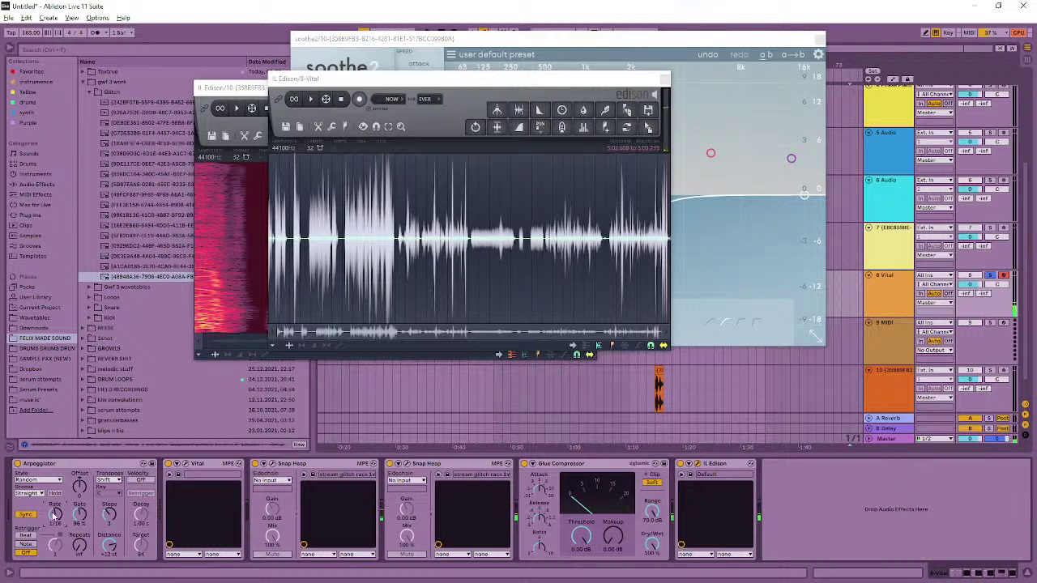
pyautogui.press('z')
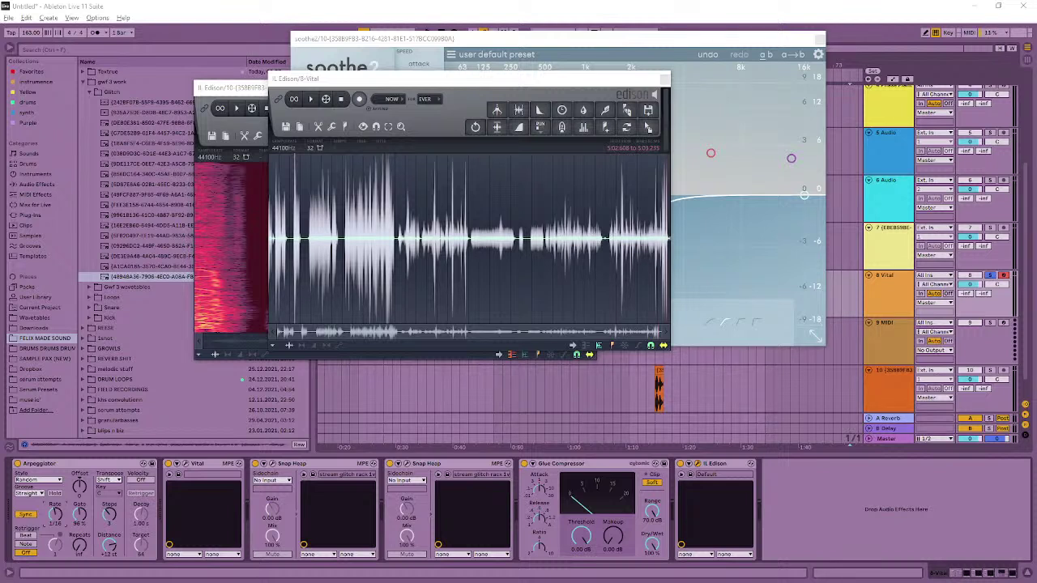
pyautogui.click(743, 465)
pyautogui.click(799, 485)
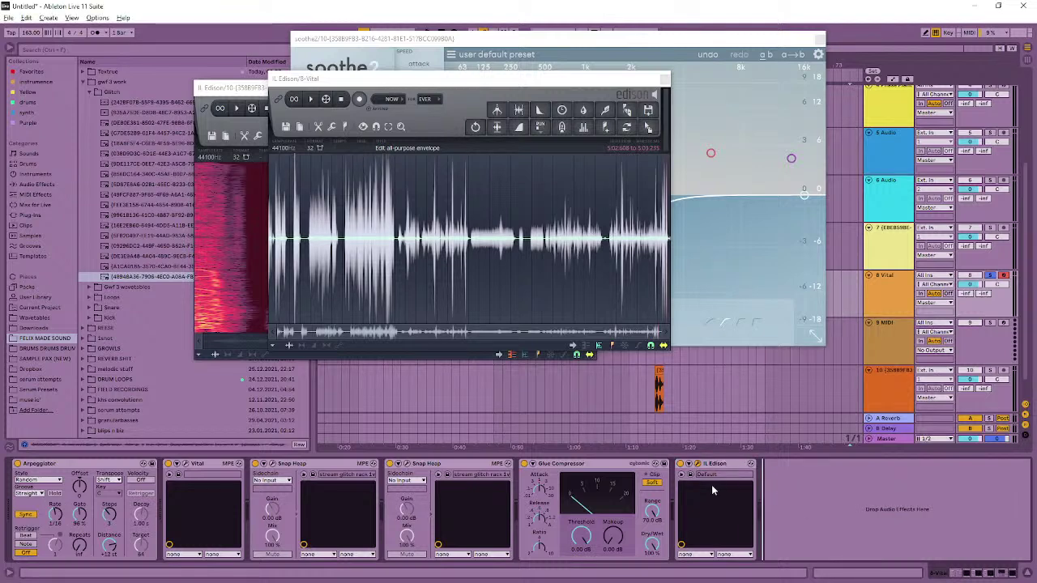
pyautogui.scroll(-1, 633, 398)
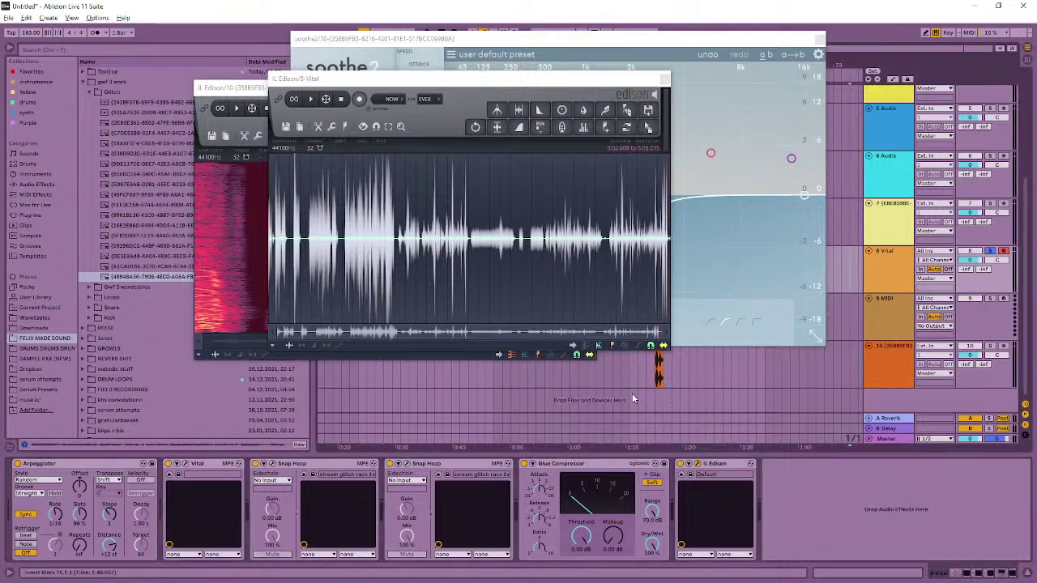
pyautogui.scroll(3, 632, 394)
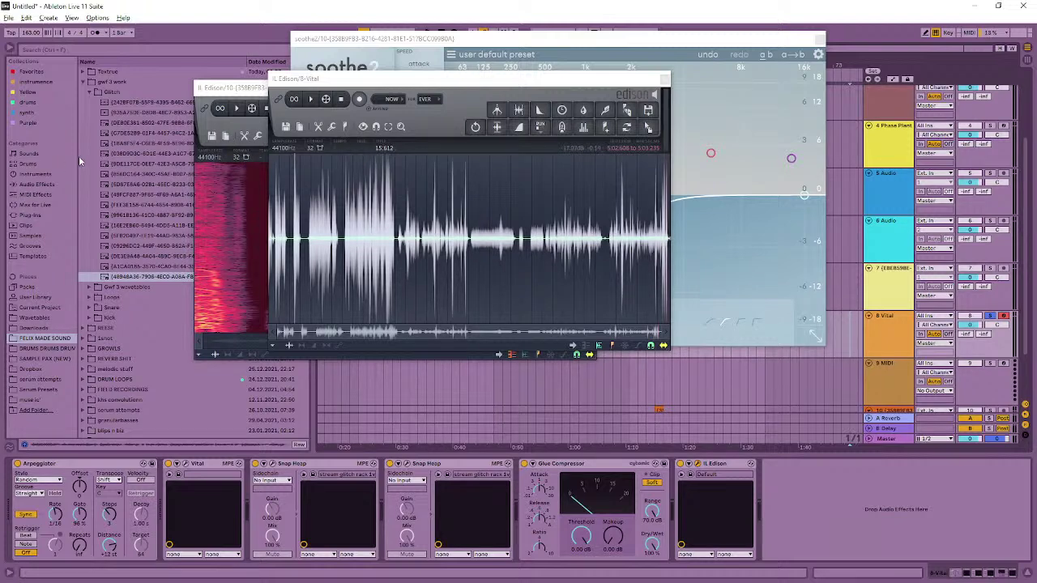
# - Close both Edison windows and the soothe2 window
pyautogui.click(220, 90)
pyautogui.scroll(-3, 335, 215)
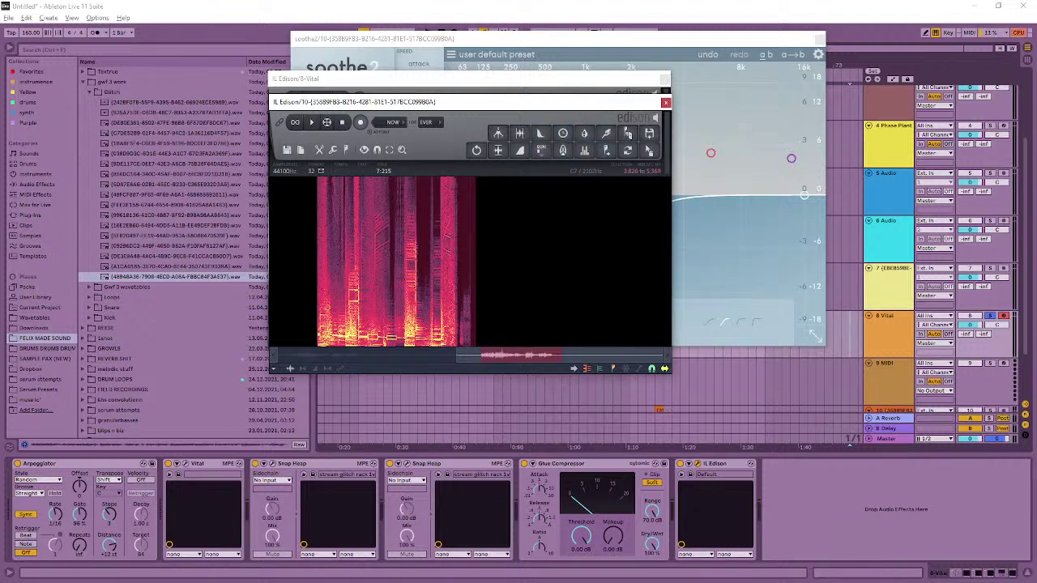
pyautogui.click(665, 102)
pyautogui.click(665, 97)
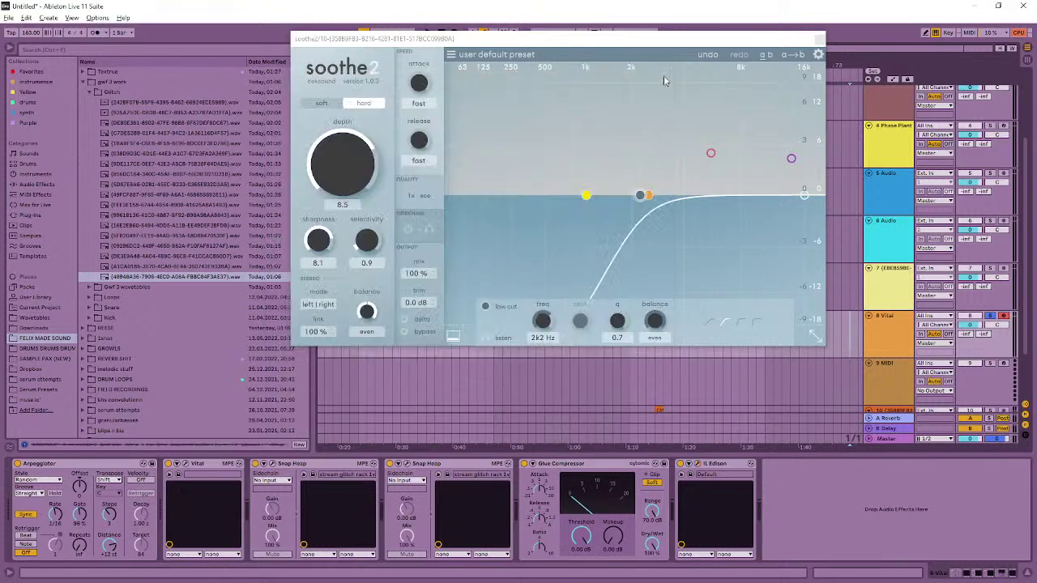
pyautogui.click(820, 38)
pyautogui.scroll(-3, 716, 247)
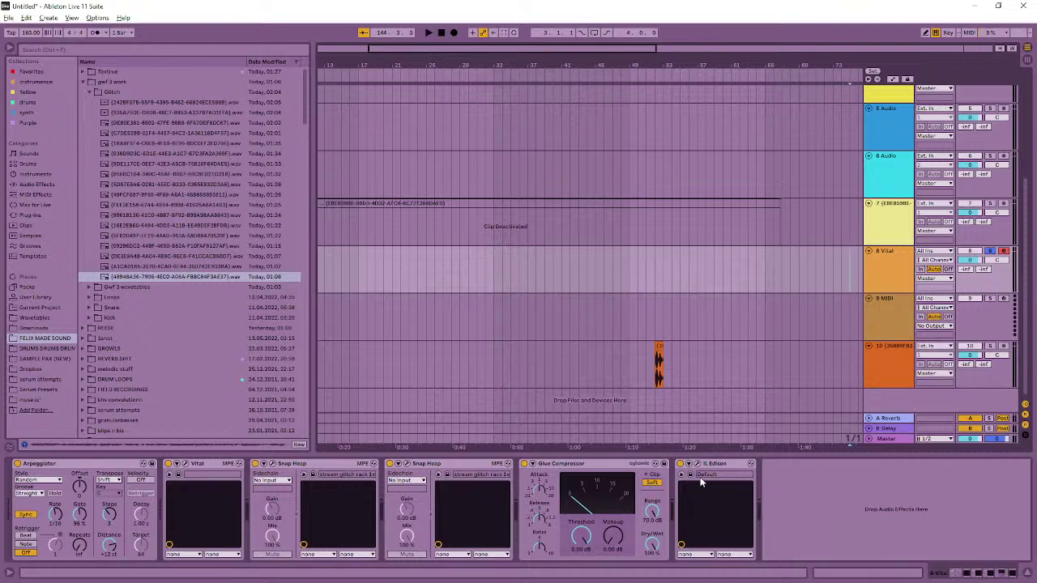
# - Open the first Snap Heap on the Vital track to view its glitch rack, and close it again
pyautogui.click(272, 464)
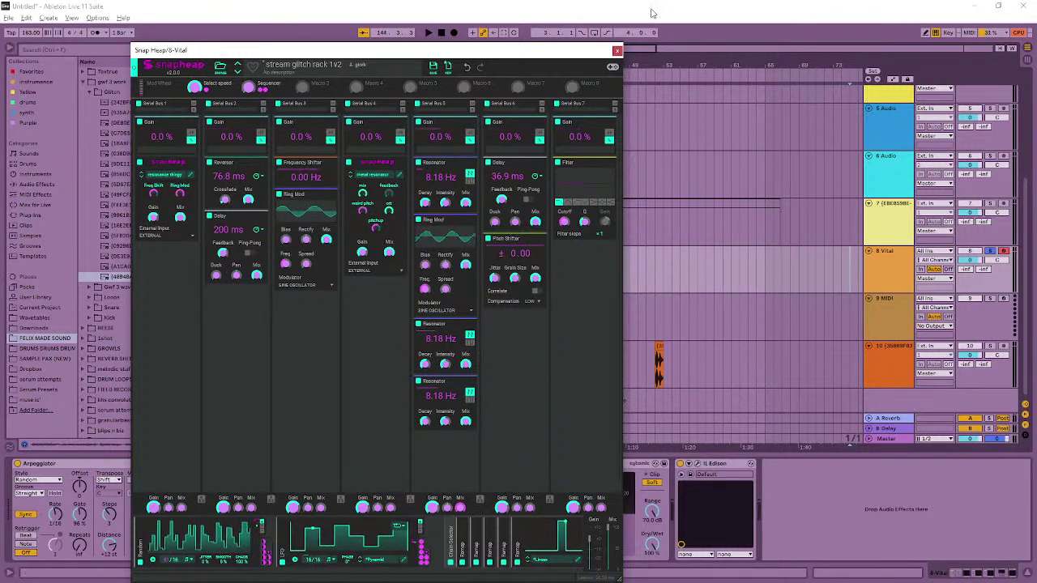
pyautogui.click(616, 50)
pyautogui.scroll(1, 611, 243)
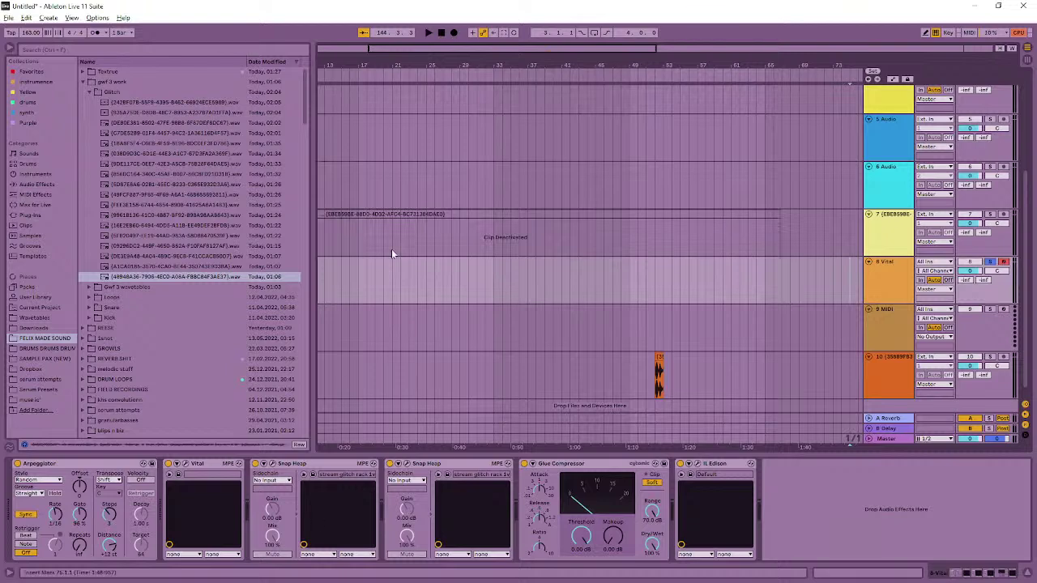
# - Insert a new MIDI track below the second track, Phase Plant, and show the synth collection in the browser
pyautogui.click(557, 262)
pyautogui.scroll(-1, 525, 280)
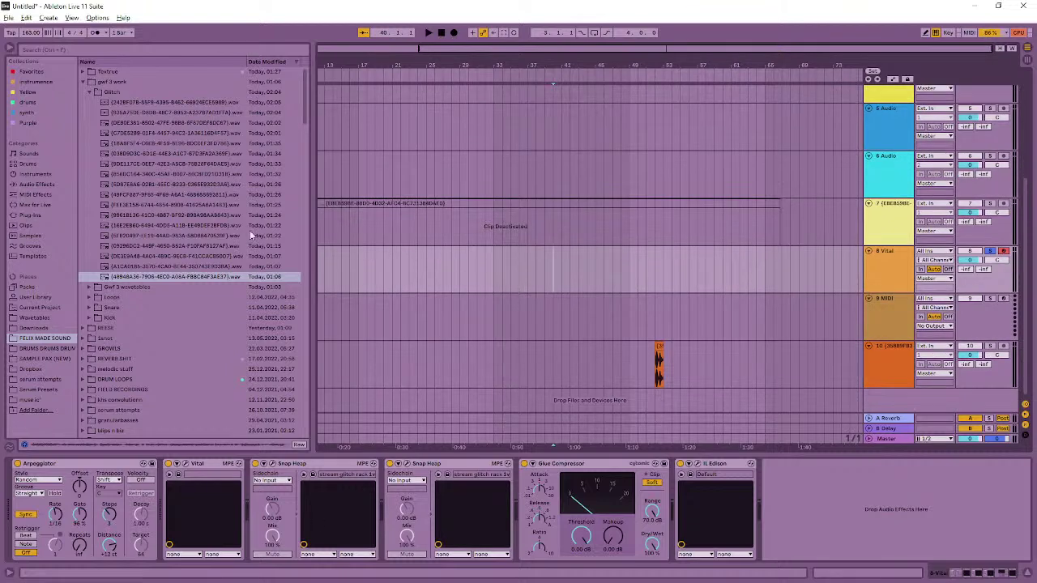
pyautogui.scroll(5, 625, 210)
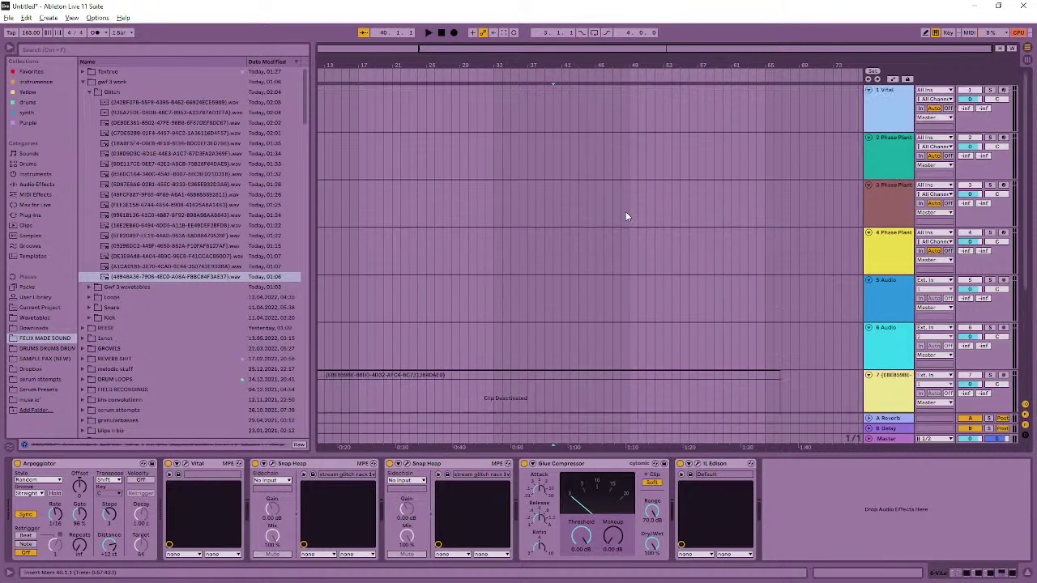
pyautogui.click(512, 148)
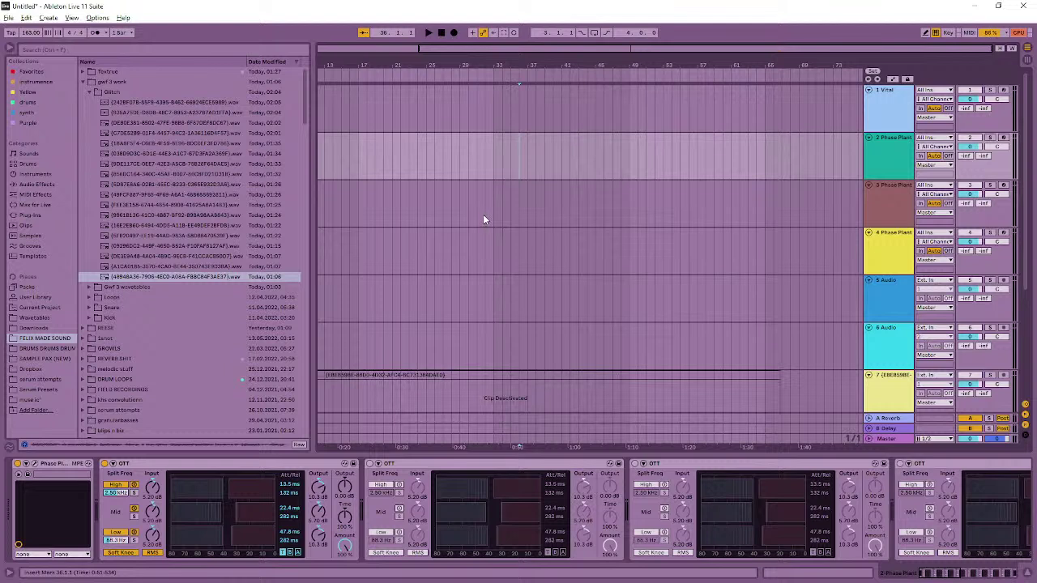
pyautogui.hotkey('ctrl', 'shift', 't')
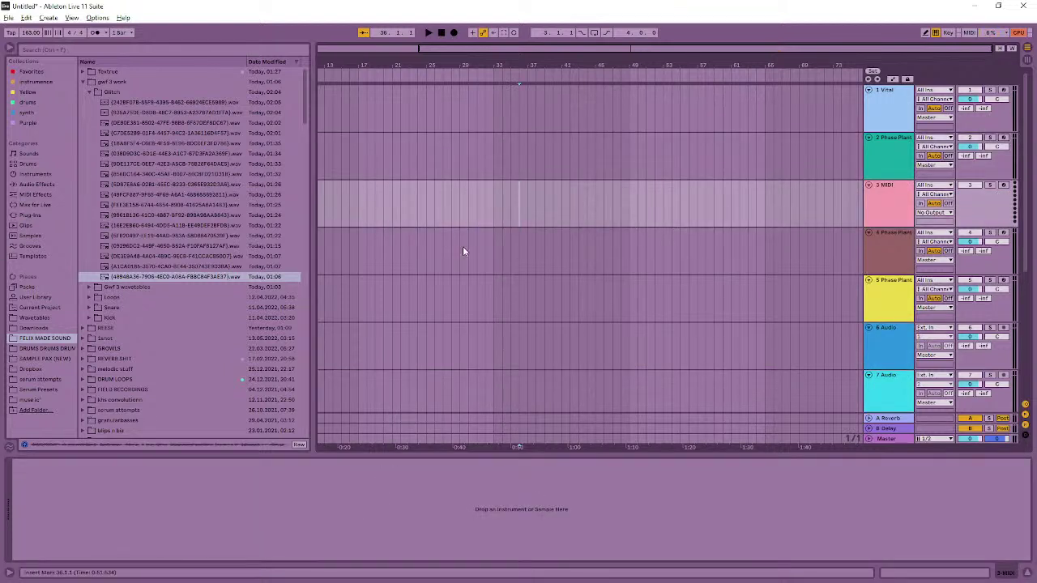
pyautogui.click(28, 112)
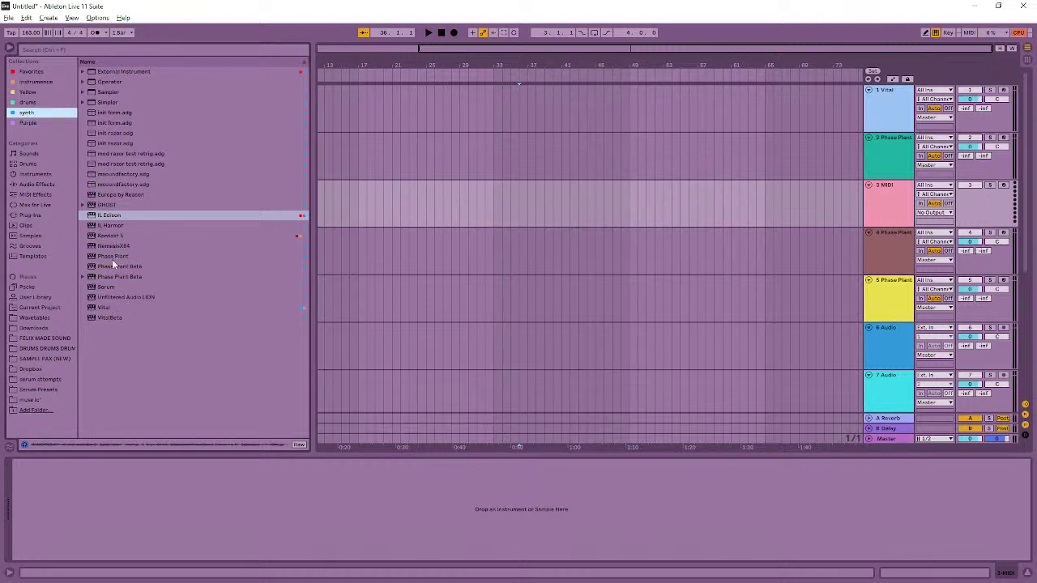
# - Try to load Phase Plant onto the new MIDI track, and check the devices on the neighbouring Vital and Phase Plant tracks
pyautogui.moveTo(114, 258); pyautogui.dragTo(397, 210)
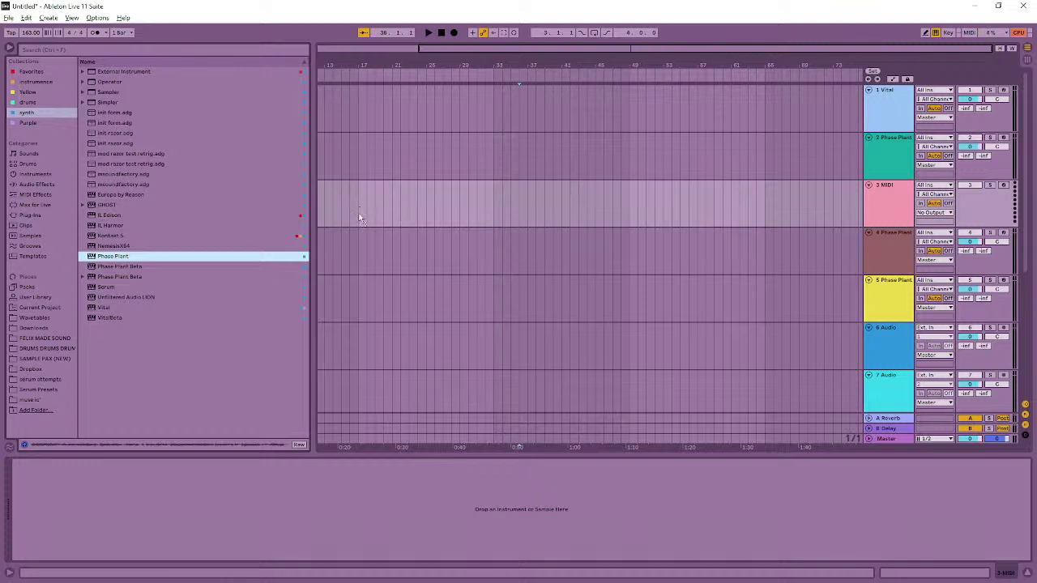
pyautogui.hscroll(-3, 491, 99)
pyautogui.click(526, 99)
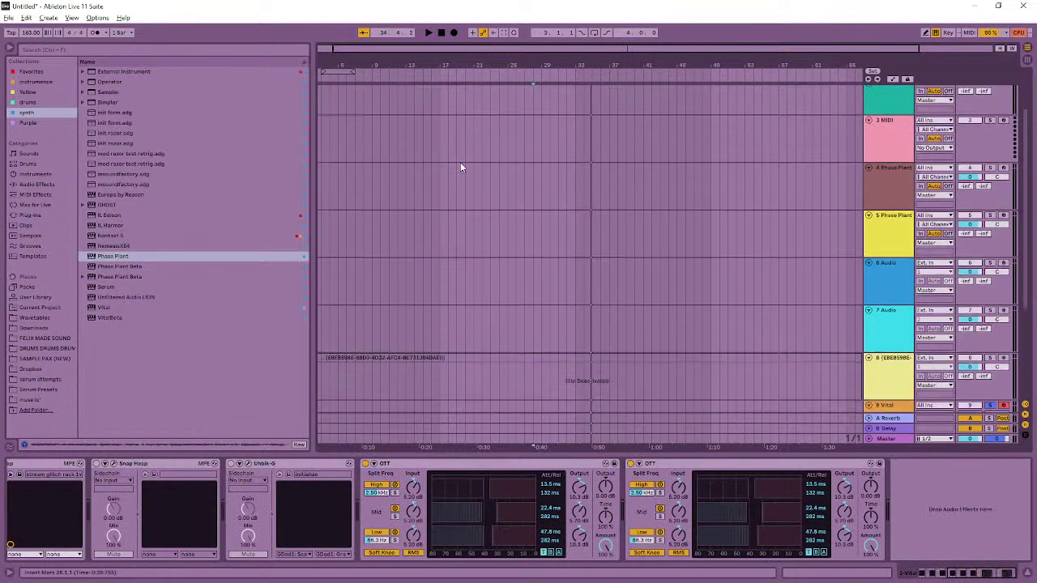
pyautogui.click(329, 51)
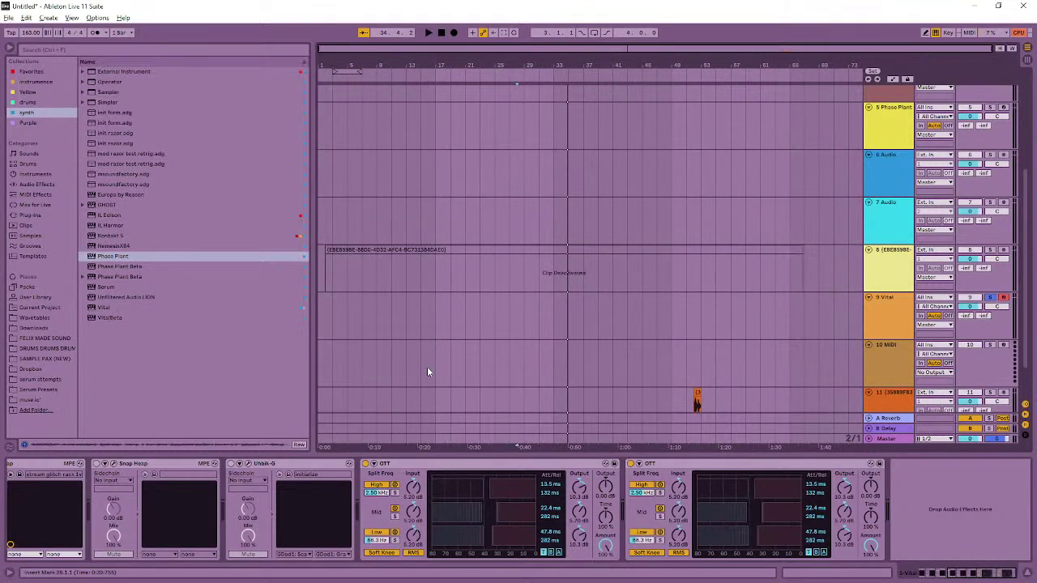
pyautogui.scroll(-2, 427, 368)
pyautogui.scroll(10, 433, 362)
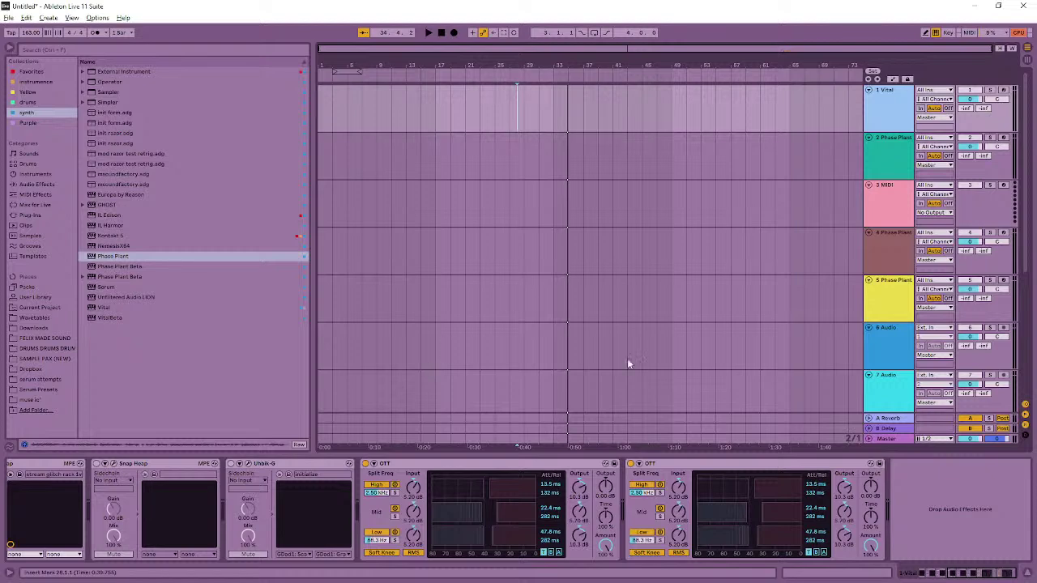
pyautogui.click(675, 251)
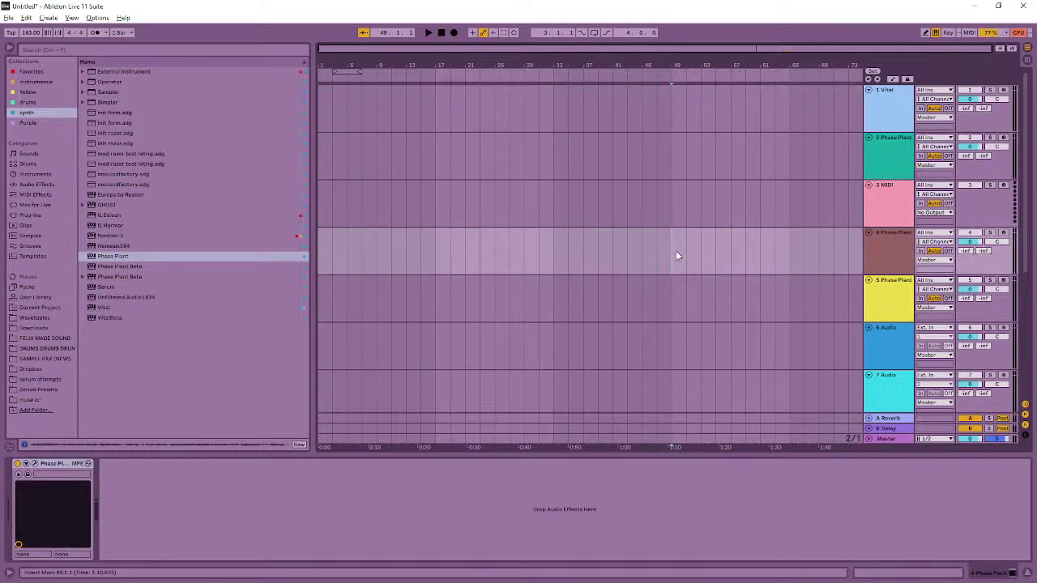
pyautogui.click(614, 293)
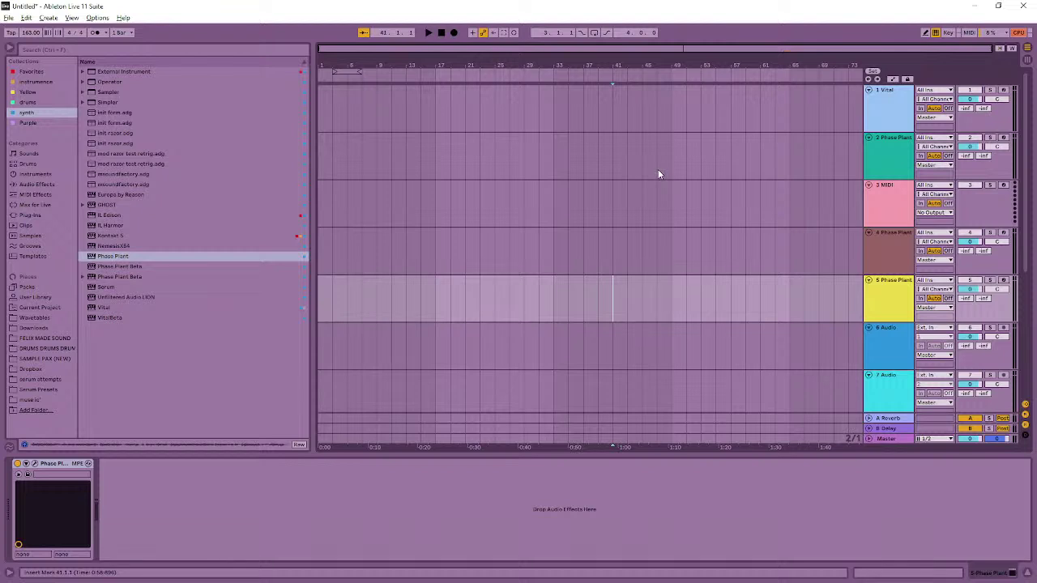
# - Load Vital from the synth collection onto the new MIDI track 3
pyautogui.click(619, 209)
pyautogui.click(491, 209)
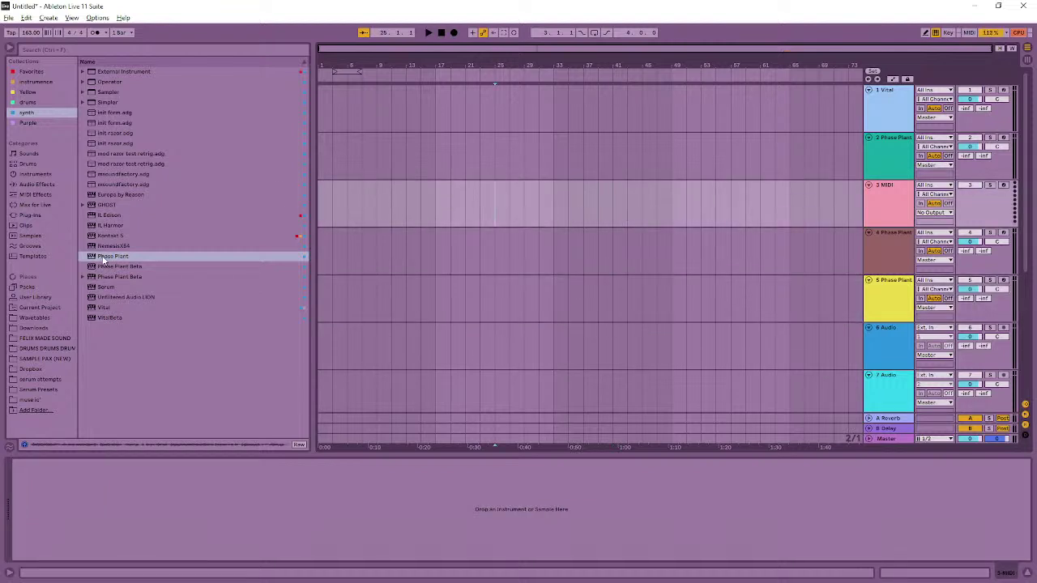
pyautogui.moveTo(102, 308); pyautogui.dragTo(380, 201)
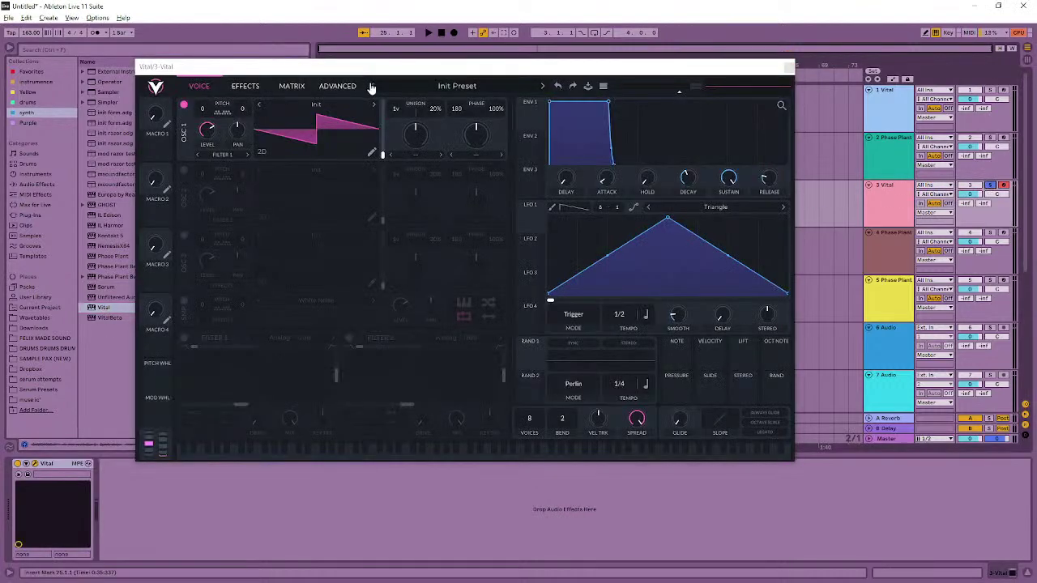
# - Search Vital's presets for "fire", load the firearm 5 preset and return to the synth's voice page
pyautogui.click(480, 86)
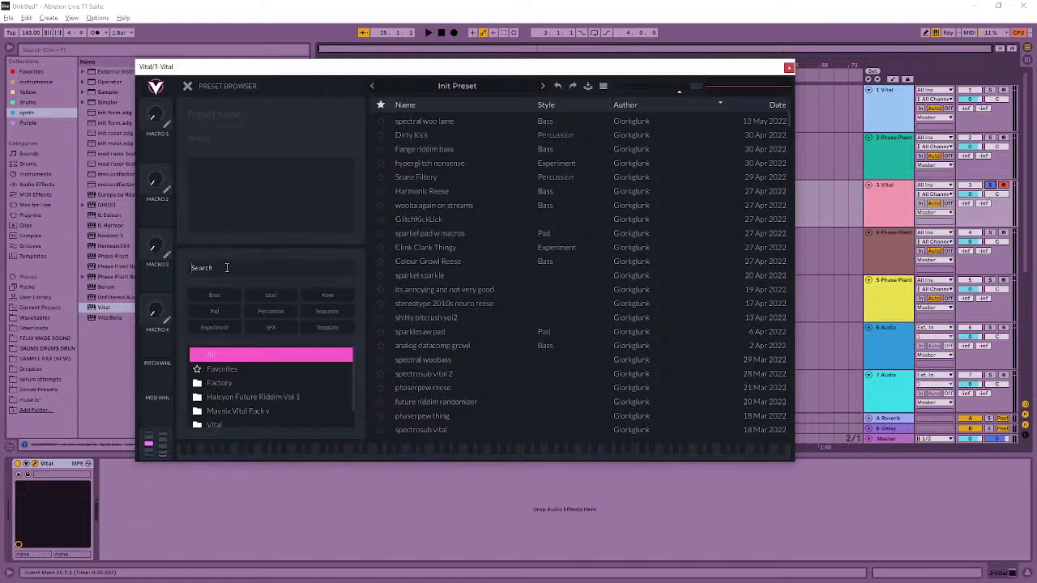
pyautogui.write('fo')
pyautogui.press('BackSpace')
pyautogui.press('BackSpace')
pyautogui.write('fire')
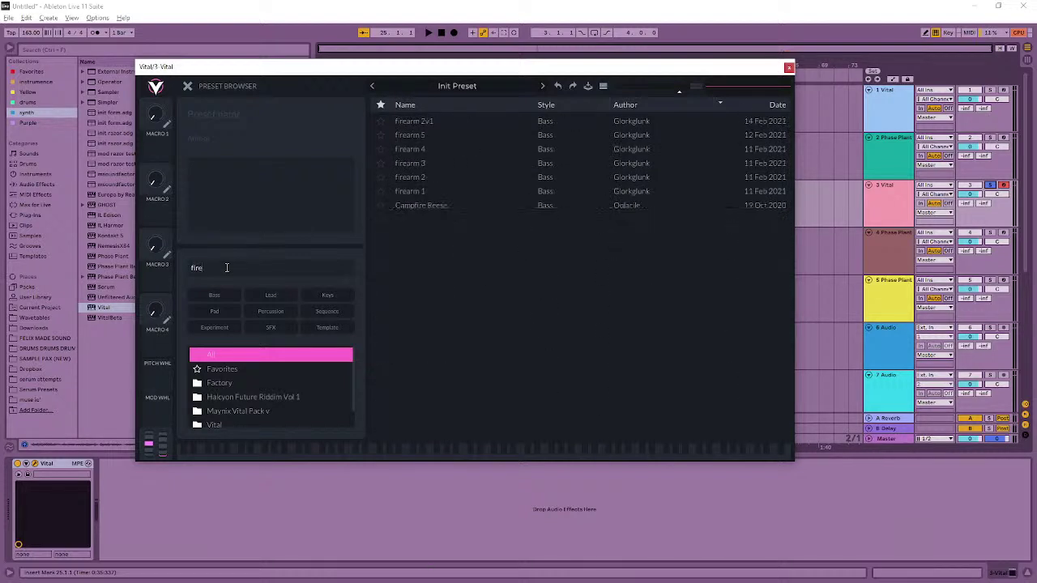
pyautogui.click(413, 136)
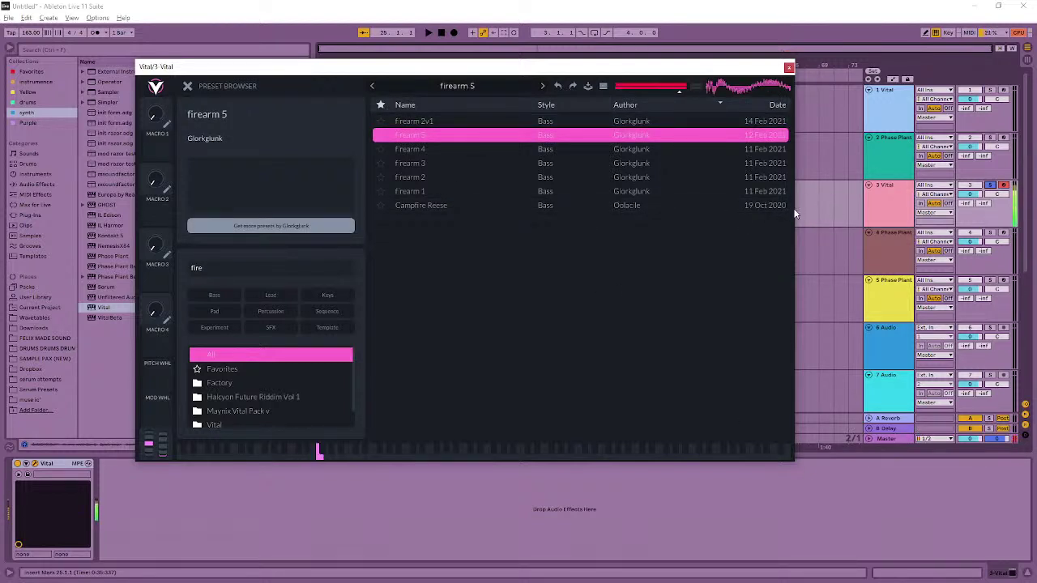
pyautogui.click(188, 86)
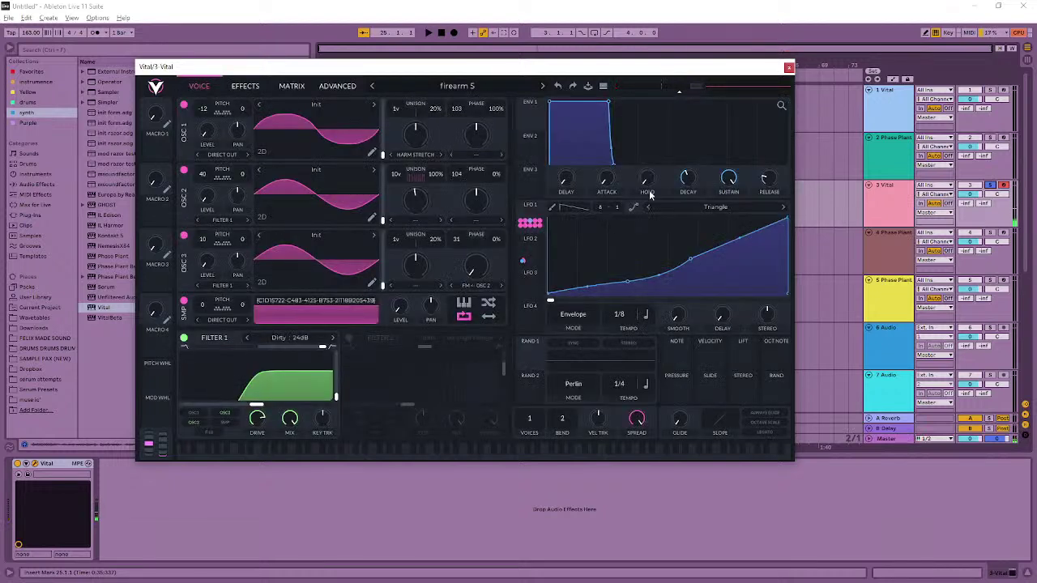
# - Try reshaping firearm 5's LFO curve, search the presets for "fire", audition the other firearm presets and load firearm 4
pyautogui.moveTo(720, 244); pyautogui.dragTo(670, 247)
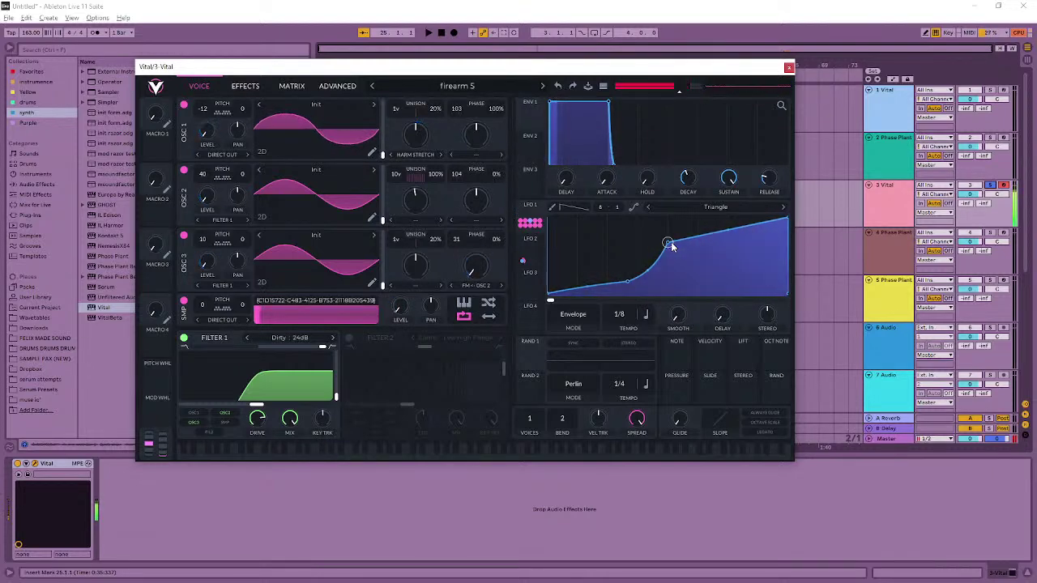
pyautogui.click(464, 86)
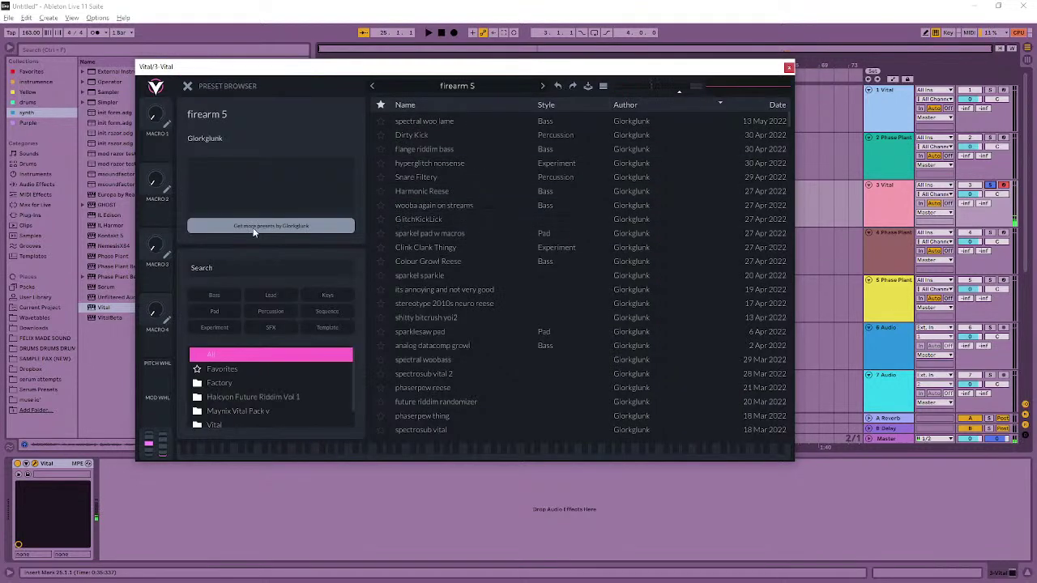
pyautogui.write('fire')
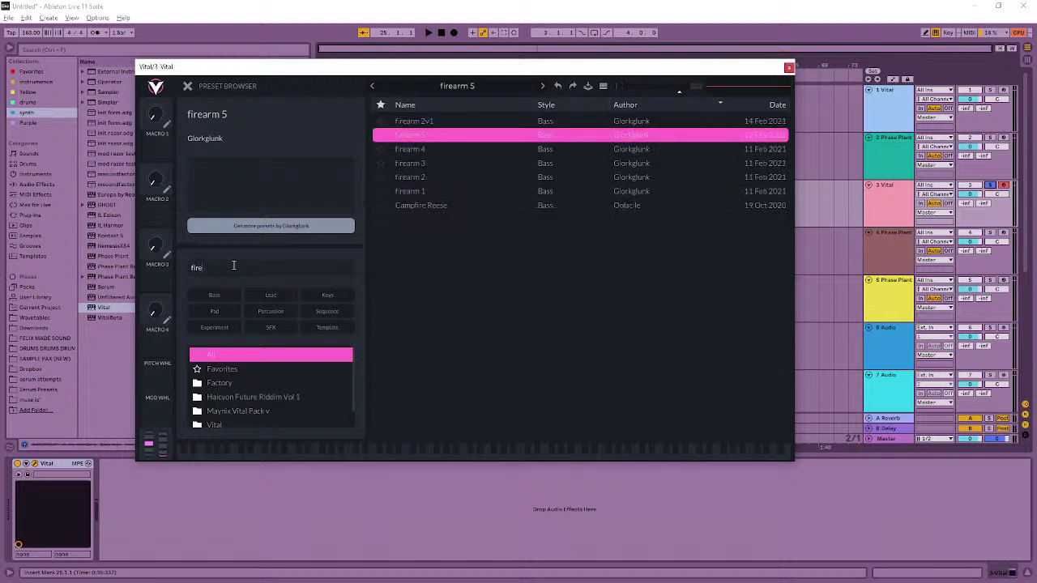
pyautogui.click(418, 178)
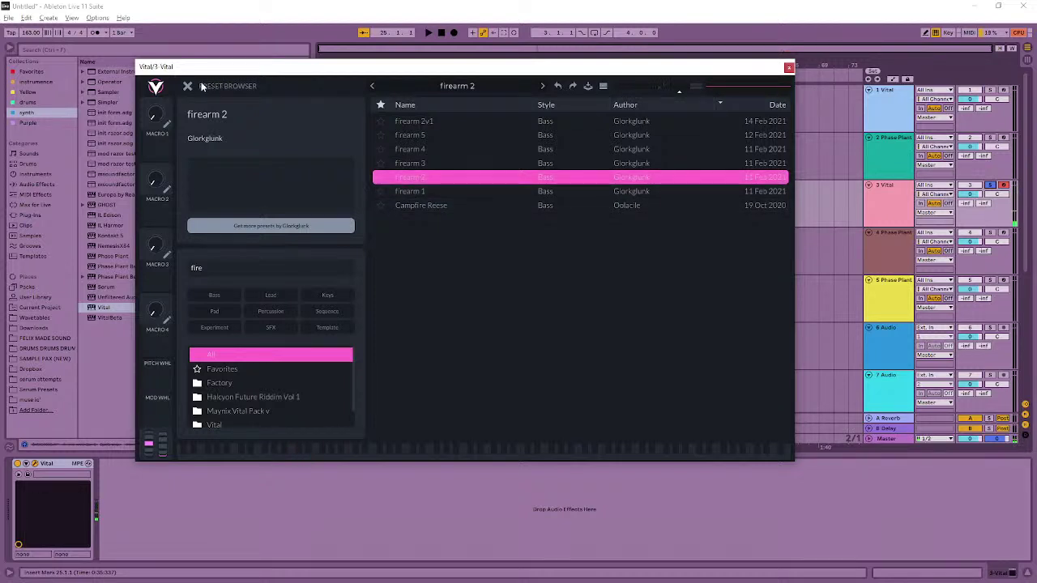
pyautogui.click(456, 121)
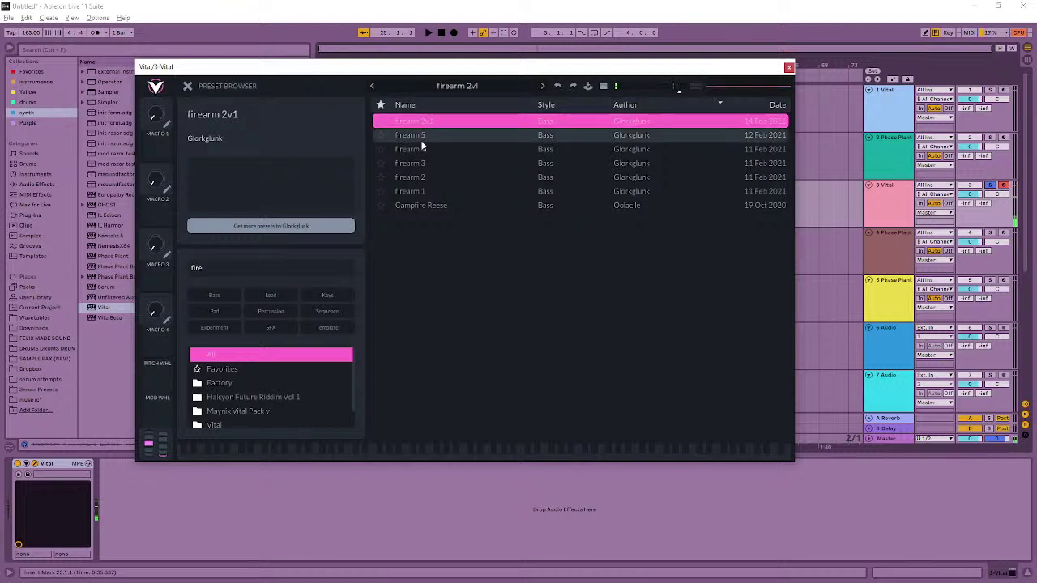
pyautogui.click(424, 178)
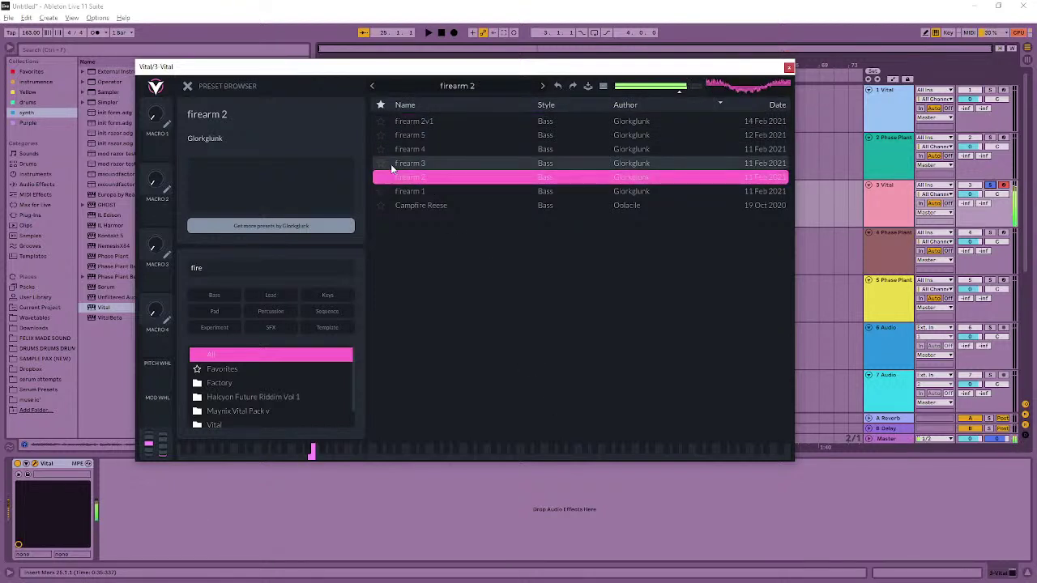
pyautogui.click(410, 187)
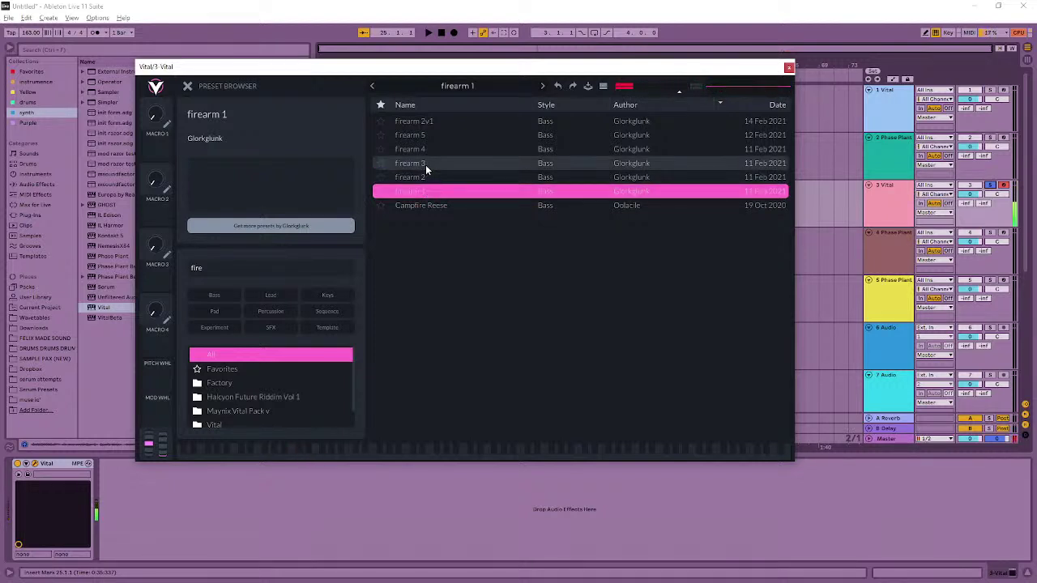
pyautogui.click(425, 164)
pyautogui.click(426, 154)
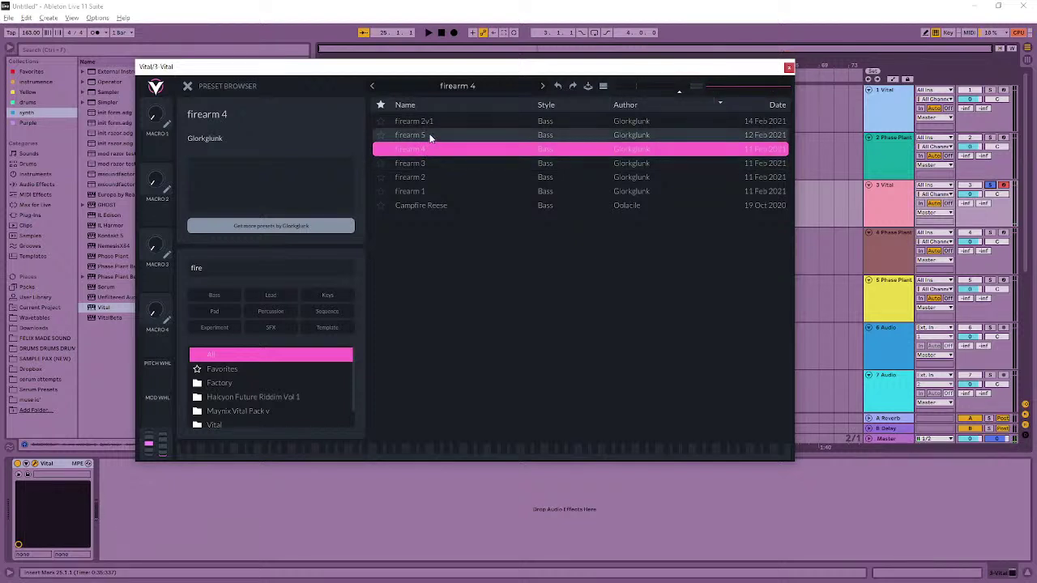
pyautogui.click(188, 86)
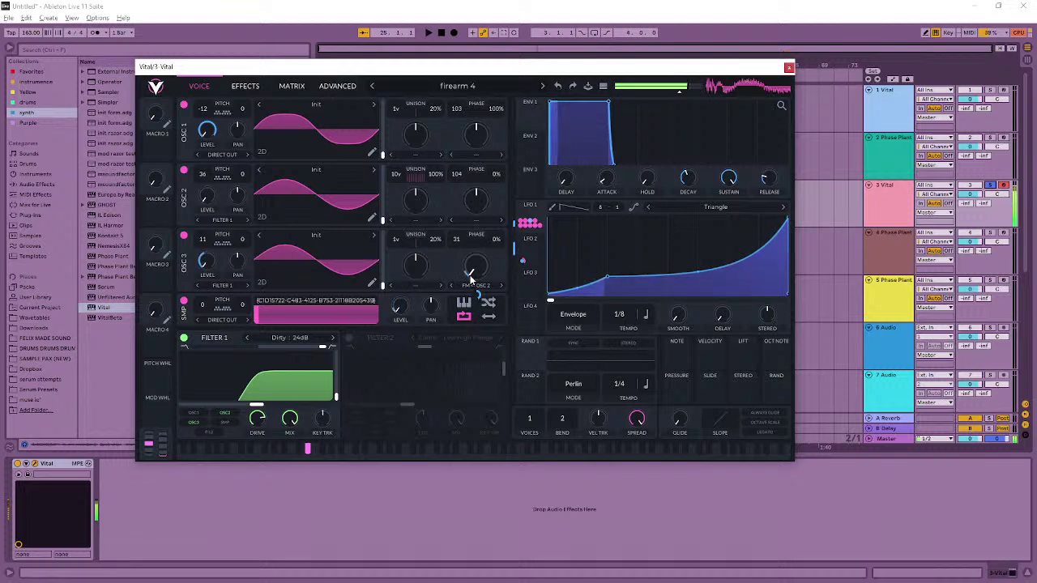
# - Examine the firearm 4 preset's effects and advanced settings, and return to its voice page
pyautogui.click(233, 87)
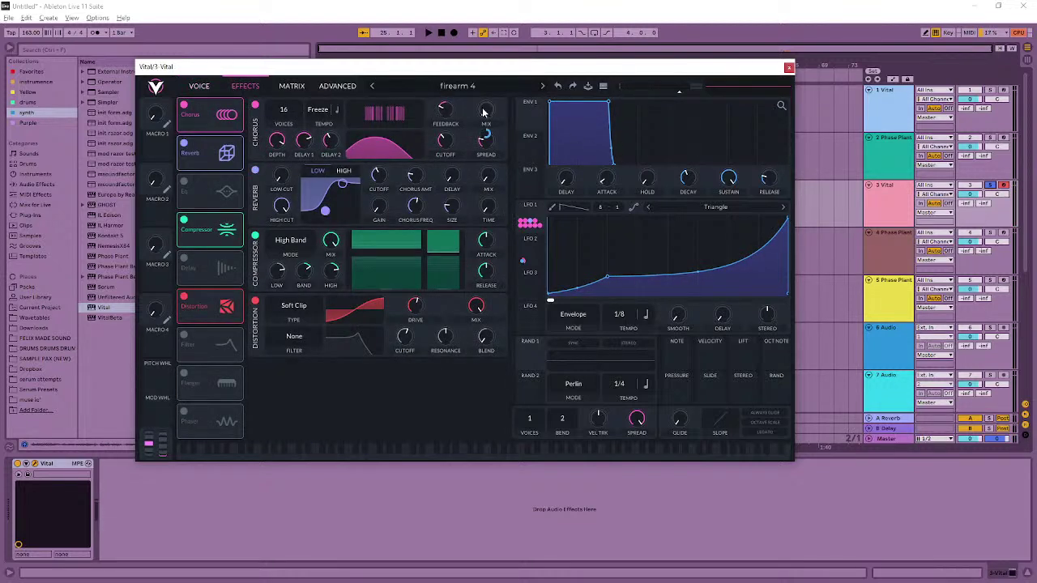
pyautogui.moveTo(443, 114)
pyautogui.mouseDown()
pyautogui.moveTo(440, 131)
pyautogui.moveTo(440, 120)
pyautogui.mouseUp()
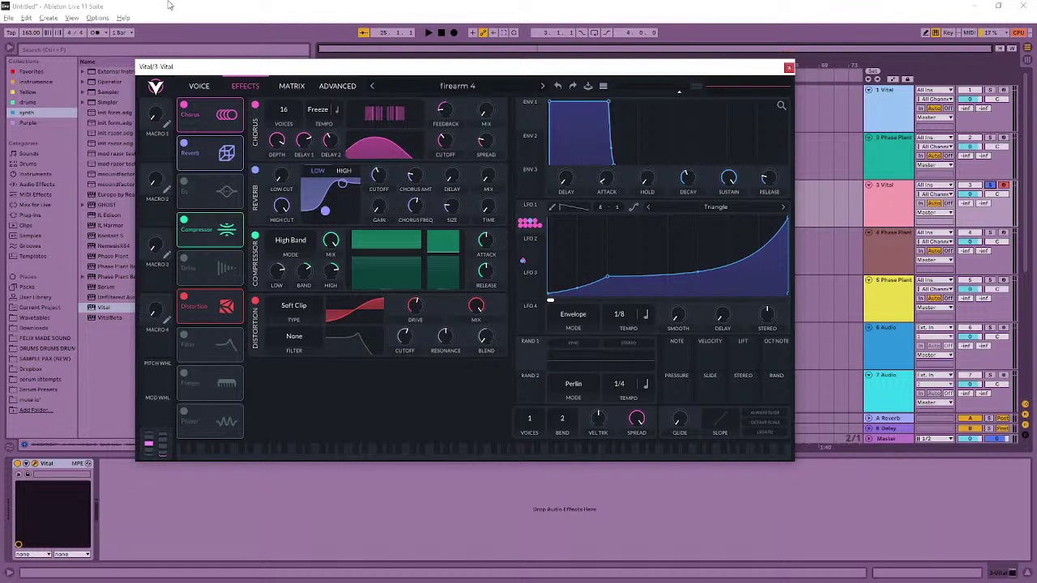
pyautogui.click(335, 87)
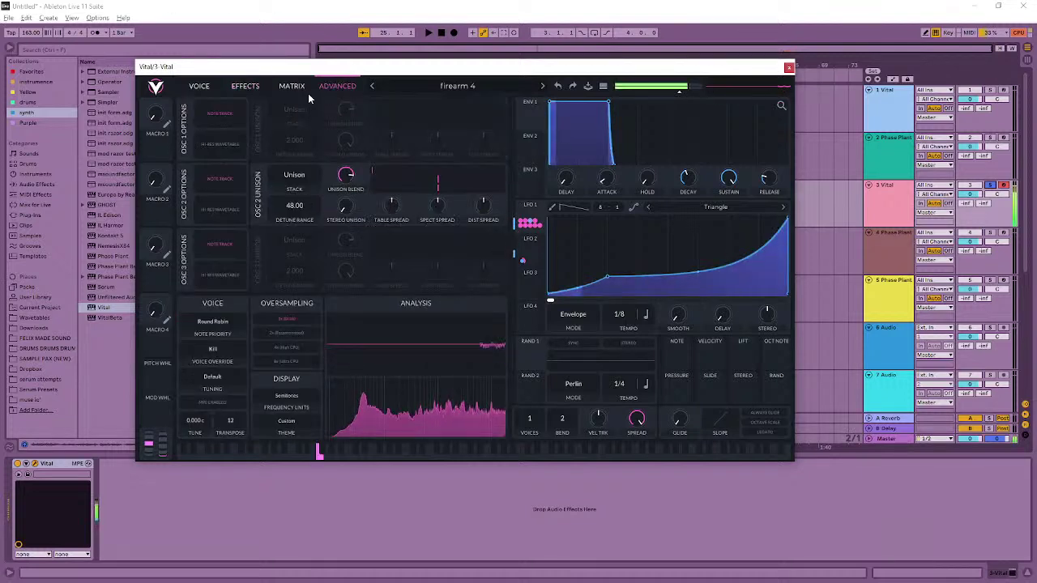
pyautogui.click(200, 86)
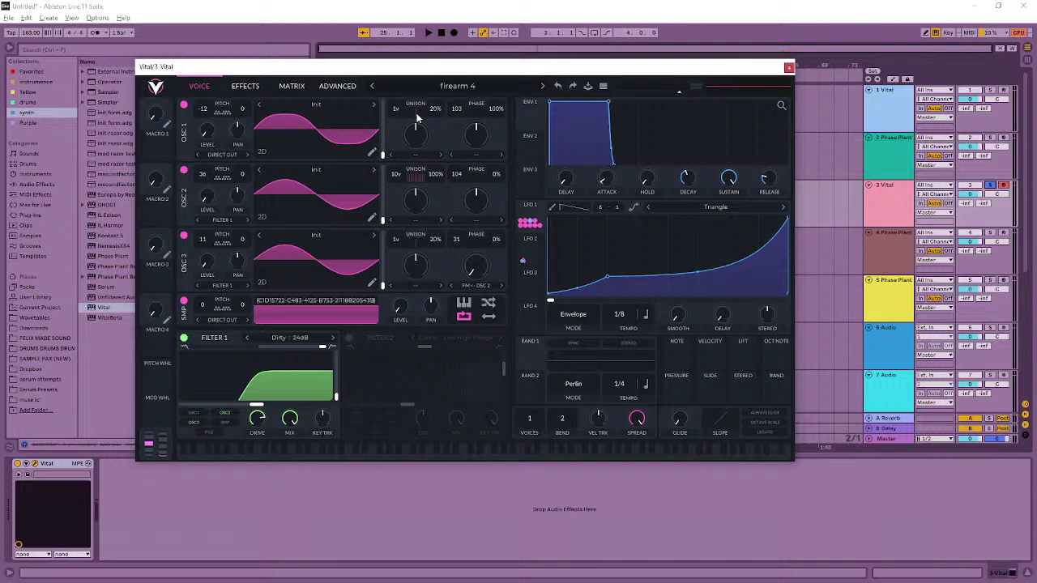
# - Browse Vital's full preset list without loading another preset, and close the synth window on track 3
pyautogui.click(457, 85)
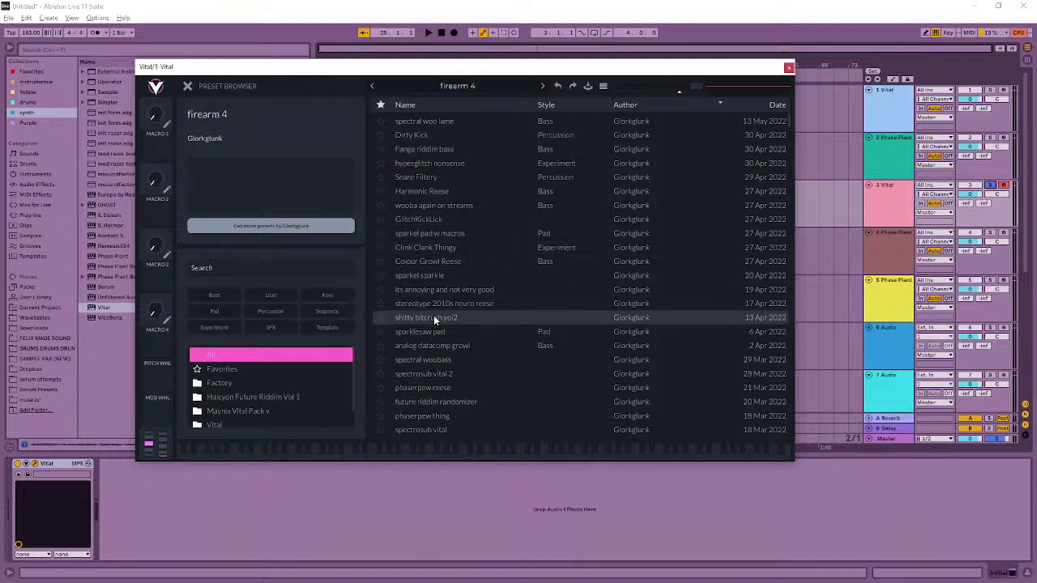
pyautogui.scroll(-4, 434, 316)
pyautogui.scroll(-2, 437, 315)
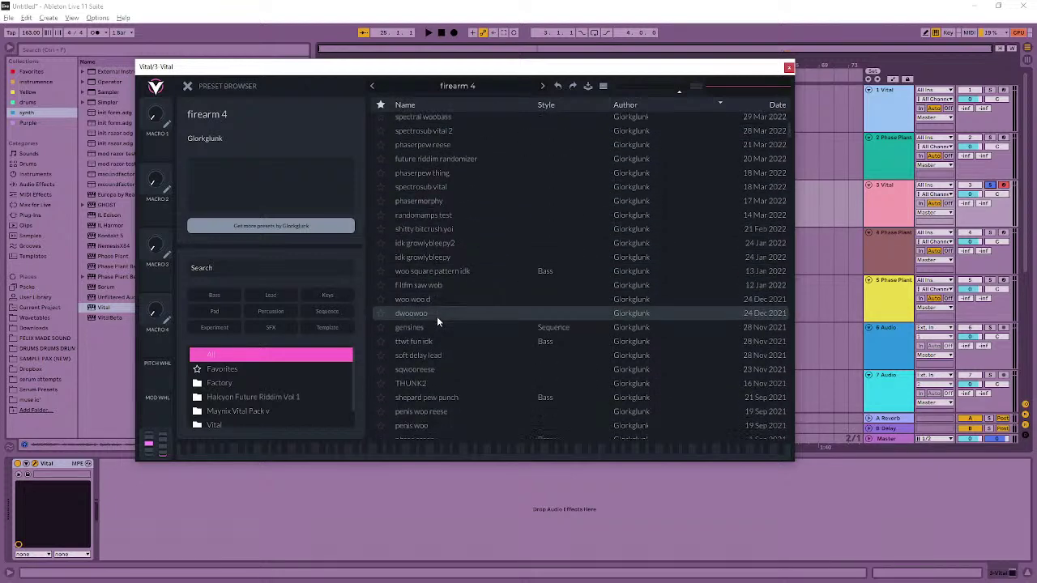
pyautogui.scroll(2, 424, 296)
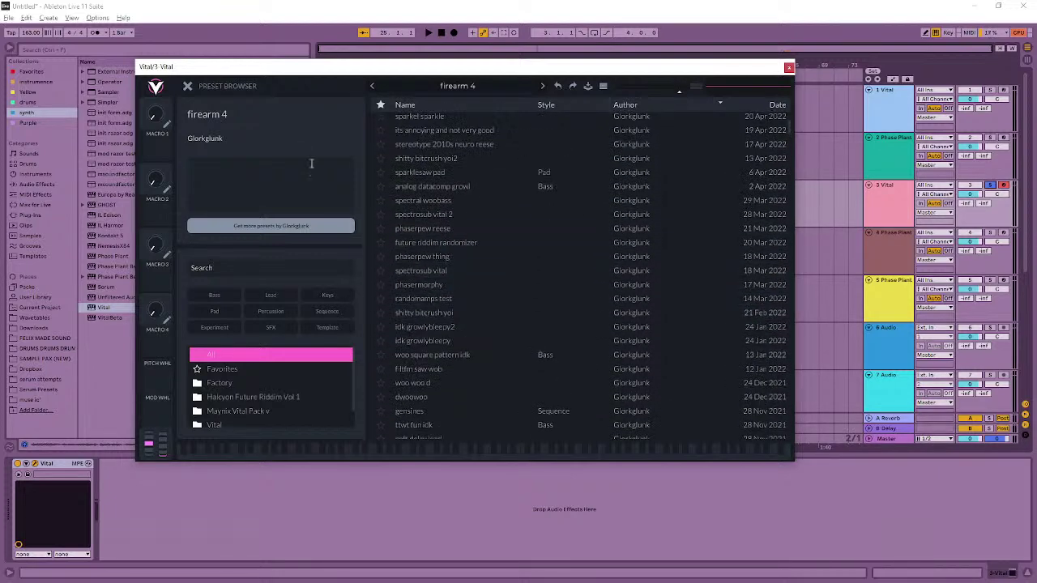
pyautogui.click(187, 86)
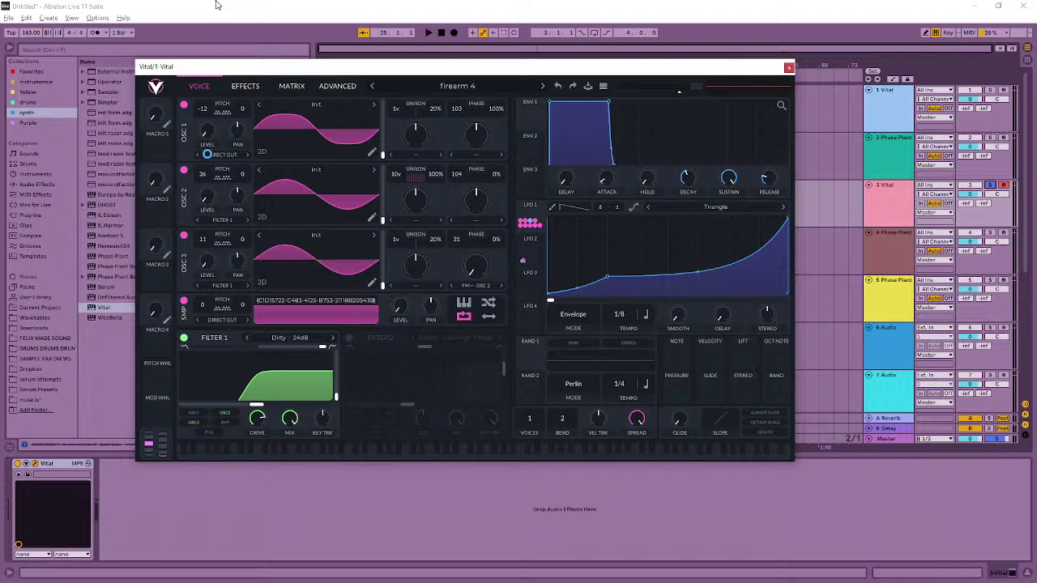
pyautogui.click(788, 67)
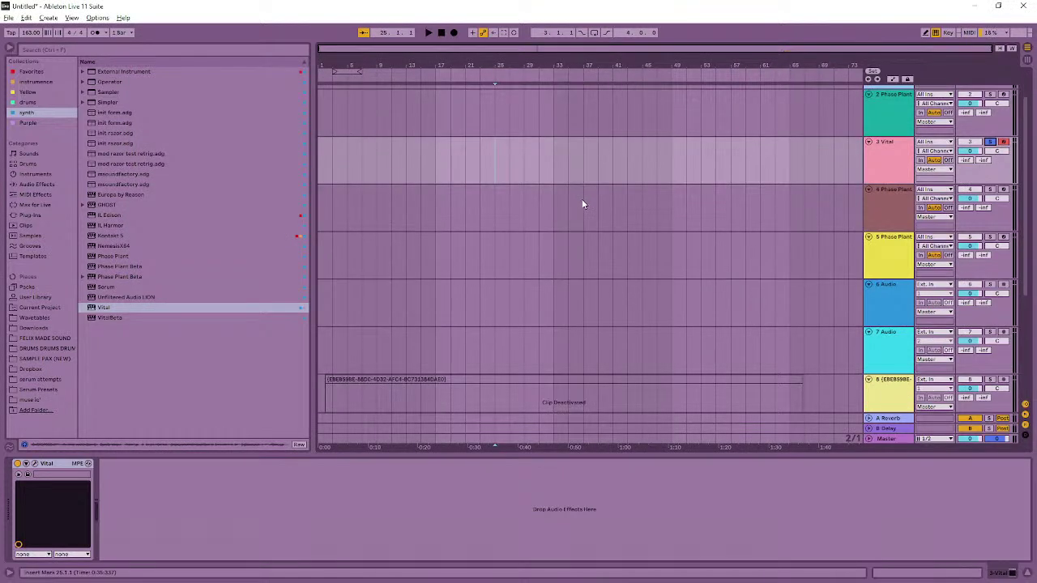
# - Unsolo and disarm the Vital track 3 in the arrangement
pyautogui.scroll(2, 581, 204)
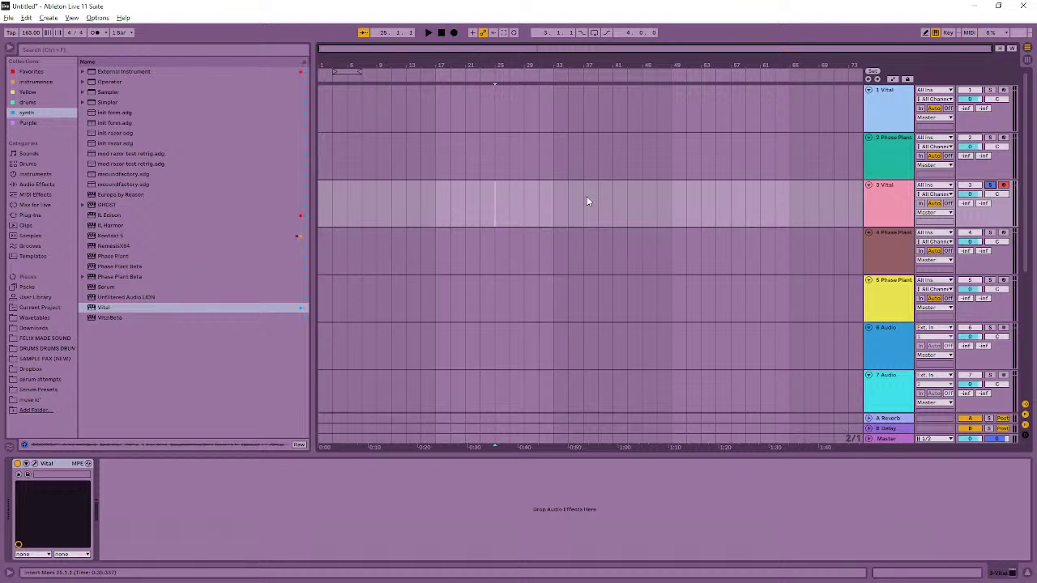
pyautogui.click(539, 201)
pyautogui.scroll(-1, 539, 199)
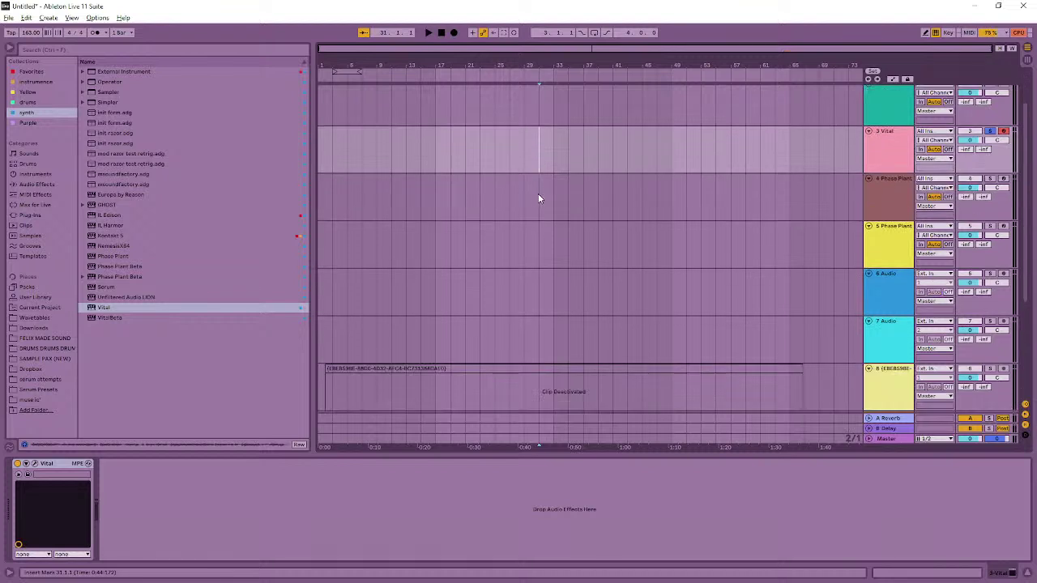
pyautogui.click(989, 130)
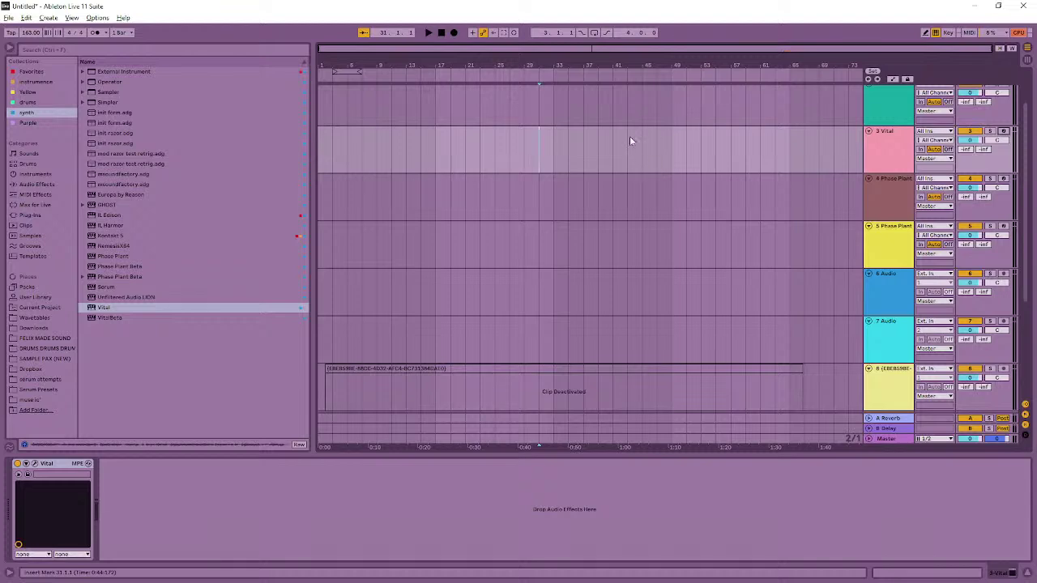
# - Insert a new MIDI track below track 3, load Vital from the synth collection onto it and solo it
pyautogui.scroll(-1, 571, 144)
pyautogui.scroll(1, 570, 143)
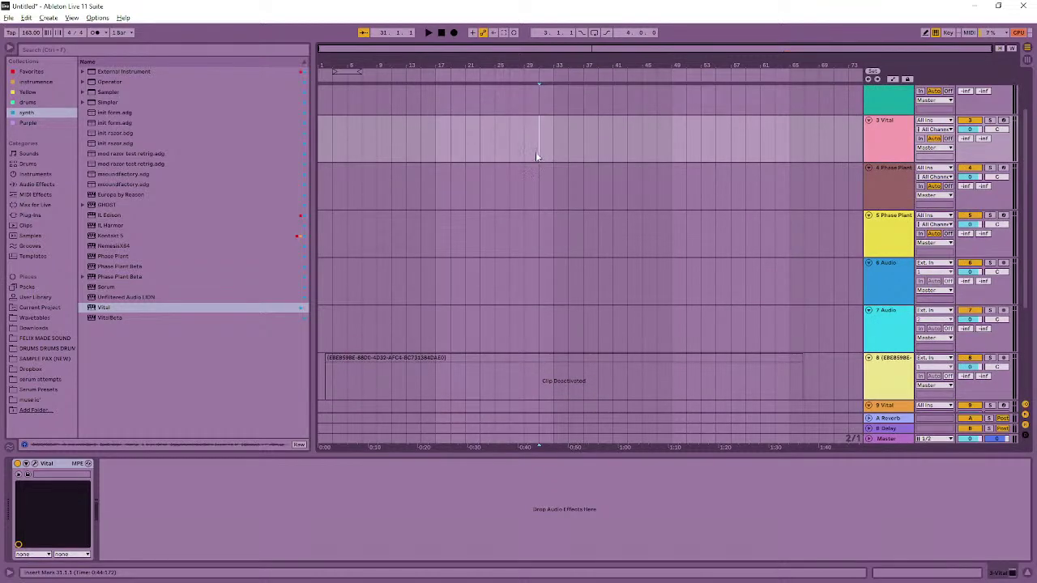
pyautogui.hotkey('ctrl', 'shift', 't')
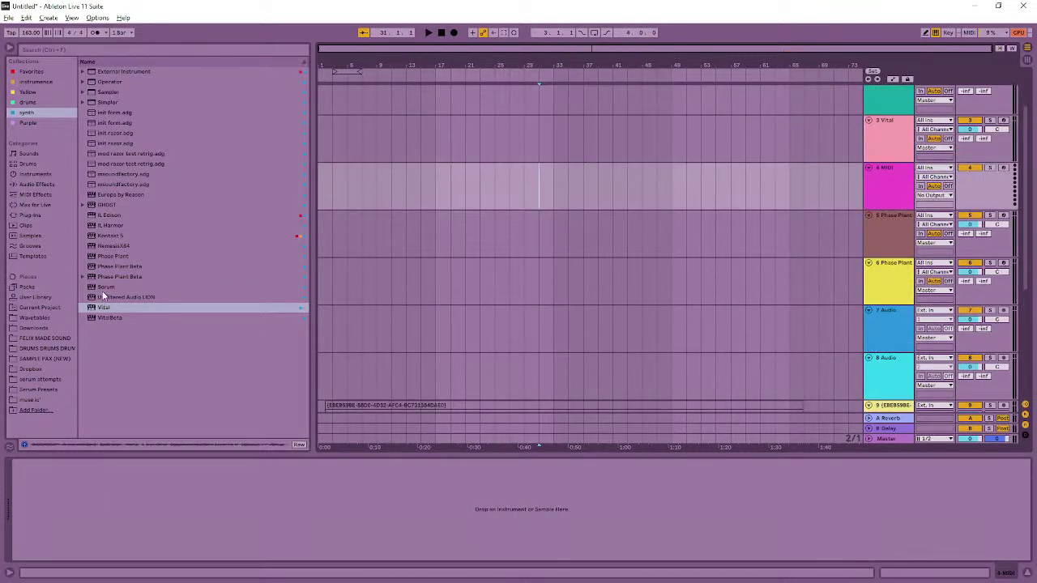
pyautogui.moveTo(99, 308); pyautogui.dragTo(559, 180)
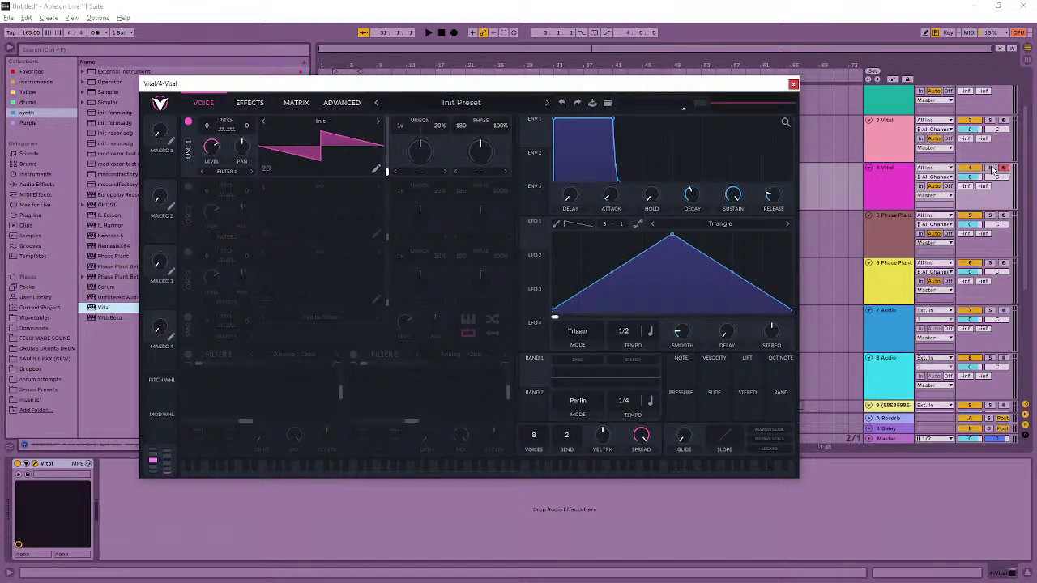
pyautogui.click(990, 168)
# - Set oscillator 1's spectral morph to Spectral Filter and narrow its filter shape to a thin central spike
pyautogui.click(426, 172)
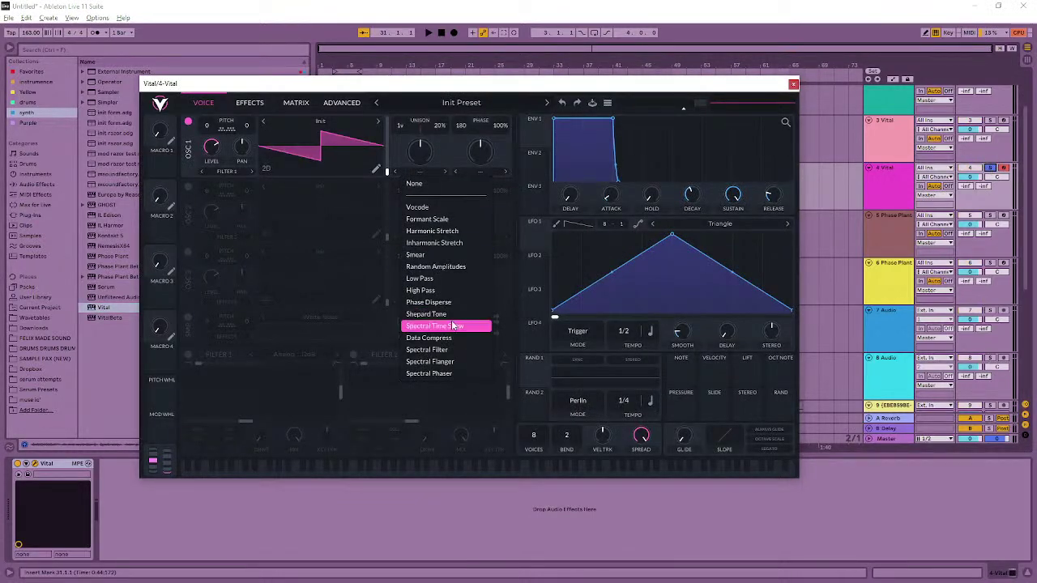
pyautogui.click(460, 350)
pyautogui.click(441, 161)
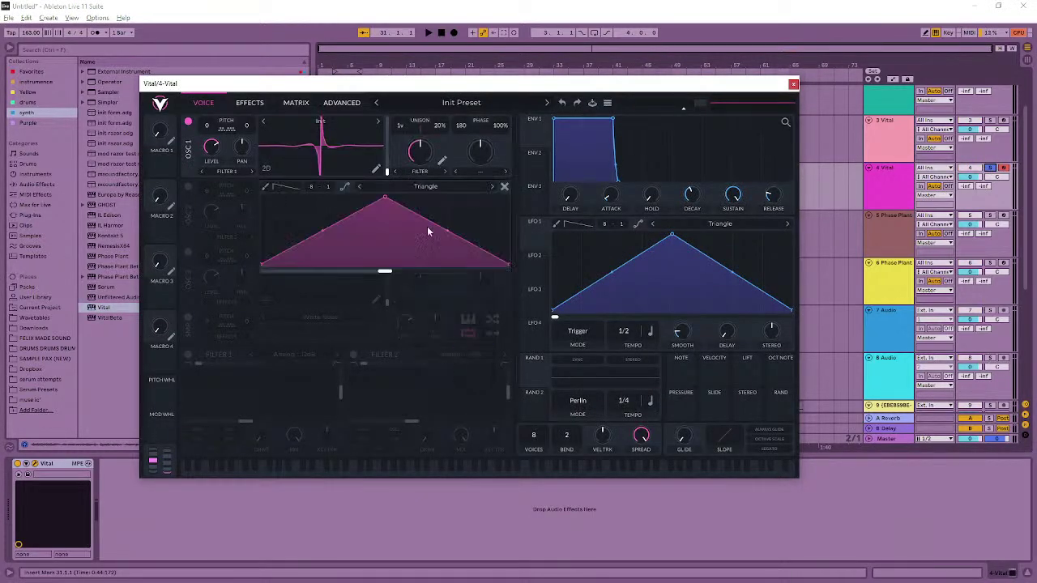
pyautogui.moveTo(401, 242)
pyautogui.mouseDown()
pyautogui.moveTo(392, 282)
pyautogui.moveTo(380, 285)
pyautogui.mouseUp()
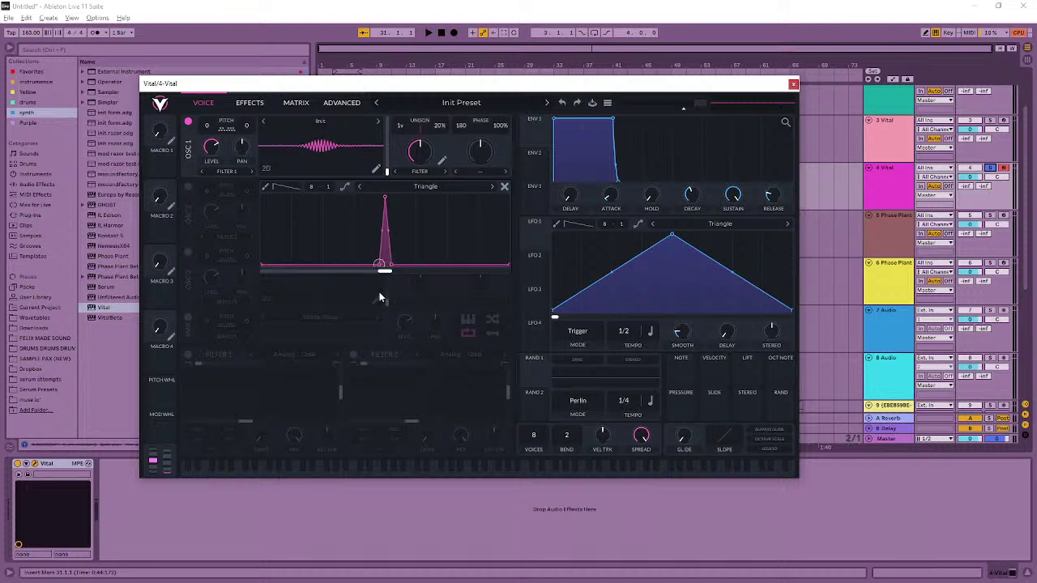
# - Set oscillator 1's unison stack to Harmonics with 16 voices, 0% detune and 0% phase randomization
pyautogui.click(341, 102)
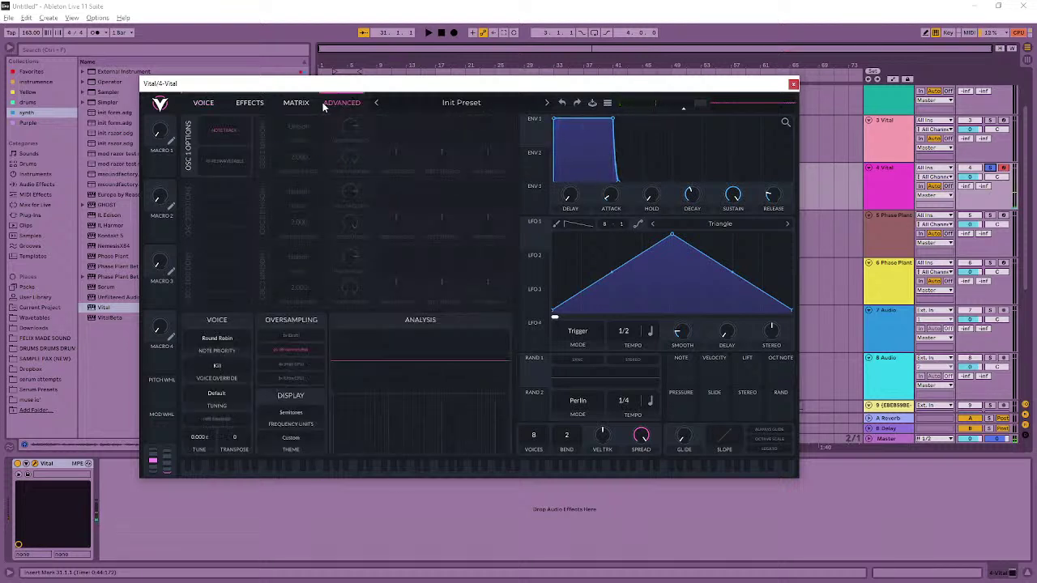
pyautogui.click(285, 144)
pyautogui.click(301, 265)
pyautogui.click(217, 99)
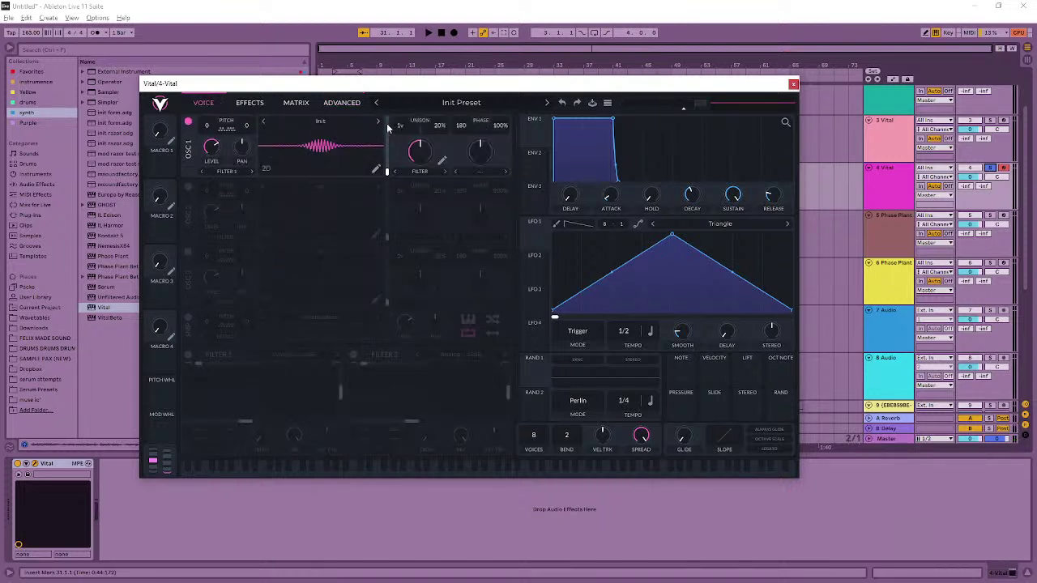
pyautogui.moveTo(397, 128); pyautogui.dragTo(397, 97)
pyautogui.moveTo(500, 124); pyautogui.dragTo(500, 162)
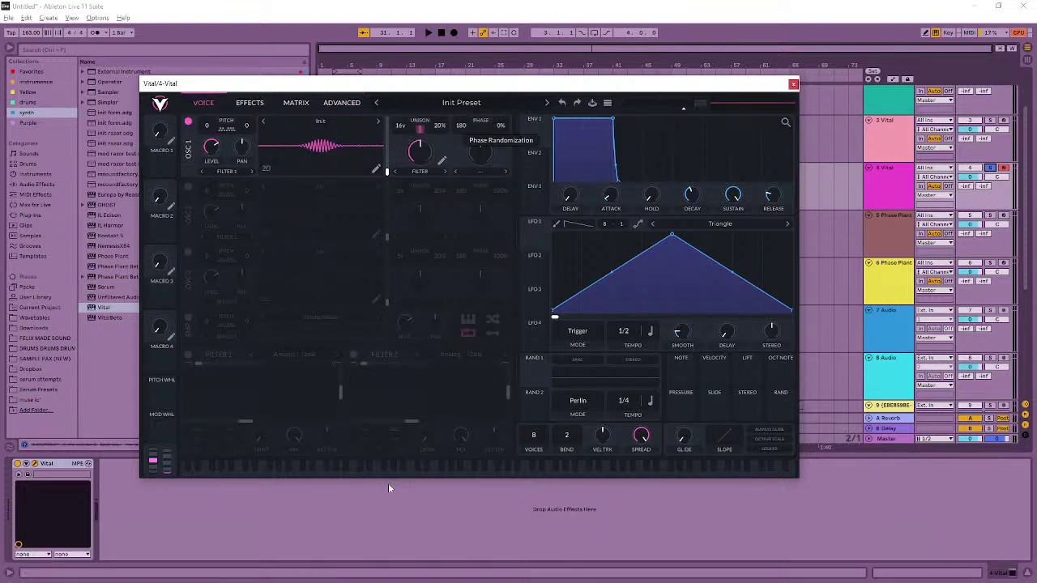
pyautogui.moveTo(428, 174); pyautogui.dragTo(401, 232)
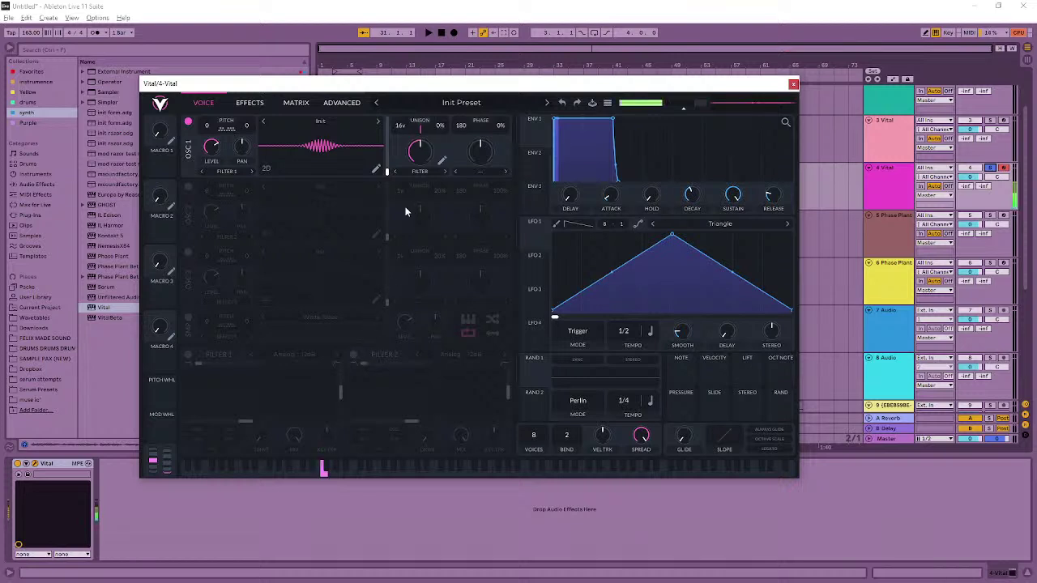
# - Modulate oscillator 1's stereo unison with Macro 1 and its spectral filter amount with the Stereo source
pyautogui.click(348, 103)
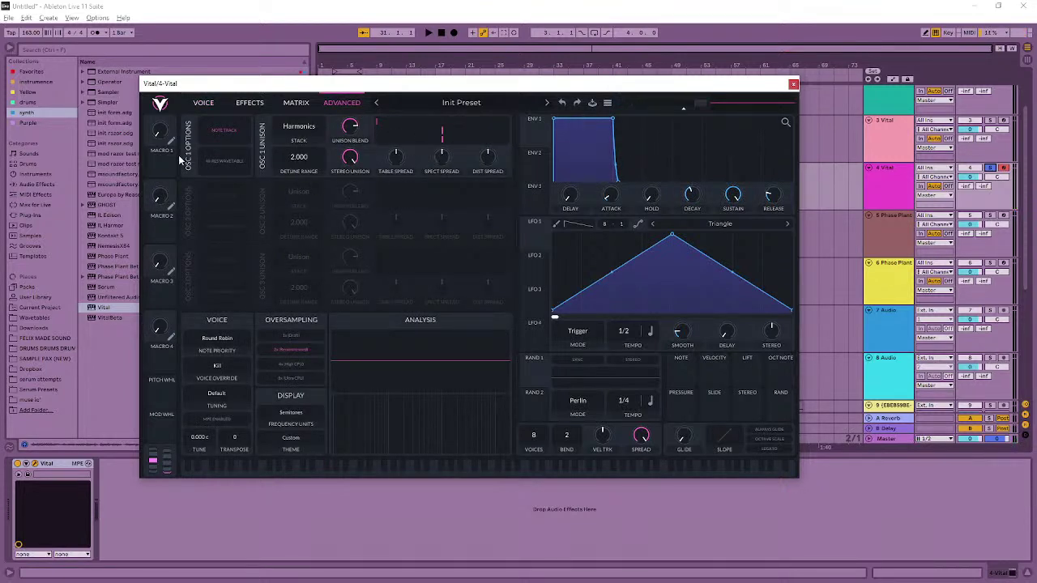
pyautogui.moveTo(173, 159); pyautogui.dragTo(352, 158)
pyautogui.click(200, 103)
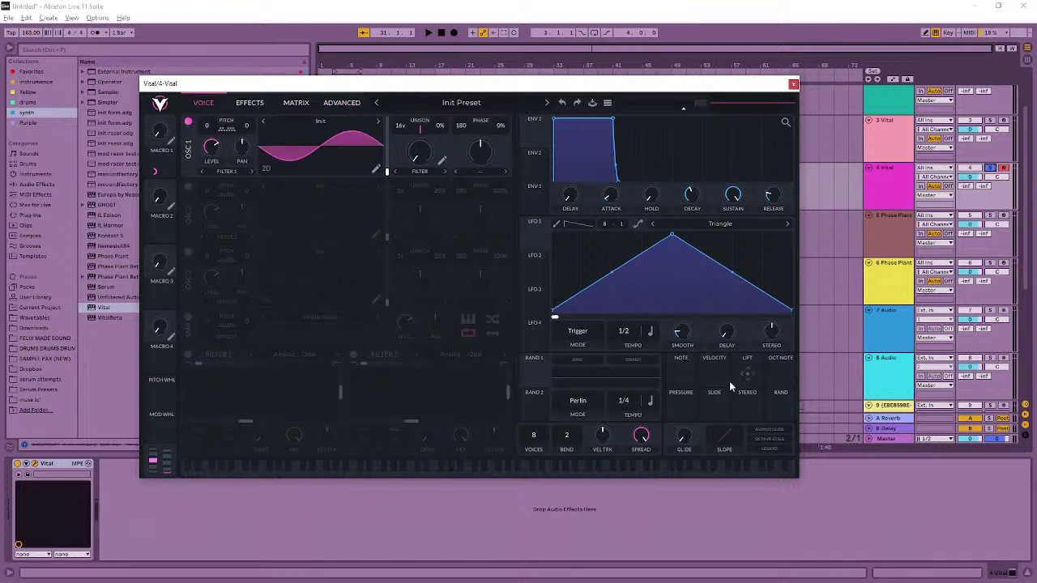
pyautogui.moveTo(746, 404); pyautogui.dragTo(419, 146)
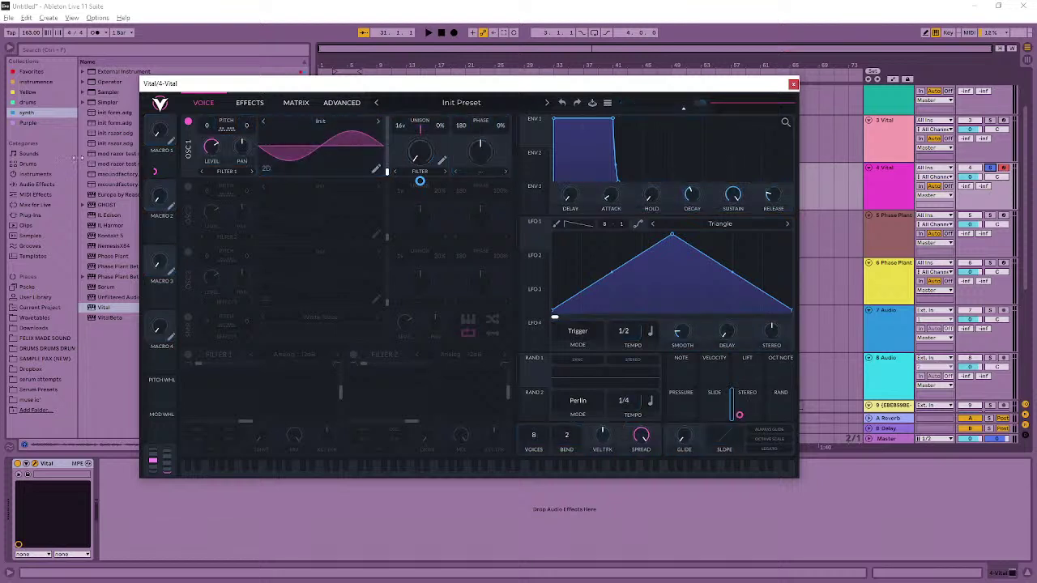
pyautogui.click(328, 102)
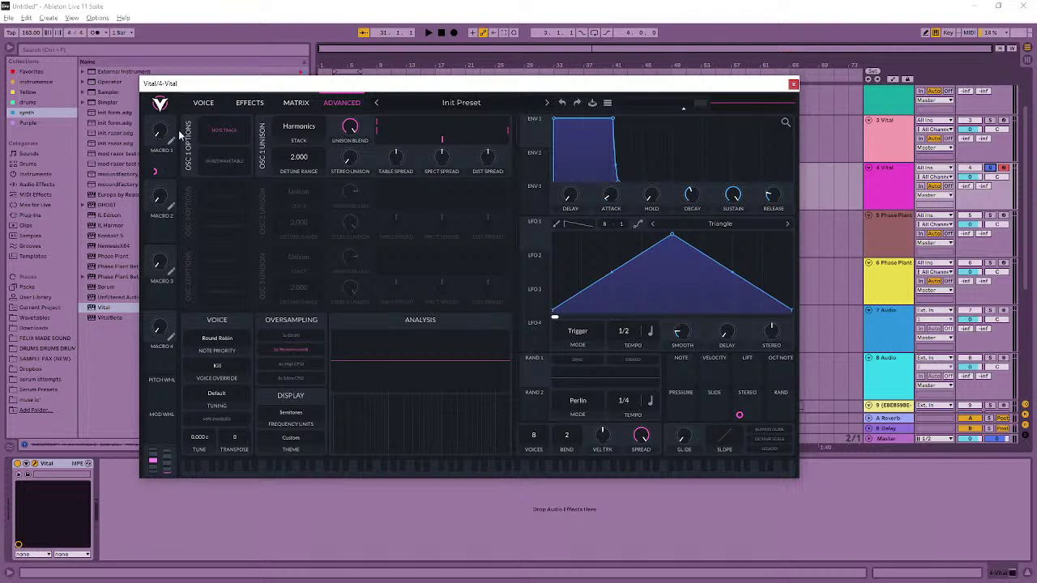
# - Assign Macro 1 to control the depth of the Stereo modulation on oscillator 1's spectral filter amount
pyautogui.click(199, 109)
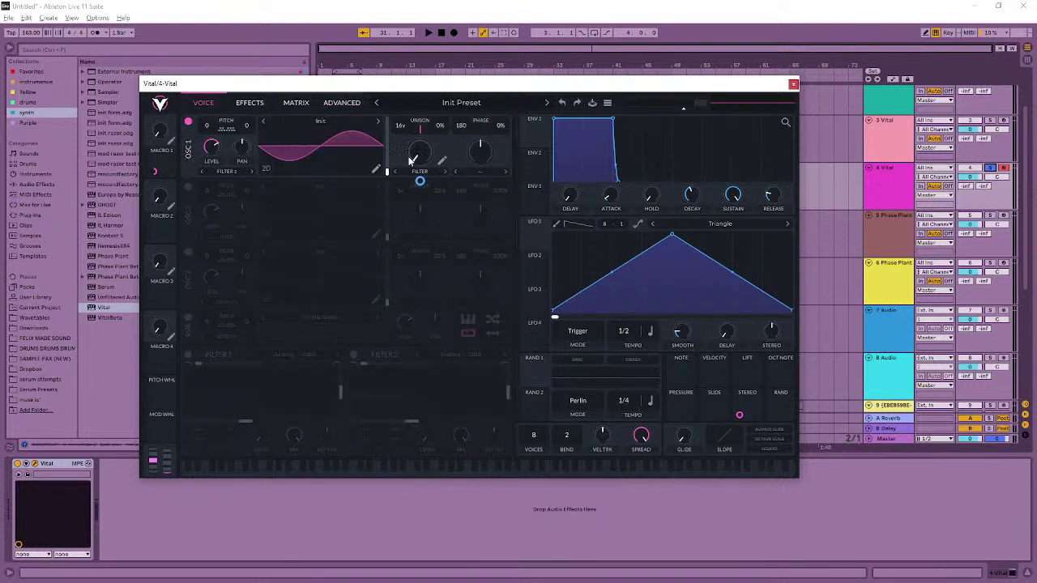
pyautogui.moveTo(421, 180)
pyautogui.moveTo(159, 158); pyautogui.dragTo(408, 181)
# - Play notes while sweeping Macro 1 and examine how the unison spectral spread changes the waveform and spectrum analysis
pyautogui.click(349, 101)
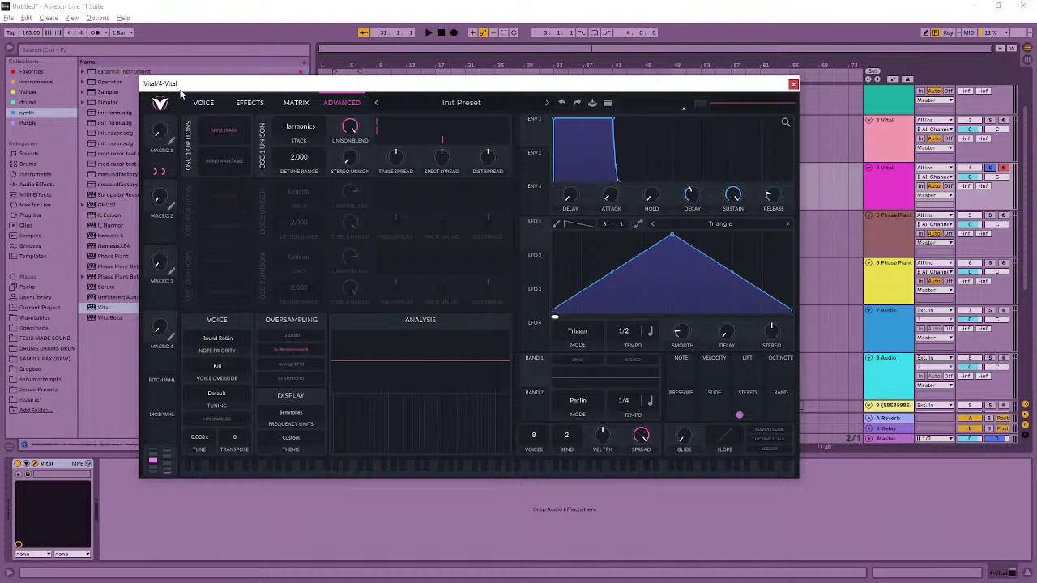
pyautogui.click(202, 103)
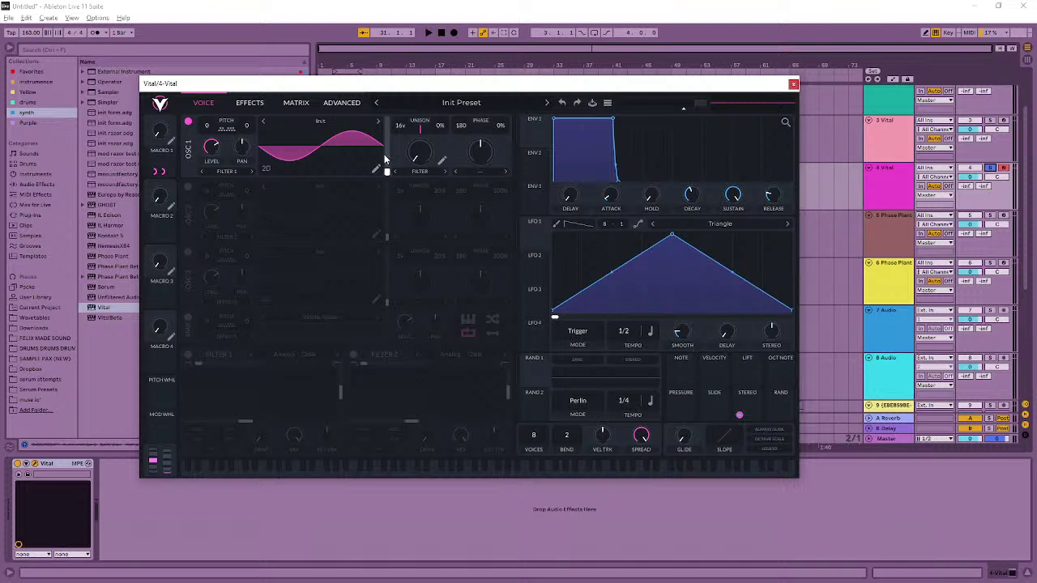
pyautogui.press('a')
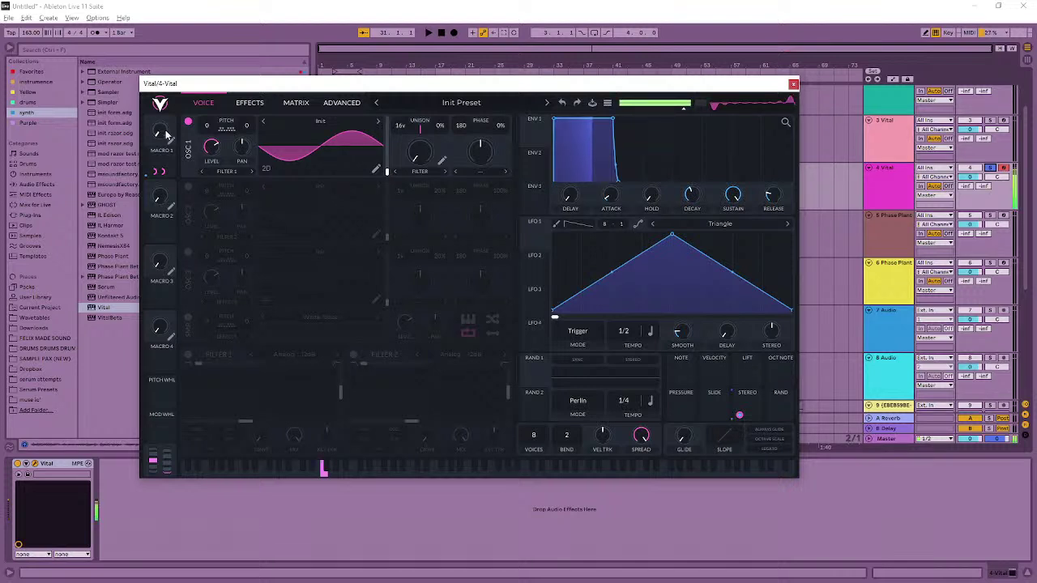
pyautogui.click(341, 103)
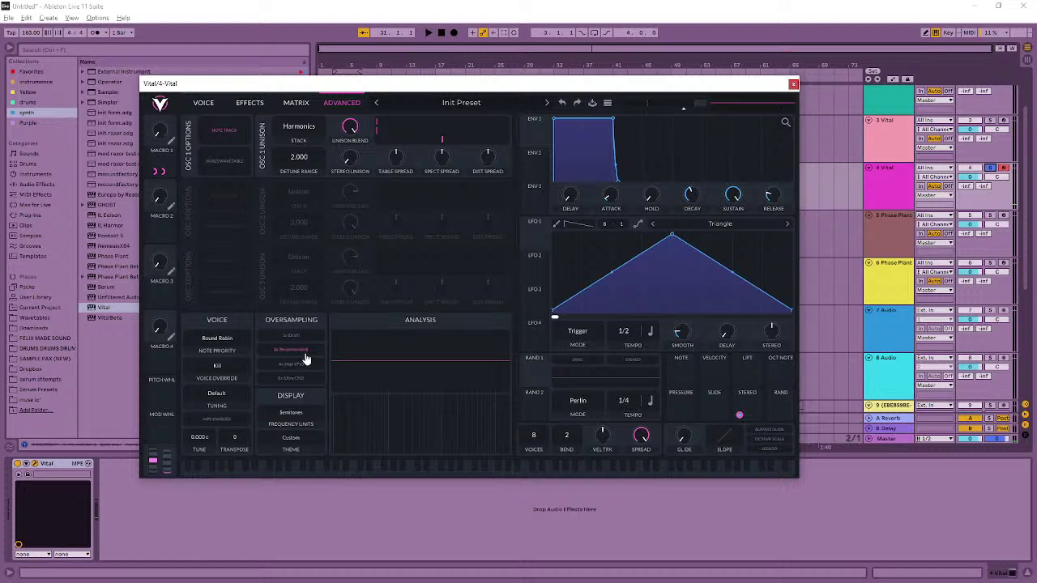
pyautogui.press('a')
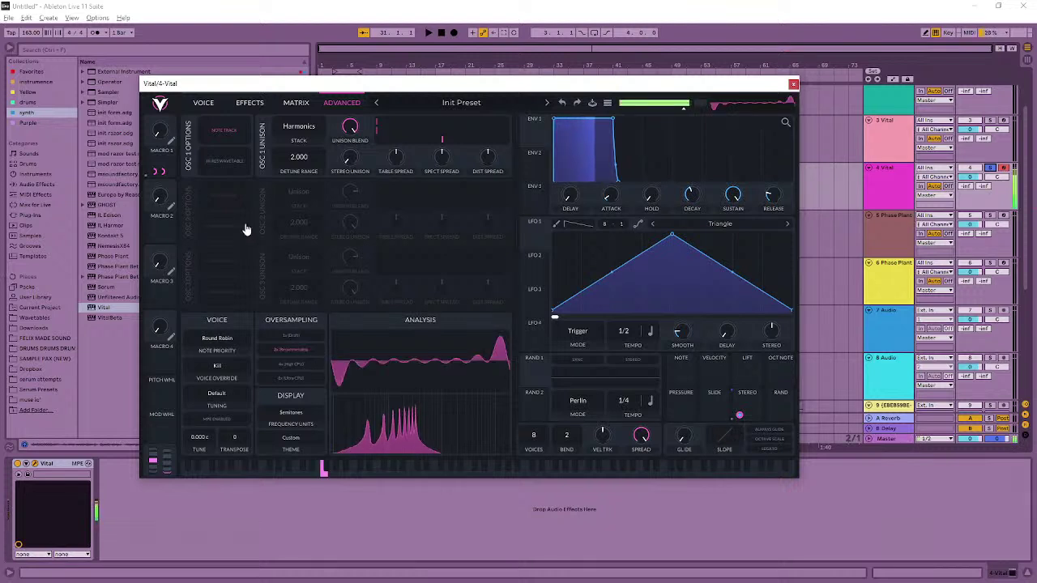
pyautogui.moveTo(178, 120); pyautogui.dragTo(156, 129)
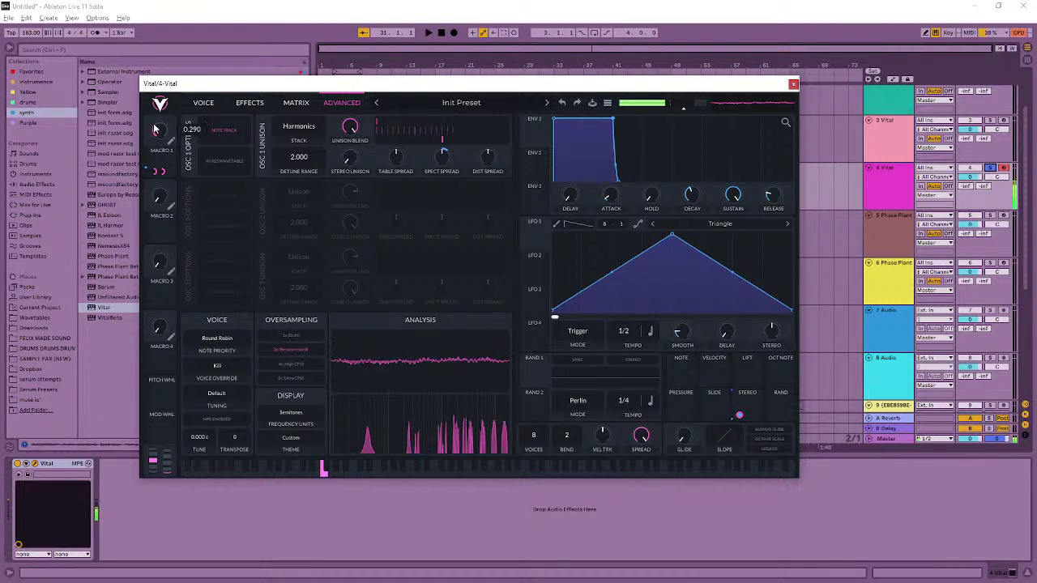
pyautogui.click(194, 107)
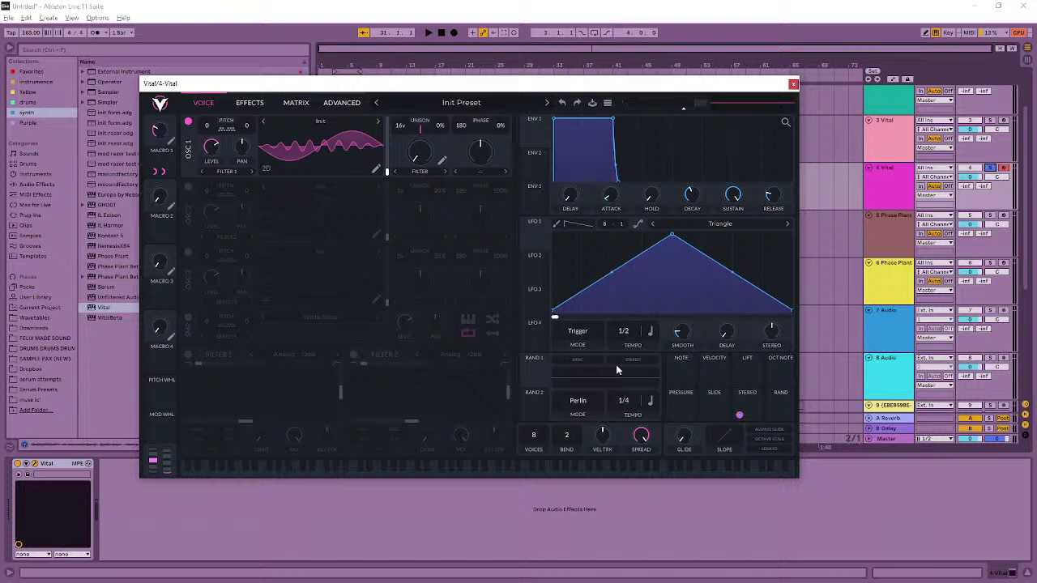
pyautogui.click(353, 102)
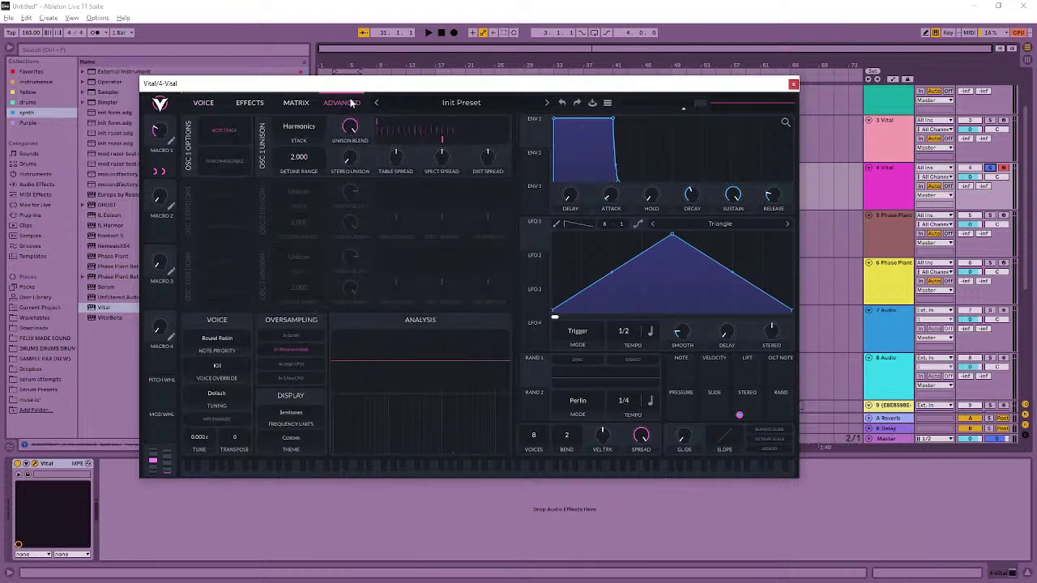
pyautogui.scroll(-2, 158, 129)
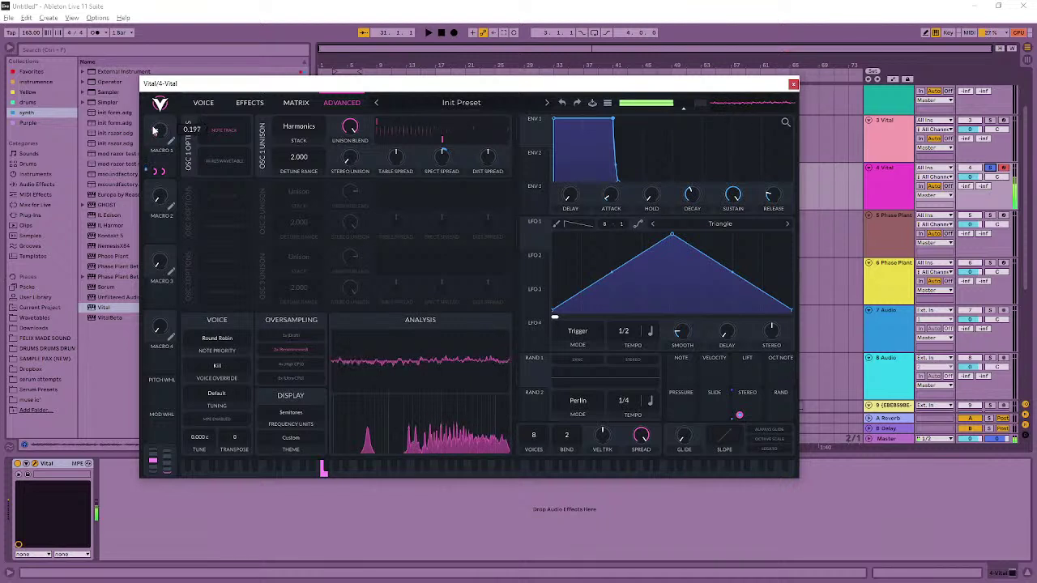
pyautogui.scroll(3, 157, 129)
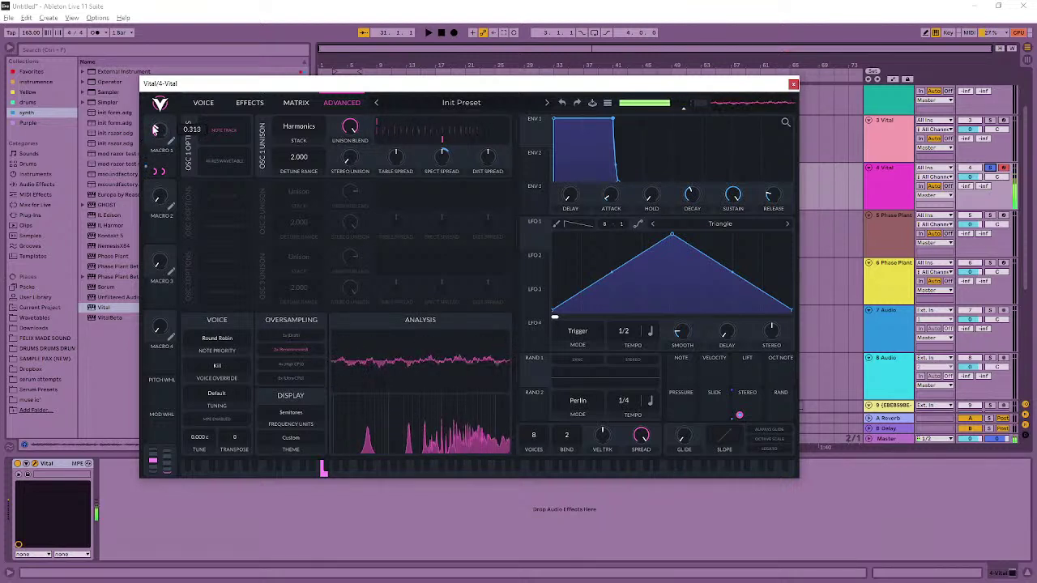
pyautogui.scroll(1, 155, 129)
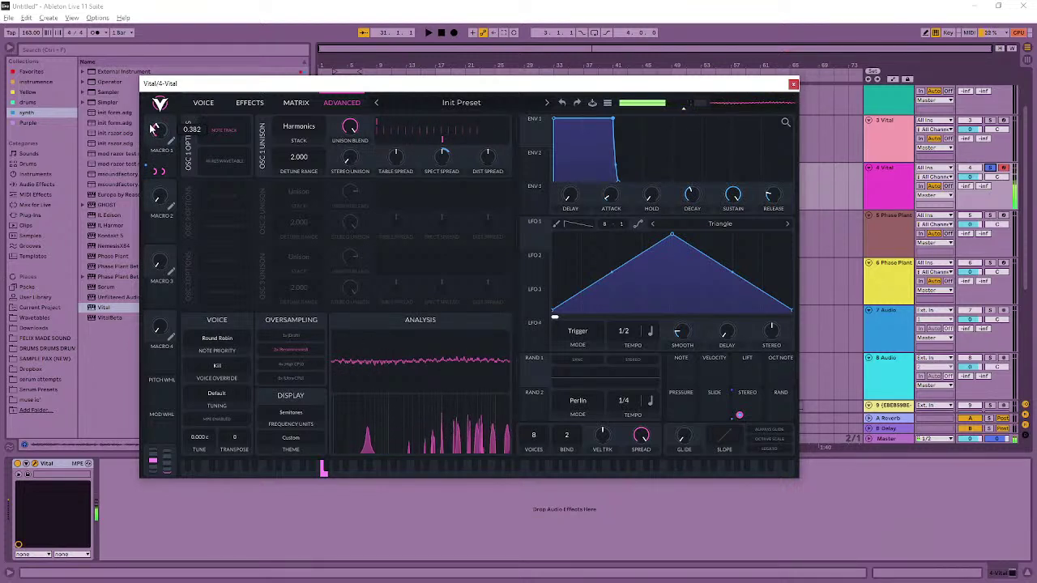
# - Change oscillator 1's unison stack to Odd Harmonics and bring Macro 1 down to its minimum
pyautogui.click(299, 127)
pyautogui.click(275, 277)
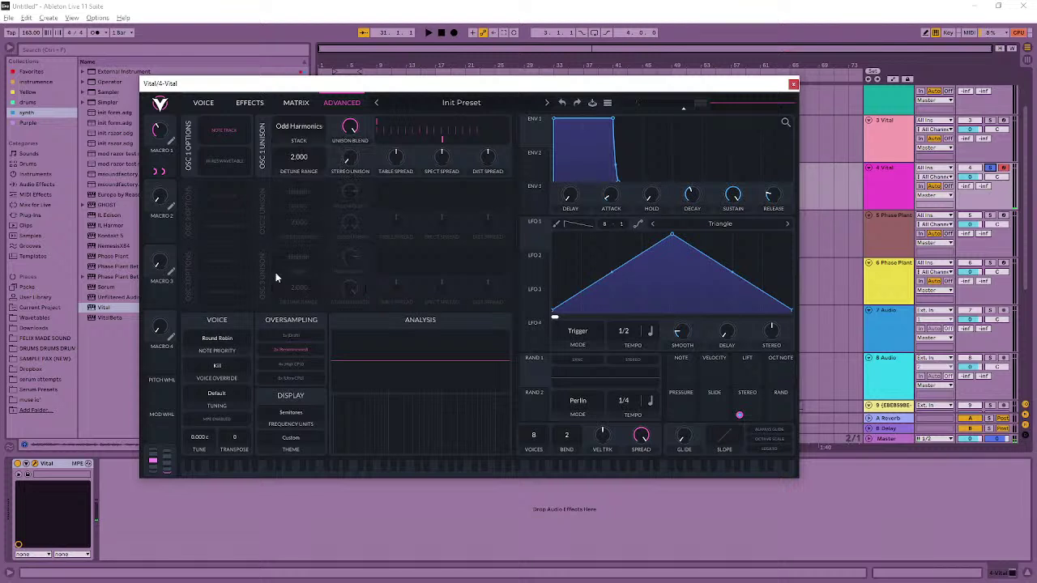
pyautogui.moveTo(157, 132); pyautogui.dragTo(139, 189)
pyautogui.scroll(4, 148, 159)
# - Shape LFO 1 into a convex rise peaking at the end of its cycle and assign it to Macro 1
pyautogui.moveTo(610, 279); pyautogui.dragTo(608, 259)
pyautogui.moveTo(672, 235); pyautogui.dragTo(955, 232)
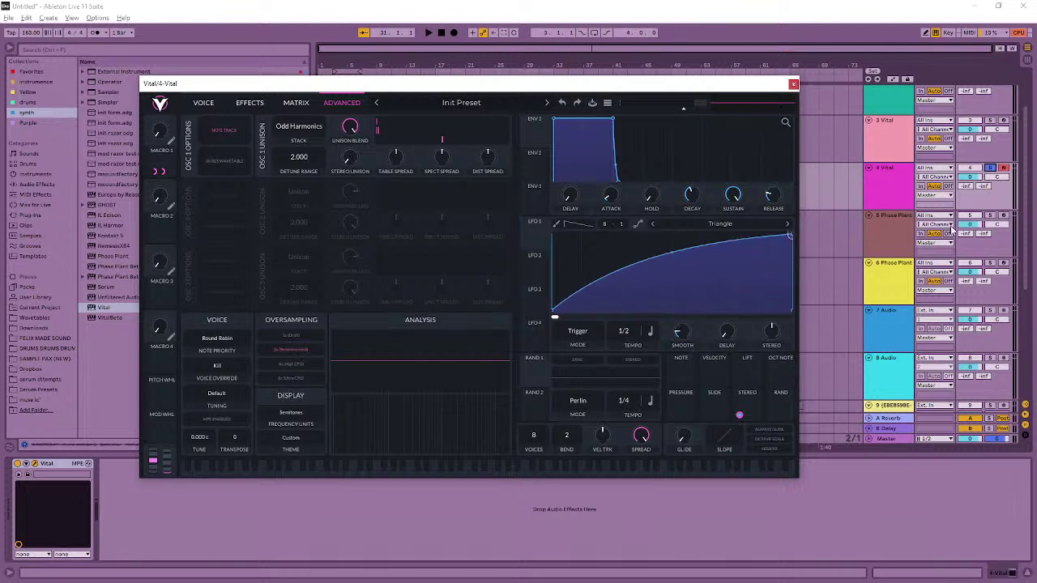
pyautogui.moveTo(523, 233); pyautogui.dragTo(154, 135)
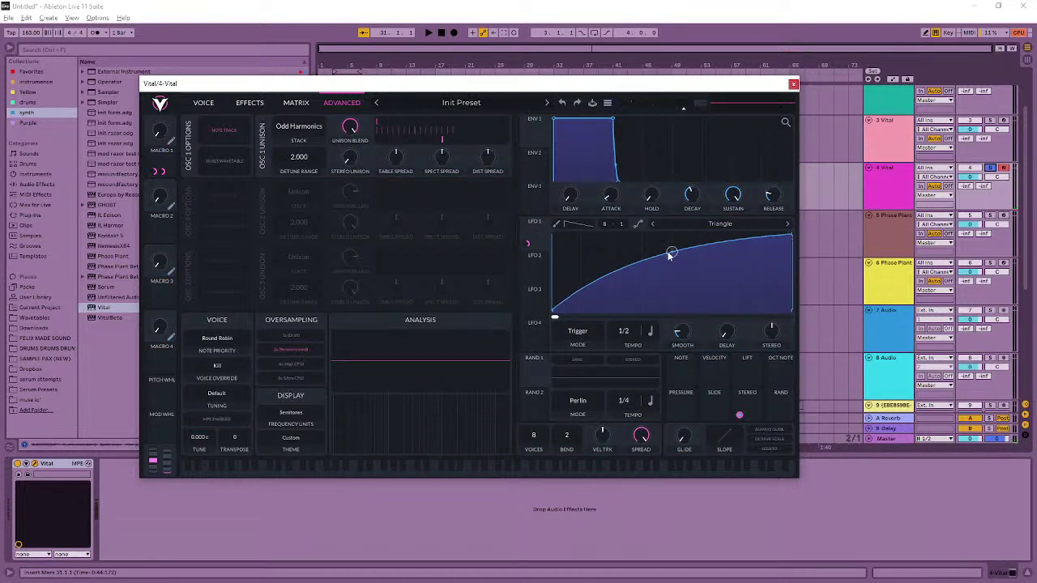
pyautogui.moveTo(670, 256); pyautogui.dragTo(672, 237)
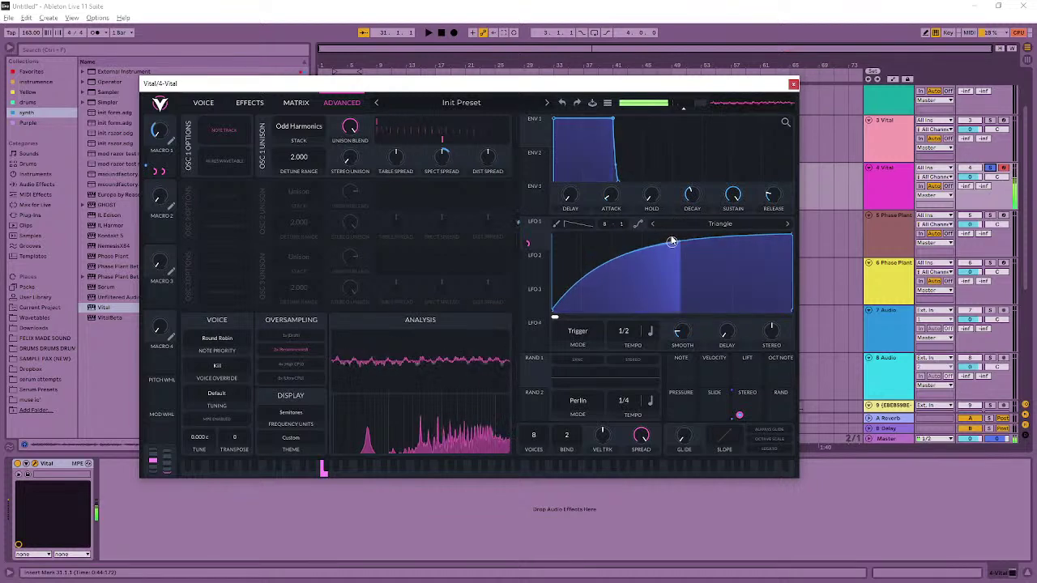
# - Set oscillator 1's wave morph type to Squeeze with the morph amount at 50%
pyautogui.click(205, 103)
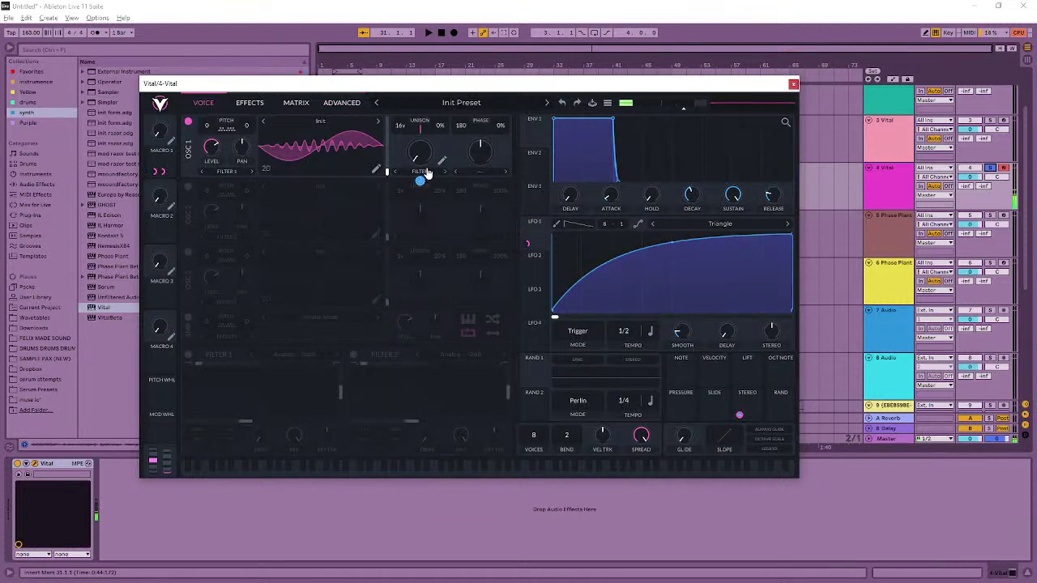
pyautogui.click(476, 172)
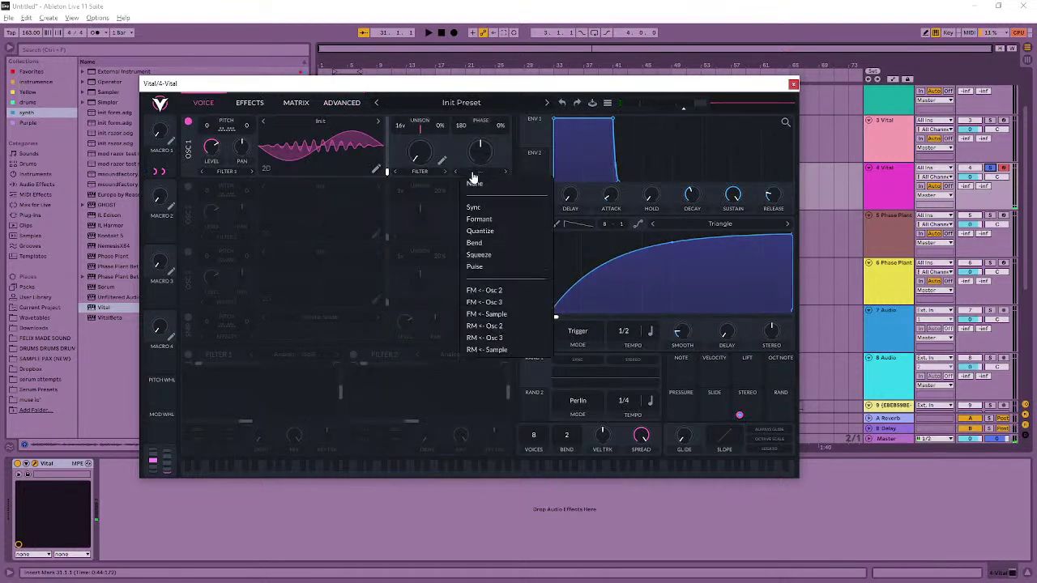
pyautogui.click(507, 256)
pyautogui.moveTo(482, 154); pyautogui.dragTo(483, 150)
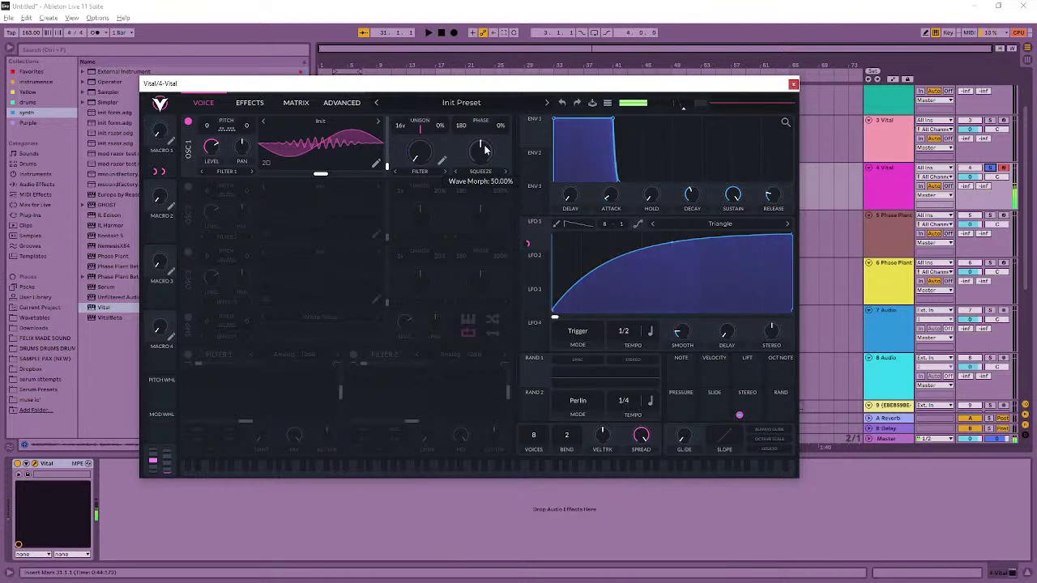
# - Modulate oscillator 1's phase with a late-peaking LFO 2 triangle running at a key-tracked rate
pyautogui.click(539, 272)
pyautogui.moveTo(673, 235); pyautogui.dragTo(762, 236)
pyautogui.moveTo(531, 273); pyautogui.dragTo(417, 152)
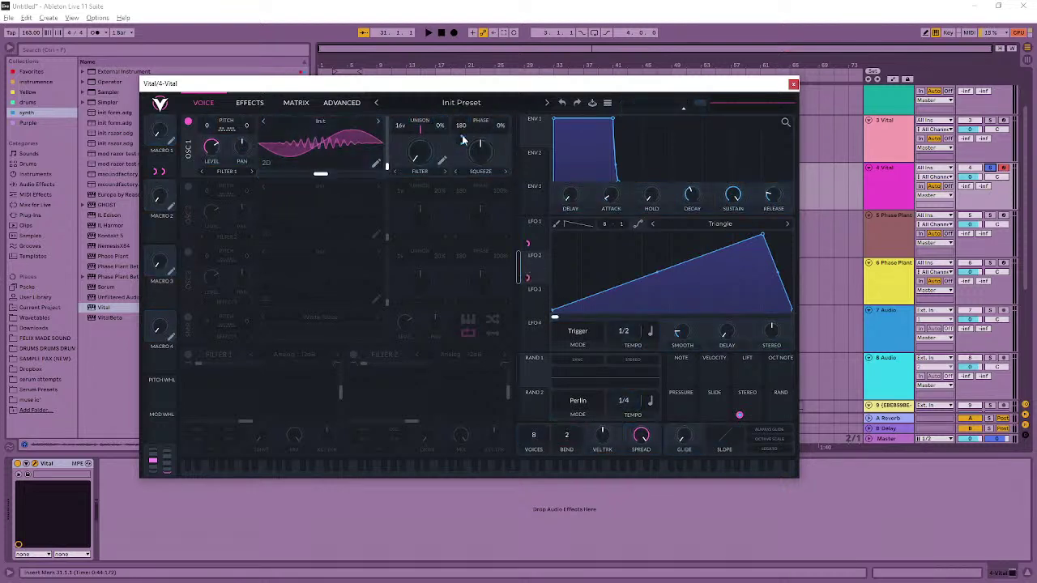
pyautogui.click(648, 330)
pyautogui.click(664, 397)
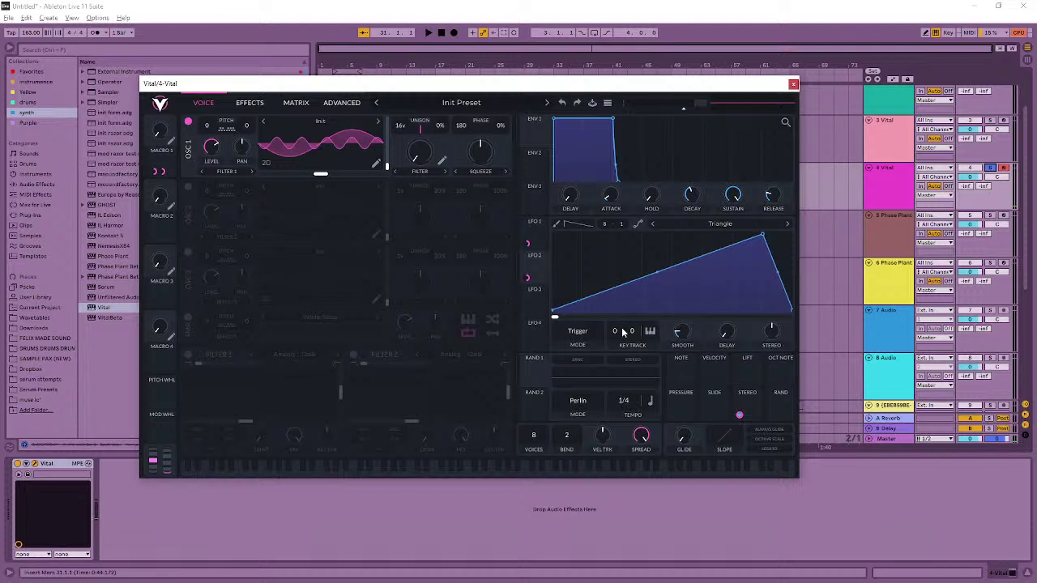
# - Set LFO 2's modulation depth on oscillator 1's phase to about 0.62 and move the LFO's peak near the start
pyautogui.moveTo(524, 273)
pyautogui.moveTo(528, 273); pyautogui.dragTo(528, 289)
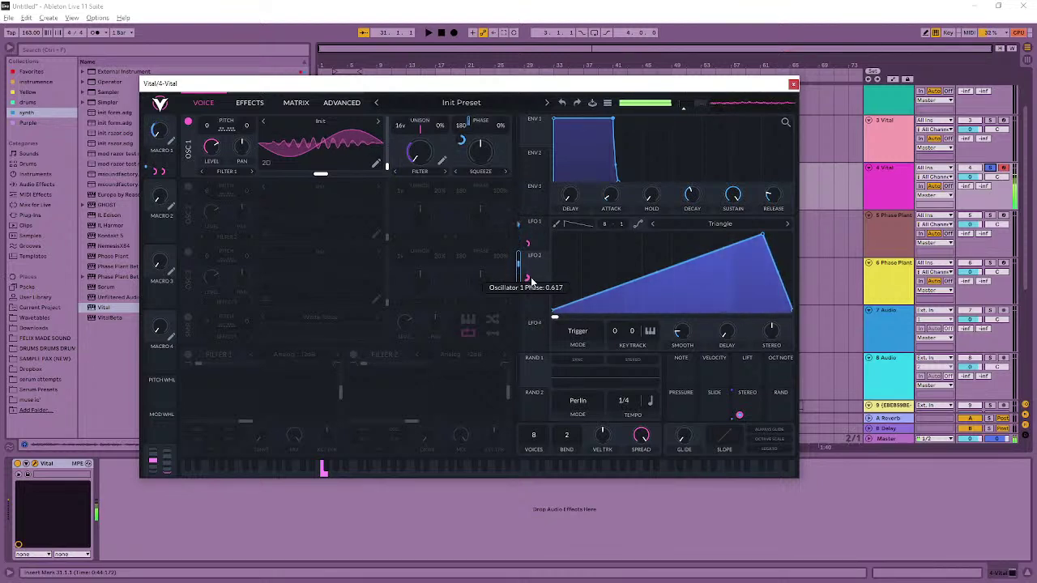
pyautogui.moveTo(759, 237); pyautogui.dragTo(581, 233)
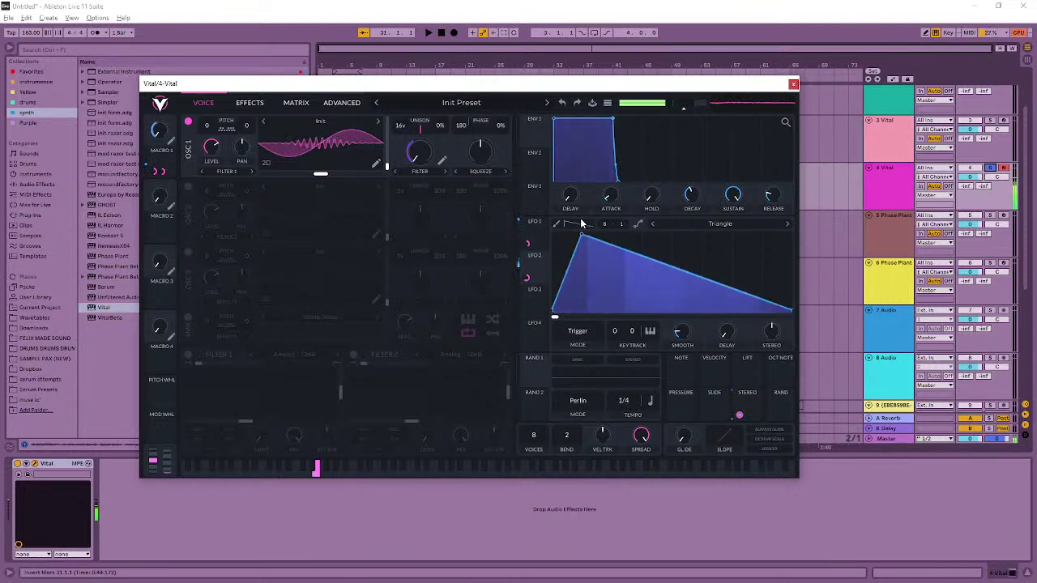
# - Audition Macro 1 and oscillator 1's filter amount, and inspect the spike in the spectral filter's shape curve
pyautogui.moveTo(165, 121)
pyautogui.moveTo(164, 118); pyautogui.dragTo(163, 132)
pyautogui.moveTo(415, 154); pyautogui.dragTo(419, 181)
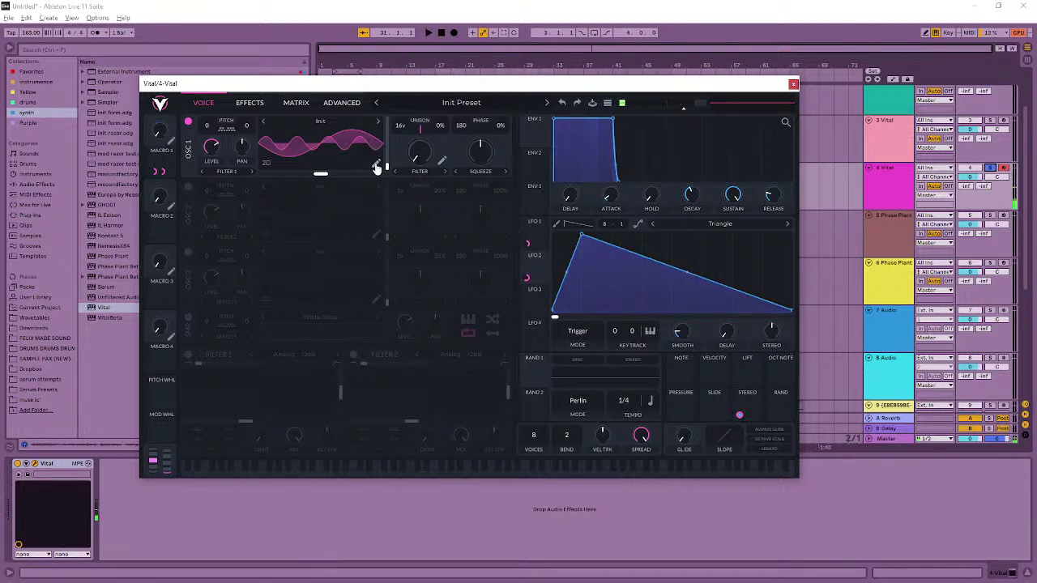
pyautogui.click(441, 162)
pyautogui.moveTo(385, 271); pyautogui.dragTo(403, 282)
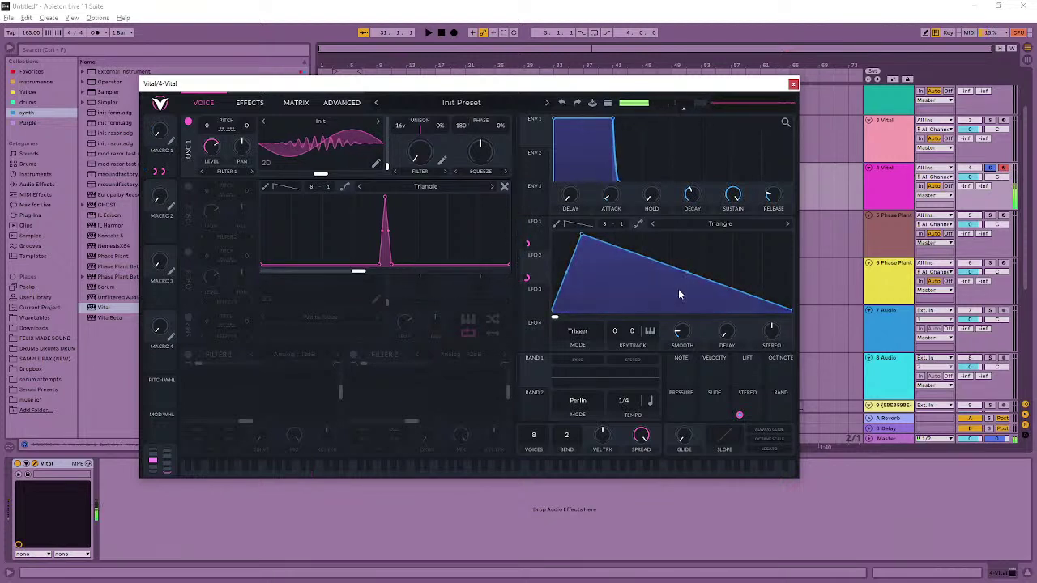
# - Reduce LFO 2's smoothing to its minimum and move its peak to just before the middle of the cycle
pyautogui.moveTo(683, 333); pyautogui.dragTo(664, 394)
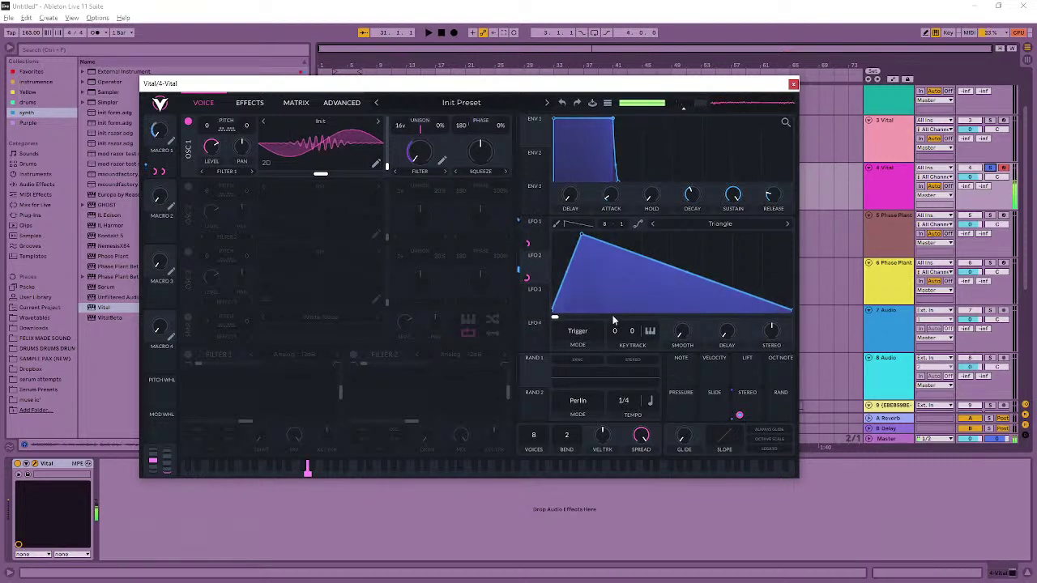
pyautogui.moveTo(581, 236); pyautogui.dragTo(655, 221)
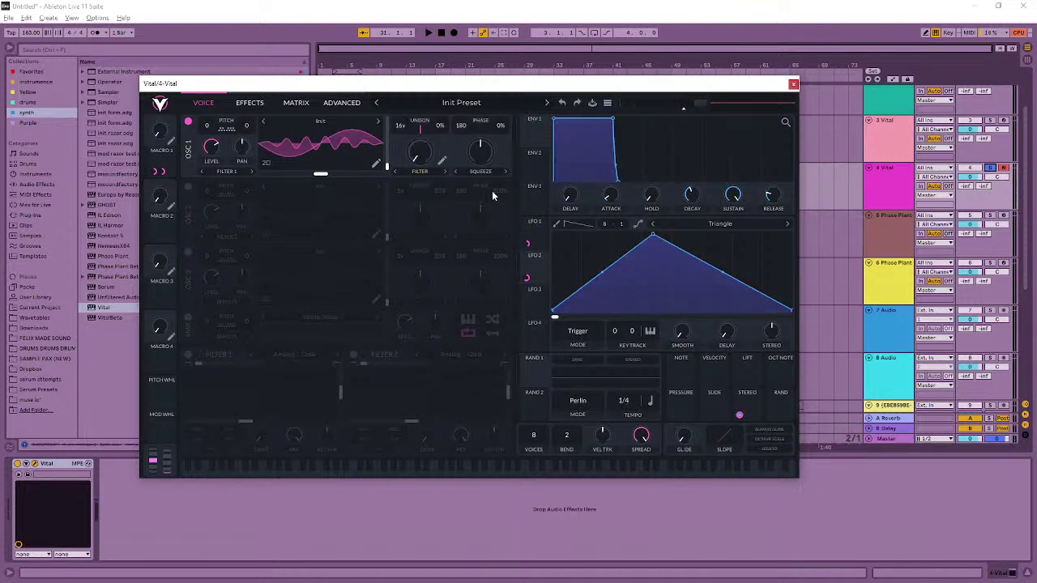
# - Reduce the filter amount's modulation, set LFO 1's depth on Macro 1 to about 0.46 and move LFO 1's peak near the start
pyautogui.click(542, 239)
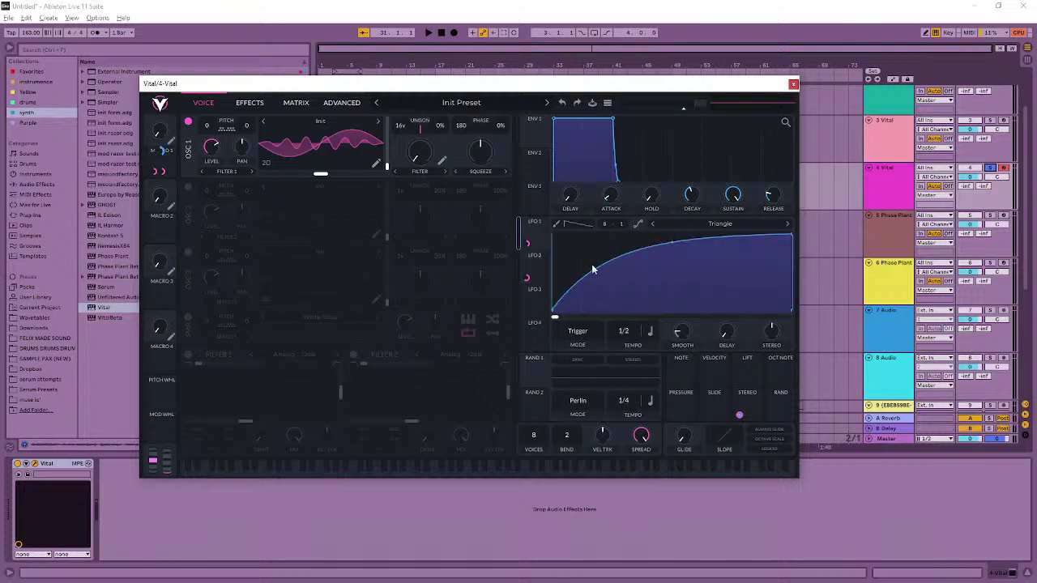
pyautogui.moveTo(419, 156); pyautogui.dragTo(421, 179)
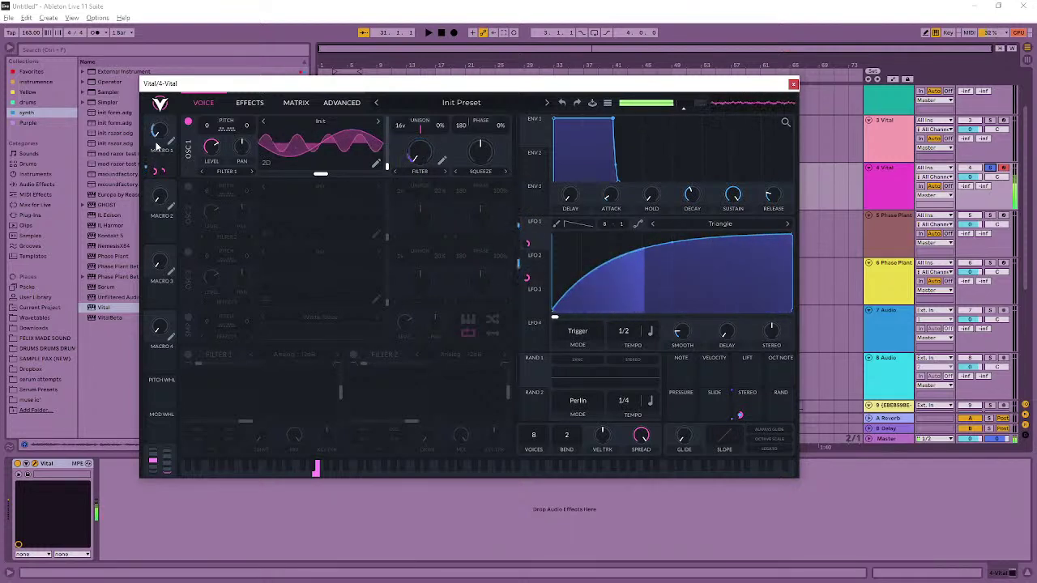
pyautogui.moveTo(519, 234); pyautogui.dragTo(162, 157)
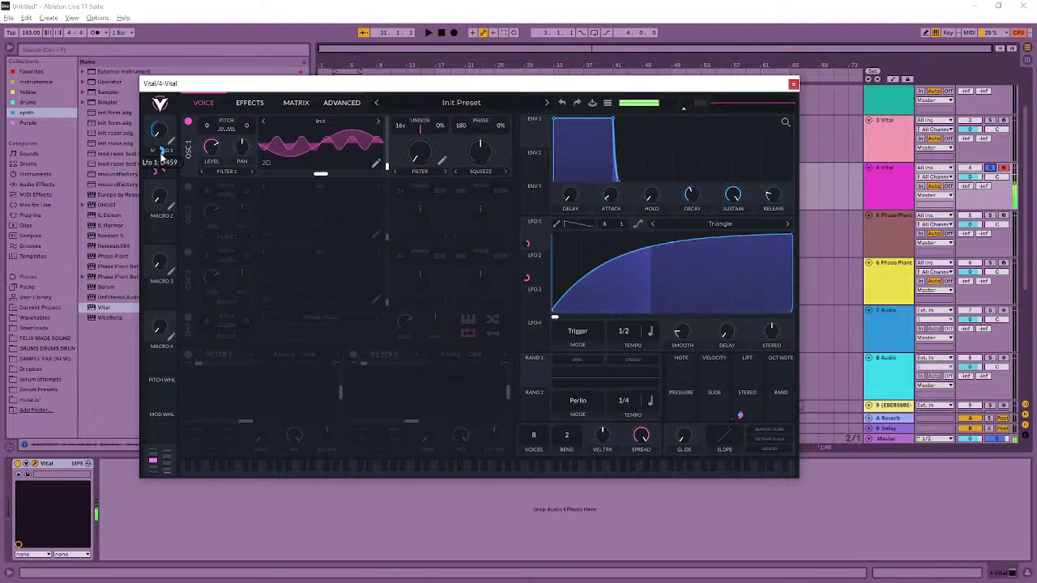
pyautogui.moveTo(789, 239); pyautogui.dragTo(590, 212)
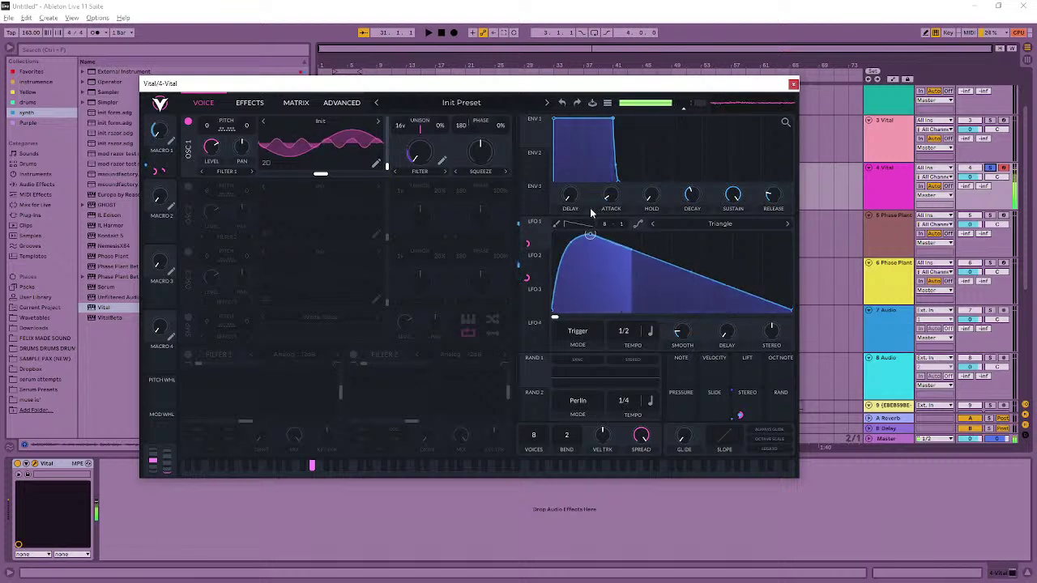
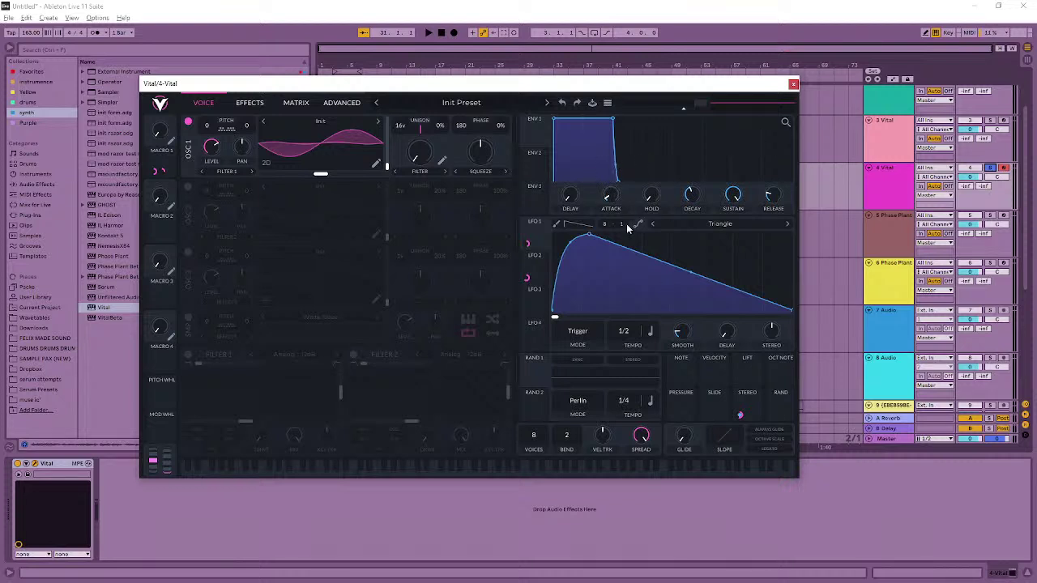
# - Play notes to audition the patch and check LFO 2's modulation depth on oscillator 1's phase
pyautogui.press('a')
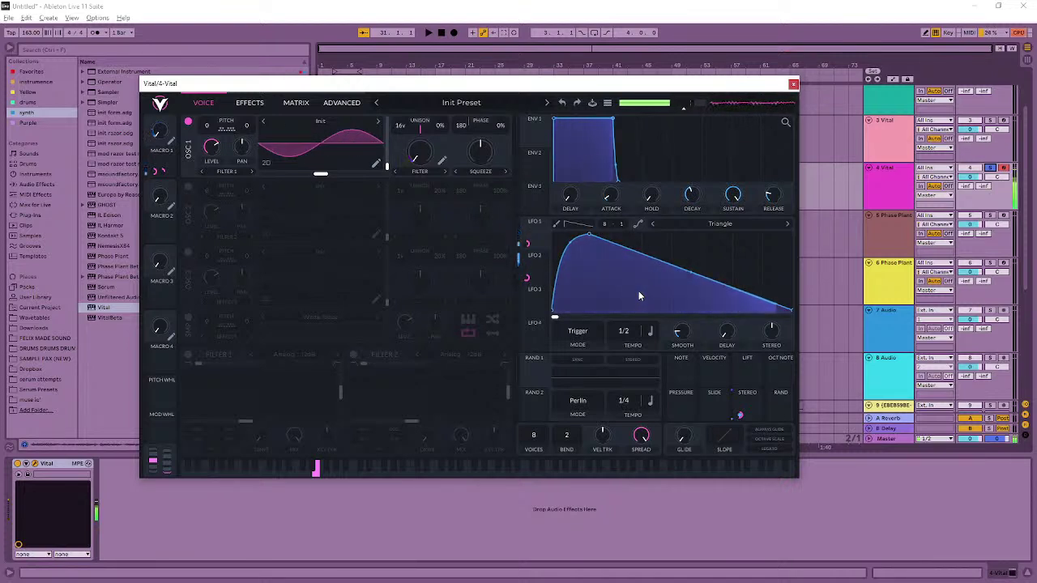
pyautogui.moveTo(461, 143)
pyautogui.press('a')
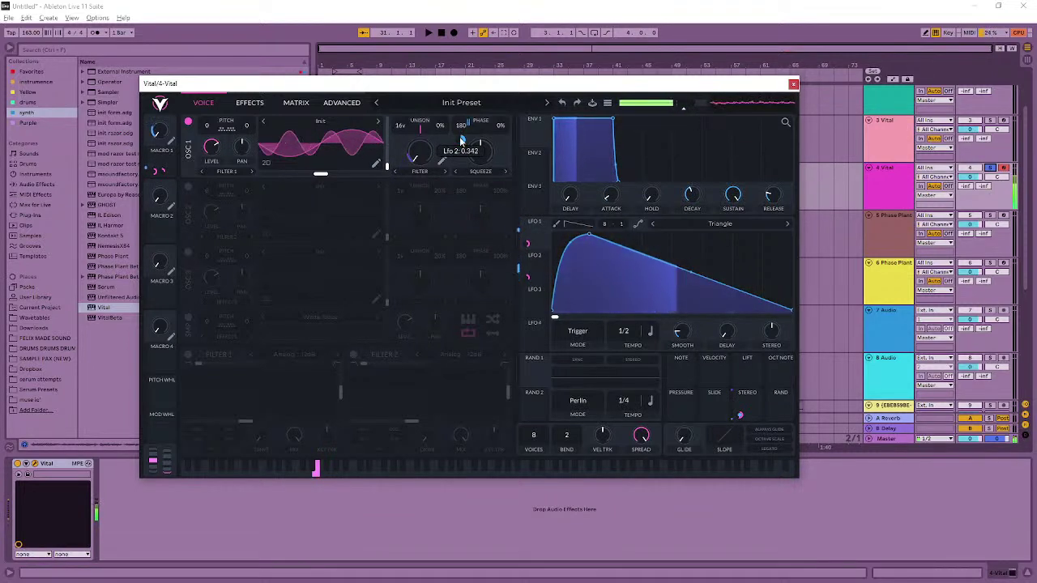
# - Randomize the lower row of harmonic bars in oscillator 1's wavetable, then leave the wavetable editor
pyautogui.click(375, 171)
pyautogui.rightClick(352, 325)
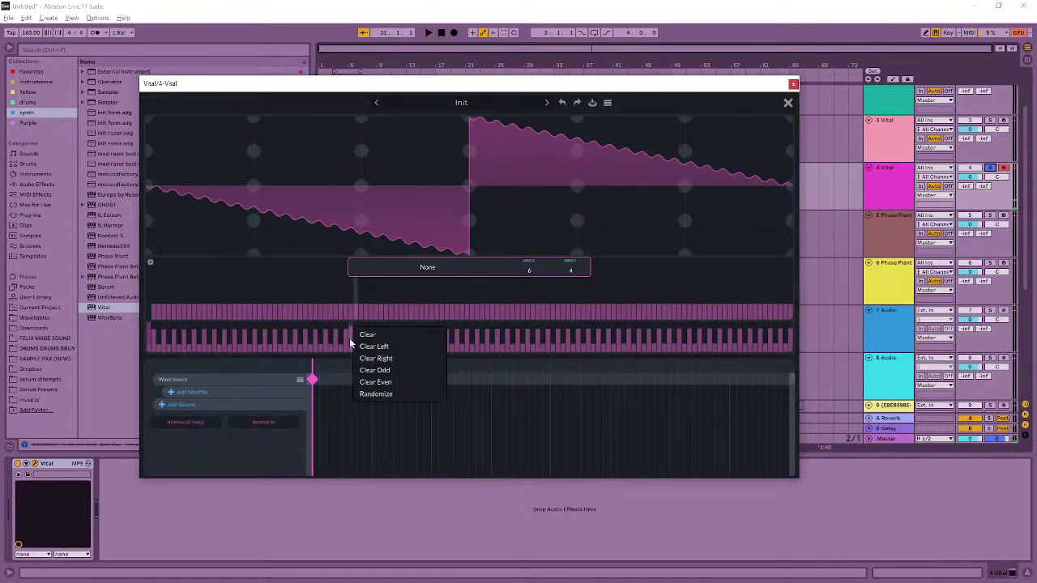
pyautogui.click(367, 394)
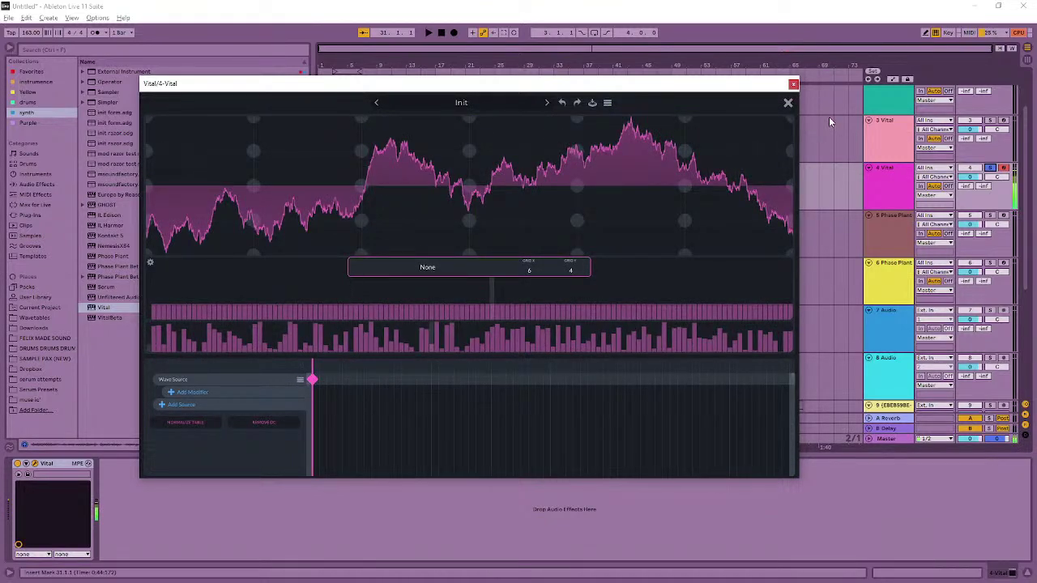
pyautogui.click(789, 104)
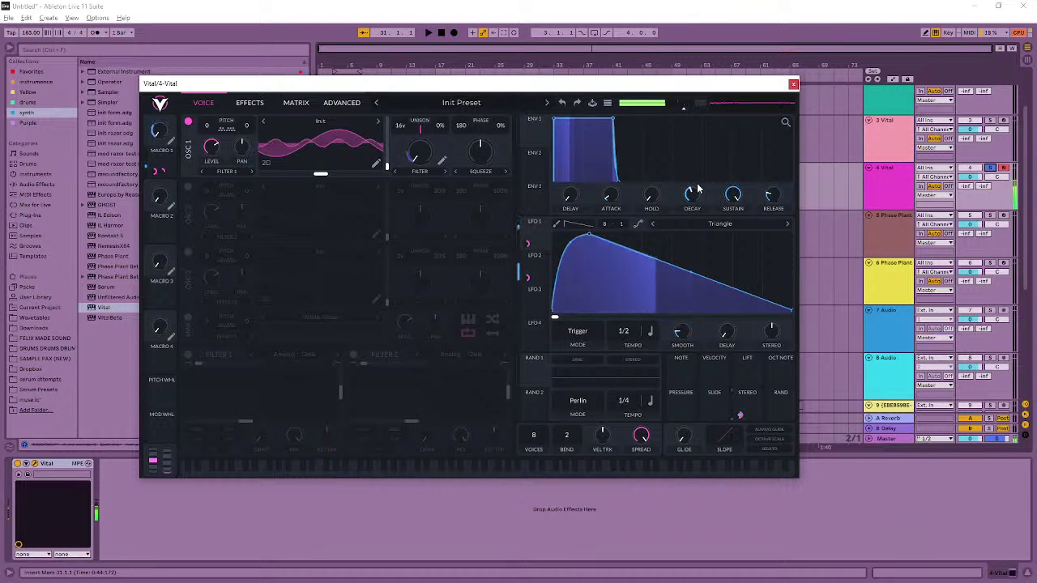
# - Audition oscillator 1's unison blend and spectral spread while playing notes
pyautogui.click(342, 103)
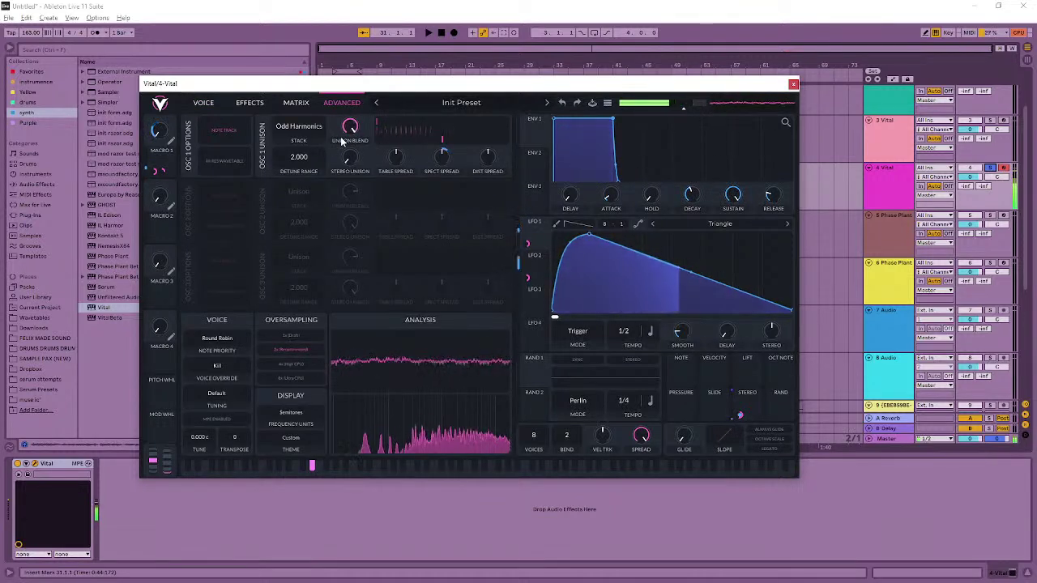
pyautogui.moveTo(350, 127); pyautogui.dragTo(350, 150)
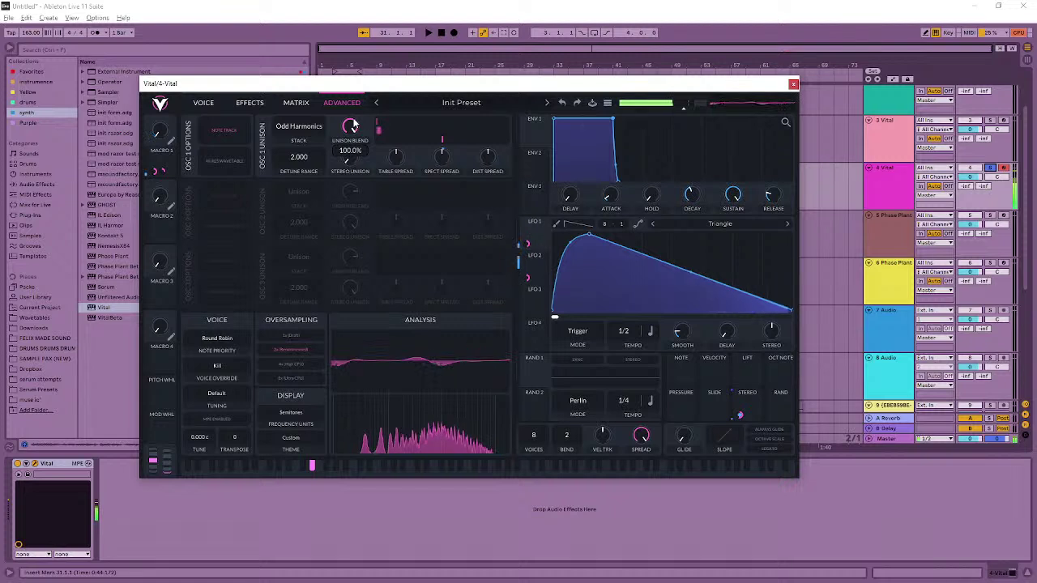
pyautogui.moveTo(440, 164)
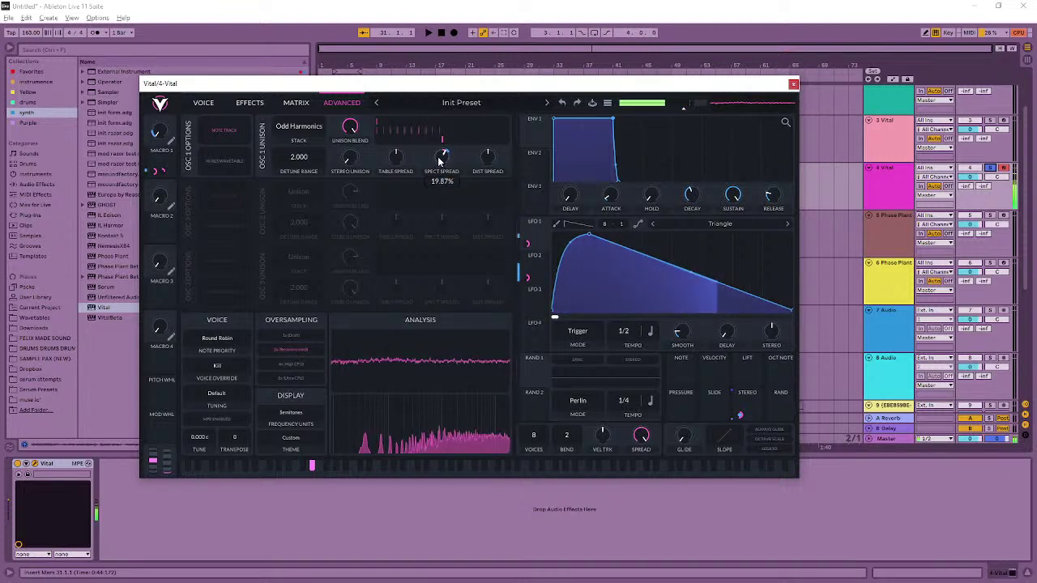
pyautogui.moveTo(440, 163); pyautogui.dragTo(441, 173)
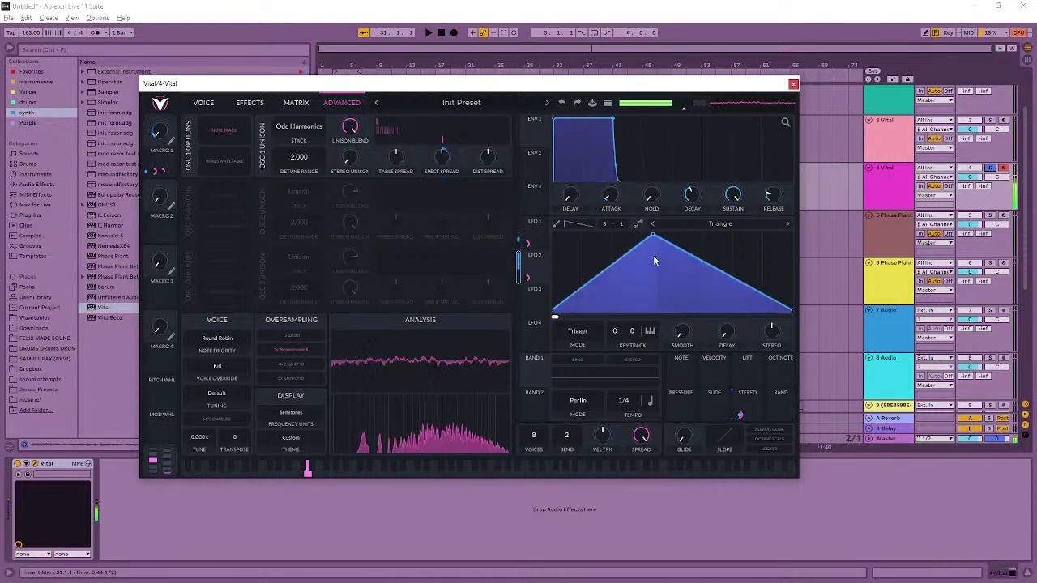
# - Move LFO 2's peak to the middle of its cycle and reduce its modulation of oscillator 1's phase to about zero
pyautogui.moveTo(653, 240); pyautogui.dragTo(676, 234)
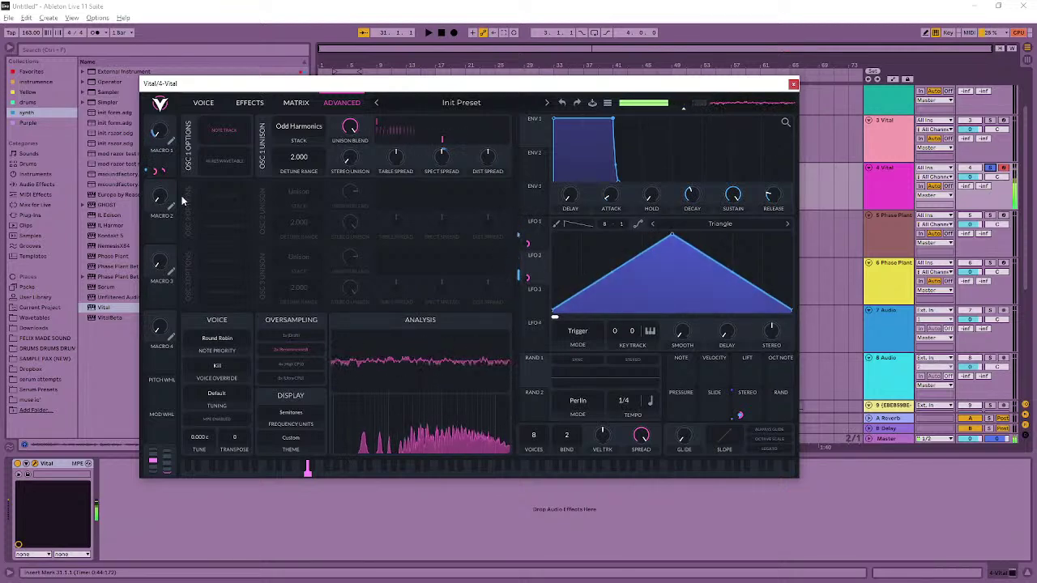
pyautogui.moveTo(528, 277); pyautogui.dragTo(526, 278)
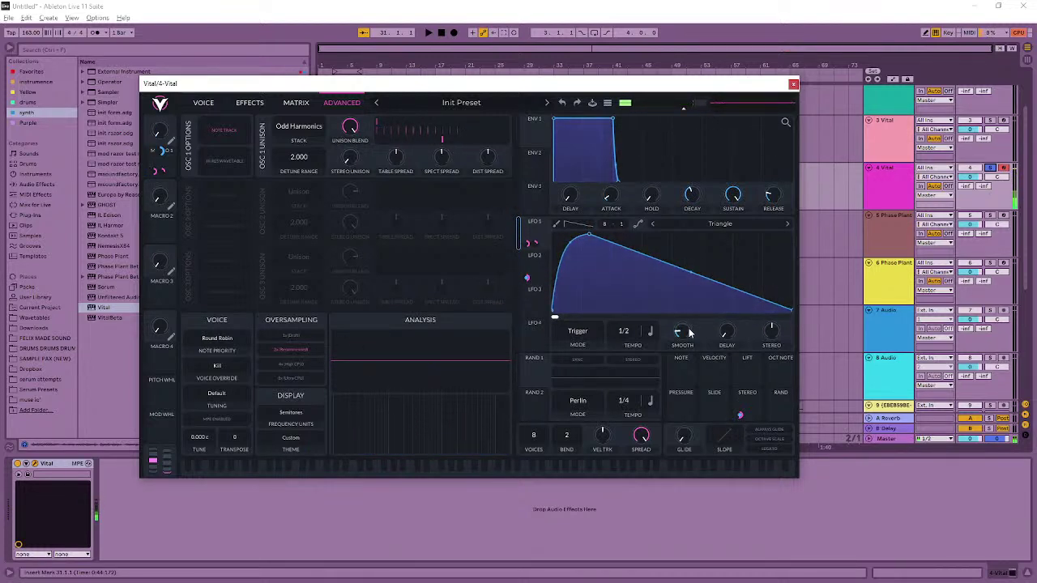
# - Draw an uneven stepped pattern across LFO 3 on the eight-column grid and set its tempo to Freeze
pyautogui.click(541, 309)
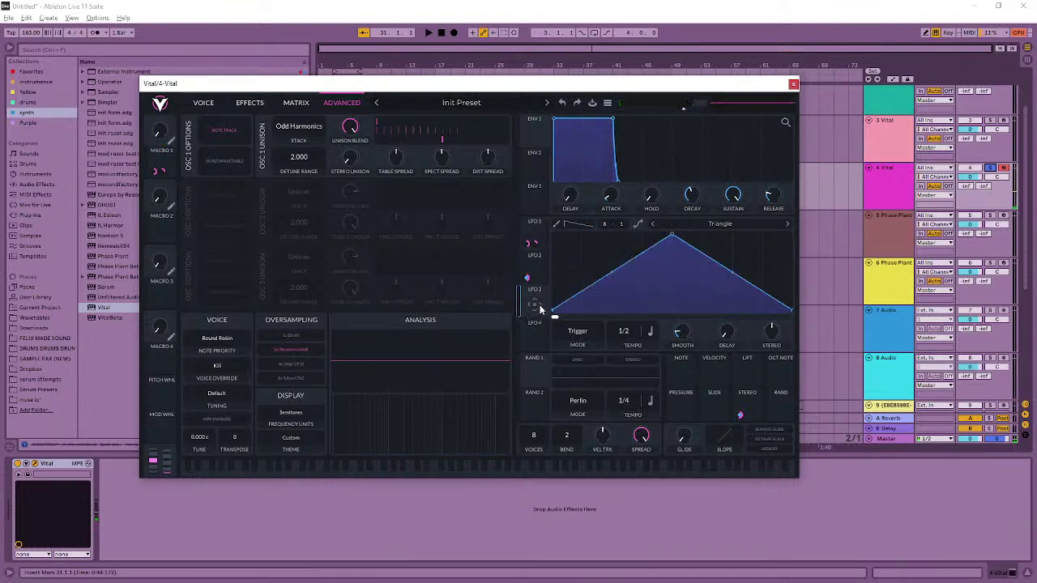
pyautogui.click(578, 225)
pyautogui.click(574, 238)
pyautogui.moveTo(568, 242)
pyautogui.mouseDown()
pyautogui.moveTo(600, 280)
pyautogui.moveTo(648, 308)
pyautogui.moveTo(673, 313)
pyautogui.moveTo(702, 268)
pyautogui.moveTo(712, 292)
pyautogui.moveTo(716, 272)
pyautogui.moveTo(706, 272)
pyautogui.mouseUp()
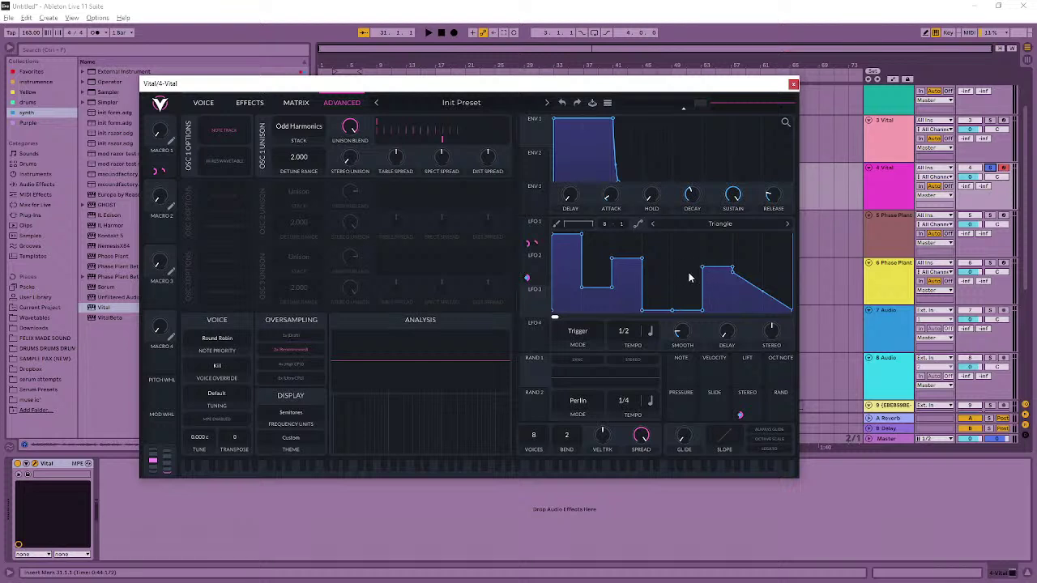
pyautogui.moveTo(687, 265); pyautogui.dragTo(705, 312)
pyautogui.moveTo(733, 273)
pyautogui.mouseDown()
pyautogui.moveTo(750, 249)
pyautogui.moveTo(779, 260)
pyautogui.moveTo(775, 278)
pyautogui.mouseUp()
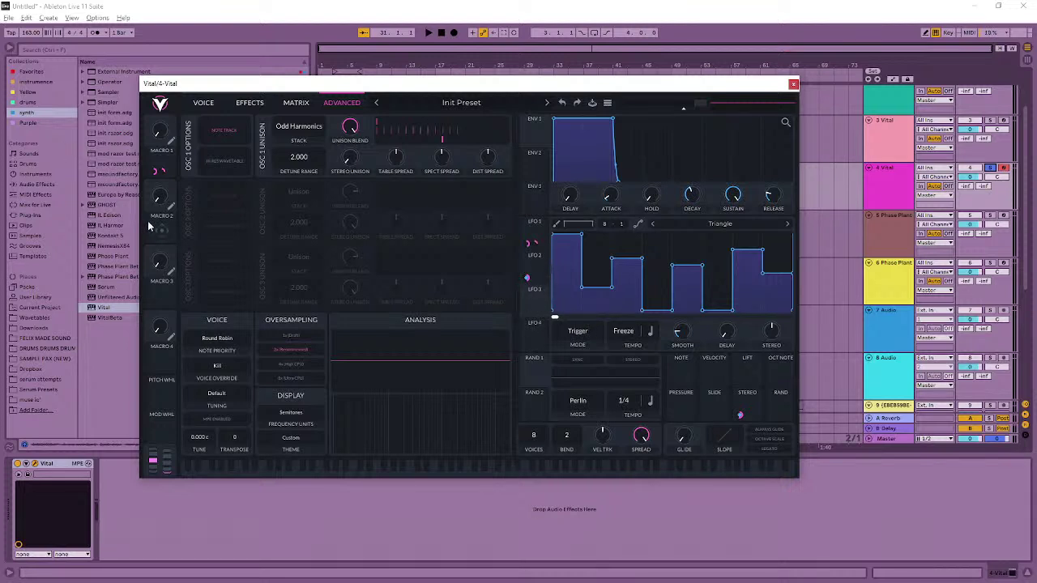
# - Modulate LFO 3's phase with Macro 2 and its stereo with Macro 3, and check the modulation list
pyautogui.moveTo(148, 226); pyautogui.dragTo(333, 322)
pyautogui.moveTo(147, 293); pyautogui.dragTo(774, 336)
pyautogui.click(291, 102)
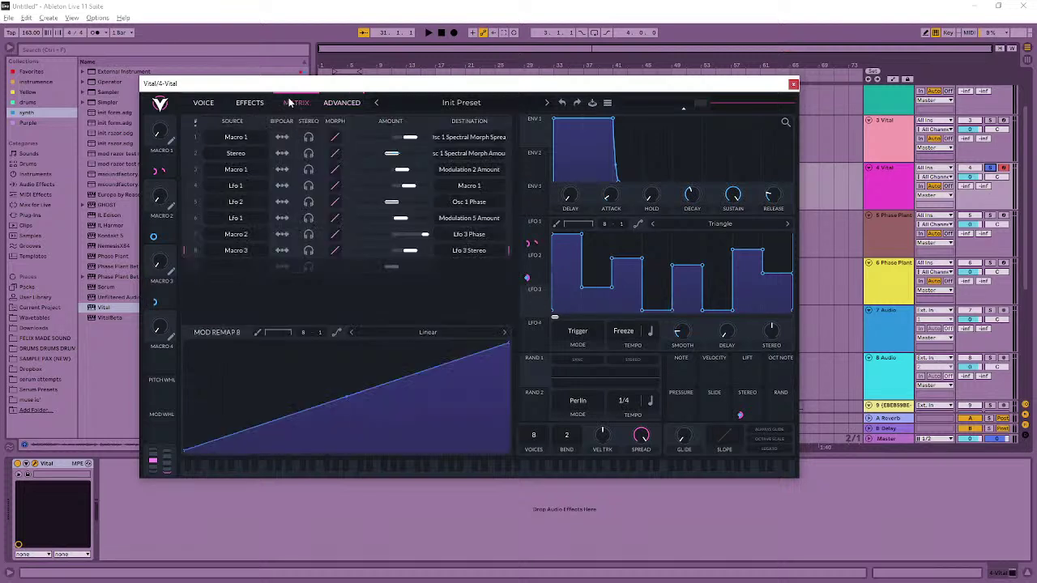
# - Replace Macro 1 with LFO 3 as the modulator of oscillator 1's spectral spread and remove LFO 1 from Macro 1
pyautogui.click(253, 102)
pyautogui.click(339, 103)
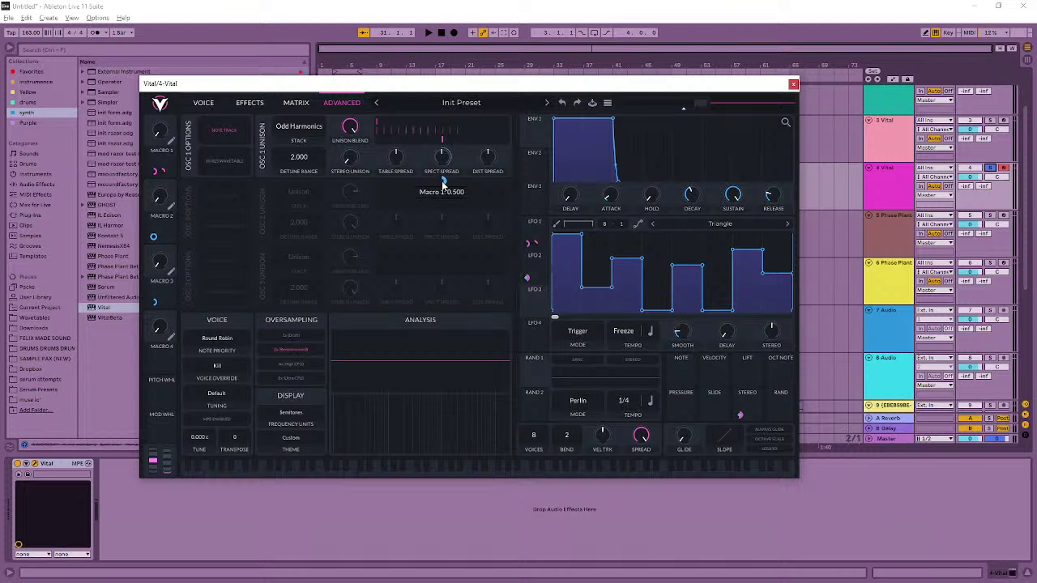
pyautogui.moveTo(532, 302); pyautogui.dragTo(443, 165)
pyautogui.moveTo(159, 156)
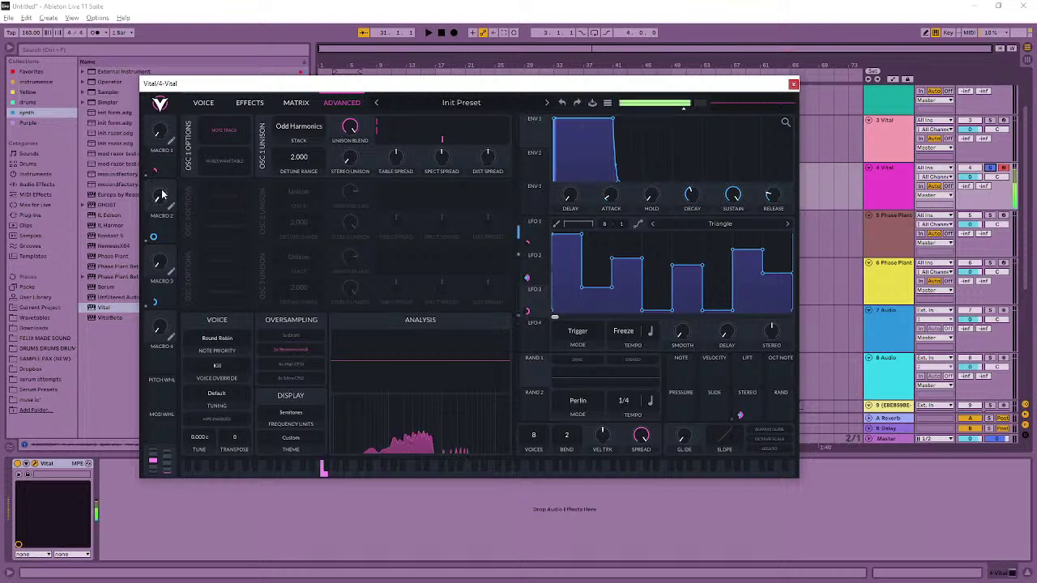
# - Raise Macro 3 and sweep Macro 2 while playing notes to audition LFO 3's stepped modulation
pyautogui.moveTo(162, 195); pyautogui.dragTo(195, 185)
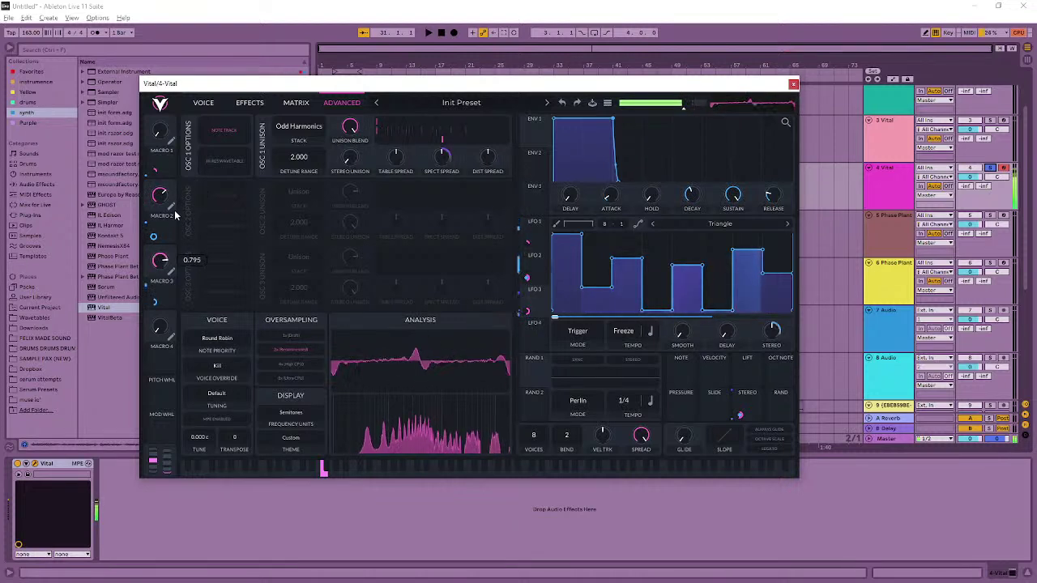
pyautogui.moveTo(163, 258)
pyautogui.mouseDown()
pyautogui.moveTo(167, 283)
pyautogui.moveTo(162, 257)
pyautogui.mouseUp()
pyautogui.moveTo(160, 196); pyautogui.dragTo(172, 258)
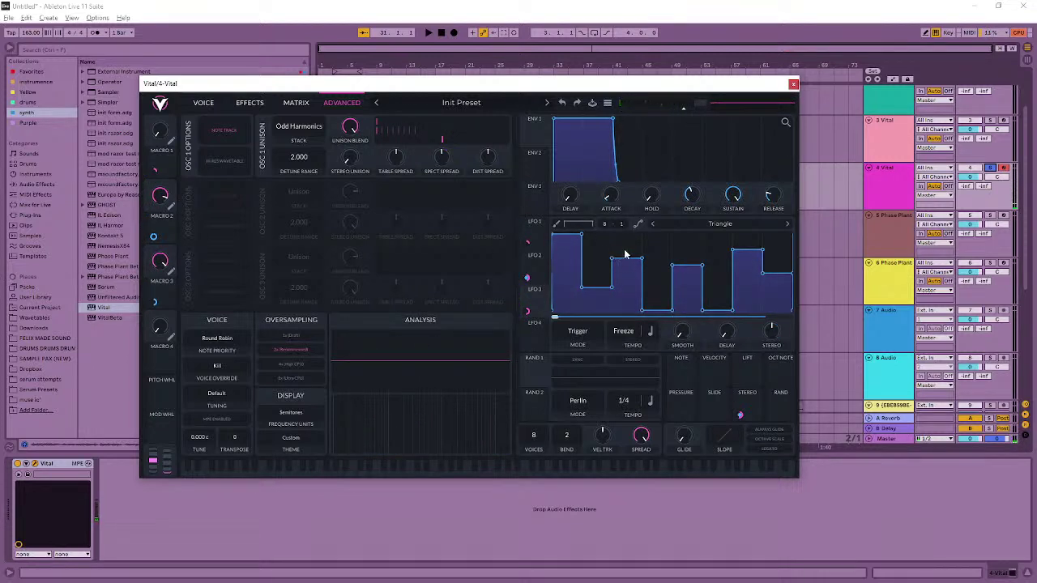
pyautogui.moveTo(157, 197); pyautogui.dragTo(152, 239)
# - Lower the second and fifth steps of LFO 3, then sweep Macro 2 and return it to zero
pyautogui.click(686, 293)
pyautogui.moveTo(592, 290); pyautogui.dragTo(593, 303)
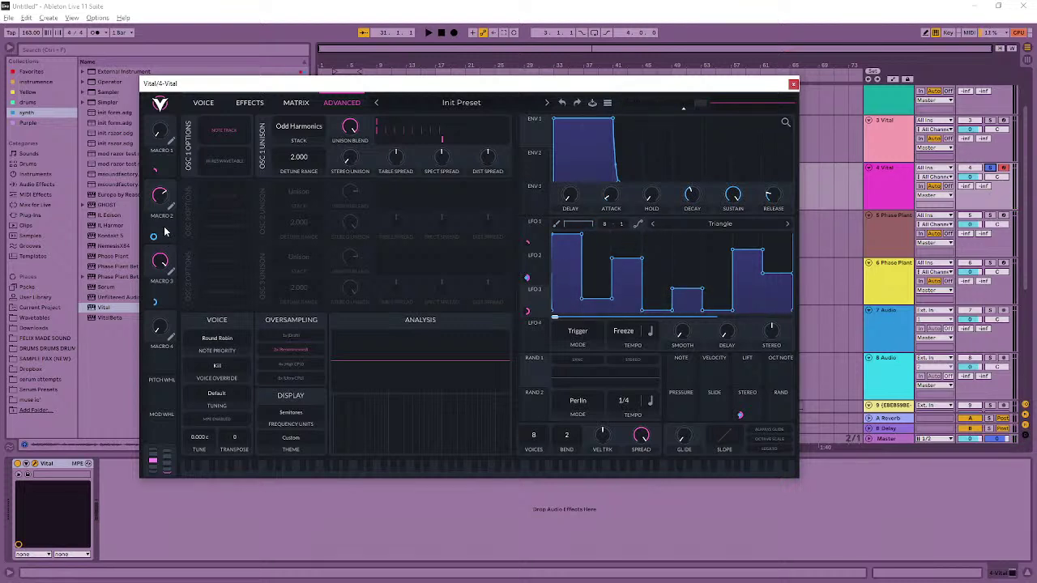
pyautogui.moveTo(160, 196); pyautogui.dragTo(158, 241)
pyautogui.moveTo(164, 182); pyautogui.dragTo(153, 235)
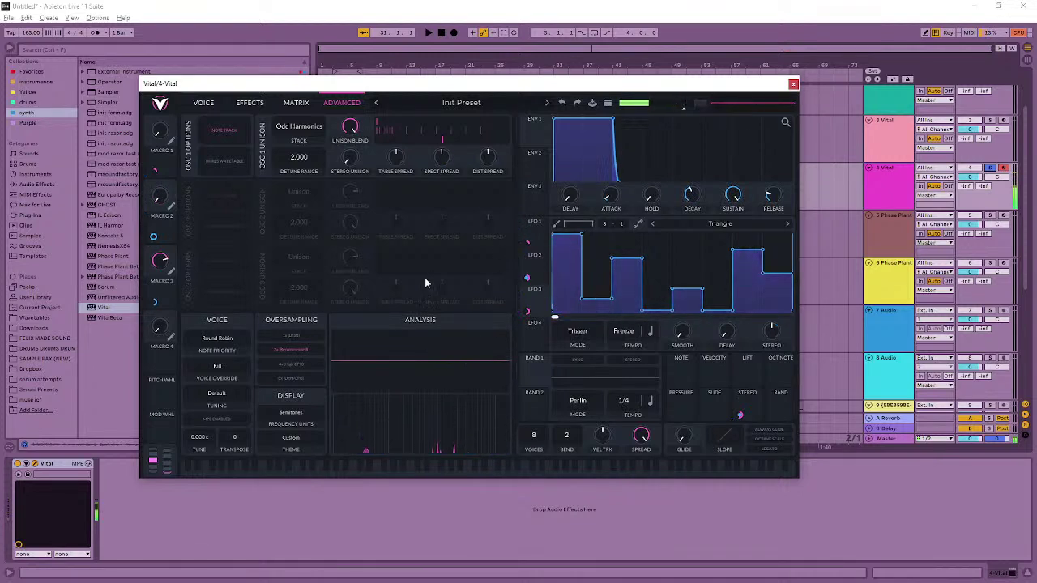
# - Shape LFO 4 into a rising ramp, remove its smoothing and use it to modulate Macro 2
pyautogui.click(535, 334)
pyautogui.moveTo(677, 239); pyautogui.dragTo(793, 235)
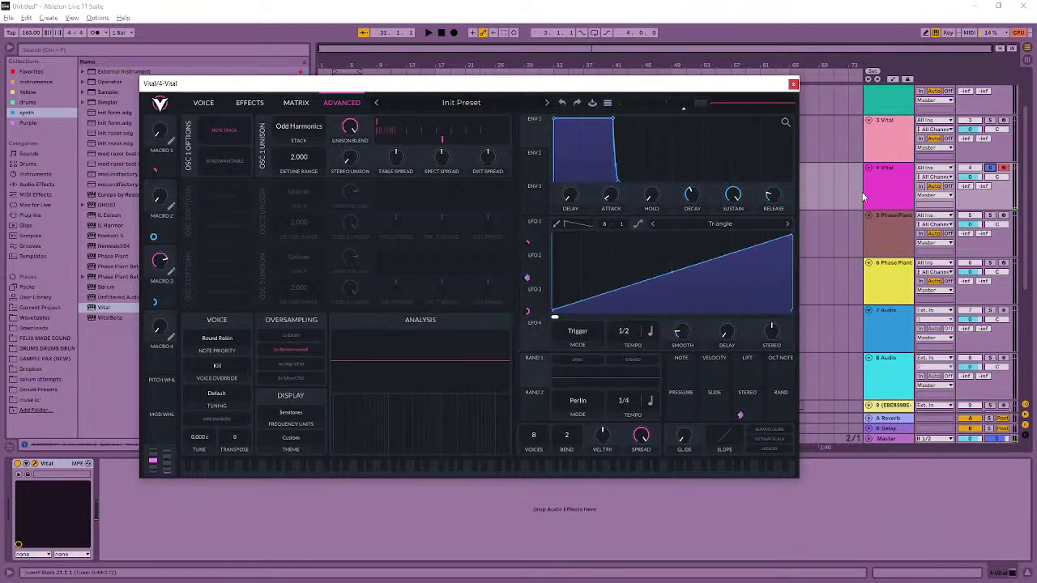
pyautogui.moveTo(535, 339); pyautogui.dragTo(160, 200)
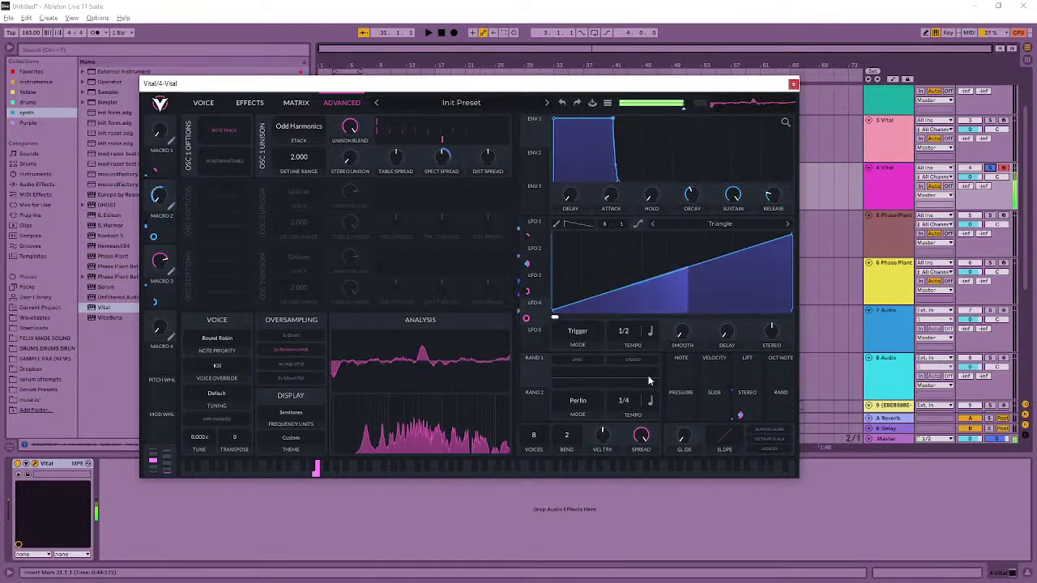
# - Review the modulation list and enable the multiband compressor effect
pyautogui.click(295, 102)
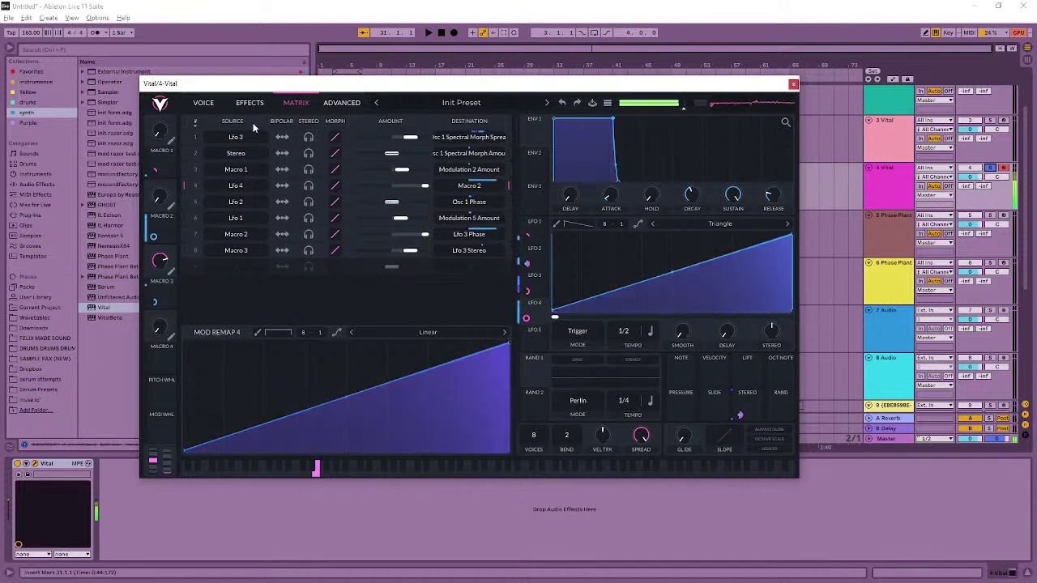
pyautogui.click(251, 104)
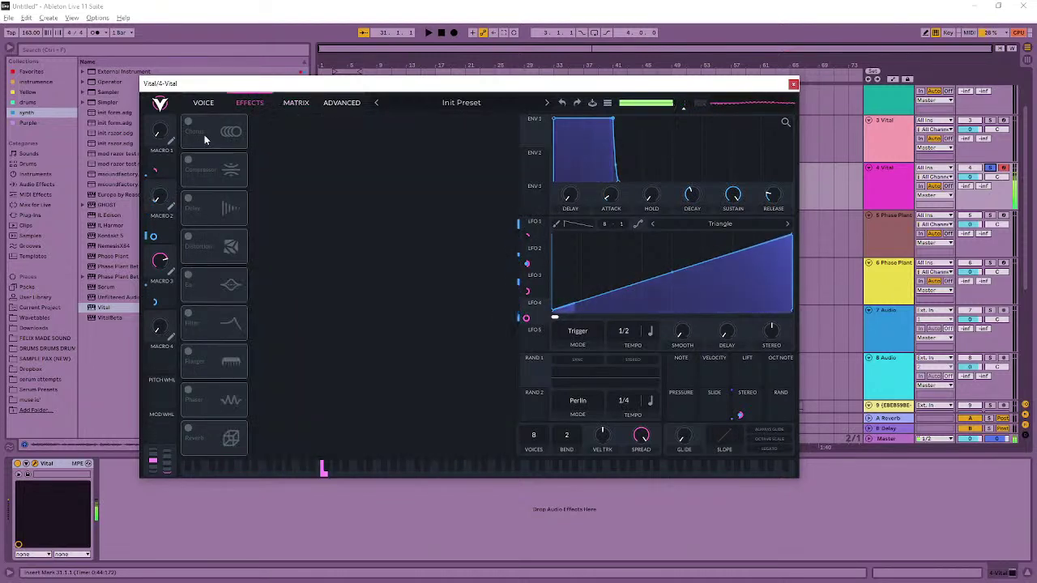
pyautogui.click(190, 166)
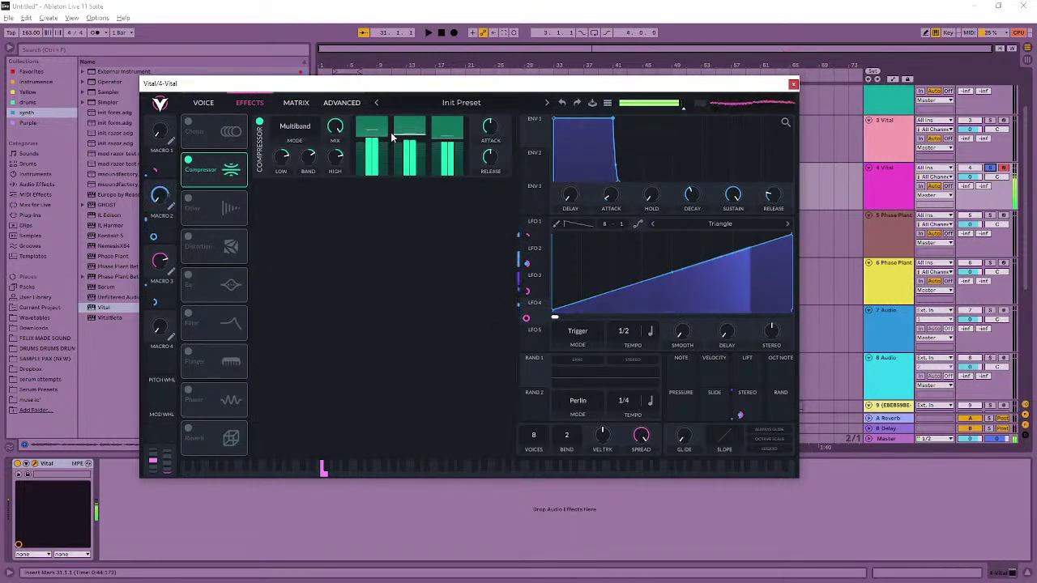
pyautogui.moveTo(455, 141)
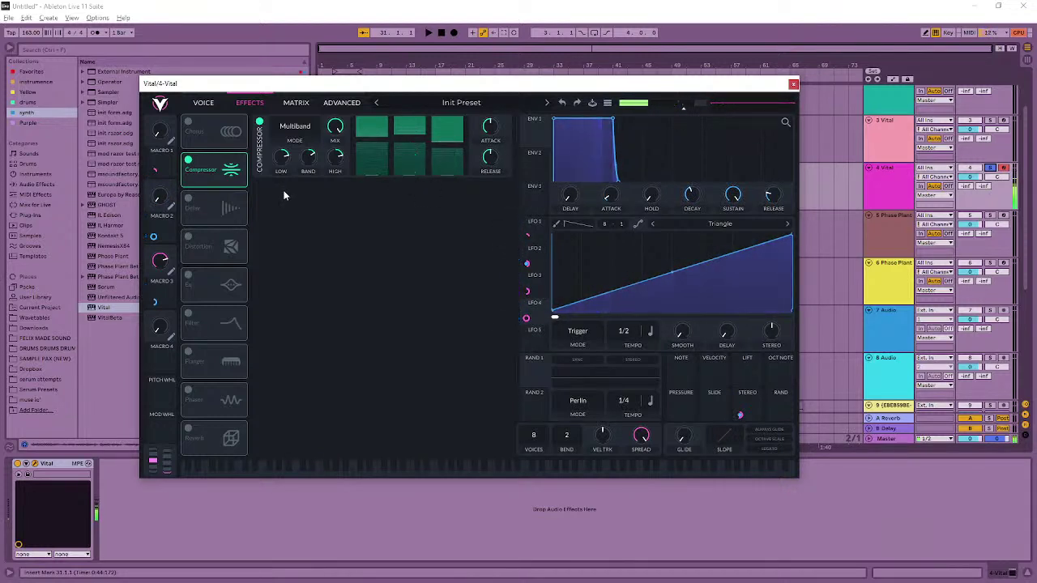
# - Enable the chorus with a reduced mix, a higher filter cutoff and a lower spread
pyautogui.click(191, 129)
pyautogui.moveTo(485, 131); pyautogui.dragTo(484, 147)
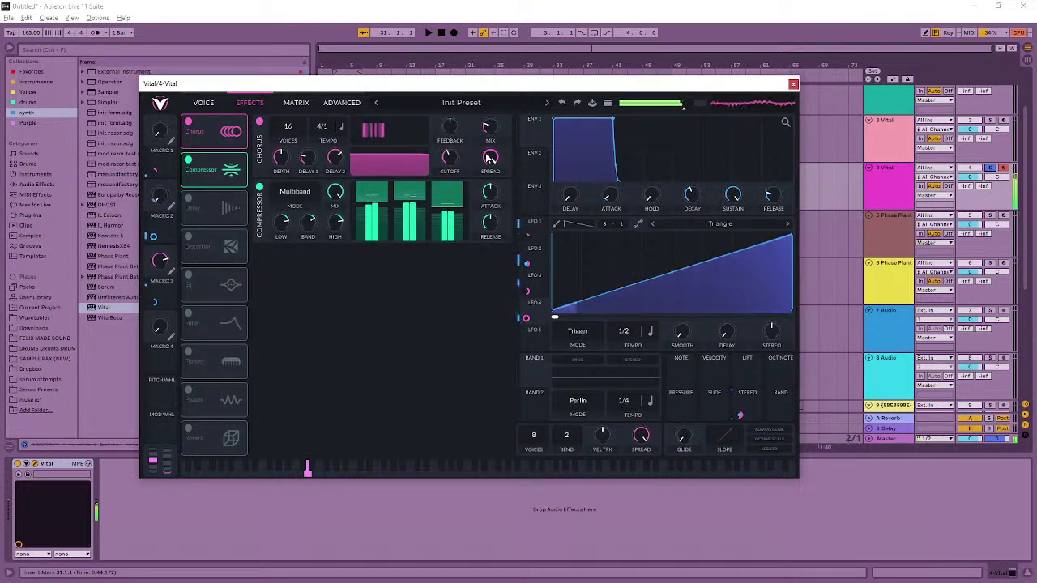
pyautogui.scroll(-3, 487, 159)
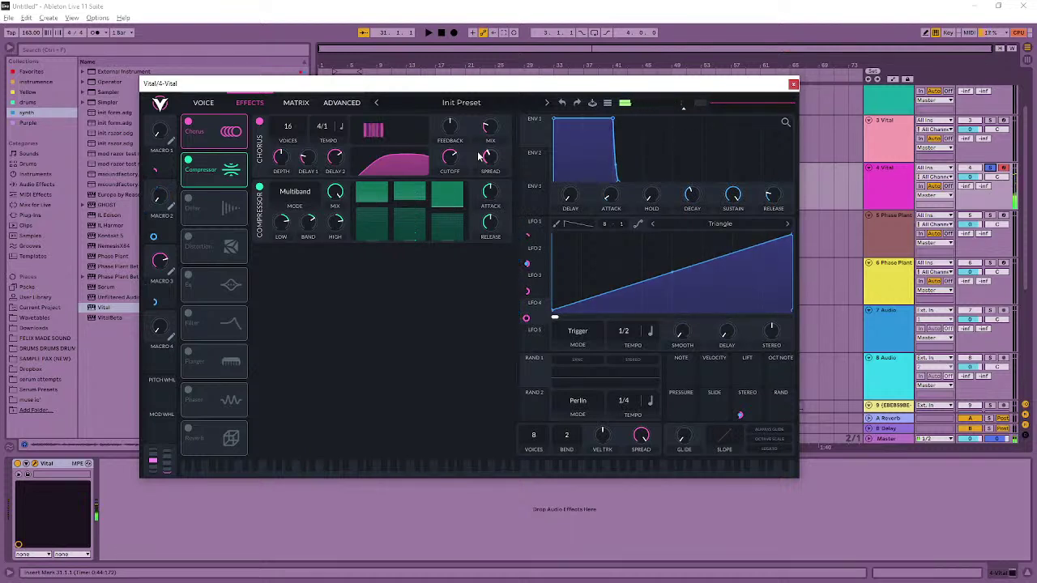
# - Reshape LFO 5 into three successive falling sawtooth ramps, with the last one shorter
pyautogui.click(542, 337)
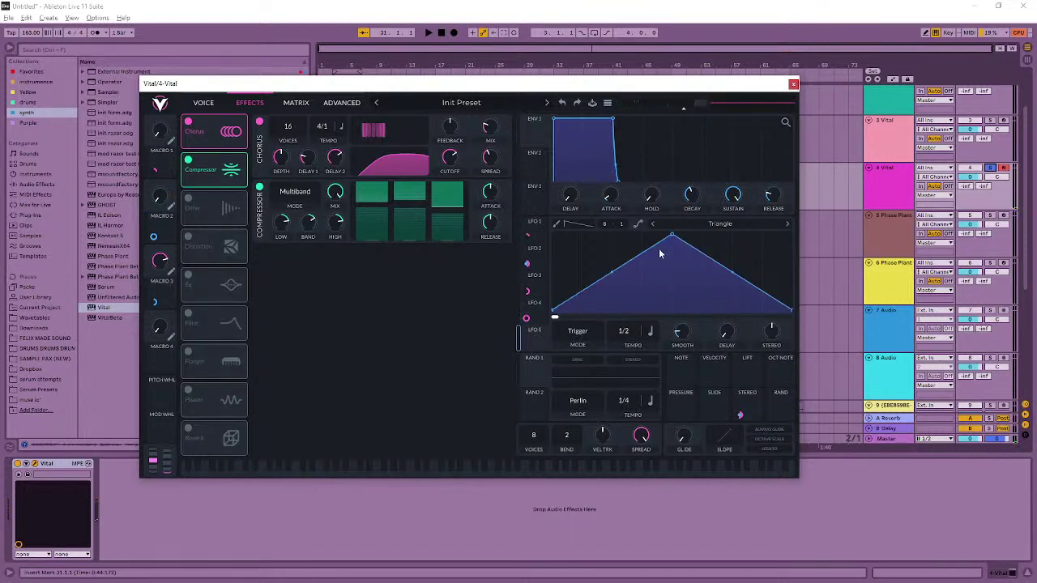
pyautogui.moveTo(672, 236); pyautogui.dragTo(506, 201)
pyautogui.doubleClick(645, 290)
pyautogui.moveTo(645, 290); pyautogui.dragTo(642, 311)
pyautogui.doubleClick(674, 280)
pyautogui.moveTo(674, 280); pyautogui.dragTo(642, 235)
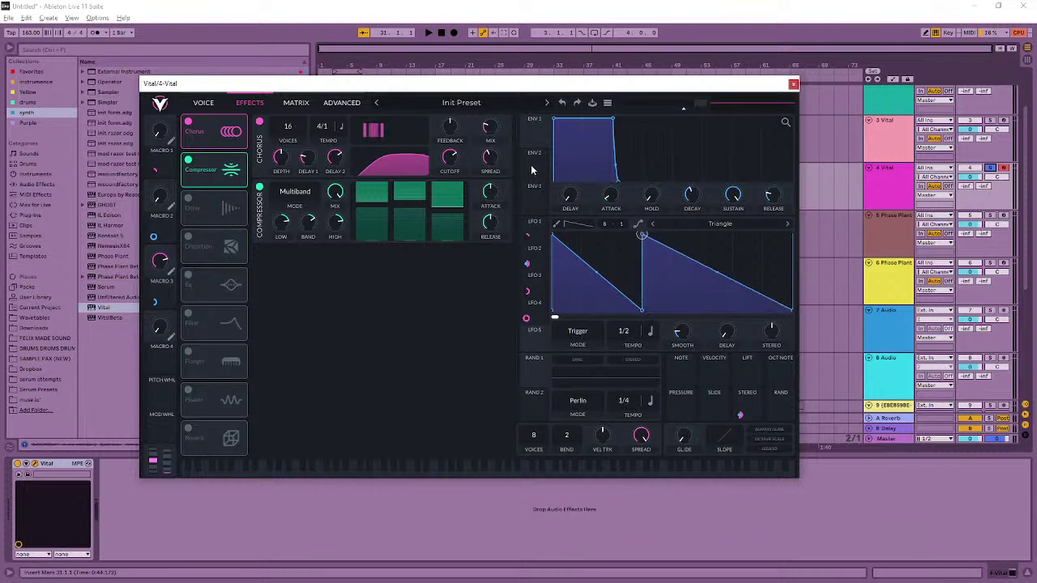
pyautogui.doubleClick(730, 295)
pyautogui.moveTo(730, 295); pyautogui.dragTo(711, 230)
pyautogui.doubleClick(751, 279)
# - Enable the Analog 12dB filter effect, remove its resonance and modulate its cutoff with LFO 5
pyautogui.click(188, 313)
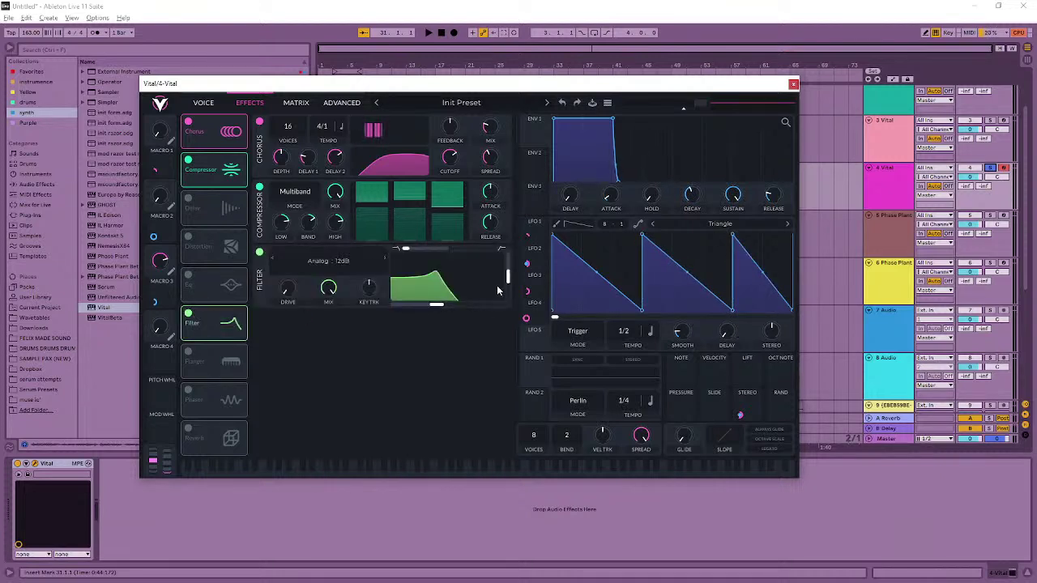
pyautogui.moveTo(526, 320); pyautogui.dragTo(440, 306)
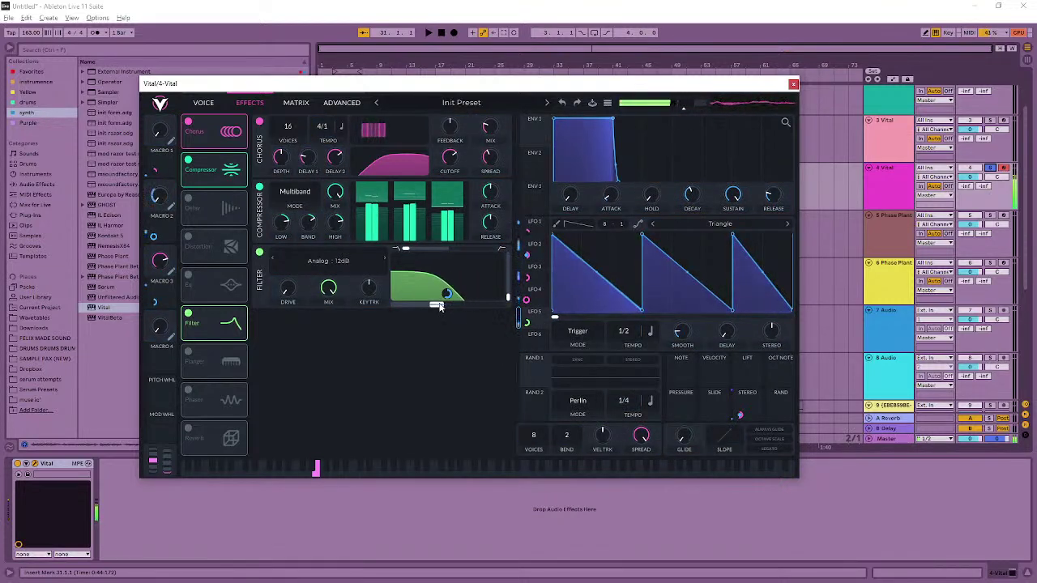
# - Offset LFO 3's phase to about 0.25 and shift LFO 5's phase by a similar amount while auditioning notes
pyautogui.click(547, 277)
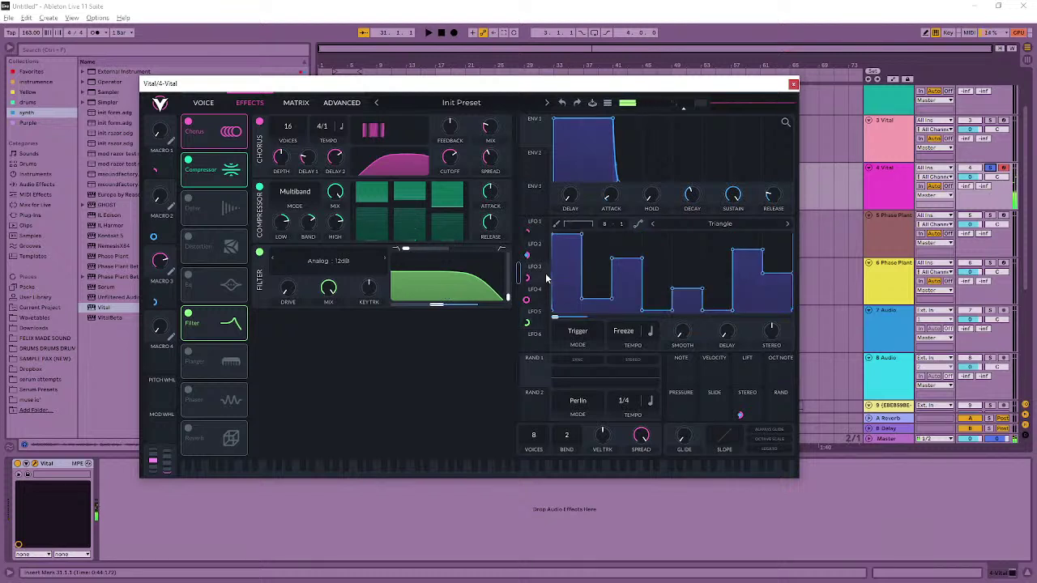
pyautogui.moveTo(562, 322); pyautogui.dragTo(618, 321)
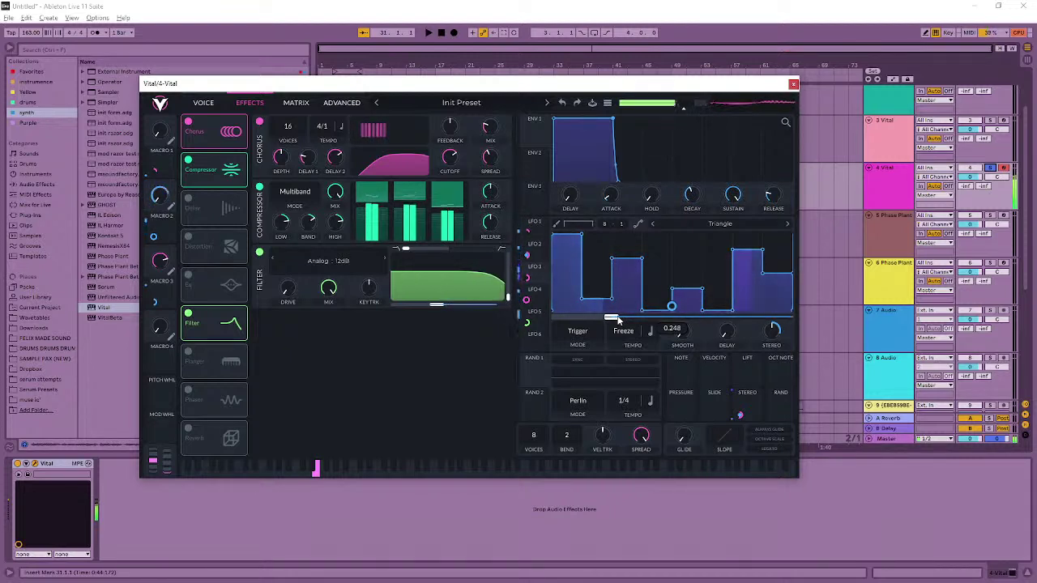
pyautogui.moveTo(618, 321)
pyautogui.mouseDown()
pyautogui.moveTo(679, 323)
pyautogui.moveTo(557, 317)
pyautogui.moveTo(620, 324)
pyautogui.mouseUp()
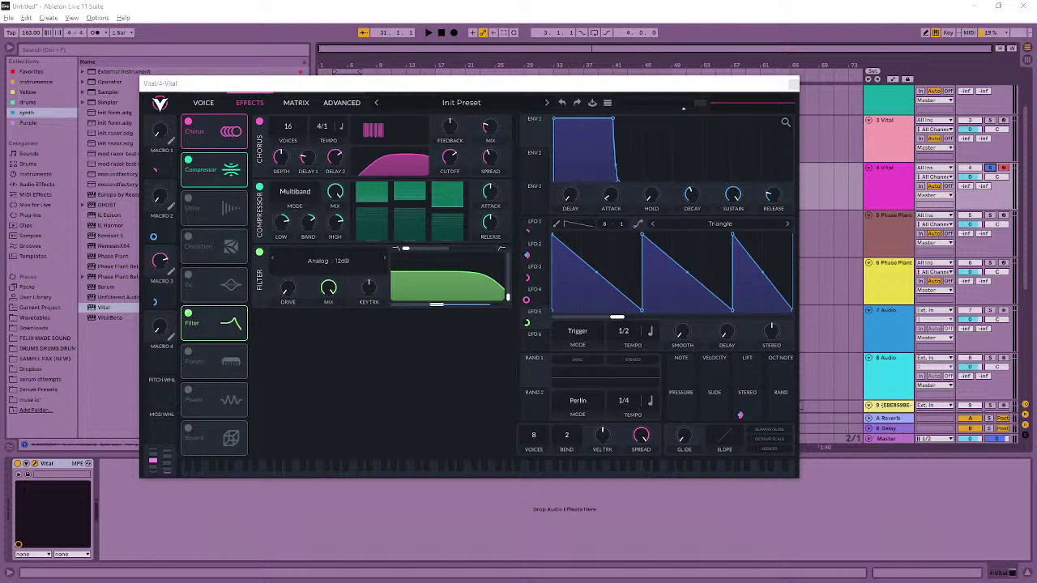
pyautogui.press('a')
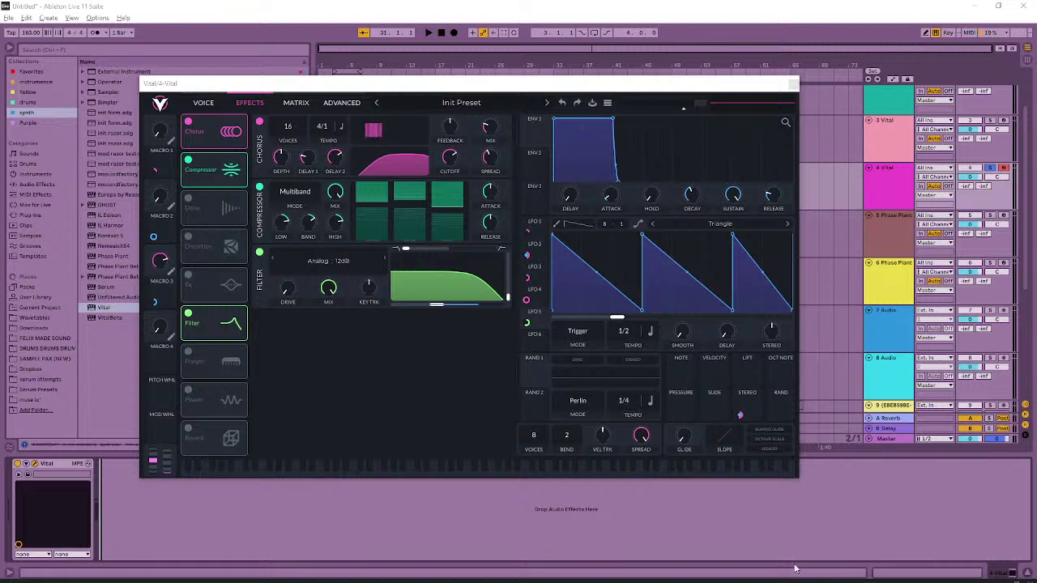
# - Close the Vital window and import the newest WAV file from Downloads onto audio track 8 at bar 23
pyautogui.click(794, 84)
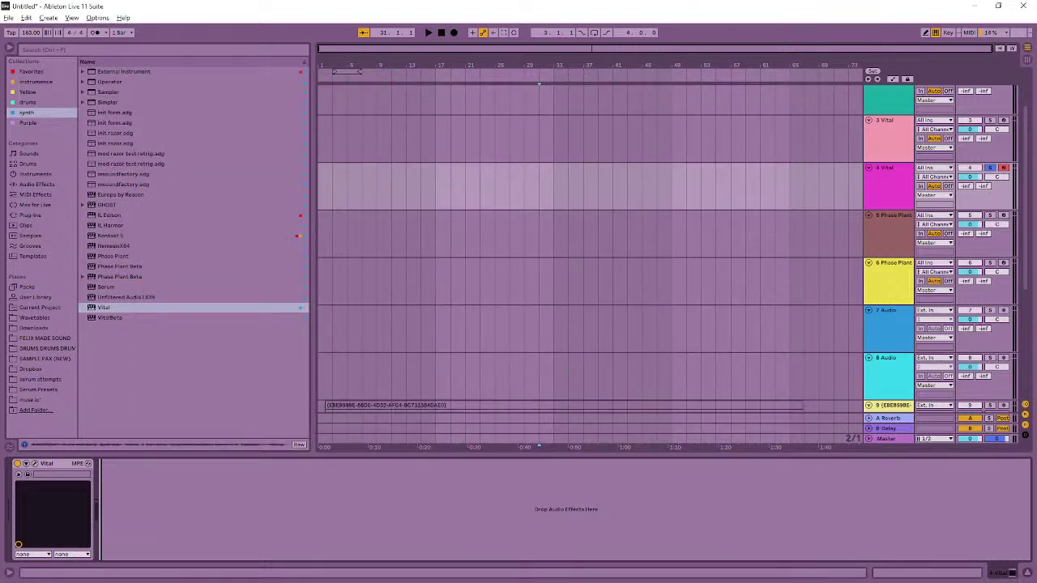
pyautogui.hotkey('alt', 'Tab')
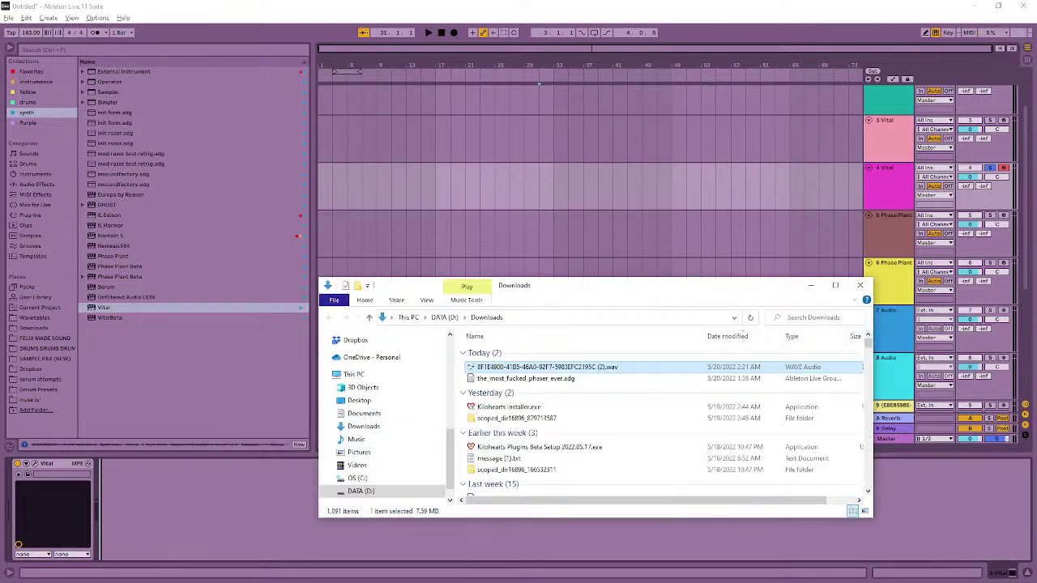
pyautogui.moveTo(571, 369); pyautogui.dragTo(567, 169)
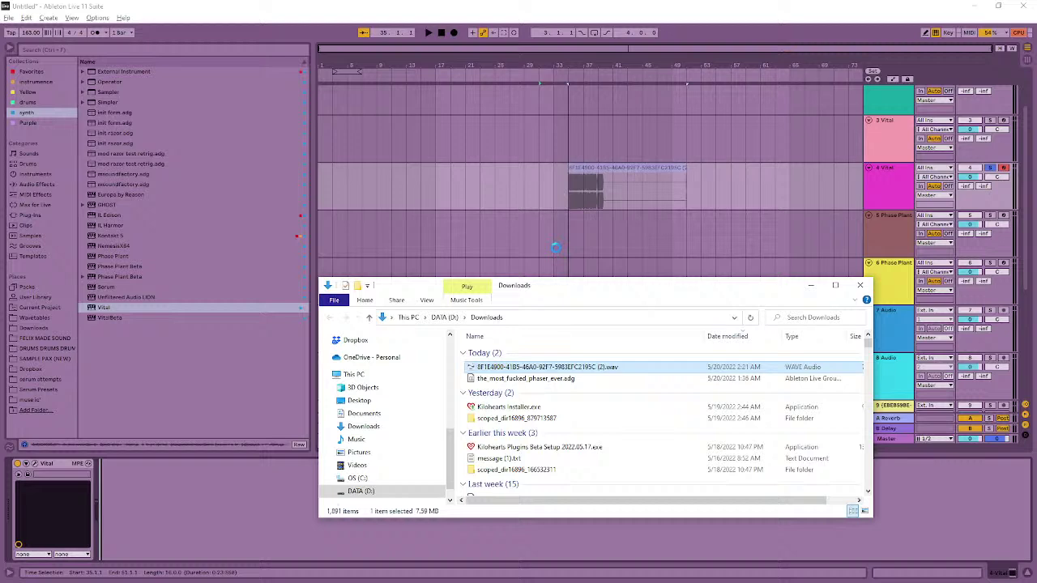
pyautogui.click(689, 274)
pyautogui.click(518, 331)
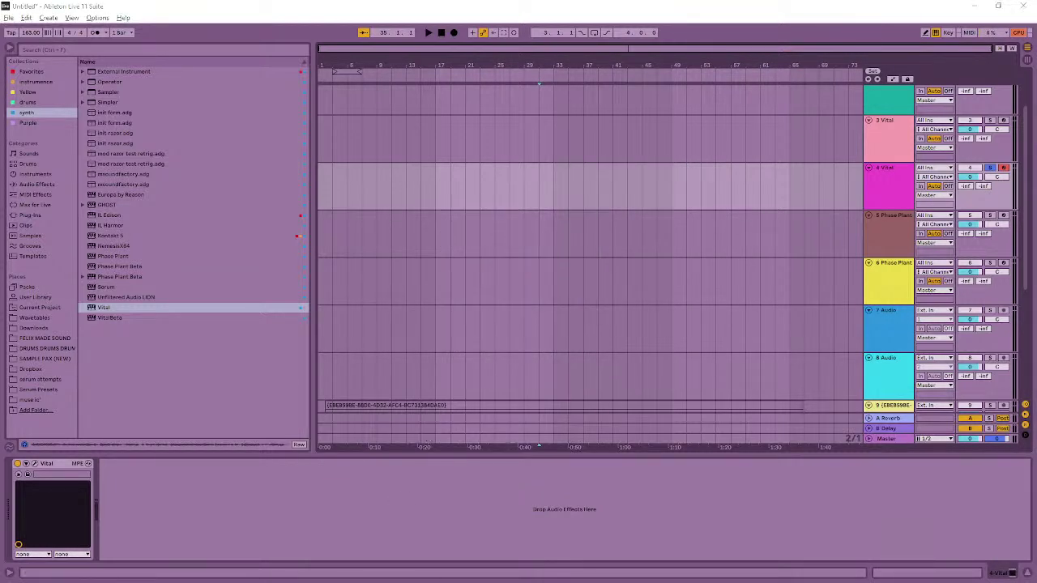
pyautogui.moveTo(539, 186); pyautogui.dragTo(477, 350)
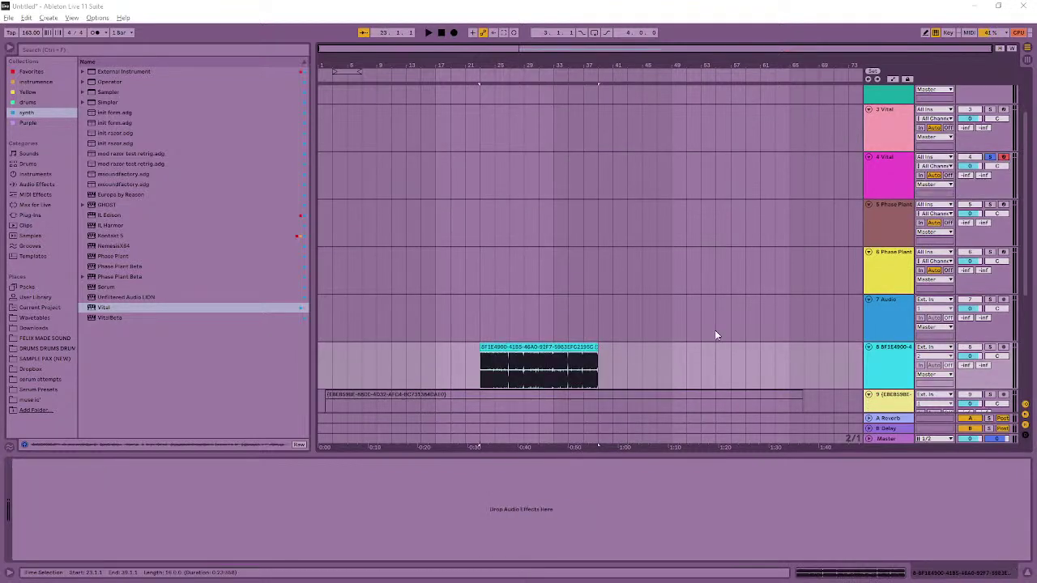
# - Solo track 8, leave it unarmed for recording, and turn off warping for the imported clip
pyautogui.click(989, 346)
pyautogui.click(1004, 347)
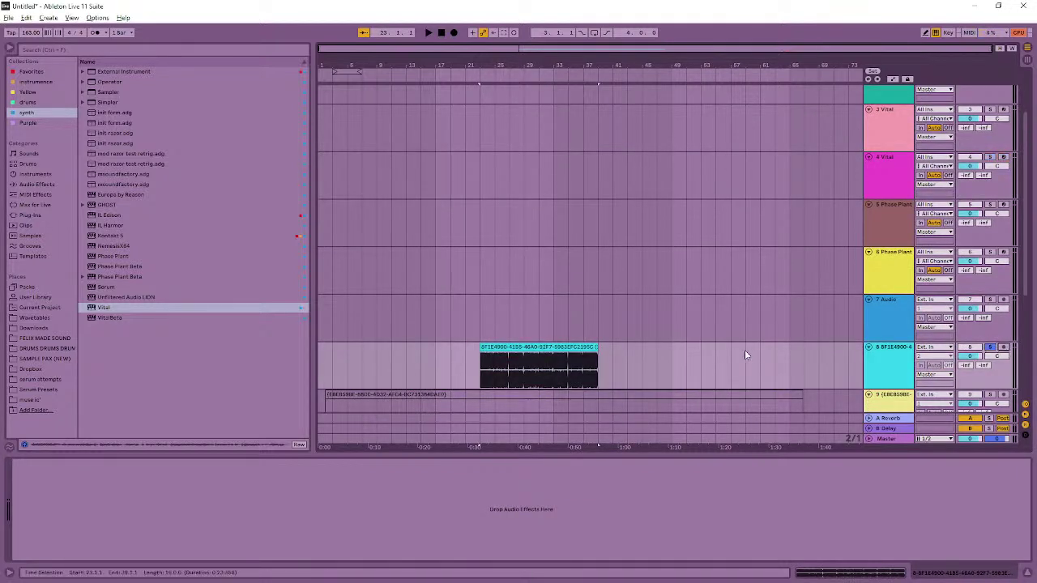
pyautogui.doubleClick(588, 347)
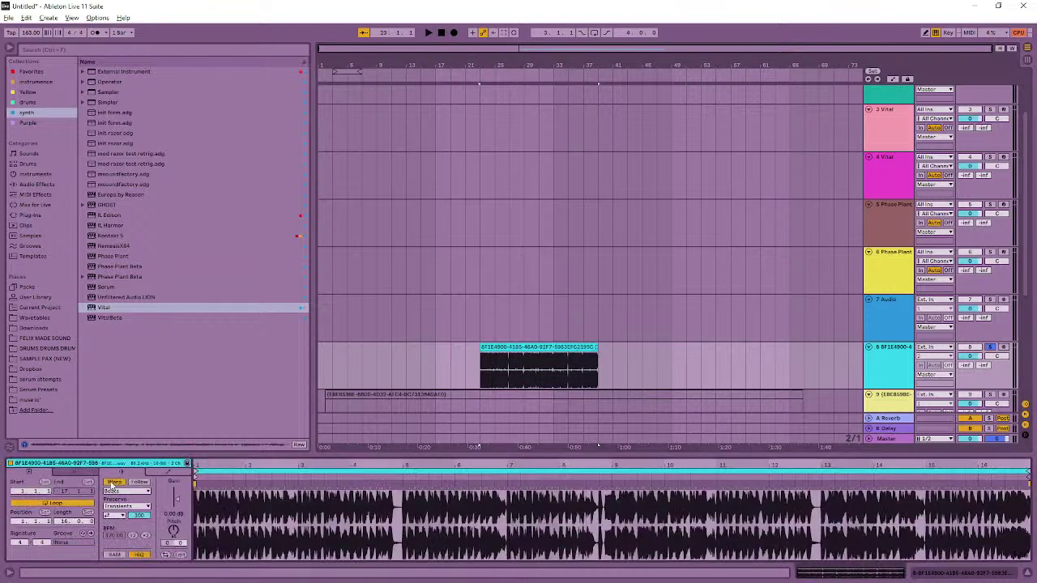
pyautogui.click(112, 483)
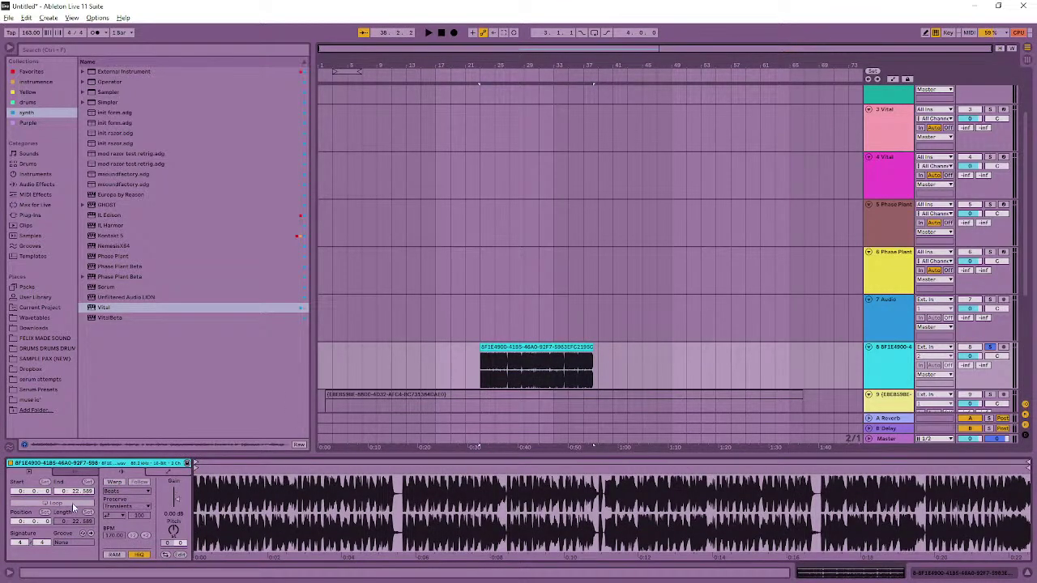
# - Play the imported clip and lower track 8's volume to -2.8 dB
pyautogui.press('space')
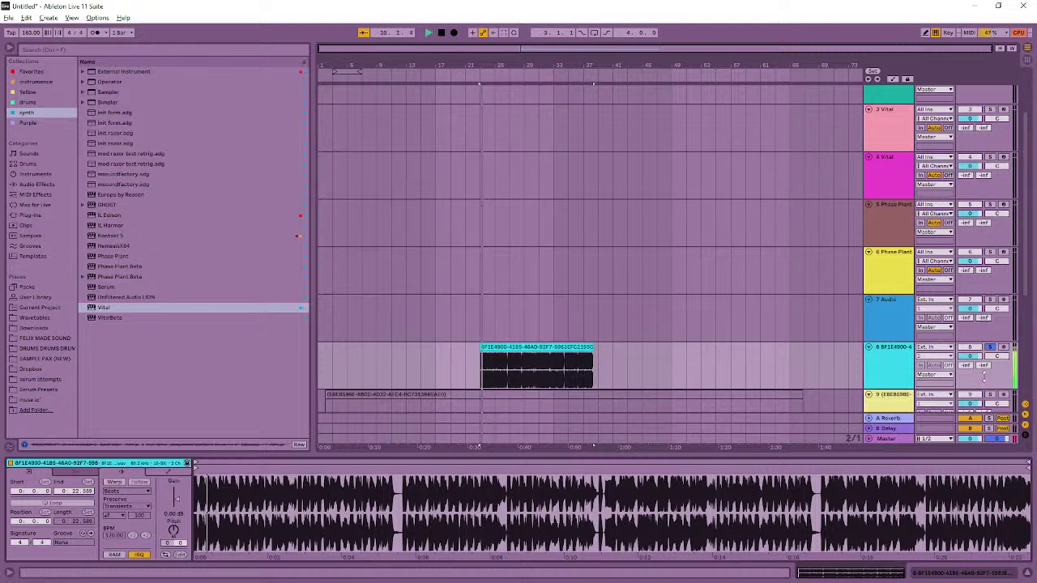
pyautogui.press('space')
pyautogui.press('space')
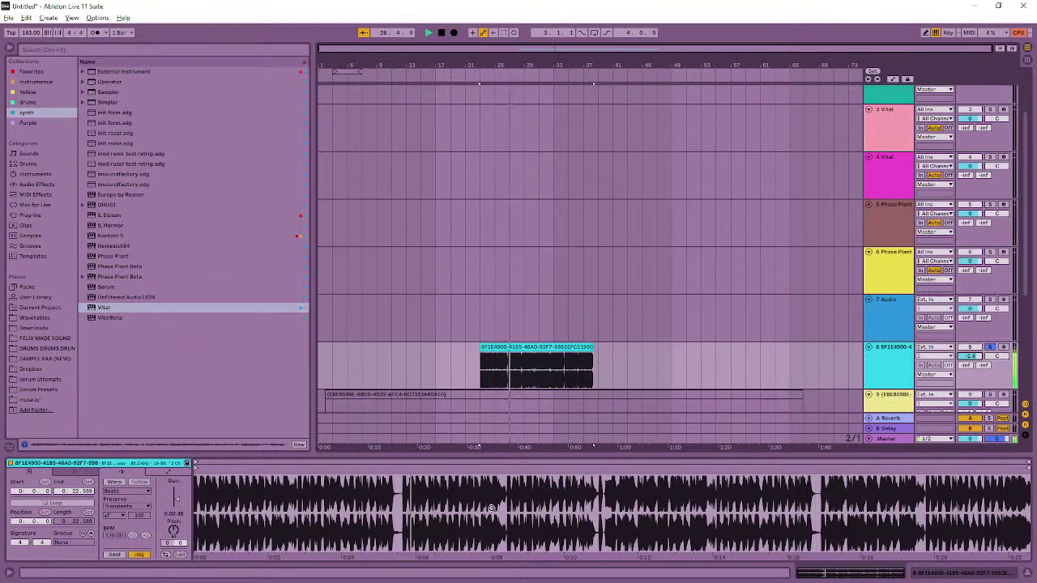
# - Listen through the clip and examine the short hit after the gap around bar 30.3
pyautogui.moveTo(560, 53)
pyautogui.mouseDown()
pyautogui.moveTo(560, 150)
pyautogui.moveTo(702, 150)
pyautogui.mouseUp()
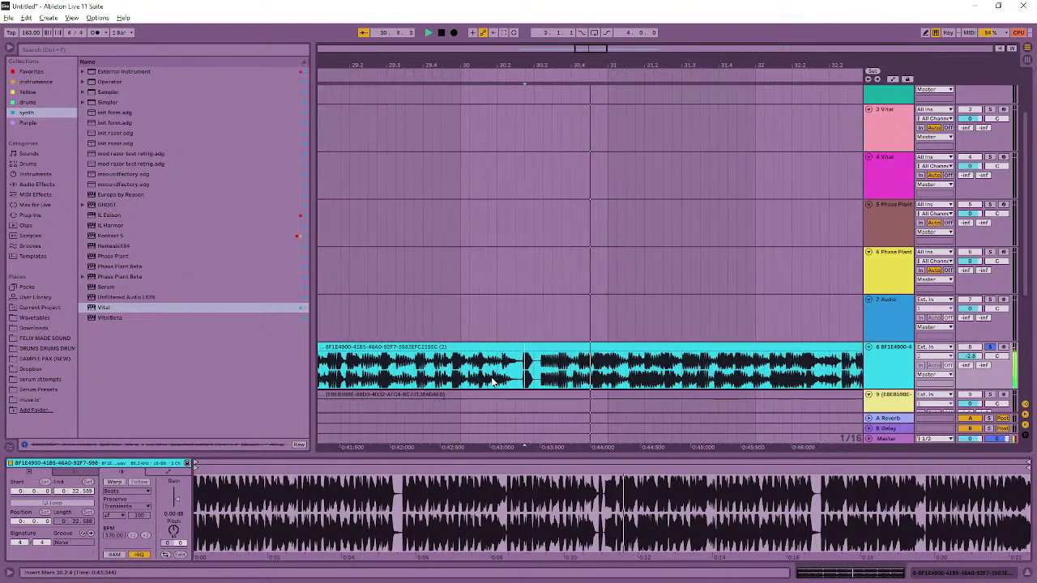
pyautogui.moveTo(496, 380); pyautogui.dragTo(519, 381)
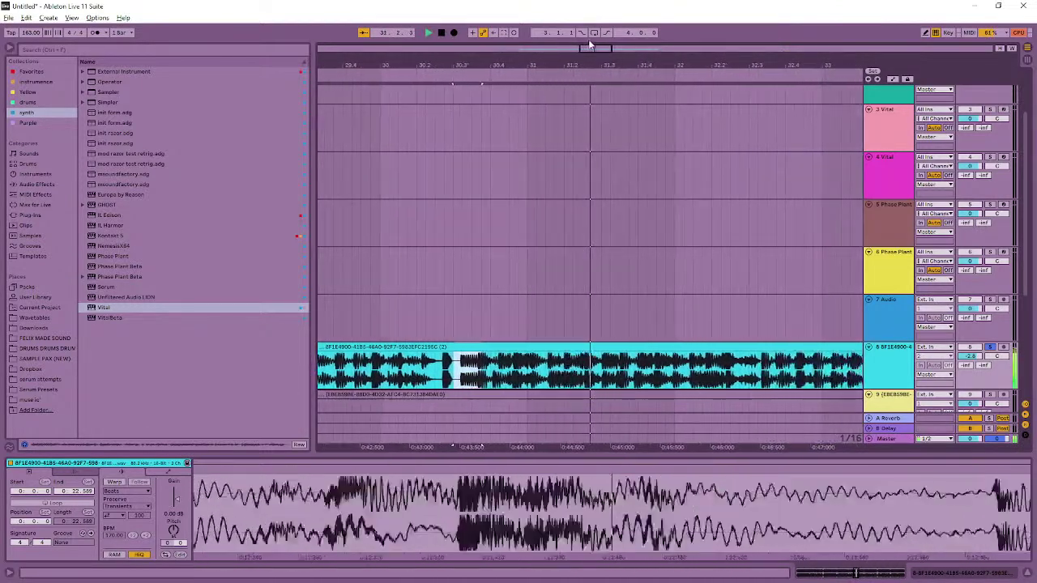
pyautogui.moveTo(604, 47); pyautogui.dragTo(624, 444)
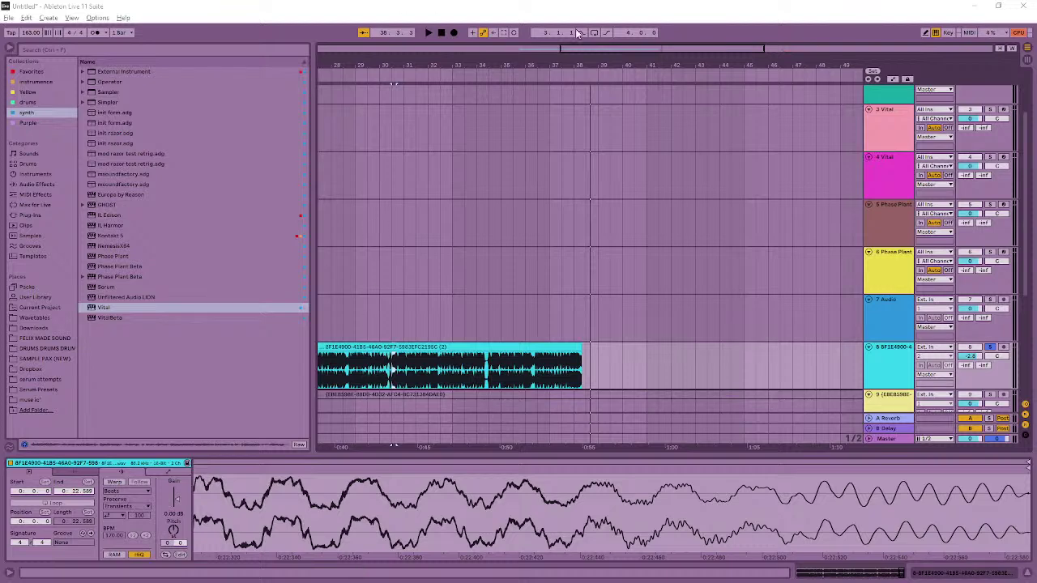
# - Move the imported clip on track 8 so it starts at bar 17, and play it
pyautogui.moveTo(586, 47)
pyautogui.mouseDown()
pyautogui.moveTo(561, 373)
pyautogui.moveTo(509, 358)
pyautogui.mouseUp()
pyautogui.click(574, 371)
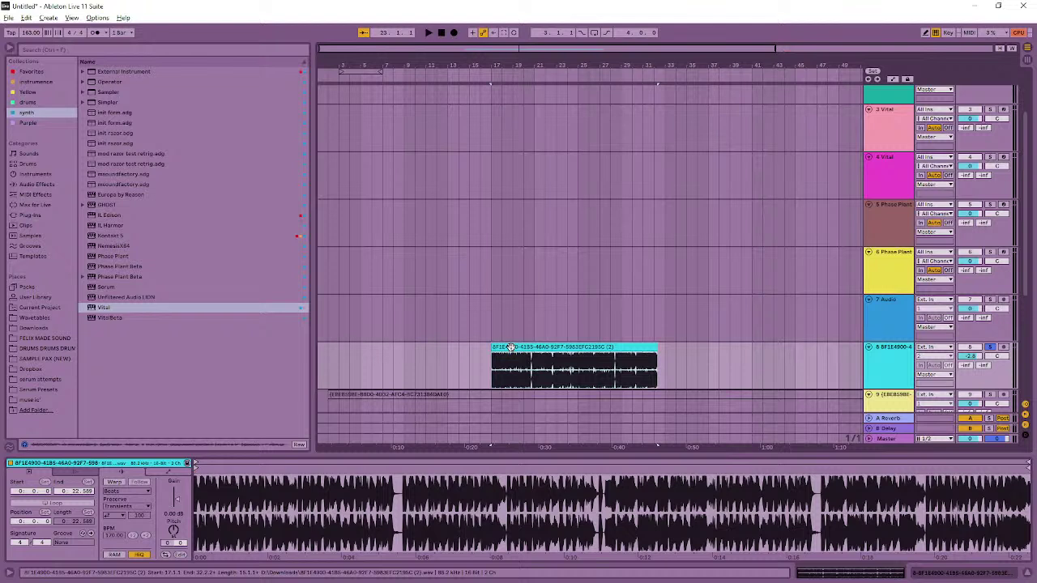
pyautogui.moveTo(662, 51); pyautogui.dragTo(563, 50)
pyautogui.click(591, 378)
pyautogui.press('space')
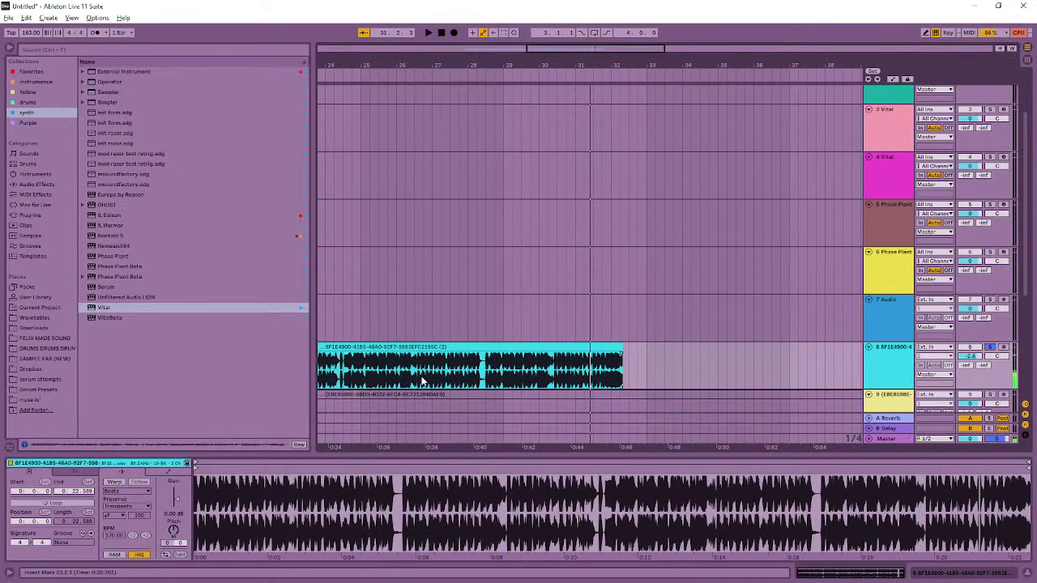
# - Examine the clip's waveform around bars 24 to 26 up close, and place the insert marker at bar 17
pyautogui.press('+')
pyautogui.press('+')
pyautogui.press('+')
pyautogui.press('+')
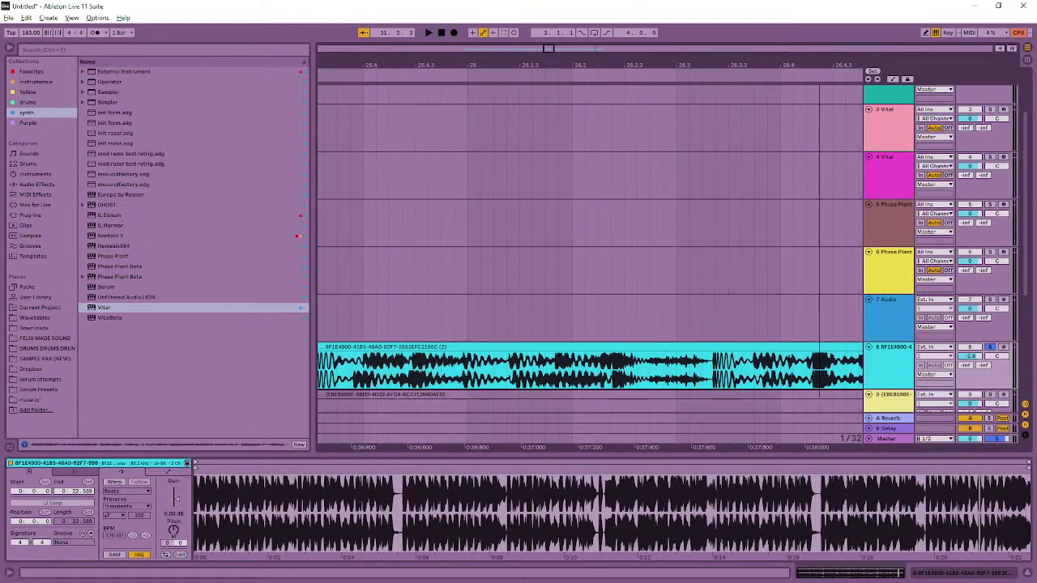
pyautogui.press('-')
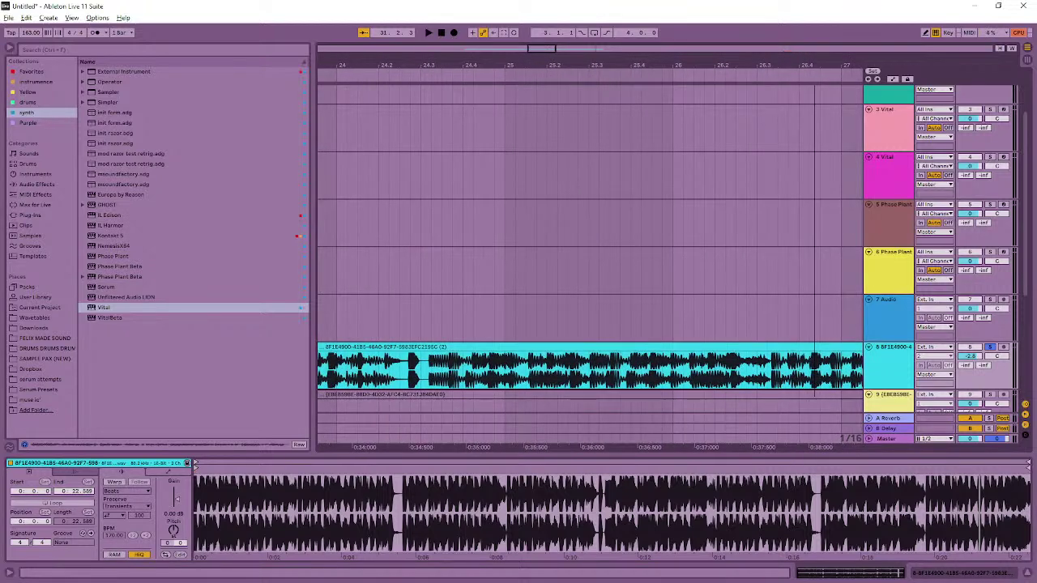
pyautogui.press('-')
pyautogui.press('-')
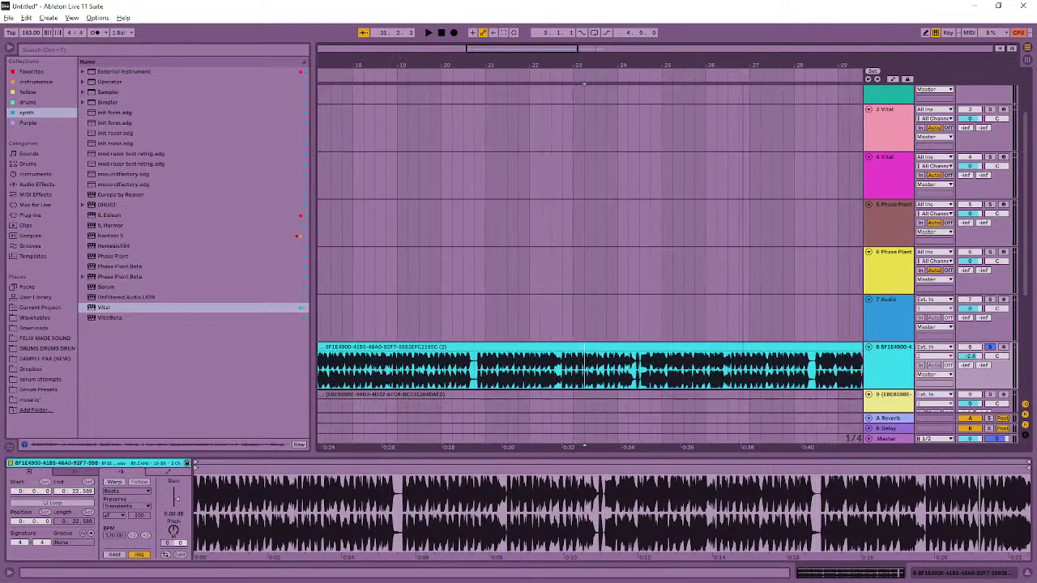
pyautogui.press('-')
pyautogui.moveTo(365, 370); pyautogui.dragTo(435, 370)
pyautogui.click(439, 374)
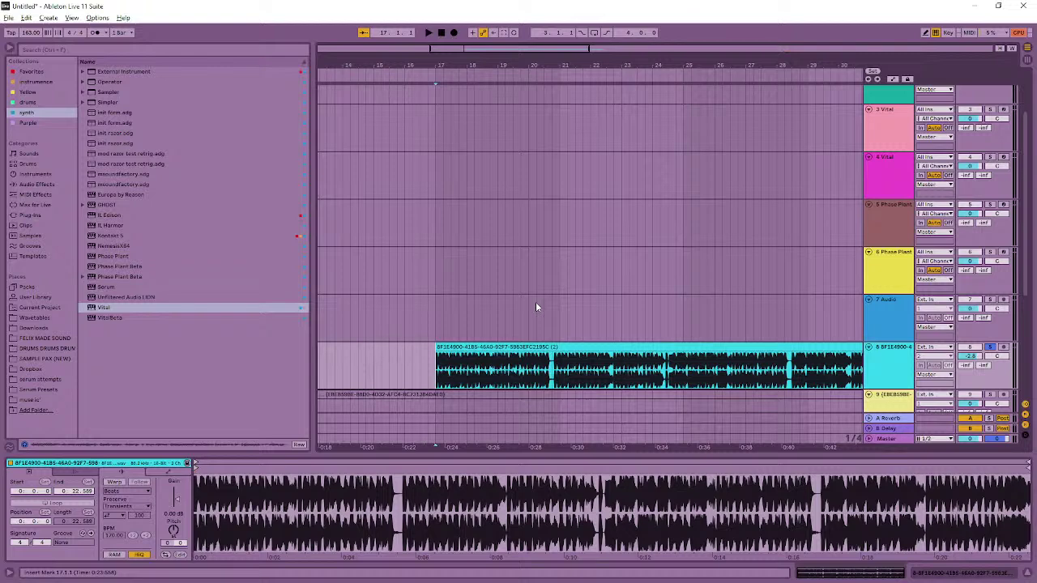
# - Play the clip from about bar 24.4 and mark the passage from about 27.1.2 to 27.3.2 for inspection
pyautogui.moveTo(573, 50); pyautogui.dragTo(610, 51)
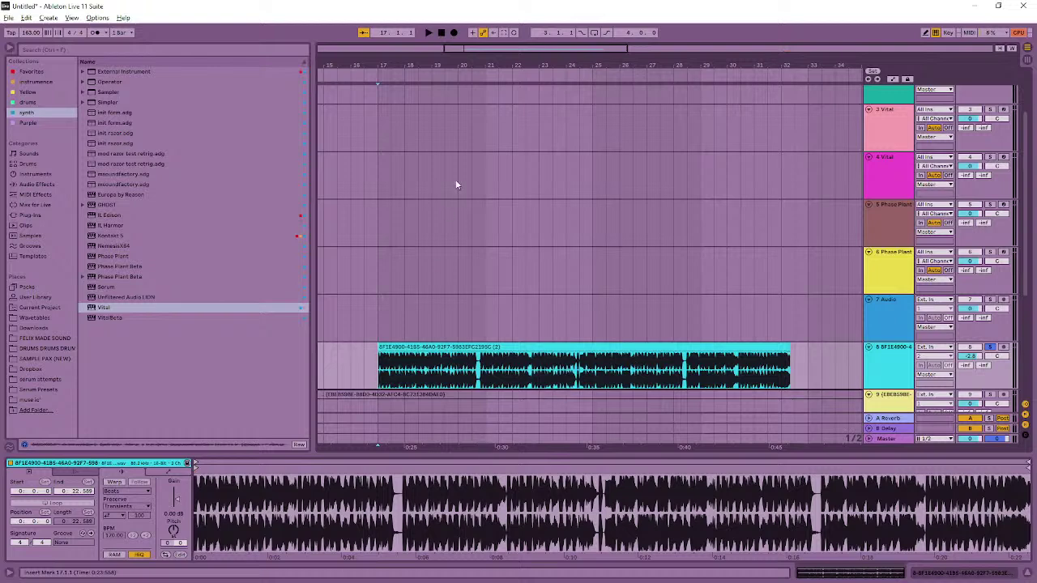
pyautogui.moveTo(539, 49); pyautogui.dragTo(539, 162)
pyautogui.moveTo(529, 47); pyautogui.dragTo(535, 47)
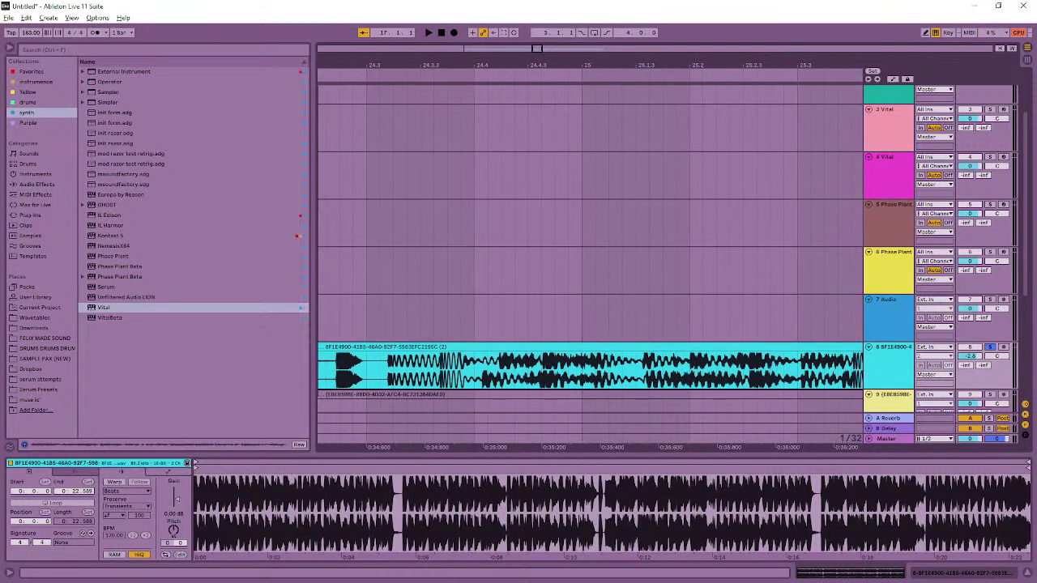
pyautogui.press('space')
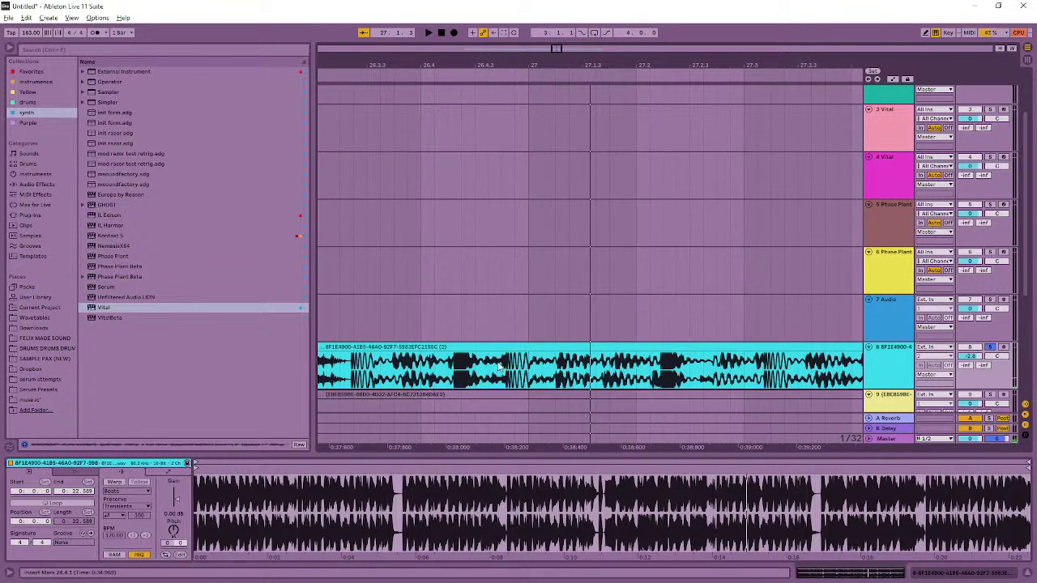
pyautogui.moveTo(549, 371); pyautogui.dragTo(797, 342)
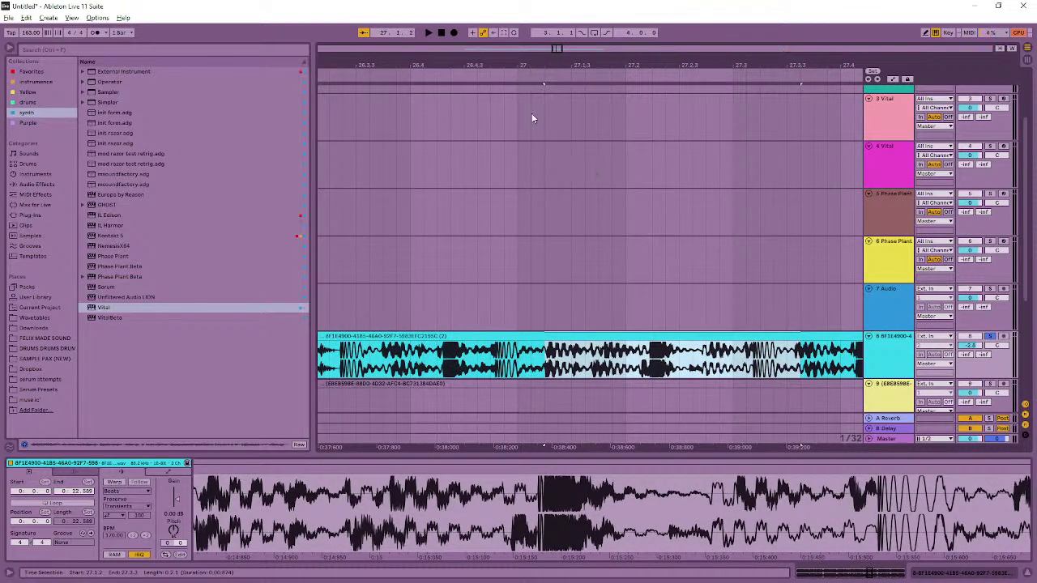
# - Audition the clip from 27.4.3 and extend the marked passage up to the hit at about 28.2.1
pyautogui.moveTo(556, 47); pyautogui.dragTo(562, 50)
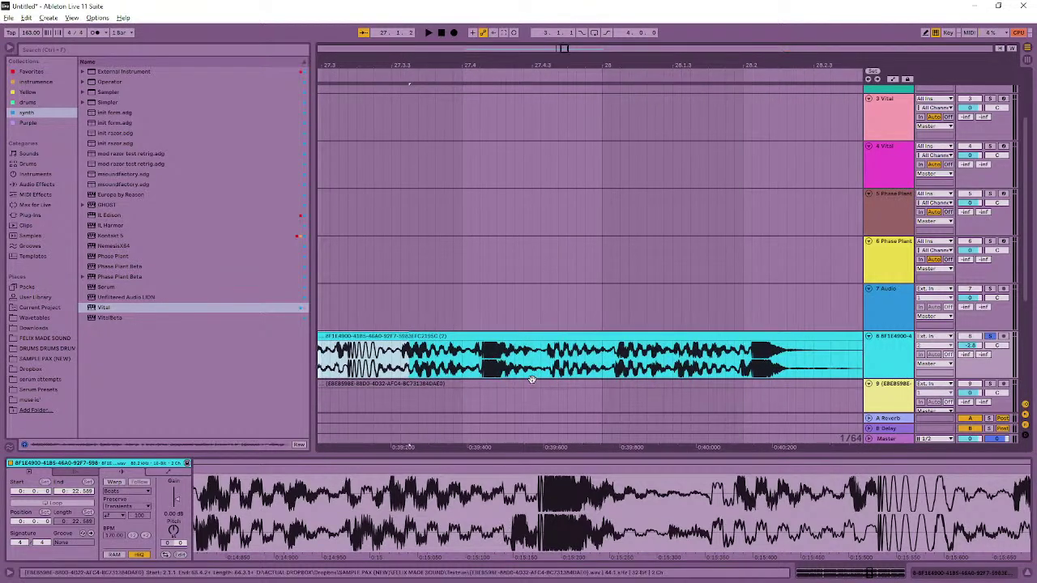
pyautogui.moveTo(550, 361); pyautogui.dragTo(622, 367)
pyautogui.press('space')
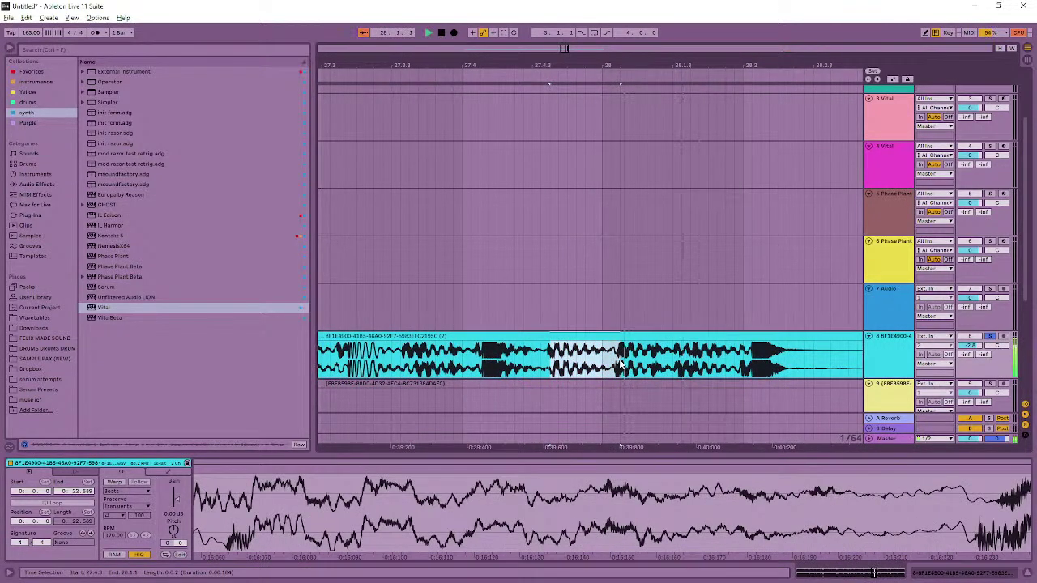
pyautogui.keyDown('shift'); pyautogui.click(669, 366); pyautogui.keyUp('shift')
pyautogui.keyDown('shift'); pyautogui.click(747, 360); pyautogui.keyUp('shift')
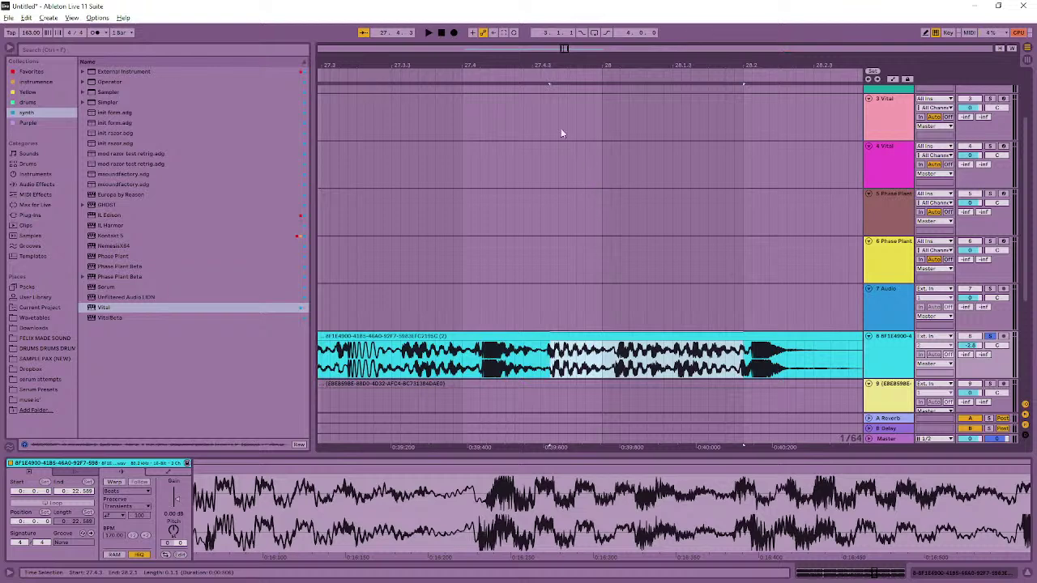
# - Play the clip from about bar 20.4 and place the insert marker at bar 23
pyautogui.moveTo(565, 50)
pyautogui.mouseDown()
pyautogui.moveTo(565, 1)
pyautogui.moveTo(551, 17)
pyautogui.moveTo(559, 30)
pyautogui.mouseUp()
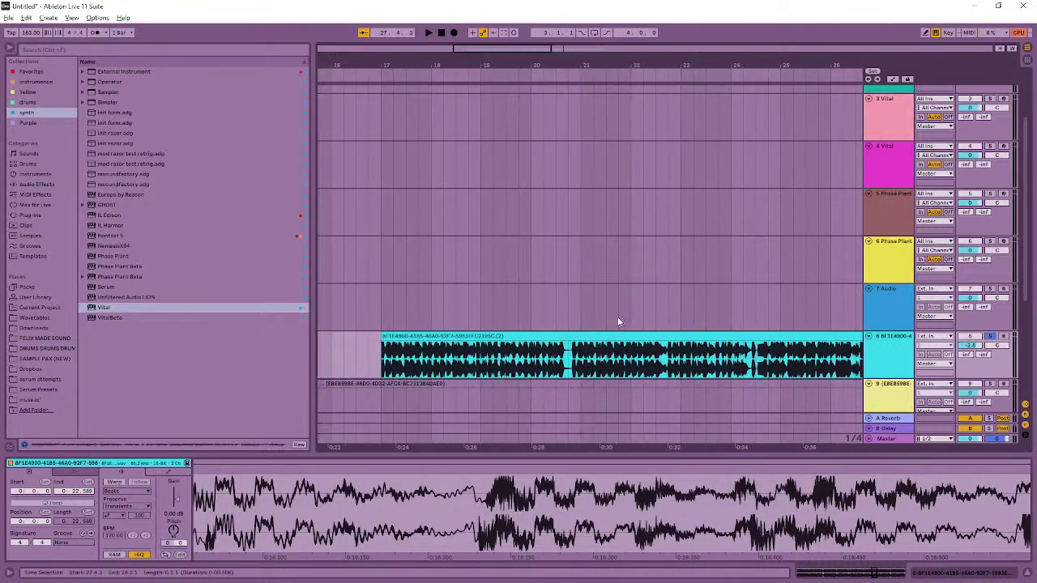
pyautogui.click(577, 366)
pyautogui.press('space')
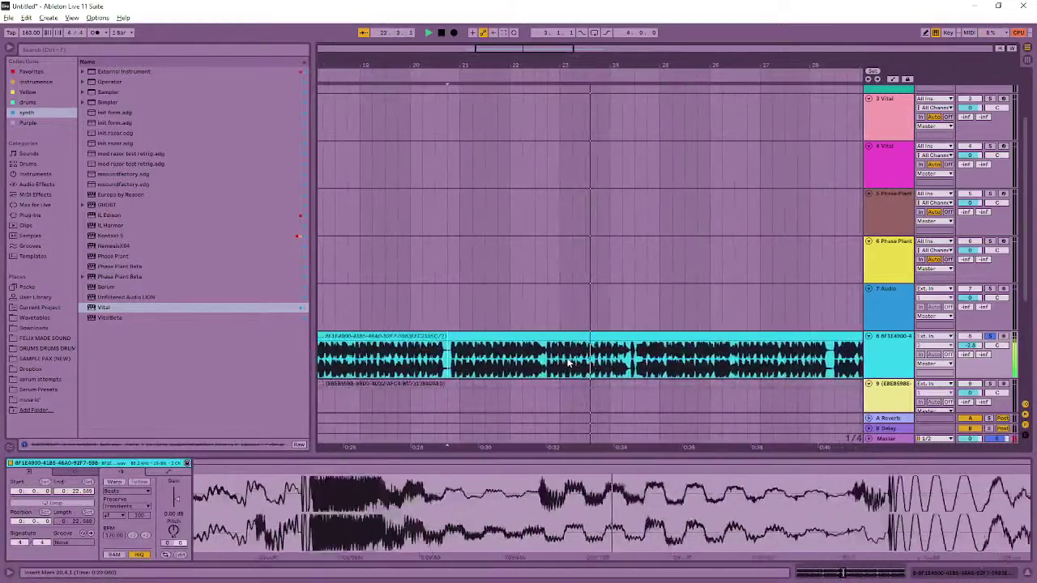
pyautogui.click(527, 359)
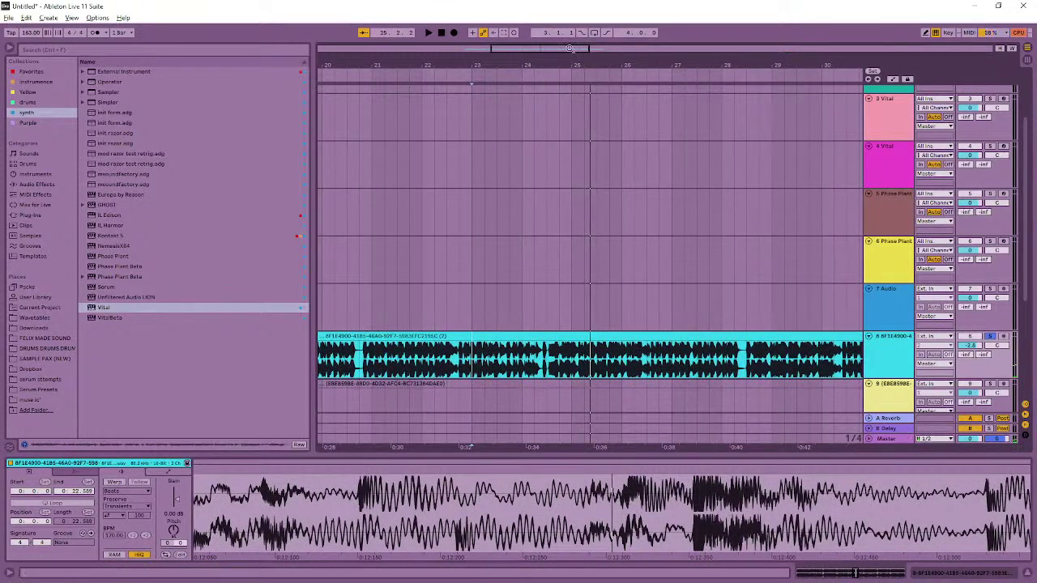
pyautogui.press('0')
pyautogui.press('-')
pyautogui.scroll(-2, 584, 357)
pyautogui.scroll(12, 584, 356)
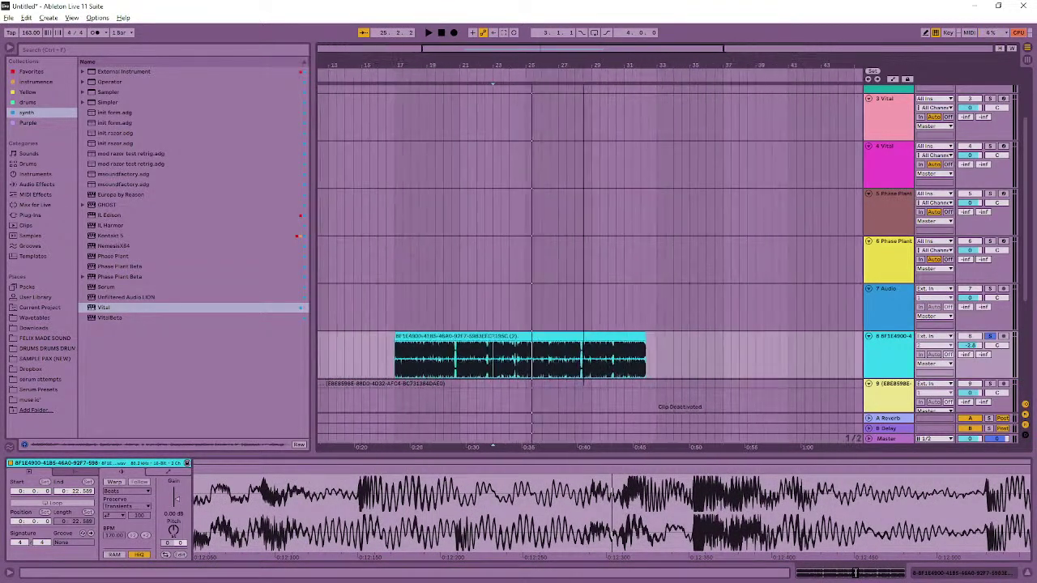
pyautogui.scroll(-8, 584, 357)
pyautogui.scroll(4, 705, 241)
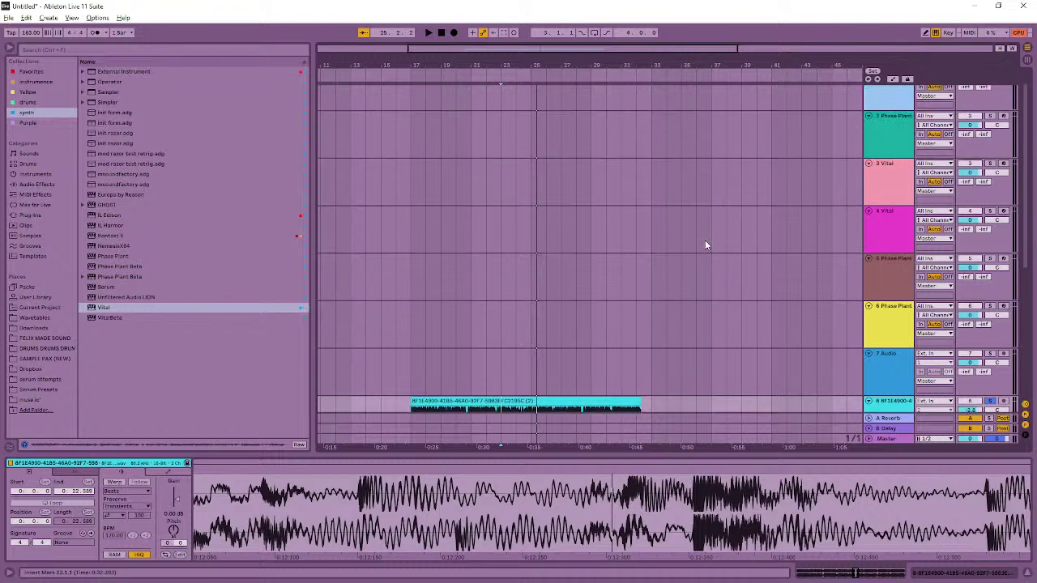
pyautogui.scroll(-5, 705, 243)
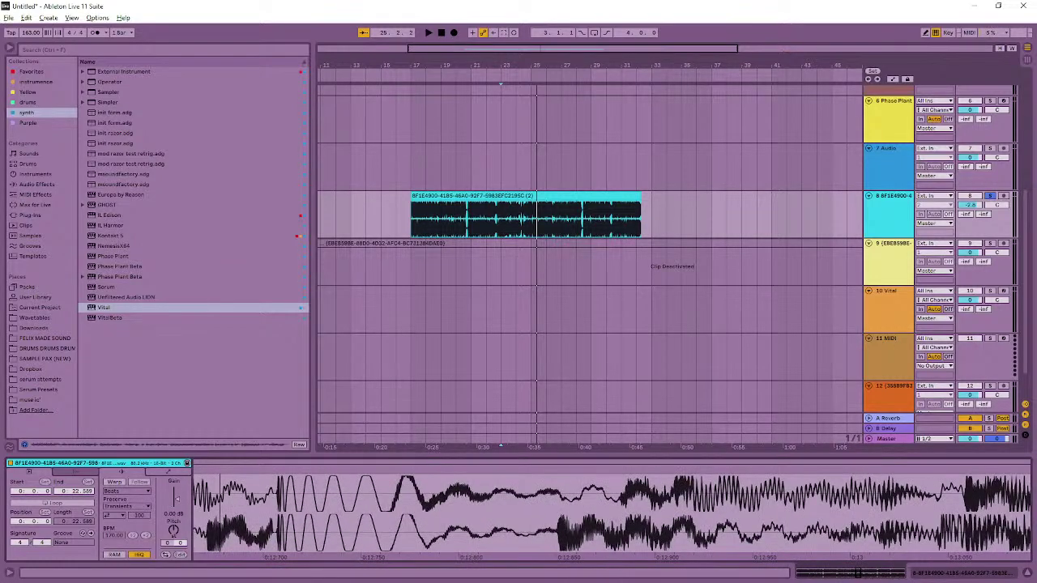
# - Split the track 8 clip on both sides of the kick at about 20.4.2 and select the part after it
pyautogui.moveTo(222, 472); pyautogui.dragTo(223, 519)
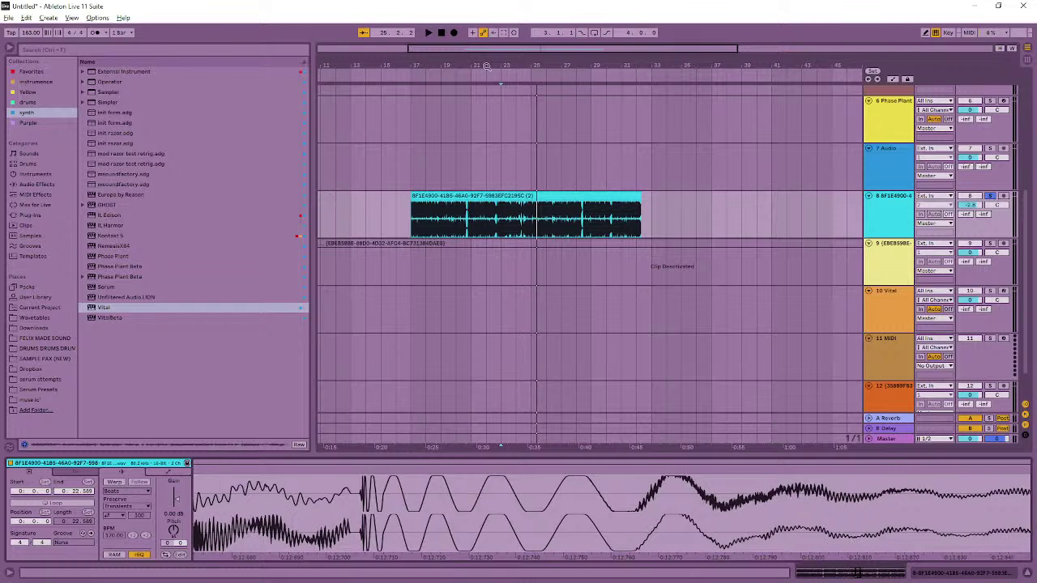
pyautogui.moveTo(501, 82); pyautogui.dragTo(500, 42)
pyautogui.click(455, 218)
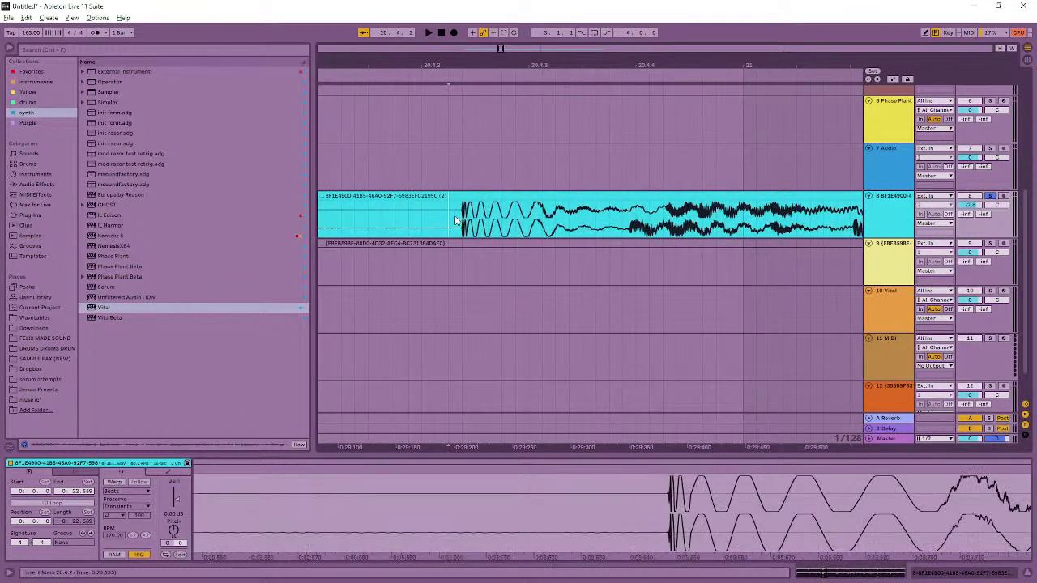
pyautogui.moveTo(462, 221); pyautogui.dragTo(579, 224)
pyautogui.hotkey('ctrl', 'e')
pyautogui.click(597, 197)
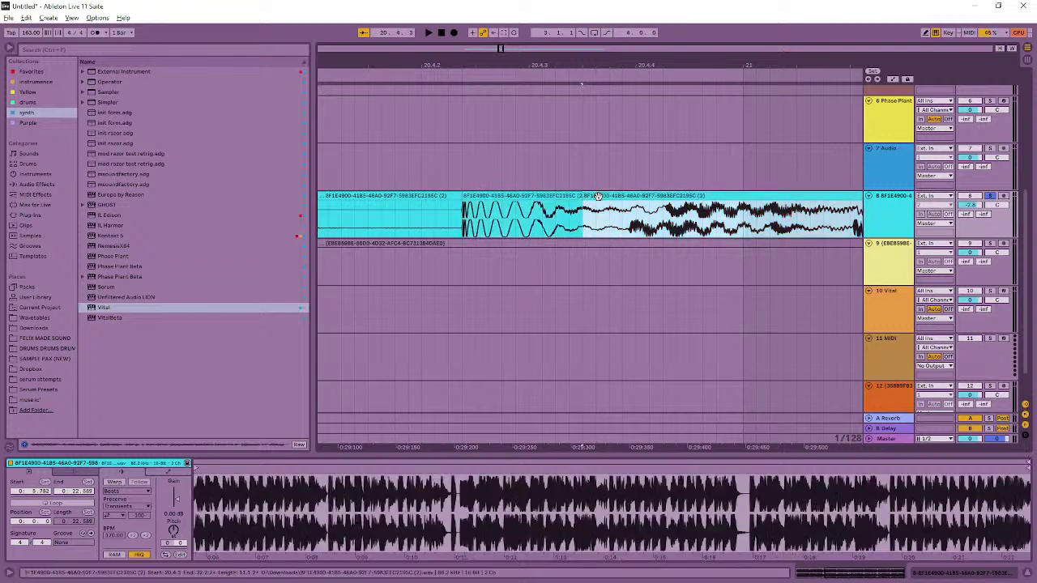
# - Temporarily deactivate the part after the kick at about 20.4.2 on track 8, audition the isolated kick and reactivate the part
pyautogui.press('Delete')
pyautogui.click(567, 196)
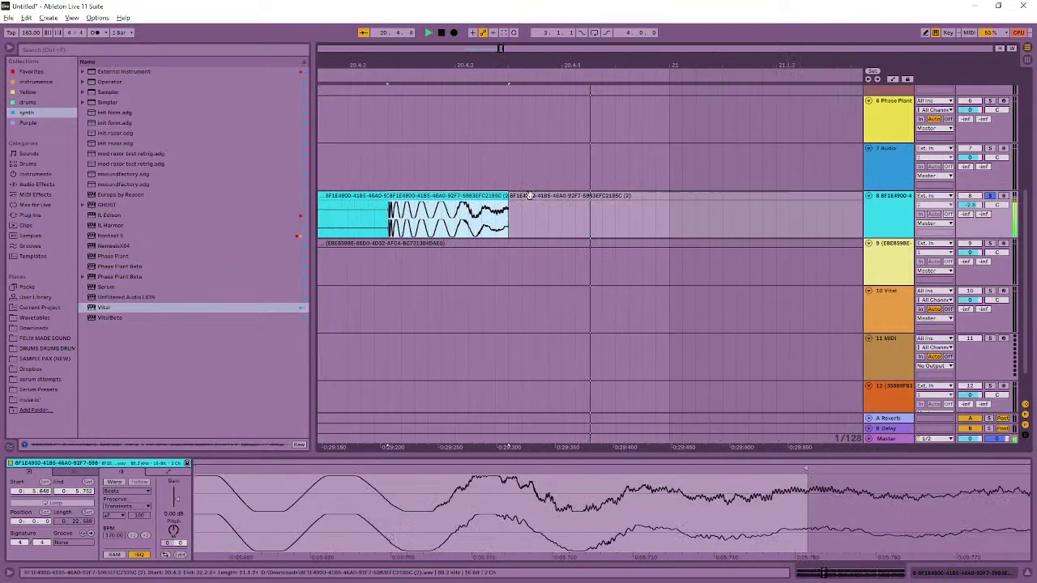
pyautogui.click(380, 194)
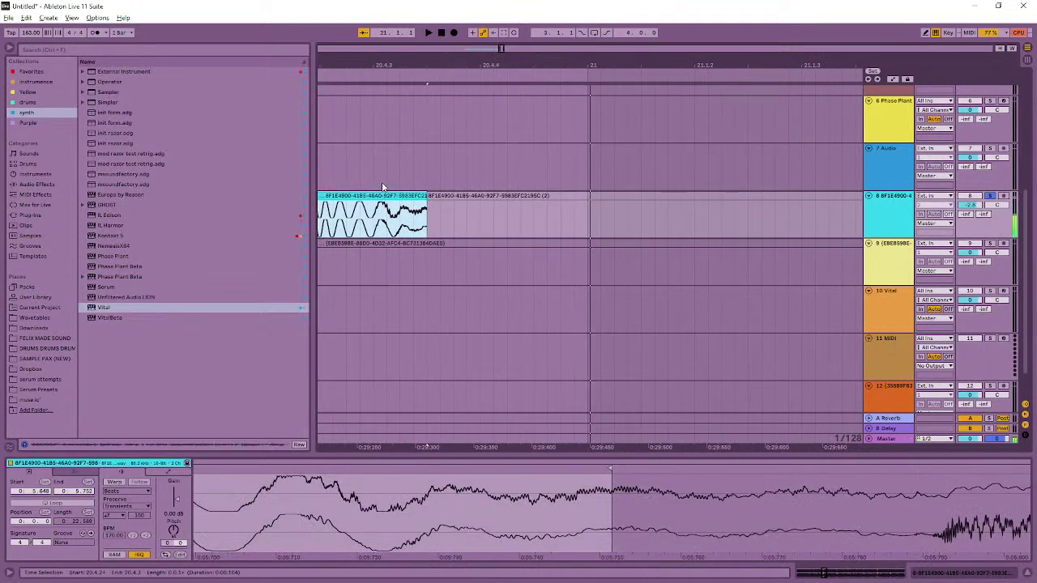
pyautogui.click(385, 194)
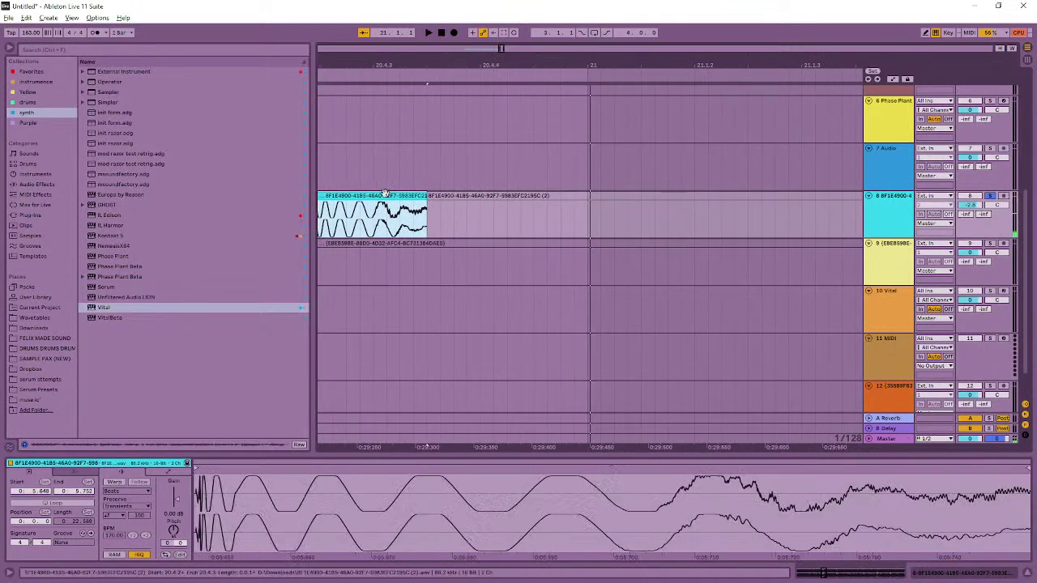
pyautogui.click(499, 209)
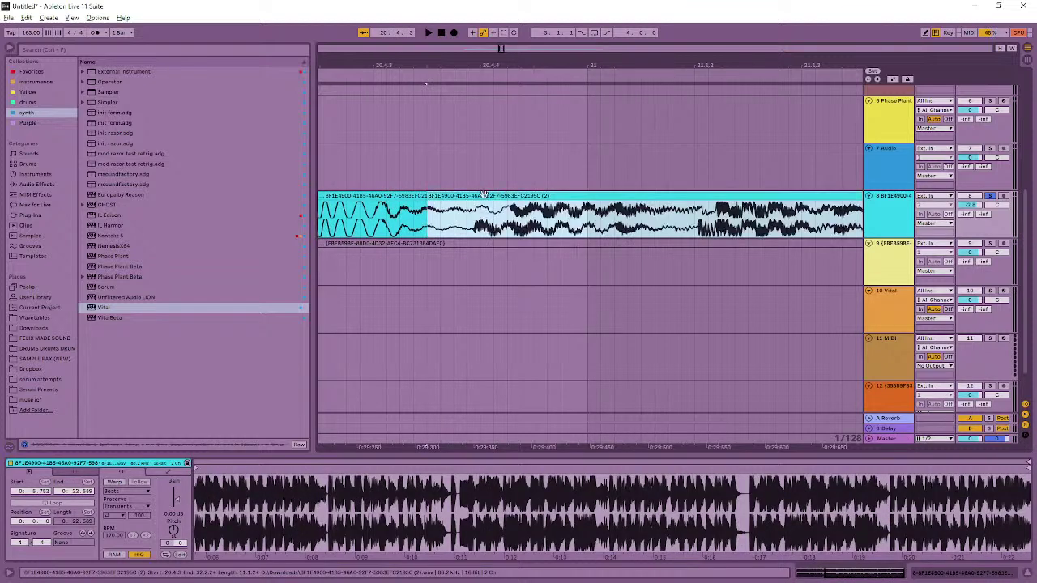
# - Select the short kick slice at about 20.4.2 and examine its waveform up close and against the following bass
pyautogui.moveTo(502, 48); pyautogui.dragTo(500, 51)
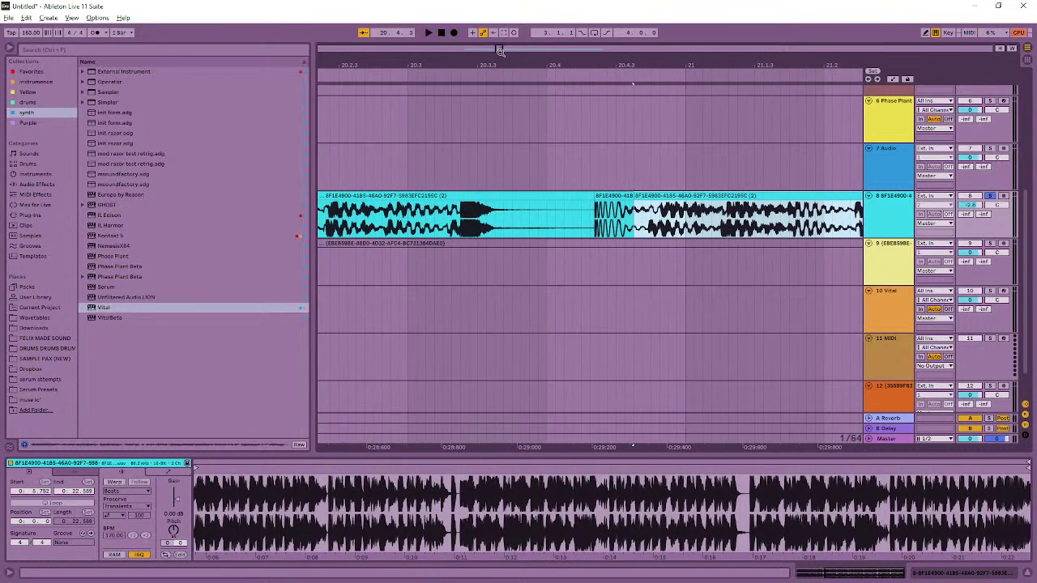
pyautogui.click(614, 212)
pyautogui.moveTo(344, 470)
pyautogui.mouseDown()
pyautogui.moveTo(344, 427)
pyautogui.moveTo(344, 482)
pyautogui.mouseUp()
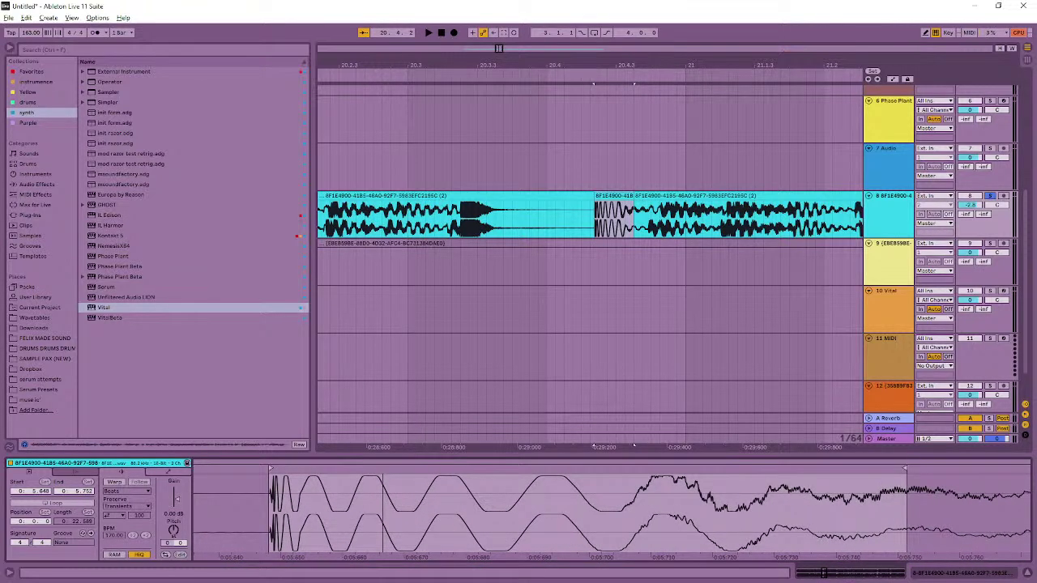
pyautogui.moveTo(344, 482)
pyautogui.mouseDown()
pyautogui.moveTo(344, 503)
pyautogui.moveTo(385, 504)
pyautogui.moveTo(385, 474)
pyautogui.moveTo(337, 474)
pyautogui.mouseUp()
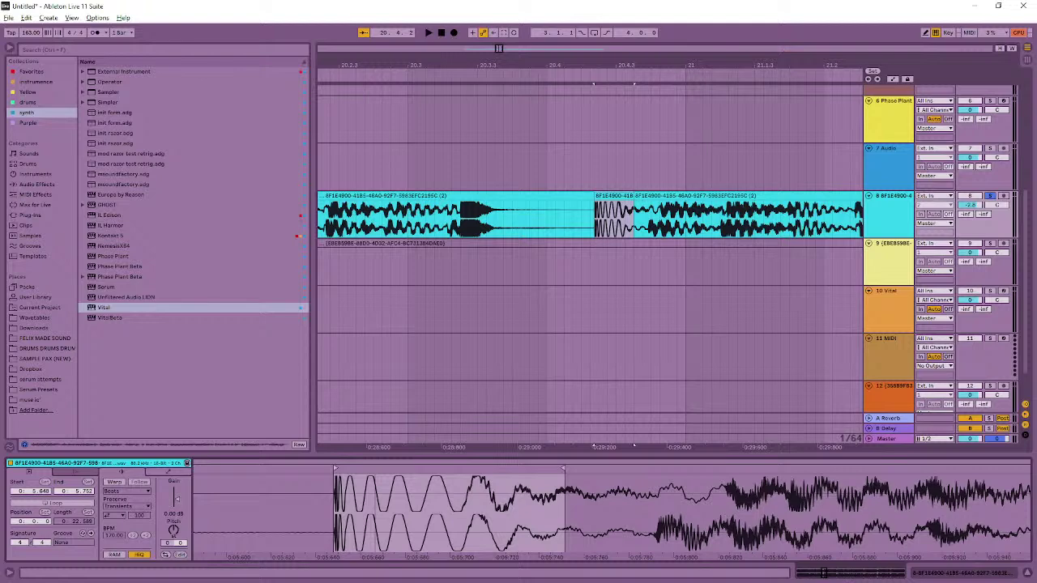
pyautogui.moveTo(337, 473); pyautogui.dragTo(304, 463)
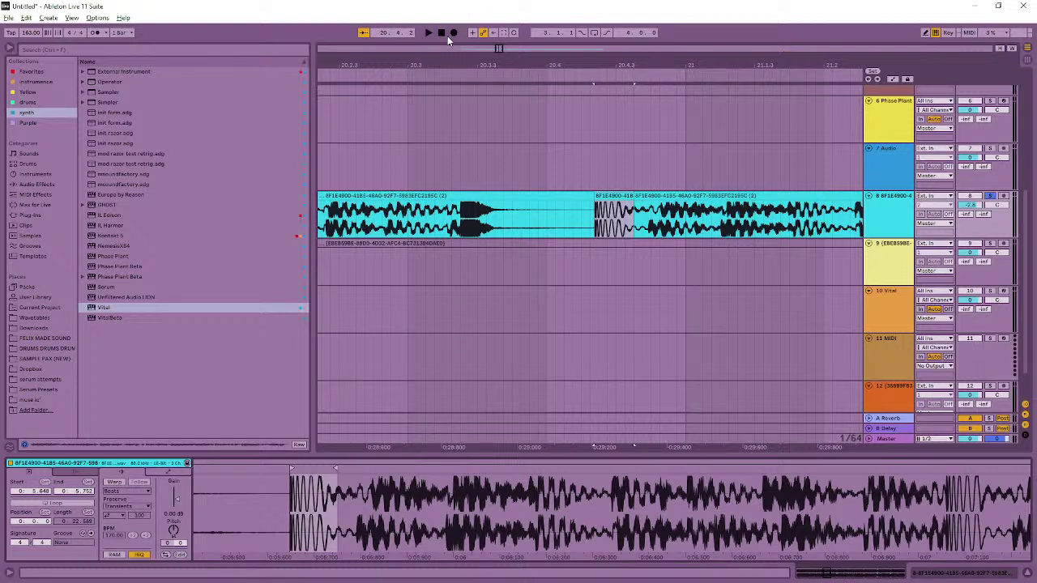
# - Mark the track 8 passage from 26.3.1 to 28.2.3 and play it
pyautogui.moveTo(499, 47); pyautogui.dragTo(537, 144)
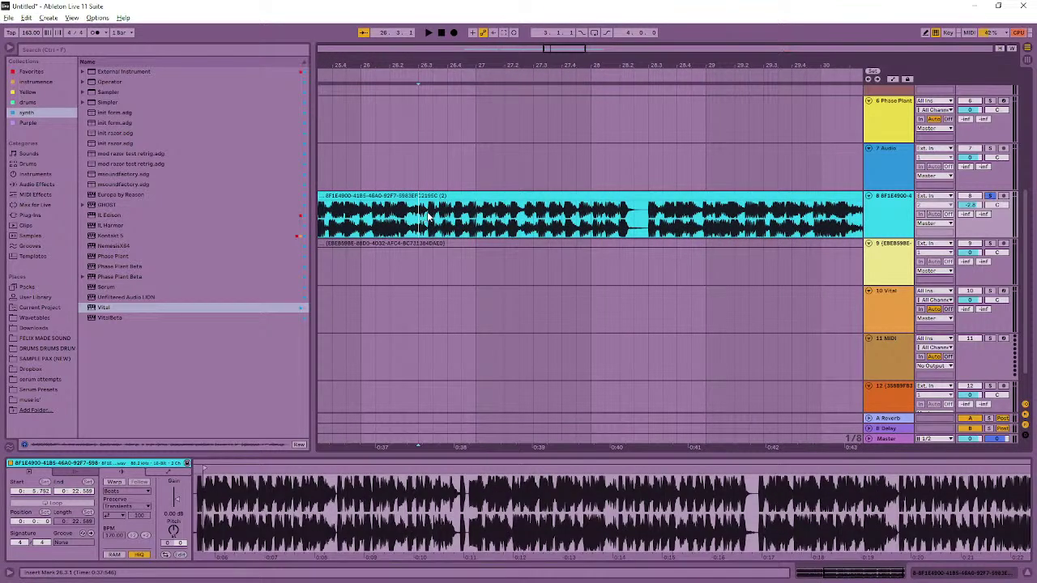
pyautogui.moveTo(420, 217); pyautogui.dragTo(632, 212)
pyautogui.press('space')
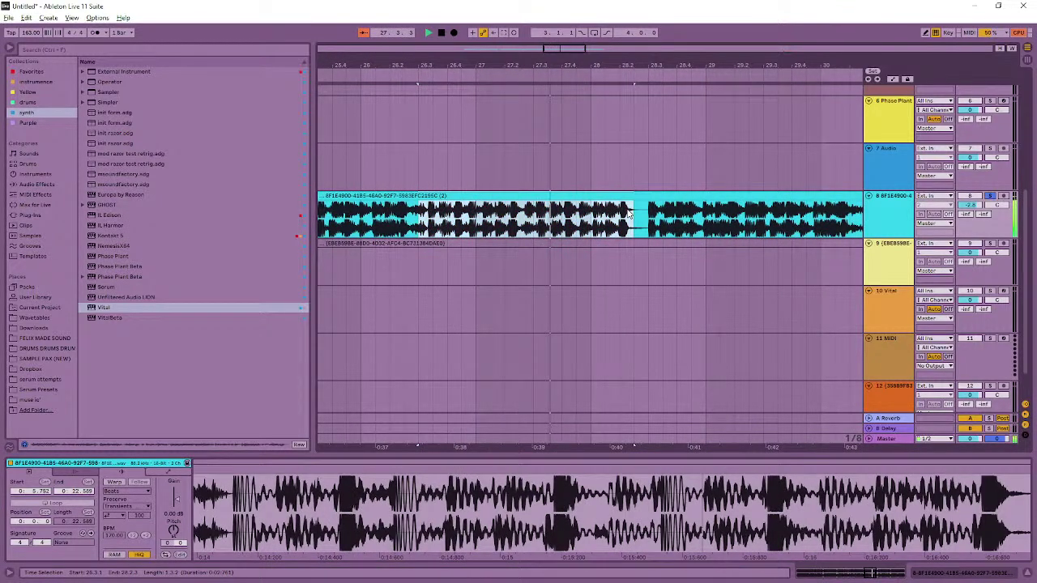